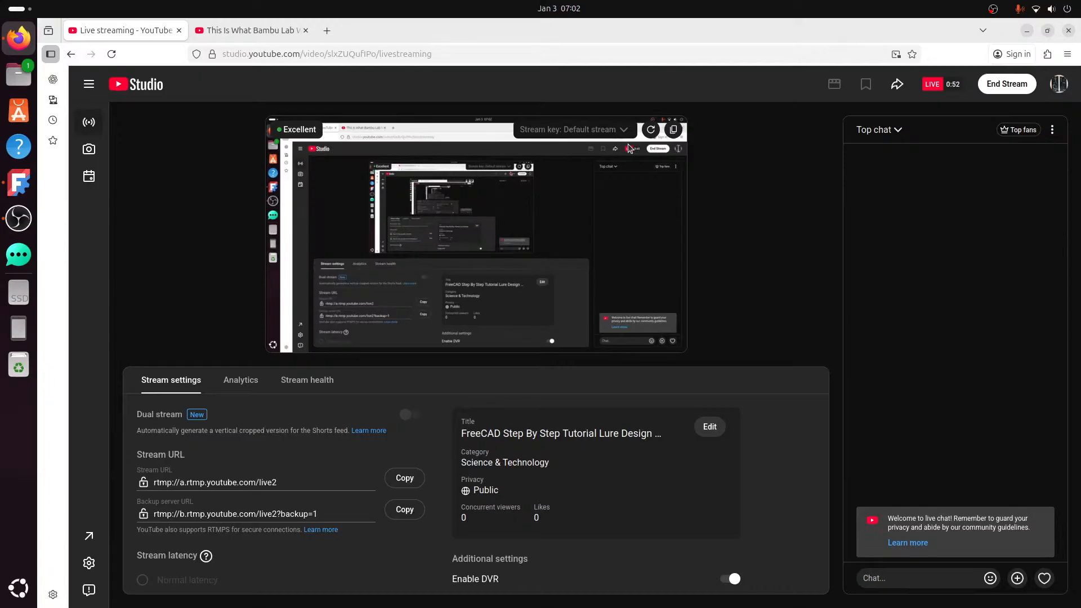
- Switch to Firefox, search the web for "freecad" and open the official FreeCAD website
left_click(1026, 31)
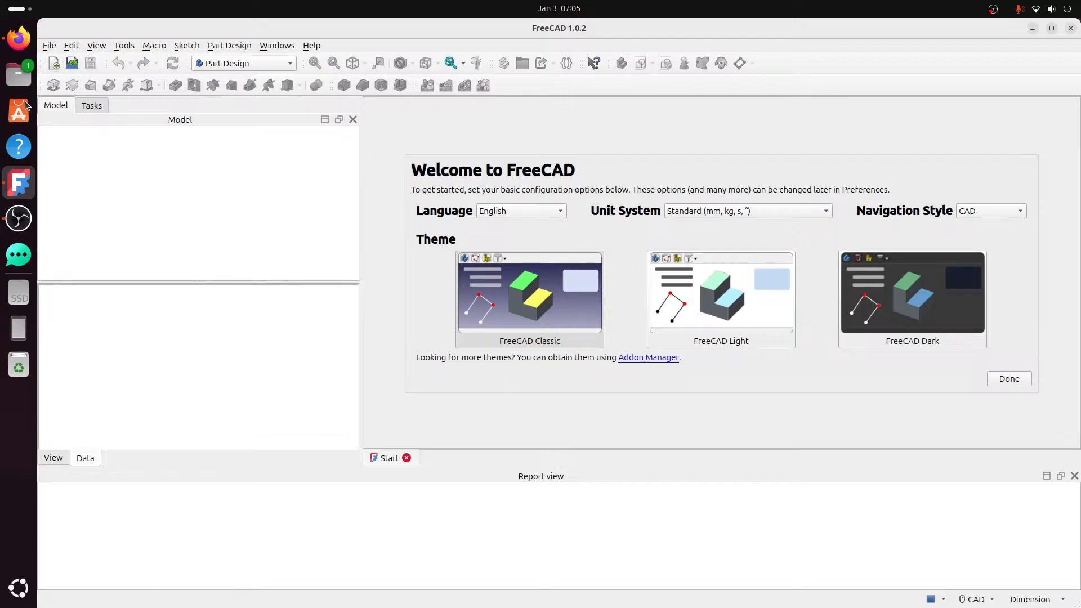
left_click(18, 37)
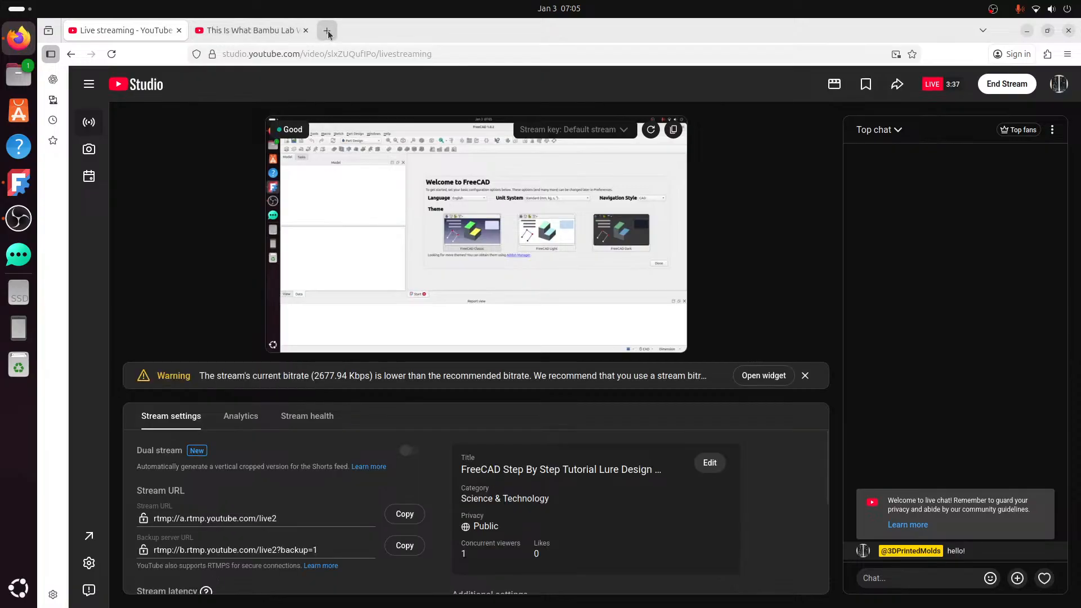
left_click(327, 30)
type("freecad")
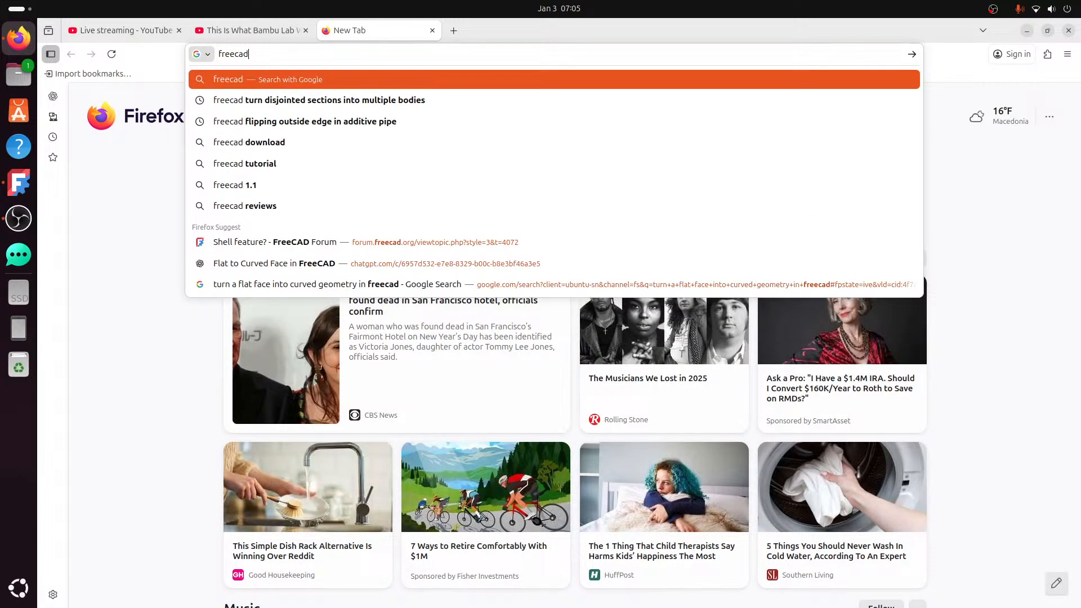
key("Return")
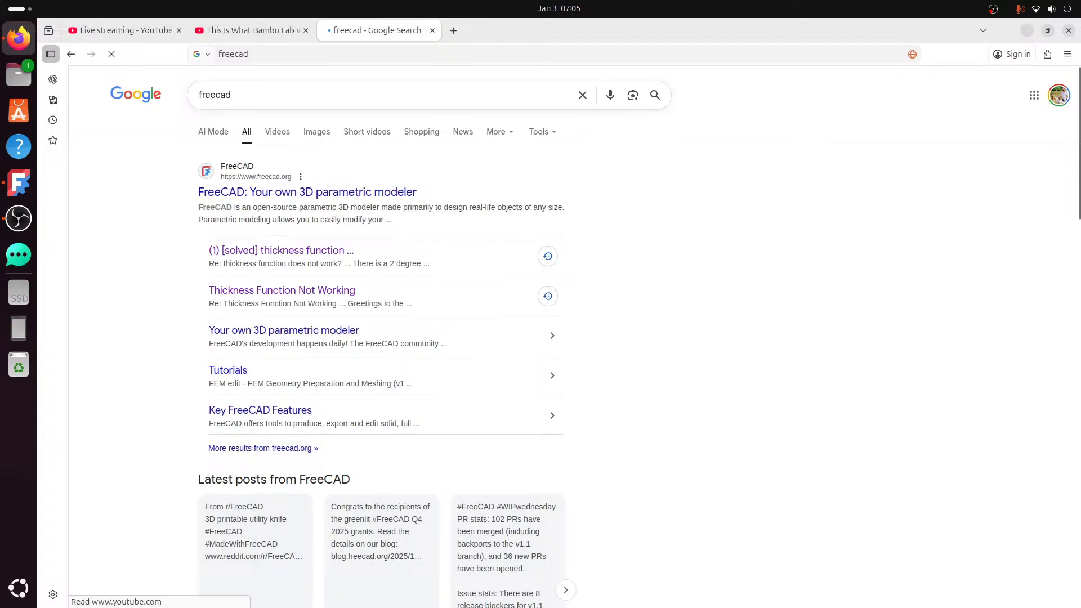
left_click(369, 192)
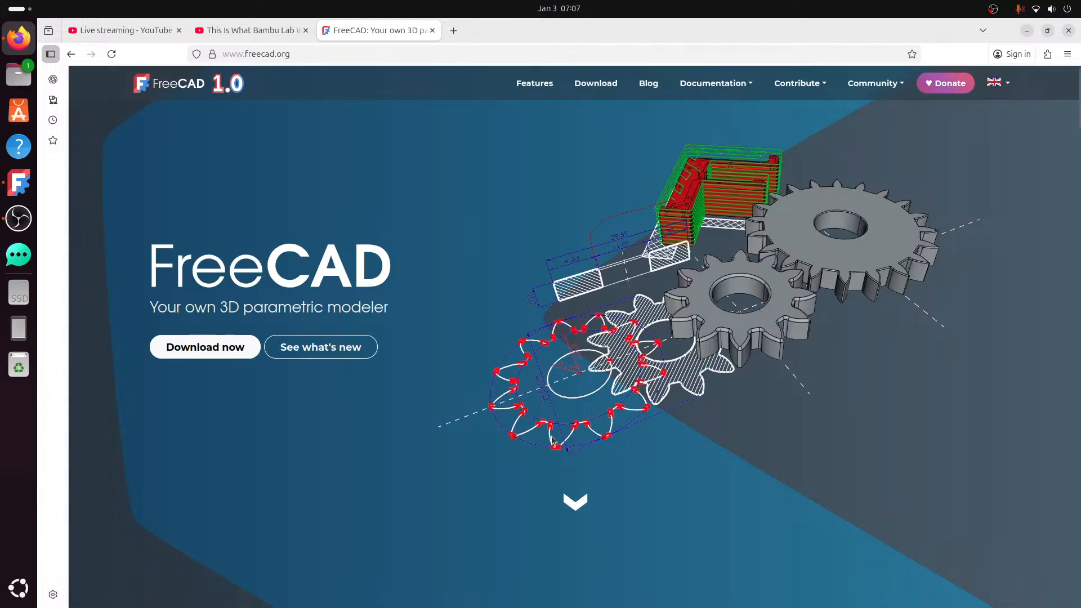
- Examine the Windows, Mac and Linux installers on the FreeCAD download page, and return to the FreeCAD application
left_click(611, 83)
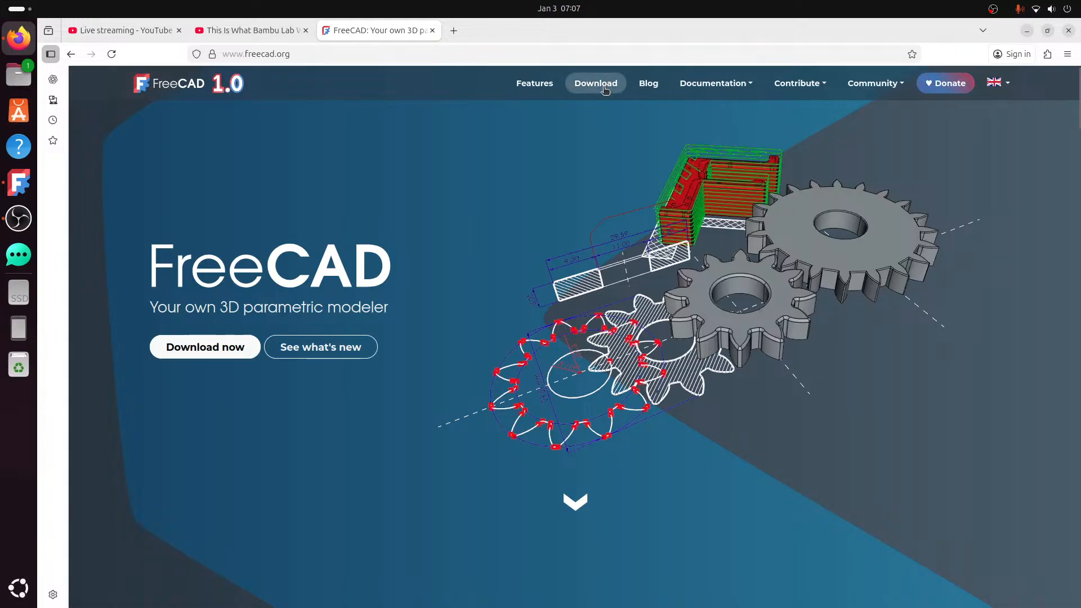
scroll(405, 386, "down", 2)
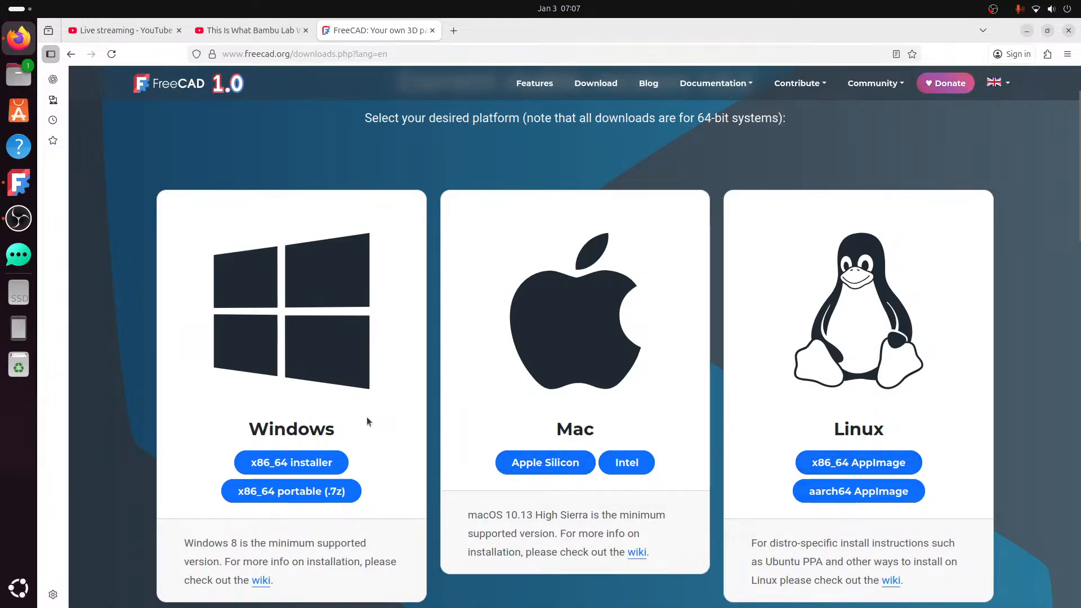
scroll(390, 417, "down", 2)
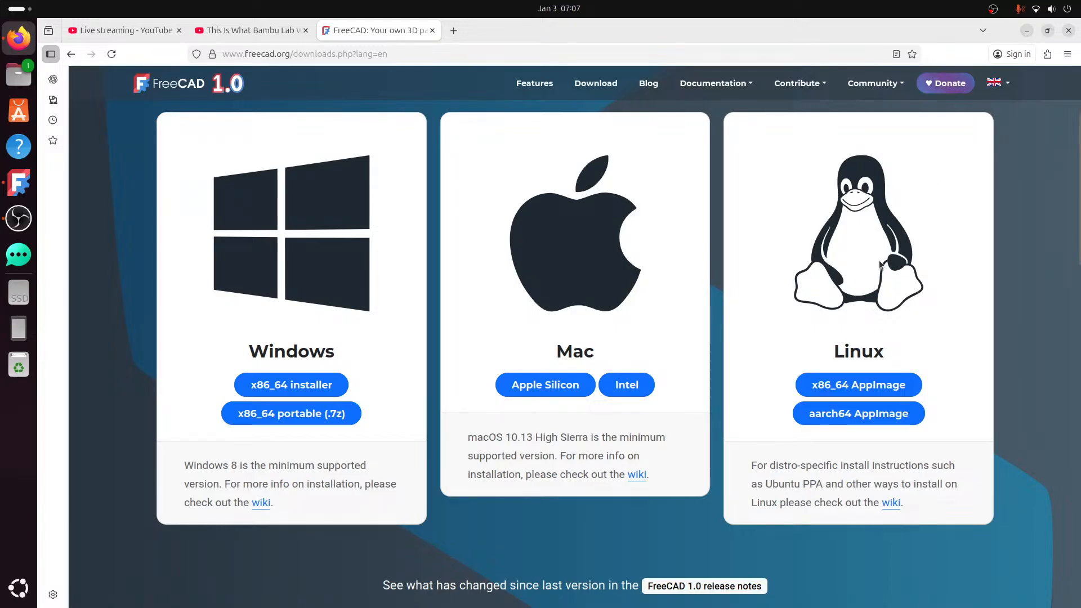
left_click(1032, 32)
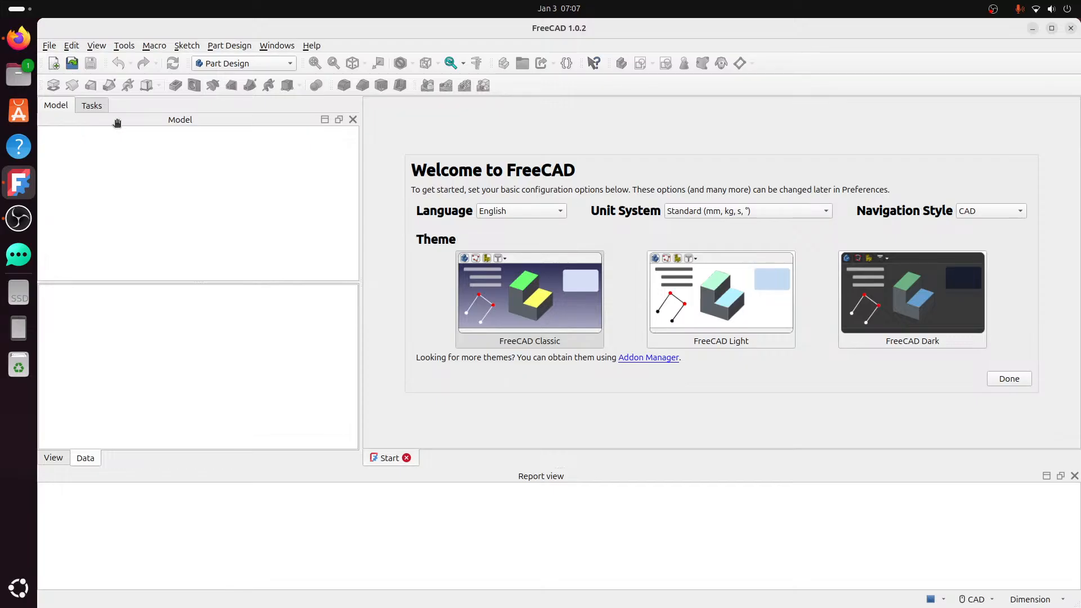
- Select the Part Design workbench and create a new empty document
left_click(239, 63)
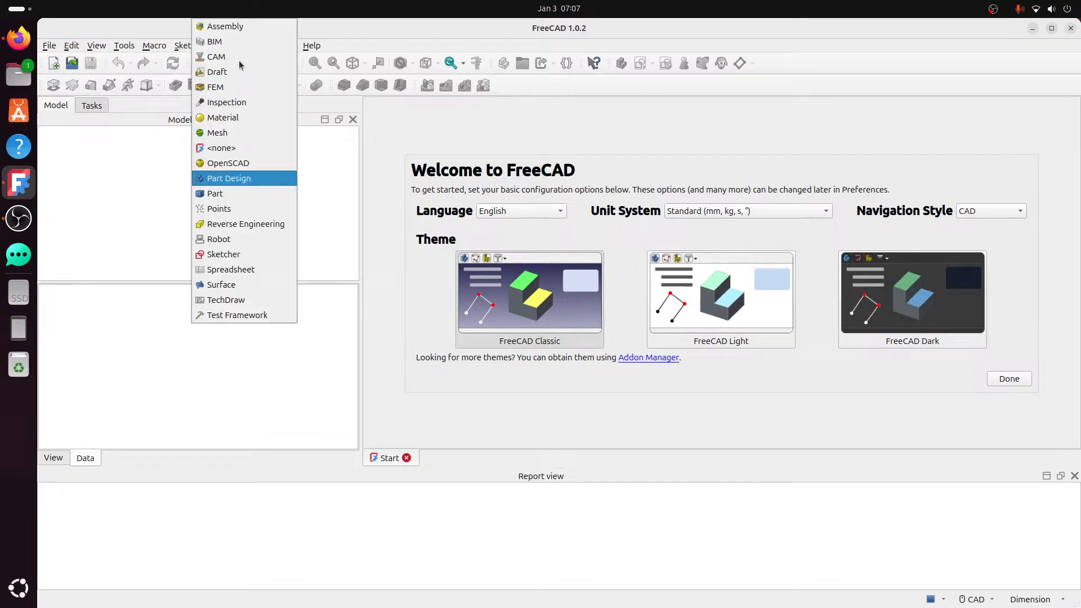
left_click(239, 179)
left_click(49, 46)
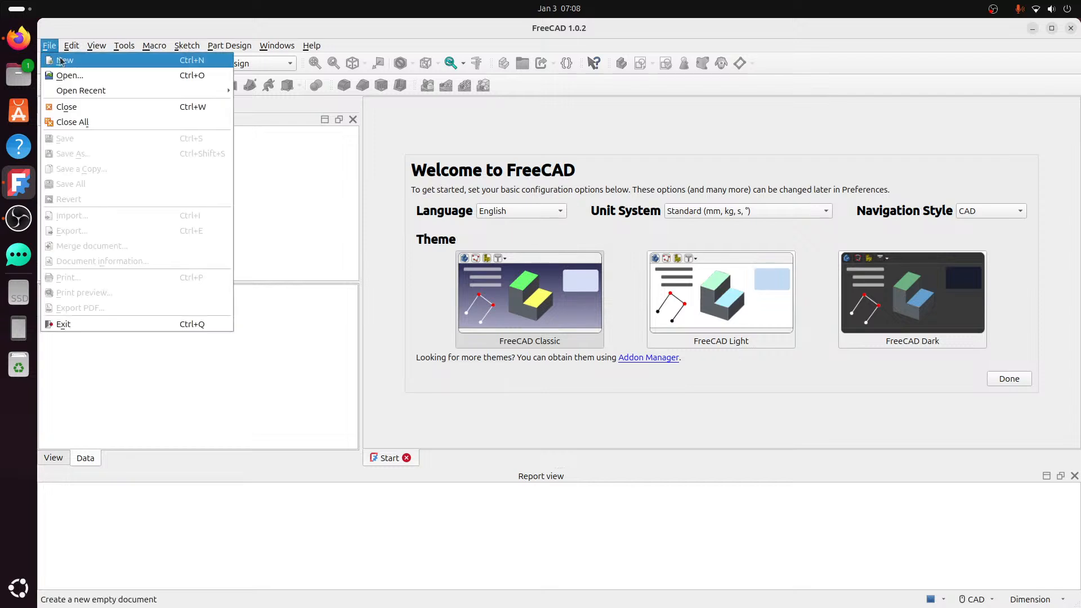
left_click(56, 58)
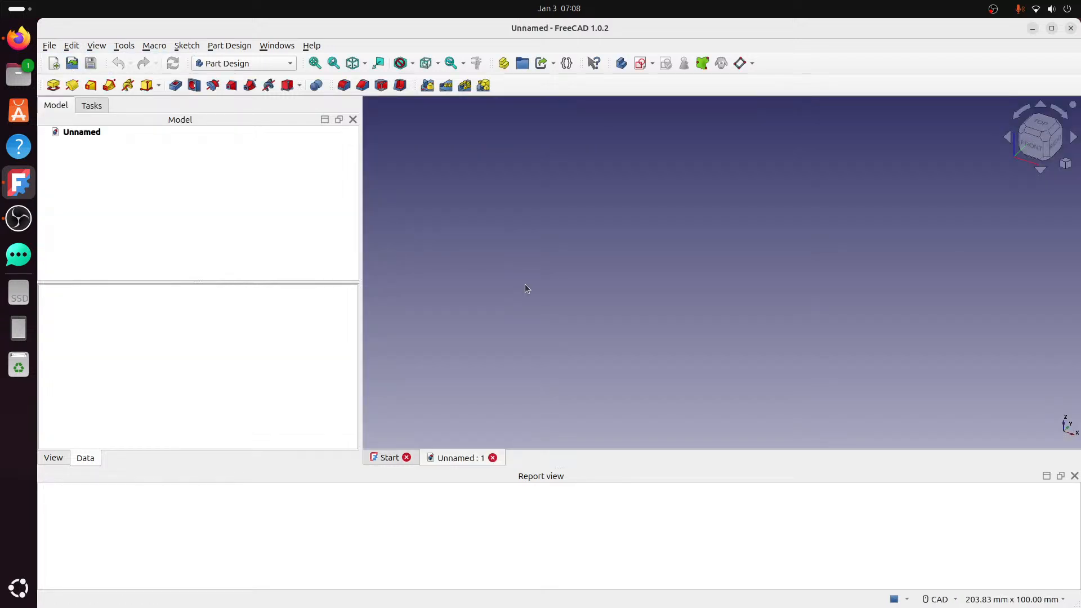
- Start saving the document under a new name, creating and opening a folder named "2 inch plug" inside Documents/lure molds
left_click(49, 45)
left_click(73, 154)
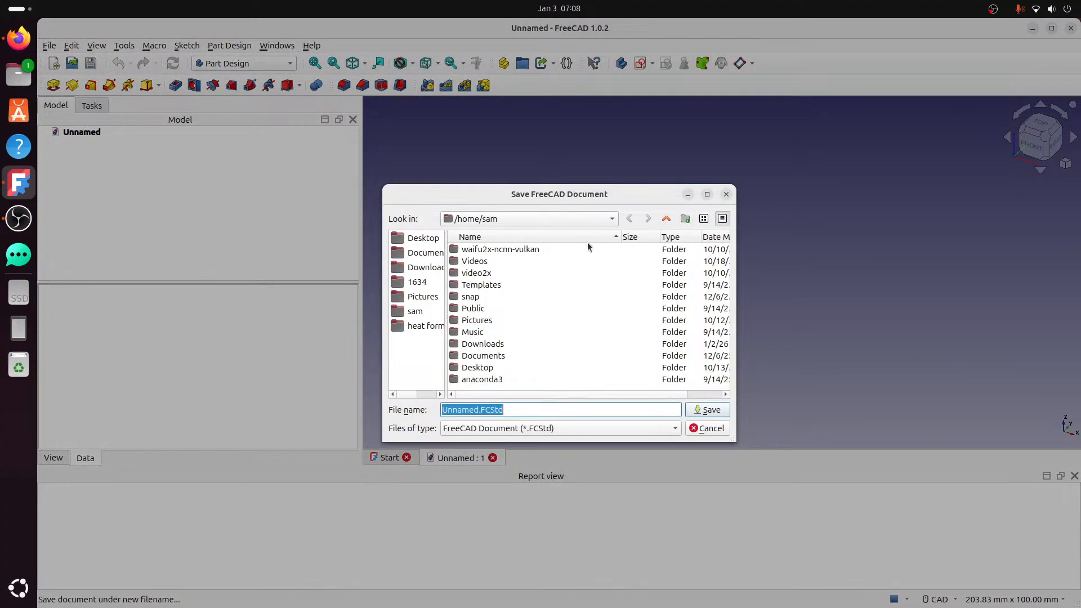
left_click(433, 254)
double_click(483, 262)
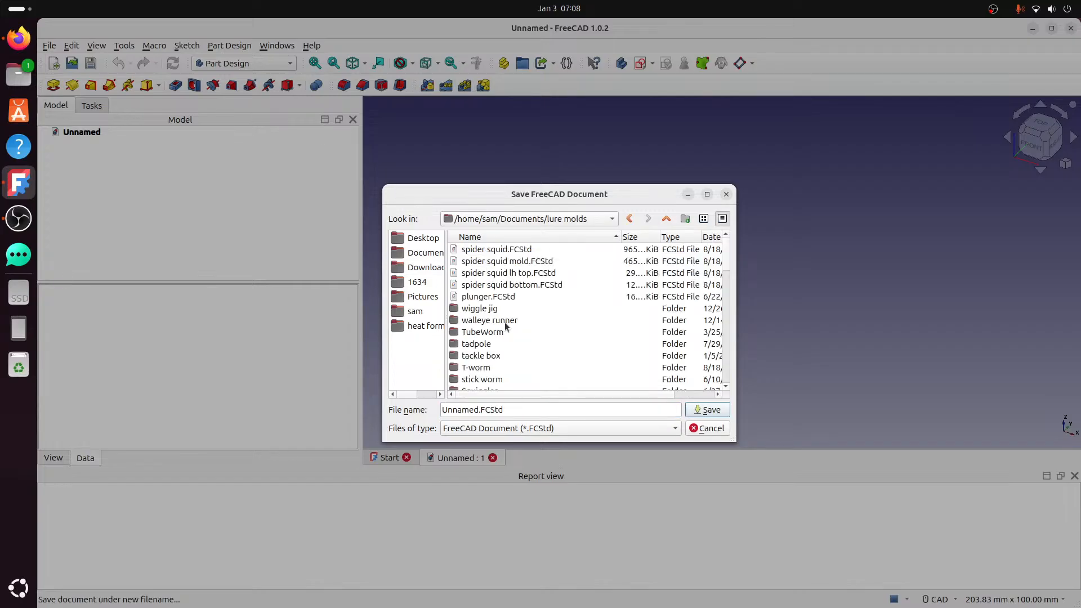
left_click(685, 219)
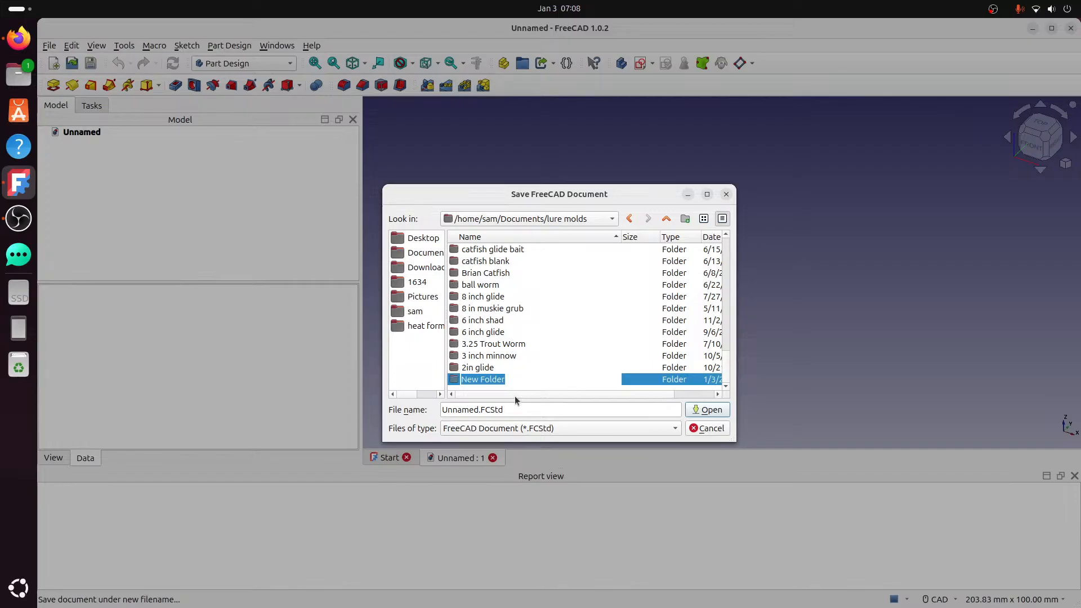
type("2 inch plug")
key("Return")
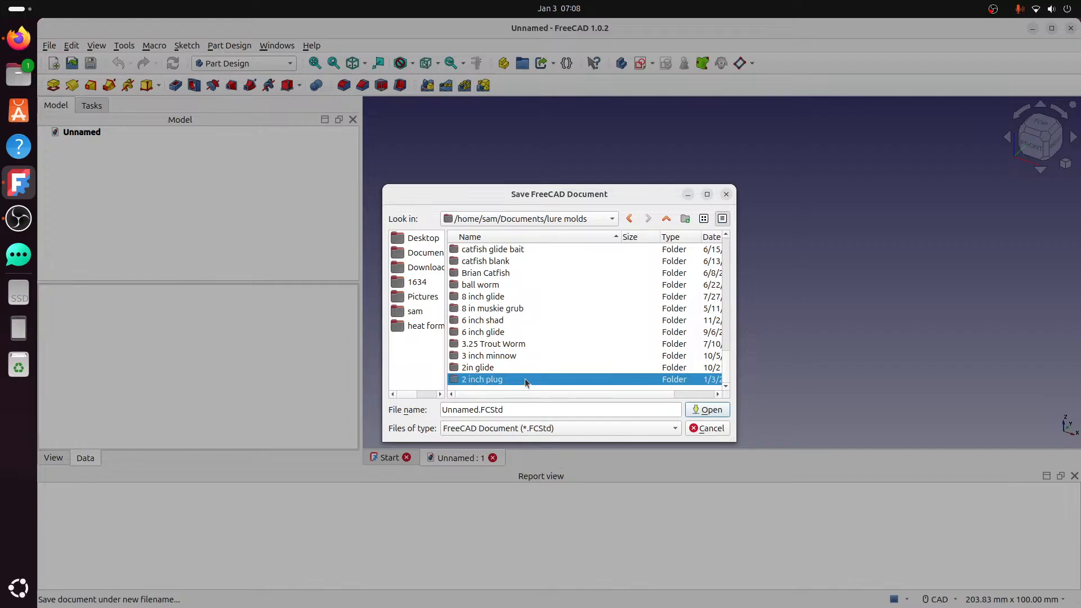
double_click(524, 379)
- Name the file "nano plug", keeping the FCStd extension, and save it in the 2 inch plug folder
left_click(478, 409)
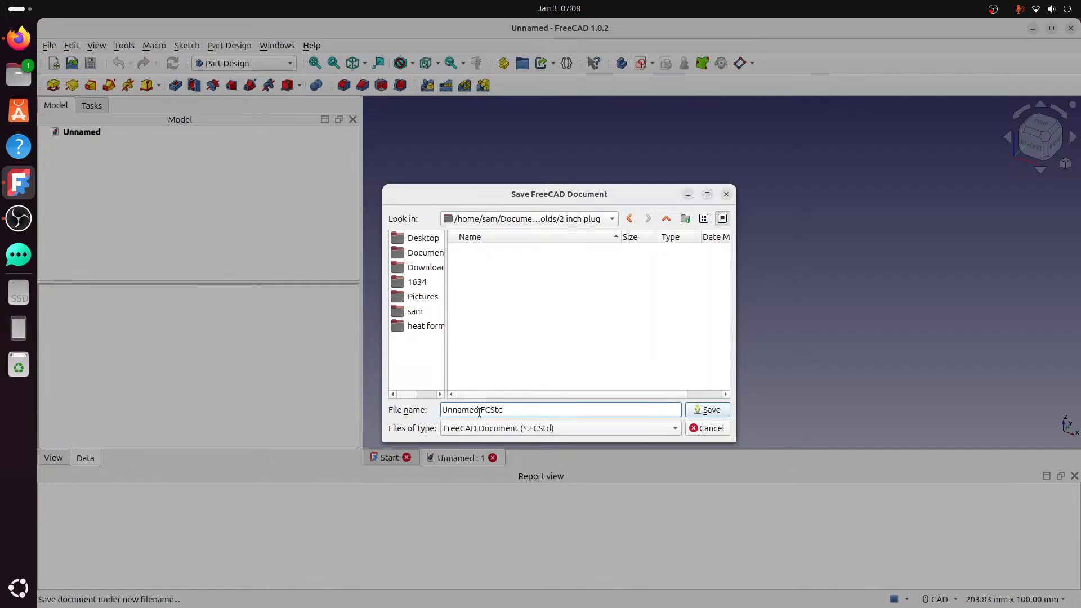
left_click_drag(481, 409, 433, 415)
key("Right")
key("BackSpace")
key("BackSpace")
key("BackSpace")
key("BackSpace")
key("BackSpace")
key("BackSpace")
key("BackSpace")
type("nano plug")
left_click(698, 409)
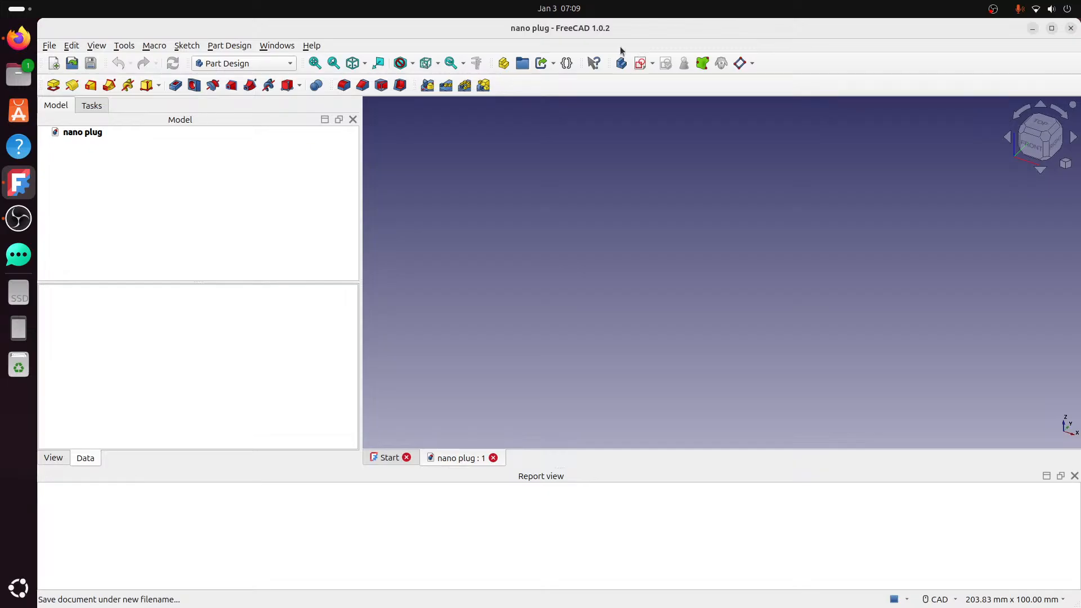
left_click(95, 105)
left_click(62, 112)
left_click(82, 132)
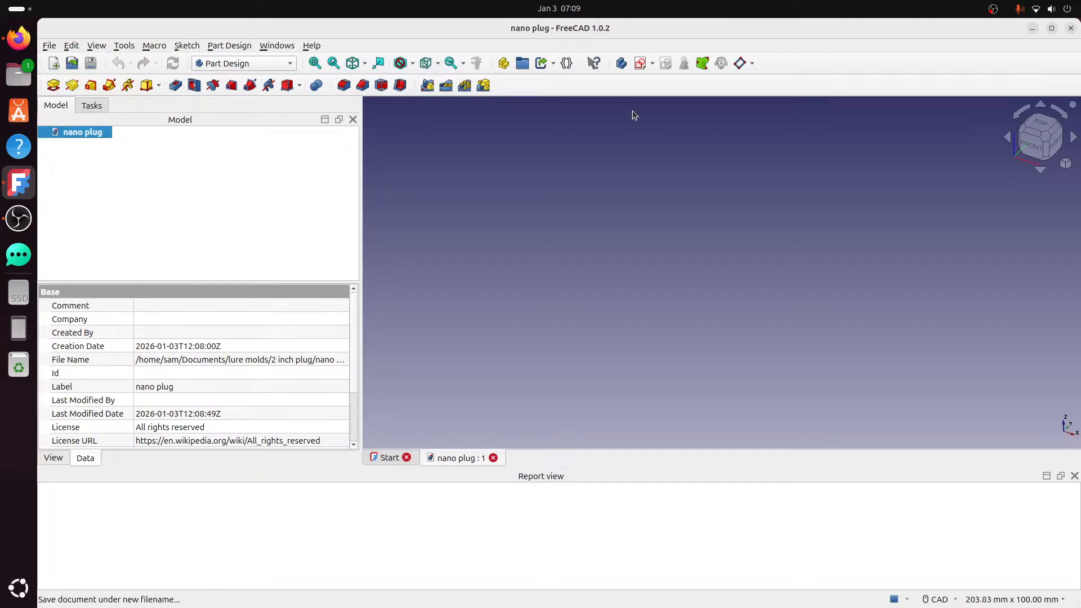
- Create a new sketch on the XZ plane, viewed from the front
left_click(640, 63)
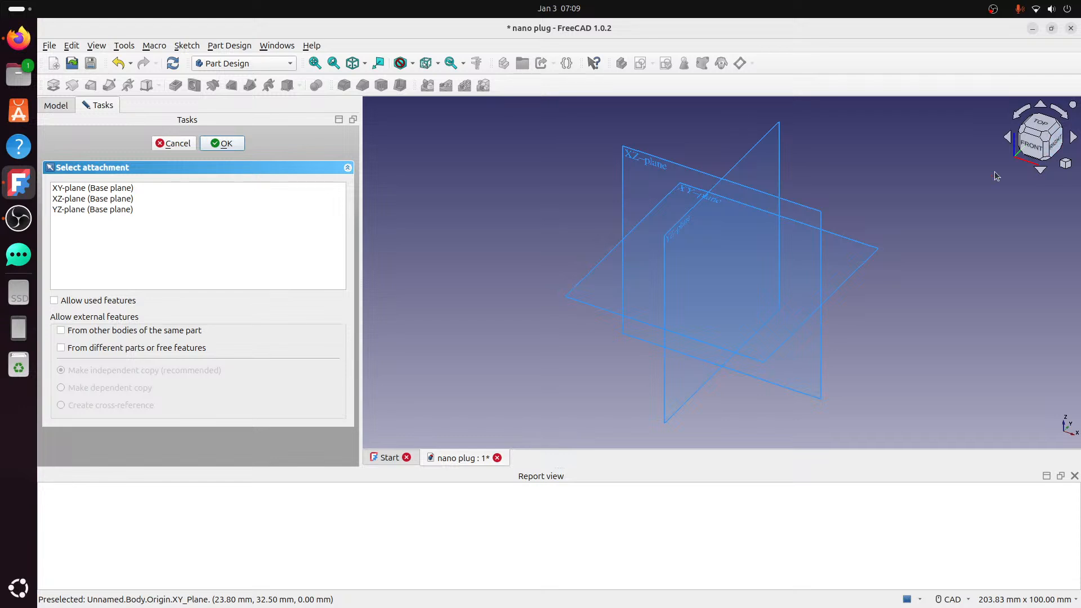
left_click(809, 210)
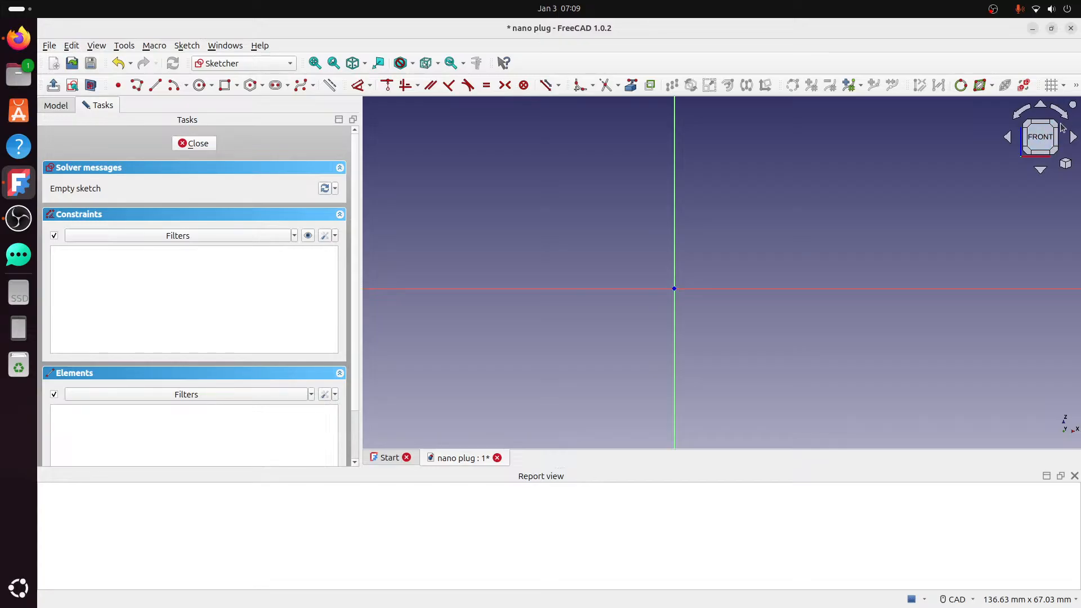
left_click(1042, 151)
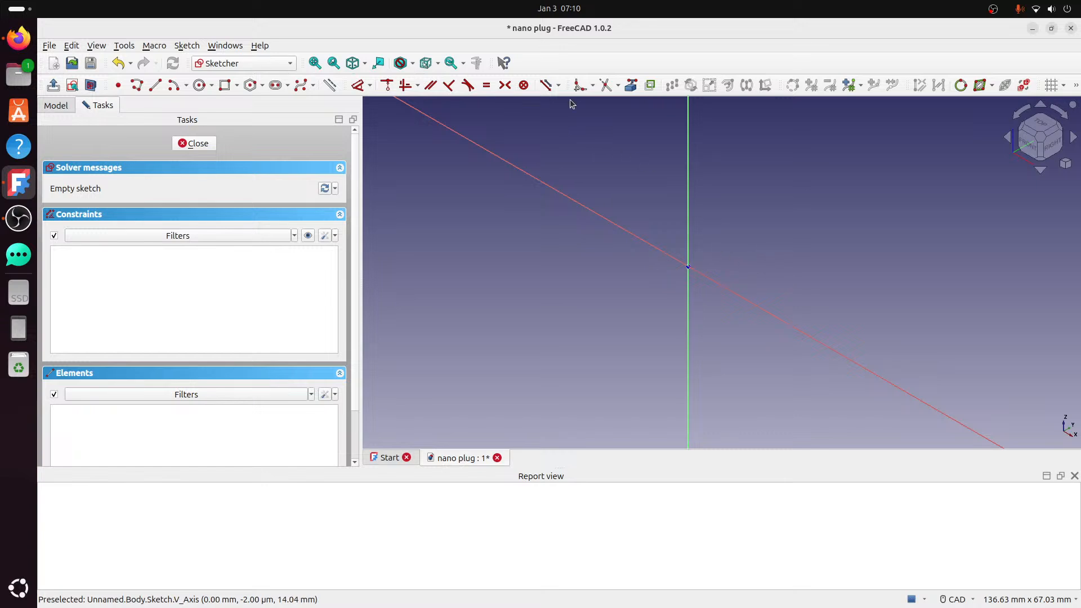
left_click(1027, 145)
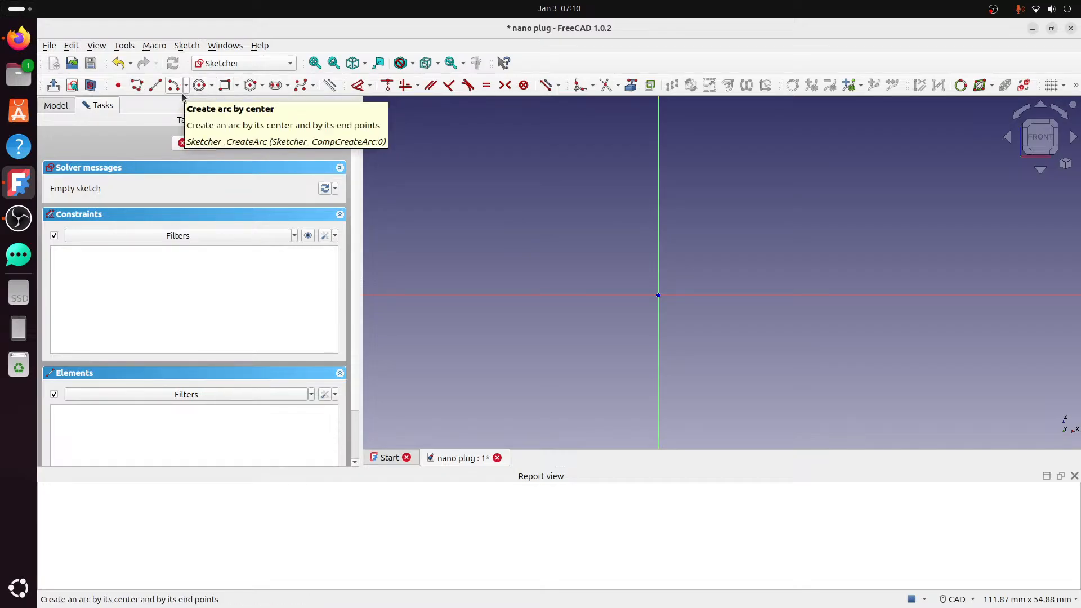
- Draw an upright ellipse centred on the sketch origin, about 7.2 mm wide and 11 mm tall
left_click(211, 85)
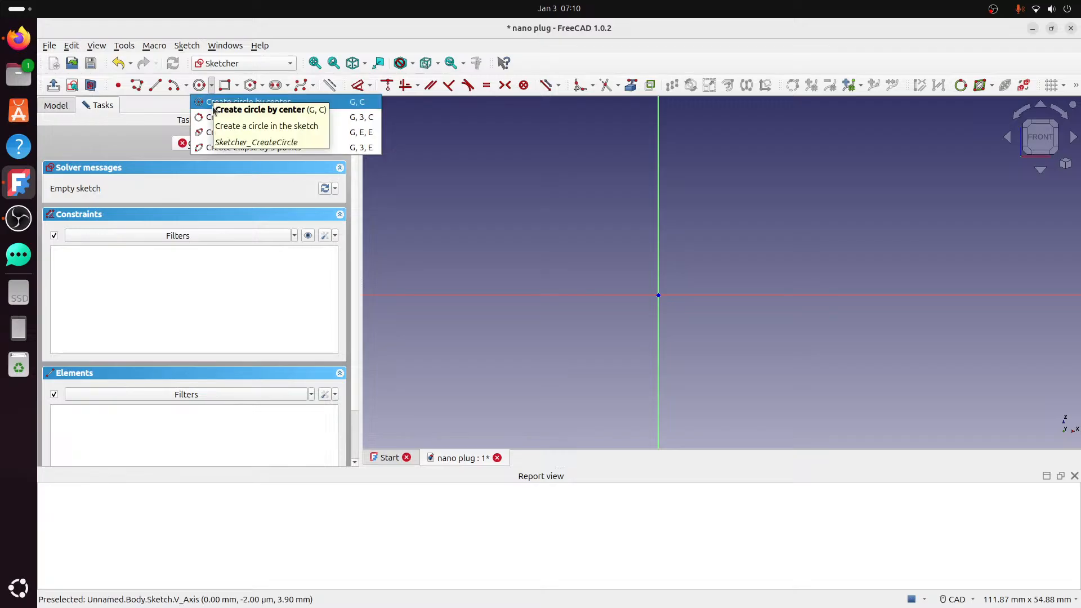
left_click(208, 133)
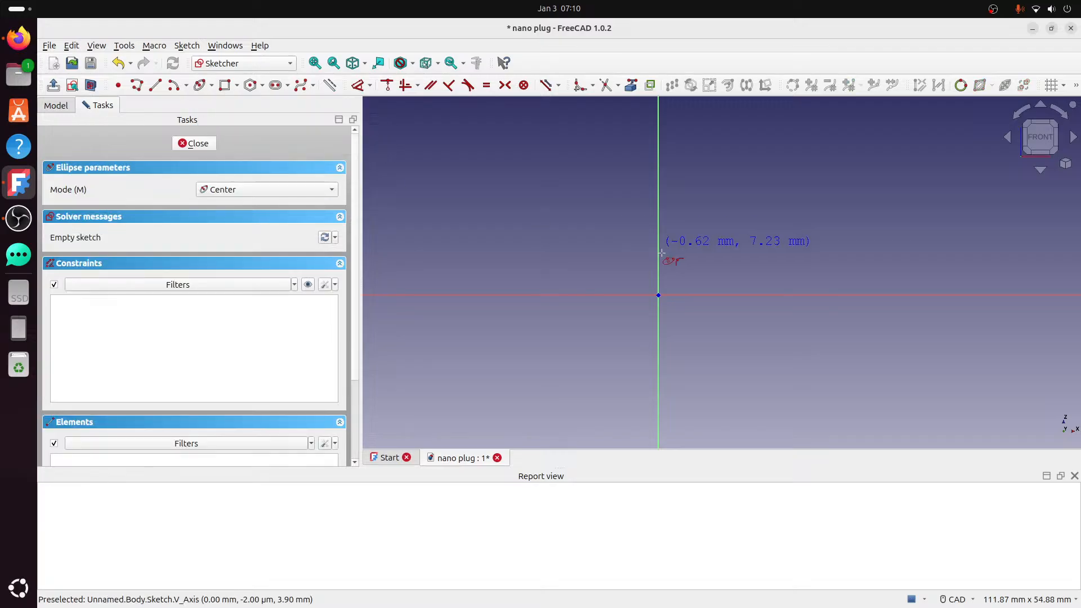
left_click(659, 295)
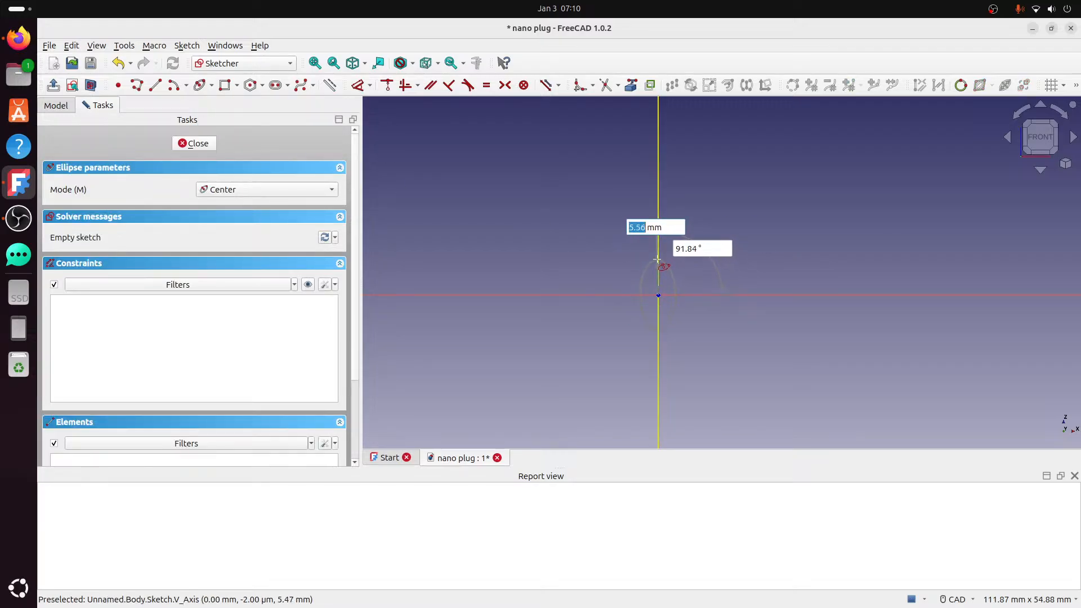
left_click(657, 259)
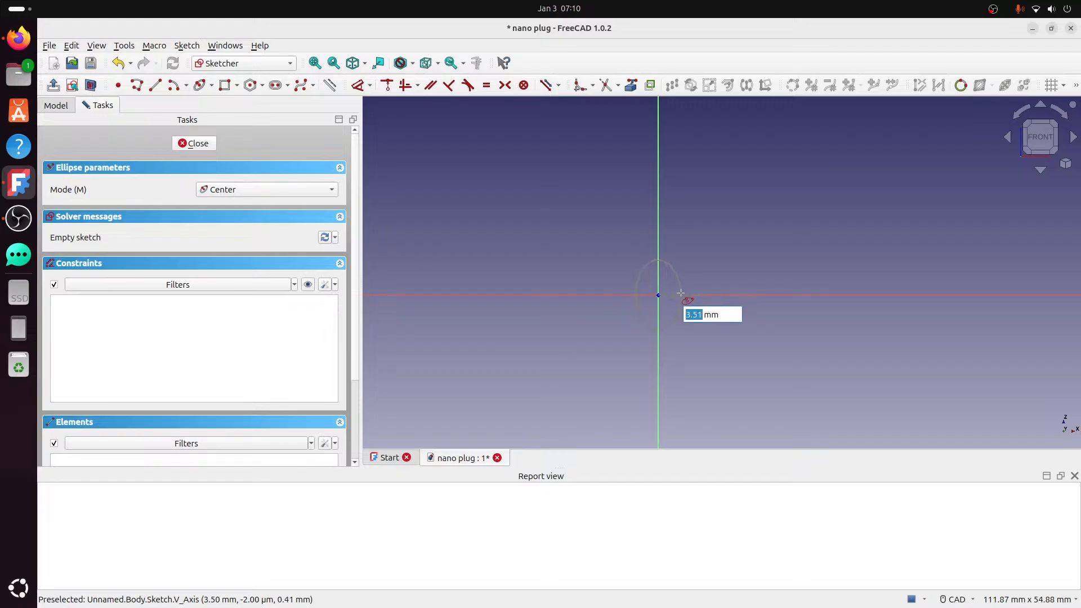
left_click(682, 295)
right_click(698, 255)
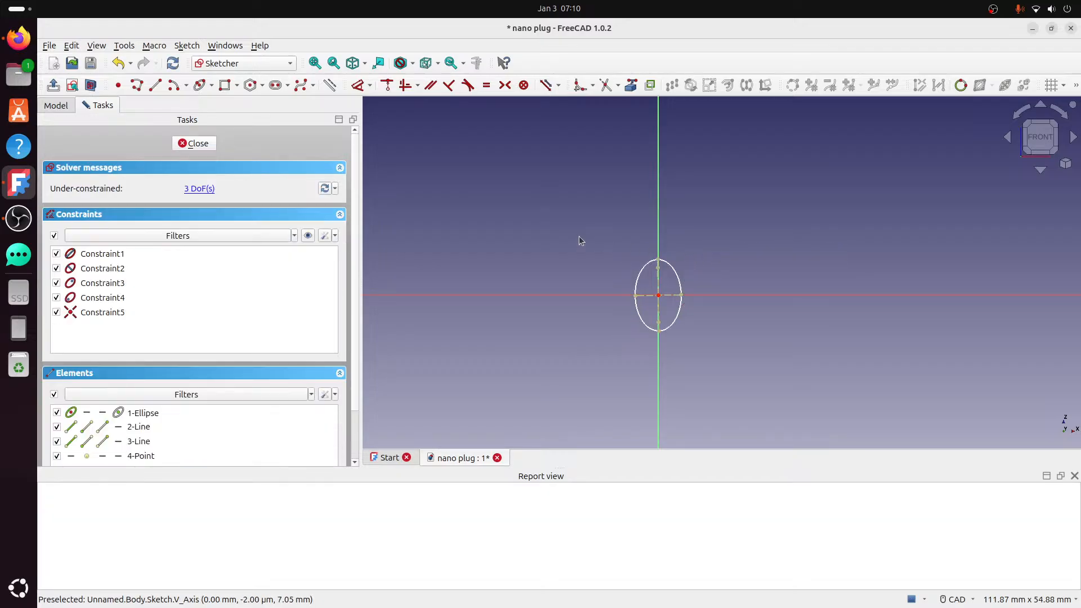
- Dimension the ellipse's horizontal width and set it to 10 mm
left_click(358, 85)
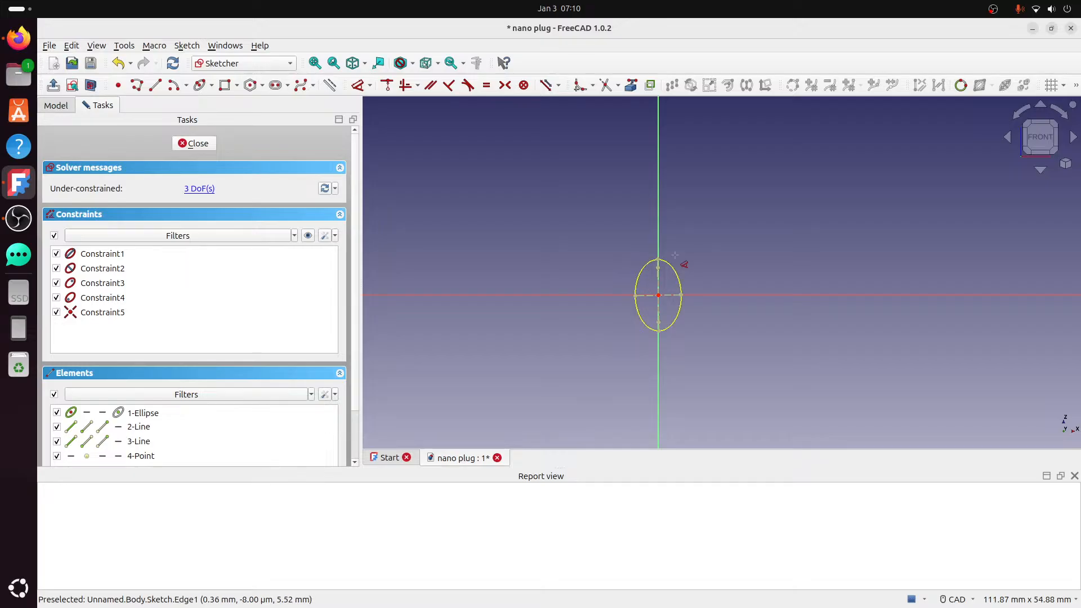
left_click(679, 306)
left_click(730, 266)
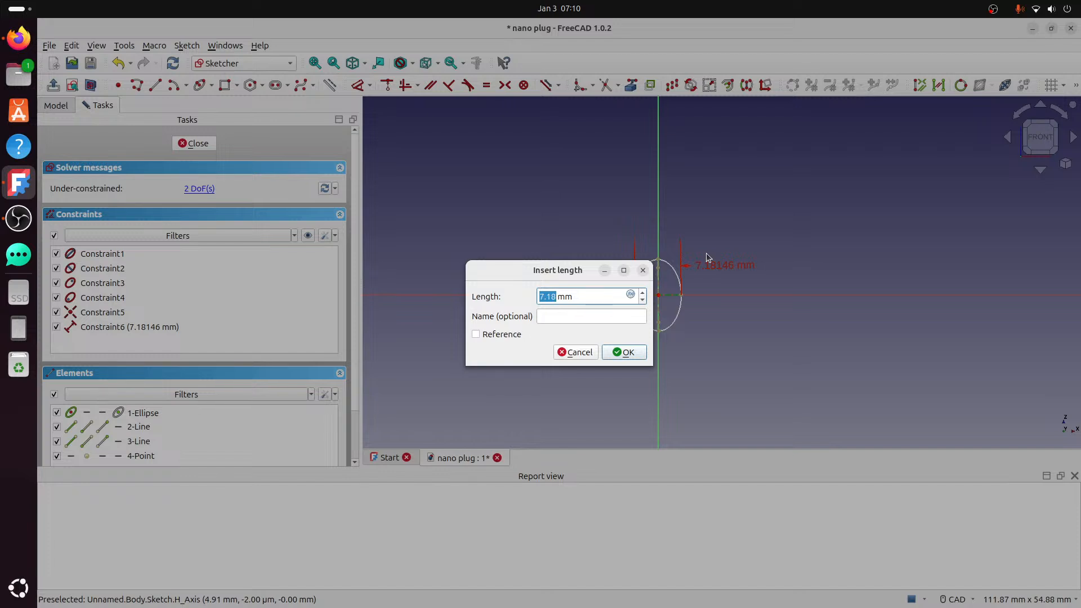
type("10")
key("Return")
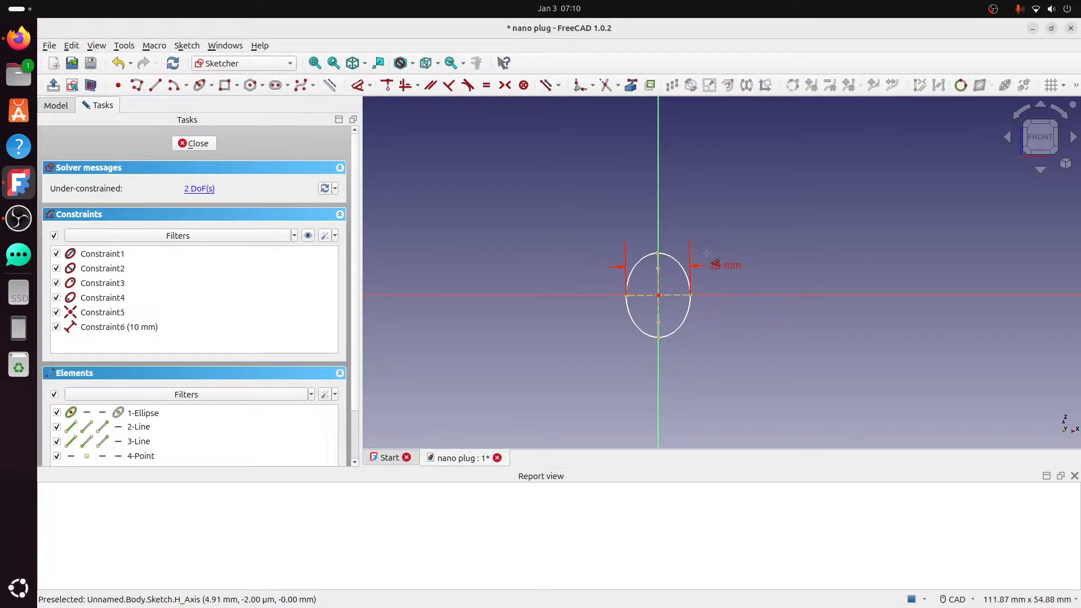
- Dimension the ellipse's vertical height and set it to 11 mm
left_click(691, 269)
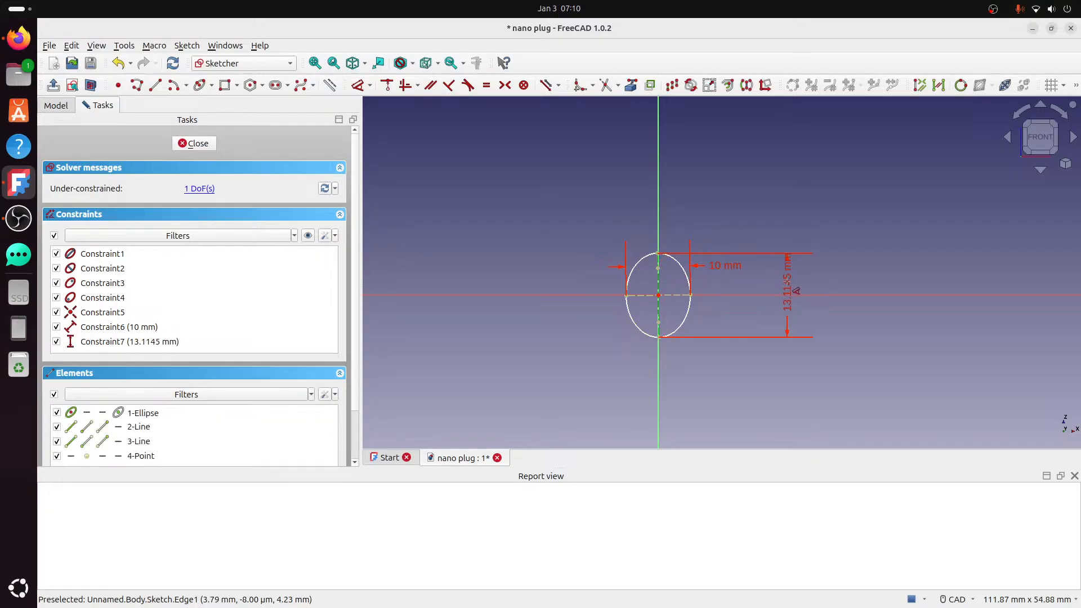
left_click(801, 291)
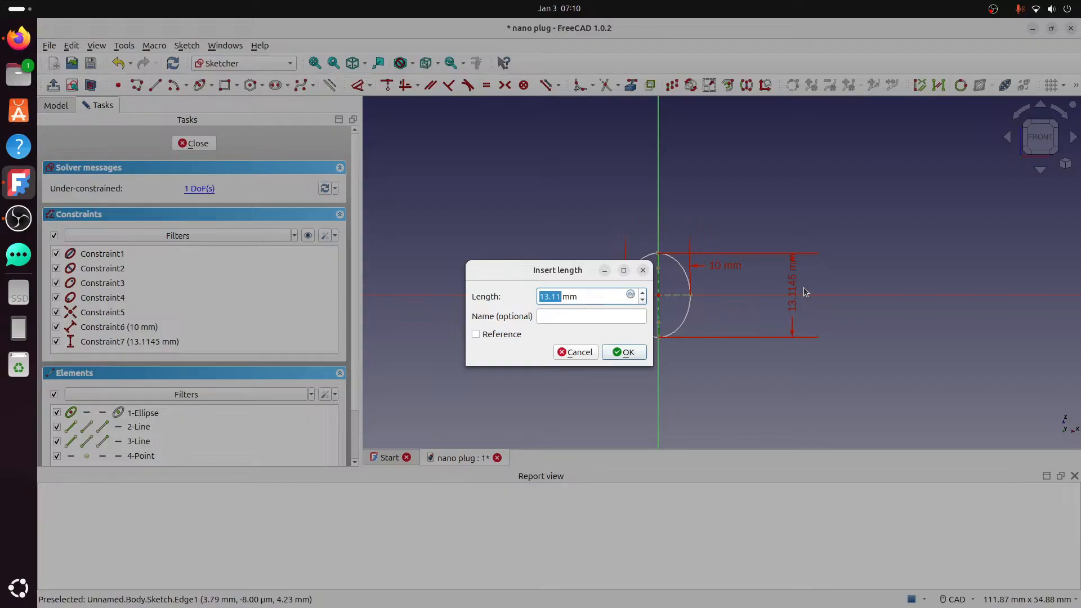
type("11")
key("Return")
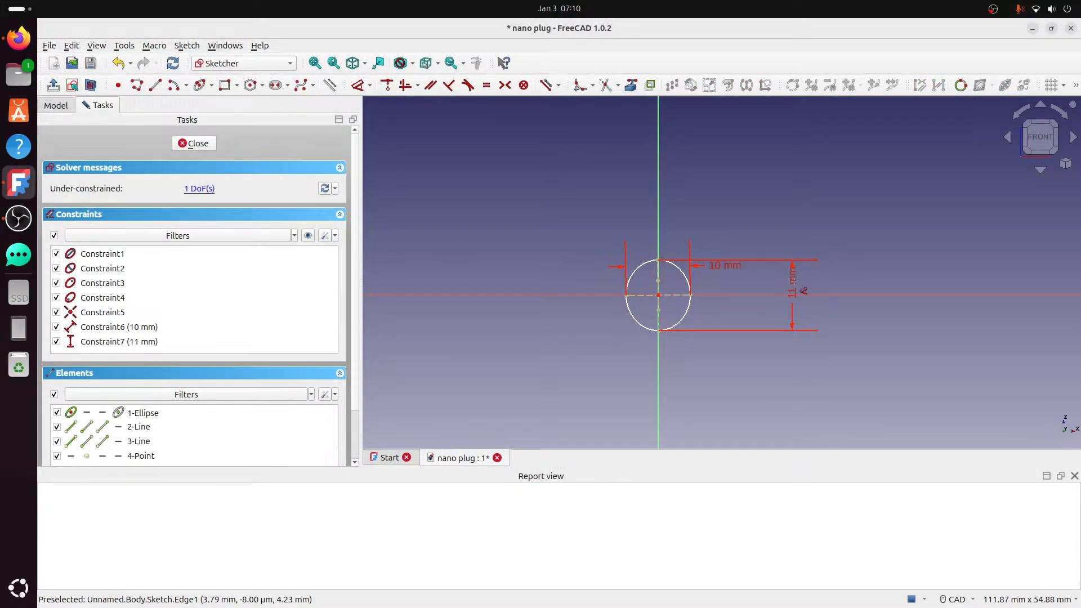
- Set the ellipse's horizontal width dimension to 9 mm
double_click(724, 265)
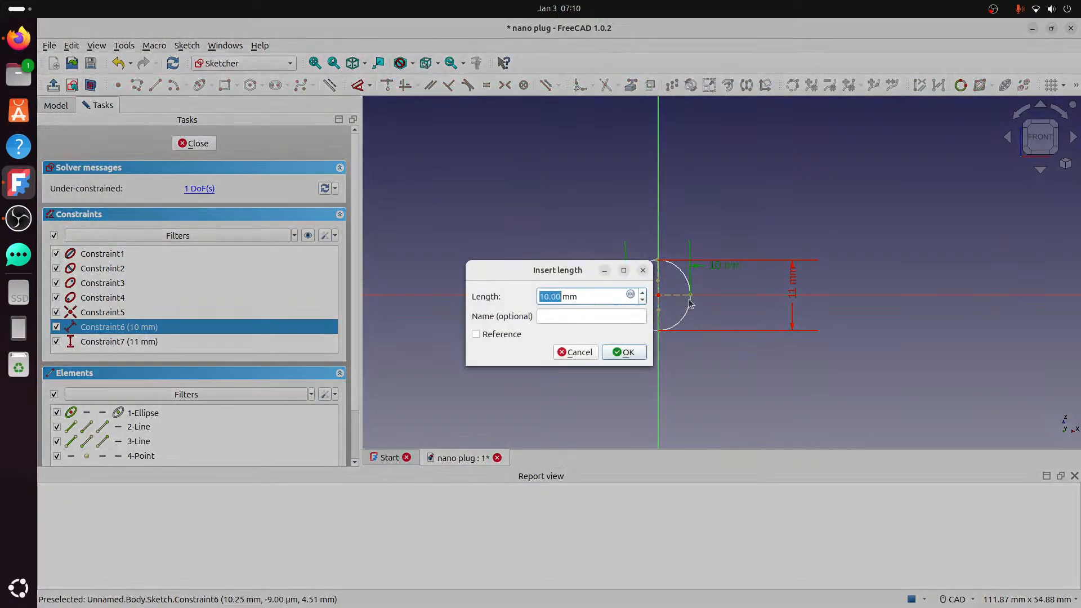
left_click(561, 297)
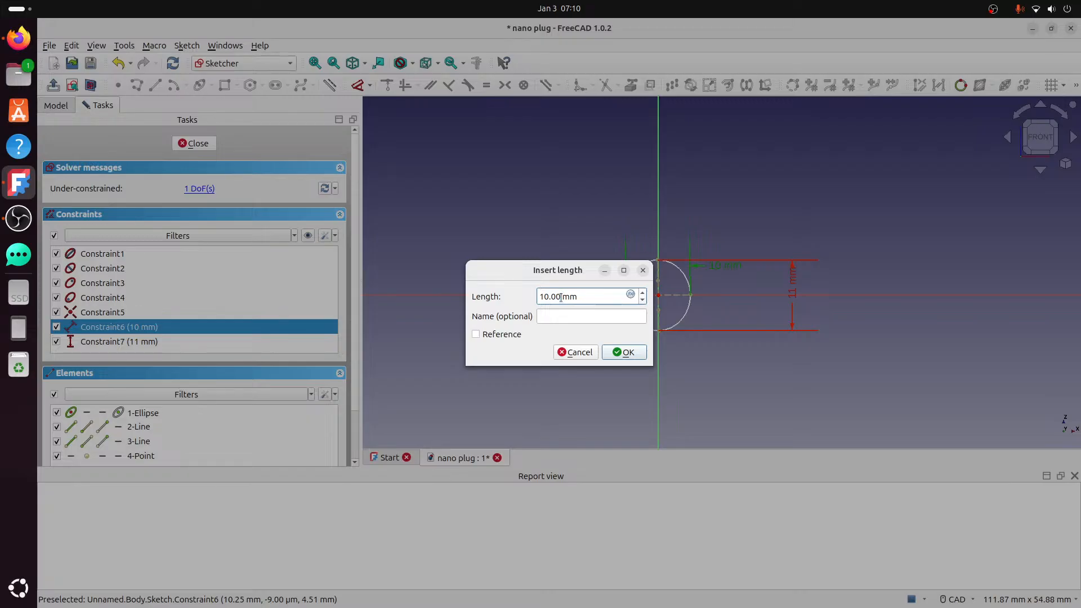
left_click_drag(559, 296, 494, 298)
type("9")
key("Return")
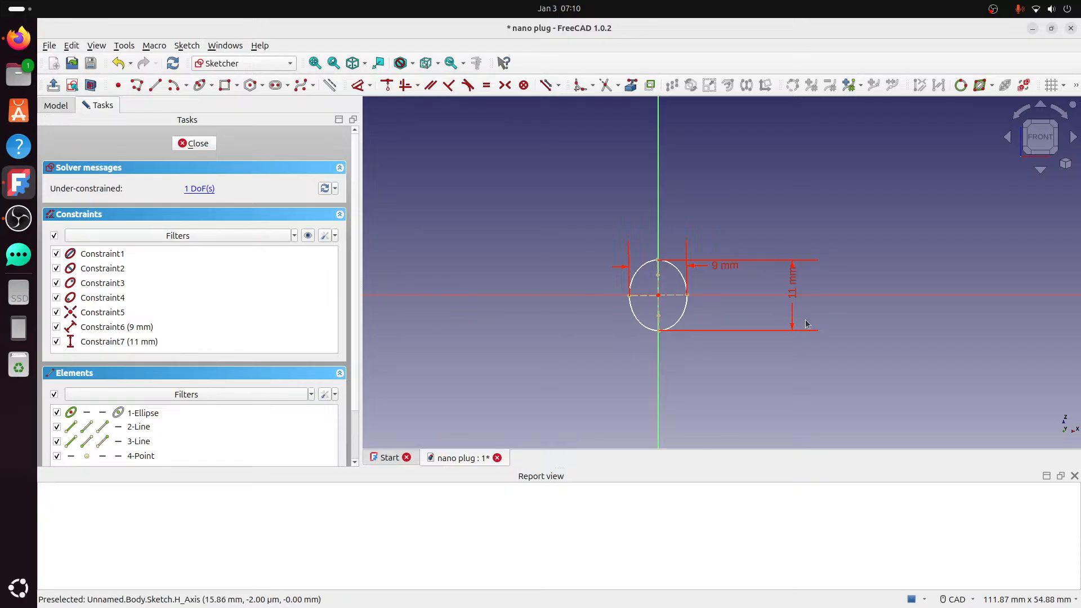
- Set the ellipse's vertical height to 10 mm and move the width dimension's label slightly lower, beside the ellipse
double_click(791, 295)
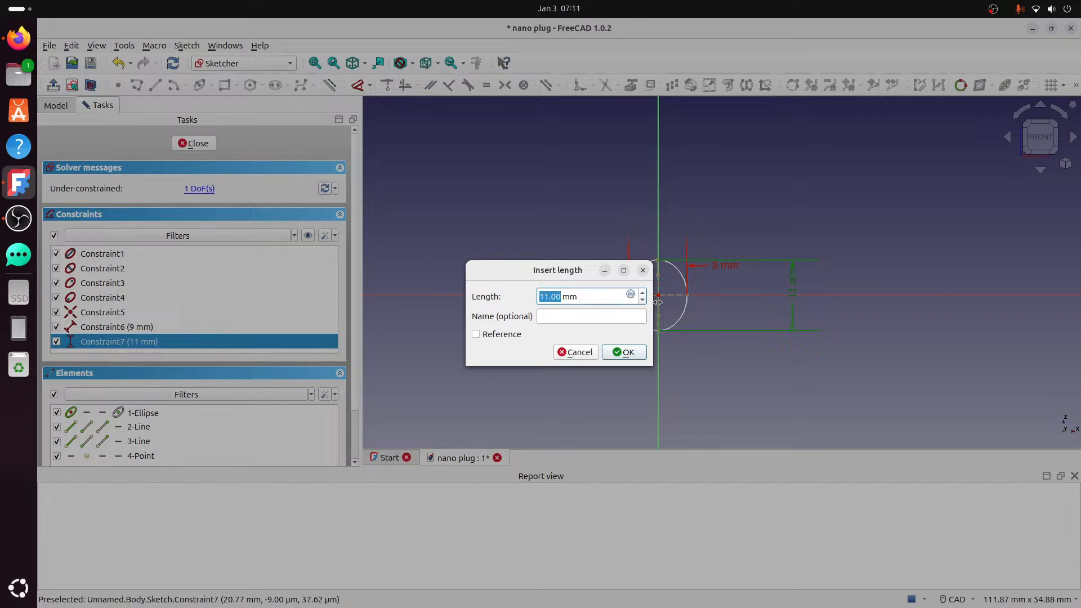
type("10")
key("Return")
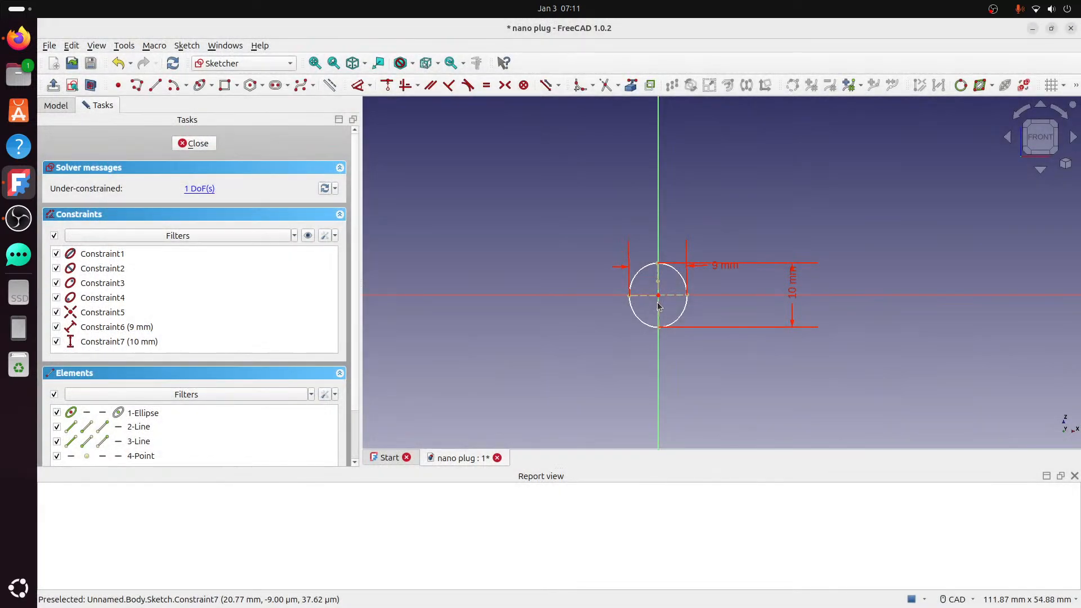
scroll(738, 266, "up", 1)
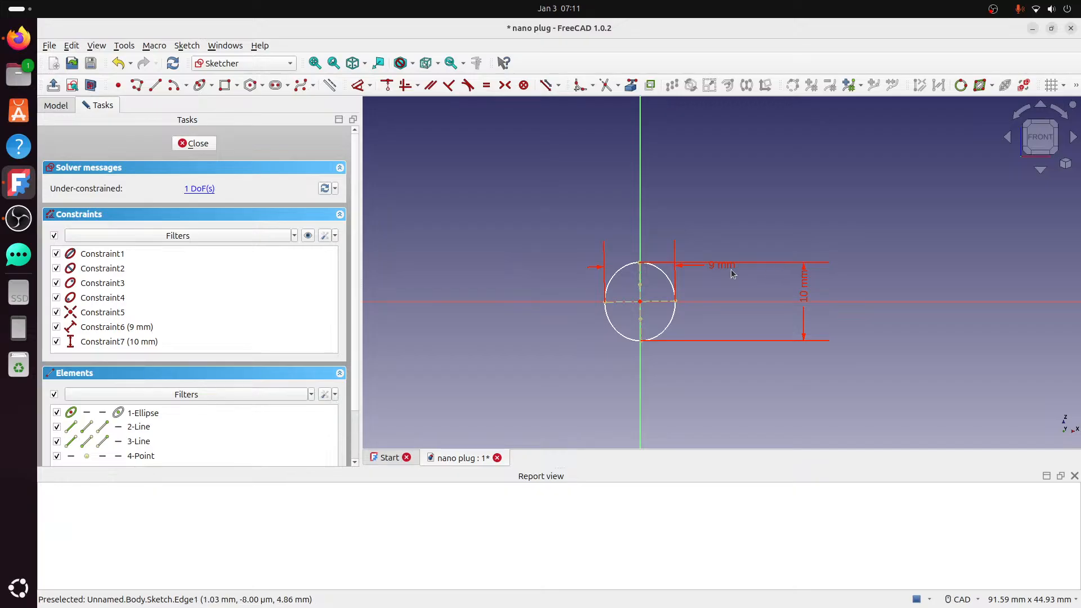
left_click_drag(724, 270, 726, 284)
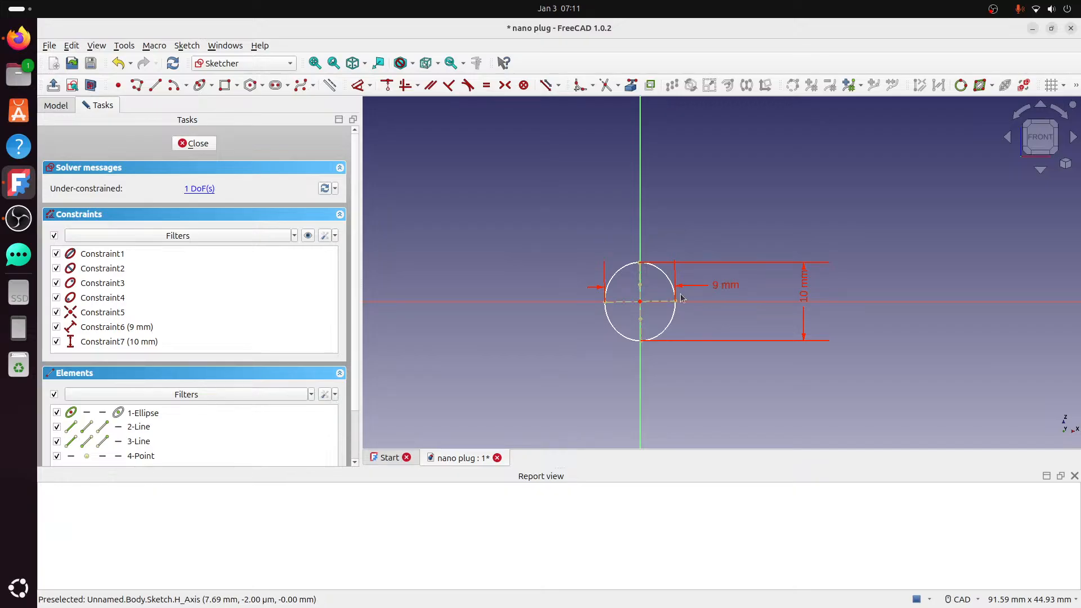
- Constrain the ellipse's minor axis line to be horizontal and close the sketch
left_click(656, 302)
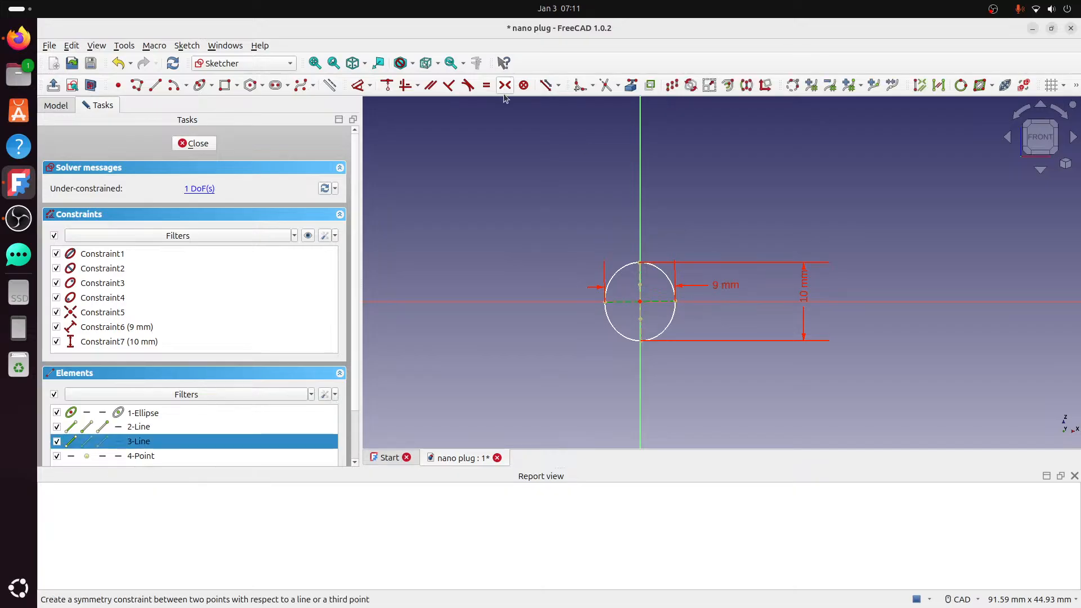
left_click(763, 287)
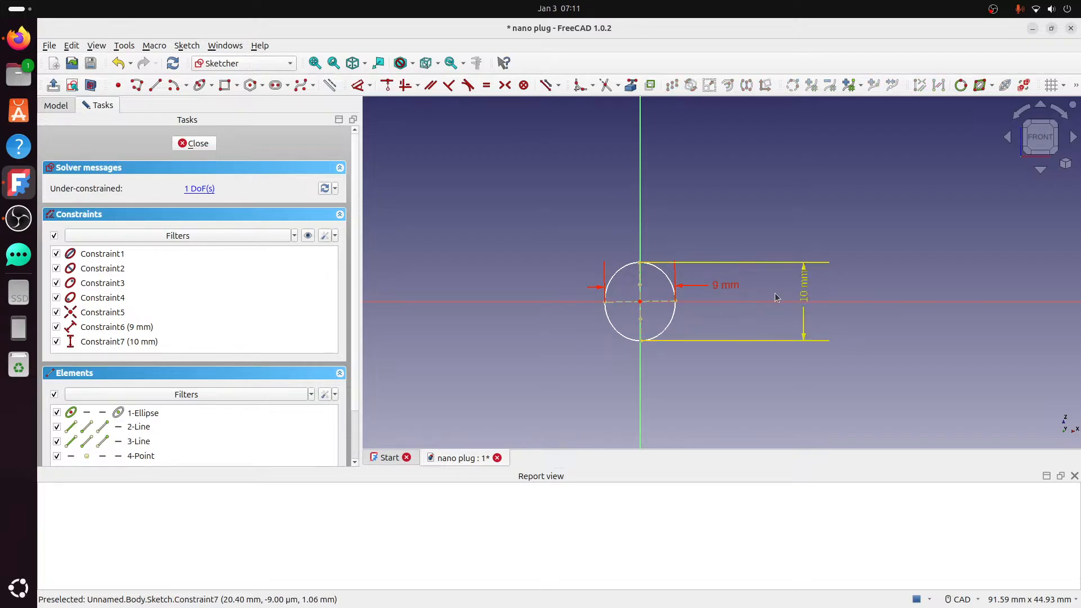
left_click(663, 305)
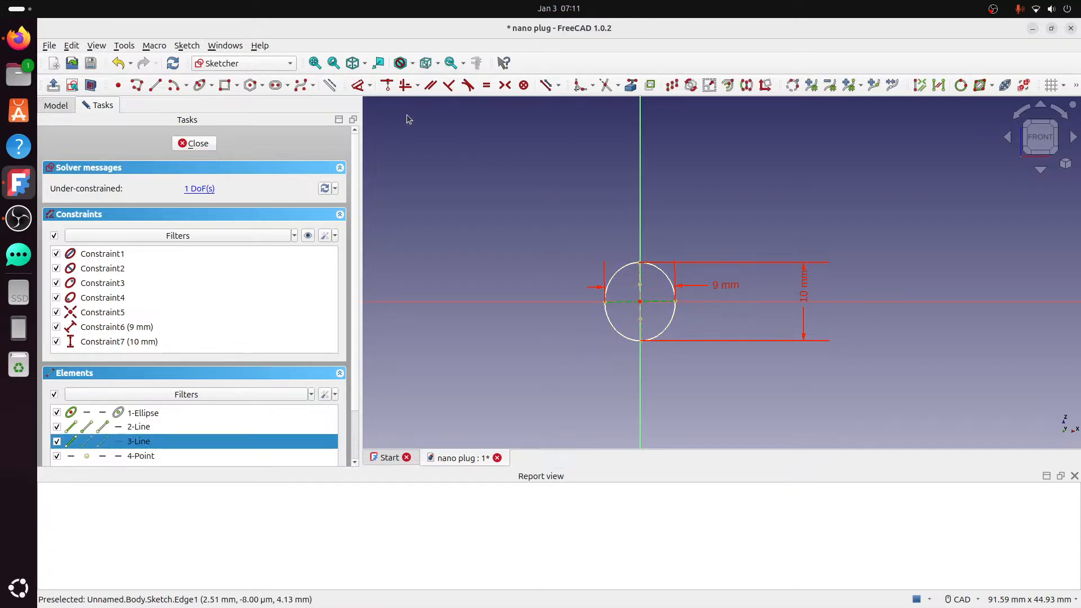
left_click(405, 87)
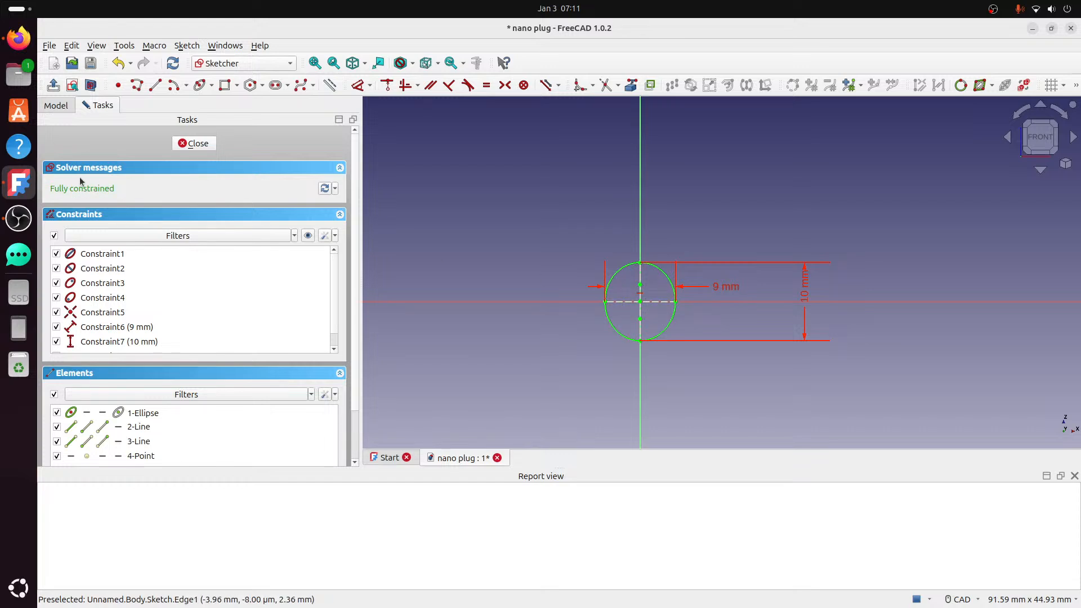
left_click(193, 143)
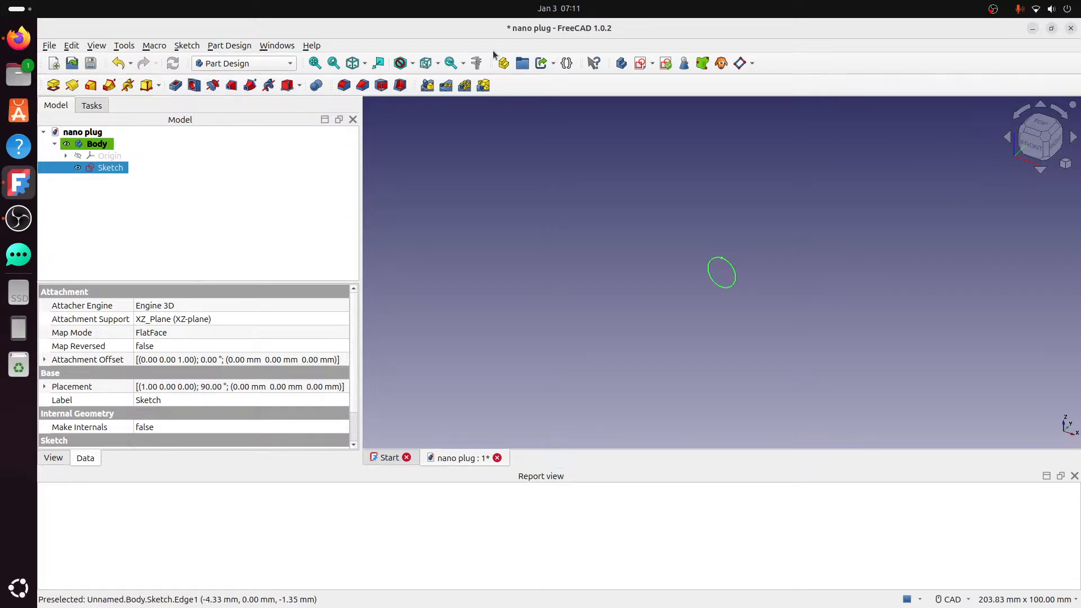
- Show the body's origin and create a new sketch on the YZ plane, viewed from the right
left_click(123, 160)
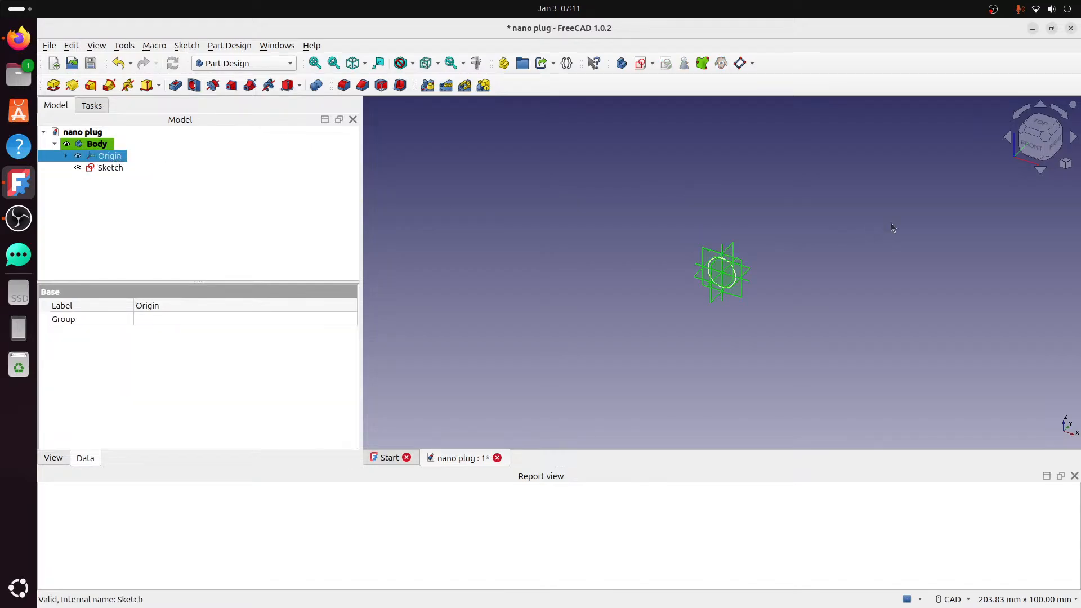
left_click(1056, 142)
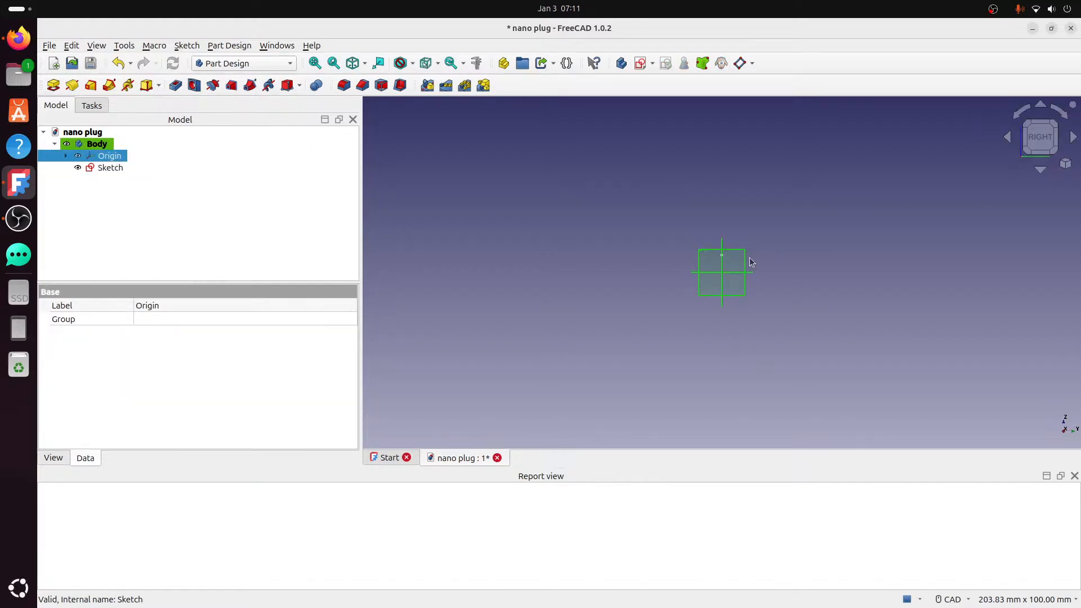
scroll(757, 254, "up", 5)
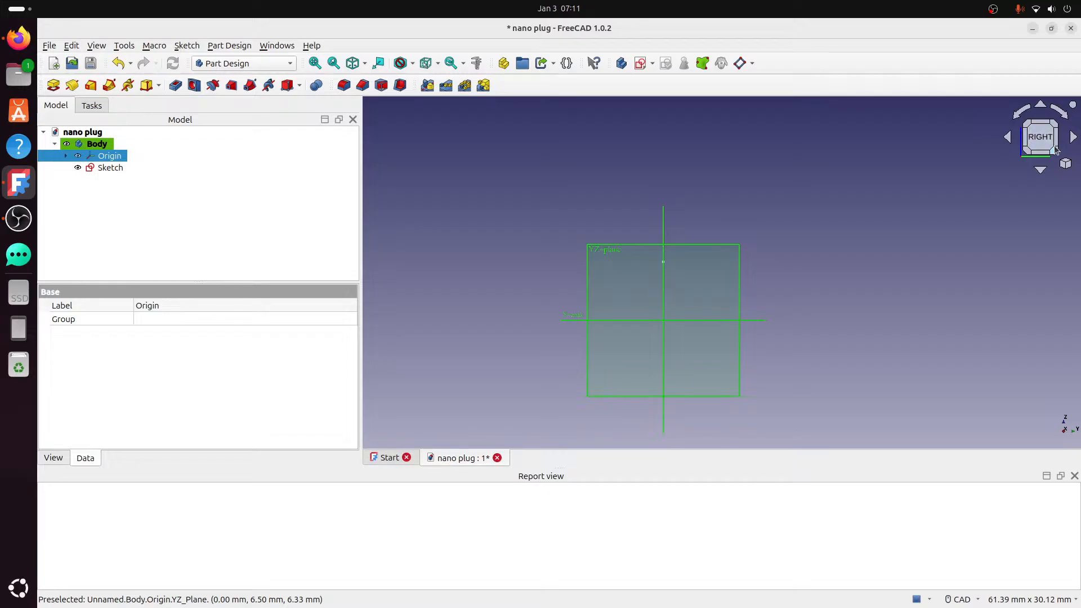
scroll(808, 277, "up", 1)
scroll(688, 279, "up", 1)
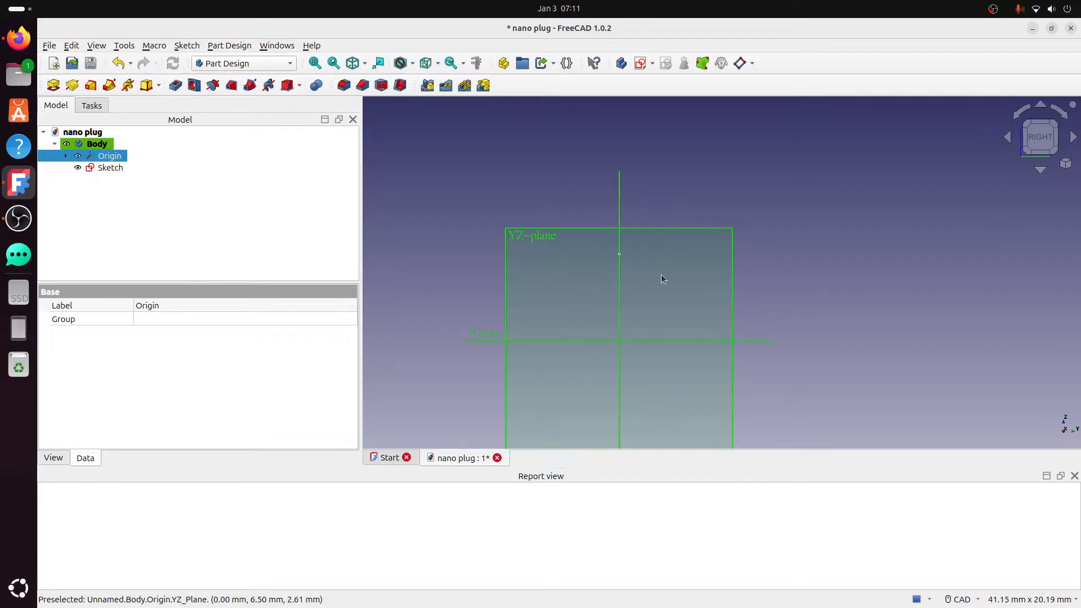
left_click(699, 229)
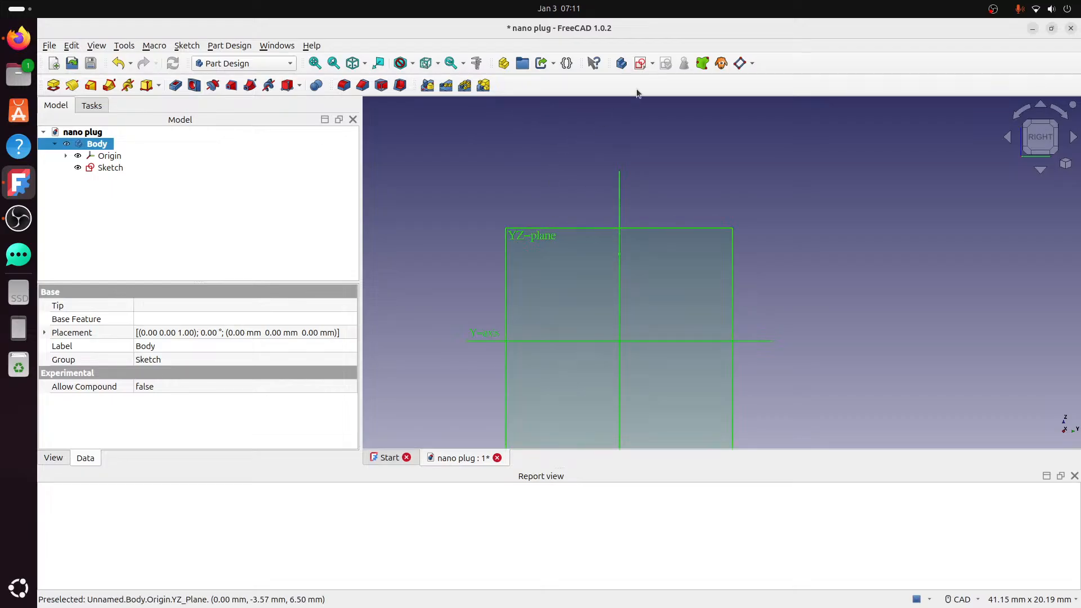
left_click(636, 67)
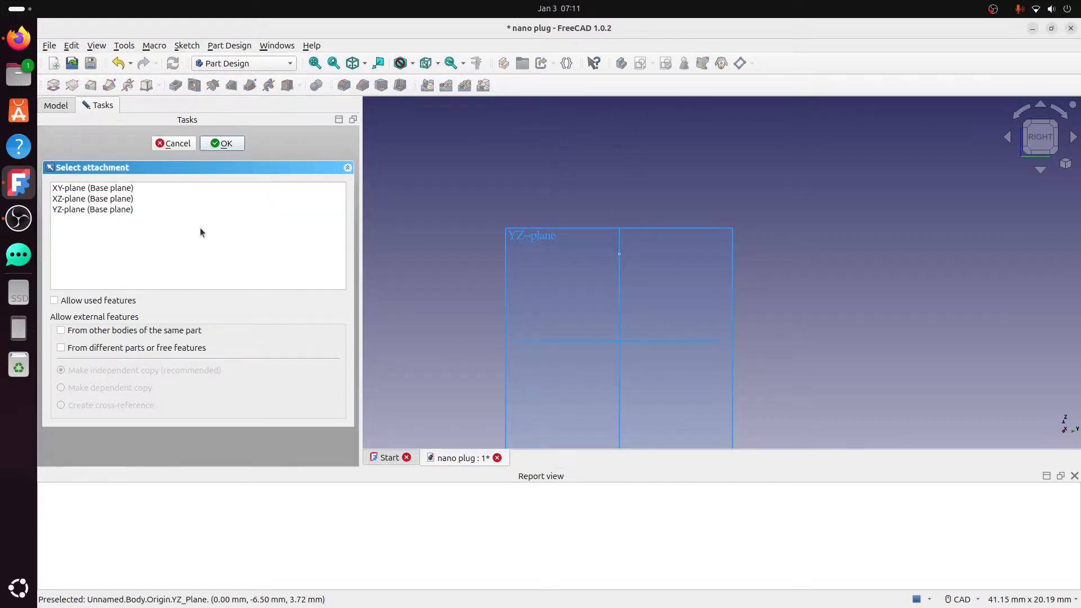
left_click(603, 233)
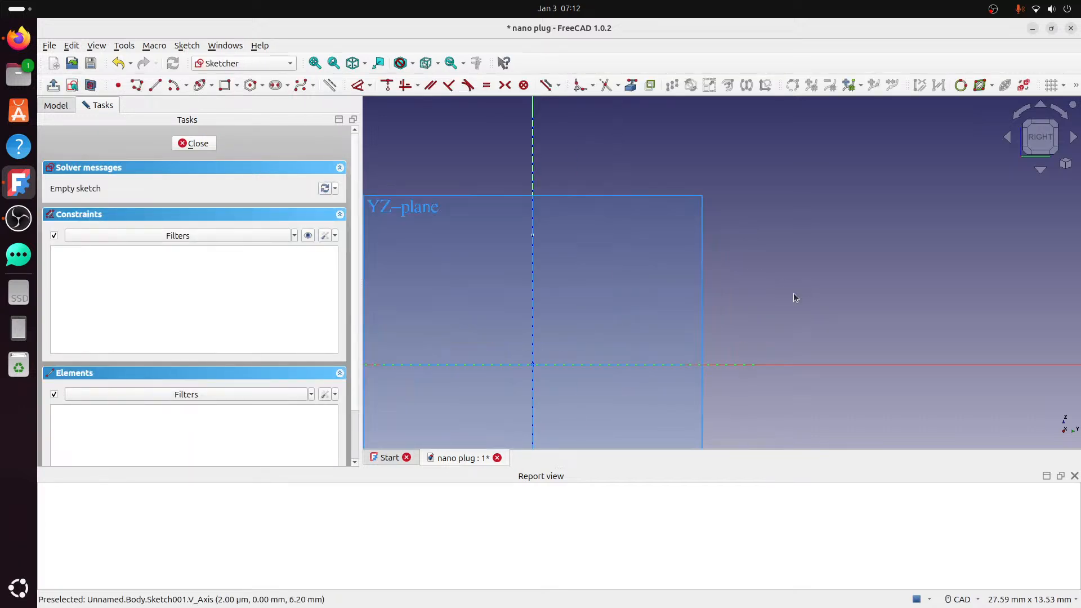
- Hide the body's origin planes and axes while keeping the new YZ sketch open for editing
left_click(61, 107)
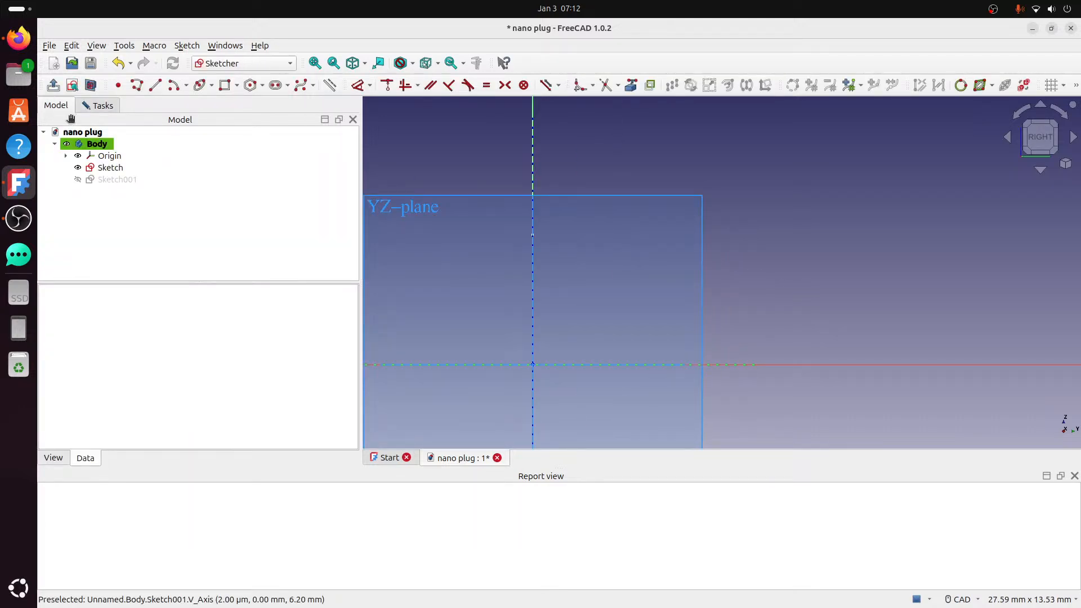
left_click(107, 156)
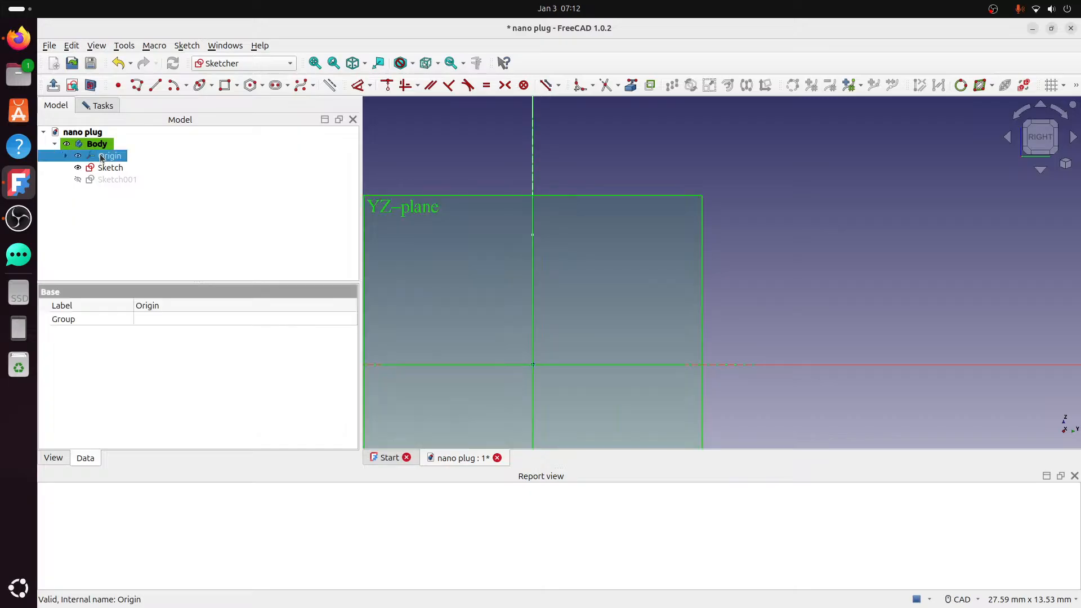
key("space")
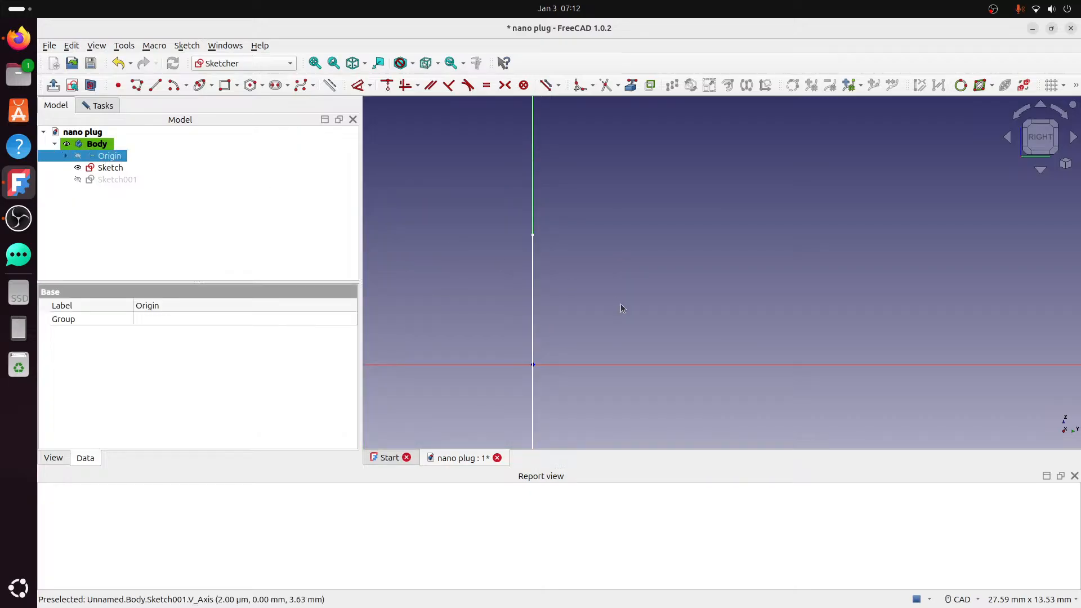
scroll(655, 315, "down", 2)
scroll(656, 317, "down", 2)
middle_click_drag(708, 351, 636, 293)
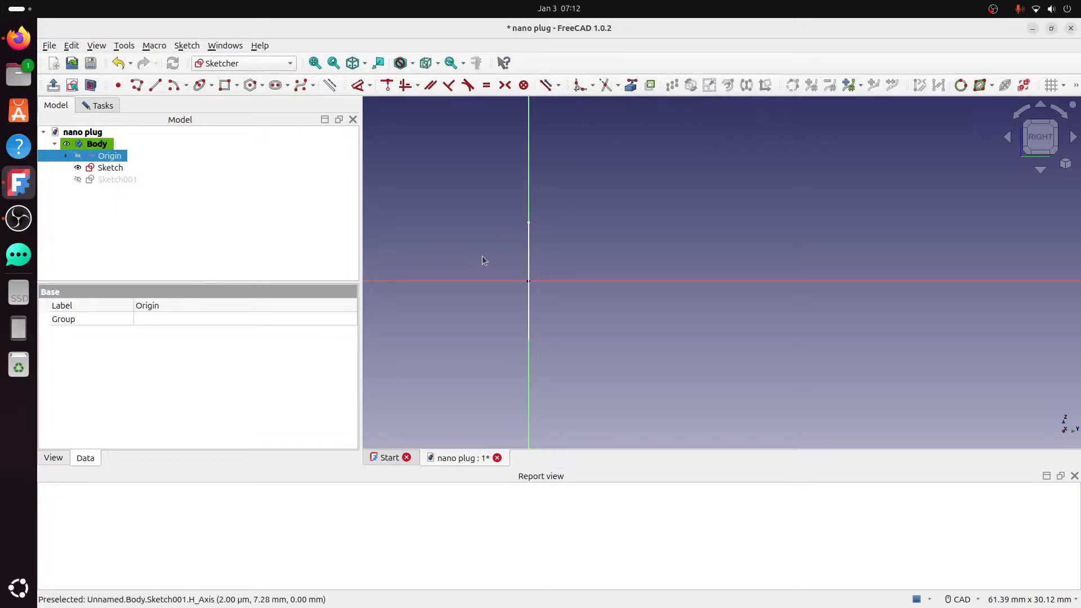
- Project the edge-on ellipse into the YZ sketch as external geometry and return to the right view
left_click(631, 85)
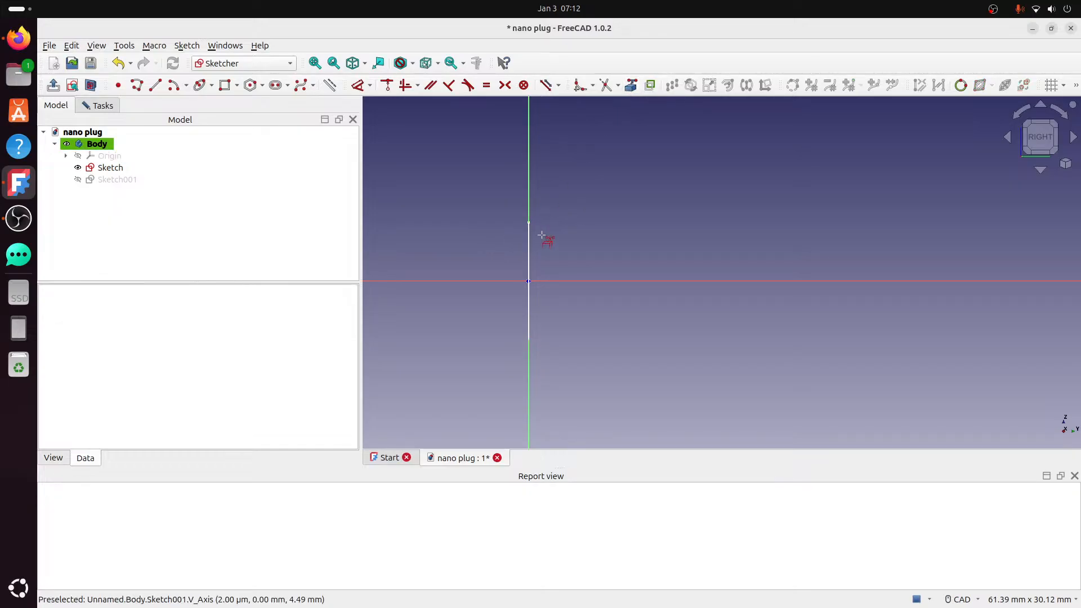
left_click(529, 241)
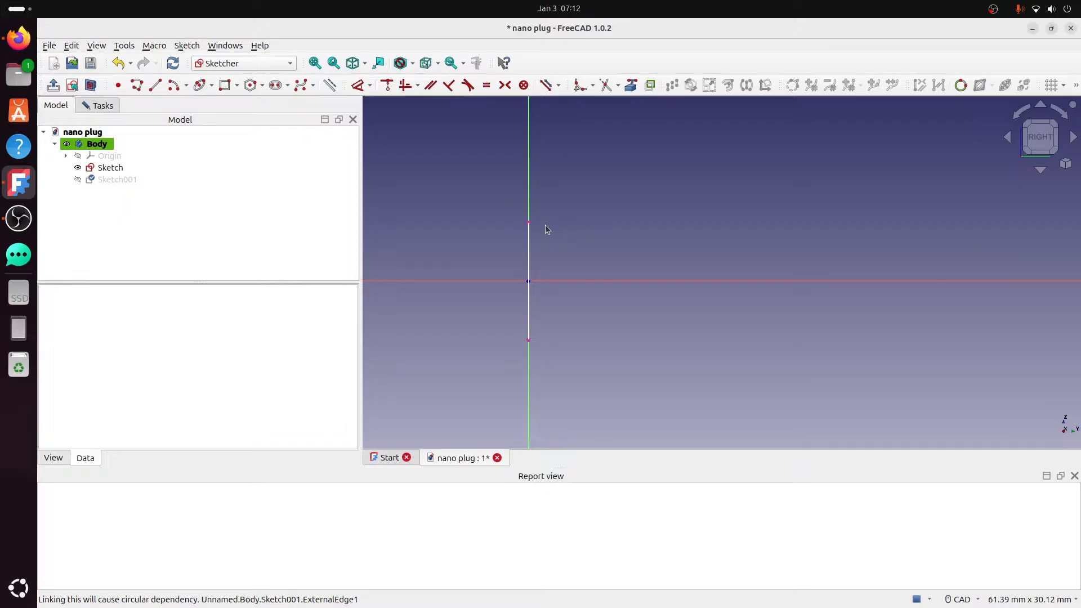
middle_click_drag(545, 225, 572, 231)
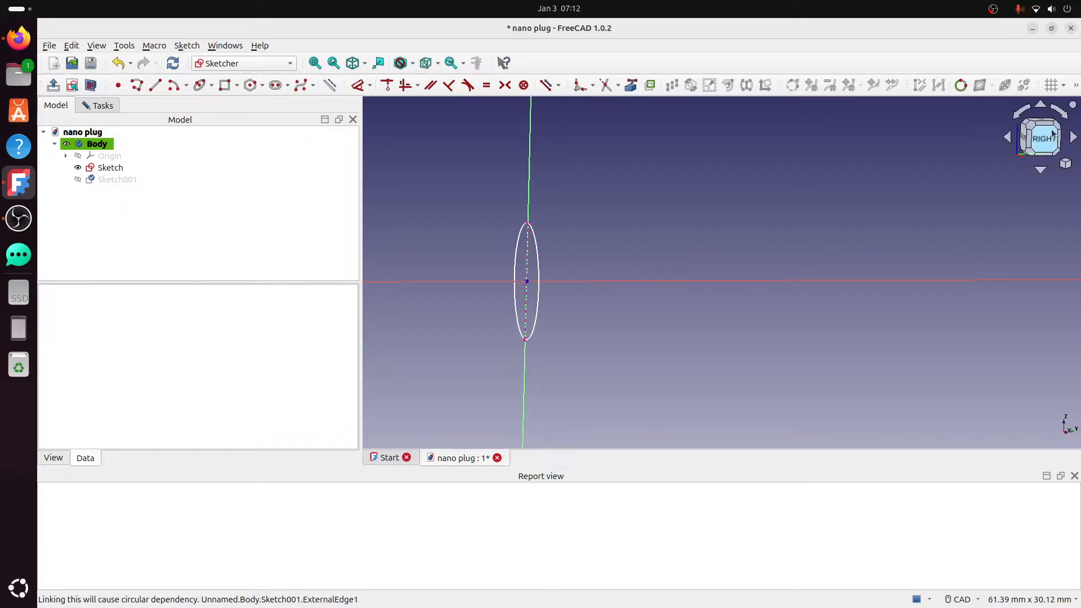
left_click(1047, 131)
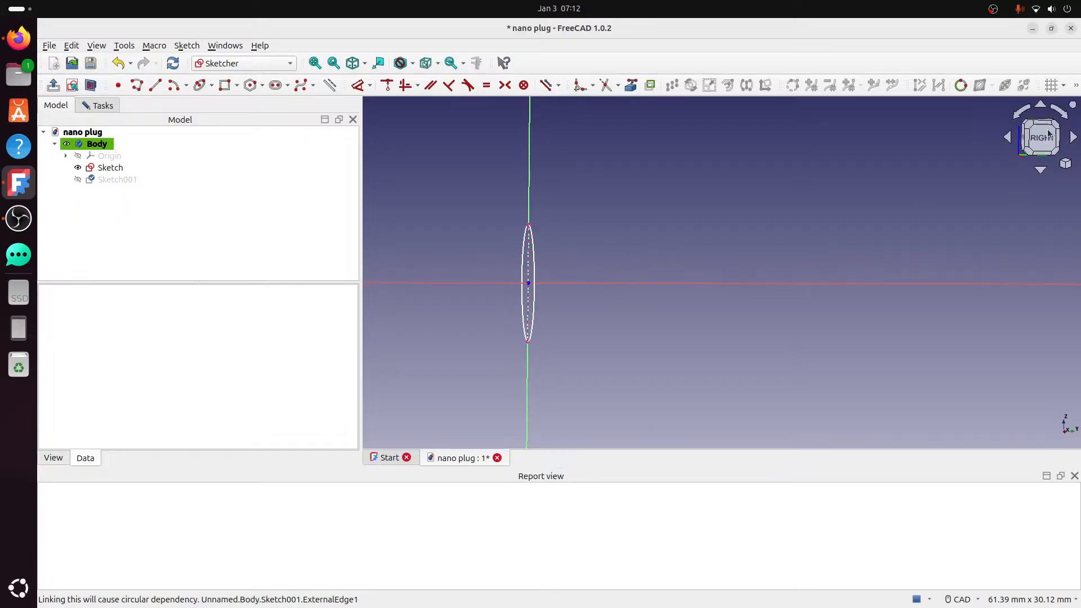
- Draw a line about 22.7 mm long from the sketch origin along the positive horizontal axis
left_click(156, 85)
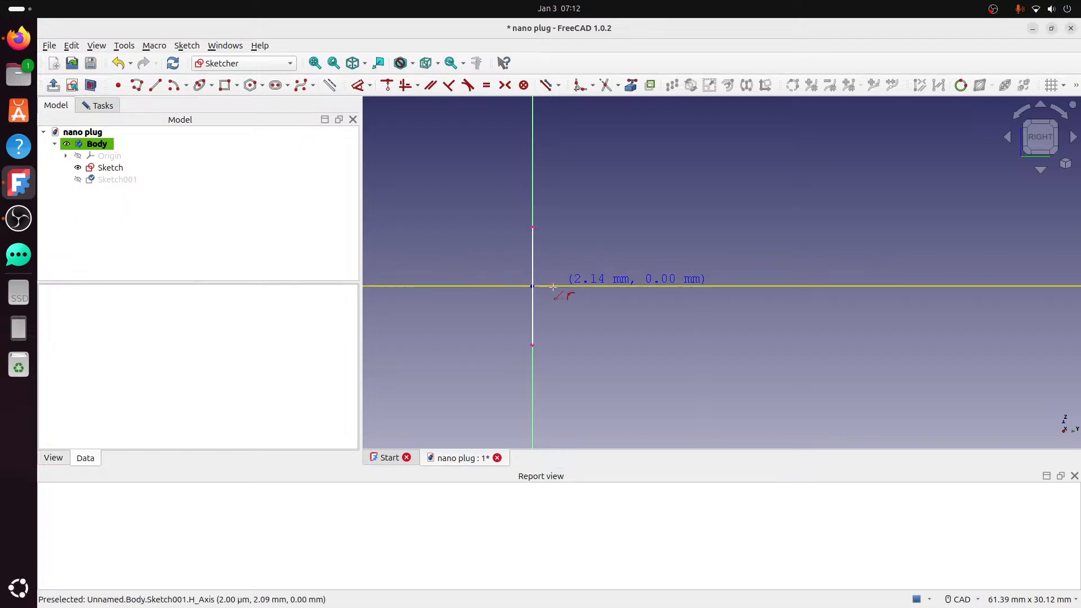
left_click(532, 286)
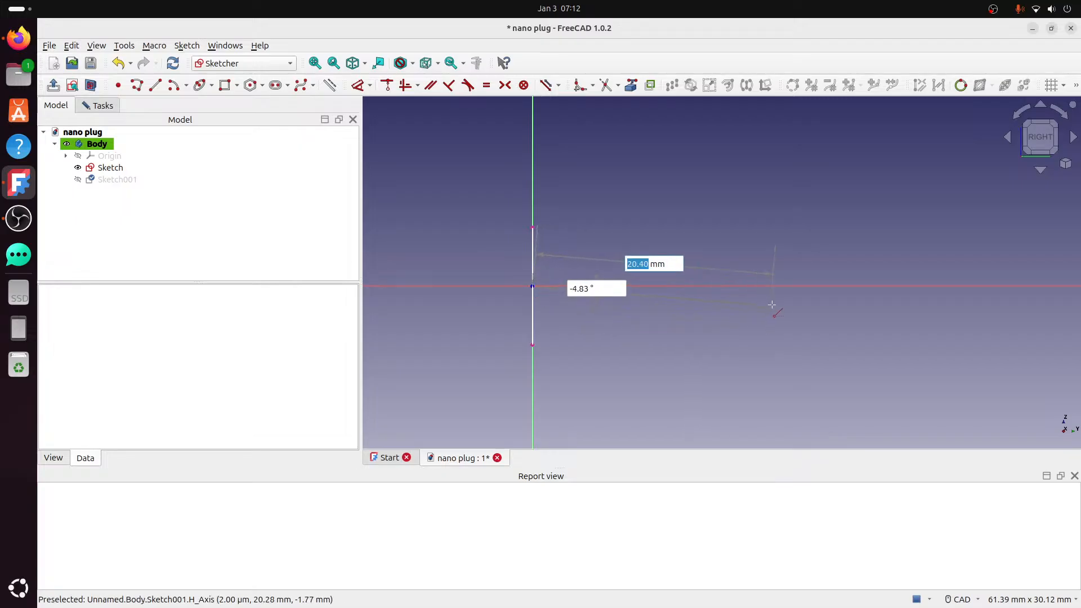
left_click(798, 286)
scroll(895, 349, "down", 3)
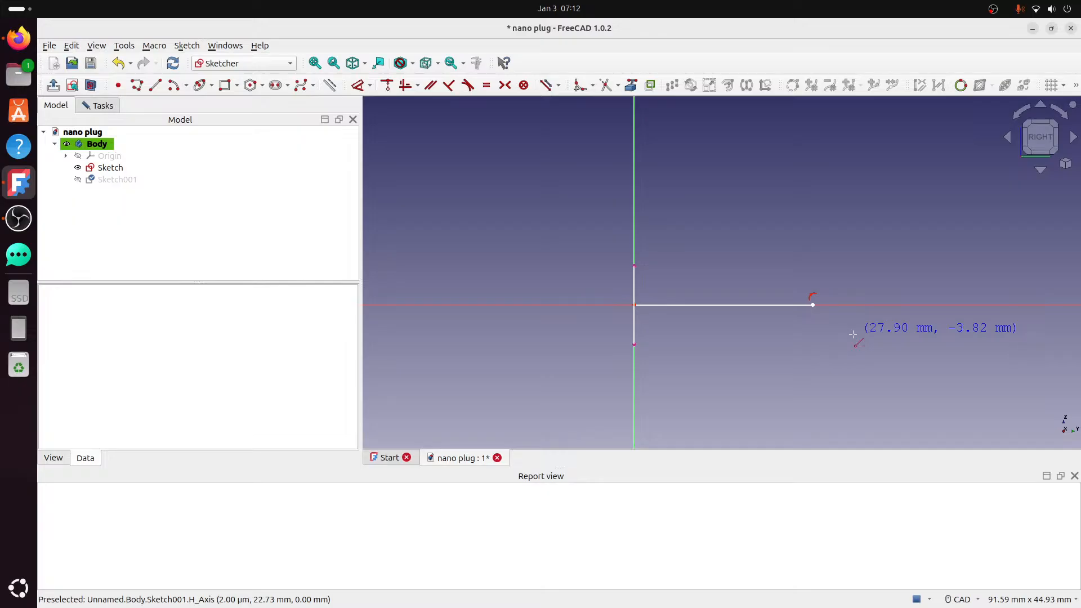
mouse_move(853, 333)
middle_mouse_down()
mouse_move(814, 315)
mouse_move(695, 322)
middle_mouse_up()
scroll(754, 320, "down", 2)
scroll(696, 322, "up", 1)
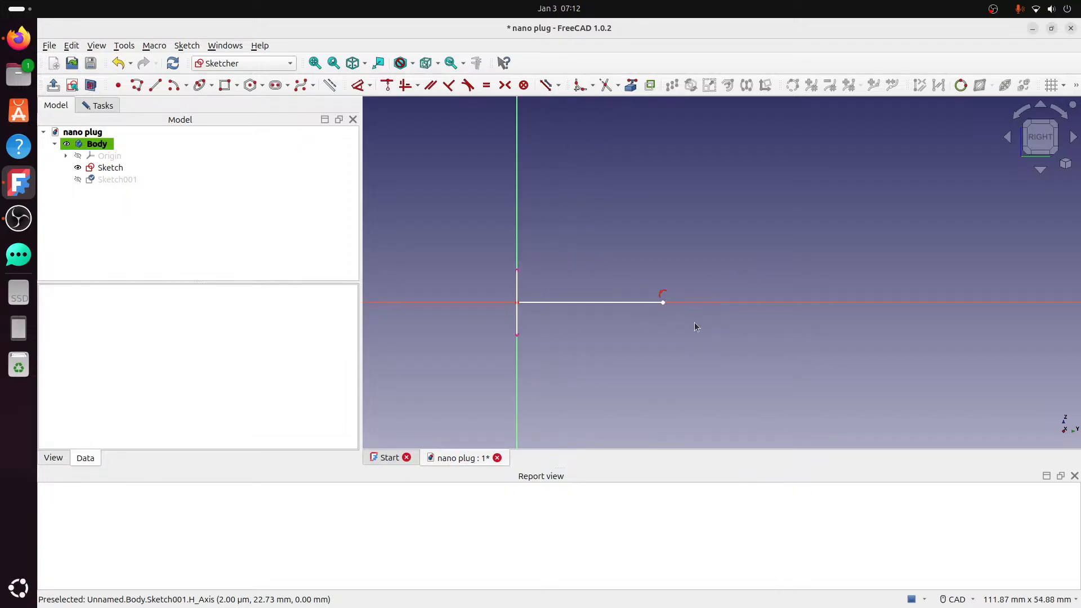
- Dimension the horizontal line's length above it and set it to 12.7 mm
left_click(357, 85)
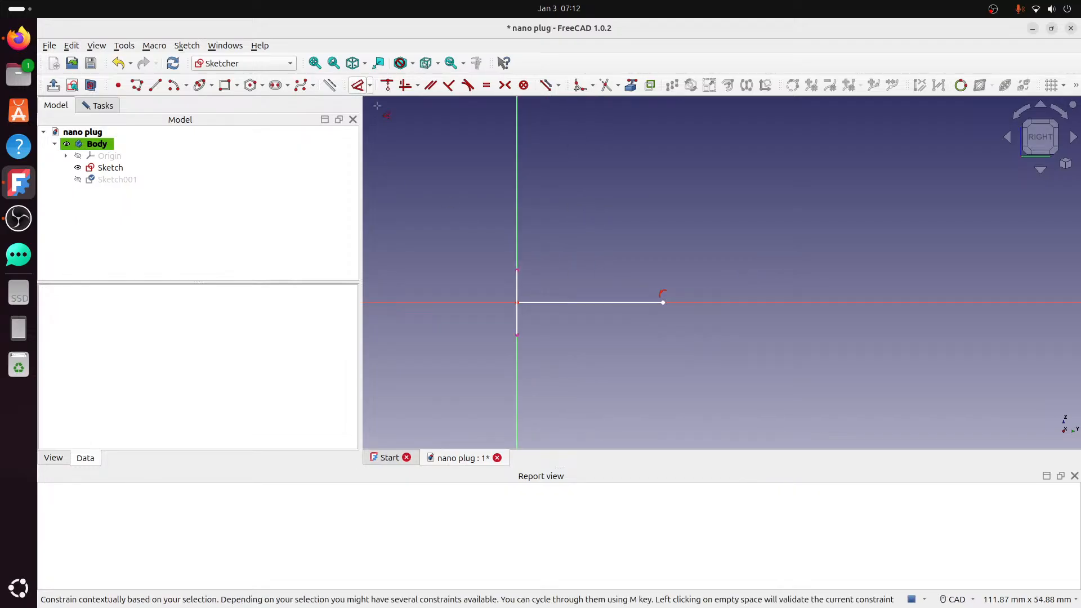
left_click(624, 302)
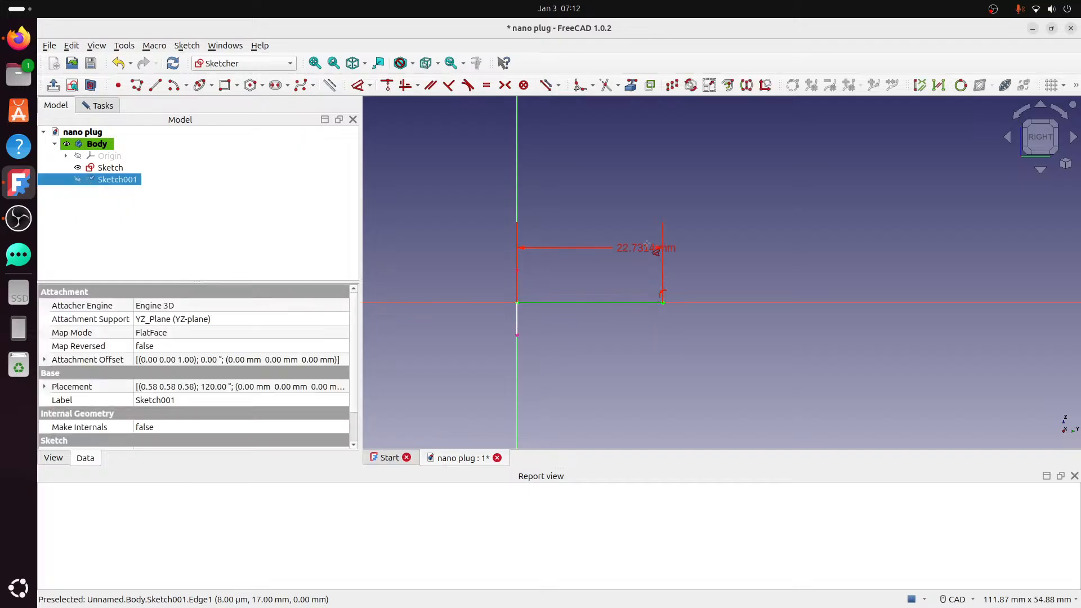
left_click(633, 239)
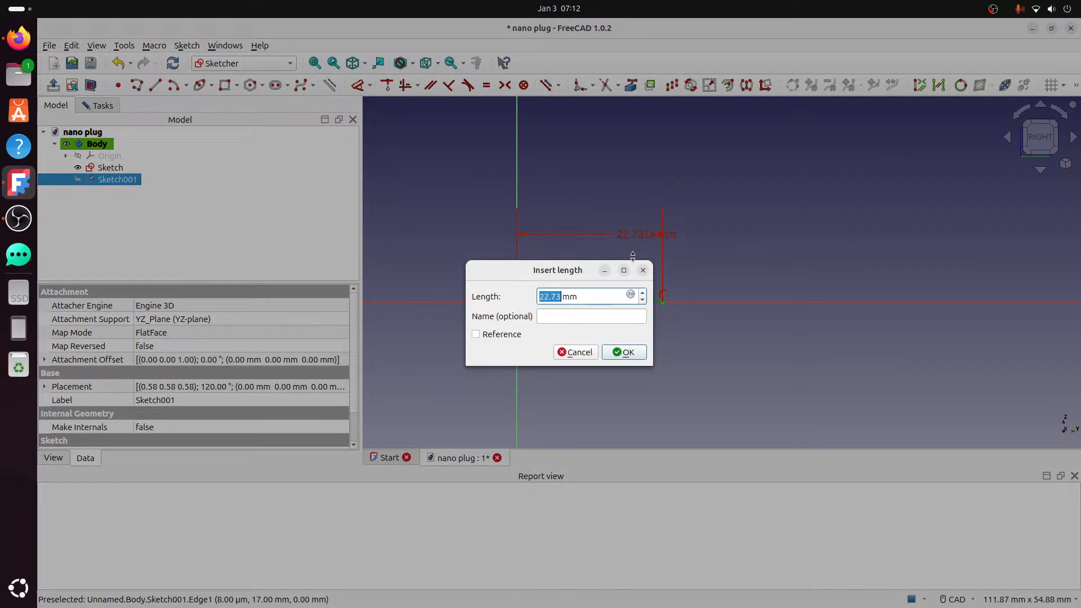
type("12.7")
key("Return")
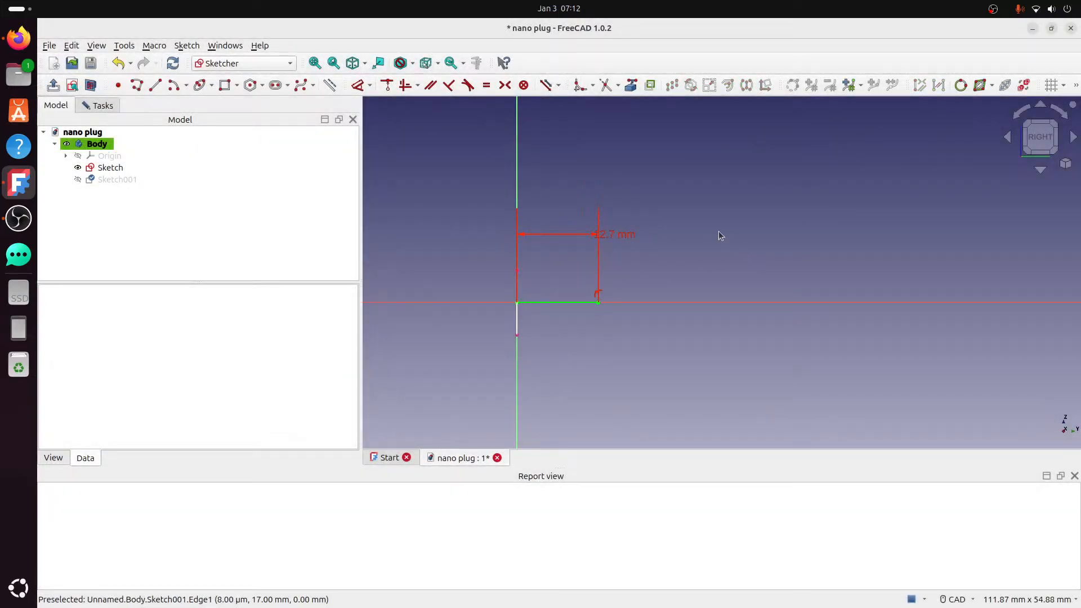
- Move the line's length dimension label clear of the geometry and close the YZ sketch
left_click_drag(616, 234, 670, 232)
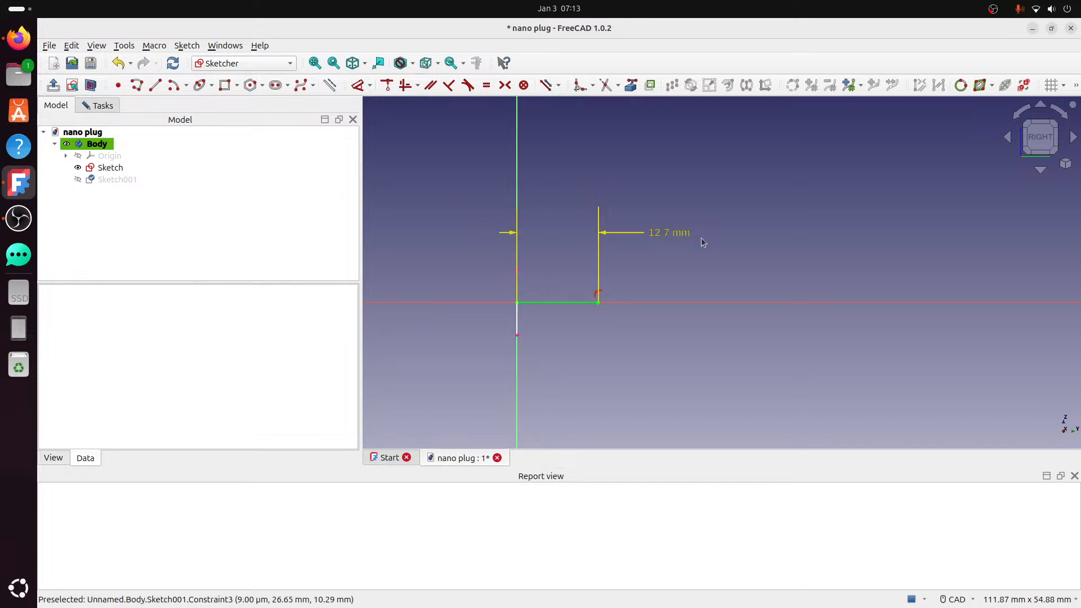
left_click(97, 106)
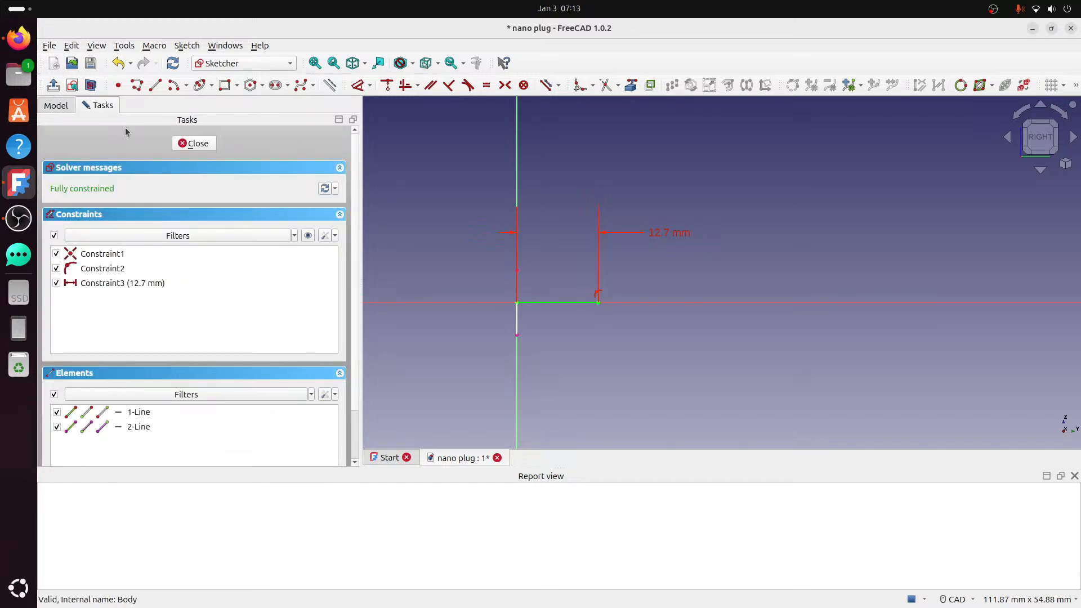
left_click(199, 144)
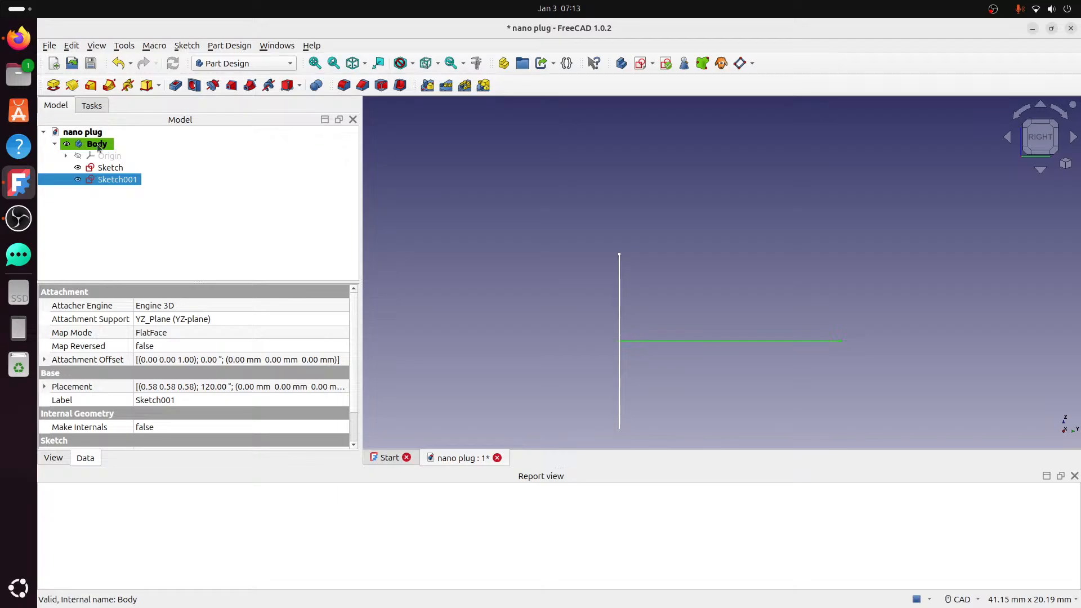
left_click(1028, 129)
left_click(849, 340)
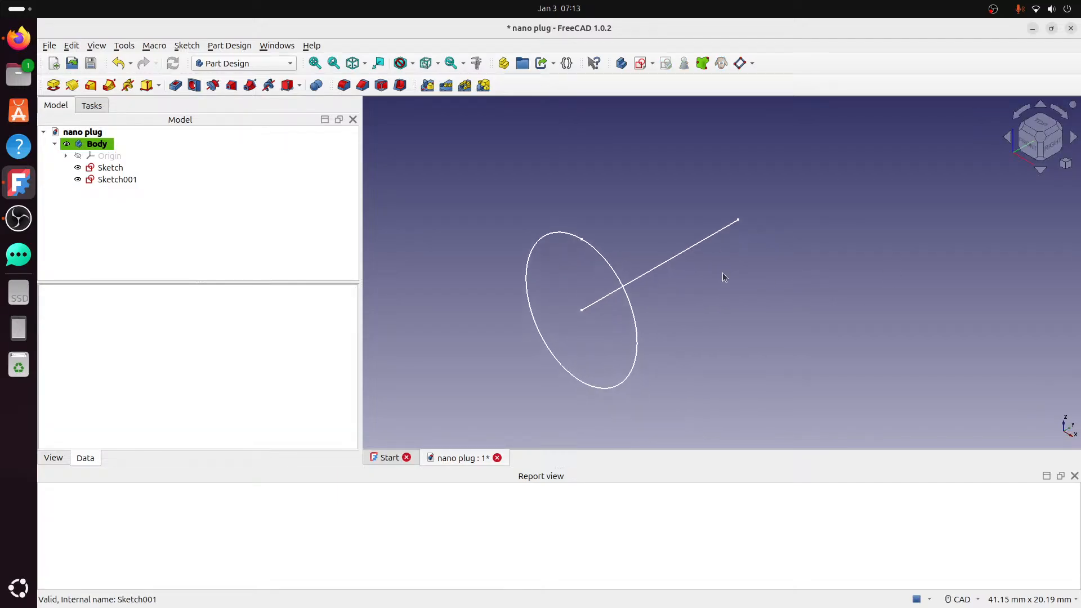
- Show the body's origin planes and axes around the two sketches
left_click(111, 158)
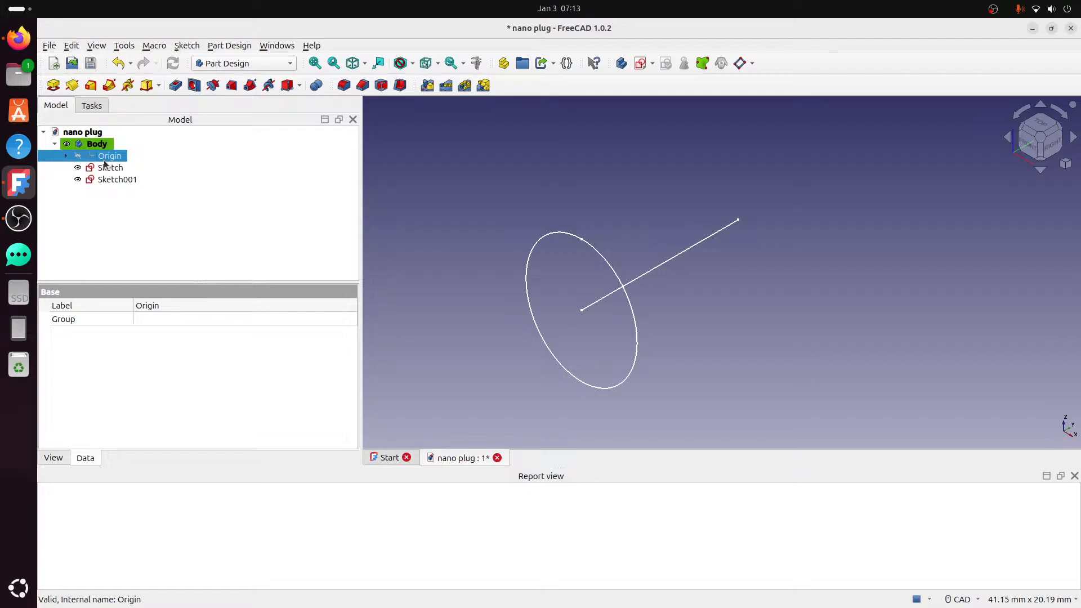
key("space")
scroll(731, 243, "down", 2)
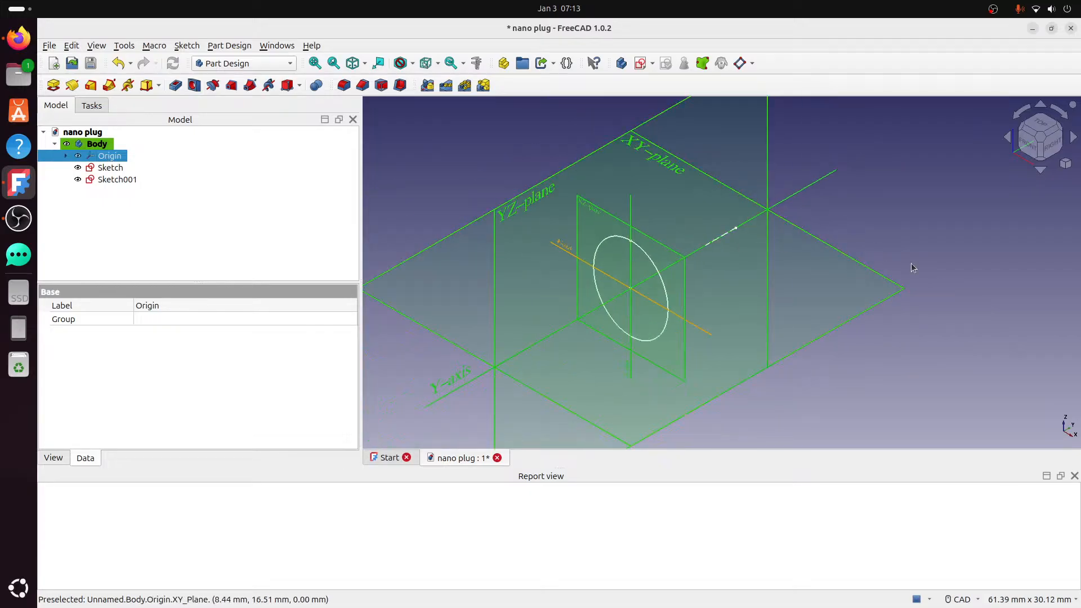
left_click(912, 246)
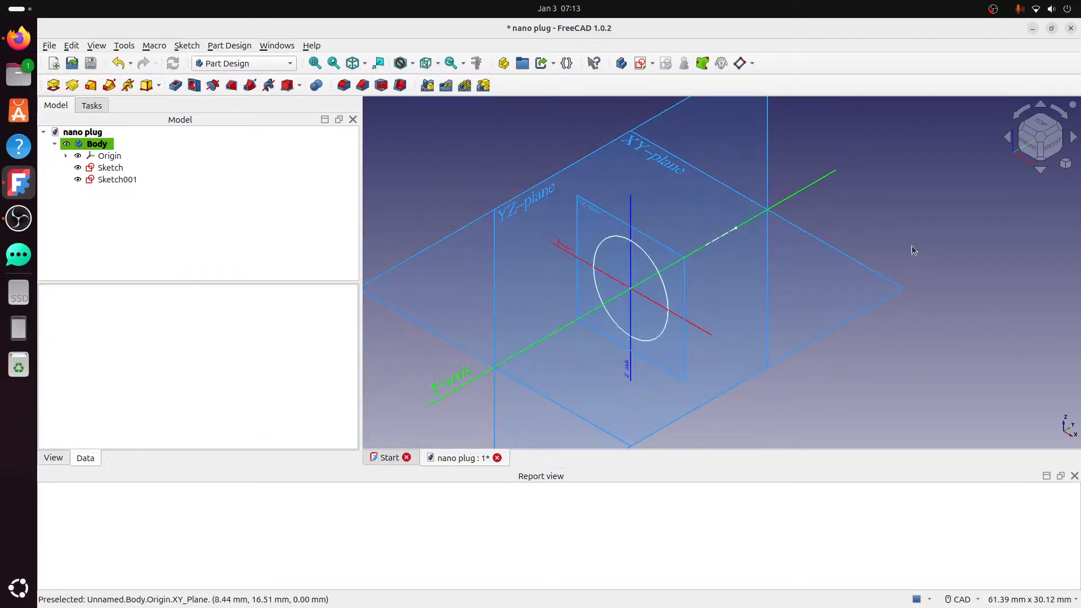
- Create a datum plane parallel to the XZ plane through the far endpoint of the sketched line, using XY parallel to plane attachment
left_click(685, 262)
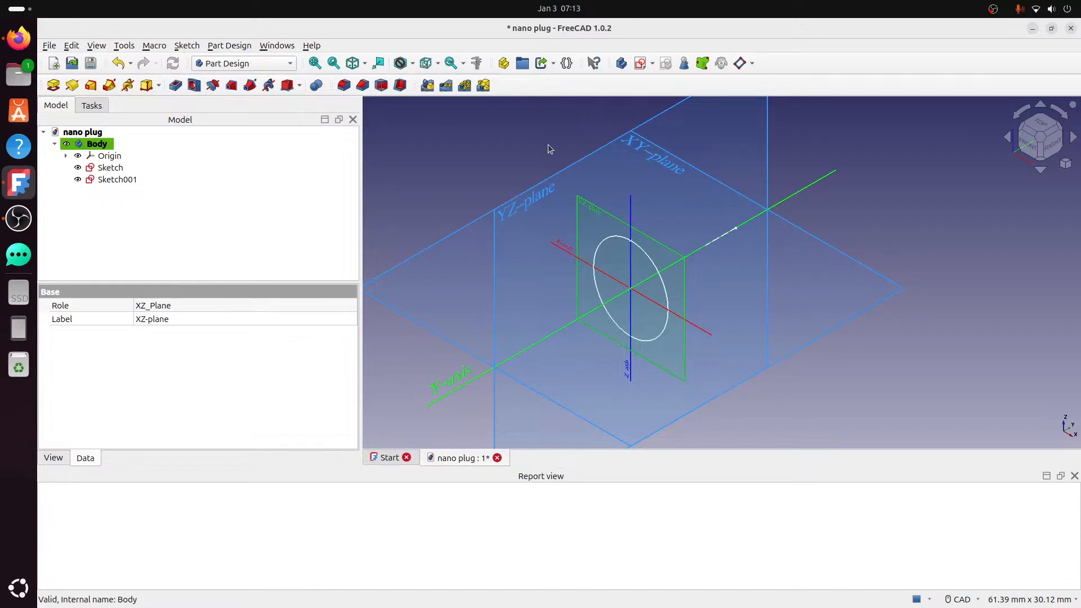
left_click(740, 64)
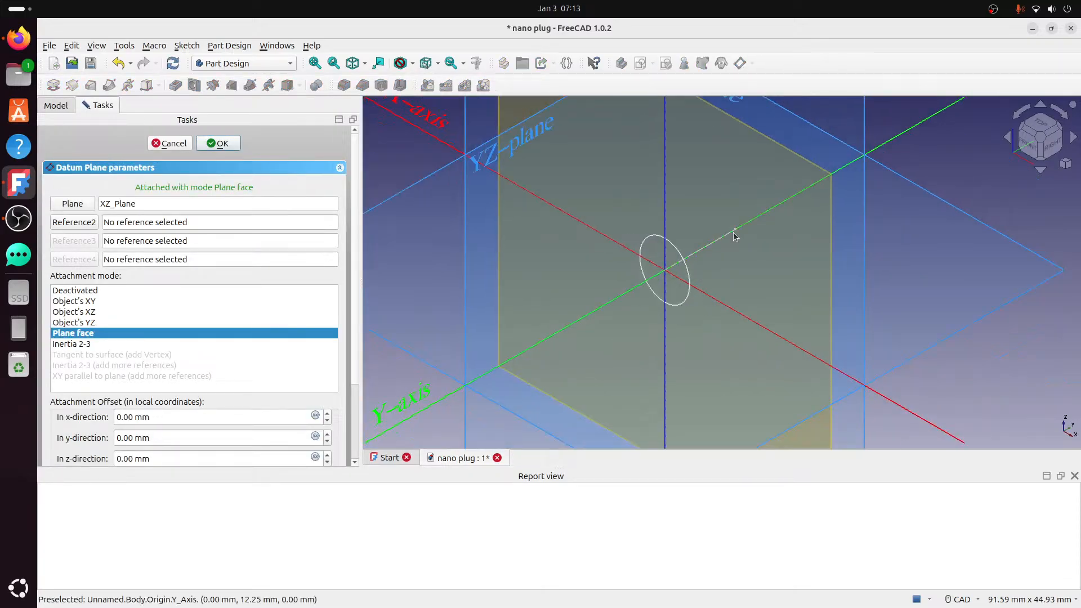
middle_click_drag(811, 221, 836, 243)
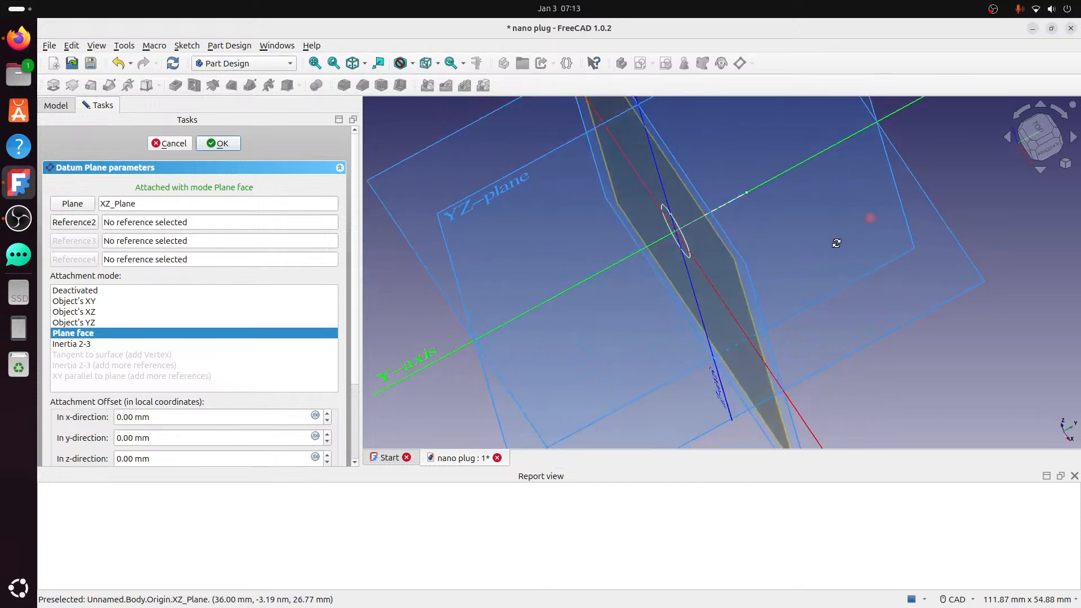
left_click(87, 223)
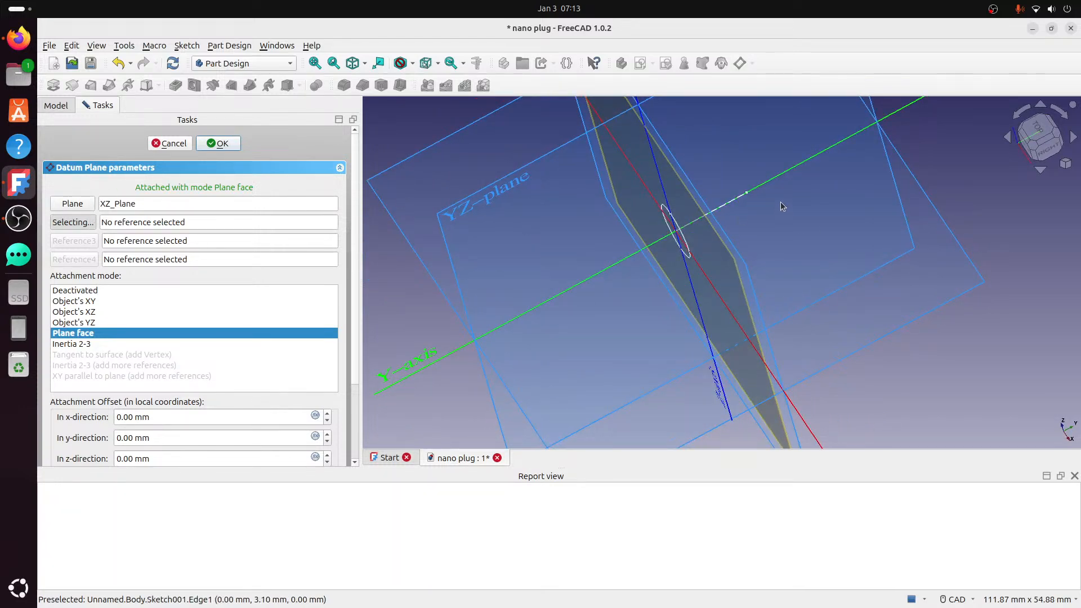
left_click(746, 192)
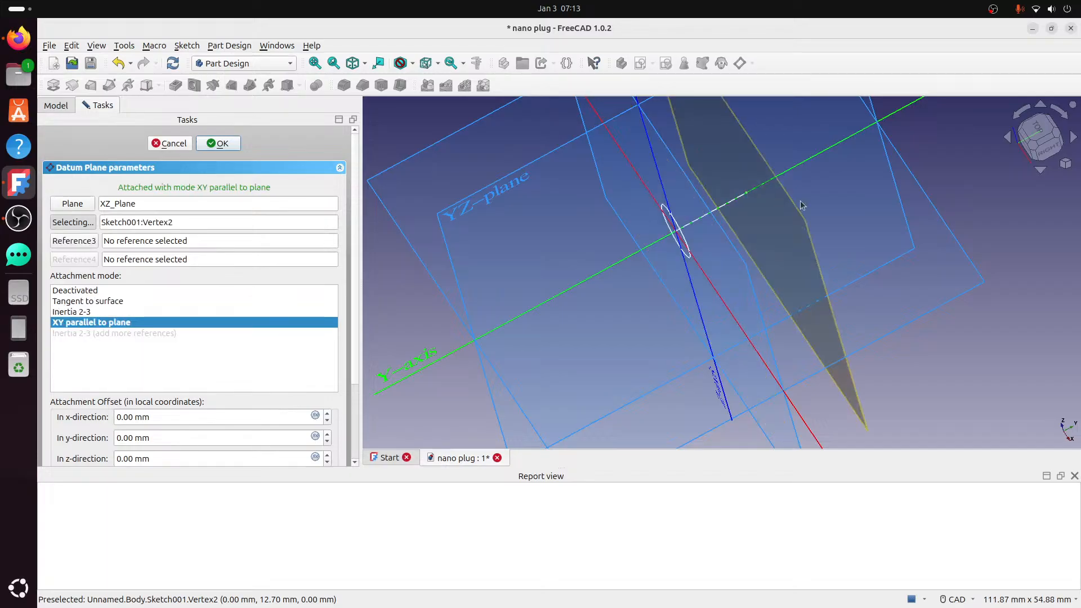
left_click(232, 145)
- Hide the body's origin planes and axes and start a new sketch on the datum plane
left_click(109, 157)
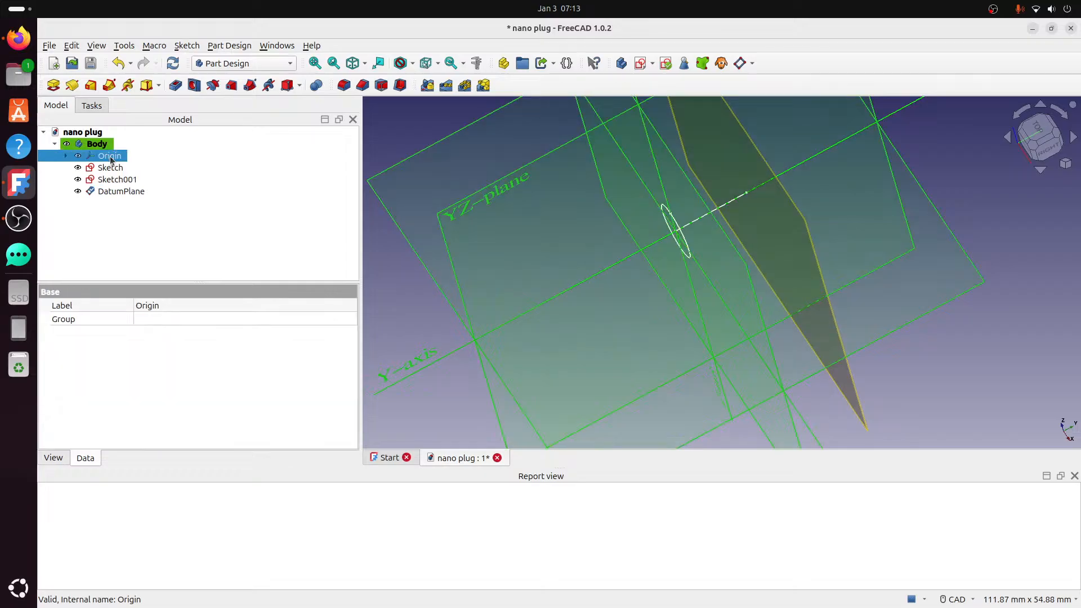
key("space")
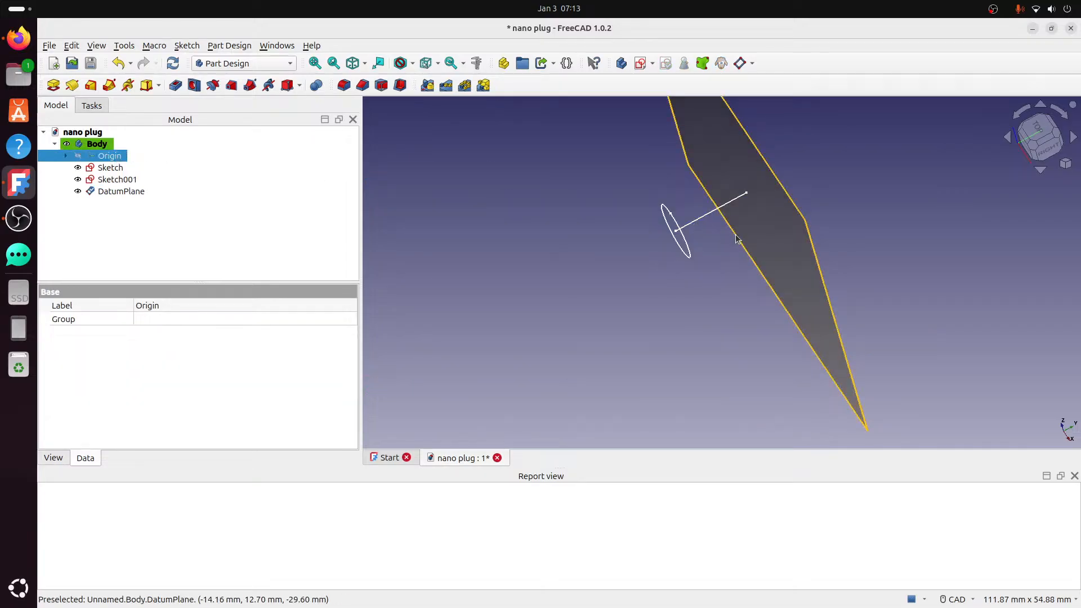
middle_click_drag(627, 232, 857, 234)
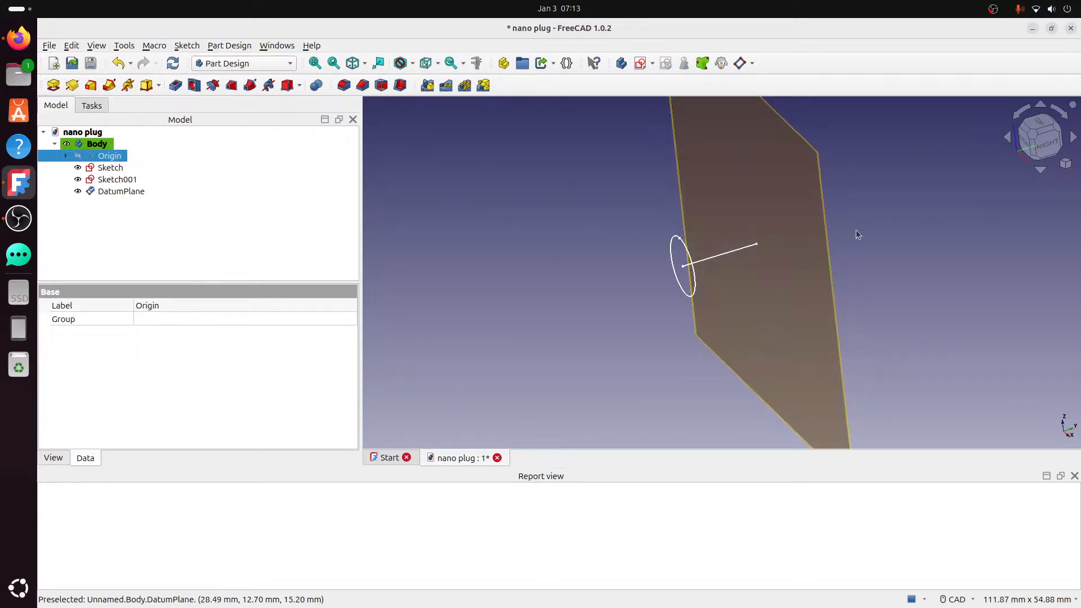
left_click(745, 220)
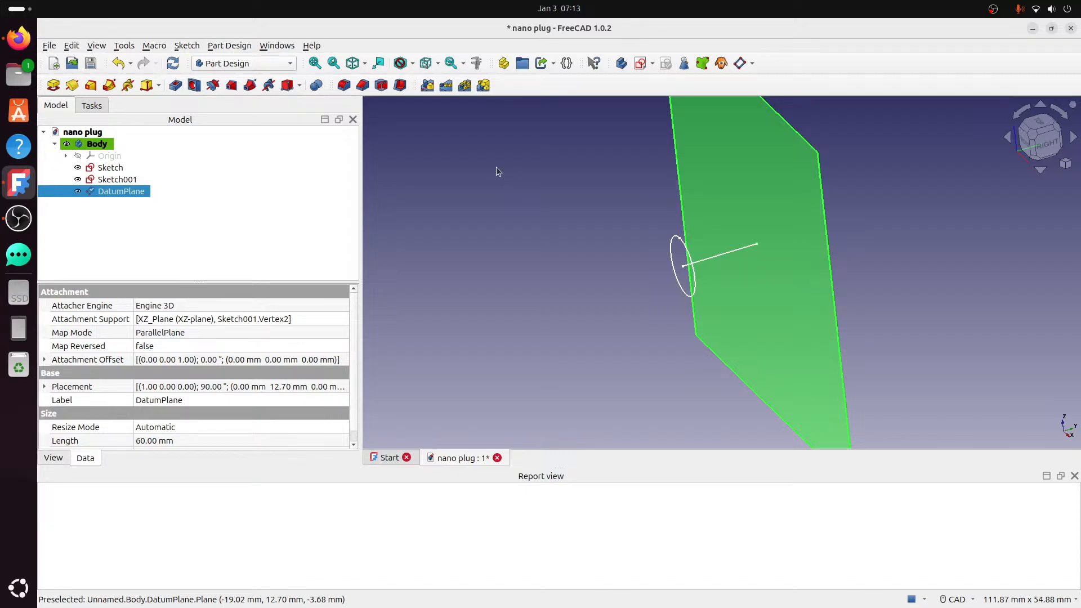
left_click(637, 66)
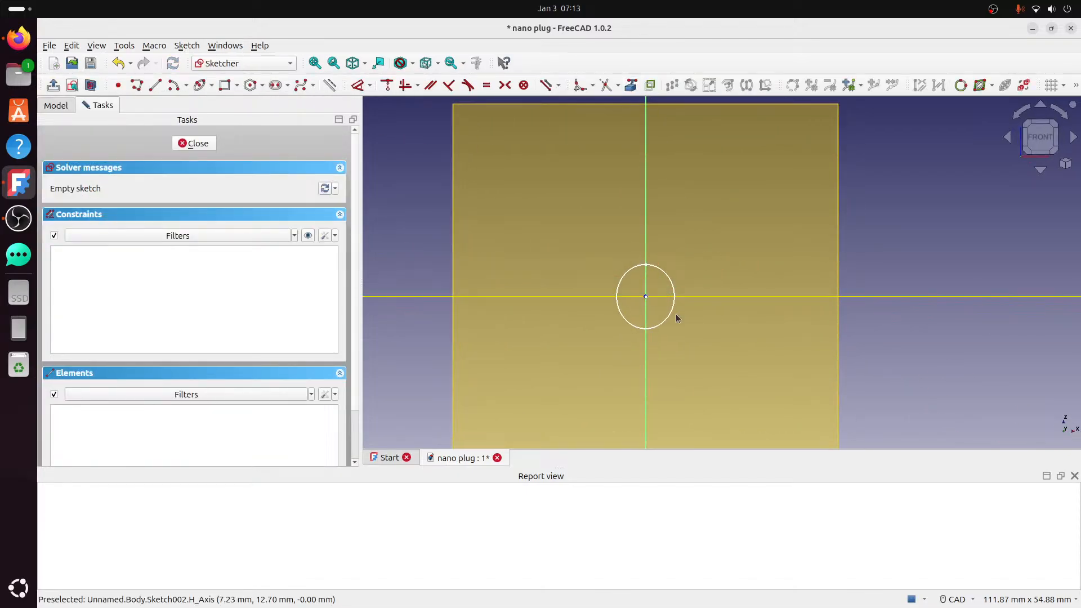
- Hide the datum plane while keeping the new sketch open for editing
left_click(56, 105)
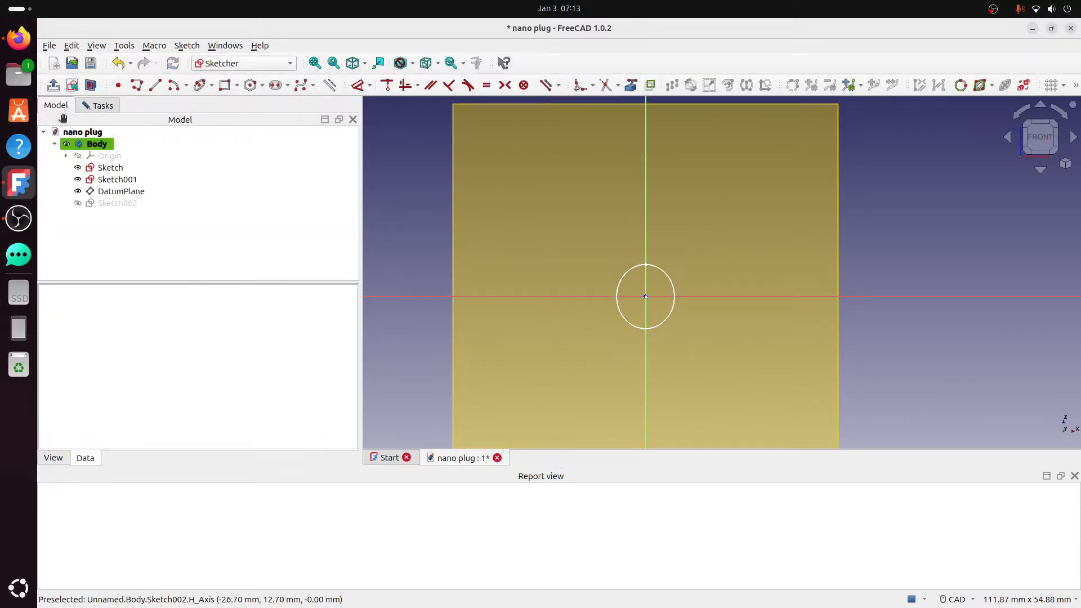
left_click(109, 194)
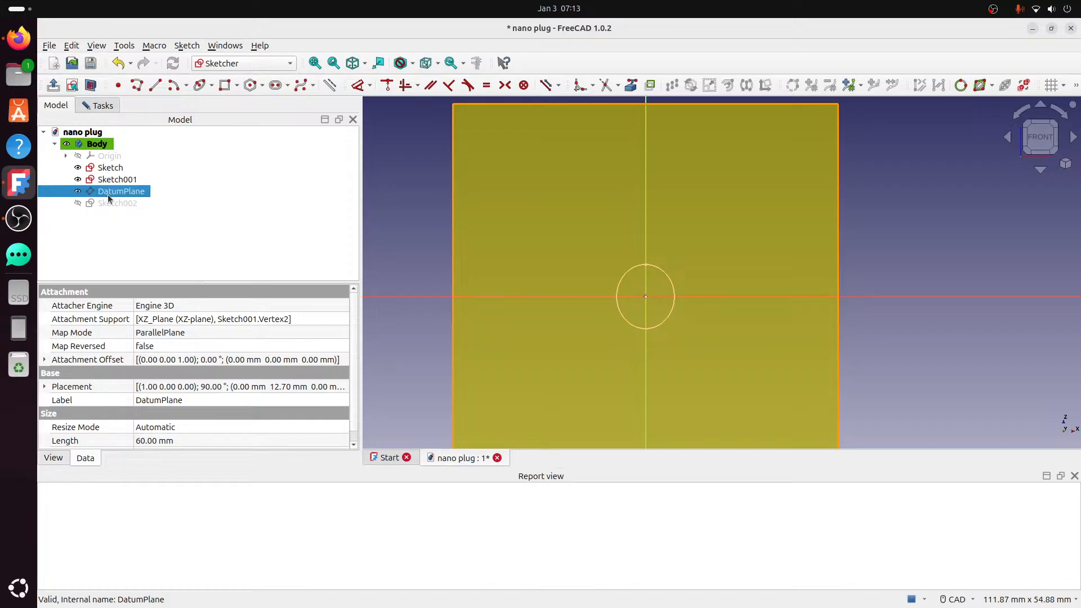
key("space")
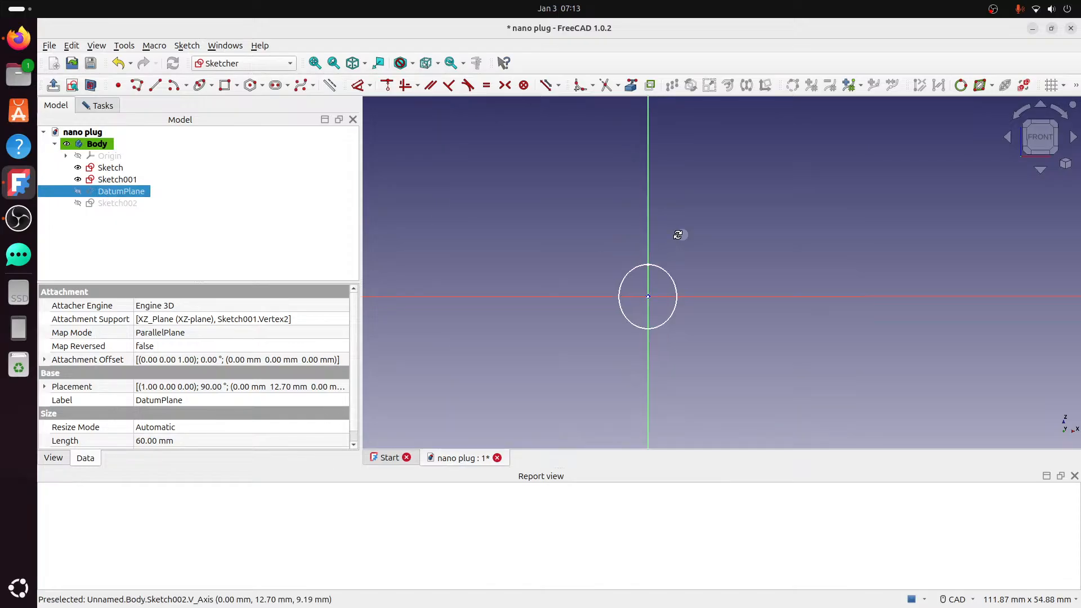
- Draw an arc of ellipse over the existing ellipse, centred on the vertical axis just below the origin, with radii about 12 and 7.5 mm
mouse_move(678, 235)
middle_mouse_down()
mouse_move(627, 253)
mouse_move(636, 268)
mouse_move(698, 248)
mouse_move(686, 234)
mouse_move(611, 238)
mouse_move(683, 261)
mouse_move(863, 243)
mouse_move(656, 237)
mouse_move(674, 379)
mouse_move(579, 347)
mouse_move(485, 374)
mouse_move(629, 328)
middle_mouse_up()
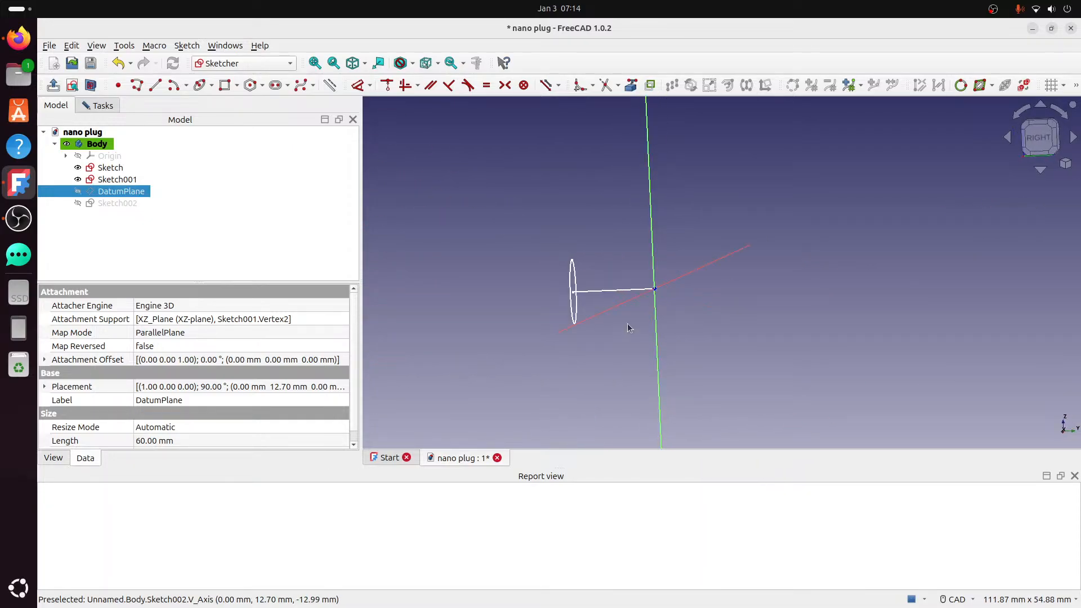
left_click(1039, 138)
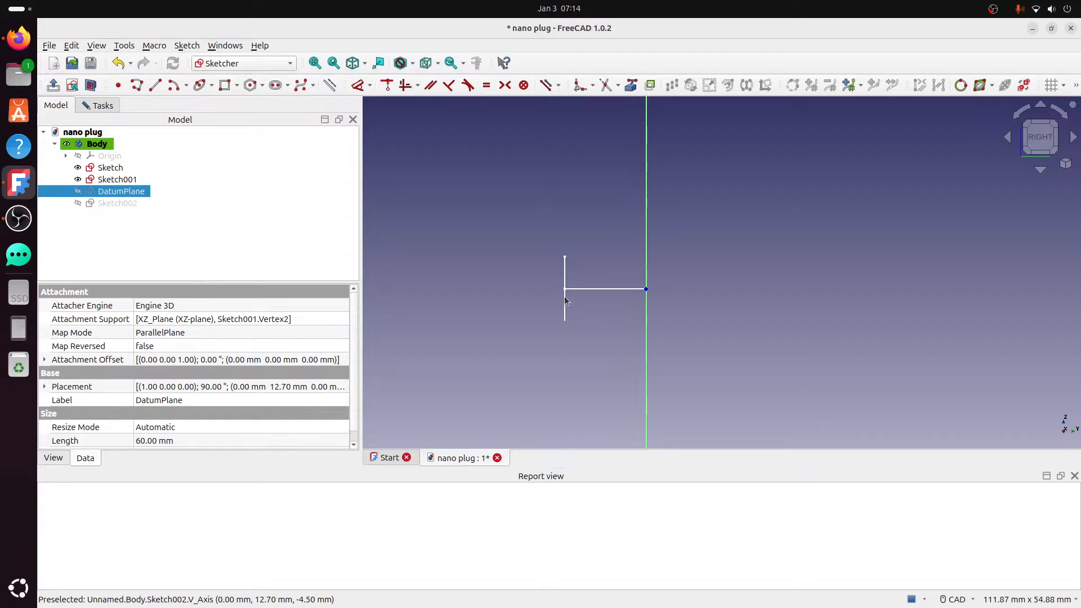
middle_click_drag(607, 276, 741, 261)
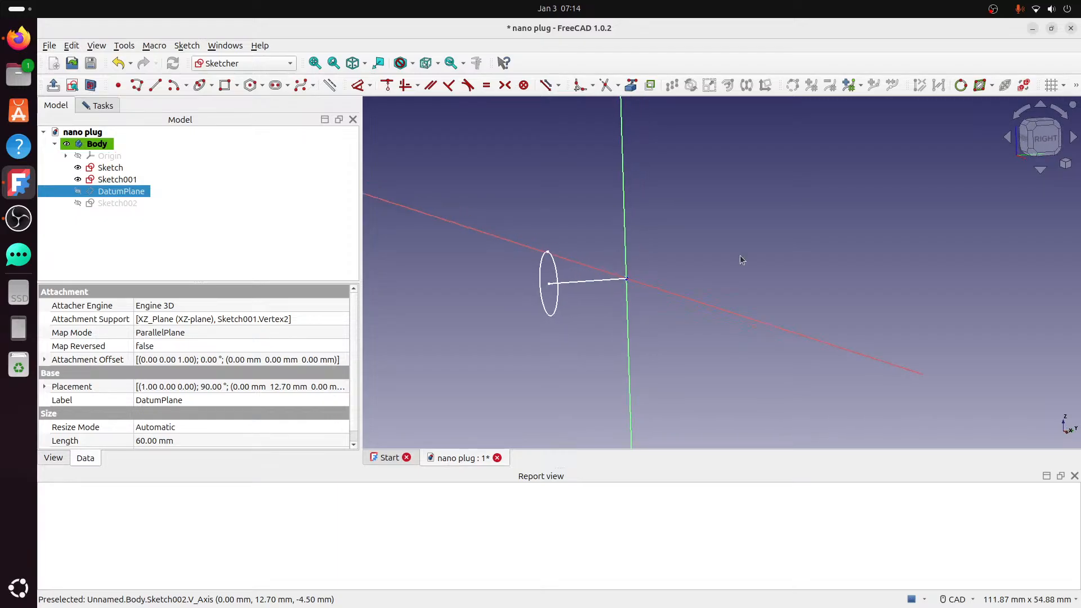
left_click(1024, 145)
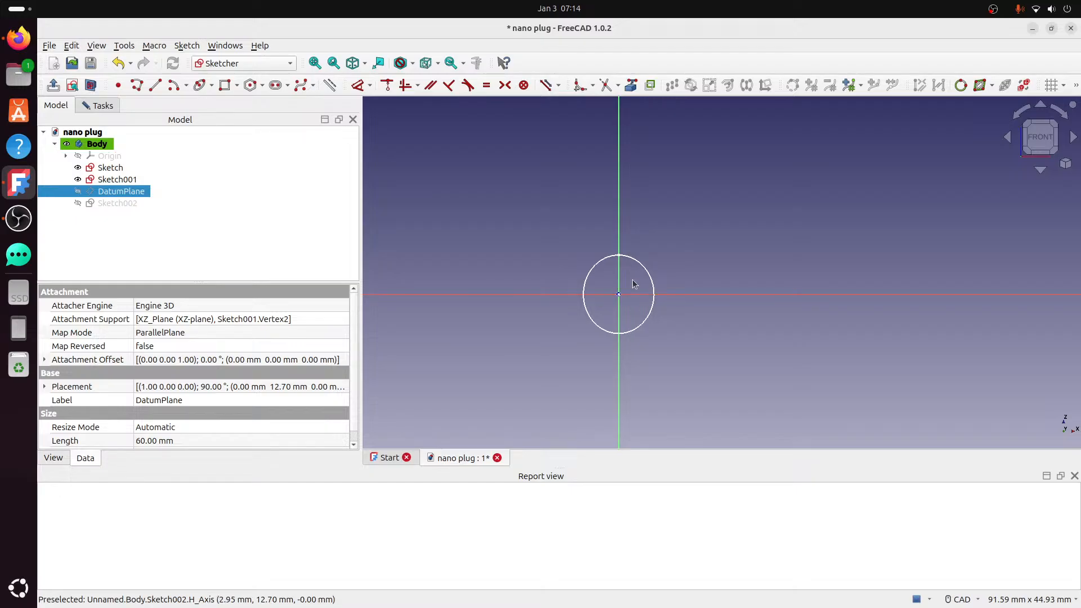
left_click(186, 85)
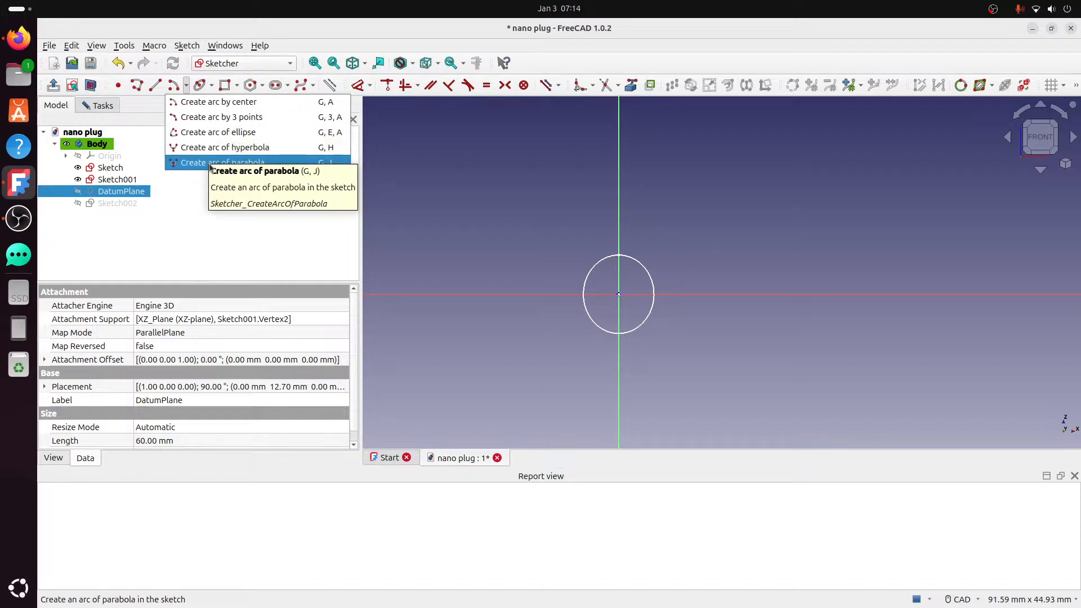
left_click(220, 135)
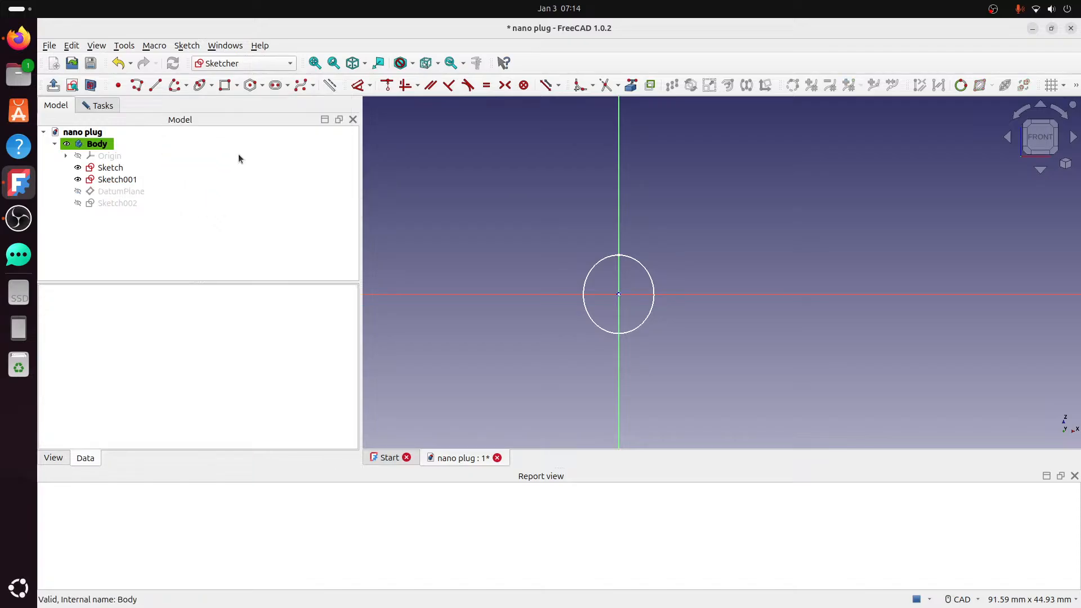
left_click(619, 312)
left_click(619, 218)
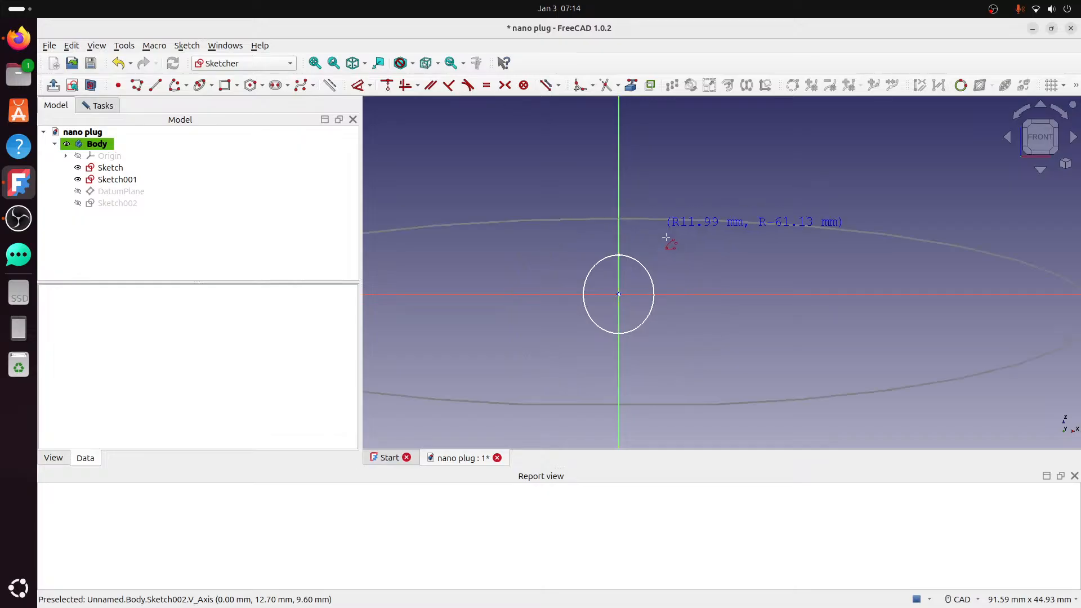
left_click(629, 286)
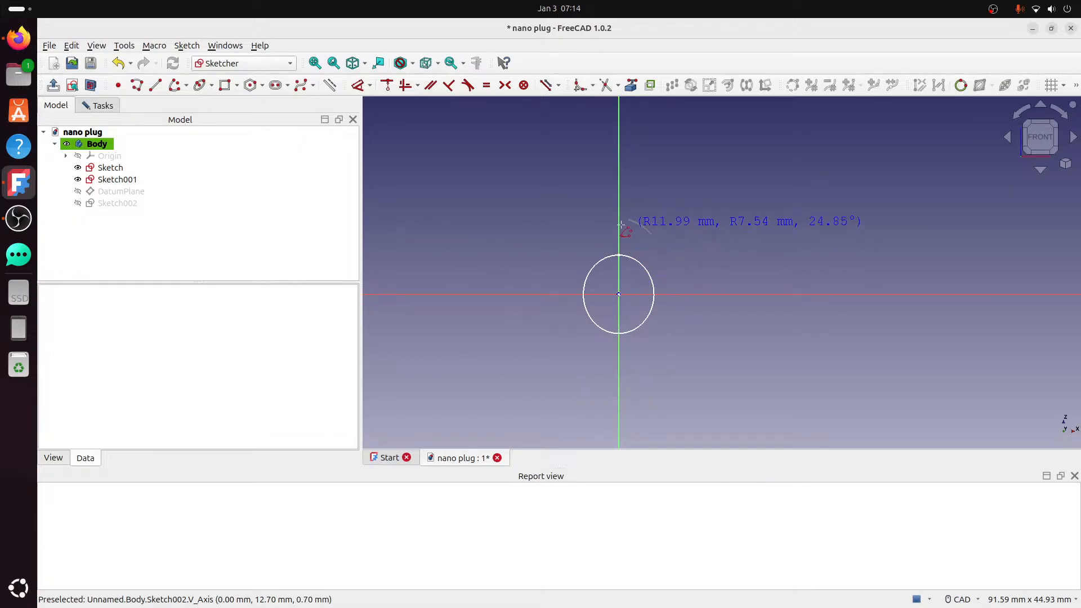
left_click(579, 269)
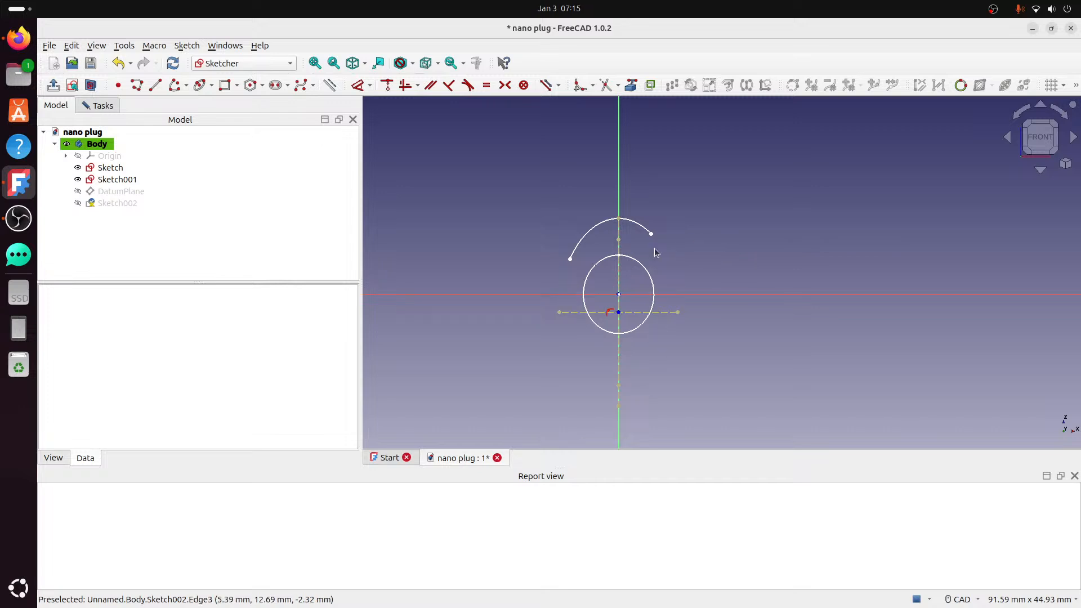
- Extend both ends of the elliptical arc downward and constrain its major axis to vertical
left_click_drag(652, 235, 670, 281)
left_click_drag(572, 262, 564, 283)
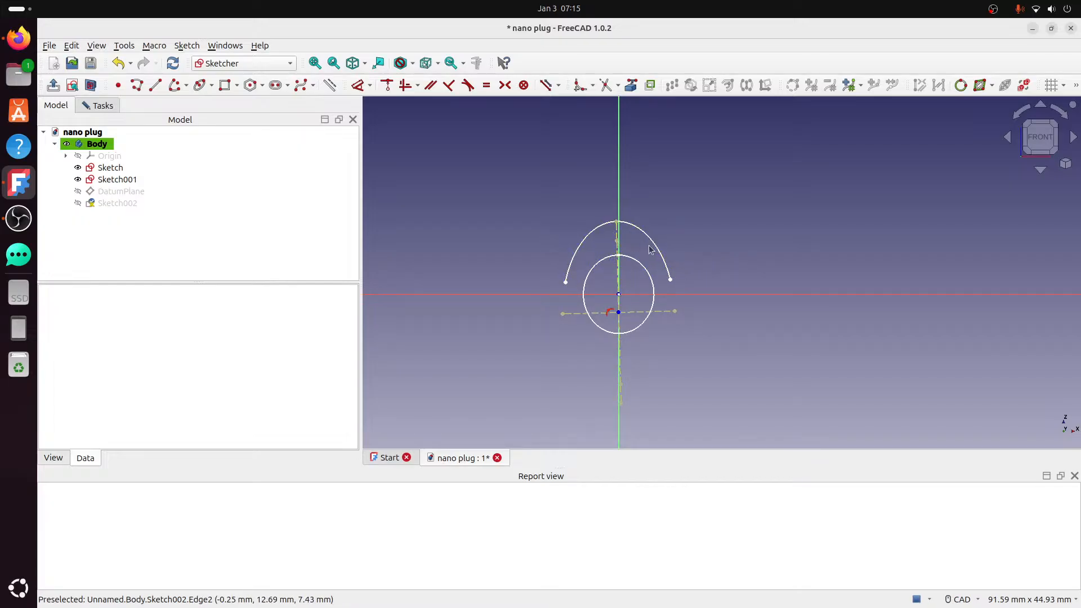
left_click(617, 232)
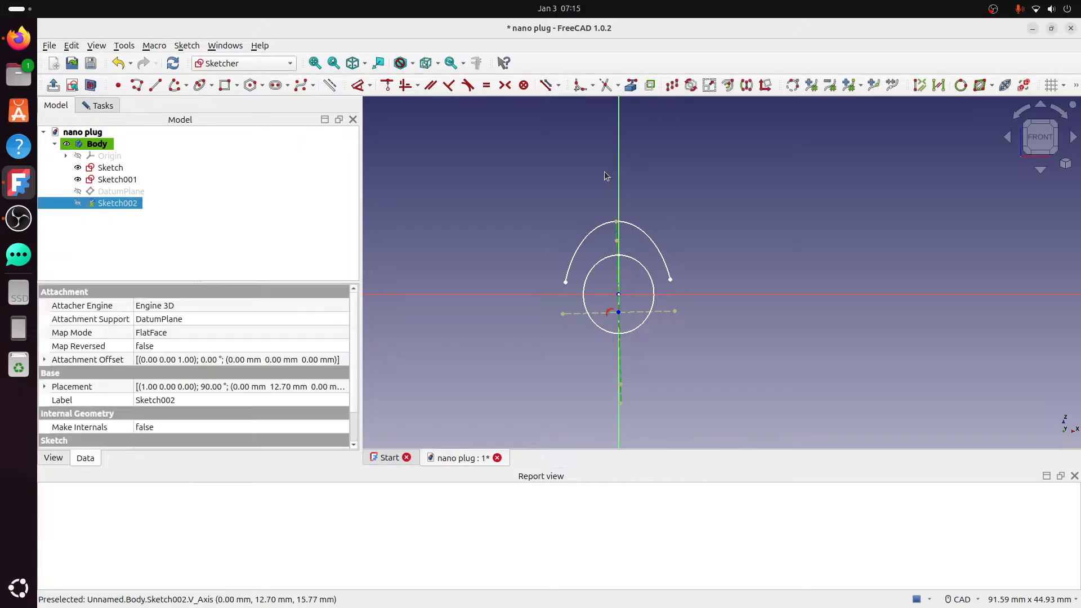
left_click(405, 86)
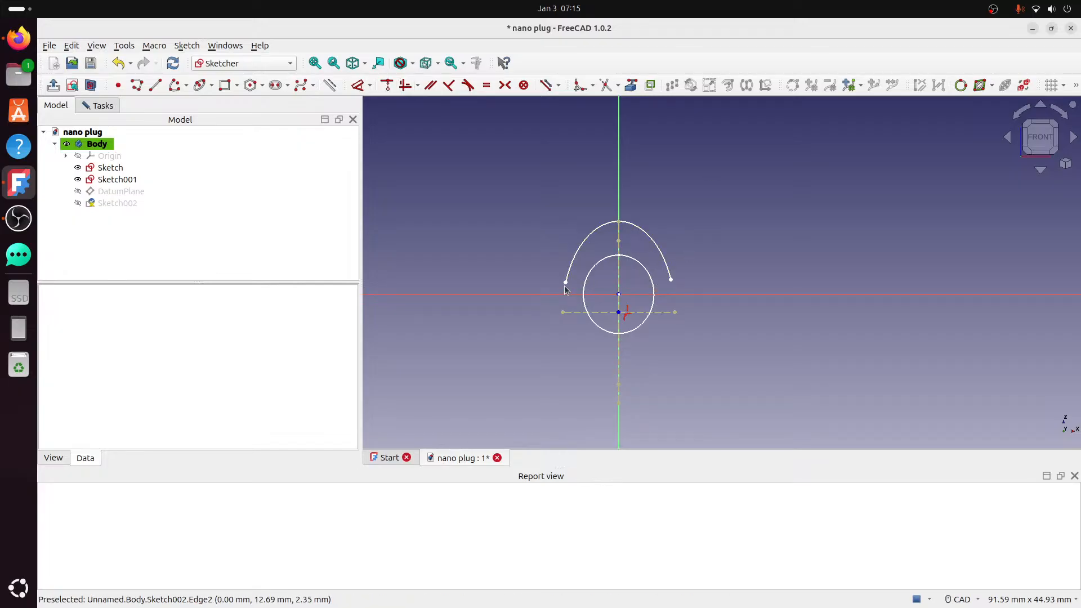
- Pull both arc endpoints down to just above the minor axis and widen the arc into a near half-ellipse
left_click_drag(565, 284, 566, 308)
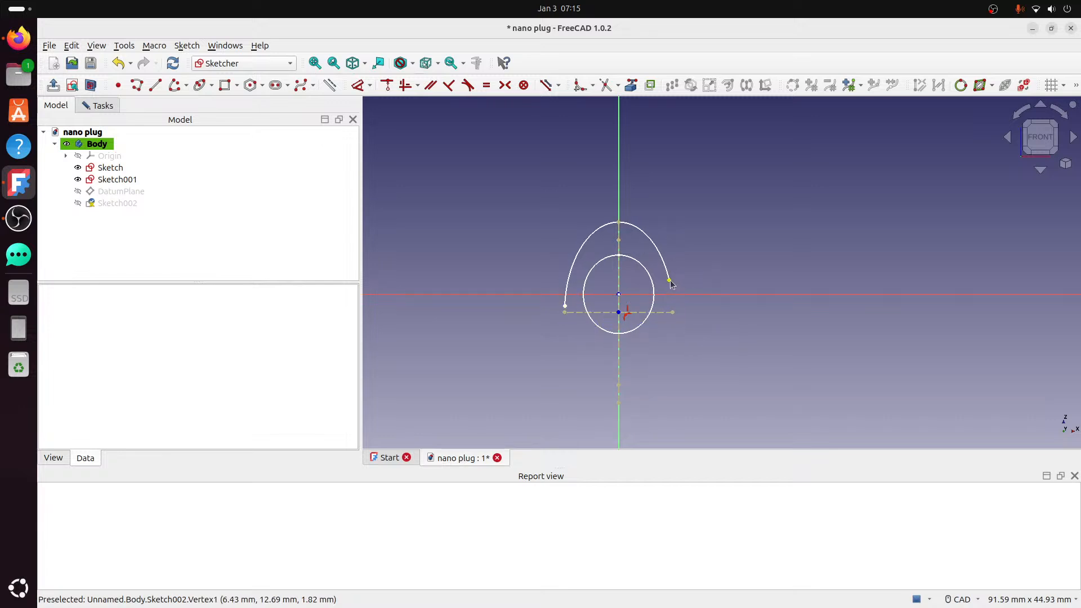
left_click_drag(669, 280, 691, 305)
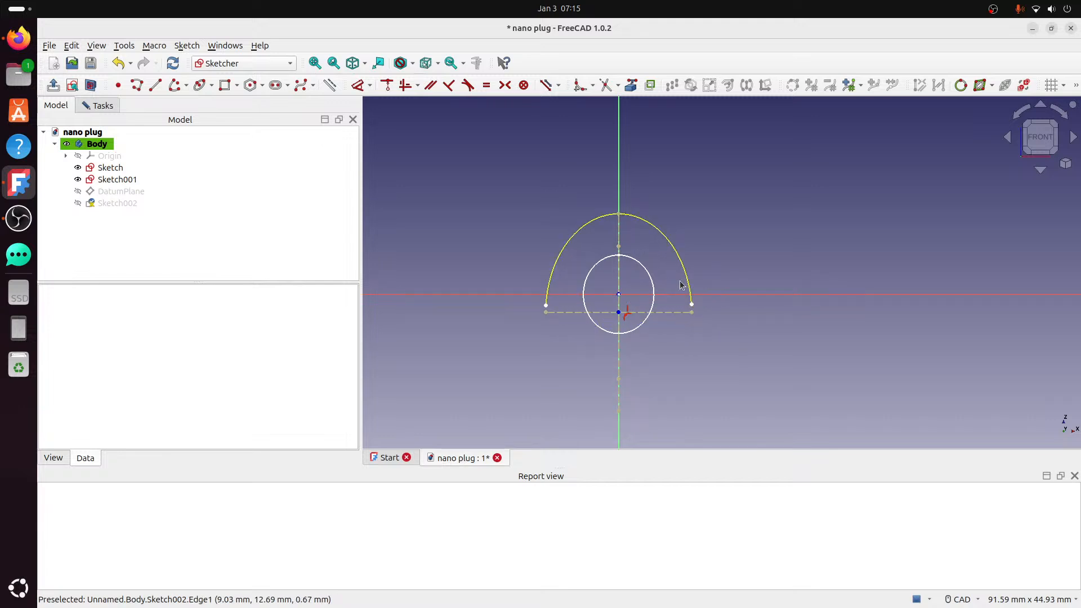
mouse_move(707, 269)
middle_mouse_down()
mouse_move(688, 297)
mouse_move(740, 287)
mouse_move(715, 281)
middle_mouse_up()
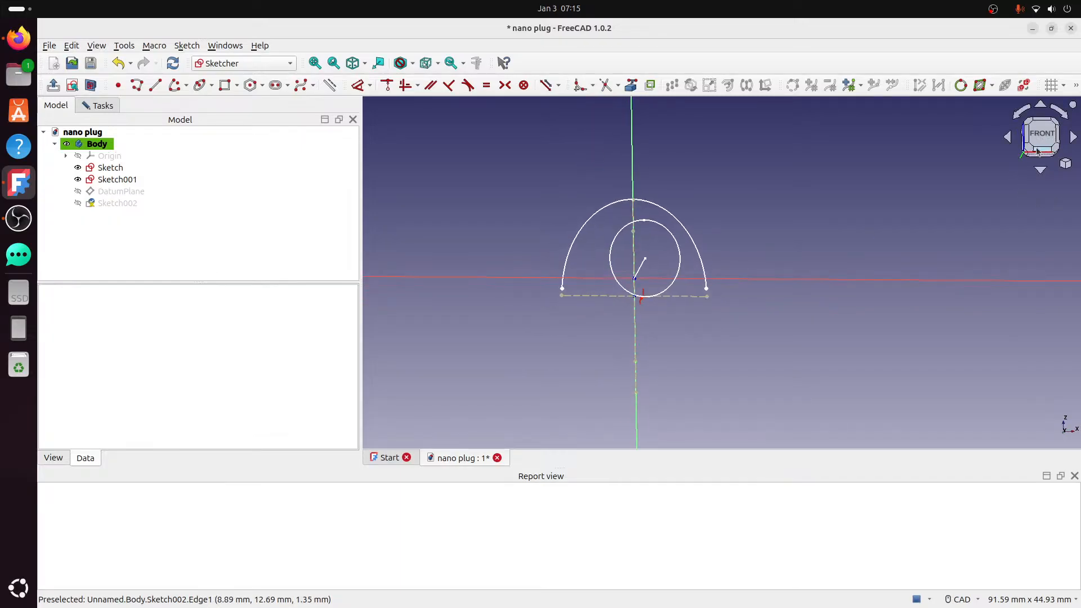
- Move the elliptical arc up along the vertical axis so its centre sits about 1.6 mm above the origin
middle_click_drag(739, 330, 577, 316)
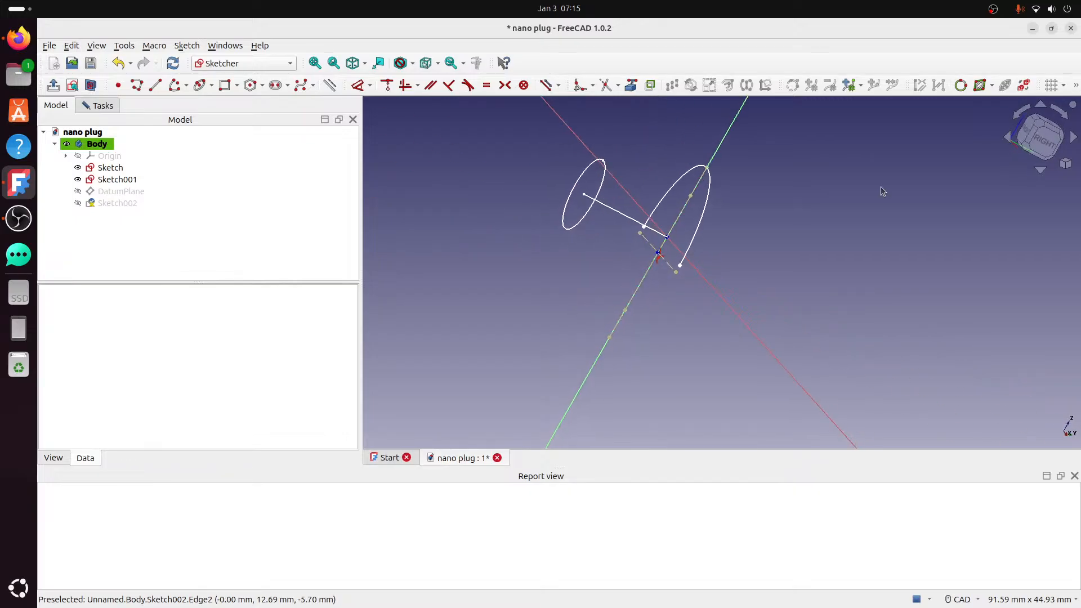
left_click(1047, 151)
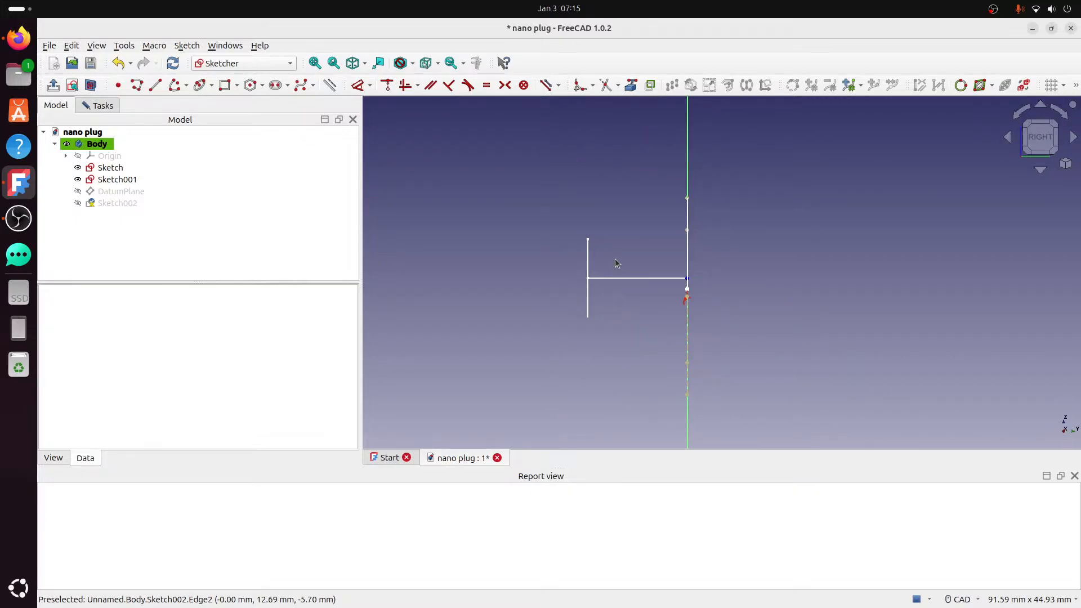
middle_click_drag(597, 294, 678, 304)
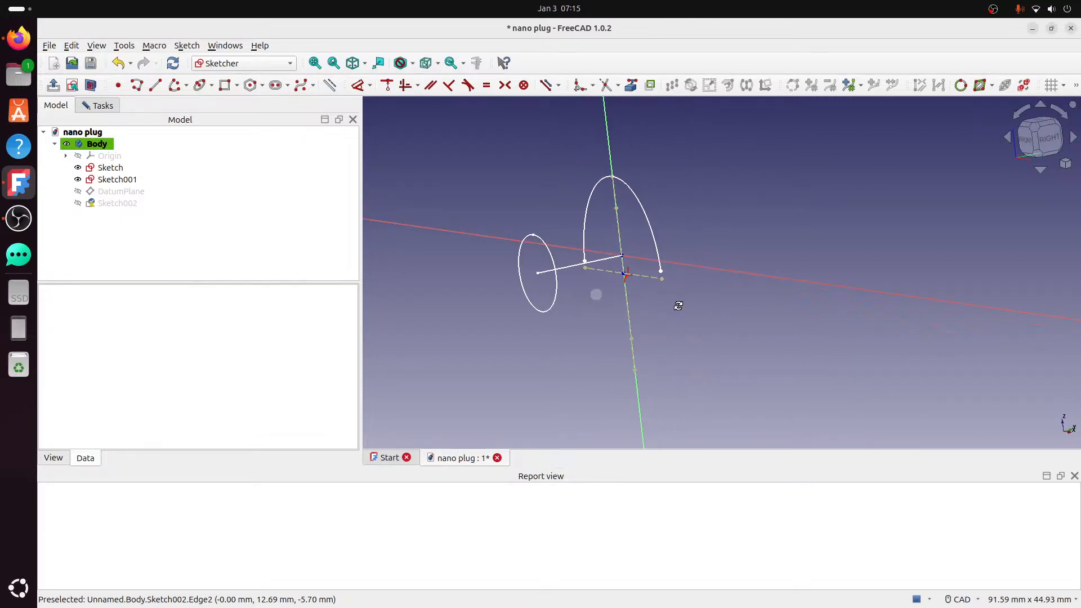
left_click(1023, 150)
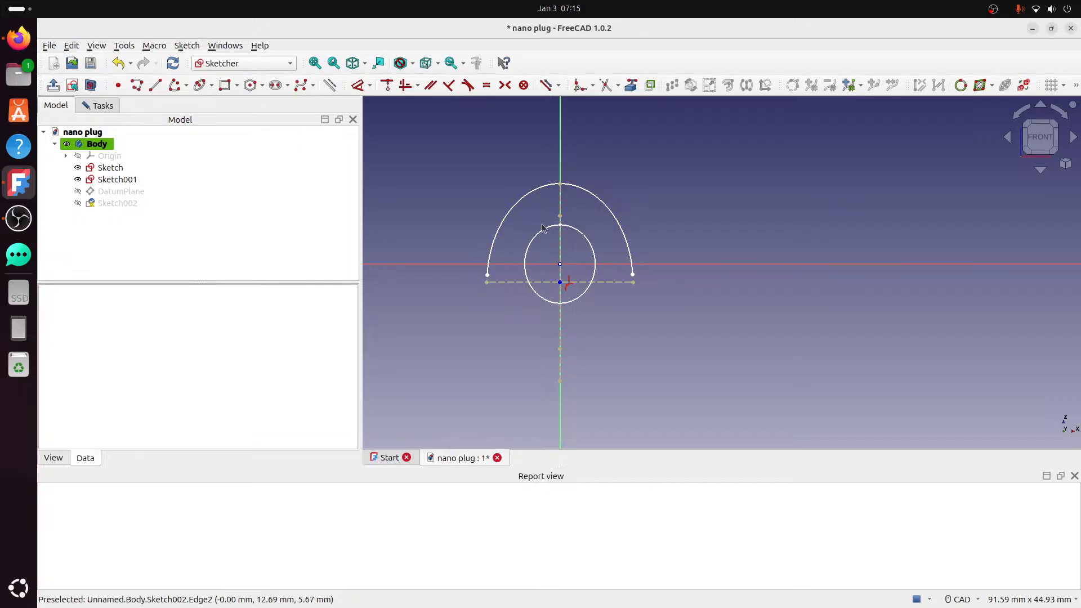
mouse_move(578, 192)
left_mouse_down()
mouse_move(581, 283)
mouse_move(579, 237)
mouse_move(578, 258)
left_mouse_up()
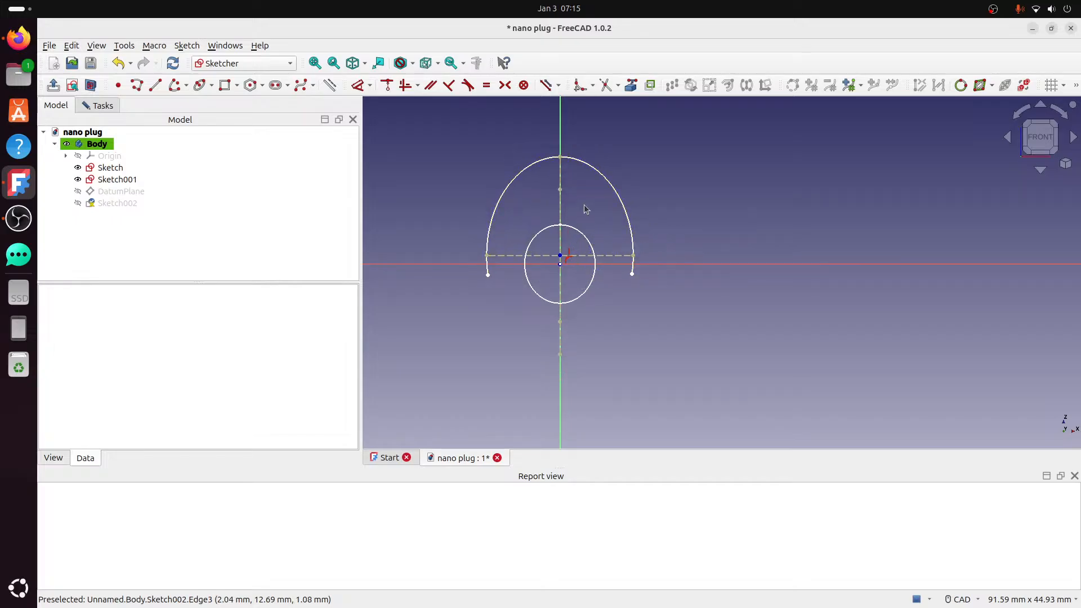
left_click_drag(600, 176, 609, 197)
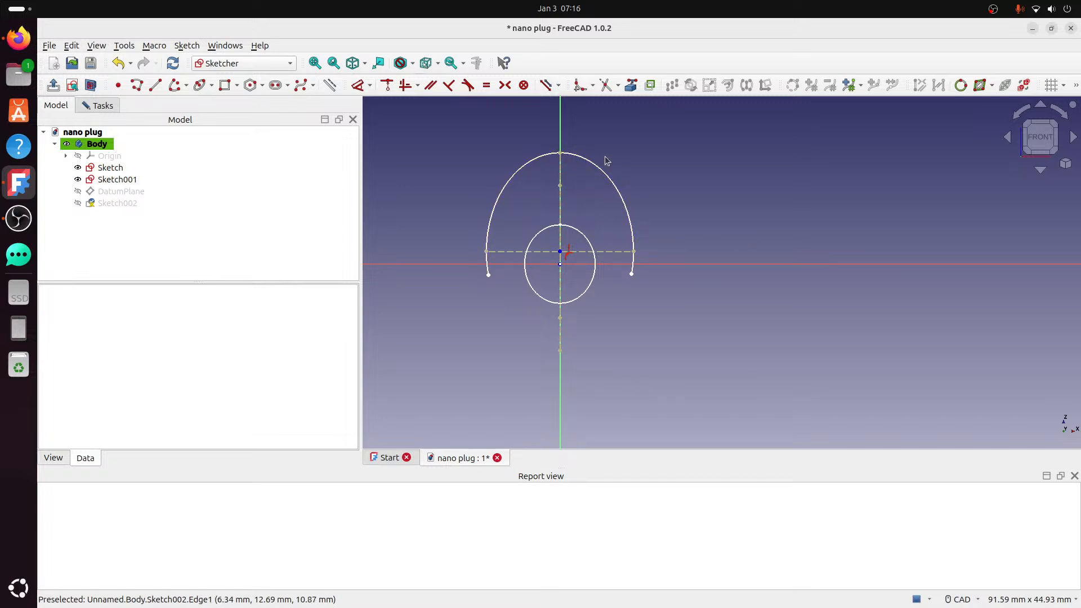
left_click(154, 85)
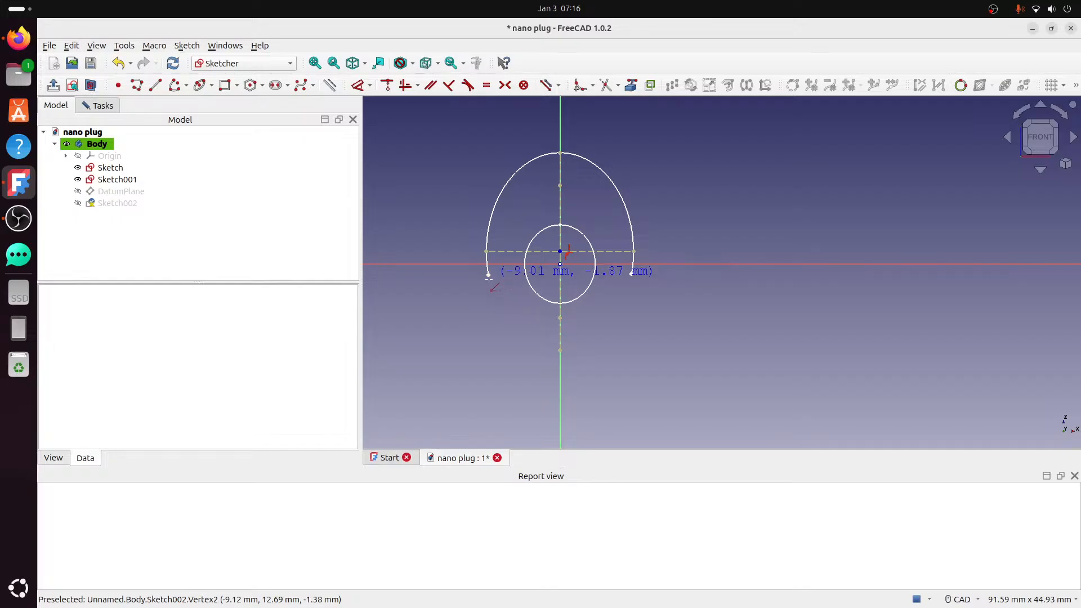
left_click(488, 275)
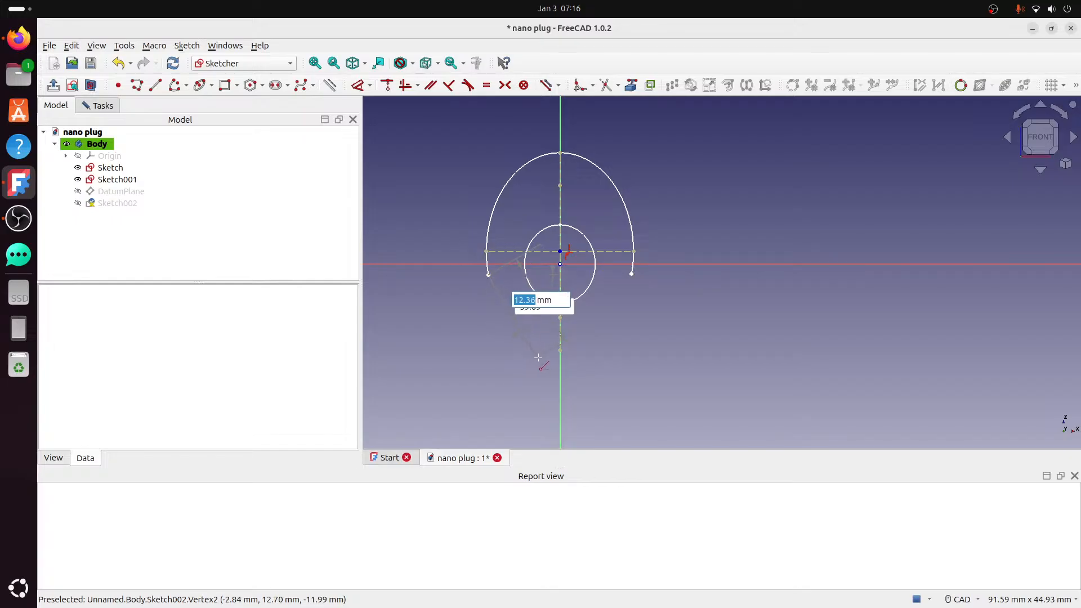
key("Escape")
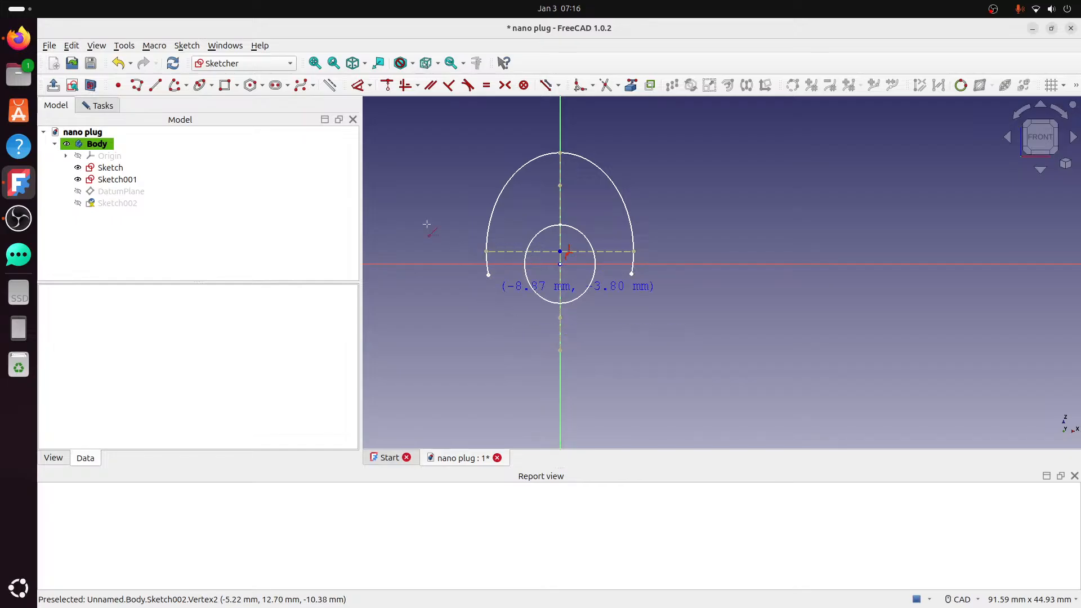
- Draw a downward-bulging arc by centre on the vertical axis about 13 mm below the origin, with a radius of about 5 mm
left_click(185, 86)
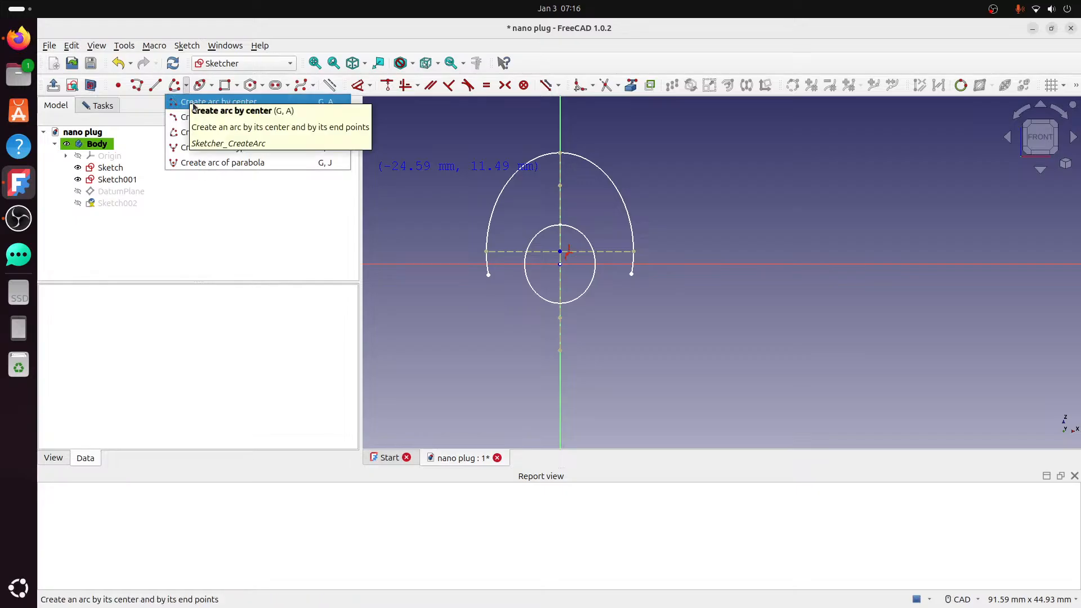
left_click(207, 115)
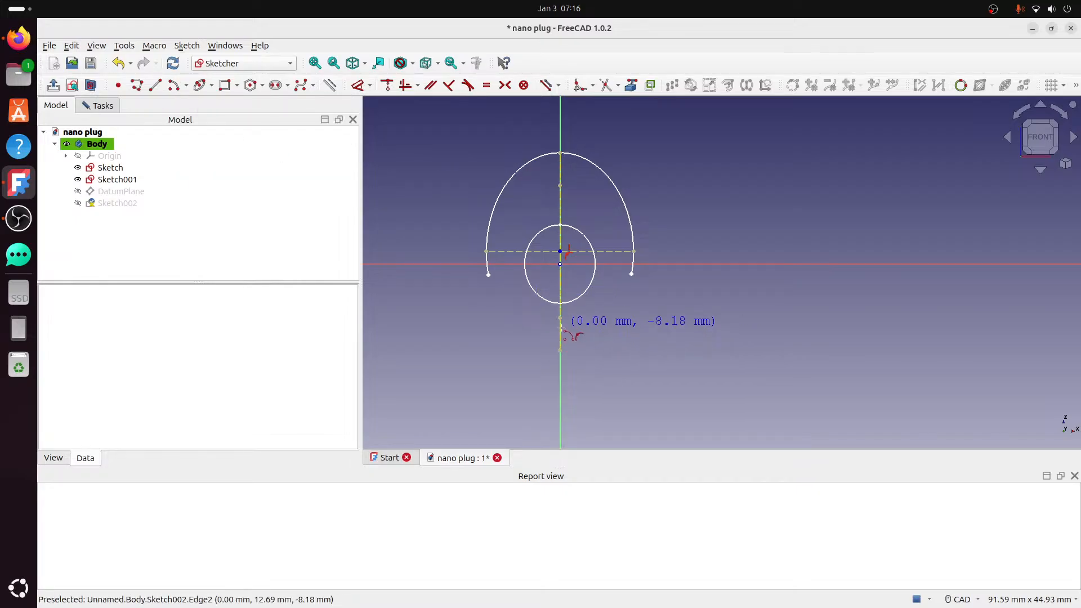
left_click(559, 367)
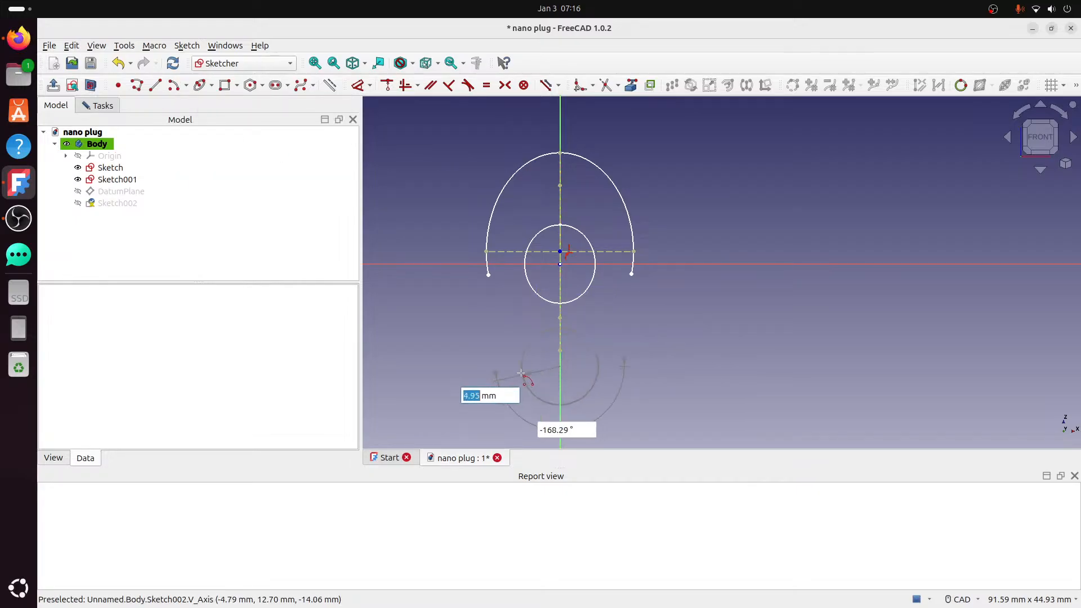
left_click(496, 353)
left_click(623, 362)
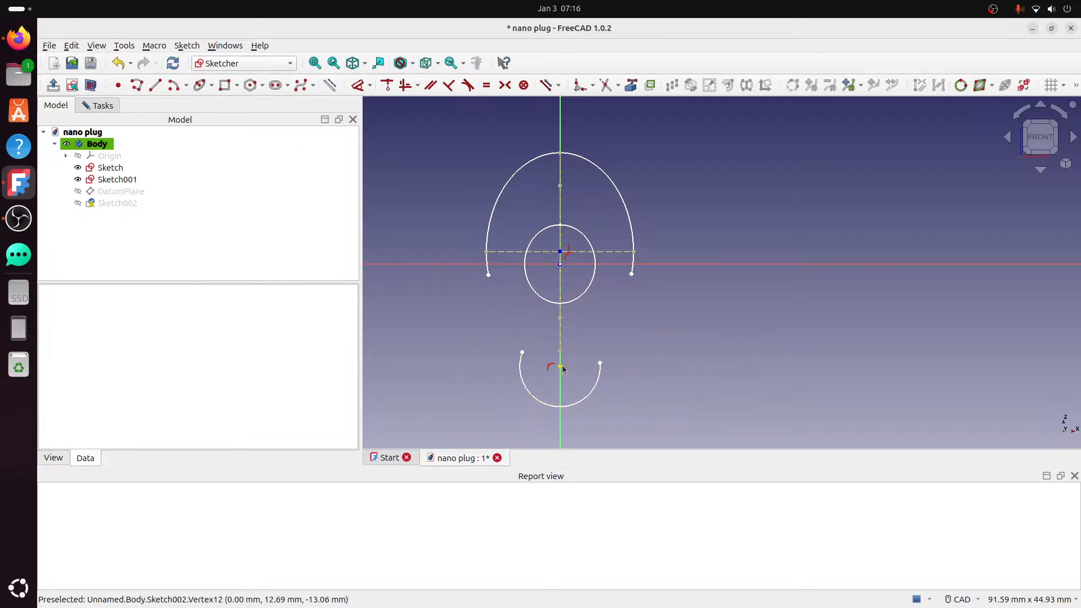
- Shrink the lower arc to a radius of about 4 mm and bring its endpoints level just below its centre
left_click_drag(521, 353, 508, 391)
left_click_drag(569, 423, 561, 400)
left_click_drag(589, 355, 594, 377)
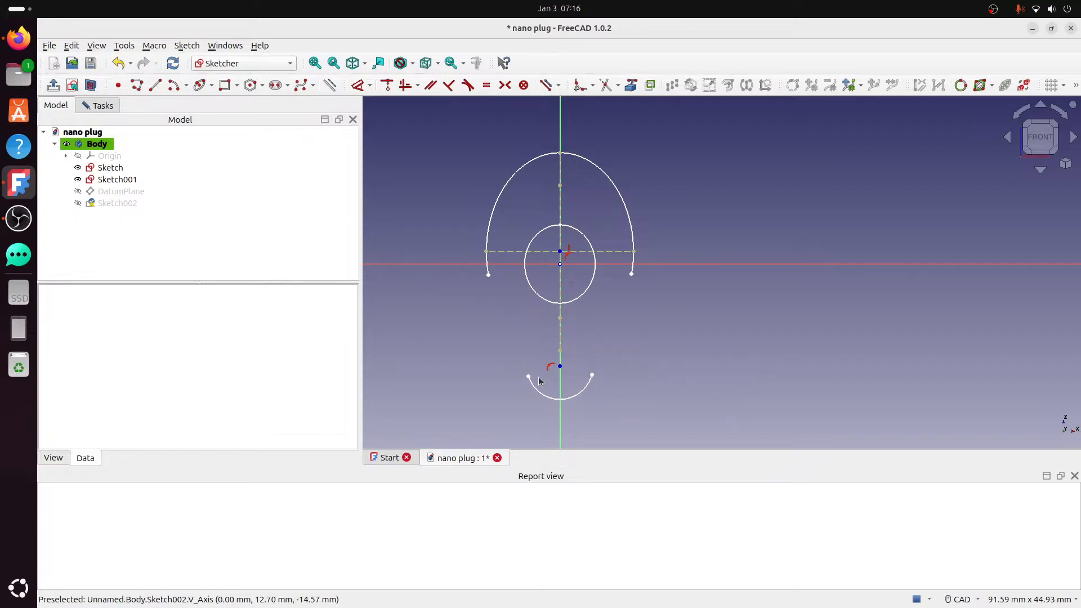
left_click_drag(528, 379, 532, 377)
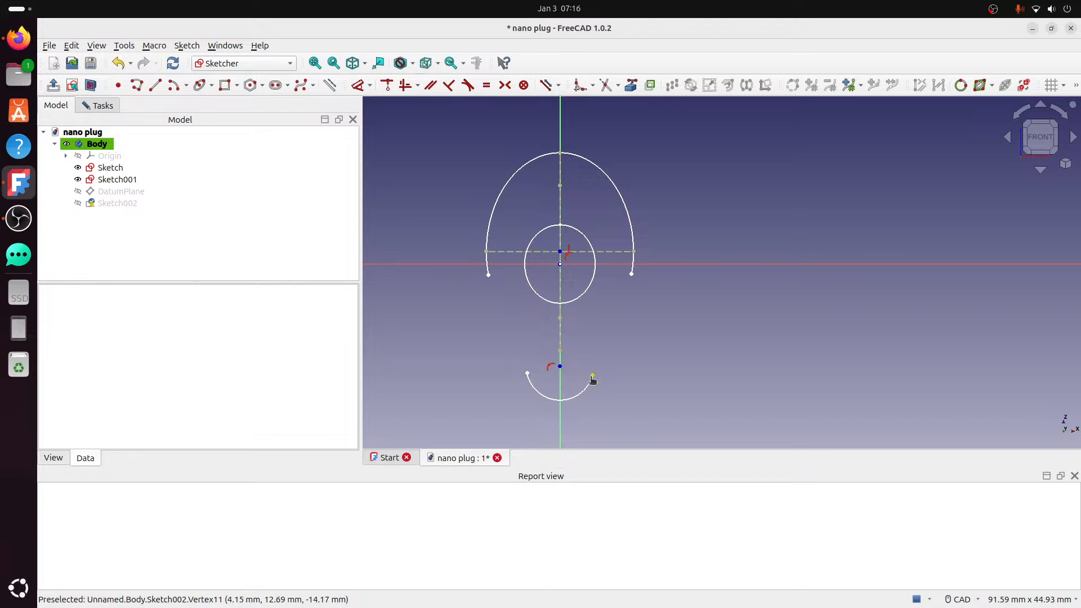
left_click_drag(593, 376, 591, 373)
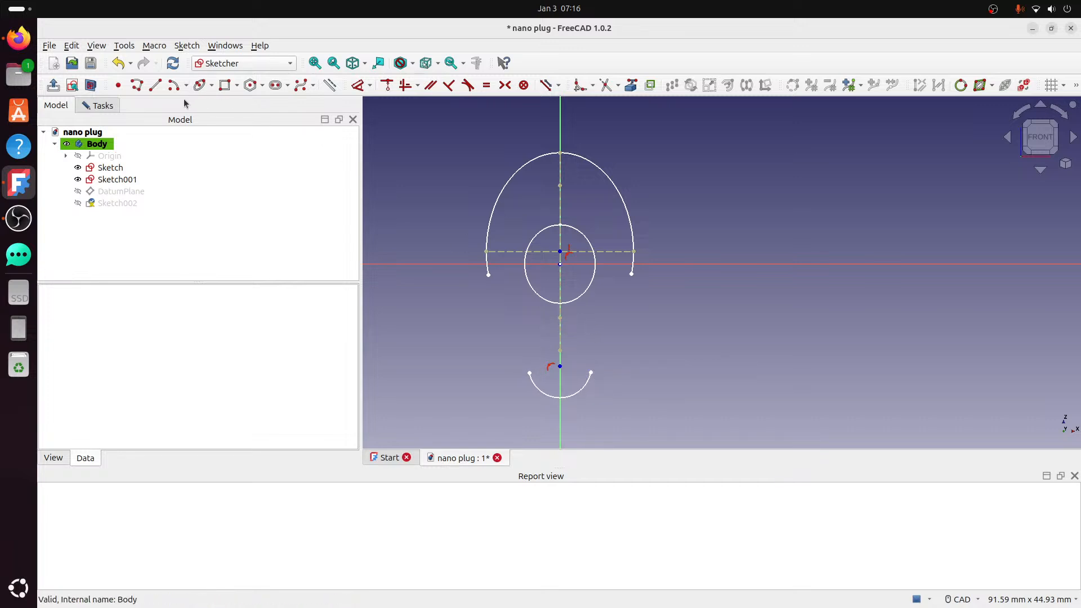
- Draw two lines joining the lower arc's endpoints to the matching endpoints of the elliptical arc, closing the profile
left_click(157, 85)
left_click(529, 373)
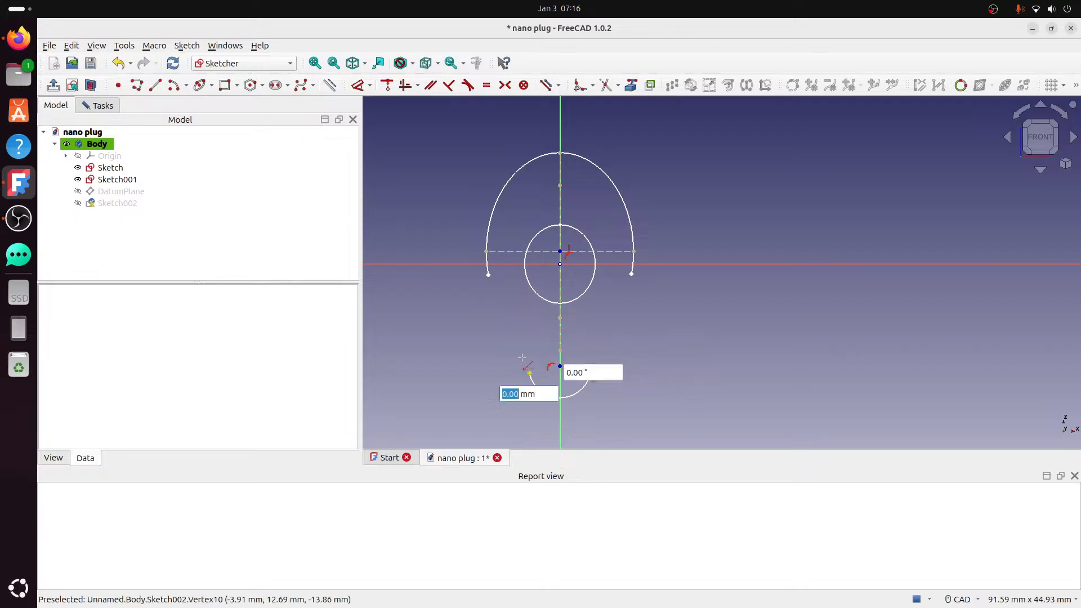
left_click(488, 275)
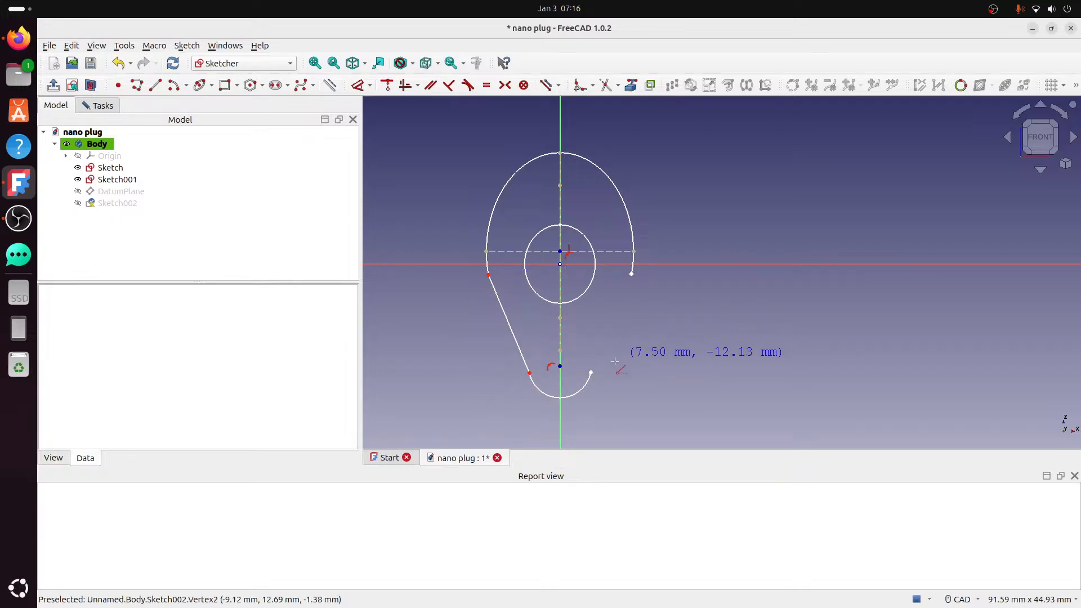
left_click(591, 372)
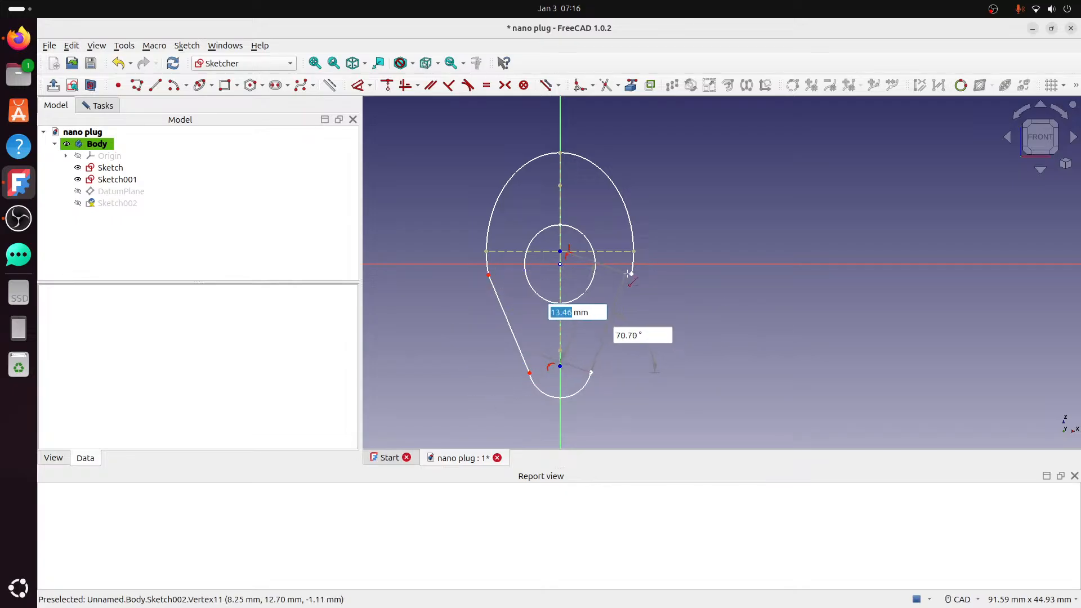
left_click(631, 273)
right_click(710, 293)
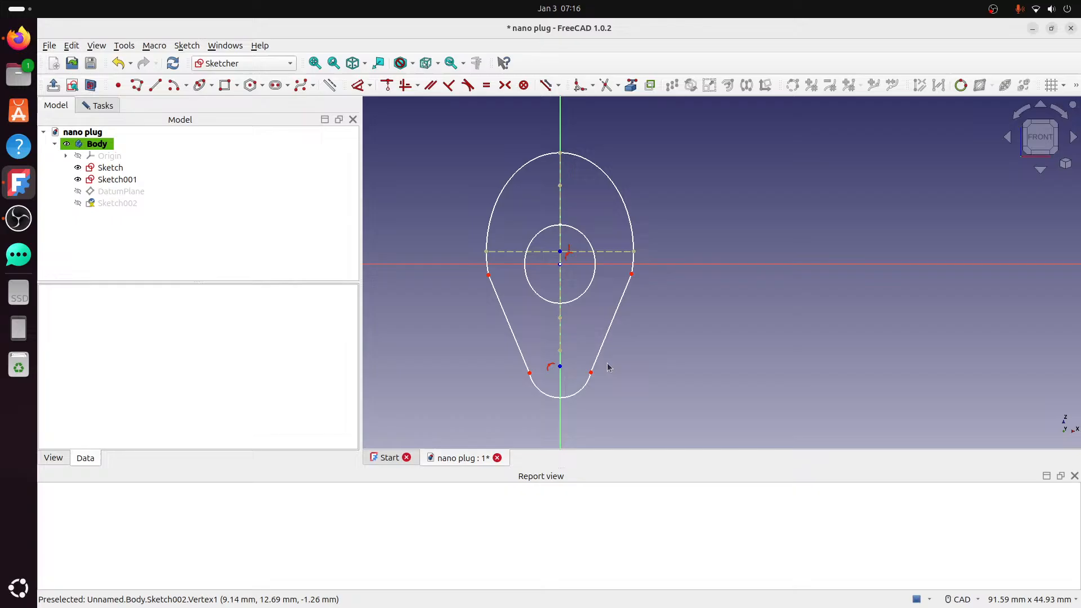
- Make both side lines tangent to the lower arc, and reshape the profile by raising that arc and narrowing the elliptical arc
left_click(516, 345)
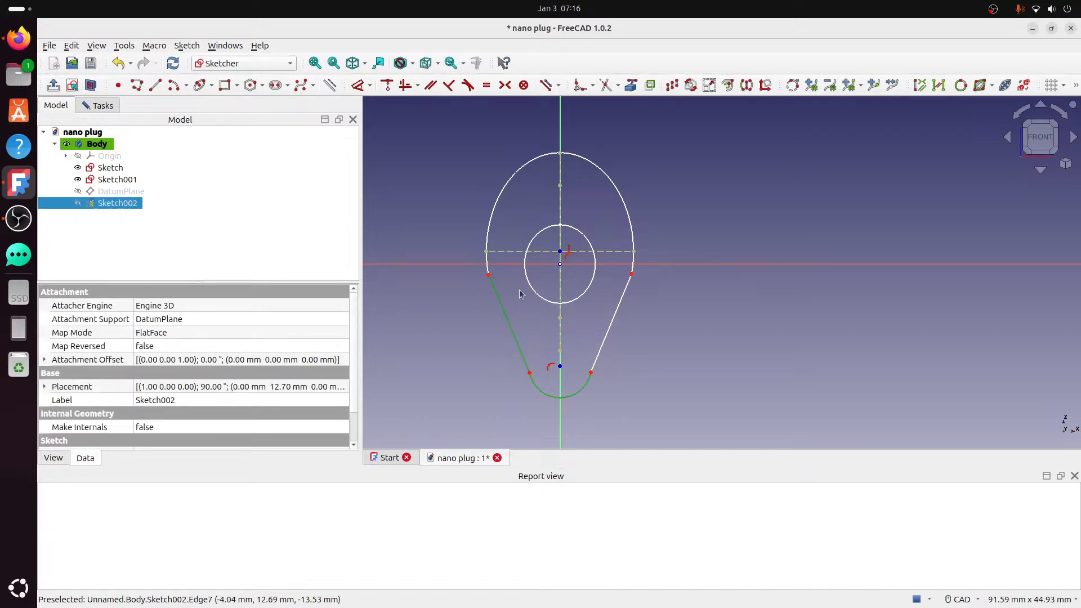
left_click(469, 86)
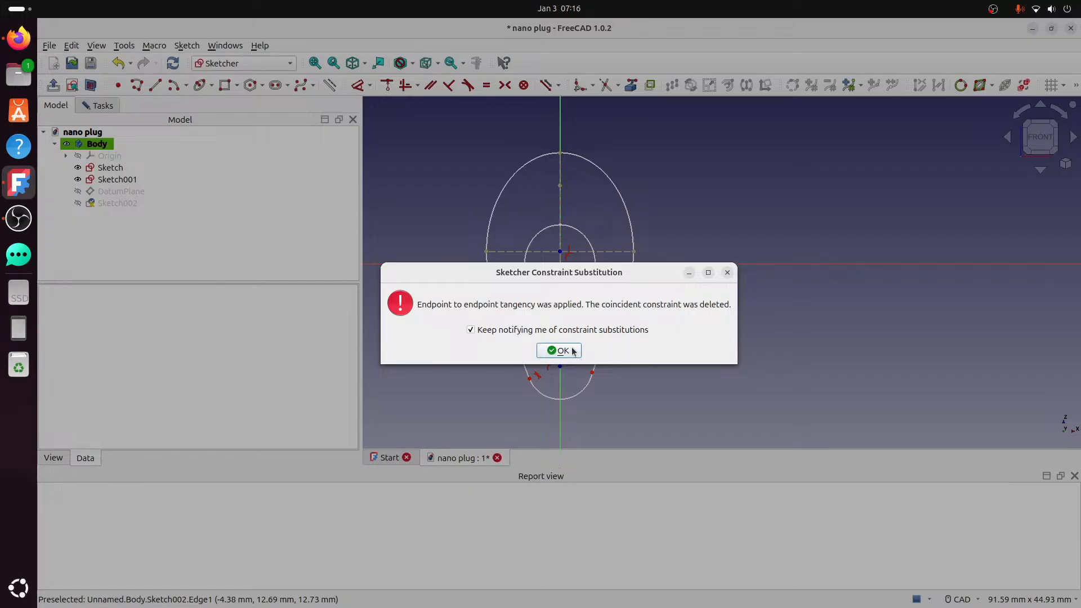
left_click(572, 351)
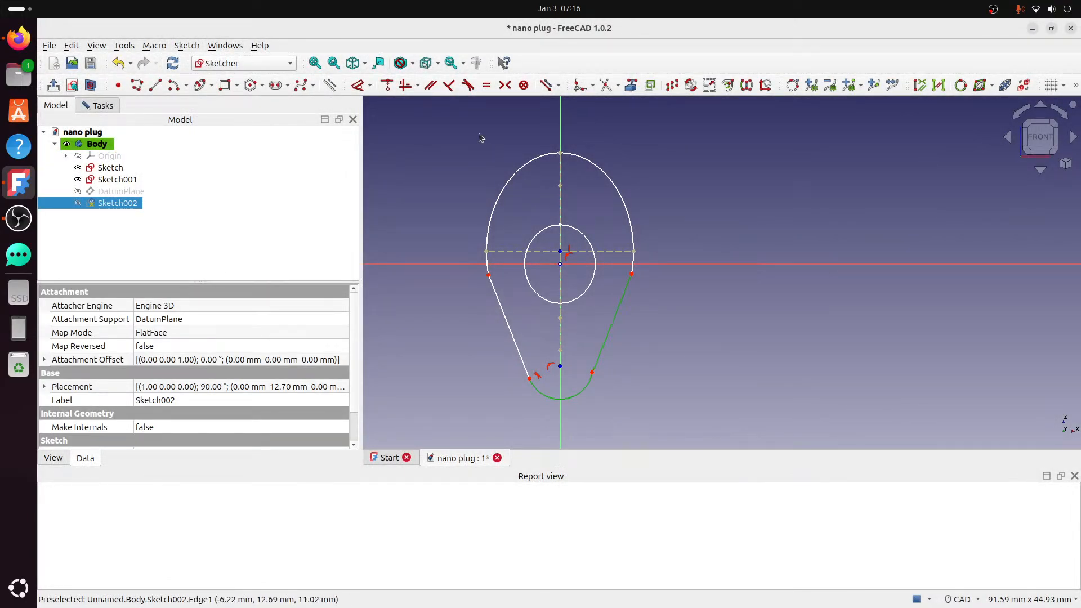
left_click(468, 86)
left_click(565, 354)
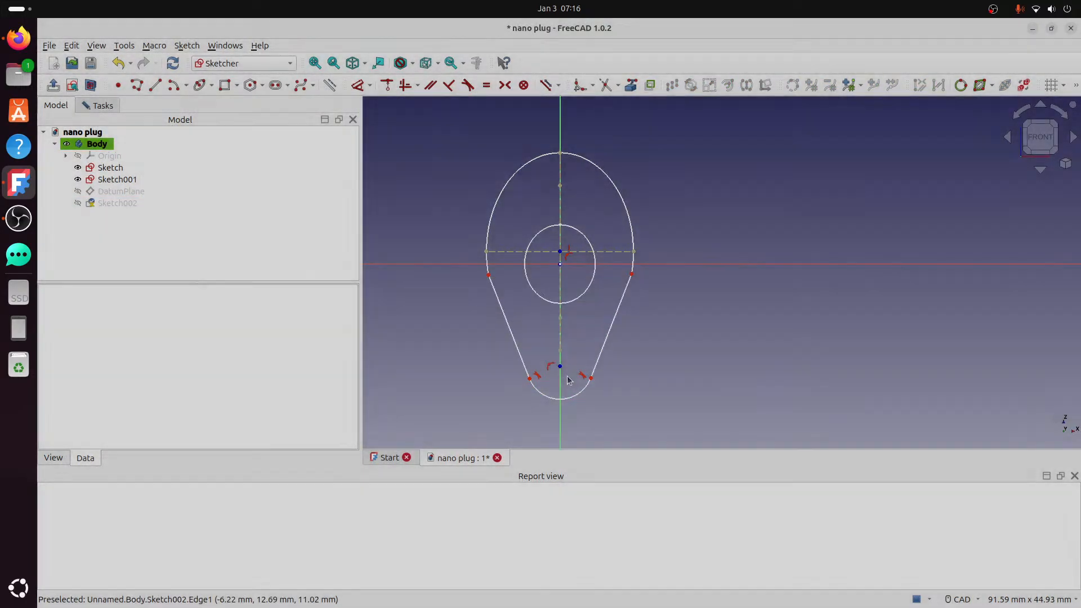
left_click_drag(565, 402, 560, 329)
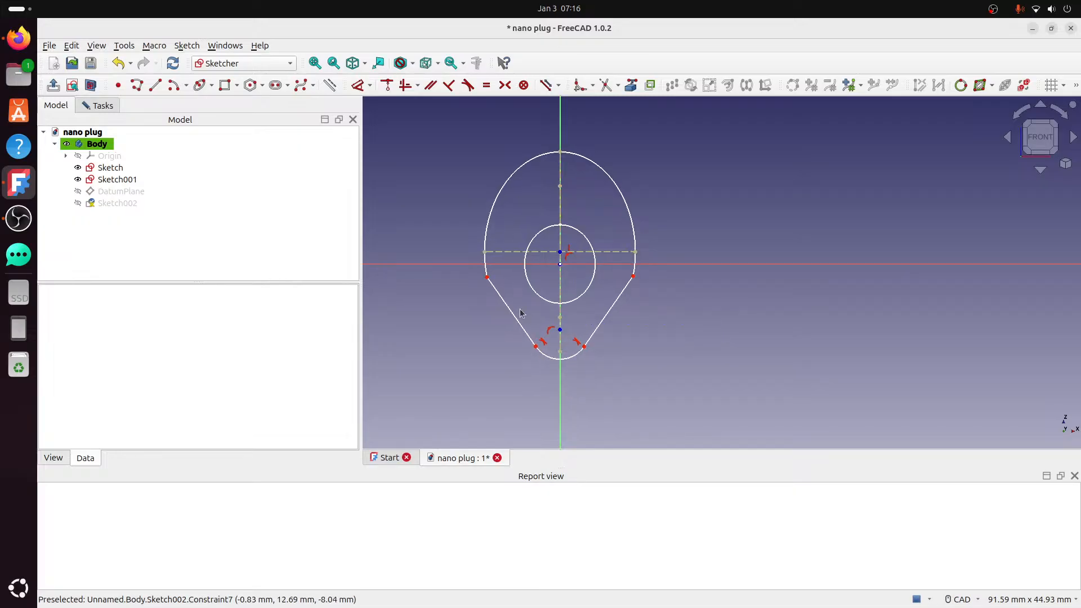
left_click_drag(489, 281, 514, 288)
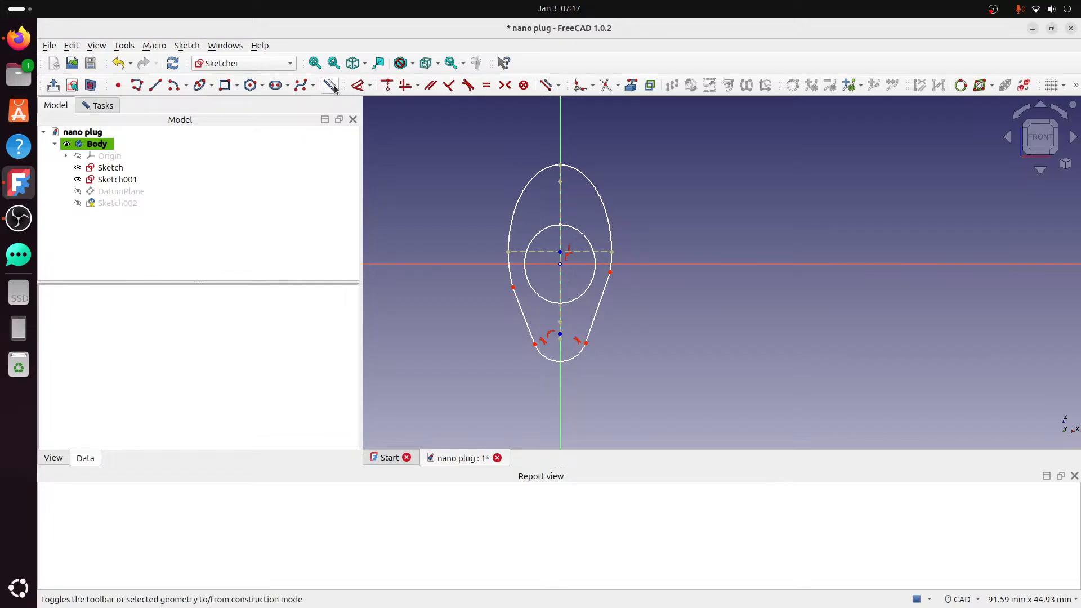
- Draw a construction line between the two lower endpoints of the elliptical arc and constrain it to horizontal
left_click(155, 85)
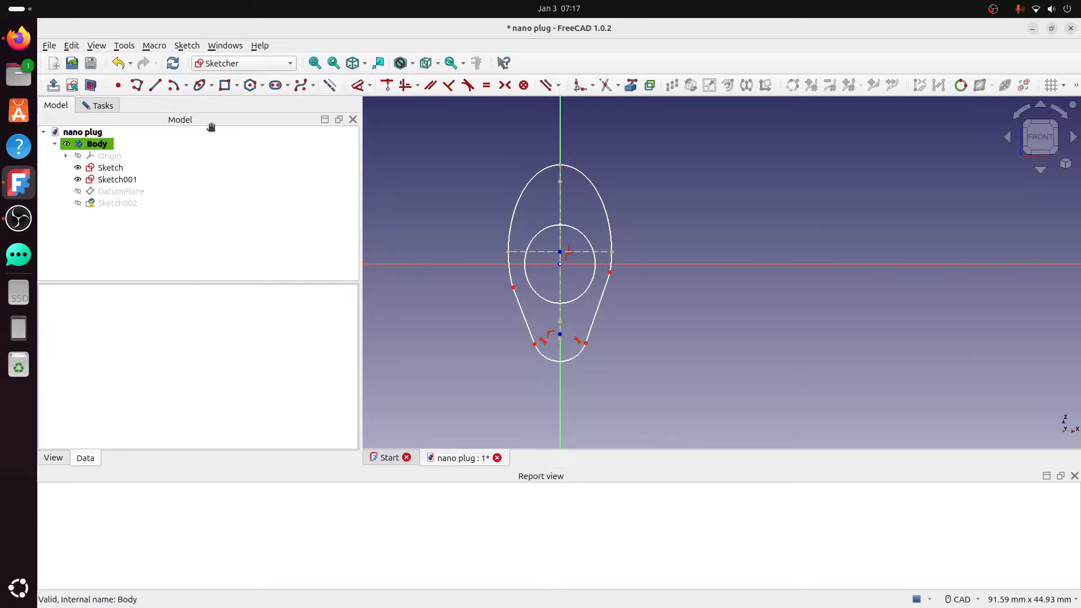
left_click(512, 288)
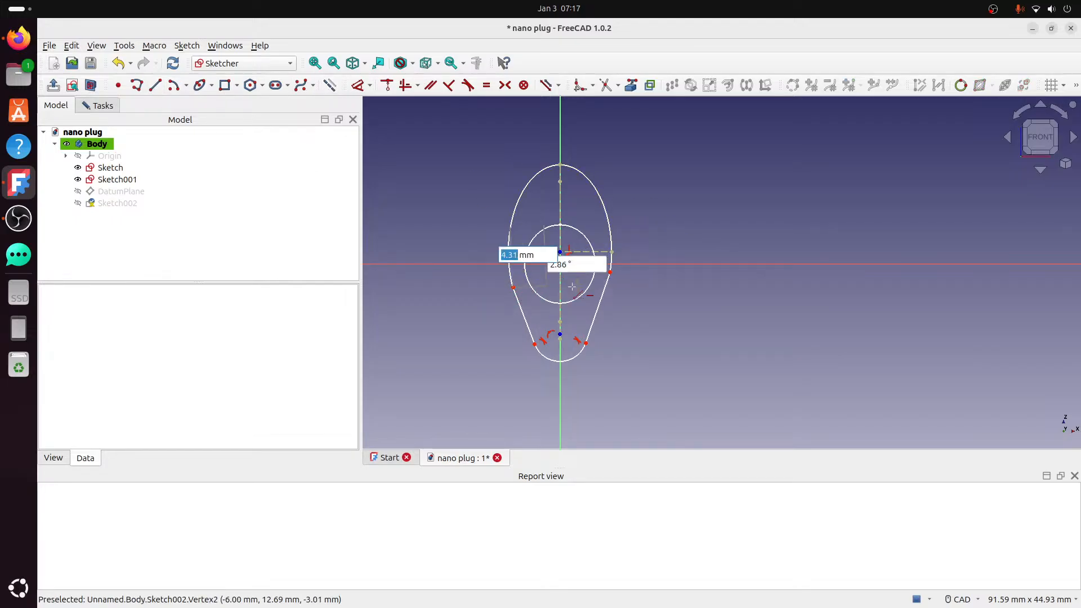
left_click(610, 273)
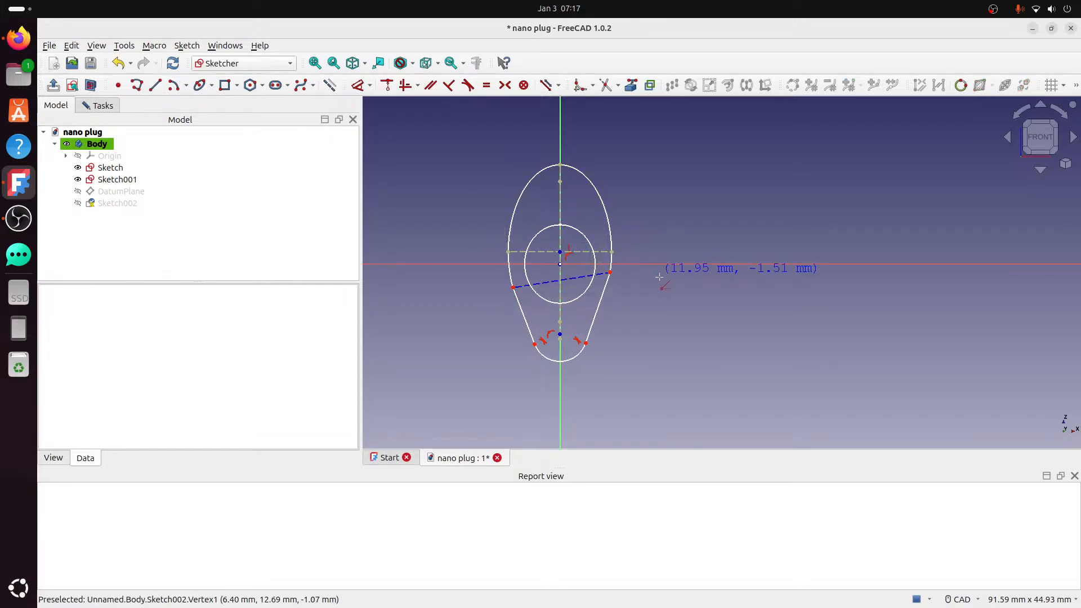
left_click(585, 279)
left_click(406, 86)
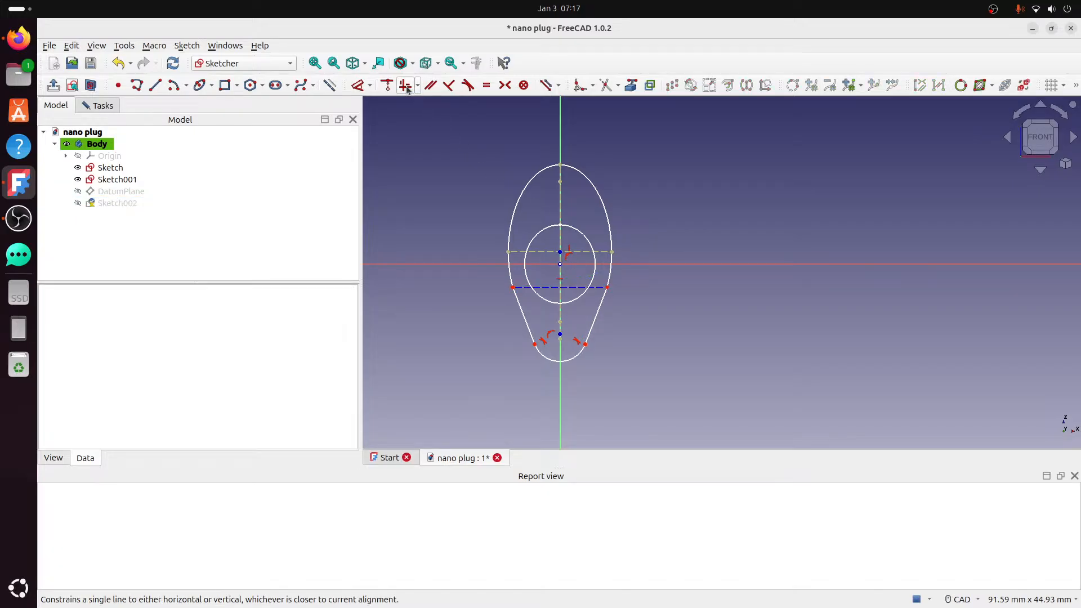
- Reshape the profile by lowering the elliptical arc's centre just below the horizontal axis, narrowing the arc, and raising the lower arc
left_click_drag(565, 289, 592, 285)
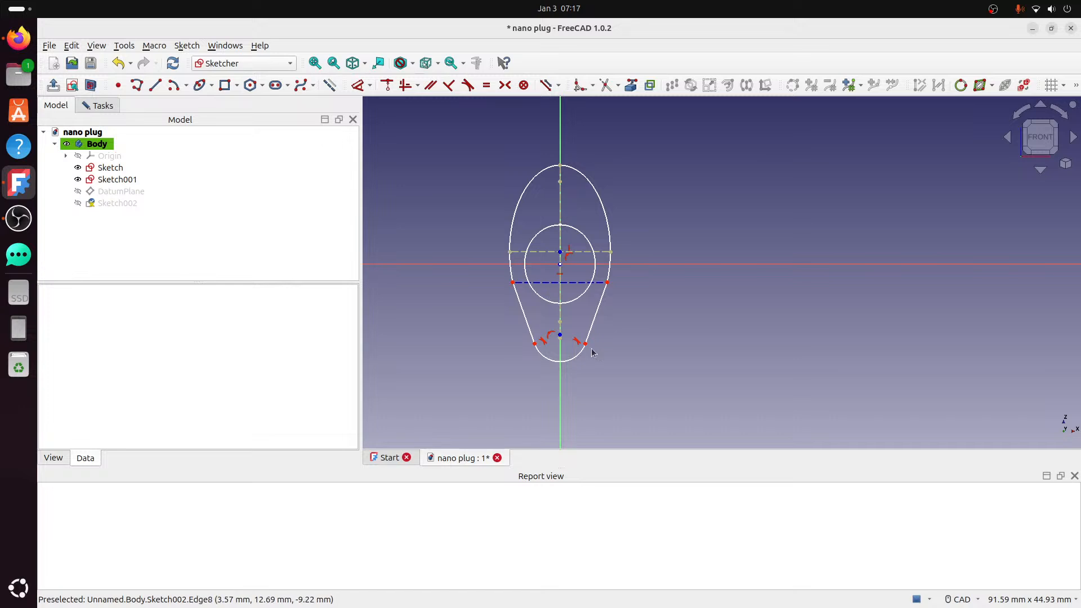
mouse_move(586, 343)
left_mouse_down()
mouse_move(591, 330)
mouse_move(581, 345)
left_mouse_up()
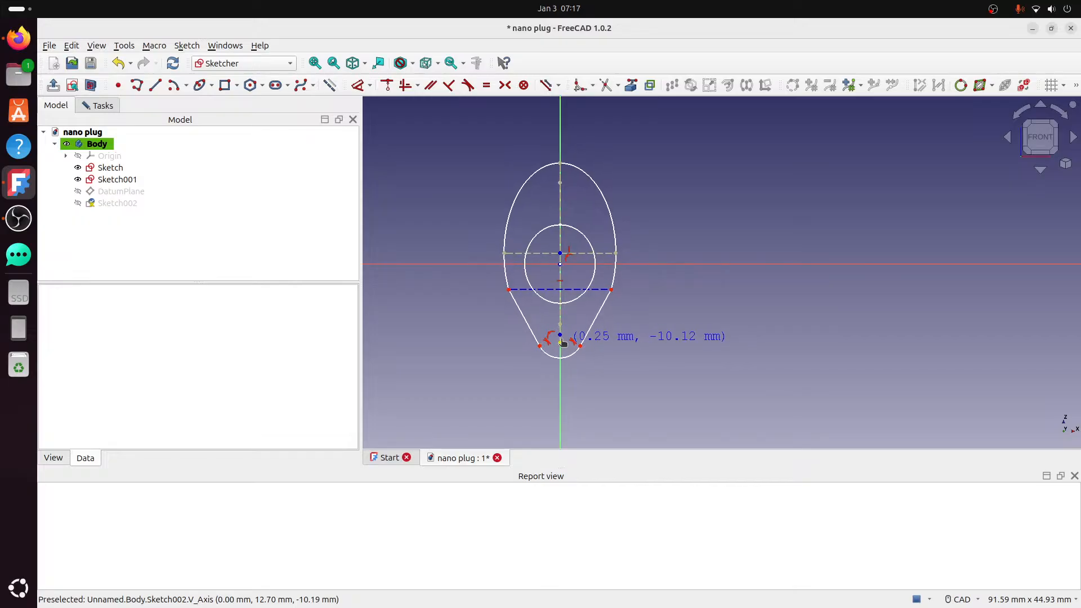
left_click_drag(562, 341, 563, 344)
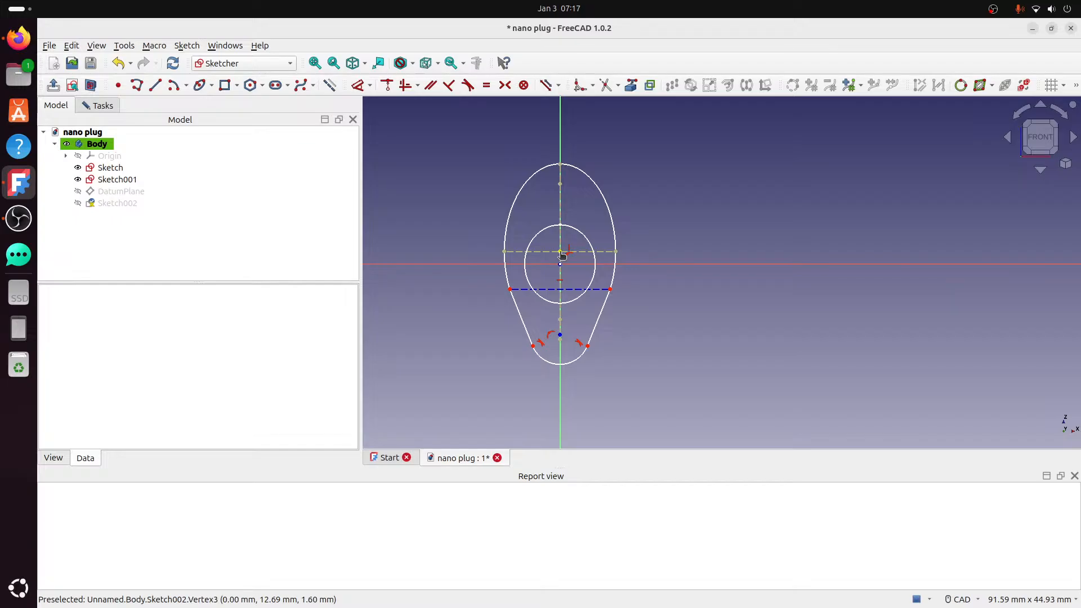
left_click_drag(560, 251, 562, 272)
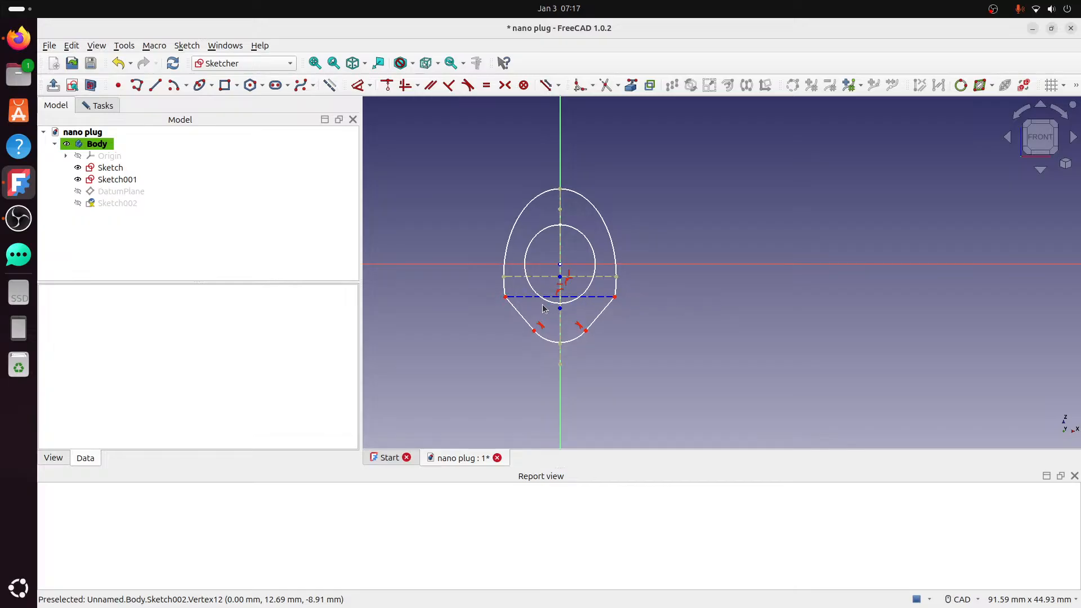
left_click_drag(506, 296, 509, 299)
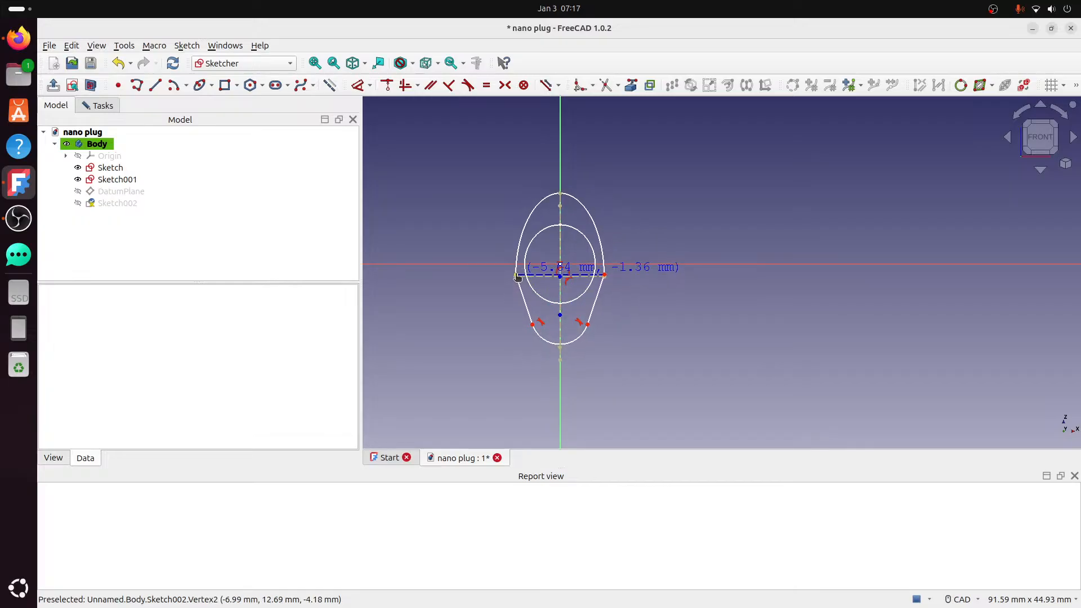
left_click_drag(518, 272, 517, 270)
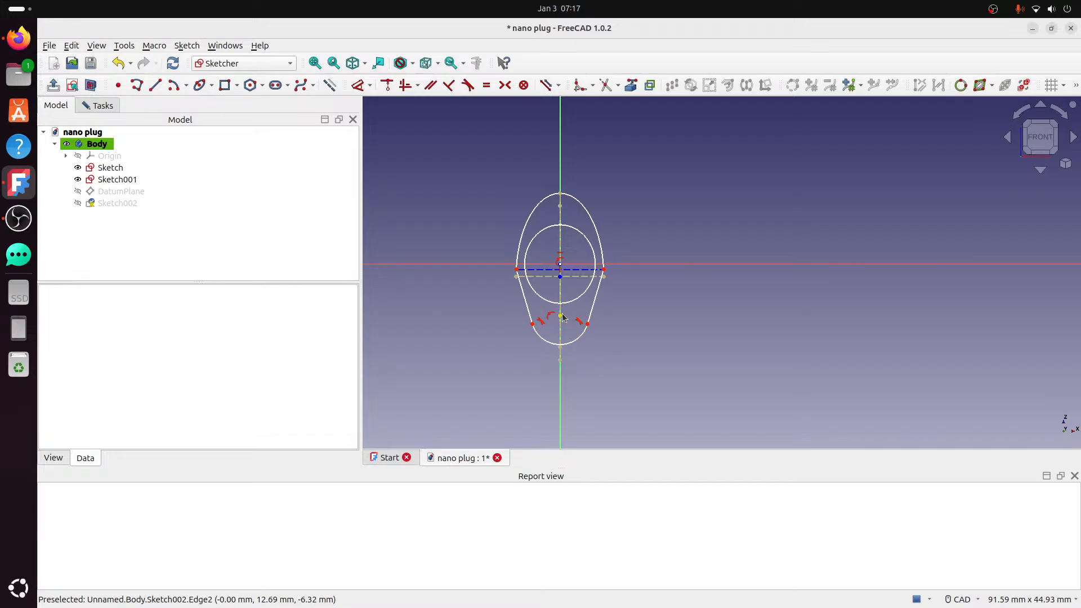
left_click_drag(562, 319, 561, 296)
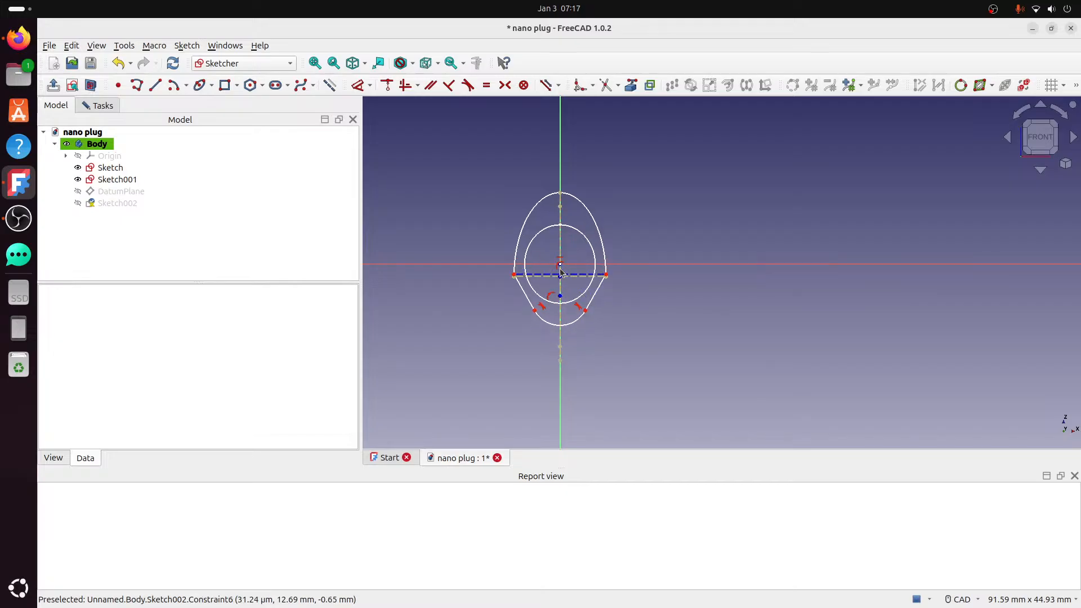
- Move the elliptical arc's centre up along the vertical axis to about 1.7 mm above the origin
mouse_move(678, 242)
middle_mouse_down()
mouse_move(652, 278)
mouse_move(563, 275)
middle_mouse_up()
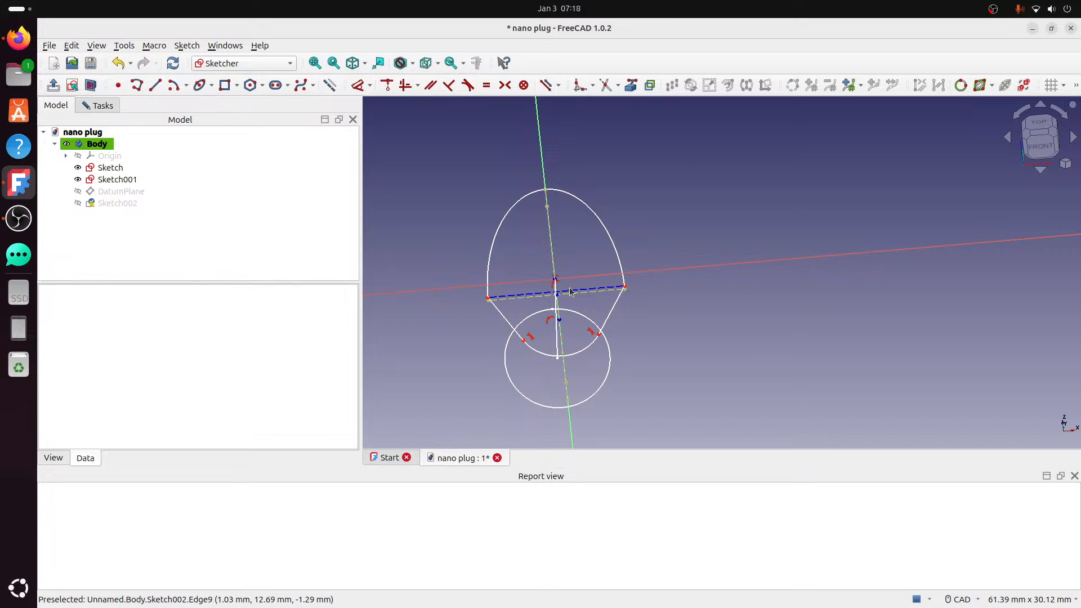
scroll(556, 281, "up", 5)
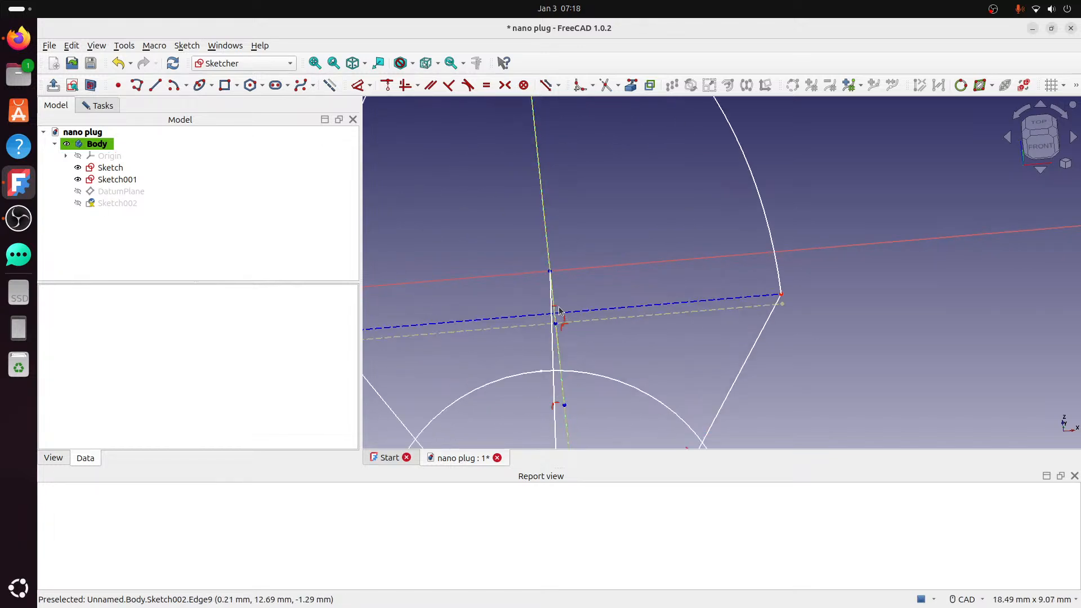
mouse_move(559, 287)
middle_mouse_down()
mouse_move(606, 248)
mouse_move(649, 243)
middle_mouse_up()
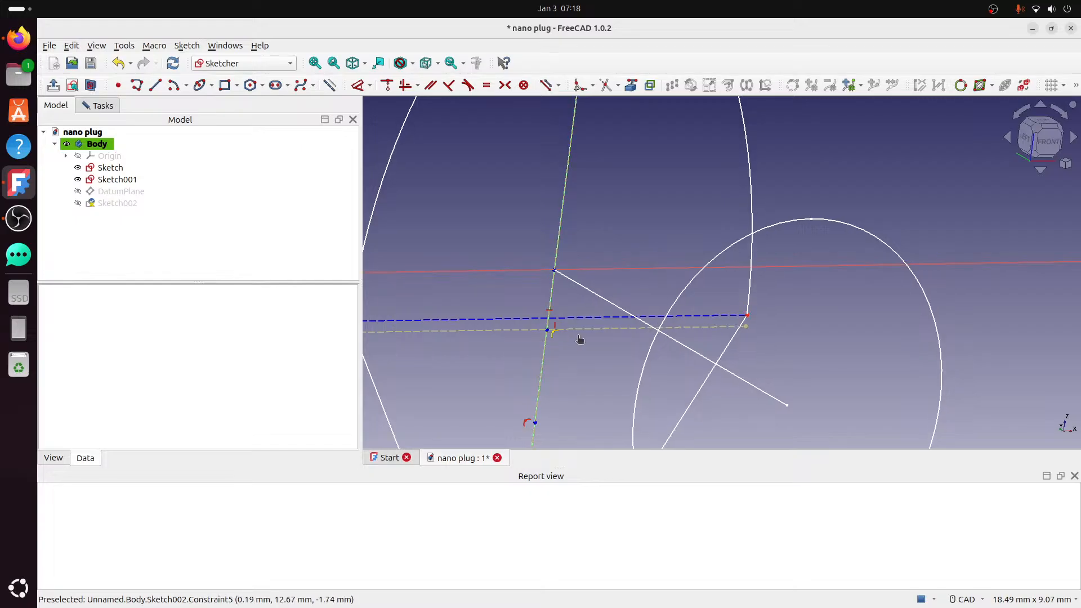
left_click(548, 331)
left_click_drag(548, 333, 560, 258)
left_click(1047, 142)
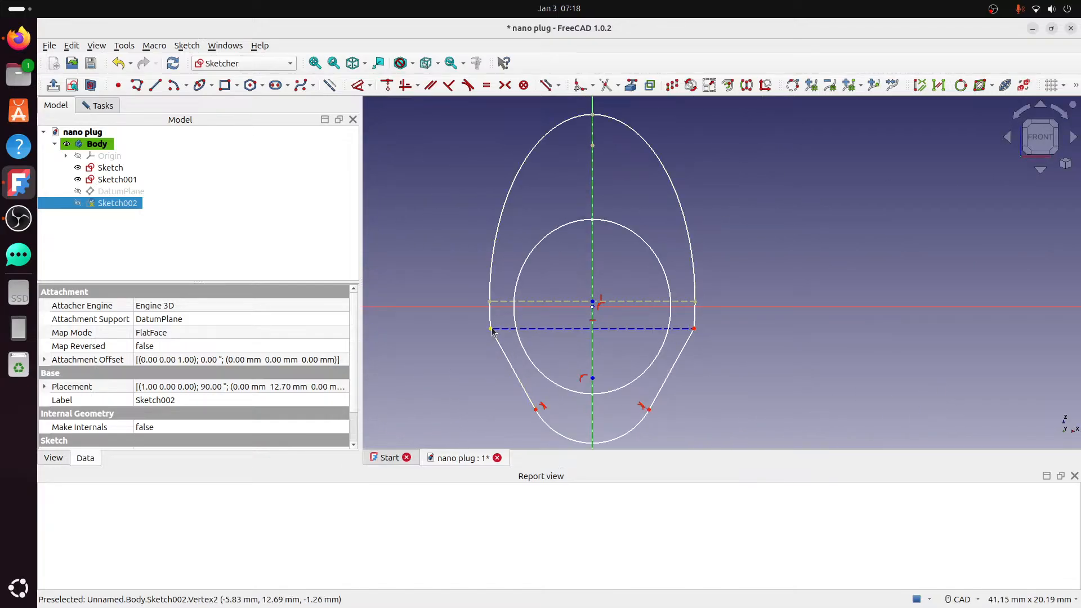
mouse_move(593, 302)
left_mouse_down()
mouse_move(596, 258)
mouse_move(593, 276)
left_mouse_up()
scroll(611, 284, "down", 2)
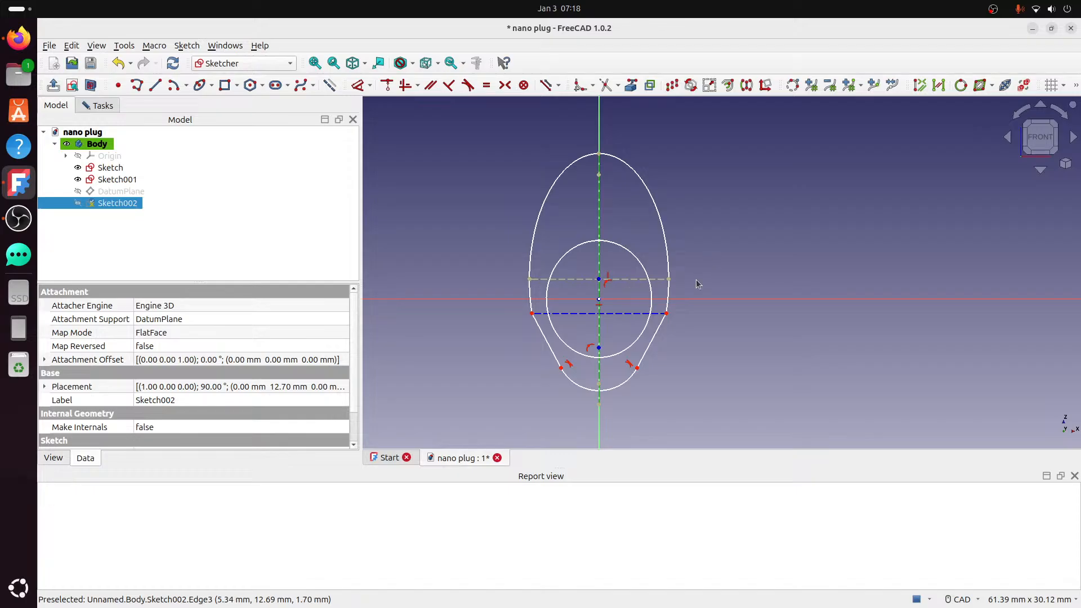
- Make the right side line tangent to the elliptical arc at their shared endpoint
left_click(673, 286)
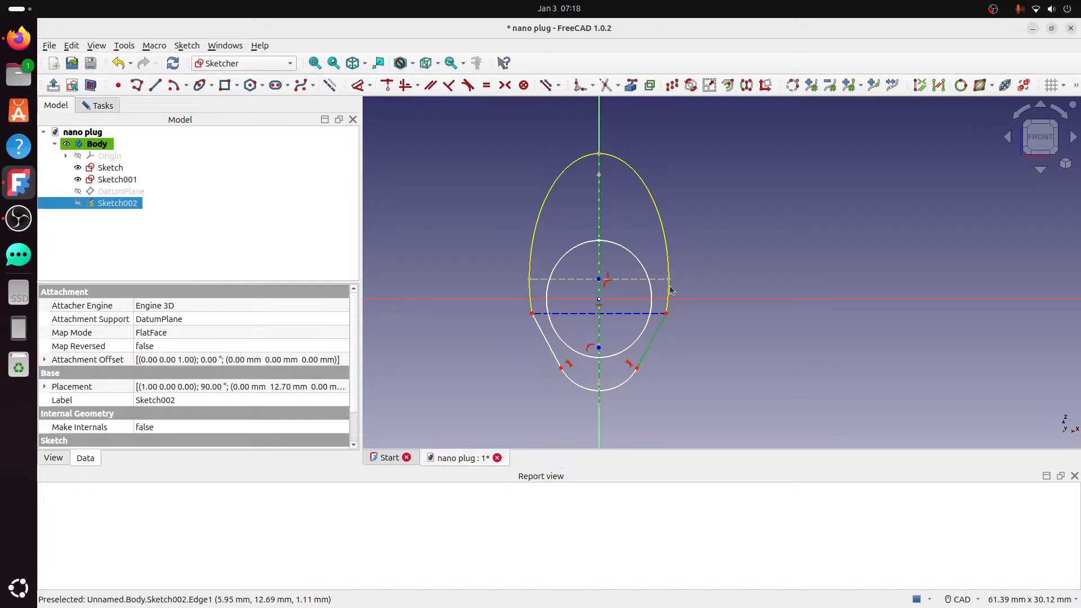
left_click(468, 85)
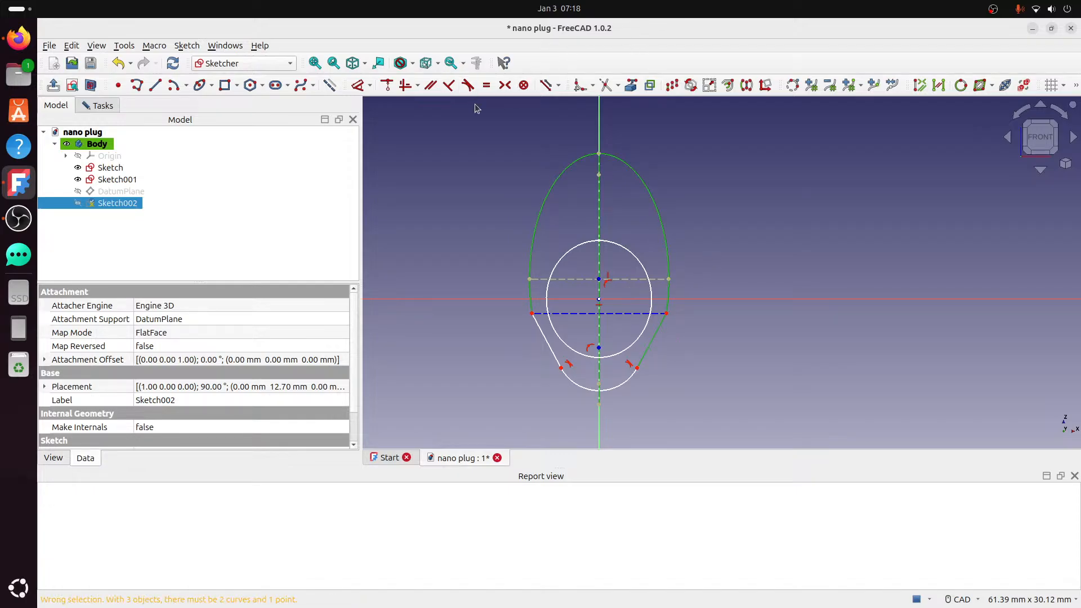
left_click(688, 351)
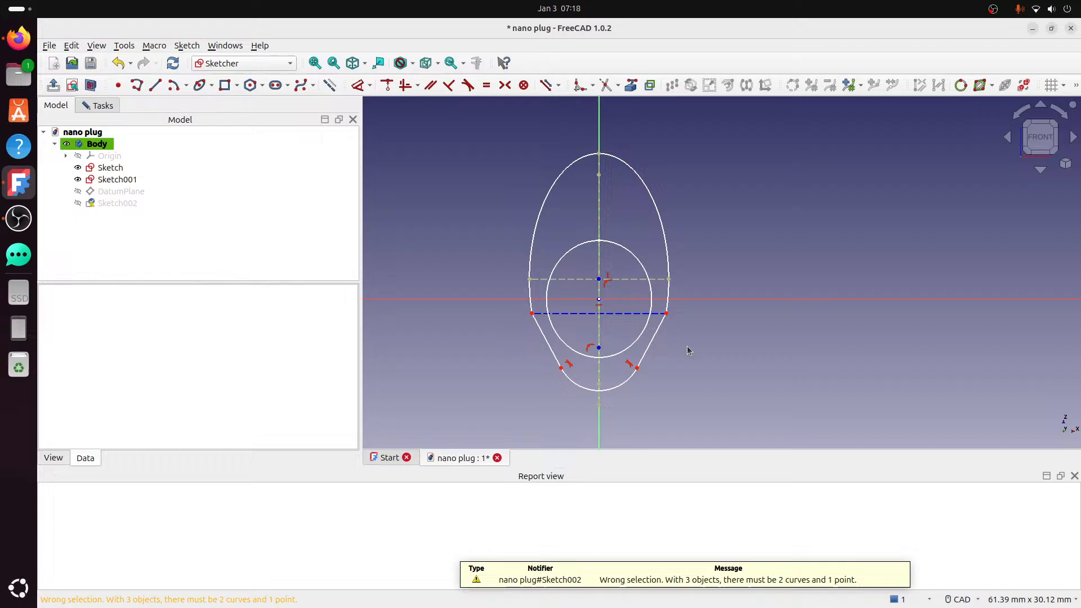
left_click(650, 351)
left_click(654, 213)
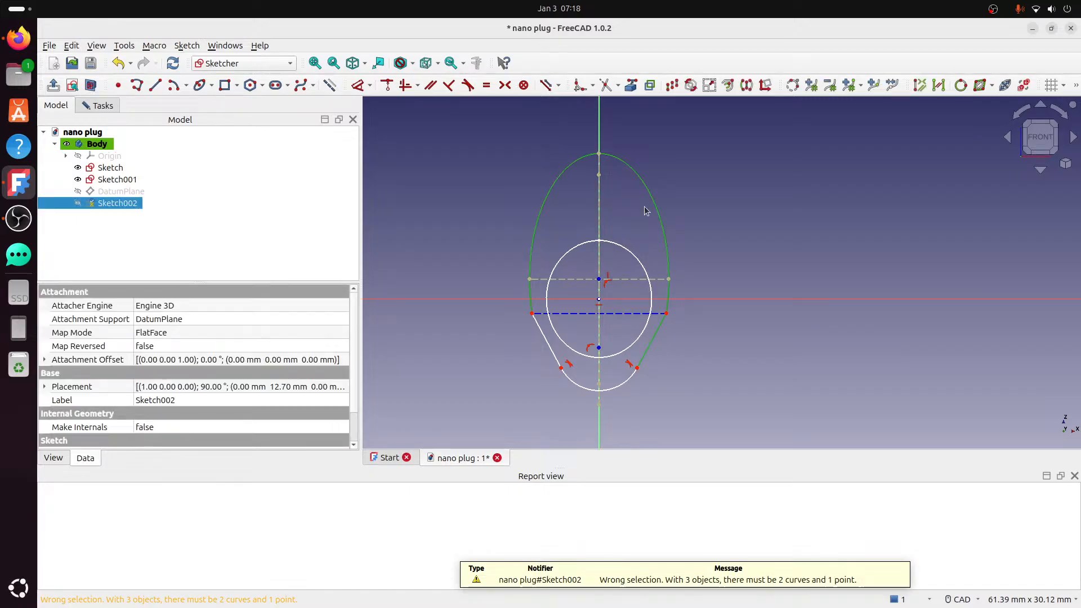
left_click(466, 86)
left_click(575, 350)
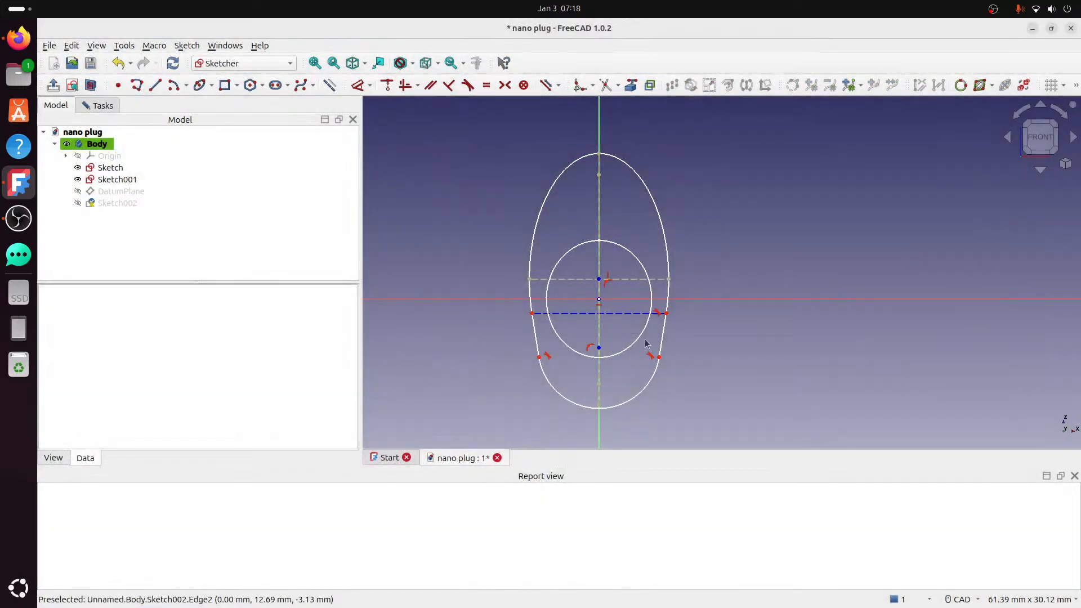
- Try to make the left side line tangent to the elliptical arc, and undo that constraint
left_click(533, 335)
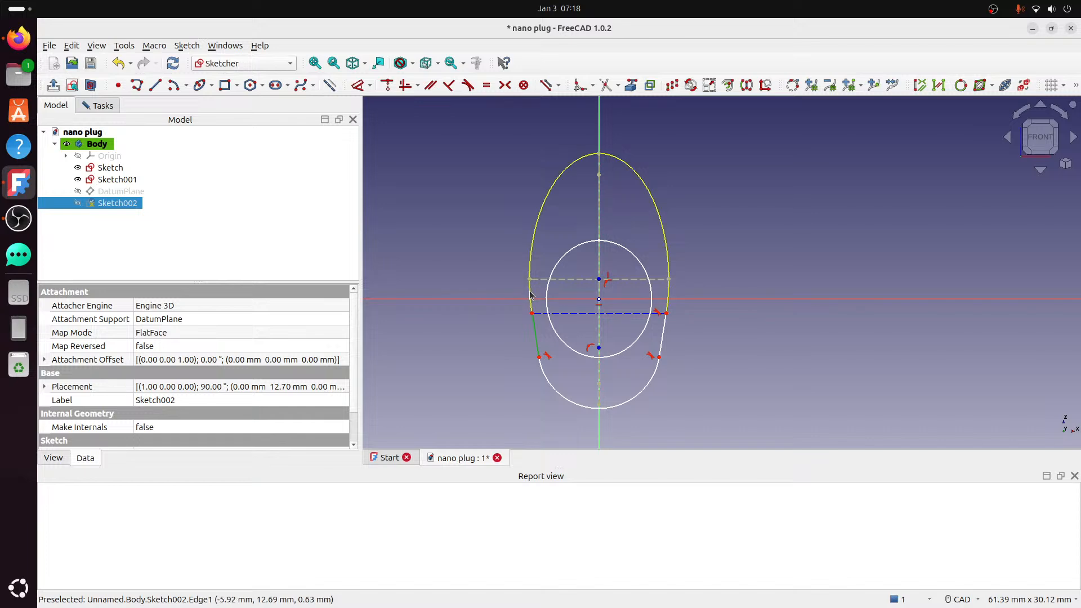
left_click(541, 182)
left_click(468, 86)
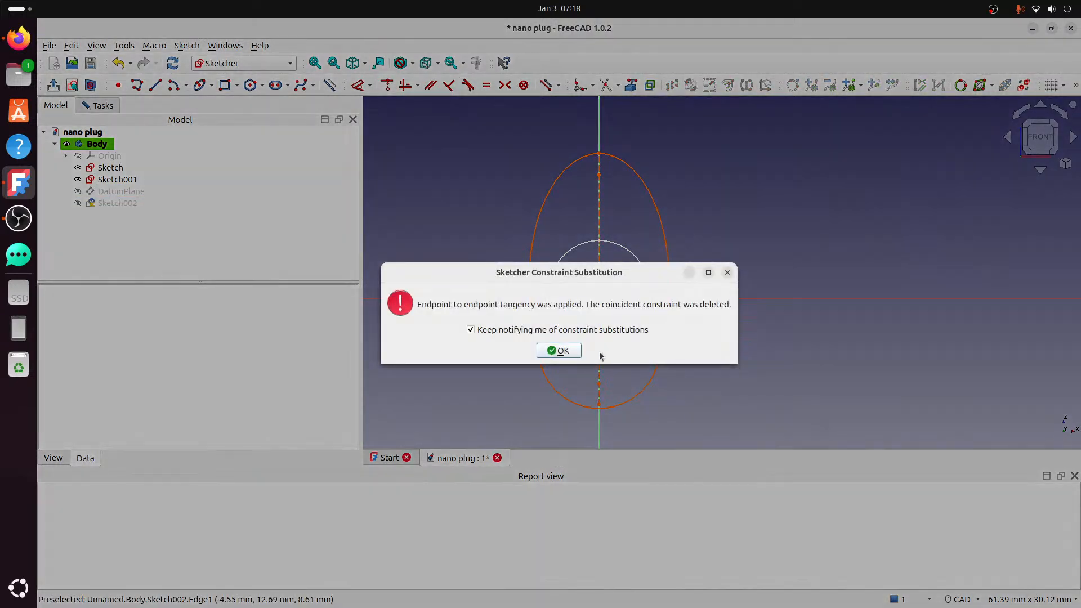
left_click(575, 351)
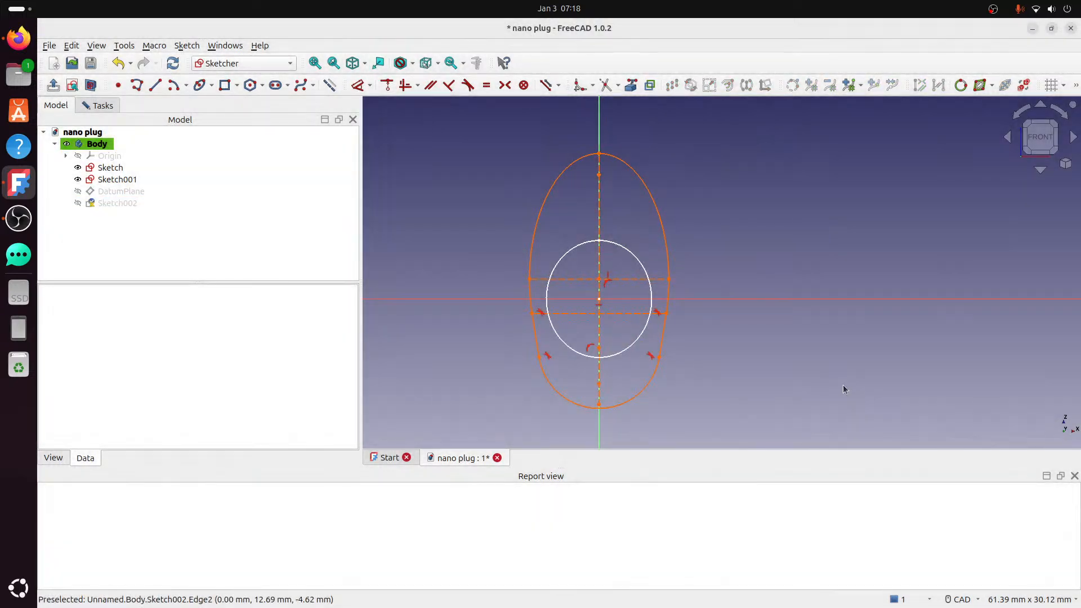
left_click(101, 108)
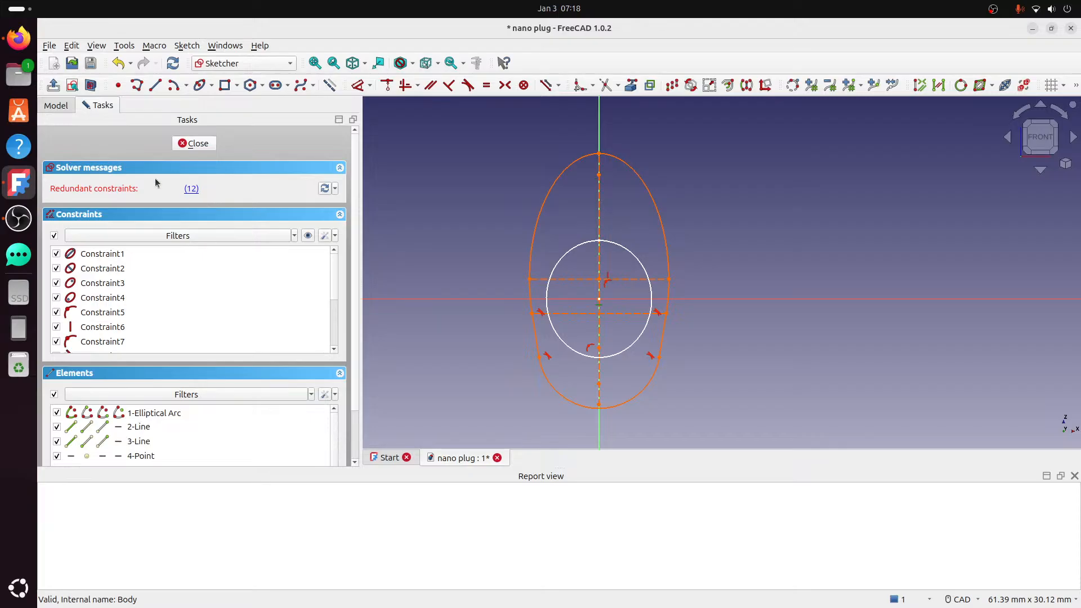
left_click(117, 64)
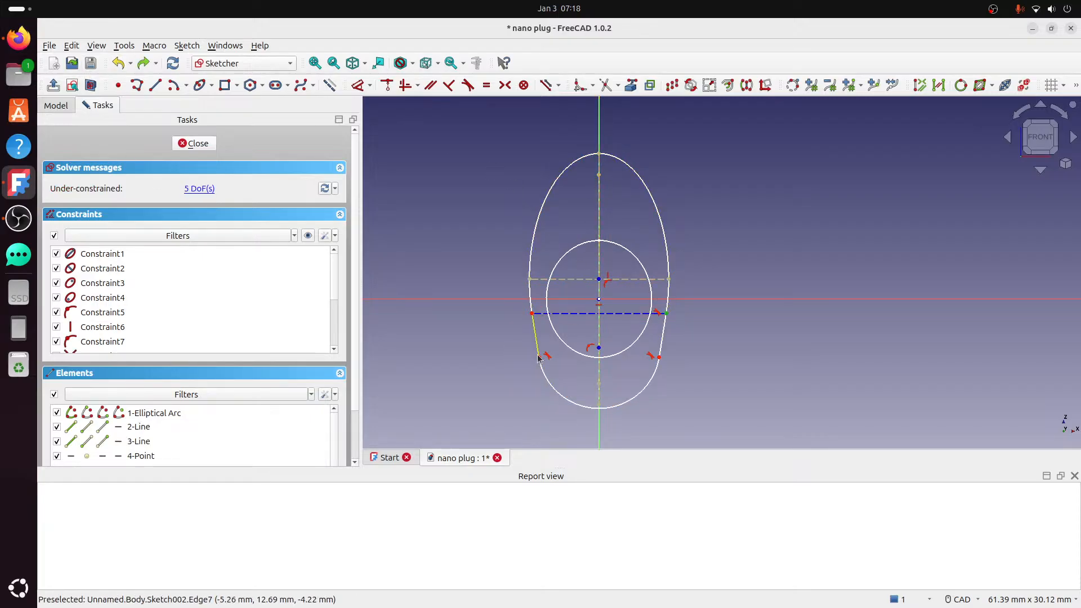
- Shorten the egg profile by lowering the top of the elliptical arc, and tighten the lower arc around the inner elliptical sketch
left_click_drag(542, 361, 562, 348)
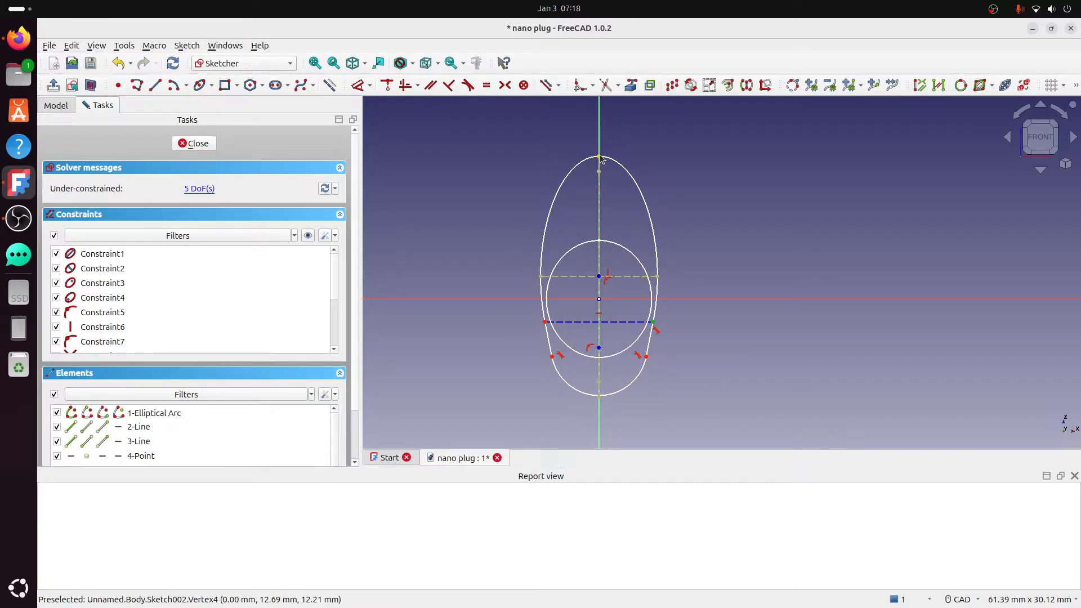
left_click_drag(600, 160, 598, 201)
left_click_drag(545, 320, 541, 322)
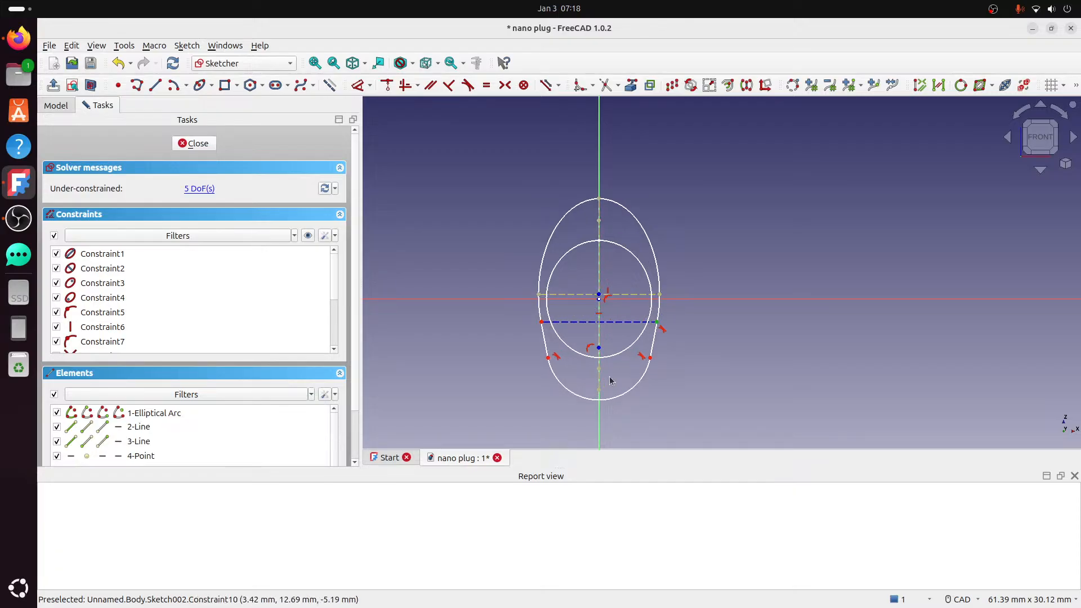
mouse_move(601, 356)
left_mouse_down()
mouse_move(599, 308)
mouse_move(638, 342)
left_mouse_up()
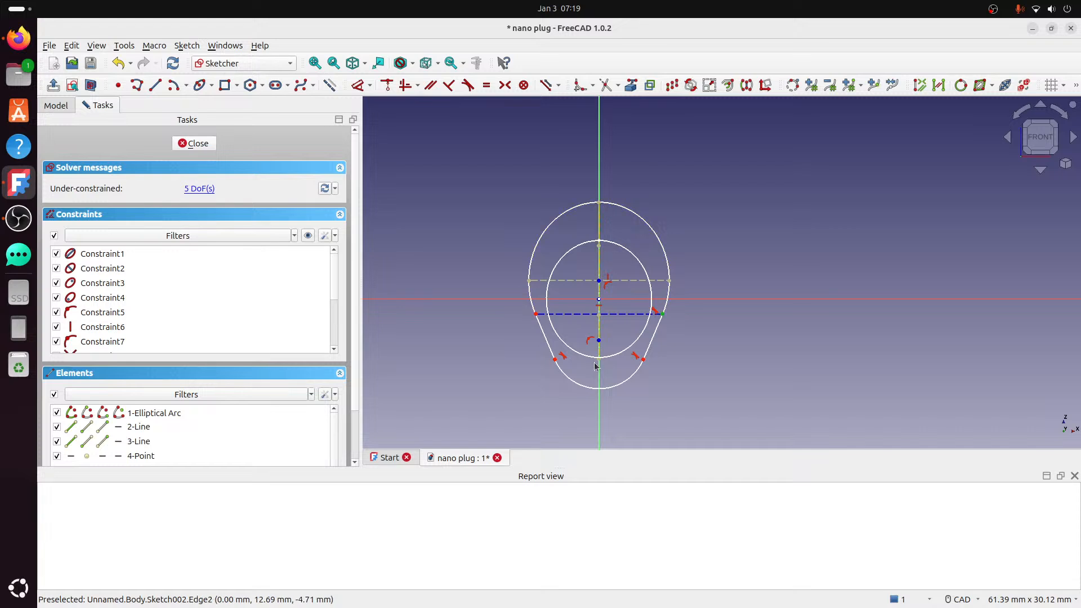
left_click_drag(601, 390, 601, 378)
- Dimension the horizontal axis line of the elliptical arc to a length of 11.5 mm
mouse_move(742, 309)
middle_mouse_down()
mouse_move(656, 292)
mouse_move(603, 298)
mouse_move(728, 303)
middle_mouse_up()
scroll(729, 303, "down", 1)
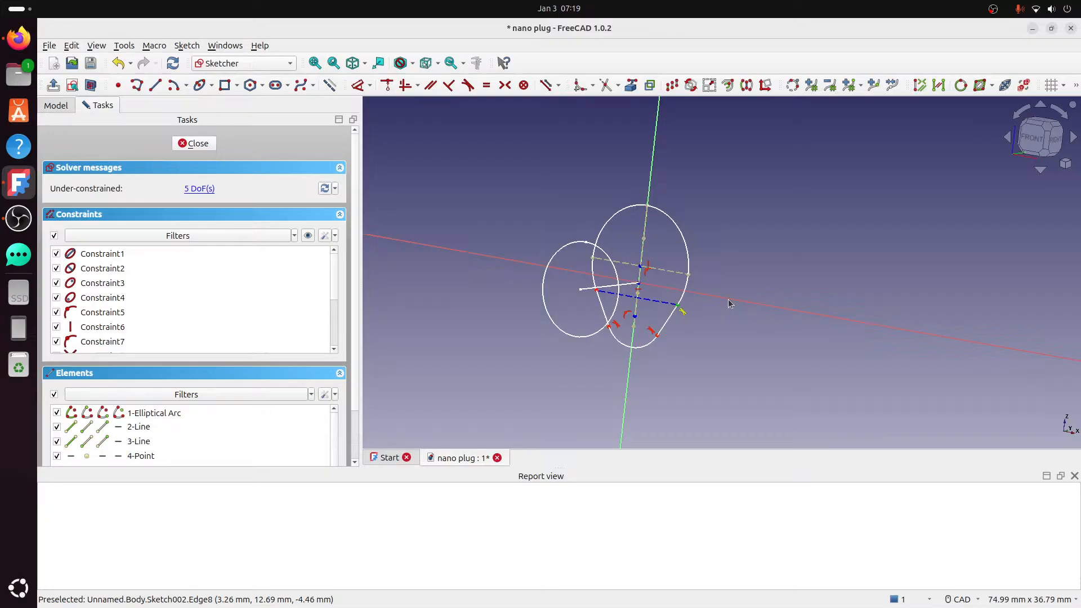
left_click(1040, 136)
scroll(689, 245, "up", 2)
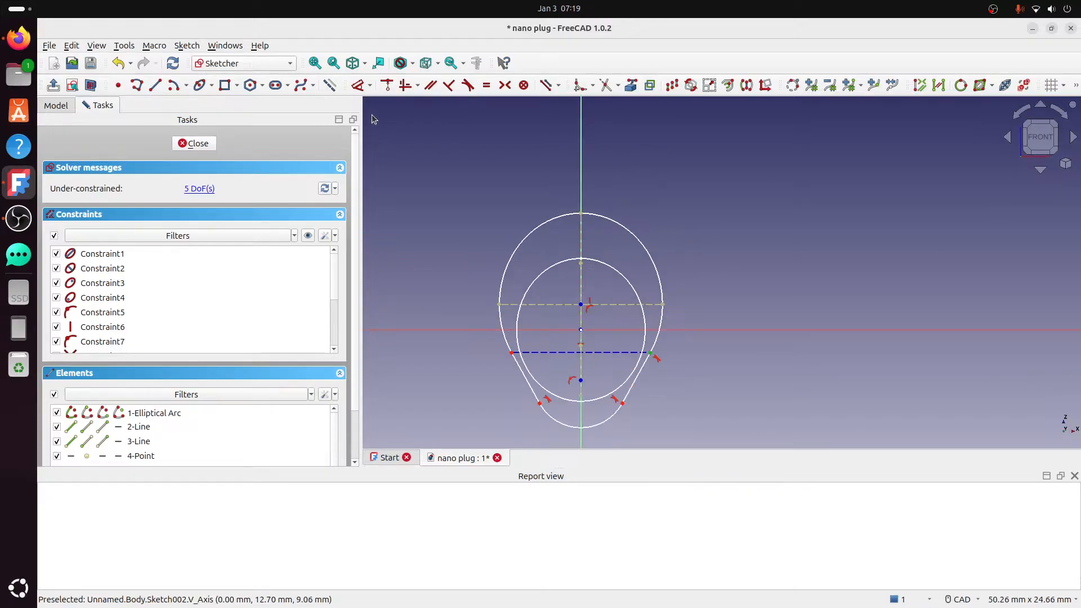
left_click(358, 85)
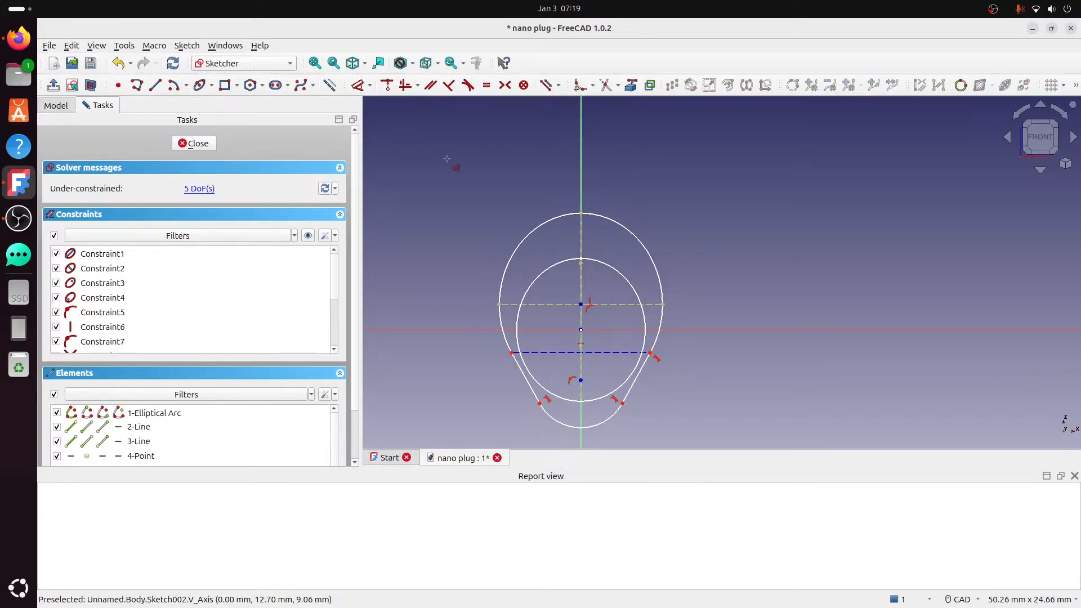
left_click(628, 304)
left_click(779, 256)
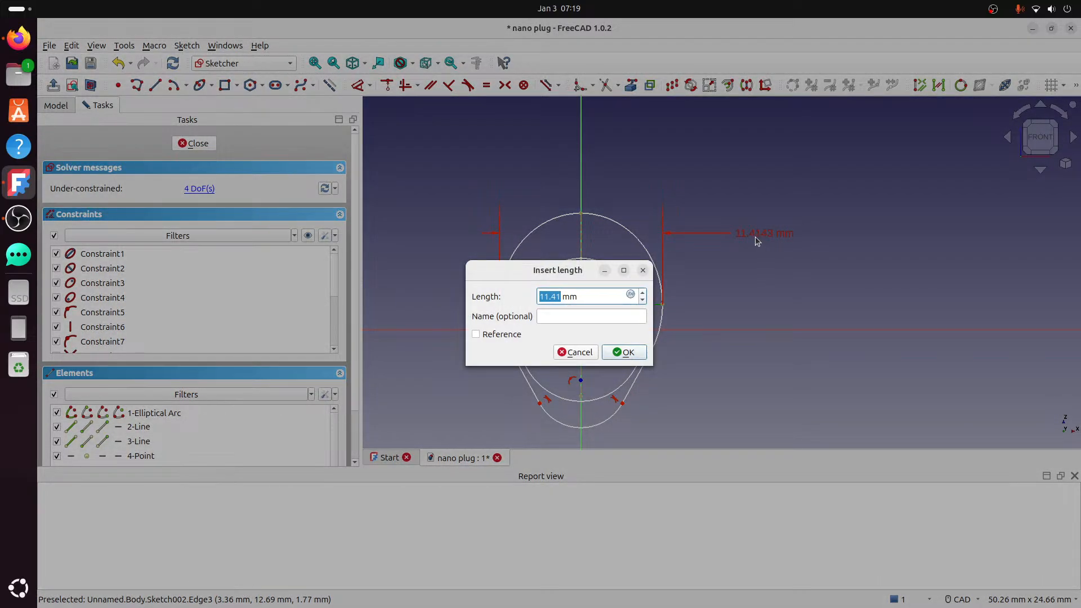
type("11.6")
key("BackSpace")
type("5")
left_click(622, 352)
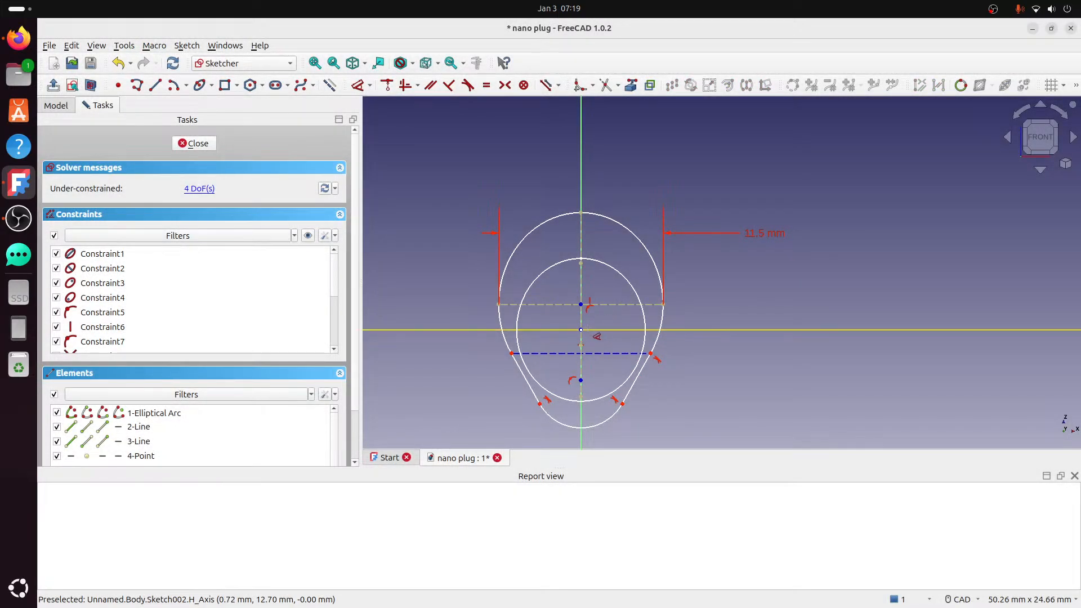
- Set the vertical distance between the origin and the elliptical arc's centre to 2 mm
left_click(580, 329)
left_click(581, 307)
key("d")
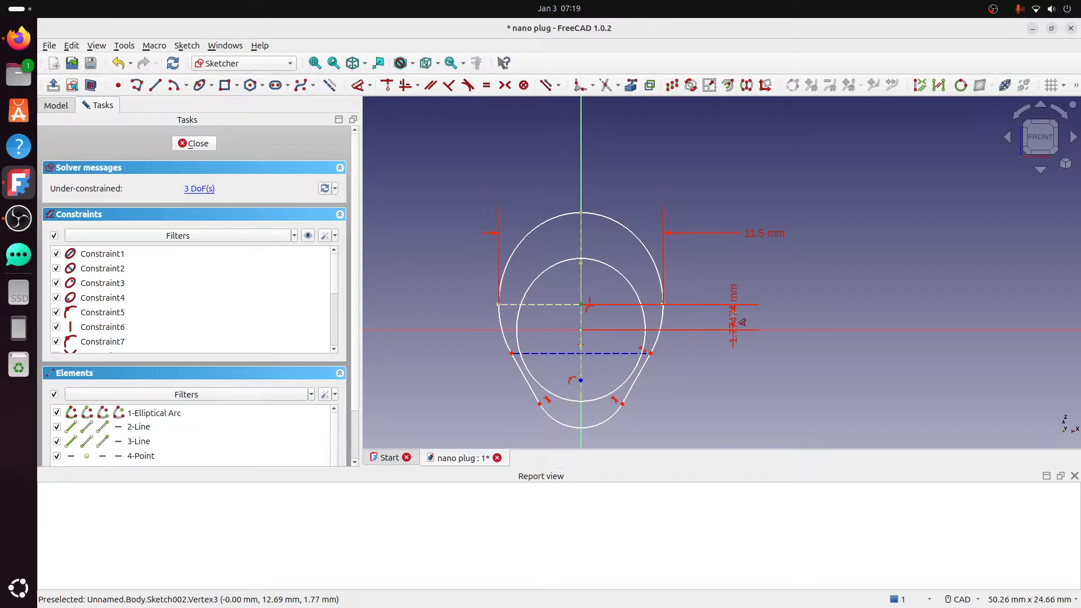
left_click(739, 321)
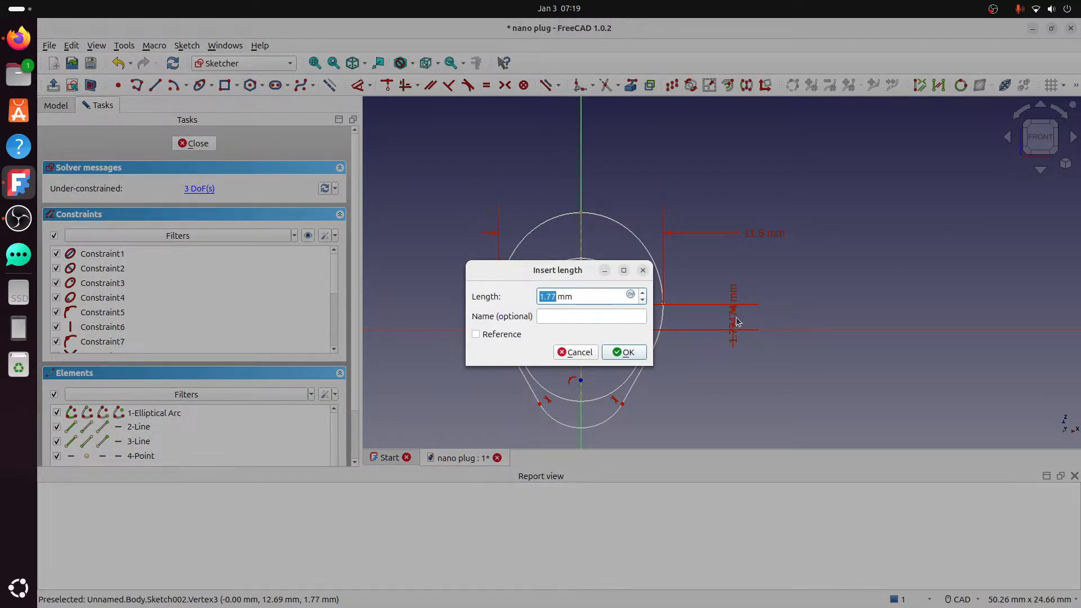
type("2")
left_click(624, 352)
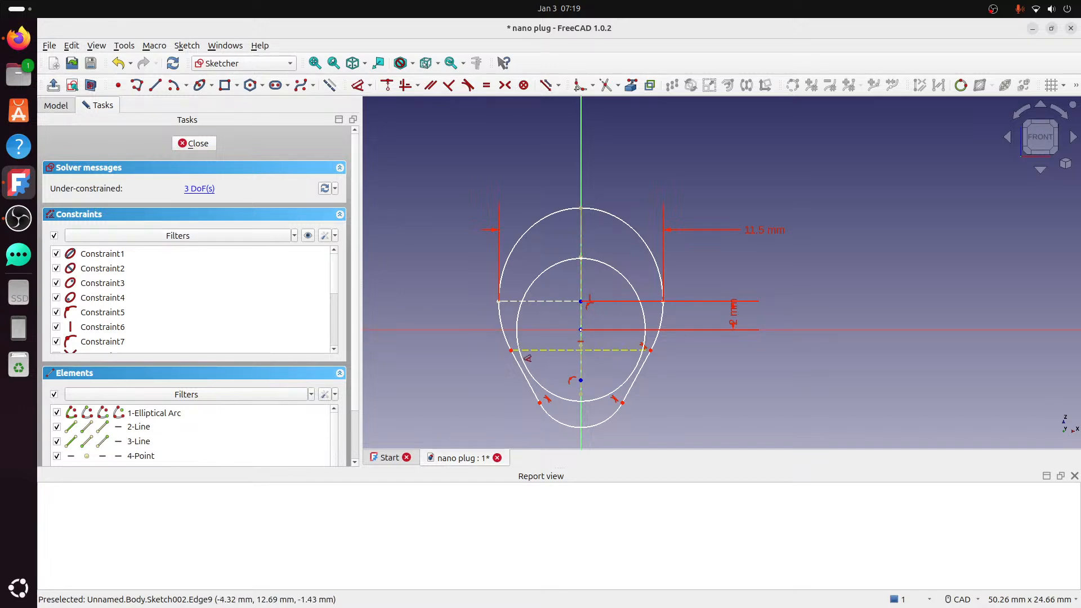
- Dimension the construction line between the elliptical arc's lower endpoints to a length of 10 mm
left_click(536, 350)
left_click(759, 384)
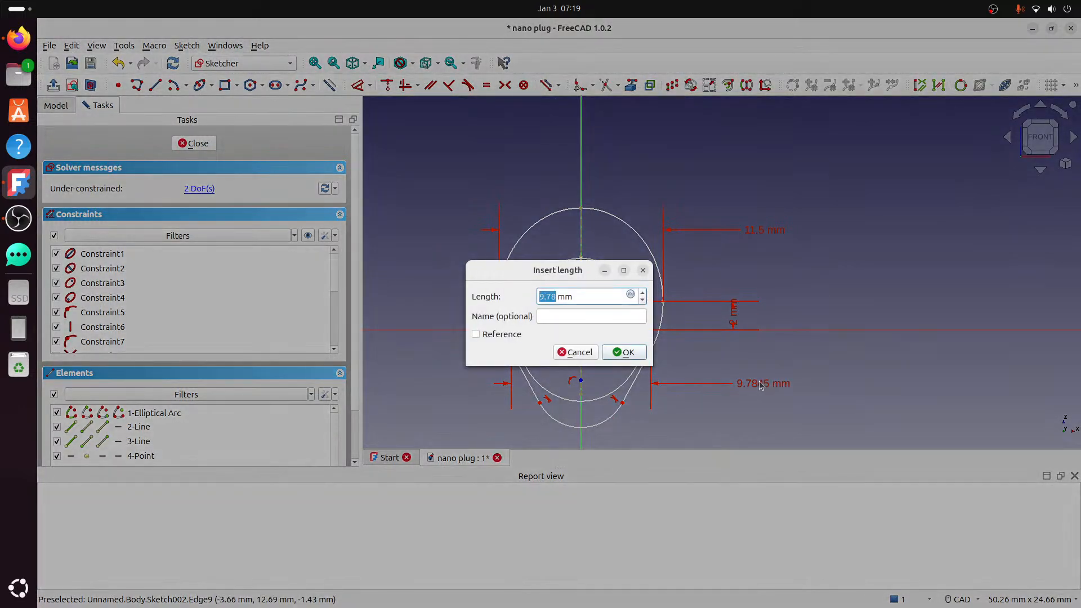
type("10")
key("Return")
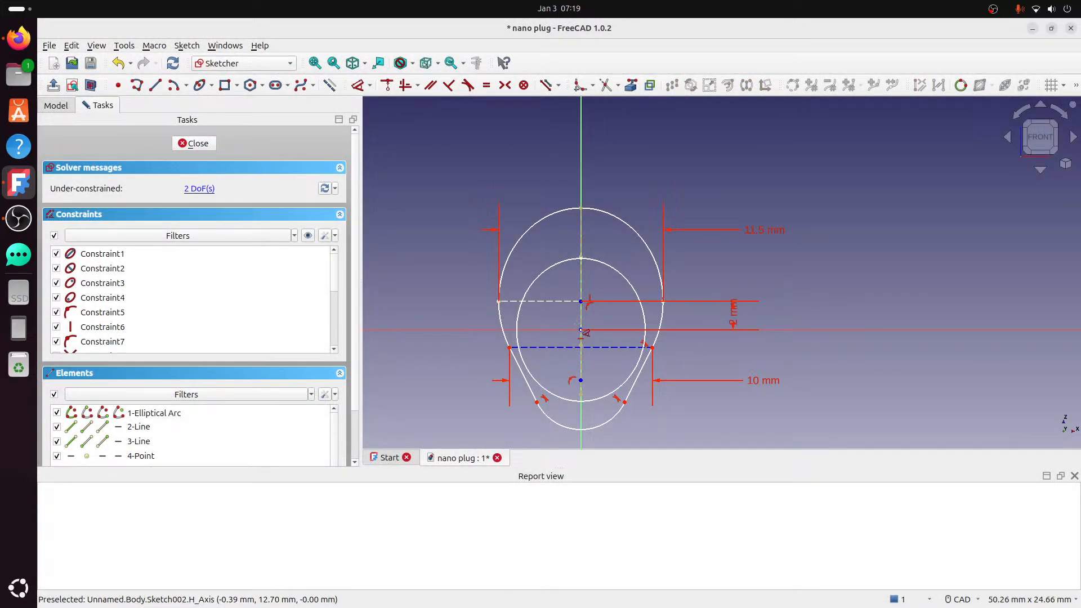
- Set the vertical distance between the origin and the lower arc's centre to 3.5 mm
left_click(581, 330)
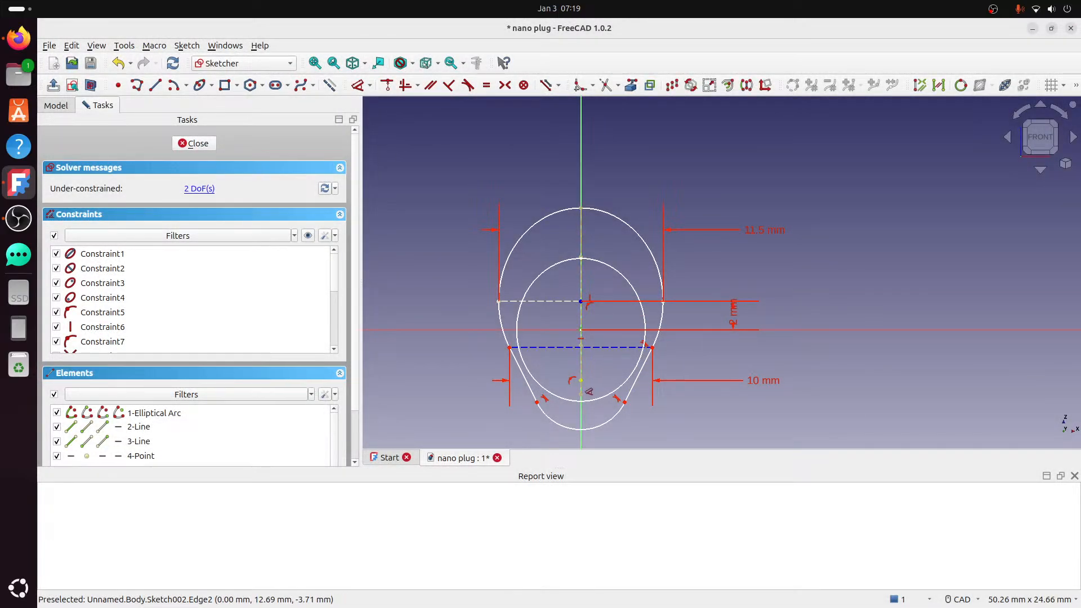
left_click(580, 380)
left_click(713, 352)
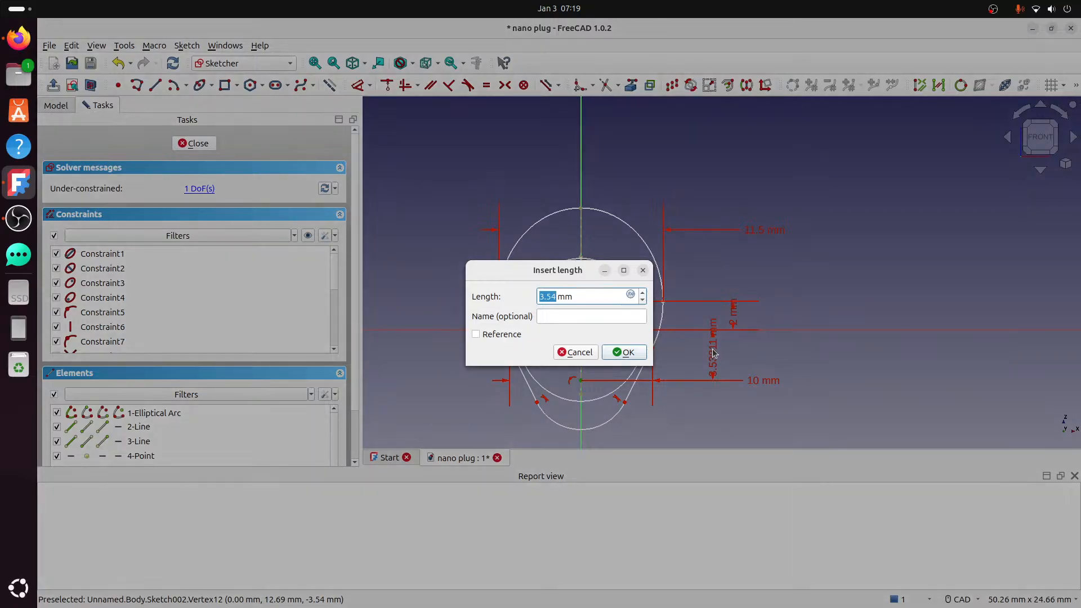
type("3")
key("Return")
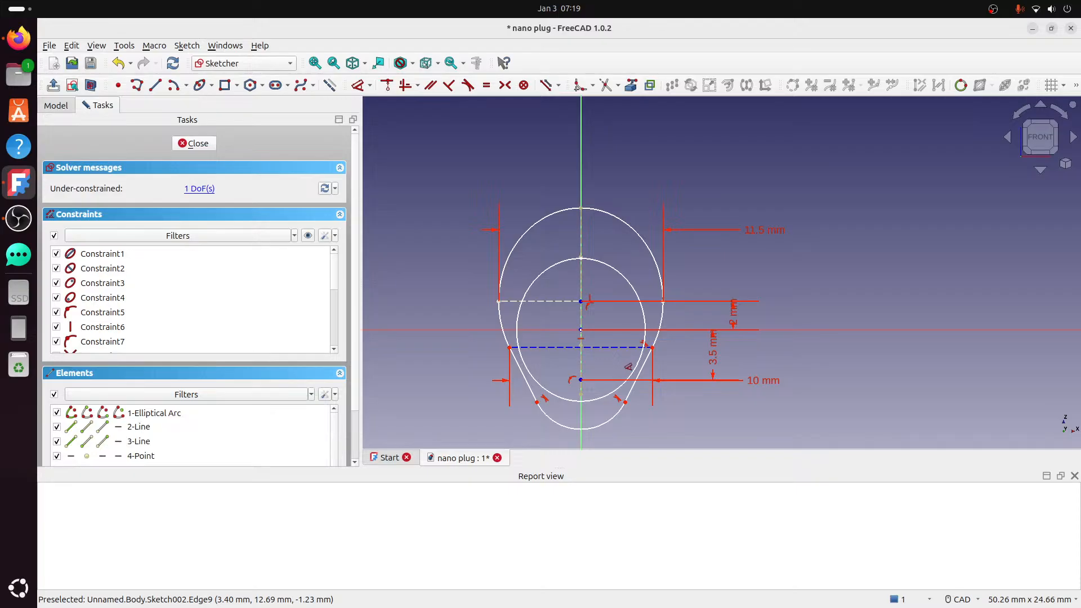
key("Escape")
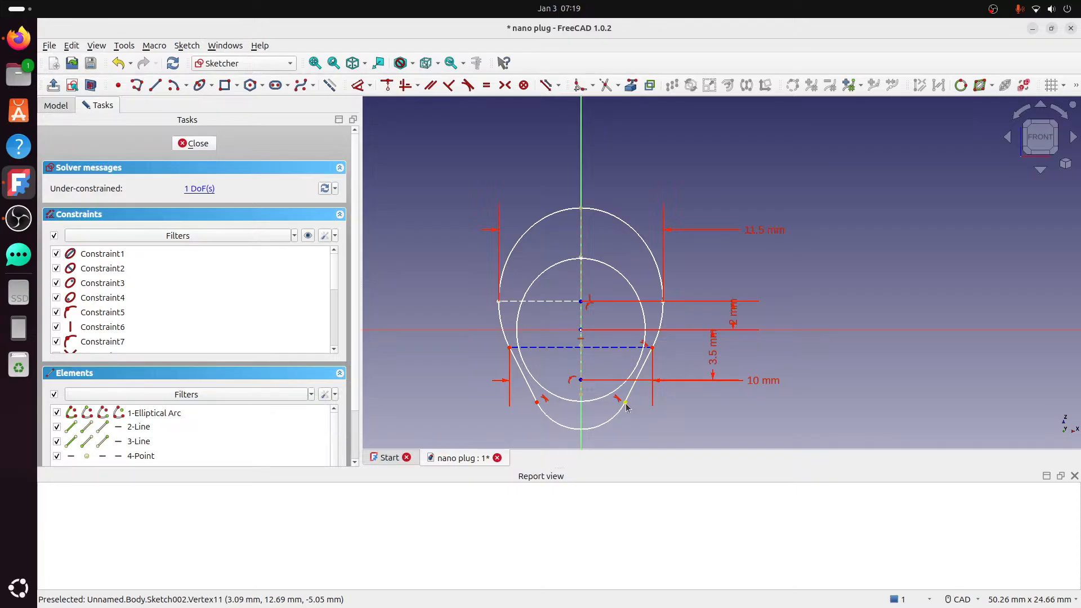
- Set the vertical distance between the origin and the top point of the elliptical arc to 9 mm
left_click_drag(626, 401, 627, 395)
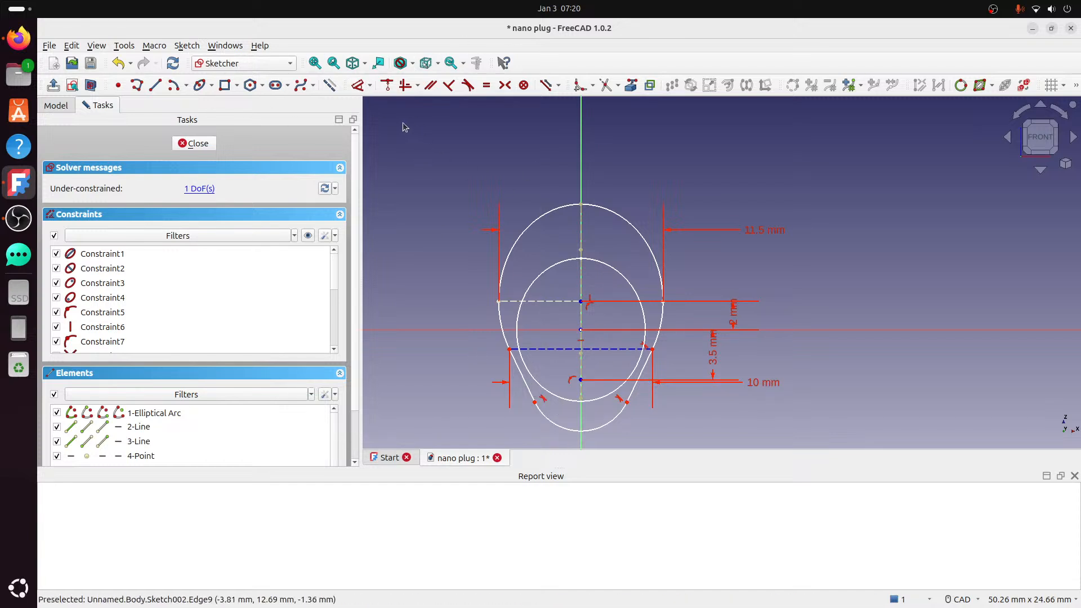
left_click(360, 87)
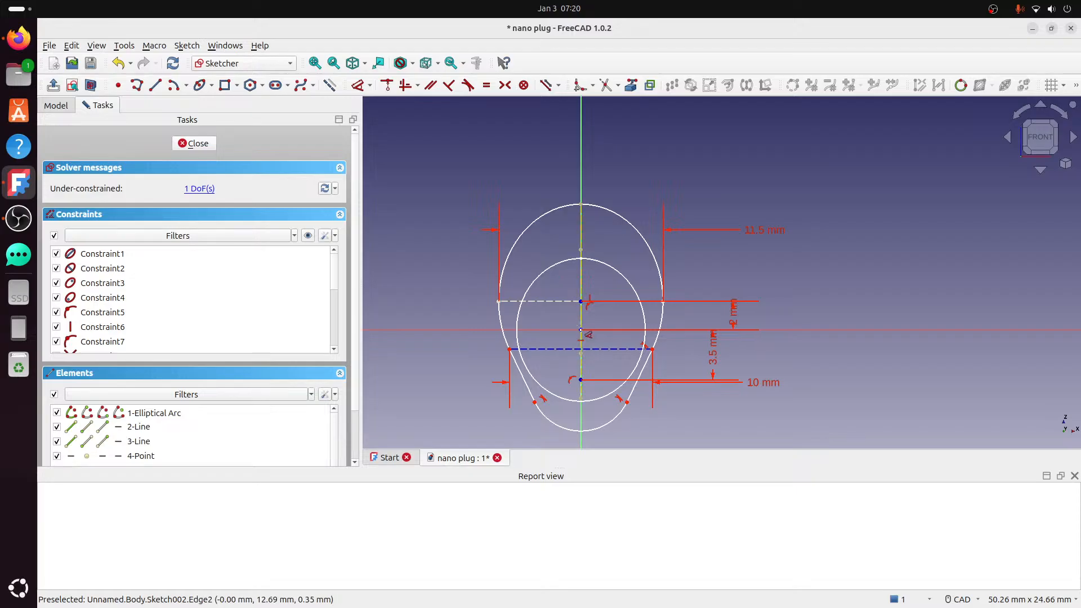
left_click(581, 205)
left_click(833, 254)
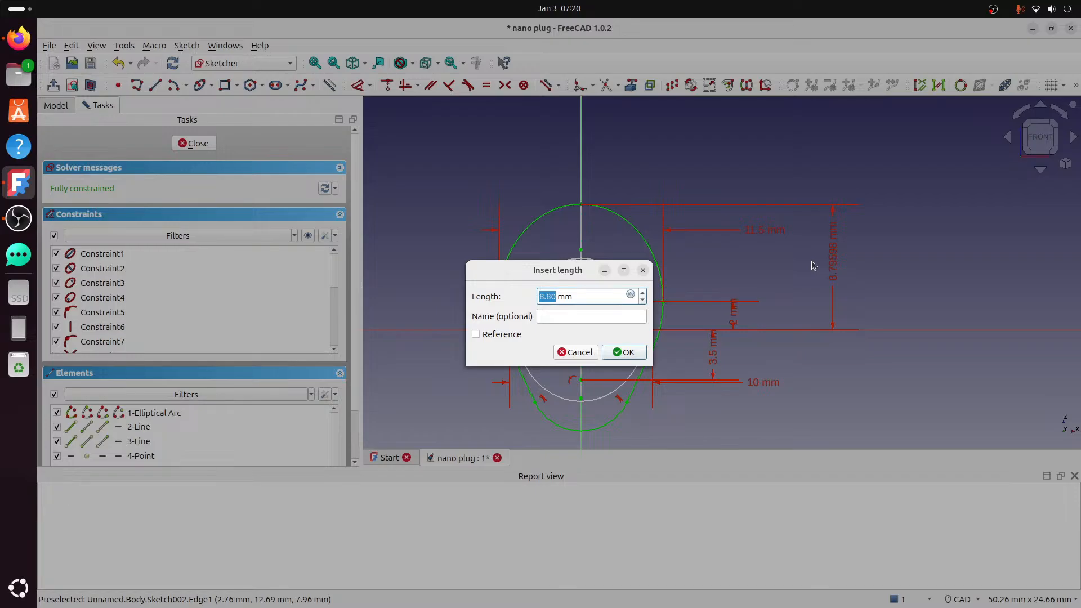
type("9")
left_click(637, 354)
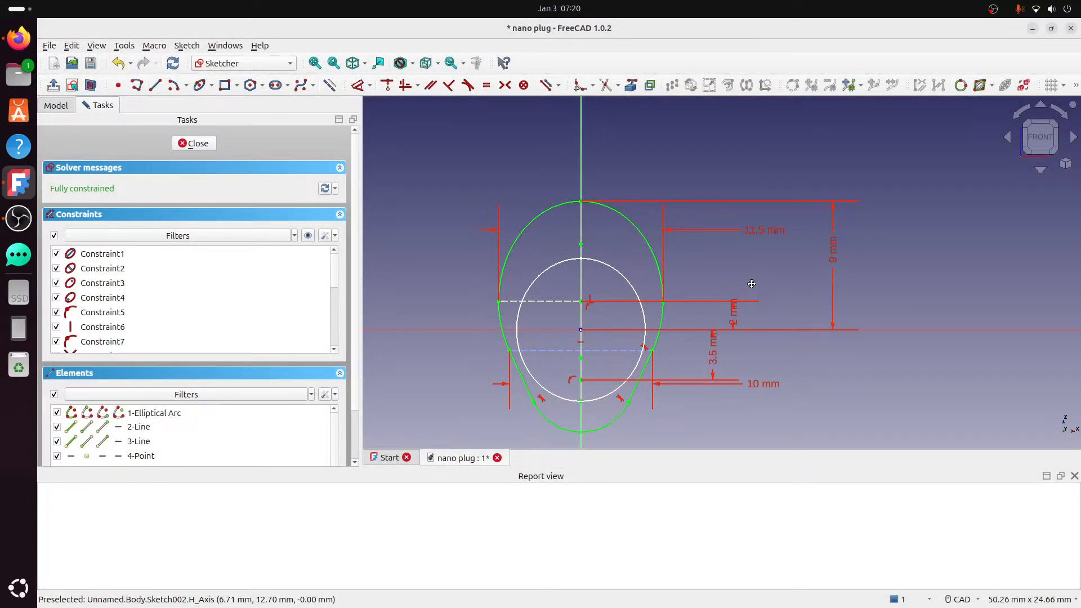
- Inspect the egg profile against the elliptical sketch at an angle and close the egg-profile sketch
mouse_move(747, 288)
middle_mouse_down()
mouse_move(651, 273)
mouse_move(715, 280)
mouse_move(734, 295)
middle_mouse_up()
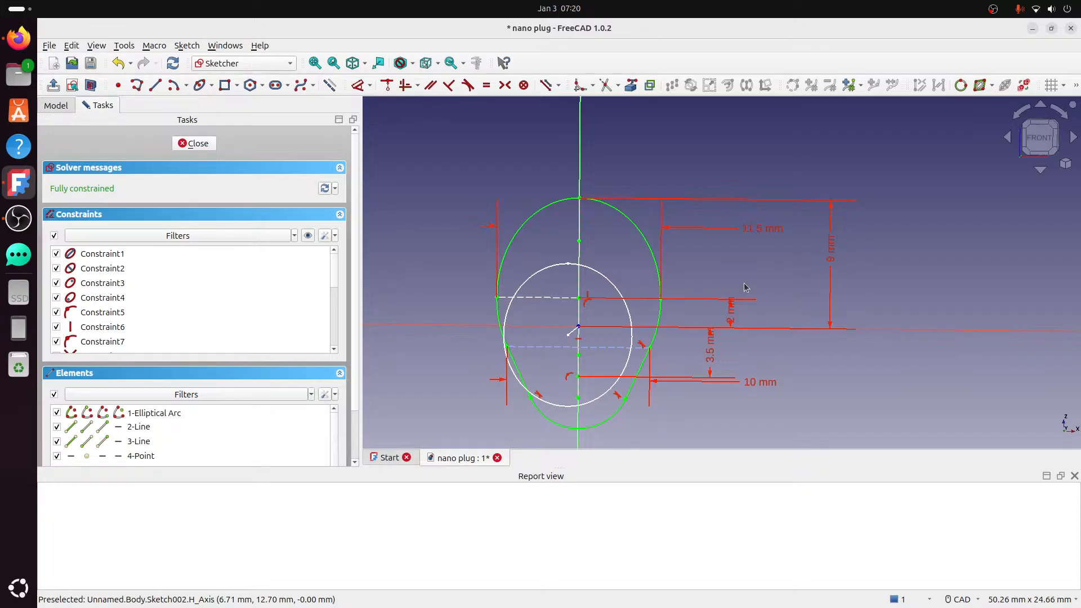
mouse_move(693, 267)
middle_mouse_down()
mouse_move(569, 268)
mouse_move(598, 254)
mouse_move(622, 273)
mouse_move(681, 264)
mouse_move(614, 259)
mouse_move(625, 294)
mouse_move(671, 225)
middle_mouse_up()
scroll(673, 225, "down", 3)
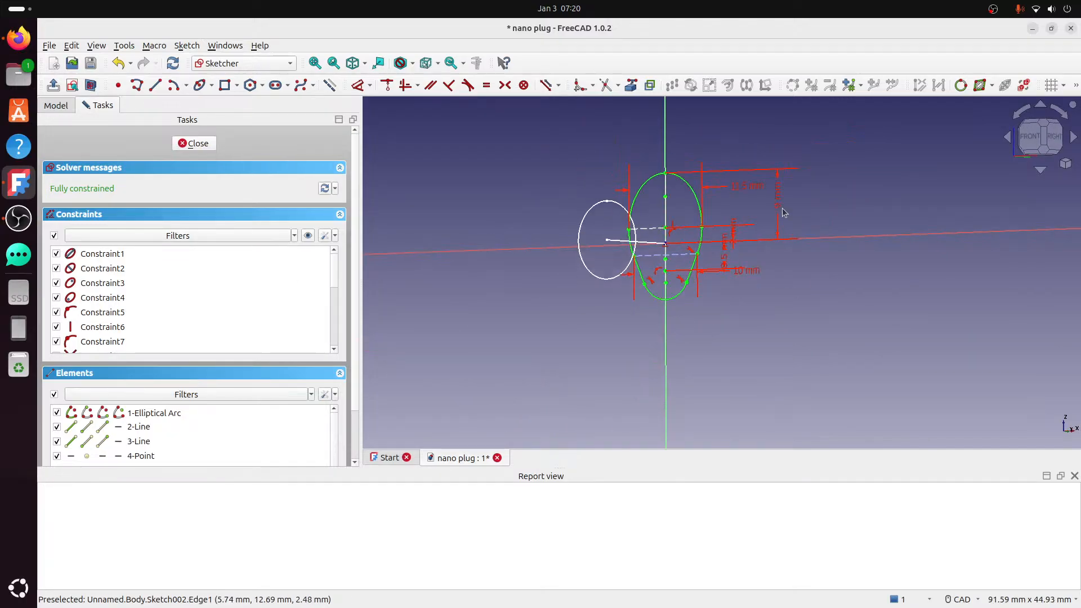
left_click(197, 143)
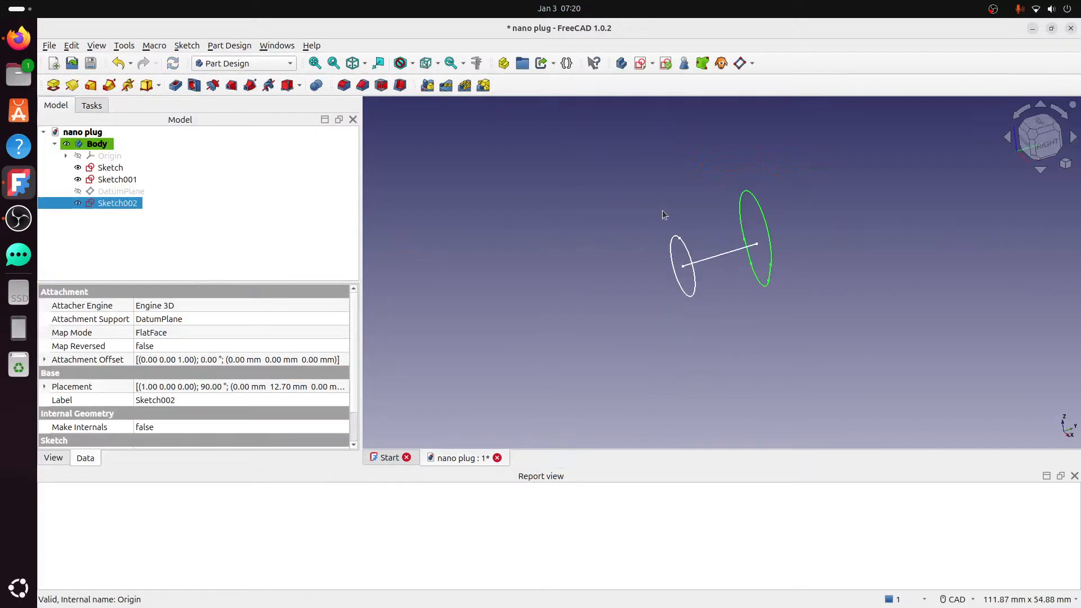
- Show the body's origin planes and create a new sketch on the YZ plane
left_click(1048, 142)
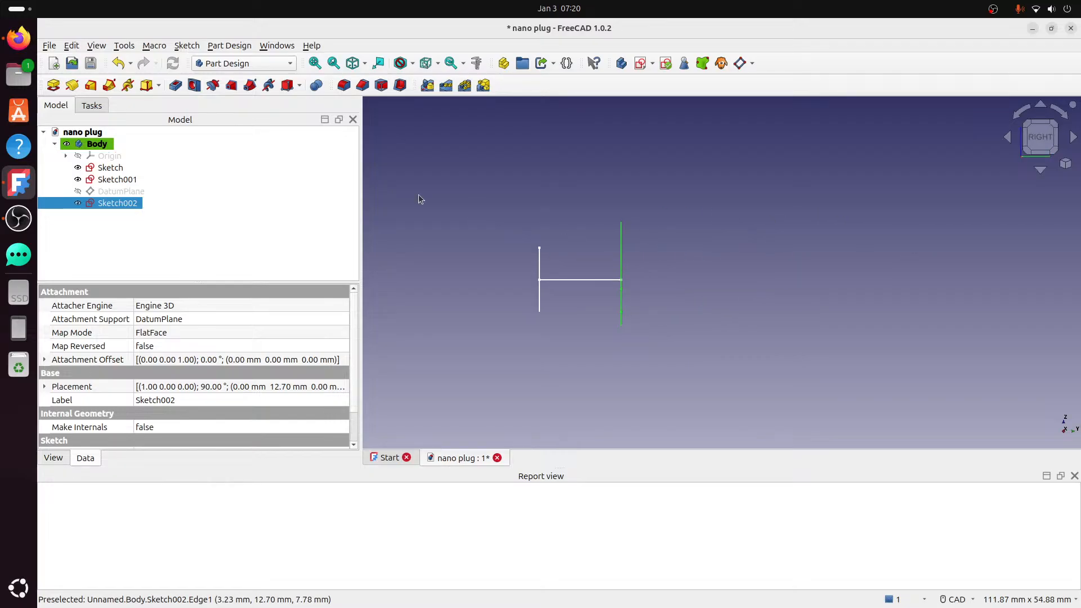
left_click(102, 156)
key("space")
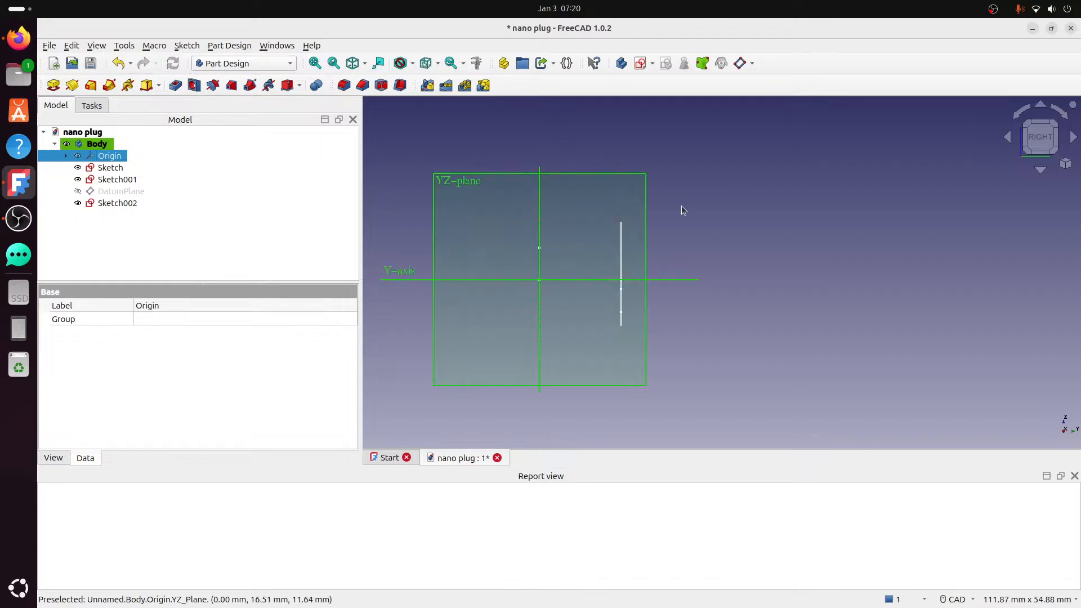
left_click(744, 202)
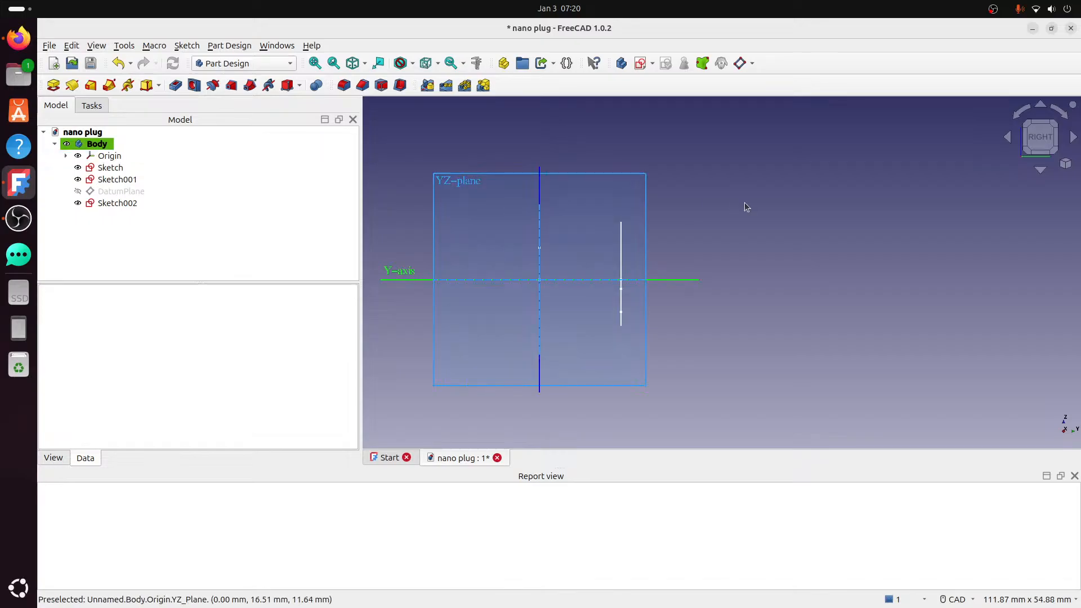
left_click(643, 177)
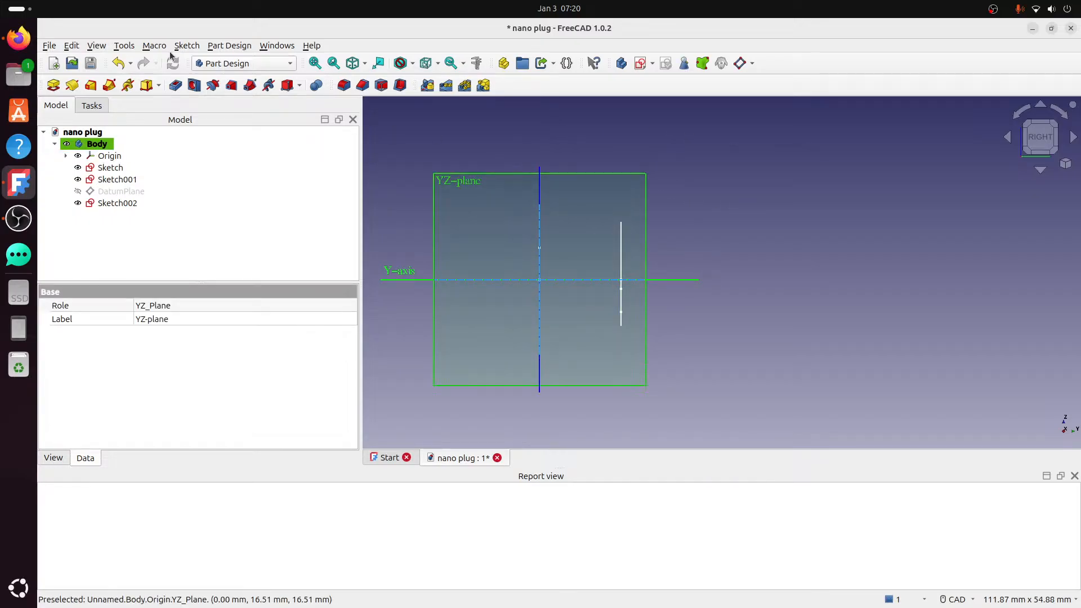
left_click(643, 64)
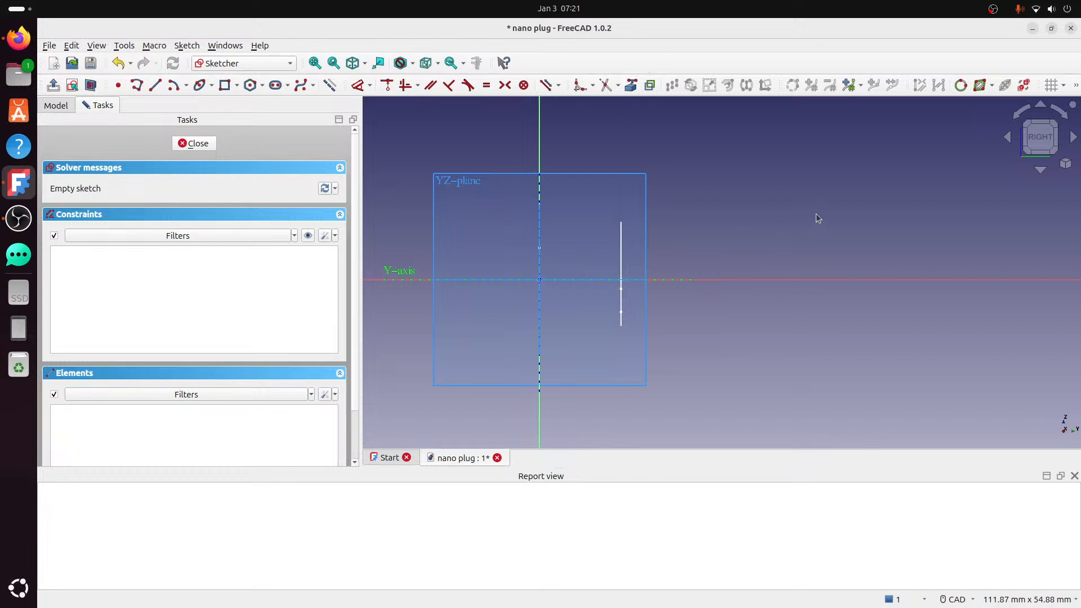
middle_click_drag(817, 220, 756, 212)
- Hide the origin planes and link the egg profile's edge into the new sketch as external geometry
left_click(62, 105)
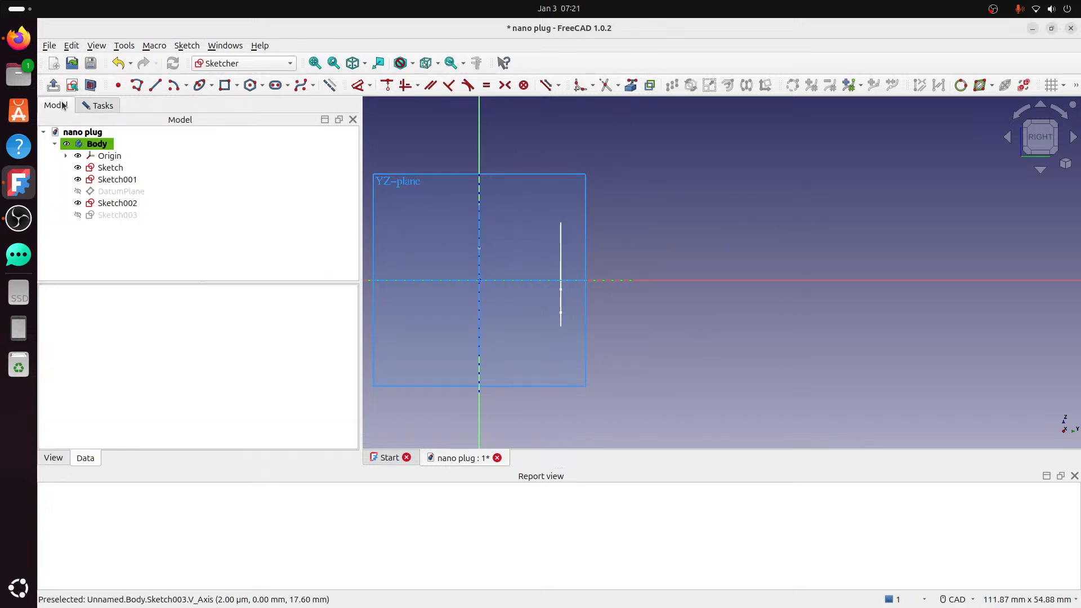
left_click(110, 156)
key("space")
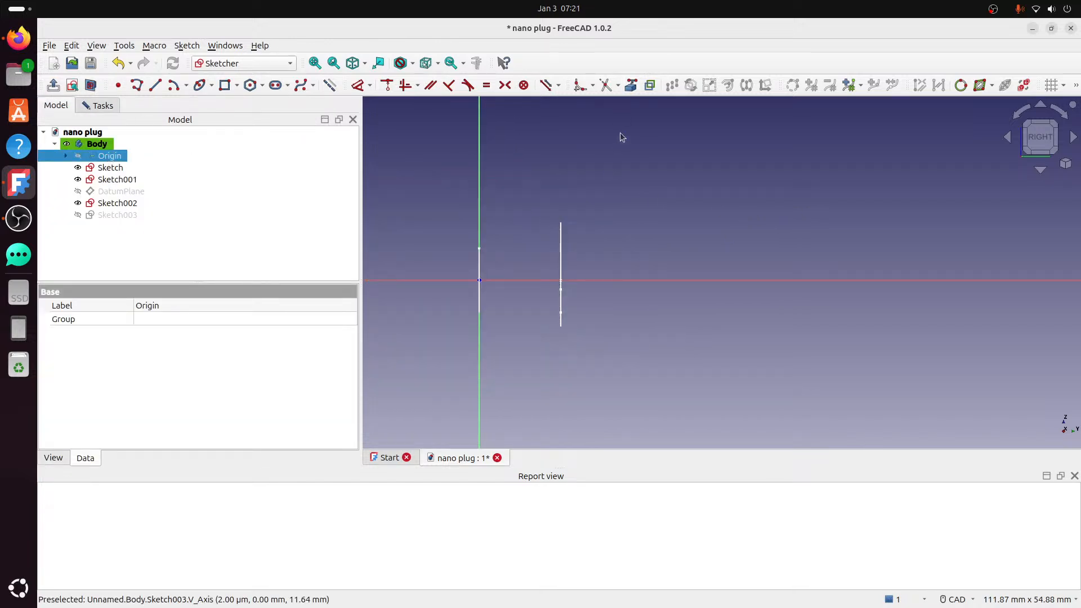
left_click(631, 85)
left_click(563, 232)
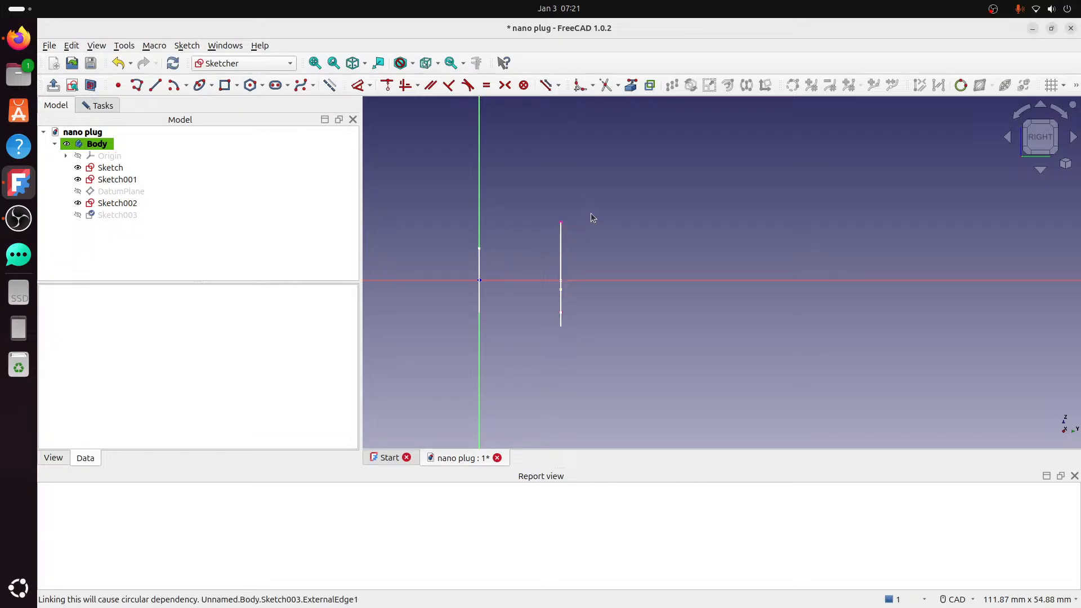
mouse_move(577, 219)
middle_mouse_down()
mouse_move(610, 222)
mouse_move(600, 232)
middle_mouse_up()
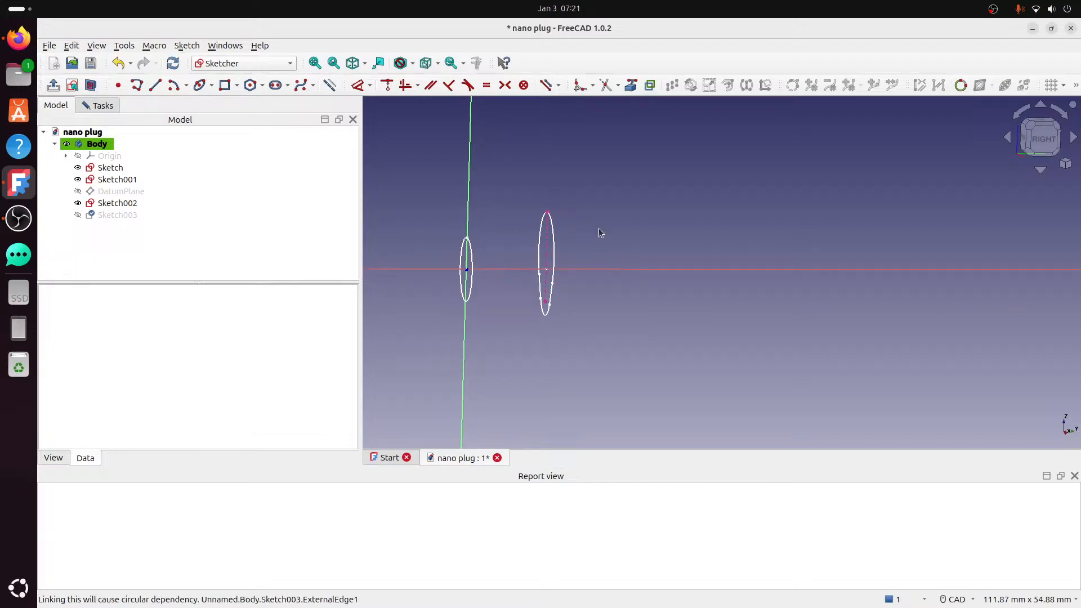
- Draw a line from the middle of the egg profile's external line to a point on the horizontal axis beyond the profile
left_click(155, 85)
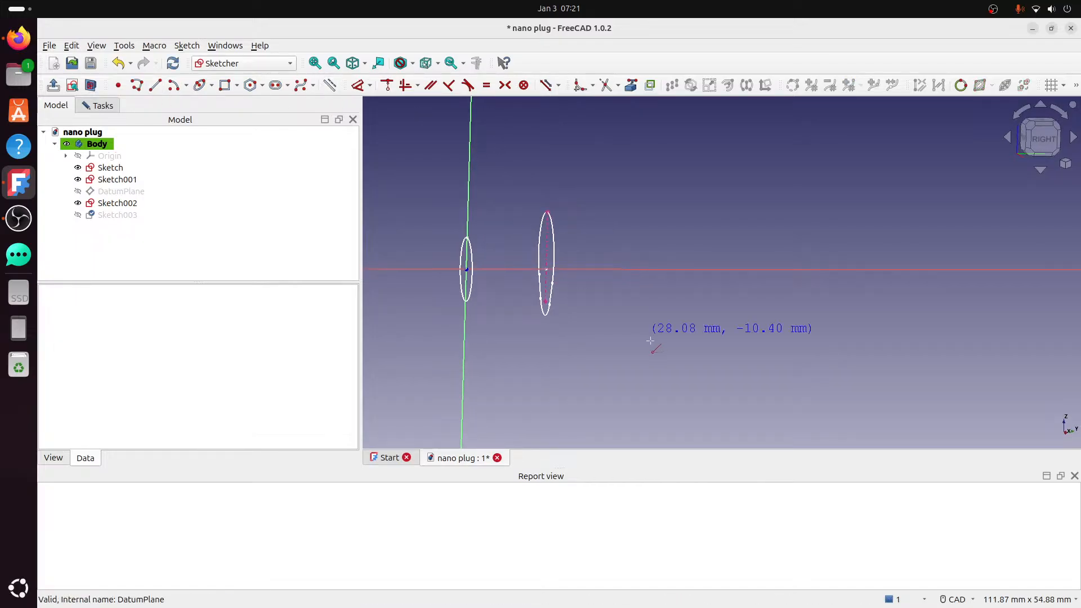
left_click(546, 258)
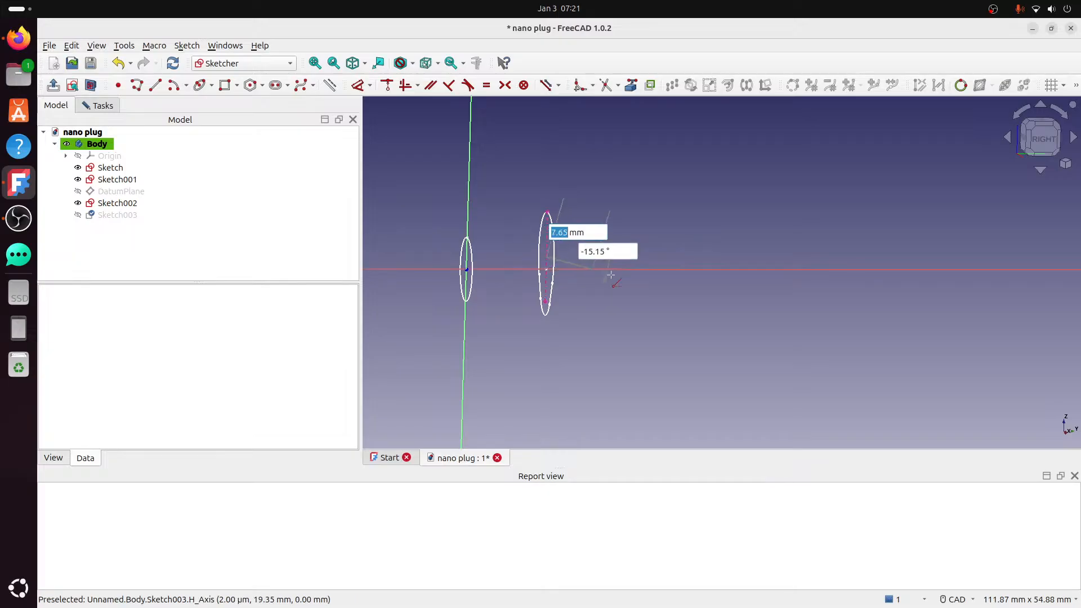
left_click(709, 269)
scroll(539, 220, "up", 3)
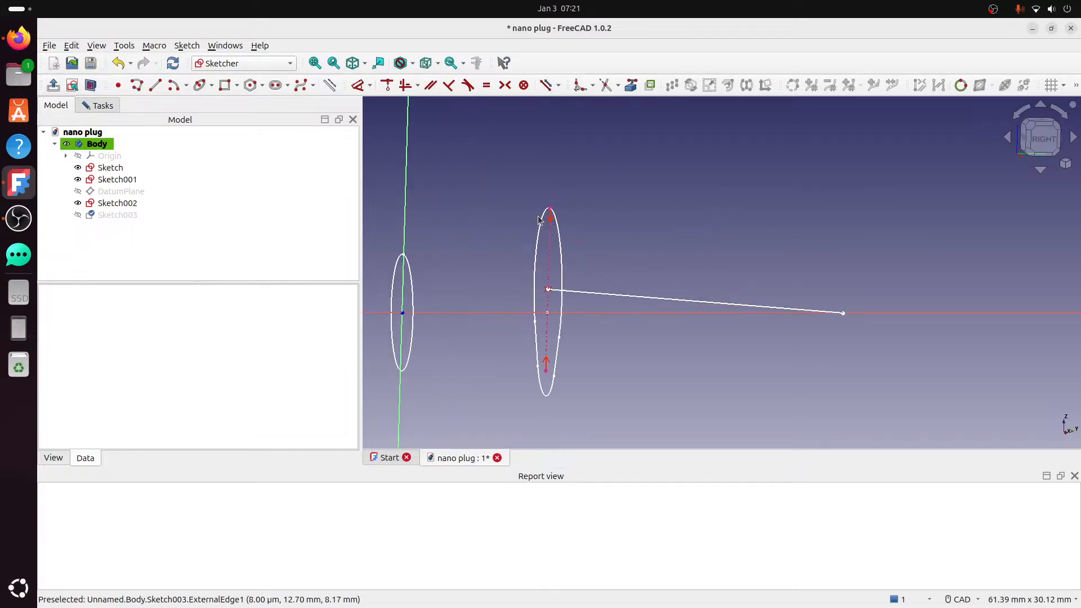
- Try to constrain the line's start point onto the horizontal axis with a coincident constraint
left_click(358, 87)
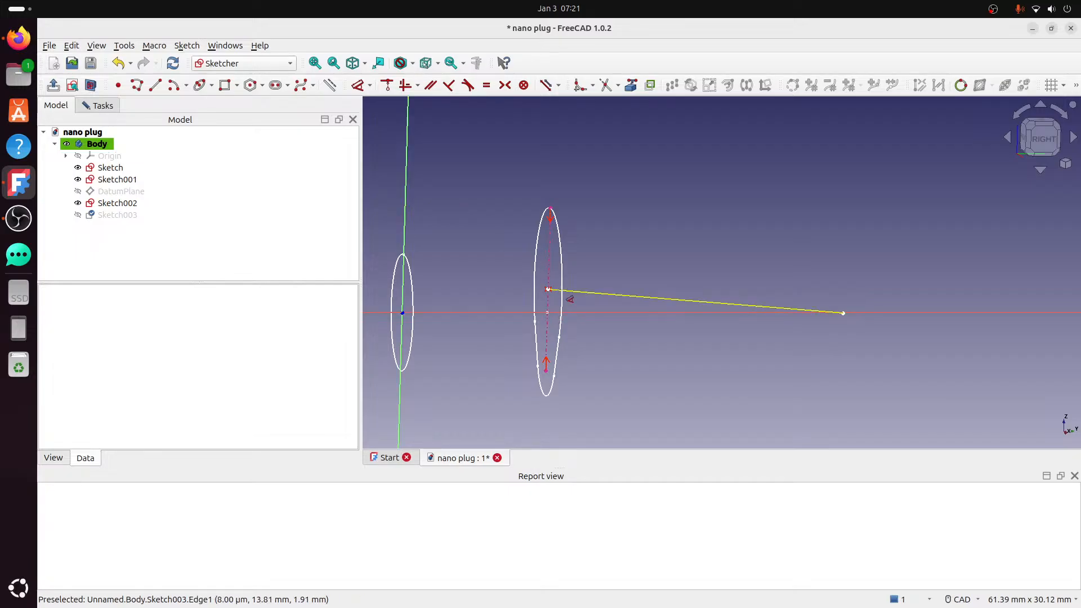
right_click(592, 250)
left_click(548, 290)
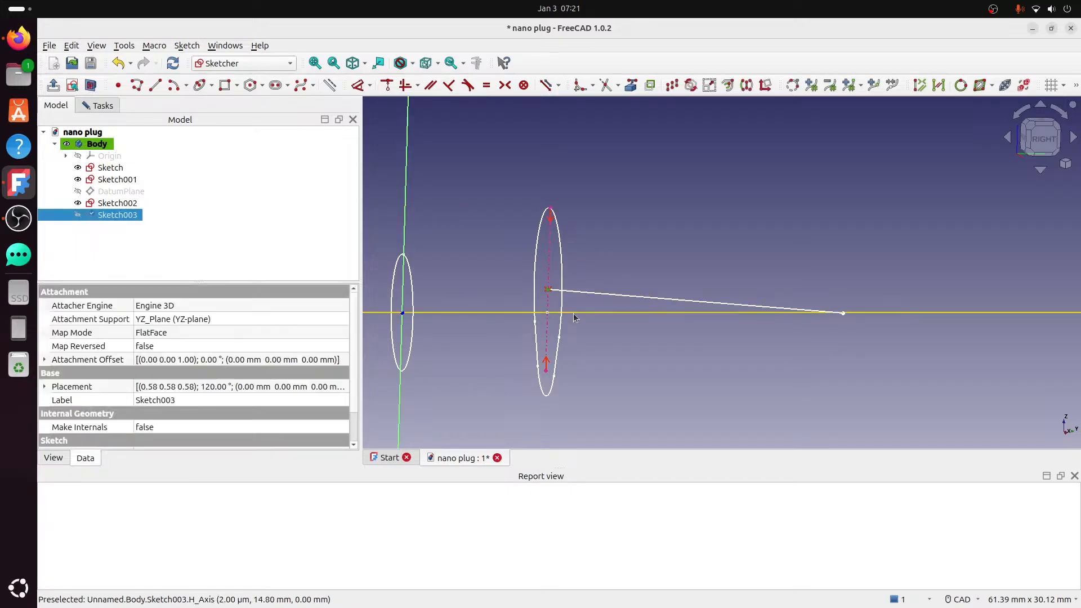
left_click(579, 317)
left_click(548, 291)
left_click(385, 91)
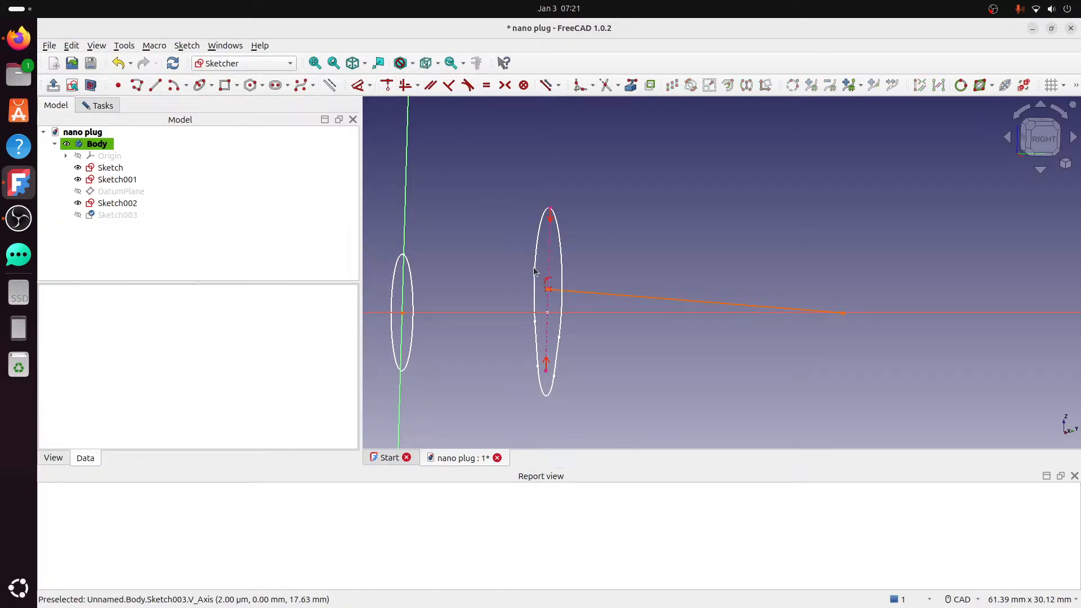
- Delete the two conflicting constraints, Constraint1 and Constraint2, from the over-constrained sketch
left_click(99, 106)
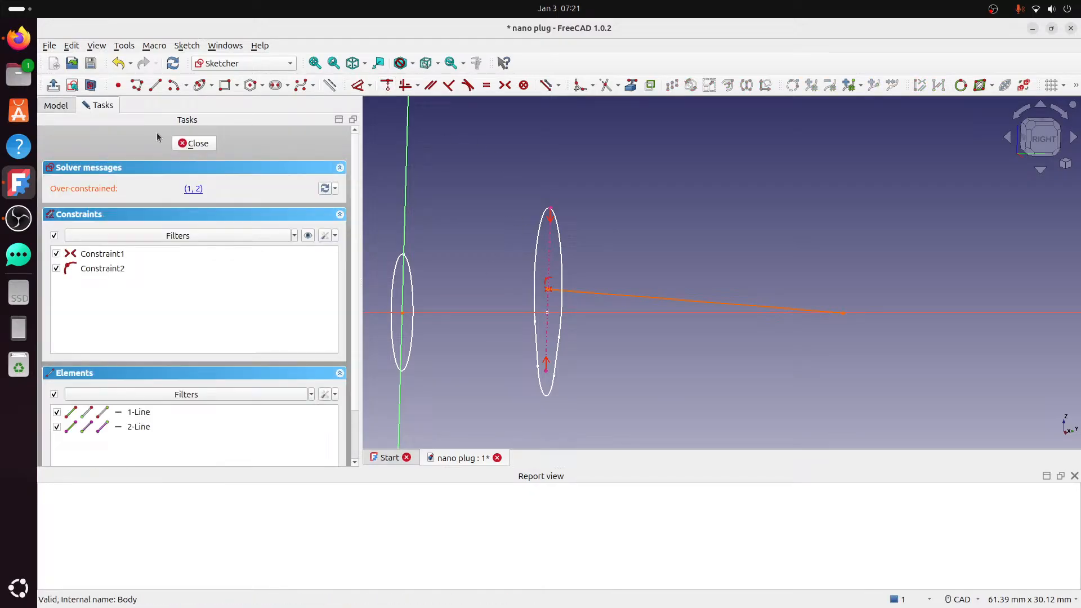
left_click(197, 190)
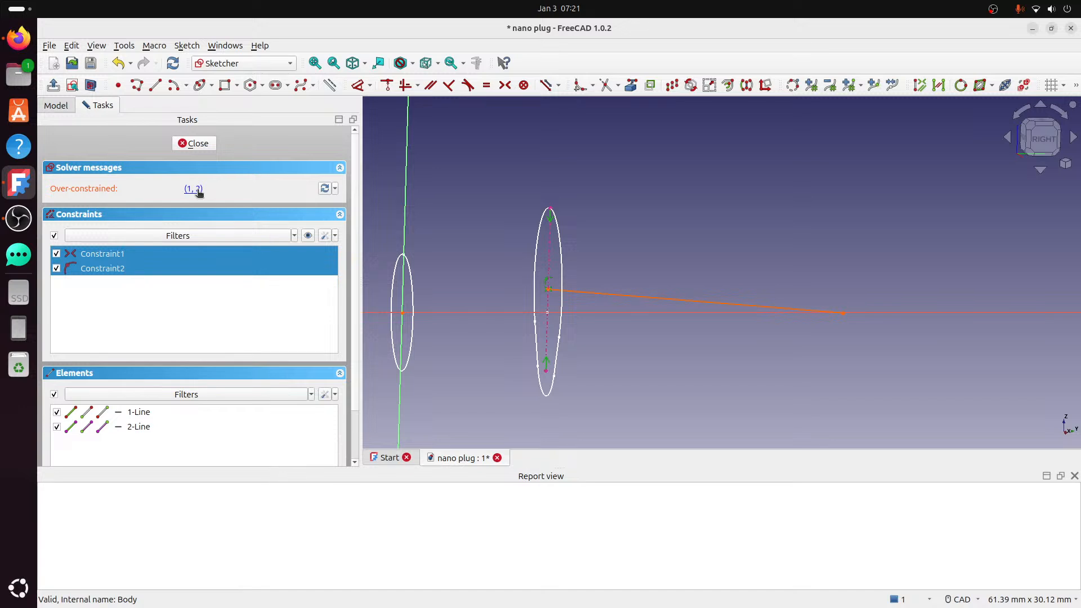
key("Delete")
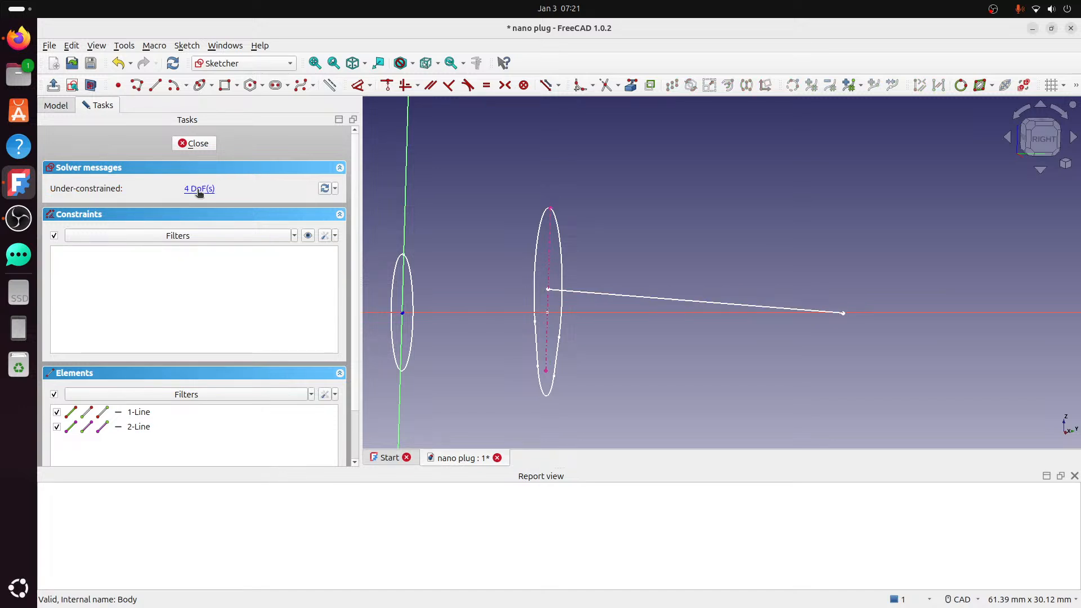
- Move the line off the egg profile's external line and constrain it horizontally
left_click_drag(630, 297, 647, 295)
left_click(586, 288)
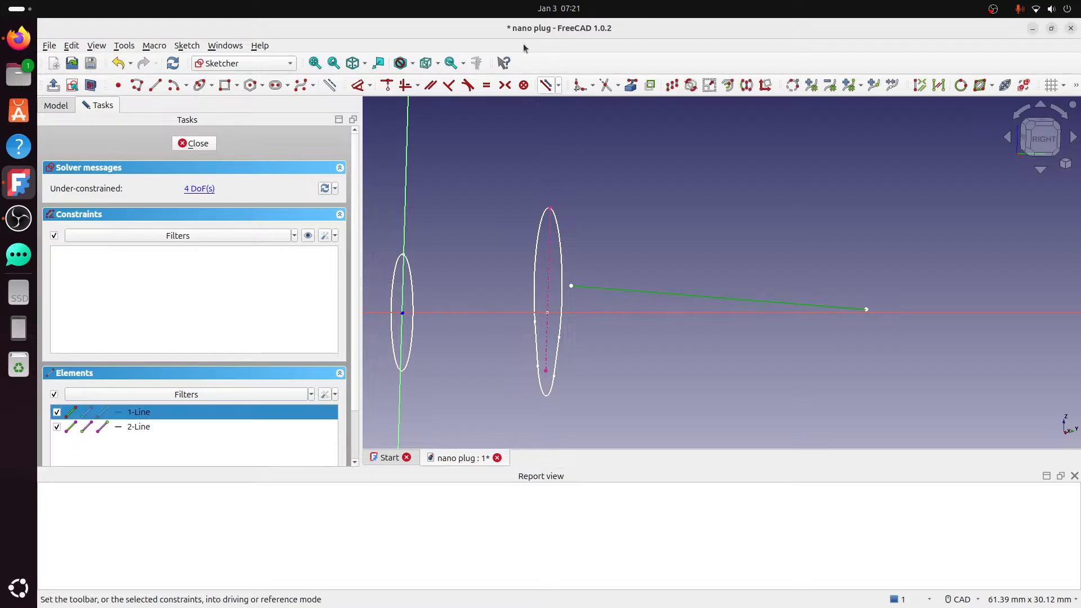
left_click(405, 85)
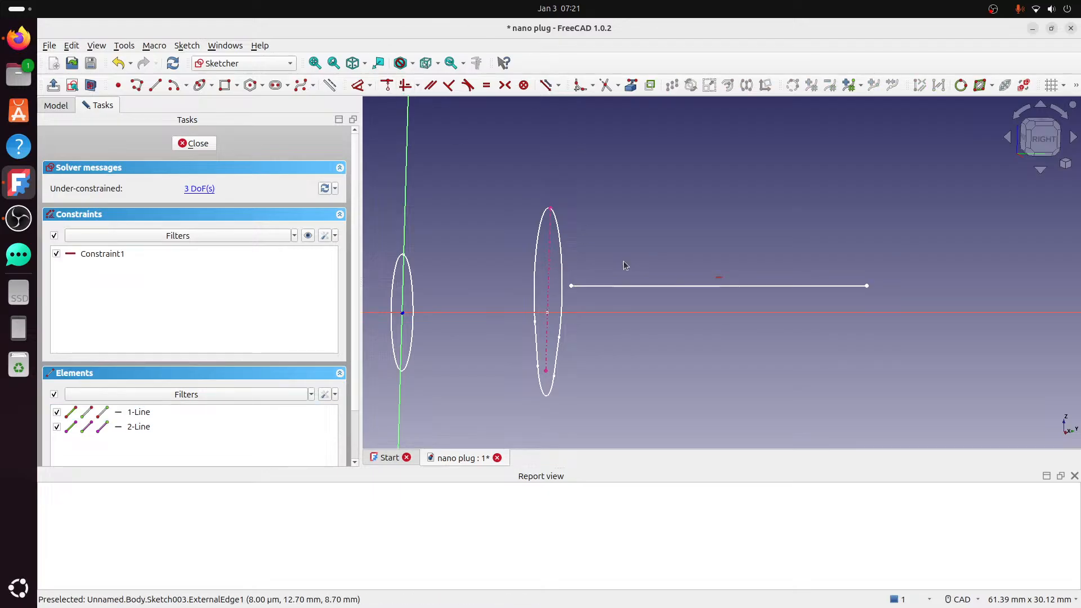
- Constrain the line's start point to both the horizontal axis and the egg profile's external line
left_click(571, 286)
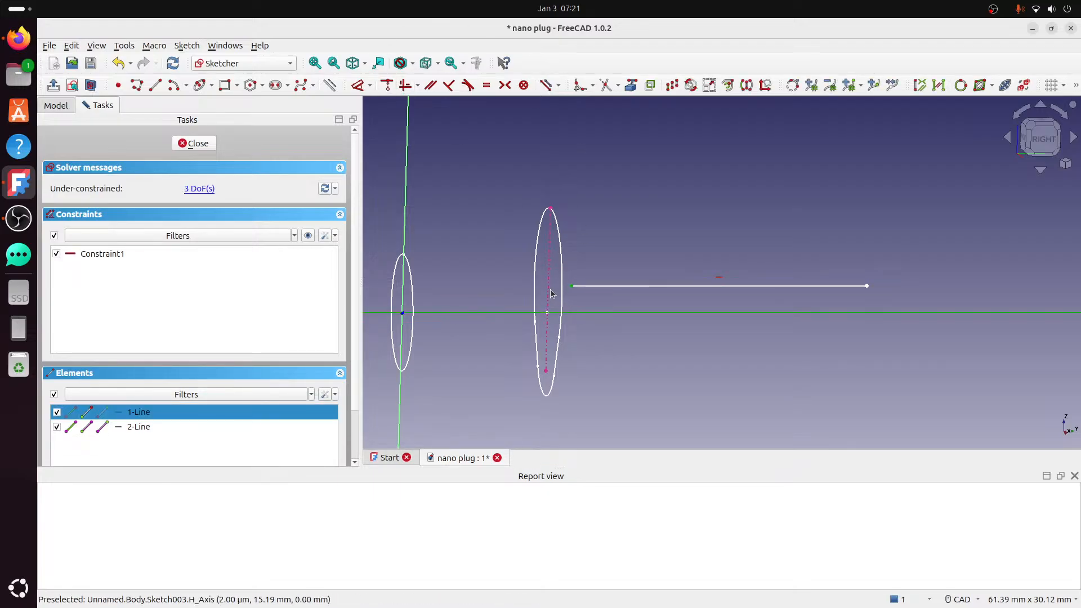
left_click(550, 293)
left_click(387, 85)
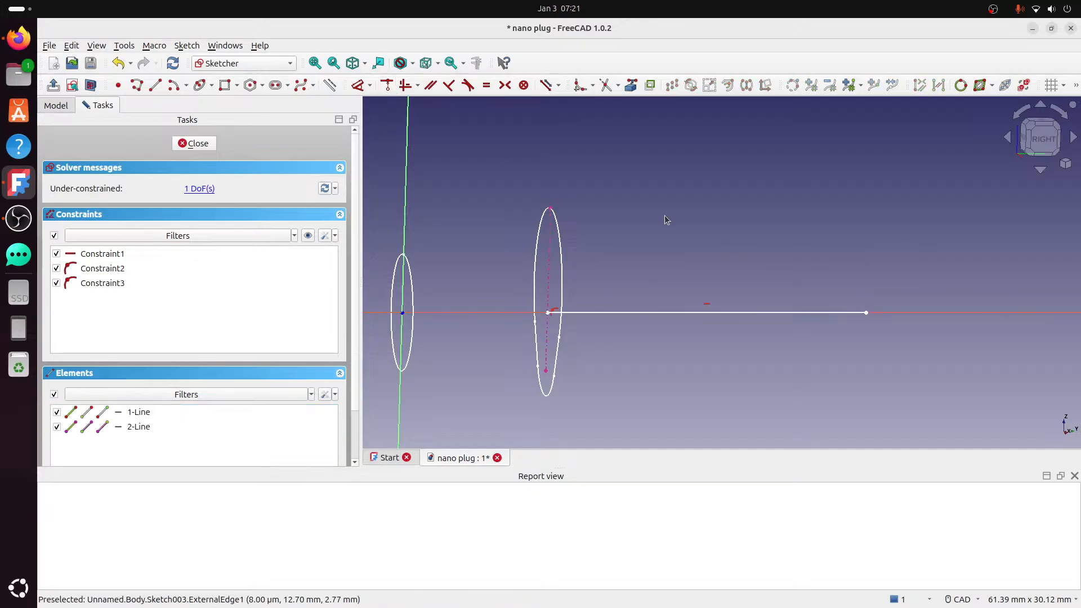
- Shorten the horizontal line by moving its free end to about 30 mm from the origin
left_click(1036, 150)
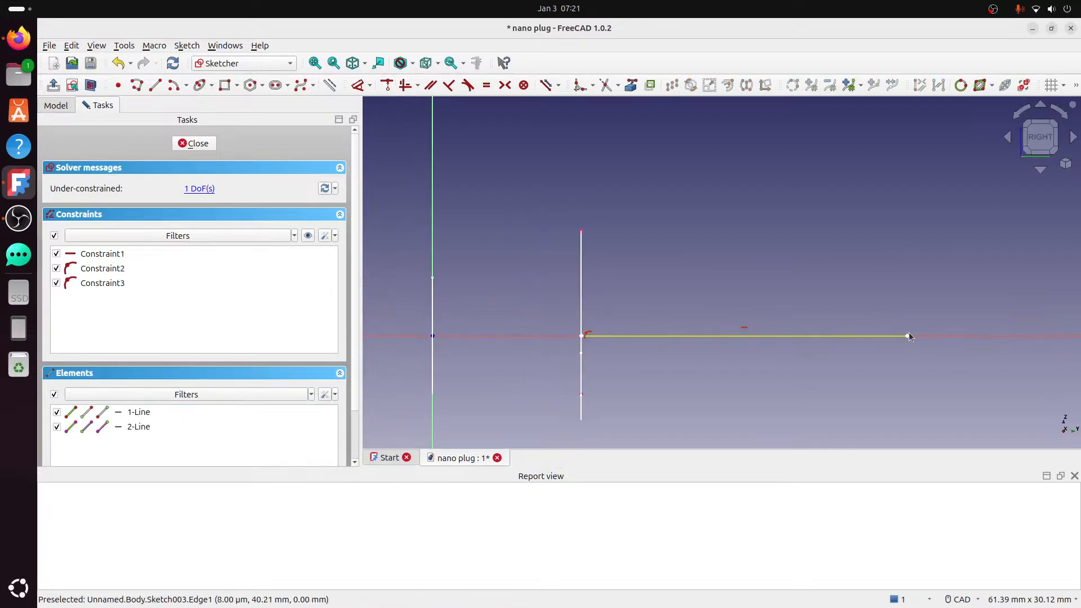
left_click_drag(852, 336, 794, 343)
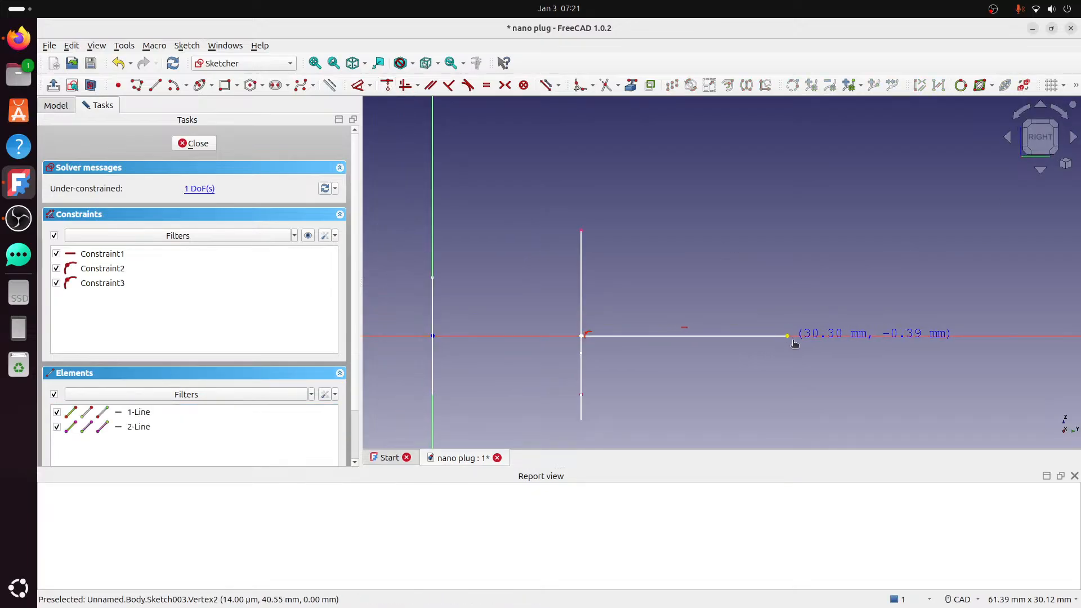
- Dimension the horizontal line's length as 6.35 mm and close the side-view sketch
scroll(788, 344, "down", 2)
middle_click_drag(774, 353, 676, 322)
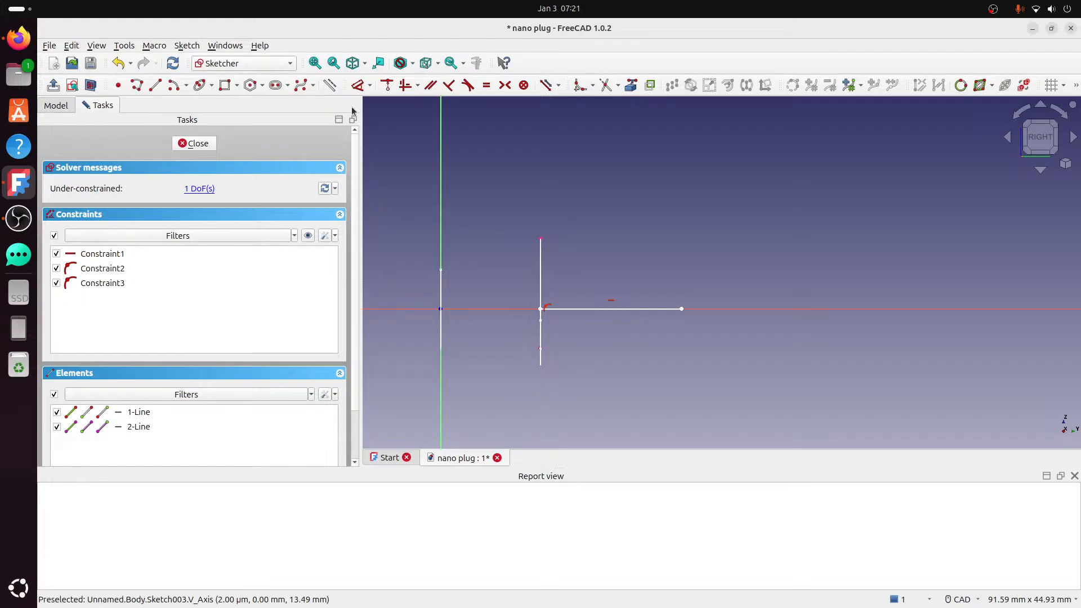
left_click(631, 309)
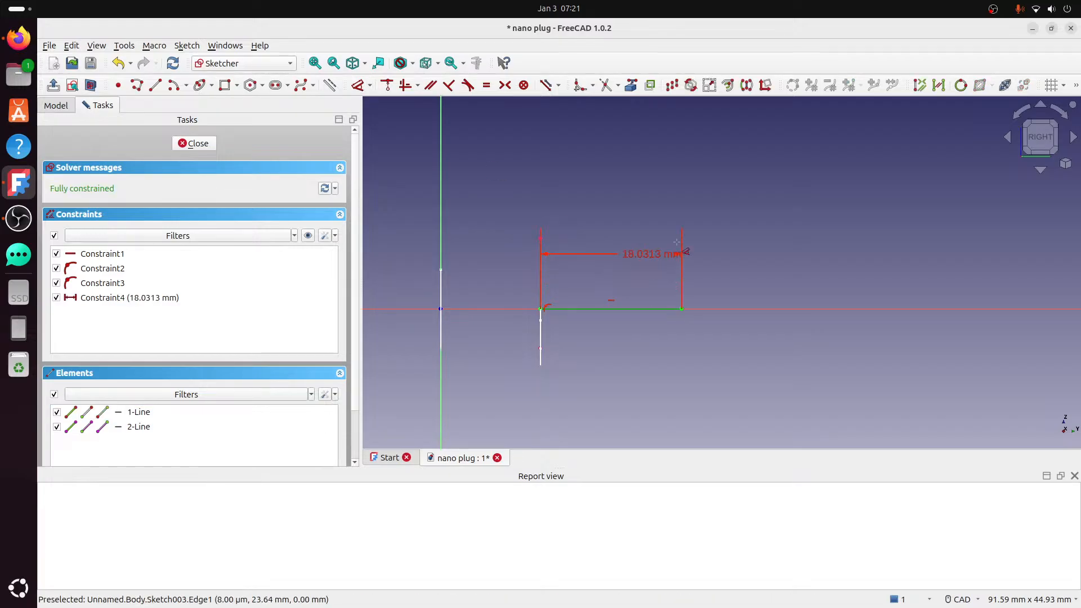
left_click(700, 262)
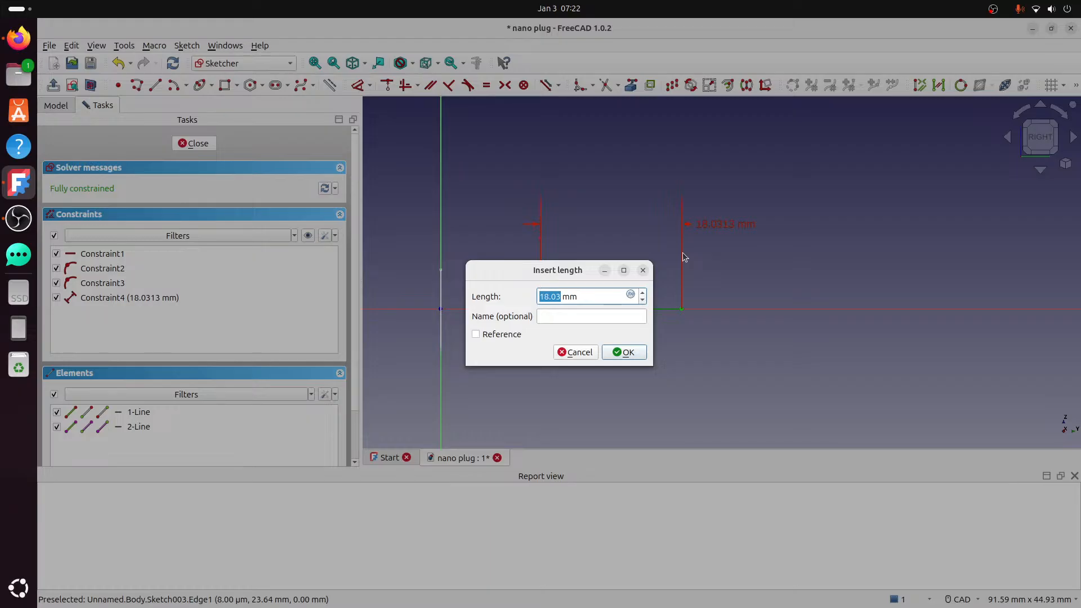
type("6.35")
key("Return")
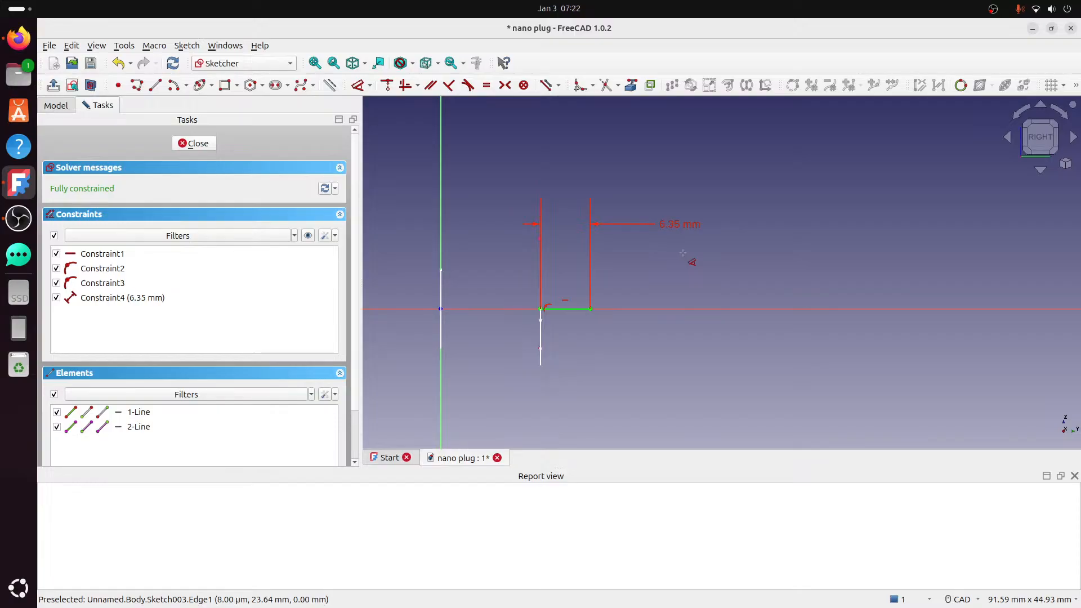
left_click(197, 144)
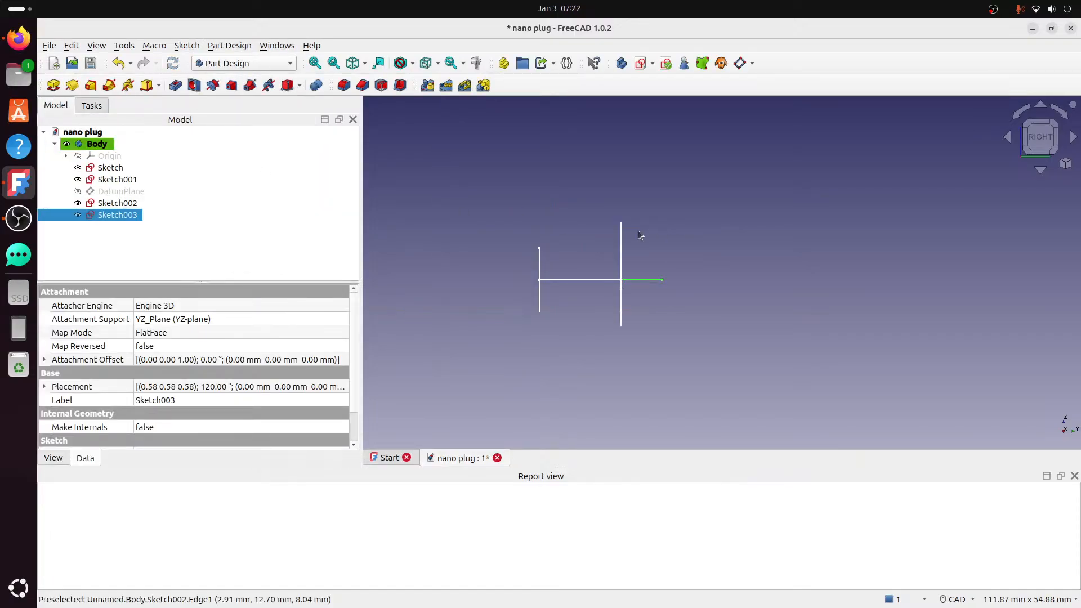
- Switch to an isometric view and show the body's origin planes and axes
left_click(666, 226)
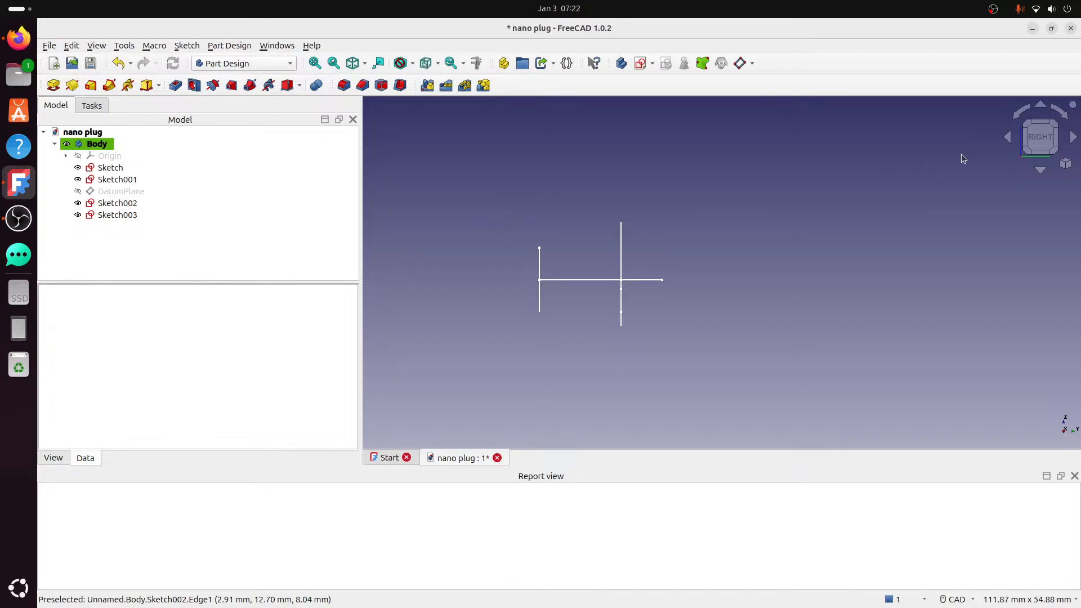
left_click(1027, 127)
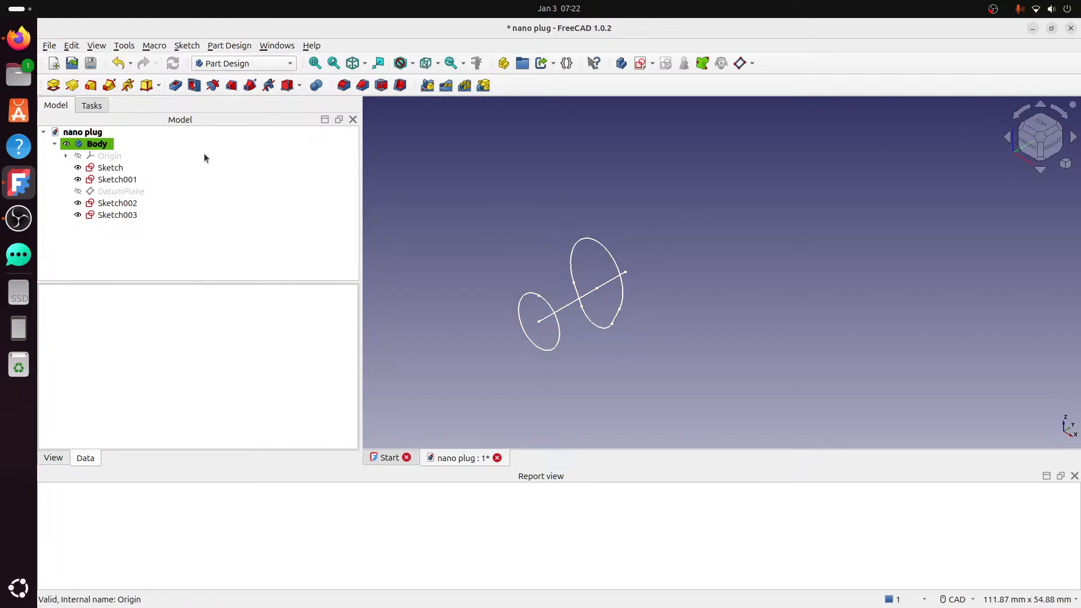
left_click(103, 159)
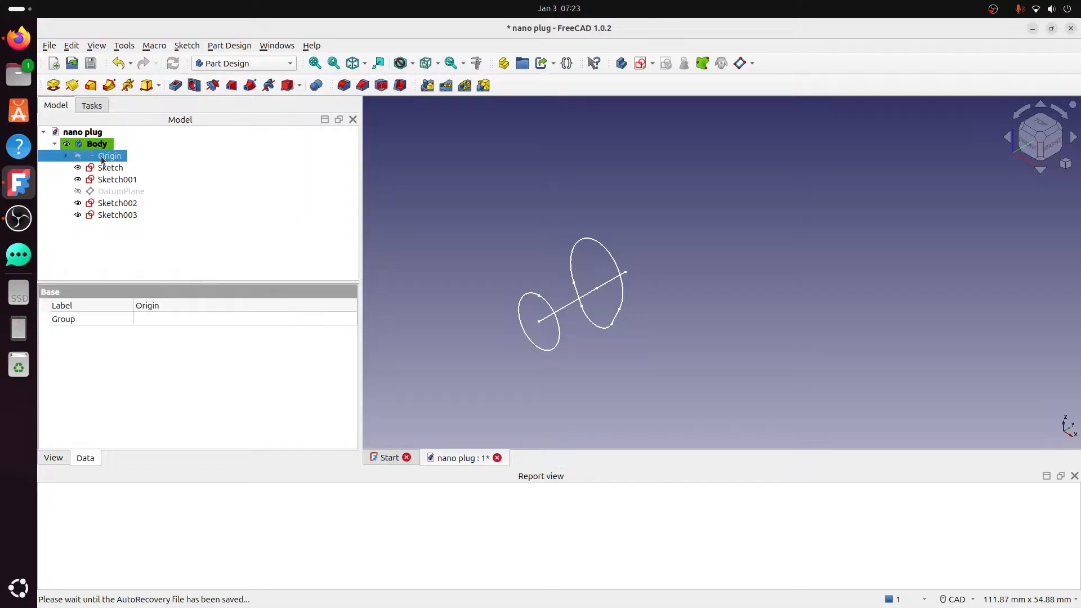
key("space")
left_click(718, 205)
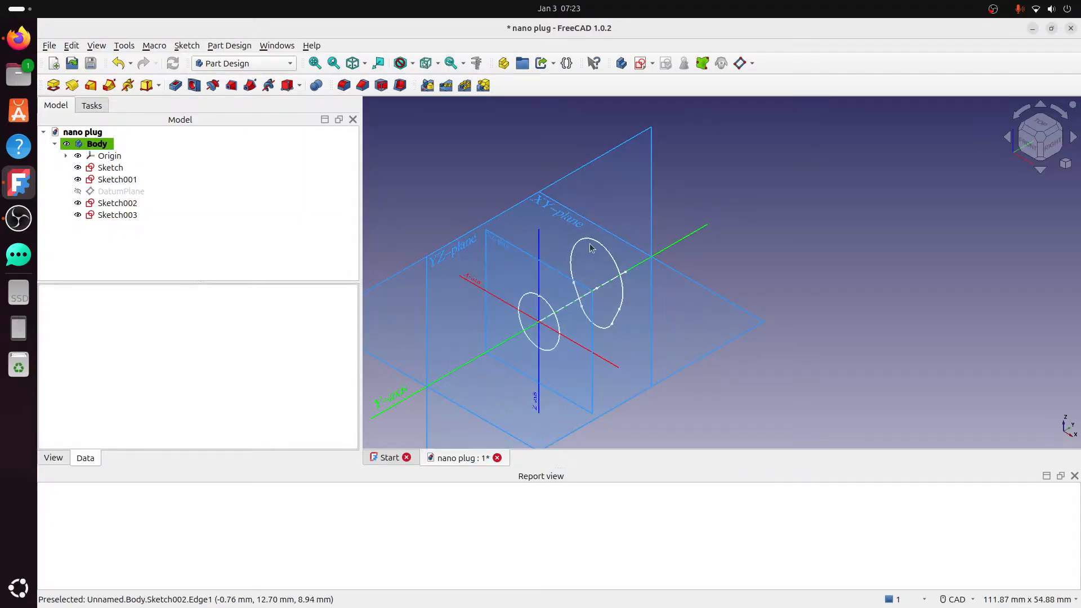
- Create a datum plane parallel to the XZ plane through the free end point of the Sketch003 line
left_click(586, 291)
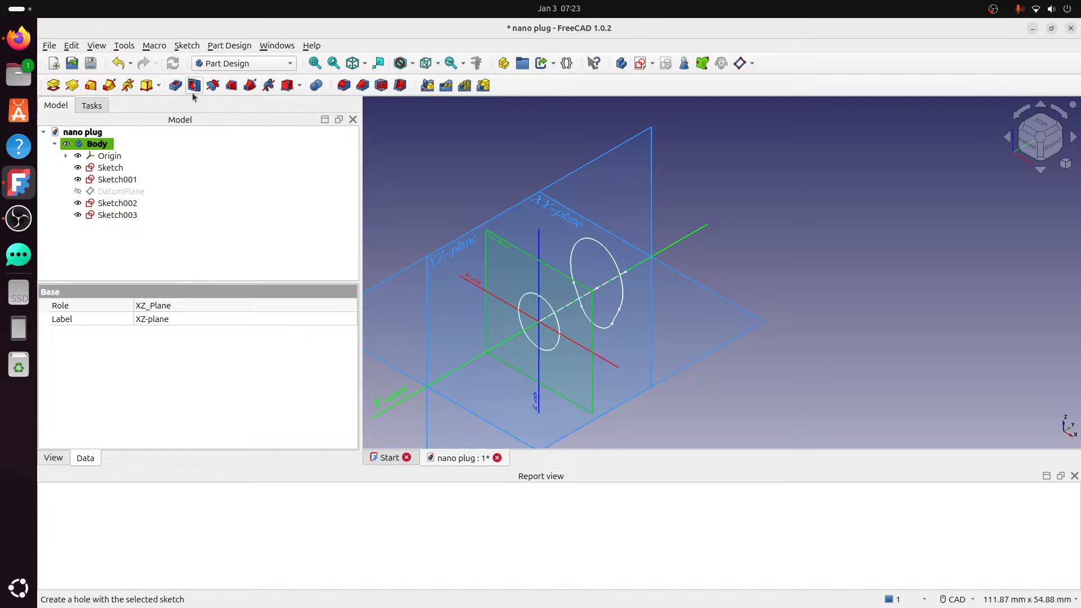
left_click(739, 63)
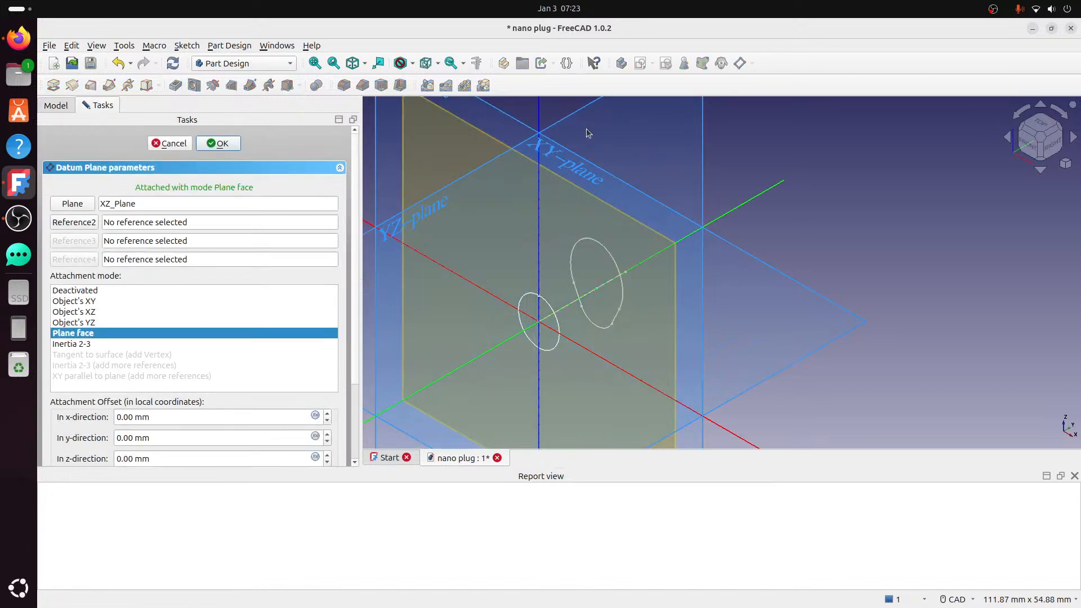
left_click(74, 222)
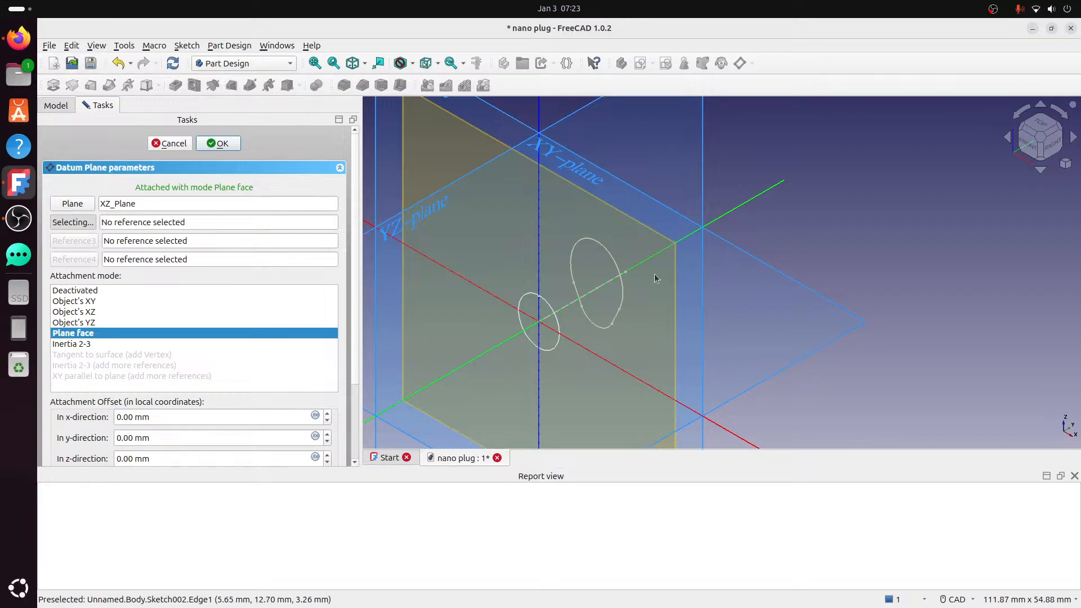
mouse_move(698, 252)
middle_mouse_down()
mouse_move(788, 211)
mouse_move(657, 265)
mouse_move(627, 258)
middle_mouse_up()
left_click(624, 260)
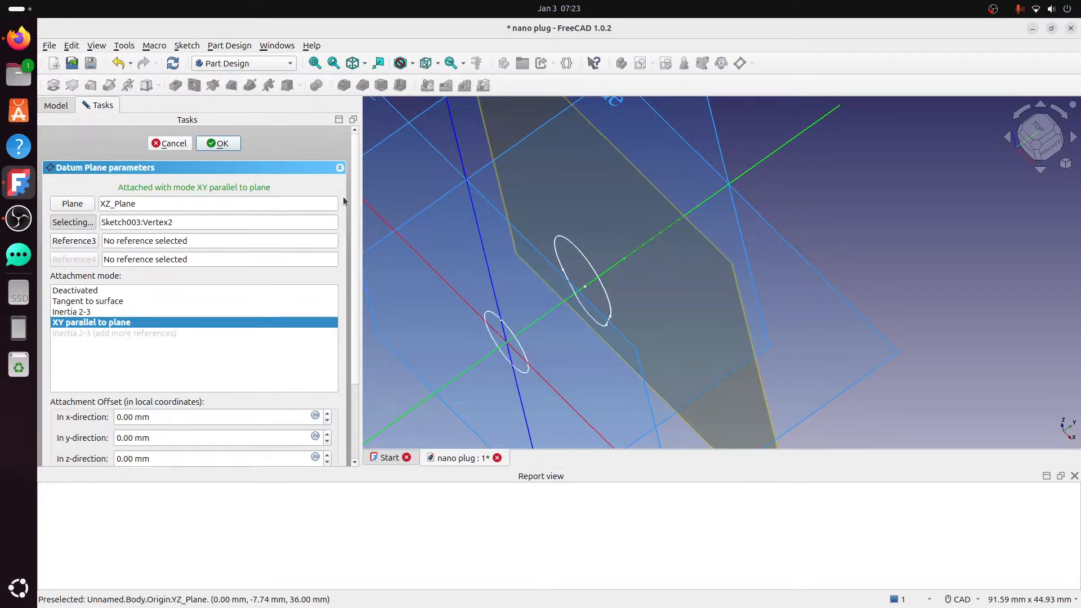
left_click(237, 148)
- Hide the body's origin planes and axes
left_click(109, 156)
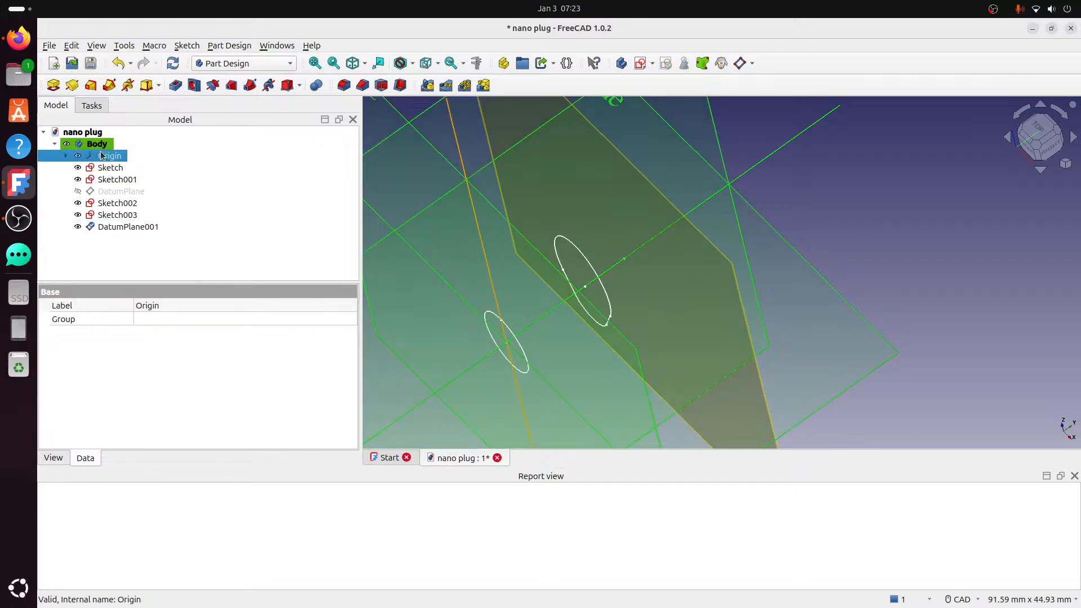
key("space")
left_click(818, 268)
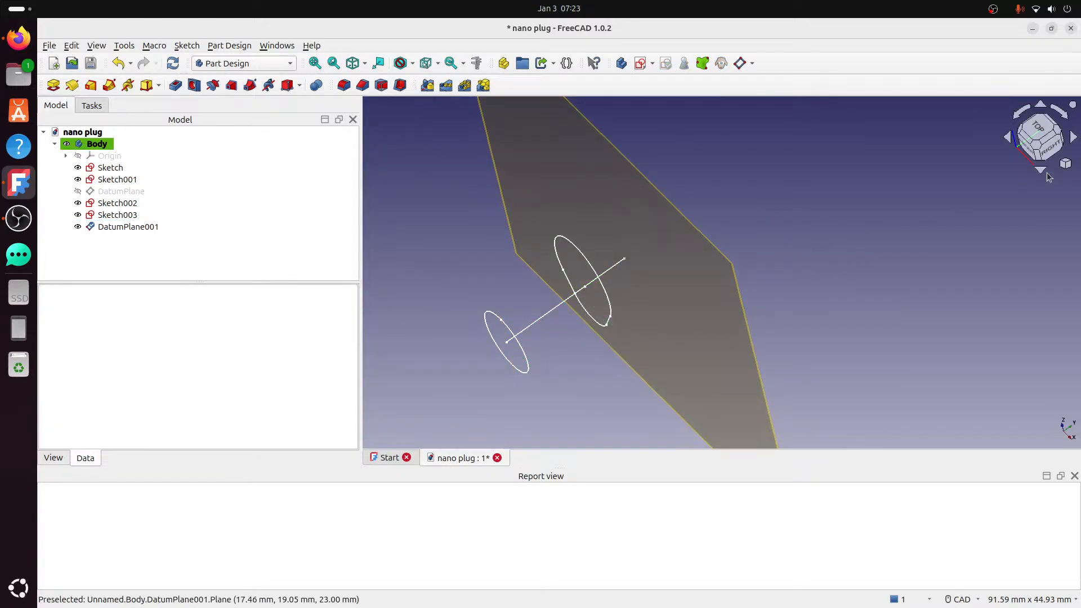
mouse_move(859, 271)
middle_mouse_down()
mouse_move(847, 252)
mouse_move(826, 247)
middle_mouse_up()
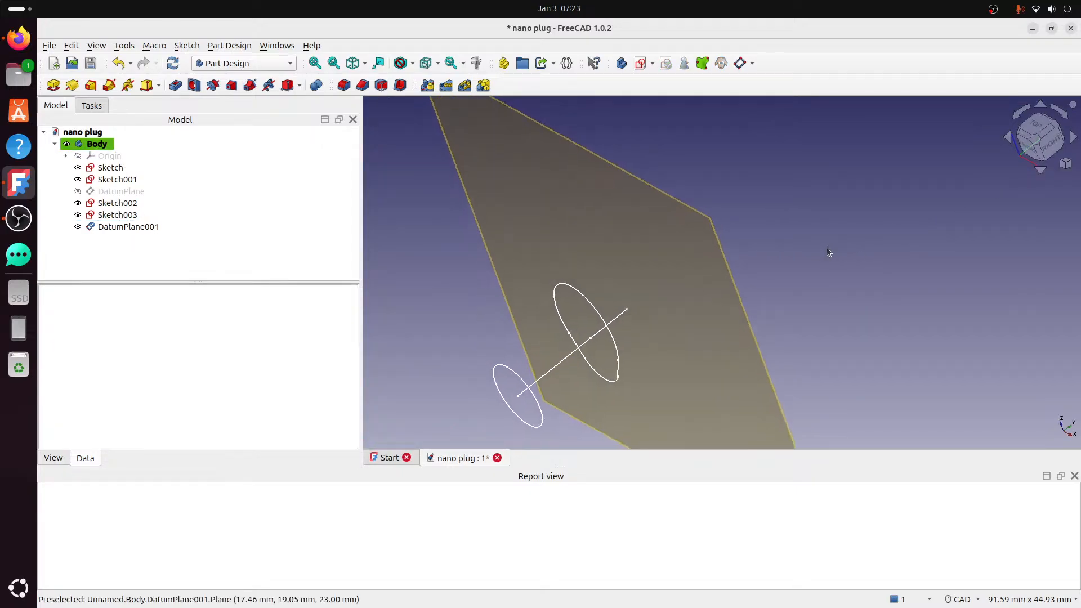
left_click(714, 261)
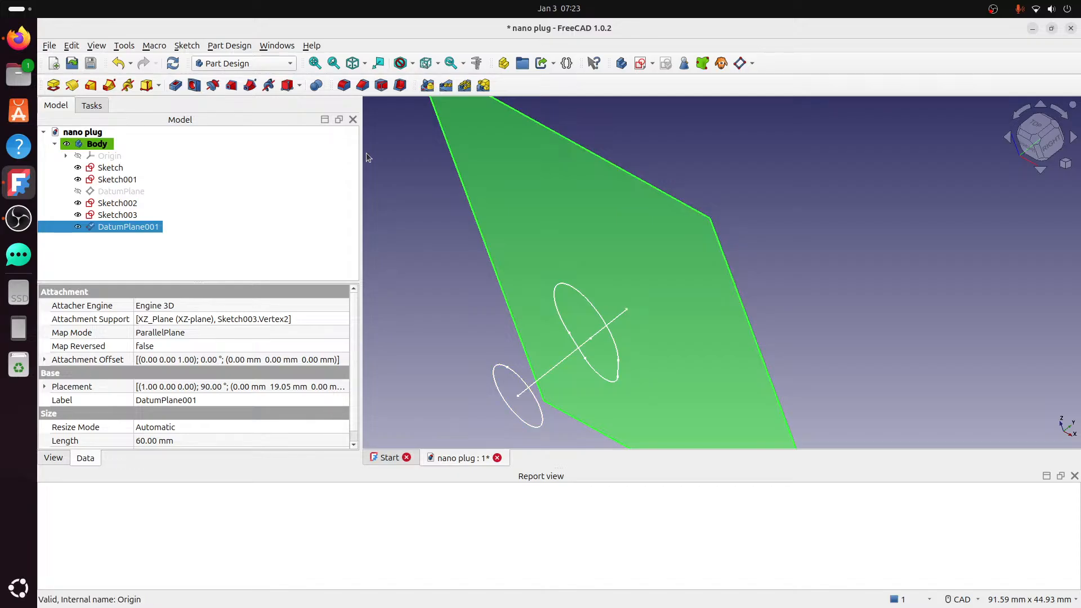
left_click(640, 64)
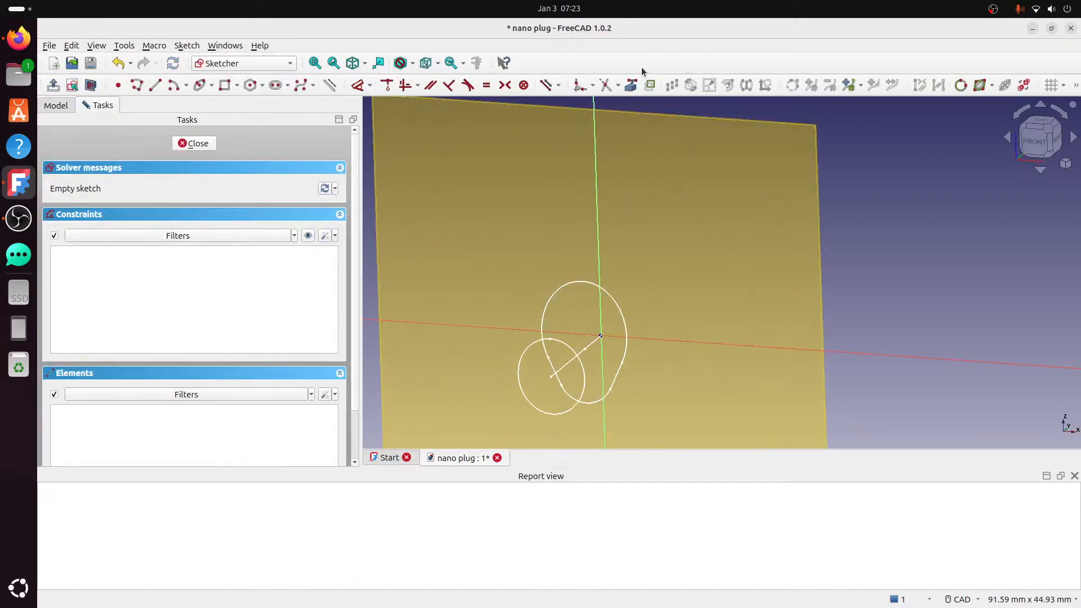
left_click(208, 147)
middle_click_drag(764, 230, 745, 205)
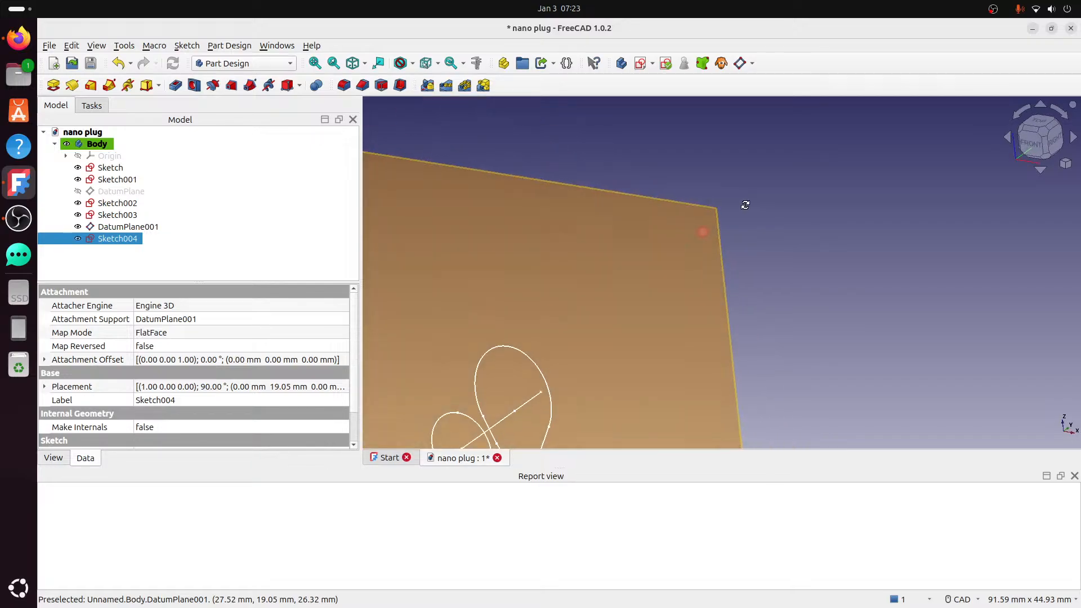
scroll(1044, 197, "down", 3)
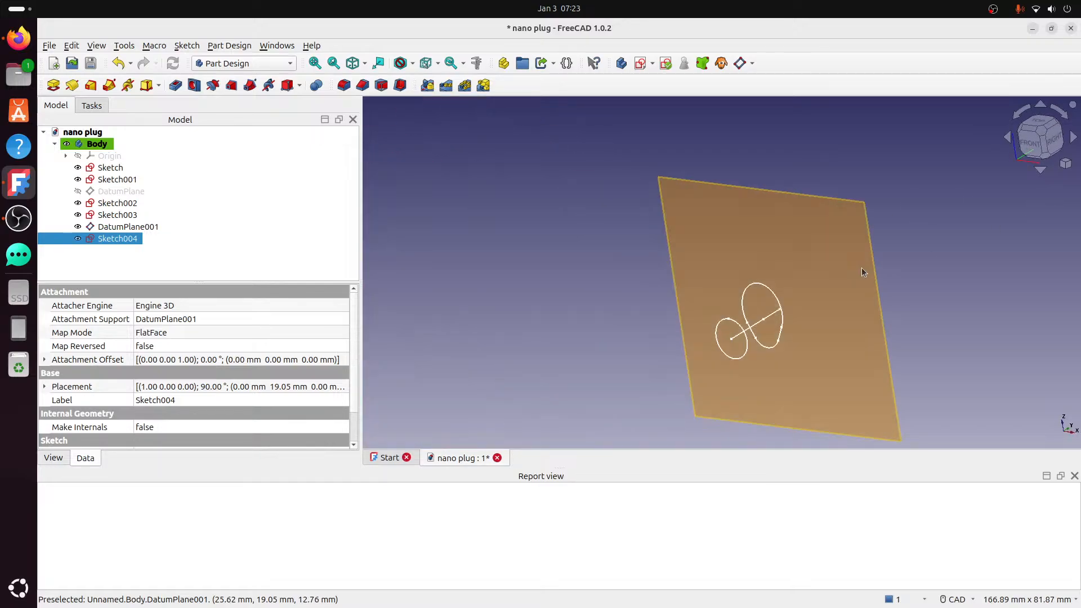
left_click(1041, 131)
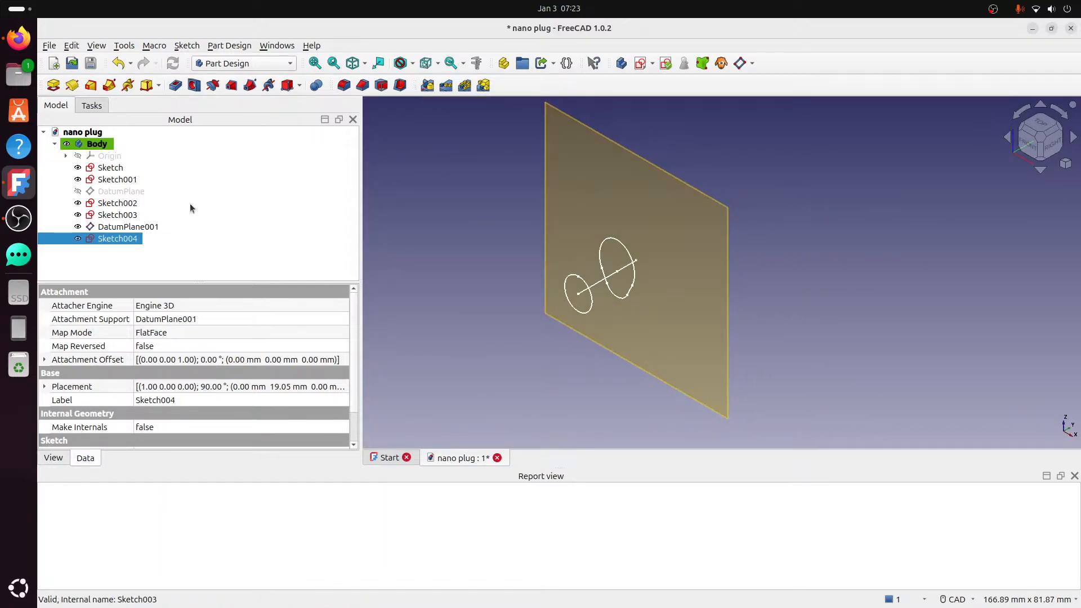
left_click(134, 217)
left_click(130, 238)
key("Delete")
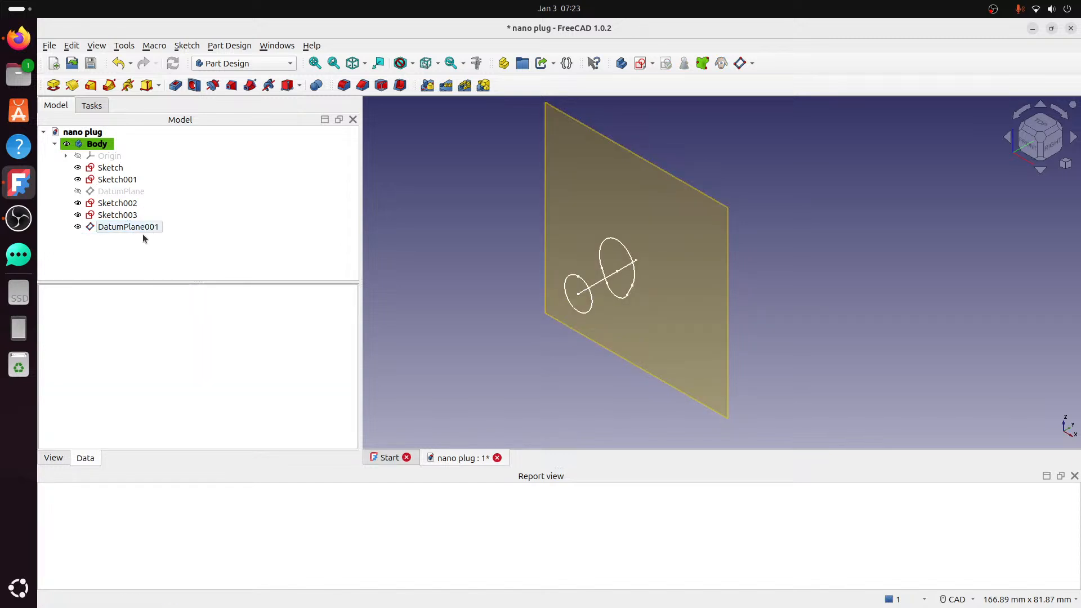
- Duplicate the egg profile Sketch002 on its own, leaving out all its dependencies
left_click(130, 204)
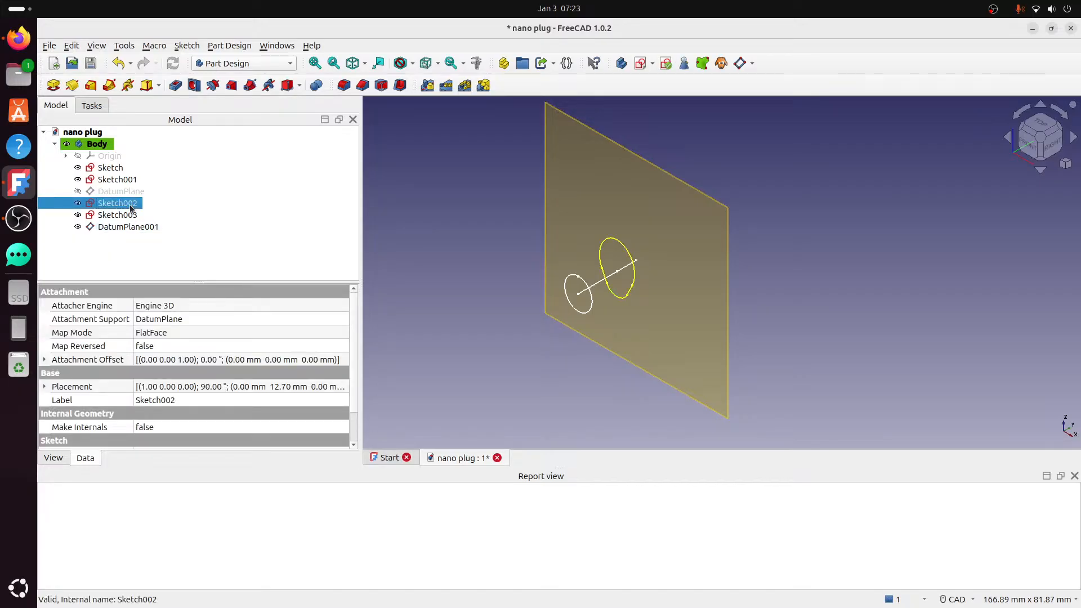
key("ctrl+e")
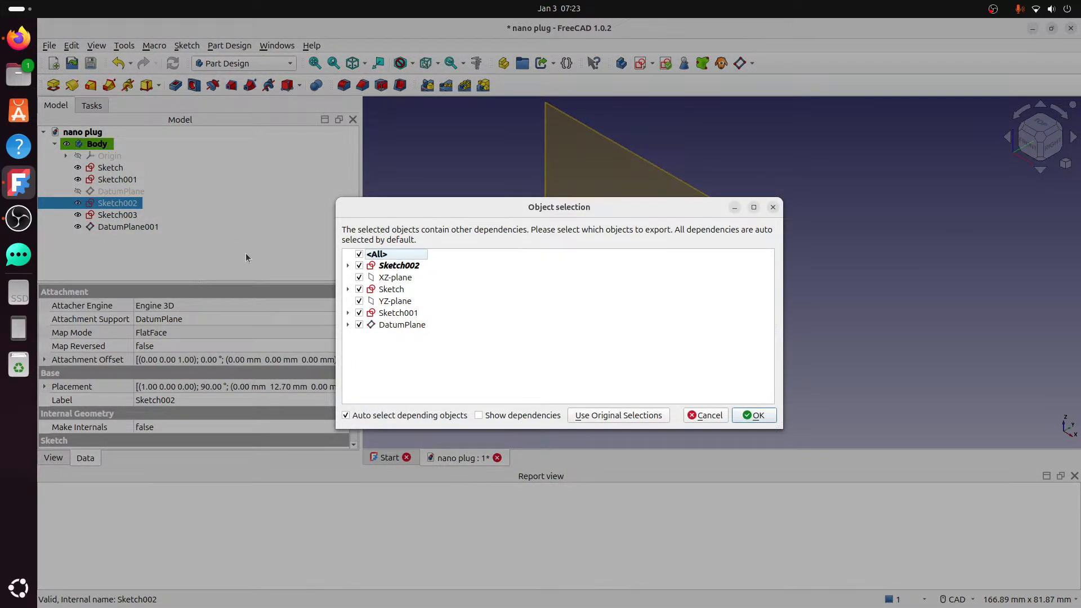
left_click(359, 277)
left_click(359, 290)
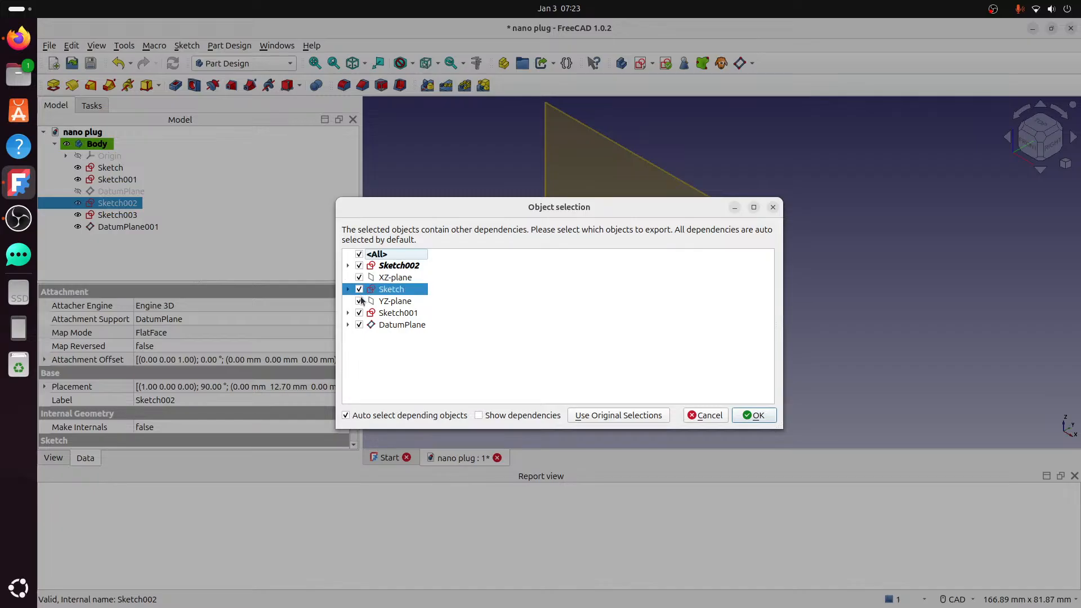
left_click(359, 313)
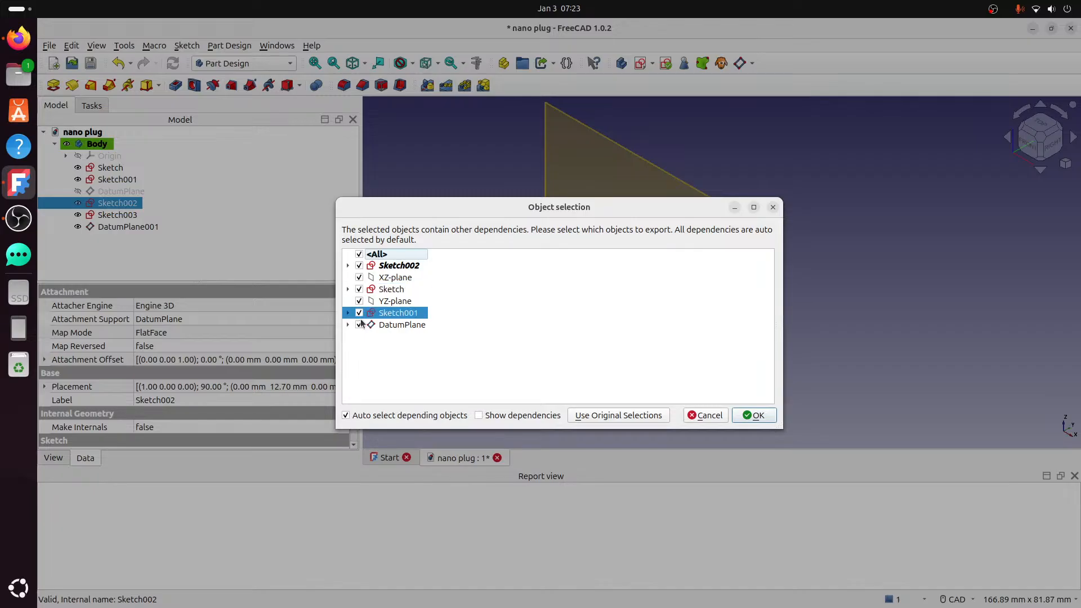
left_click(359, 325)
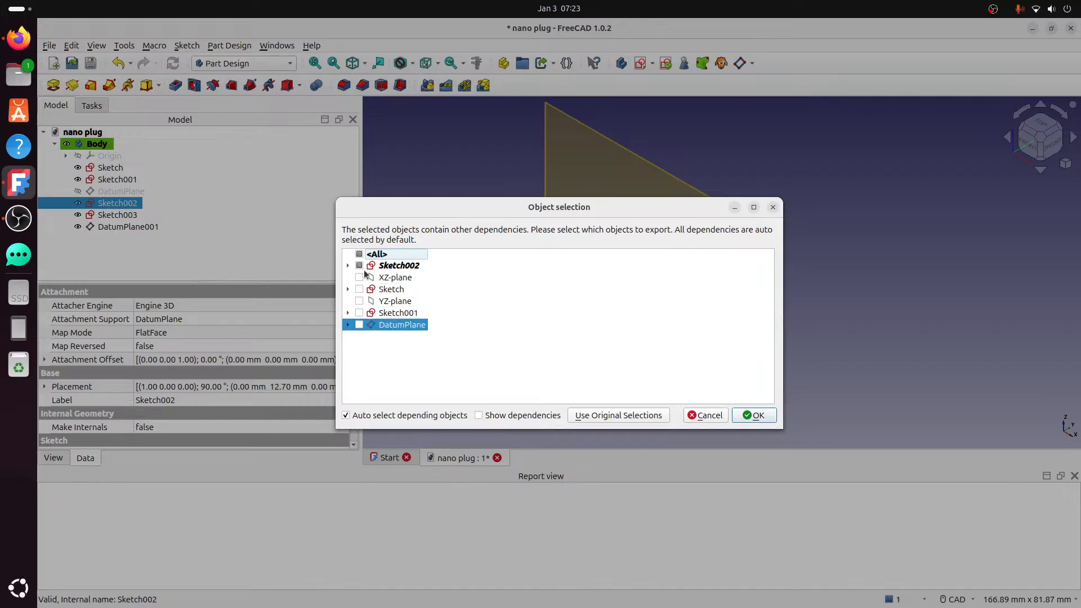
left_click(753, 416)
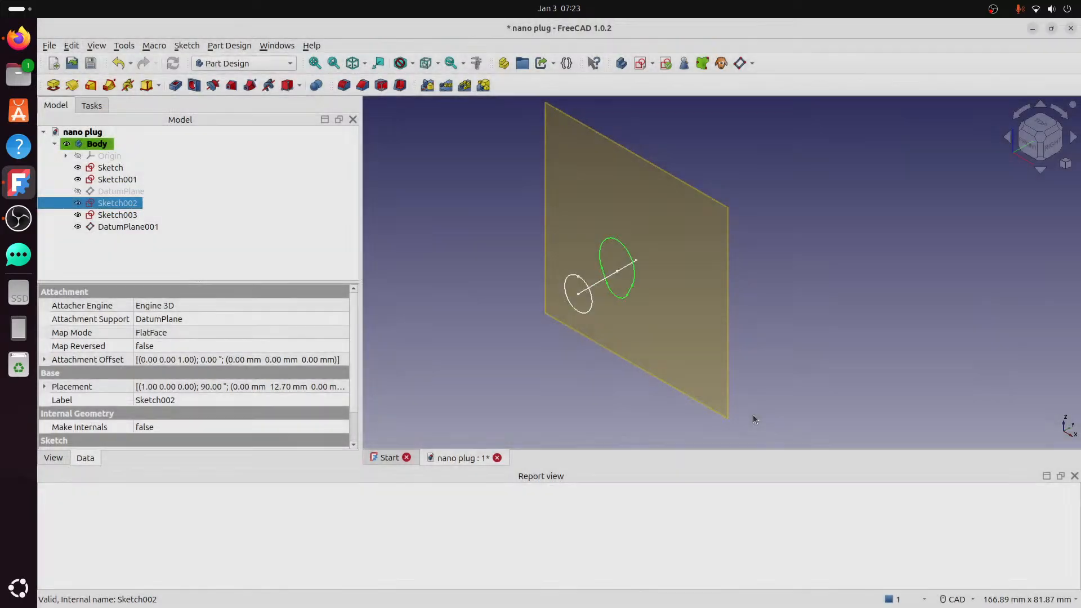
- Move the duplicated sketch, Sketch004, into the Body
left_click(123, 243)
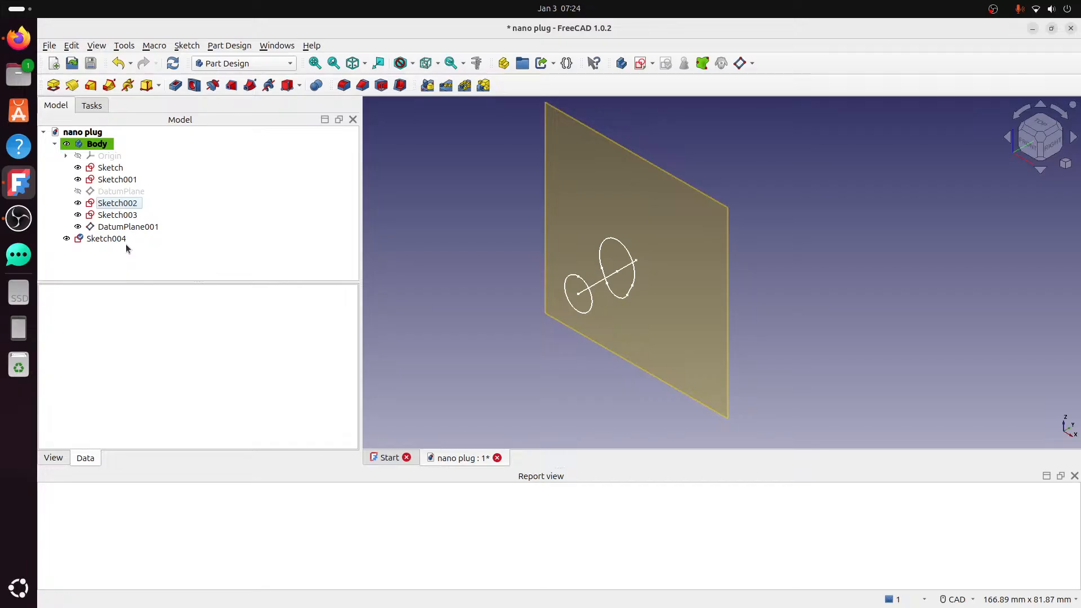
left_click_drag(126, 245, 167, 231)
left_click(160, 263)
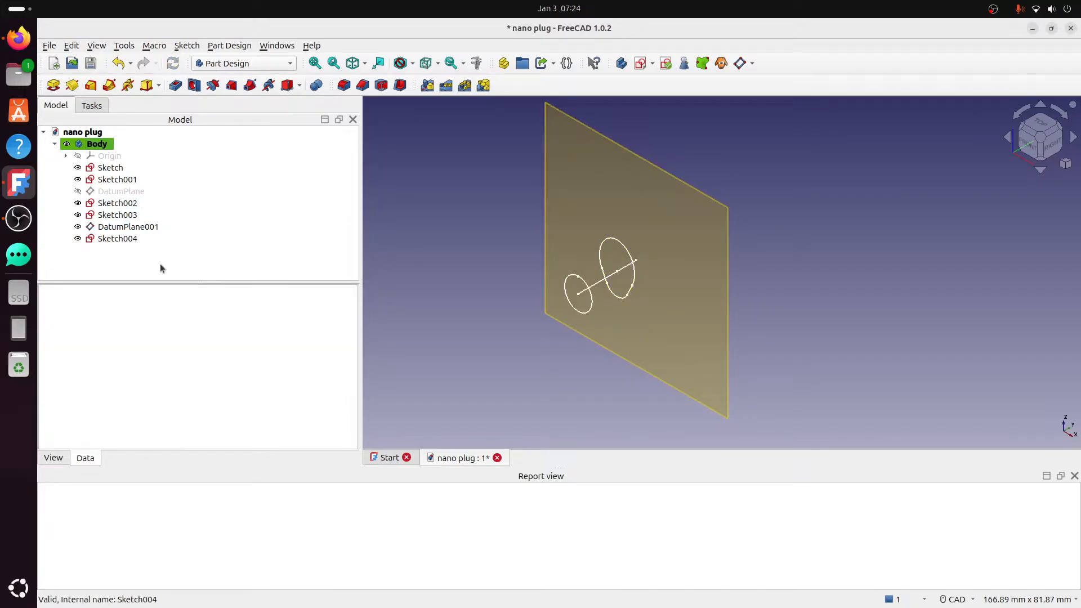
- Reattach Sketch004 to DatumPlane001, keeping the plane face attachment mode
left_click(134, 244)
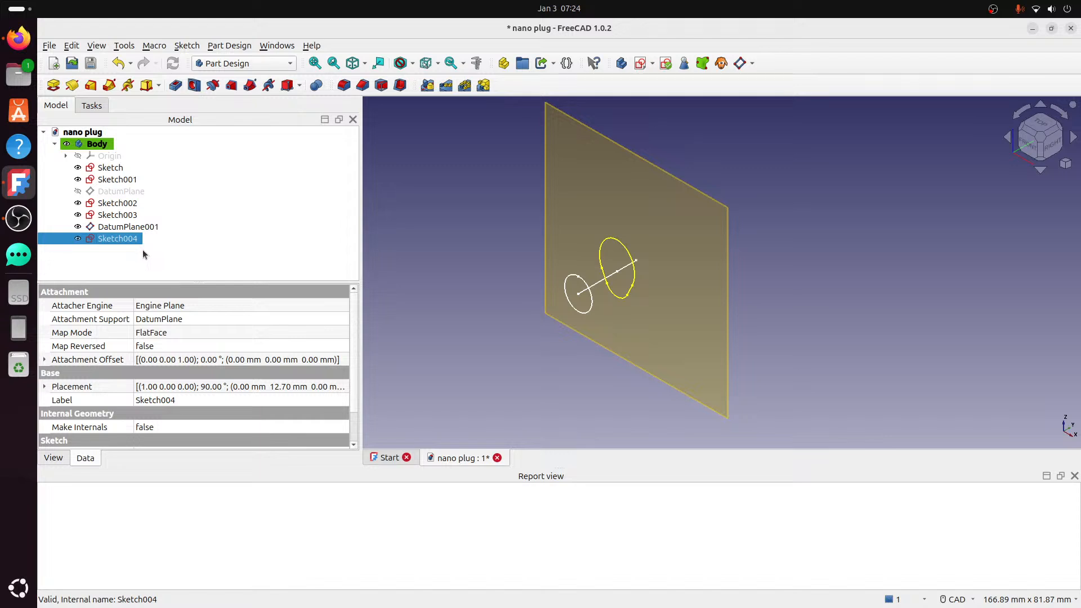
left_click(154, 333)
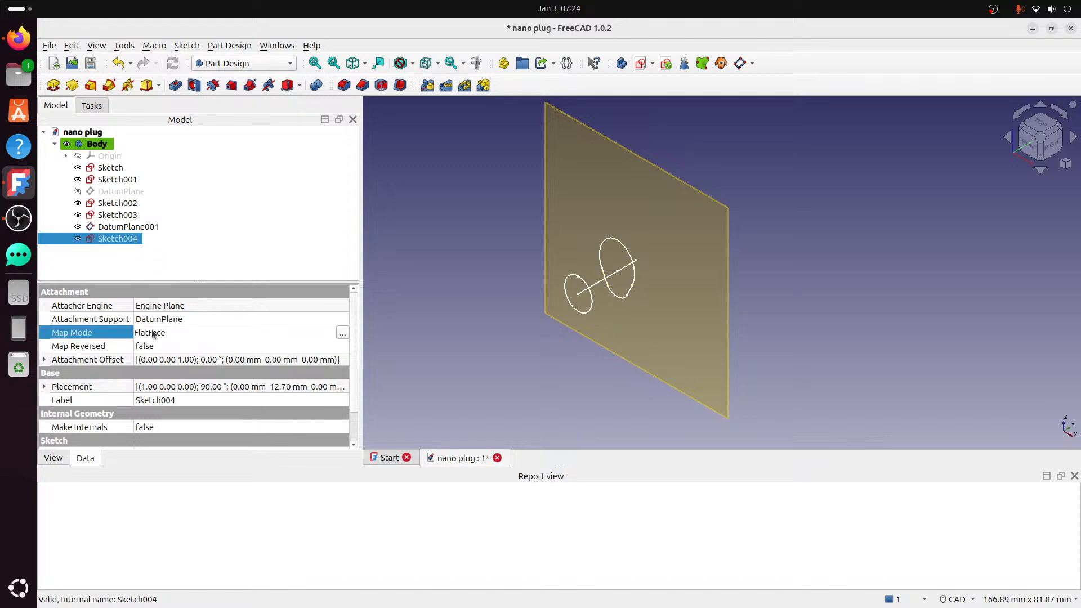
left_click(342, 334)
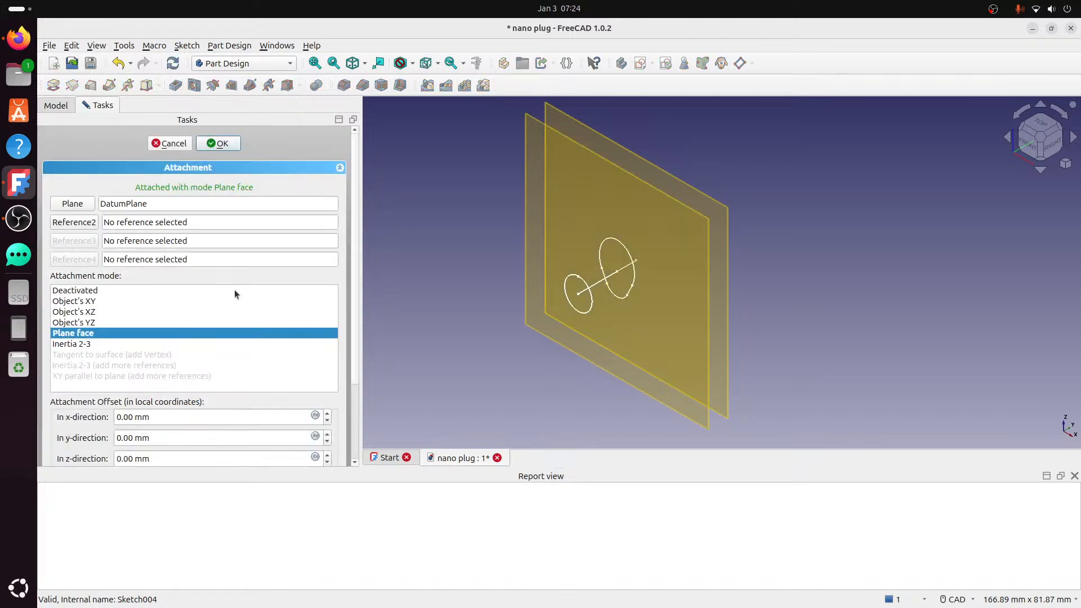
left_click(74, 204)
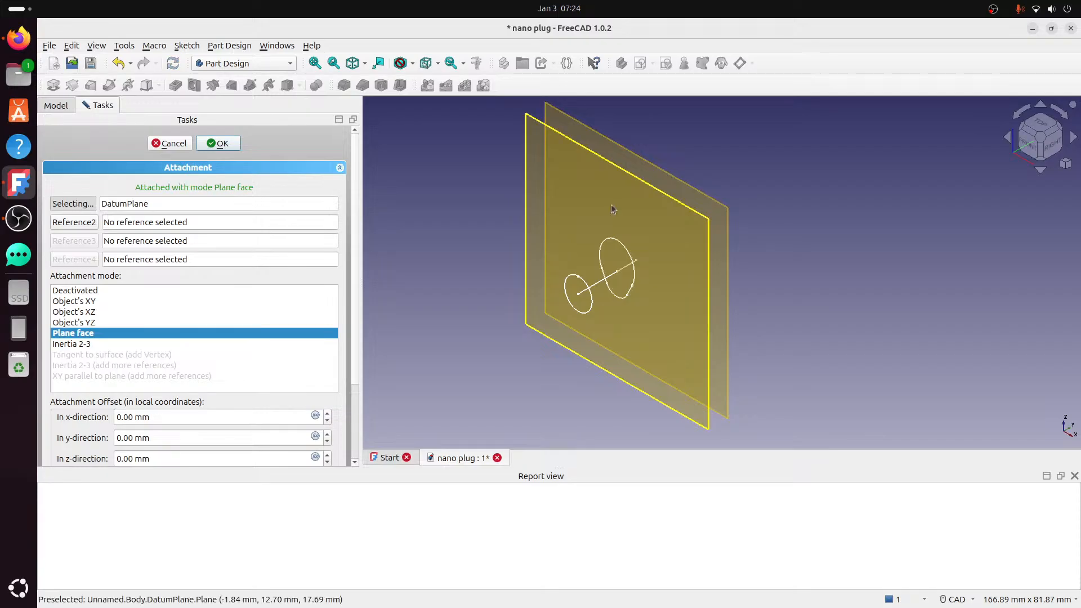
left_click(727, 206)
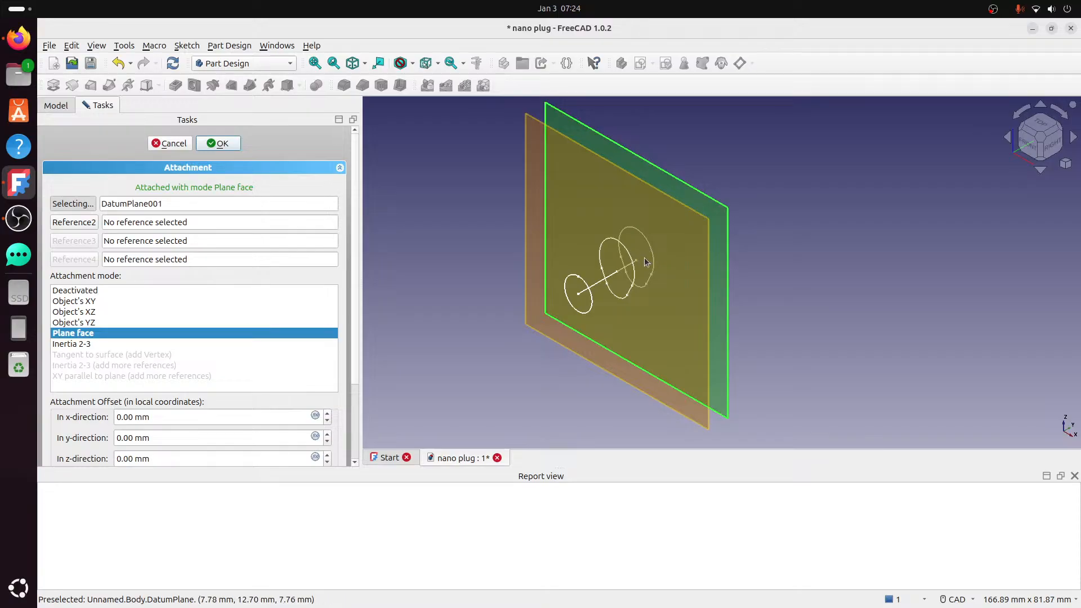
left_click(238, 145)
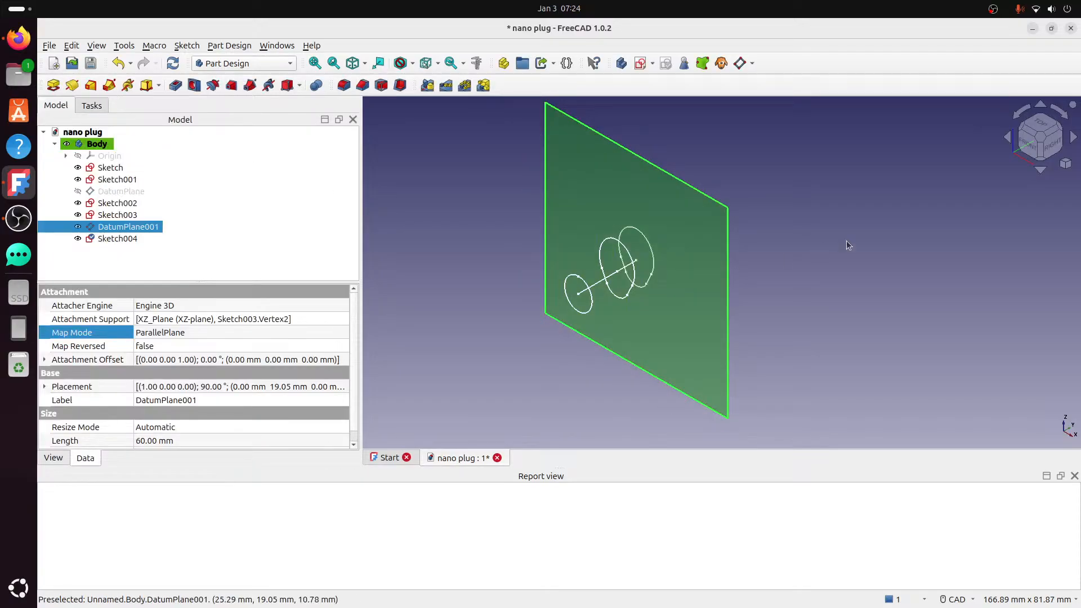
- Hide the datum plane DatumPlane001 so only the sketches are displayed
left_click(816, 224)
left_click(157, 225)
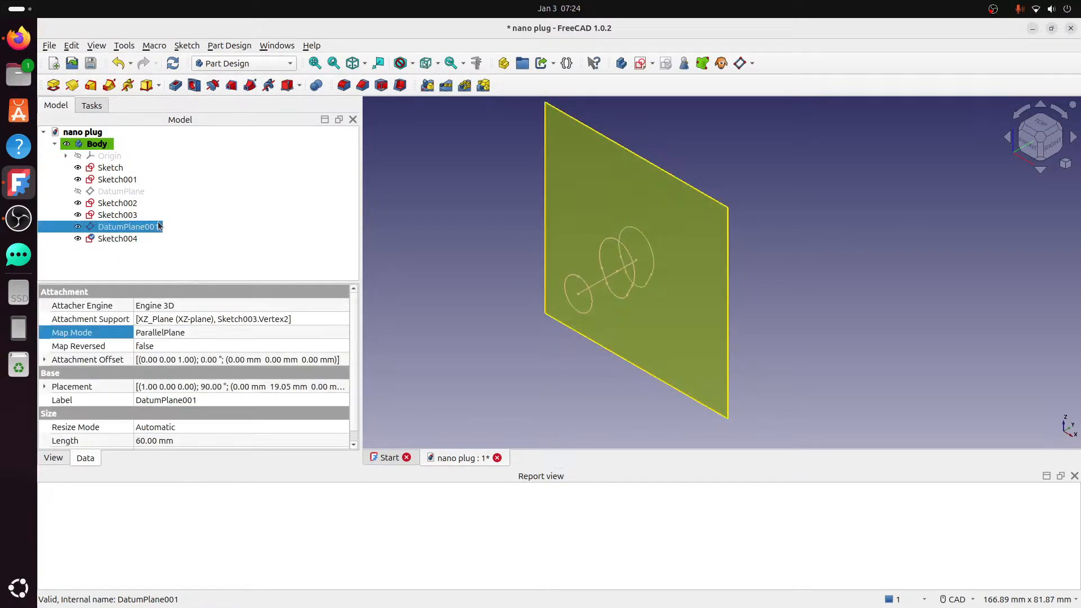
key("space")
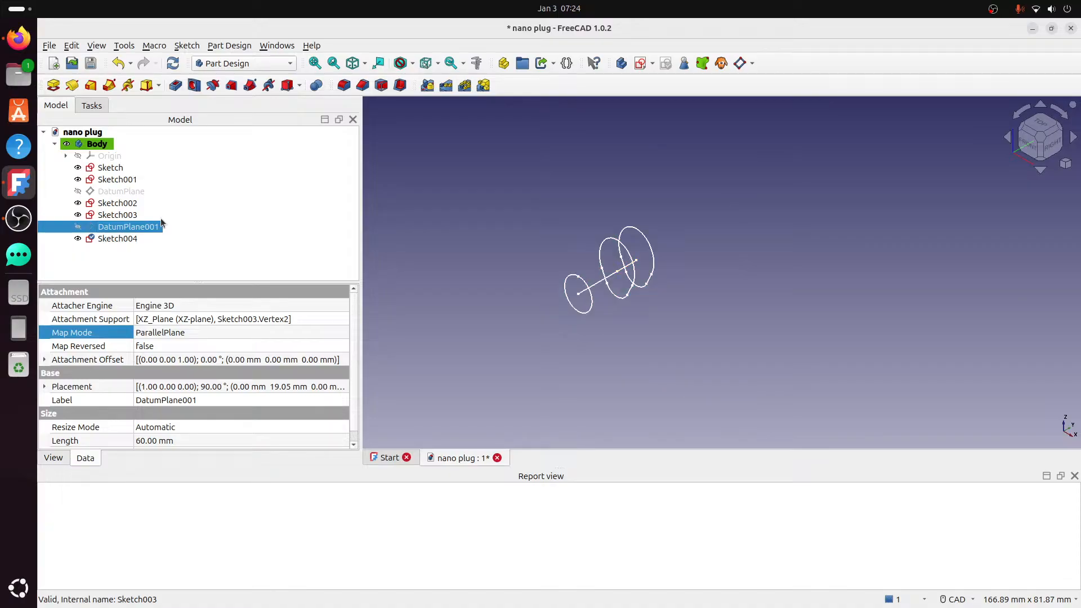
- In Sketch004, set the egg's top height above the origin to 10 mm and its upper width to 13 mm
double_click(127, 238)
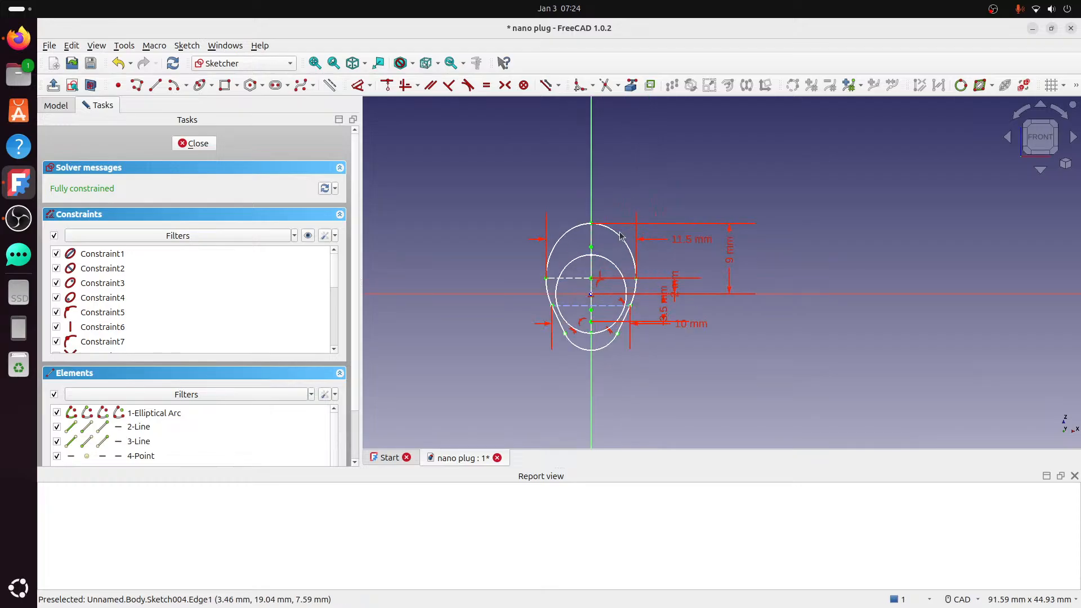
scroll(697, 233, "up", 1)
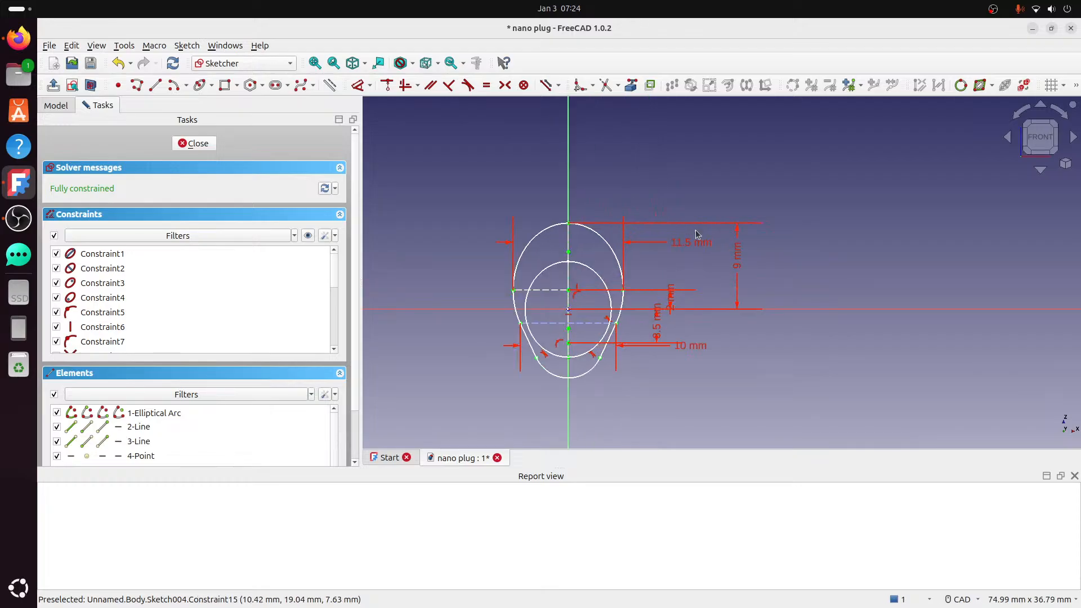
double_click(737, 249)
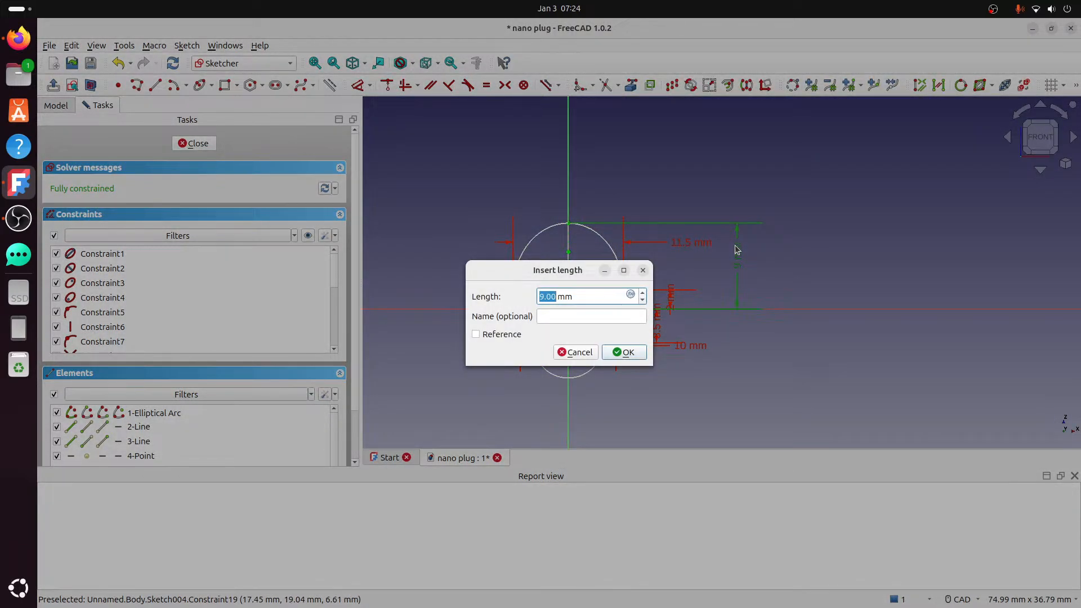
type("10")
key("Return")
double_click(691, 248)
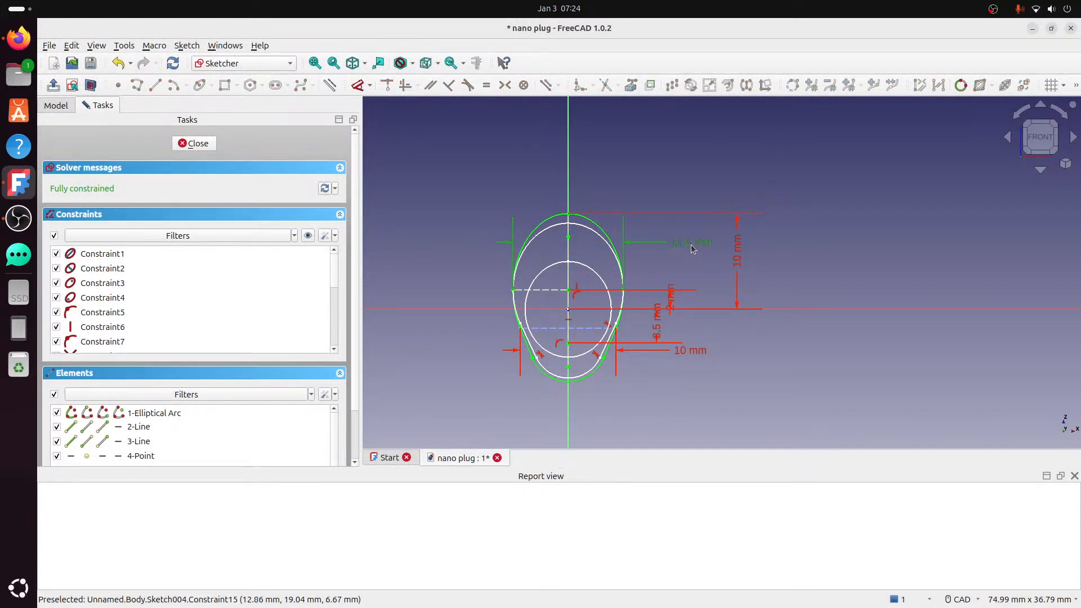
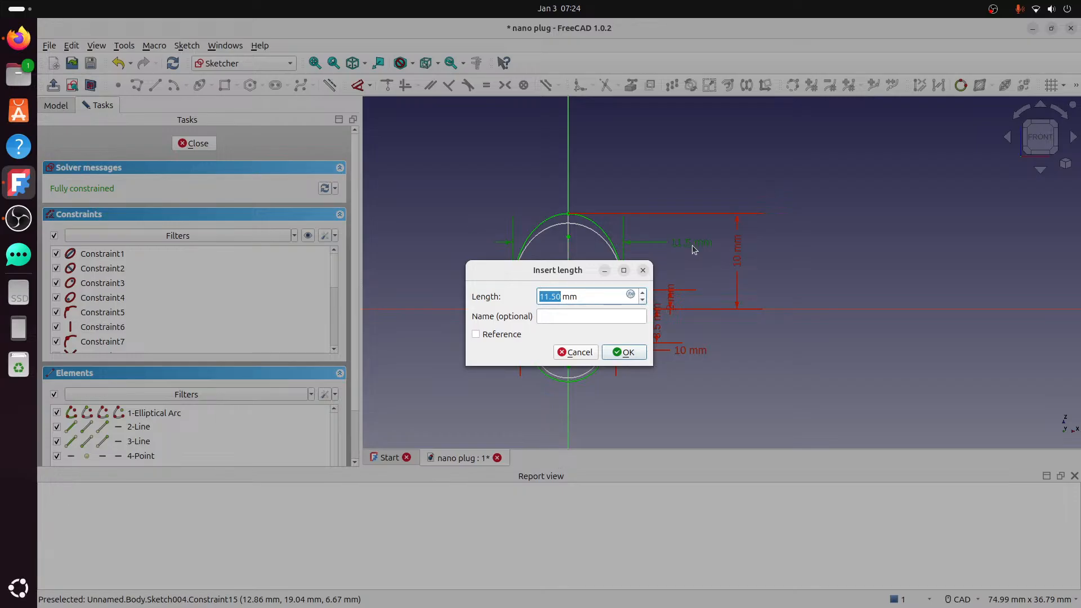
type("13")
left_click(624, 353)
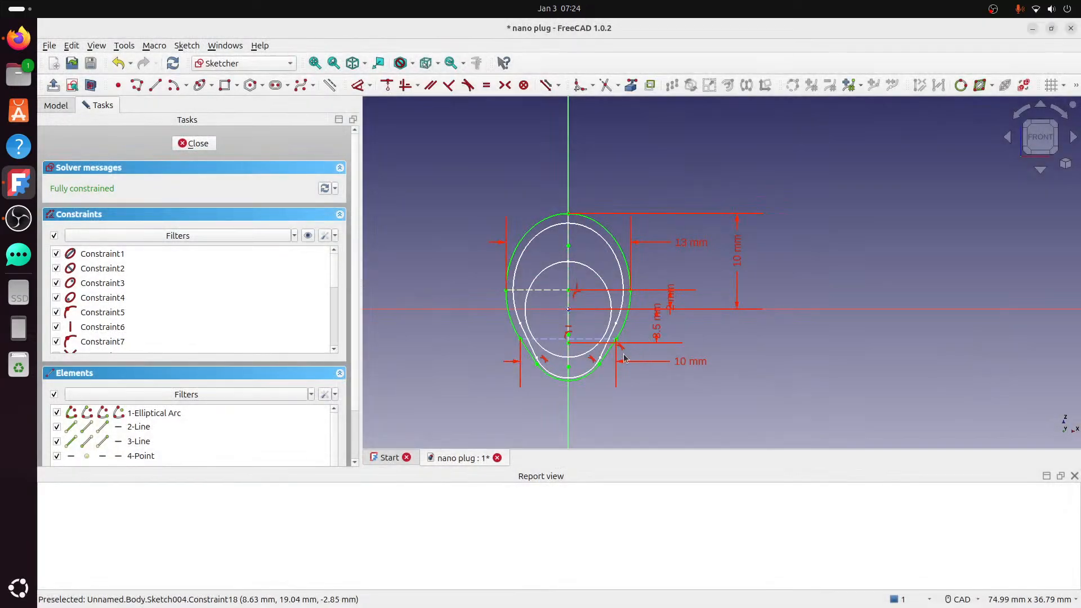
- Set the egg's lower width to 11 mm and the upper arc centre's height above the origin to 3 mm
scroll(624, 358, "up", 1)
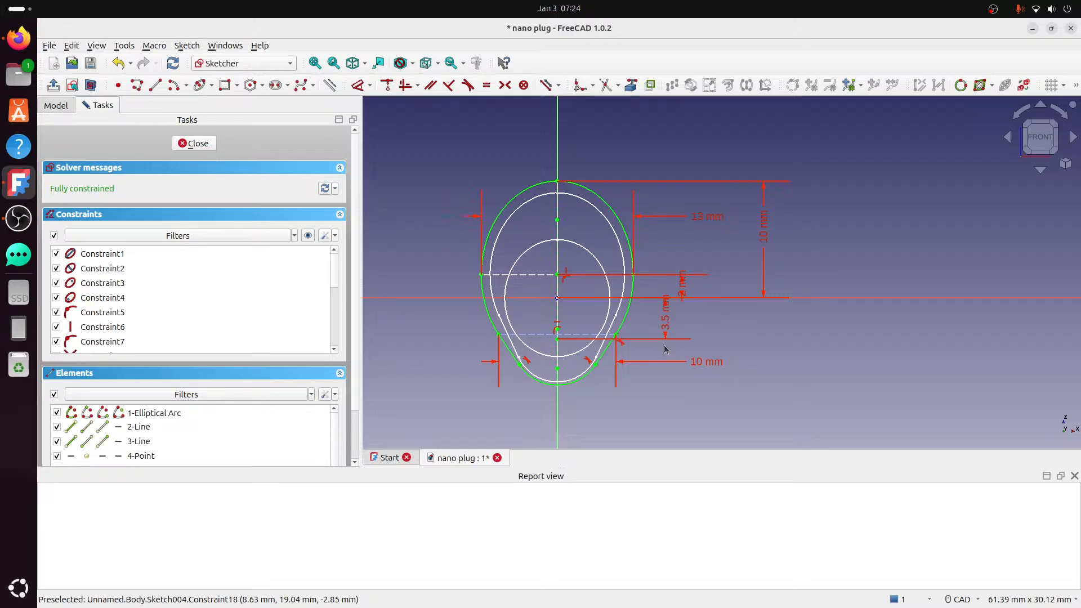
double_click(703, 363)
type("11")
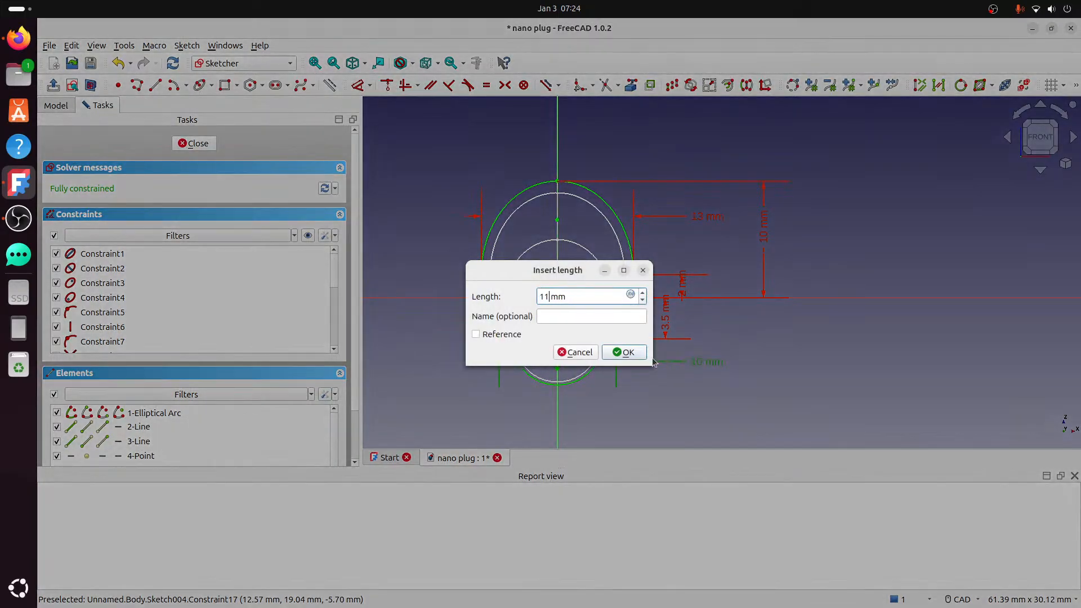
key("Return")
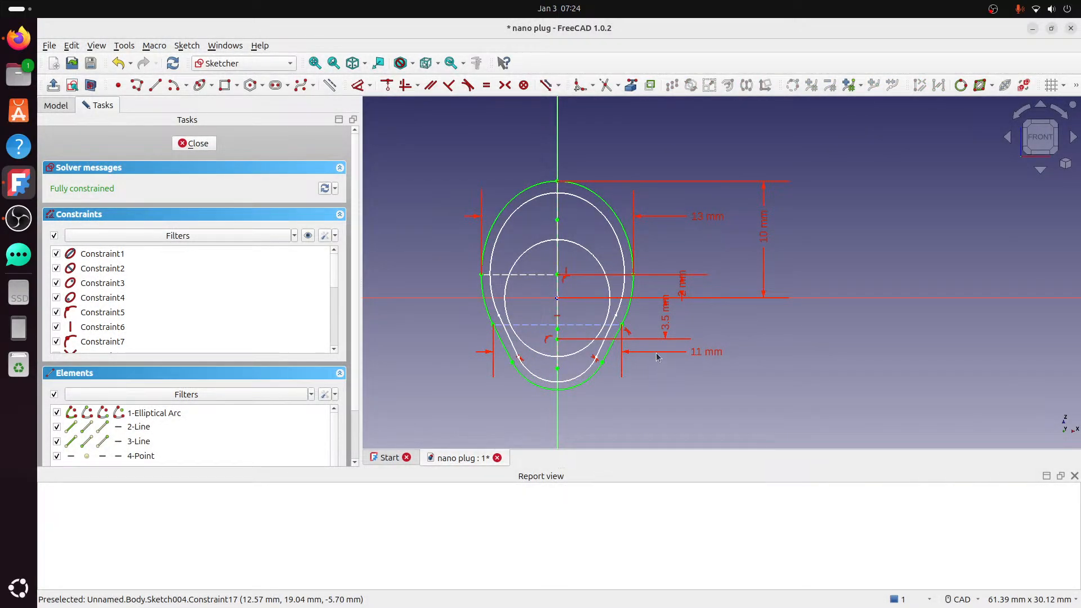
double_click(685, 294)
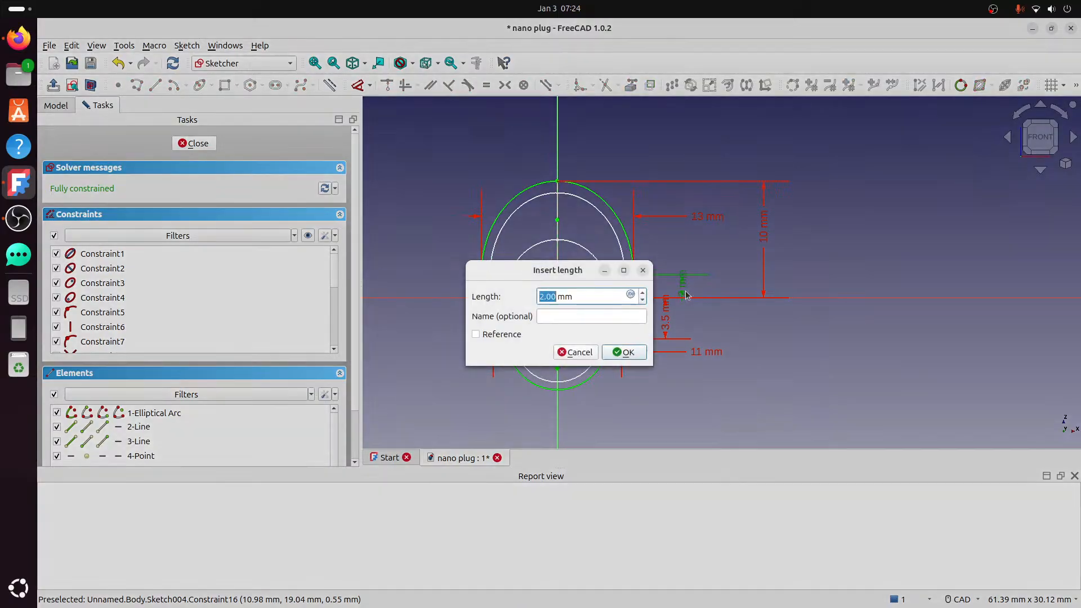
type("2")
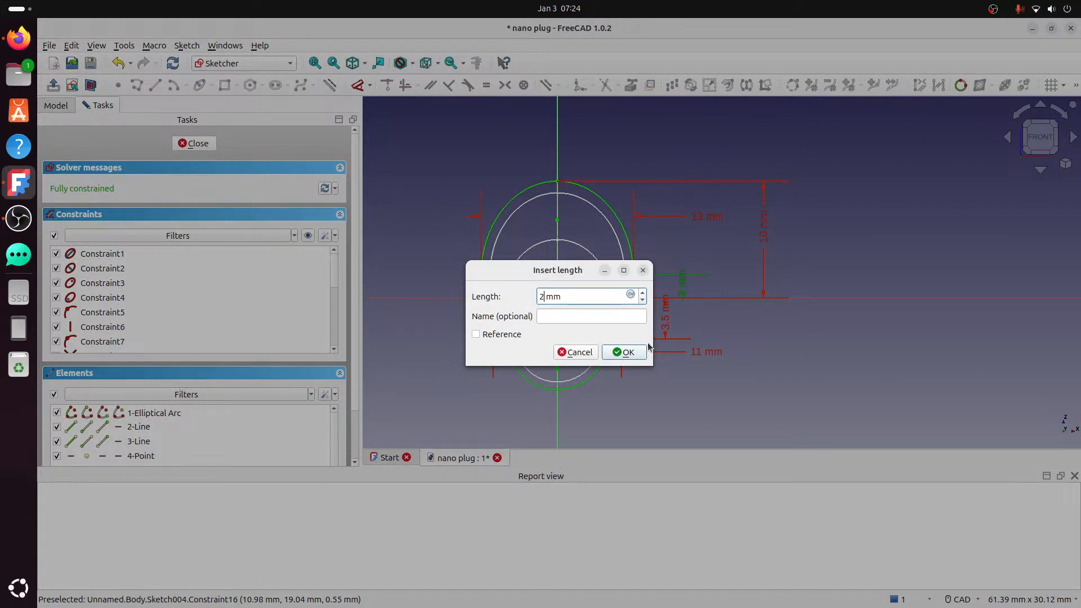
key("Return")
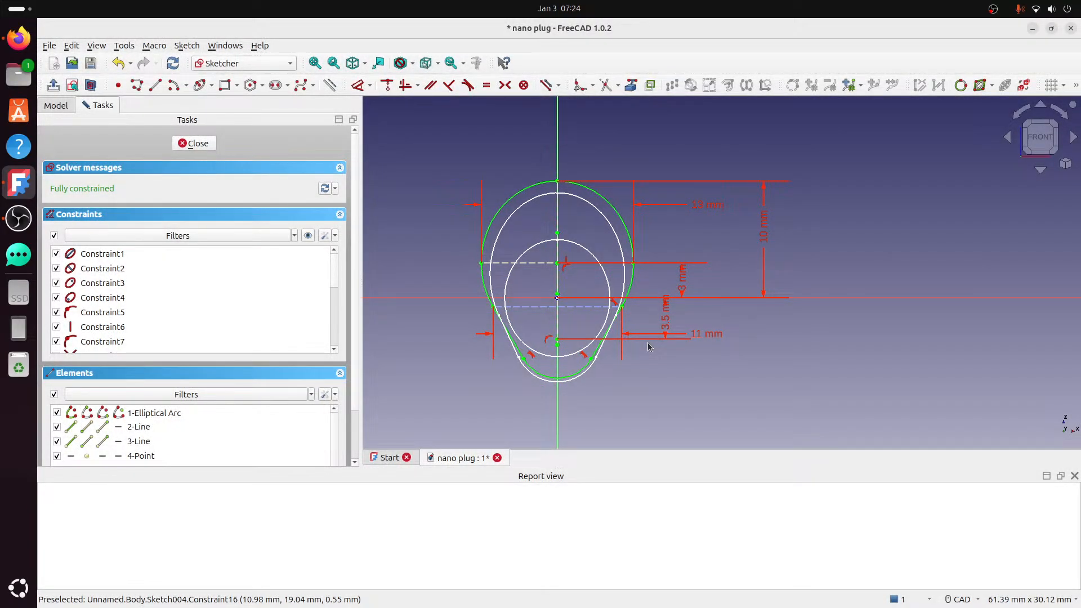
- Set the lower arc centre's distance below the origin to 4.5 mm and rearrange the crowded dimension labels
double_click(680, 337)
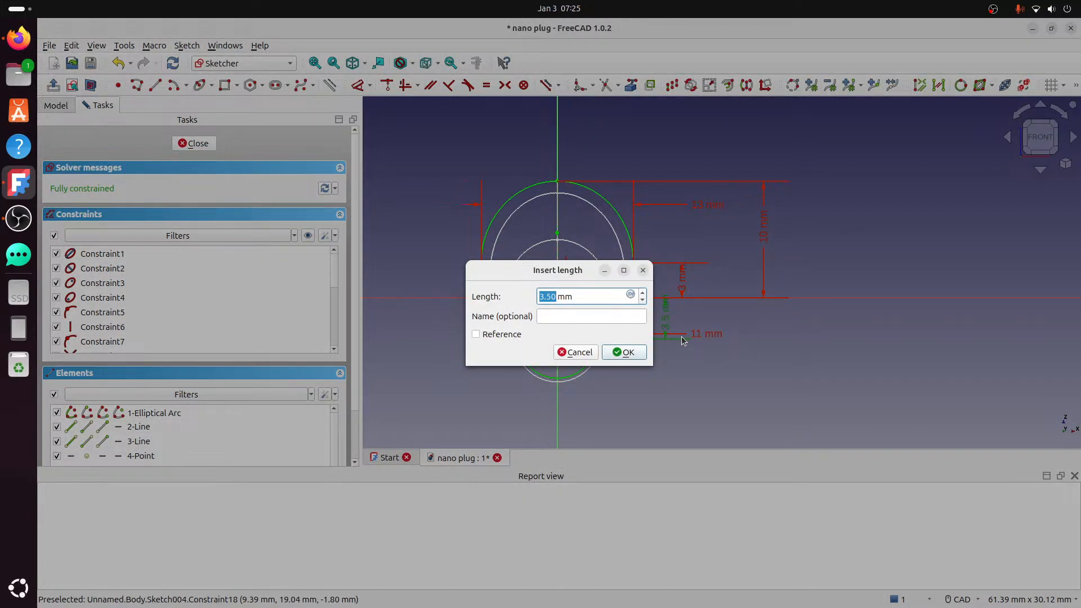
type("4.5")
key("Return")
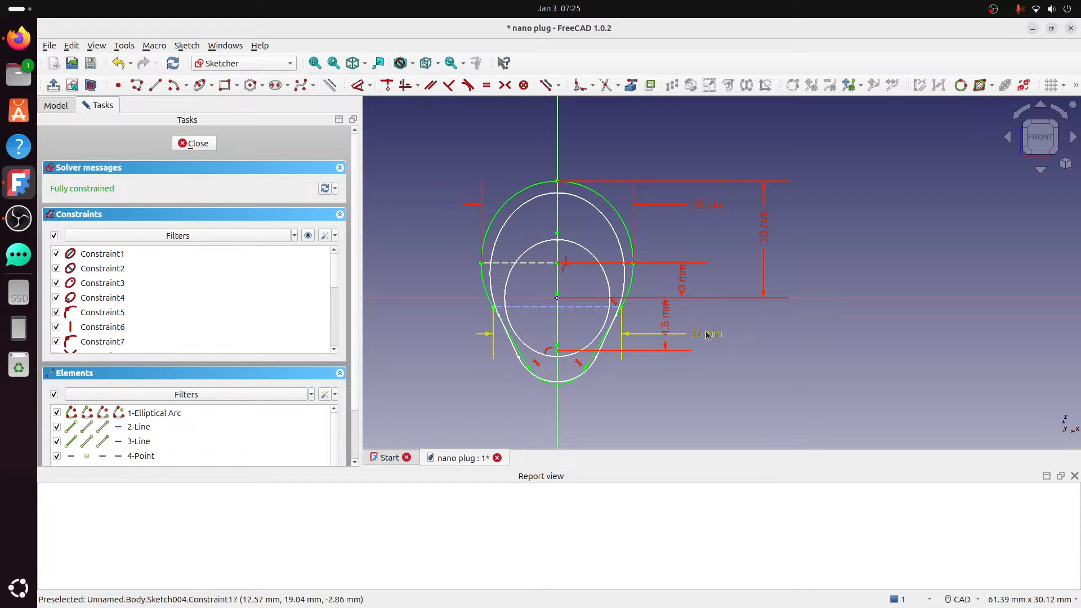
left_click_drag(708, 335, 704, 253)
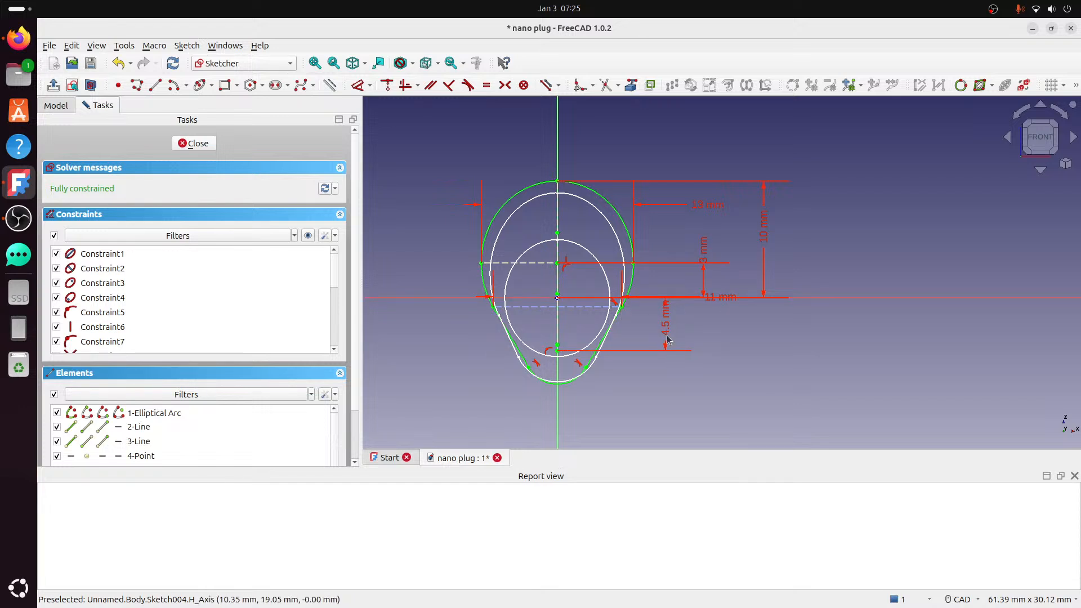
left_click_drag(667, 337, 668, 333)
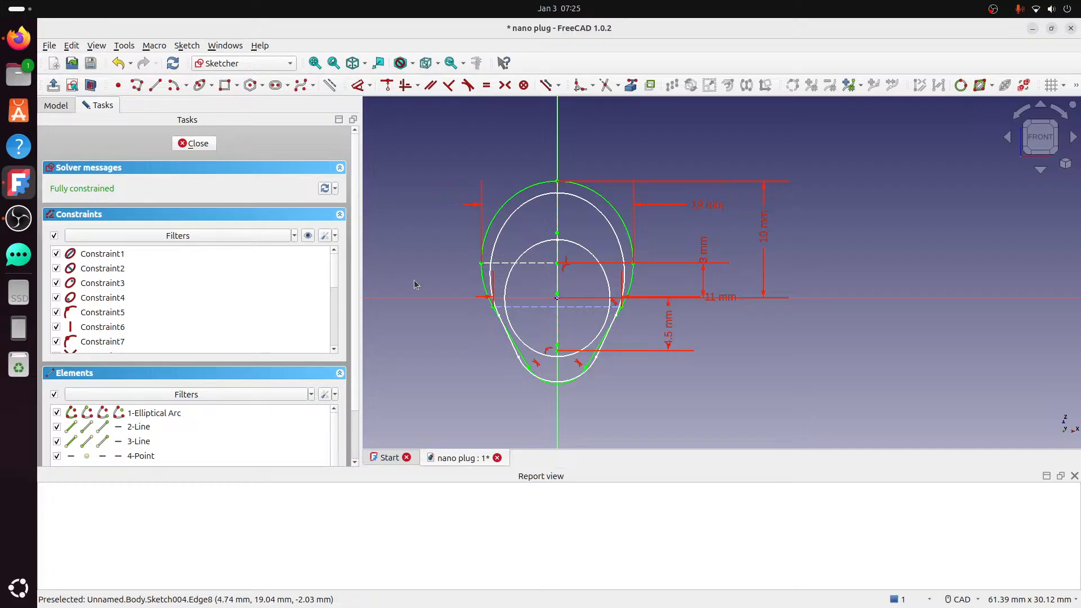
- Set the lower arc centre's distance below the origin to 5 mm
scroll(497, 311, "up", 2)
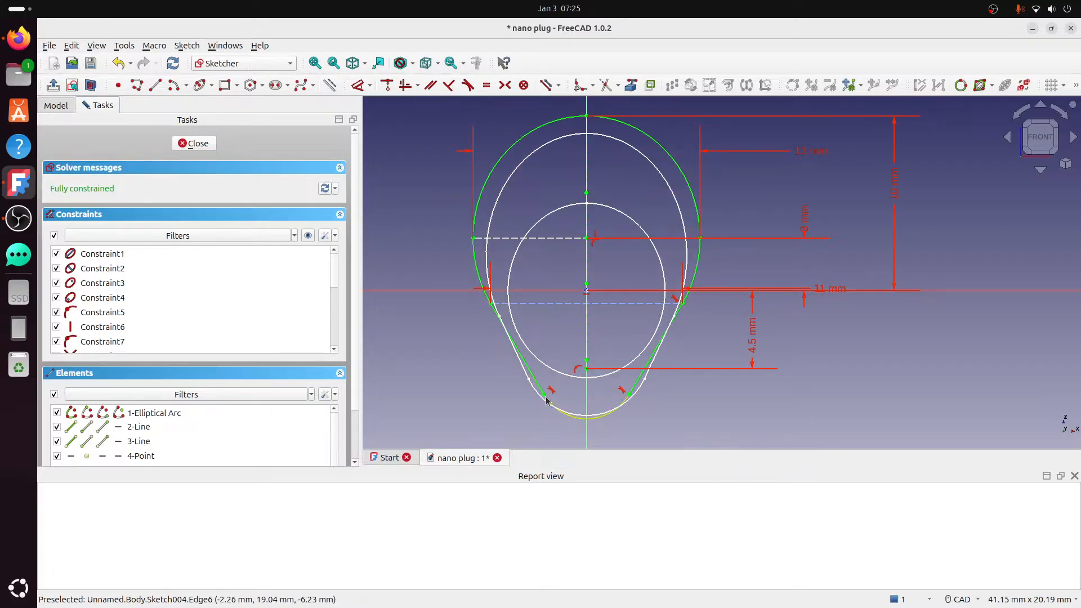
double_click(752, 332)
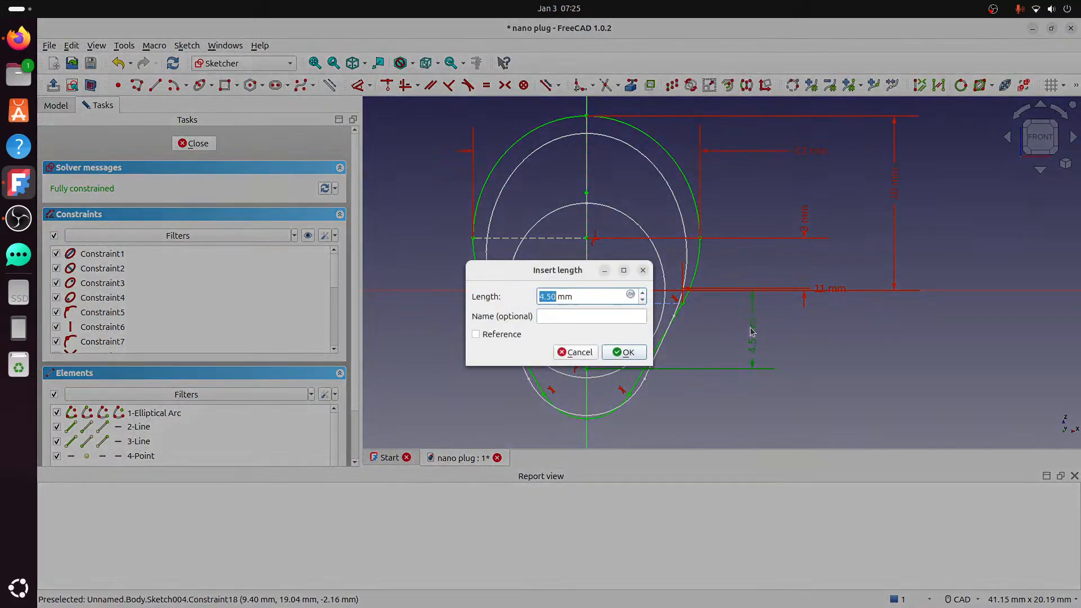
type("5")
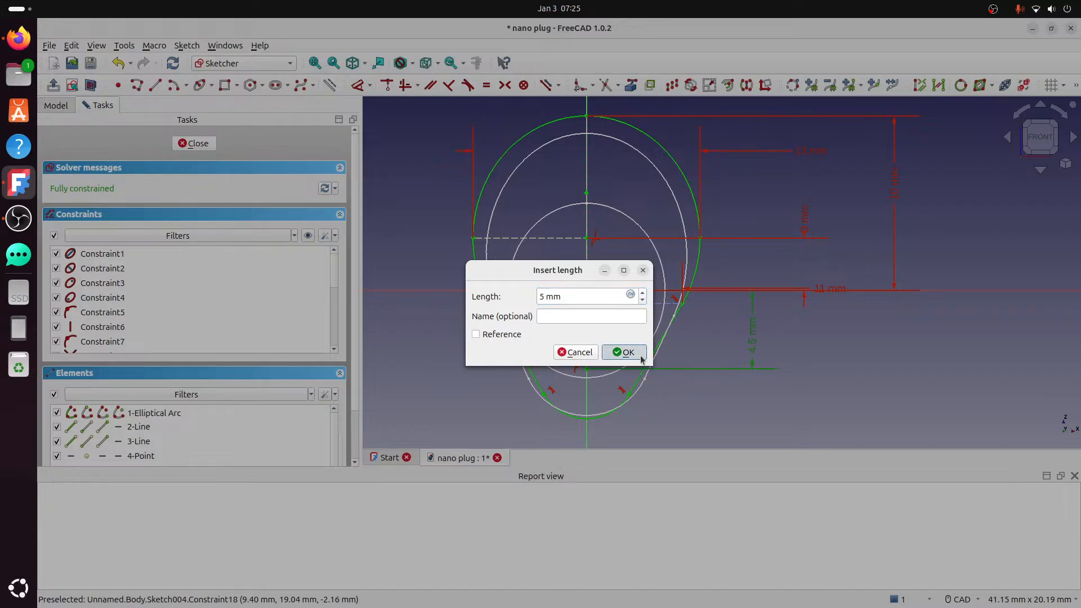
left_click(624, 352)
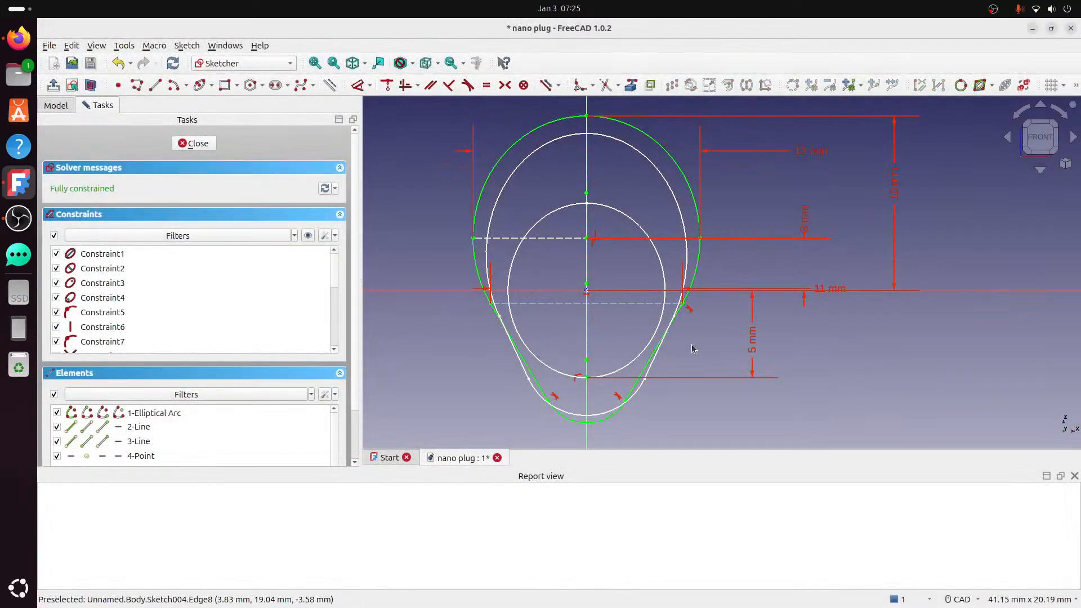
- Set the lower arc centre's distance below the origin to 4 mm
double_click(751, 344)
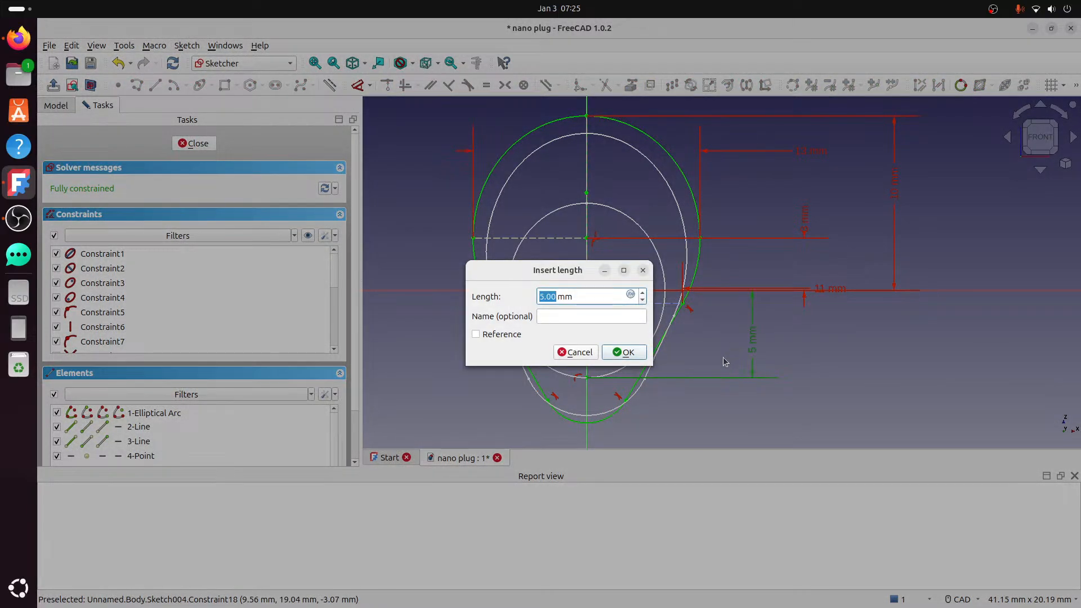
type("4")
left_click(629, 353)
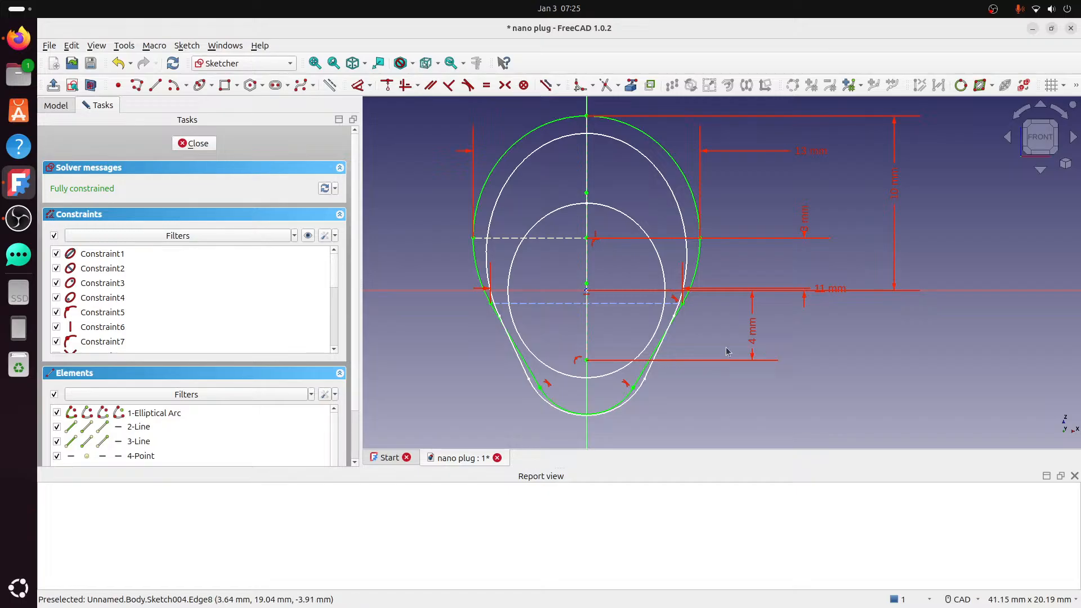
- Set the egg's lower width dimension to 11.5 mm in the front view
middle_click_drag(714, 344, 582, 319)
scroll(631, 295, "down", 1)
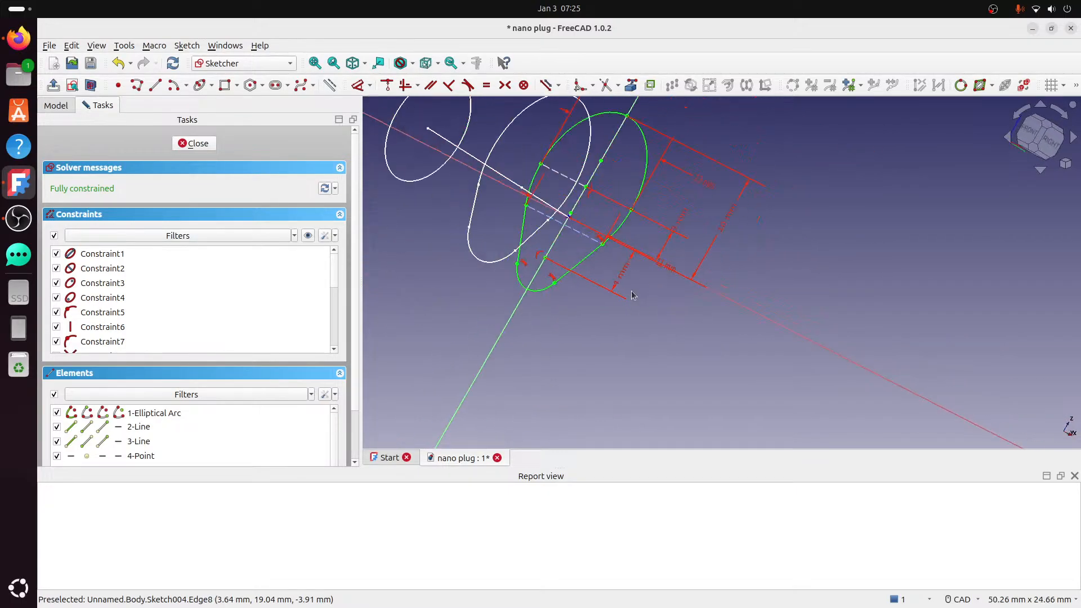
left_click(1033, 135)
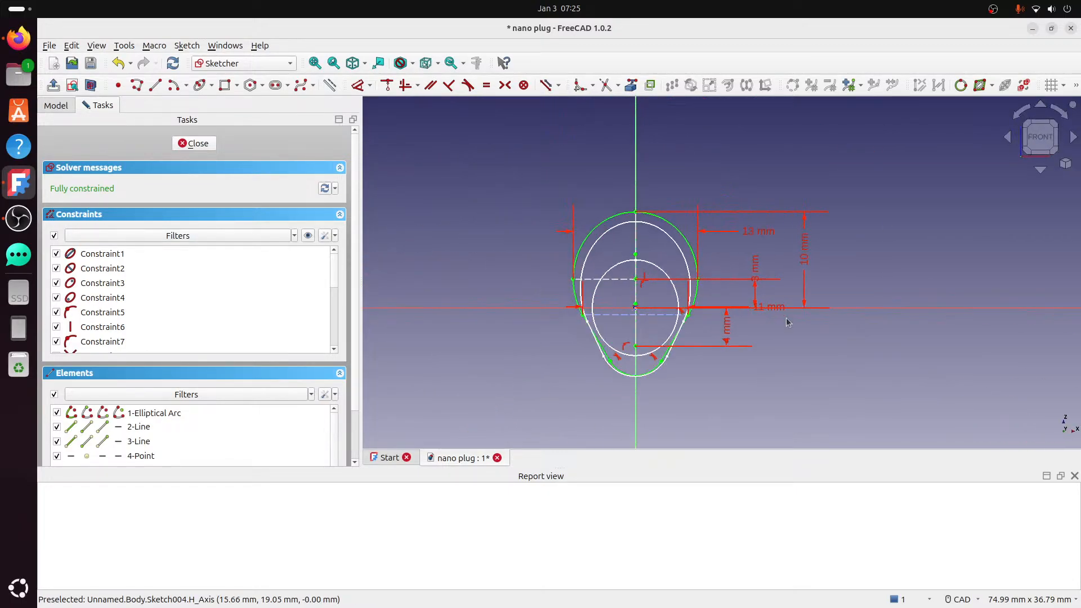
scroll(787, 322, "up", 2)
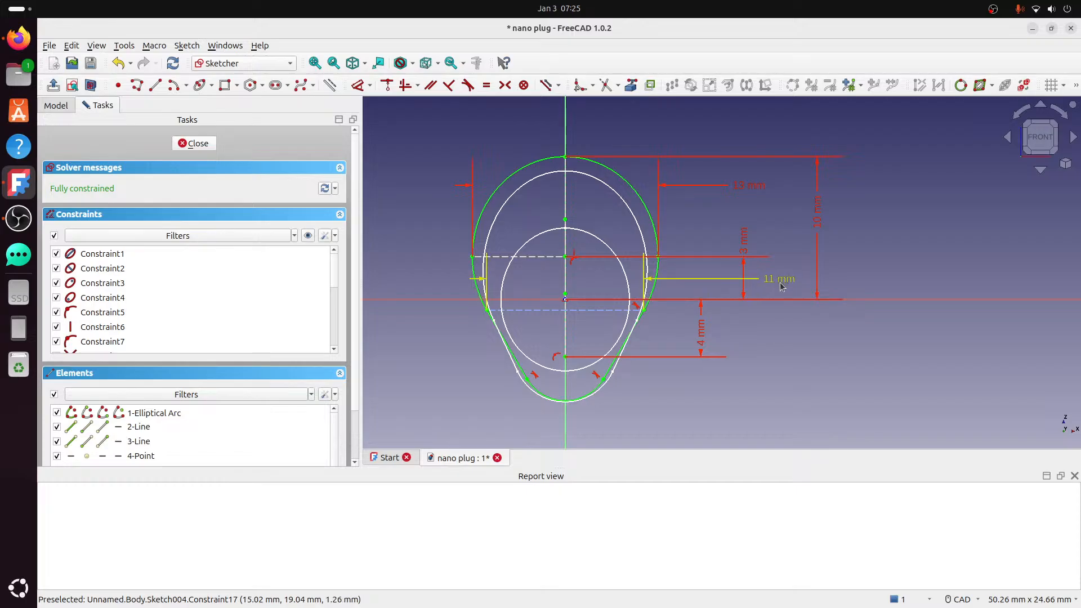
left_click(781, 286)
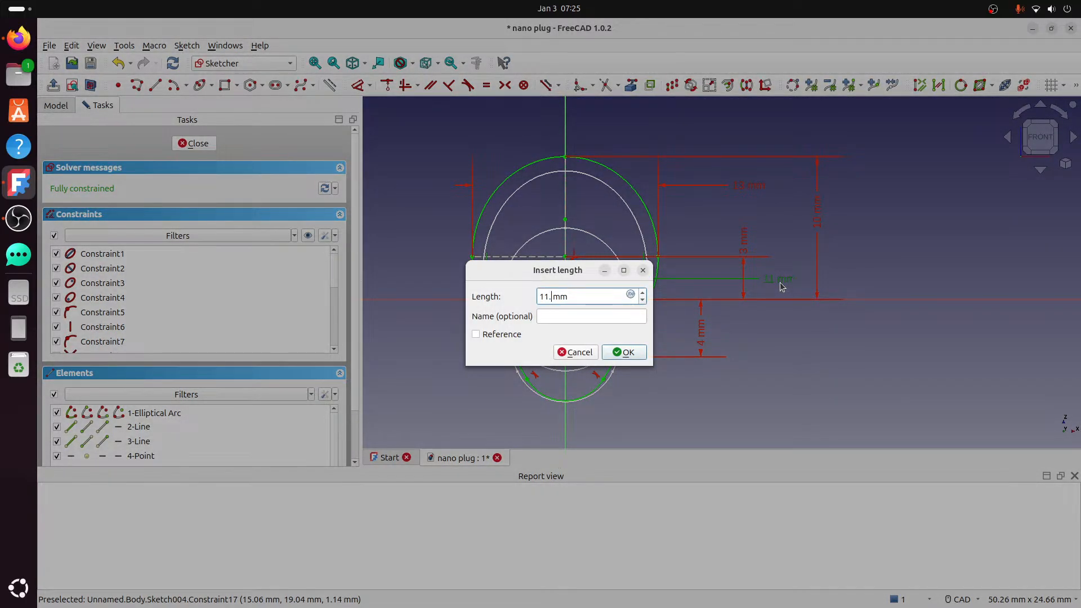
key("Return")
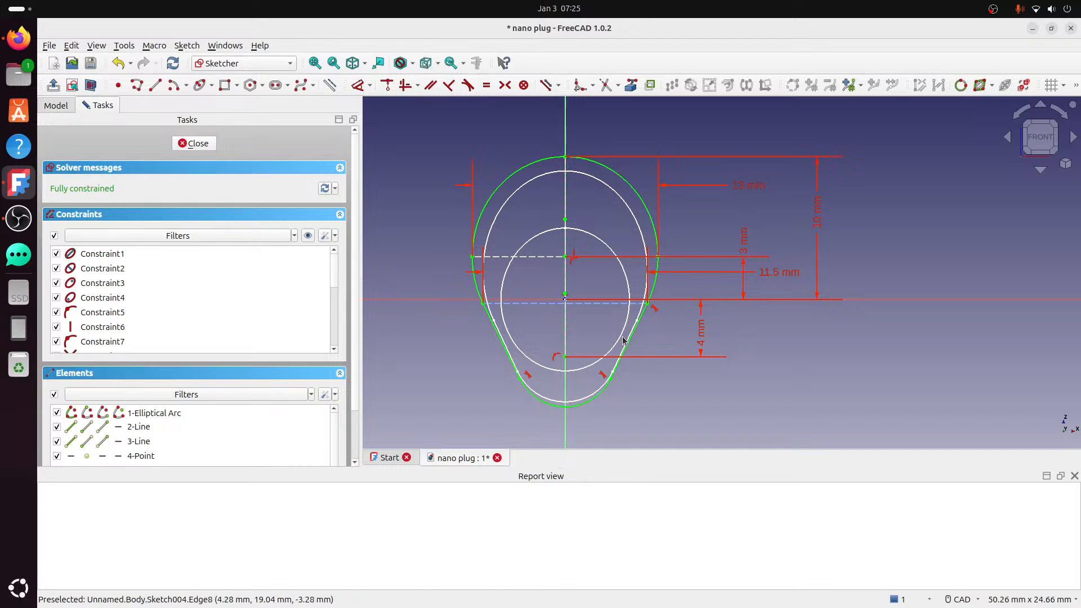
- Finish editing the enlarged egg-shaped sketch and check the spacing of the three cross-sections from the side
mouse_move(666, 315)
middle_mouse_down()
mouse_move(586, 306)
mouse_move(682, 311)
mouse_move(656, 310)
mouse_move(651, 296)
middle_mouse_up()
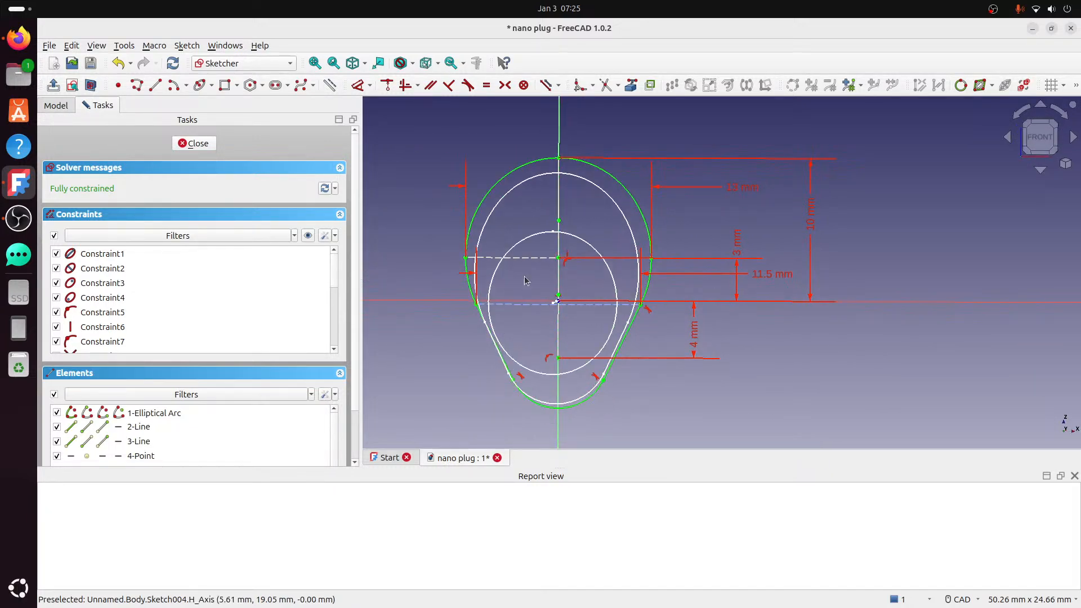
left_click(215, 146)
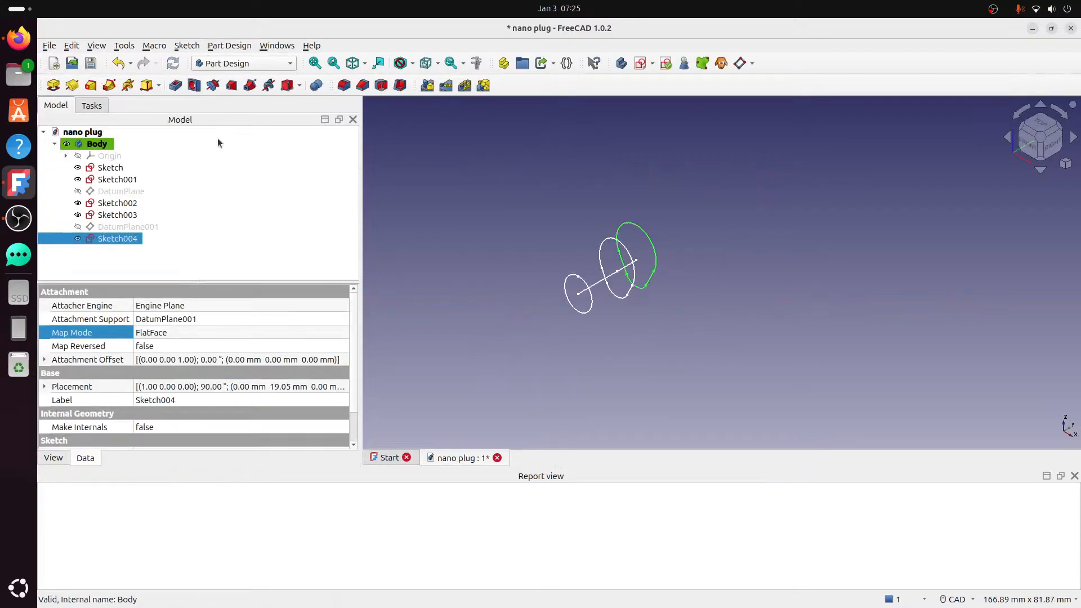
left_click(726, 260)
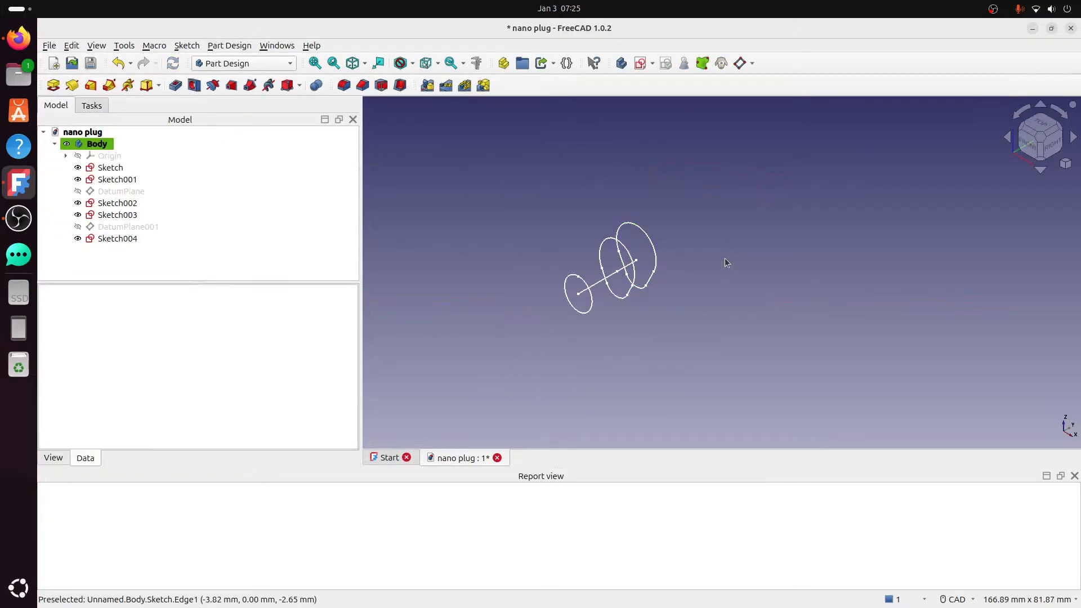
left_click(1053, 150)
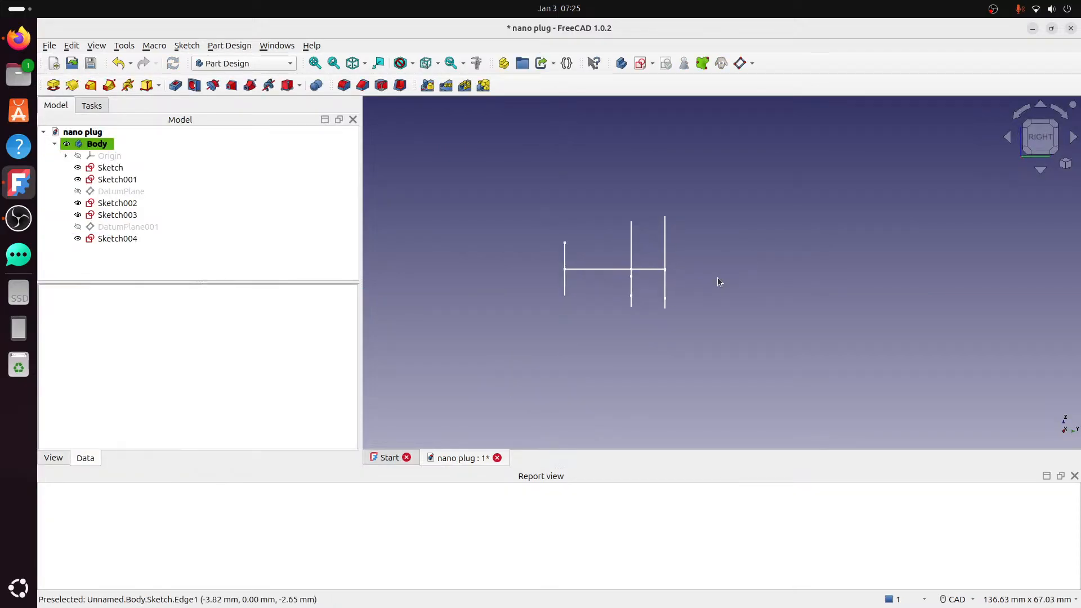
scroll(717, 277, "up", 3)
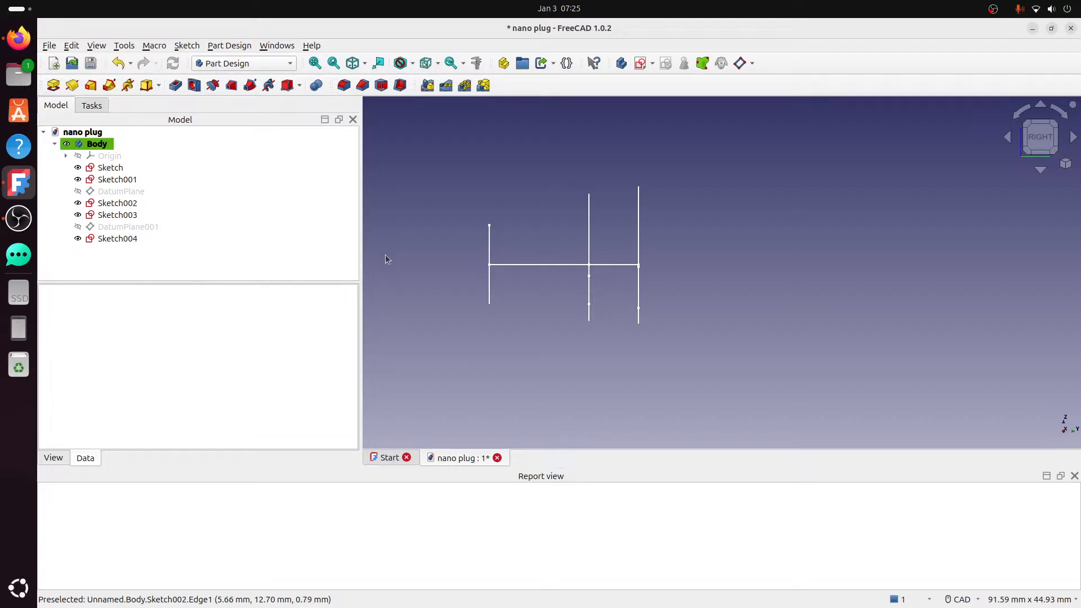
middle_click_drag(546, 236, 575, 236)
- Start a new sketch on the YZ plane of the origin and hide the origin again
left_click(118, 159)
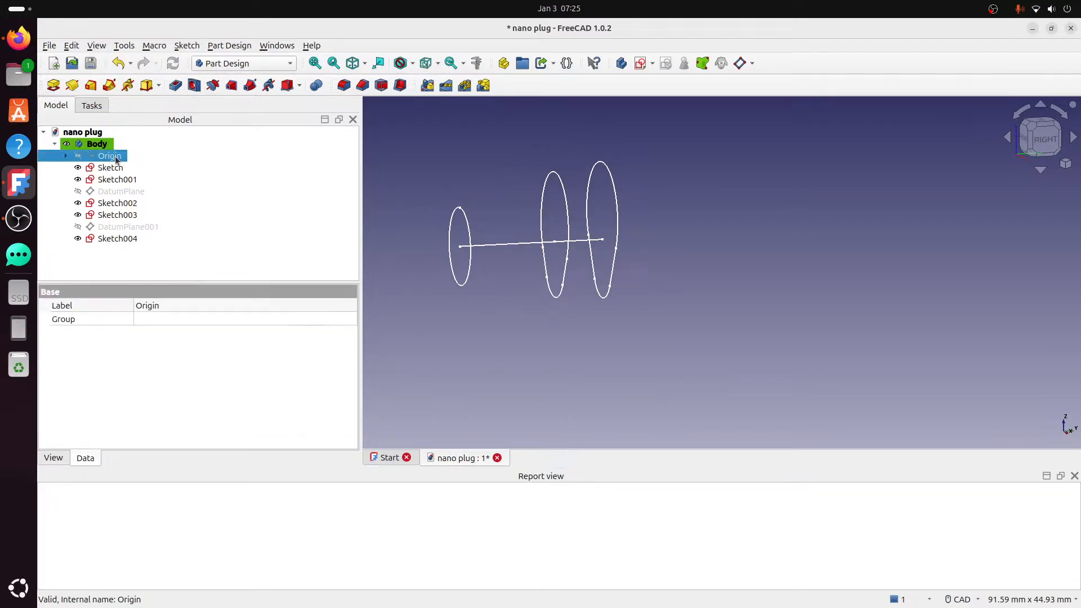
key("space")
left_click(813, 241)
left_click(646, 165)
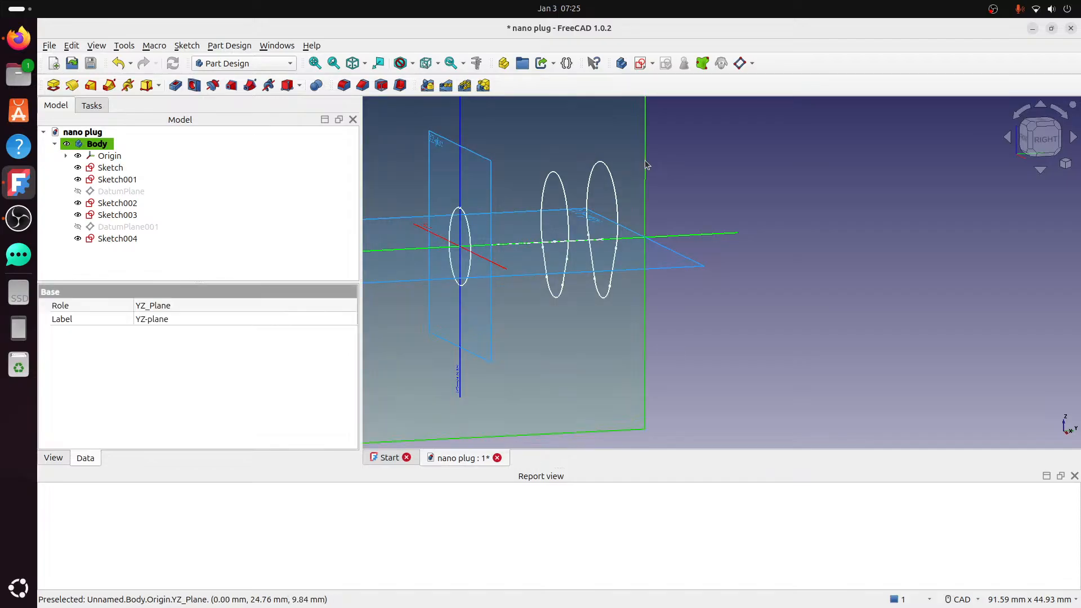
left_click(640, 64)
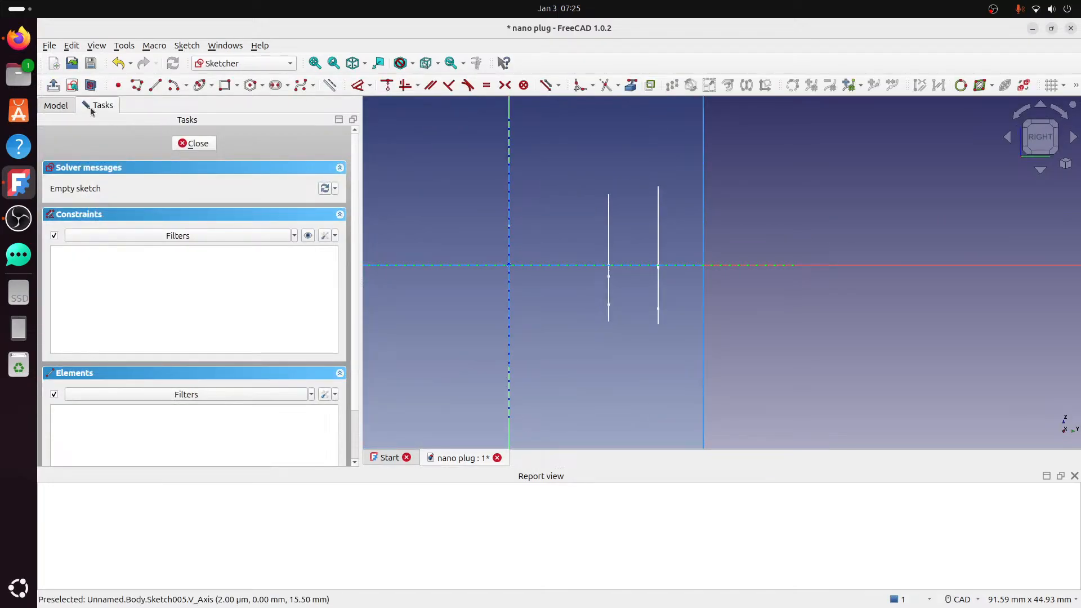
left_click(59, 106)
left_click(135, 157)
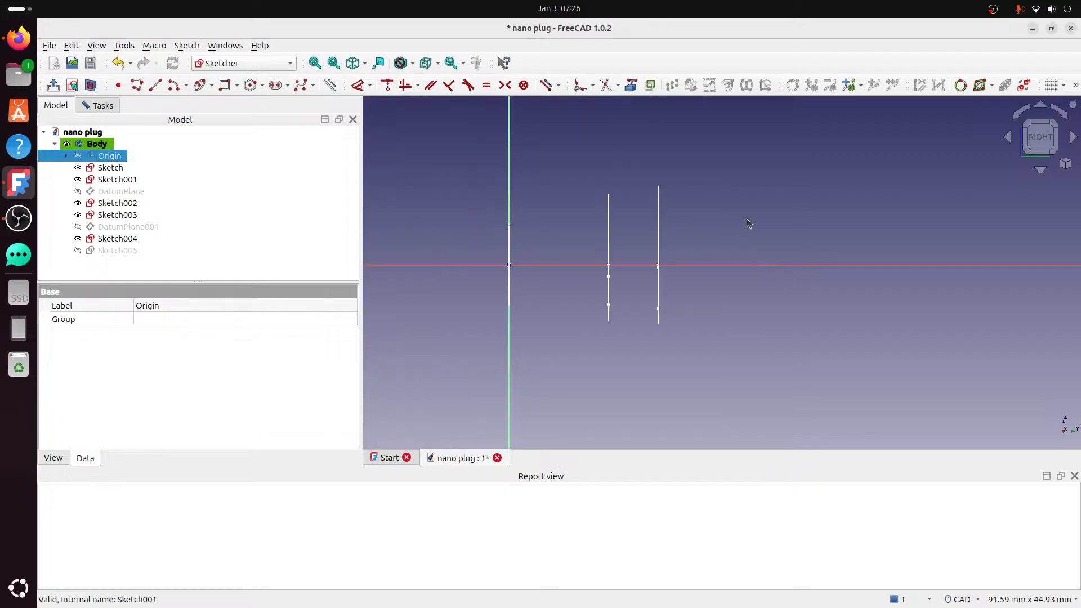
- Project the rearmost cross-section as external geometry and draw a line about 20 mm long rearward from it
left_click(631, 85)
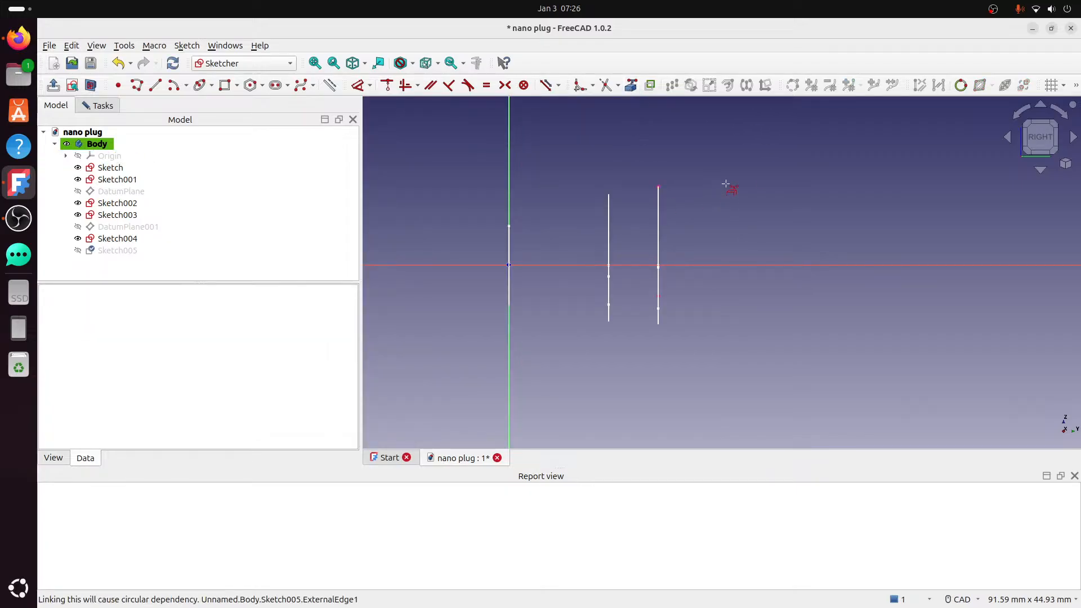
middle_click_drag(692, 174, 712, 174)
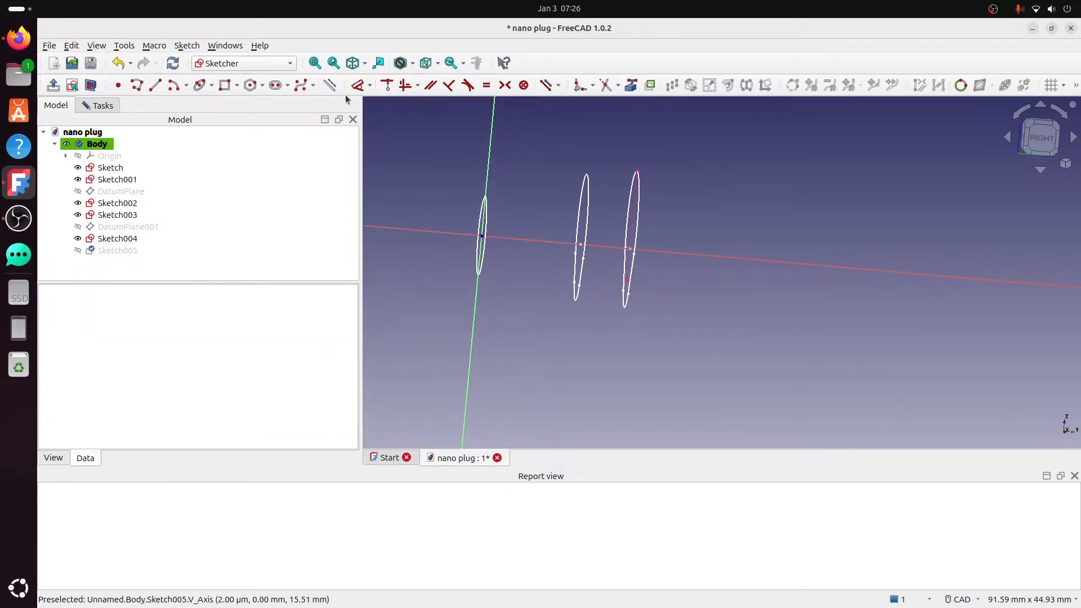
left_click(155, 85)
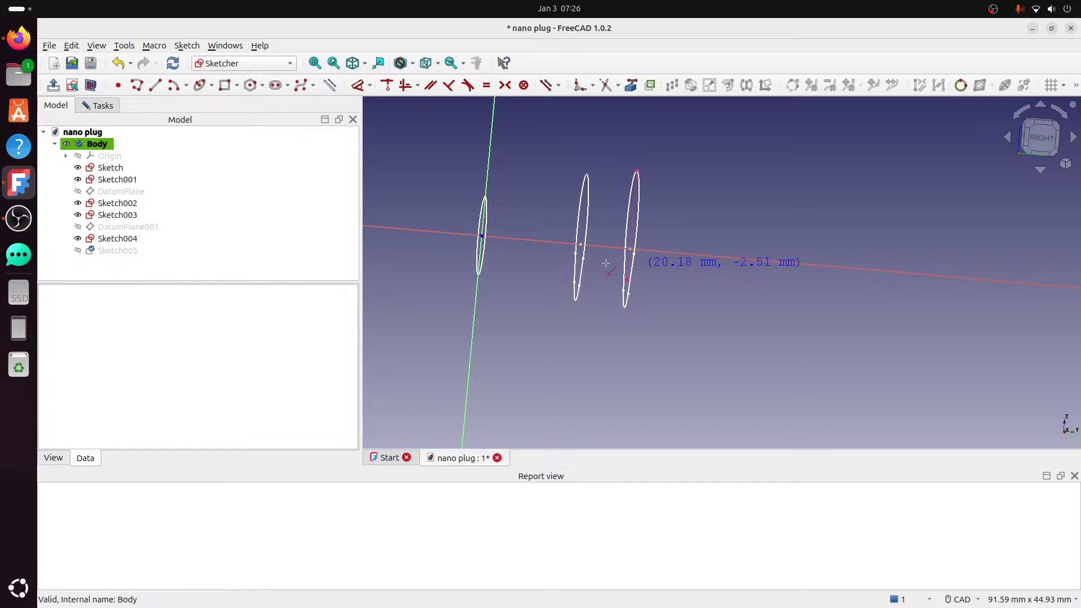
left_click(636, 240)
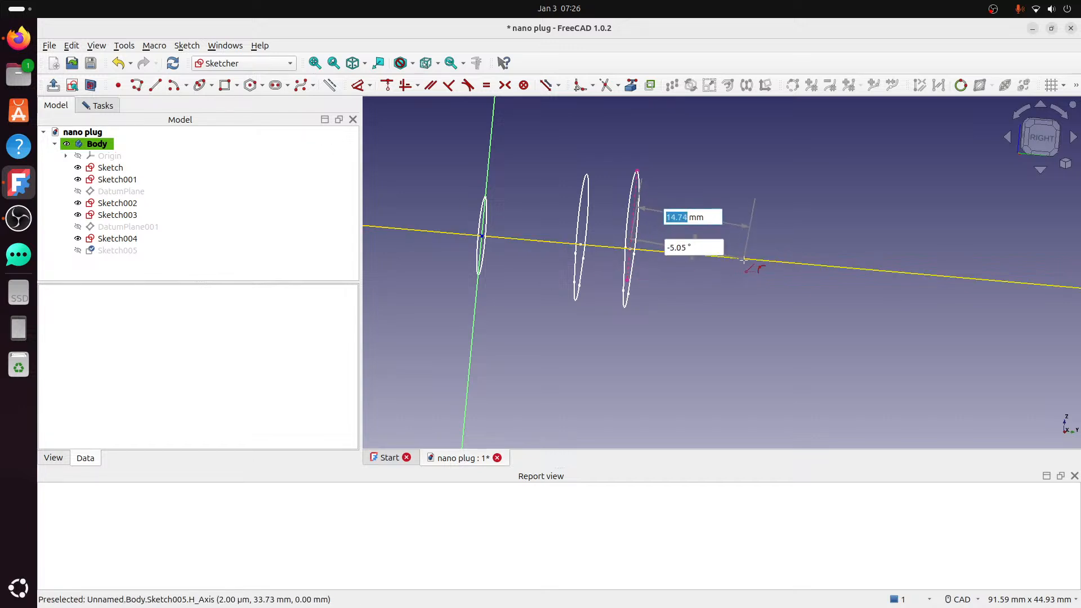
left_click(784, 246)
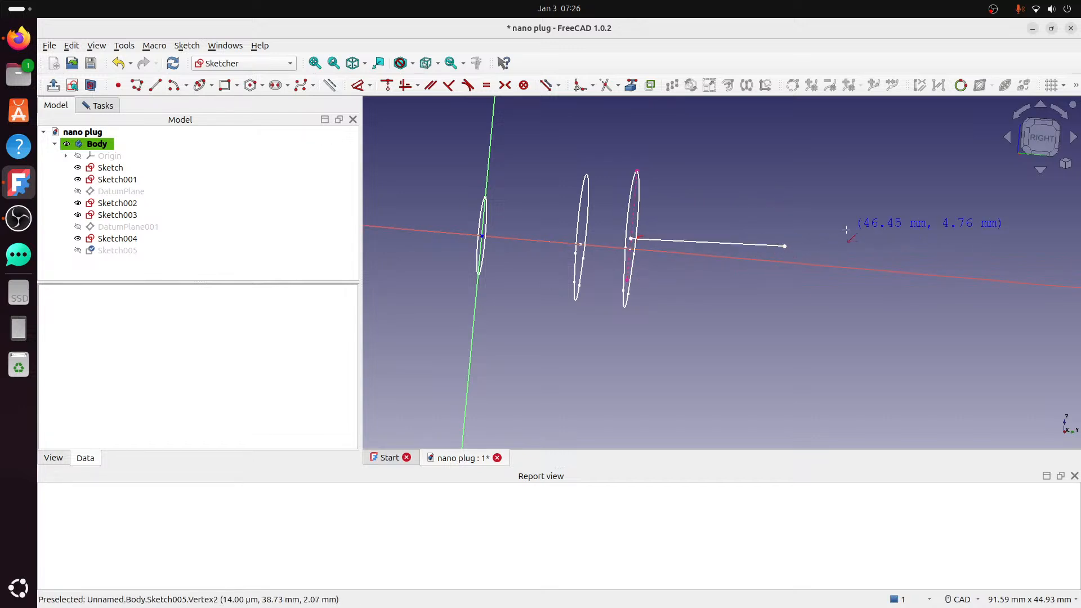
right_click(760, 267)
- Make the line horizontal and constrain its free end point onto the sketch's horizontal axis
left_click(772, 246)
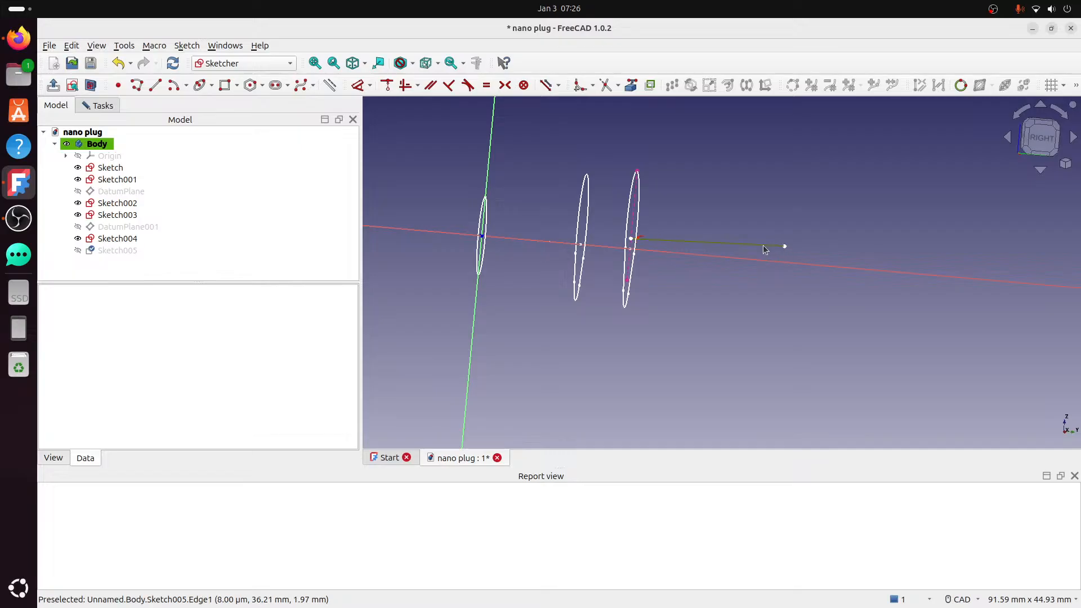
left_click(406, 86)
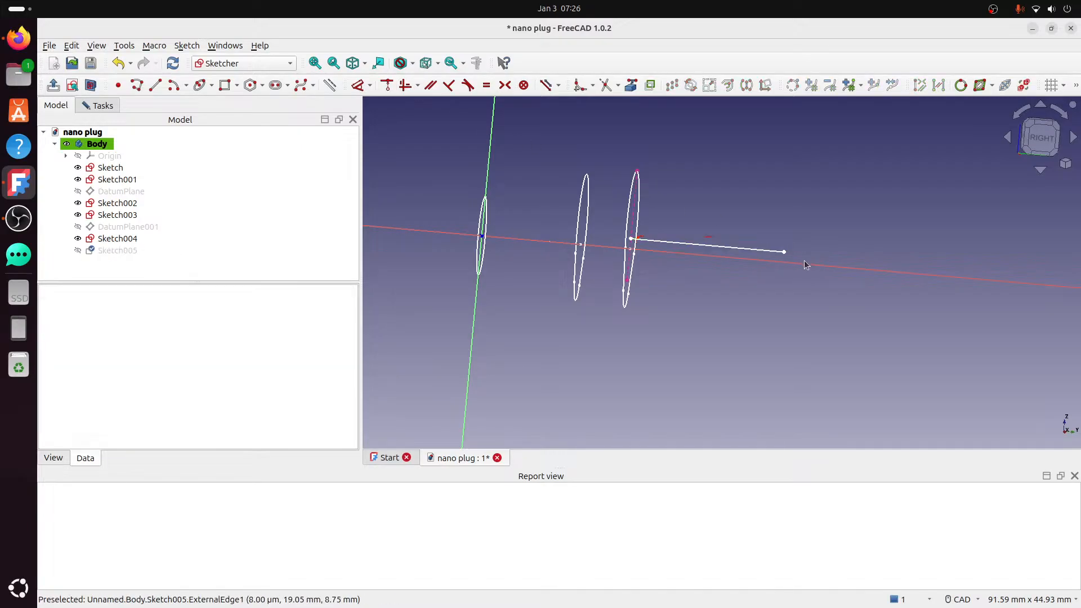
left_click(784, 254)
left_click(786, 256)
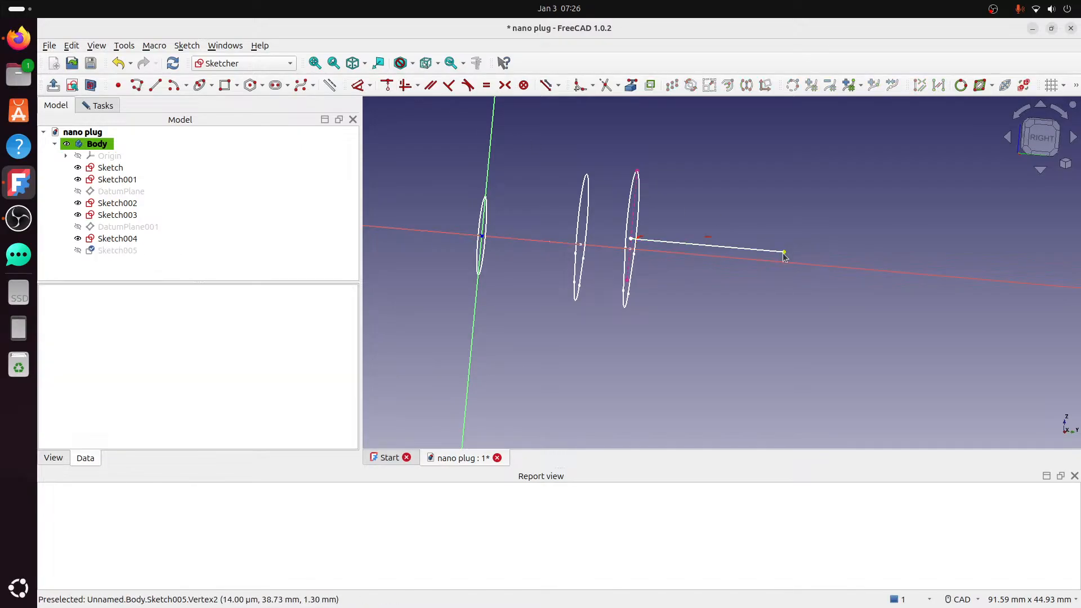
left_click(784, 253)
left_click(800, 264)
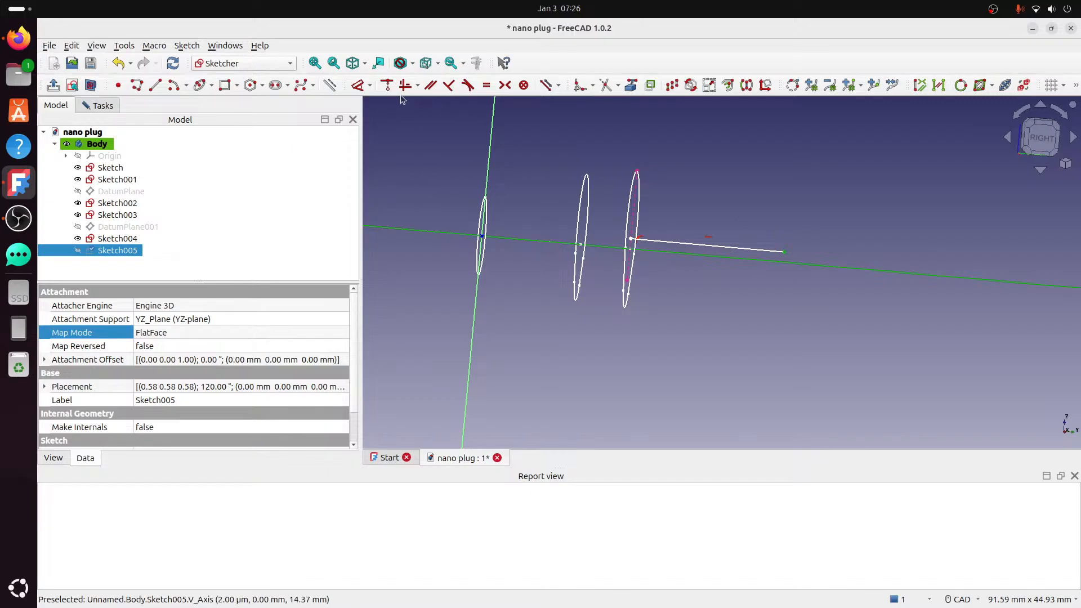
left_click(385, 90)
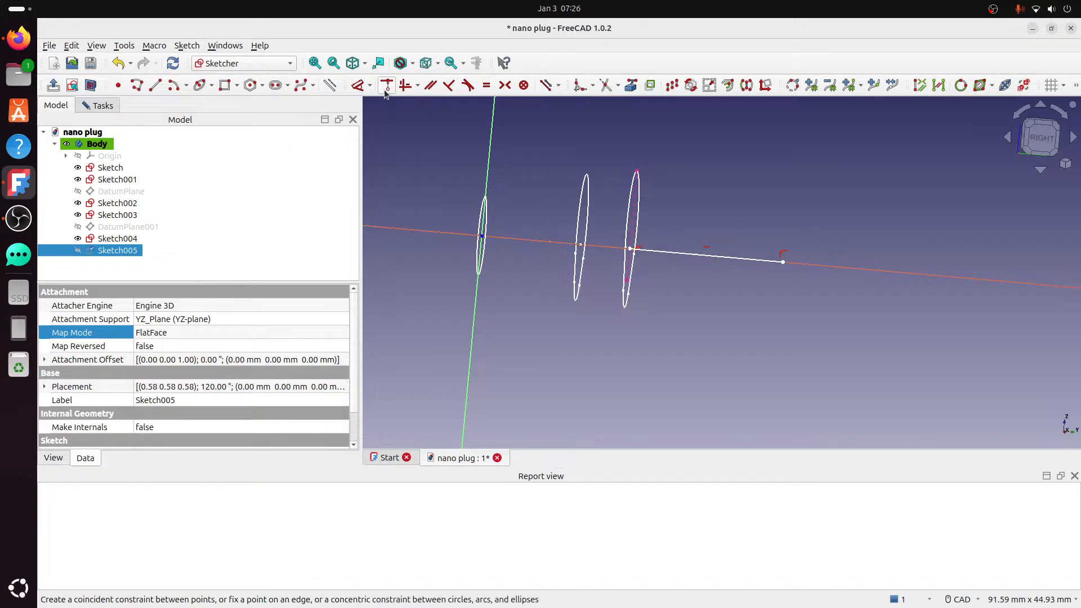
- Dimension the line's far end point 50.8 mm from the origin and place the dimension below the profiles
left_click(1040, 138)
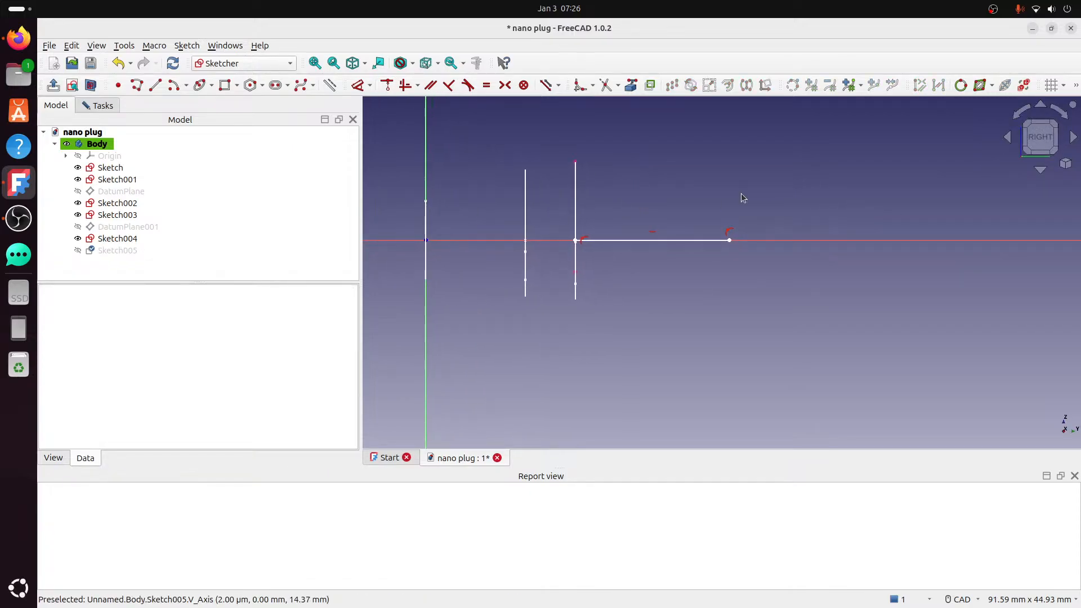
scroll(739, 194, "down", 1)
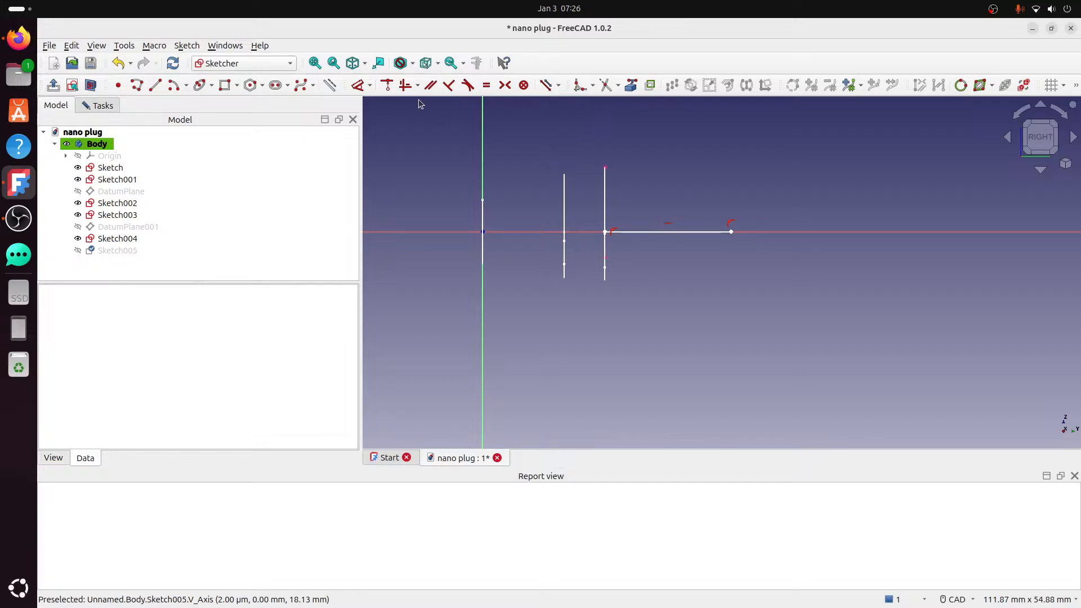
left_click(357, 86)
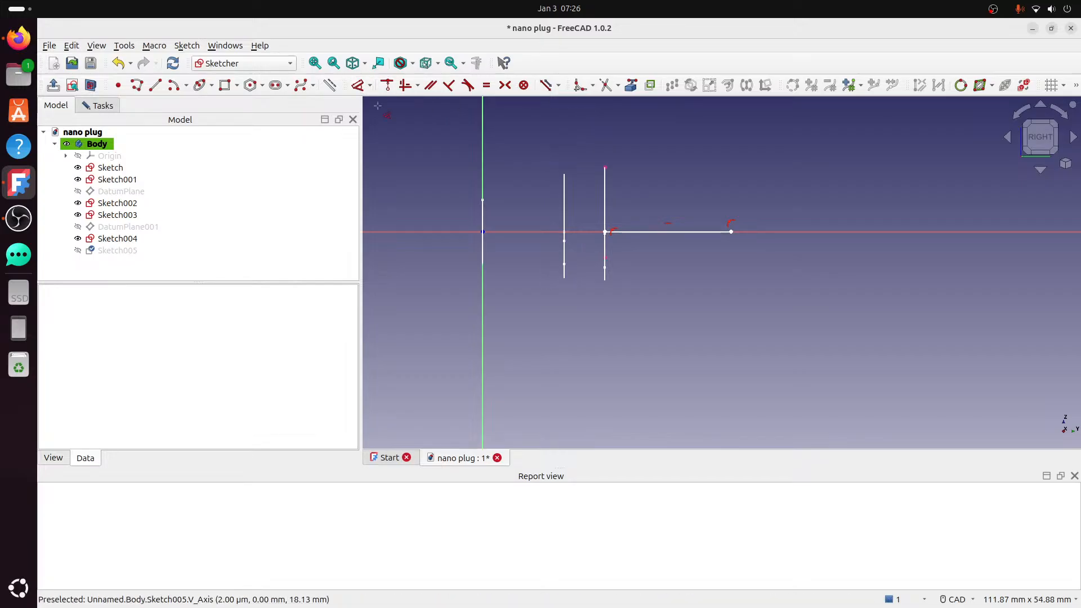
left_click(483, 232)
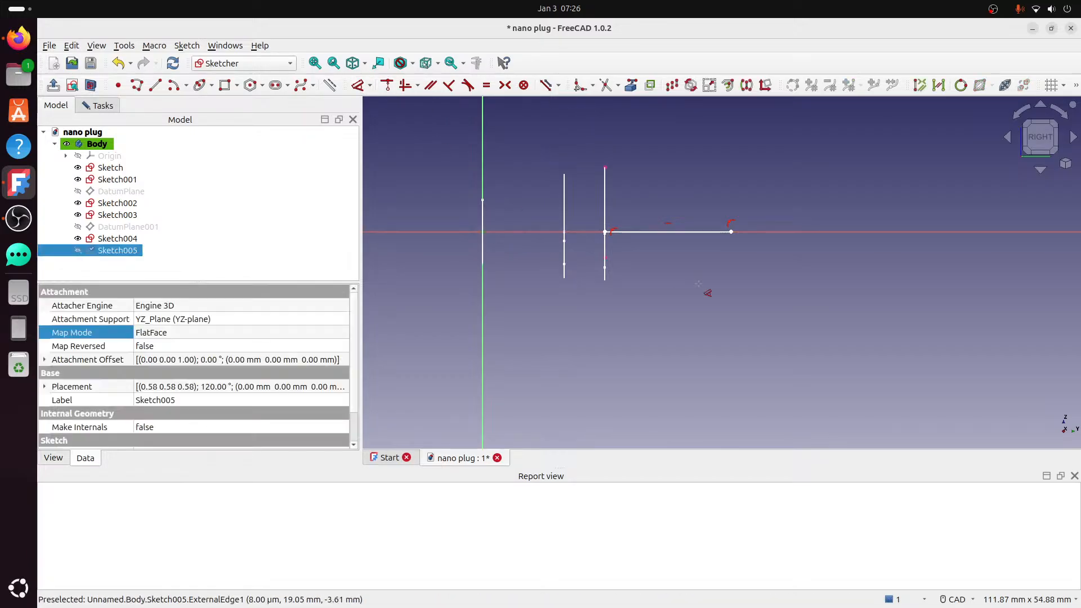
left_click(731, 232)
left_click(714, 319)
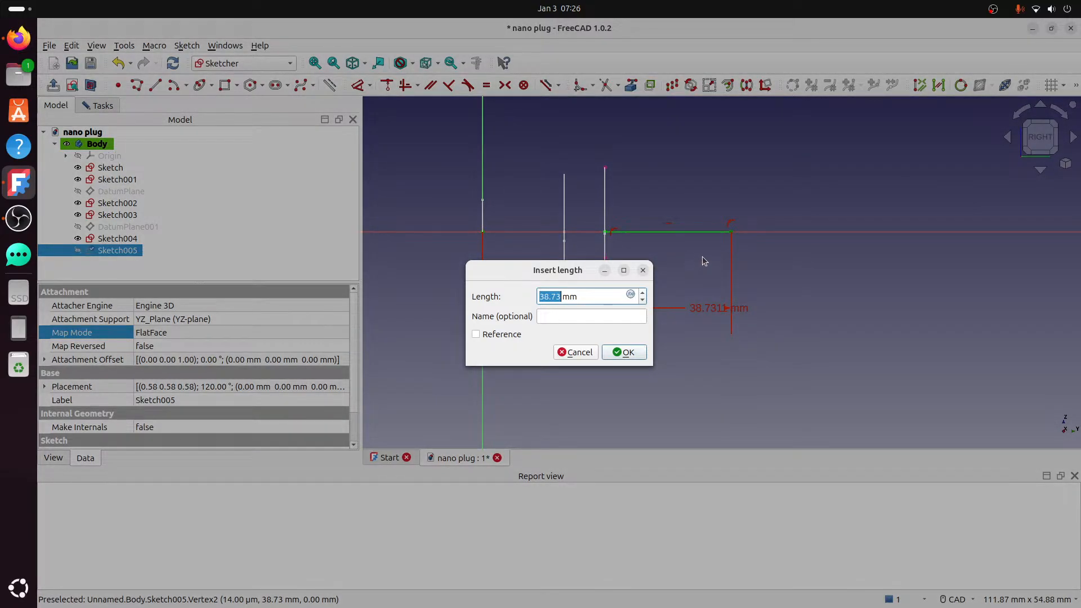
type("50.8")
key("Return")
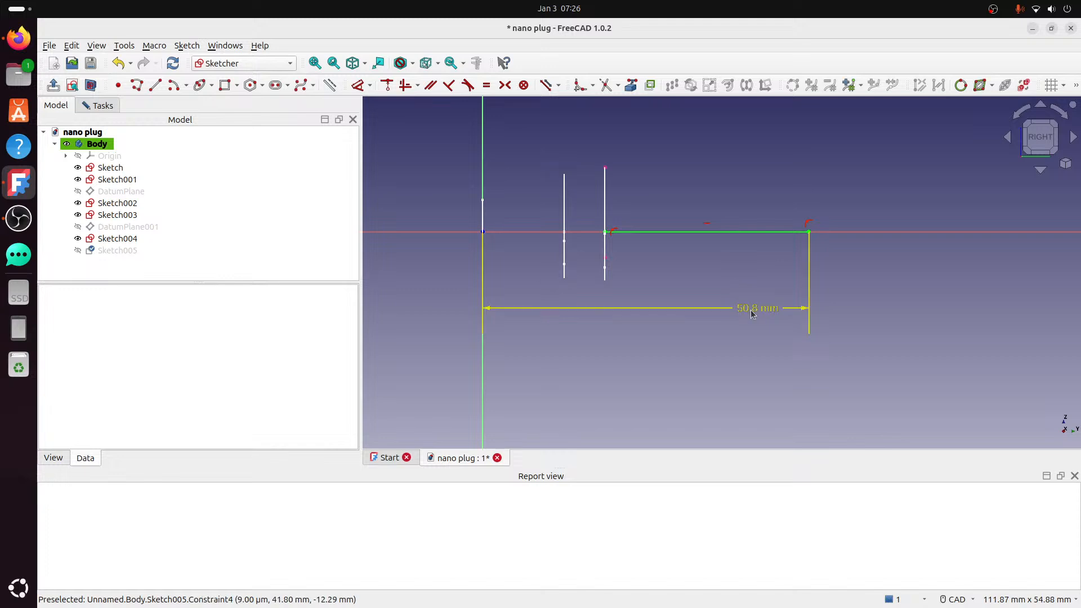
left_click_drag(731, 308, 732, 329)
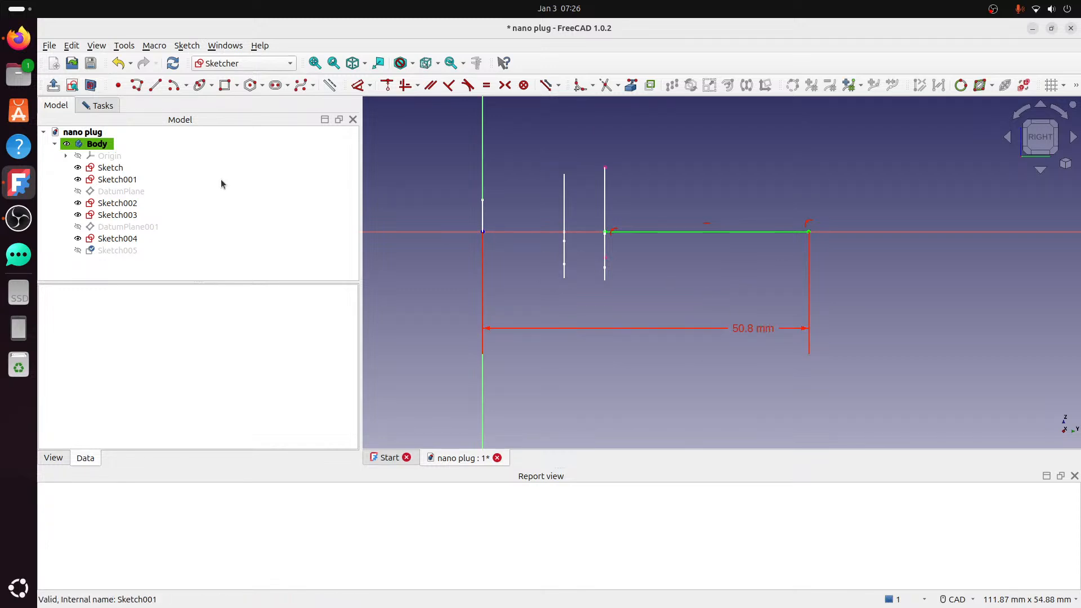
- Close the centre line sketch and inspect it together with the three cross-sections in 3D
left_click(98, 106)
left_click(191, 145)
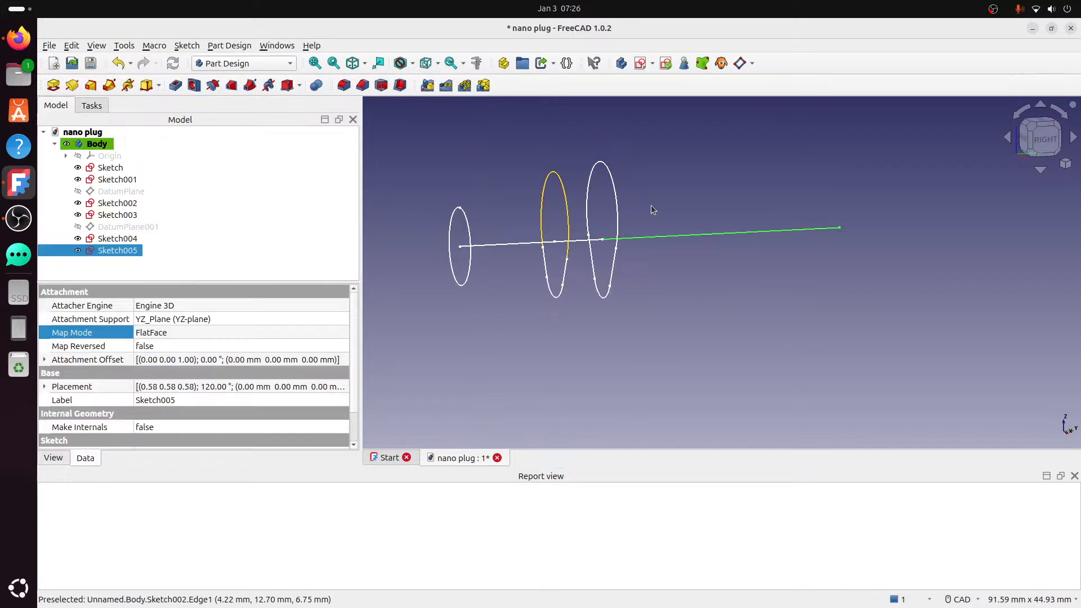
left_click(1029, 124)
left_click(828, 196)
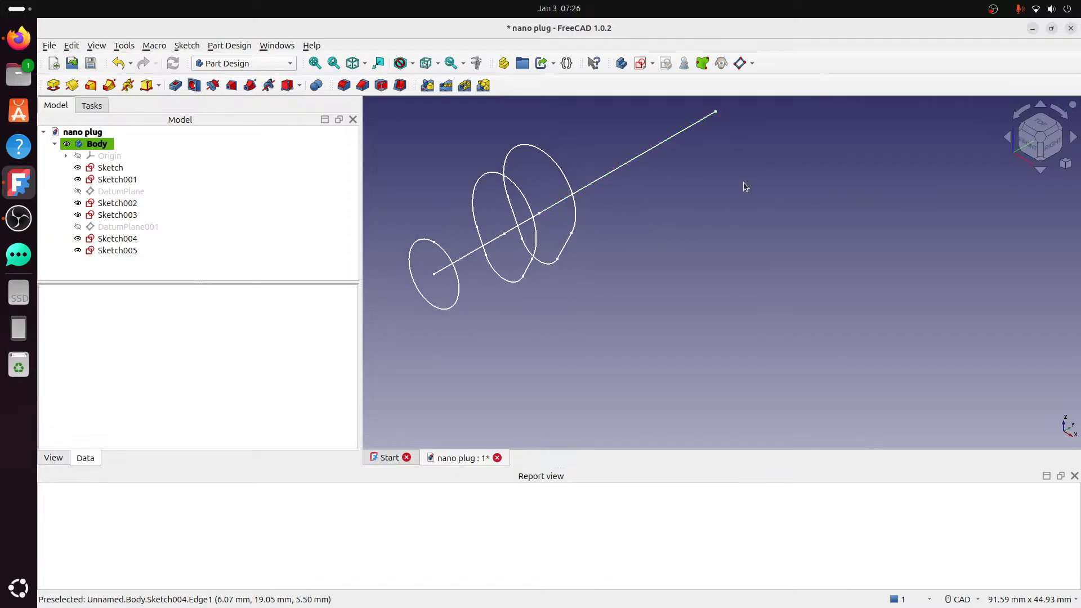
scroll(733, 181, "down", 3)
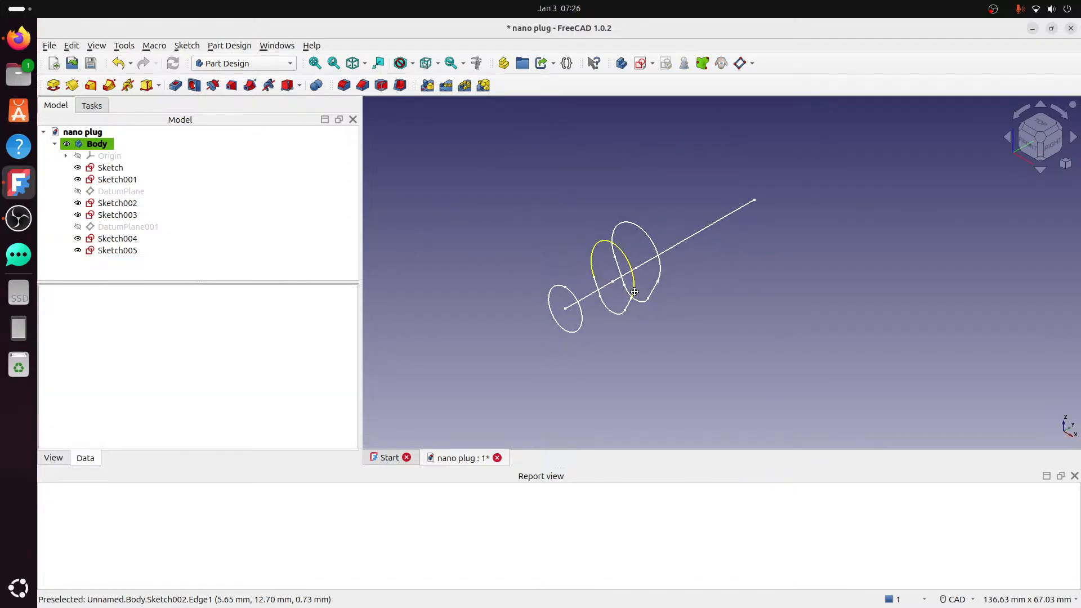
mouse_move(735, 236)
middle_mouse_down()
mouse_move(719, 251)
mouse_move(772, 261)
mouse_move(688, 250)
mouse_move(726, 250)
mouse_move(752, 224)
mouse_move(747, 240)
middle_mouse_up()
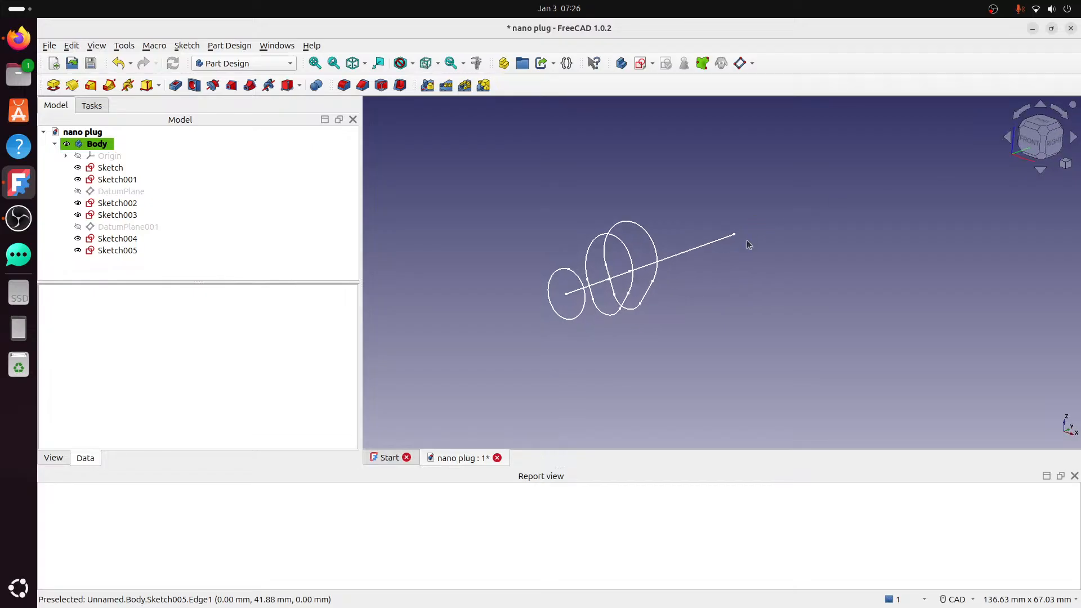
middle_click_drag(710, 285, 402, 219)
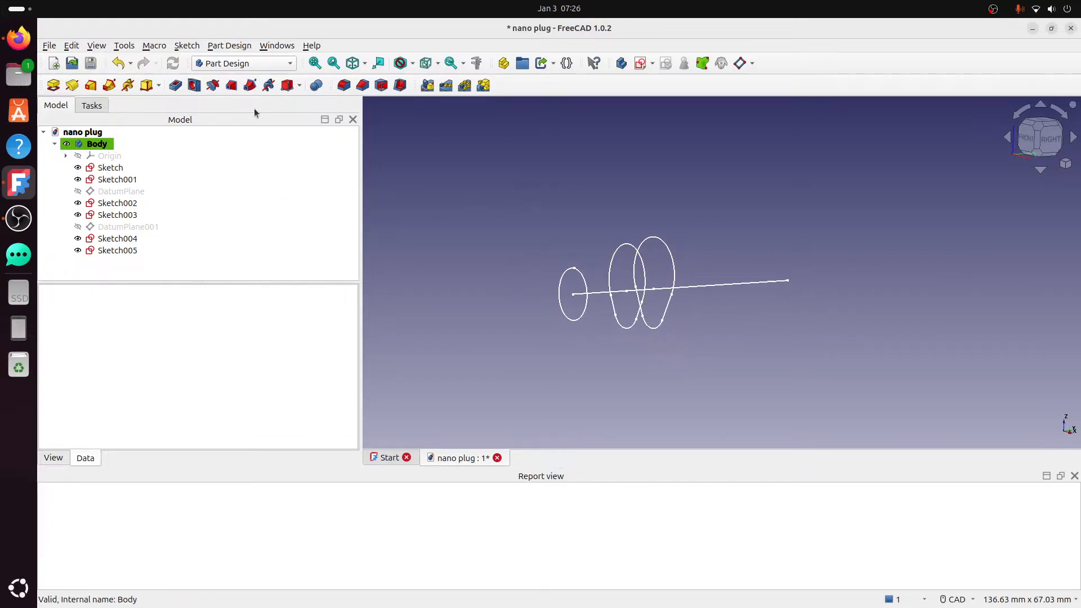
- Create a datum plane parallel to the XZ plane through the centre line's far end point, showing the origin only while picking references
left_click(127, 155)
key("space")
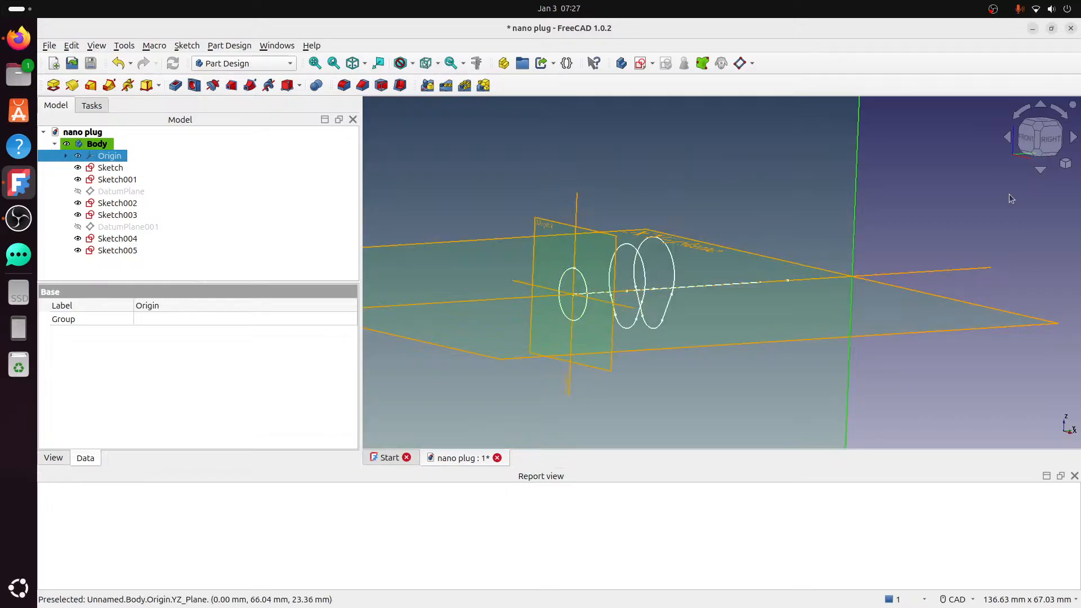
left_click(968, 200)
left_click(607, 240)
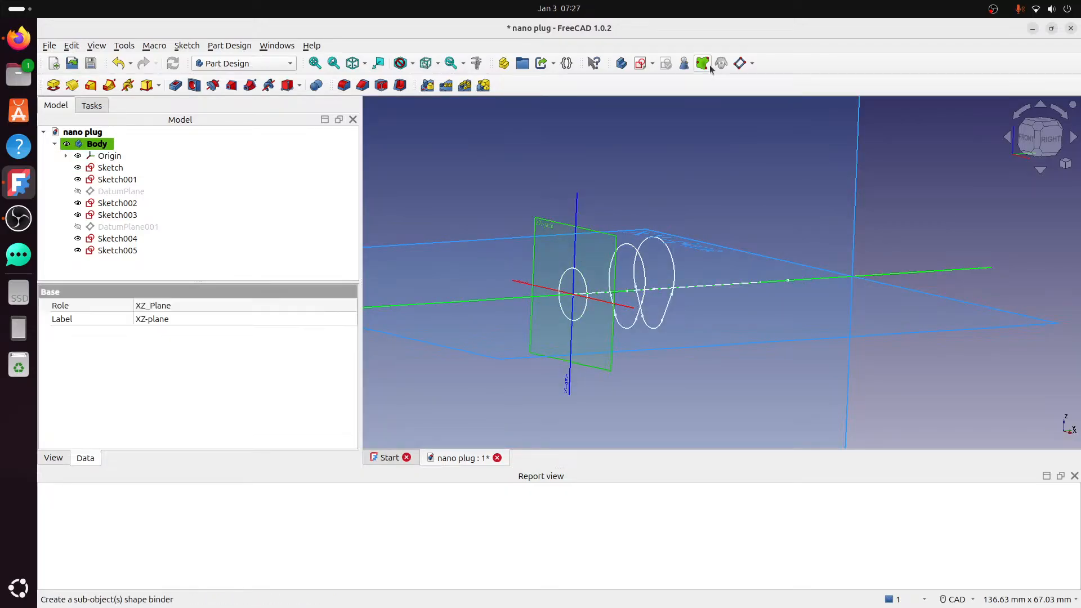
left_click(739, 63)
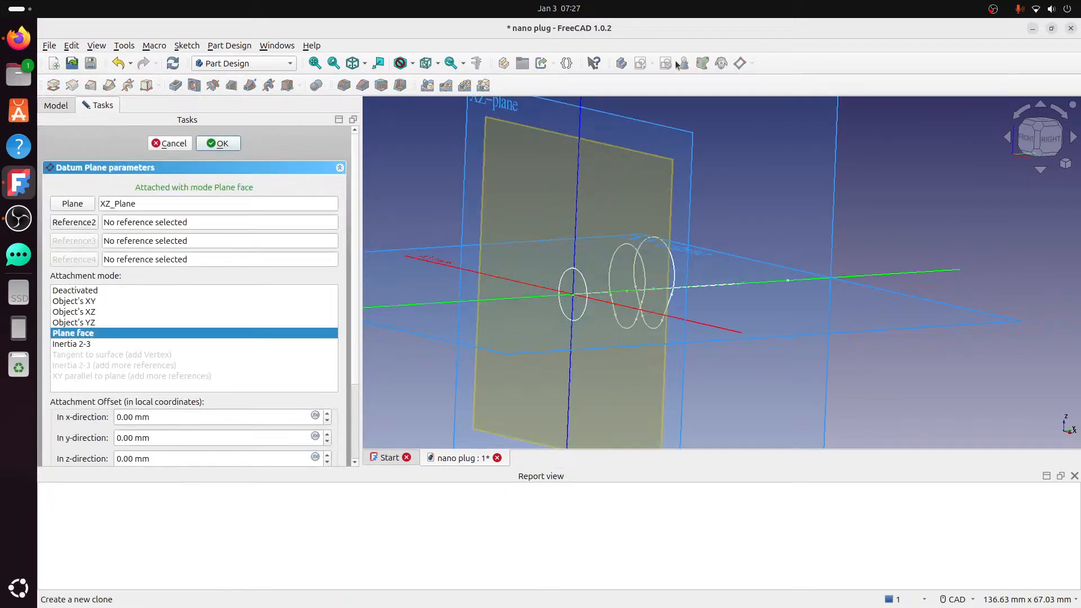
left_click(73, 223)
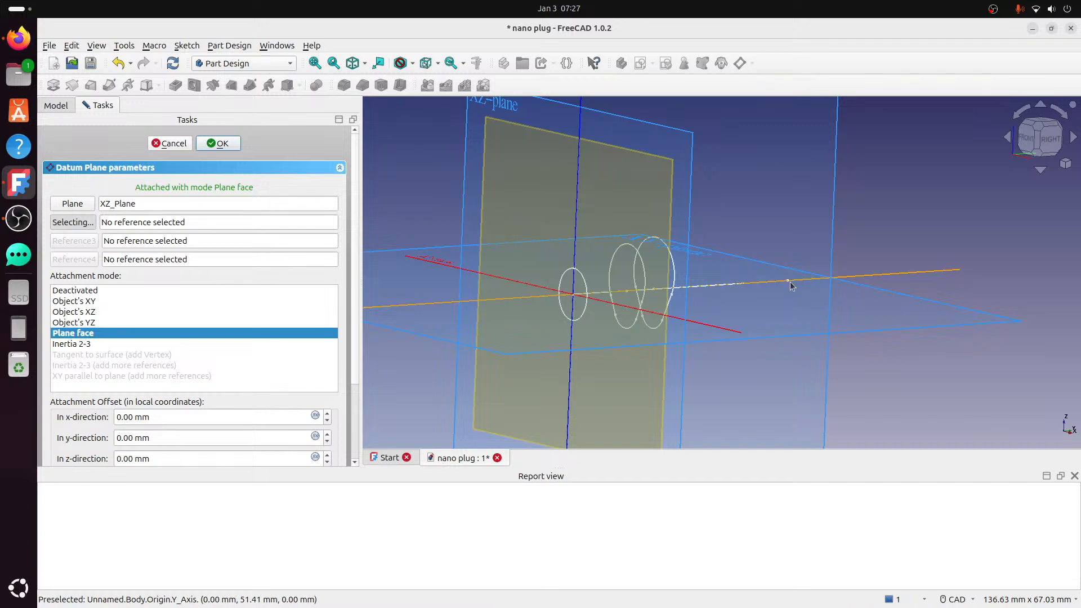
middle_click_drag(792, 286, 758, 303)
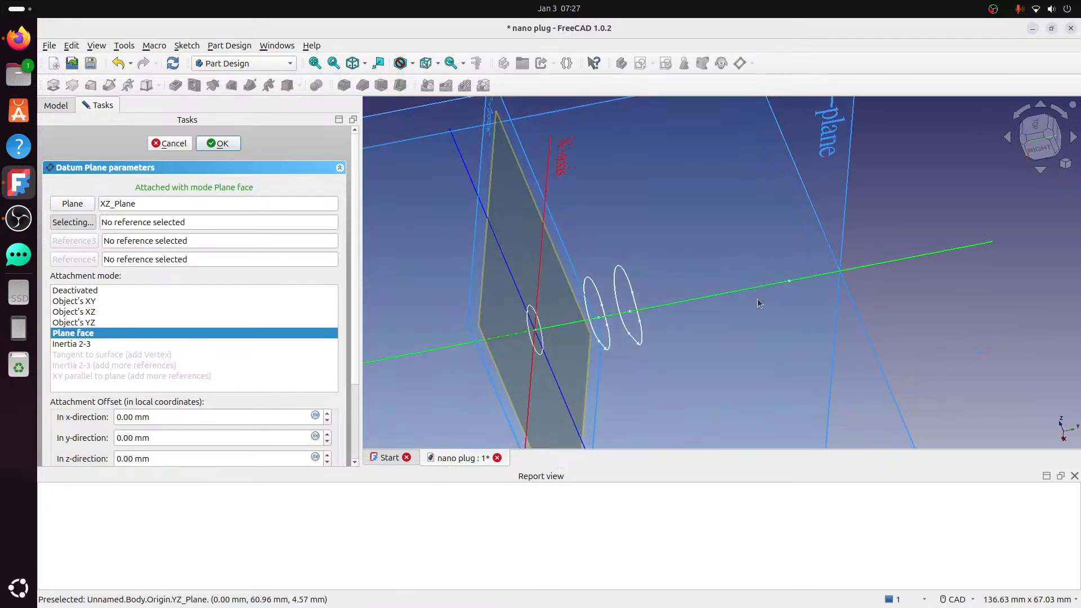
left_click(789, 281)
left_click(233, 146)
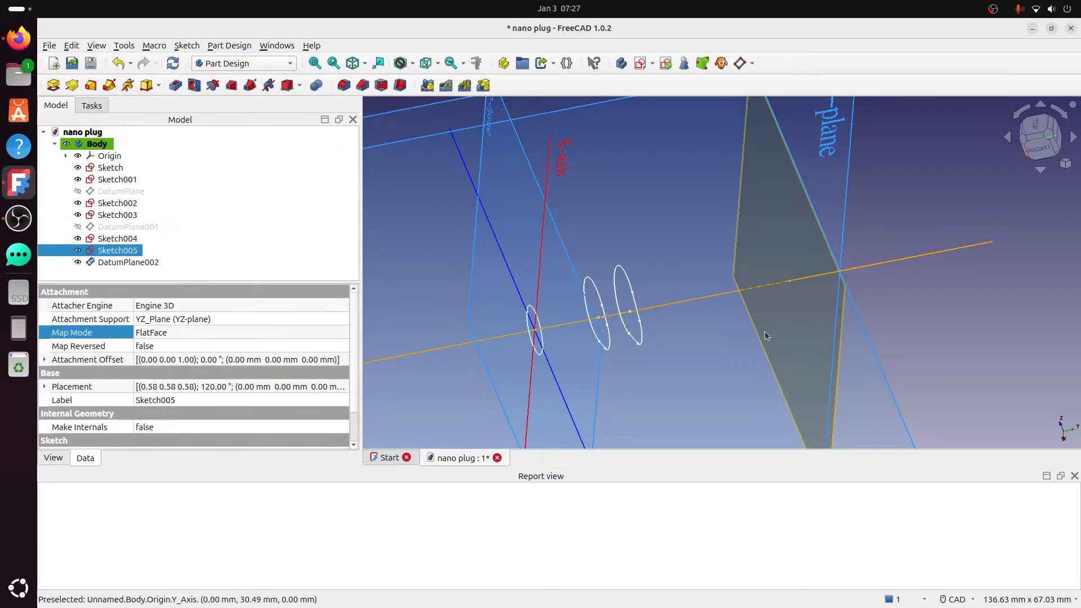
left_click(109, 156)
key("space")
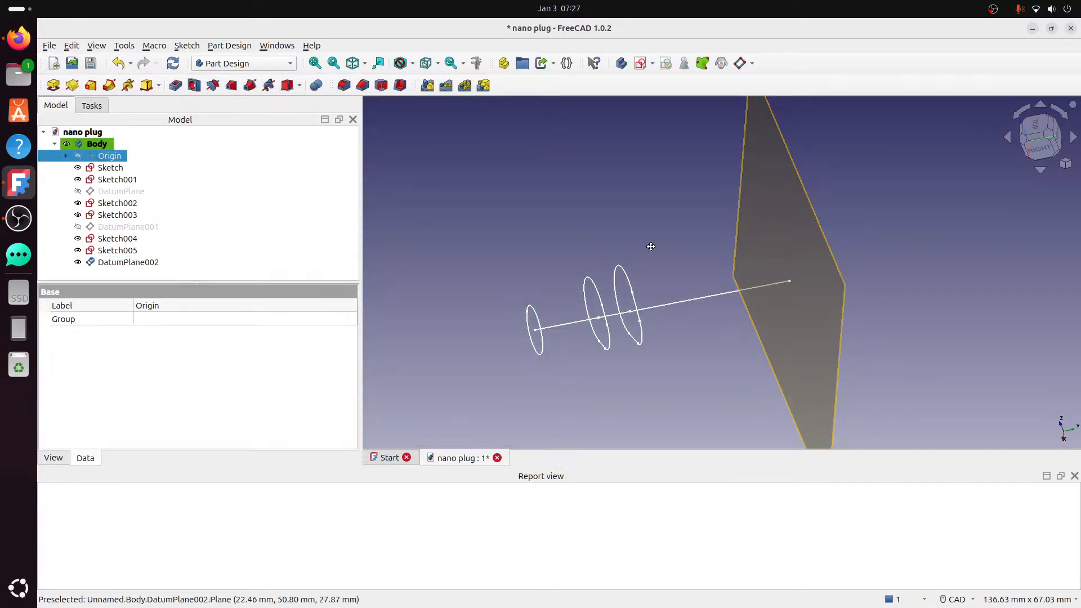
middle_click_drag(649, 244, 673, 291)
left_click(673, 292)
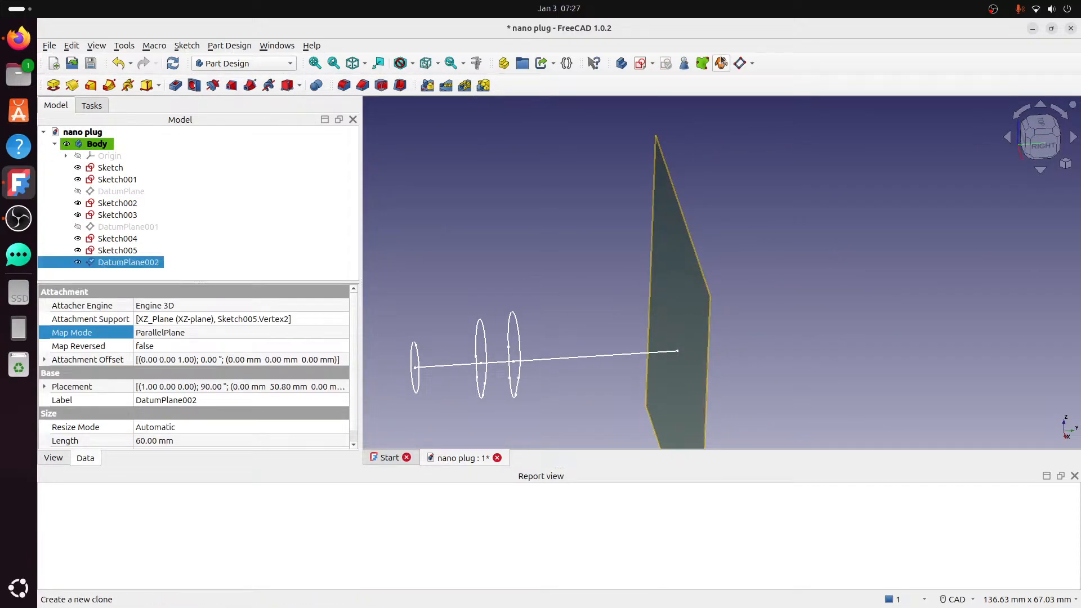
left_click(642, 63)
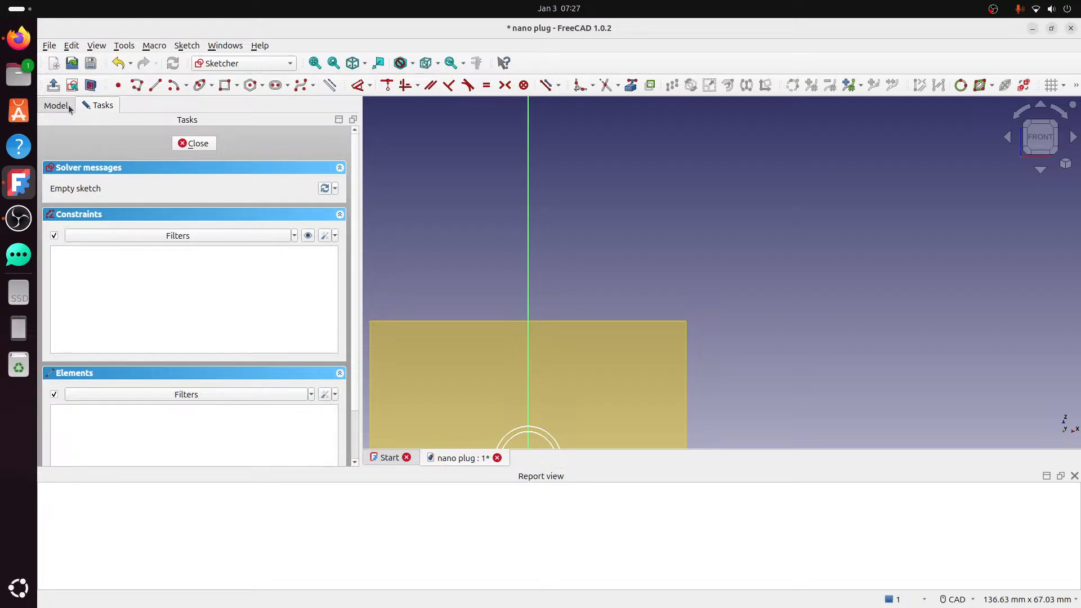
left_click(56, 105)
left_click(129, 262)
key("space")
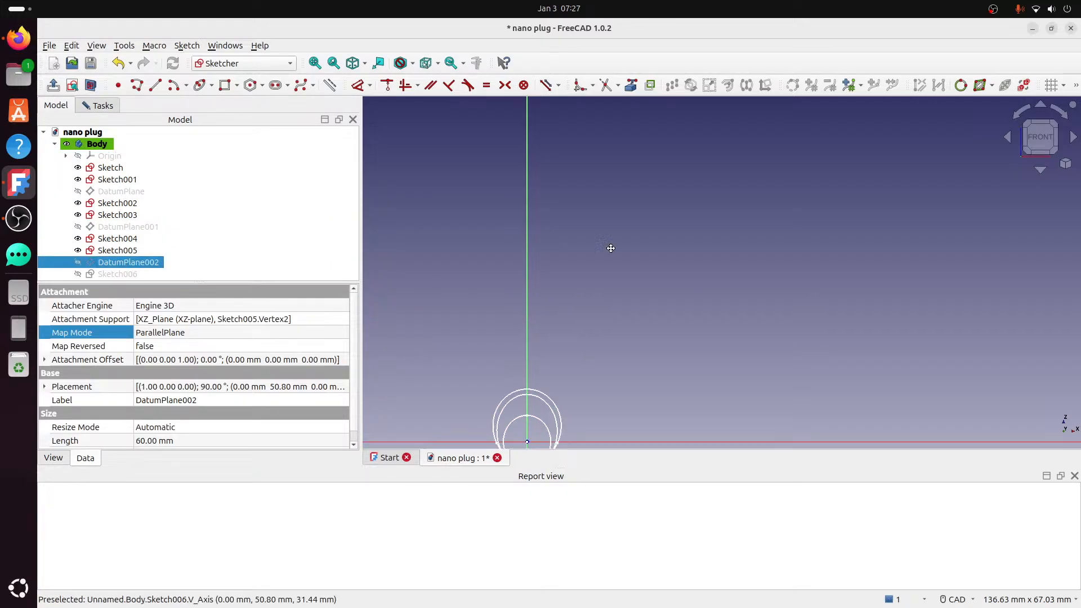
mouse_move(610, 248)
middle_mouse_down()
mouse_move(583, 267)
mouse_move(525, 272)
middle_mouse_up()
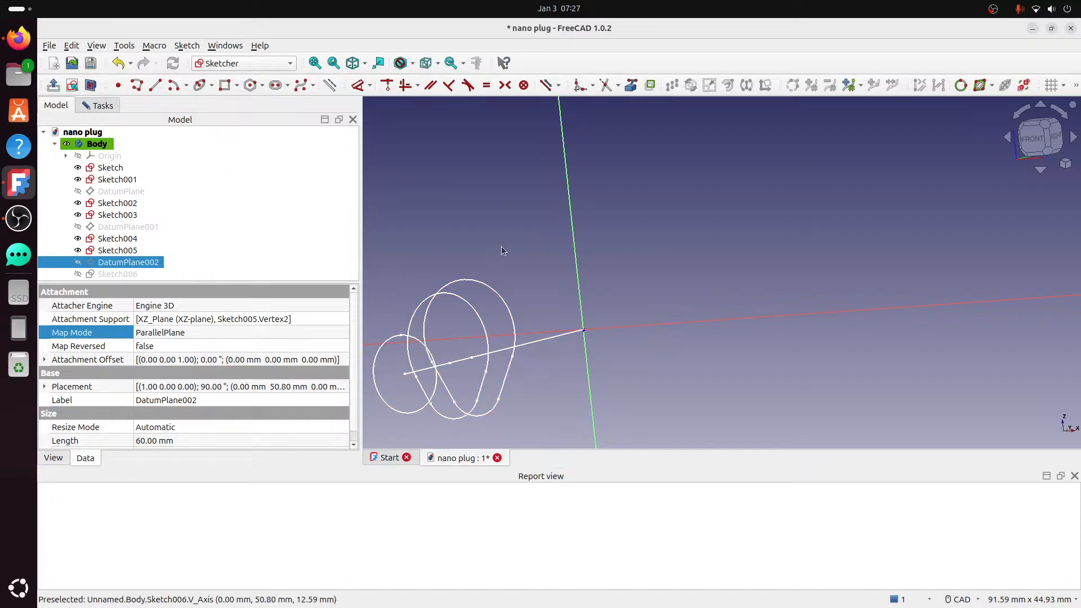
middle_click_drag(521, 226, 600, 180)
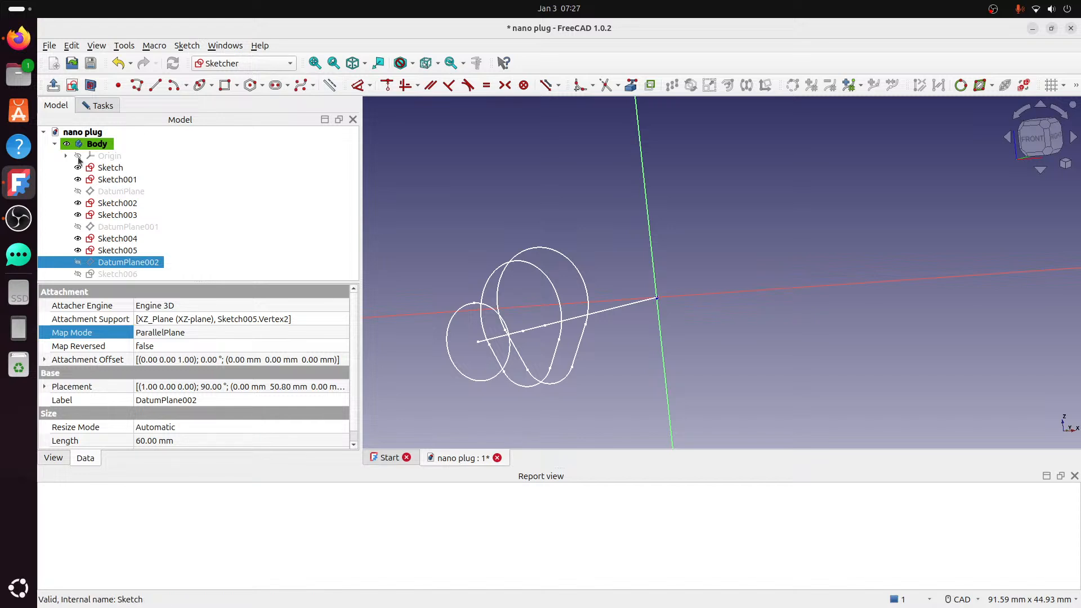
left_click(93, 109)
left_click(181, 145)
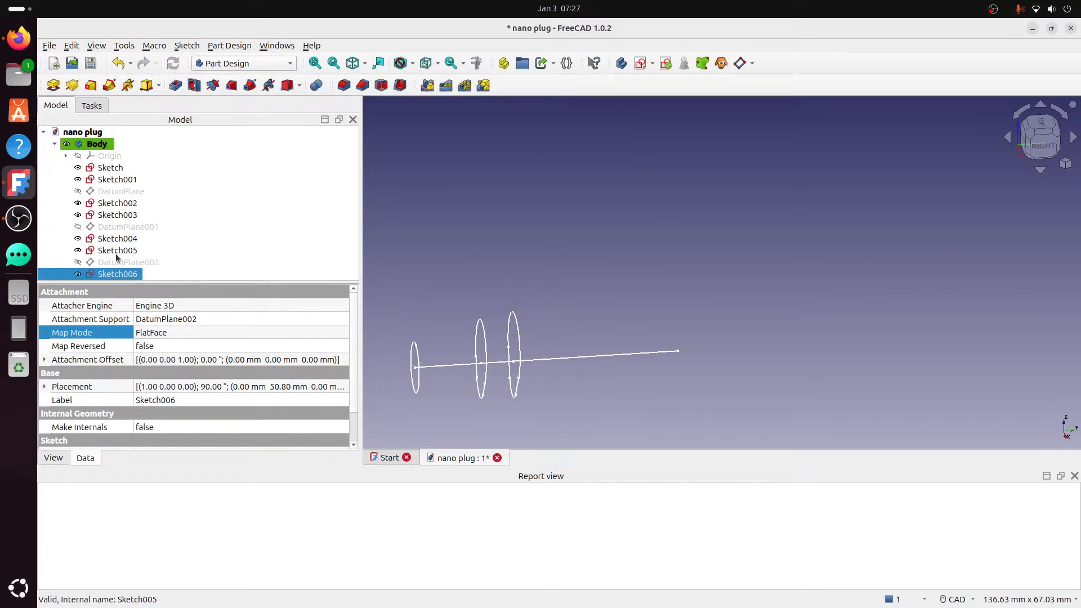
key("Delete")
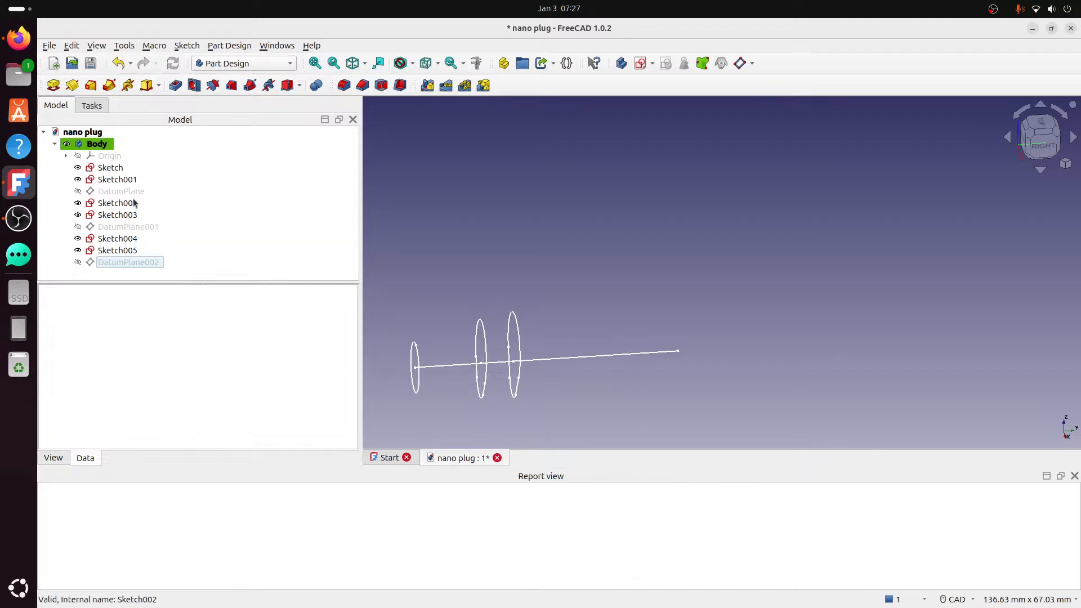
- Duplicate the front ellipse sketch without its XZ-plane dependency and move the copy into the Body
left_click(121, 169)
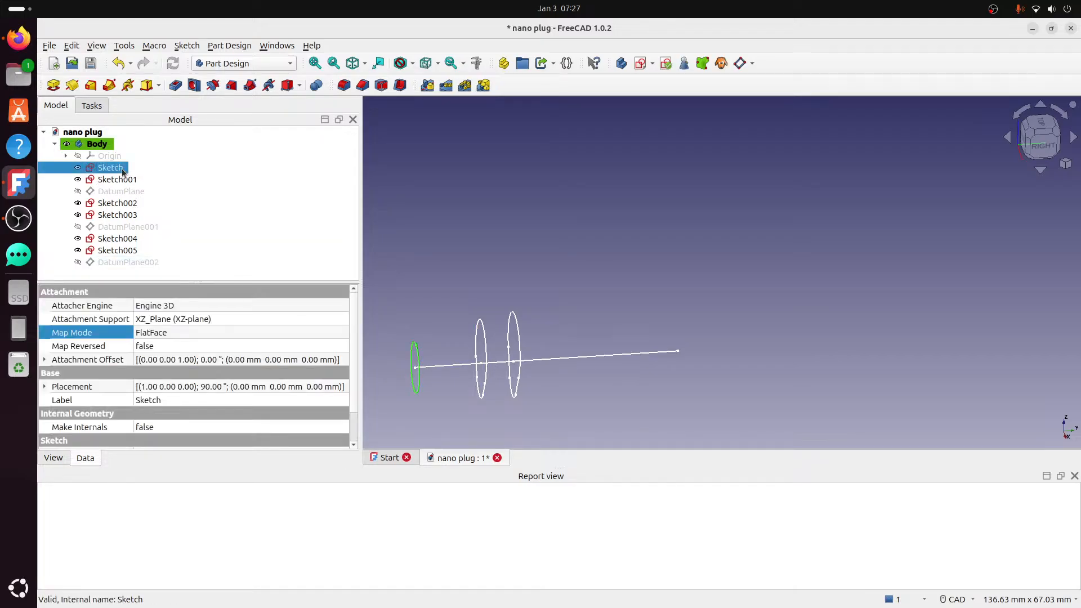
key("ctrl+e")
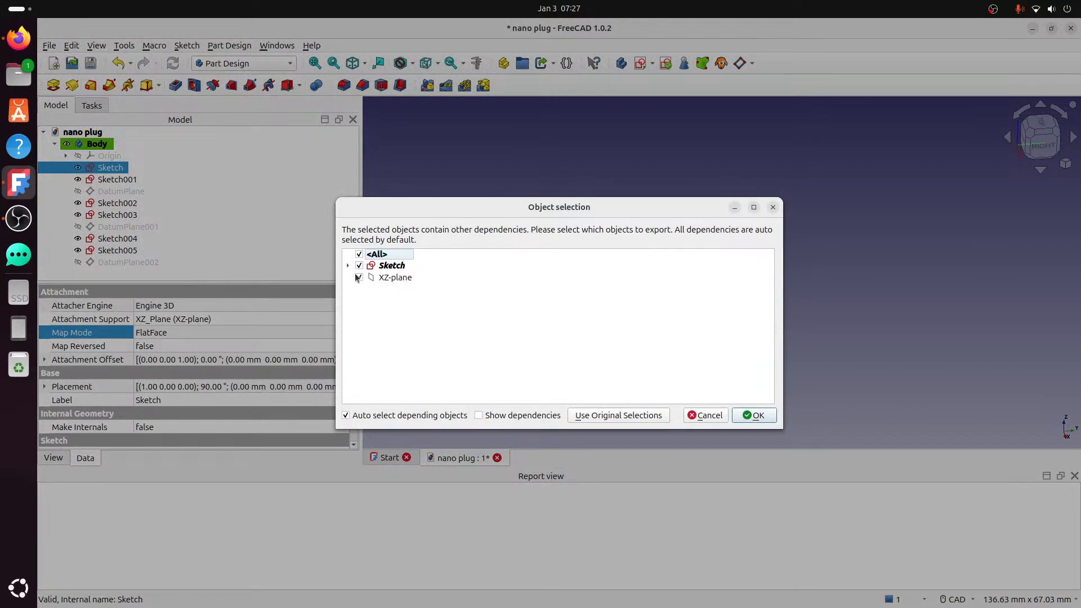
left_click(358, 277)
left_click(753, 416)
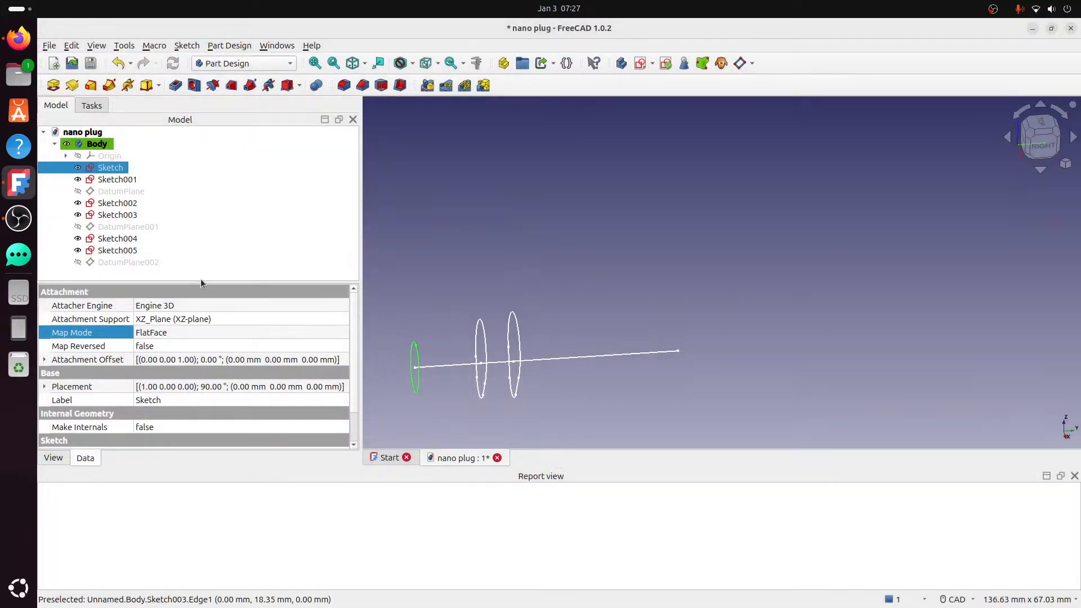
left_click(111, 277)
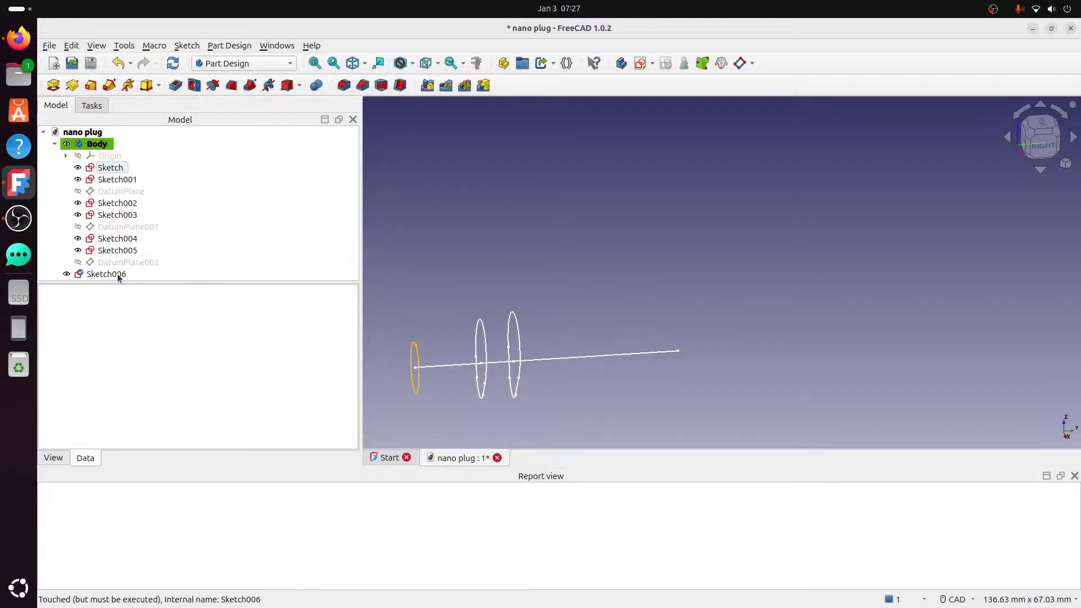
left_click(119, 276)
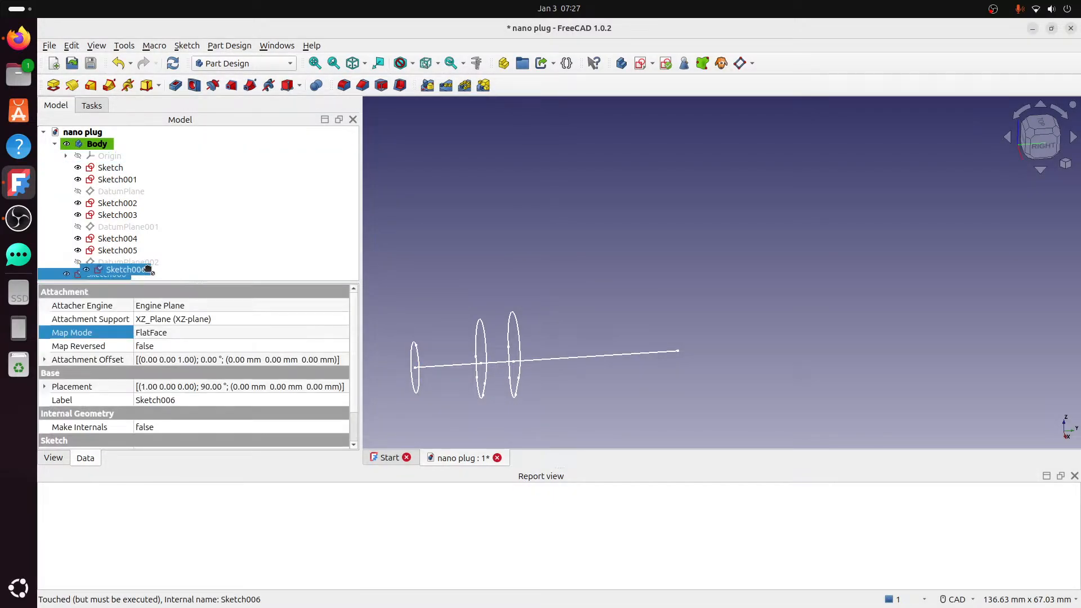
- Show the datum plane at the centre line's end and reattach the copied ellipse sketch to it in Plane face mode
left_click(156, 265)
key("space")
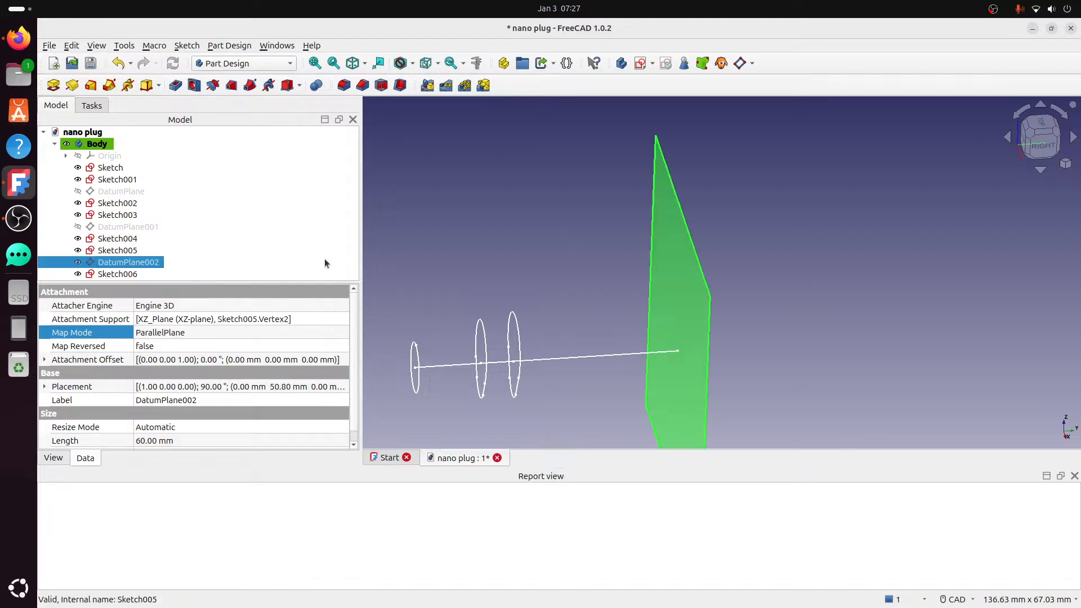
left_click(437, 237)
left_click(120, 275)
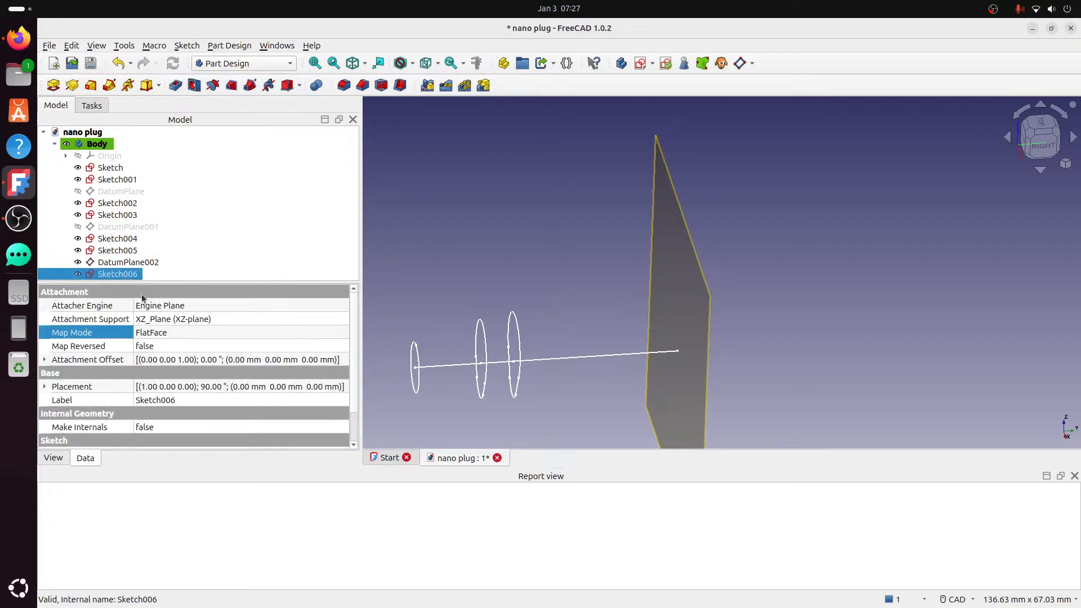
left_click(331, 338)
left_click(345, 333)
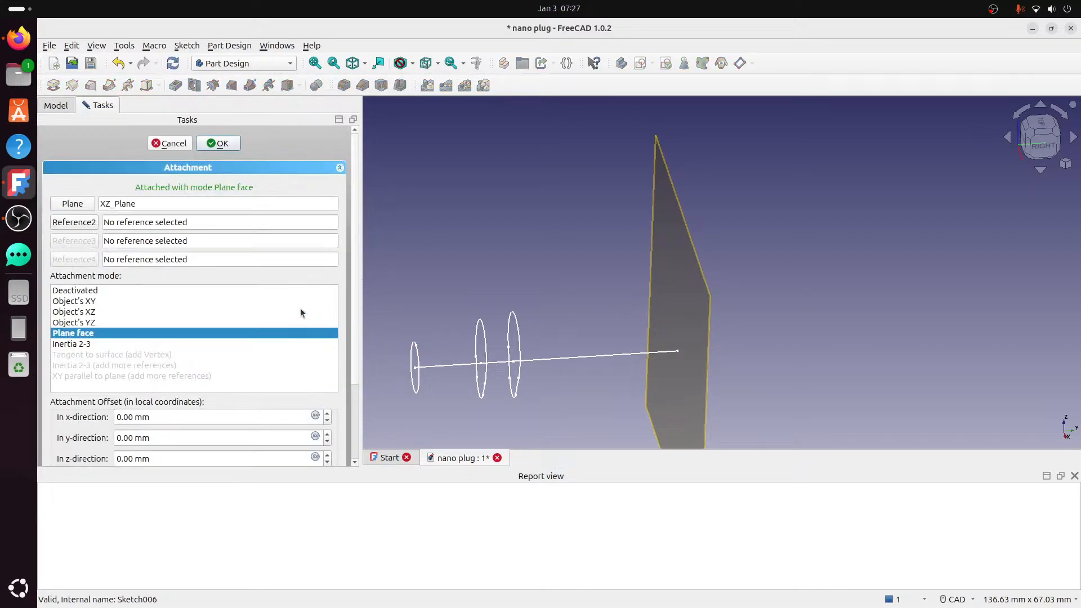
left_click(87, 225)
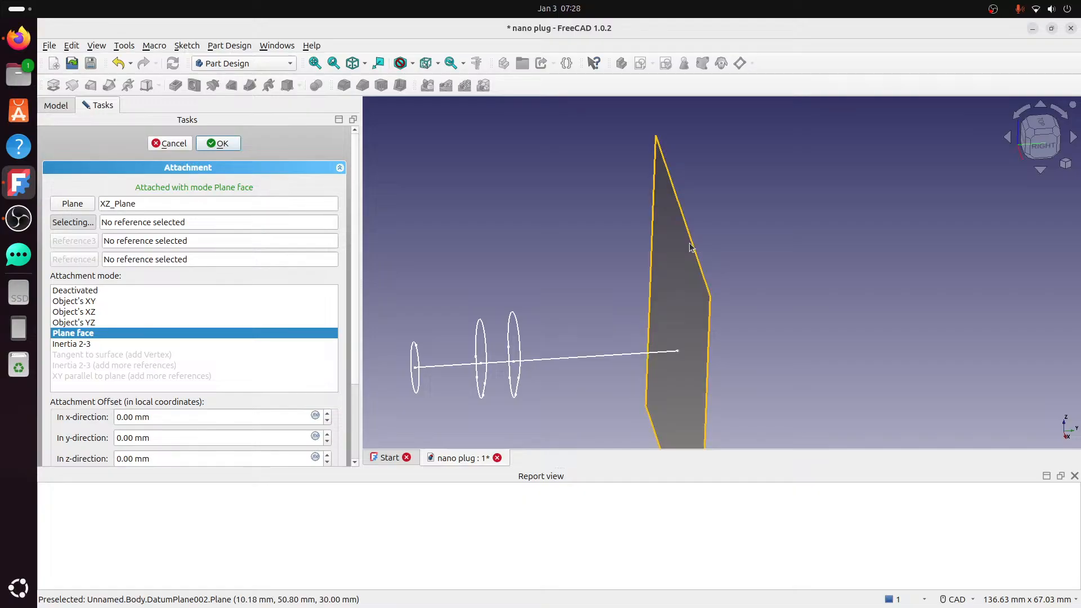
left_click(80, 202)
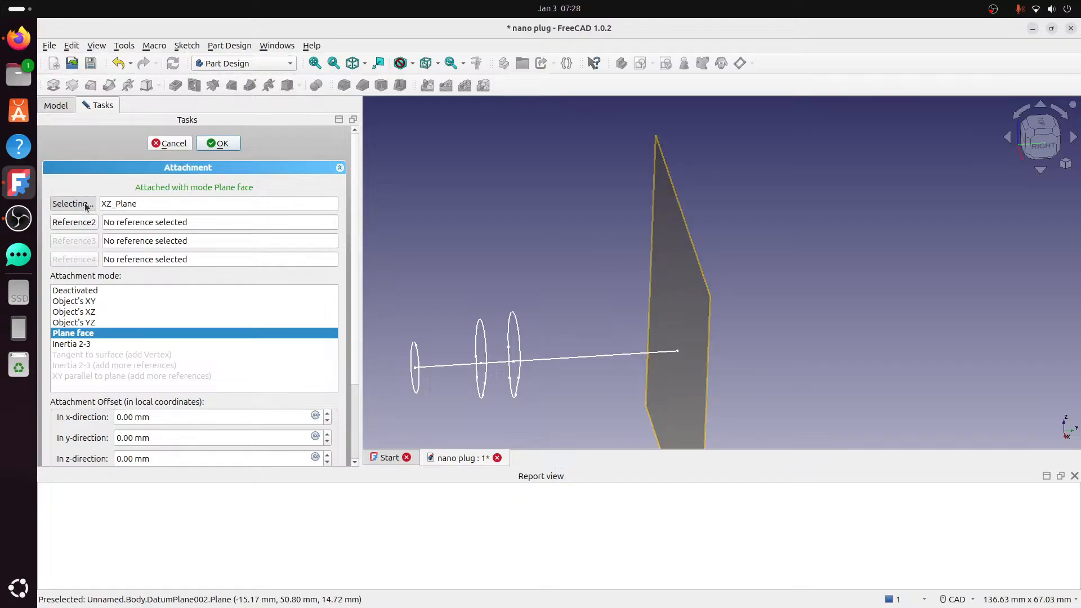
left_click(695, 251)
left_click(236, 148)
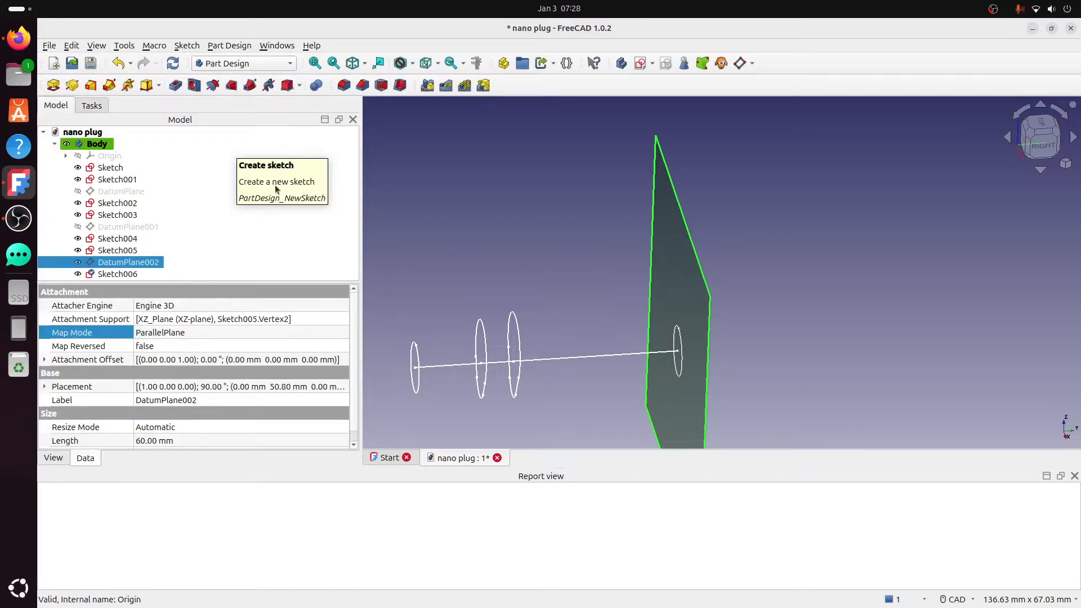
- In the copied sketch, free the ellipse's centre from the origin, move it upward and constrain it onto the vertical axis
double_click(133, 272)
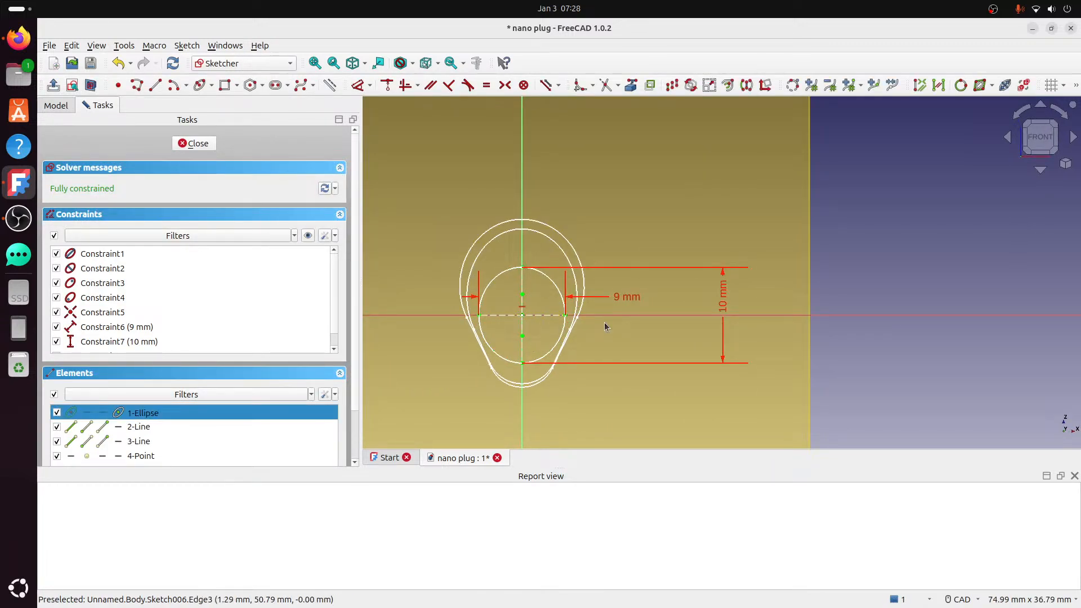
key("Delete")
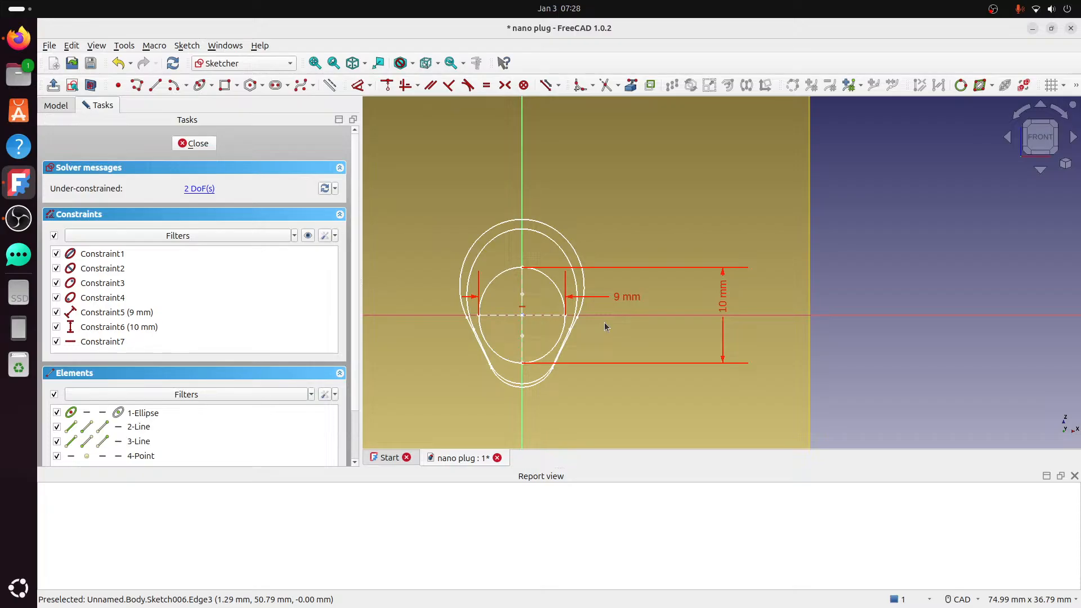
left_click_drag(524, 317, 543, 274)
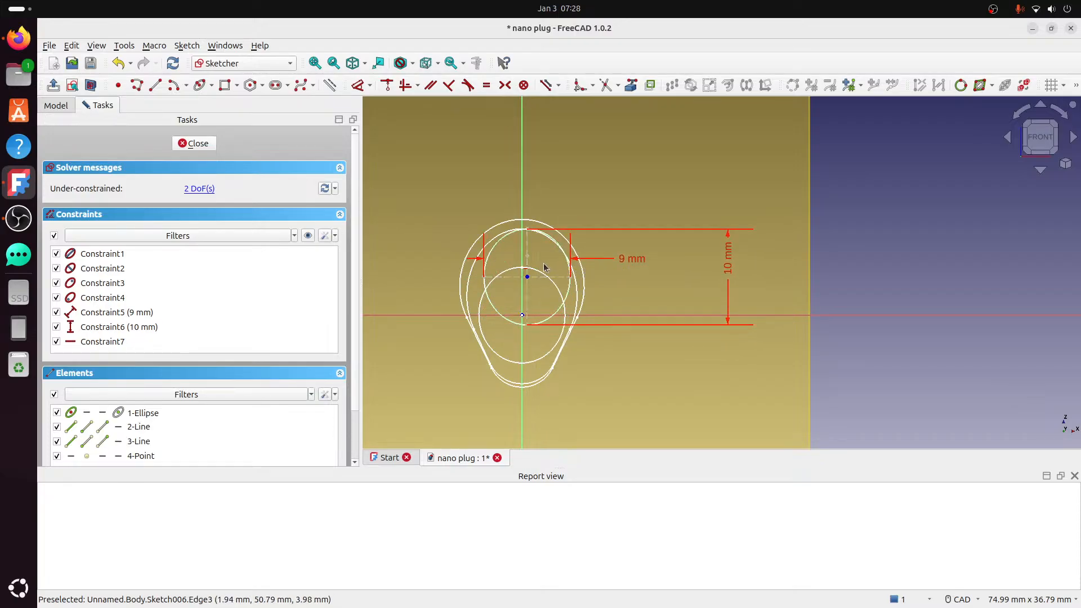
left_click(527, 276)
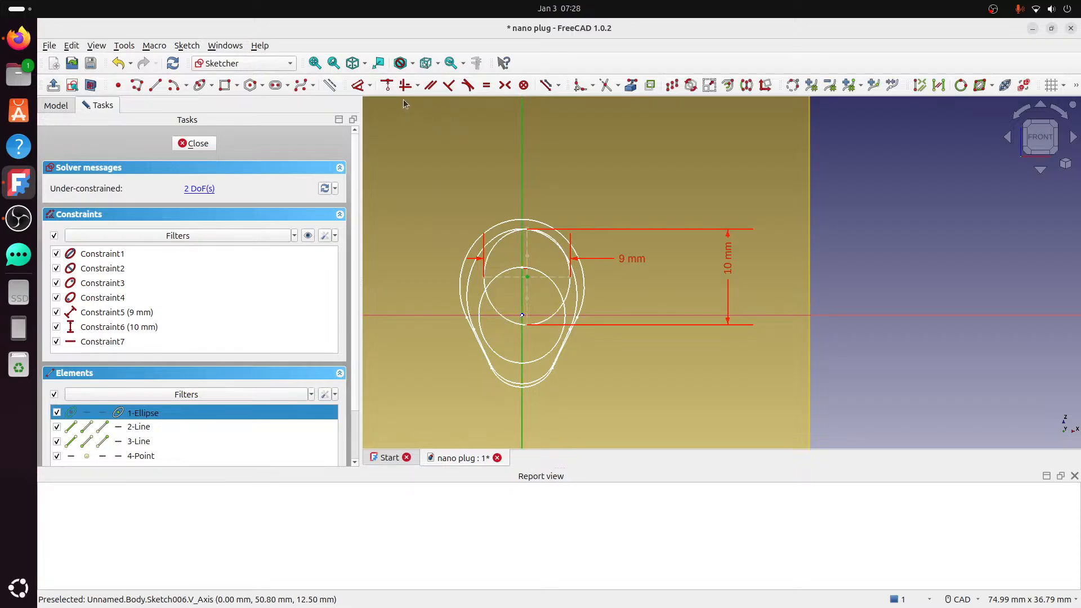
left_click(386, 85)
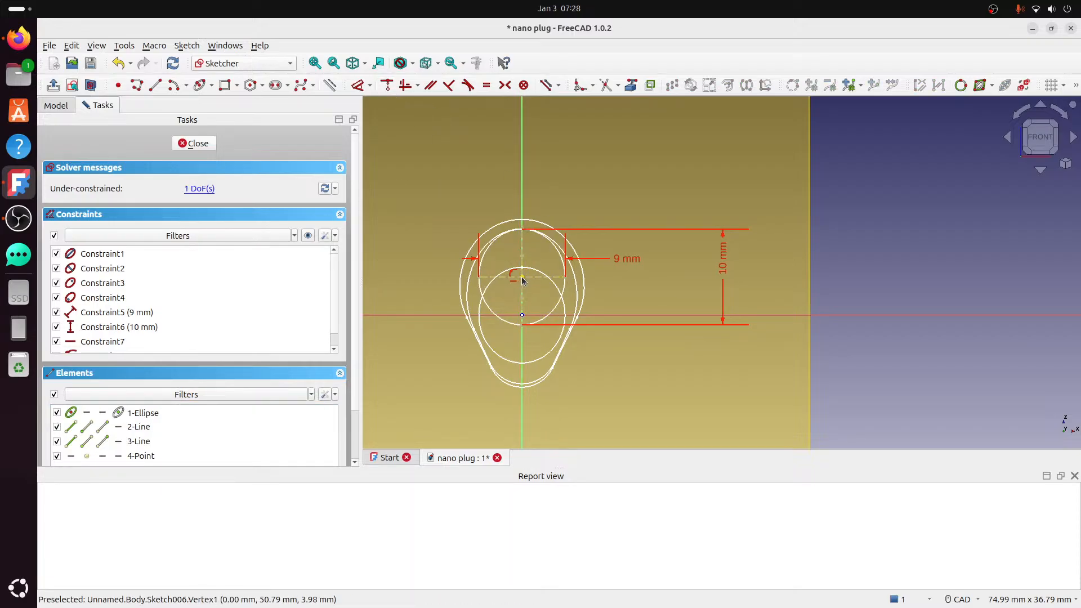
- Adjust the tail ellipse's height along the vertical axis to slightly above the centre line, comparing it with the other profiles
left_click_drag(522, 280, 522, 291)
middle_click_drag(790, 226, 673, 226)
scroll(1019, 138, "down", 3)
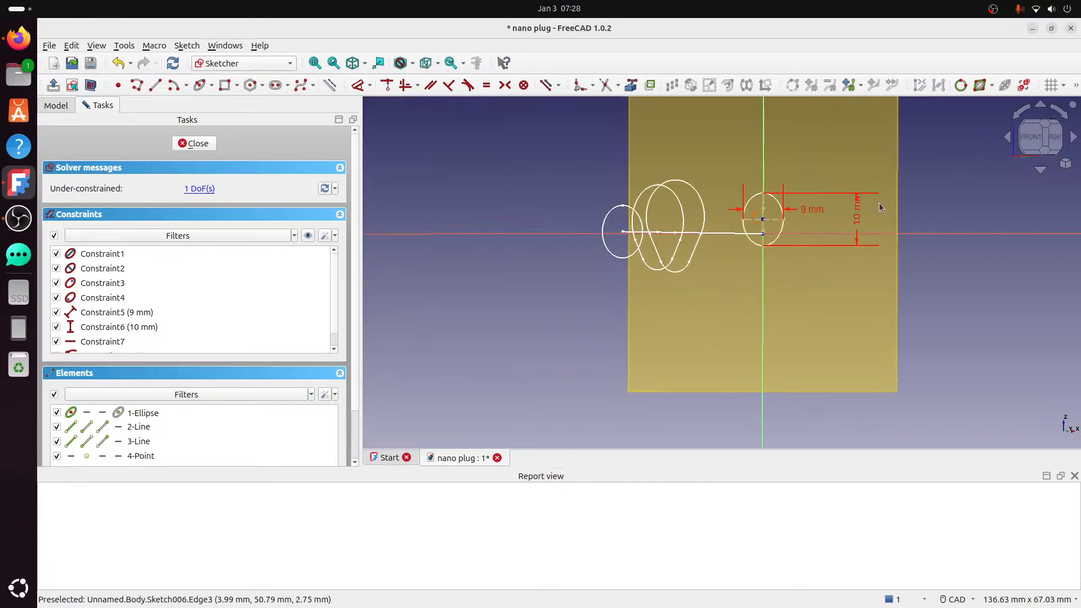
middle_click_drag(881, 207, 794, 200)
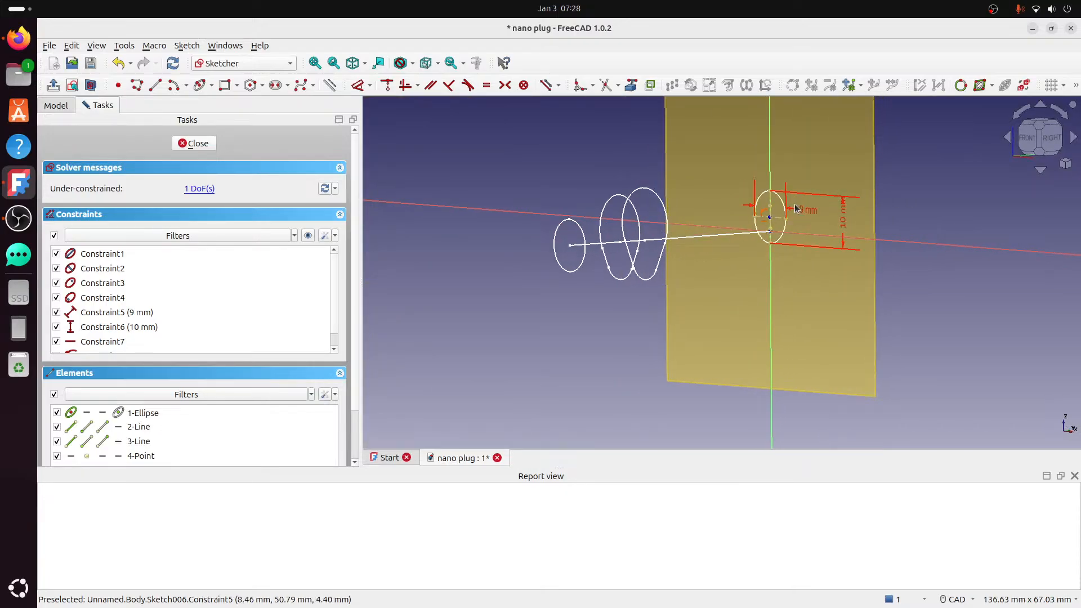
scroll(794, 209, "up", 1)
left_click_drag(766, 223, 764, 214)
left_click(1042, 139)
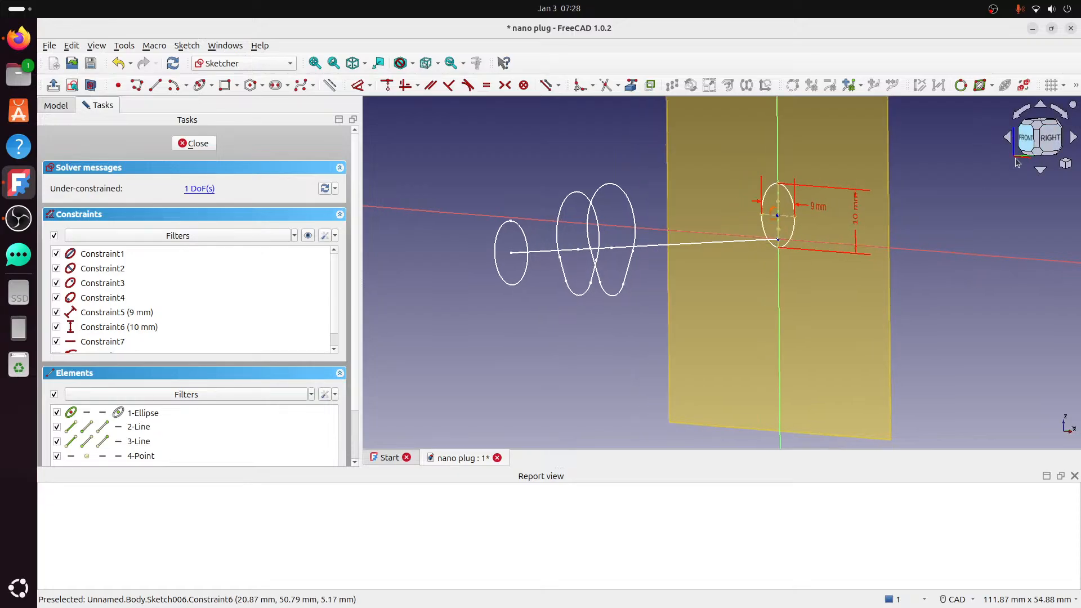
middle_click_drag(863, 216, 905, 221)
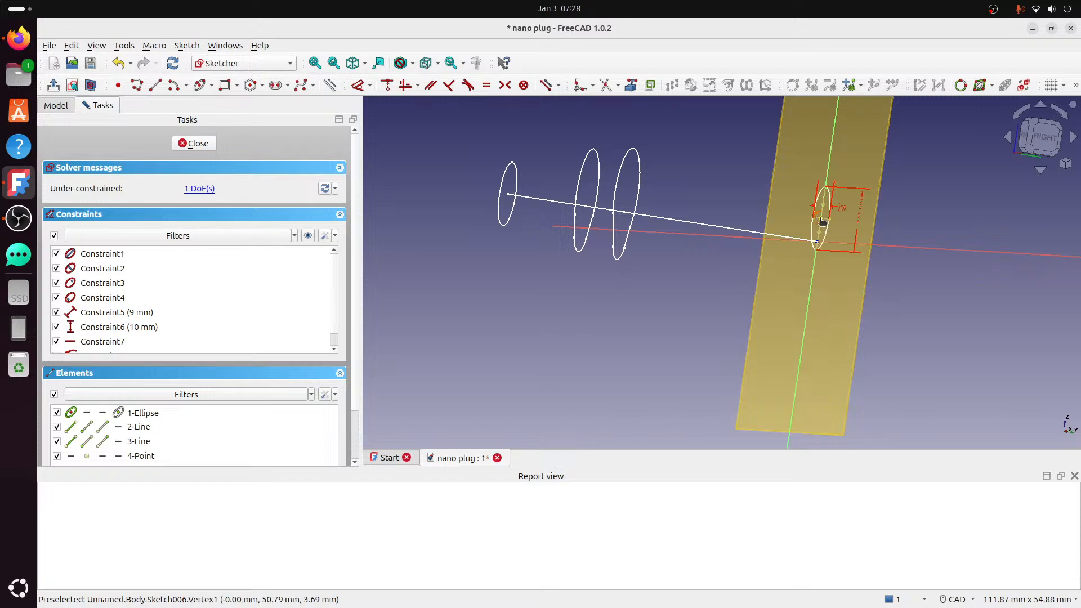
left_click_drag(820, 219, 819, 229)
left_click(1042, 139)
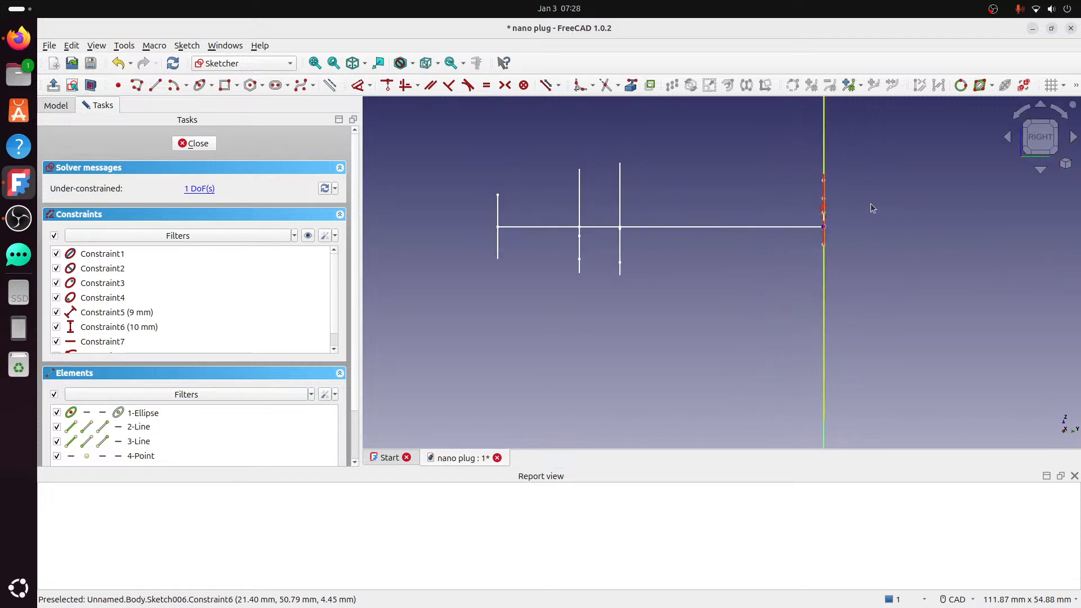
- Dimension the tail ellipse's centre 2 mm vertically above the sketch origin and close the sketch
middle_click_drag(755, 222, 832, 212)
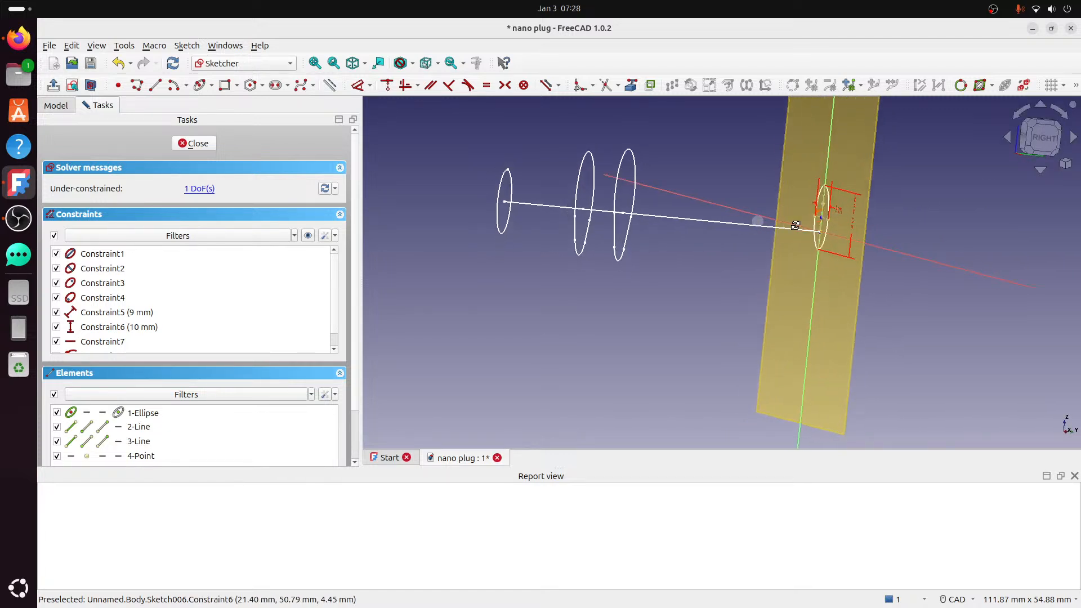
scroll(844, 202, "up", 3)
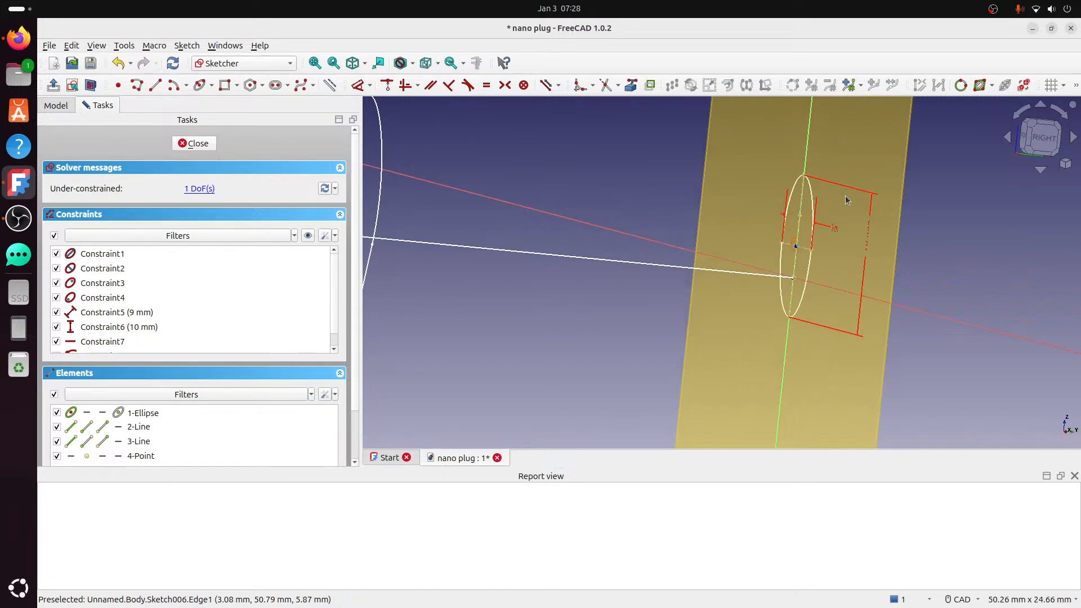
left_click(1022, 138)
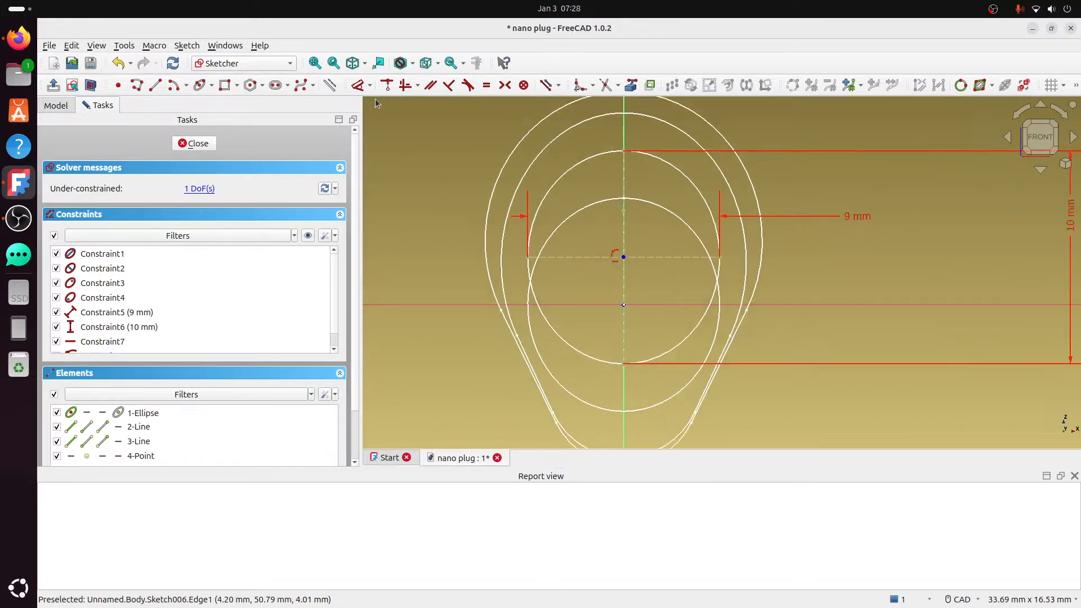
left_click(357, 88)
left_click(623, 304)
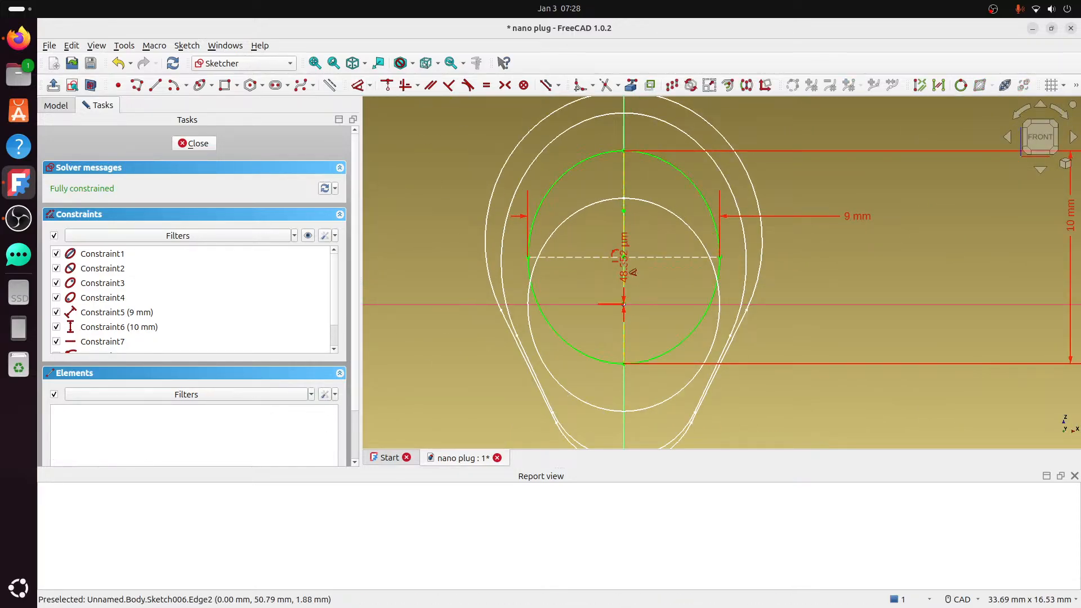
left_click(623, 304)
left_click(623, 258)
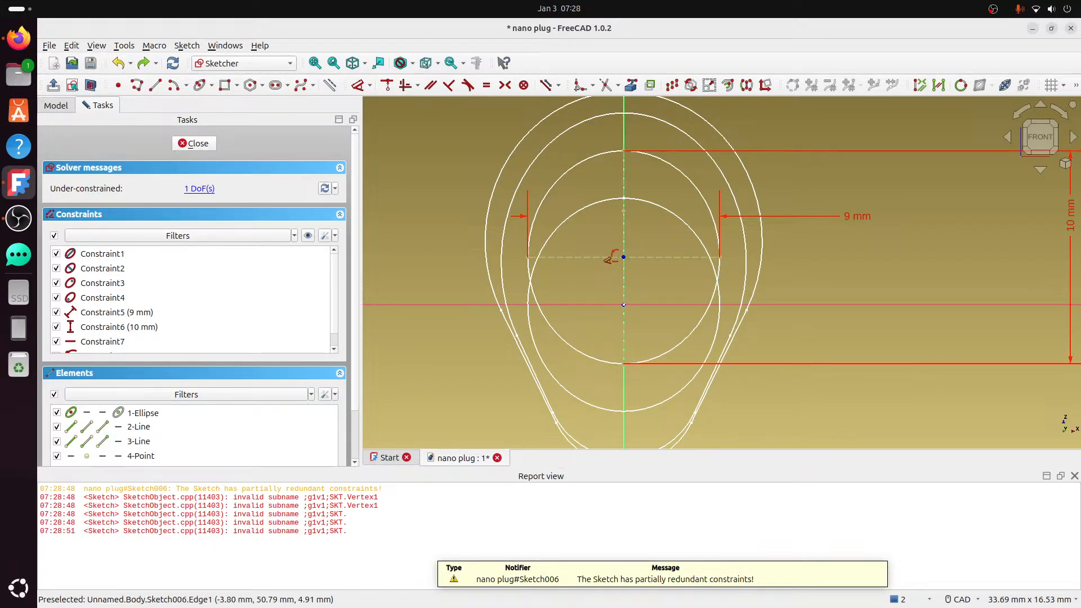
left_click(624, 258)
key("d")
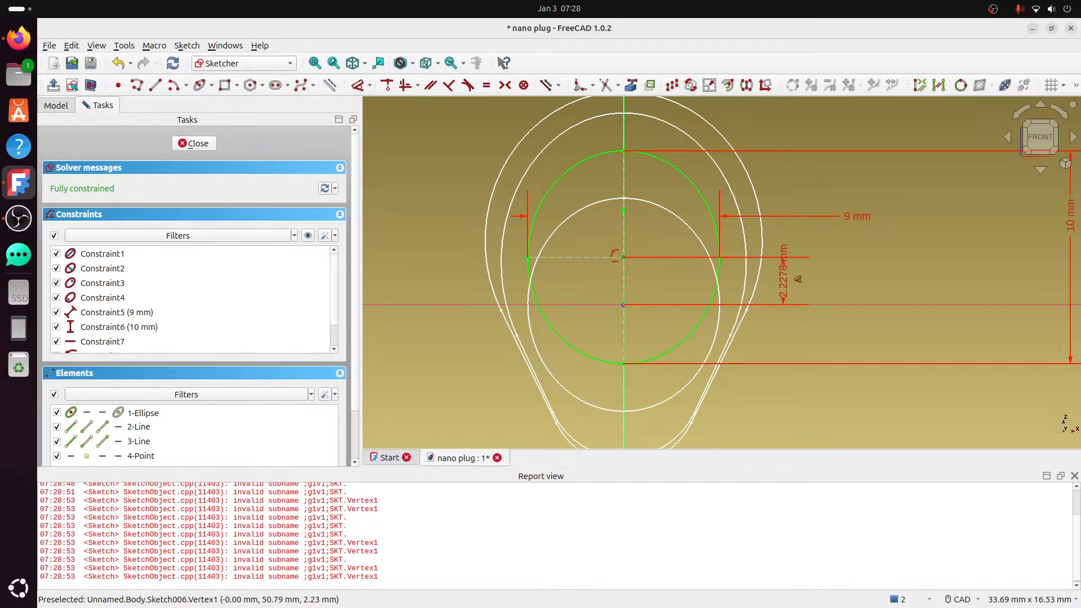
left_click(816, 294)
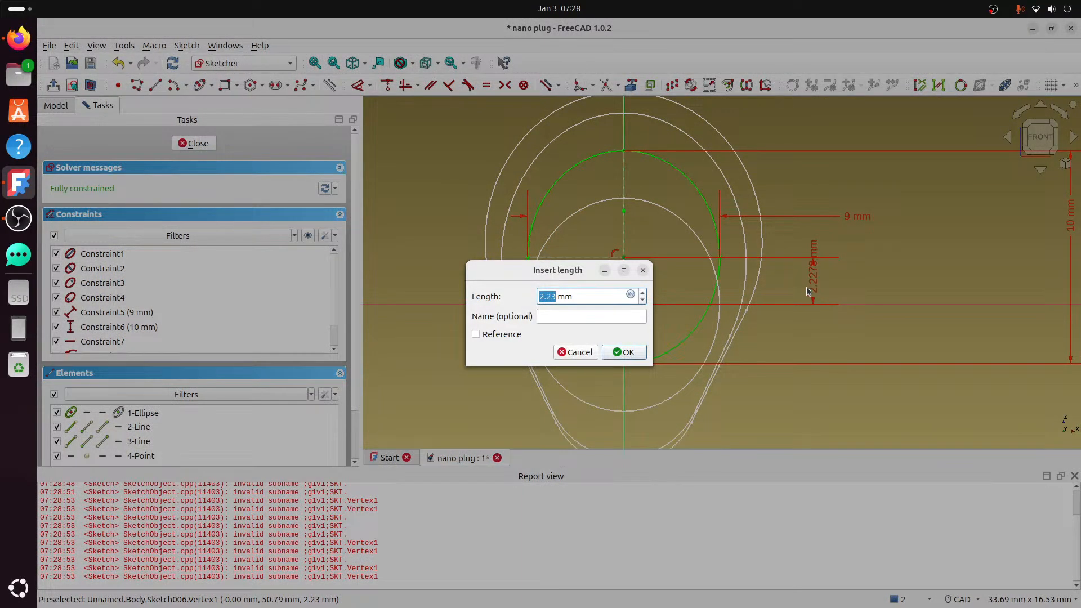
type("2")
left_click(636, 353)
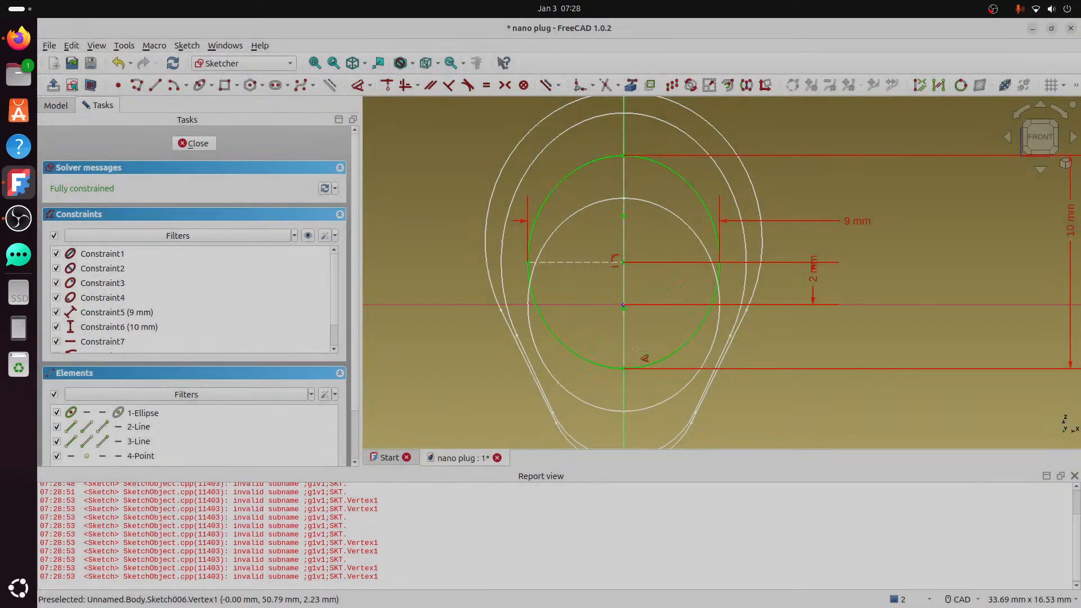
left_click(198, 144)
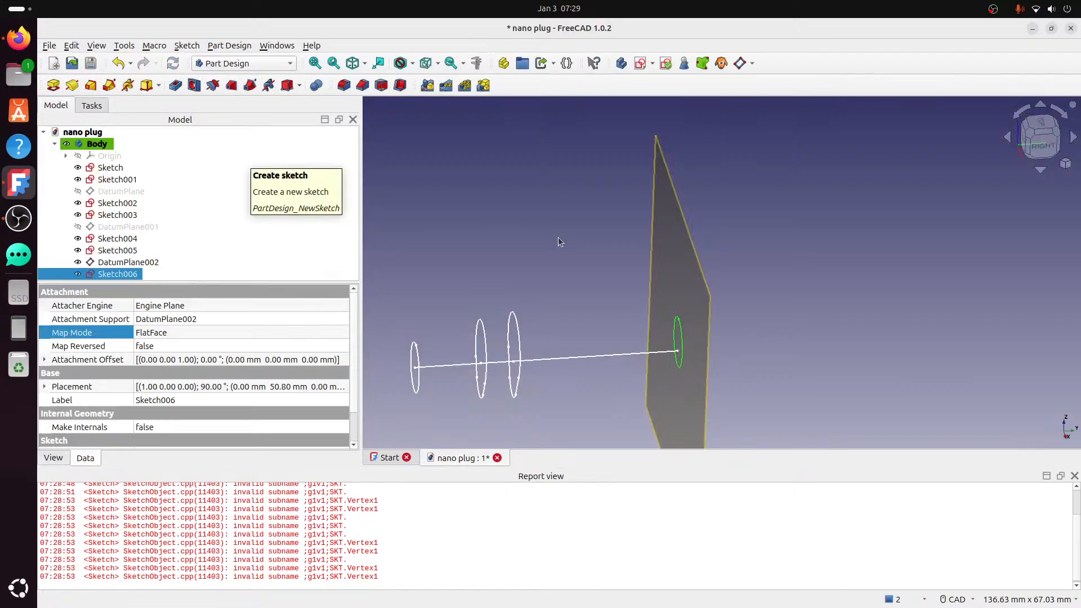
- Hide the datum plane at the tail end and inspect the profiles along the centre line from the side and in perspective
left_click(693, 273)
key("space")
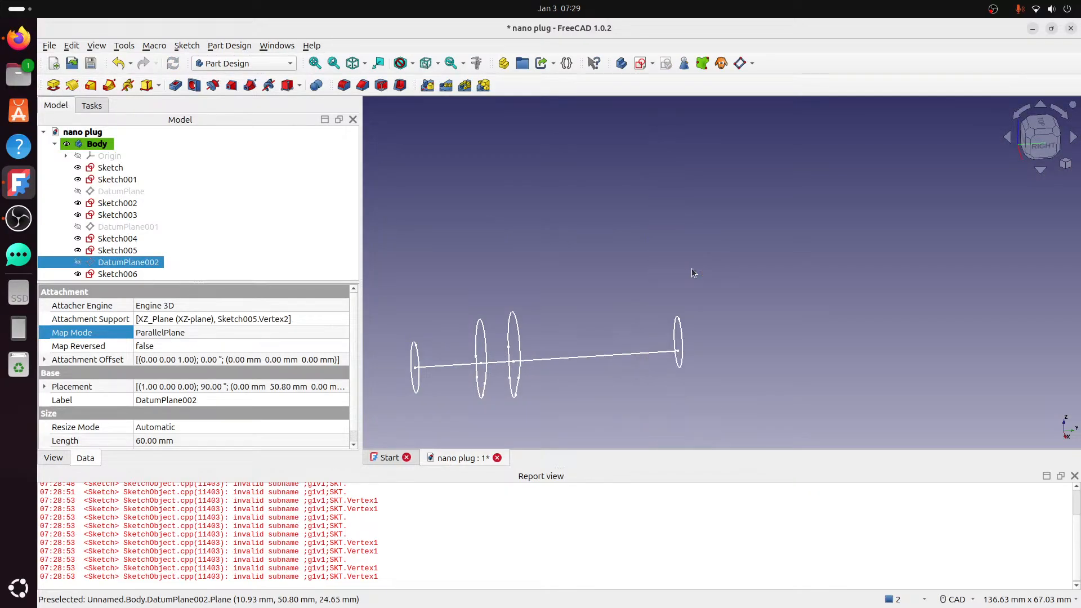
scroll(704, 329, "down", 3)
middle_click_drag(633, 287, 598, 280)
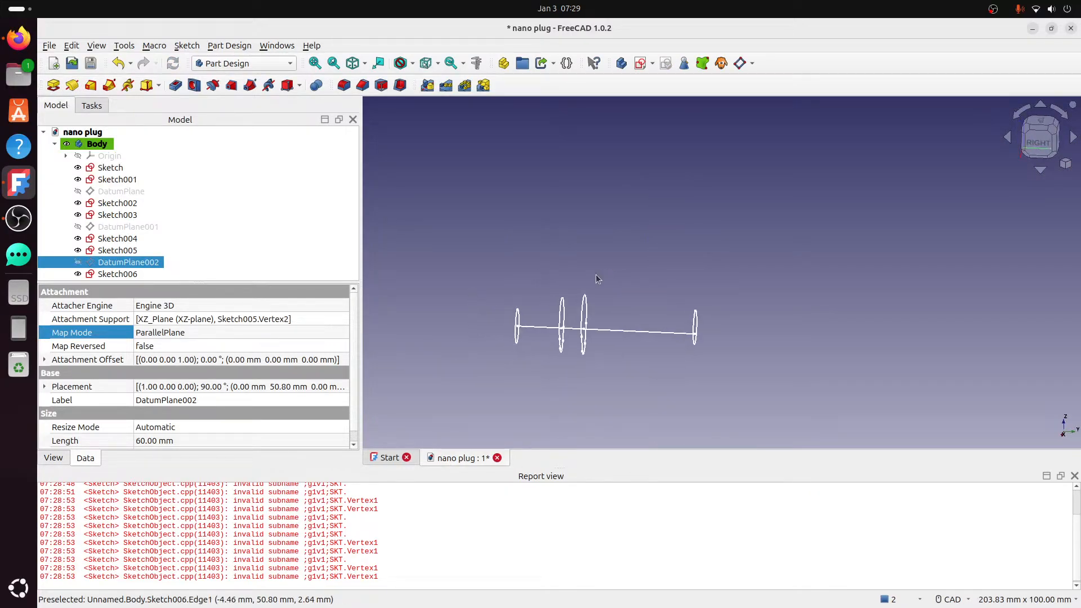
left_click(1040, 142)
mouse_move(731, 296)
middle_mouse_down()
mouse_move(710, 307)
mouse_move(728, 260)
middle_mouse_up()
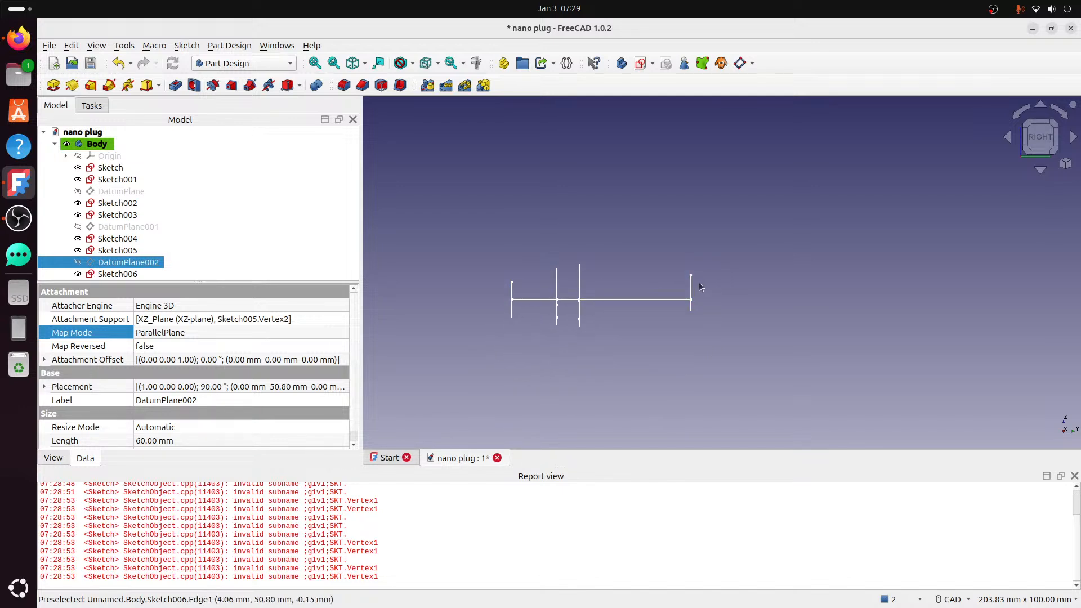
scroll(598, 282, "up", 1)
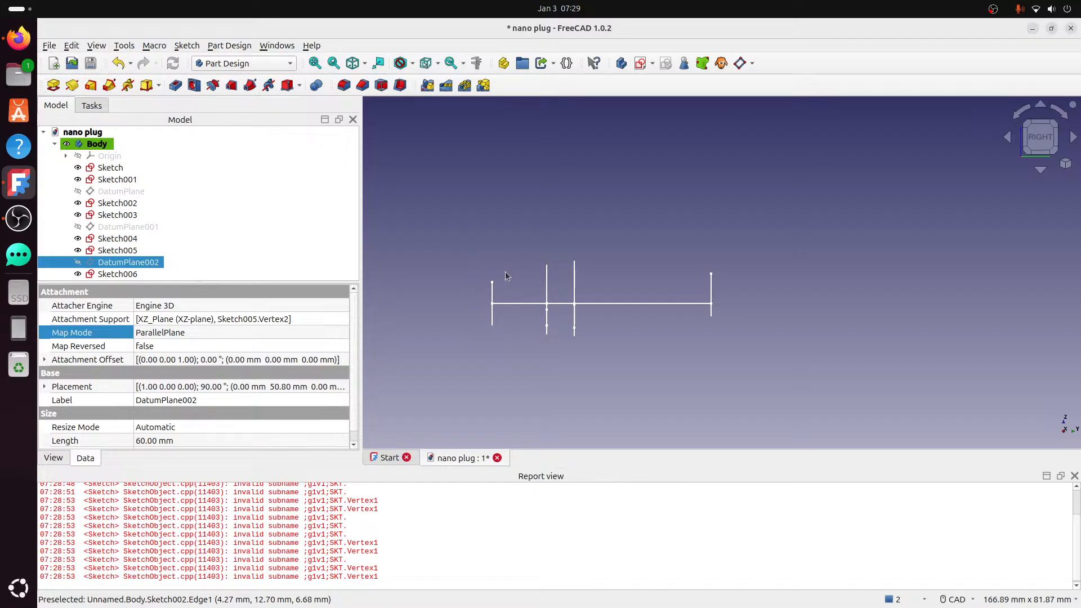
mouse_move(520, 286)
middle_mouse_down()
mouse_move(600, 236)
mouse_move(718, 200)
mouse_move(857, 231)
mouse_move(833, 238)
middle_mouse_up()
left_click(1040, 127)
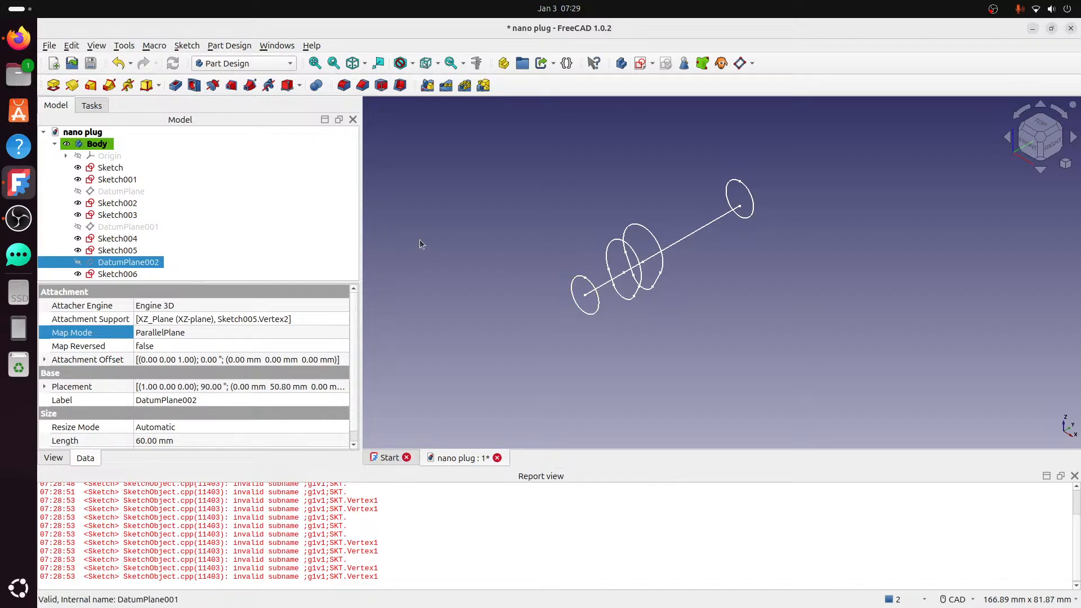
- Create an additive pipe from the front ellipse along the first centre-line segment, using Multisection mode with Sketch002 as the added section
left_click(594, 294)
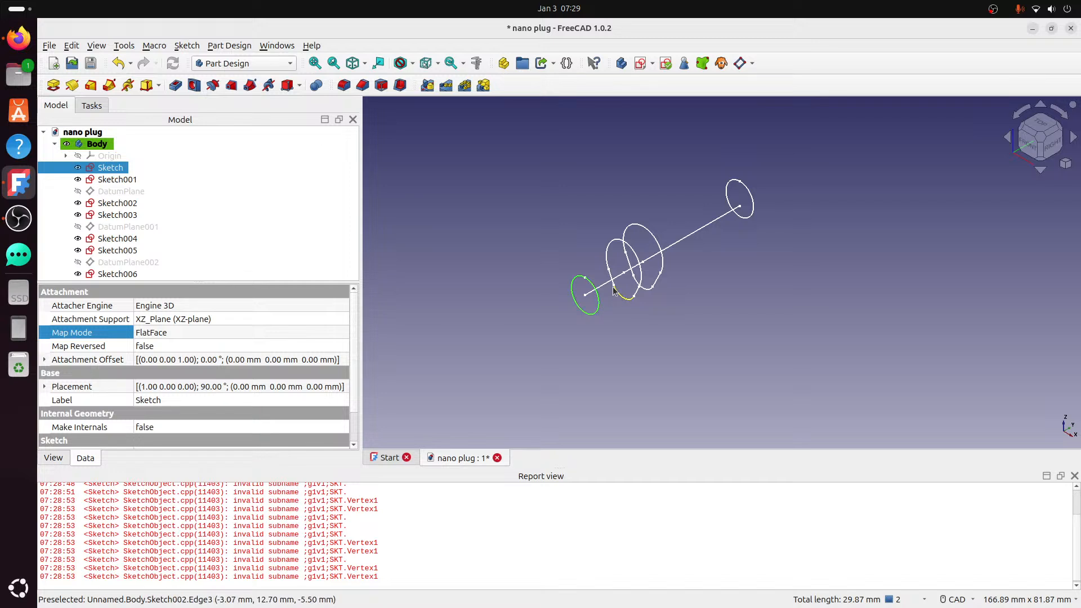
left_click(602, 288, "ctrl")
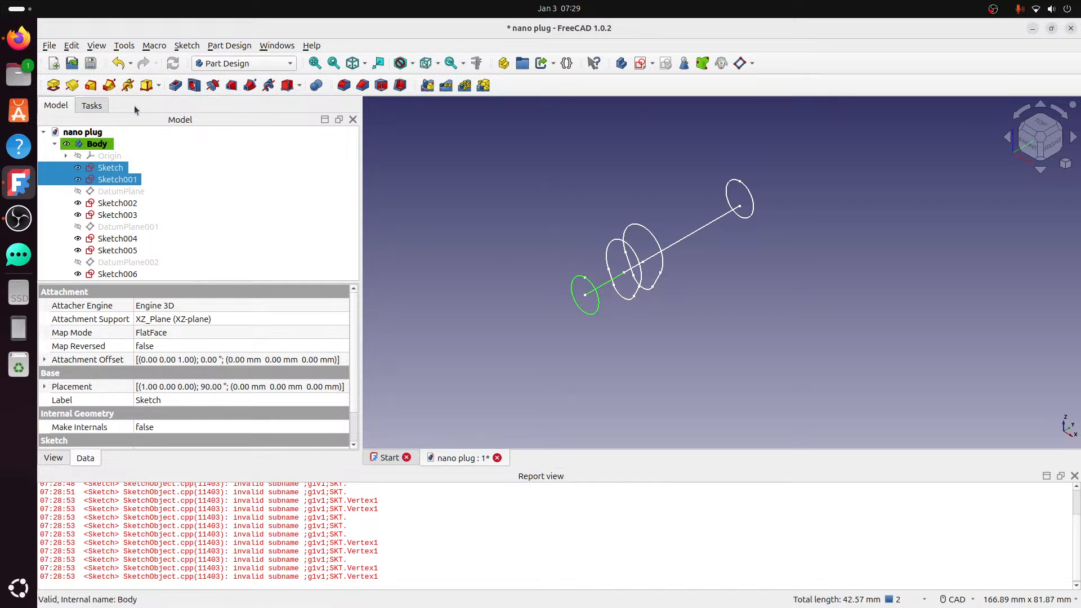
left_click(109, 85)
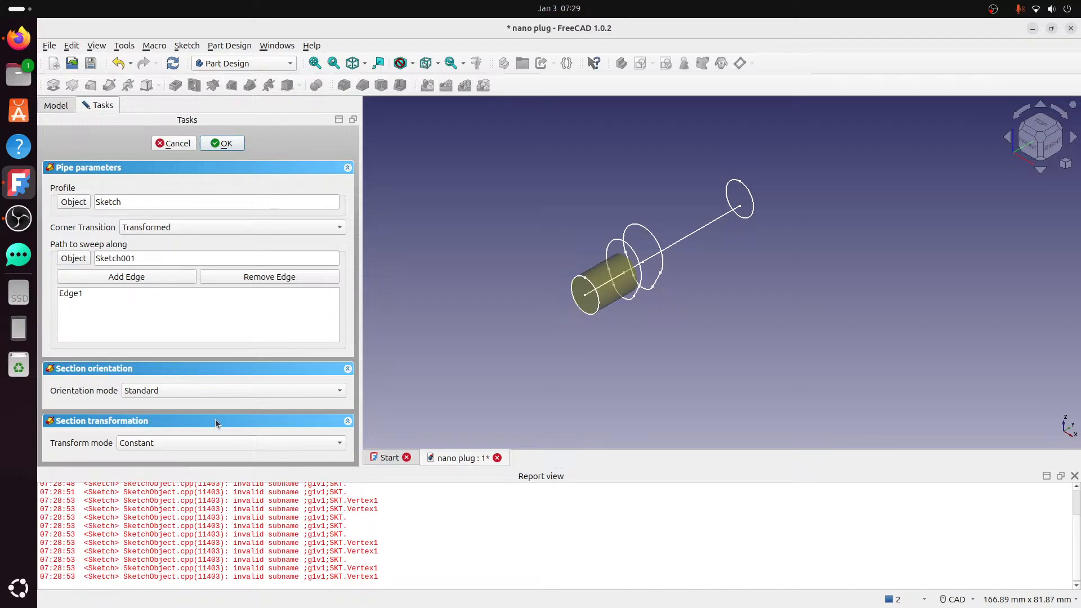
left_click(206, 446)
left_click(206, 459)
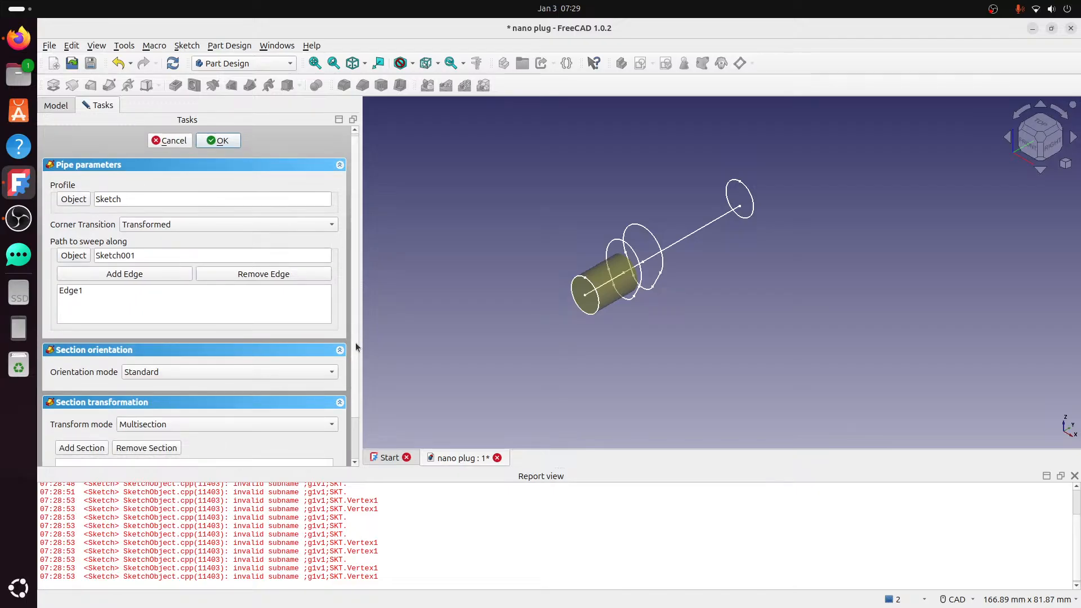
scroll(357, 360, "down", 2)
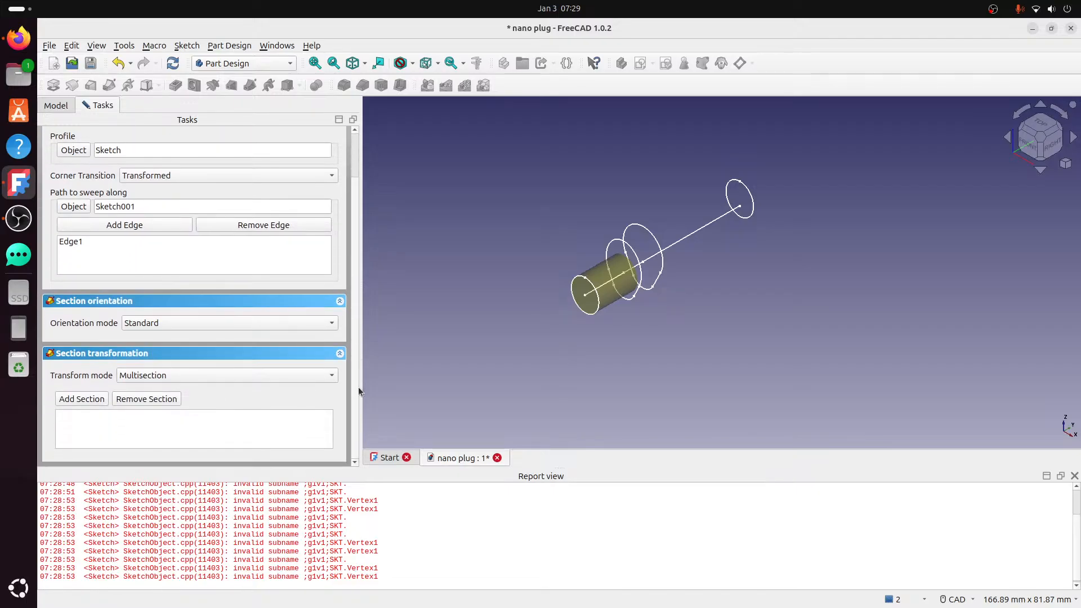
left_click(99, 400)
left_click(626, 246)
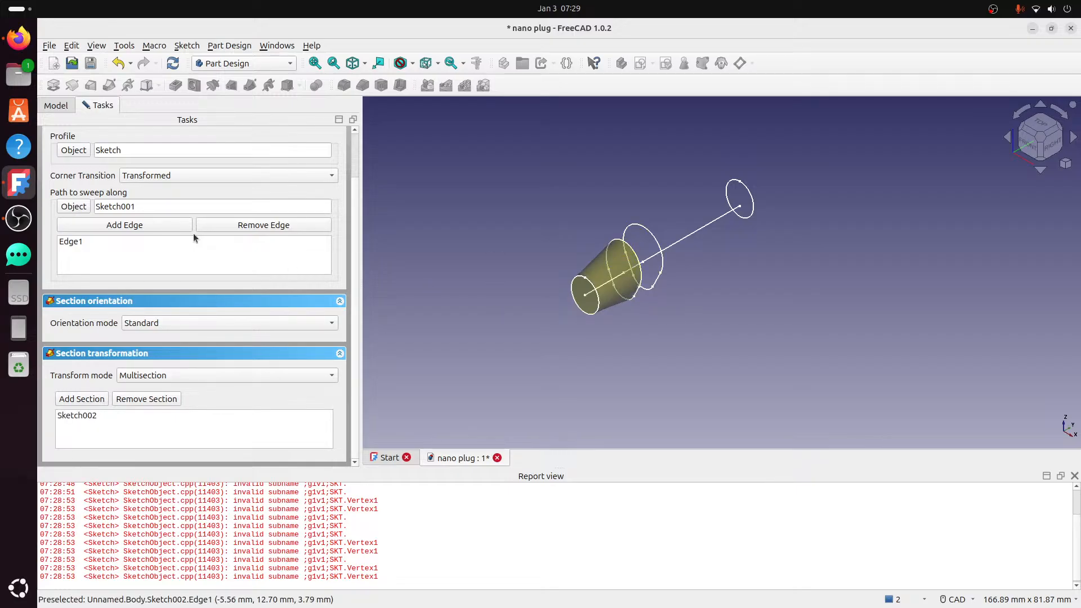
scroll(237, 211, "up", 2)
left_click(231, 128)
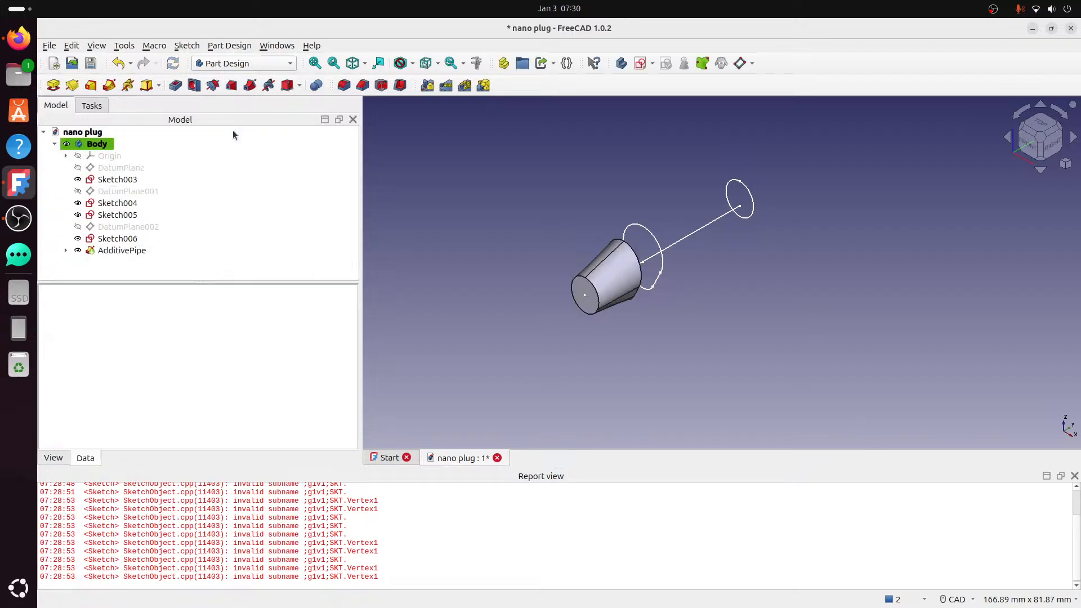
- Hide the first pipe's path sketch, Sketch001, and show its end profile, Sketch002
left_click(66, 250)
scroll(181, 239, "down", 1)
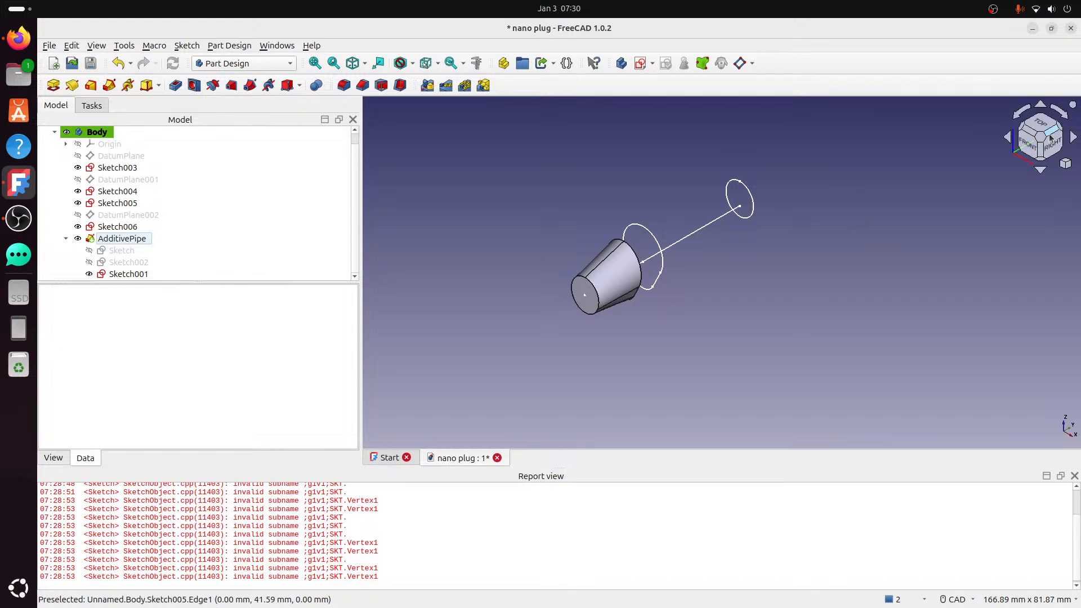
left_click(1055, 152)
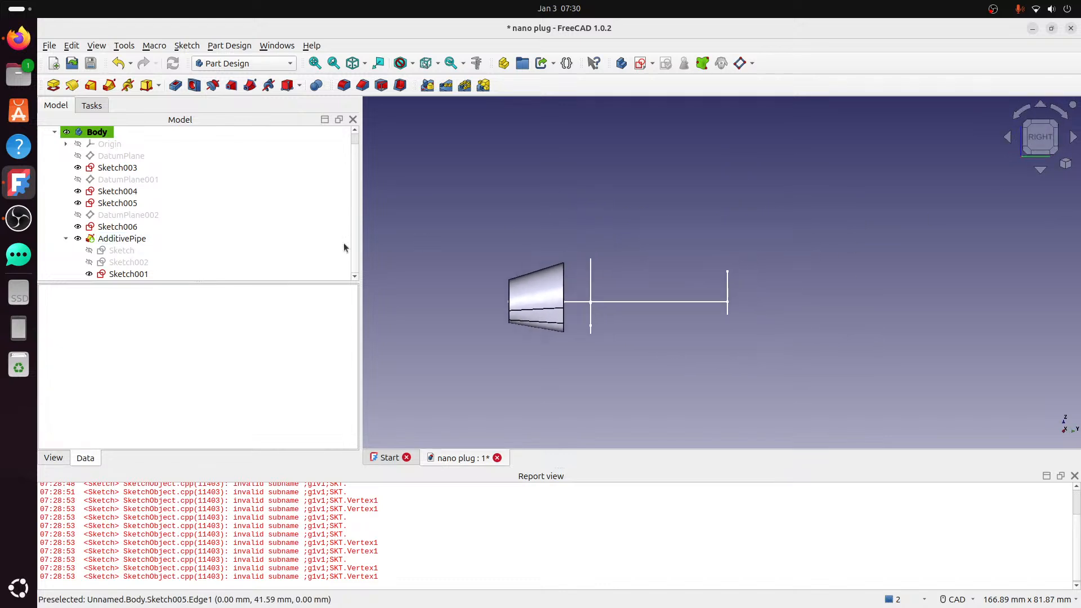
left_click(66, 239)
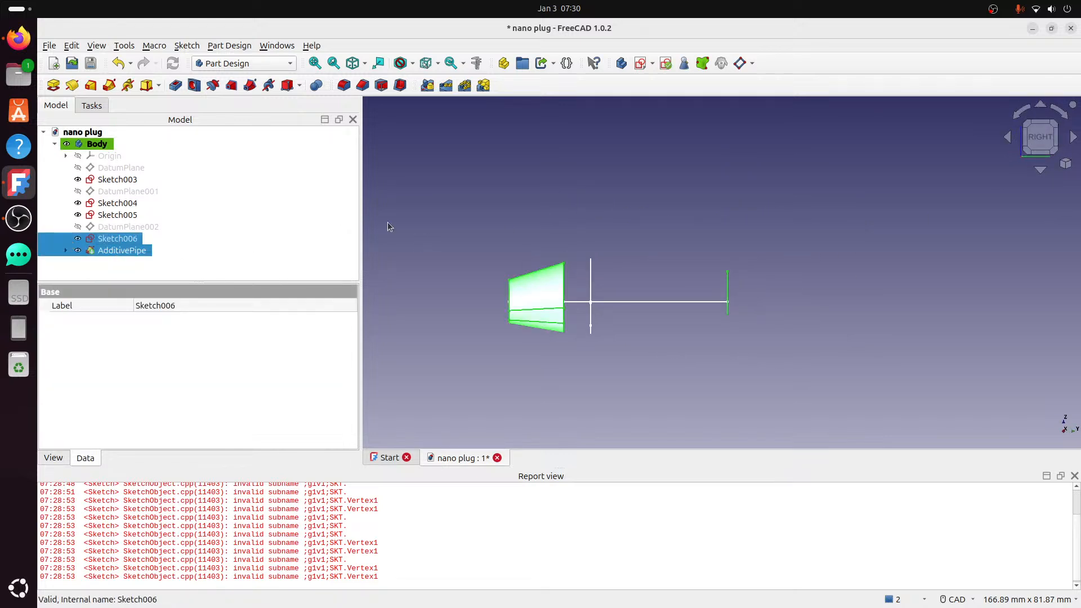
left_click(429, 217)
left_click(66, 250)
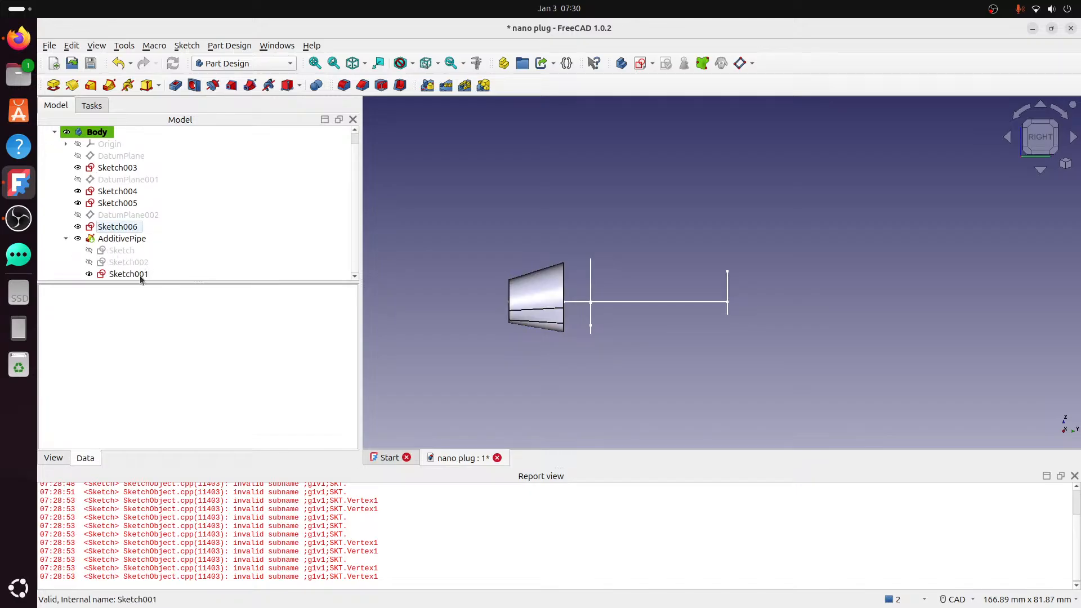
left_click(129, 274)
key("space")
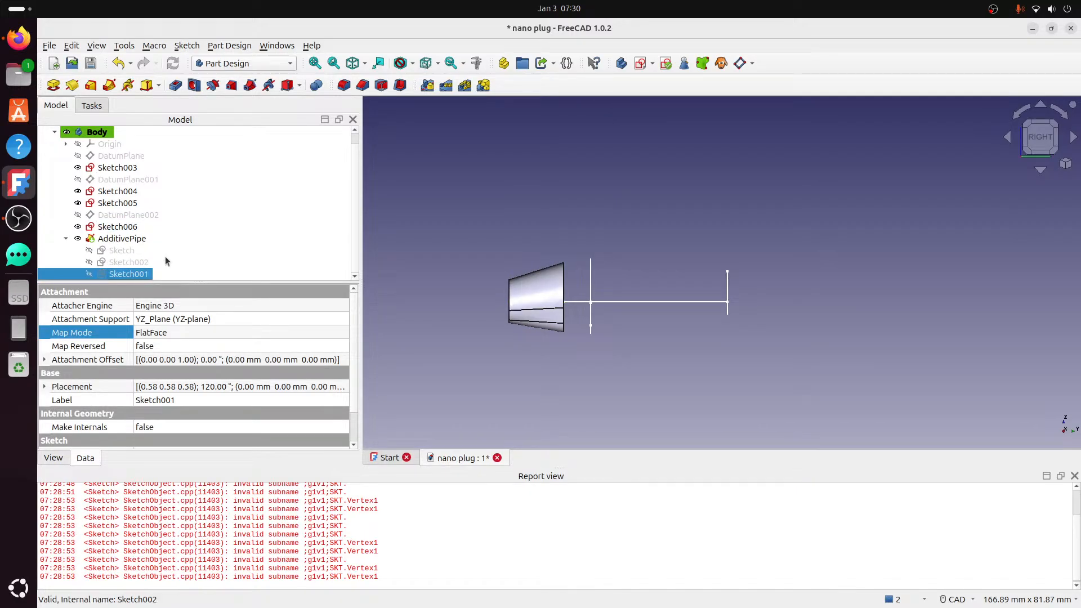
left_click(147, 262)
key("space")
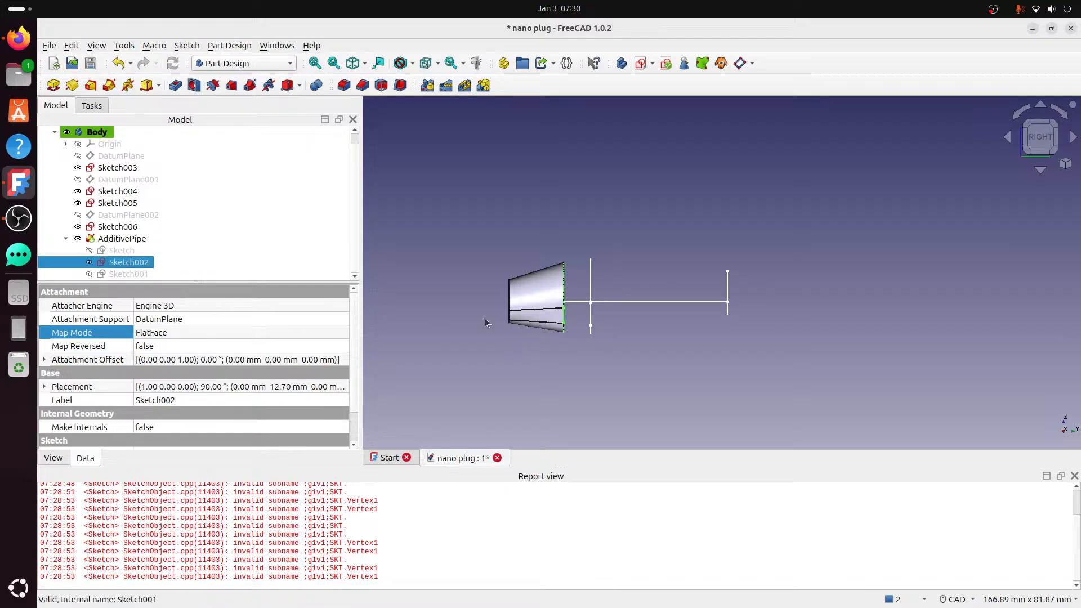
left_click(471, 204)
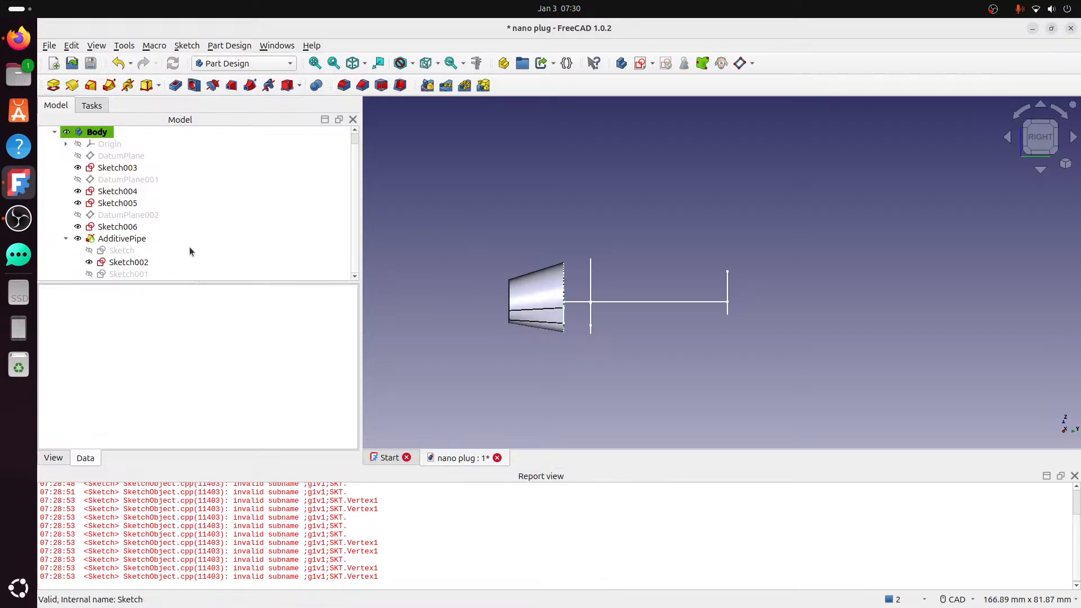
- Create a second additive pipe from Sketch002 along Sketch003, using Multisection mode with Sketch004 as the added section
left_click(135, 263)
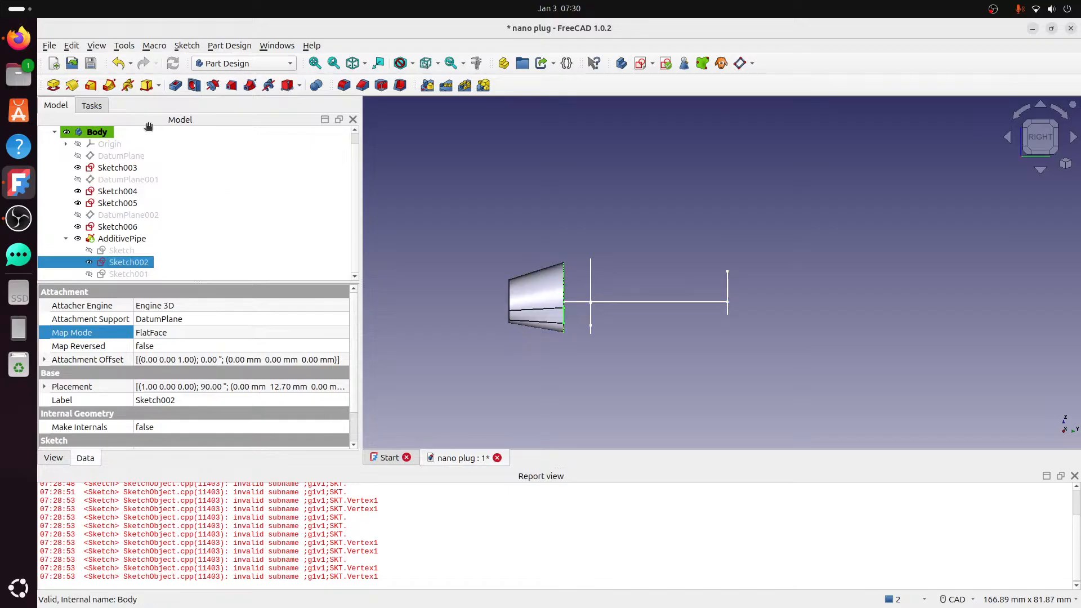
left_click(110, 86)
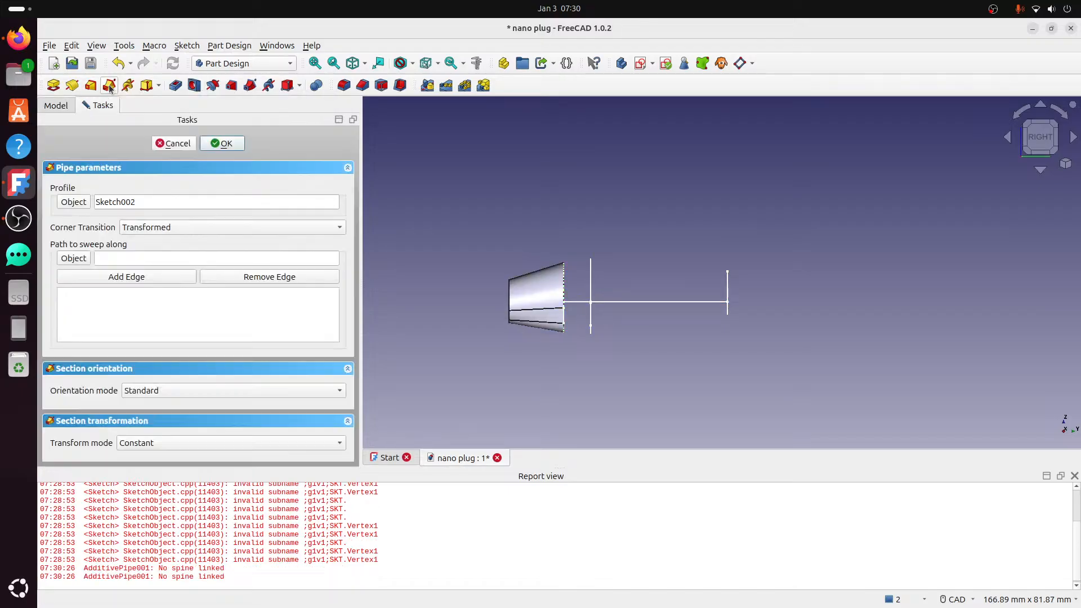
left_click(86, 262)
left_click(580, 304)
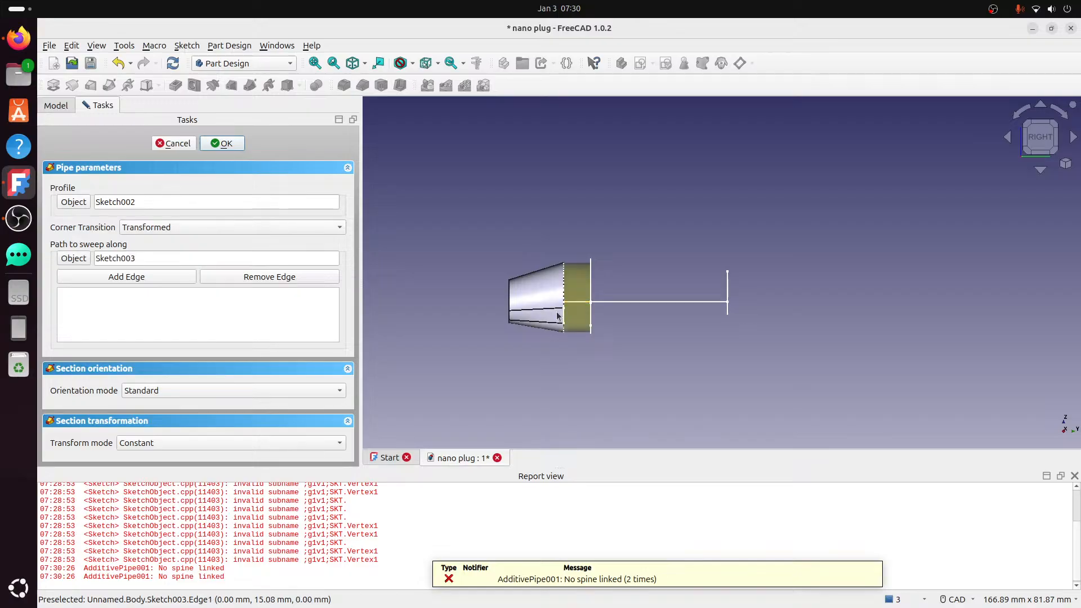
left_click(177, 445)
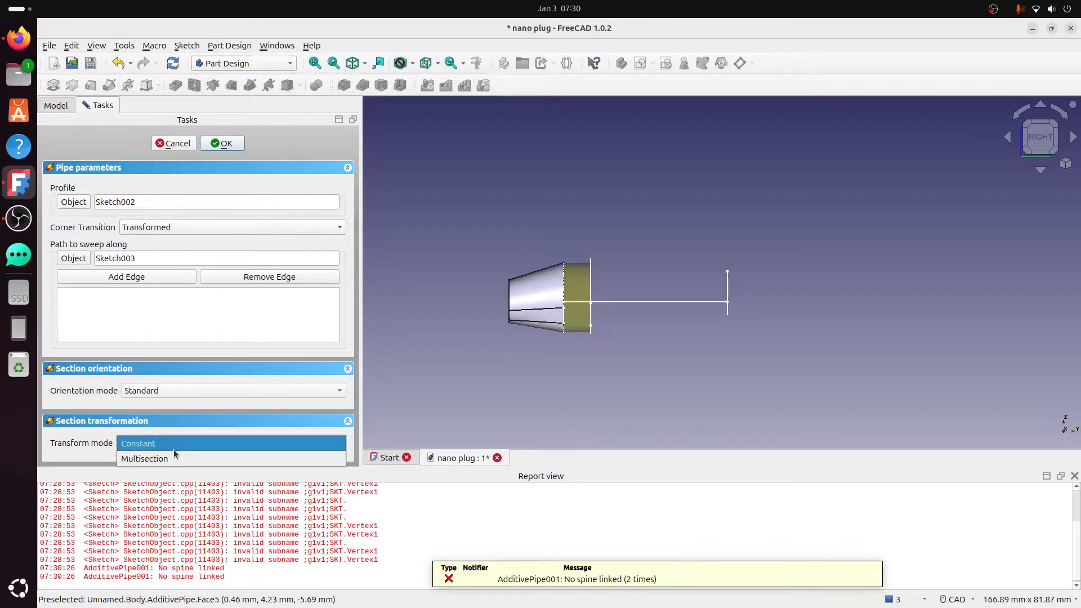
left_click(169, 456)
scroll(106, 423, "down", 2)
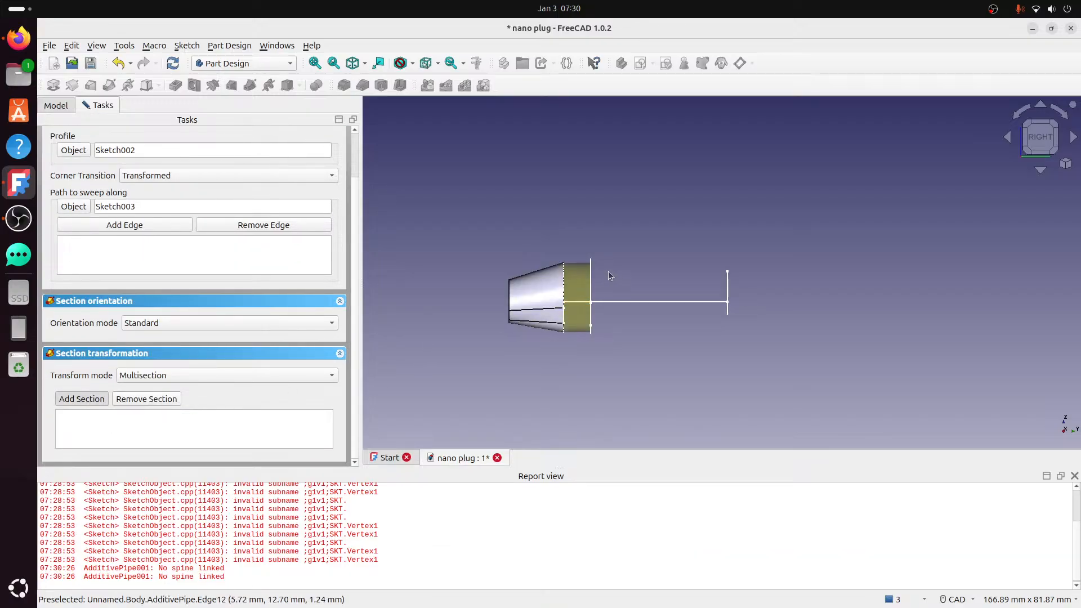
left_click(591, 260)
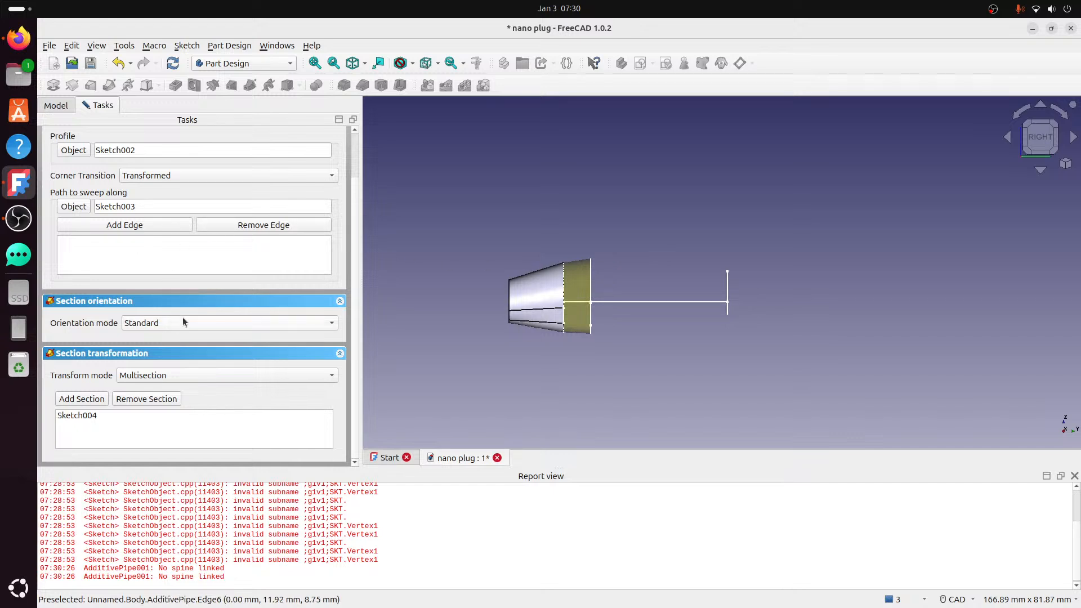
scroll(190, 313, "up", 2)
left_click(219, 143)
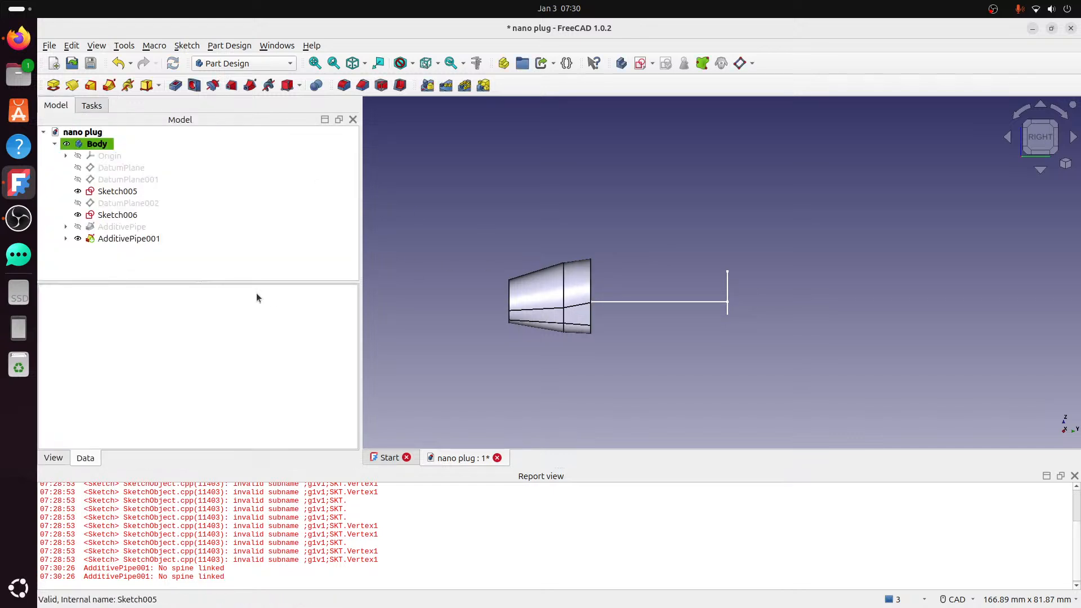
- Show the second pipe's end profile, Sketch004
left_click(66, 238)
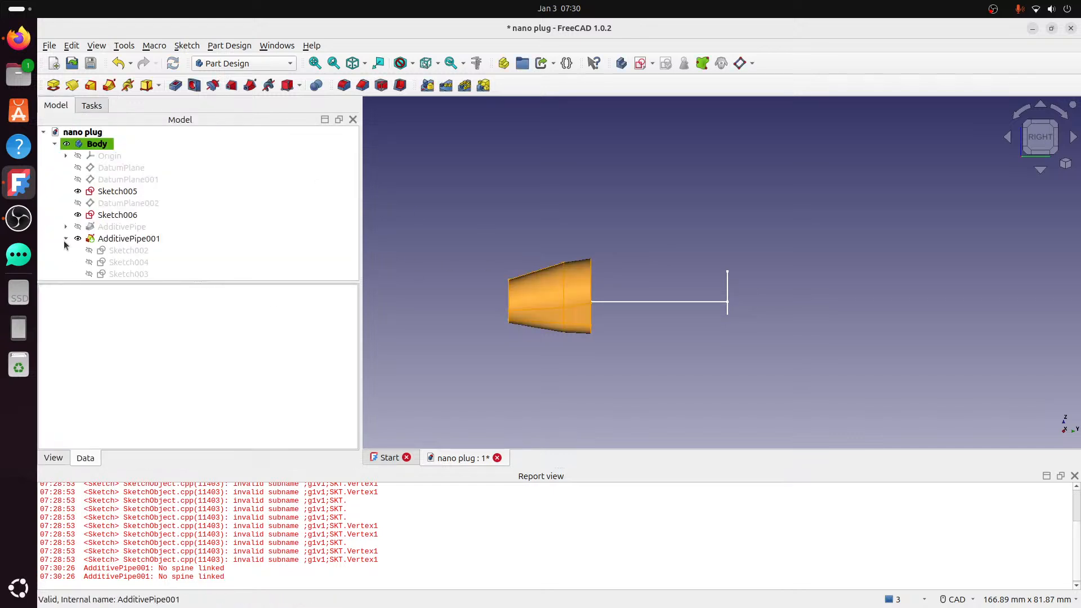
left_click(144, 267)
key("space")
left_click(582, 206)
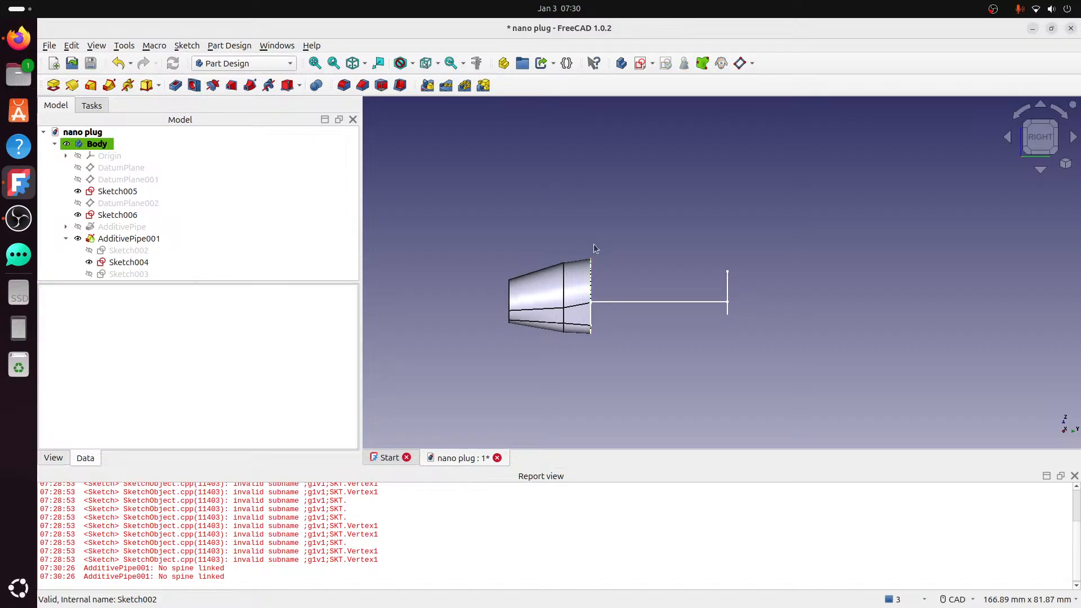
- Select Sketch004 as the starting profile for the pipe section towards the tail
middle_click_drag(593, 244, 546, 237)
left_click(144, 261)
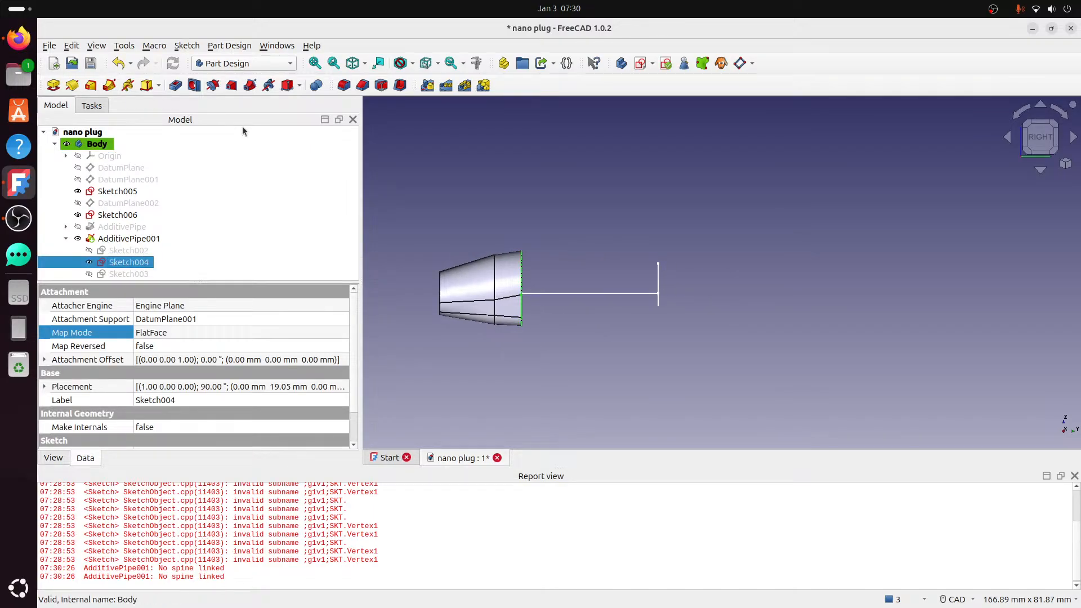
- Create an additive pipe from Sketch004 along the Sketch005 path, using multisection transformation with Sketch006 as the end section
left_click(109, 85)
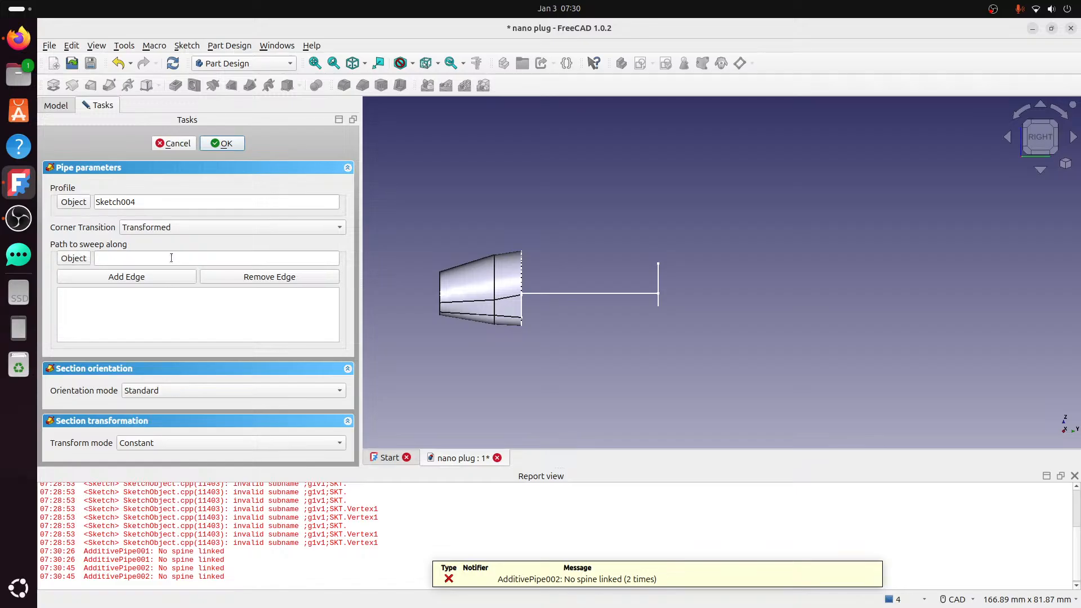
left_click(544, 295)
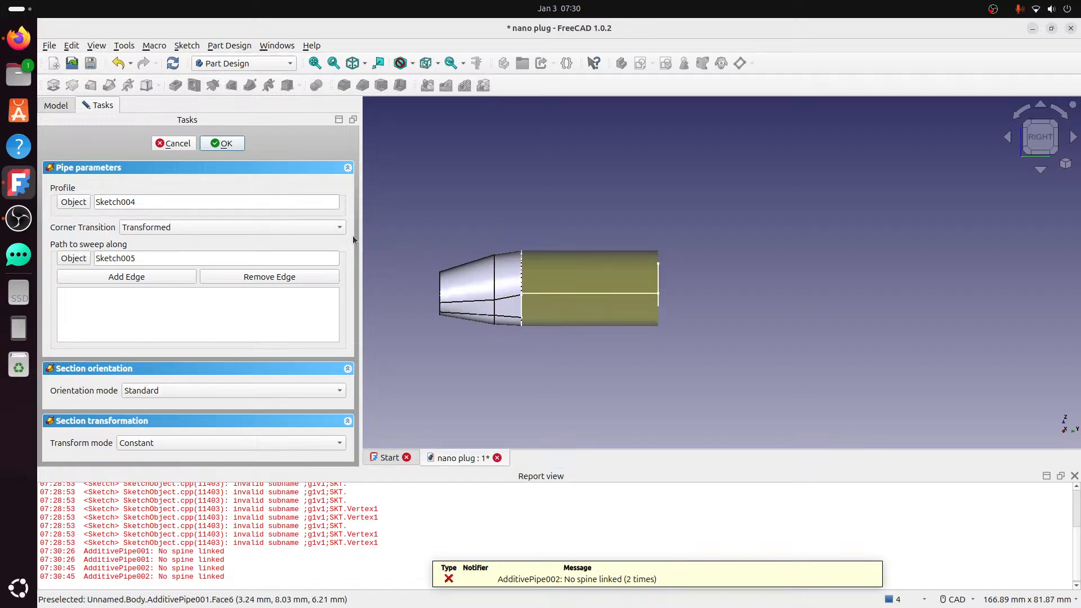
left_click(135, 444)
left_click(136, 457)
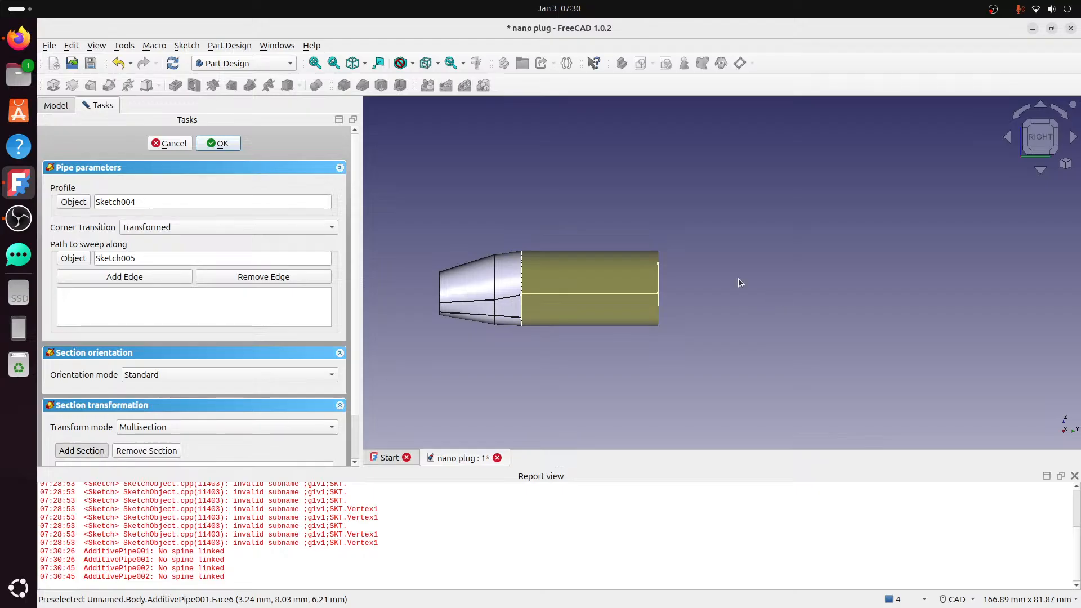
left_click(657, 269)
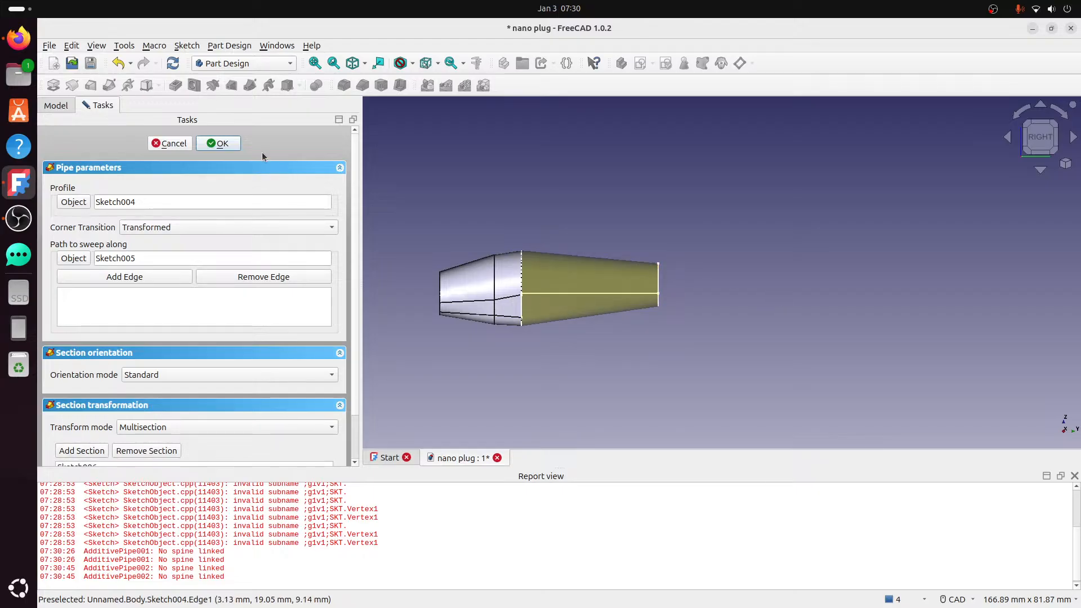
left_click(218, 143)
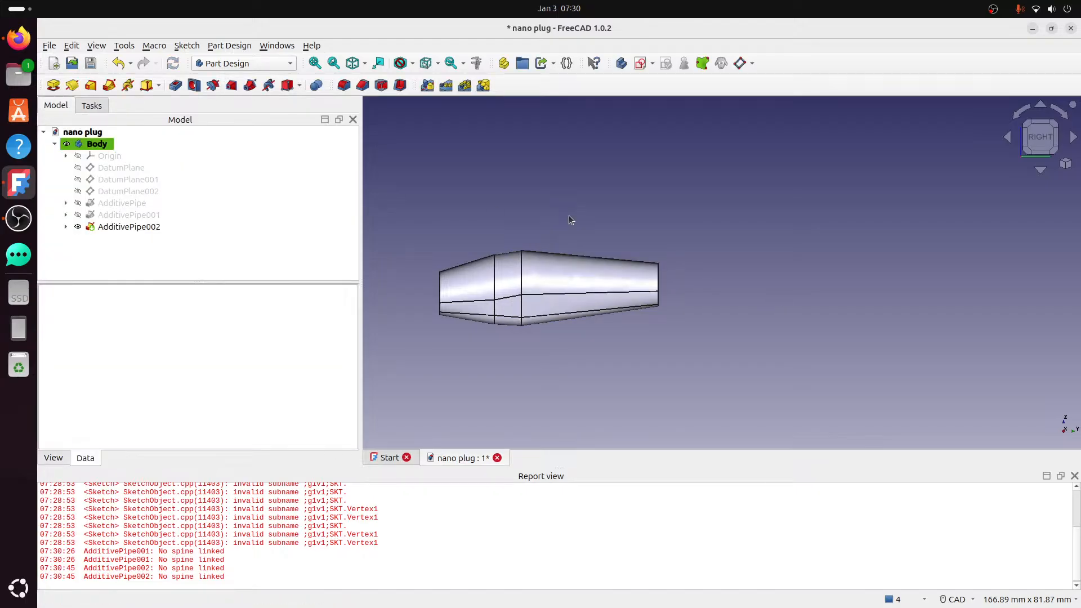
- Examine the plug body's tapered sections and end faces from side, front and angled views
mouse_move(531, 225)
middle_mouse_down()
mouse_move(543, 222)
mouse_move(539, 256)
mouse_move(555, 242)
mouse_move(471, 205)
mouse_move(437, 212)
mouse_move(422, 254)
mouse_move(527, 245)
middle_mouse_up()
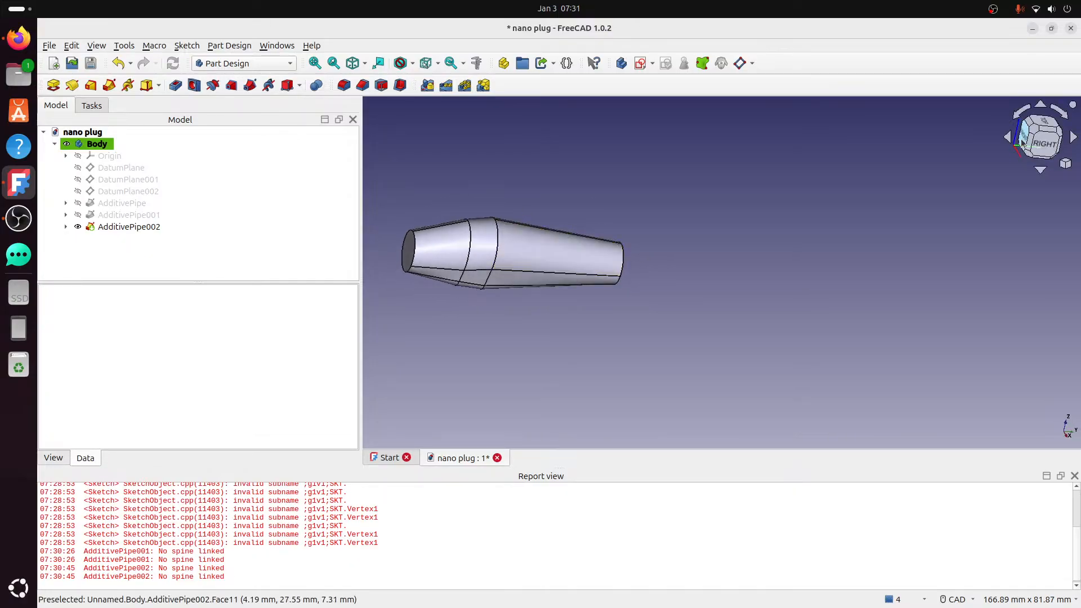
left_click(1037, 129)
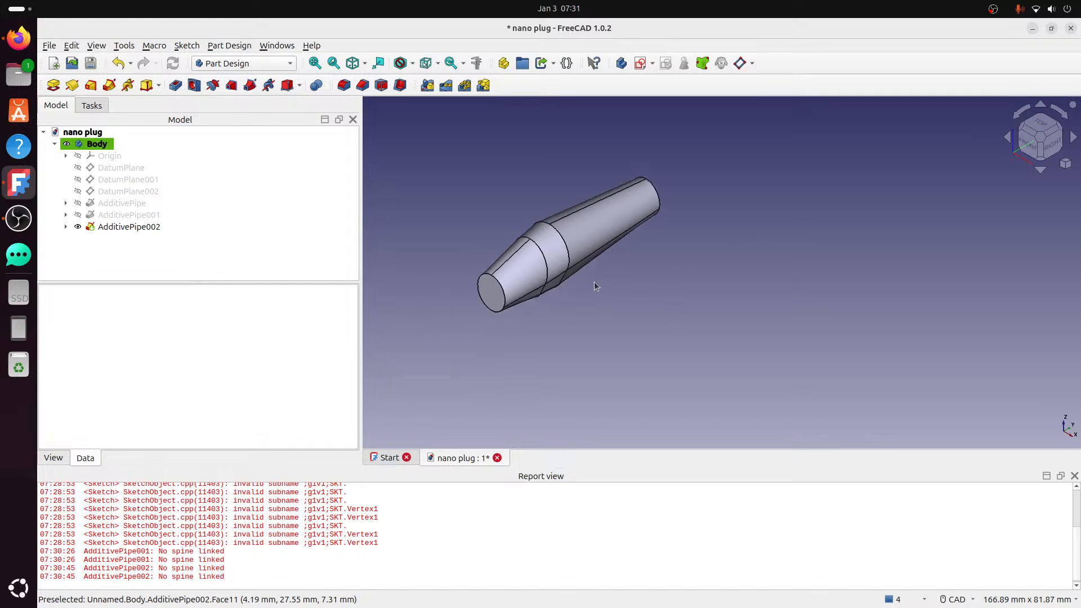
scroll(647, 301, "up", 3)
middle_click_drag(647, 300, 633, 260)
middle_click_drag(488, 299, 556, 273)
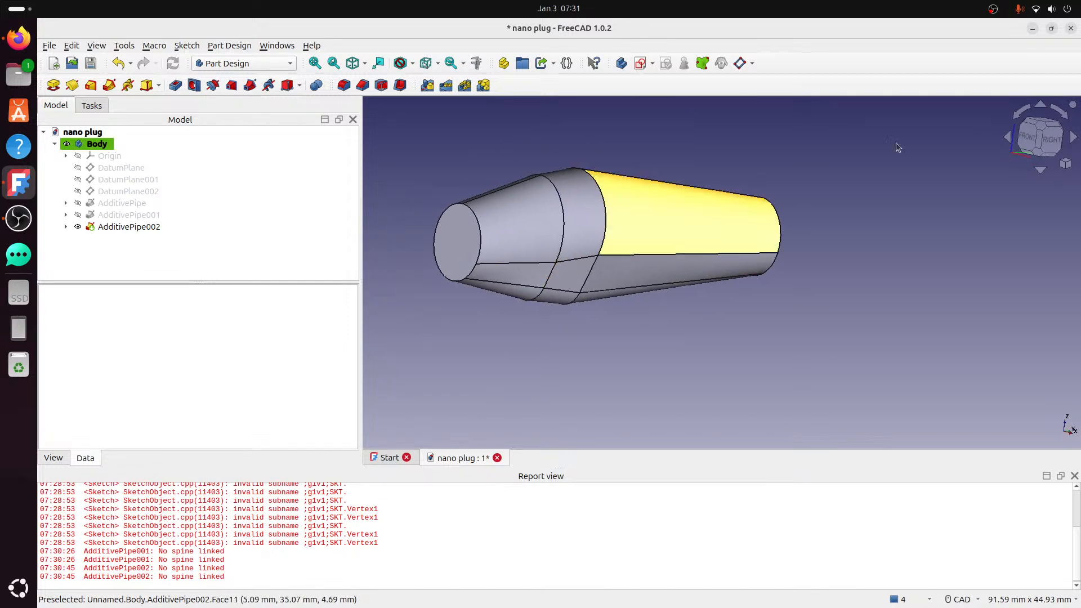
left_click(1049, 143)
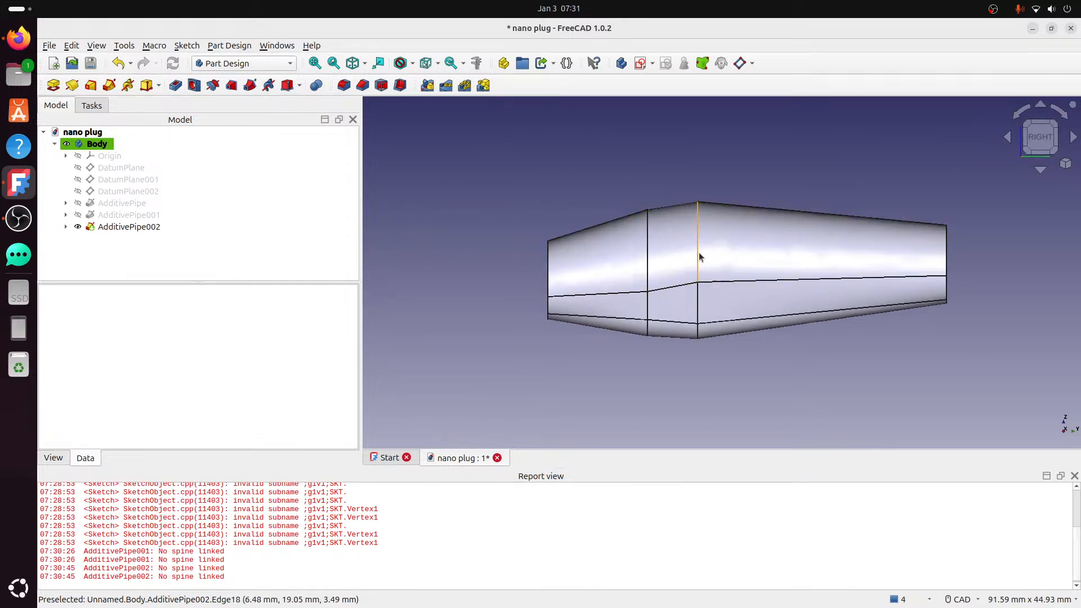
mouse_move(648, 297)
middle_mouse_down()
mouse_move(929, 321)
mouse_move(969, 299)
mouse_move(850, 305)
mouse_move(835, 290)
middle_mouse_up()
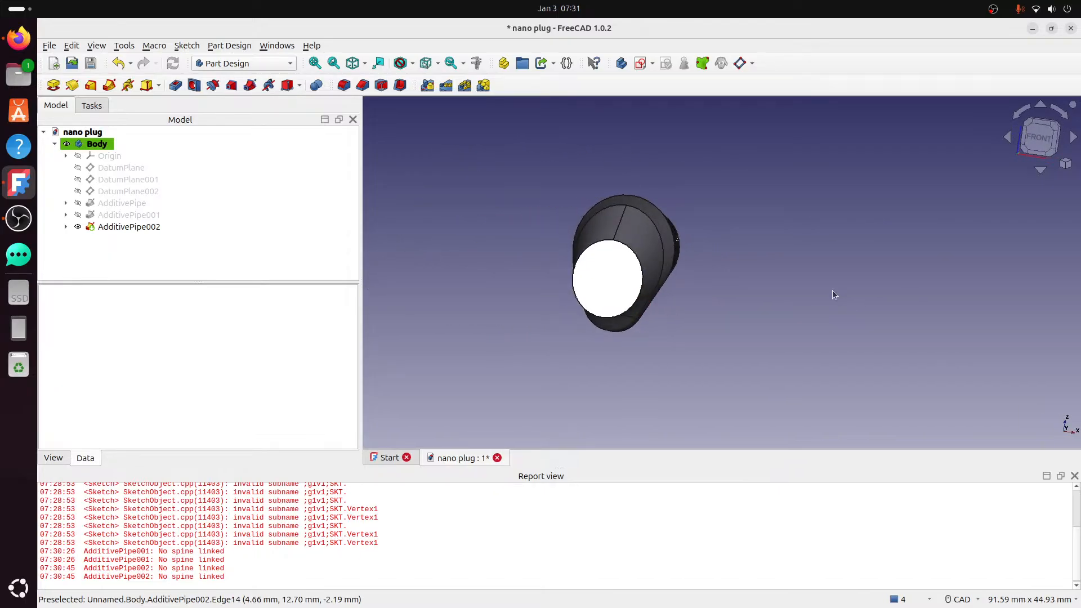
mouse_move(702, 201)
middle_mouse_down()
mouse_move(639, 198)
mouse_move(799, 233)
mouse_move(698, 220)
mouse_move(660, 248)
middle_mouse_up()
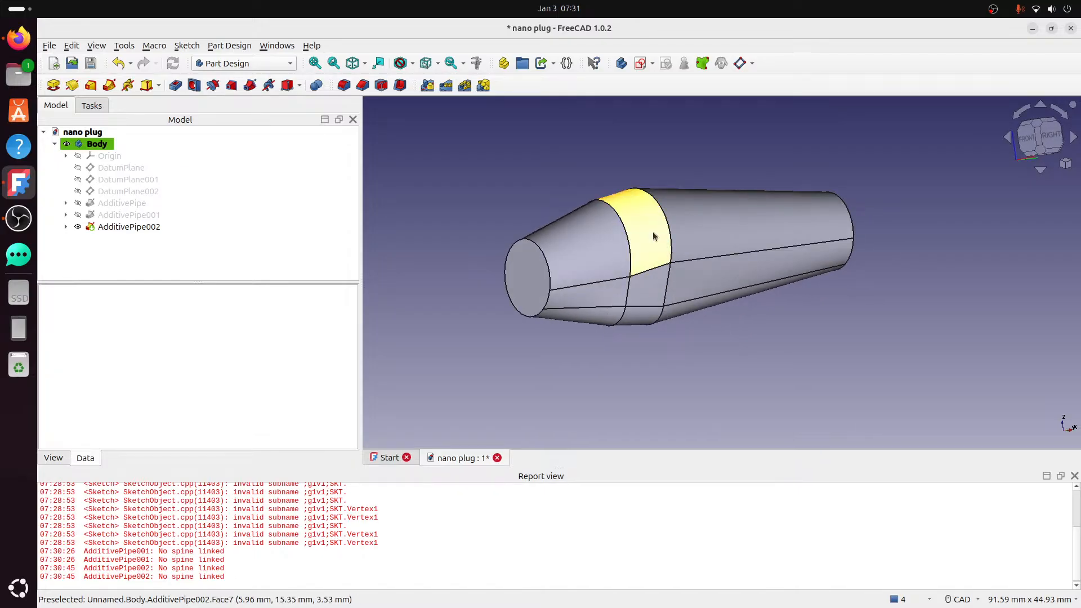
- Try to fillet the edge between the front taper and the short middle section with a 0.2 mm radius
left_click(628, 240)
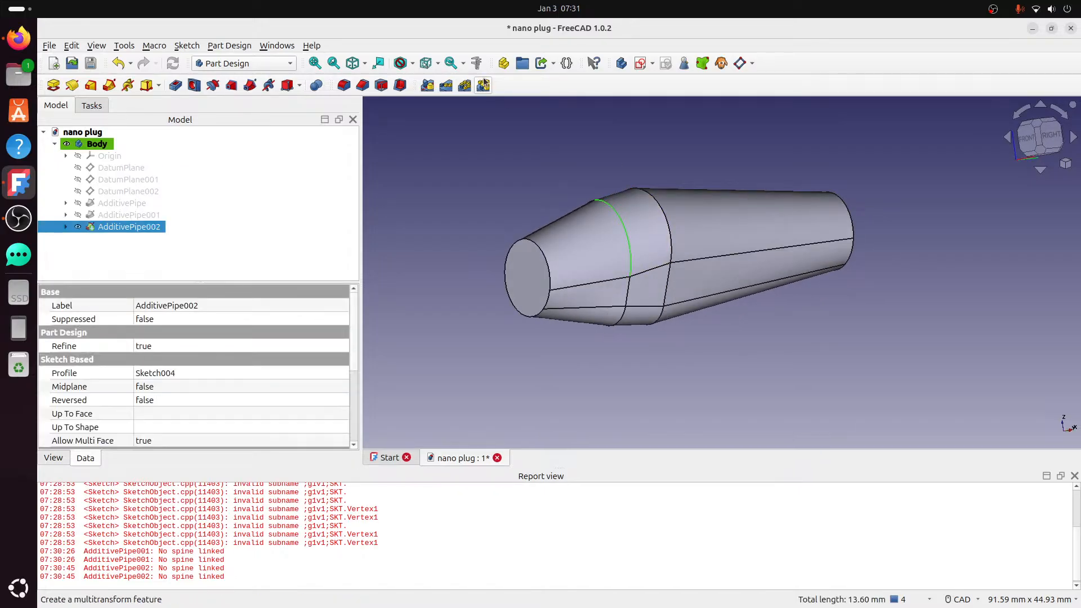
left_click(344, 86)
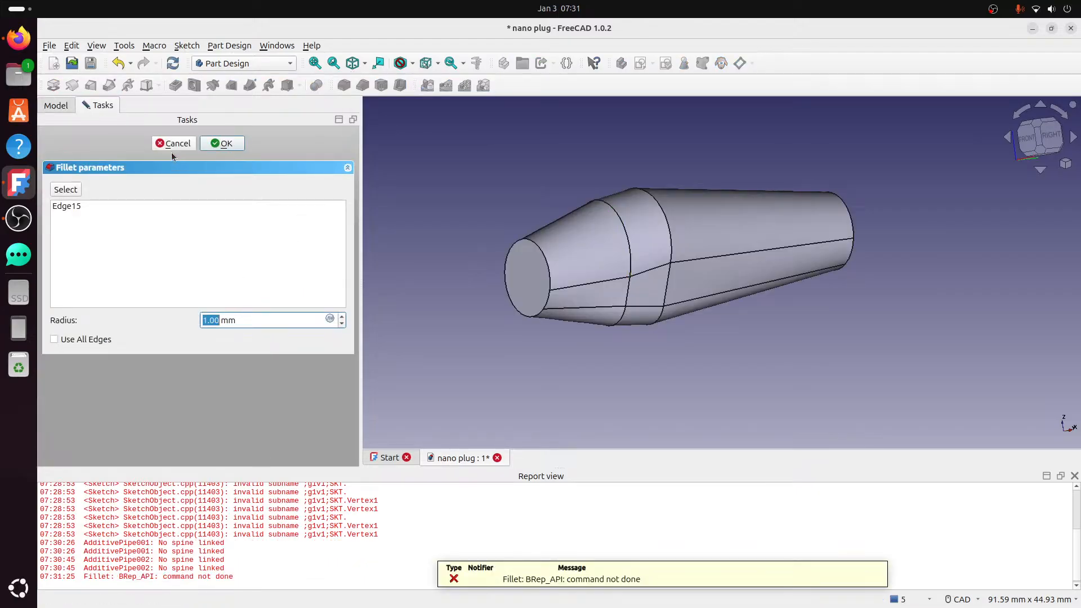
left_click_drag(240, 321, 119, 319)
type(".2")
left_click(228, 144)
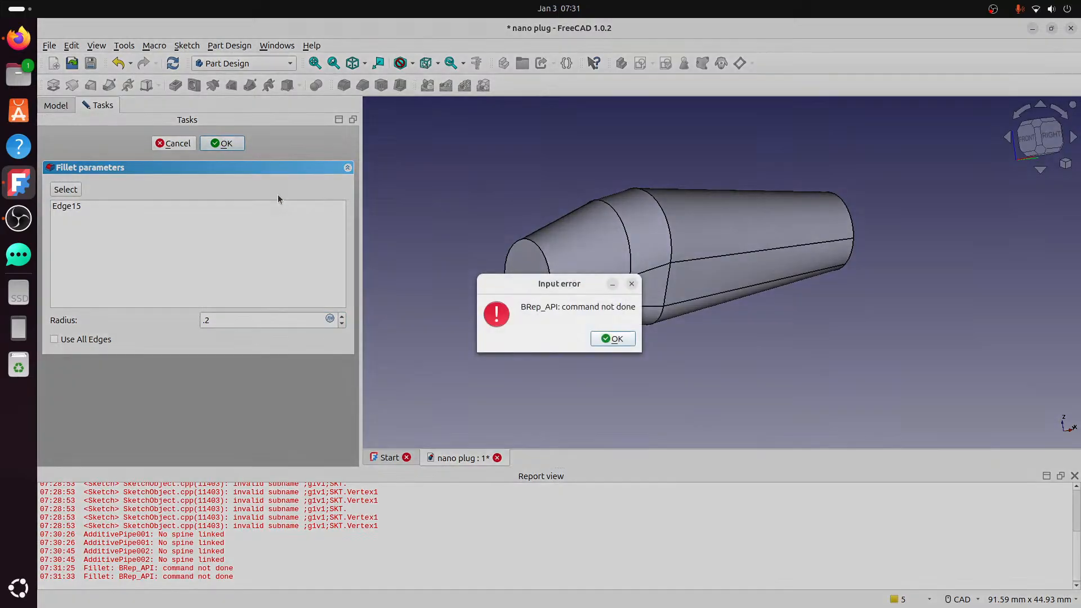
left_click(610, 337)
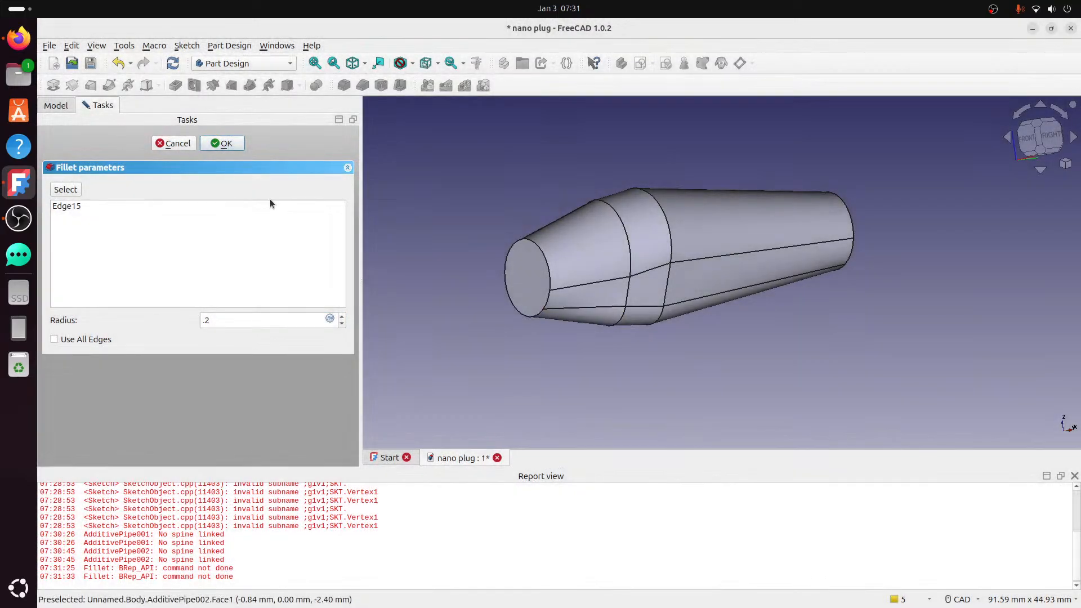
left_click(174, 145)
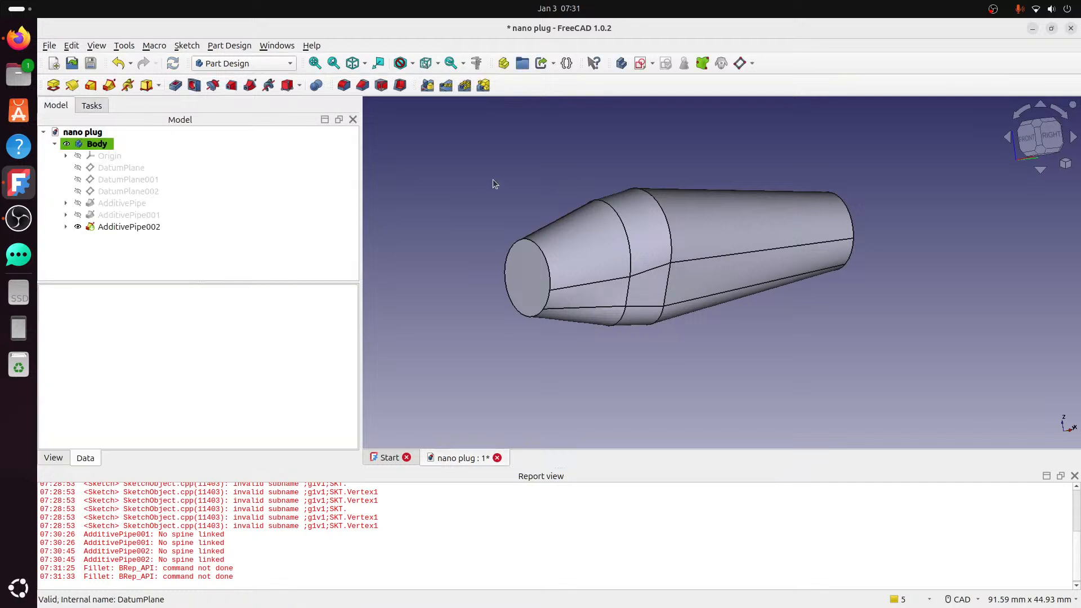
- Try a 1 mm equal-distance chamfer on the edge between the front taper and the middle section
left_click(616, 219)
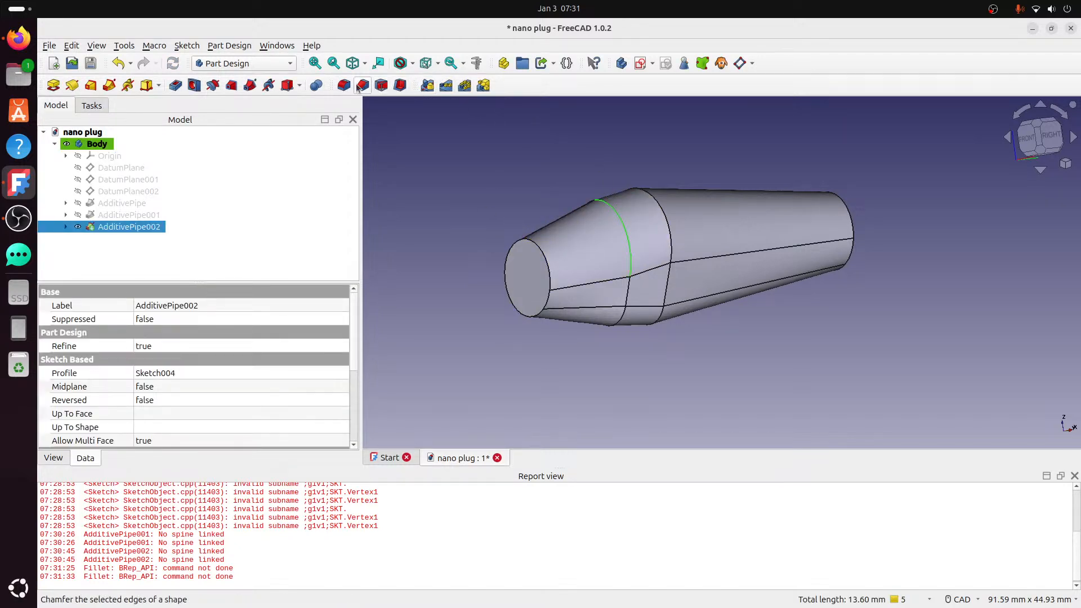
left_click(381, 85)
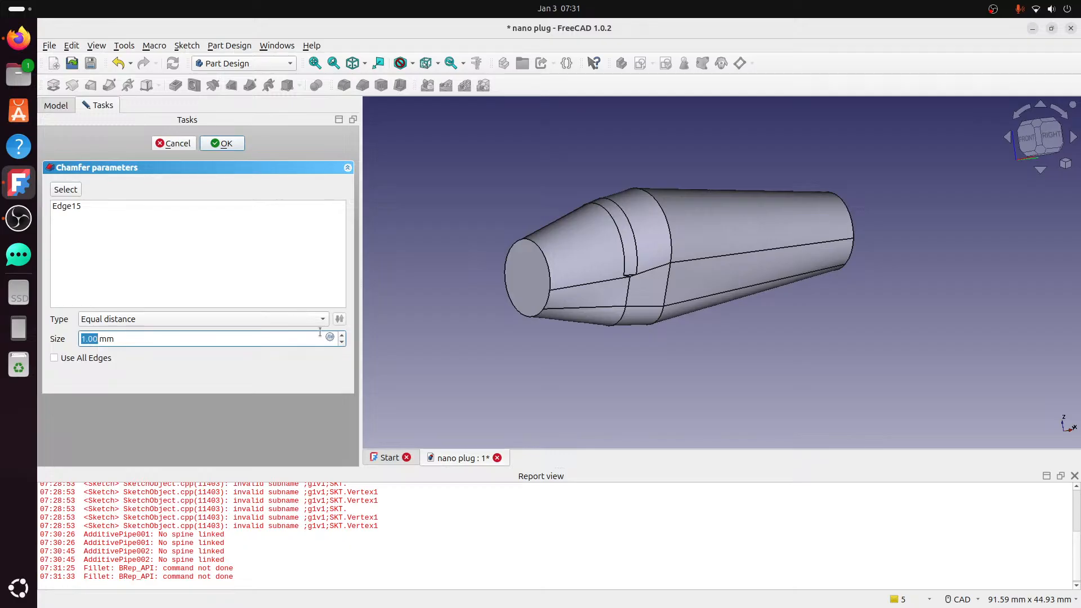
middle_click_drag(647, 288, 970, 150)
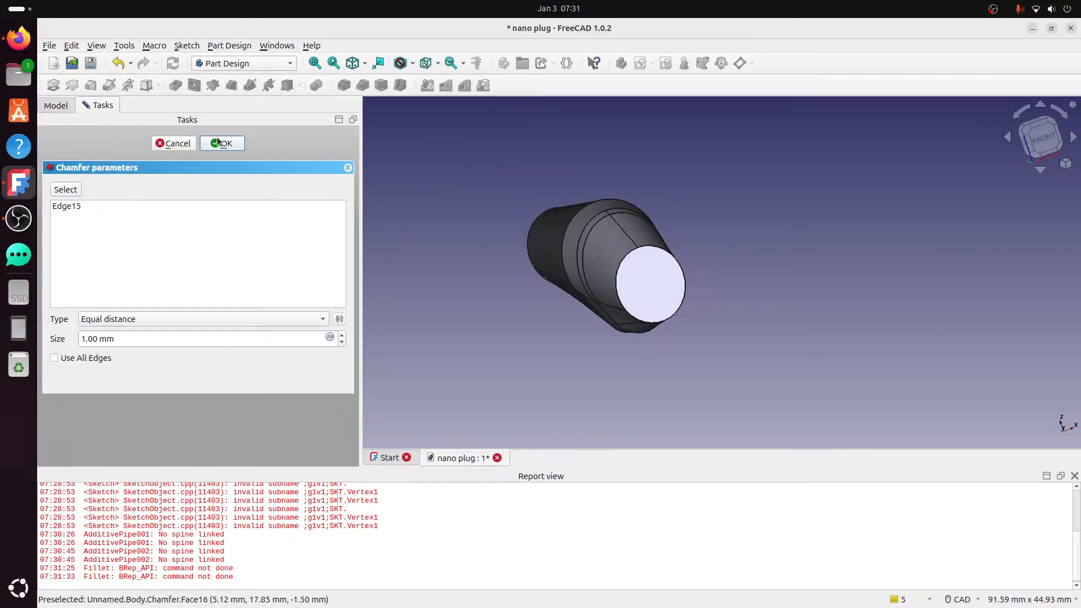
left_click(178, 143)
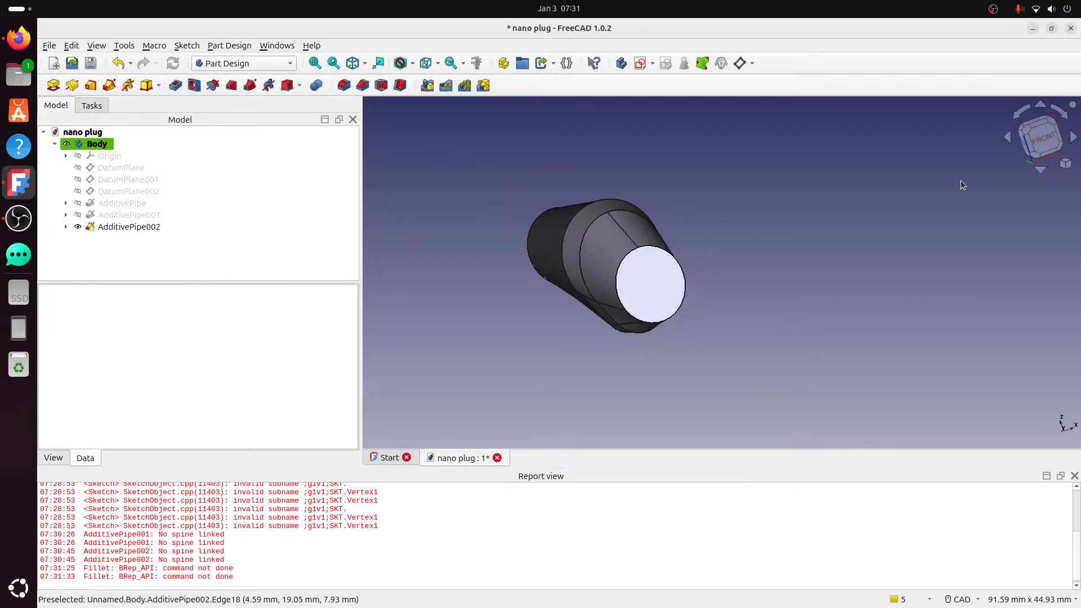
- Try a 1 mm fillet on the edge at the plug's widest cross-section
middle_click_drag(962, 185, 836, 249)
left_click(809, 229)
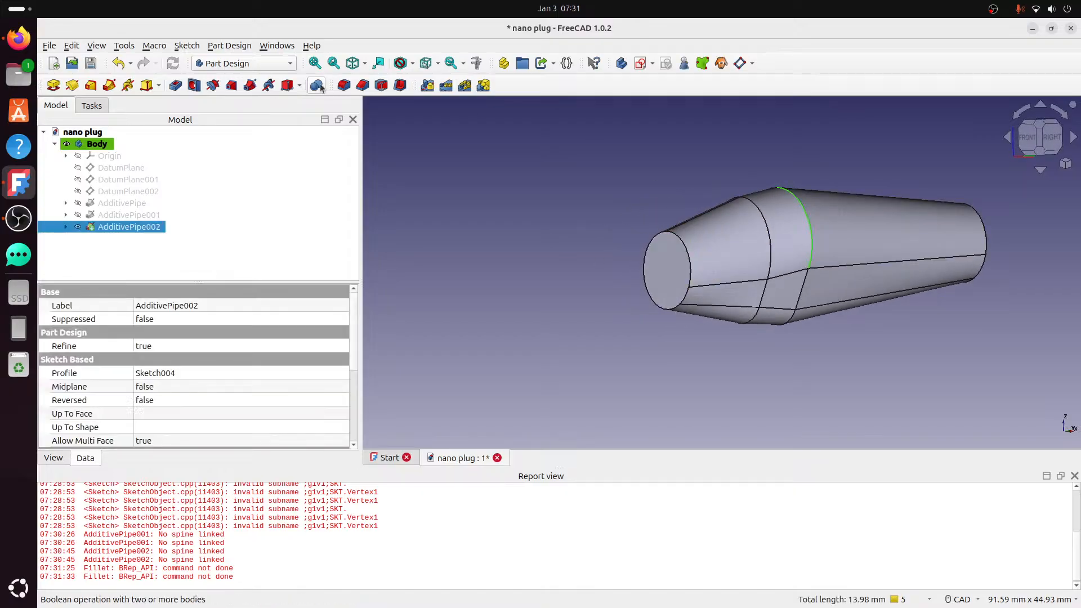
left_click(343, 85)
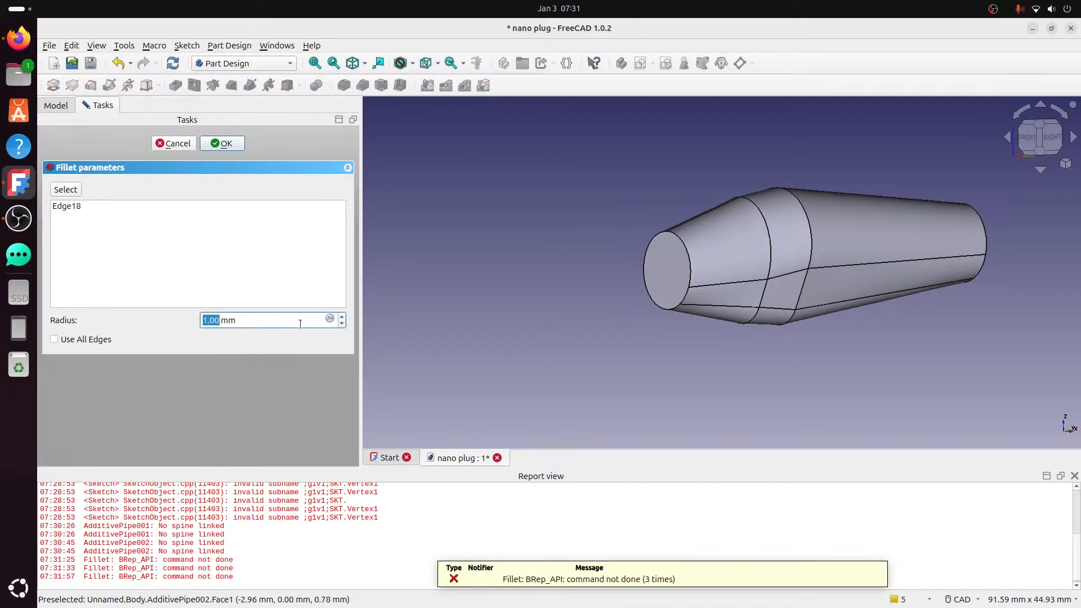
left_click(174, 143)
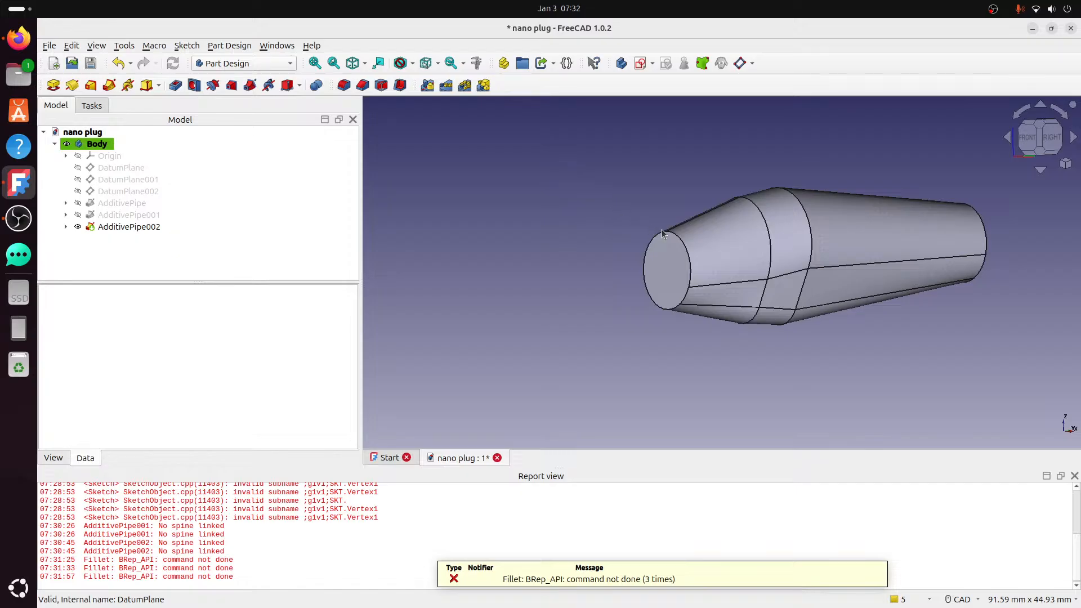
- Fillet the outer edge of the plug's front end face with a 2 mm radius
left_click(663, 233)
left_click(343, 85)
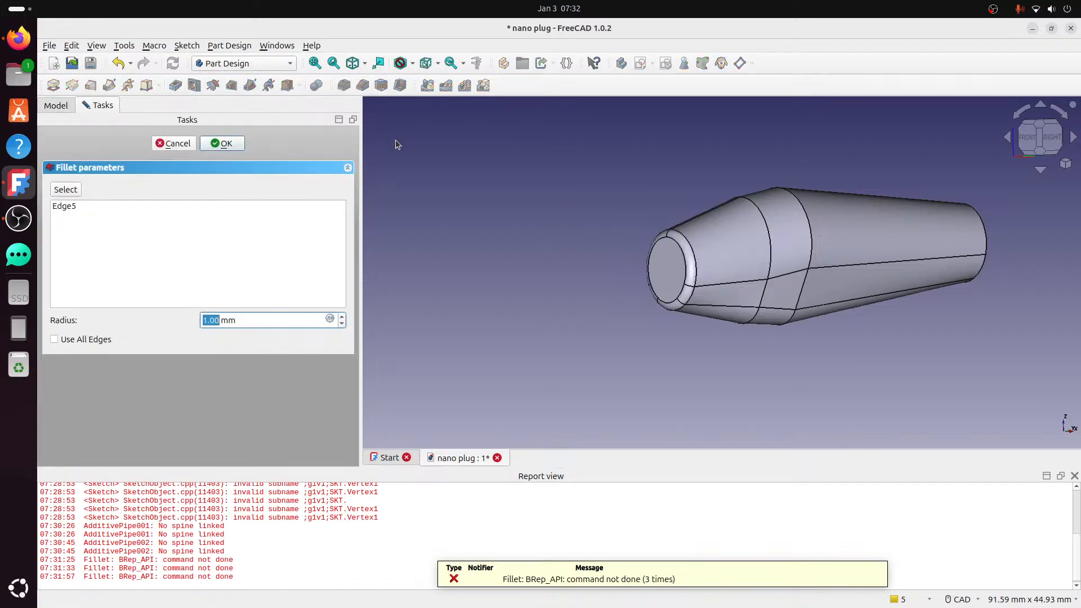
left_click(342, 317)
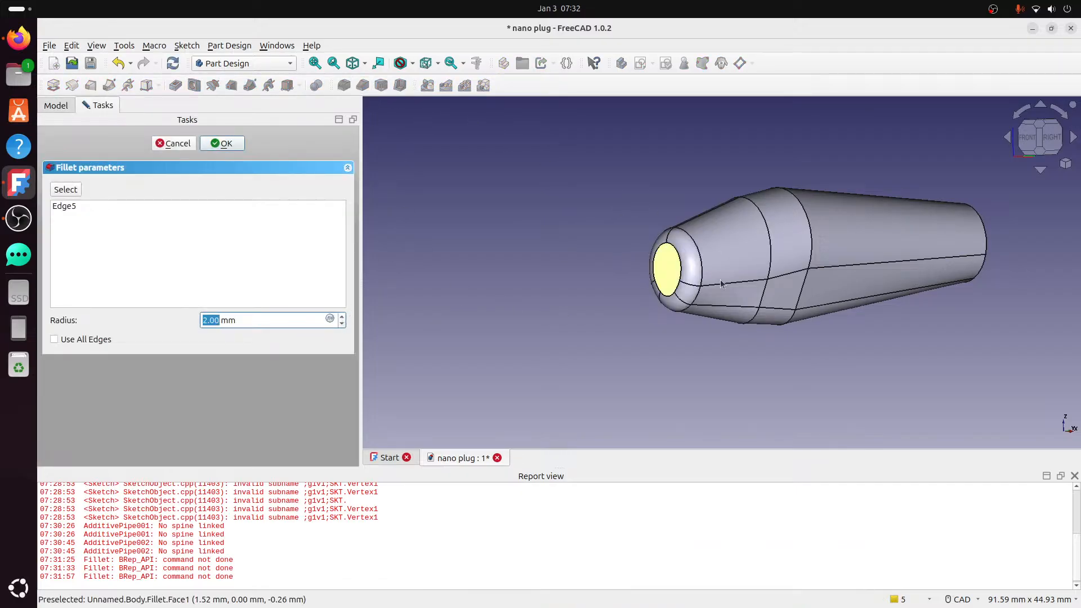
left_click(221, 143)
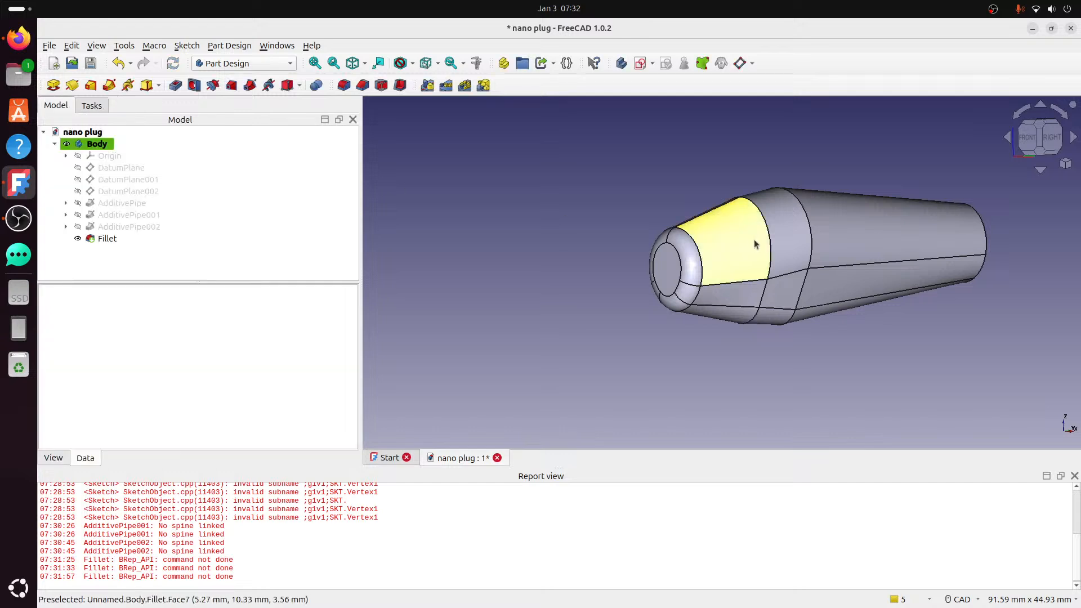
- Try a 1 mm fillet on the edge where the front taper meets the middle section of the filleted body
left_click(769, 229)
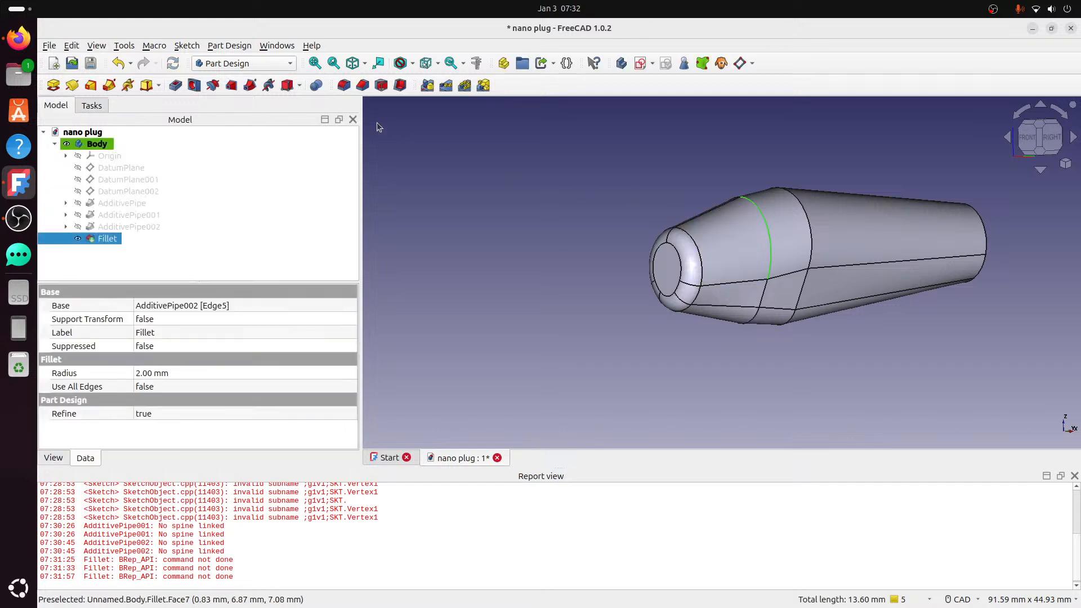
left_click(343, 85)
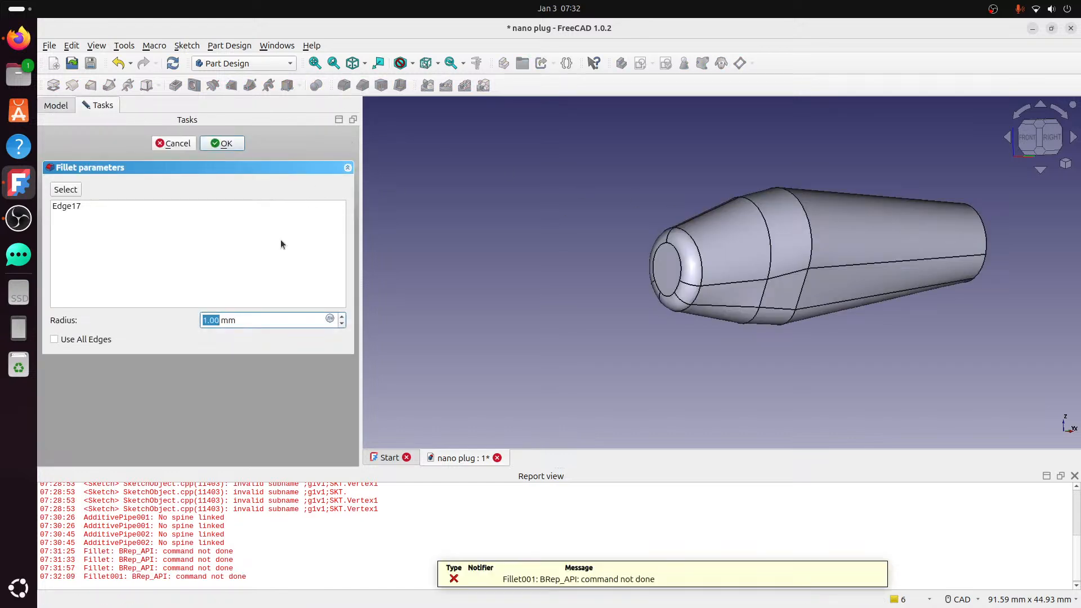
left_click(172, 145)
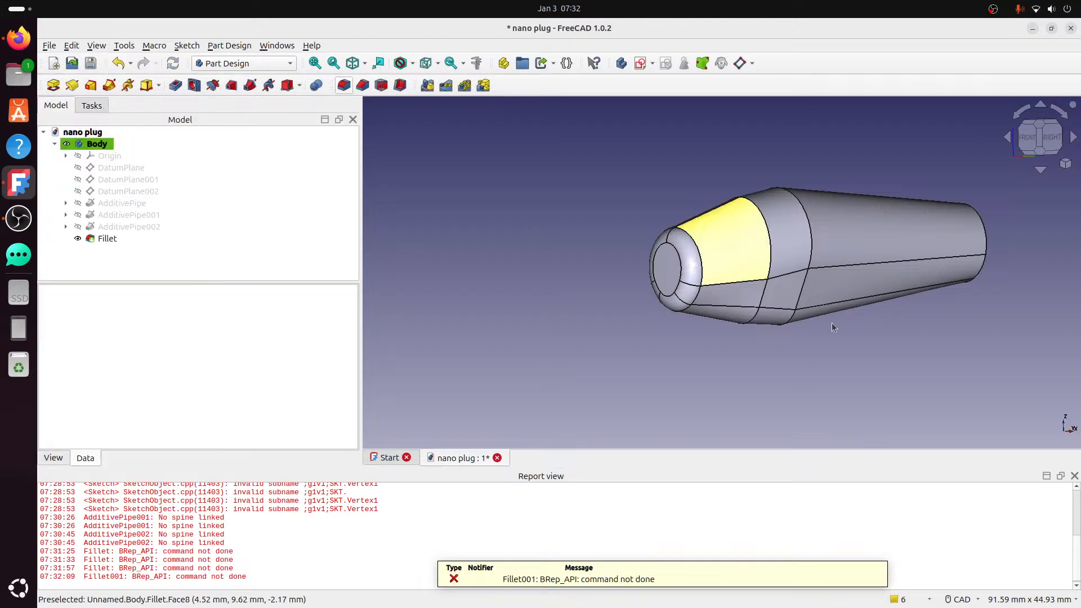
- Fillet the outer edge of the plug's rear end face with a 2 mm radius
middle_click_drag(956, 354, 663, 282)
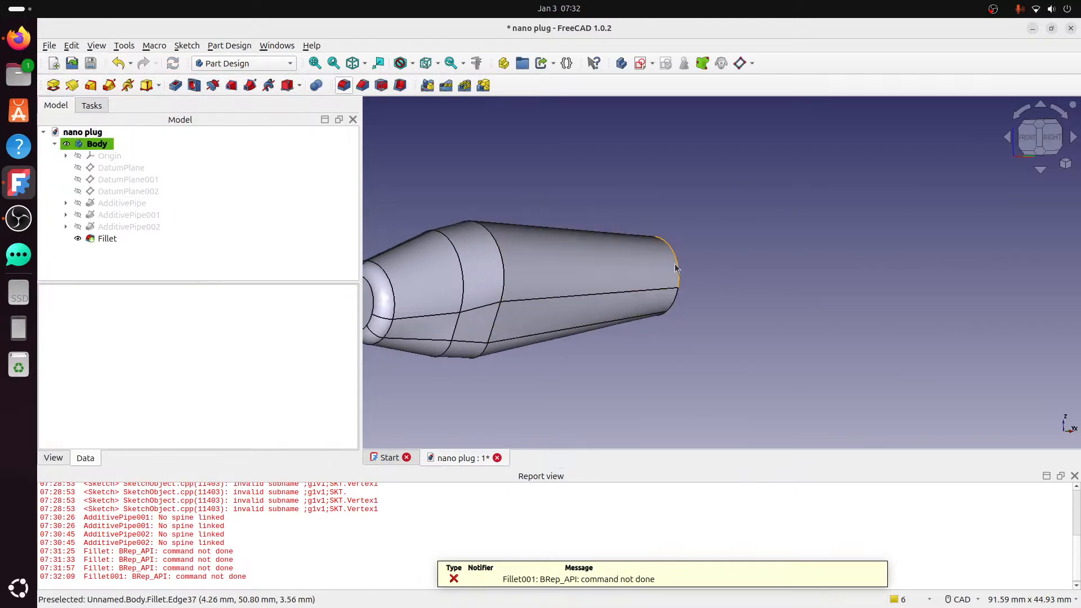
left_click(663, 282)
left_click(344, 85)
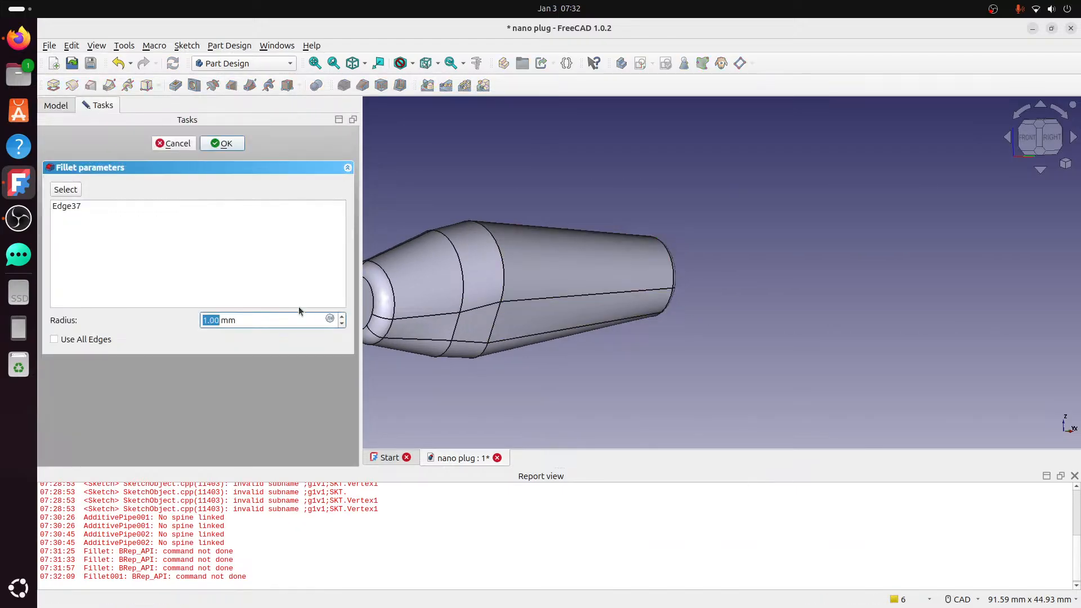
left_click(222, 143)
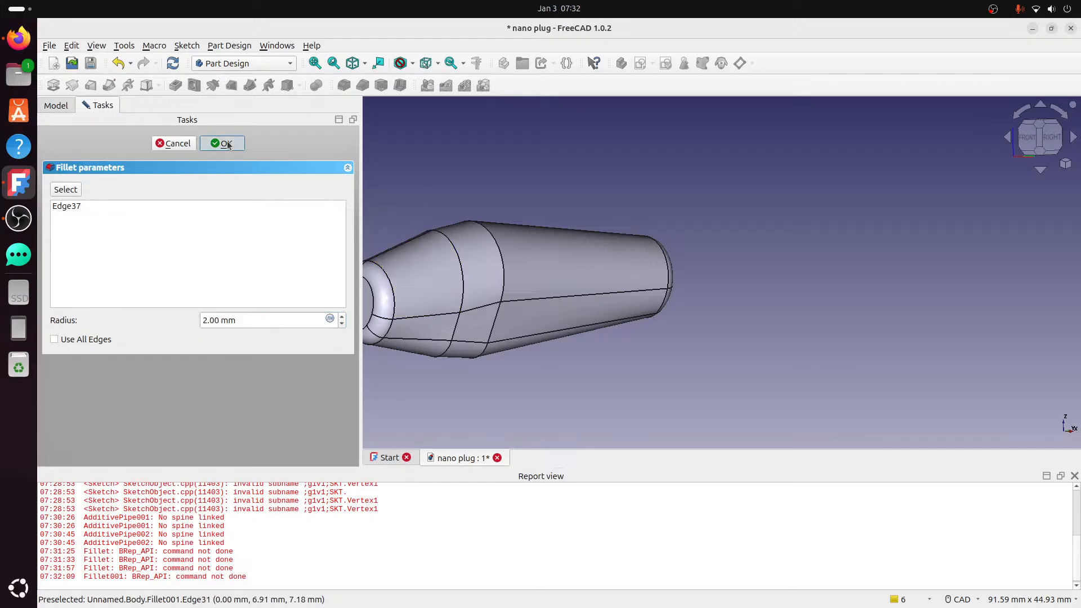
- Try a 1 mm fillet on the underside edge at the plug's widest cross-section and inspect its corner up close
left_click(1052, 137)
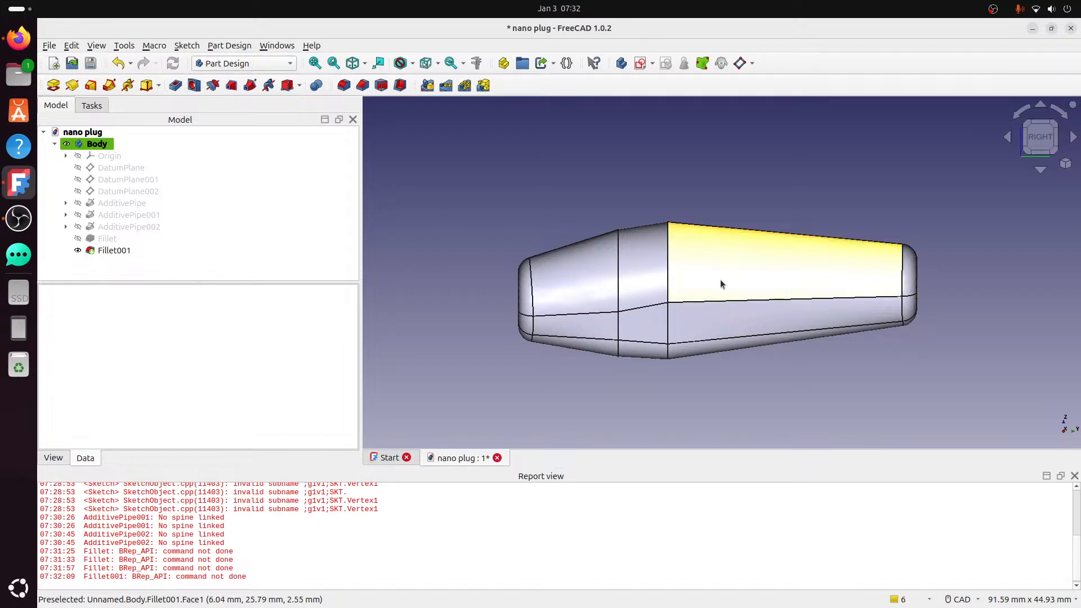
middle_click_drag(719, 282, 639, 242)
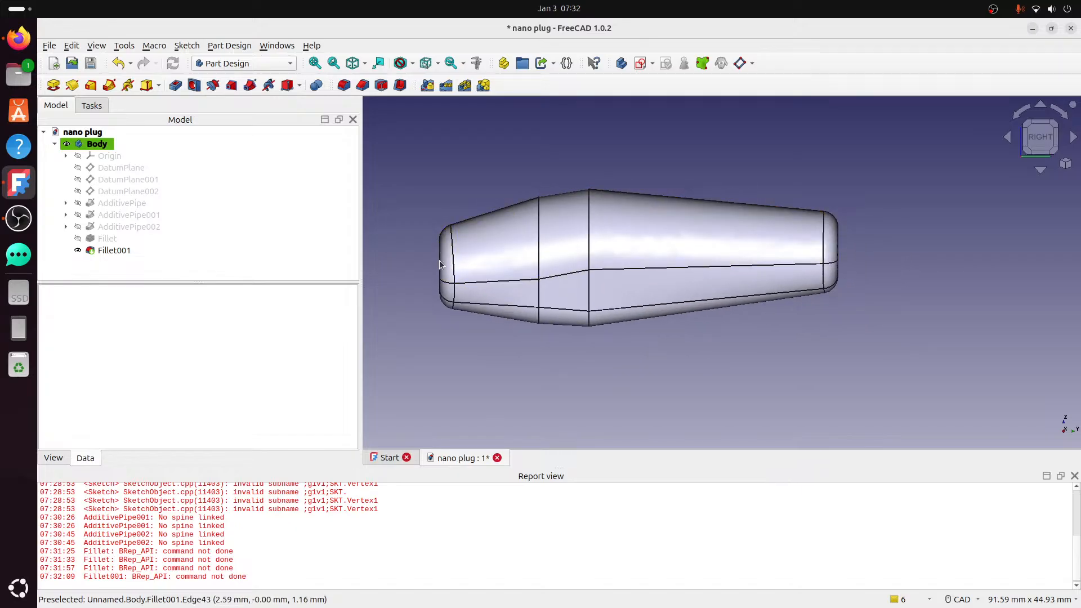
middle_click_drag(548, 199, 598, 301)
left_click(595, 296)
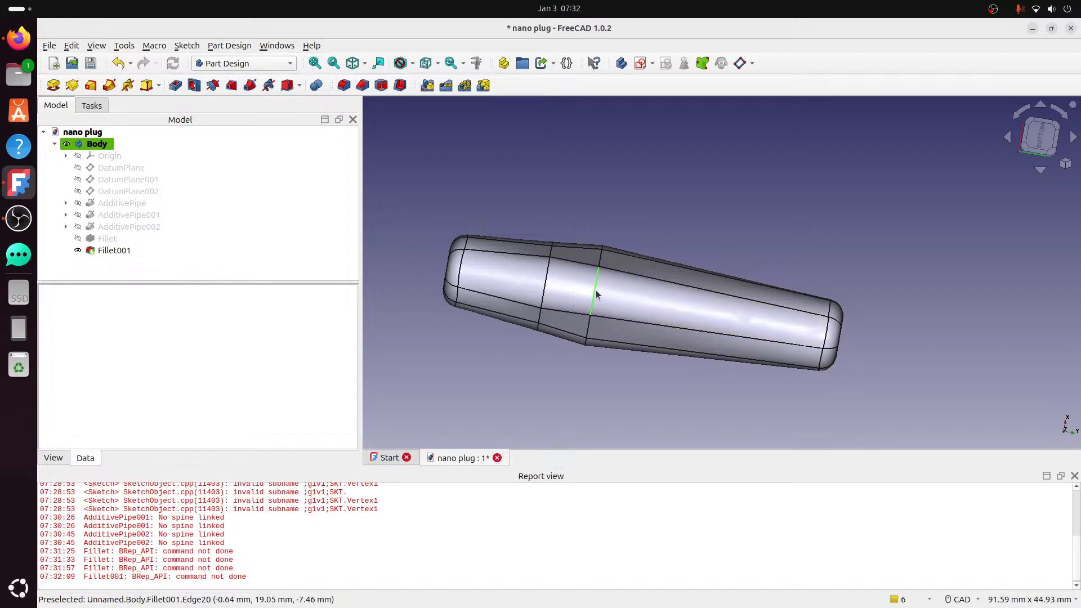
left_click(343, 85)
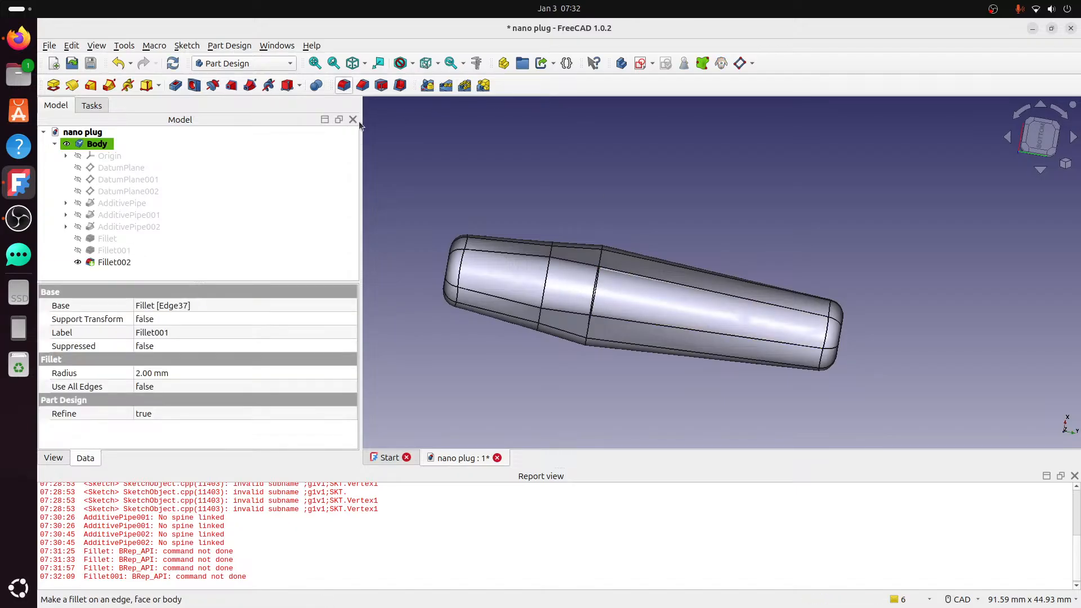
scroll(587, 265, "up", 5)
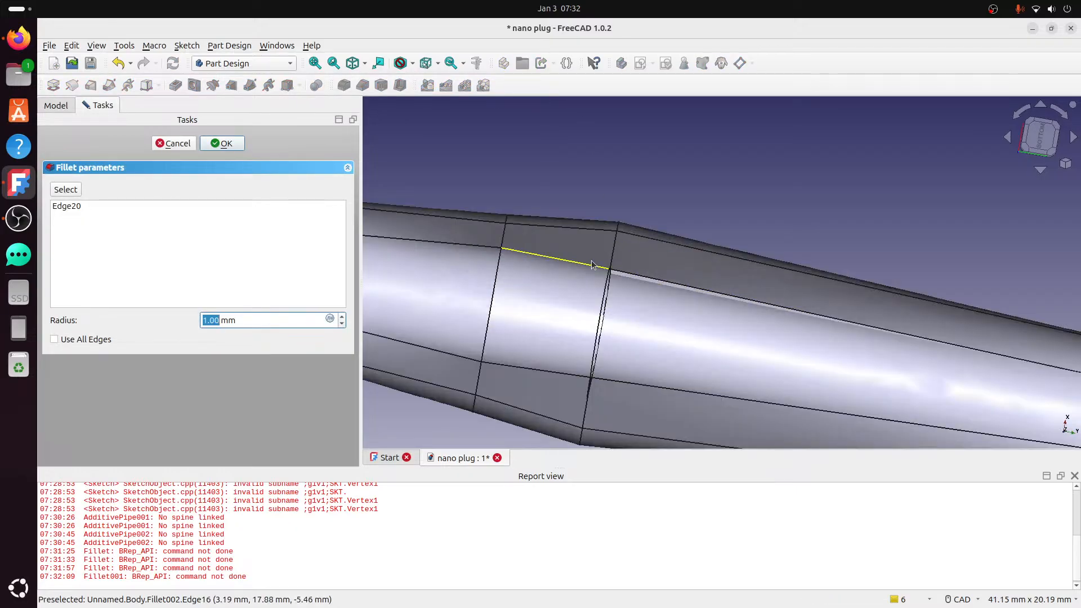
middle_click_drag(613, 239, 627, 309)
scroll(653, 324, "up", 5)
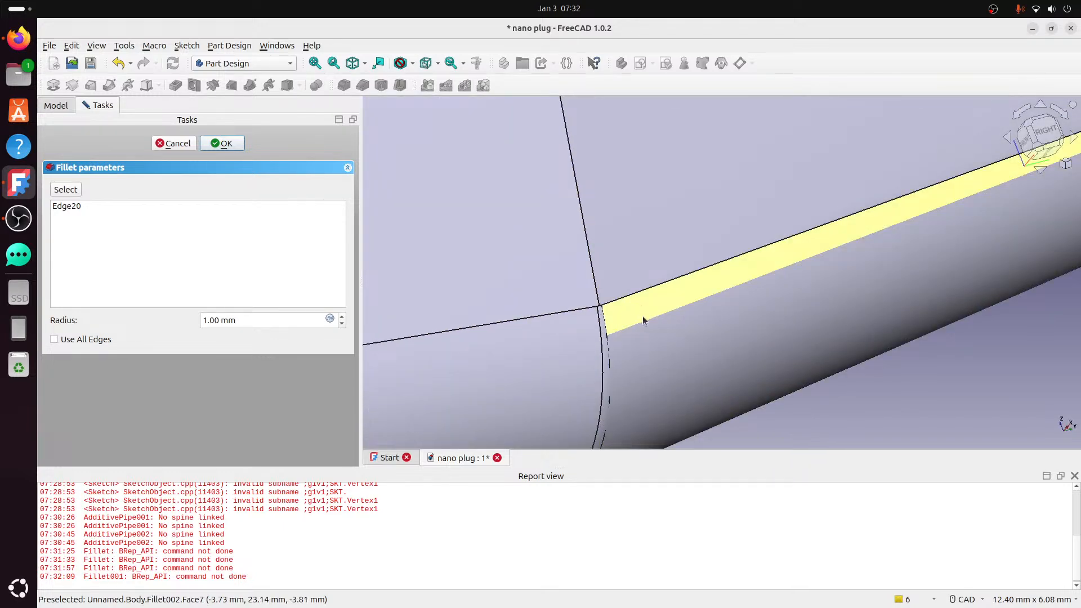
- Raise the trial fillet's radius to 4 mm and inspect how it meets the neighbouring faces
left_click(342, 317)
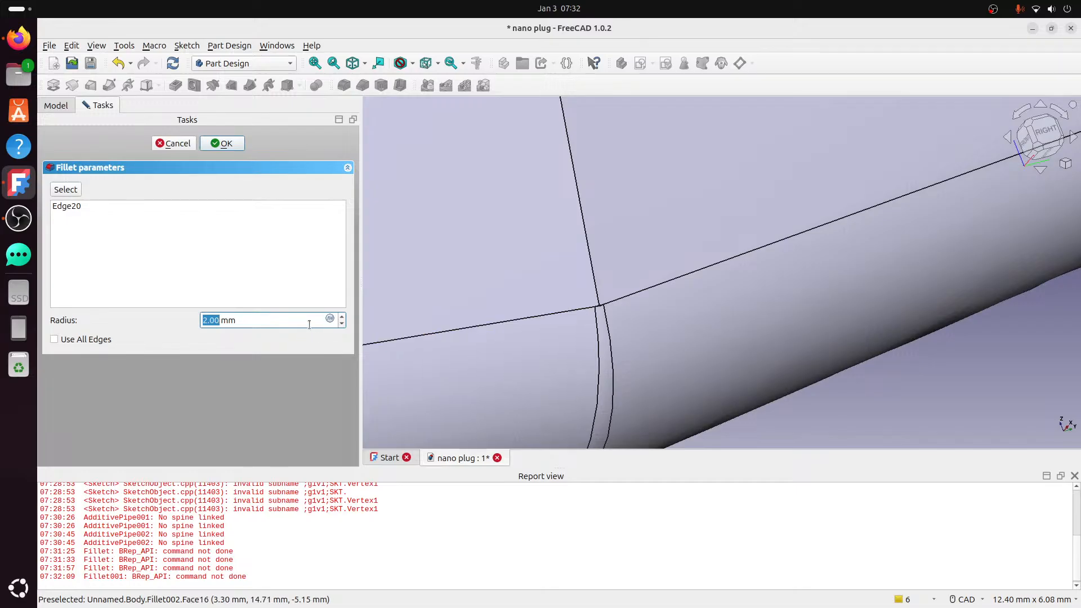
left_click(342, 317)
scroll(614, 290, "up", 10)
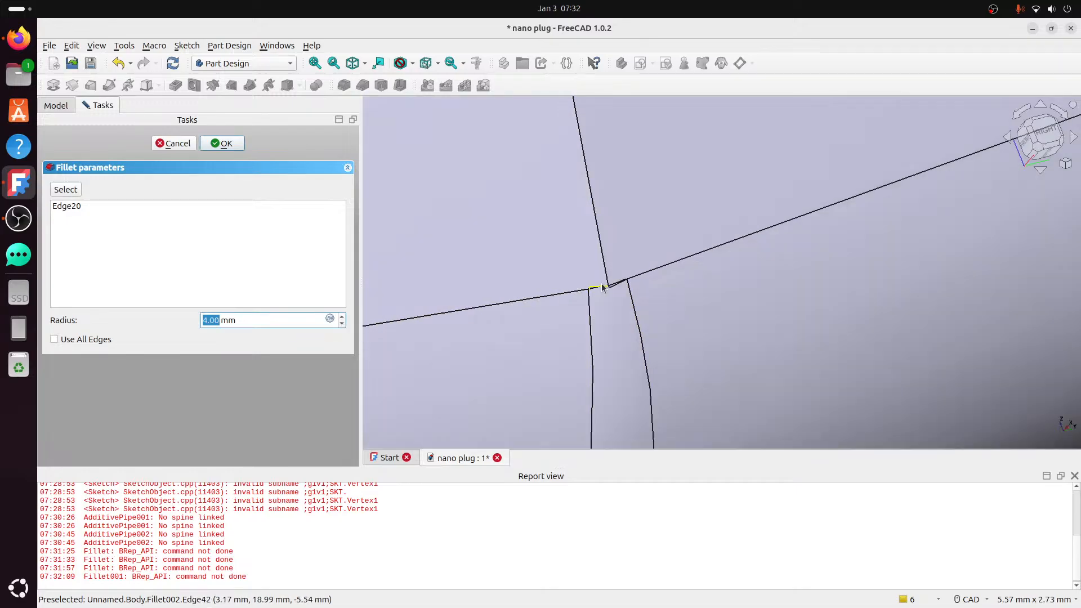
scroll(631, 291, "down", 12)
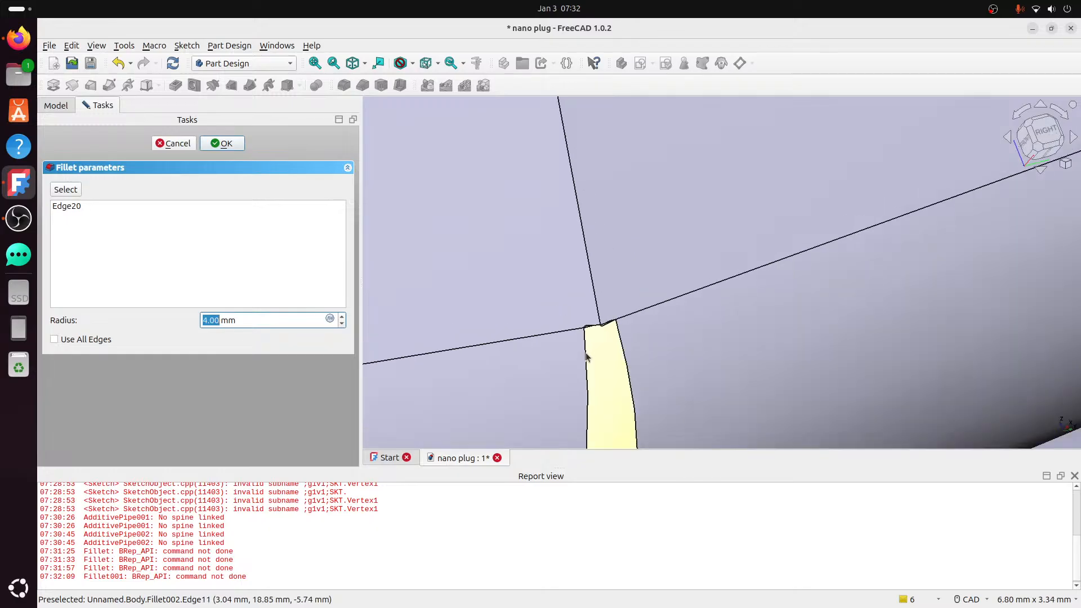
scroll(591, 363, "down", 8)
middle_click_drag(629, 395, 505, 433)
scroll(612, 291, "up", 3)
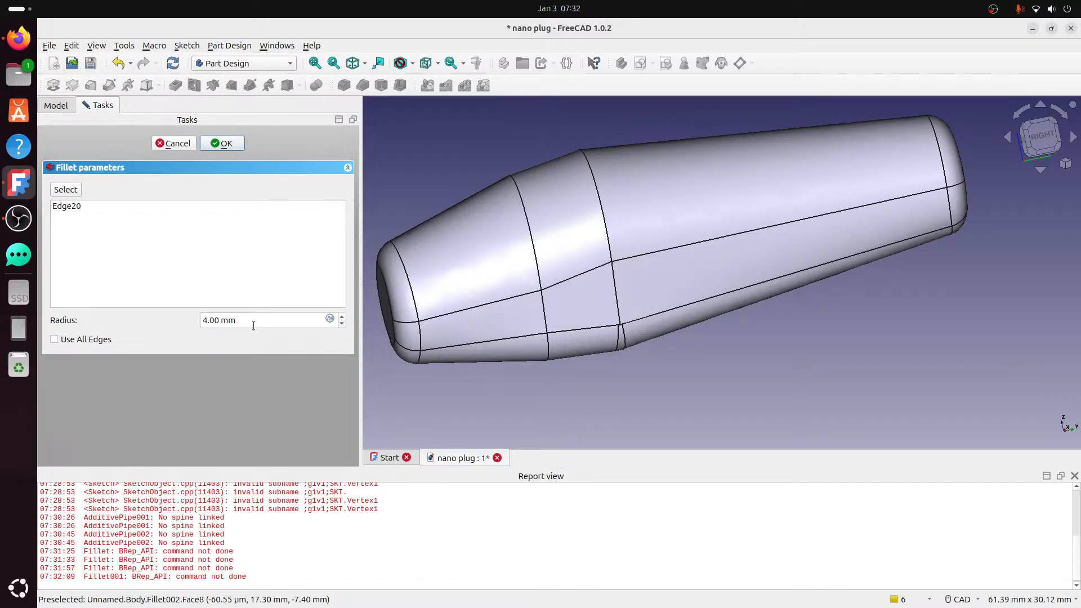
- Try a 0.2 mm radius on the widest cross-section's underside edge, inspect the corner, and cancel the fillet
left_click_drag(253, 326, 160, 314)
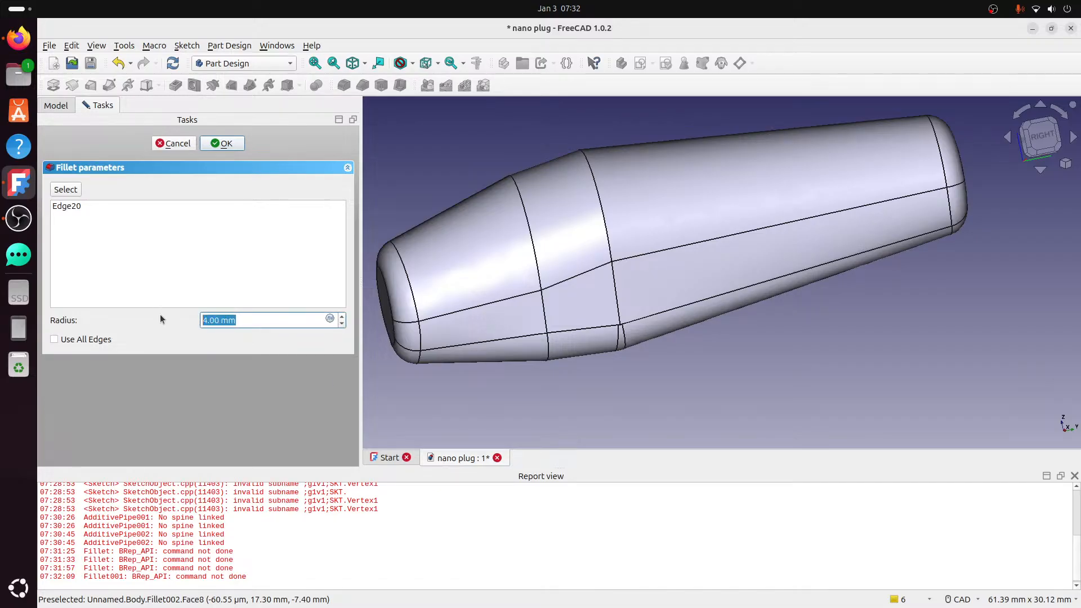
type(".2")
left_click(235, 265)
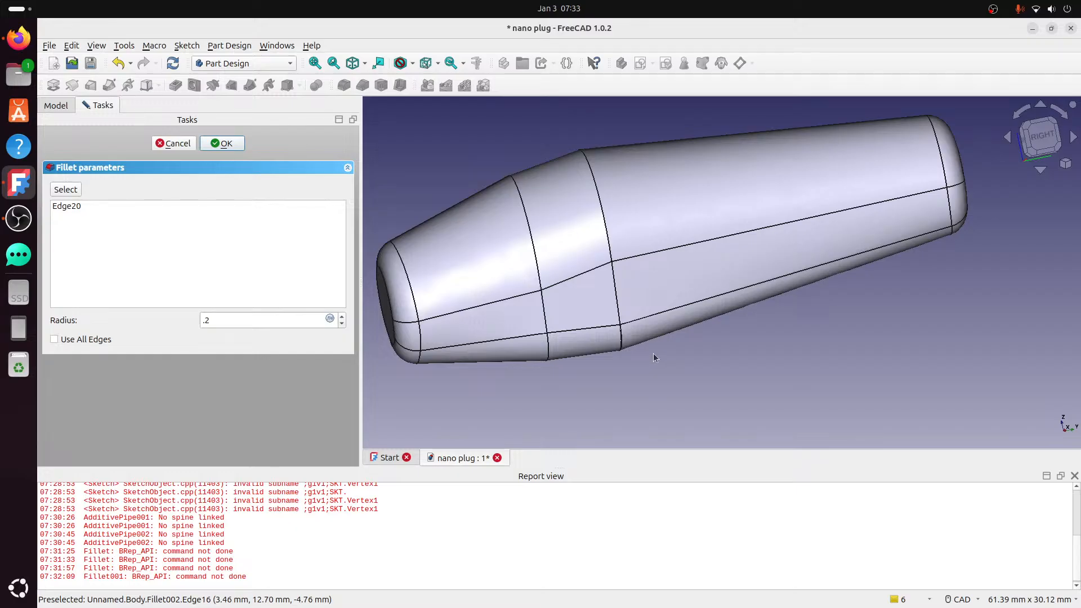
scroll(653, 355, "up", 10)
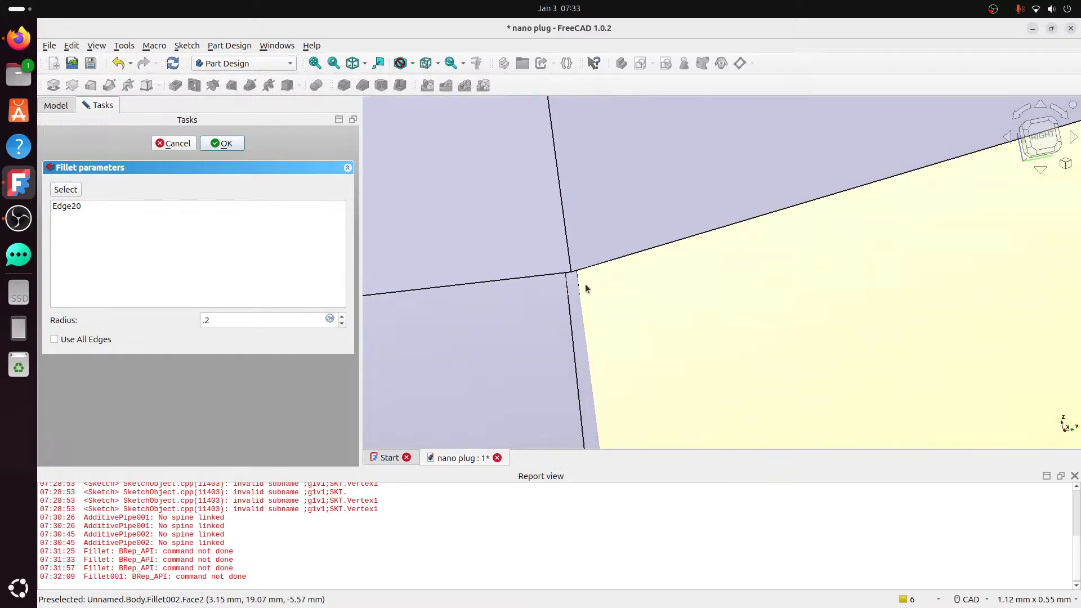
scroll(585, 284, "up", 8)
scroll(493, 210, "up", 4)
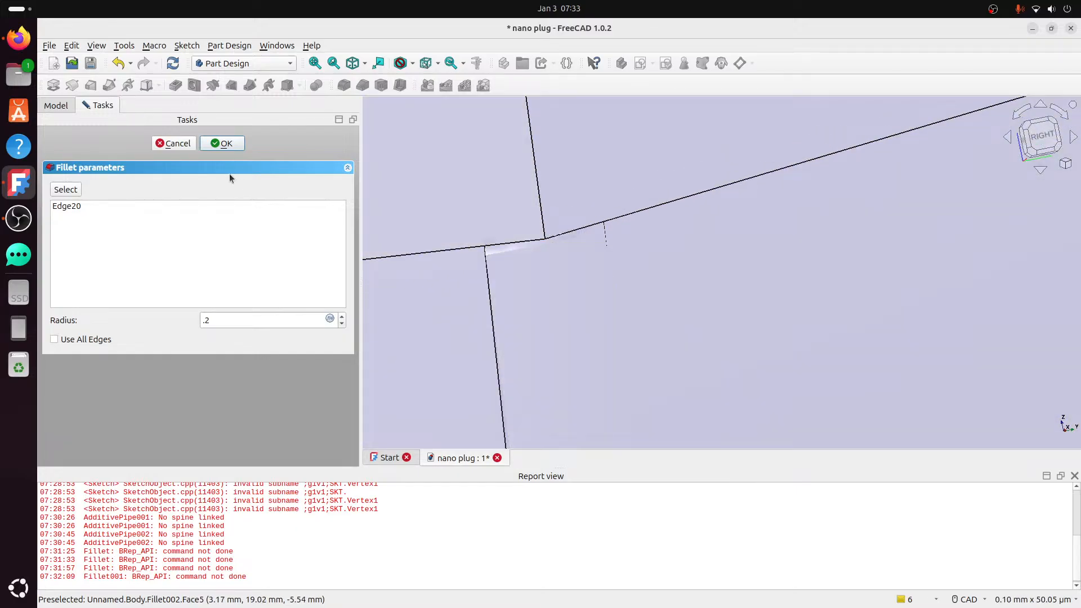
left_click(176, 143)
- Try a 1 mm fillet on the upper curved edge between the front taper and the middle section
scroll(539, 242, "down", 6)
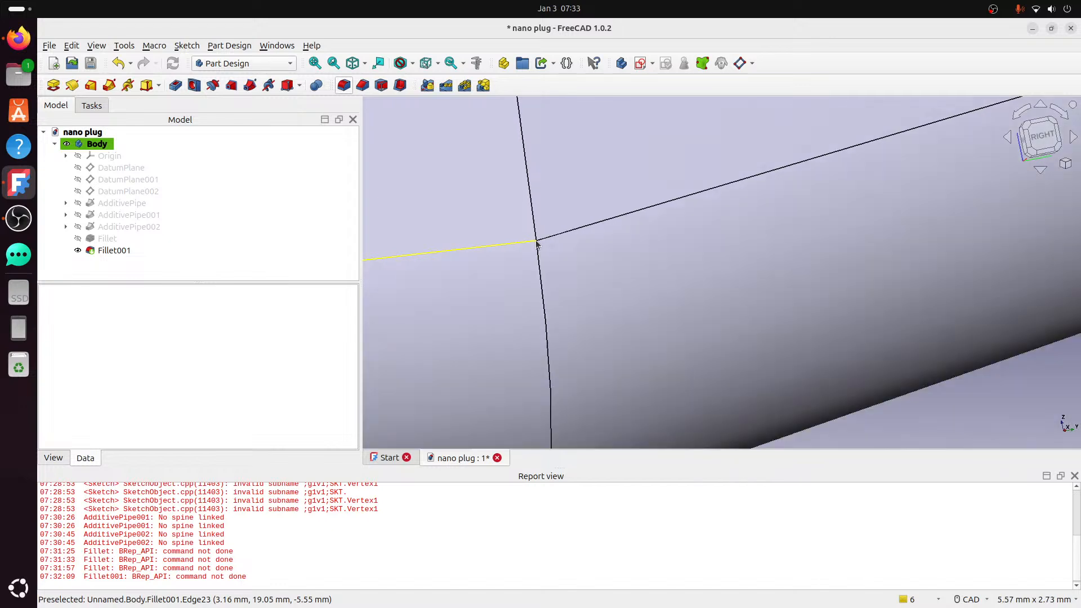
scroll(642, 330, "down", 5)
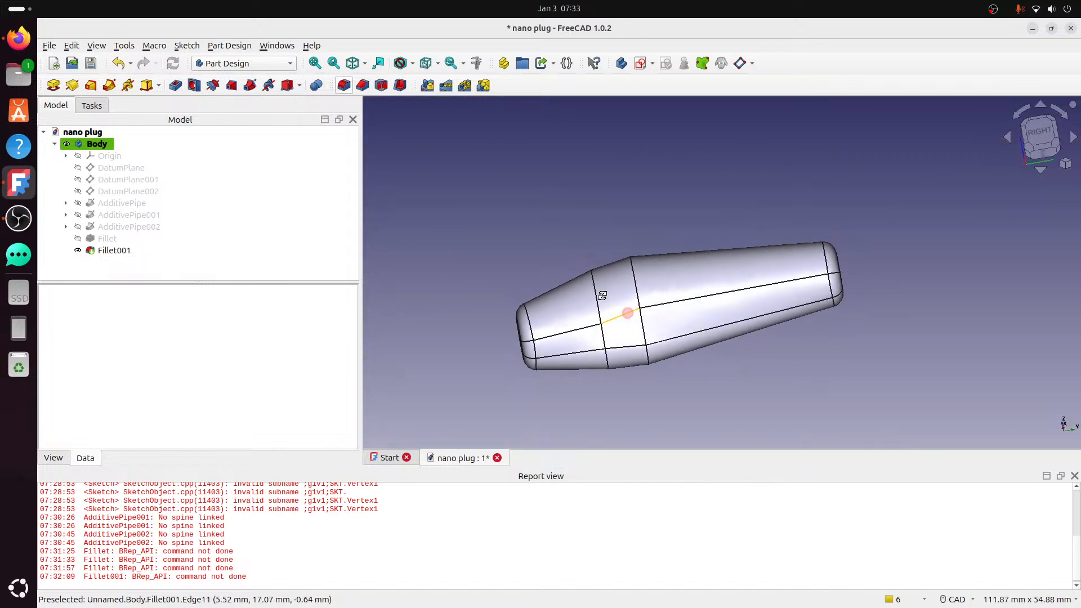
left_click(1041, 133)
scroll(611, 242, "up", 3)
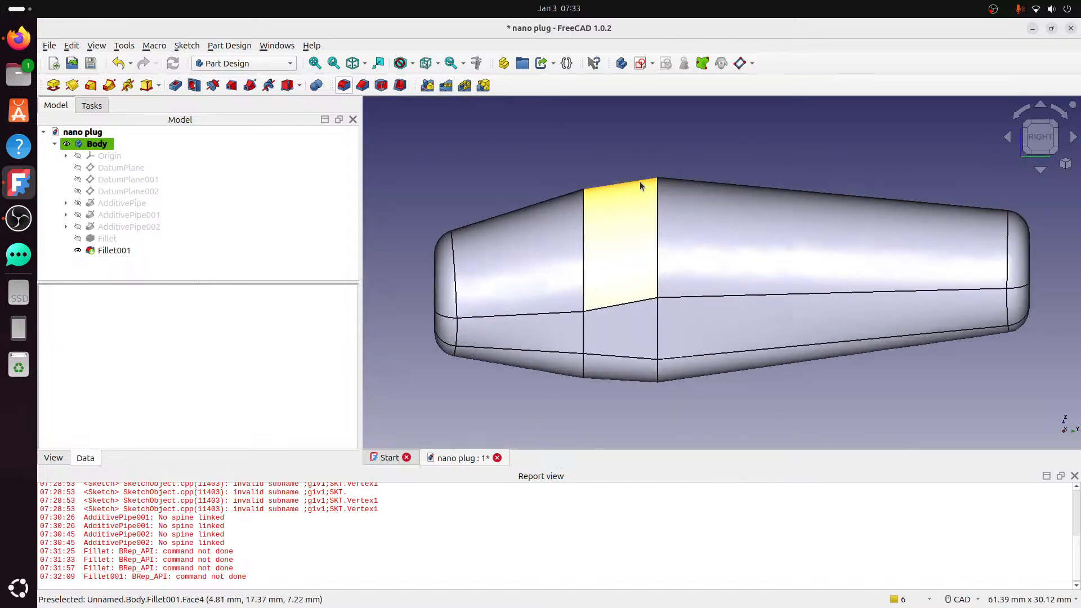
mouse_move(639, 179)
middle_mouse_down()
mouse_move(667, 193)
mouse_move(647, 207)
mouse_move(640, 188)
middle_mouse_up()
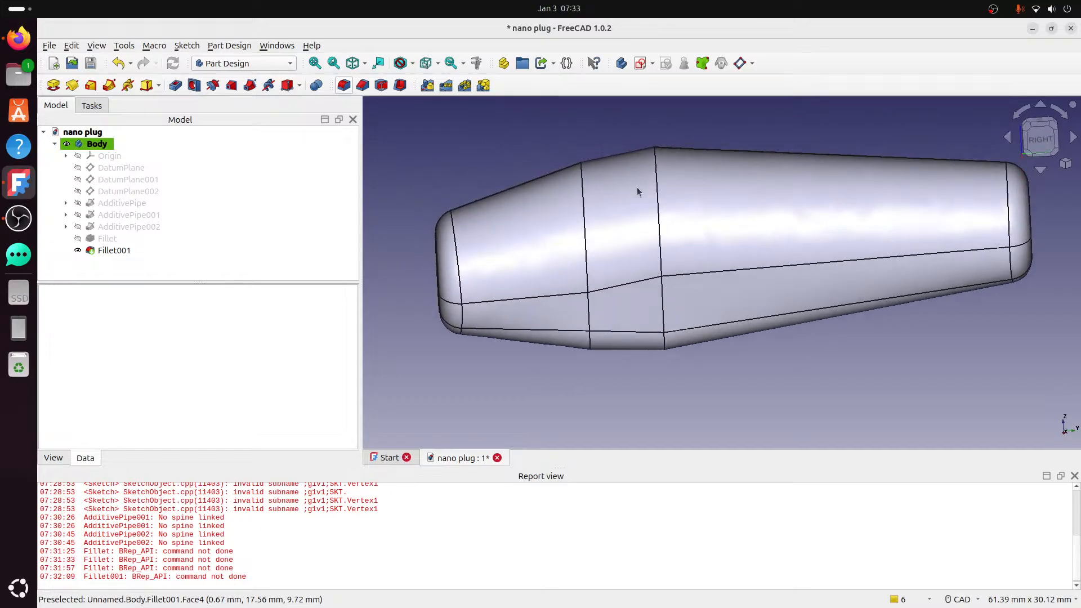
left_click(584, 197)
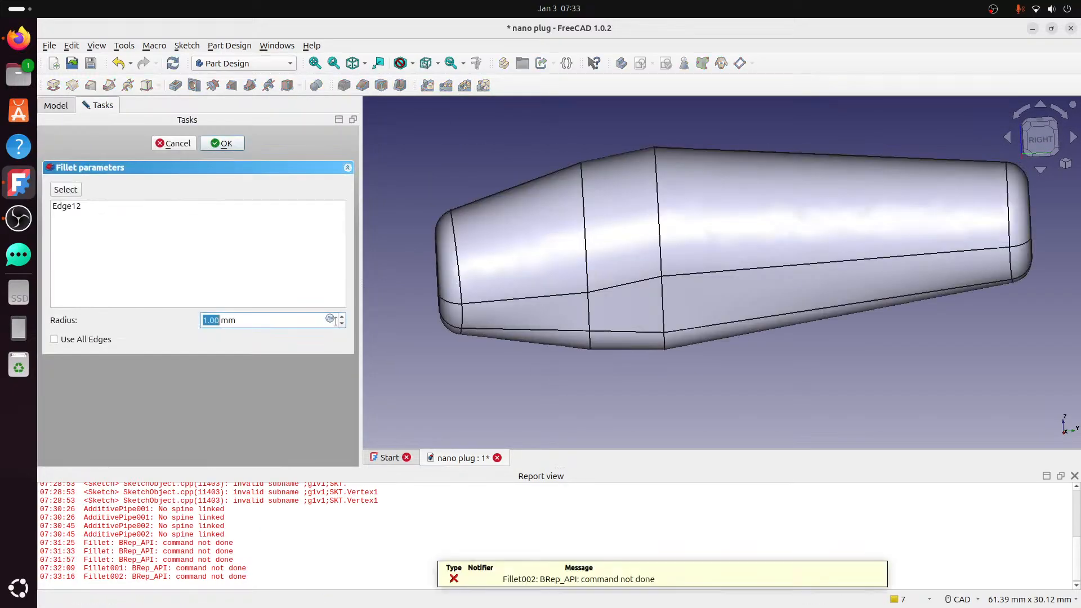
left_click(173, 144)
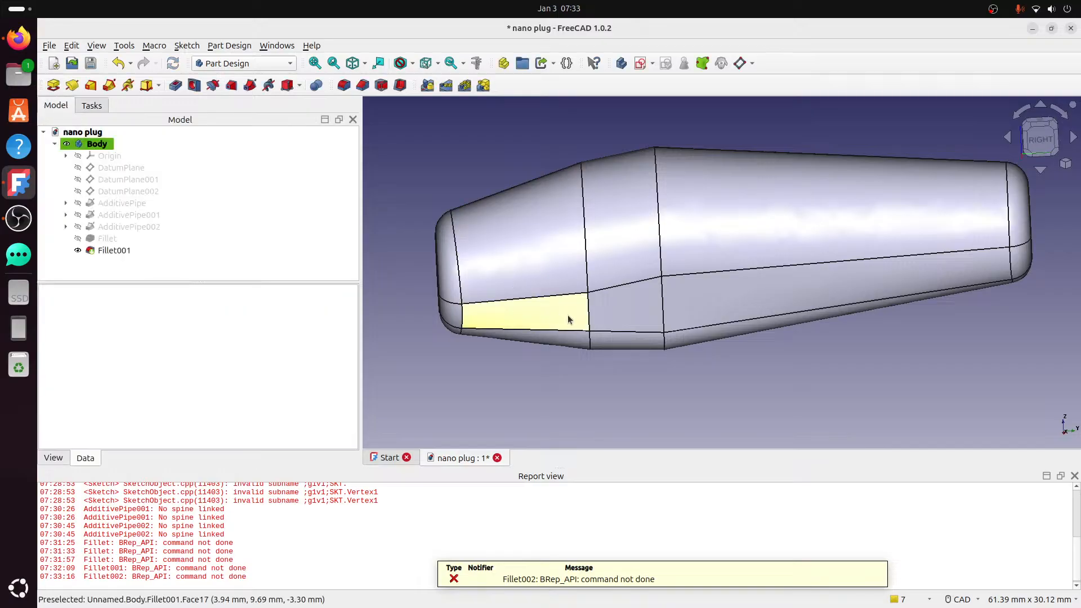
- Try a 1 mm fillet on the lower side edge segment between the front taper and the middle section
left_click(589, 314)
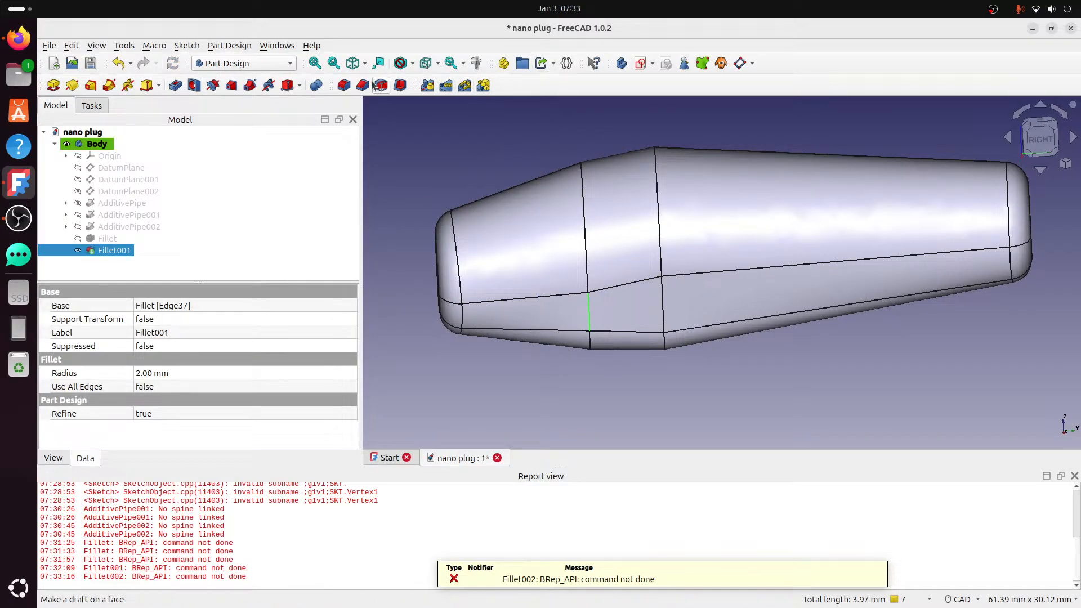
left_click(344, 85)
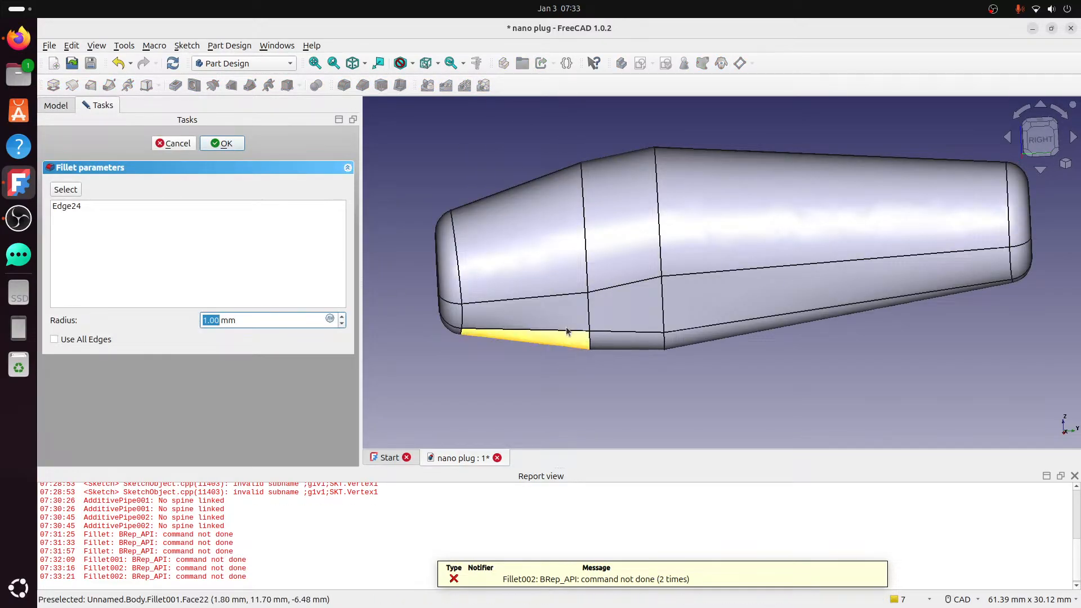
left_click(172, 144)
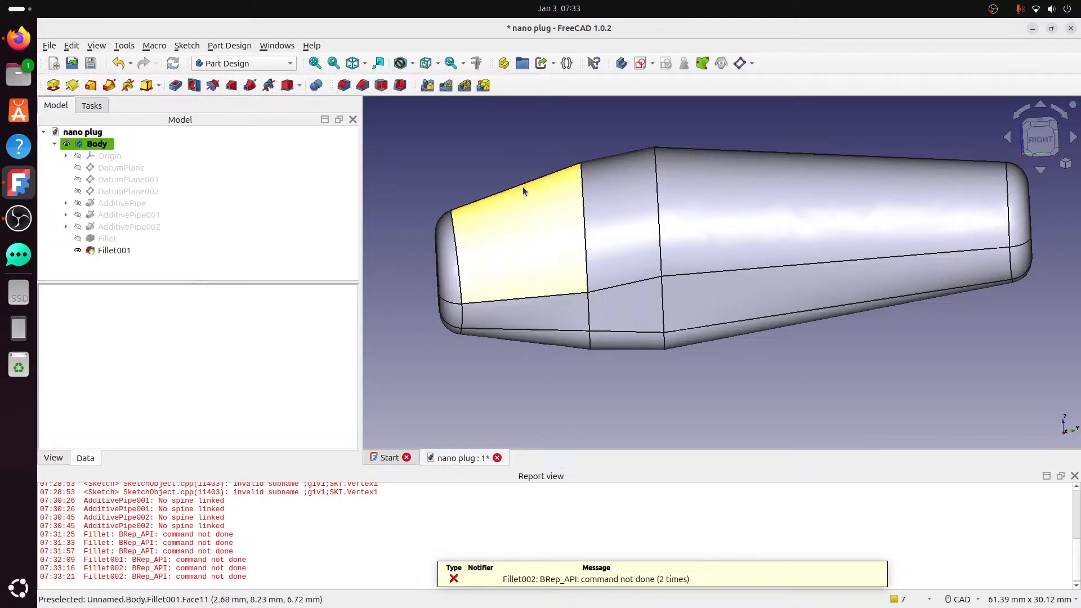
- Delete the 2 mm fillets from both the rear and front ends of the plug
middle_click_drag(509, 166, 540, 173)
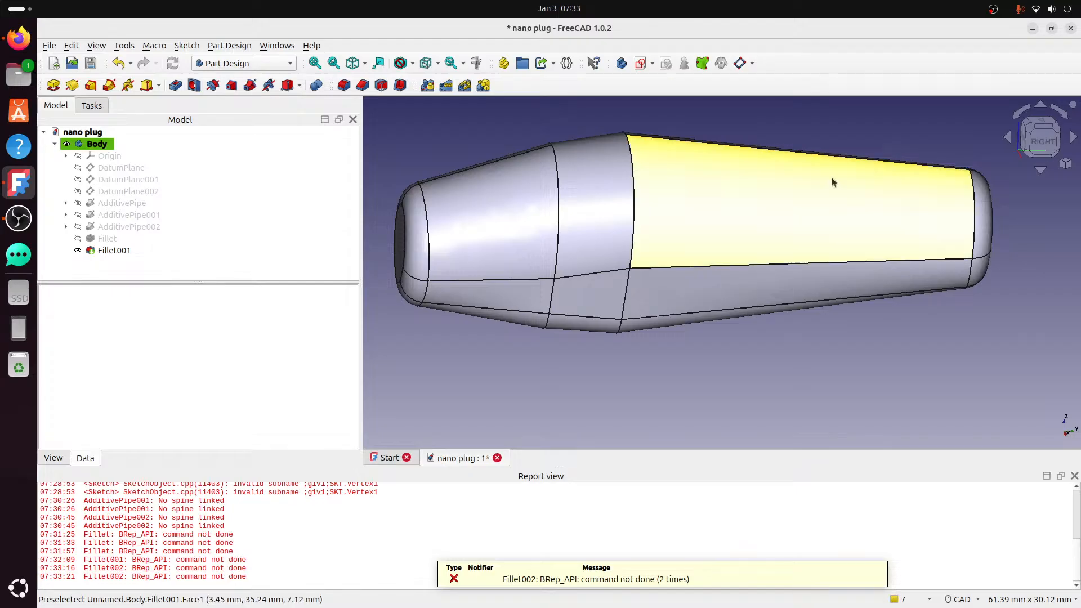
left_click(1022, 140)
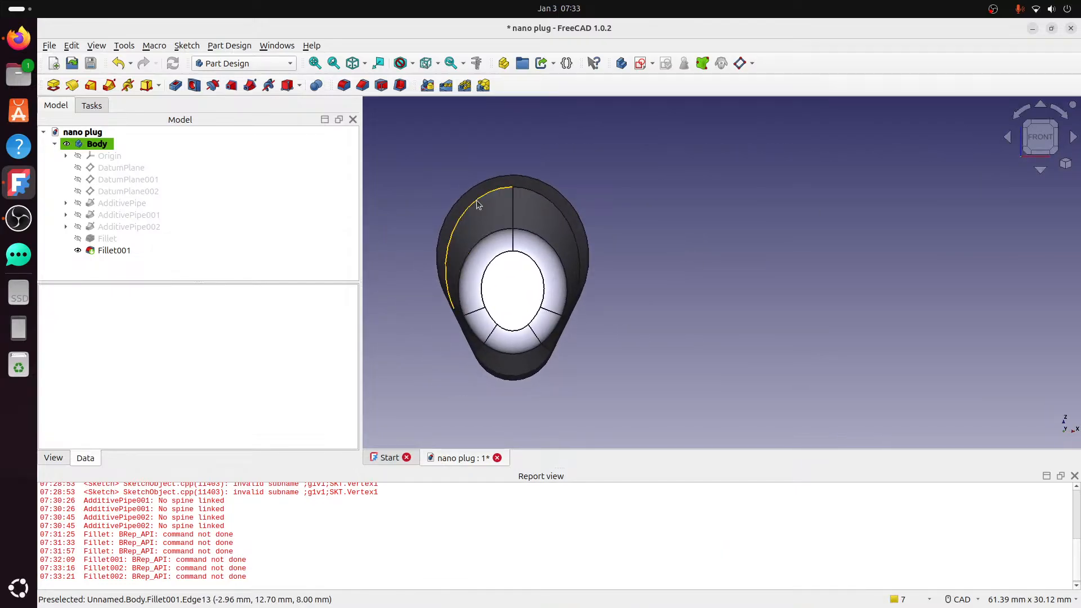
middle_click_drag(627, 237, 524, 239)
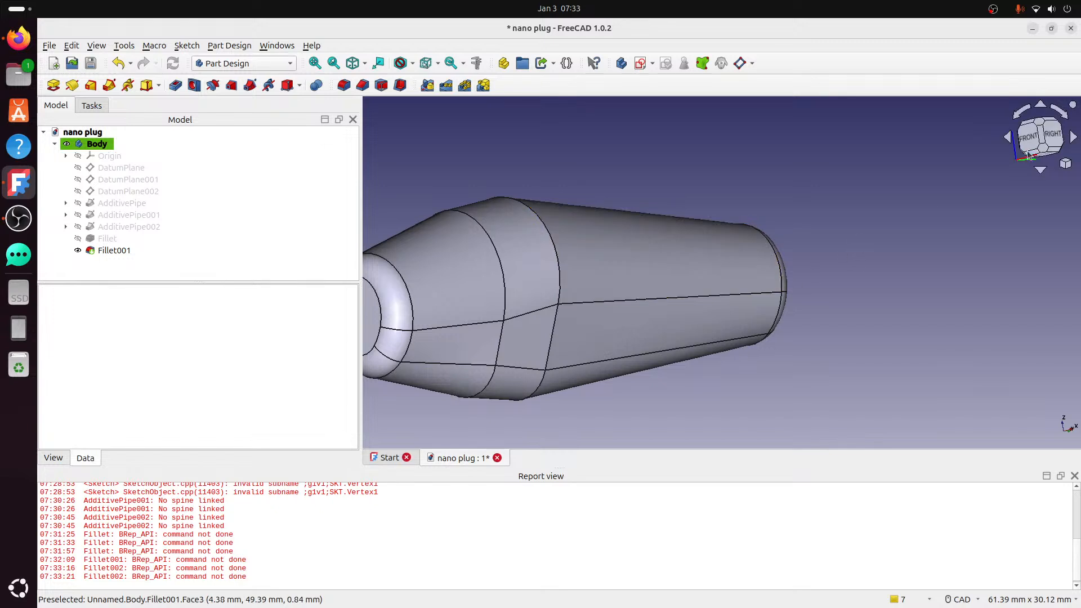
left_click(1053, 135)
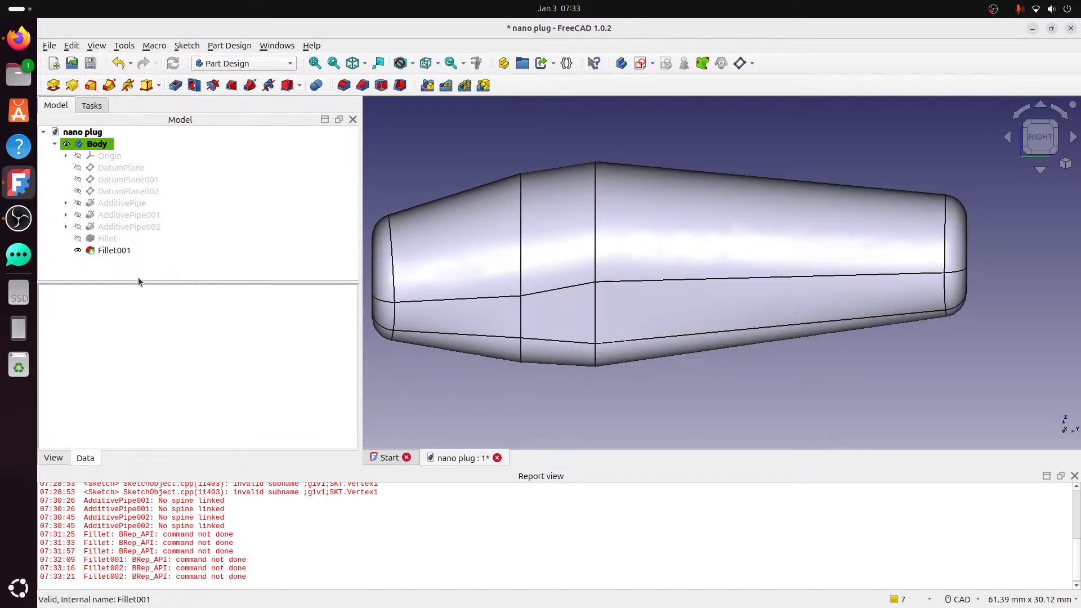
left_click(112, 249)
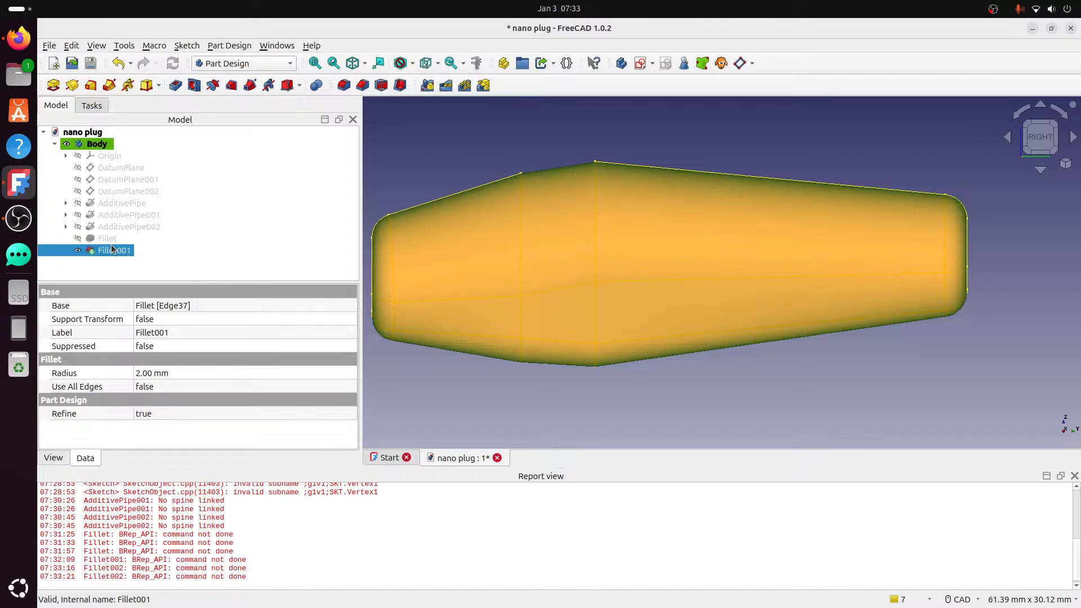
key("Delete")
left_click(116, 241)
key("Delete")
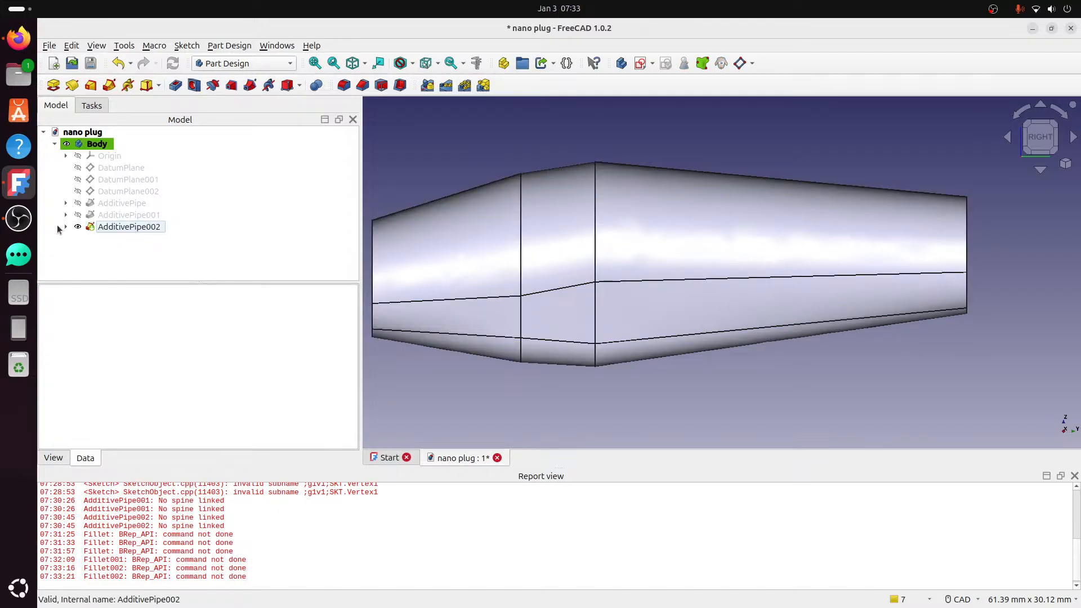
- Set the rear end profile's ellipse to 8 mm wide and 8 mm high in the last sweep's Sketch006
left_click(65, 226)
double_click(134, 251)
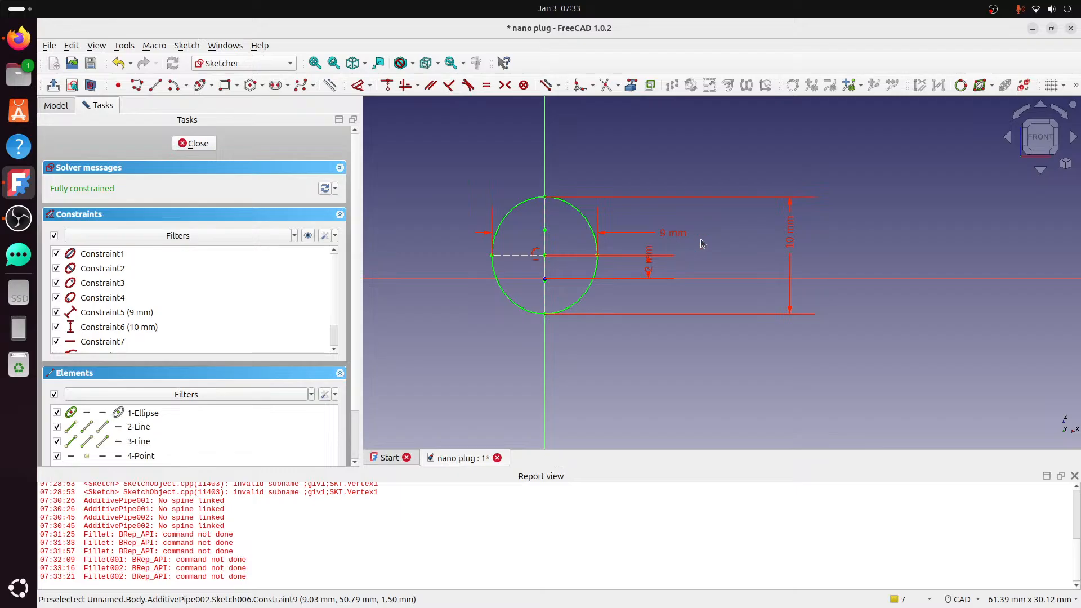
double_click(668, 238)
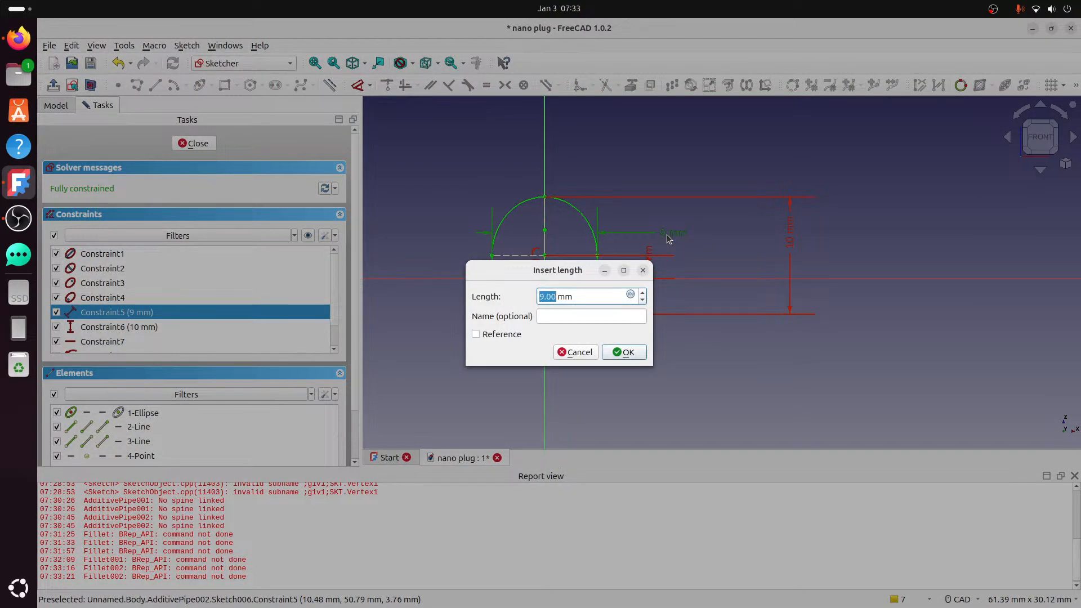
left_click(623, 353)
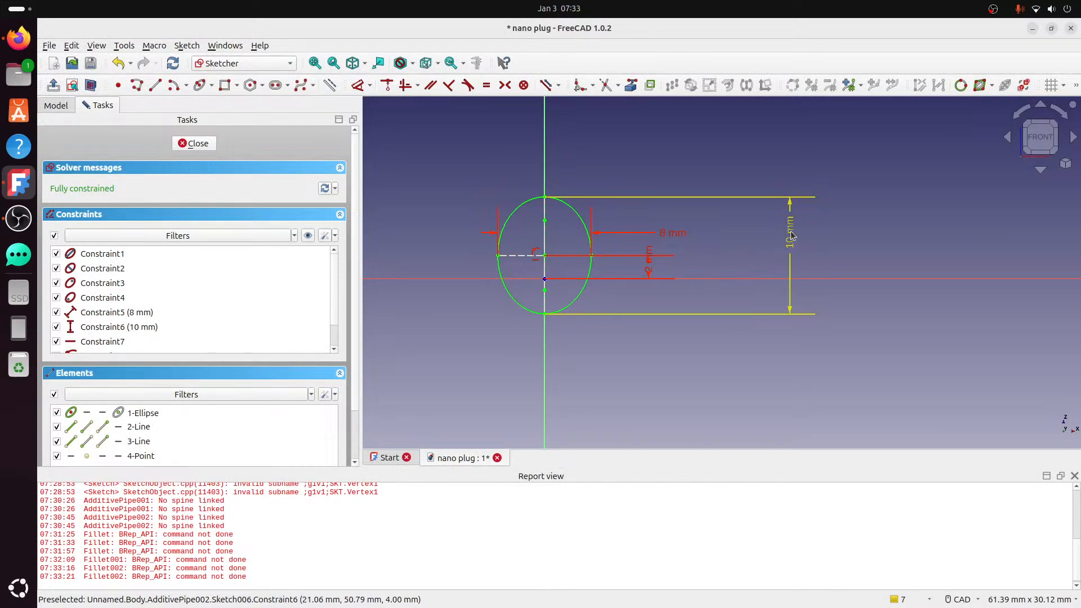
double_click(789, 241)
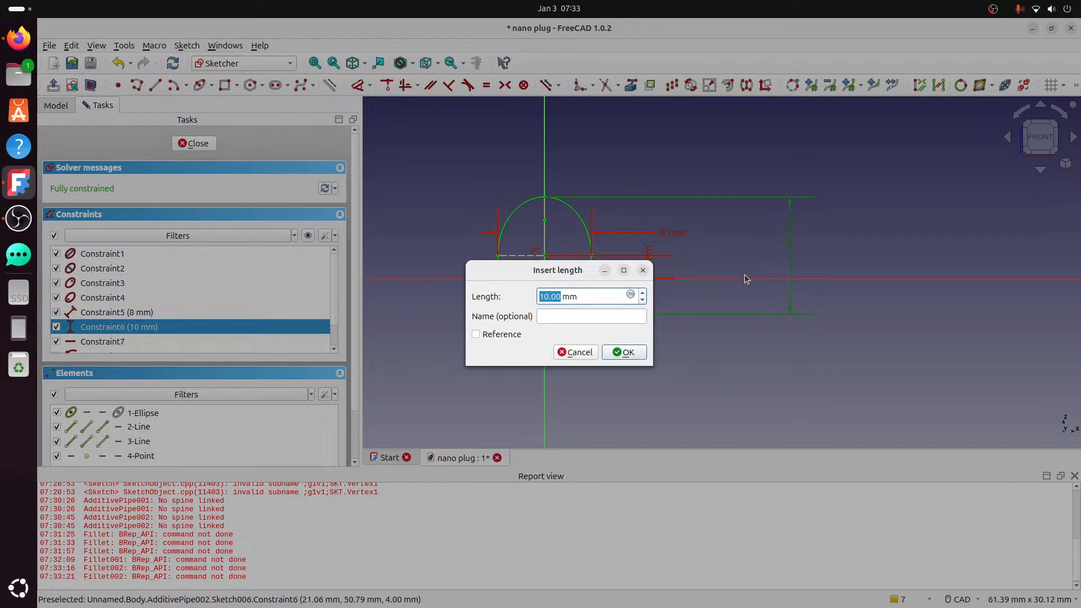
left_click(623, 353)
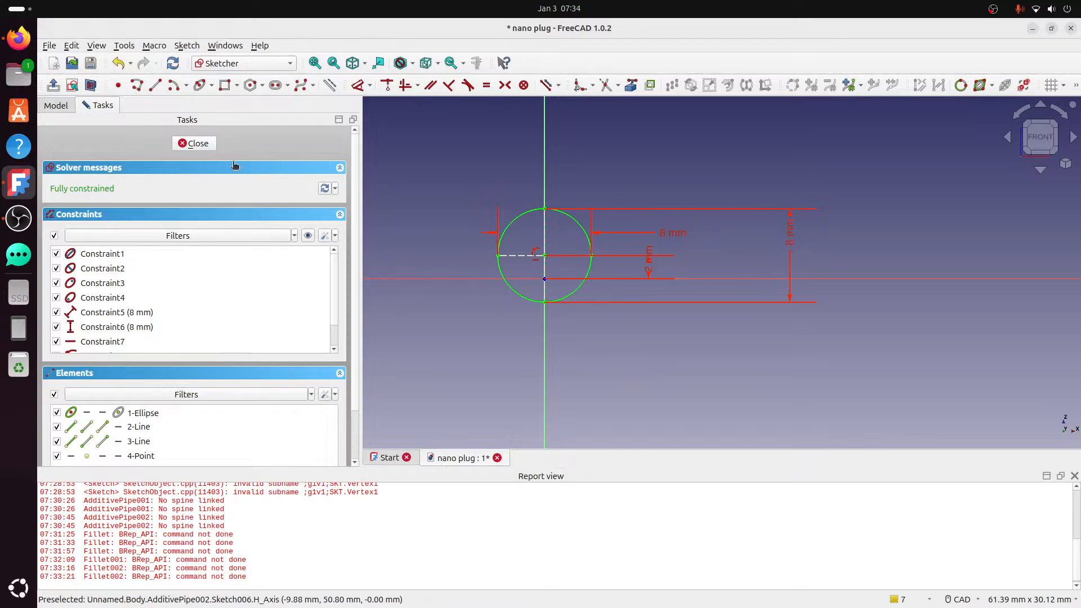
left_click(213, 148)
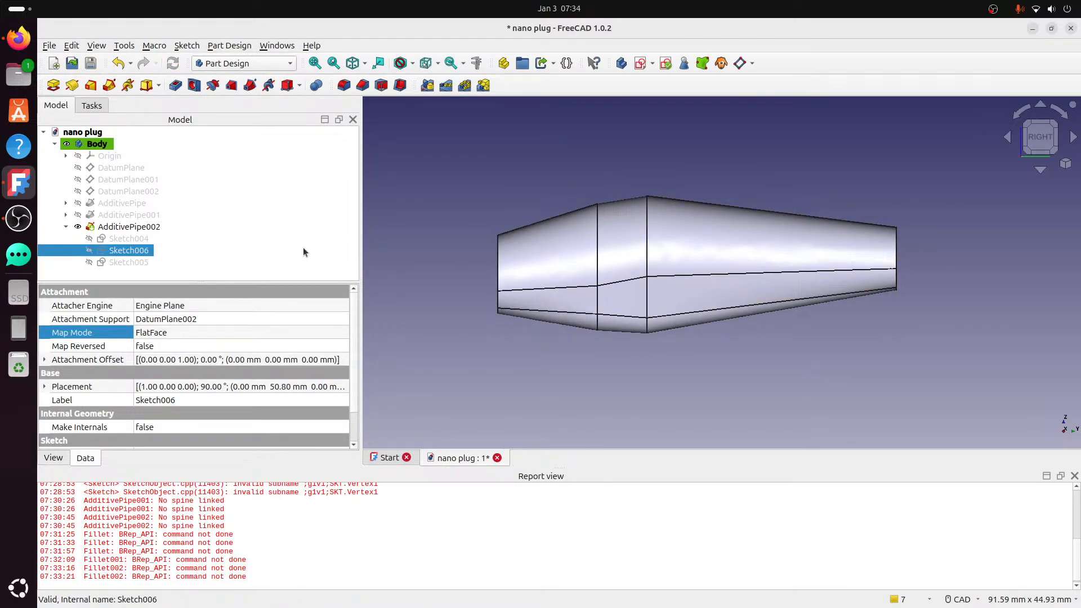
- Examine the plug body's shape from the side, at an angle and from the front
scroll(494, 286, "down", 3)
middle_click_drag(517, 282, 758, 326)
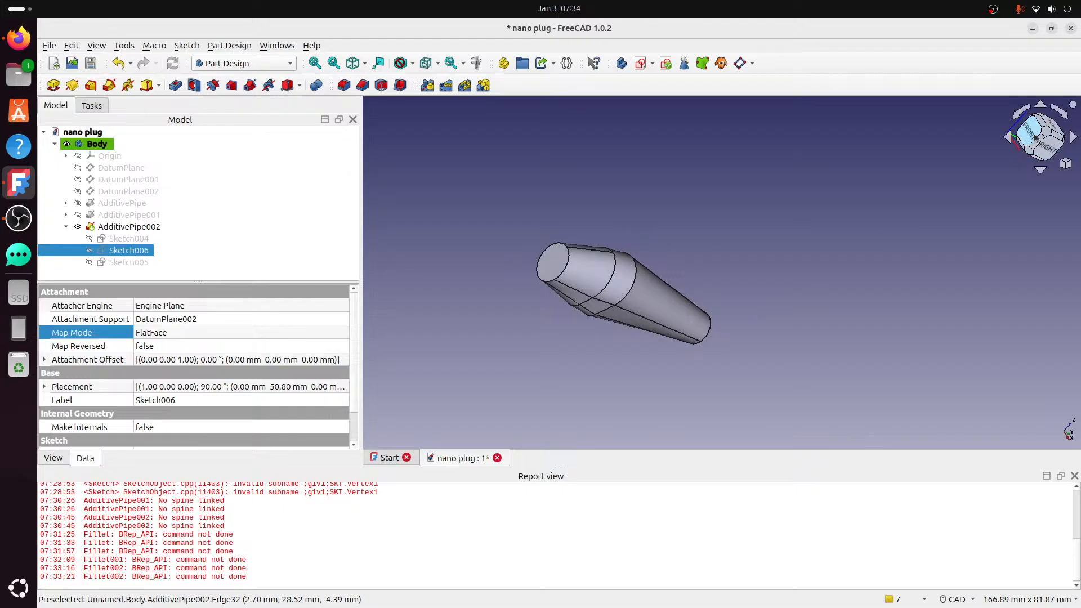
left_click(1051, 131)
middle_click_drag(844, 192, 679, 283)
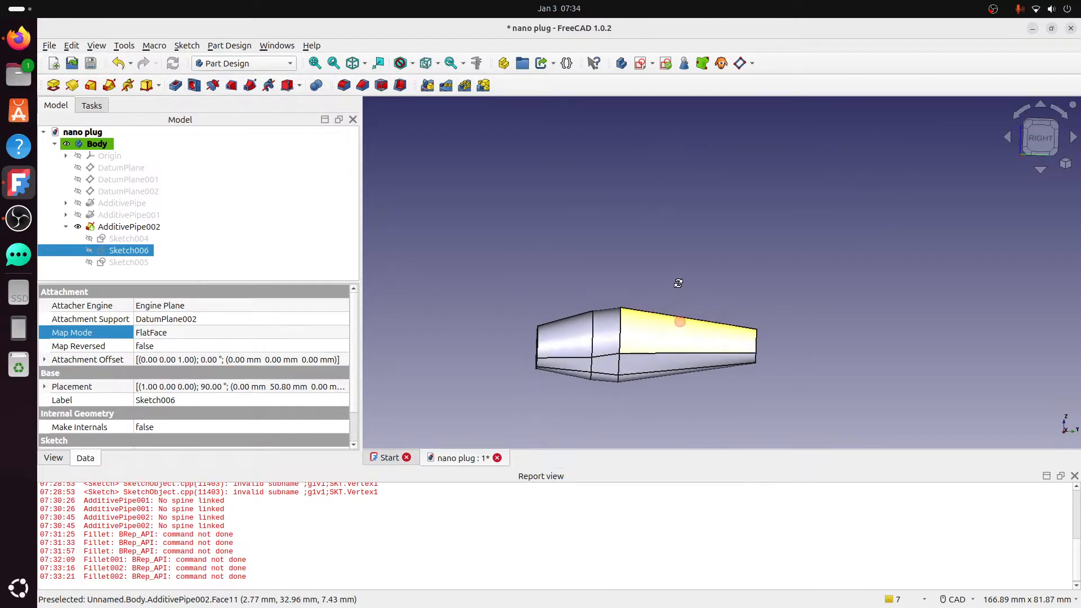
middle_click_drag(713, 337, 951, 208)
left_click(1042, 131)
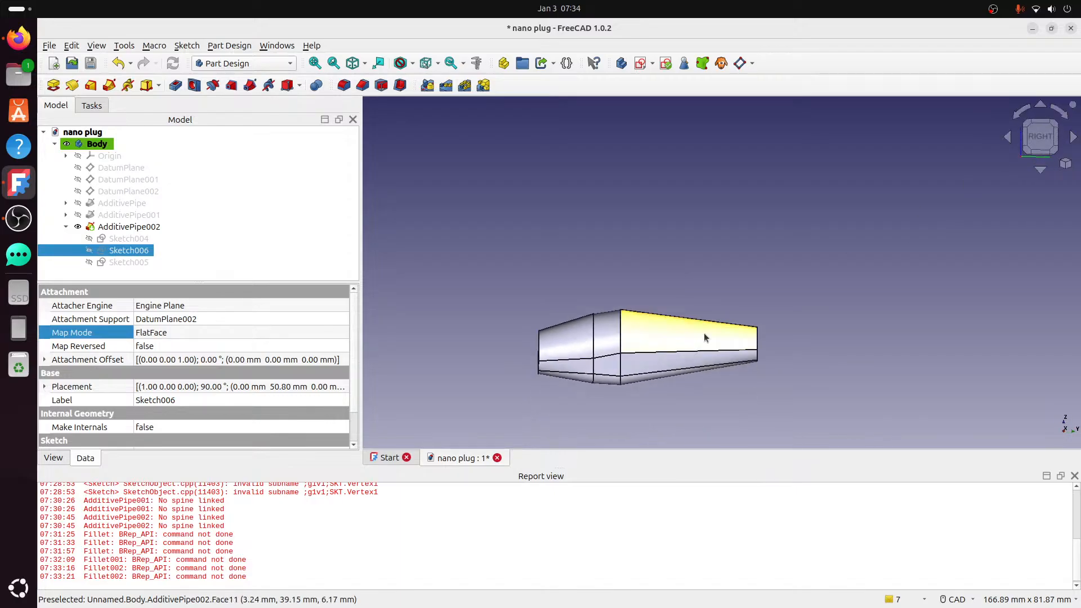
scroll(703, 334, "up", 1)
scroll(698, 403, "up", 1)
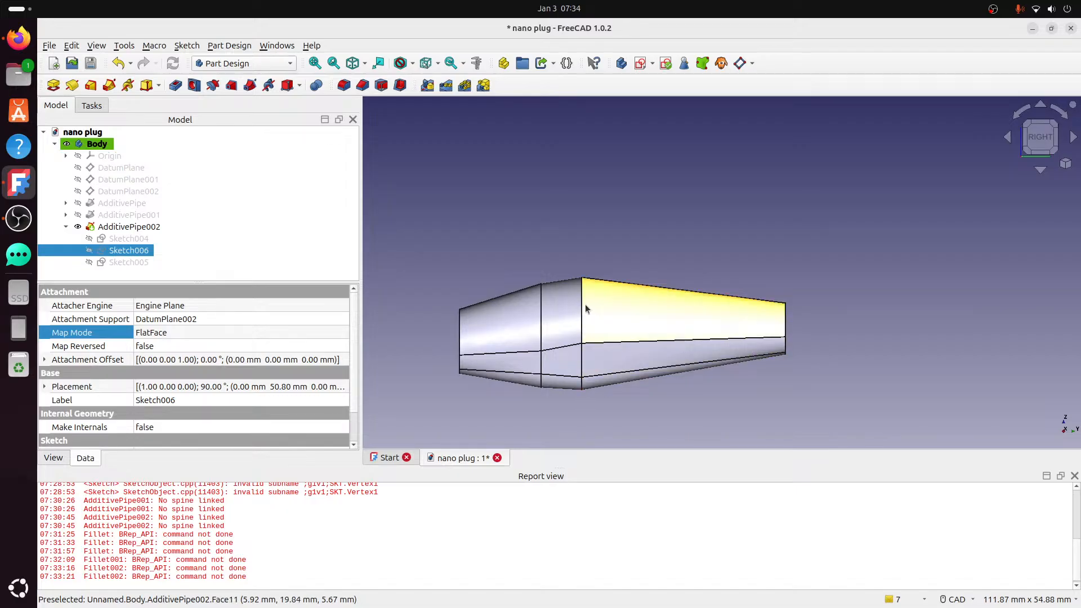
left_click(66, 226)
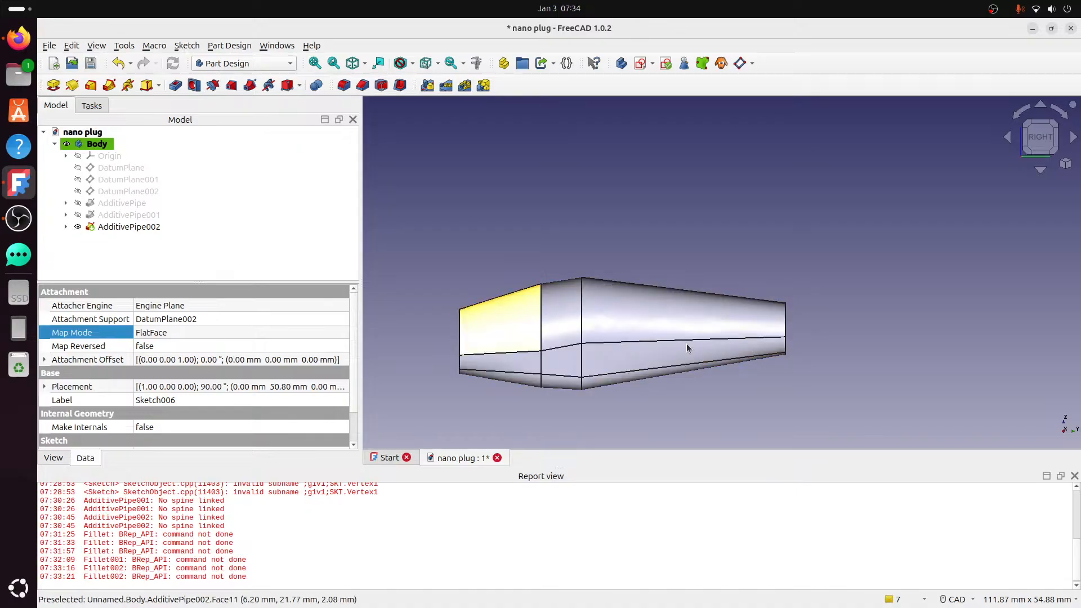
left_click(664, 209)
middle_click_drag(525, 266, 613, 264)
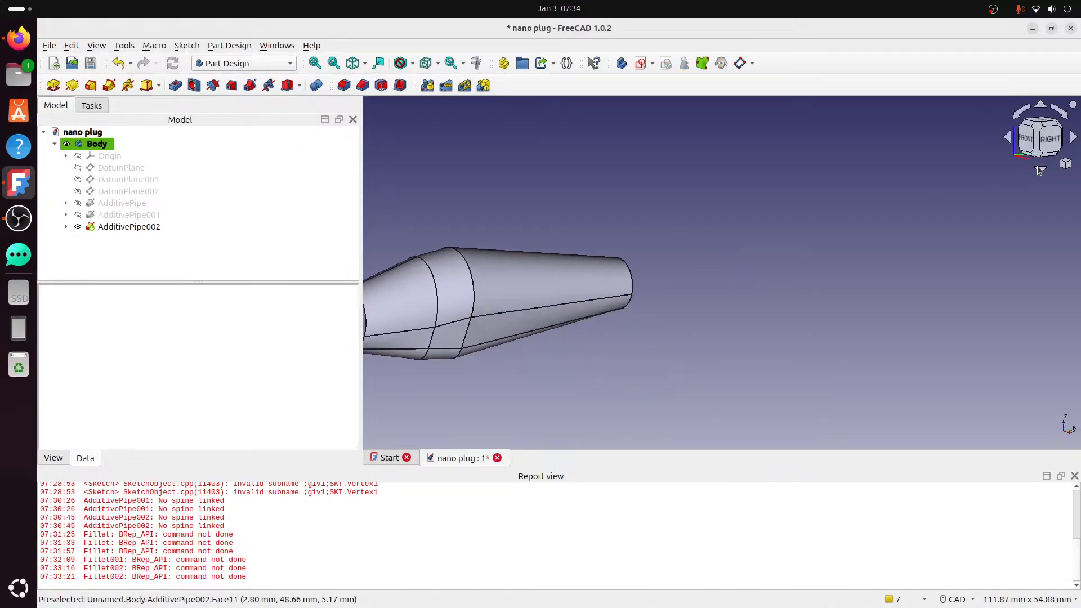
left_click(1025, 141)
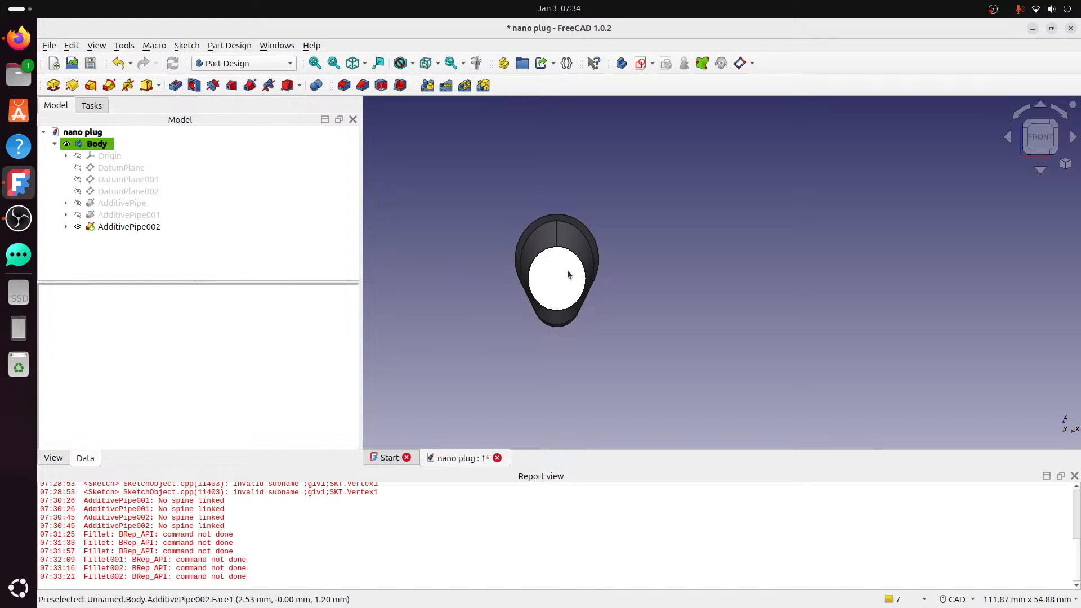
left_click(540, 221)
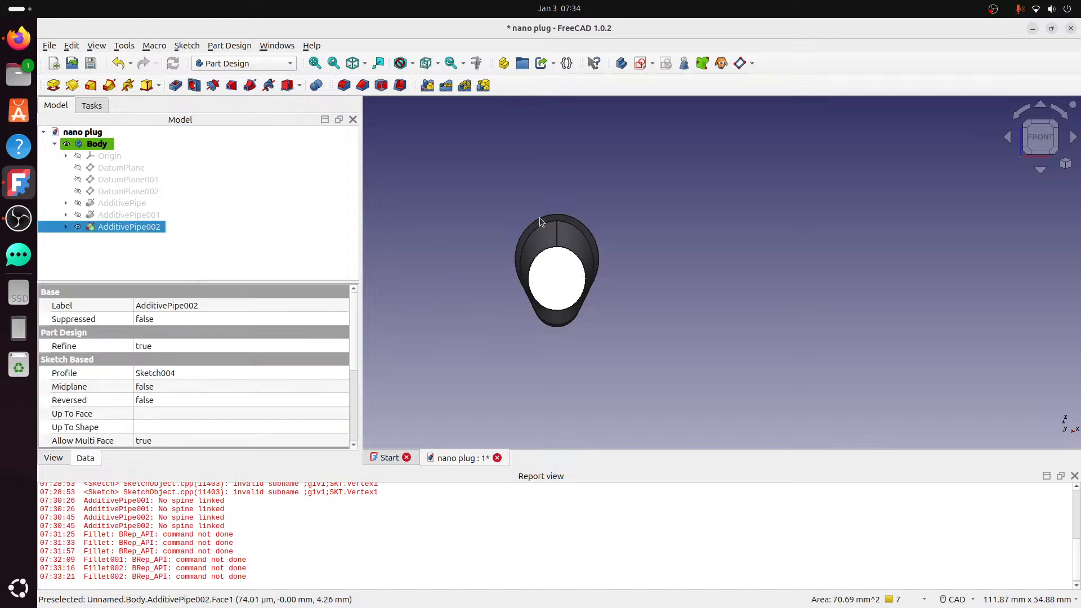
left_click(52, 85)
left_click(177, 144)
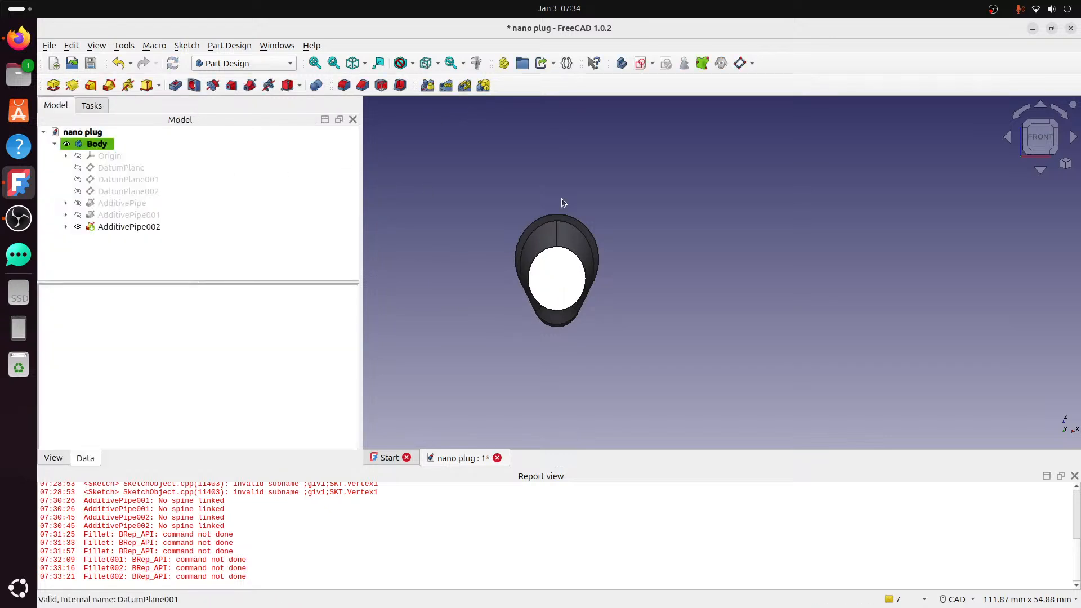
- Start a sketch on the plug's front end face and draw a tall rectangle over its left half, extending beyond the outline
left_click(542, 269)
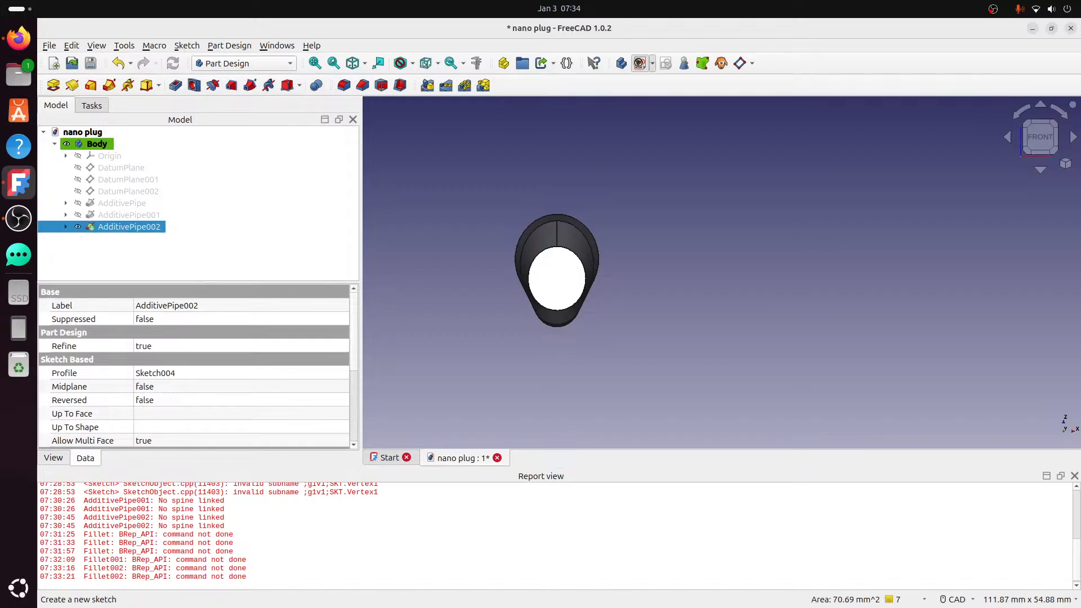
left_click(640, 63)
scroll(513, 246, "up", 2)
left_click(224, 85)
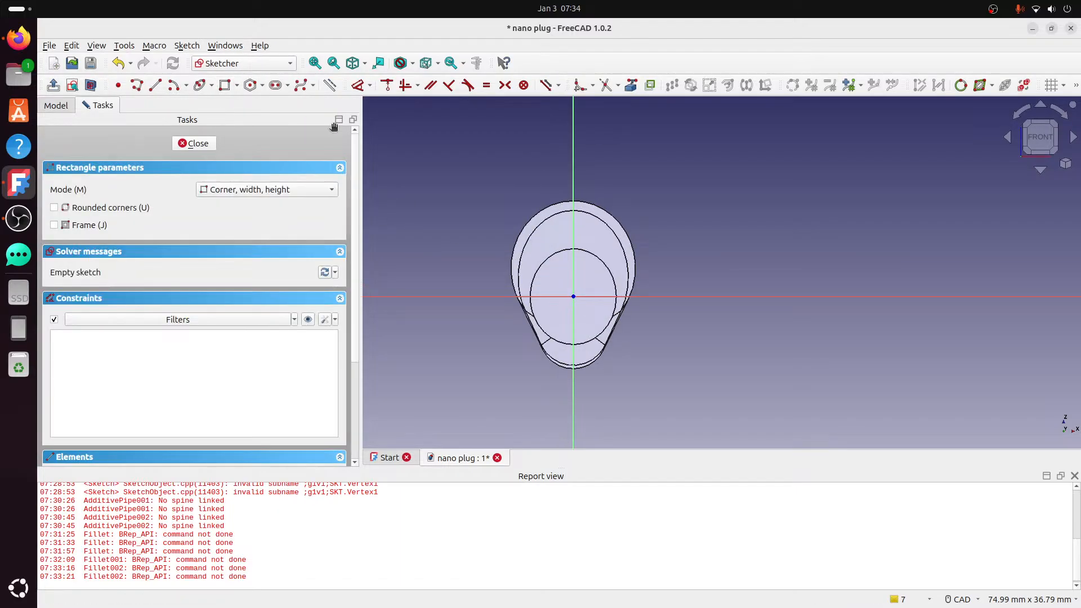
left_click(415, 146)
left_click(554, 412)
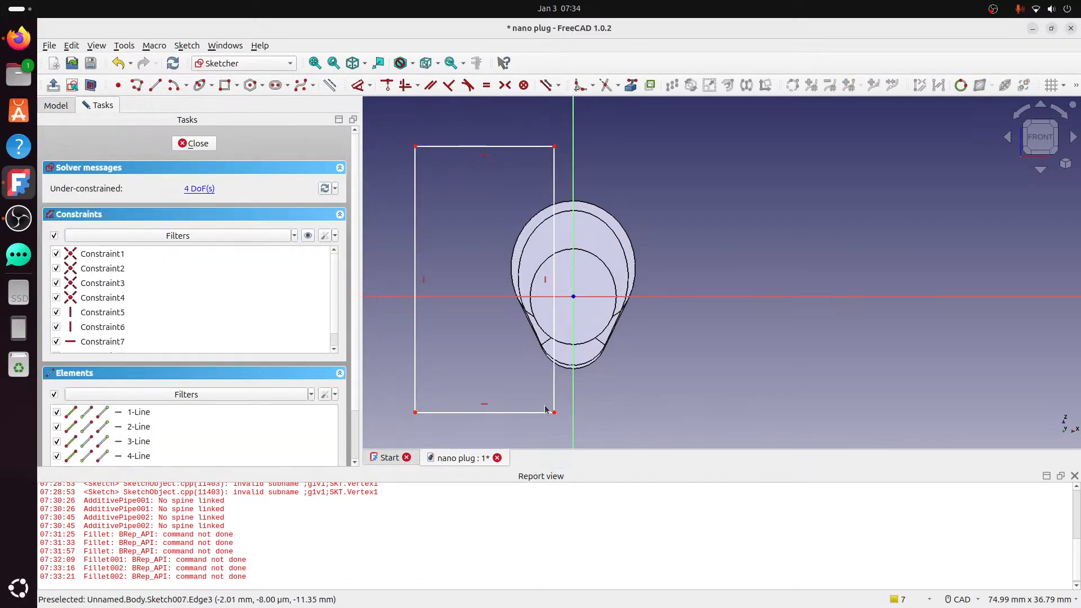
- Constrain the rectangle's lower right corner to the vertical axis and close the sketch
left_click(555, 413)
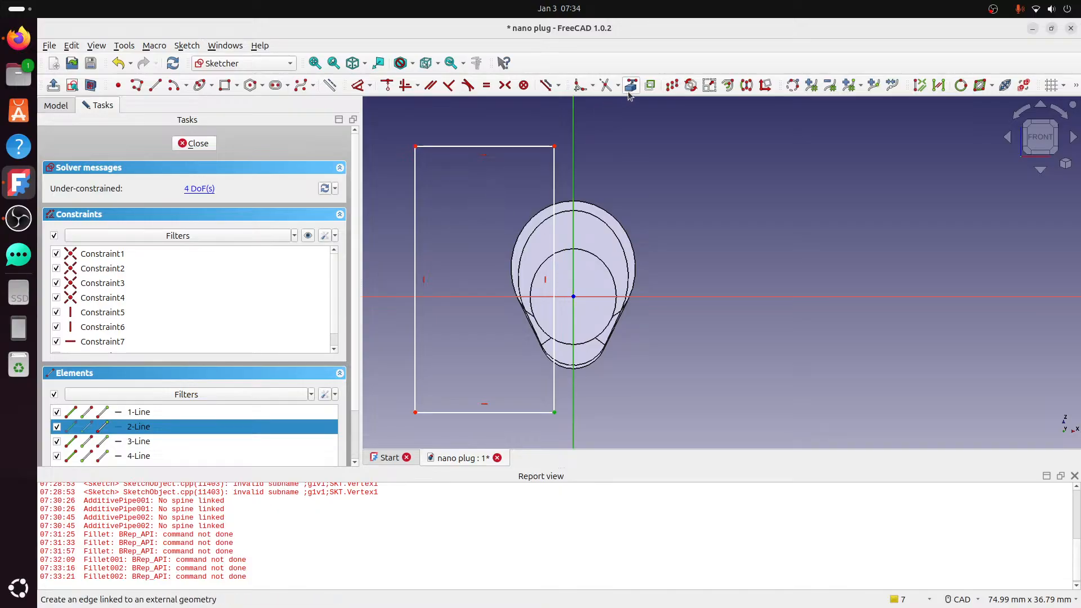
left_click(358, 85)
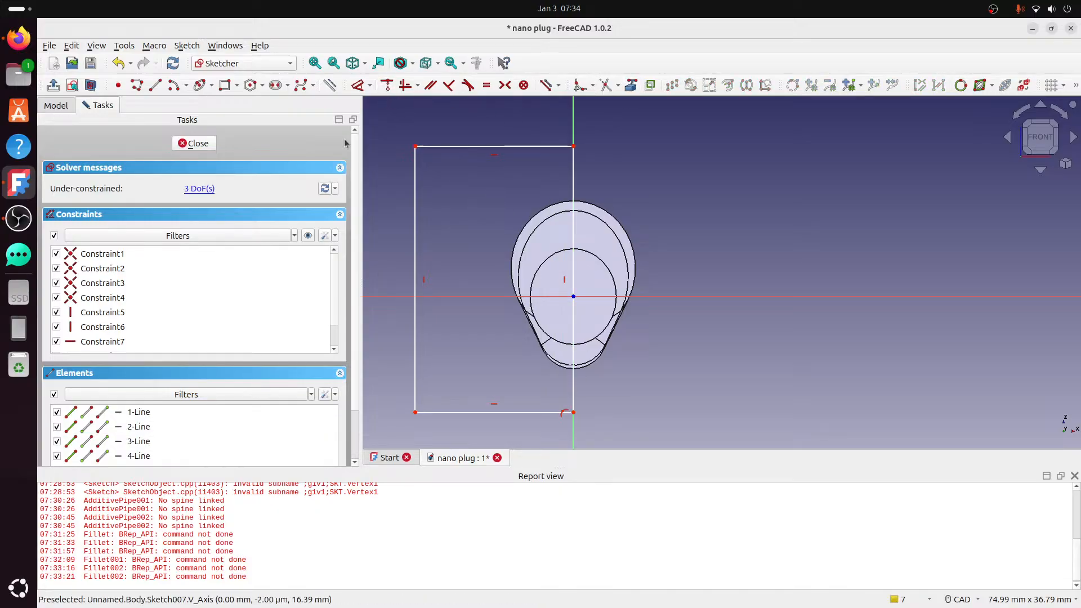
left_click(207, 146)
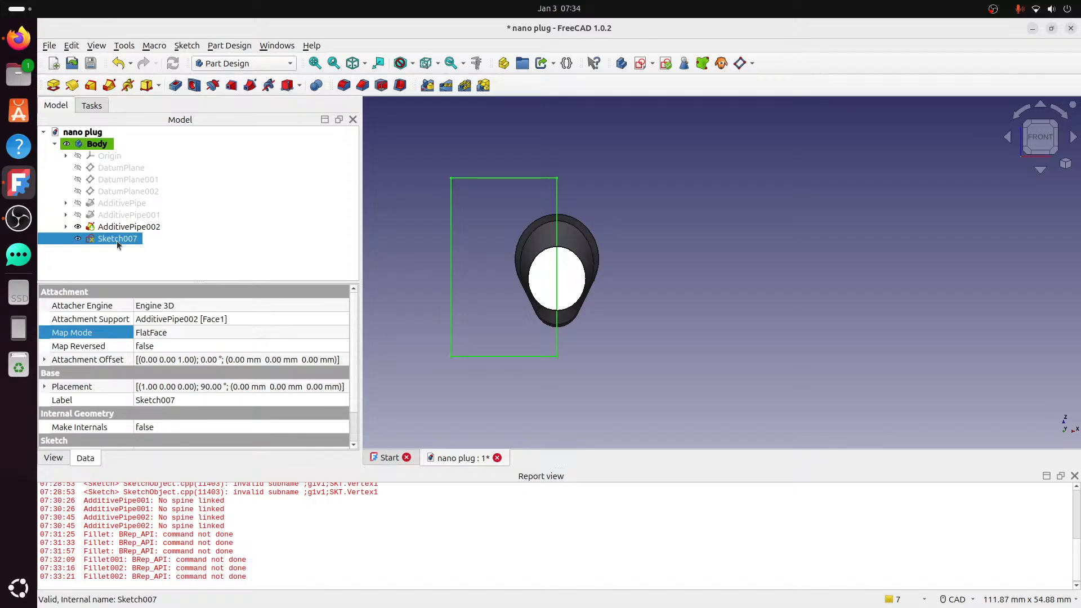
- Cut the rectangle sketch through all of the plug with a Pocket, removing its left half
left_click(176, 85)
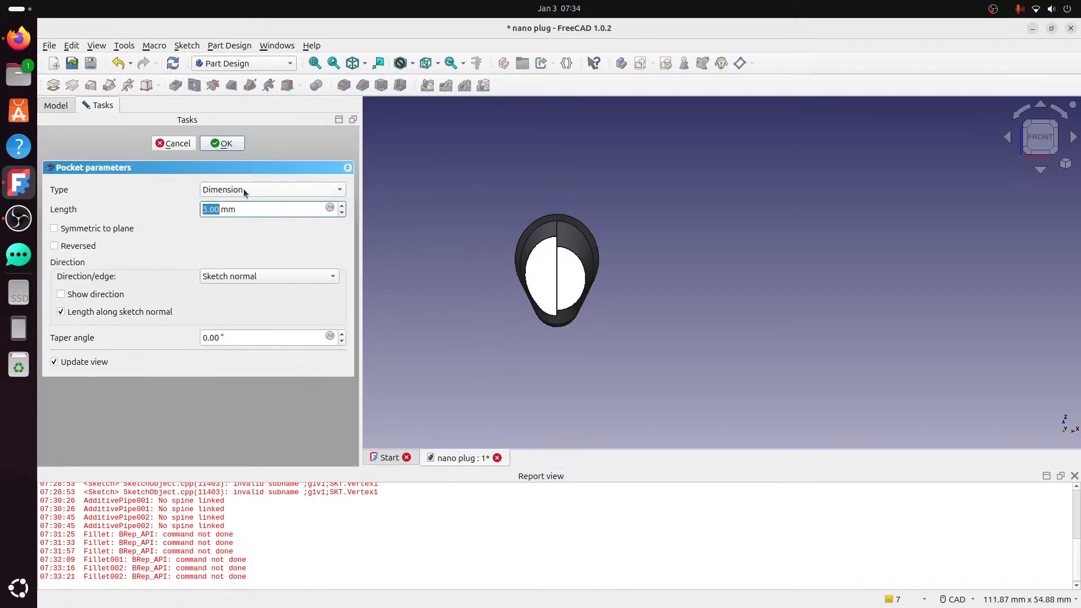
left_click(235, 191)
left_click(239, 209)
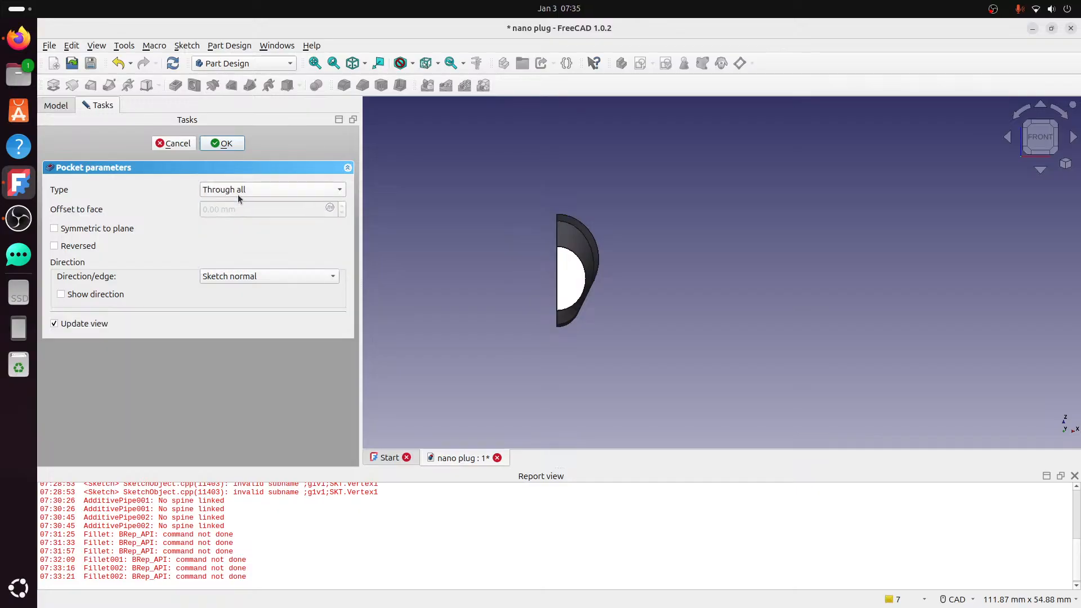
left_click(233, 147)
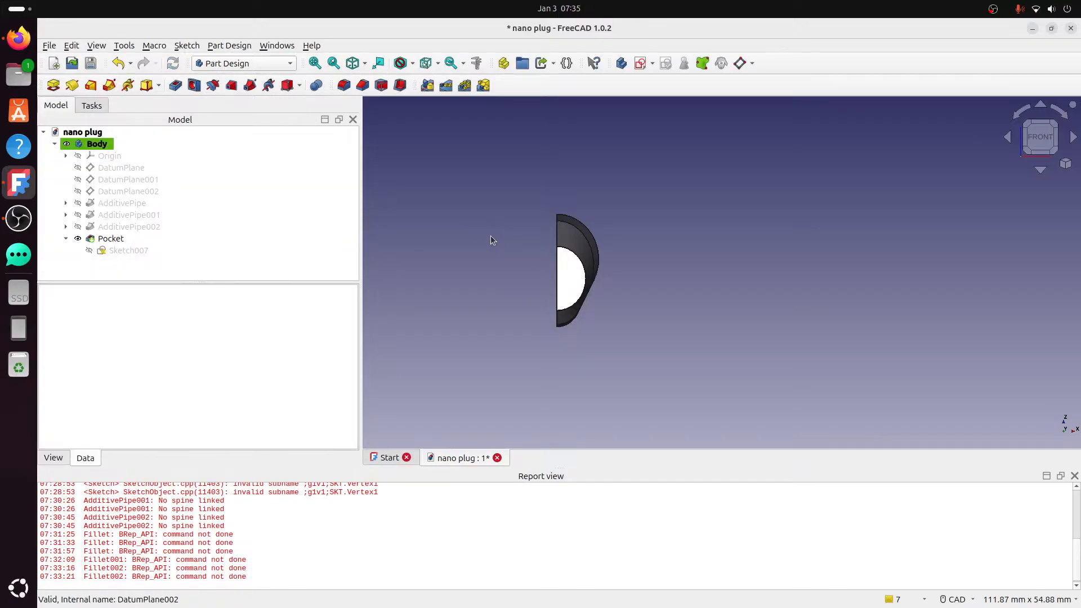
- Try to hollow the half plug from its flat cut face with a 1 mm inward Thickness in Skin mode
middle_click_drag(496, 223, 384, 213)
scroll(455, 207, "up", 1)
middle_click_drag(560, 195, 692, 221)
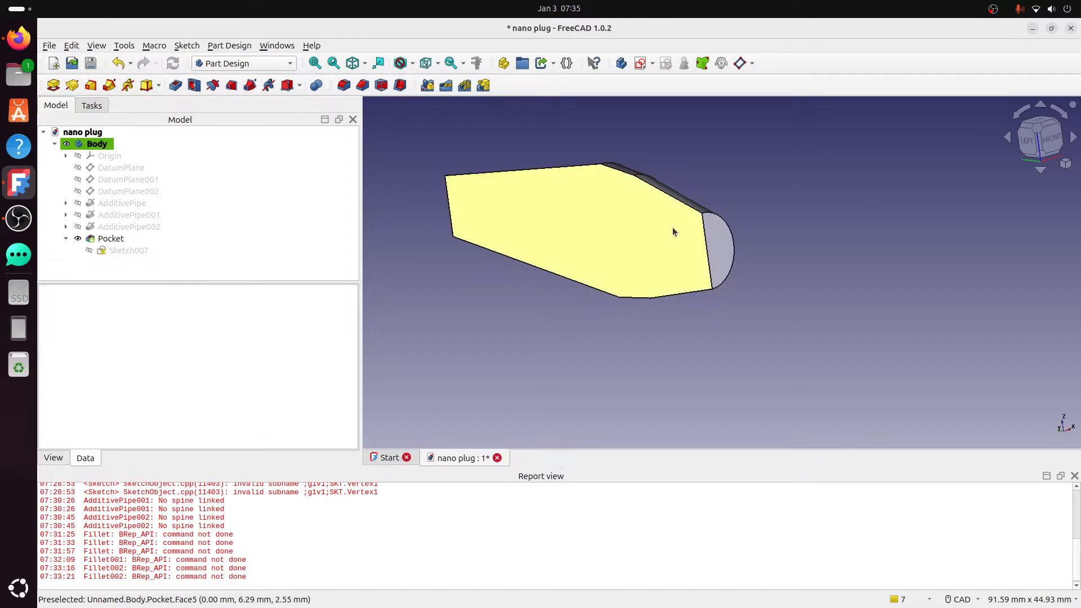
left_click(672, 228)
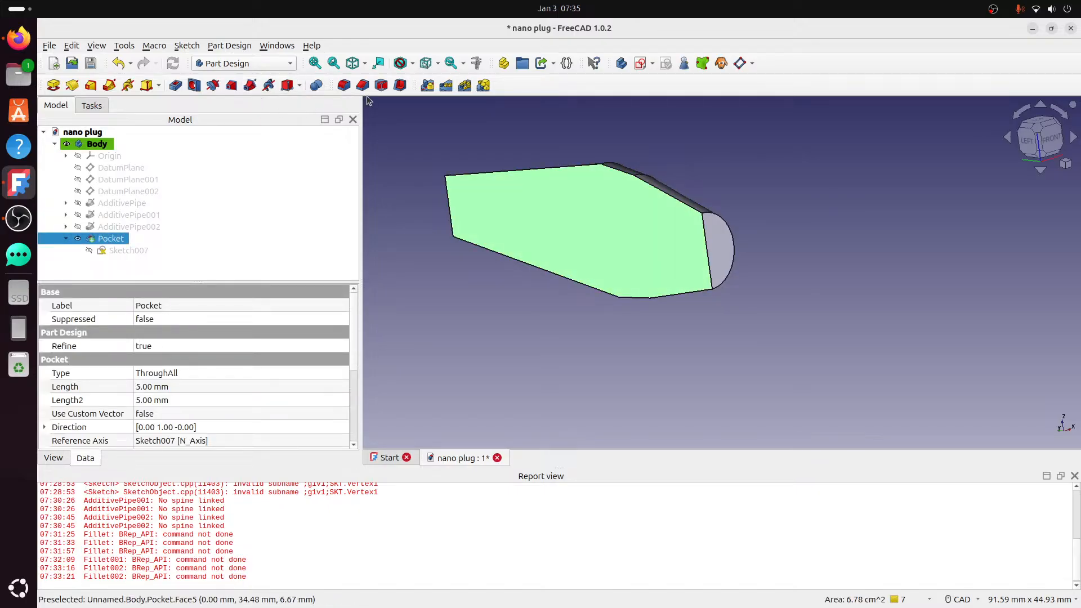
left_click(400, 85)
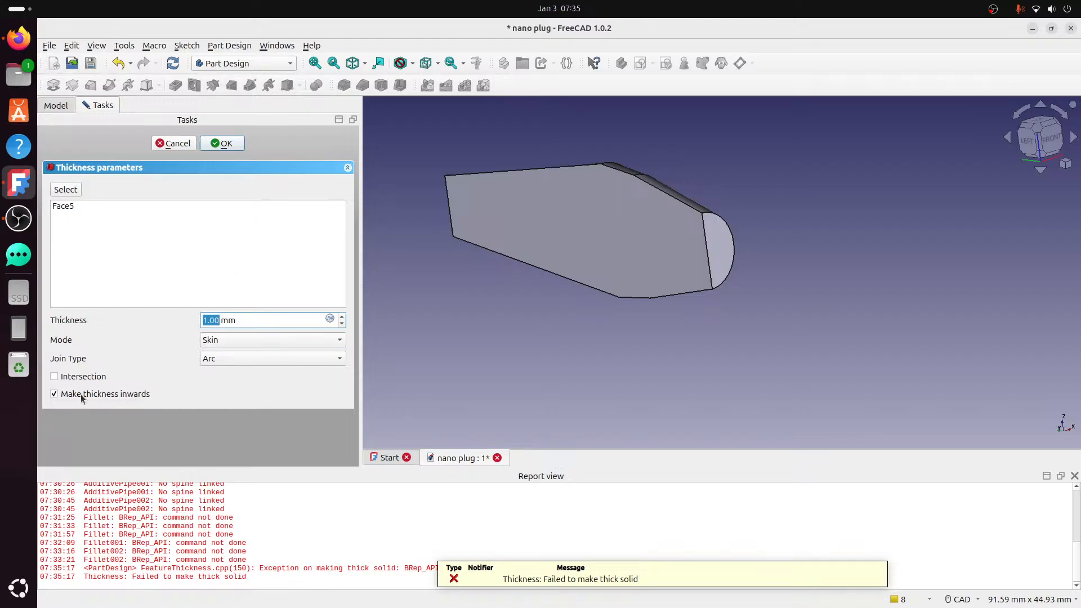
left_click(221, 147)
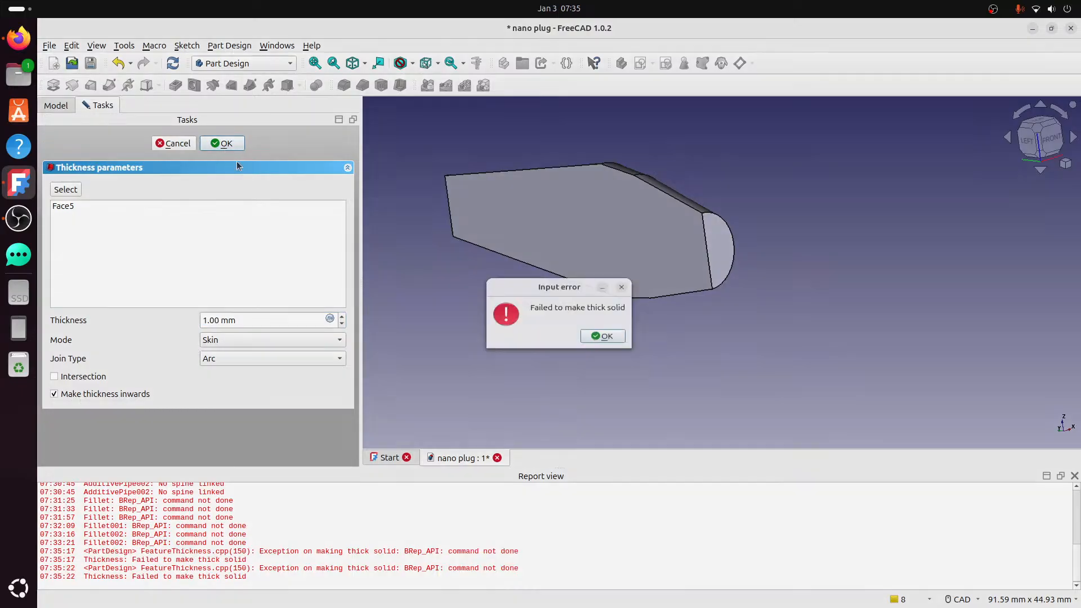
left_click(601, 343)
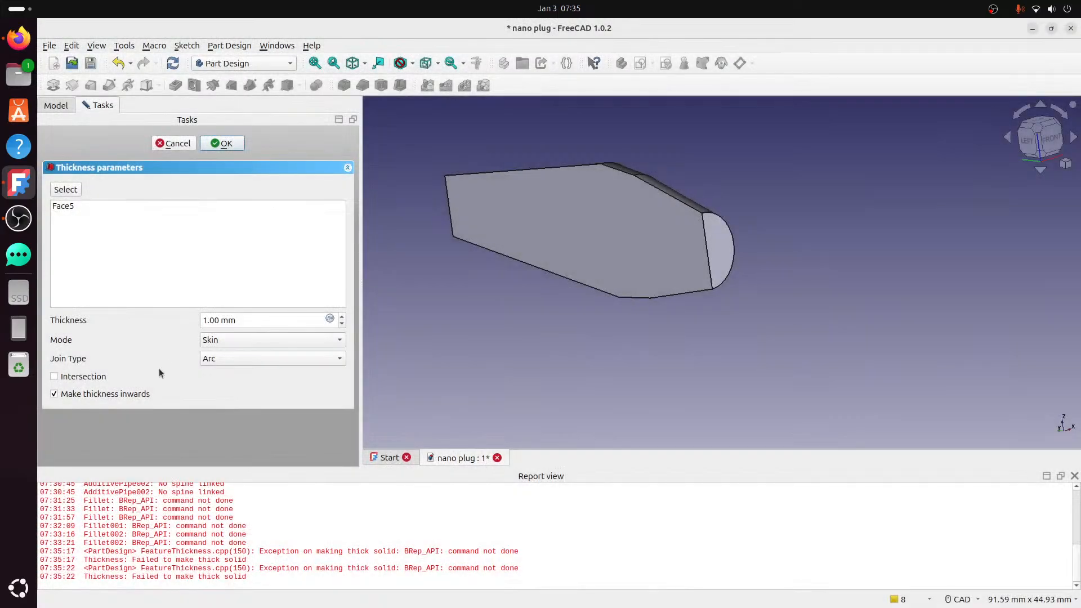
- Try the inward Thickness on the flat cut face with a 0.8 mm wall
left_click(223, 340)
left_click(227, 323)
double_click(227, 322)
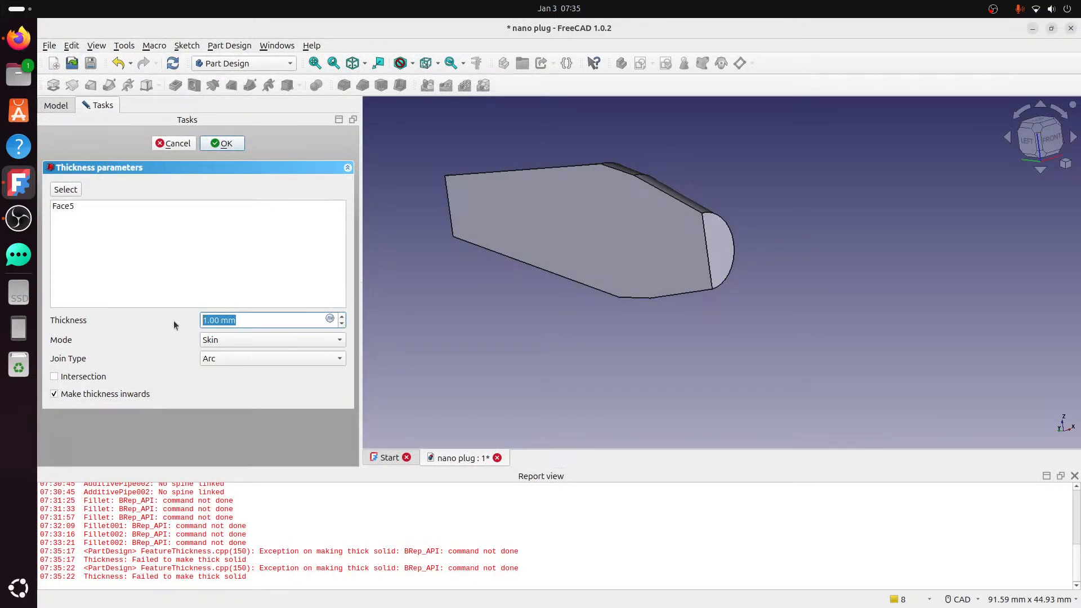
type(".8")
left_click(223, 143)
left_click(599, 341)
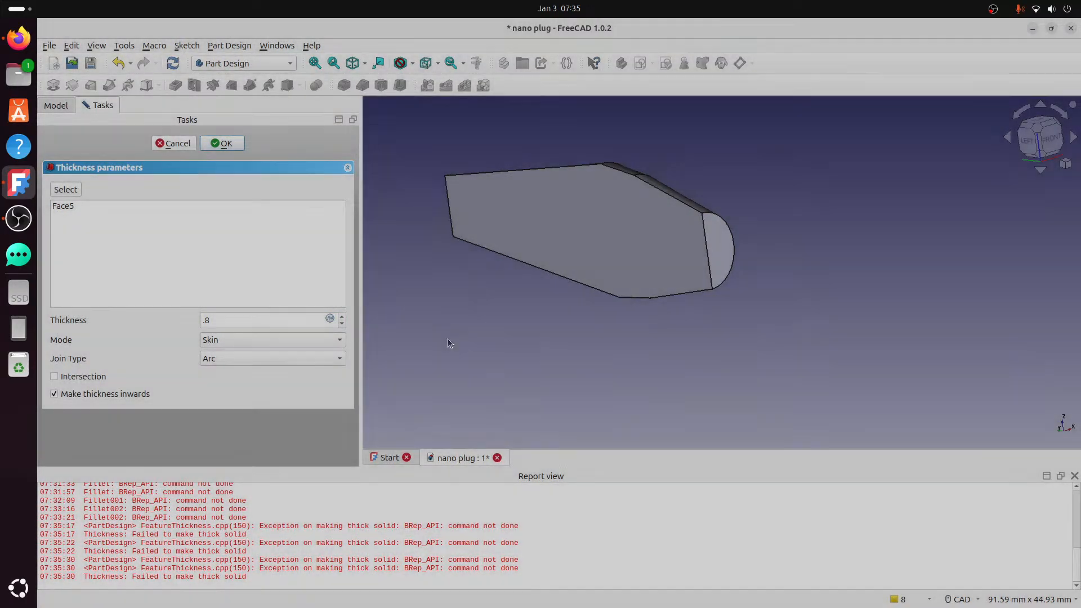
- Try the Thickness with a 0.1 mm wall and cancel the operation
left_click(222, 319)
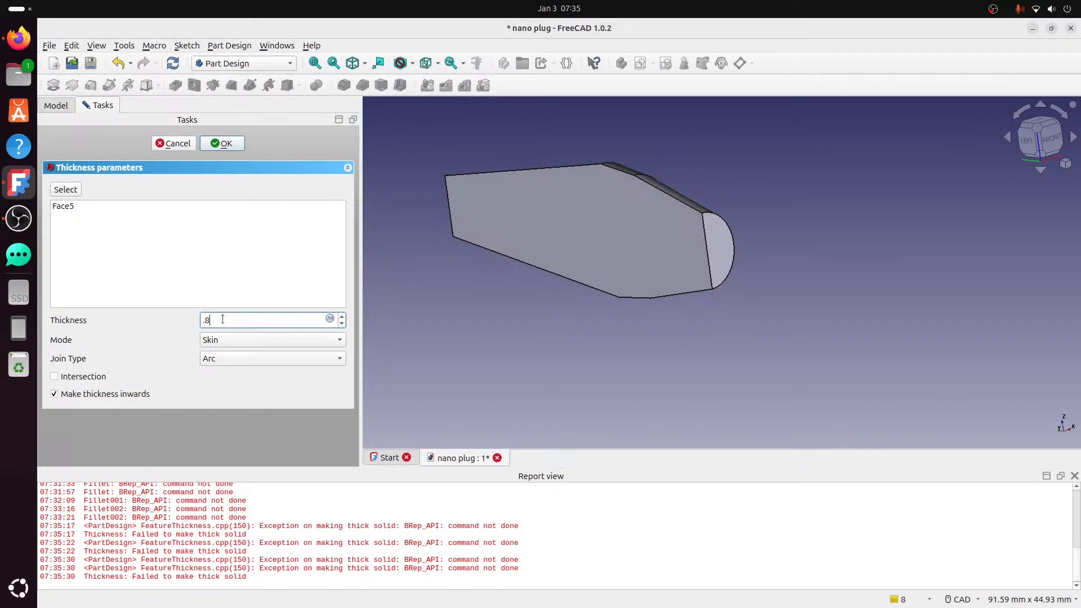
key("Return")
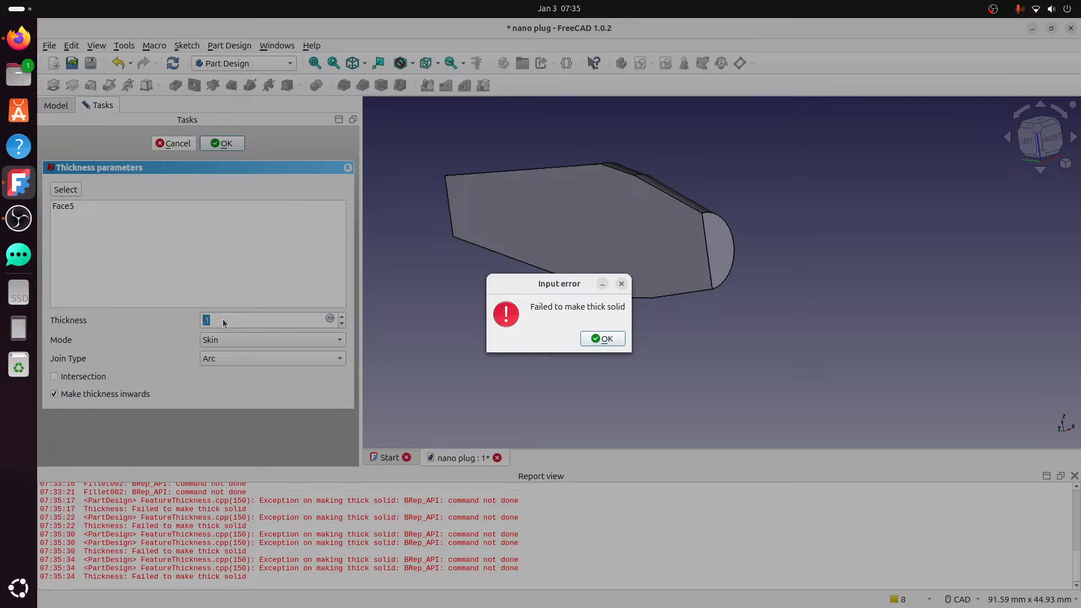
left_click(593, 341)
left_click(175, 144)
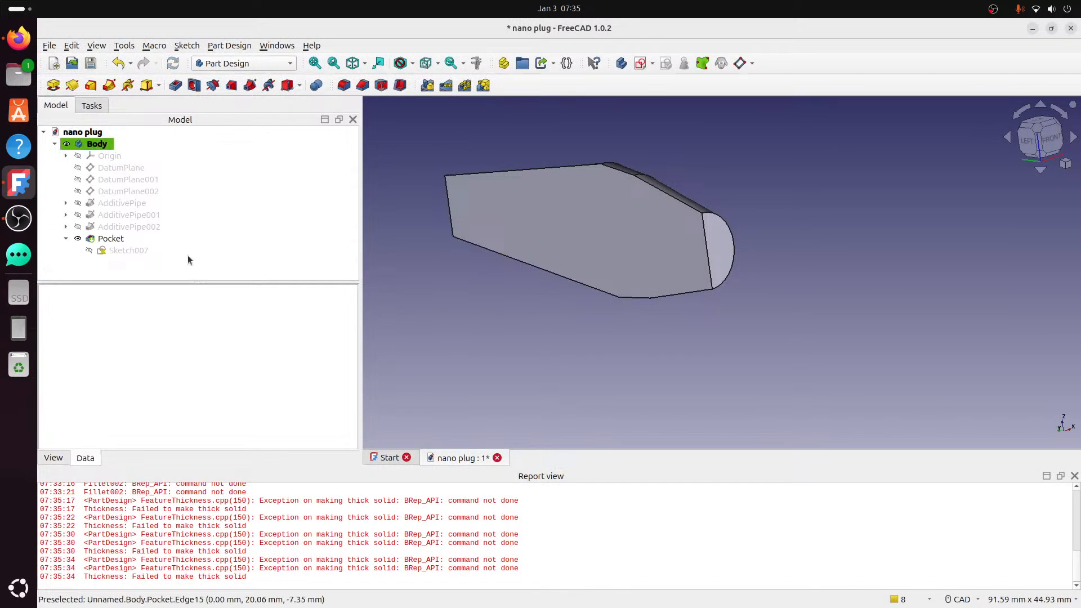
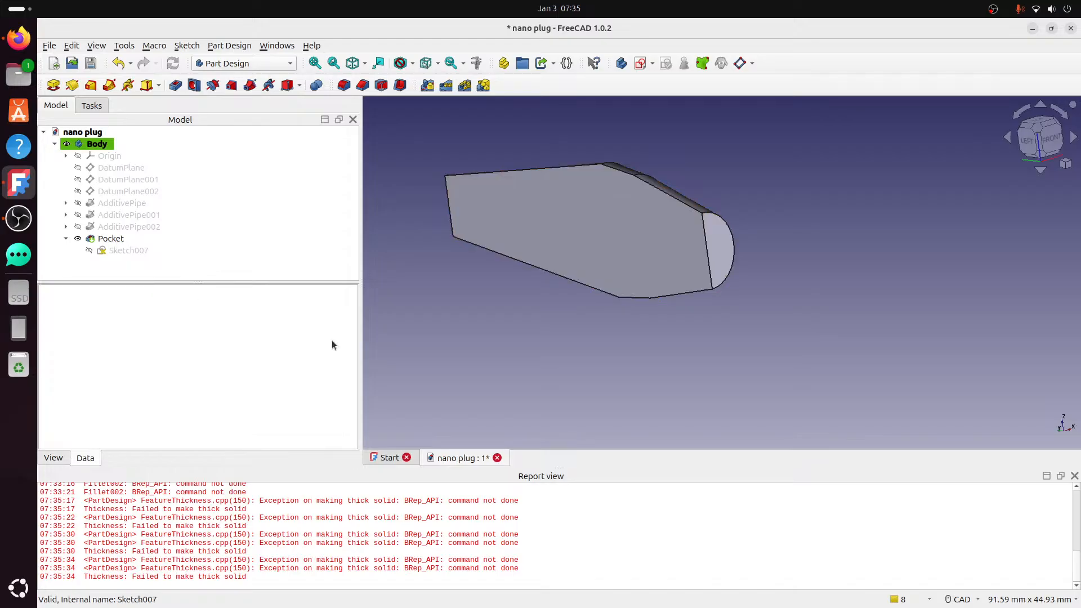
- Save the document, and save it again under the new name "nano plug loft"
left_click(49, 45)
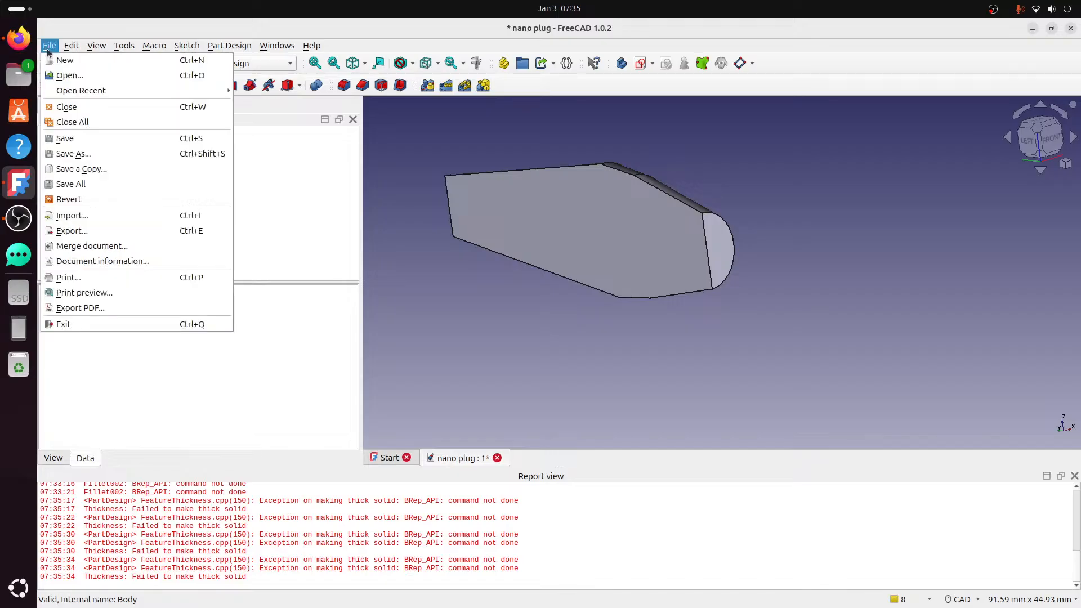
left_click(66, 140)
left_click(49, 45)
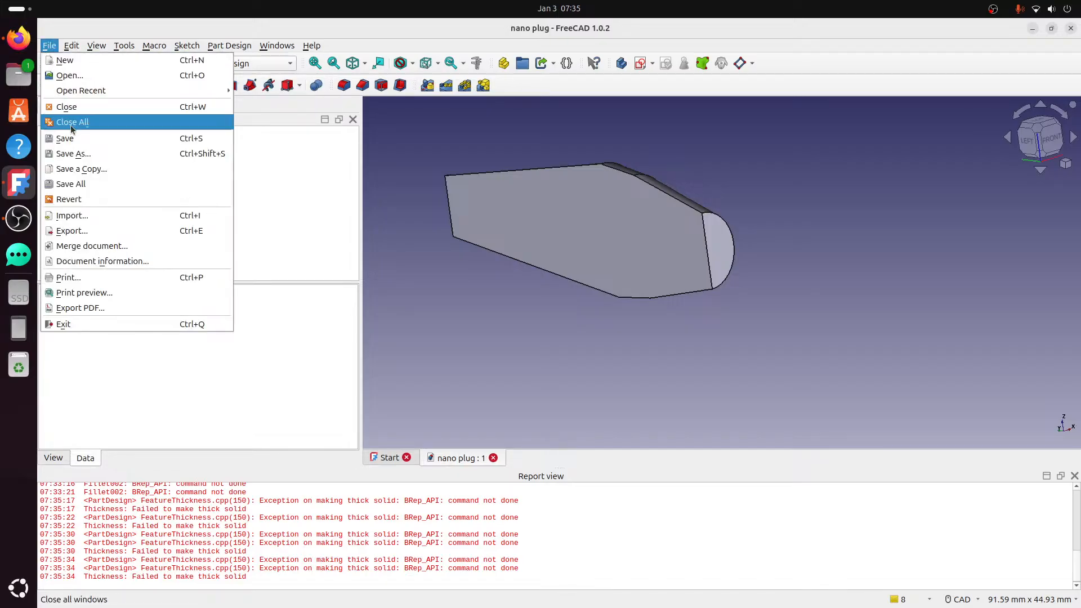
left_click(90, 151)
left_click(482, 410)
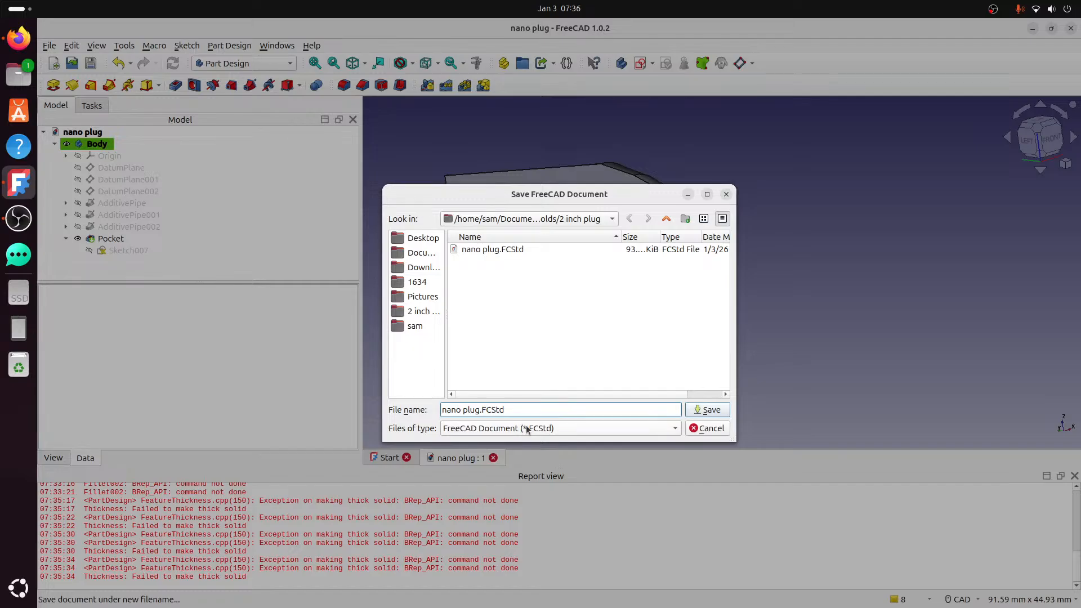
type("loft")
key("Return")
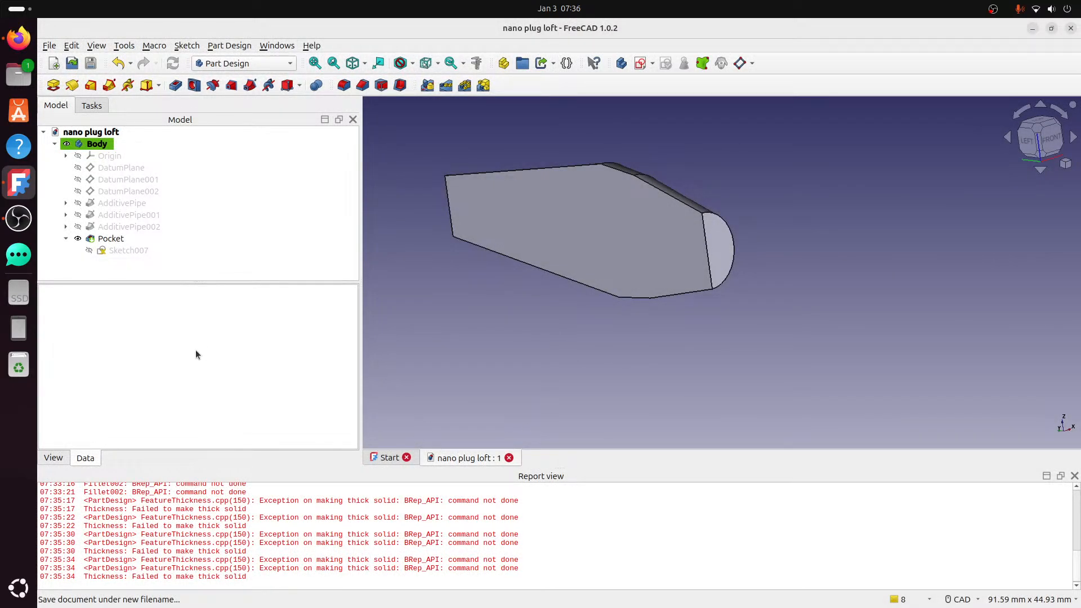
- Delete the Pocket, the three additive pipes and the rectangular Sketch007 from the body
left_click(130, 241)
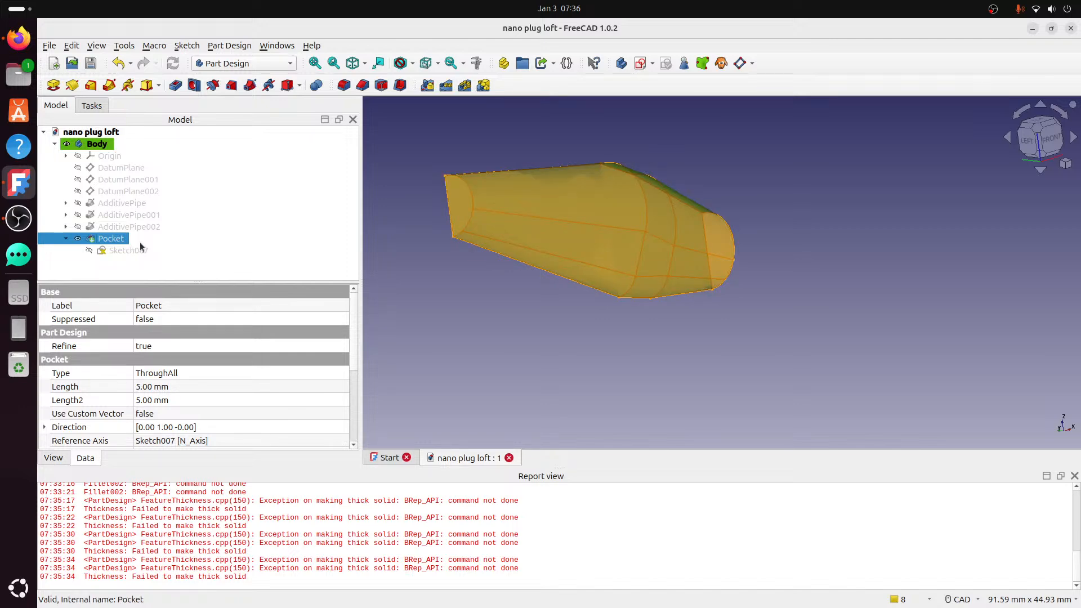
key("Delete")
left_click(152, 227)
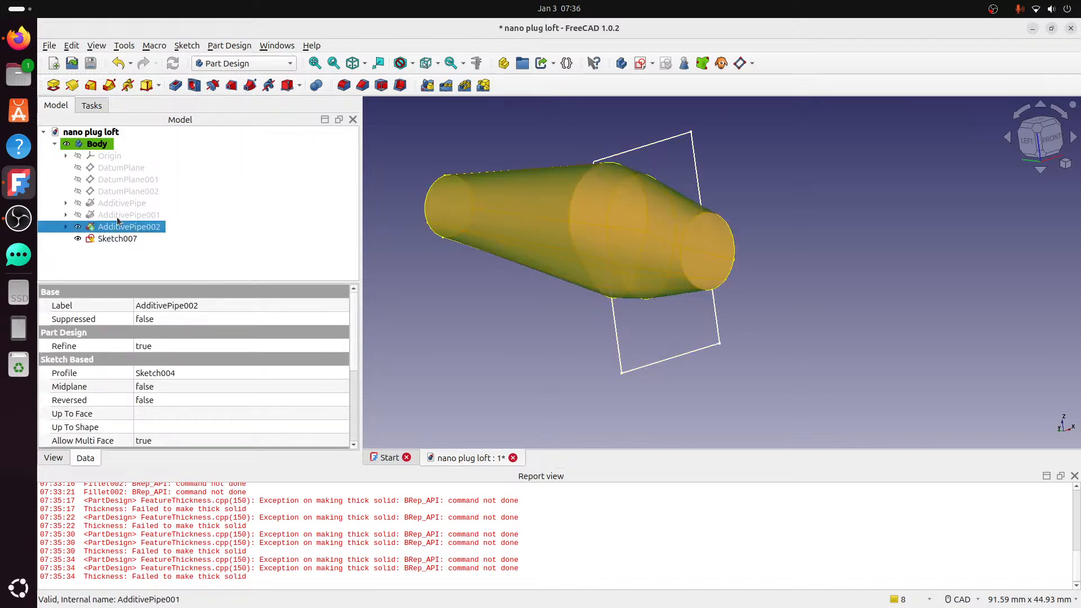
key("Delete")
left_click(640, 354)
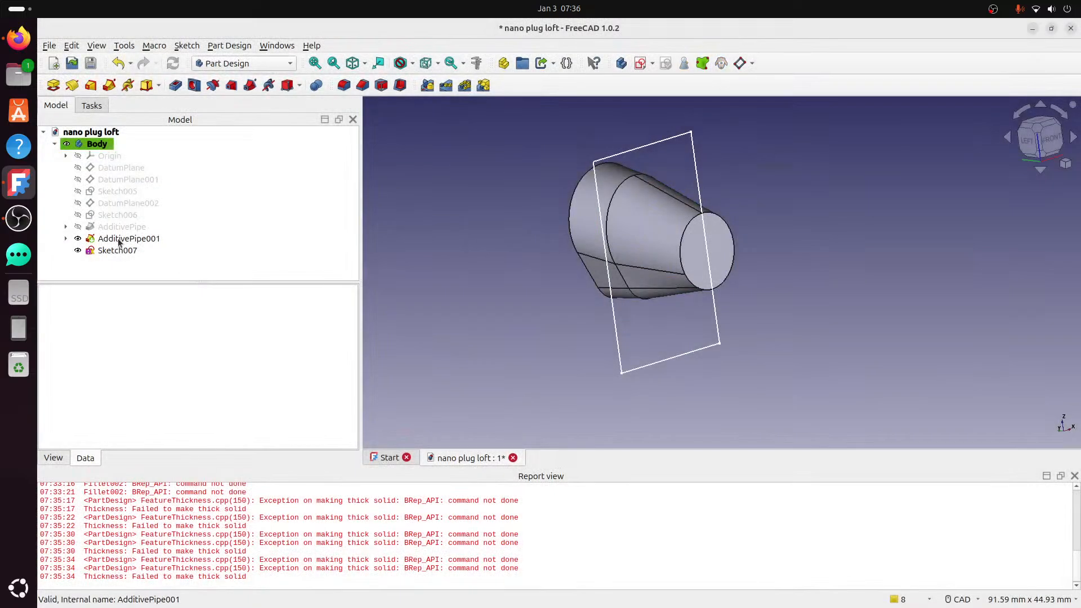
left_click(116, 251)
key("Delete")
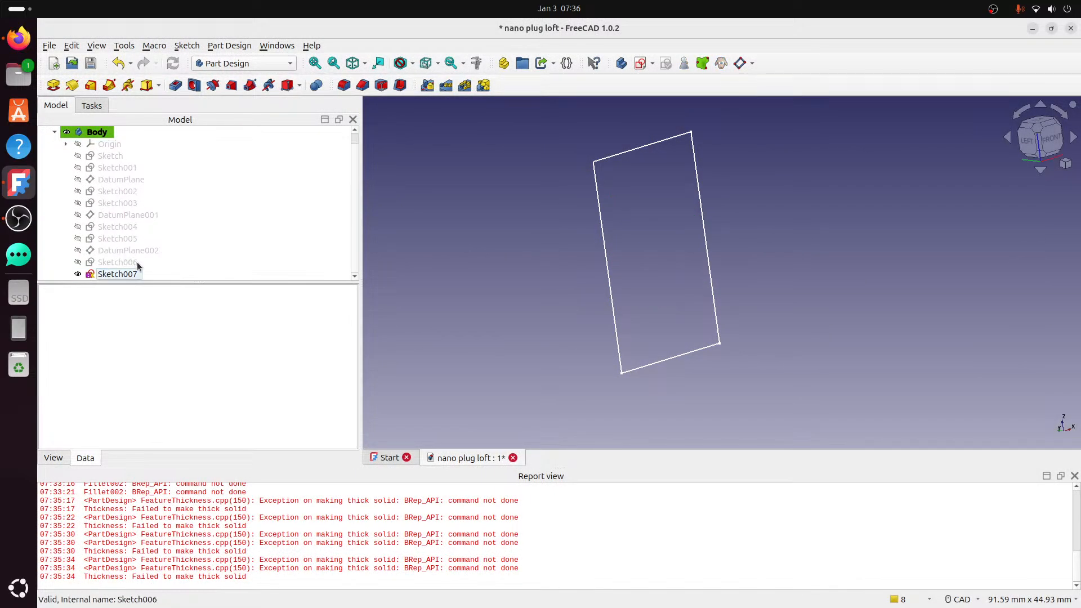
left_click(129, 274)
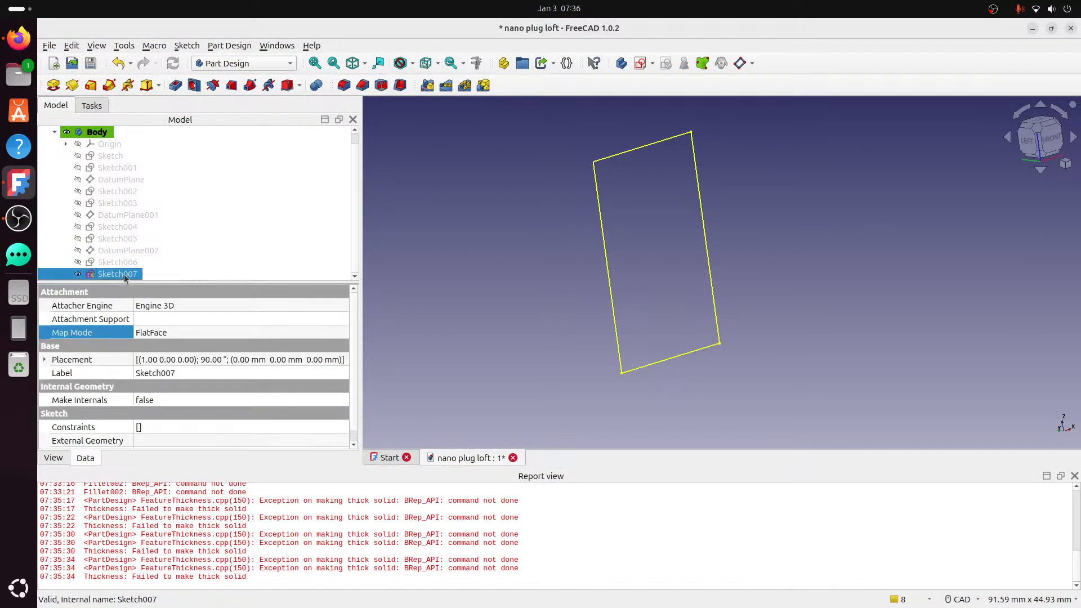
key("Delete")
- Make all remaining sketches and datum planes visible, from Sketch through Sketch006
left_click(137, 274)
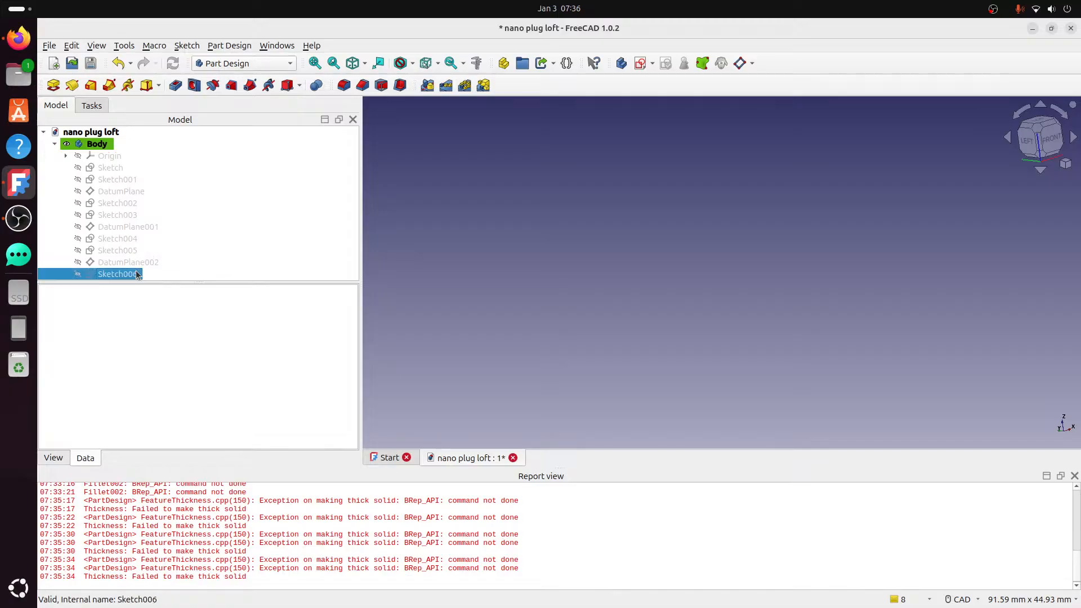
left_click(110, 180)
left_click(115, 167)
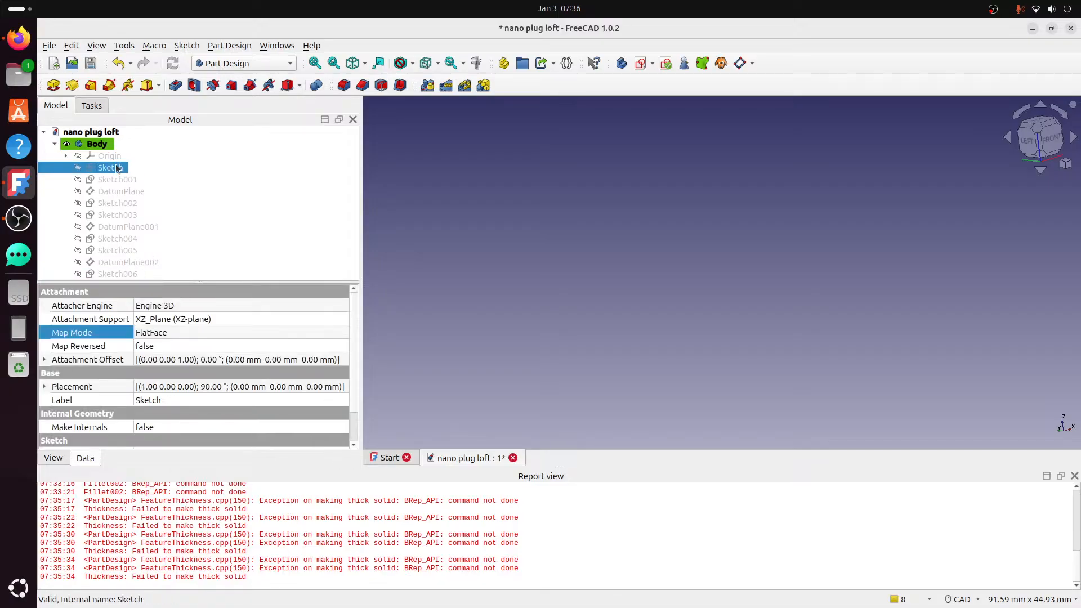
left_click(120, 275, "shift")
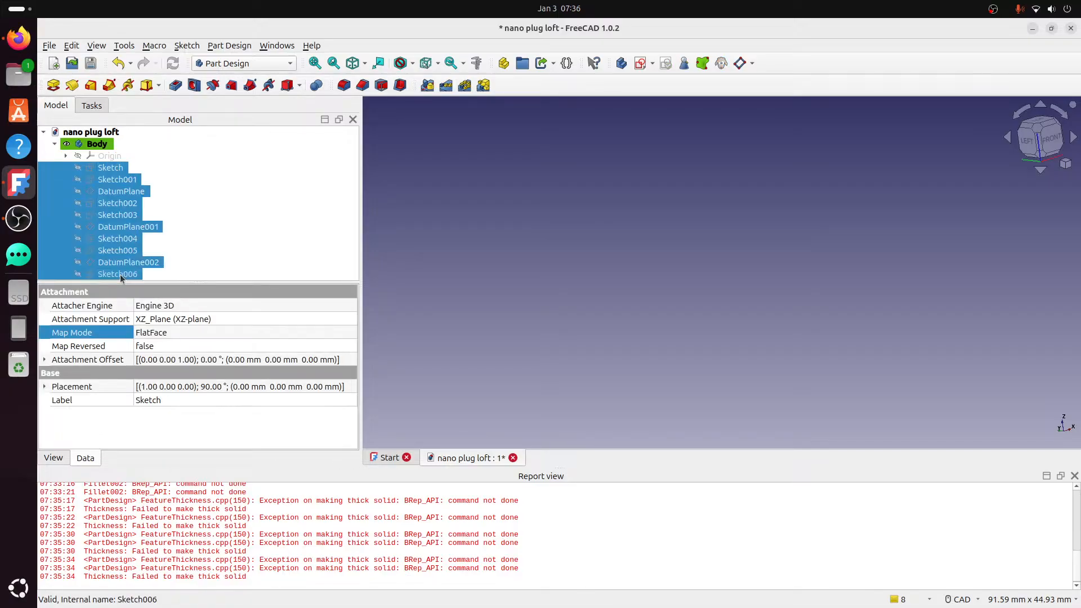
key("space")
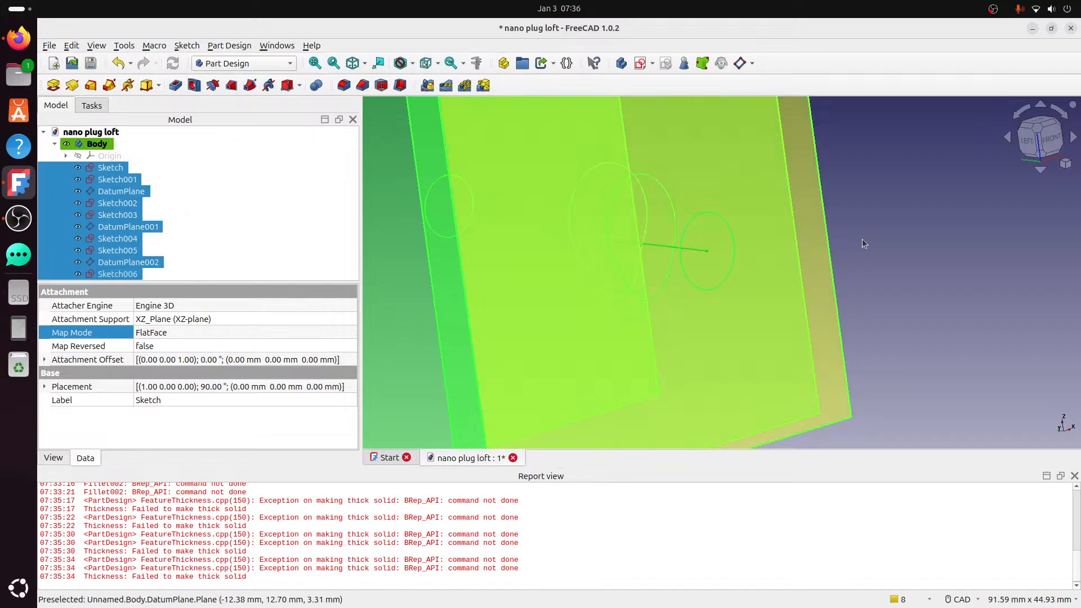
left_click(861, 241)
mouse_move(582, 229)
middle_mouse_down()
mouse_move(634, 296)
mouse_move(704, 299)
mouse_move(569, 314)
mouse_move(543, 350)
mouse_move(603, 389)
middle_mouse_up()
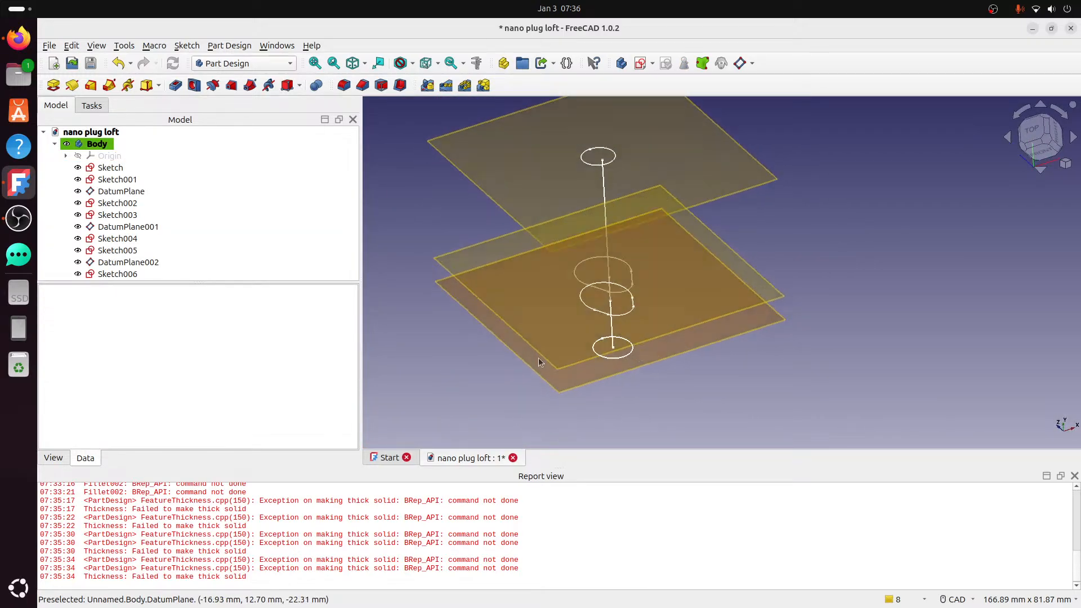
- Hide DatumPlane002, DatumPlane001 and DatumPlane so that only the sketches remain shown
left_click(159, 263)
key("space")
left_click(144, 227)
key("space")
left_click(119, 191)
key("space")
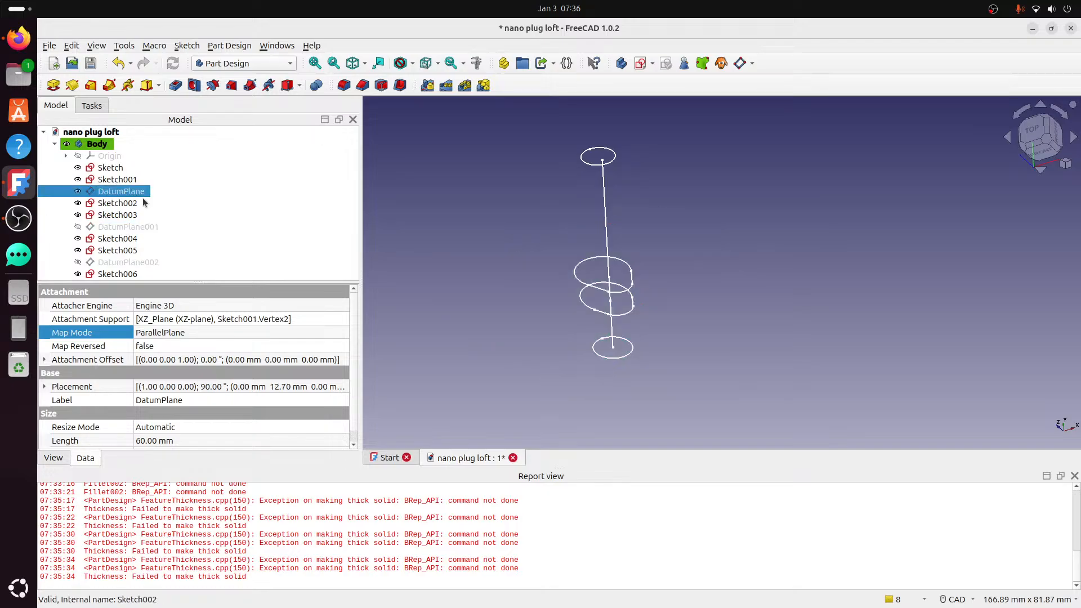
mouse_move(566, 253)
middle_mouse_down()
mouse_move(553, 243)
mouse_move(572, 174)
mouse_move(580, 192)
middle_mouse_up()
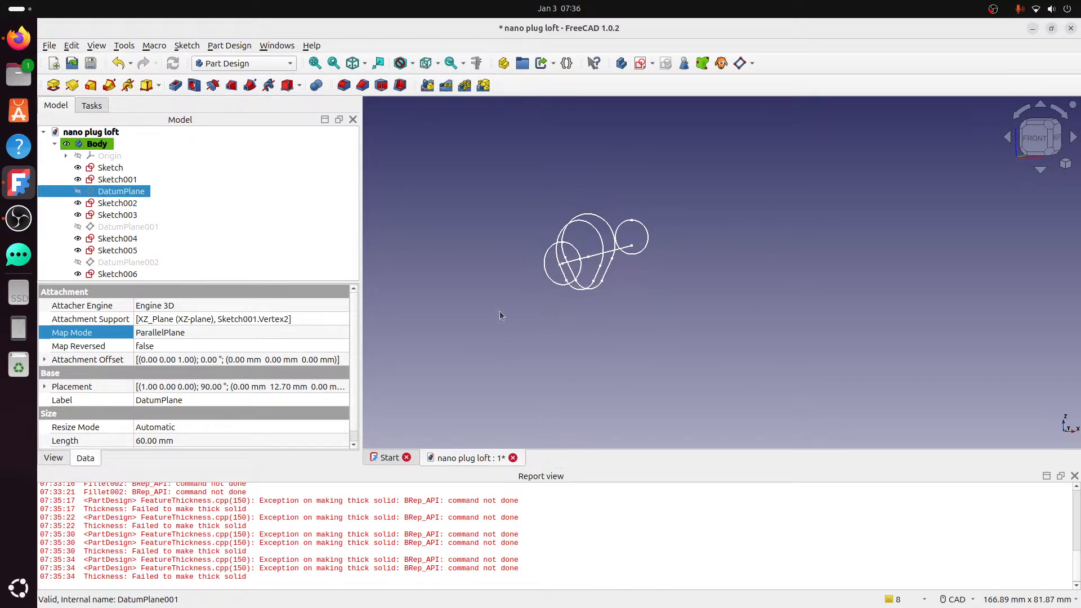
mouse_move(499, 311)
middle_mouse_down()
mouse_move(487, 295)
mouse_move(478, 302)
middle_mouse_up()
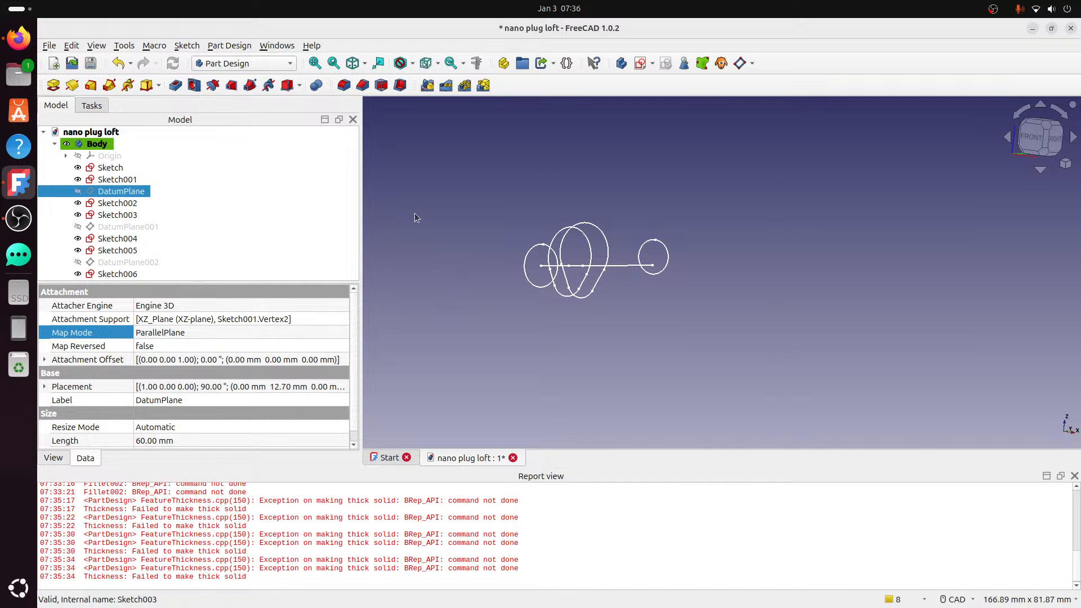
- Try an additive loft from the end circle Sketch with the path line Sketch001 and the profile Sketch002 as sections
left_click(1056, 149)
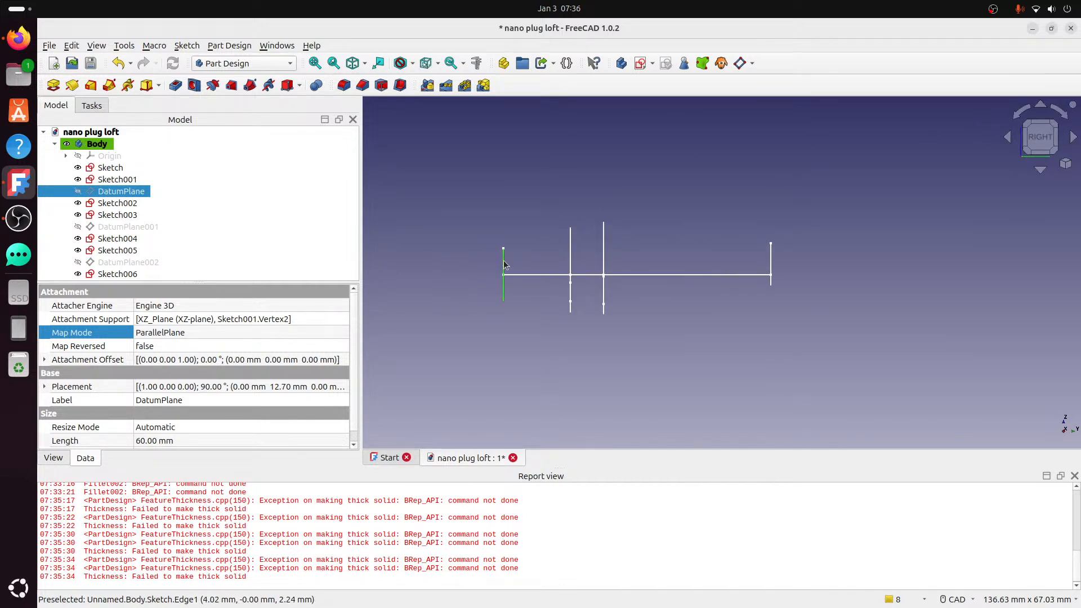
left_click(504, 265)
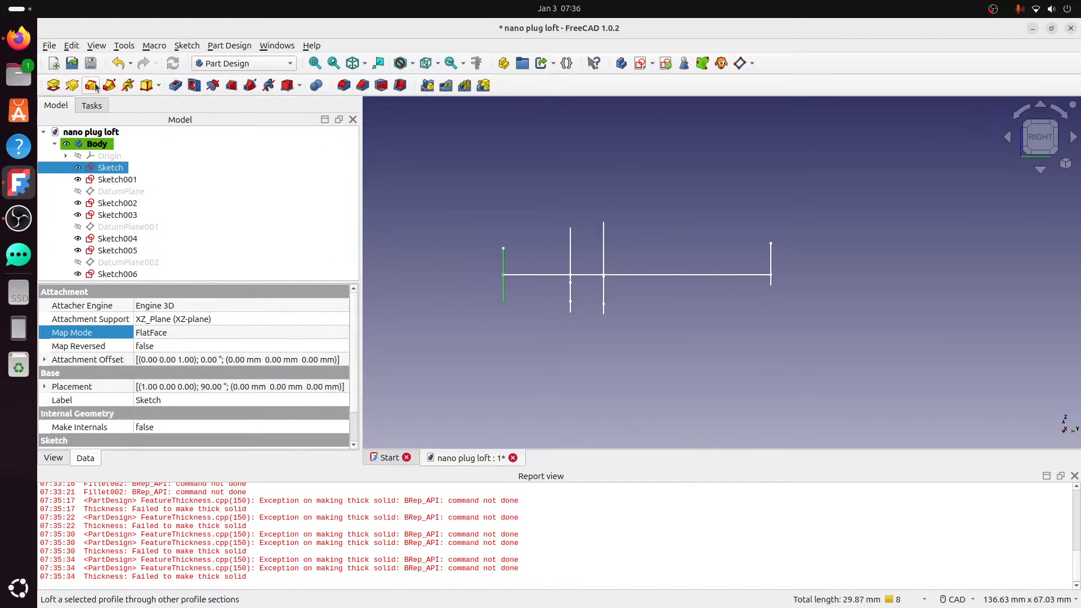
left_click(547, 276, "ctrl")
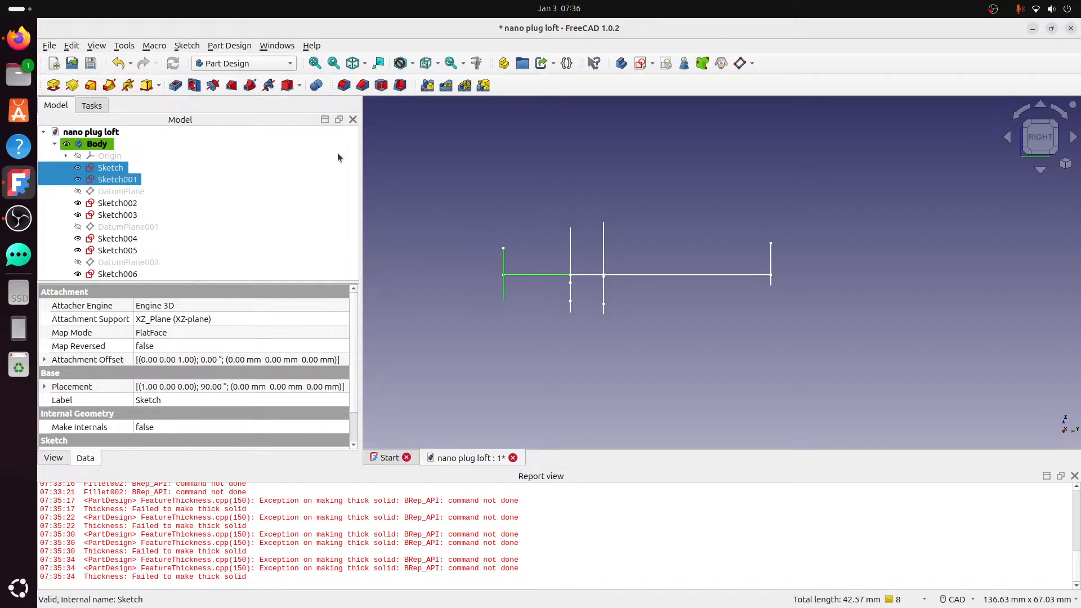
left_click(90, 86)
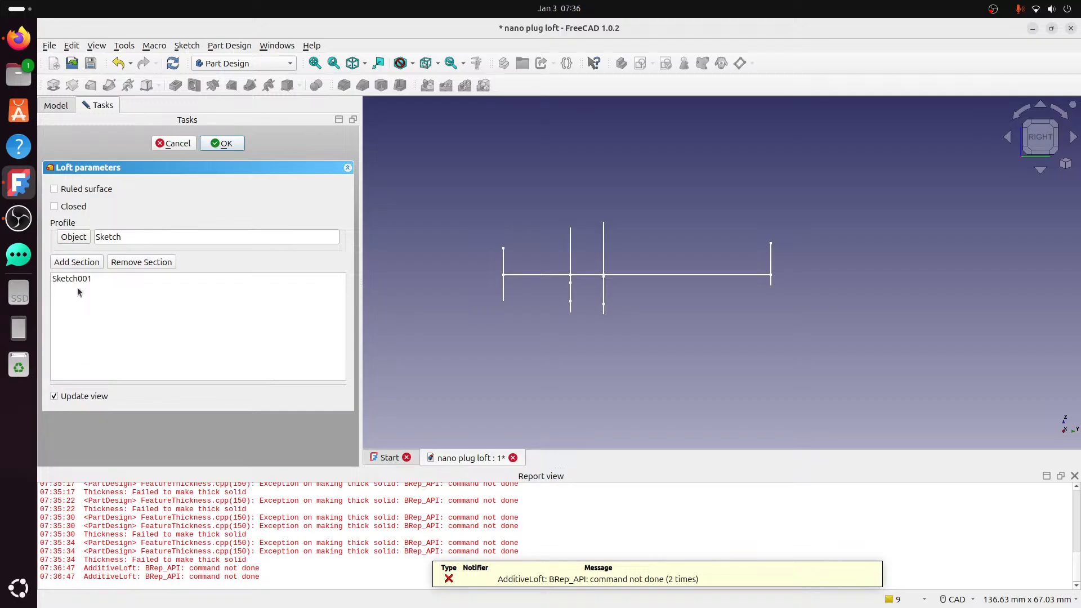
left_click(78, 264)
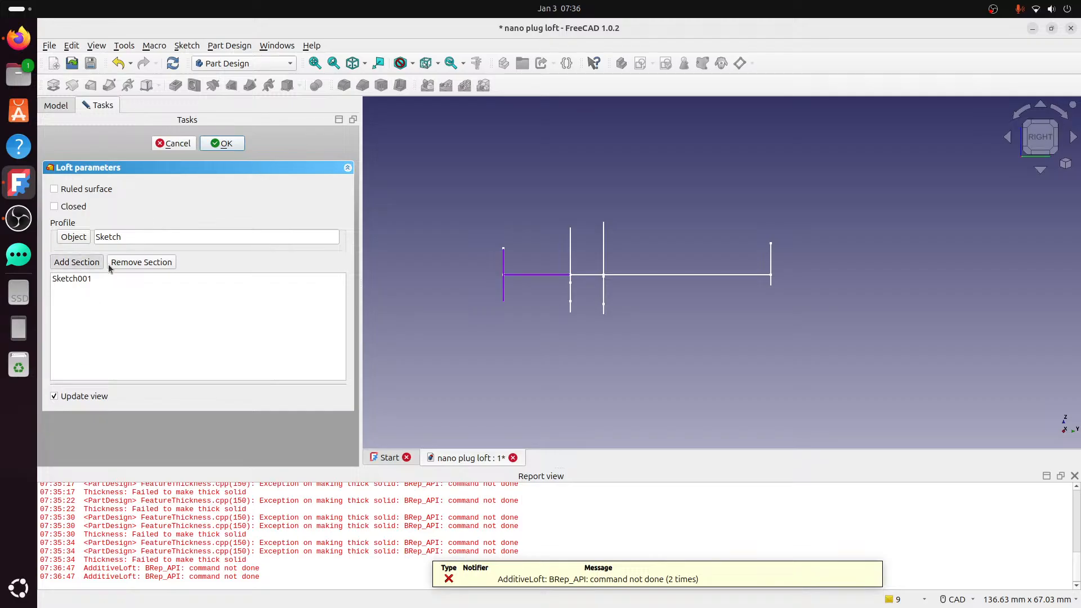
left_click(567, 256)
scroll(474, 246, "up", 1)
middle_click_drag(474, 246, 511, 254)
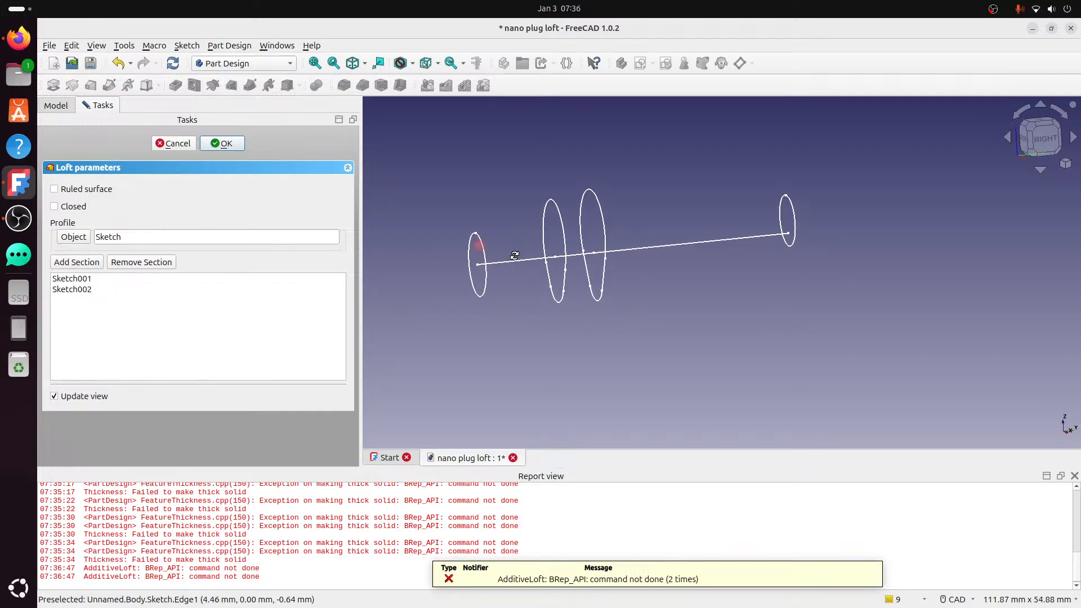
left_click(216, 149)
left_click(597, 339)
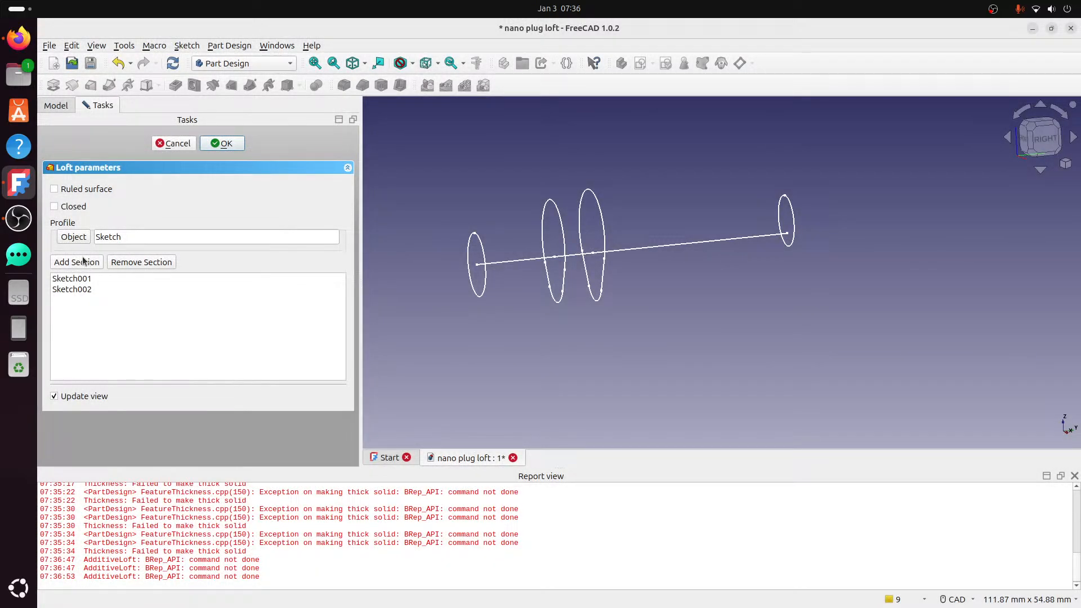
- Try the loft with Ruled surface and Closed enabled and Sketch002 removed from the sections, and cancel the operation
left_click(55, 189)
left_click(54, 206)
left_click(105, 286)
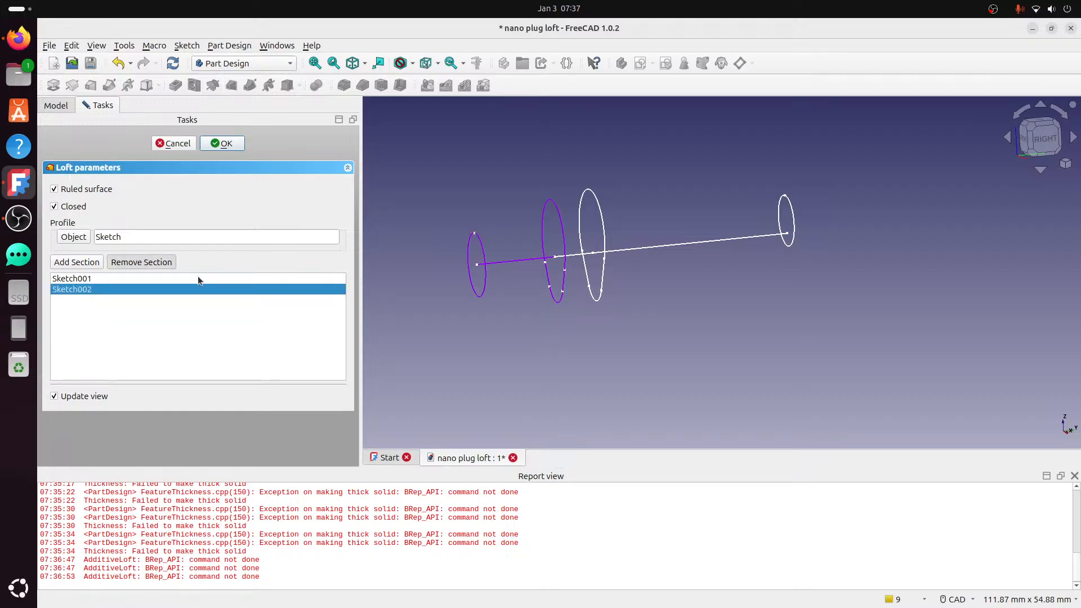
left_click(564, 235)
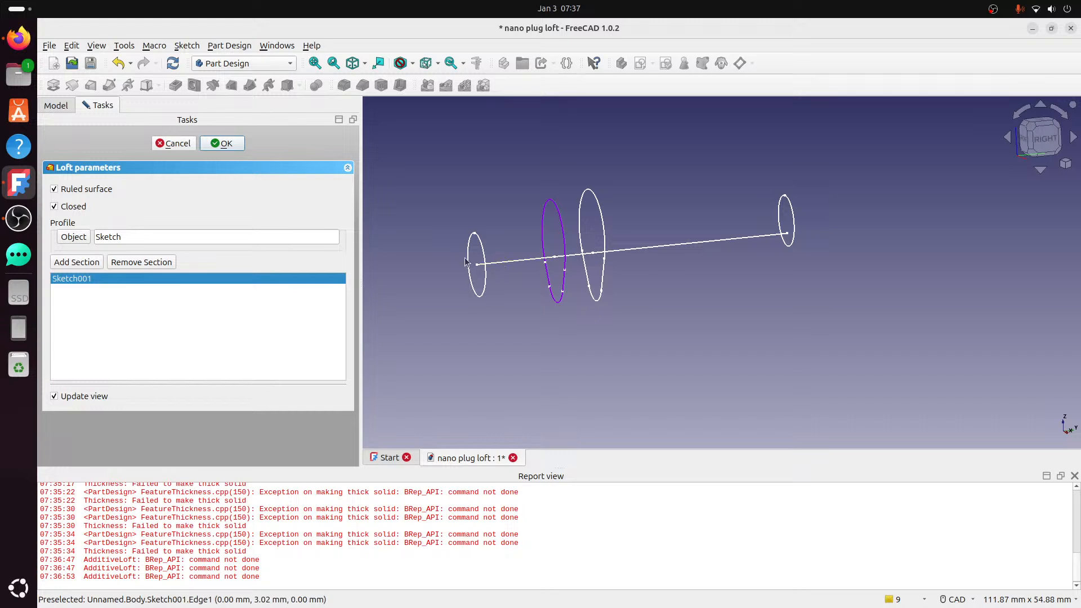
left_click(122, 262)
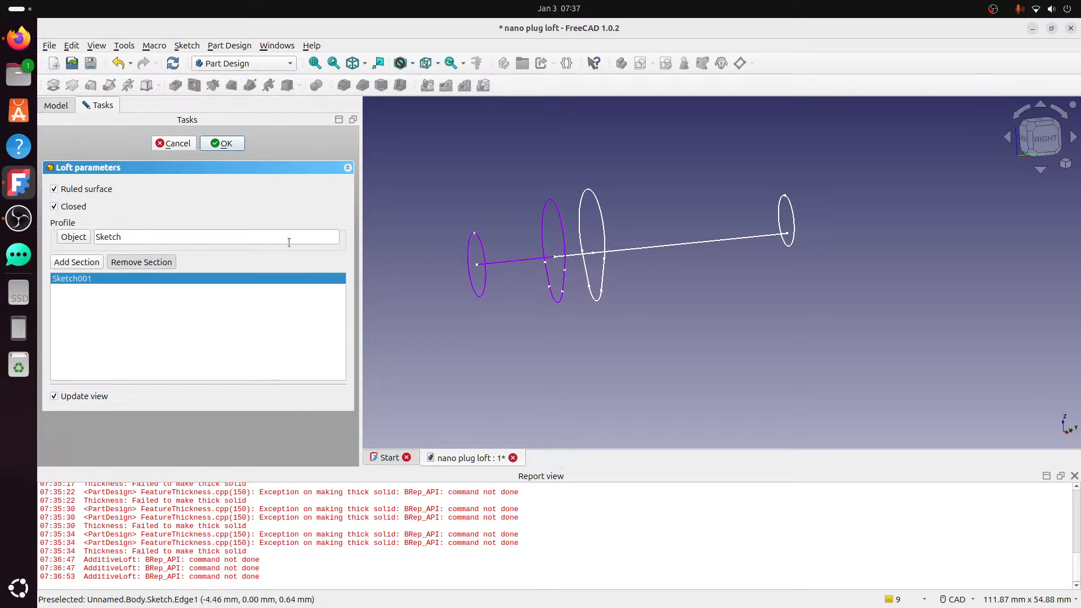
left_click(180, 144)
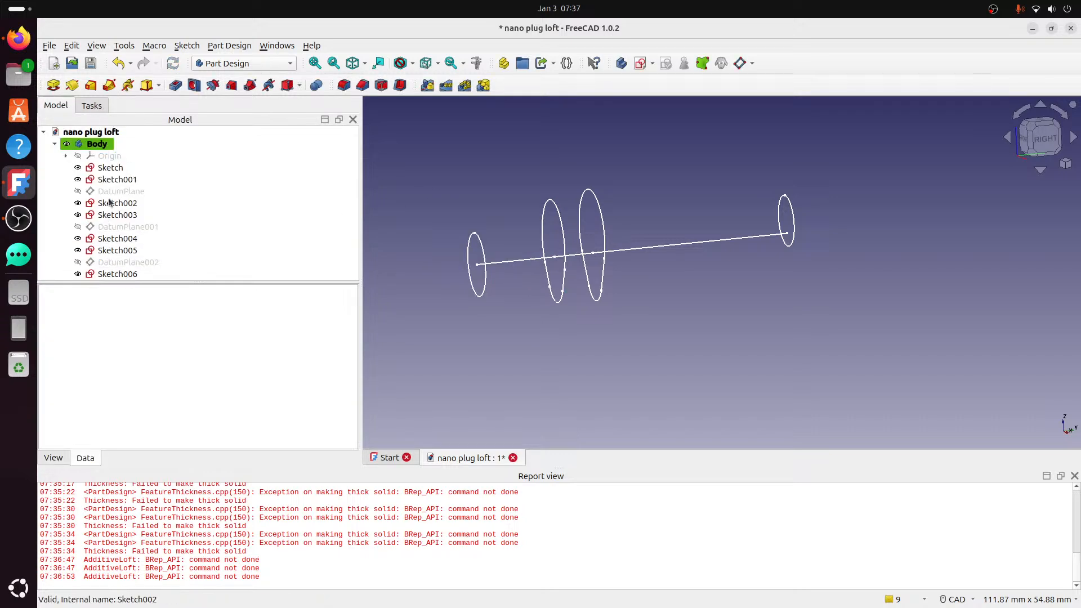
left_click(120, 169)
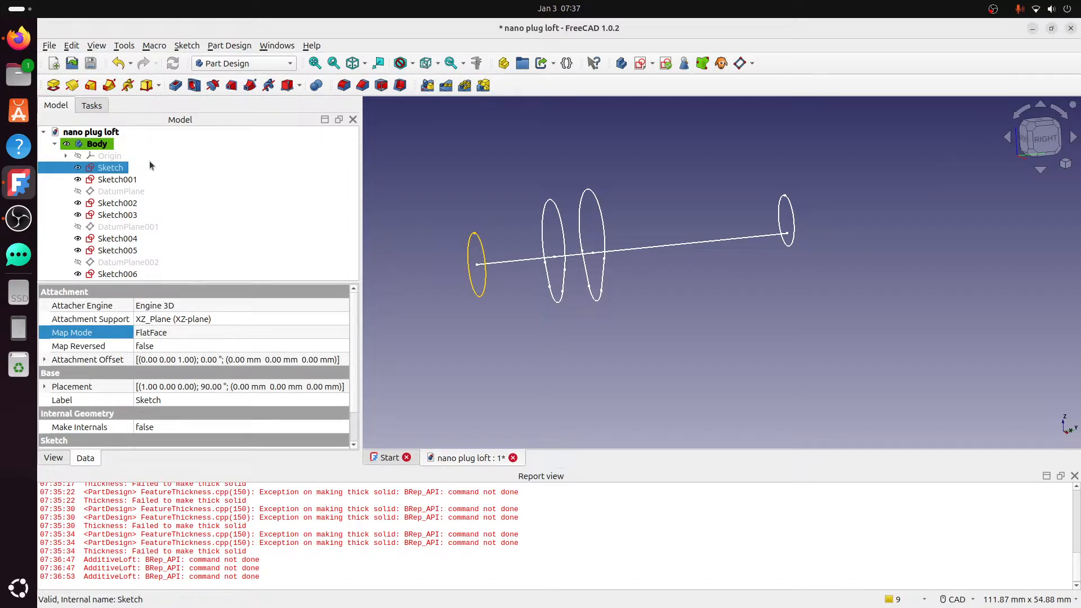
left_click(91, 85)
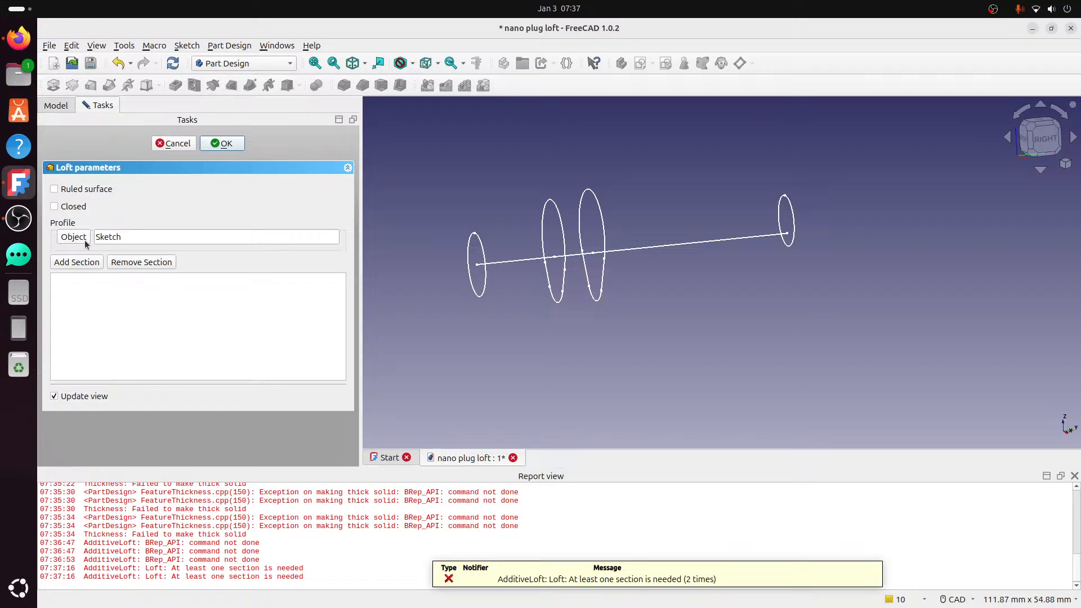
left_click(86, 262)
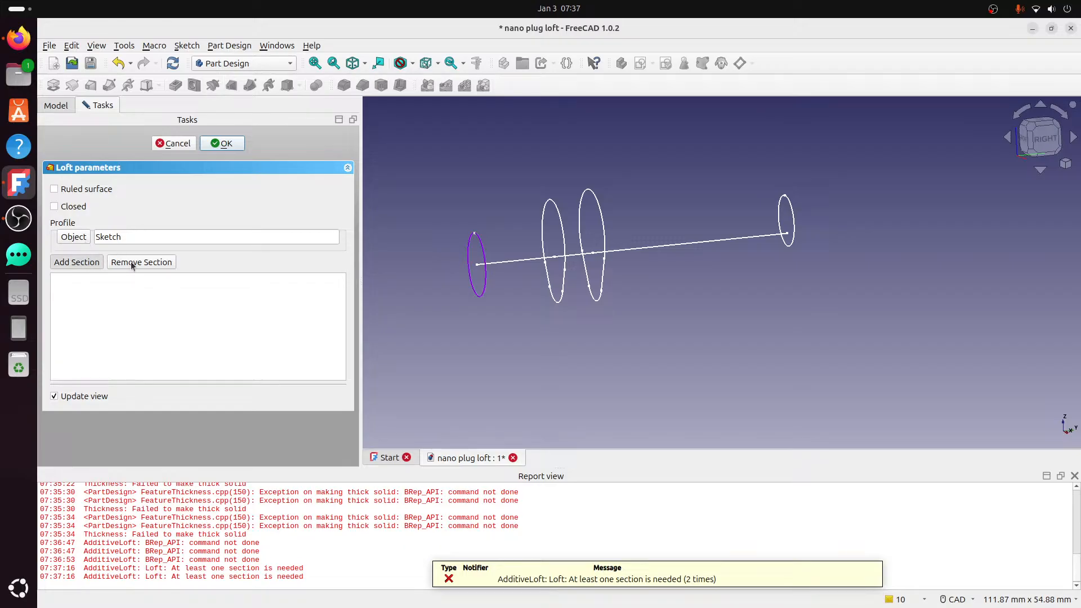
left_click(483, 263)
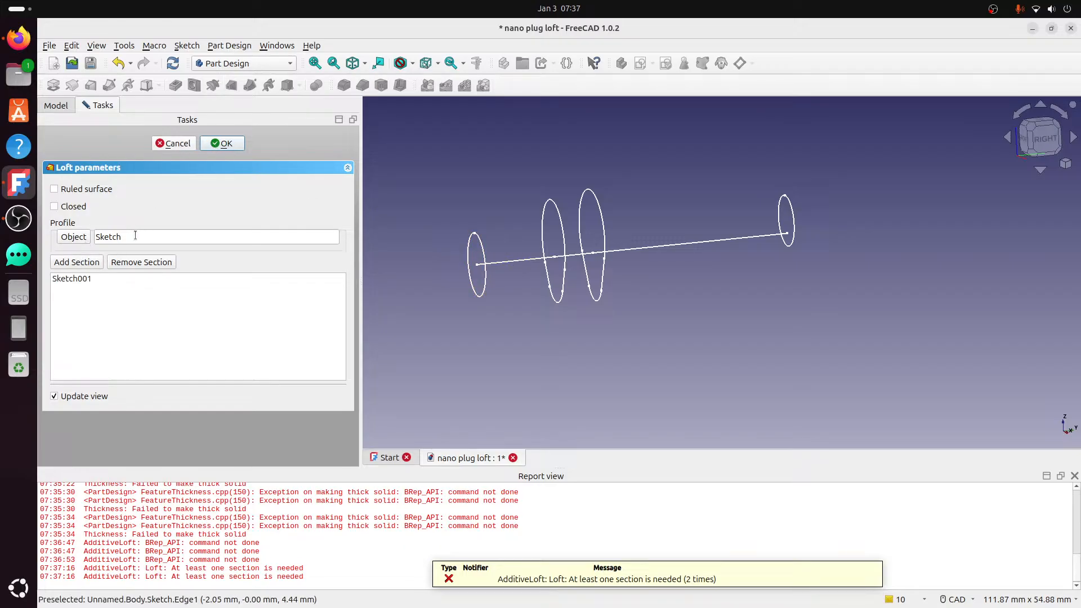
left_click(82, 281)
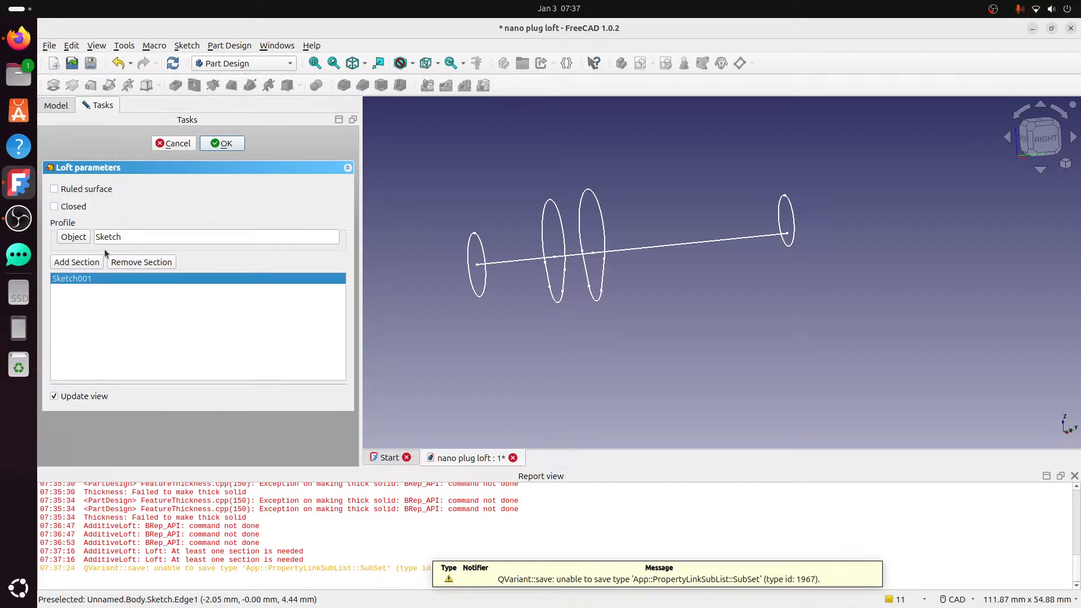
left_click(188, 146)
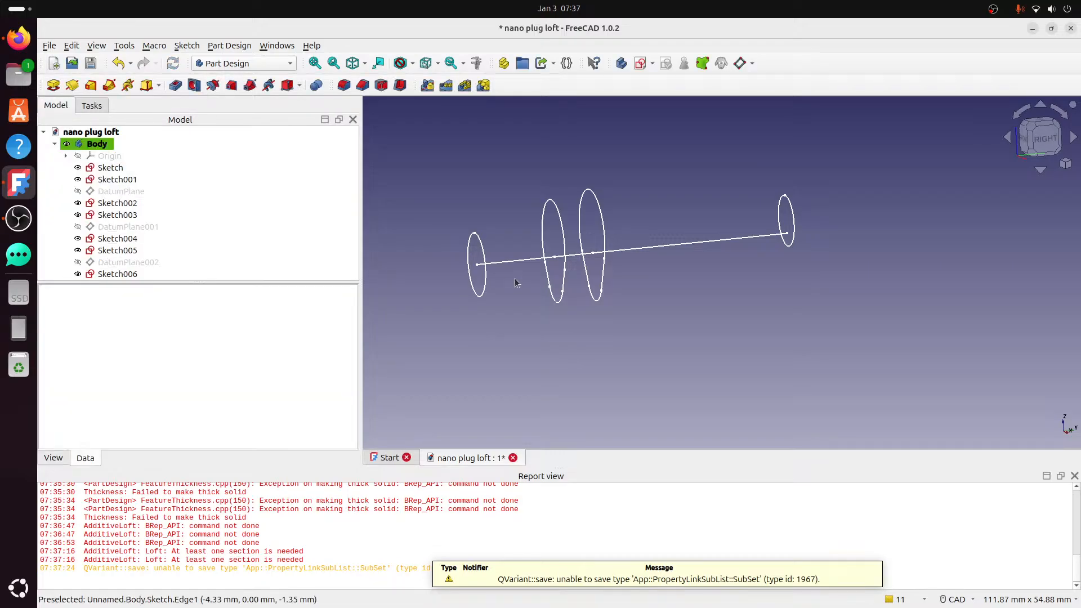
- Try an additive loft with the path line Sketch001 as profile and Sketch and Sketch002 as sections, and cancel the operation
left_click(515, 260)
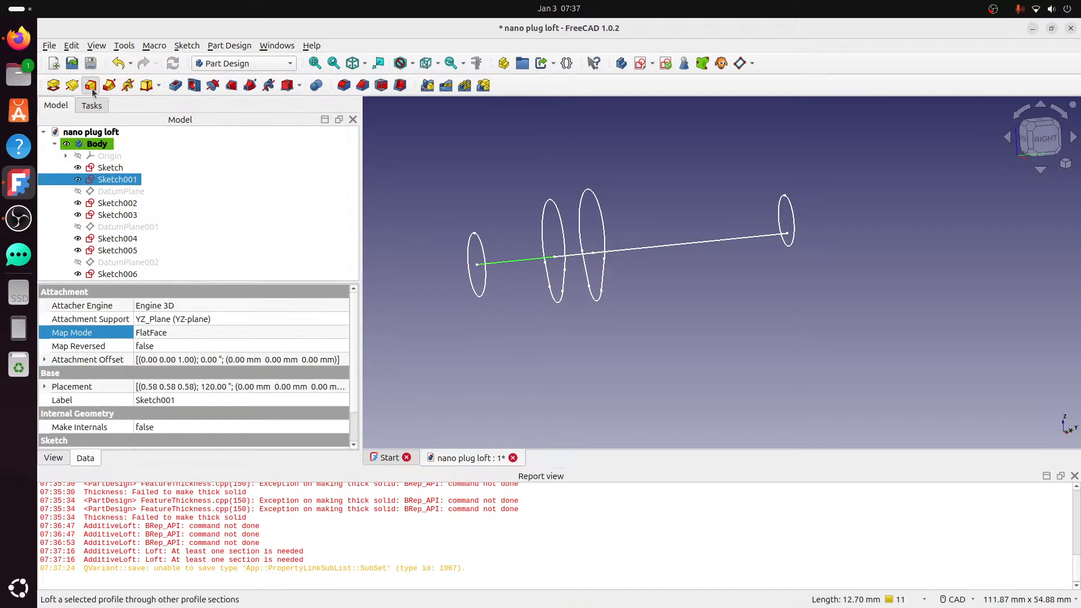
left_click(72, 85)
left_click(82, 257)
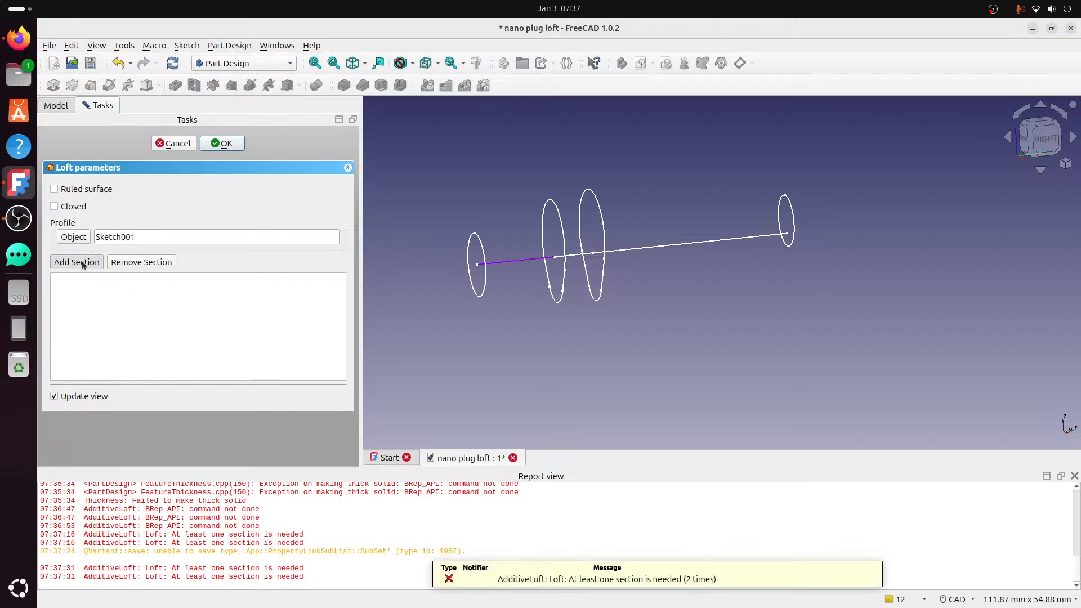
left_click(468, 225)
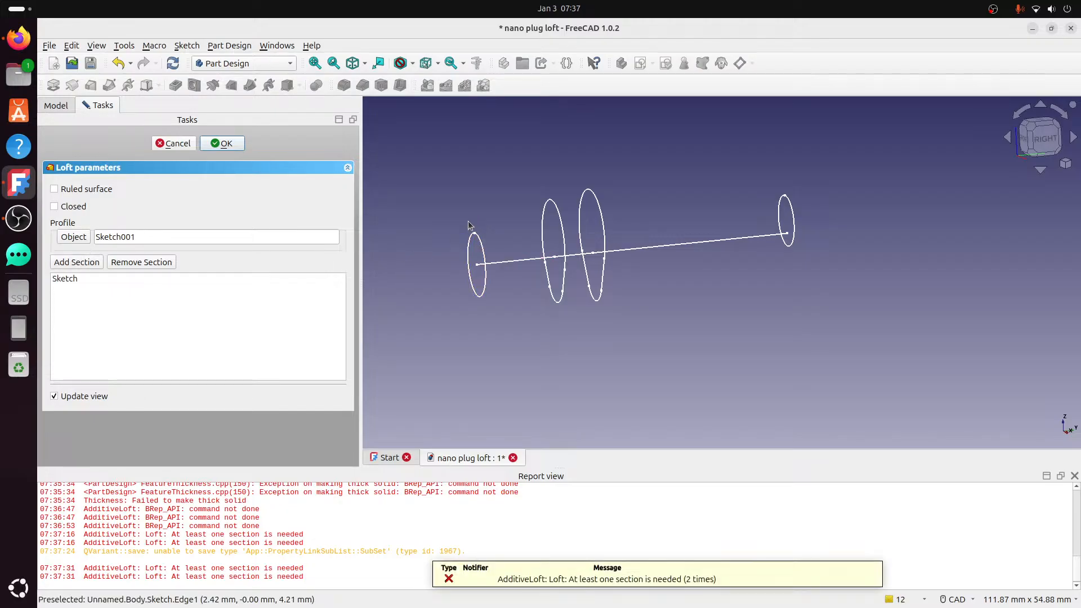
left_click(80, 265)
left_click(558, 212)
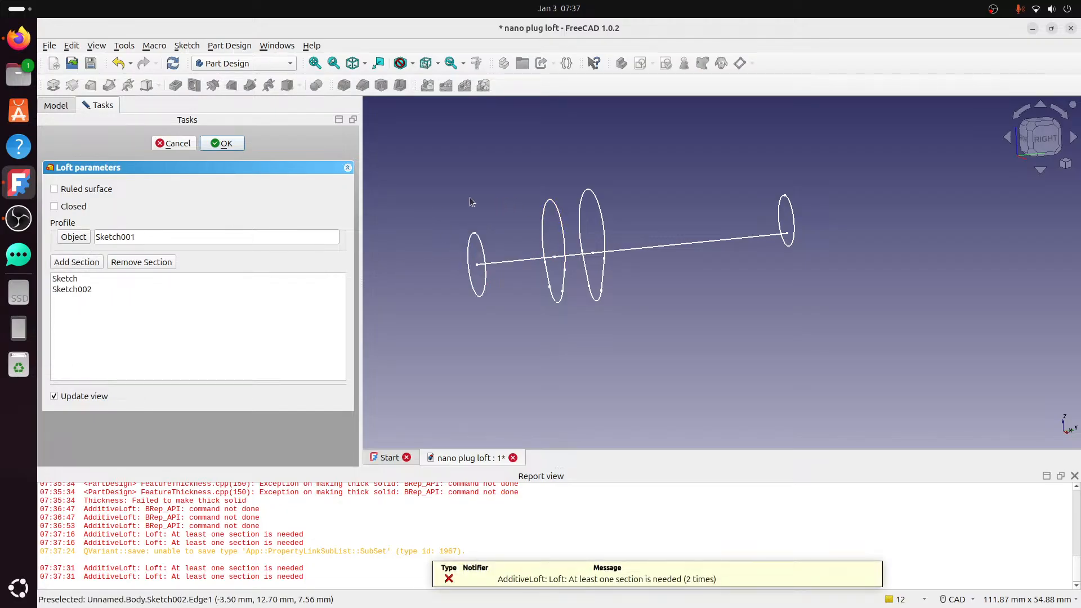
left_click(222, 143)
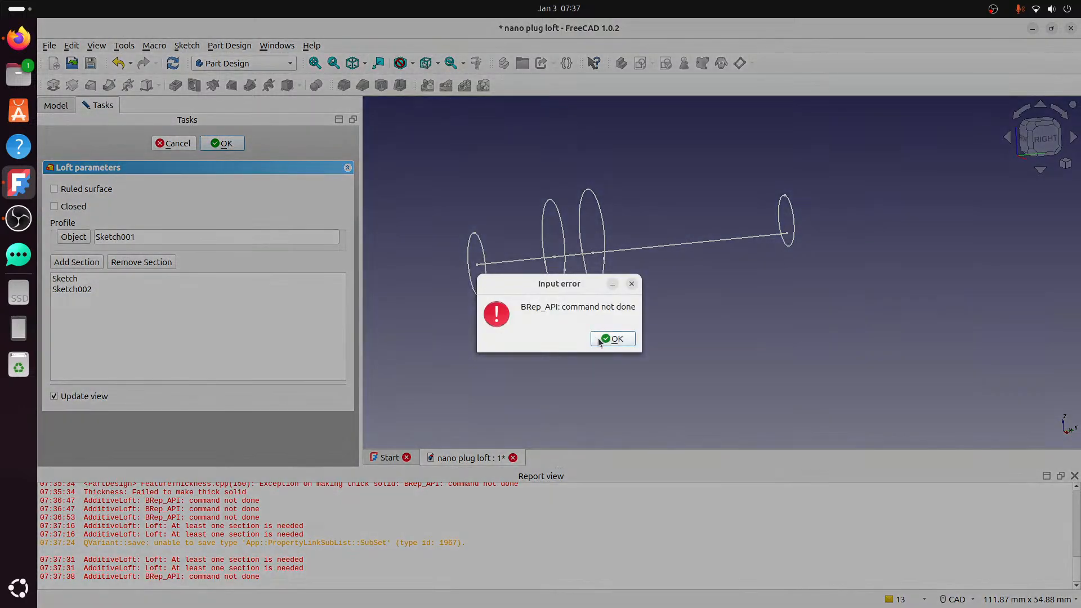
left_click(597, 339)
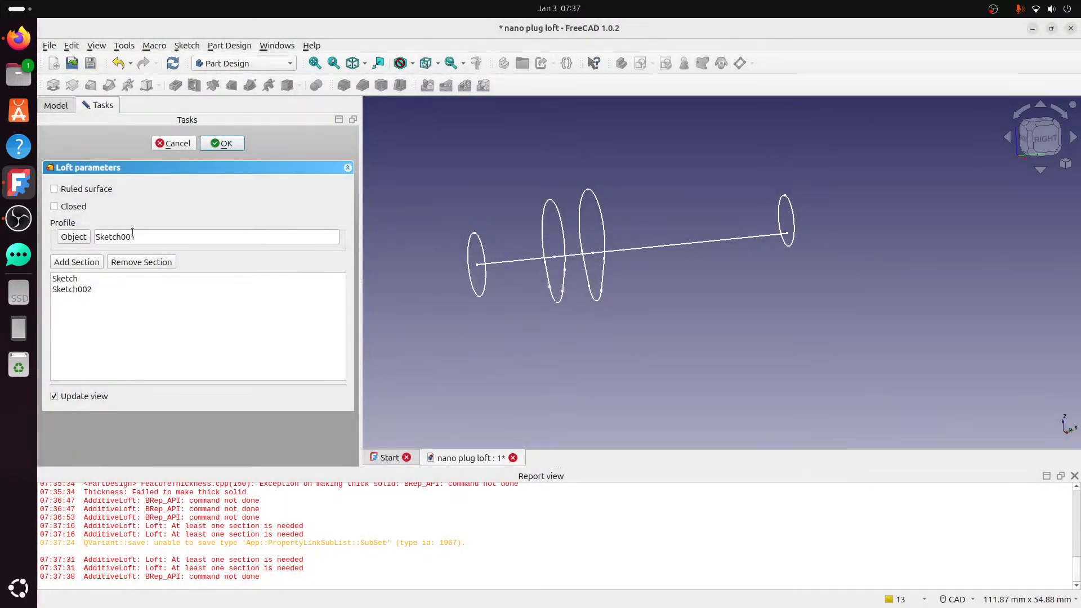
left_click(170, 143)
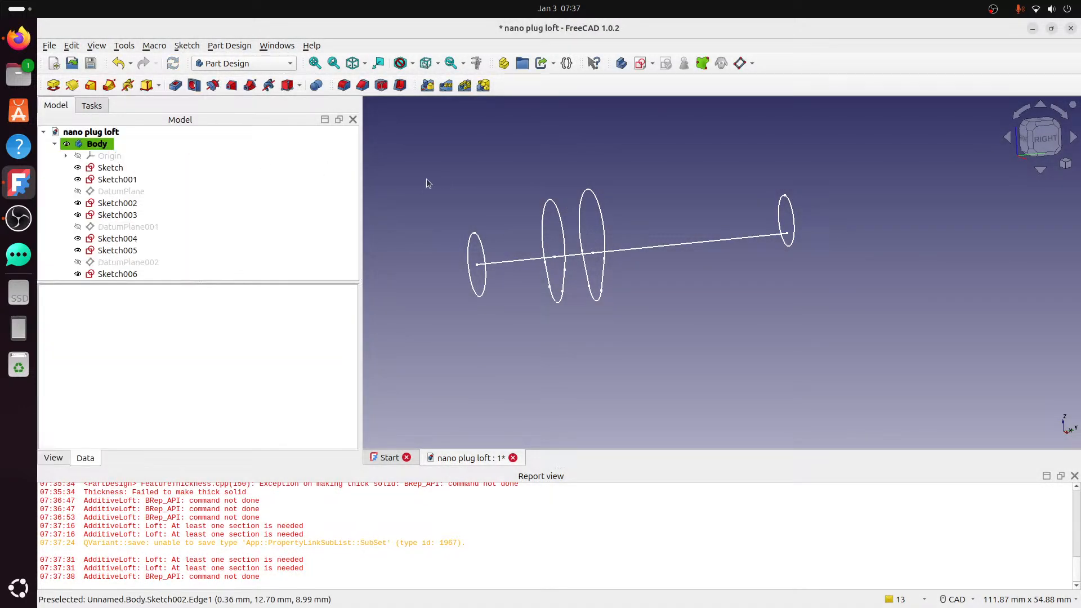
left_click(485, 249)
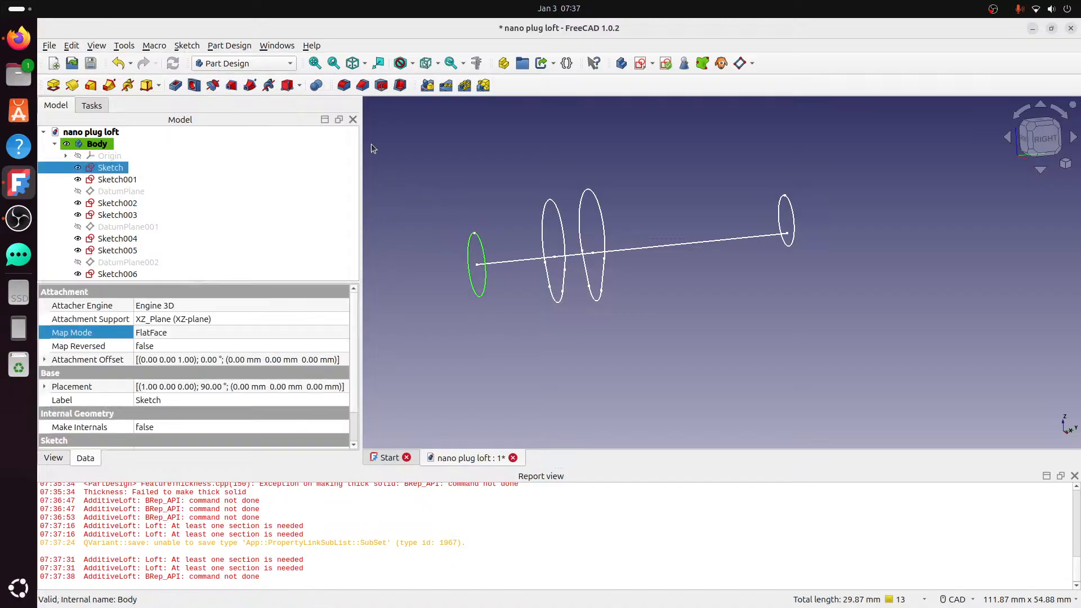
left_click(402, 150)
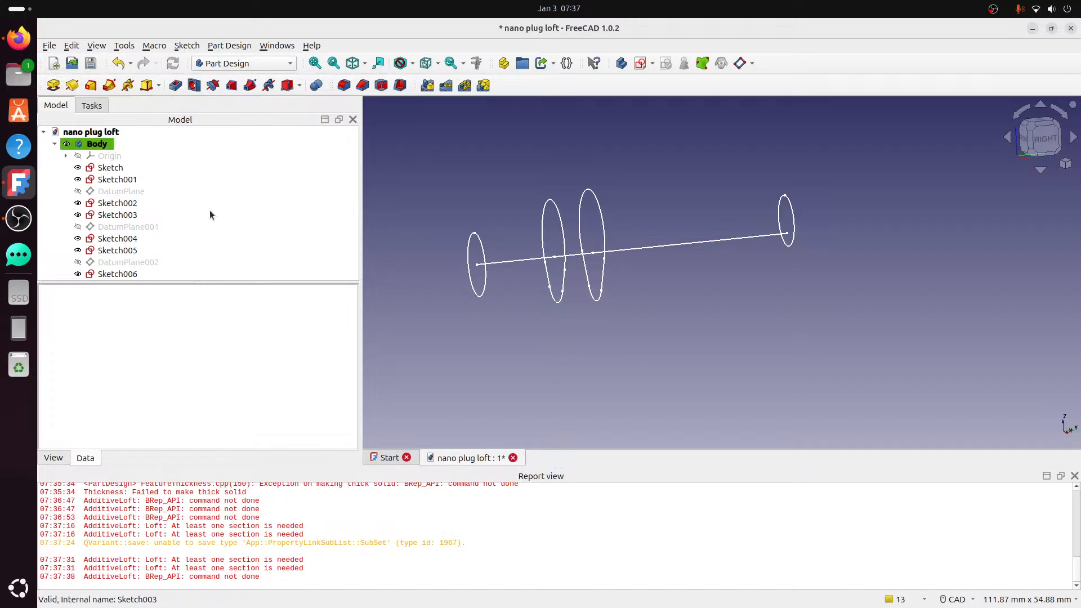
left_click(109, 168)
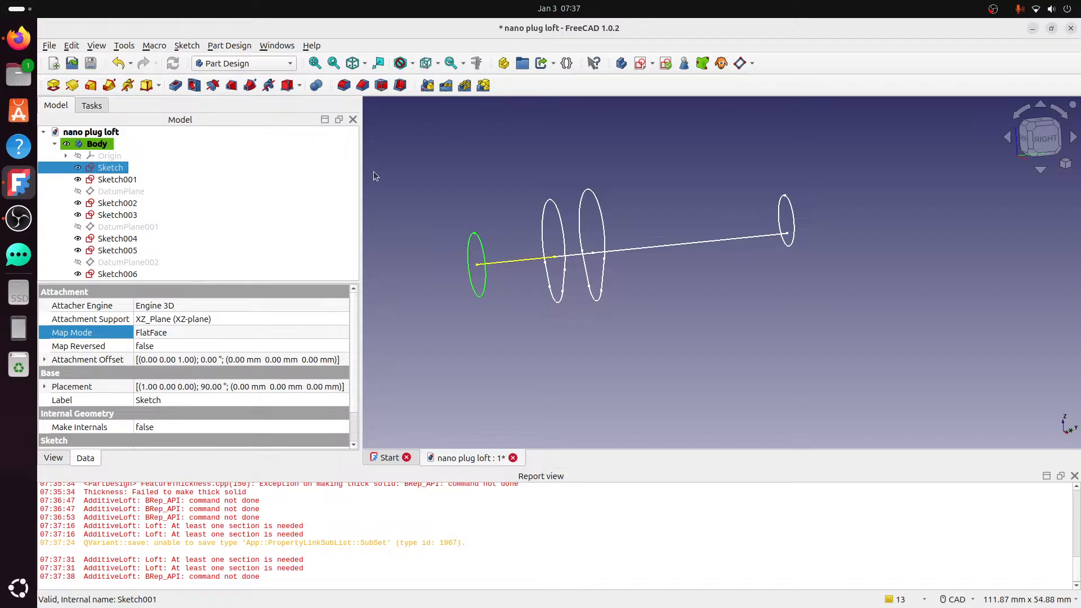
left_click(438, 209)
scroll(473, 231, "up", 2)
scroll(473, 230, "up", 1)
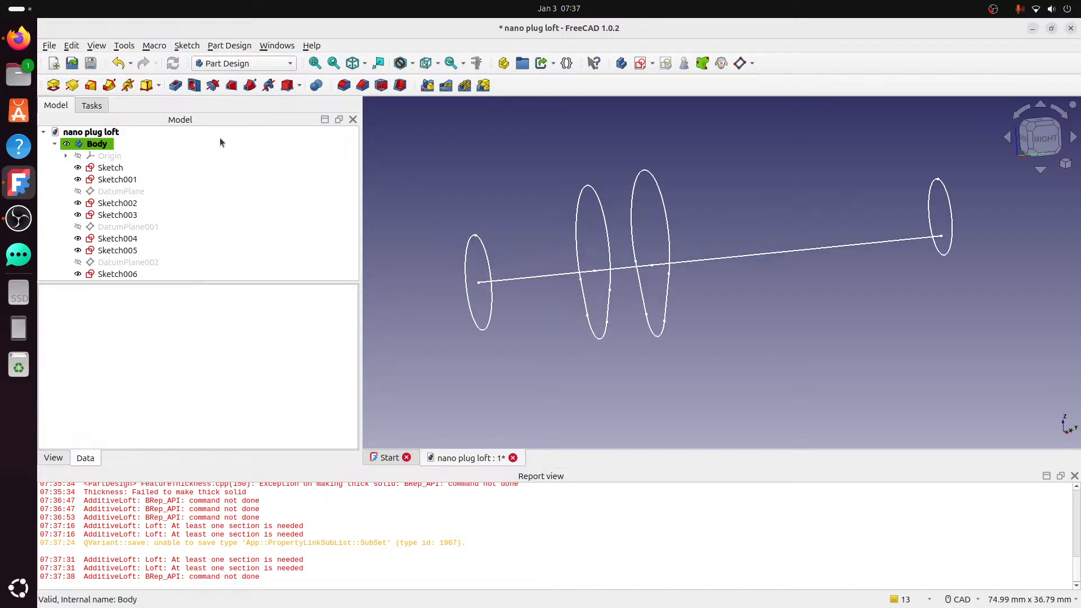
- Try a closed additive loft from the end circle Sketch with the path line Sketch001 as its only section, and cancel it
left_click(1031, 129)
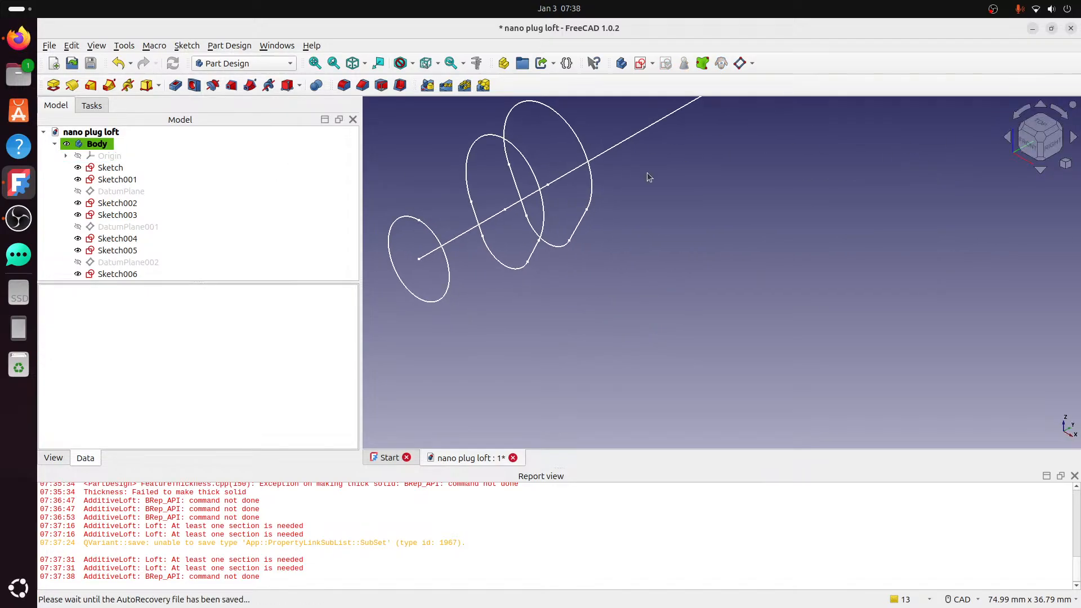
left_click(1053, 157)
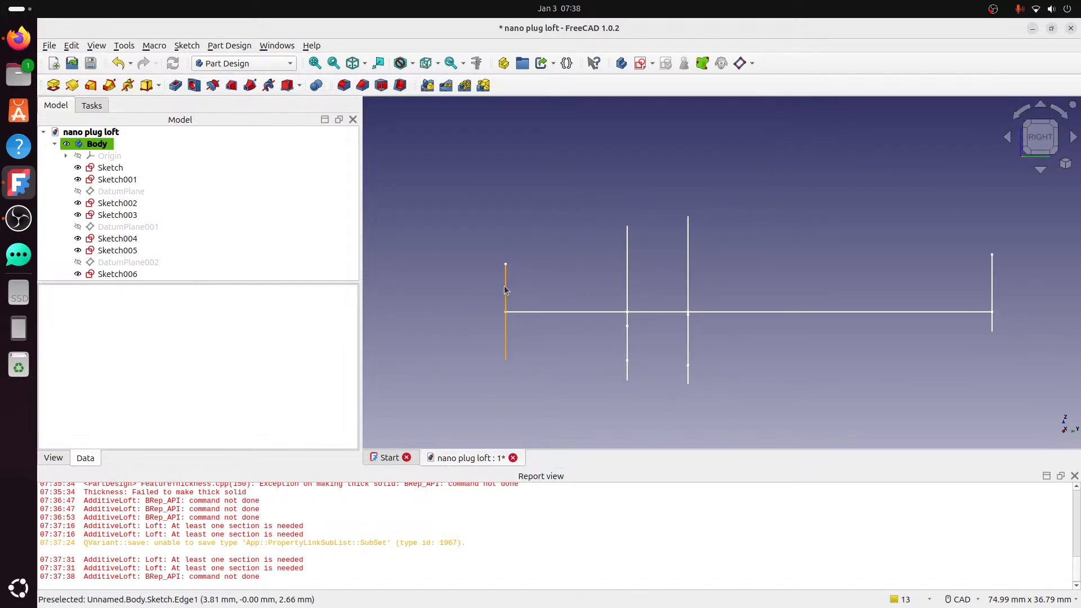
left_click(505, 290)
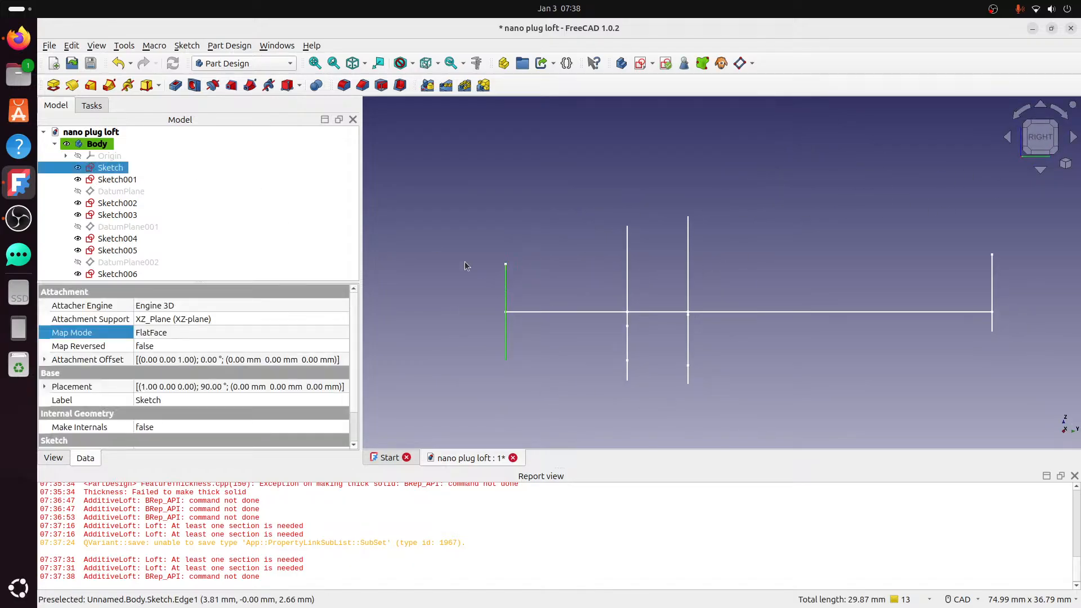
left_click(91, 87)
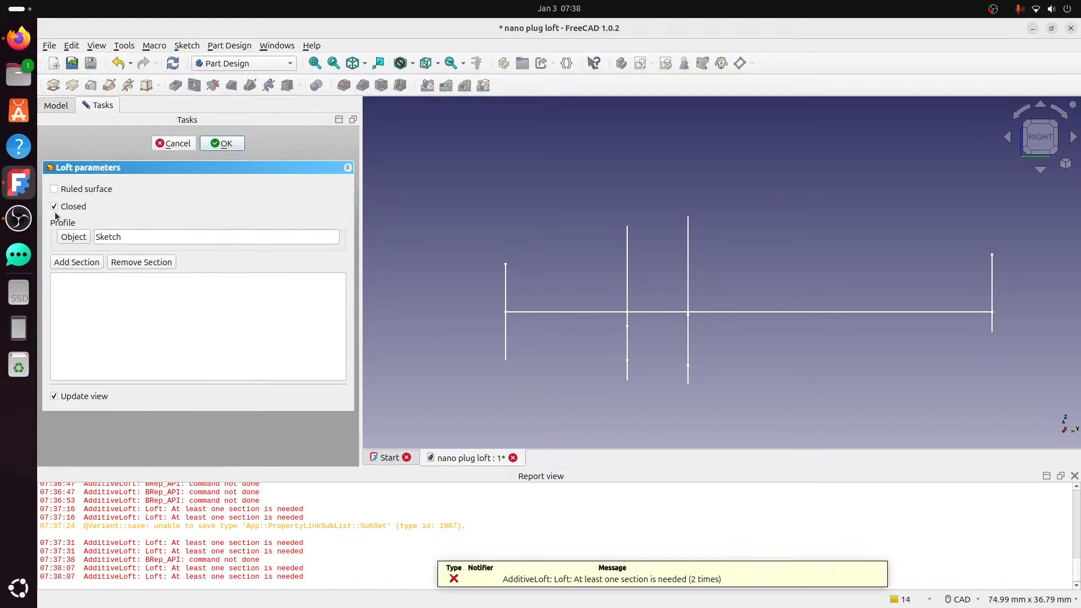
left_click(100, 264)
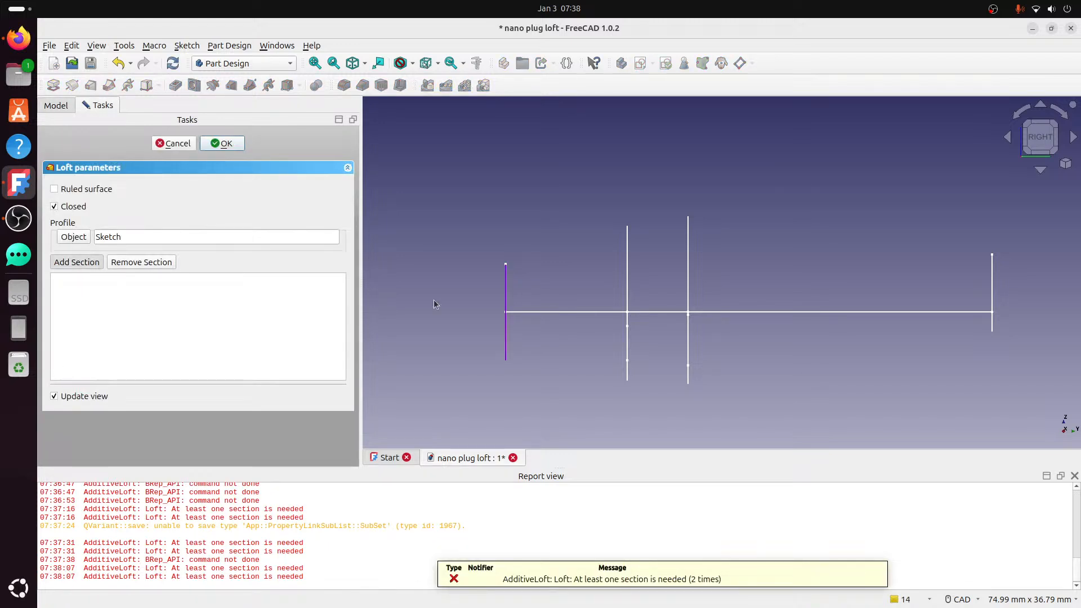
left_click(576, 313)
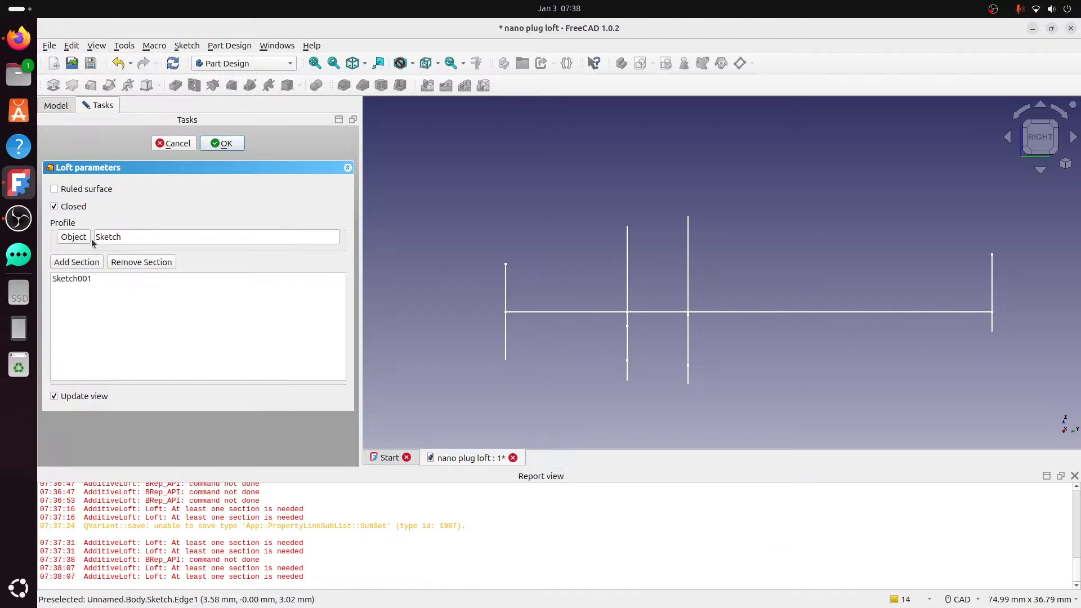
left_click(234, 144)
left_click(617, 338)
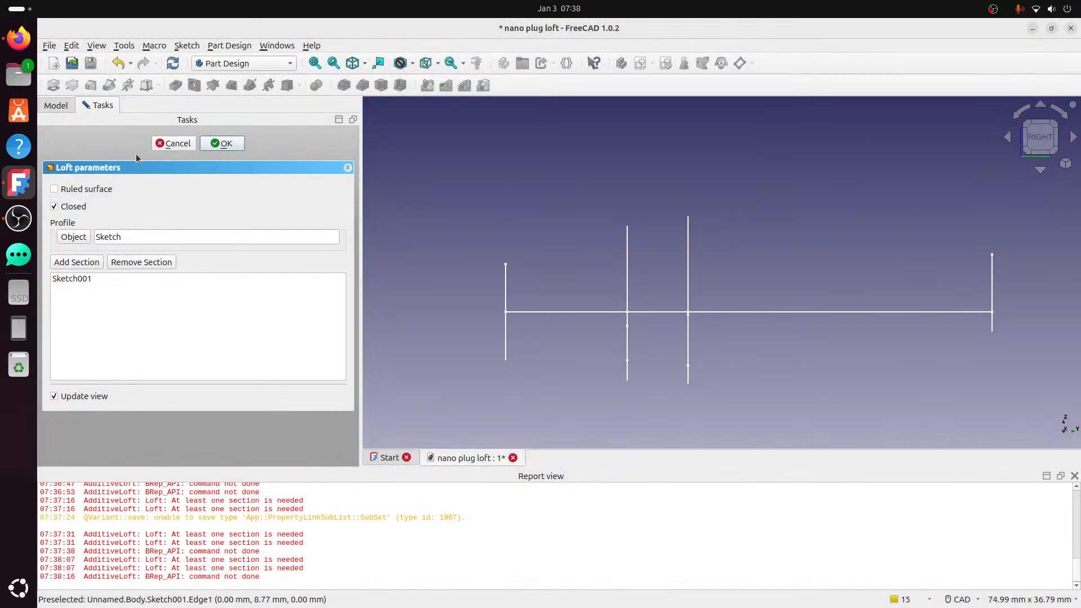
left_click(162, 145)
- Try an additive pipe that sweeps the end circle Sketch along the path Sketch001, and cancel it
left_click(506, 287)
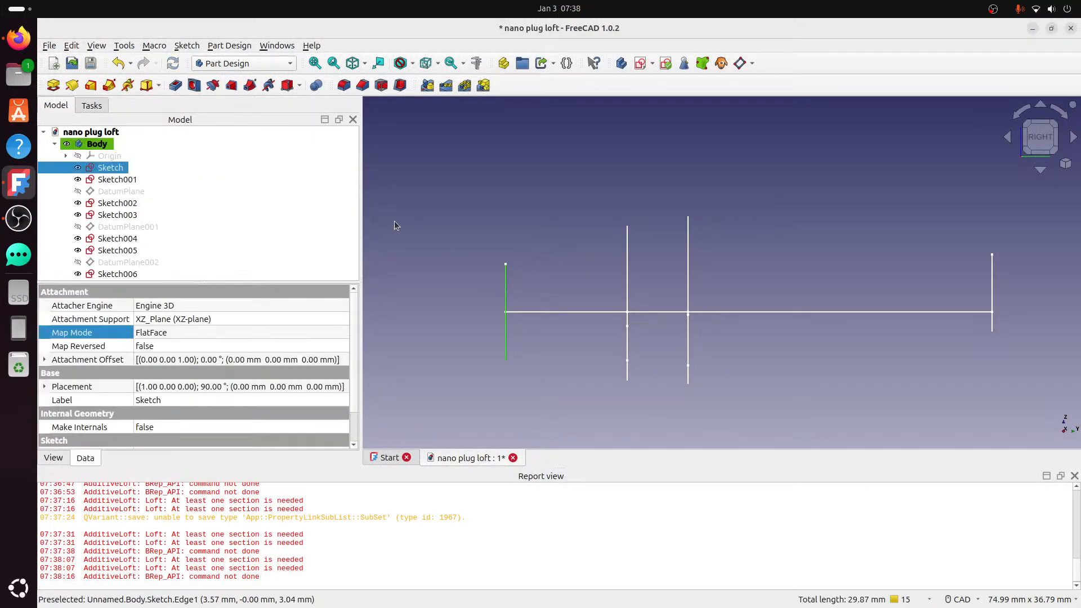
left_click(109, 85)
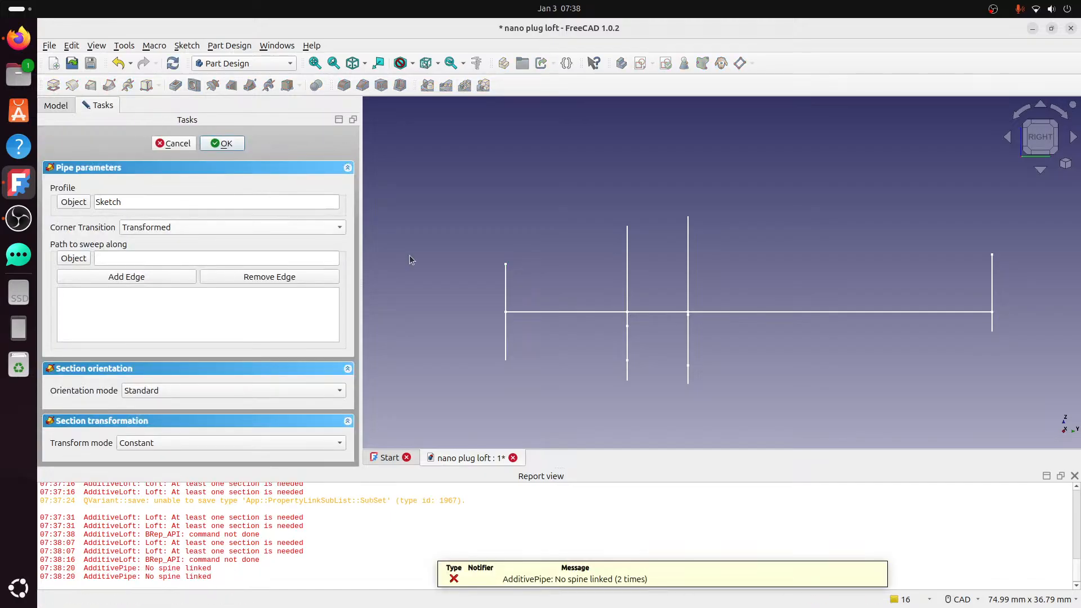
left_click(73, 258)
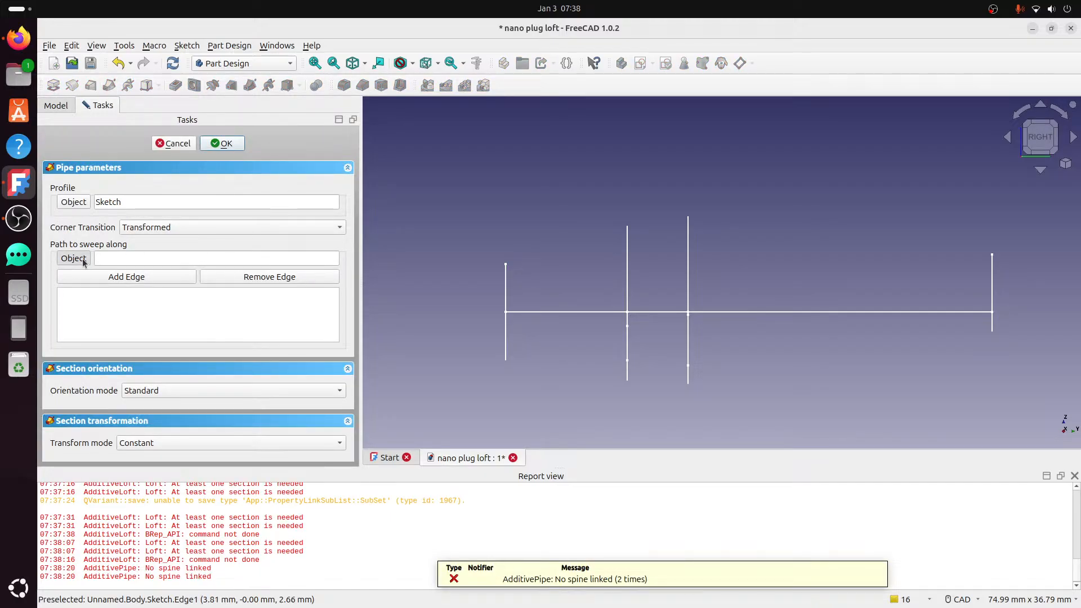
left_click(519, 312)
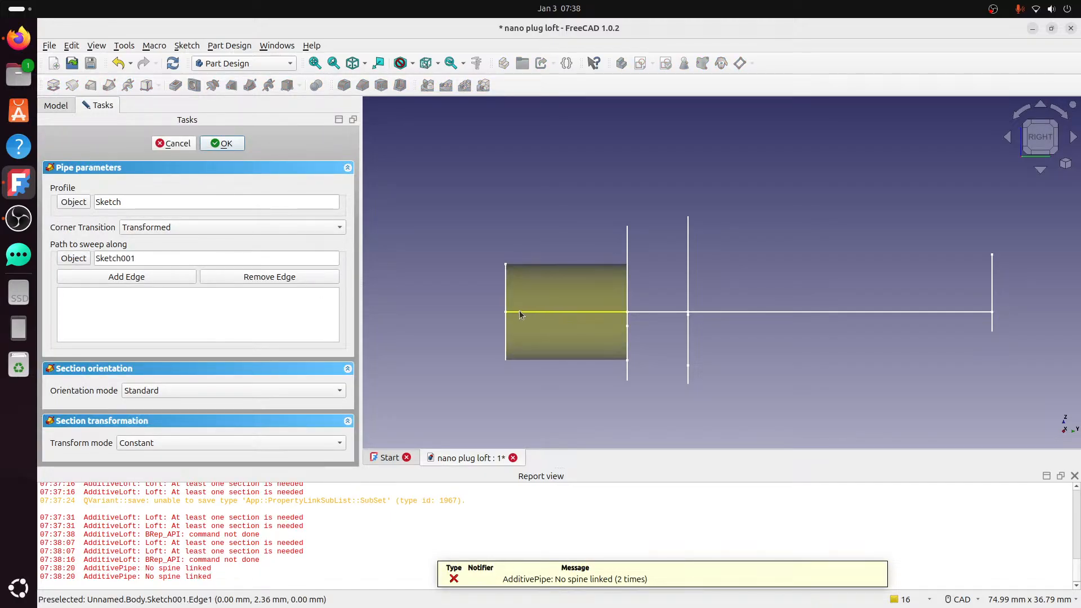
left_click(174, 143)
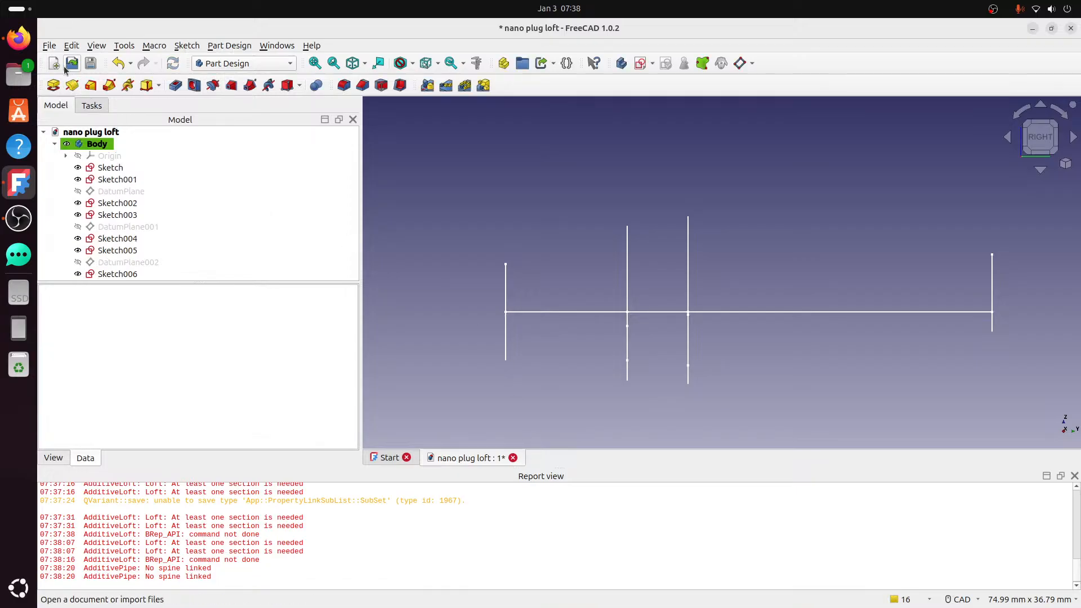
- Save and close the nano plug loft document, replacing it with the nano plug document recomputed on opening
left_click(49, 45)
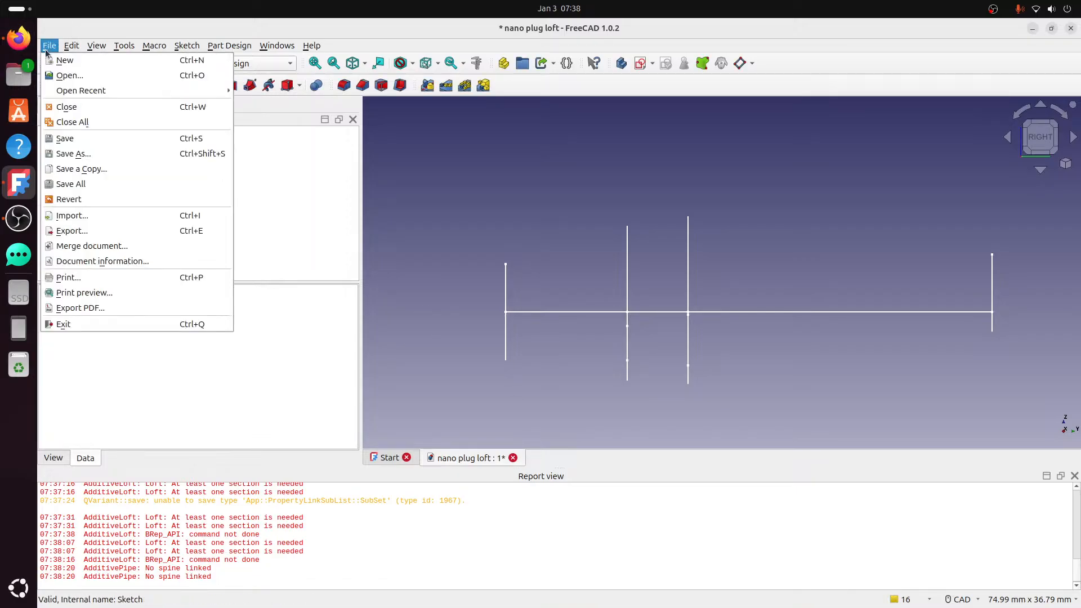
left_click(69, 141)
left_click(49, 45)
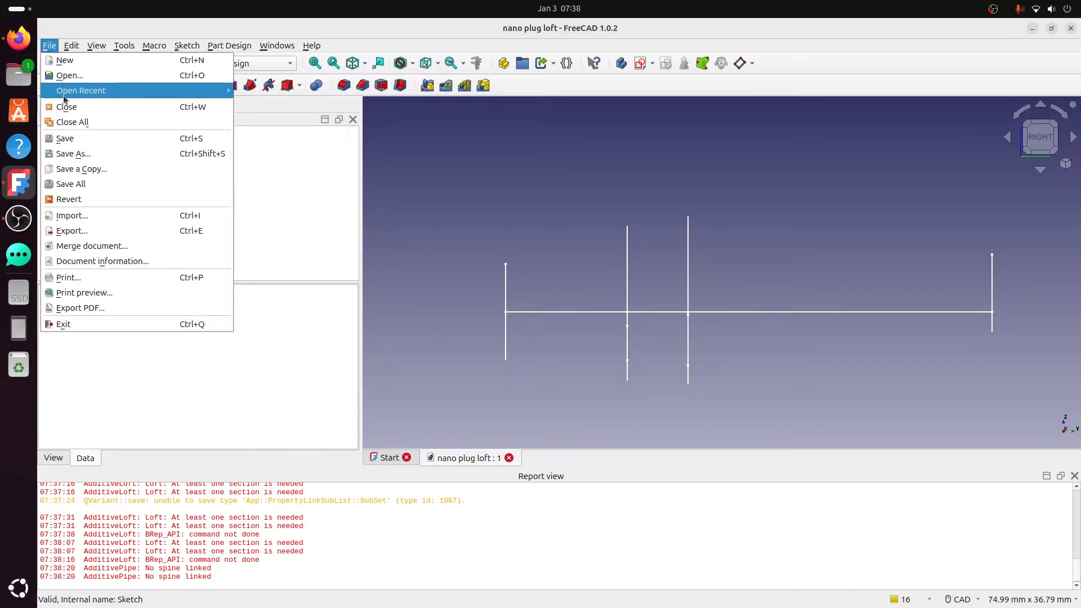
left_click(70, 75)
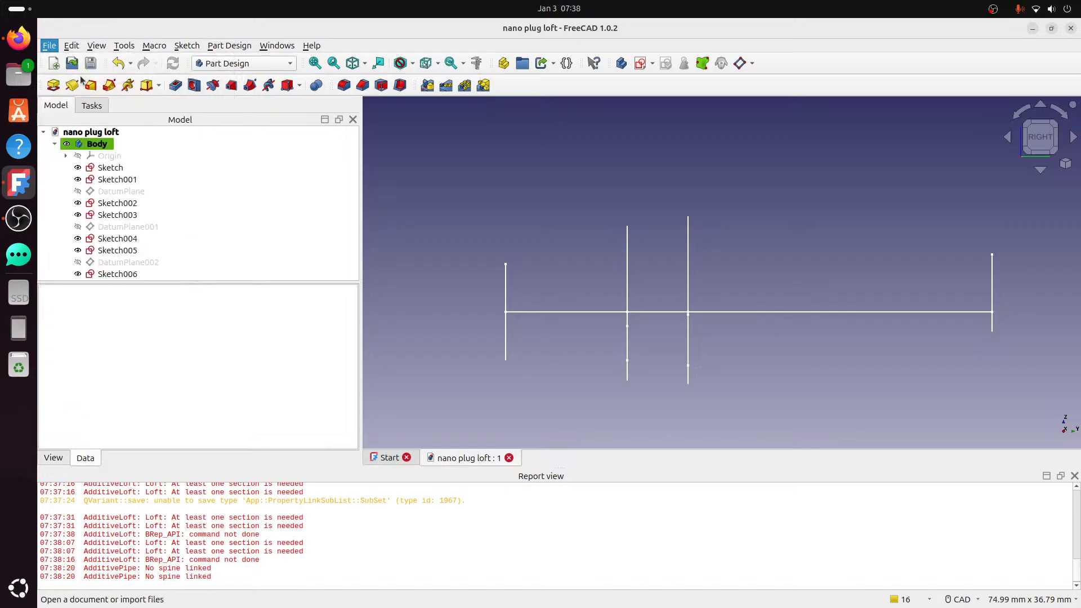
left_click(510, 250)
left_click(706, 409)
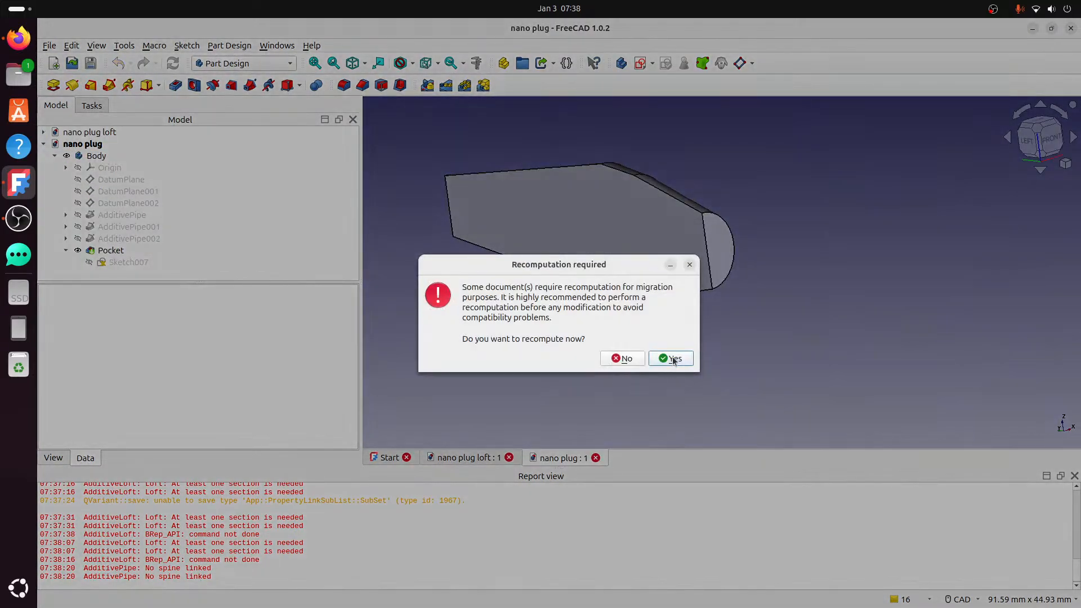
left_click(670, 359)
left_click(509, 458)
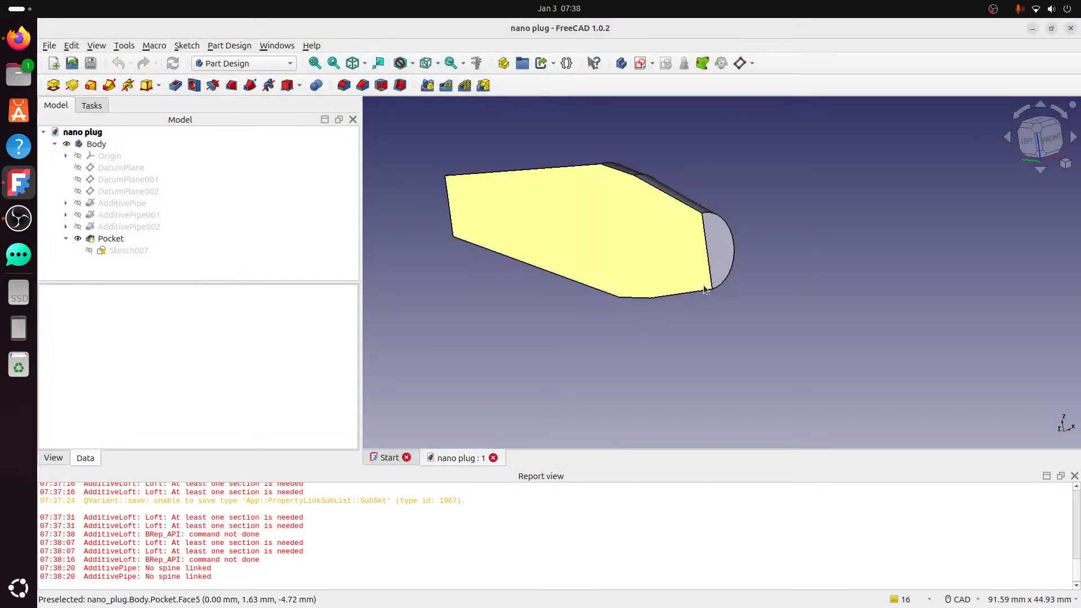
- Try a 1 mm fillet on the plug's curved outer edge between the short end section and the middle band, and cancel it
middle_click_drag(677, 285, 743, 233)
left_click(747, 231)
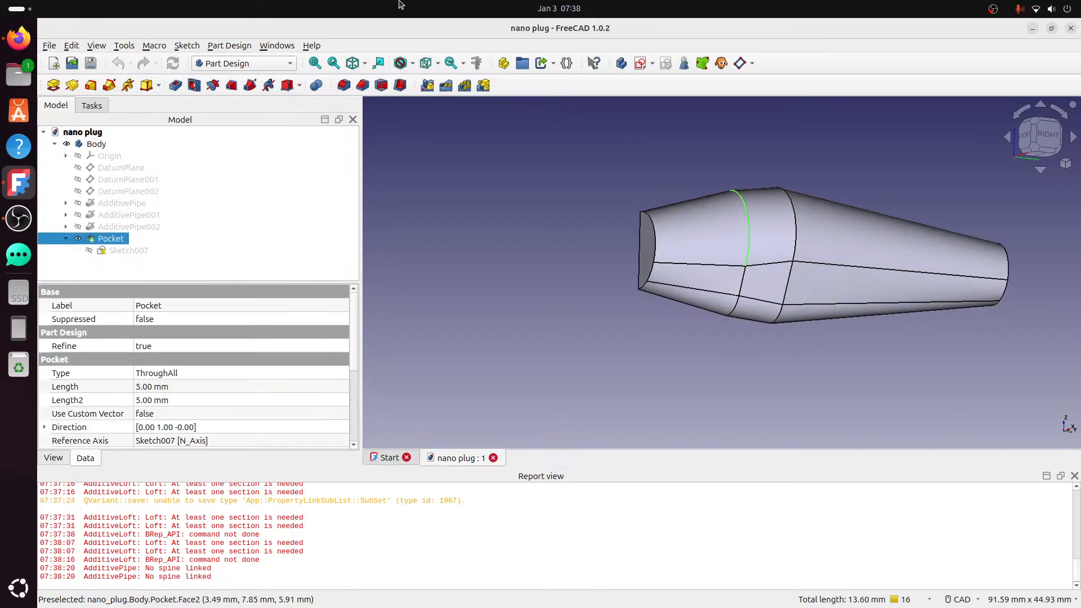
left_click(343, 85)
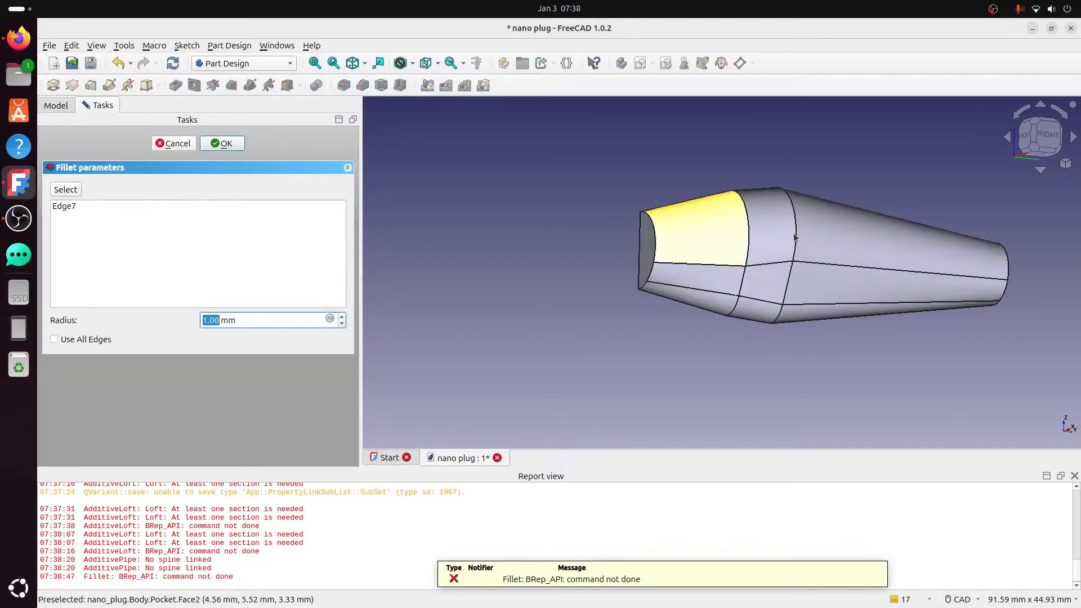
left_click(172, 143)
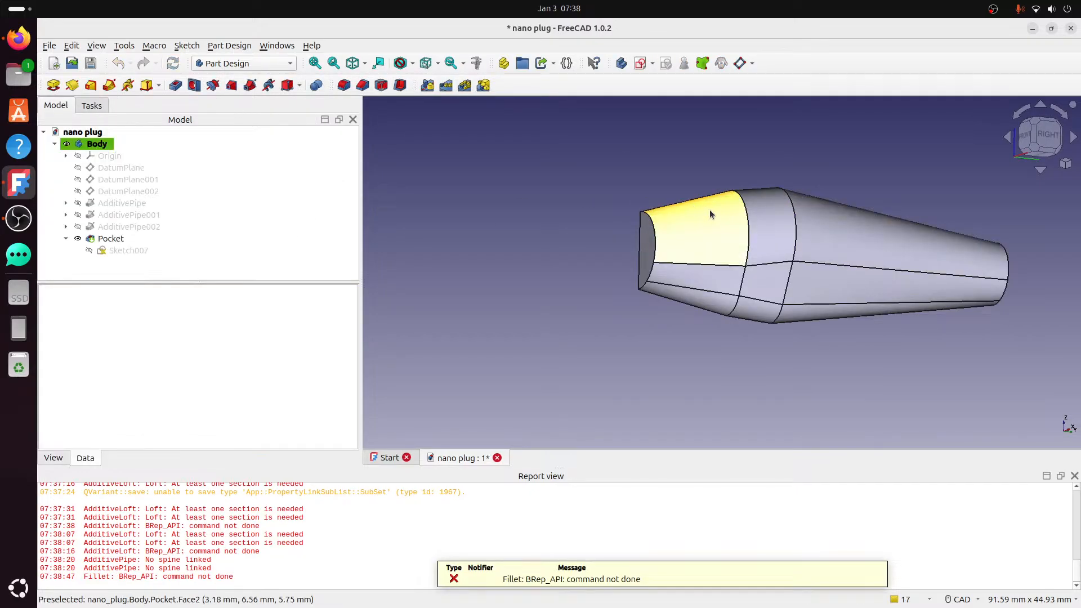
- Try an equal-distance chamfer on the curved edge between the short end section and middle band, up to 7 mm, then all edges at 2 mm, and cancel it
left_click(745, 219)
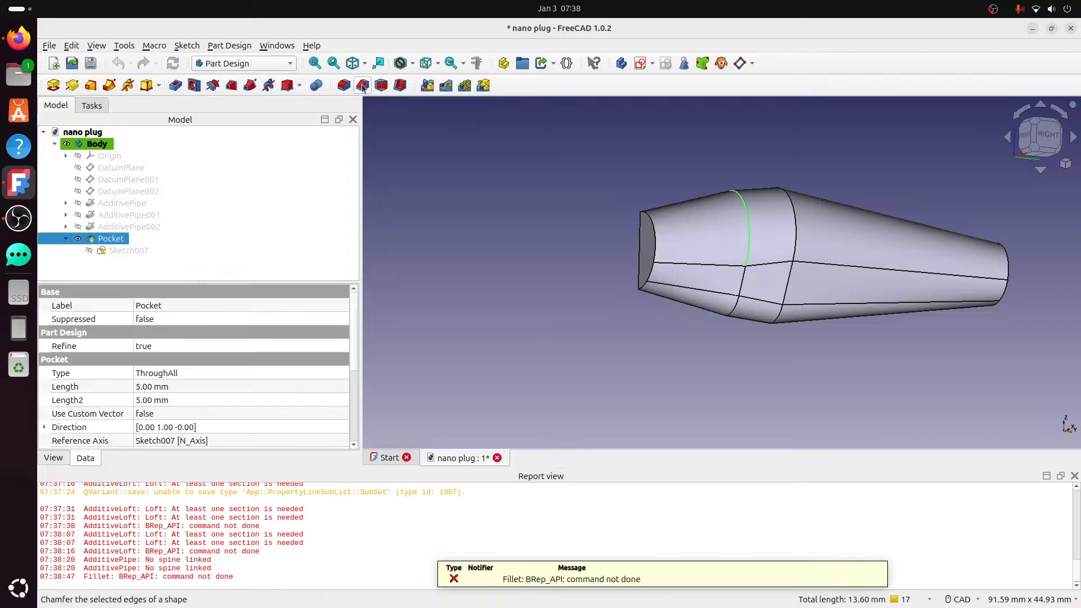
left_click(362, 85)
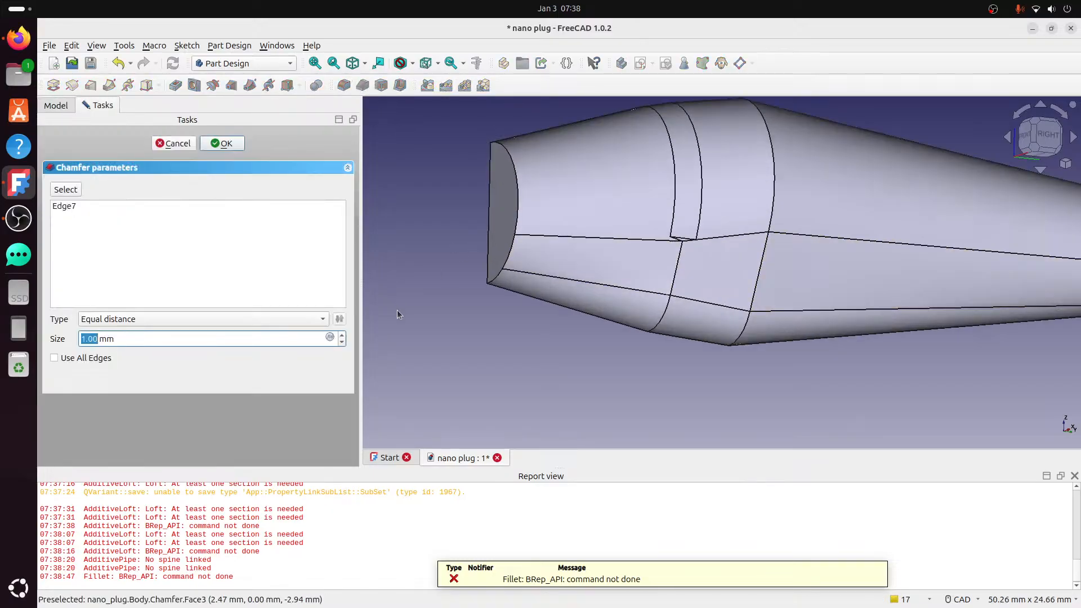
left_click(341, 336)
left_click(341, 336)
left_click(341, 336)
left_click(341, 337)
left_click(342, 337)
left_click(341, 336)
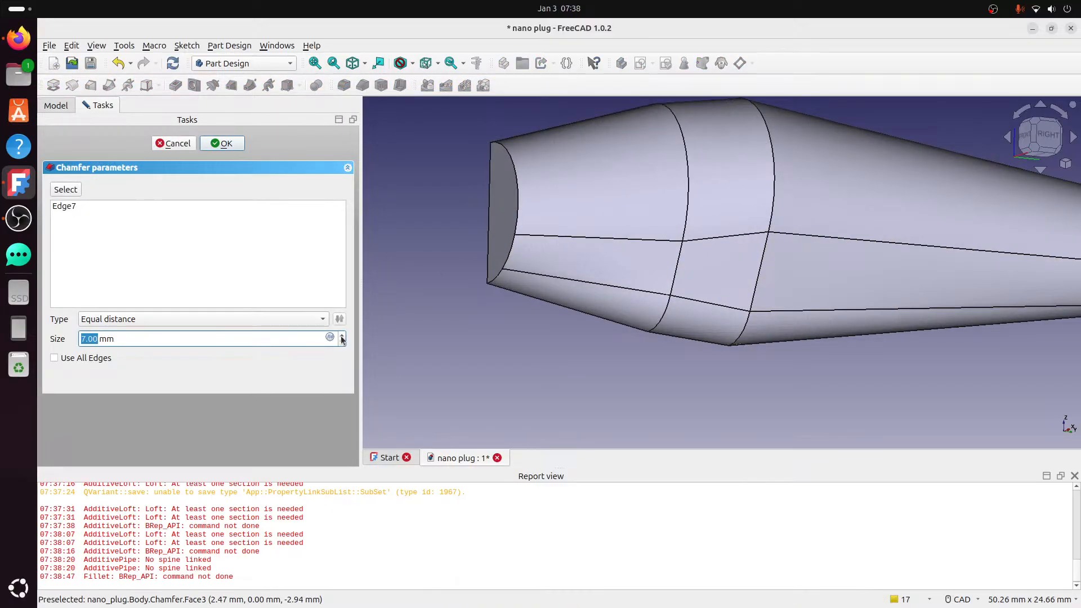
left_click(341, 343)
left_click(341, 342)
left_click(341, 342)
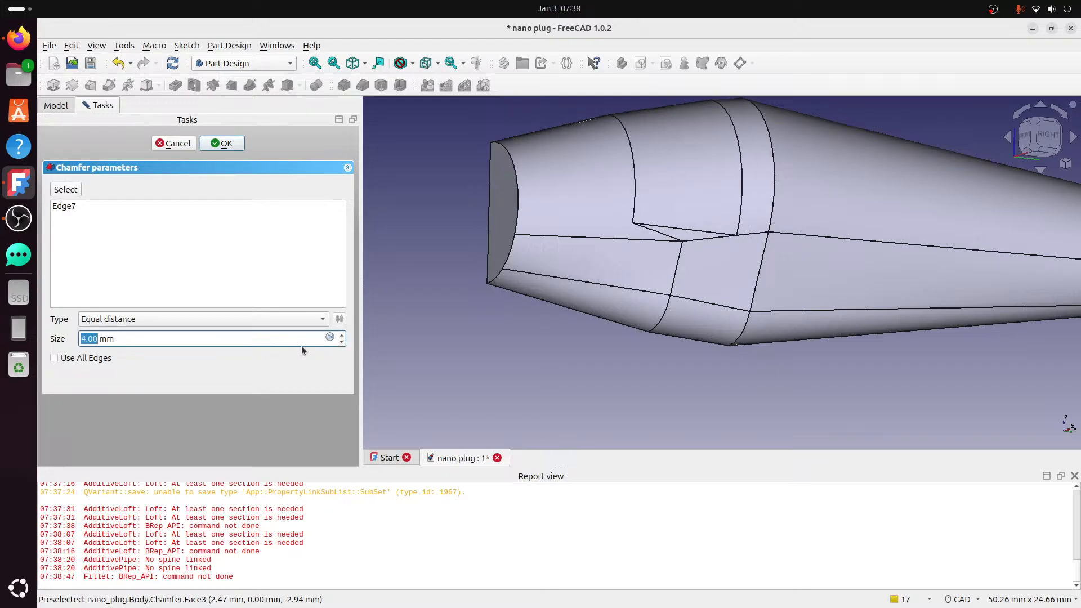
left_click(56, 358)
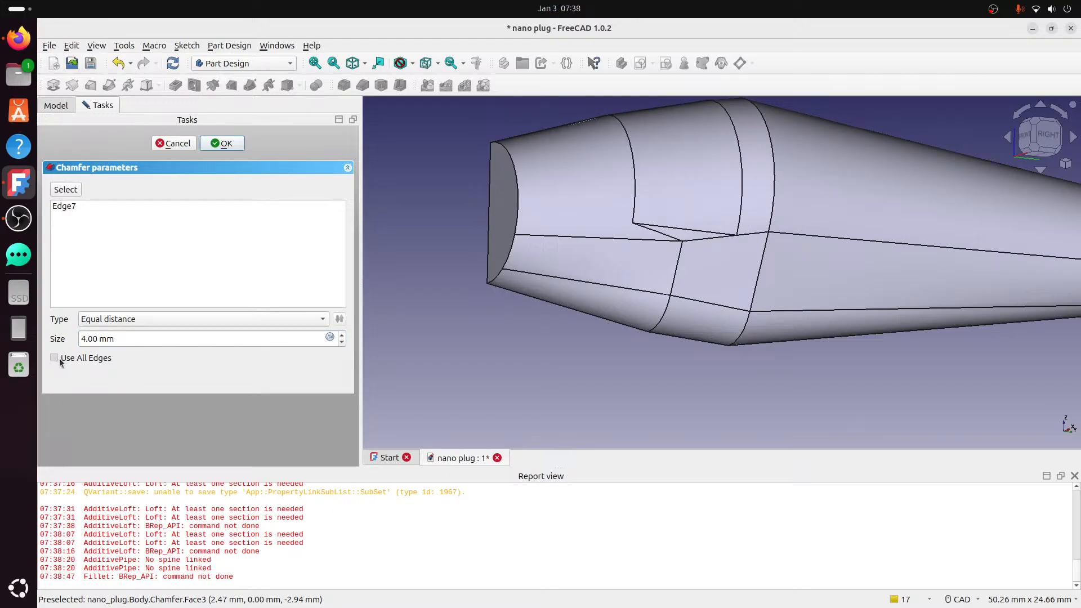
left_click(341, 342)
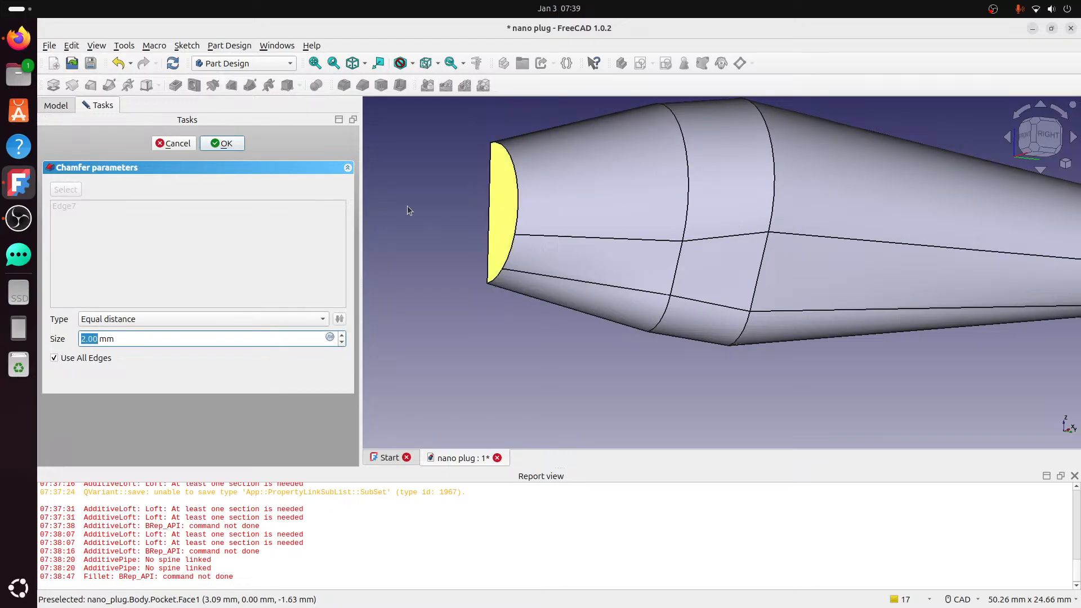
left_click(174, 143)
- Try a 0.1 mm fillet on all edges of the halved plug, and cancel it
left_click(687, 194)
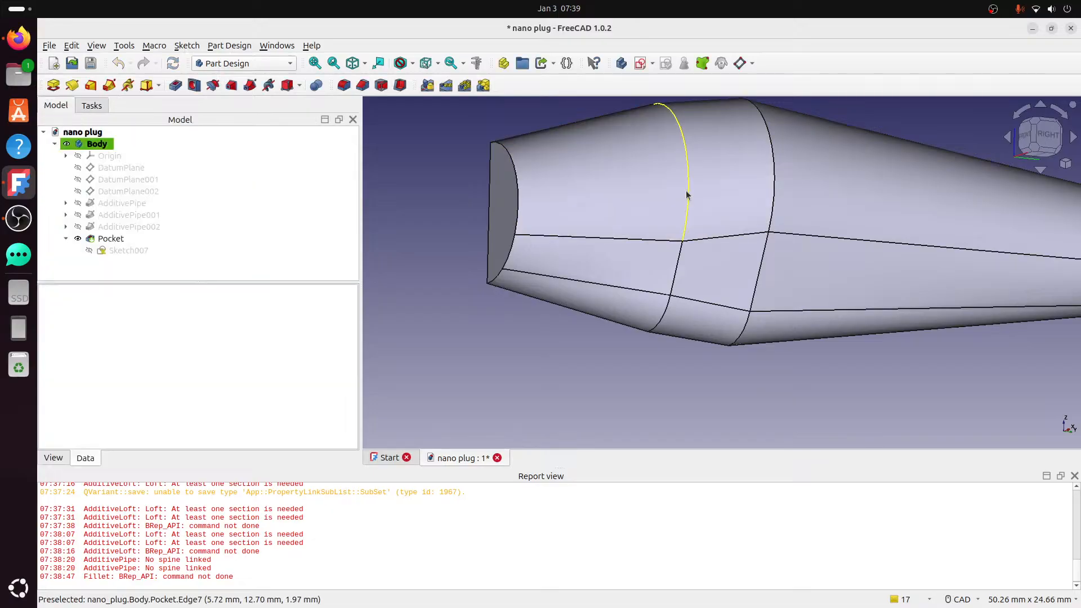
left_click(343, 85)
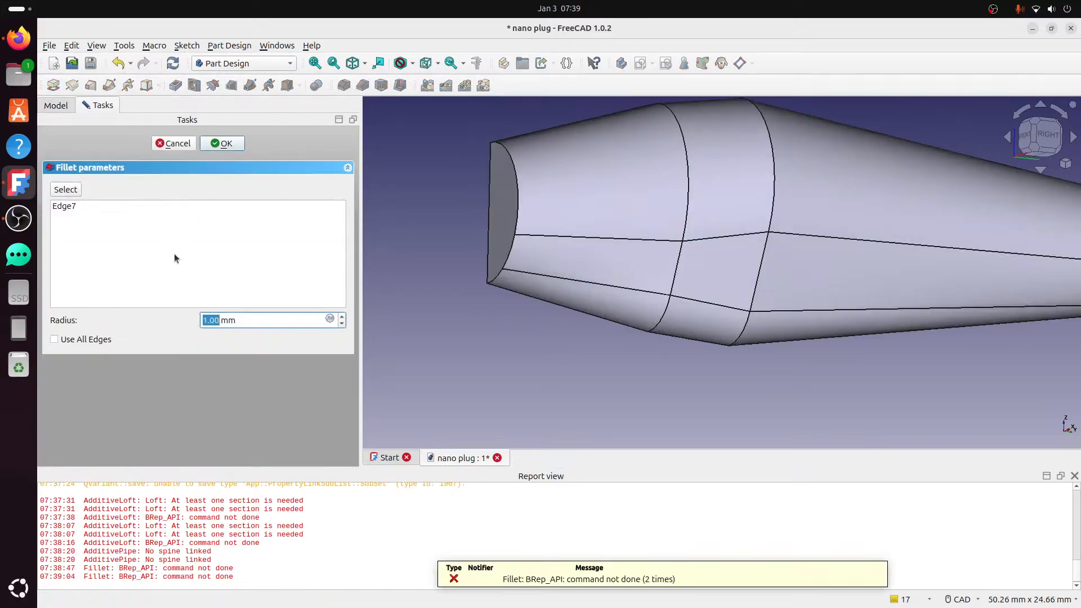
left_click(53, 339)
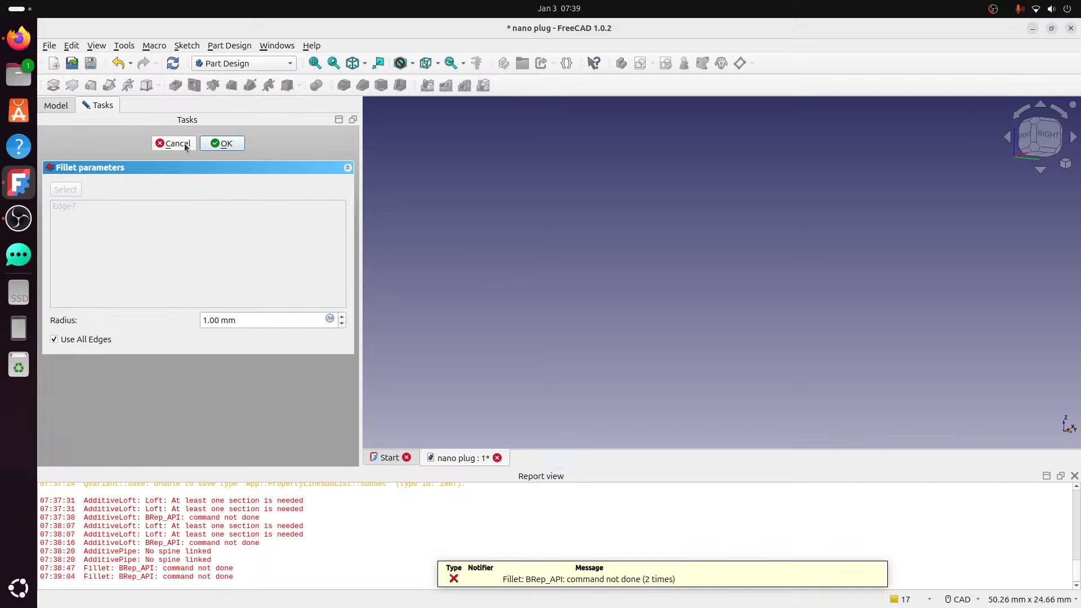
triple_click(239, 315)
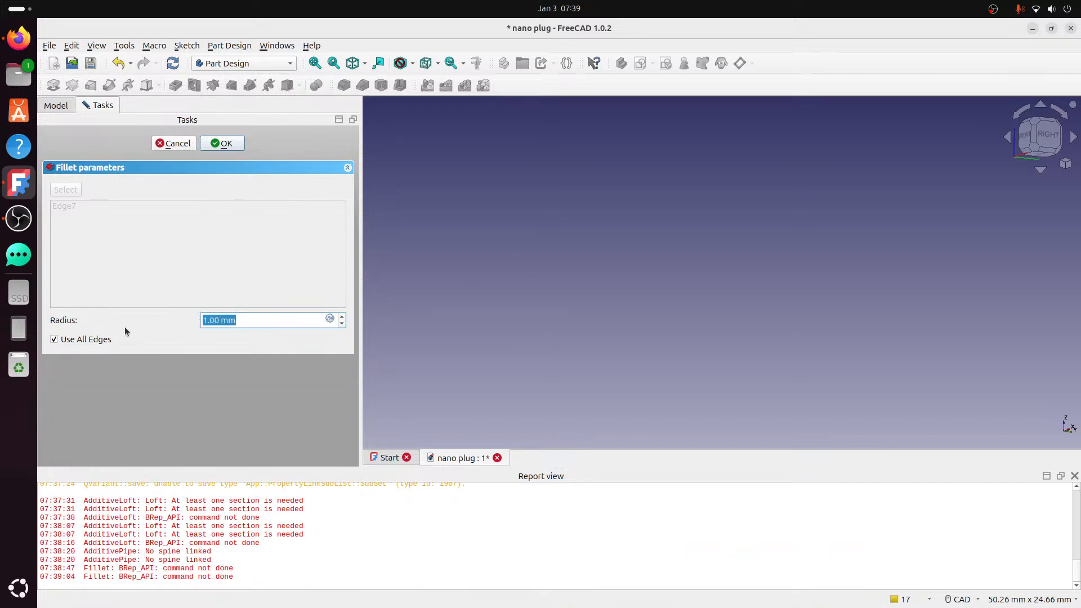
type(".1")
key("Return")
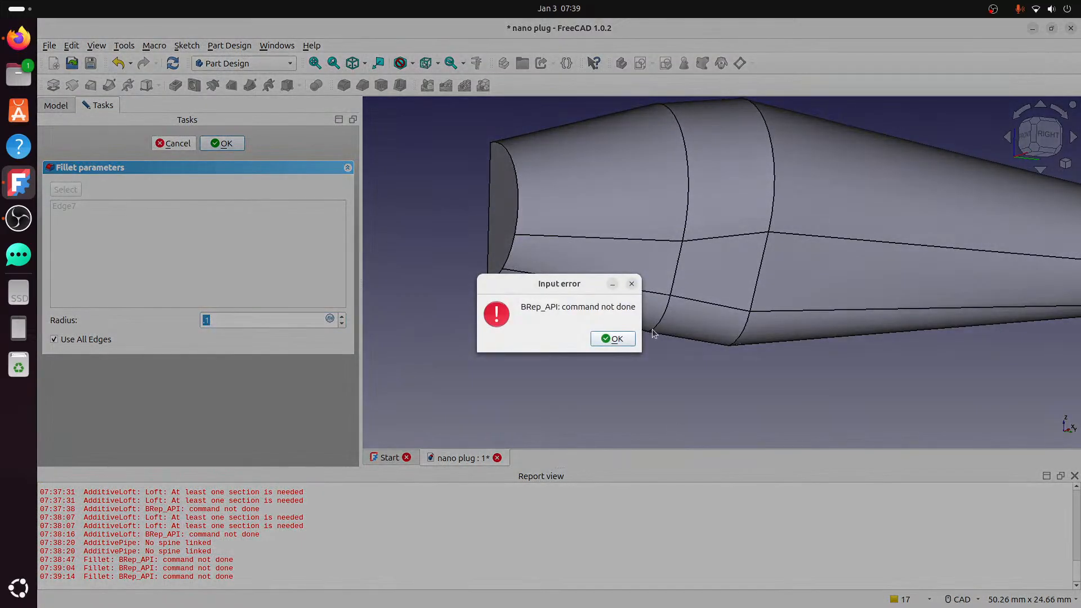
left_click(620, 337)
left_click(192, 144)
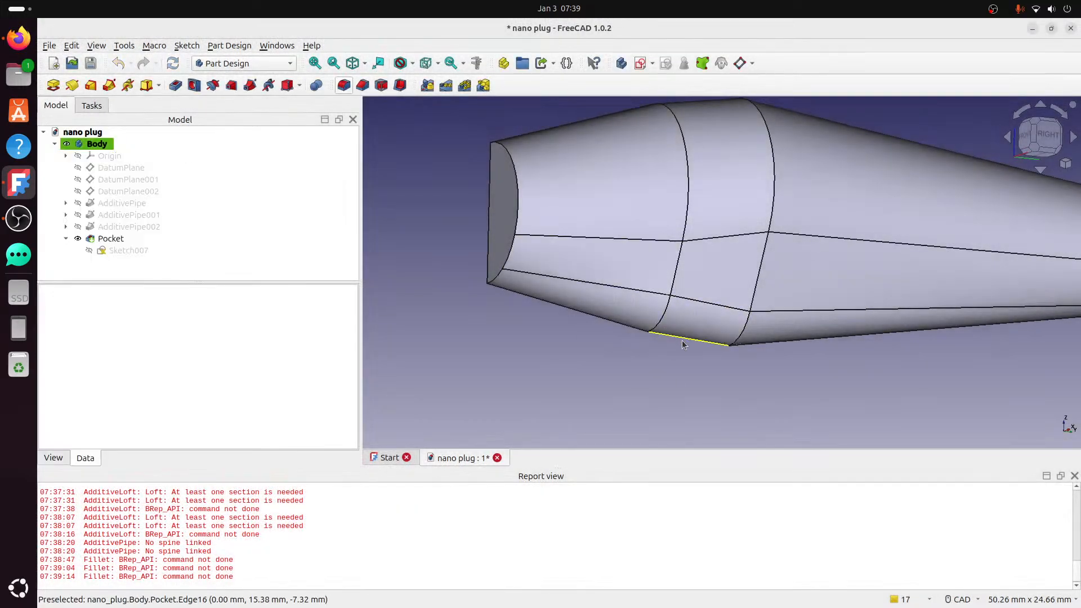
- Try a 1 mm fillet on the lower side face of the plug's middle band, and cancel it
scroll(666, 372, "down", 1)
middle_click_drag(769, 121, 703, 148)
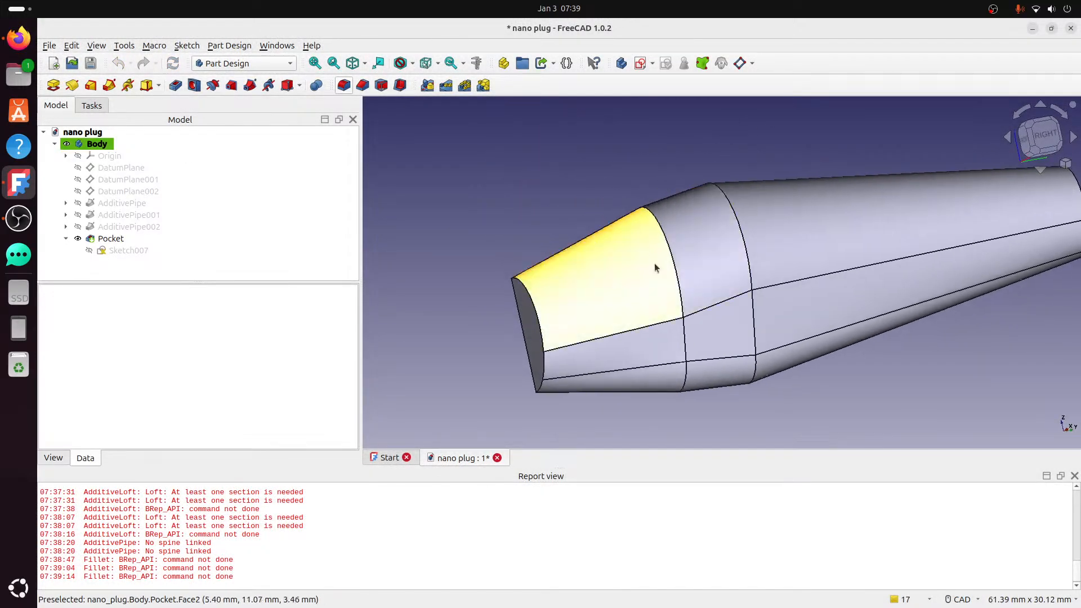
left_click(655, 266)
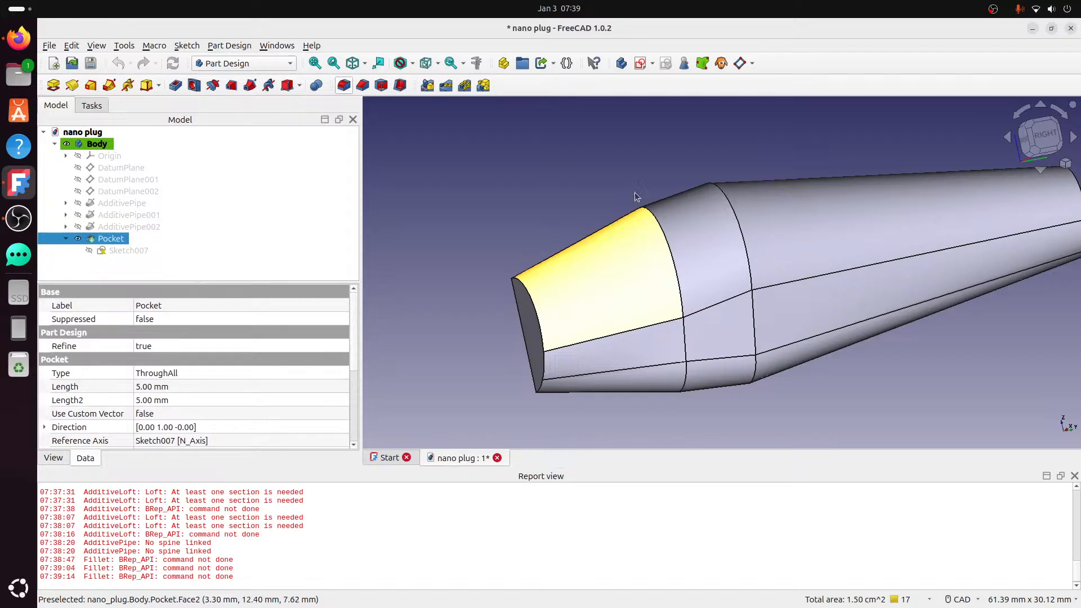
left_click(702, 337)
left_click(344, 85)
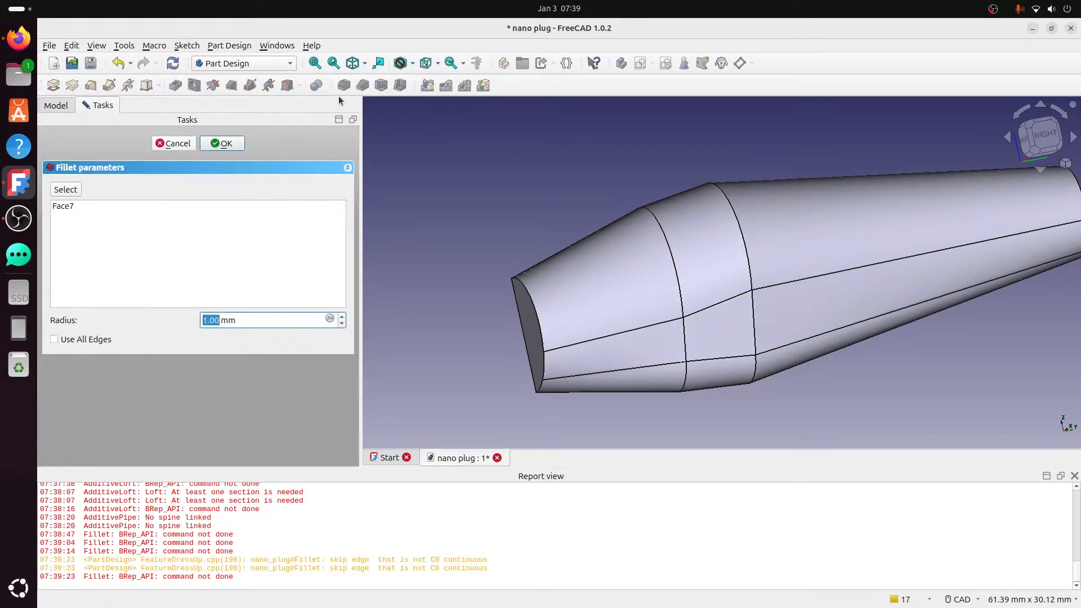
left_click(173, 143)
left_click(590, 269)
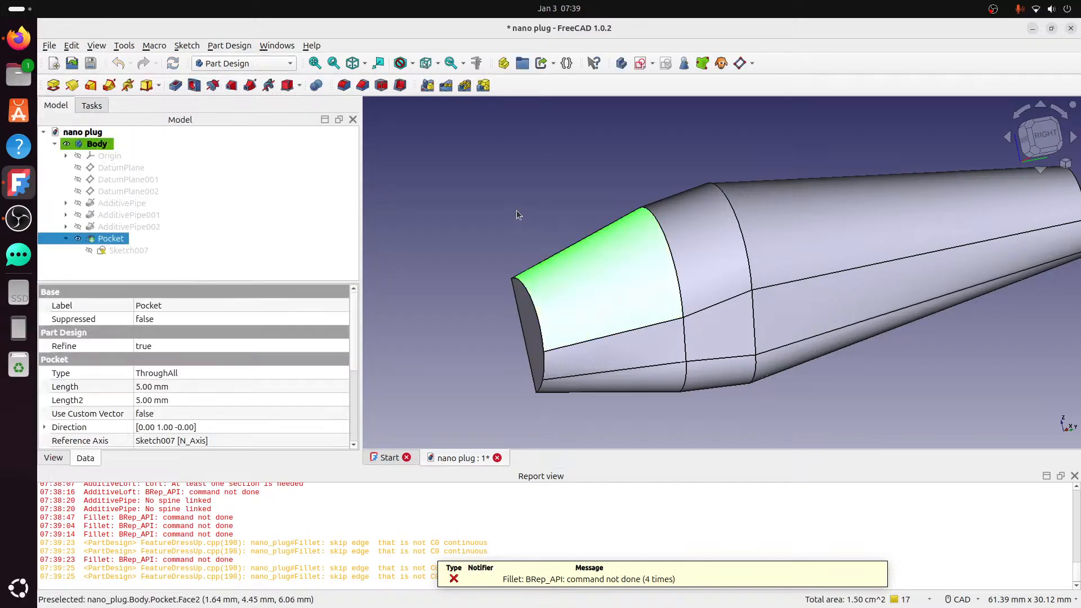
left_click(517, 212)
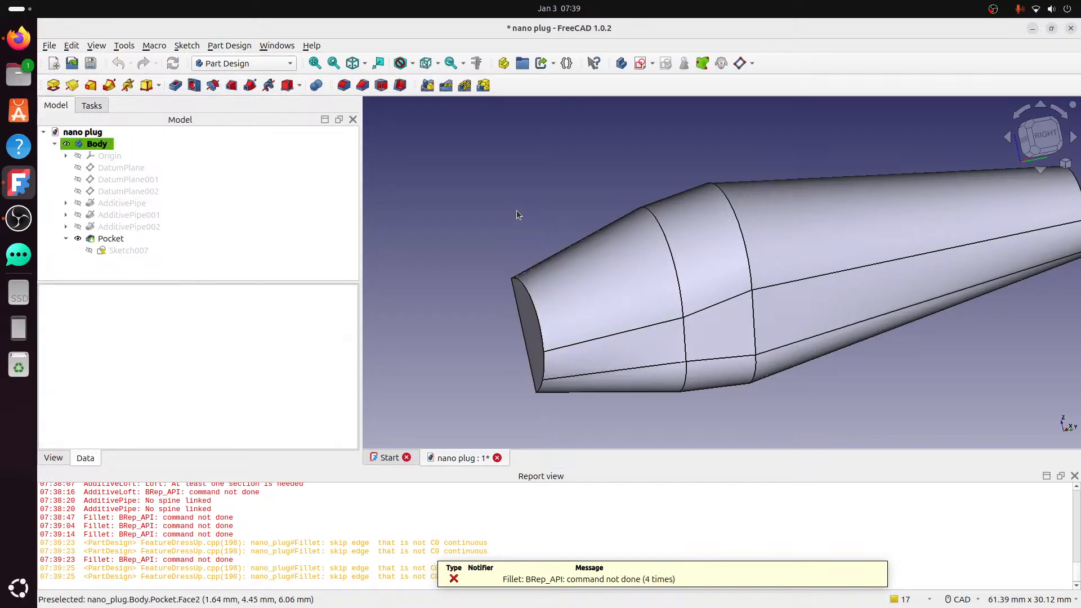
middle_click_drag(519, 240, 824, 262)
middle_click_drag(779, 337, 668, 319)
middle_click_drag(817, 319, 662, 273)
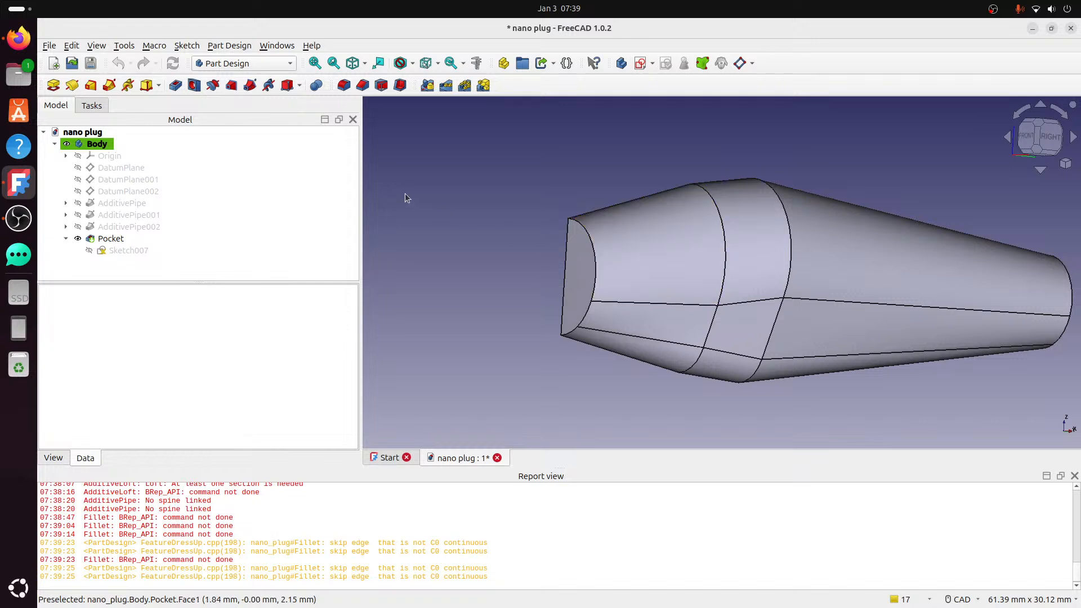
- Try a 1 mm Part workbench fillet on the curved edge between the short end section and middle band, and delete the resulting Fillet
left_click(222, 64)
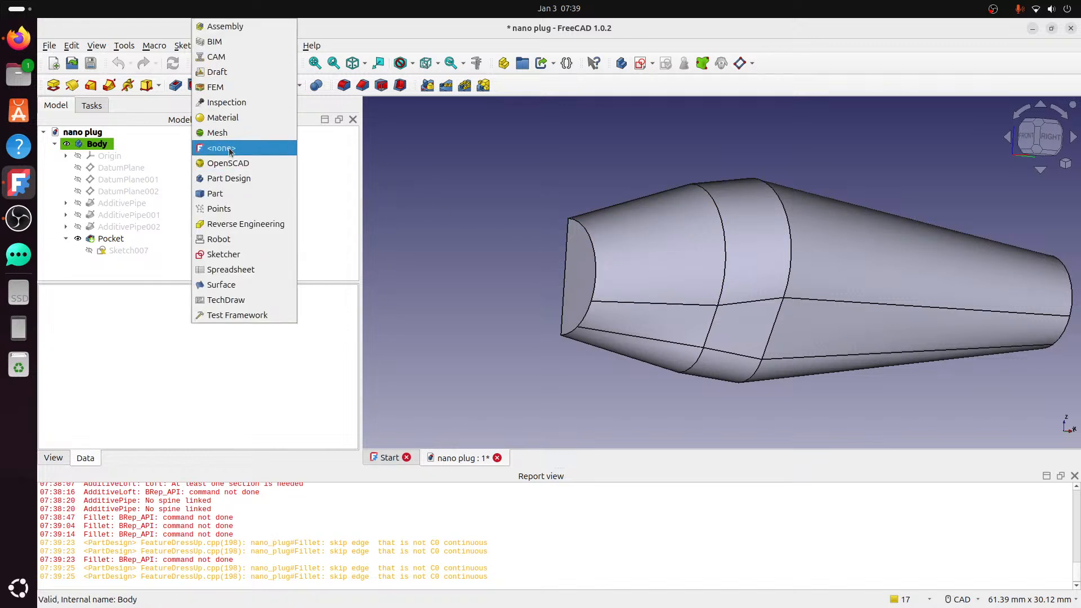
left_click(223, 193)
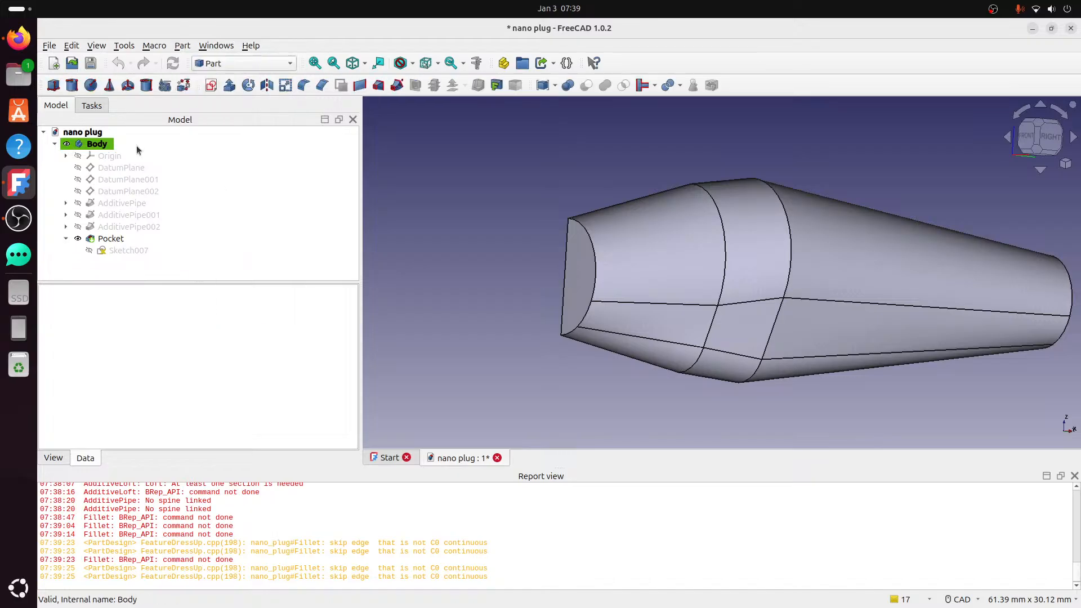
left_click(724, 236)
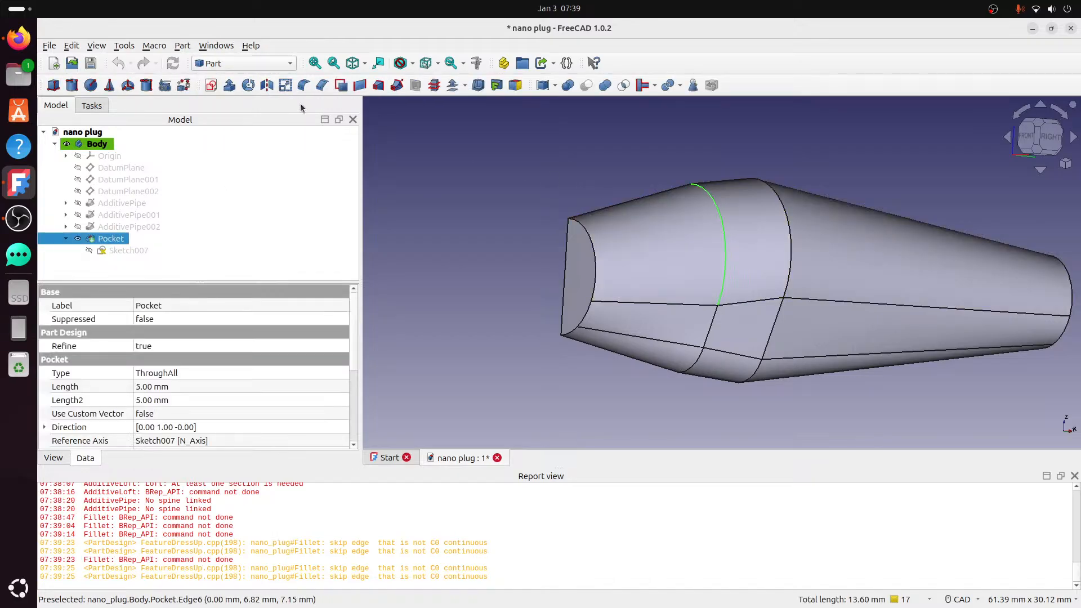
left_click(303, 85)
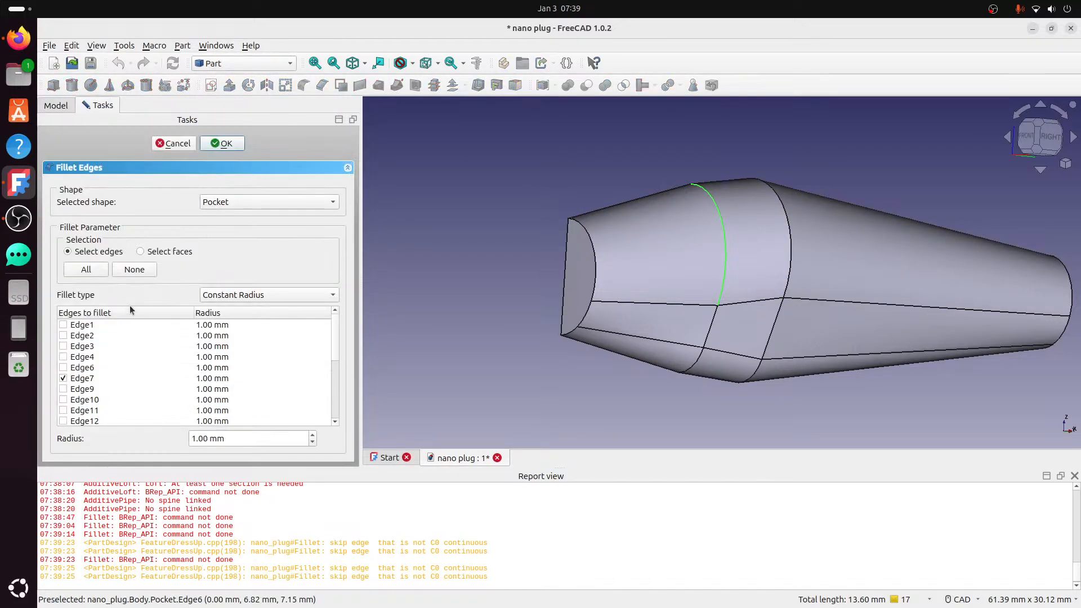
left_click(214, 142)
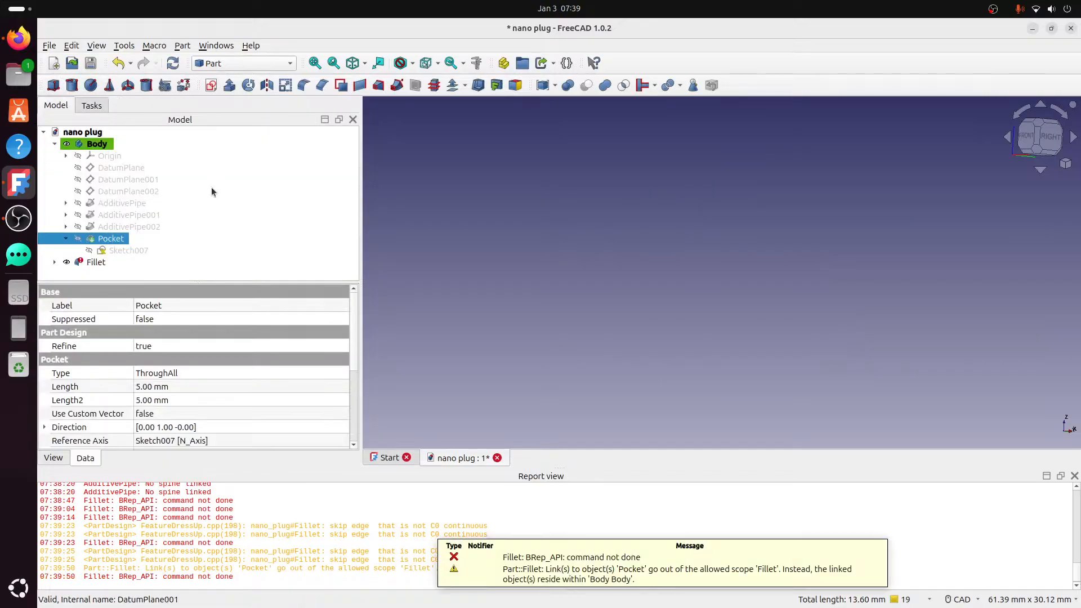
left_click(100, 264)
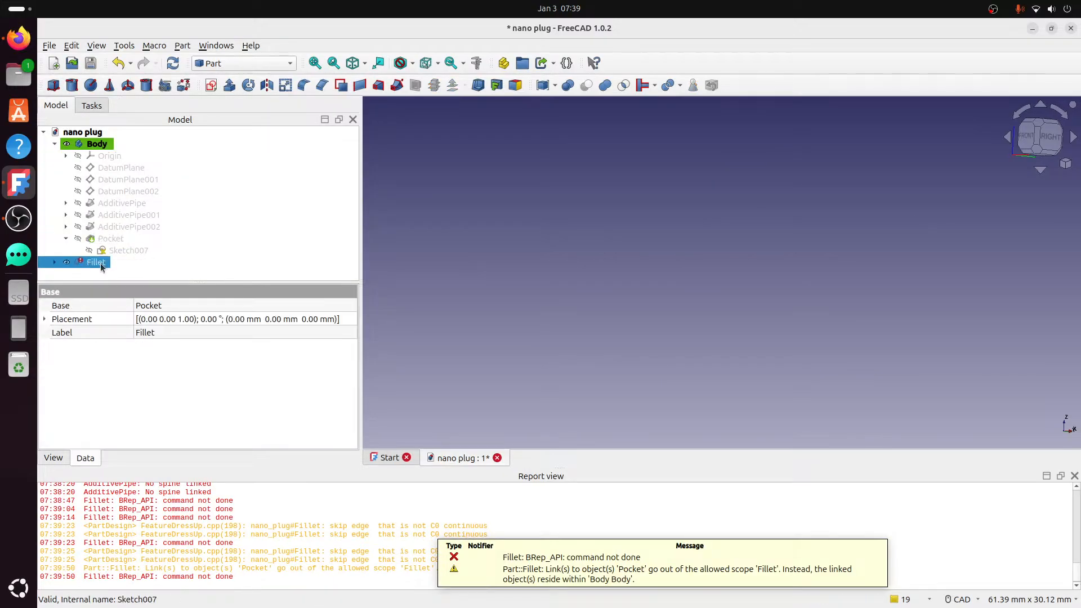
key("Delete")
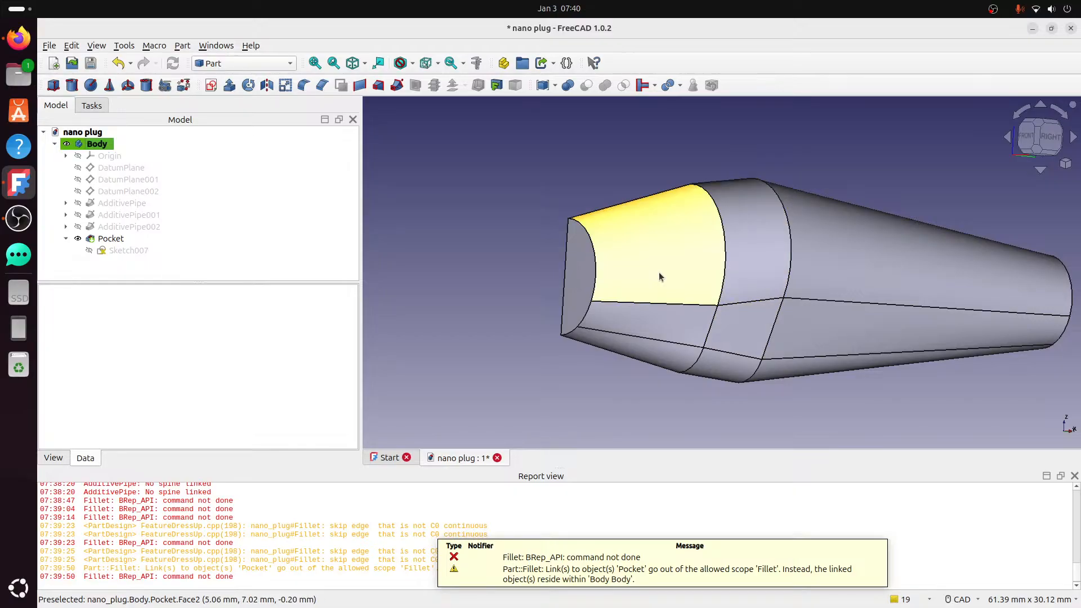
- Delete the Pocket that halves the plug and its rectangle sketch Sketch007
middle_click_drag(654, 262, 702, 268)
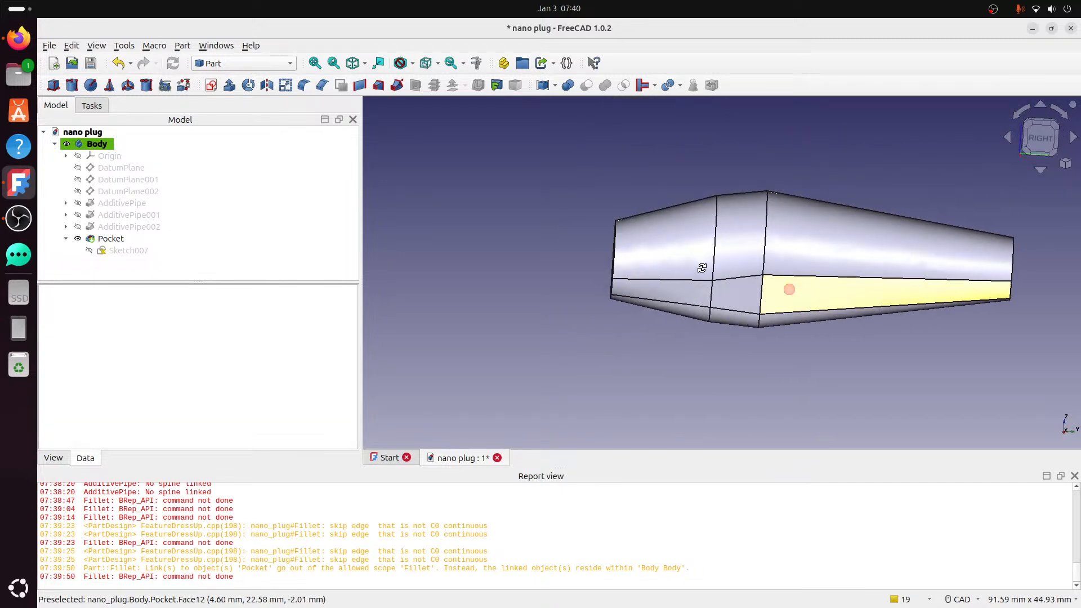
middle_click_drag(791, 303, 823, 279)
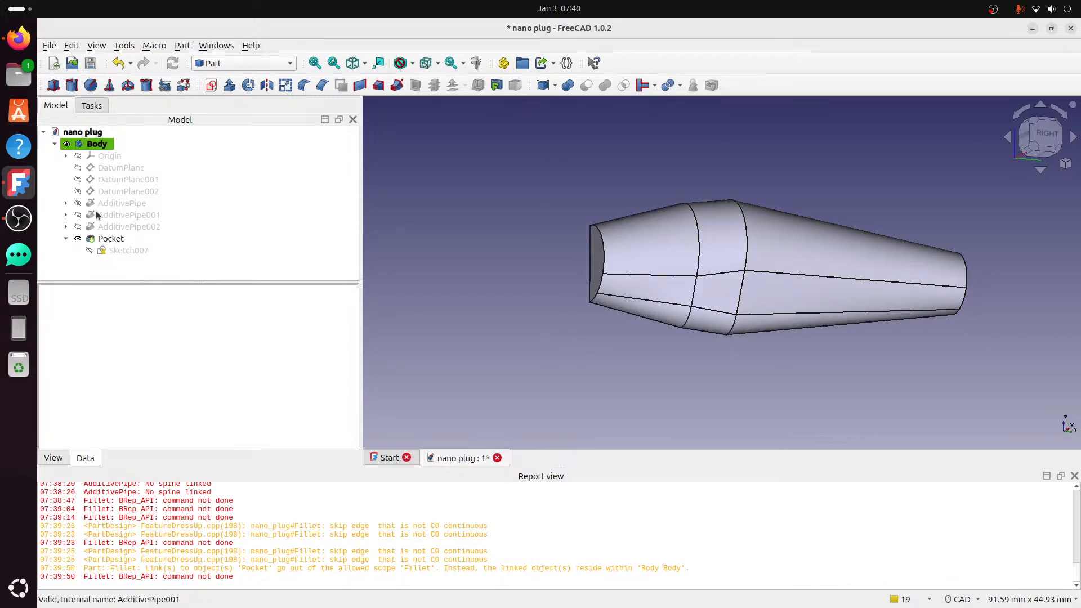
left_click(107, 239)
key("Delete")
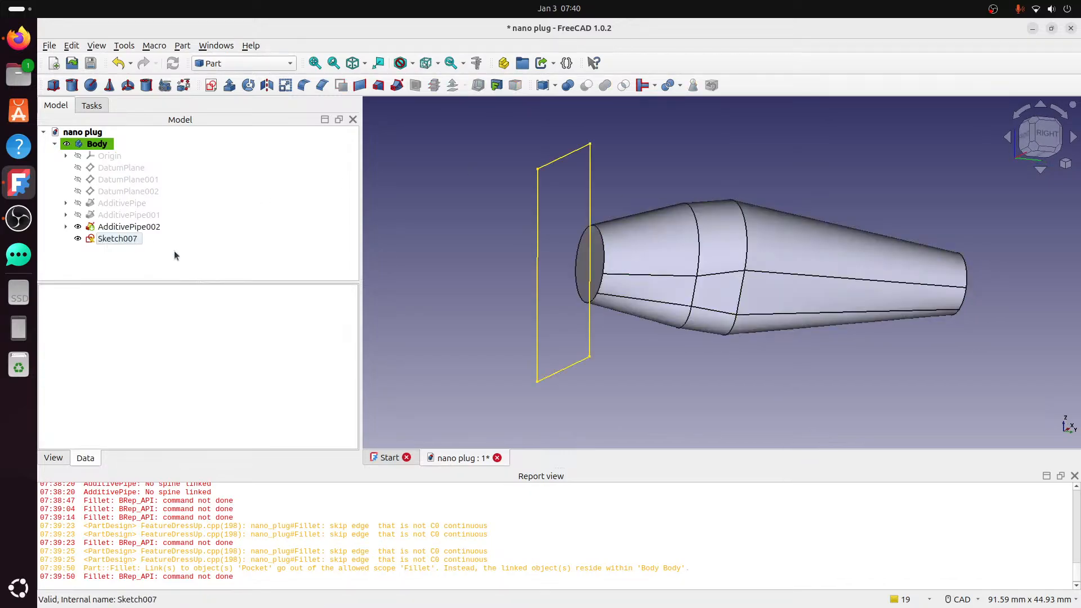
left_click(118, 238)
key("Delete")
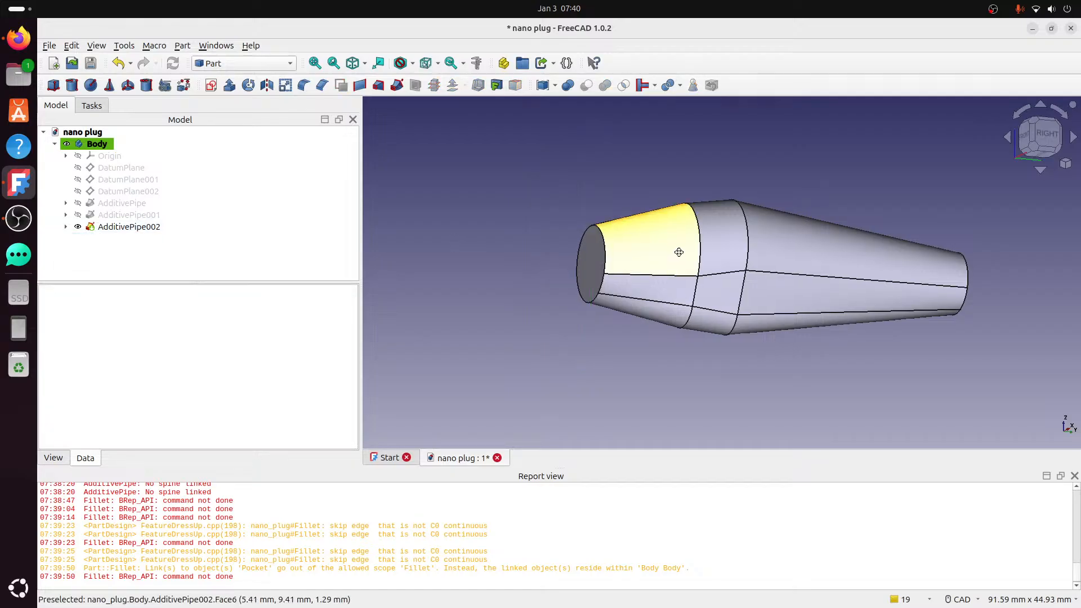
- Try a Part Design fillet on the full plug's curved middle band face, then on all edges with a 0.1 mm radius, and cancel it
middle_click_drag(679, 251, 661, 292)
scroll(731, 239, "up", 3)
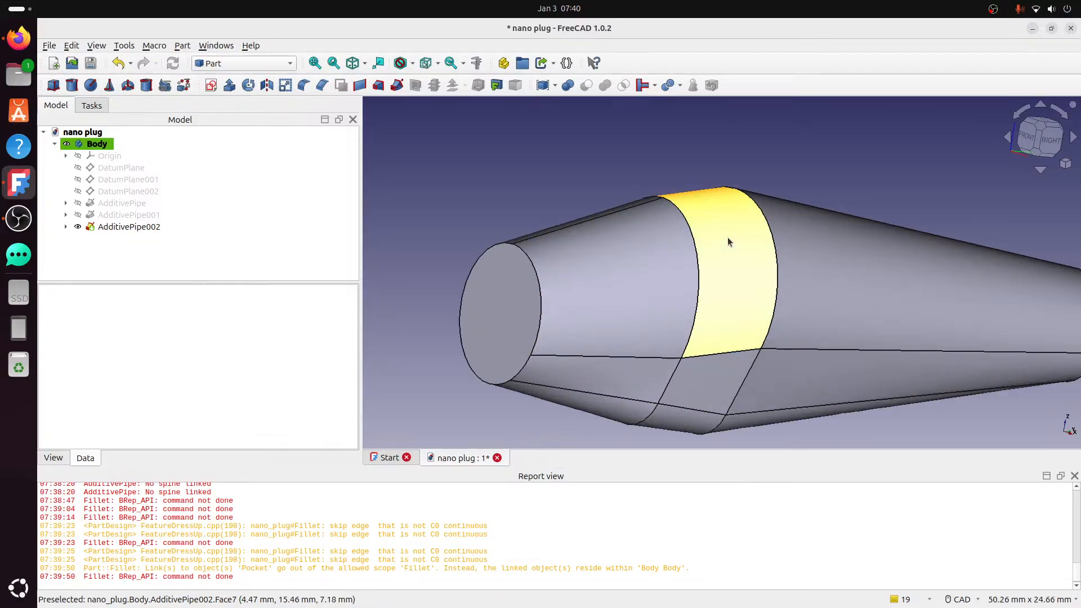
left_click(728, 237)
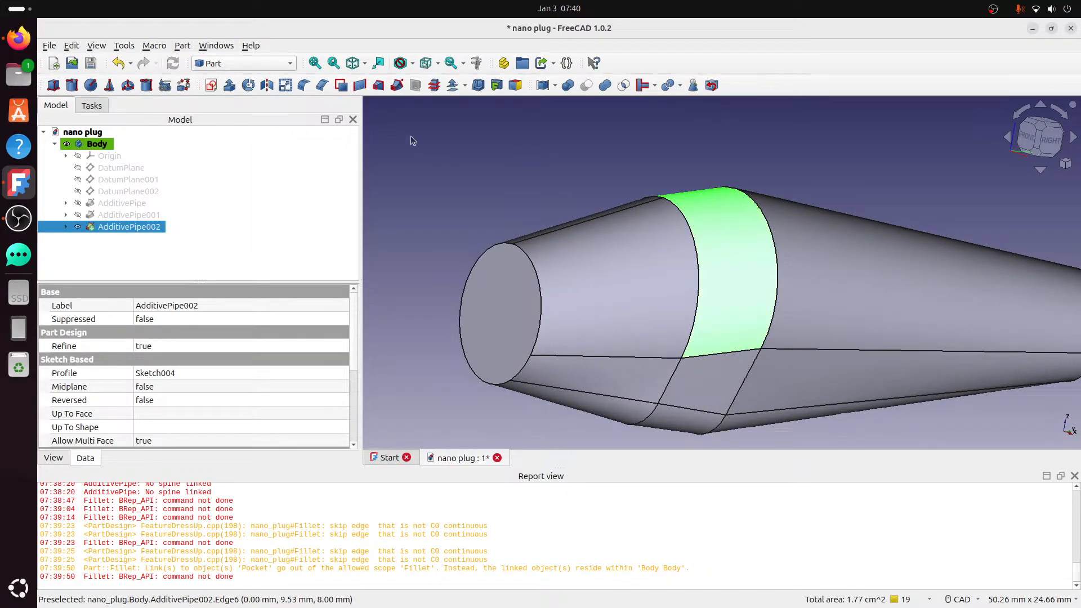
left_click(276, 63)
left_click(257, 178)
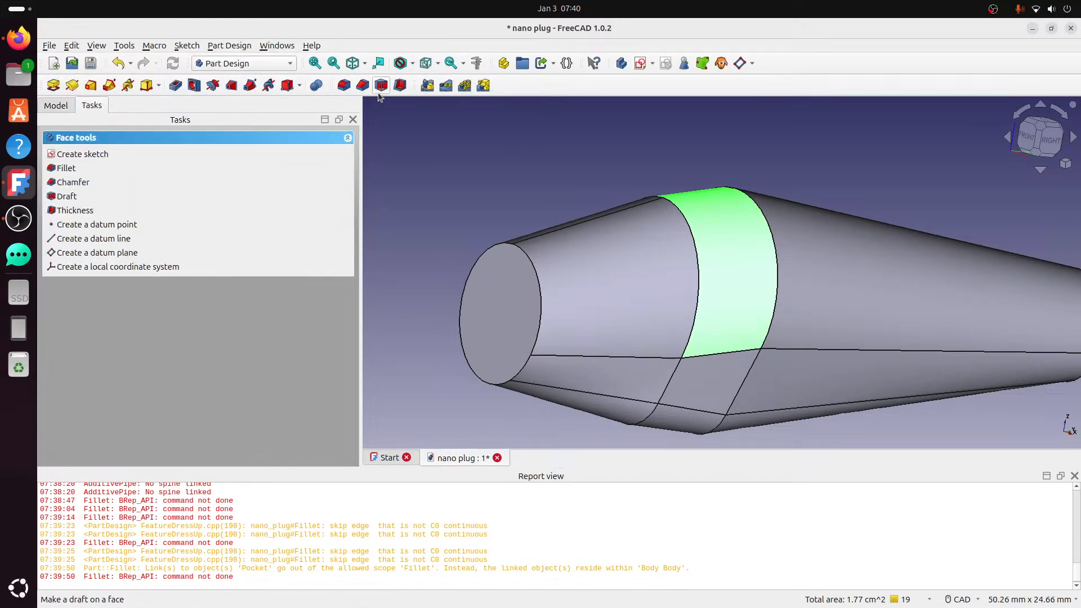
left_click(344, 85)
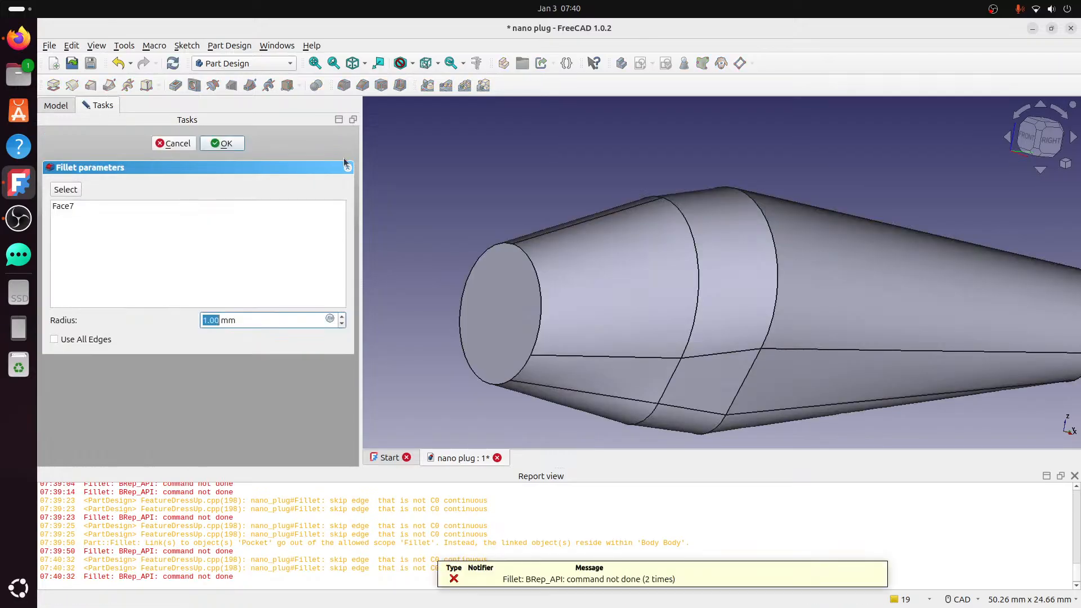
left_click_drag(267, 321, 89, 327)
type(".1")
left_click(54, 339)
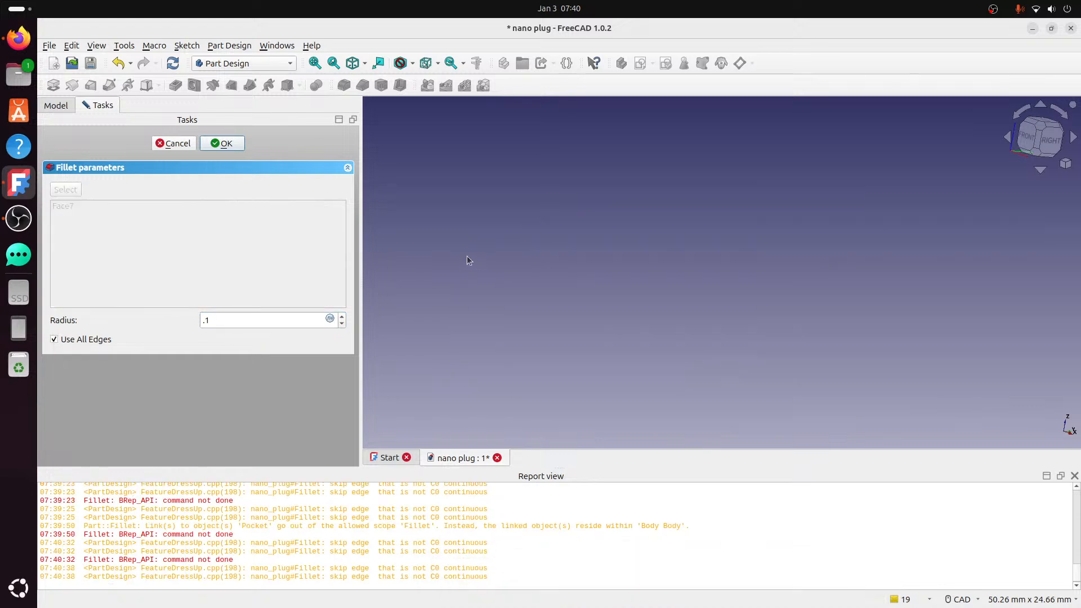
left_click(185, 144)
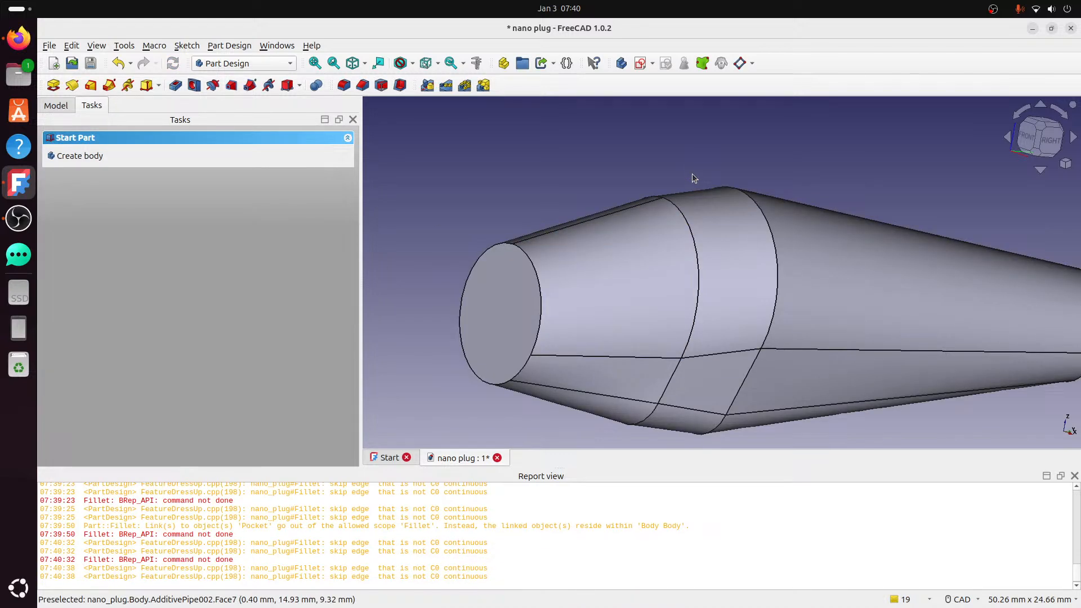
- Try a 1 mm inward Thickness that hollows the plug from its short section's flat end face, and cancel it
left_click(57, 109)
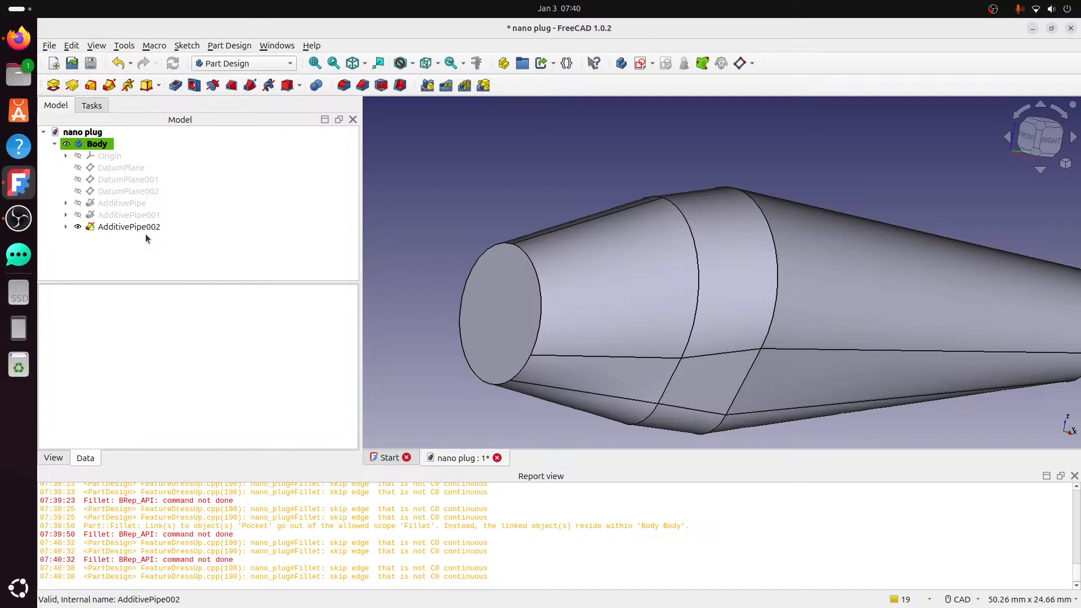
scroll(790, 317, "down", 2)
middle_click_drag(779, 354, 737, 326)
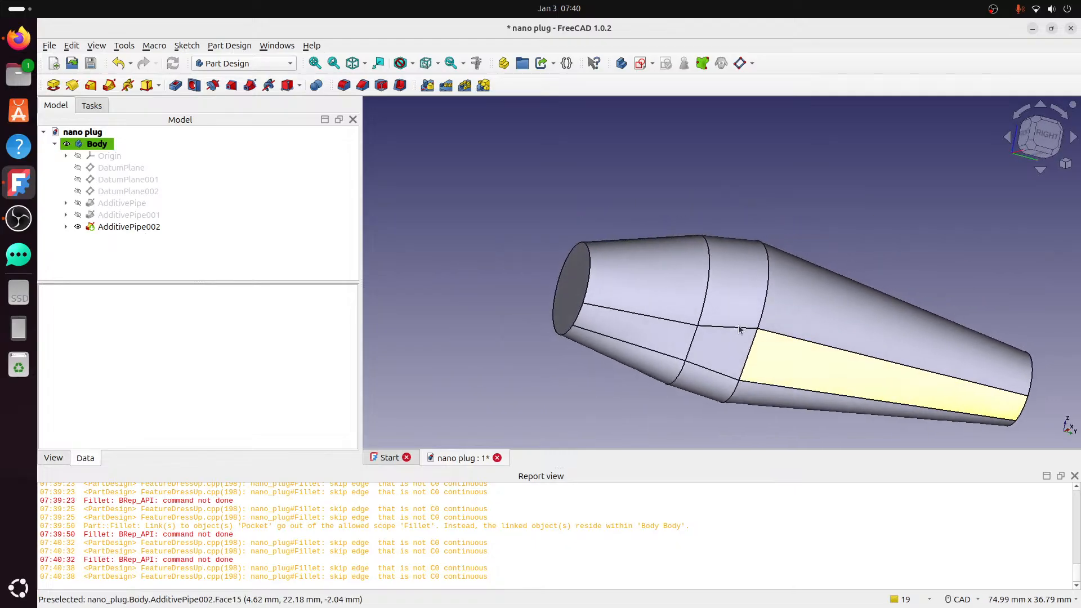
middle_click_drag(594, 304, 732, 331)
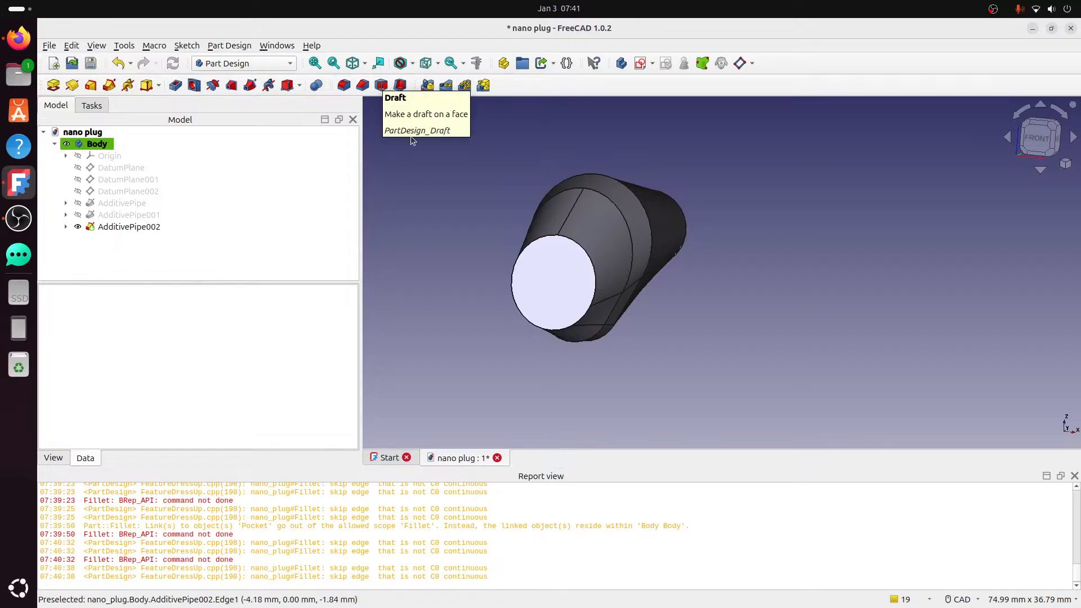
left_click(401, 86)
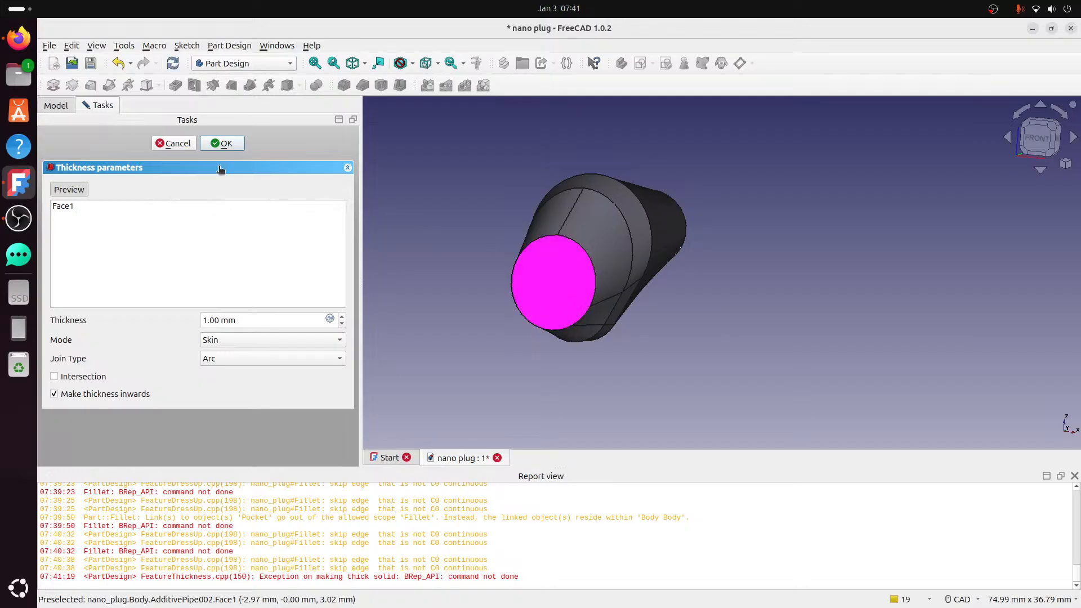
left_click(175, 144)
left_click(581, 280)
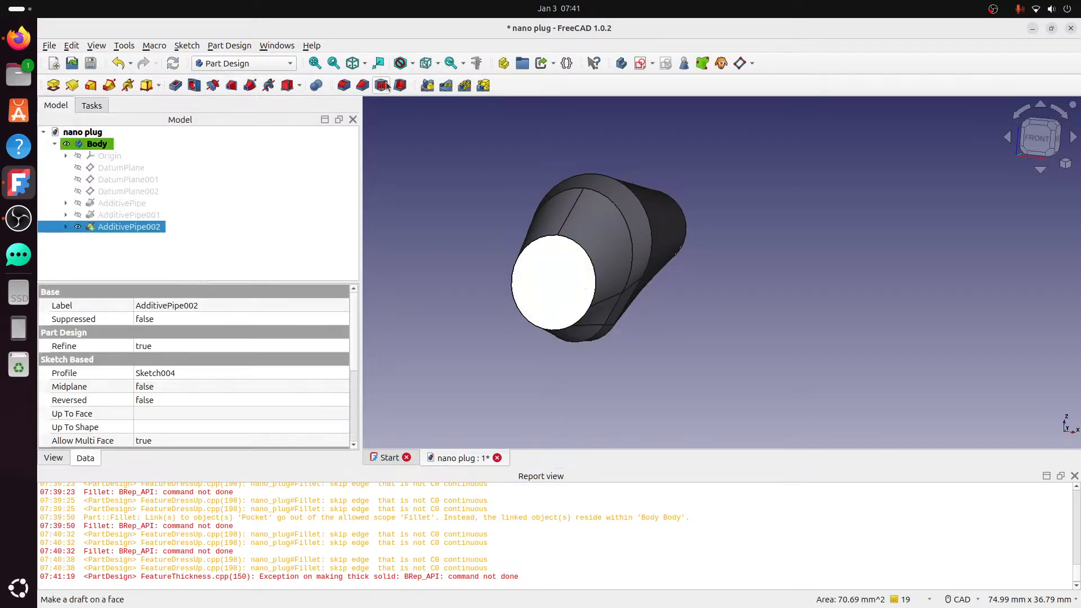
left_click(401, 86)
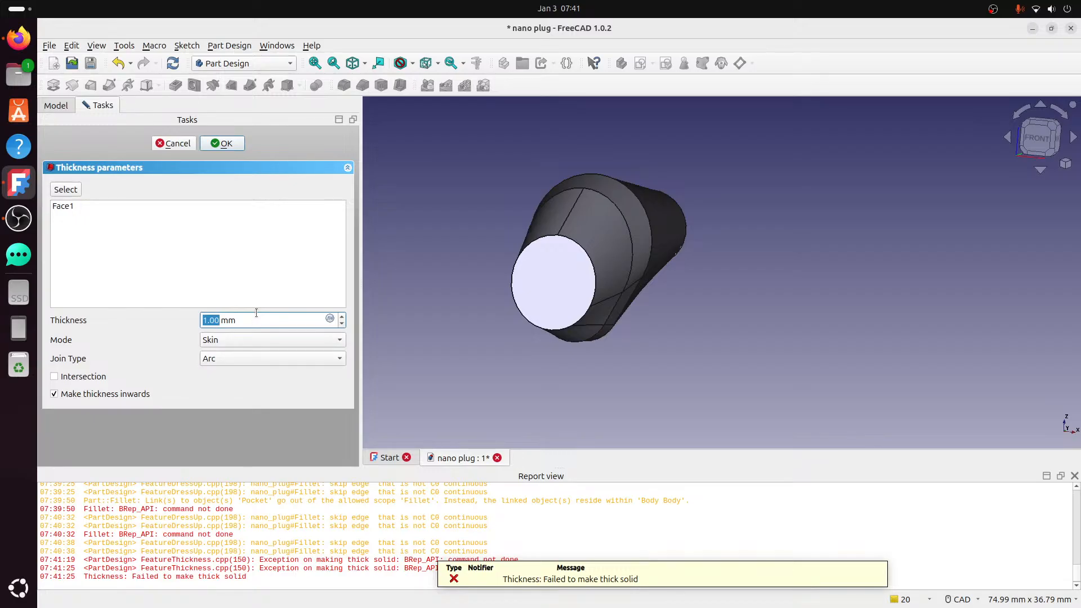
left_click(208, 144)
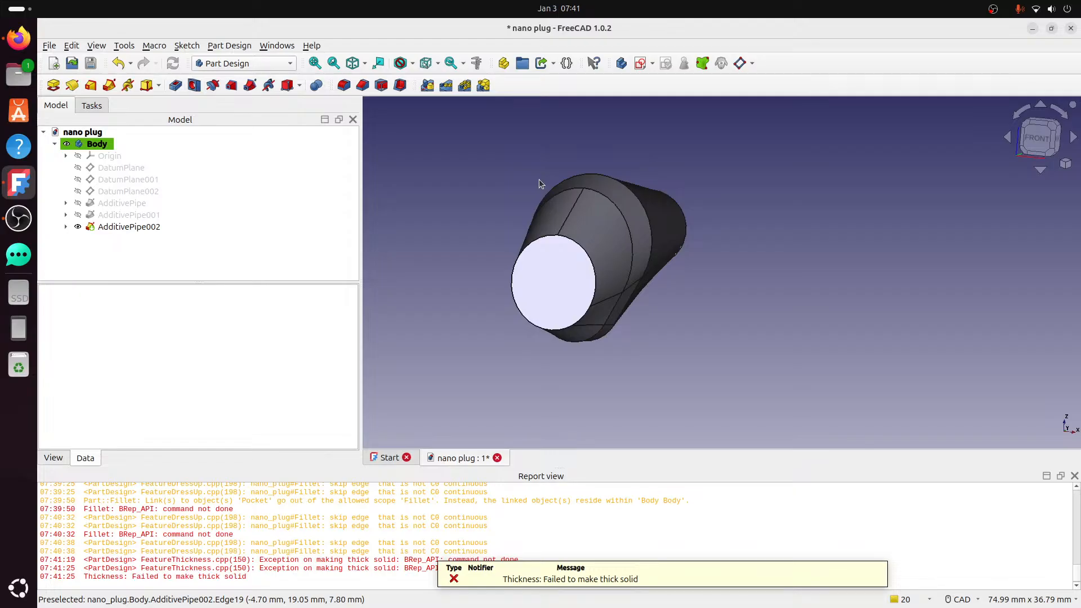
- Switch to Firefox and search Google Images for "well be right back"
left_click(19, 38)
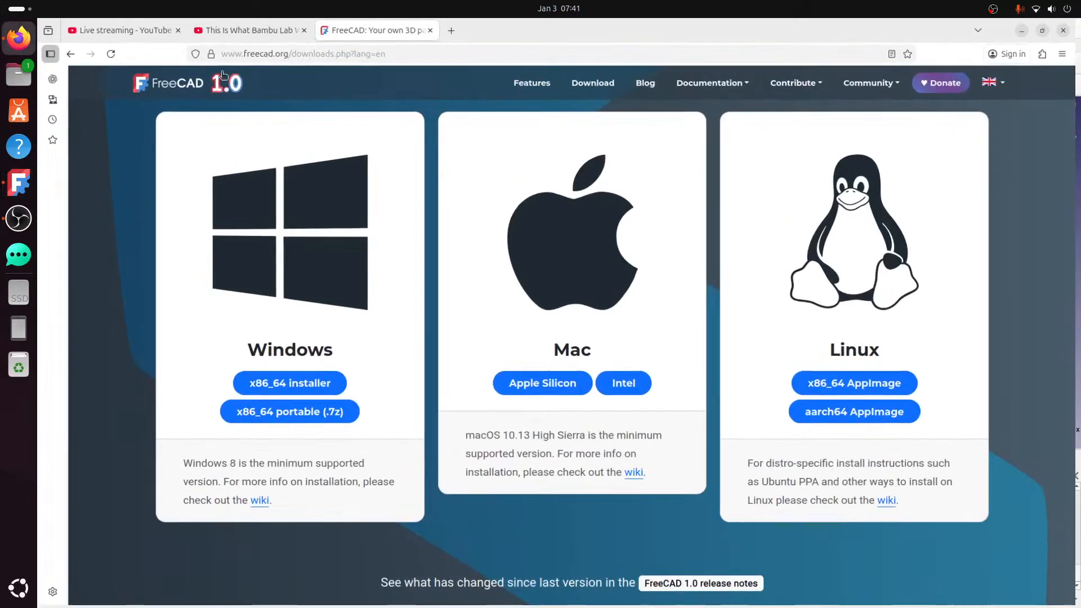
left_click(304, 54)
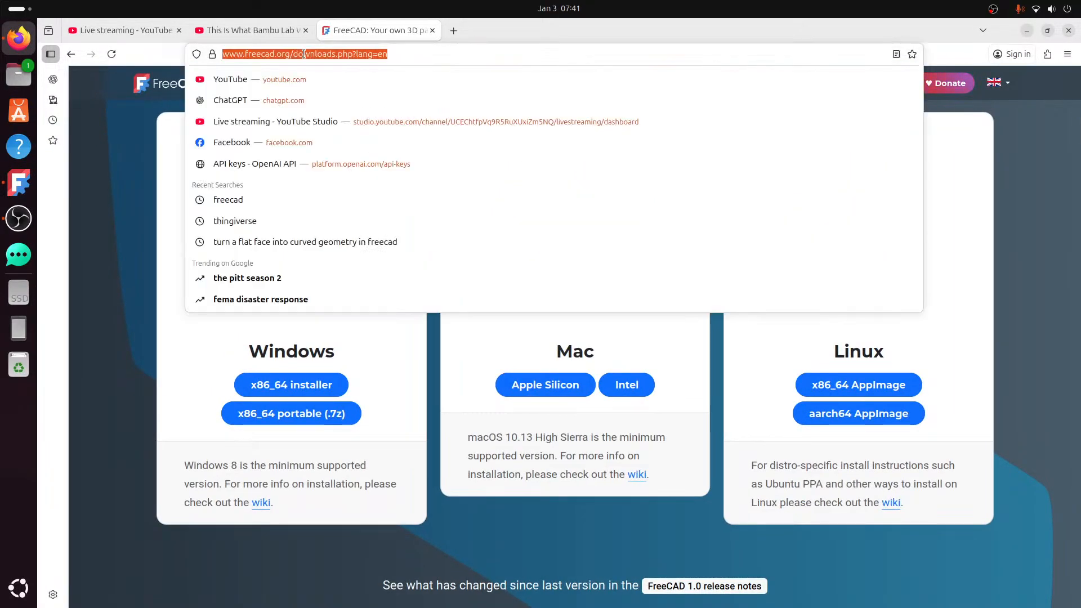
type("we")
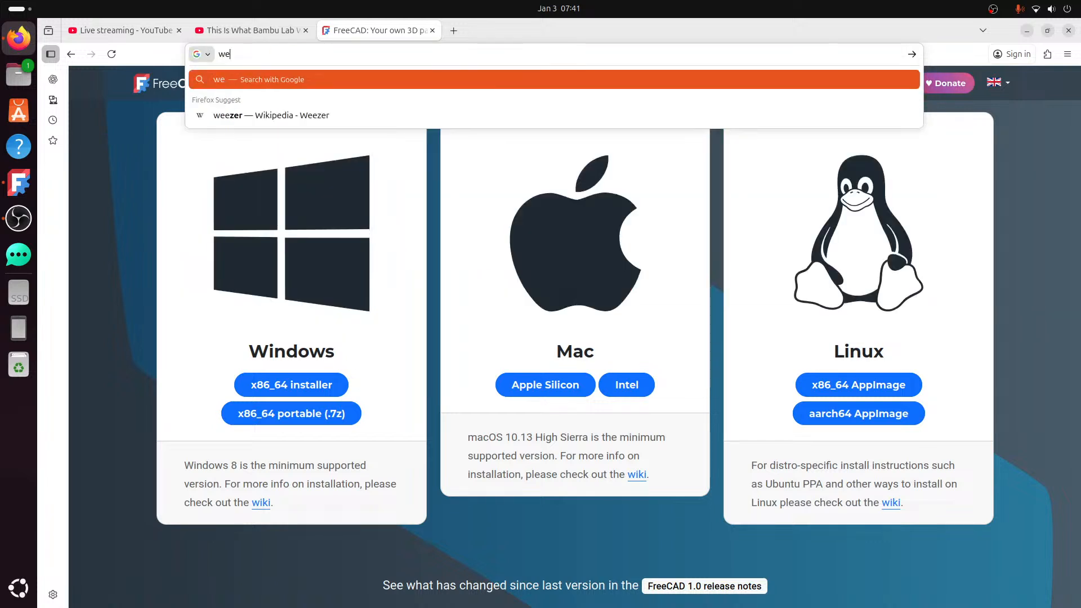
type("ll be righ")
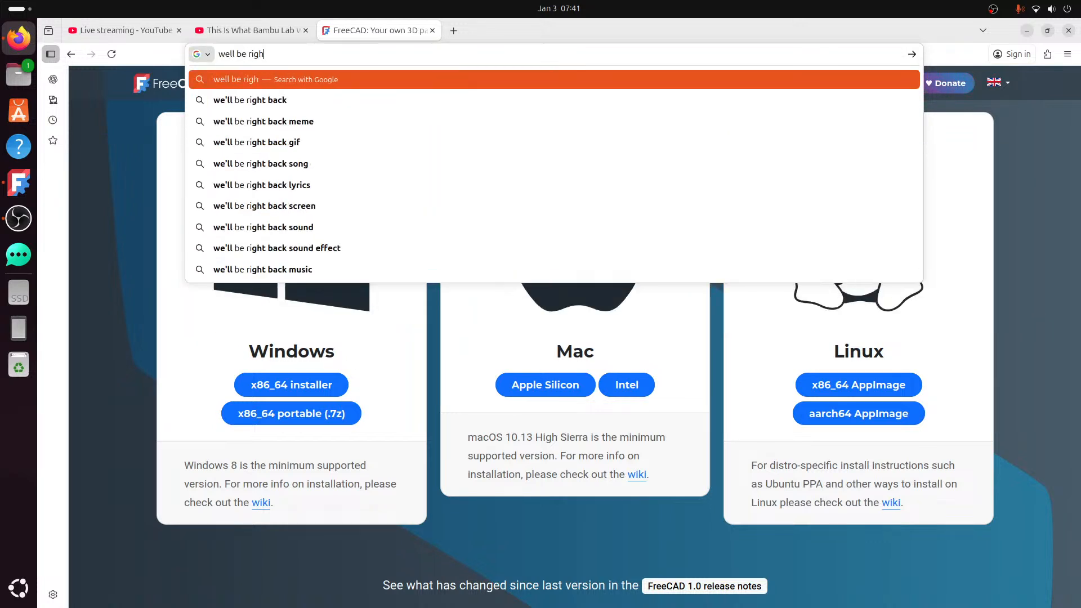
type("t back\\")
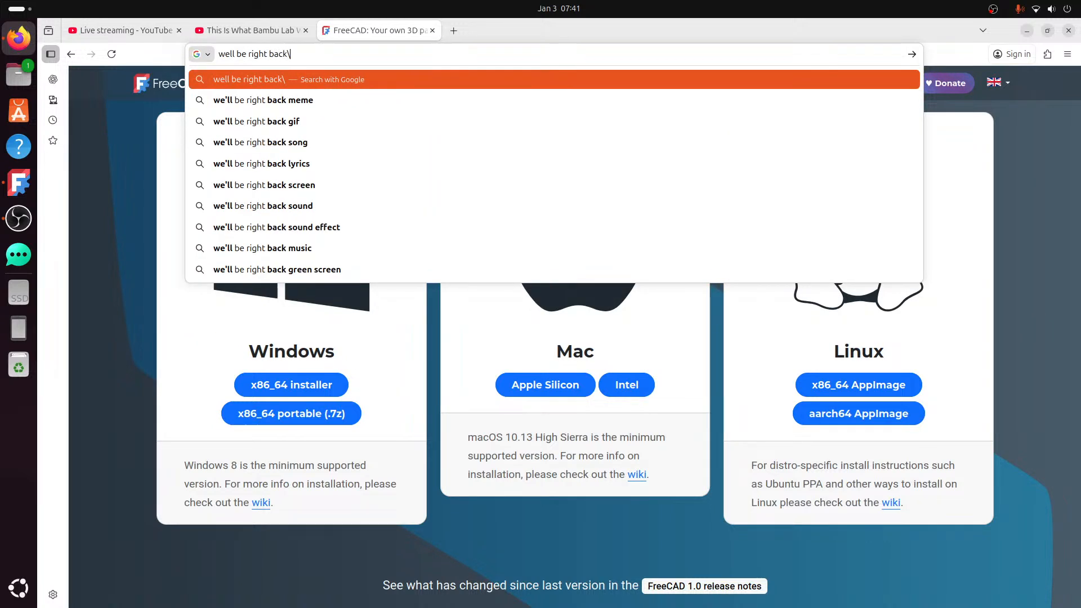
key("BackSpace")
key("Return")
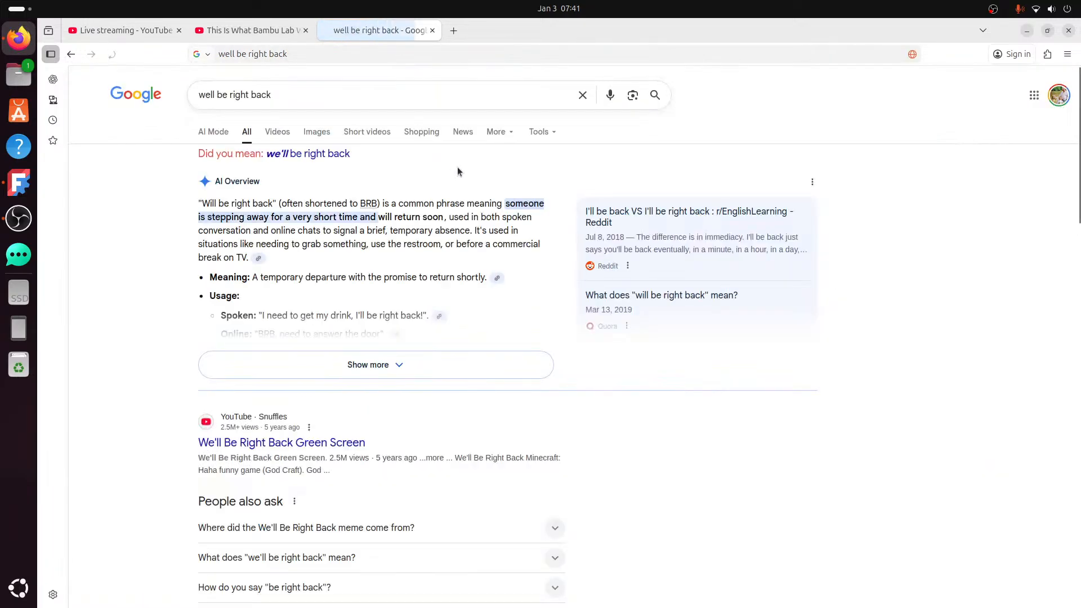
left_click(316, 133)
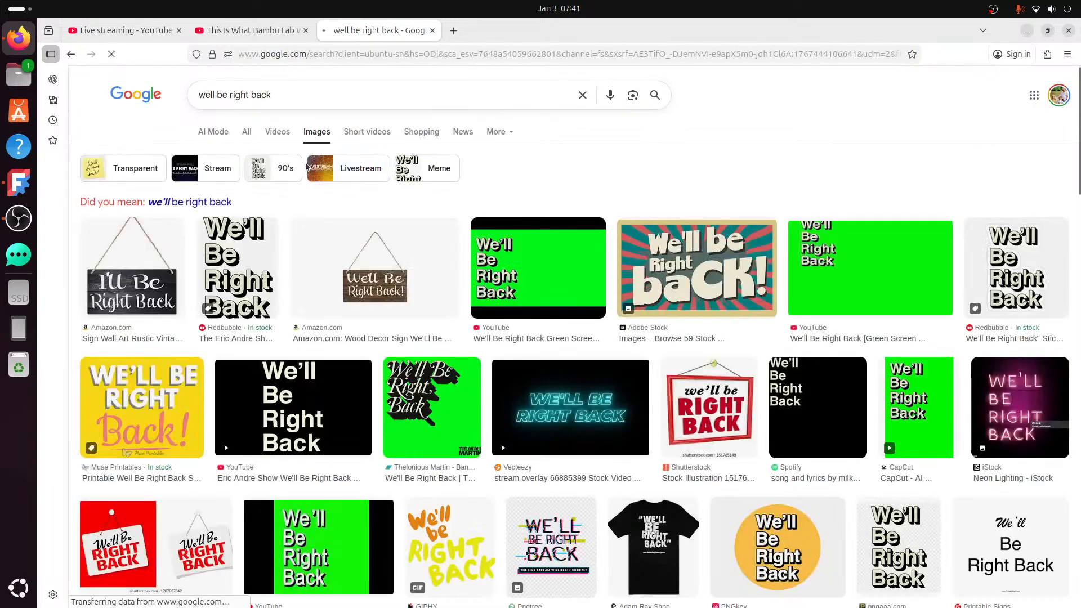
- Open the Adobe Stock "We'll be right back!" image in its own tab and enlarge it to 500%
left_click(701, 273)
right_click(640, 270)
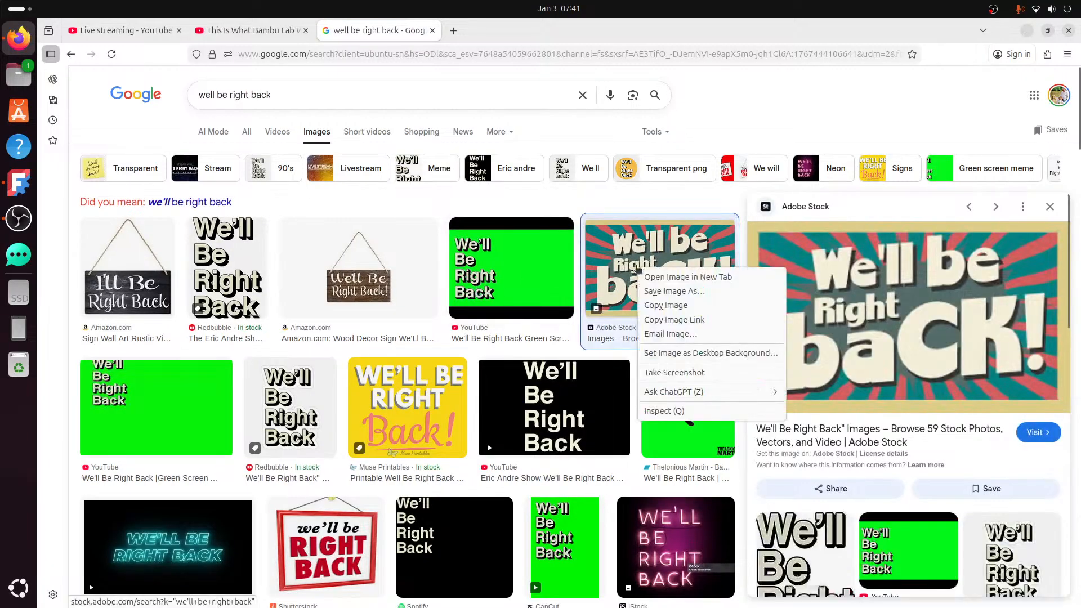
left_click(682, 279)
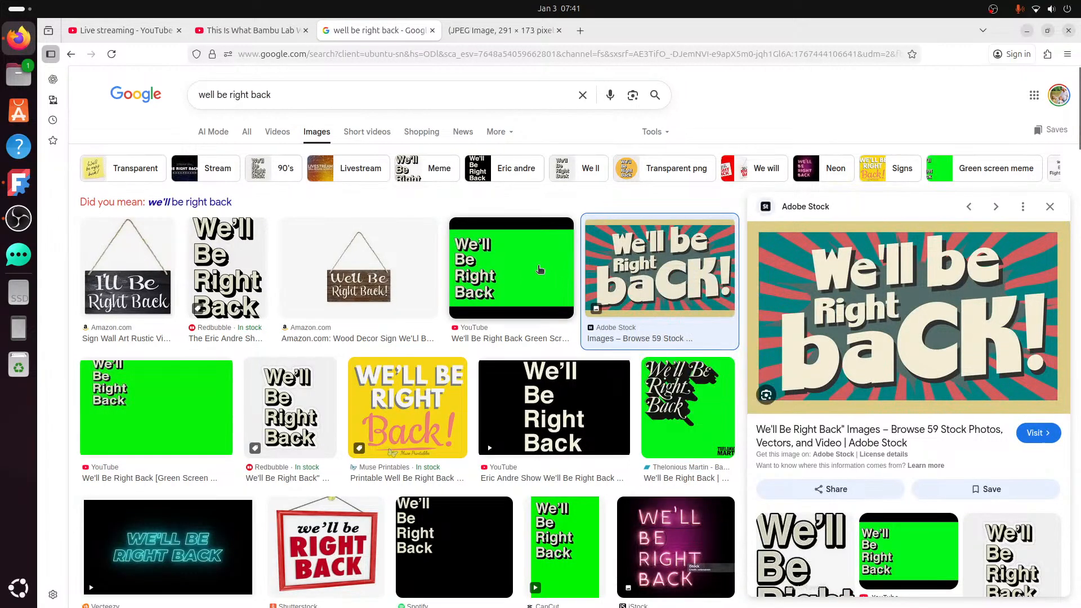
key("ctrl+Tab")
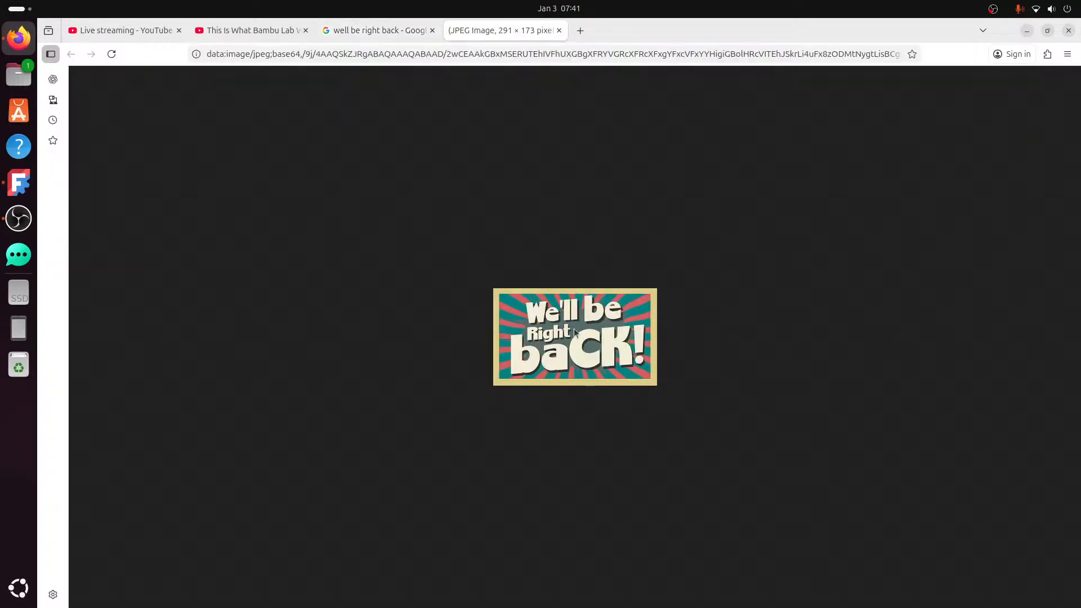
scroll(594, 336, "up", 6, "ctrl")
scroll(593, 336, "up", 5, "ctrl")
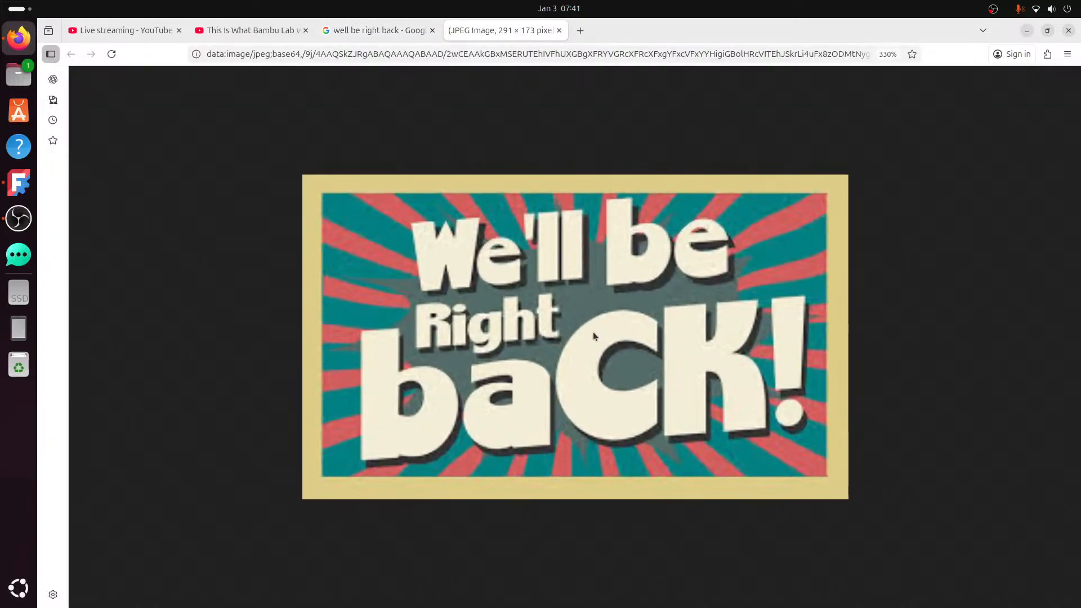
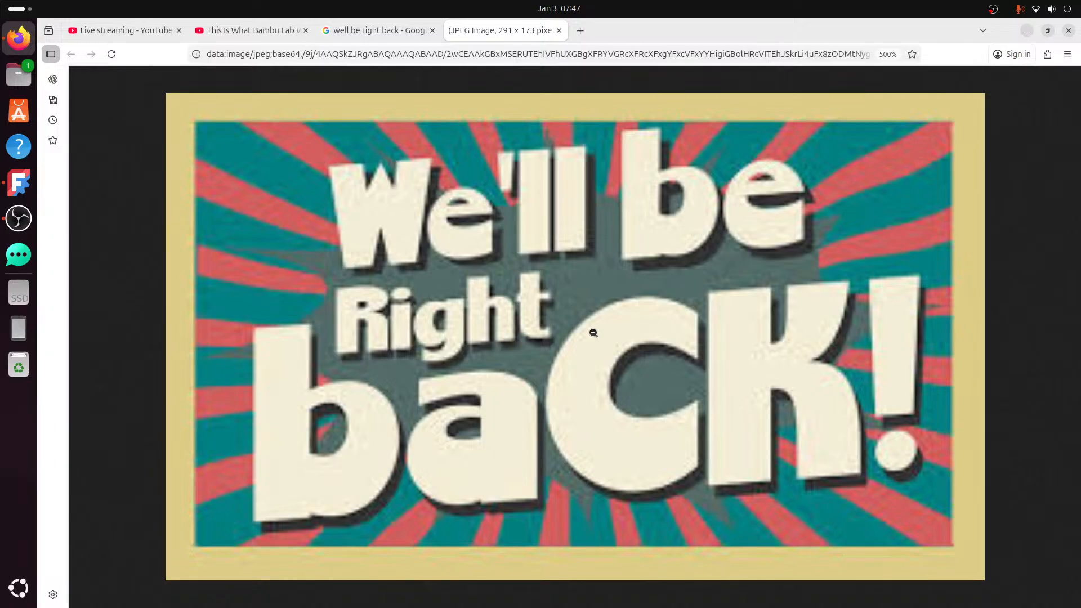
- Switch back to FreeCAD and open Sketch002, one of the profiles of AdditivePipe, for editing
left_click(1026, 34)
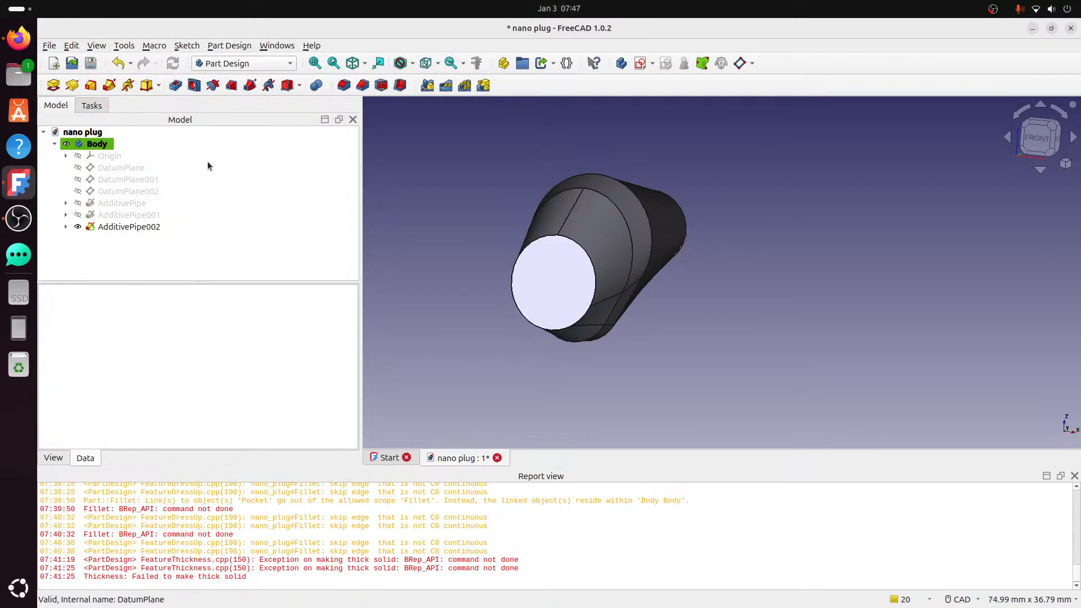
left_click(66, 227)
left_click(65, 215)
left_click(65, 204)
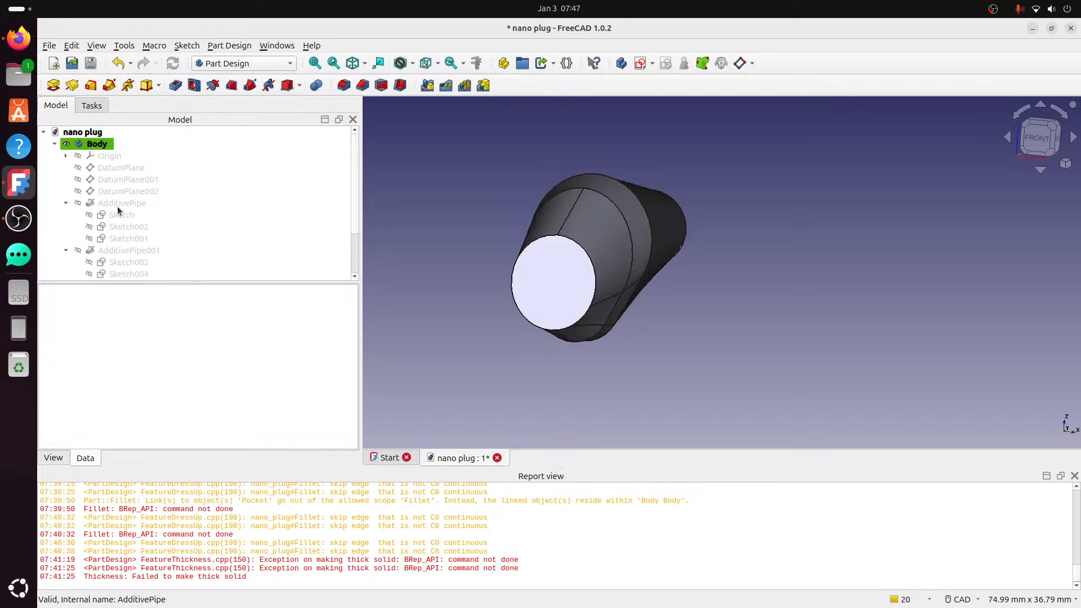
scroll(135, 211, "down", 1)
double_click(139, 192)
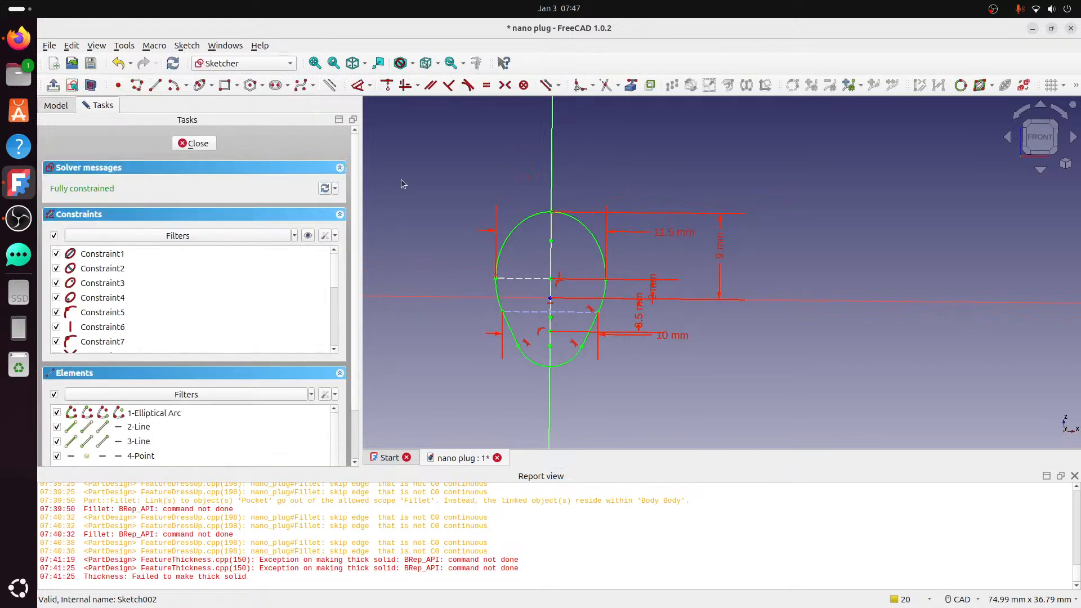
scroll(491, 327, "up", 2)
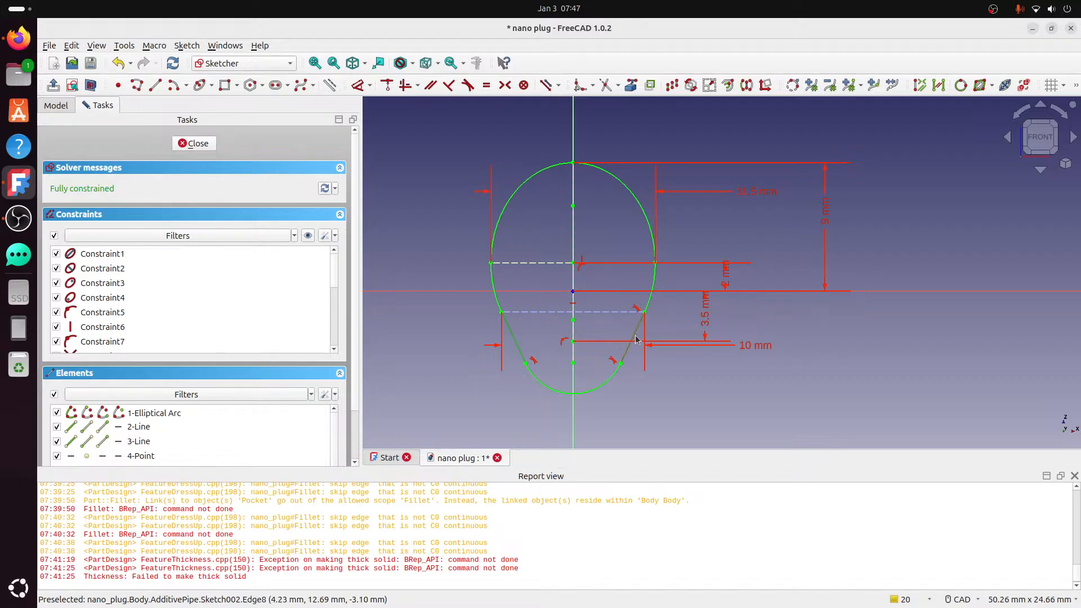
- Delete the two slanted side lines of the profile together with their tangent constraints to the lower arc
left_click(329, 85)
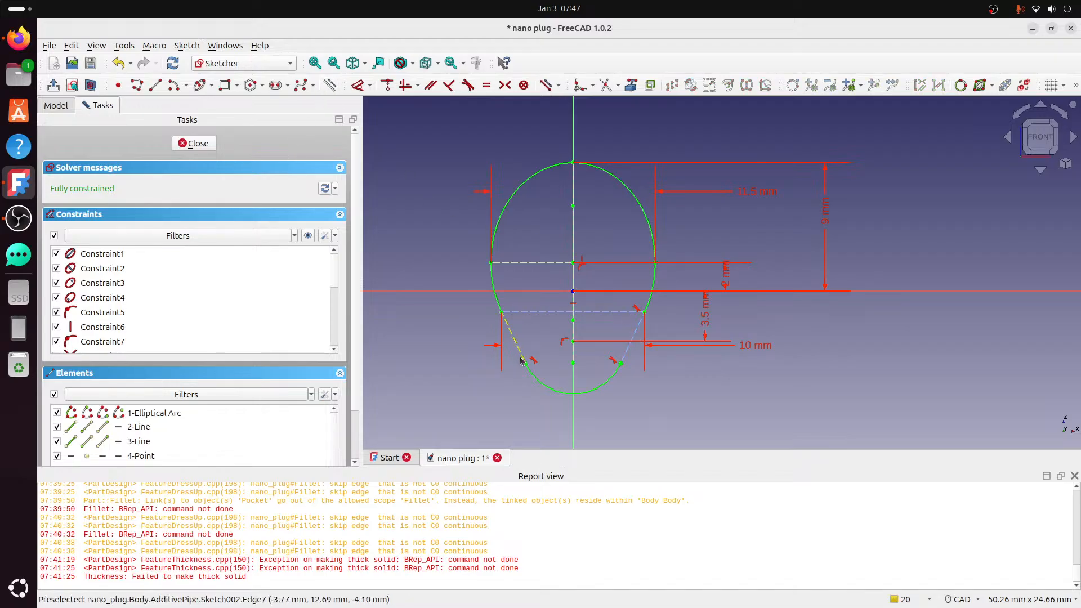
left_click(539, 347)
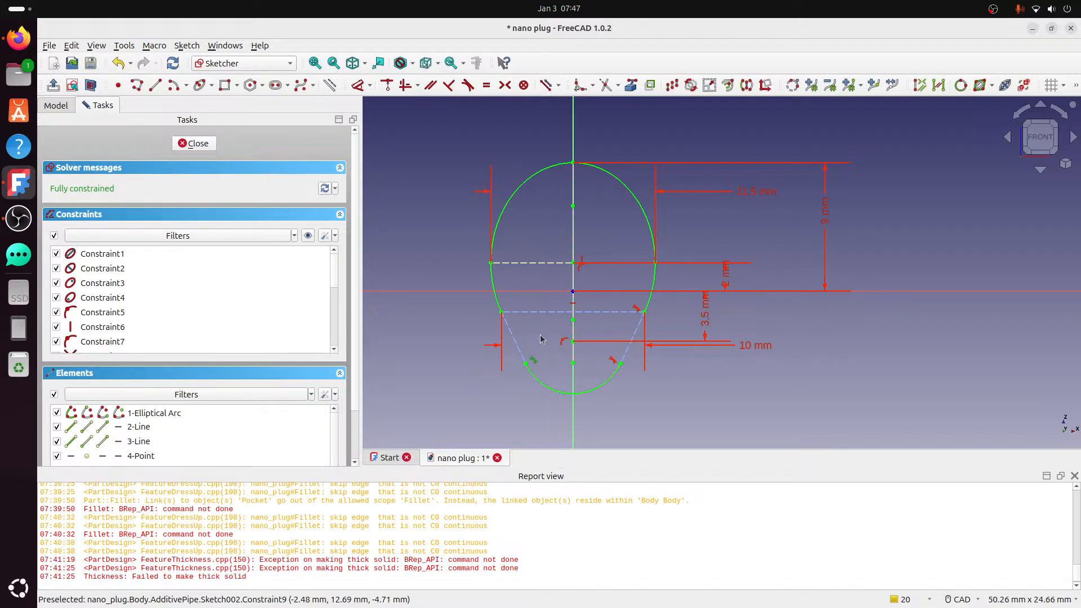
key("Delete")
left_click(614, 362)
key("Delete")
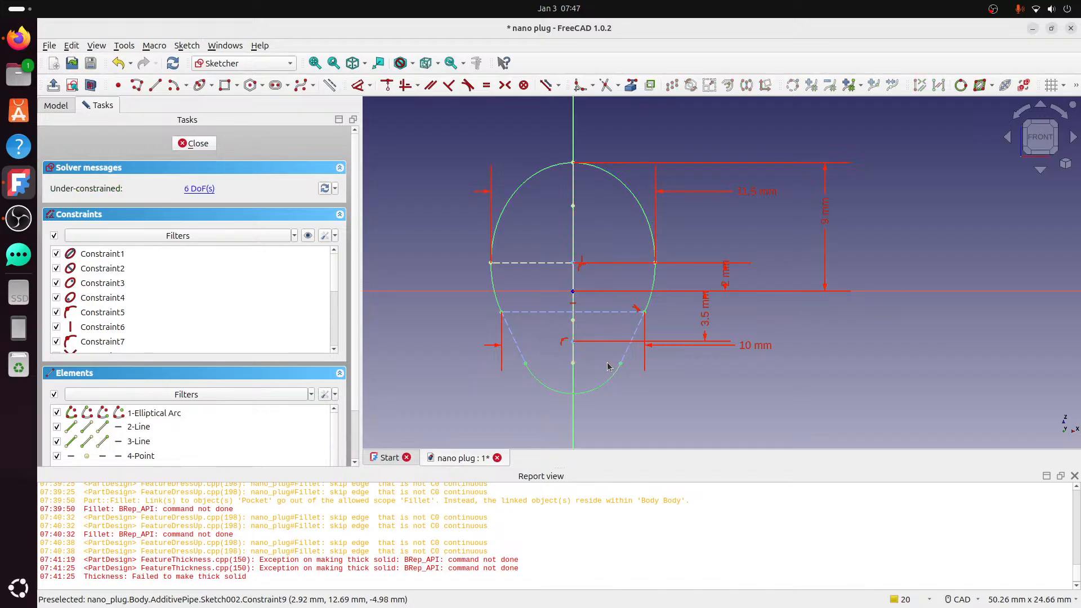
left_click(524, 361)
key("Delete")
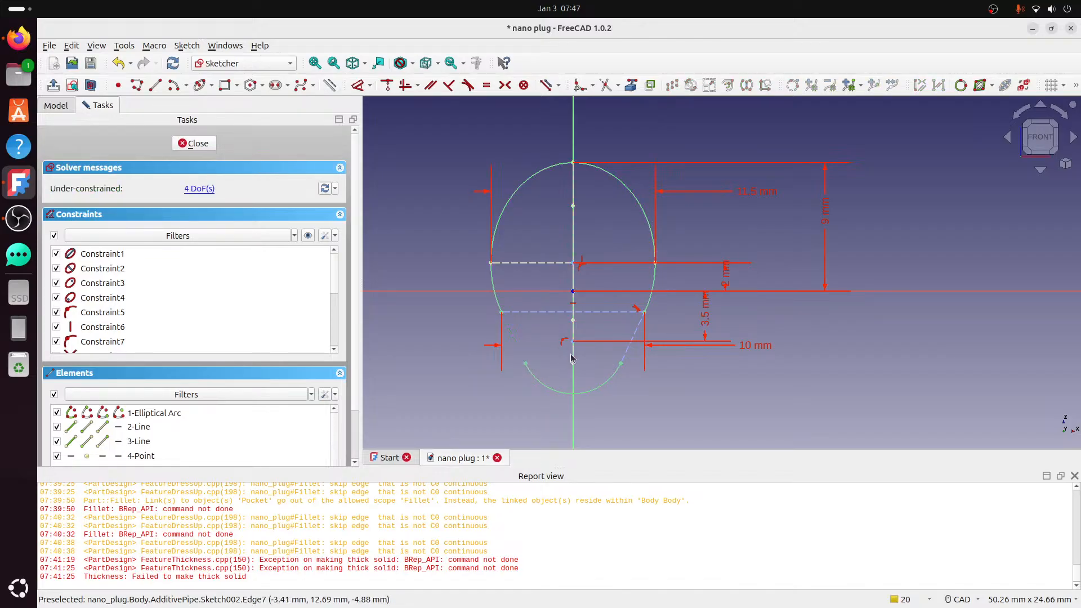
left_click(628, 345)
key("Delete")
- Reposition the lower arc's free end and delete the constraint at the arc's center
mouse_move(621, 365)
left_mouse_down()
mouse_move(634, 339)
mouse_move(627, 350)
left_mouse_up()
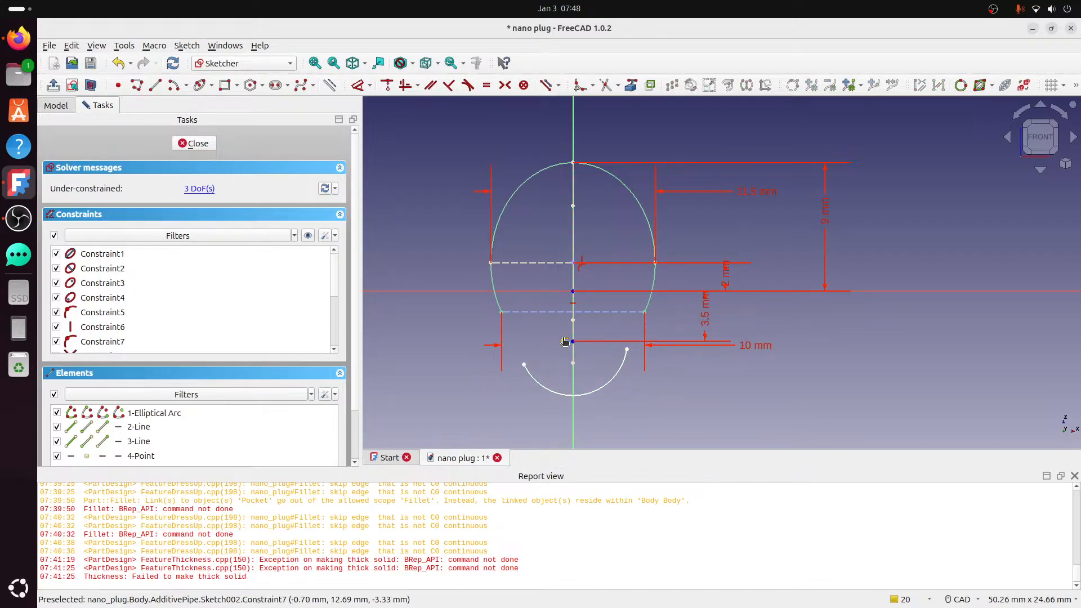
left_click(567, 350)
key("Delete")
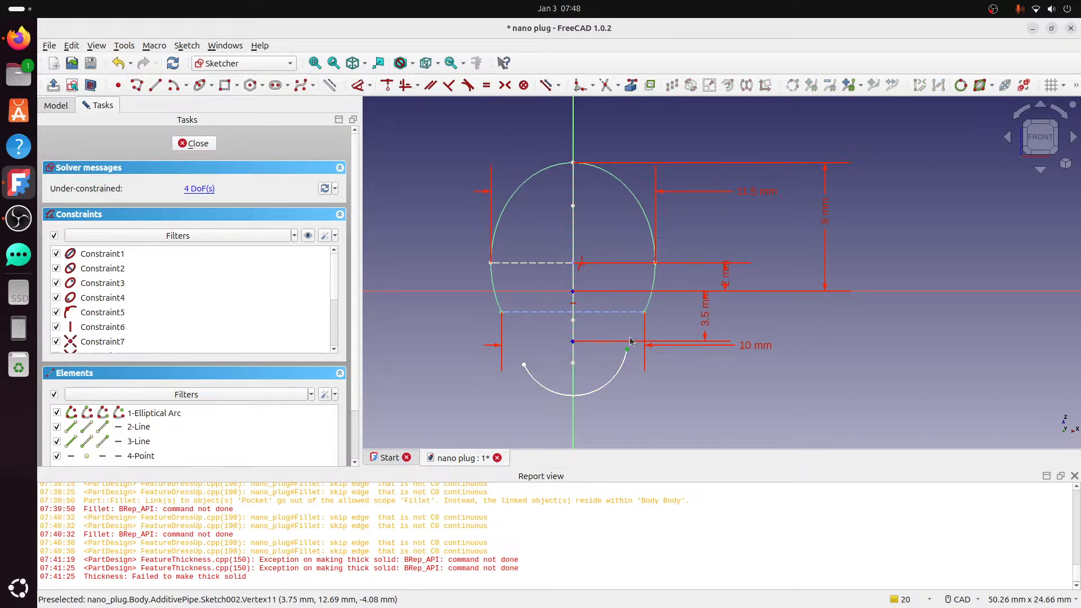
- Try joining both ends of the lower arc to the open ends of the elliptical arc with coincident constraints
left_click(645, 311)
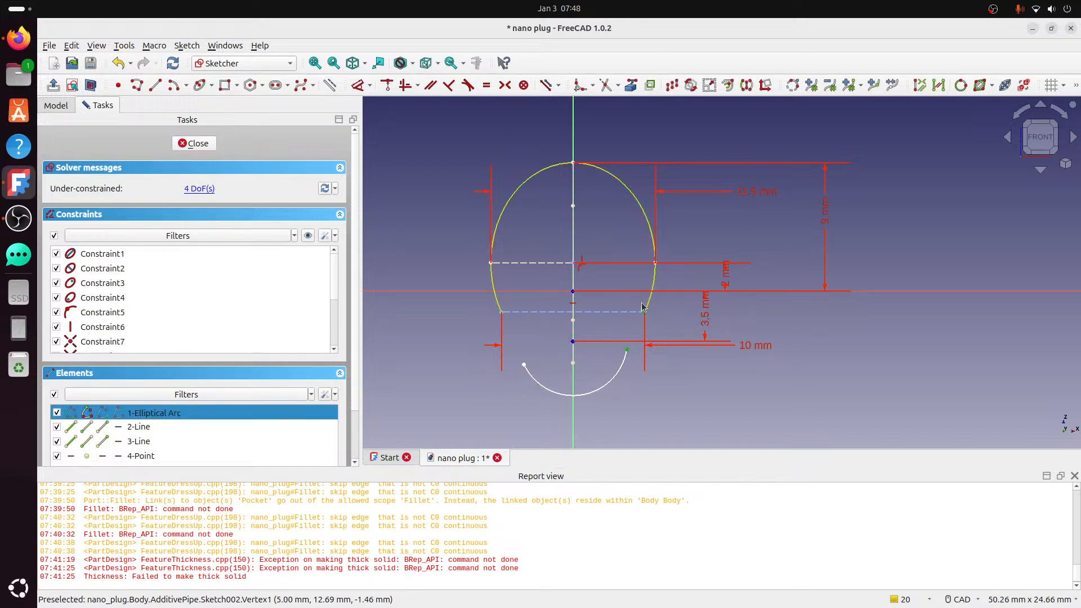
left_click(386, 85)
left_click(524, 365)
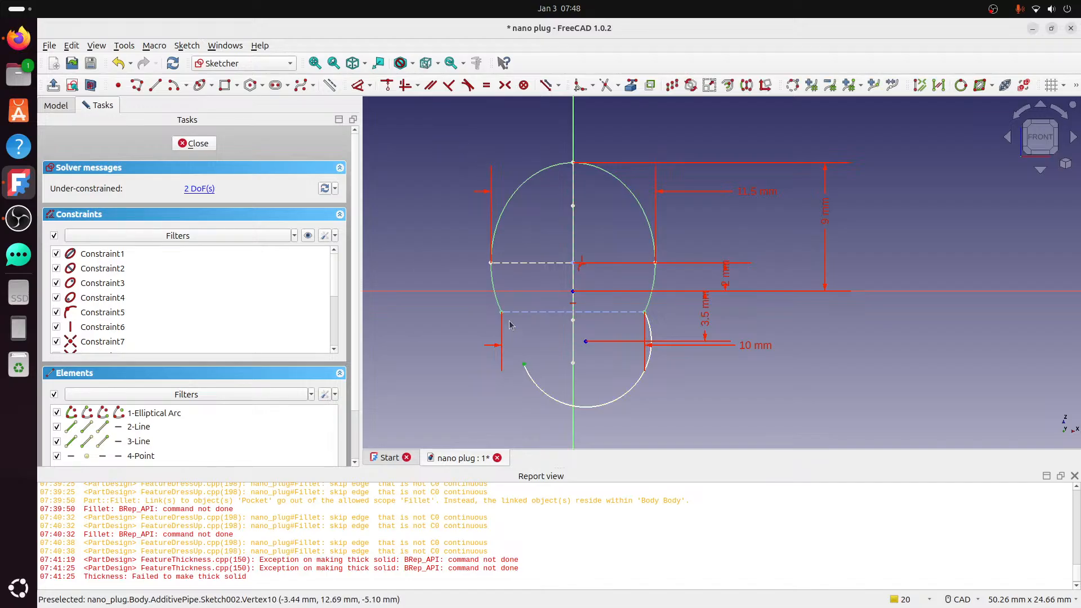
left_click(387, 86)
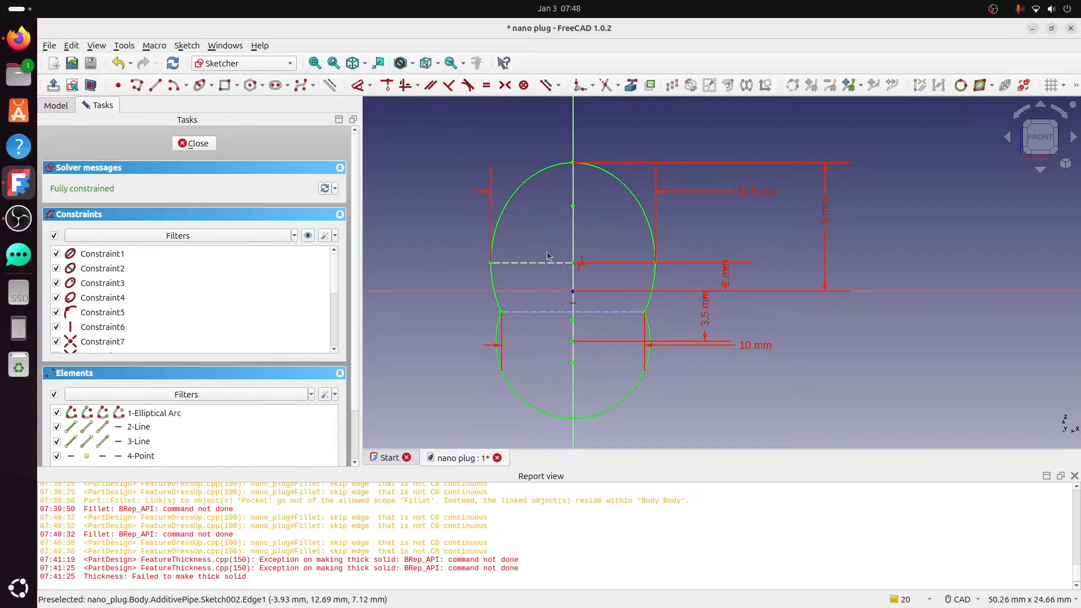
- Try removing the 3.5 mm dimension that locates the lower arc's center and moving the arc upward
left_click(711, 319)
key("Delete")
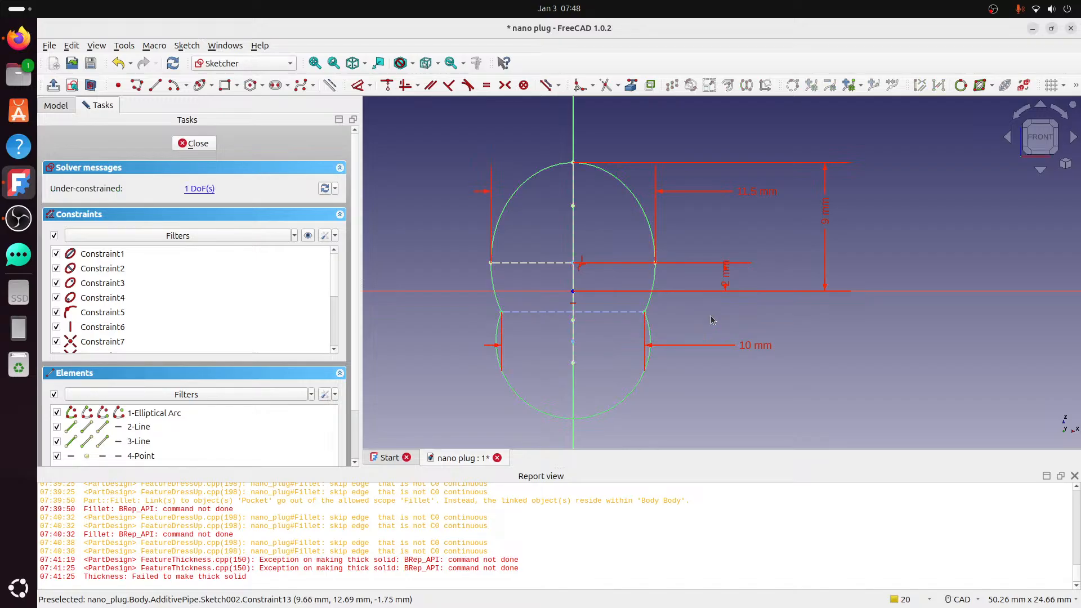
mouse_move(637, 369)
left_mouse_down()
mouse_move(631, 280)
mouse_move(637, 373)
mouse_move(622, 356)
left_mouse_up()
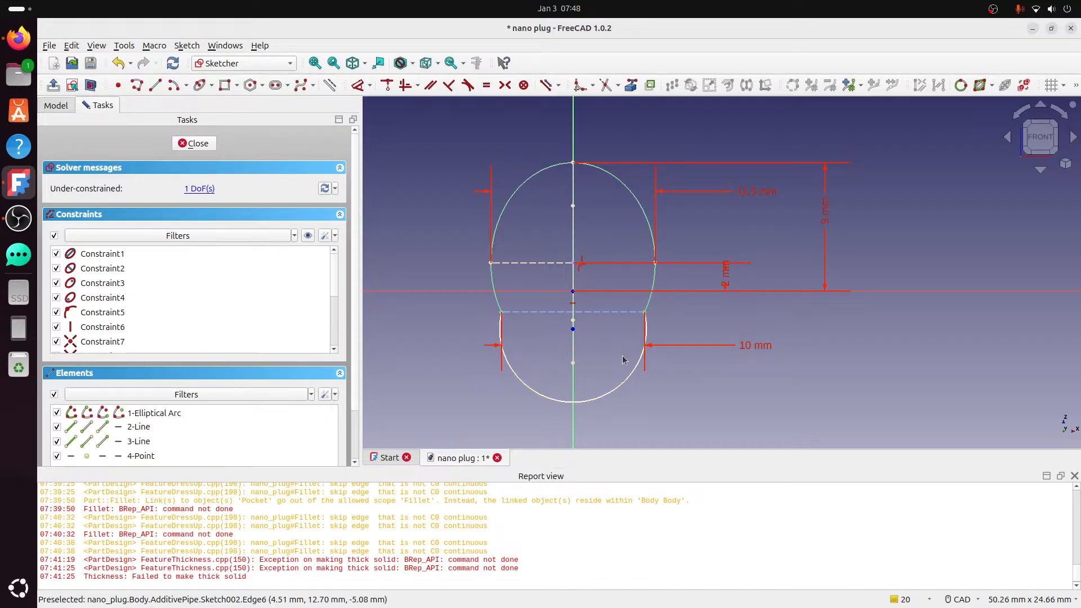
- Undo the lower arc's dimension removal and repositioning, along with its coincident constraints to the elliptical arc
left_click(118, 63)
left_click(118, 62)
left_click(118, 62)
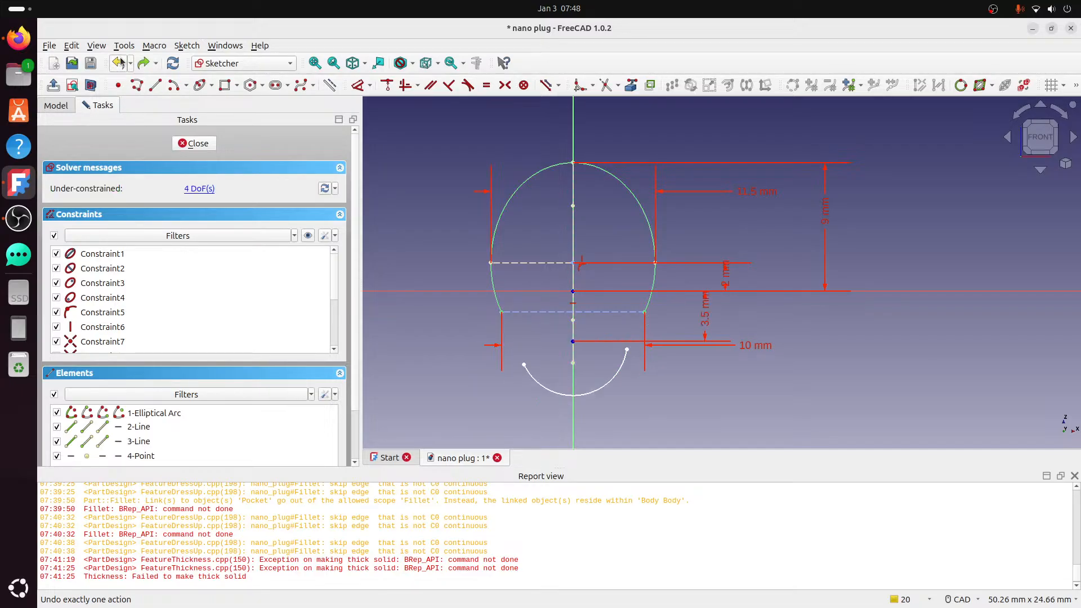
- Undo back to the dashed side lines, and bridge both side gaps between the lower arc and the elliptical arc with center arcs
left_click(119, 62)
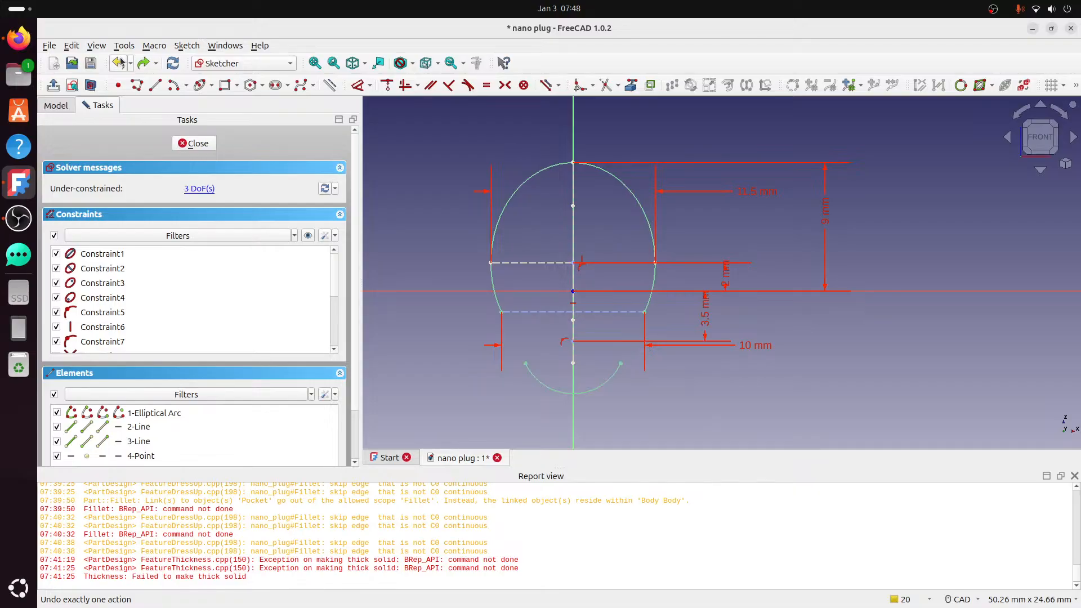
left_click(119, 63)
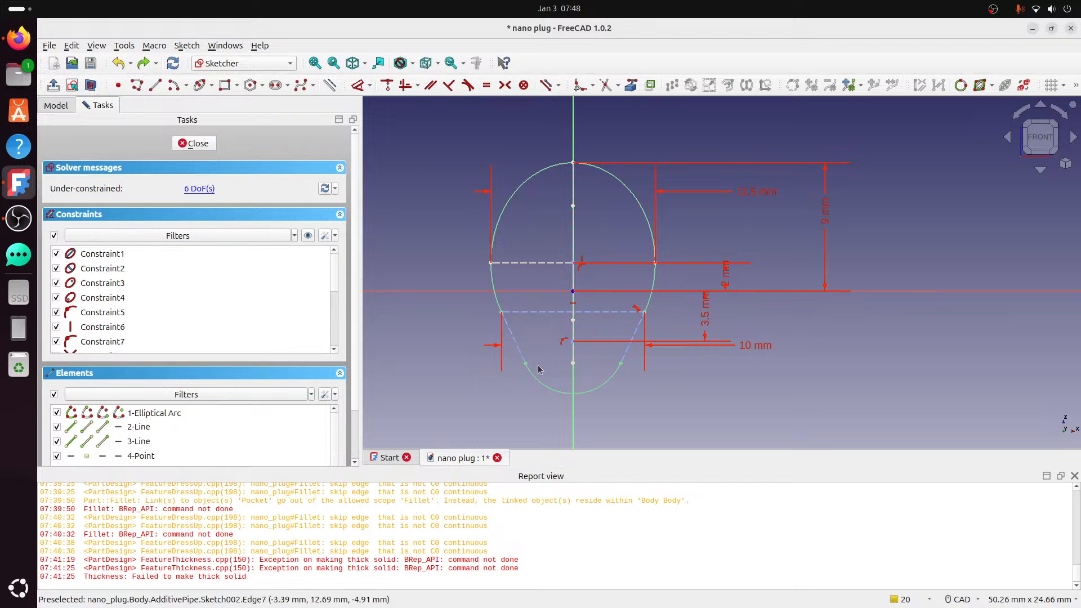
left_click(174, 85)
left_click(630, 300)
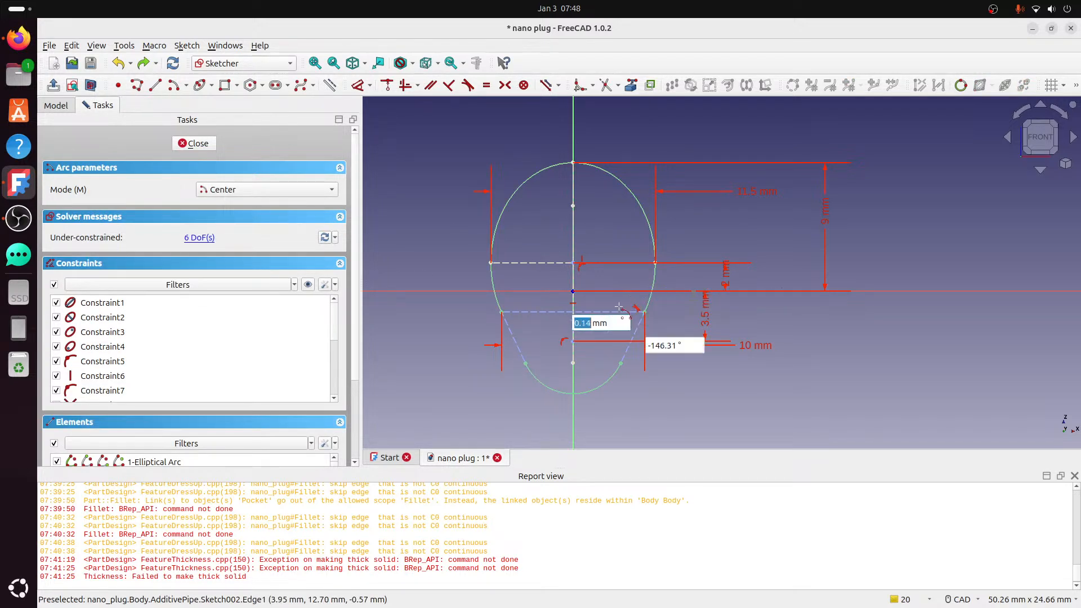
left_click(526, 369)
left_click(501, 311)
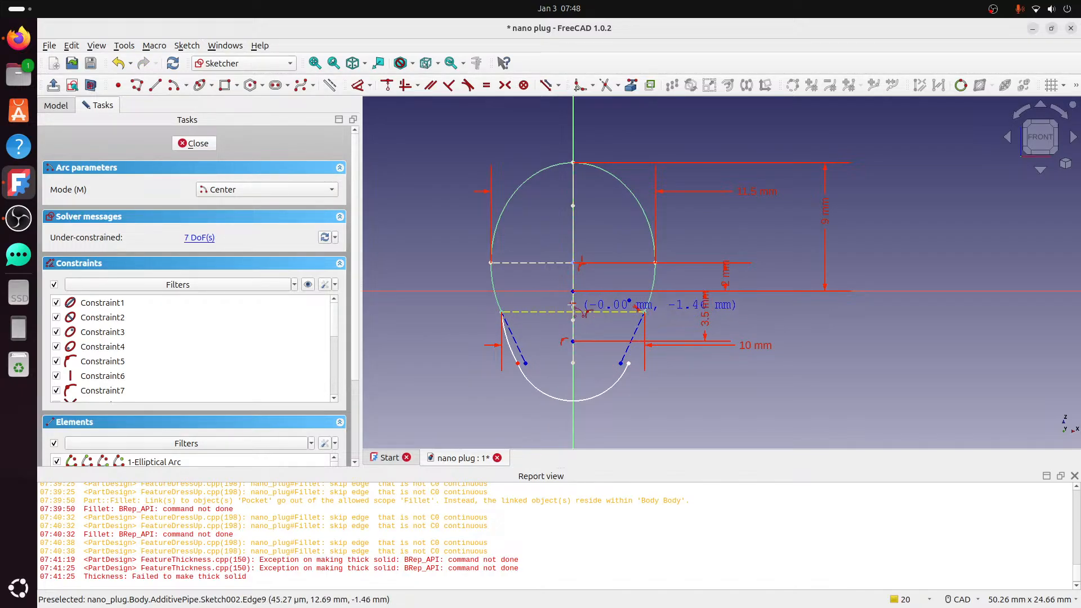
left_click(515, 283)
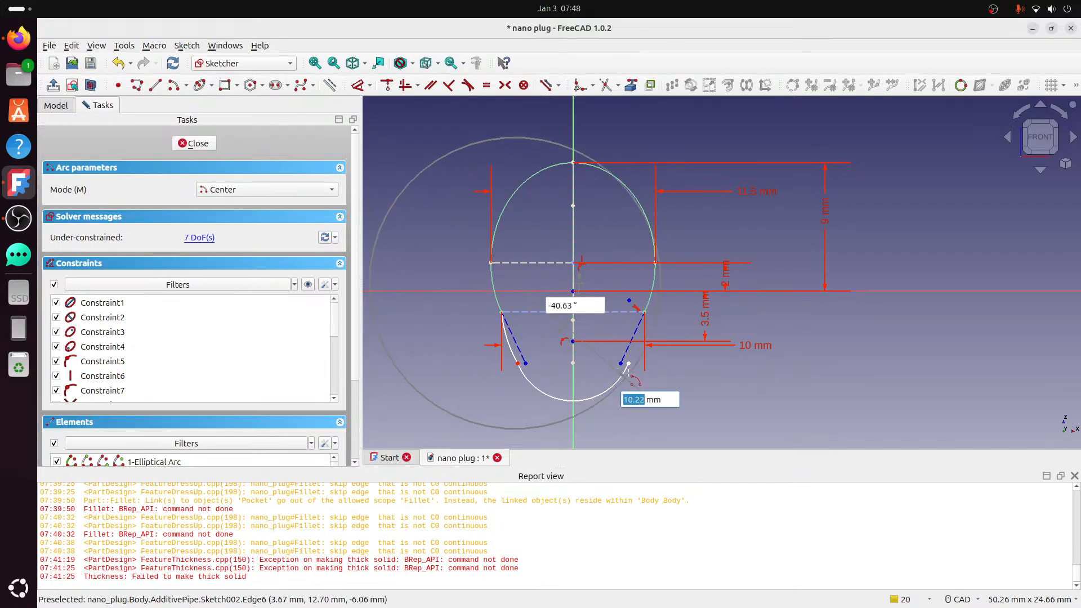
left_click(632, 351)
left_click(643, 313)
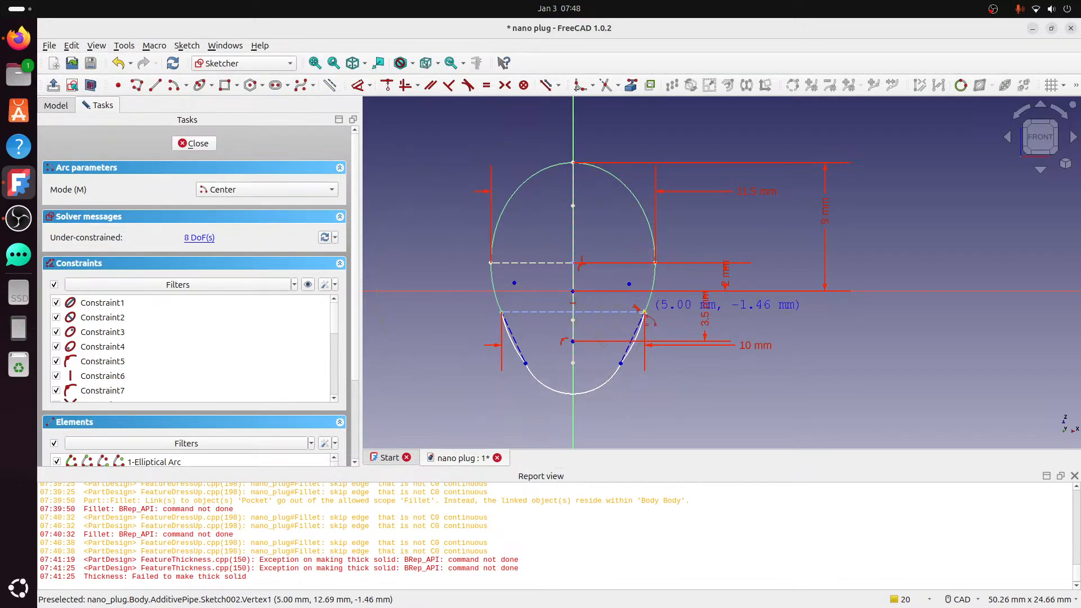
right_click(668, 314)
- Apply tangent constraints between the lower arc and each of the two new side arcs
scroll(526, 357, "up", 1)
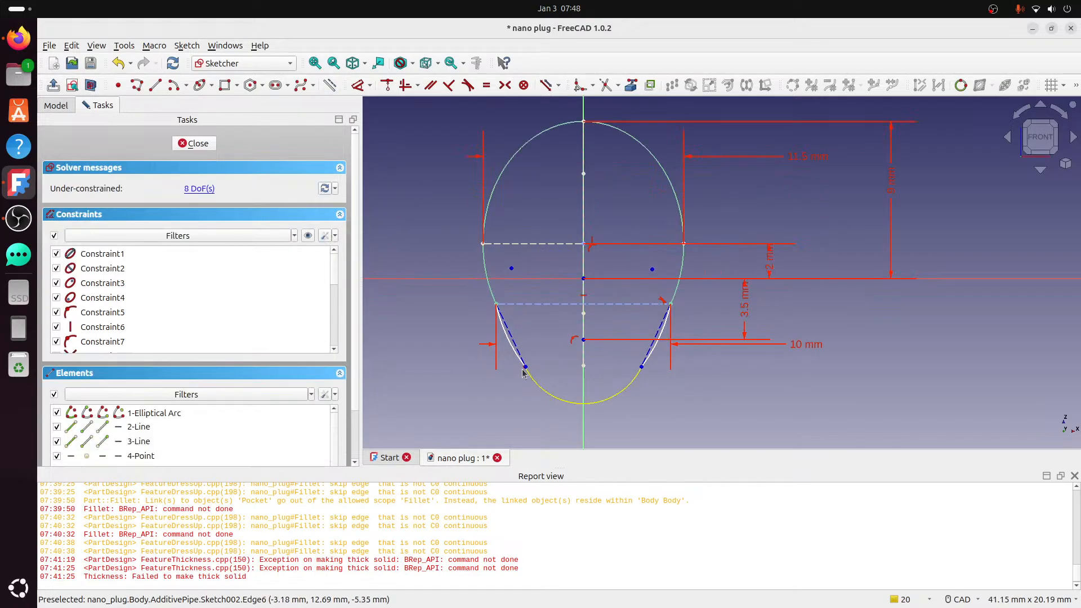
left_click(519, 367)
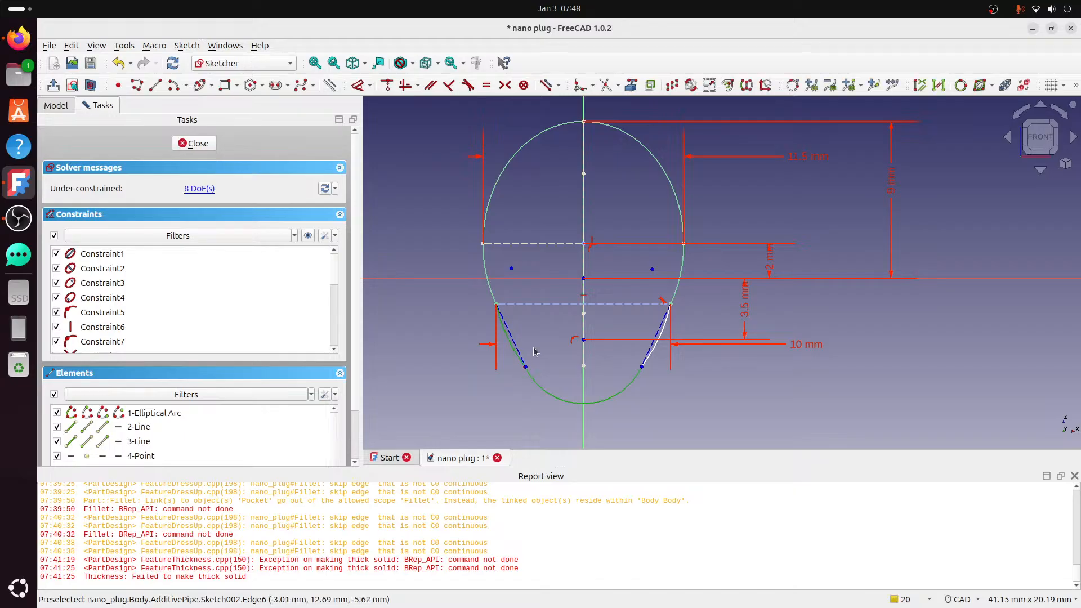
left_click(468, 85)
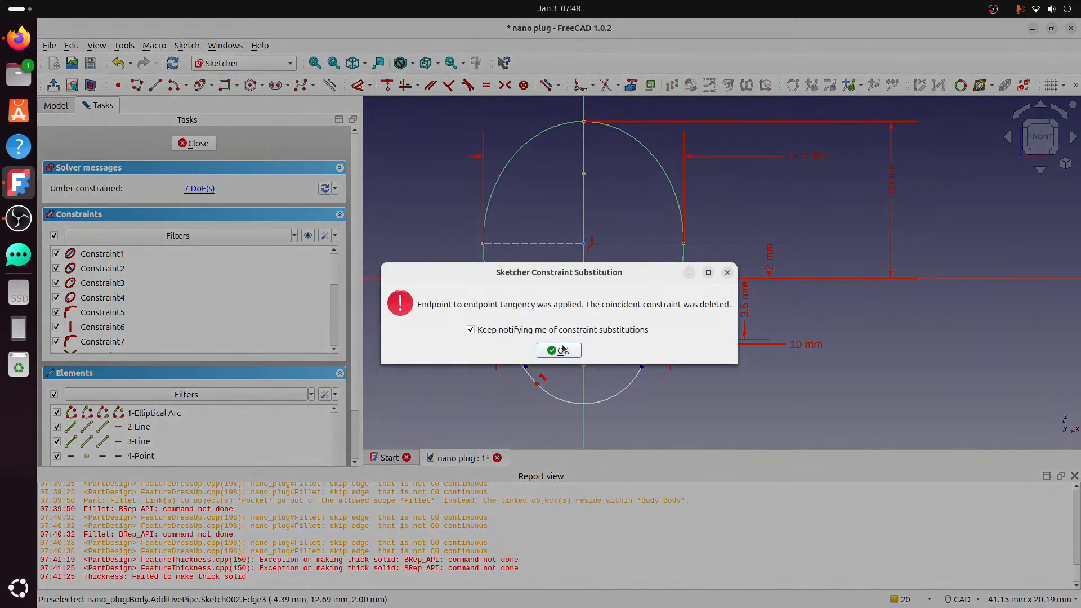
left_click(557, 349)
left_click(628, 391)
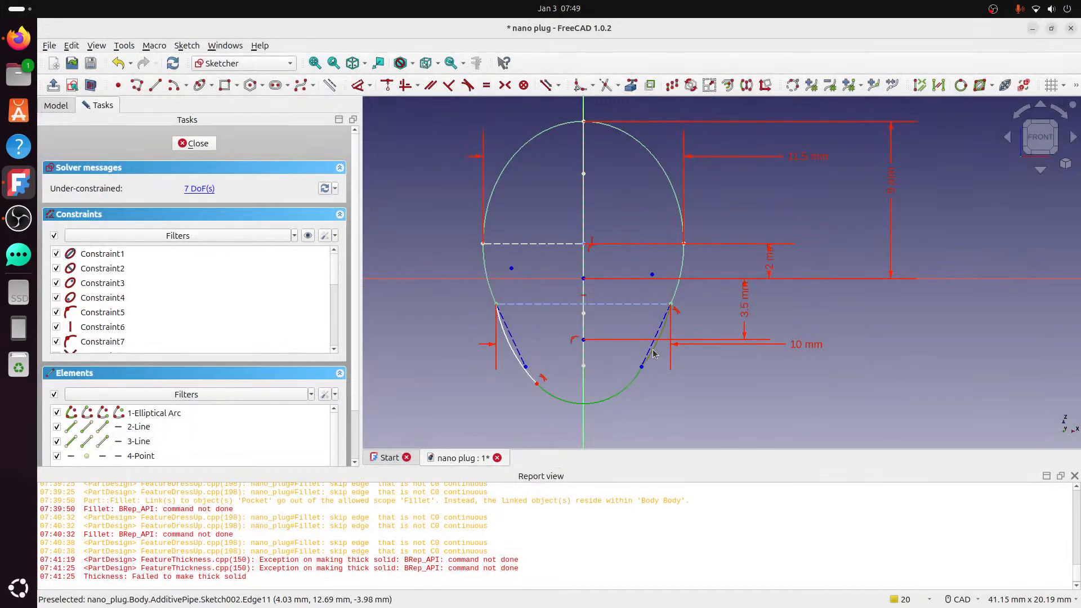
left_click(468, 85)
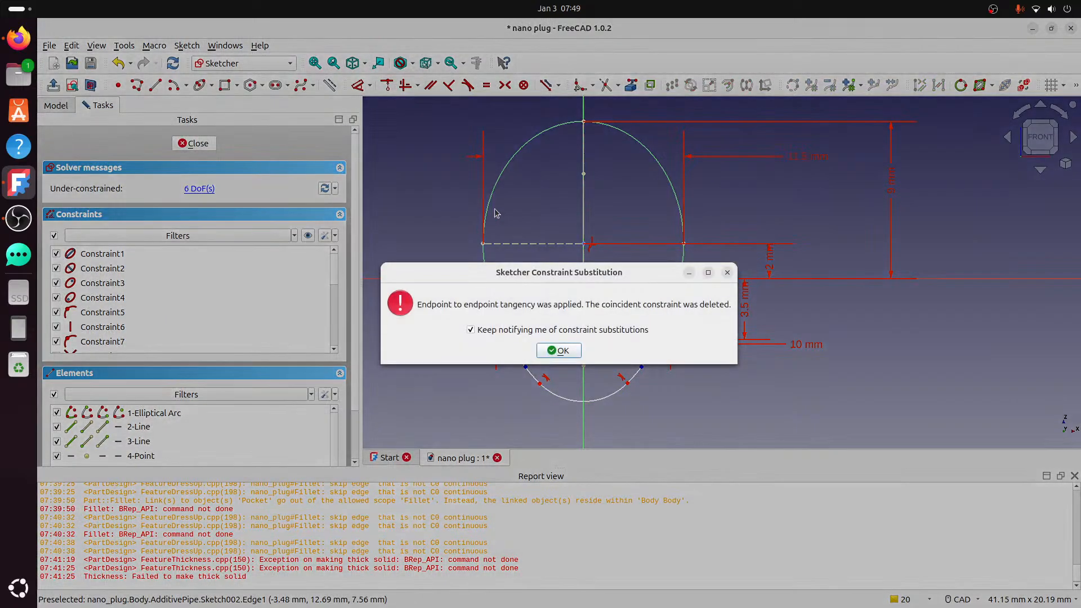
left_click(556, 349)
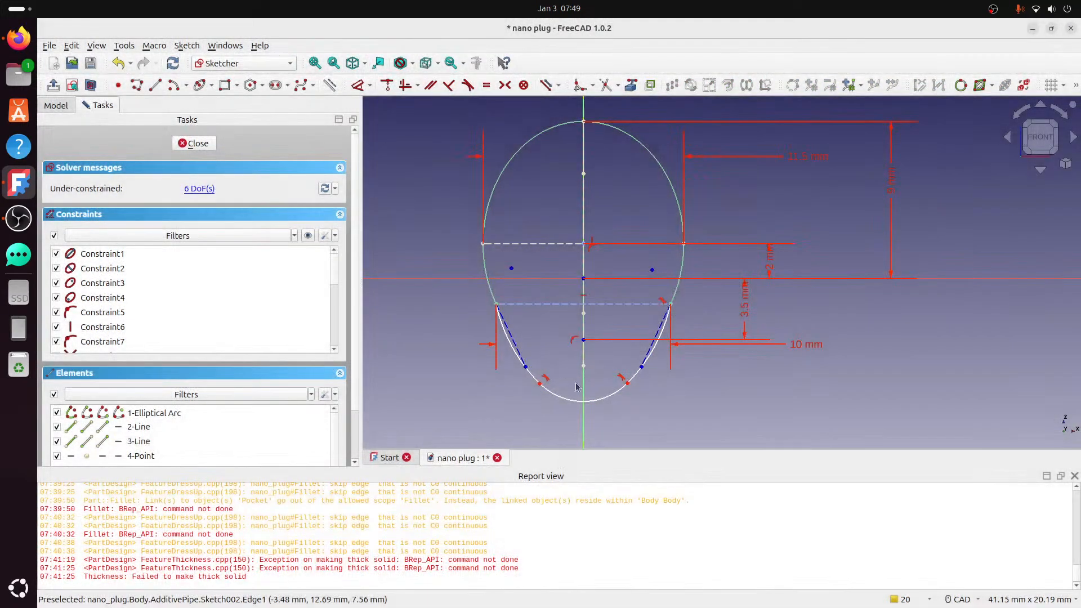
- Make the two side arcs equal in radius and constrain the left one tangent to the elliptical arc
left_click(510, 350)
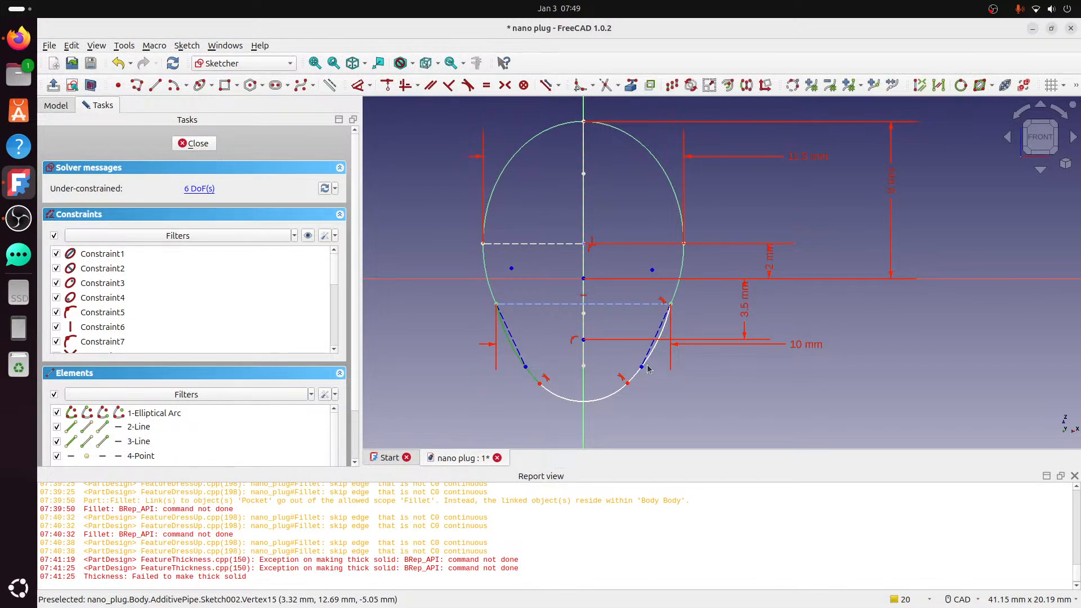
left_click(486, 85)
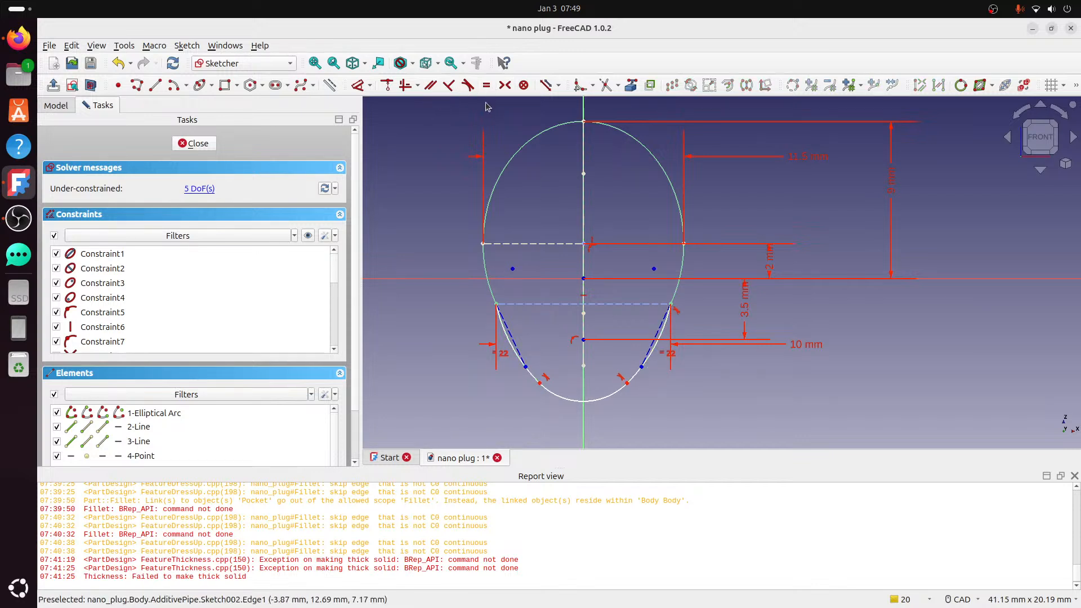
left_click(502, 325)
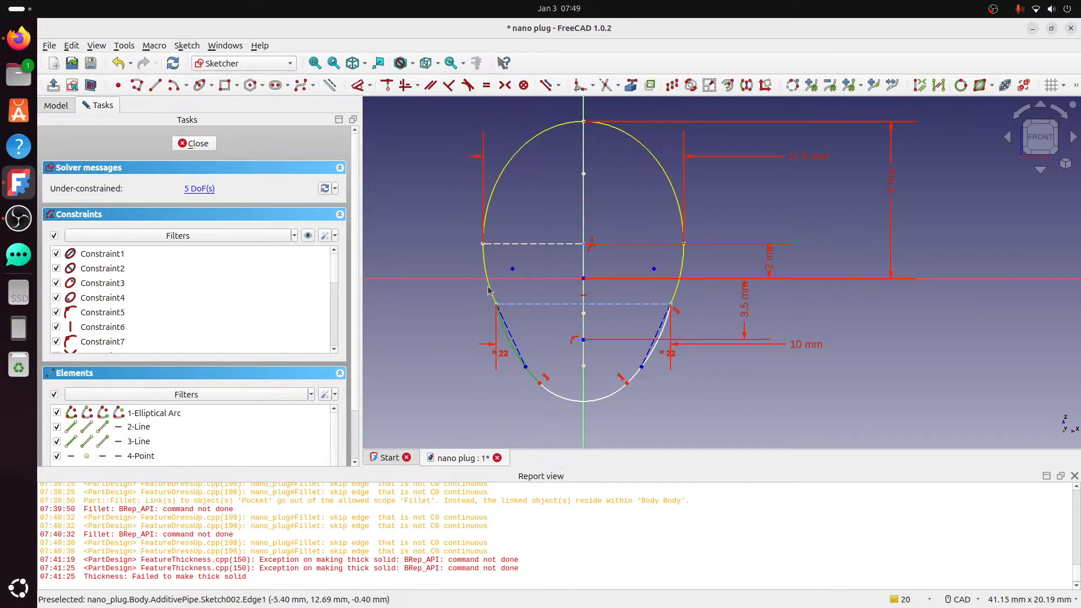
left_click(488, 290)
left_click(468, 85)
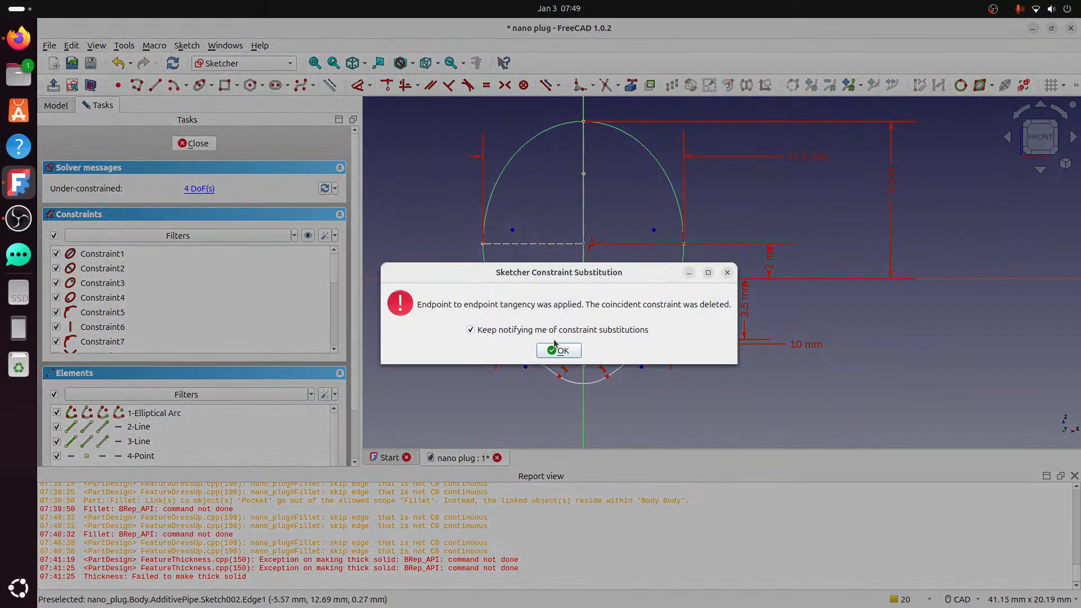
left_click(558, 350)
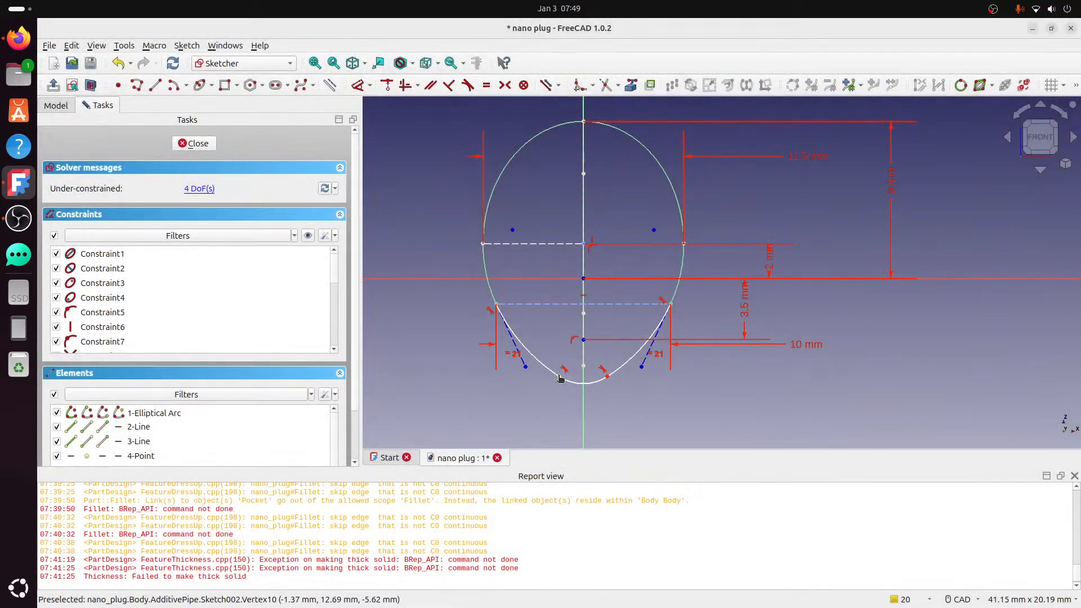
- Shift the joint between the left side arc and lower arc outward, and connect the side arcs' centers with a construction line
mouse_move(560, 378)
left_mouse_down()
mouse_move(529, 360)
mouse_move(544, 369)
left_mouse_up()
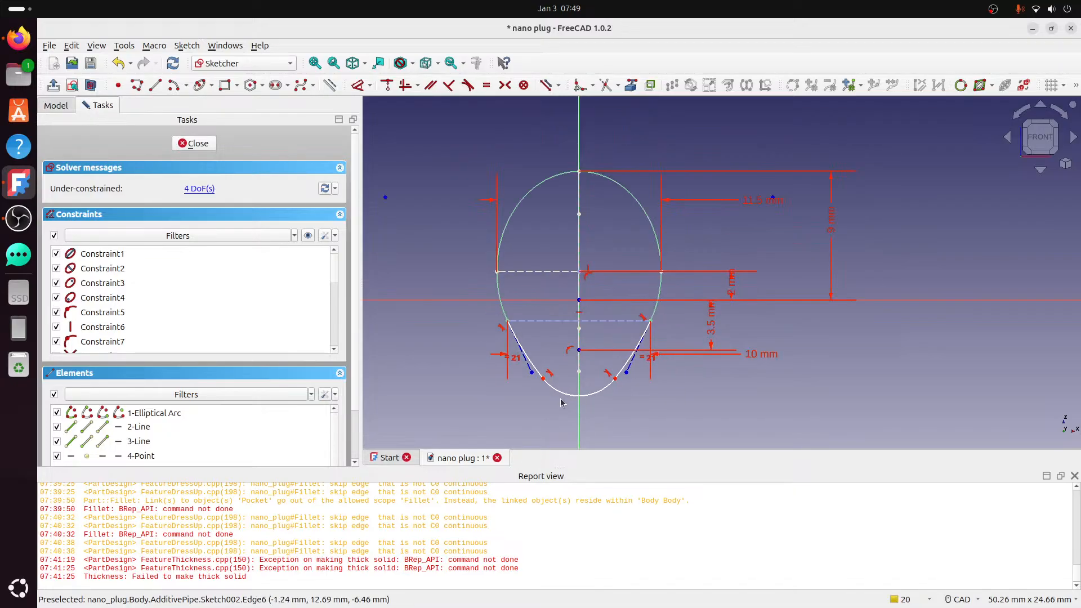
scroll(560, 394, "down", 1)
scroll(645, 398, "down", 1)
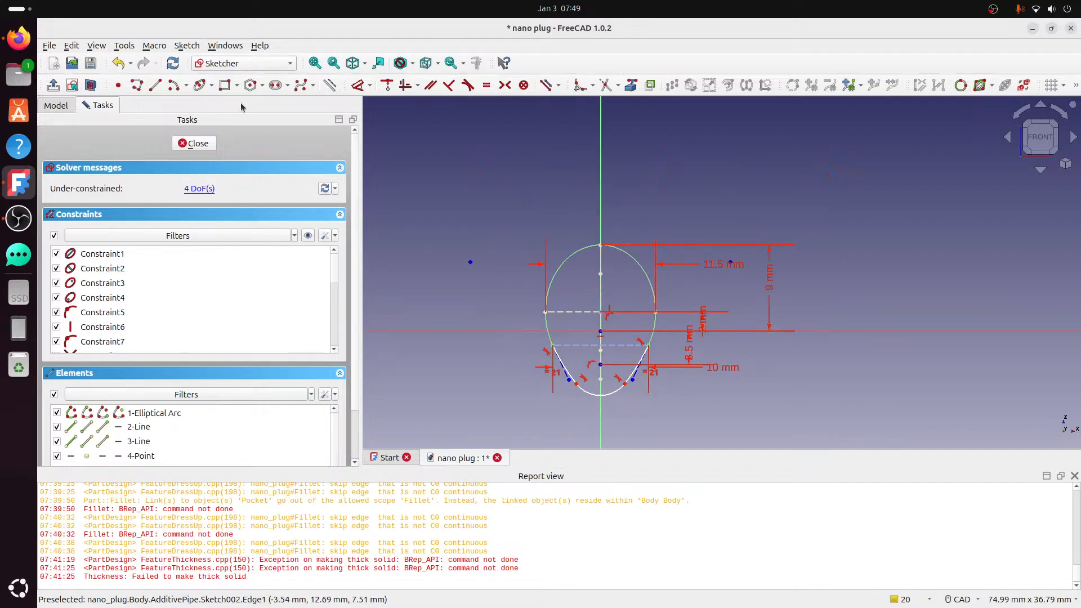
left_click(155, 85)
left_click(471, 263)
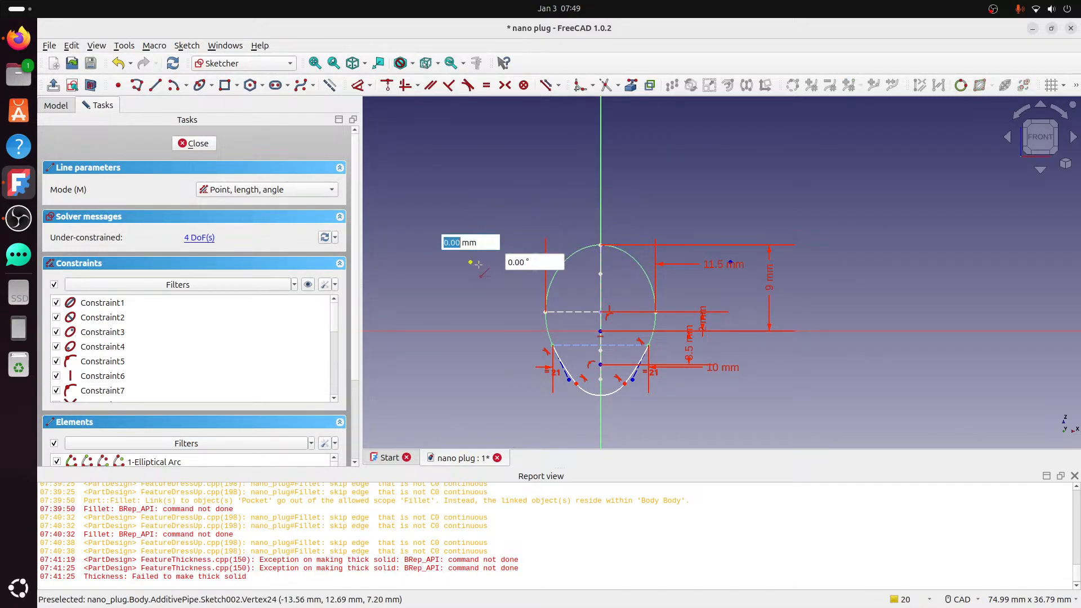
left_click(730, 263)
key("Escape")
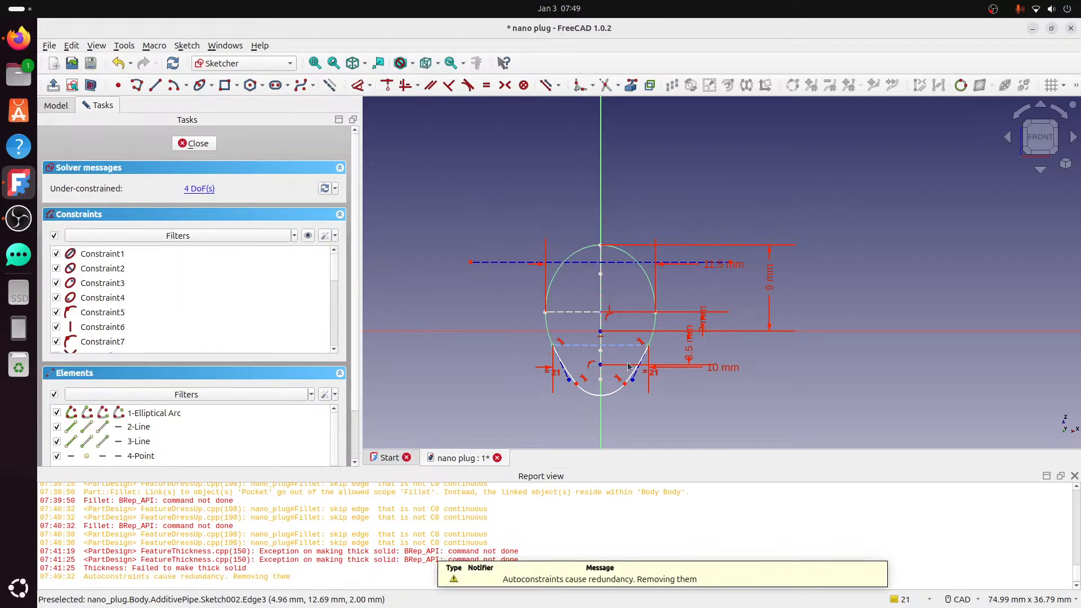
- Try to add a 5 mm vertical dimension from the origin to the lower end of the ellipse's axis
scroll(615, 376, "up", 2)
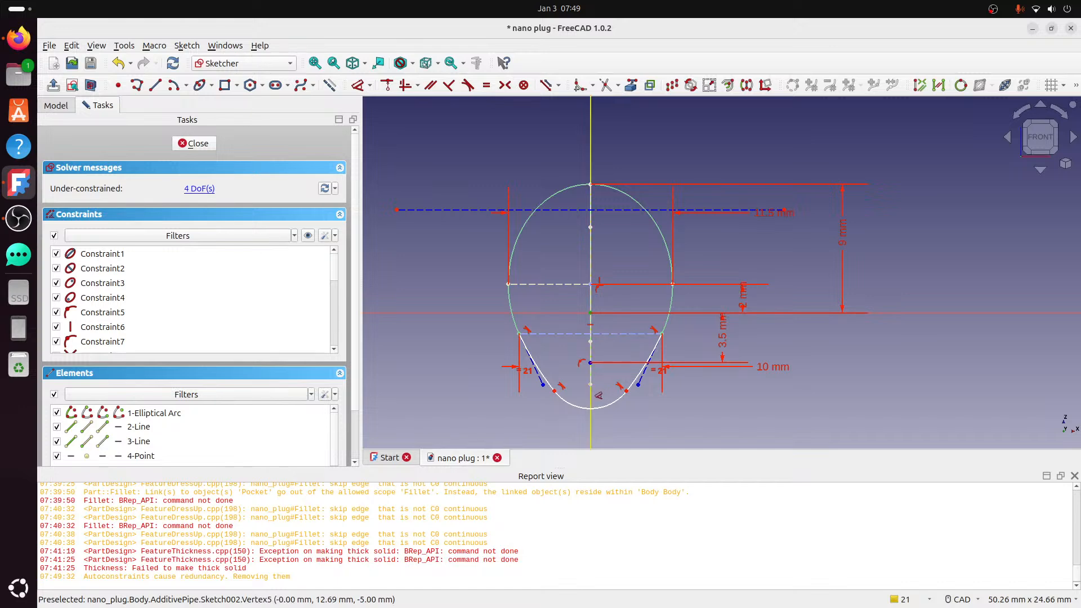
left_click(591, 385)
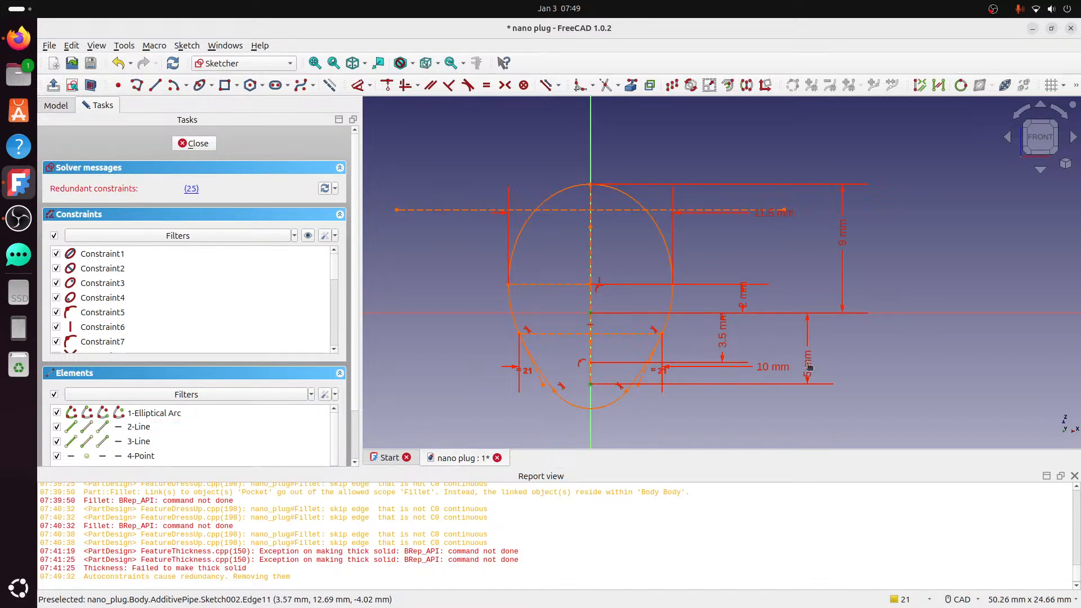
left_click(808, 367)
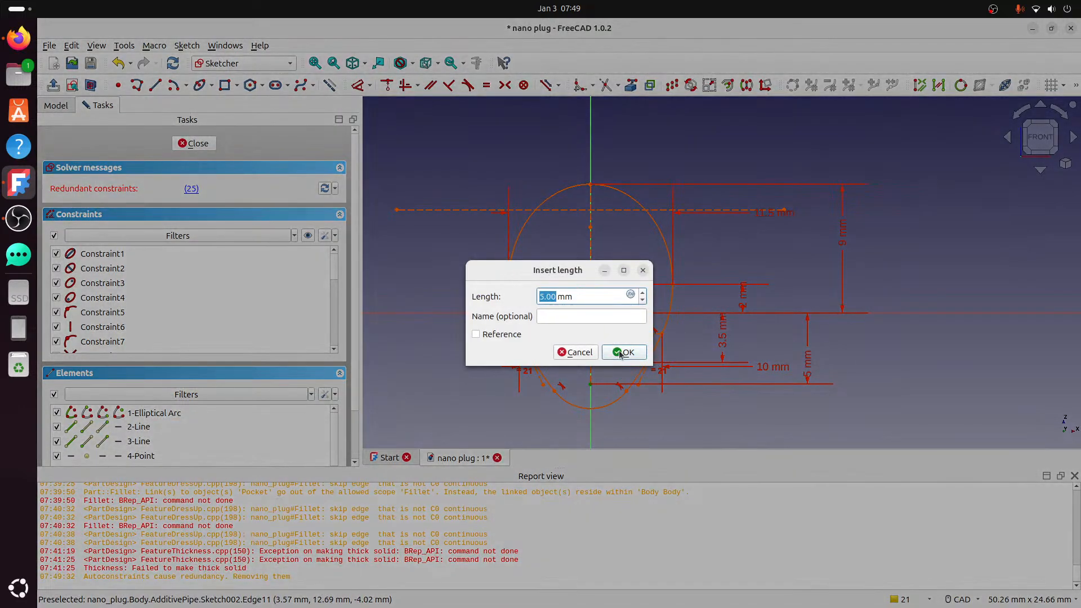
left_click(619, 353)
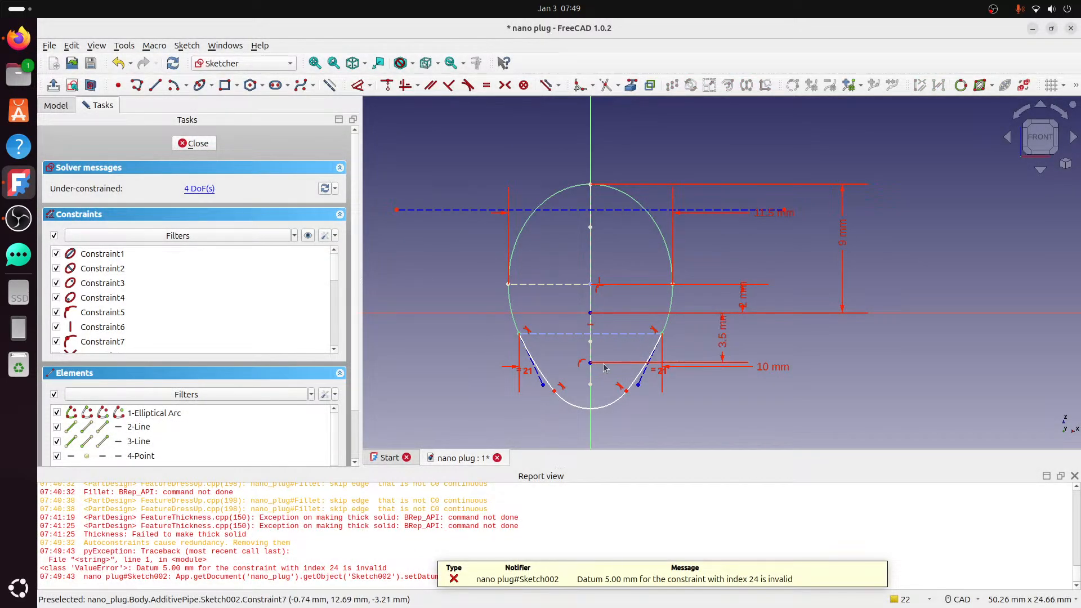
- Adjust the joint between the right side arc and lower arc, and connect both lower joints with a construction line
scroll(602, 362, "up", 1)
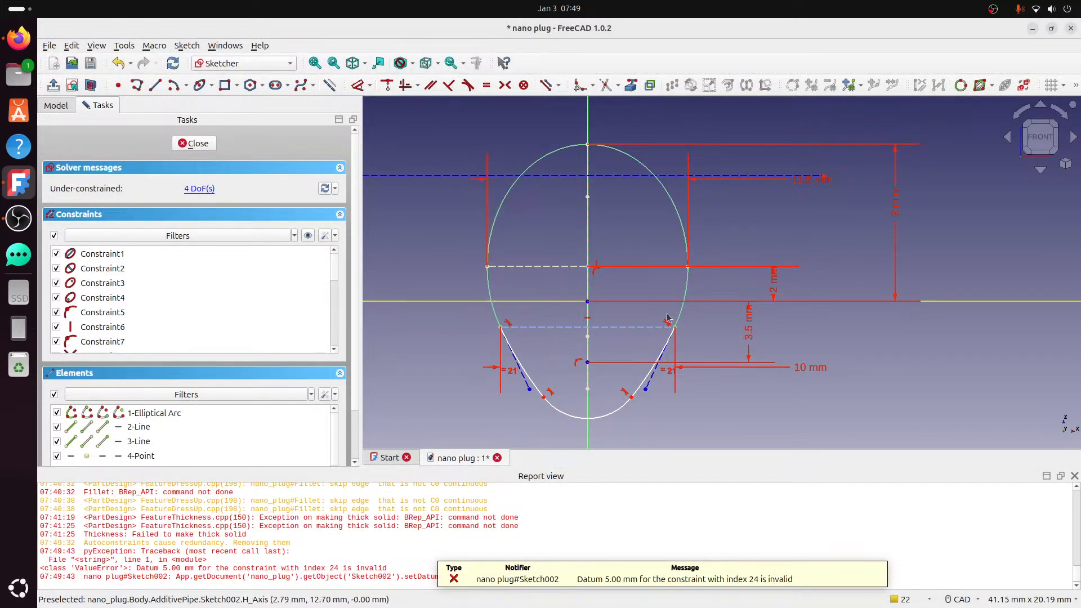
mouse_move(633, 402)
left_mouse_down()
mouse_move(628, 412)
mouse_move(631, 388)
mouse_move(637, 399)
left_mouse_up()
scroll(636, 383, "down", 1)
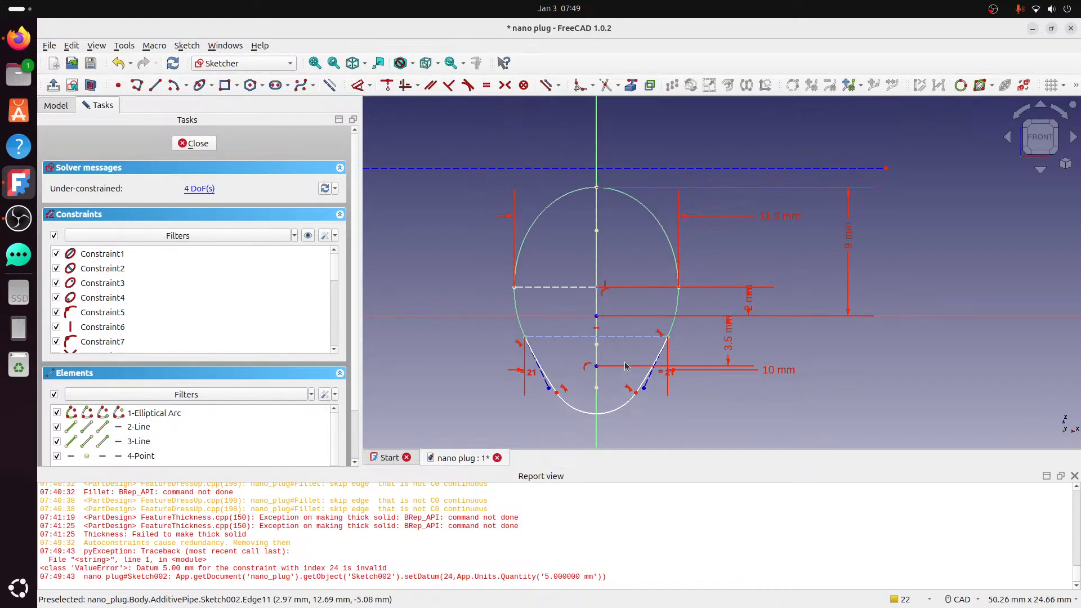
scroll(531, 318, "up", 1)
left_click(155, 85)
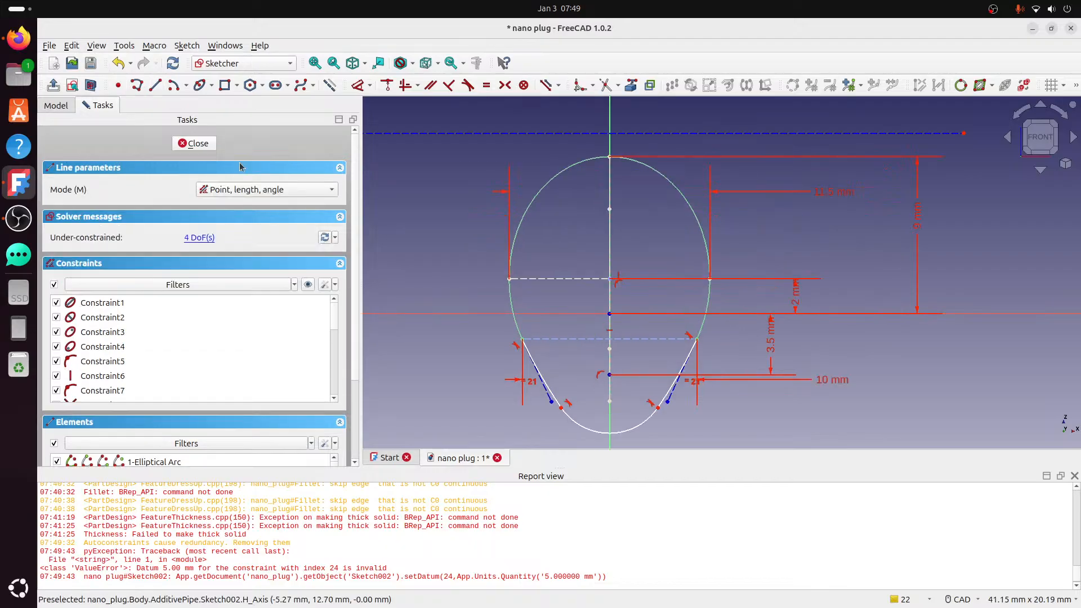
left_click(561, 407)
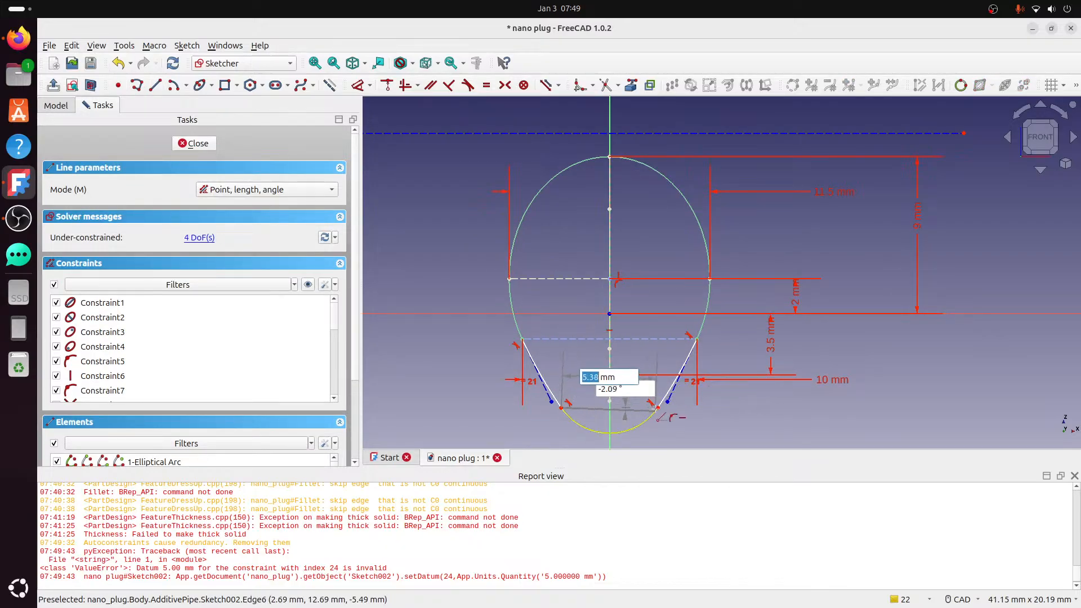
left_click(658, 408)
right_click(725, 419)
middle_click_drag(725, 419, 694, 386)
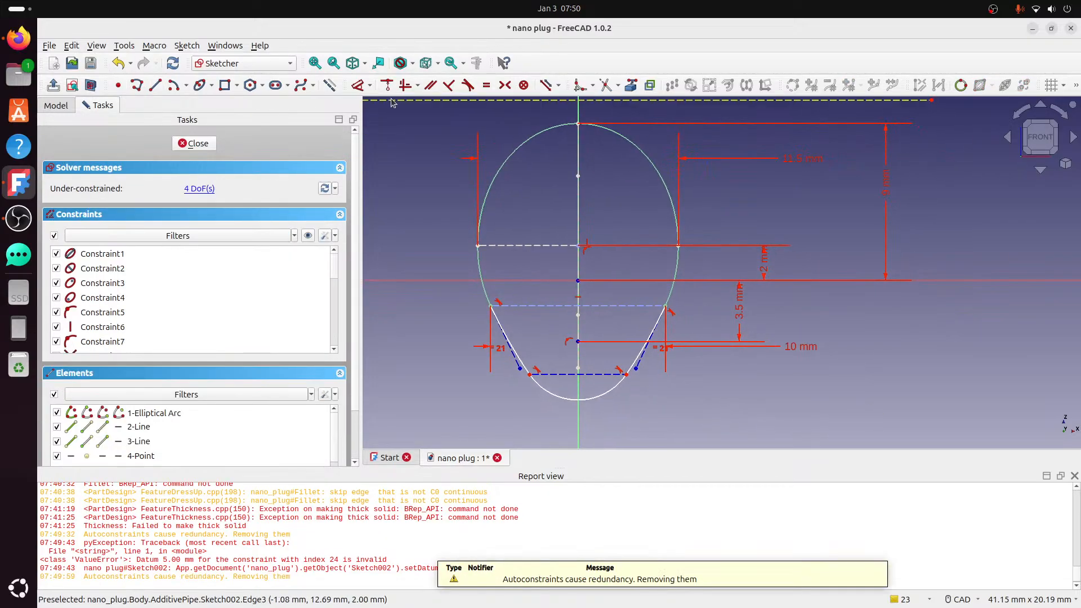
- Dimension the construction line between the lower joints at 5.5 mm and close the sketch
left_click(358, 85)
left_click(591, 374)
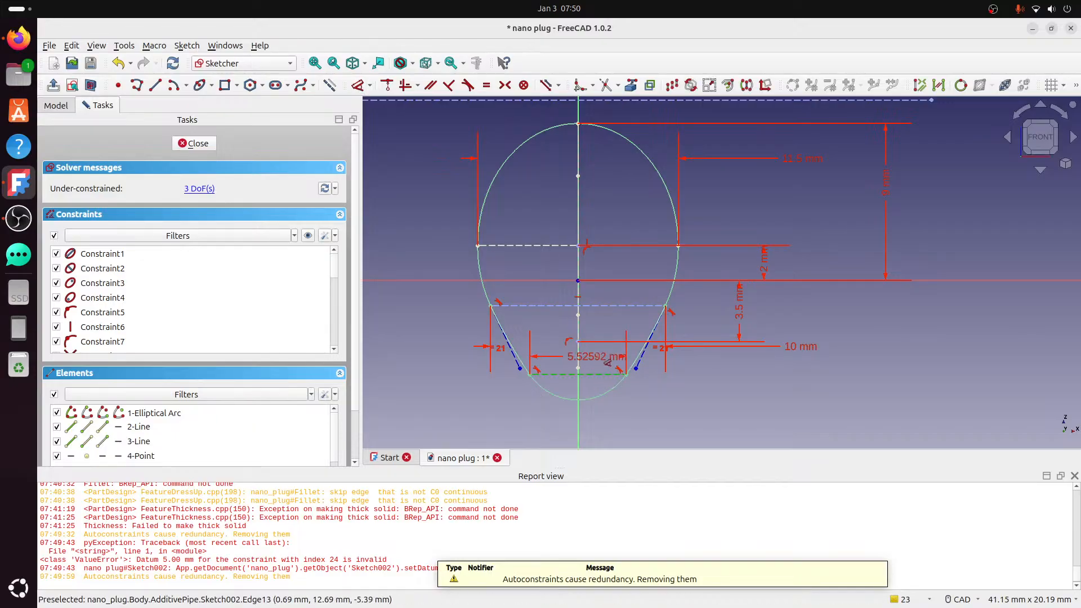
left_click(598, 356)
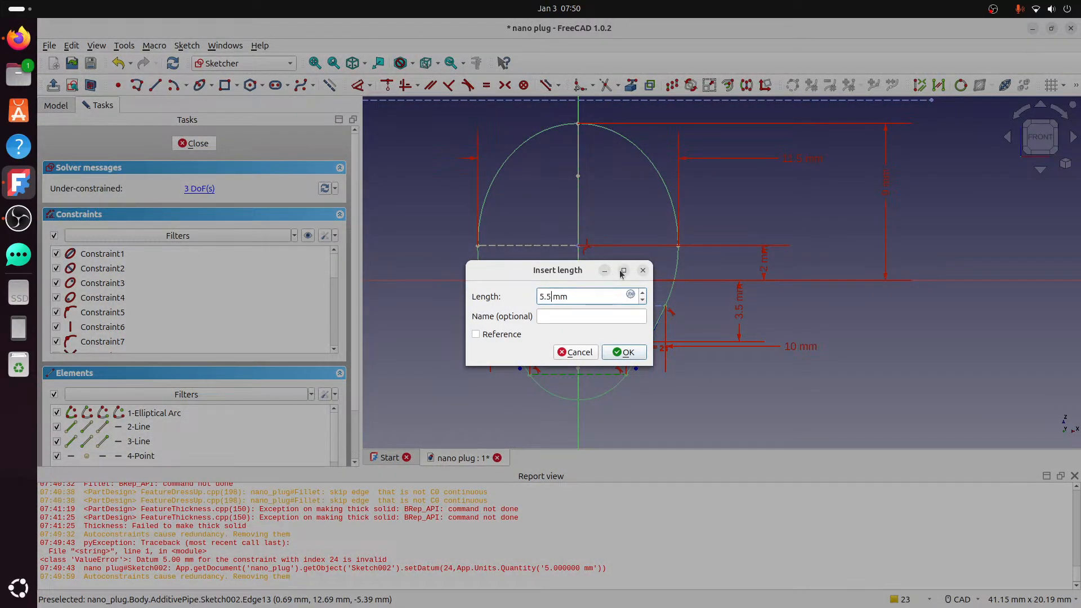
left_click(624, 352)
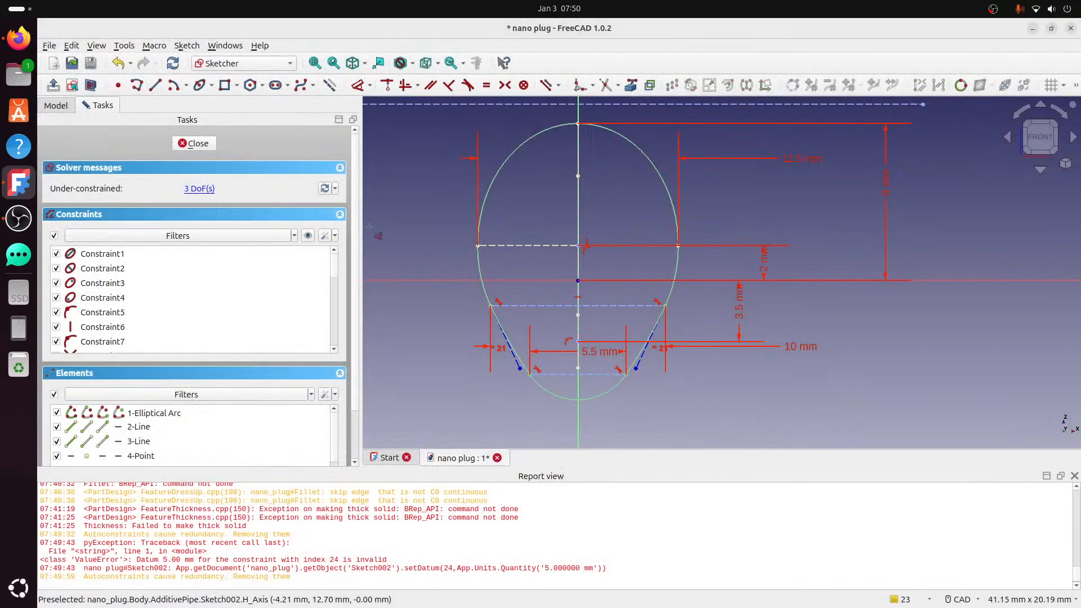
left_click(197, 143)
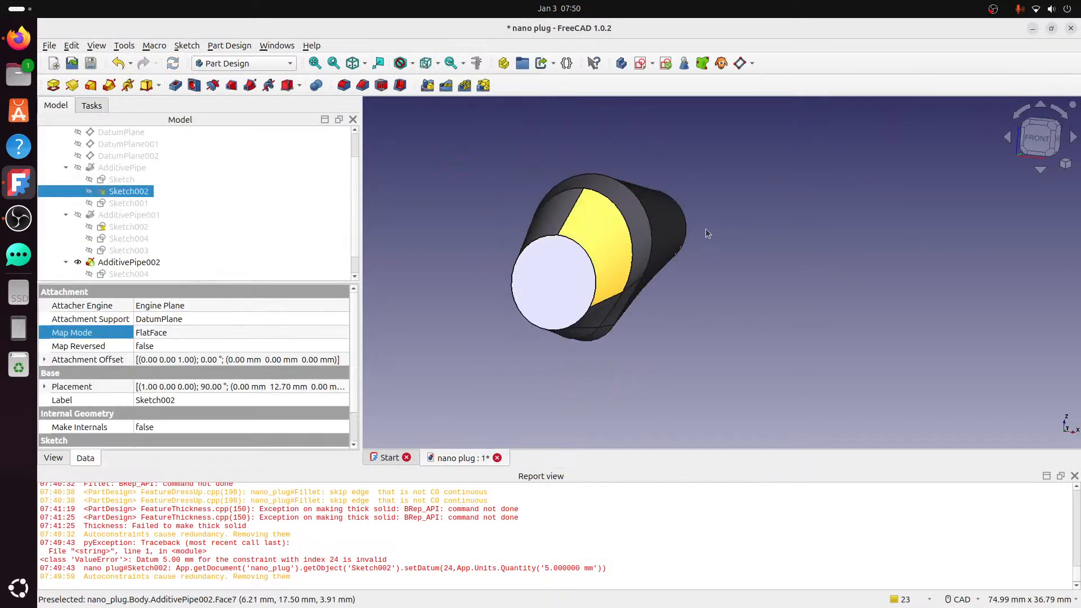
middle_click_drag(746, 222, 856, 259)
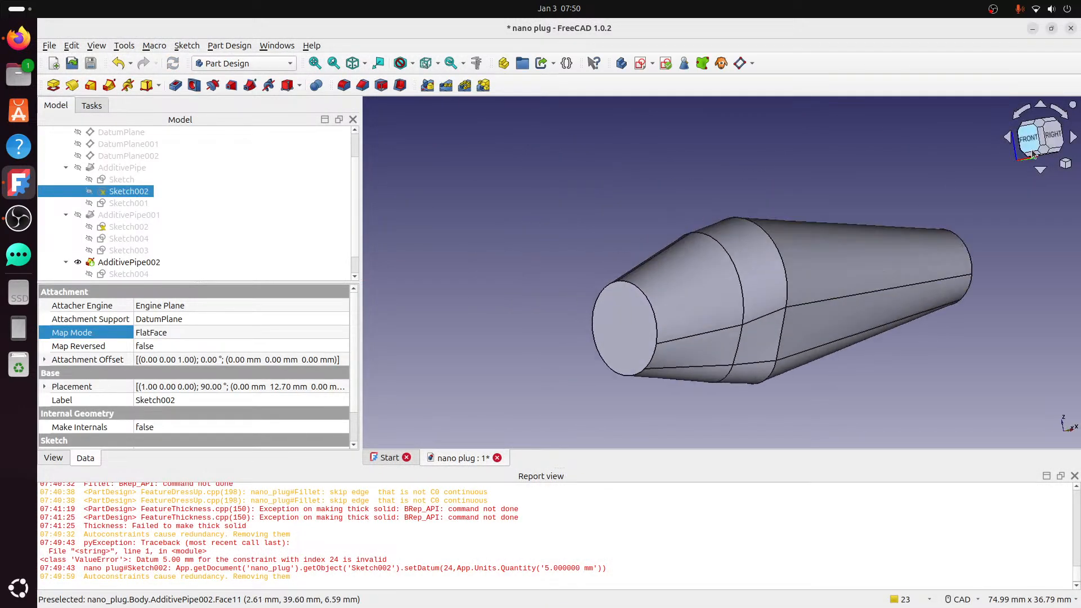
- Try to fillet the cross-section edge nearest the short tapered end of the body with a 0.1 mm radius
left_click(1047, 139)
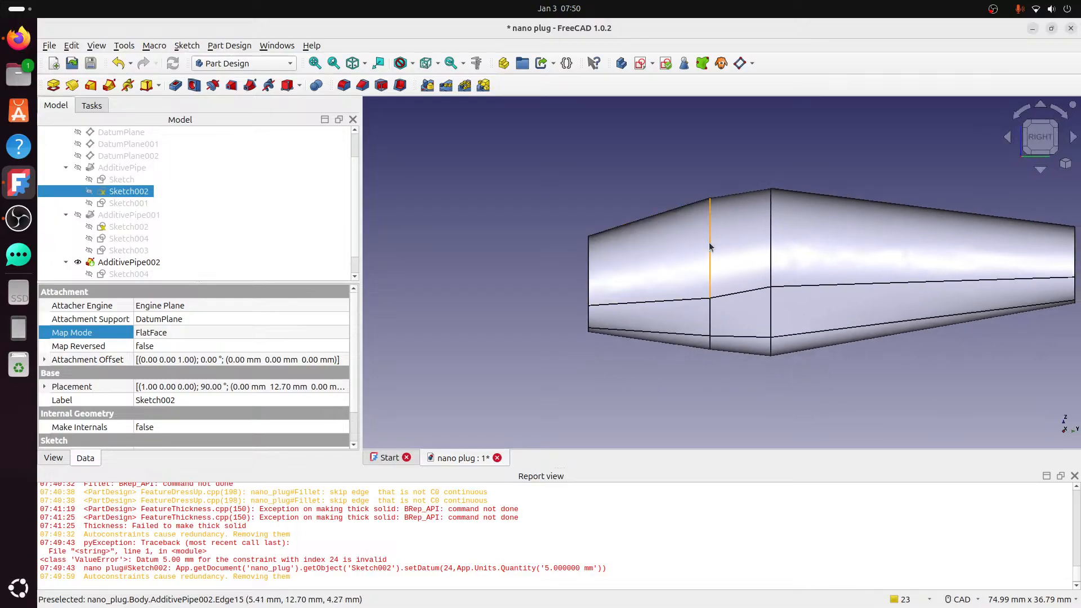
left_click(709, 246)
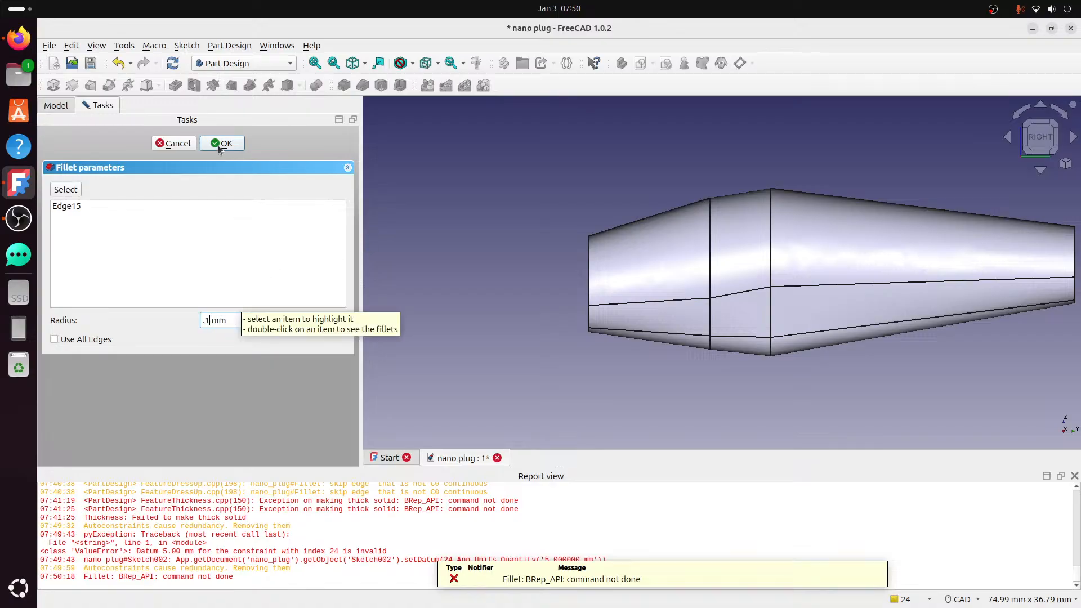
type(".1")
key("Return")
left_click(613, 338)
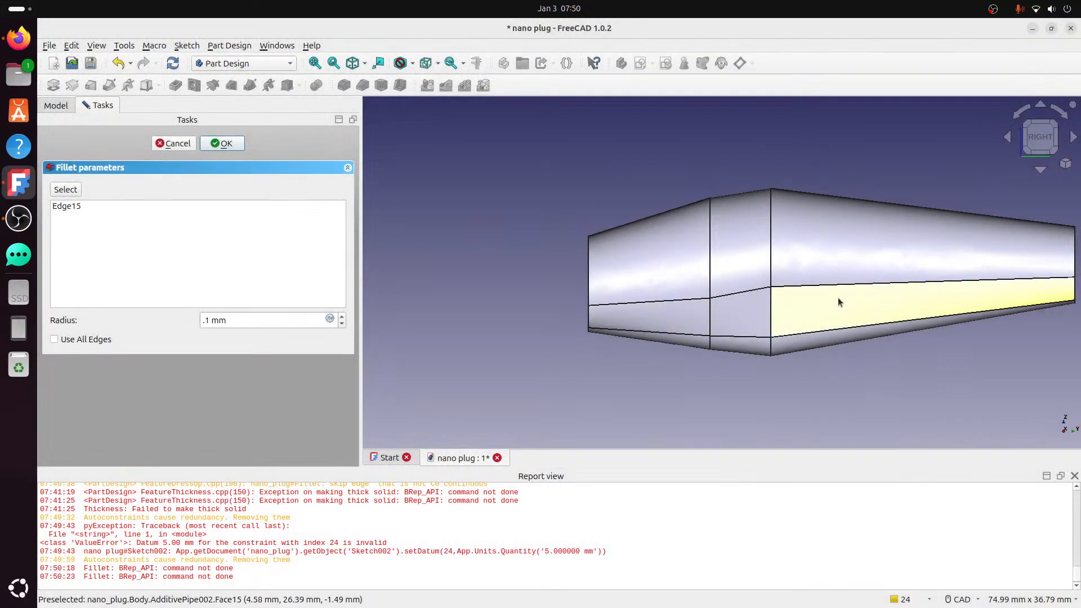
middle_click_drag(840, 301, 694, 317)
left_click(175, 143)
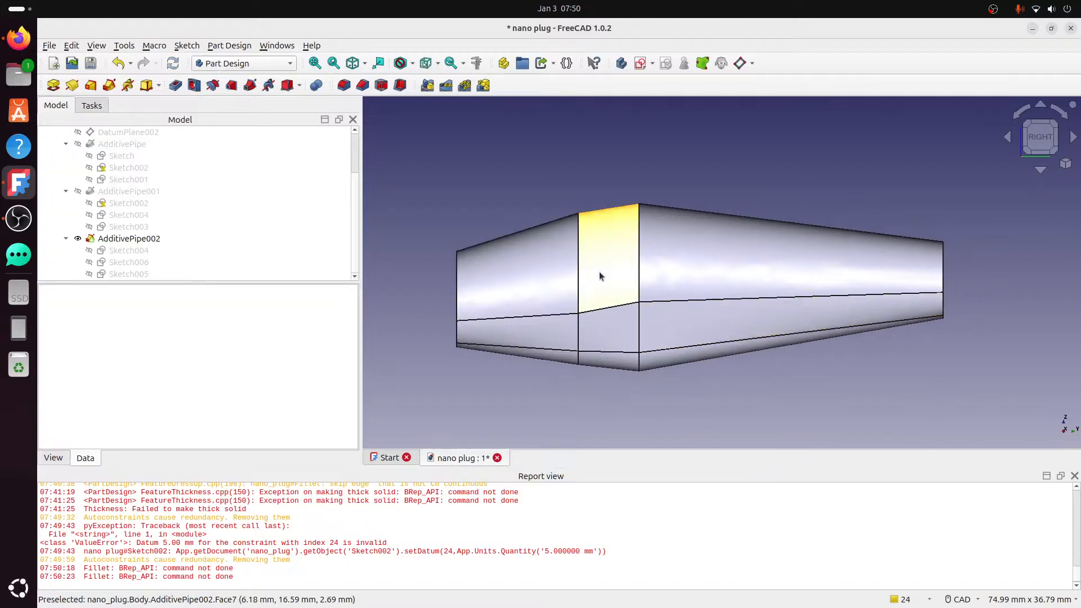
- Show Sketch002 and Sketch004 of AdditivePipe001 on the body to identify which cross-sections they define
left_click(1027, 128)
scroll(555, 220, "up", 2)
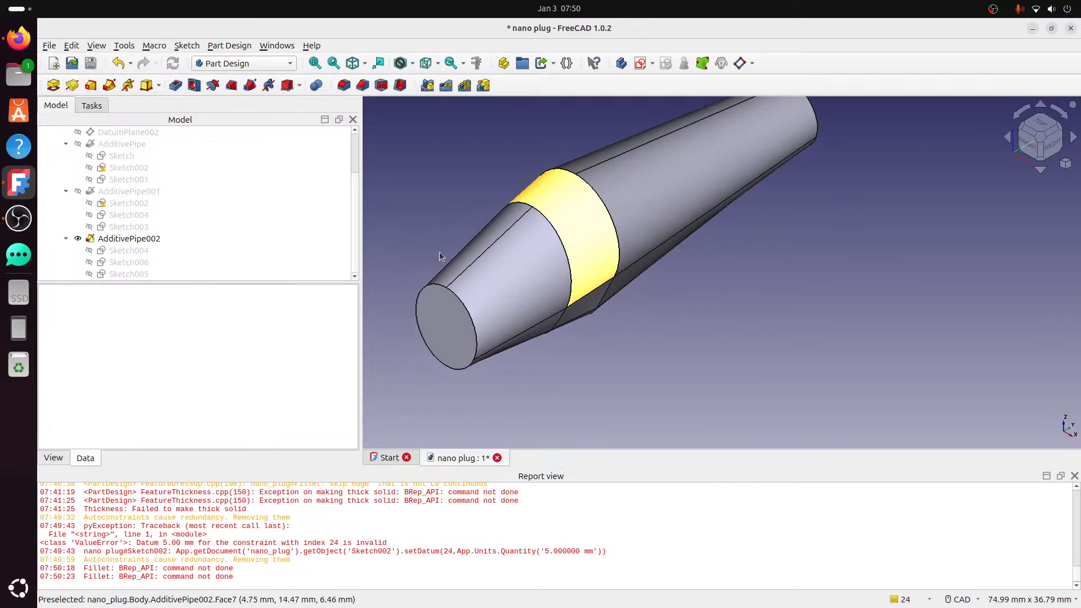
left_click(145, 206)
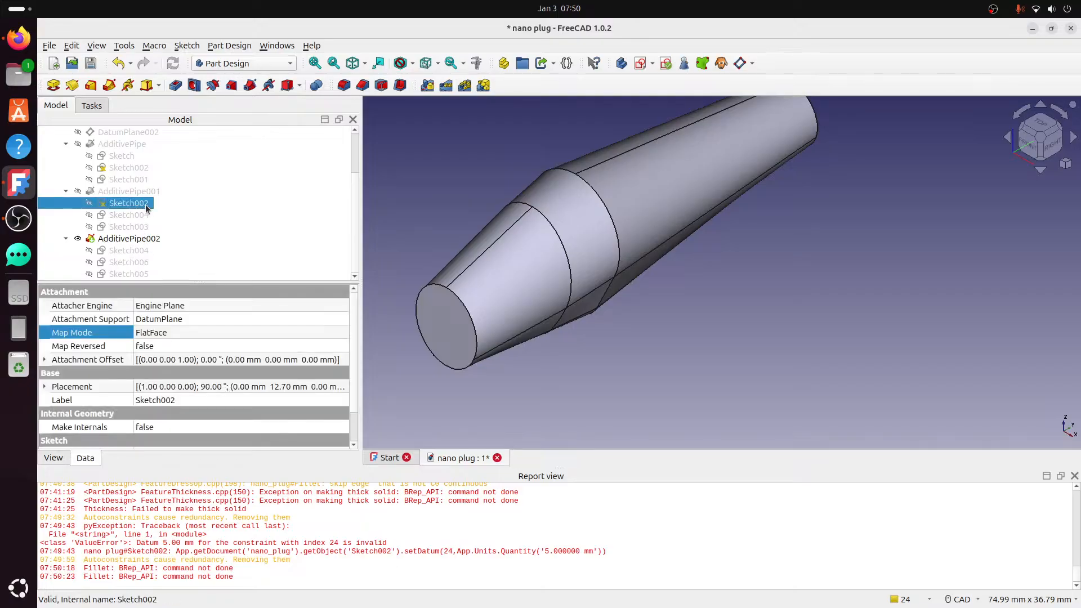
key("space")
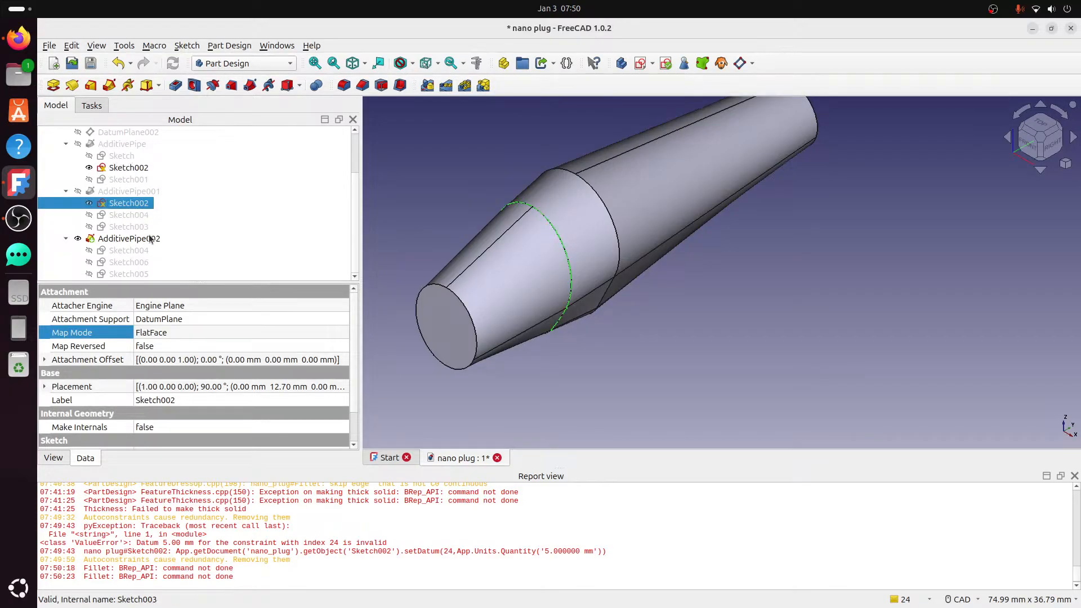
left_click(145, 216)
key("space")
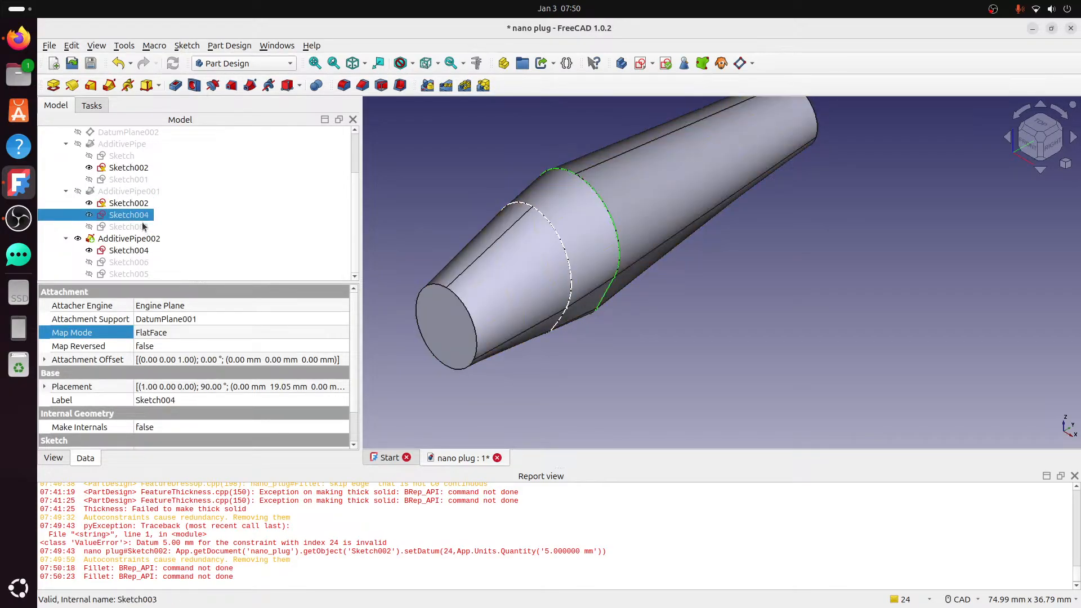
- Open Sketch004 for editing and hide Sketch002 behind it
double_click(145, 216)
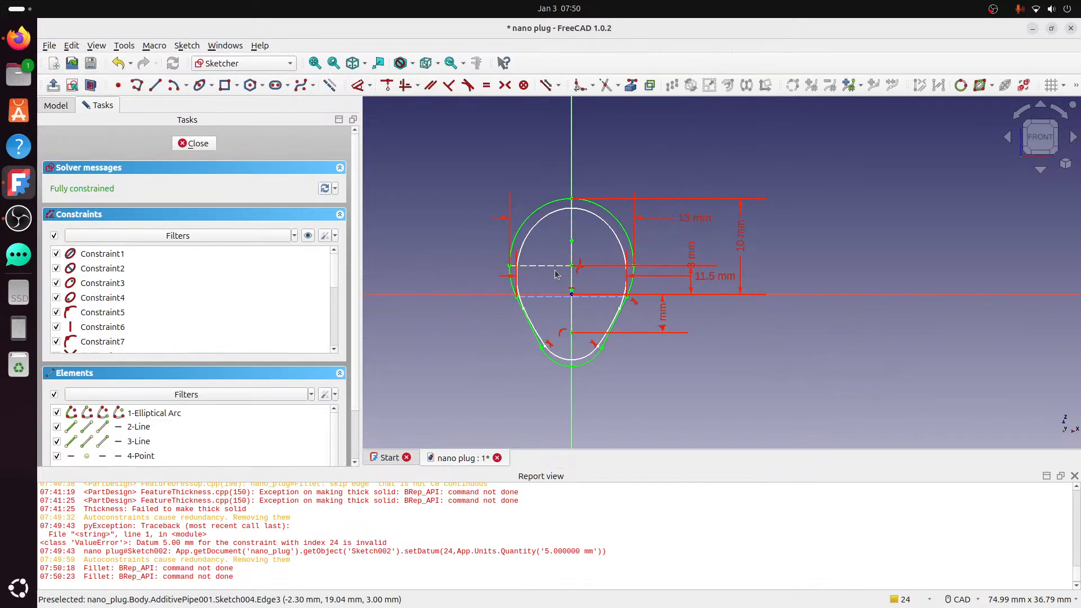
scroll(556, 272, "up", 5)
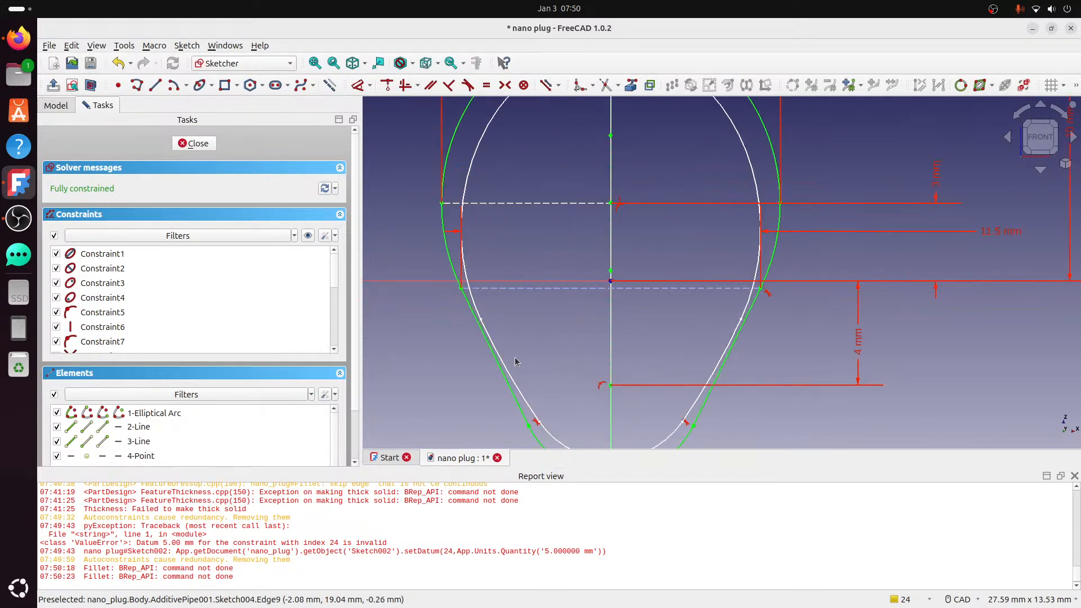
scroll(514, 357, "down", 1)
left_click(57, 105)
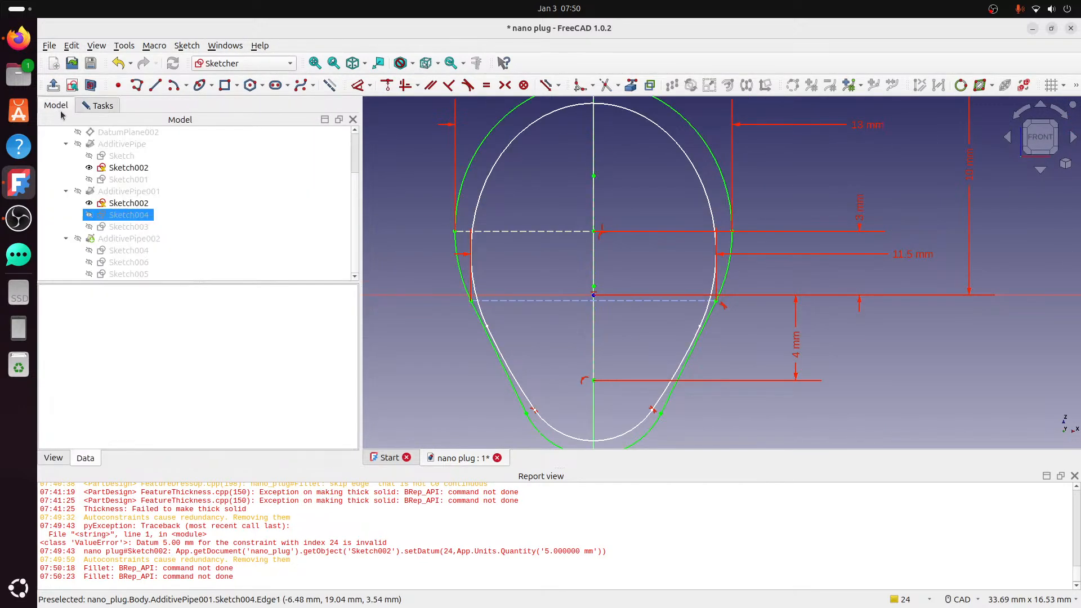
left_click(141, 205)
key("space")
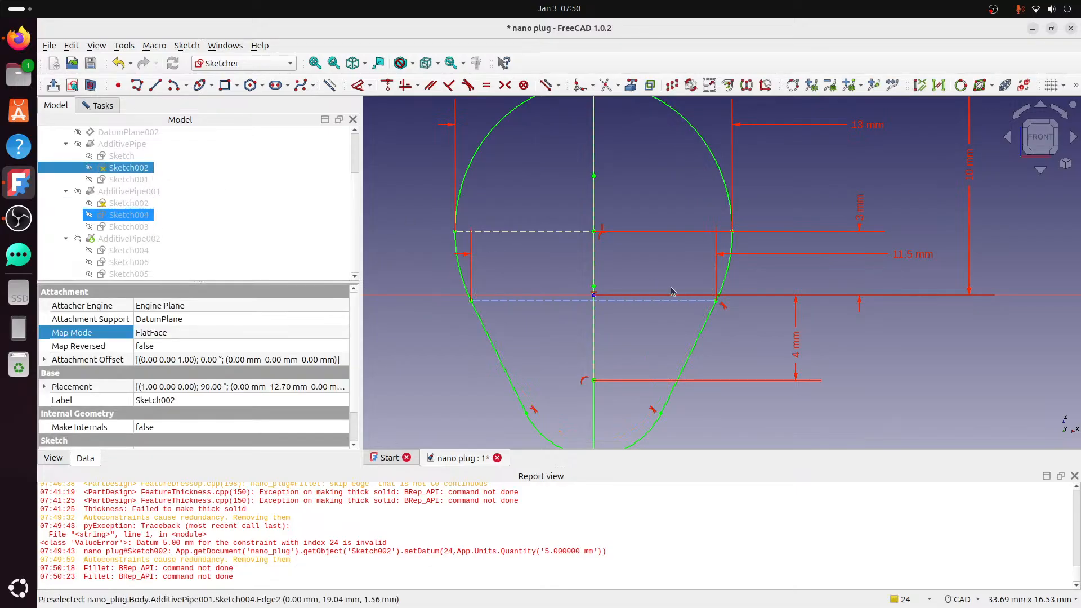
- Convert the two slanted side lines of Sketch004 into construction geometry
middle_click_drag(589, 322, 547, 266)
left_click(453, 294)
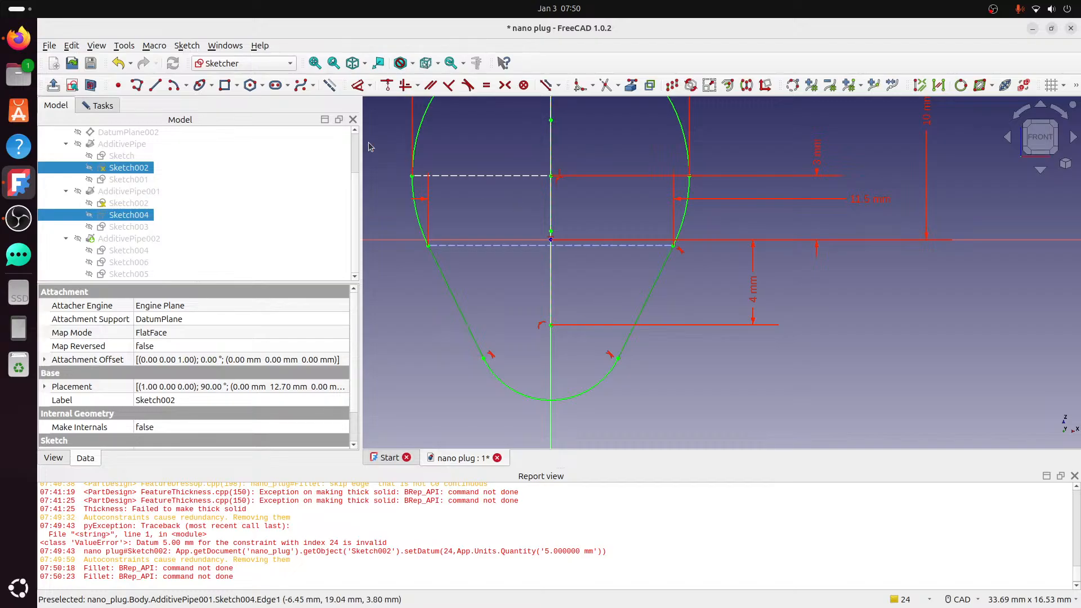
left_click(330, 85)
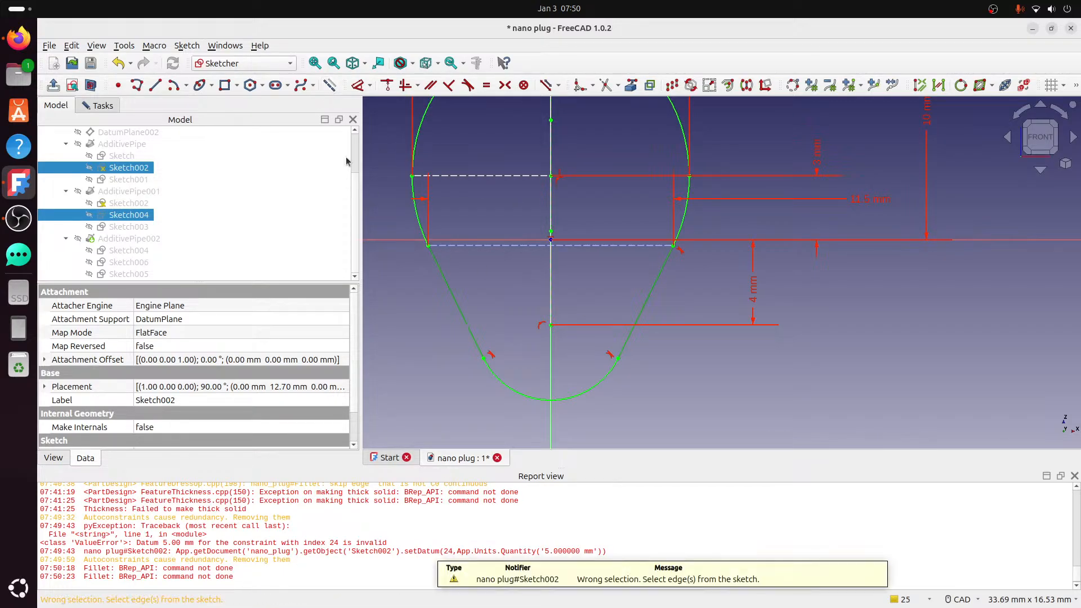
left_click(485, 288)
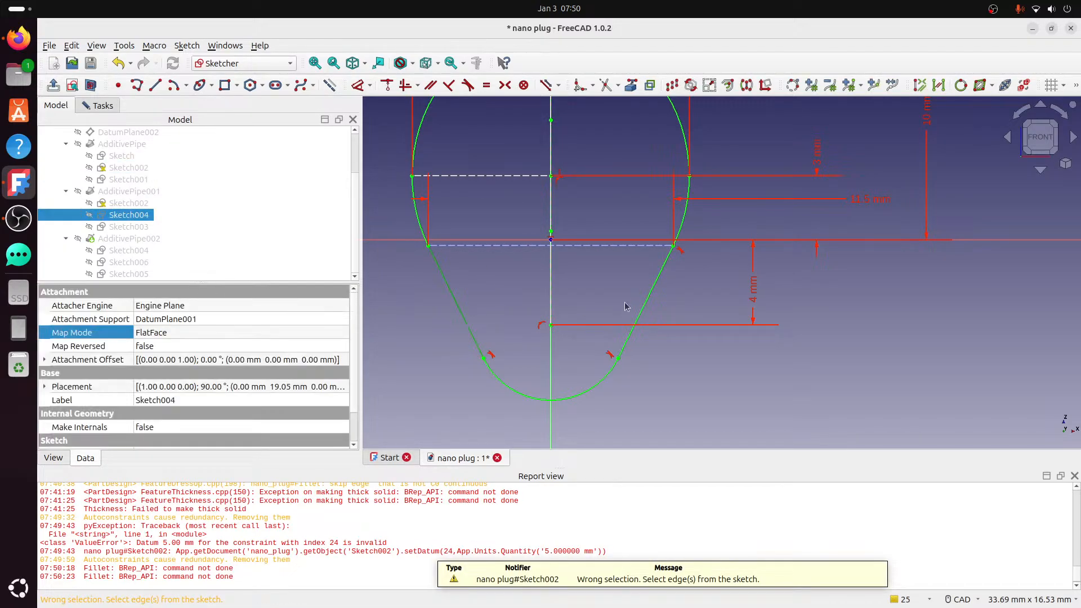
left_click(330, 85)
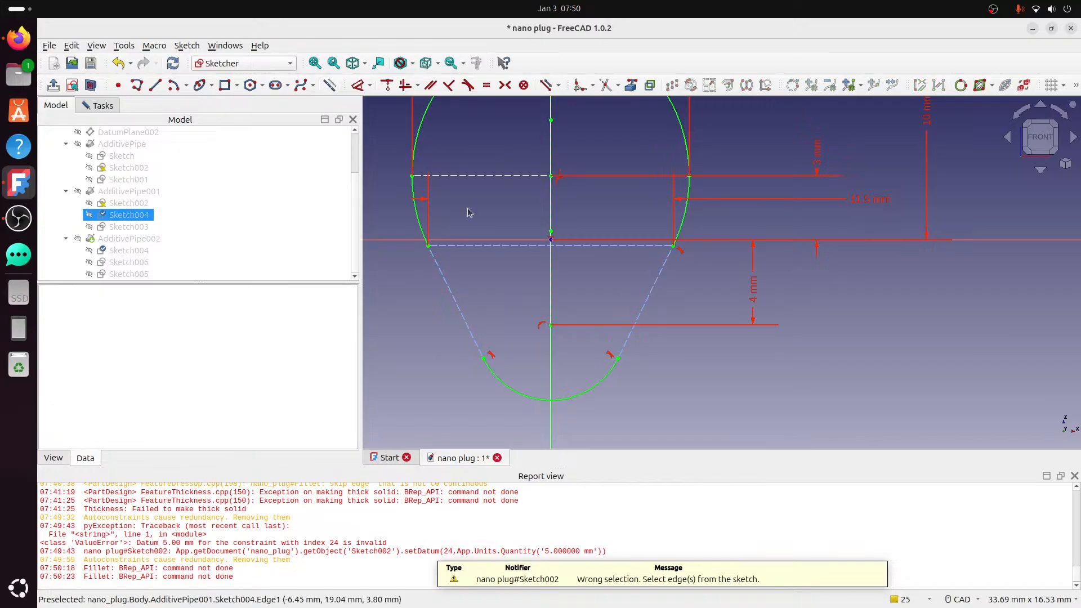
- Delete the tangent constraints between the lower arc and both slanted side lines
left_click(493, 357)
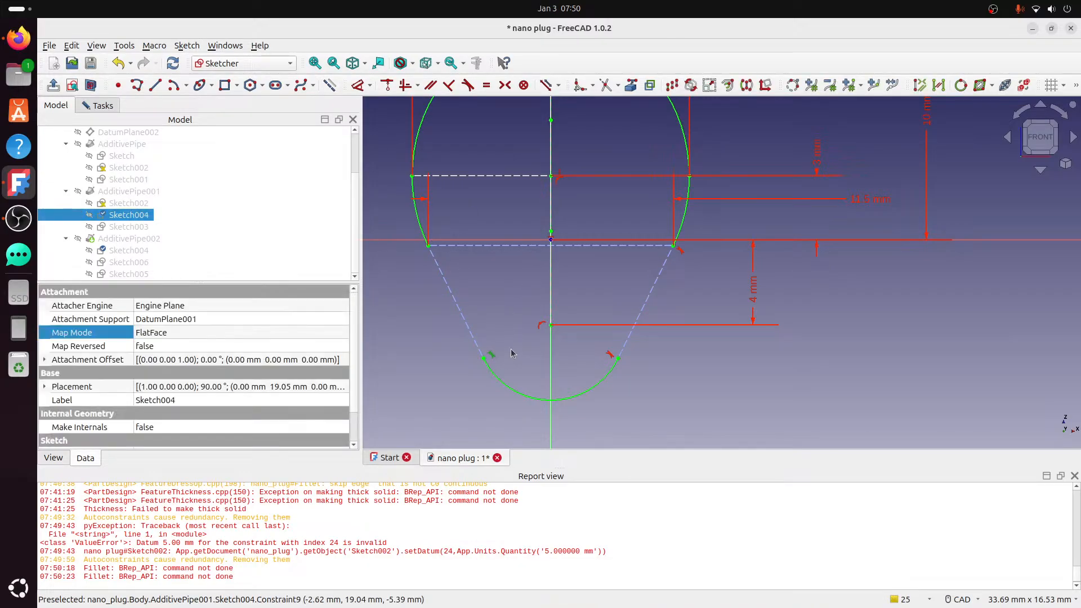
key("Delete")
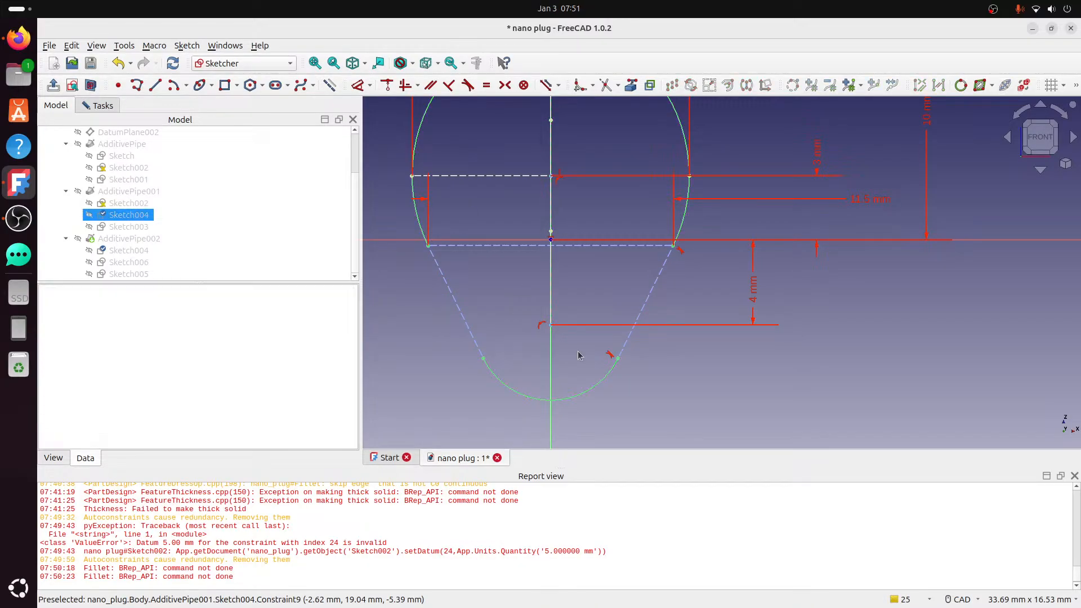
left_click(611, 354)
key("Delete")
- Delete the constraint at the lower arc's center and pull the arc's right end free of the side line
scroll(511, 369, "down", 2)
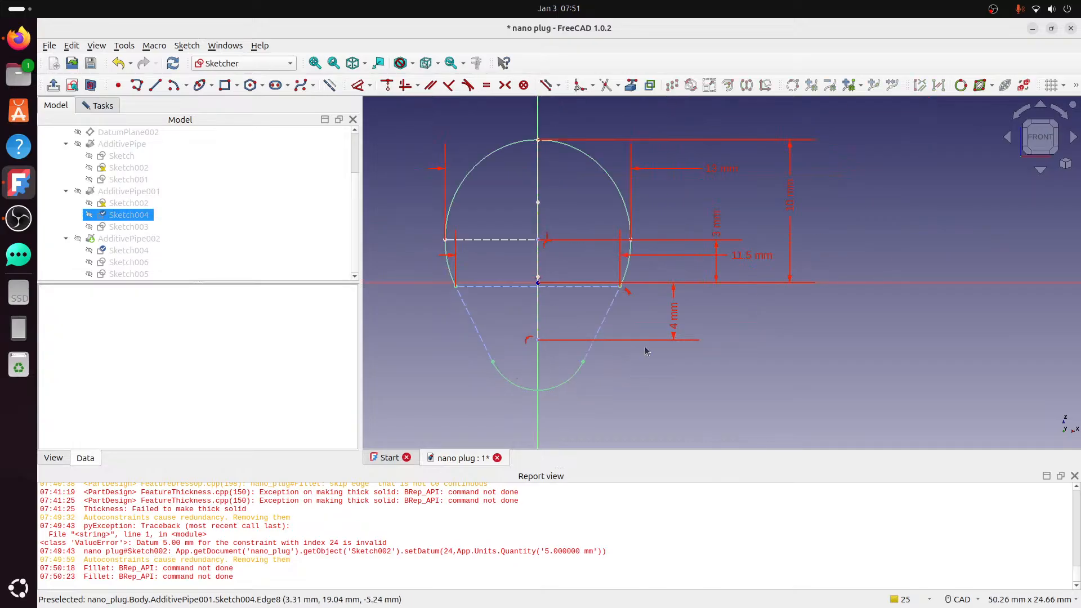
left_click(528, 342)
key("Delete")
mouse_move(585, 365)
left_mouse_down()
mouse_move(563, 376)
mouse_move(584, 346)
mouse_move(580, 366)
mouse_move(553, 344)
mouse_move(539, 363)
left_mouse_up()
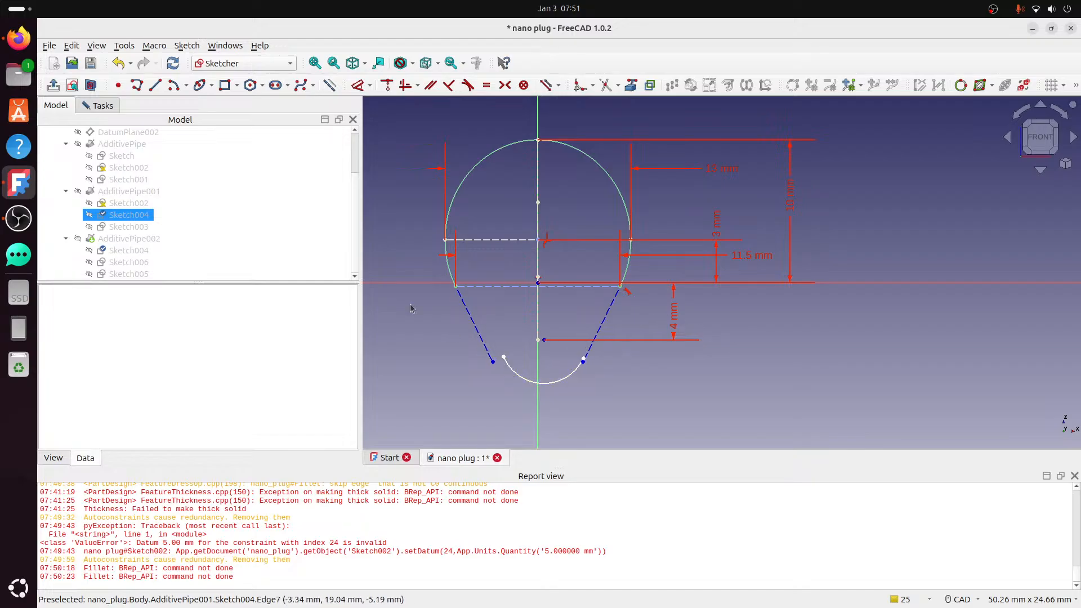
- Draw outward-bulging side arcs from both ends of the elliptical arc to the lower arc, and lower the joint at the right side arc
left_click(200, 86)
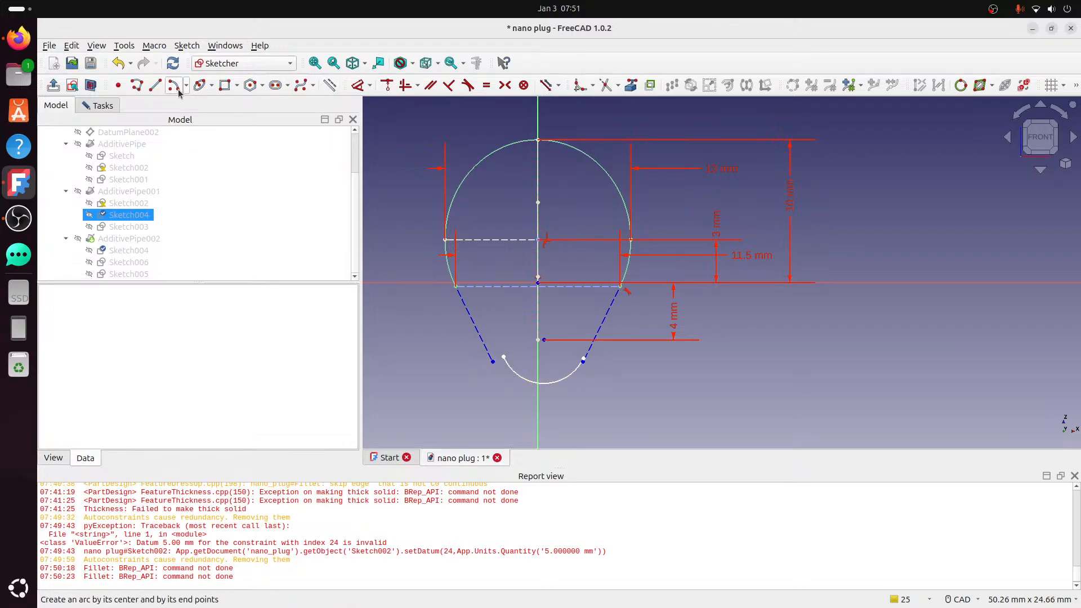
left_click(587, 254)
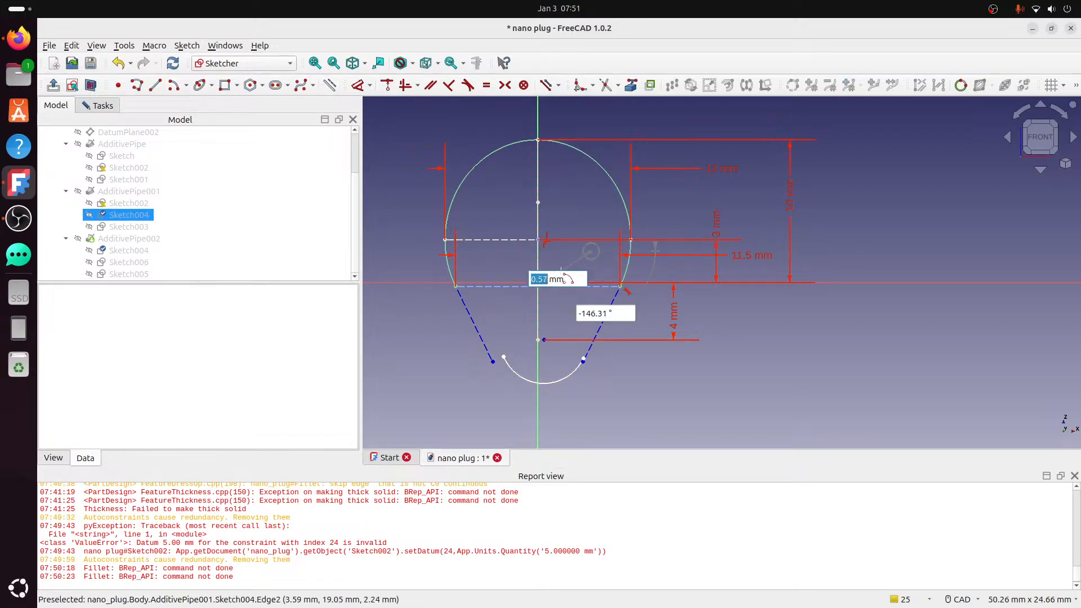
left_click(456, 287)
left_click(504, 357)
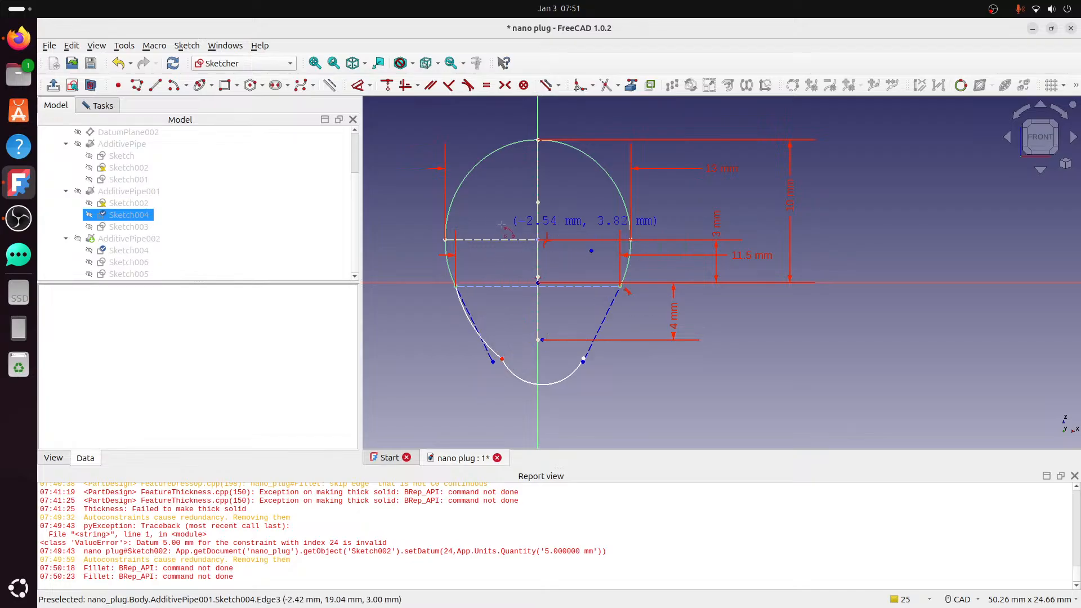
left_click(468, 257)
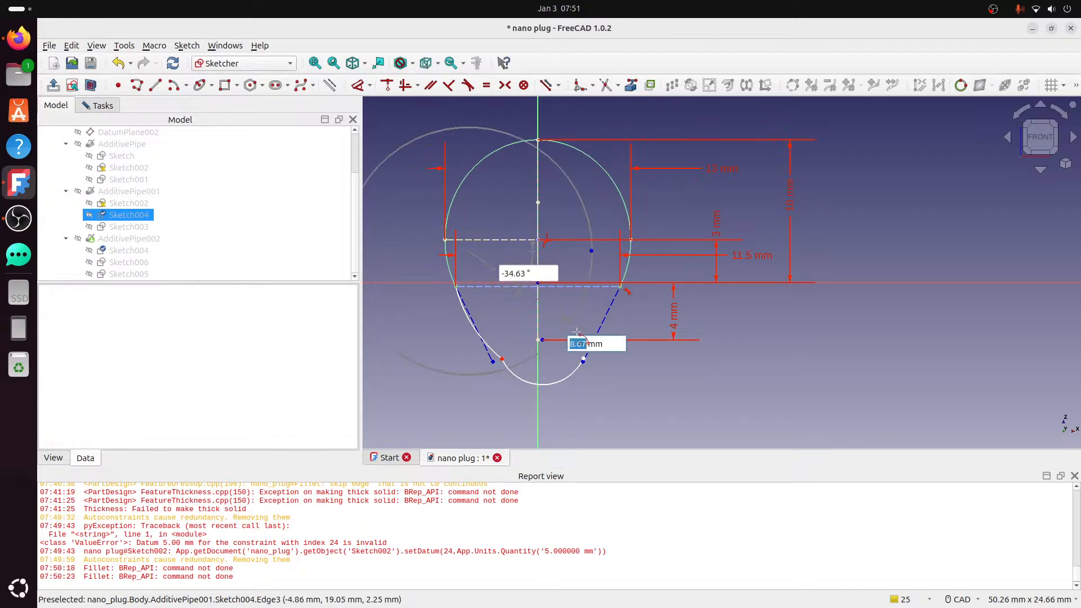
left_click(583, 365)
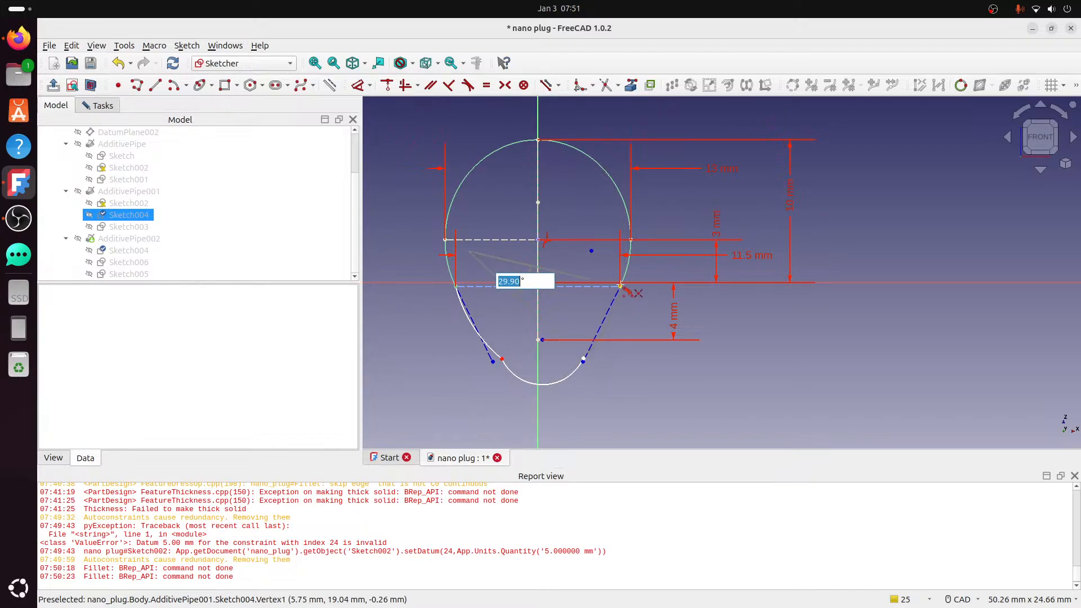
left_click(619, 290)
left_click_drag(581, 359, 582, 371)
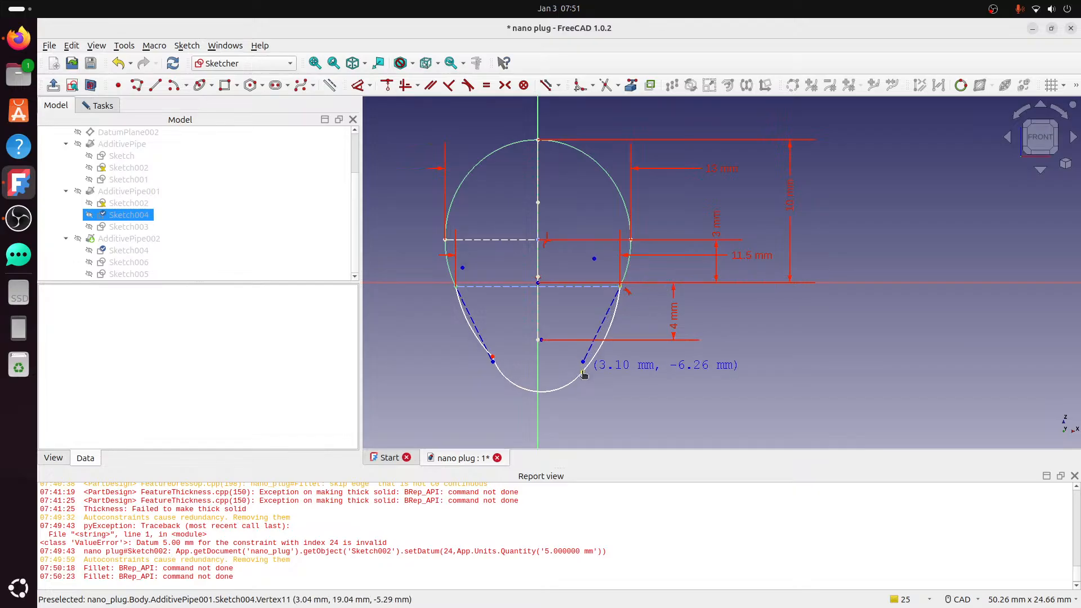
- Make the lower arc tangent to the right and left side arcs
left_click(566, 386)
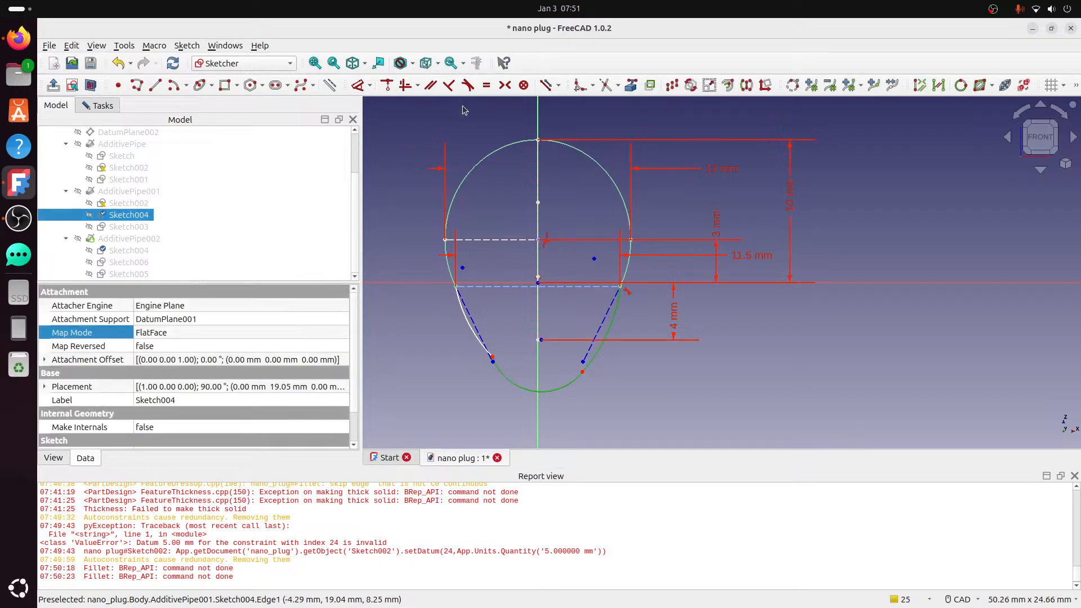
left_click(468, 85)
left_click(555, 347)
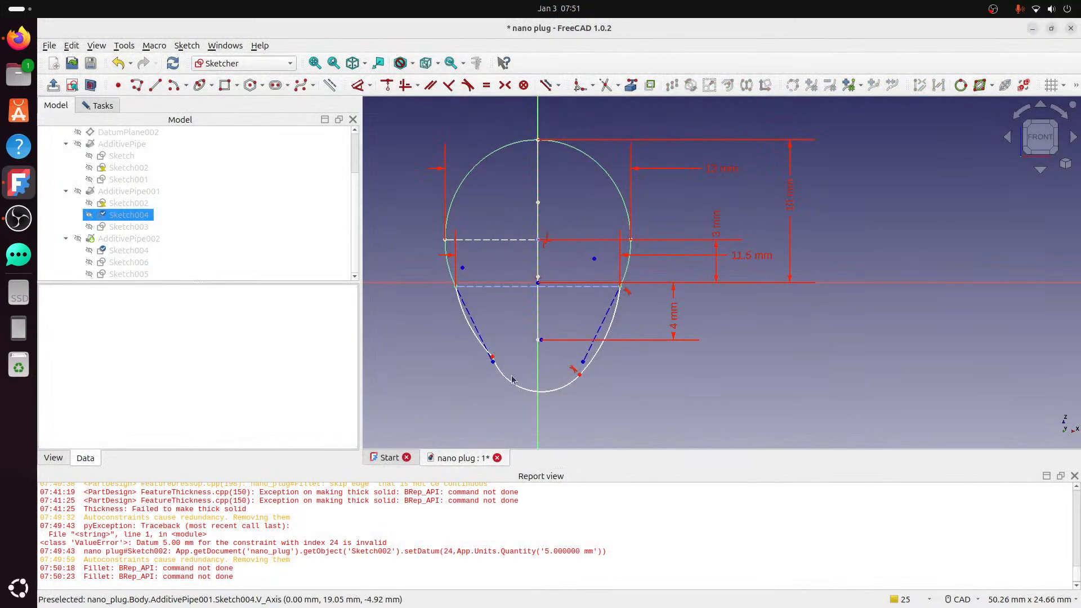
left_click(510, 383)
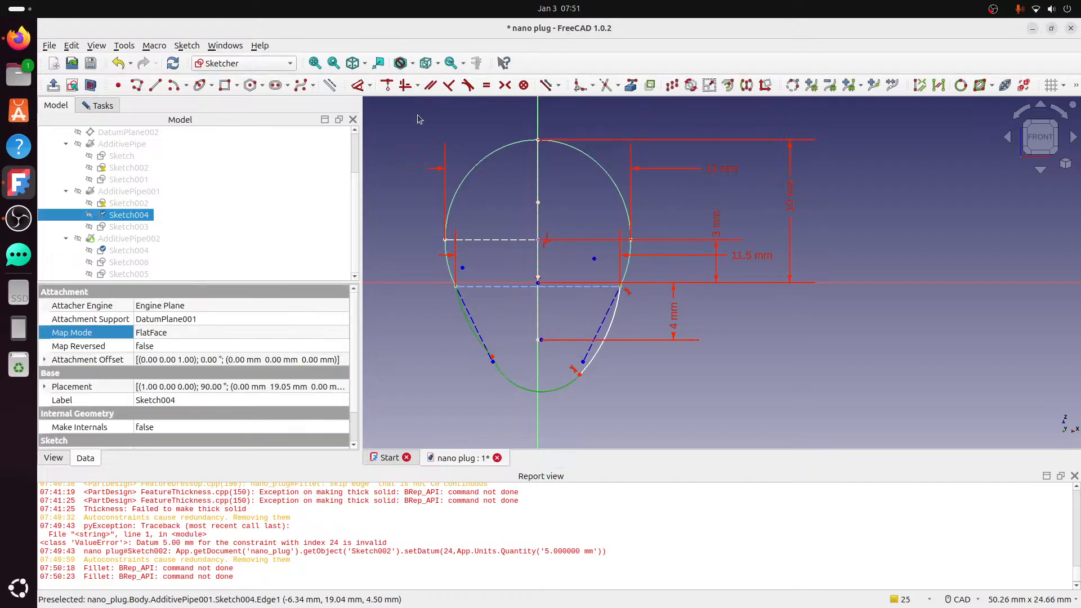
left_click(468, 85)
left_click(558, 347)
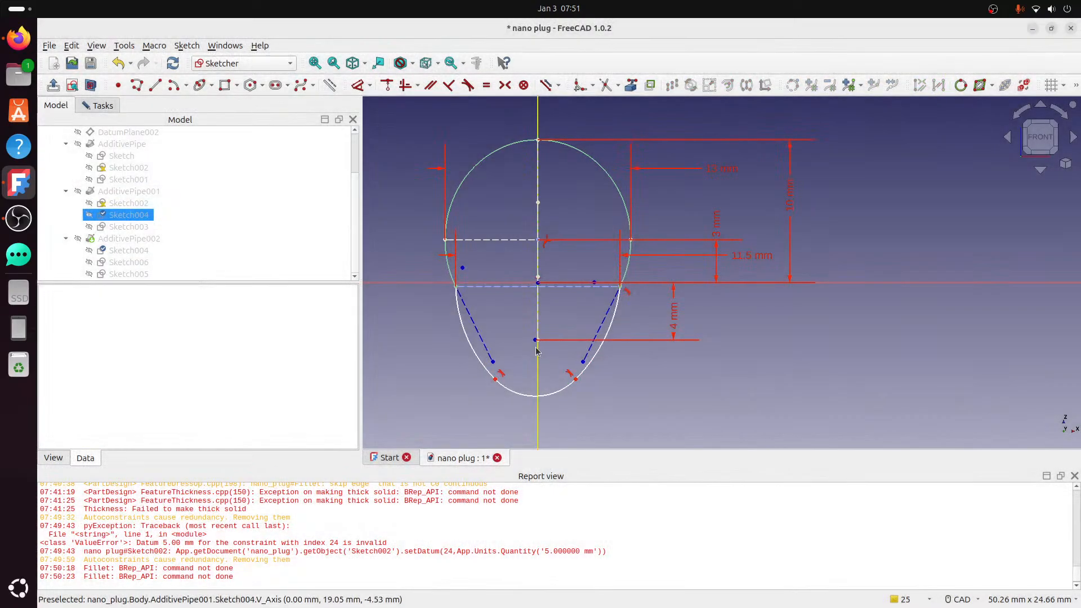
- Make both side arcs tangent to the upper elliptical arc, and shift the right lower joint inward to the vertical axis
left_click(461, 326)
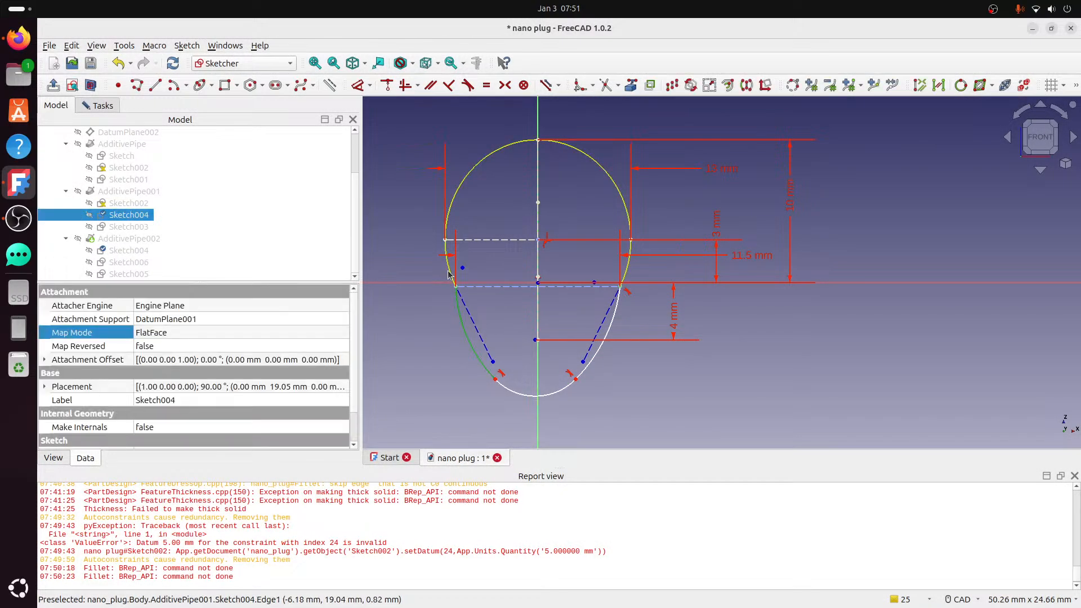
left_click(447, 269)
left_click(467, 85)
left_click(557, 347)
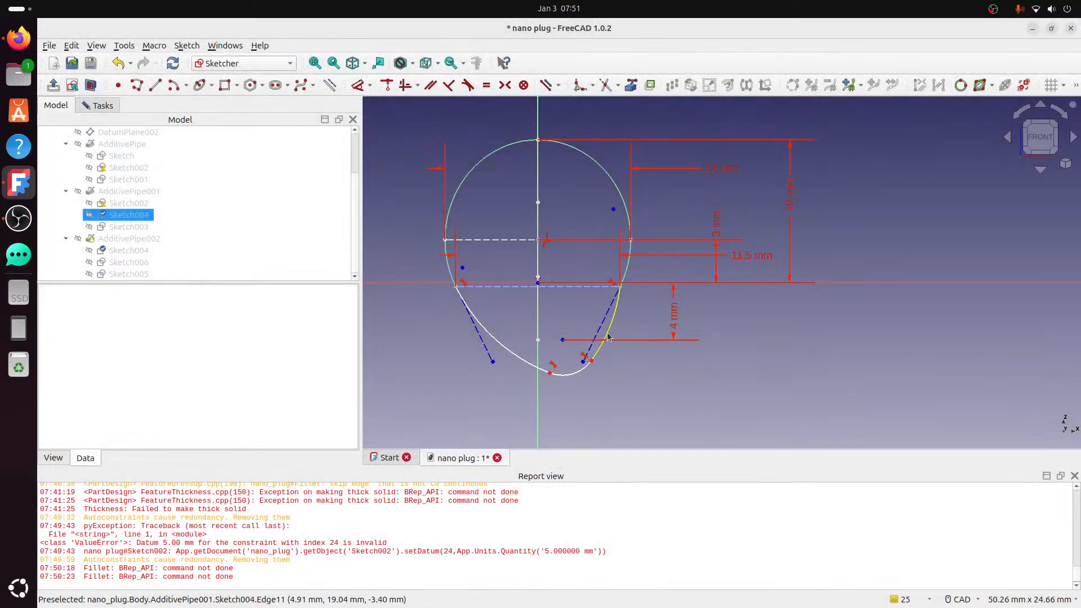
left_click(608, 336)
left_click(613, 183)
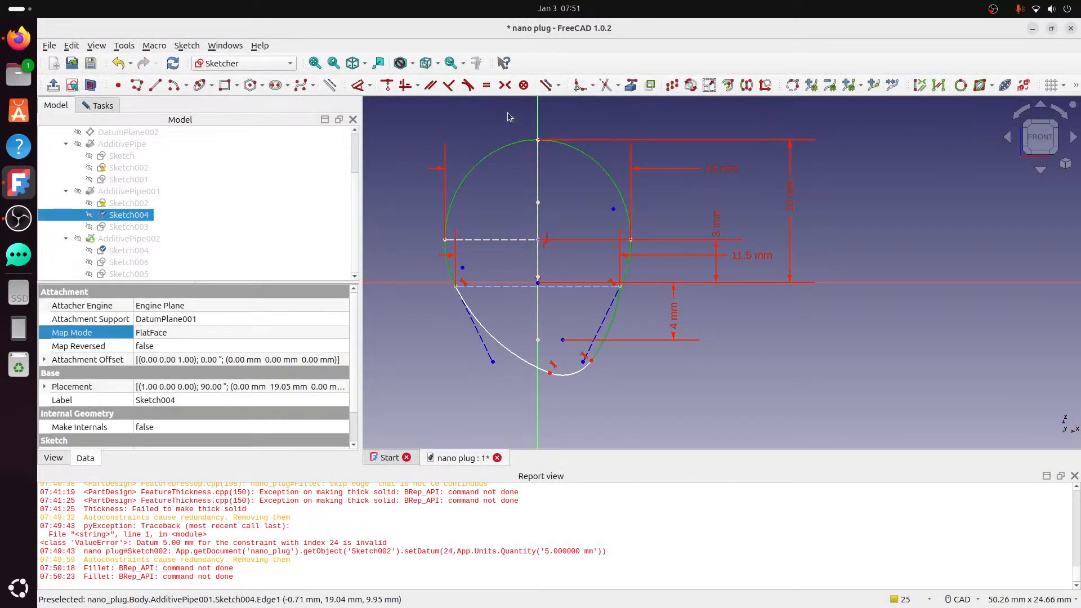
left_click(467, 85)
left_click(557, 348)
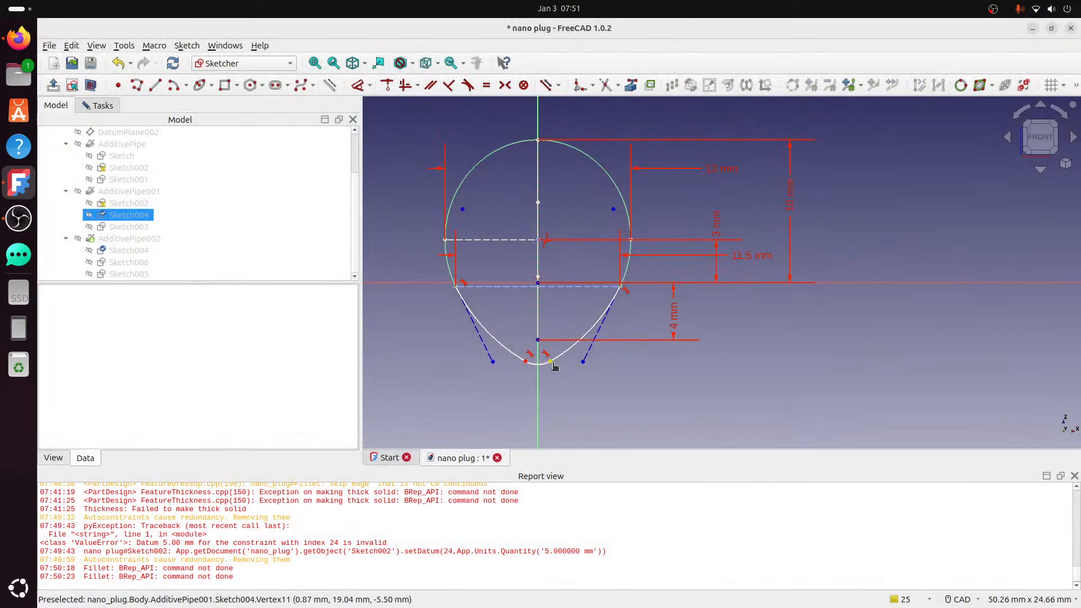
left_click_drag(555, 367, 535, 365)
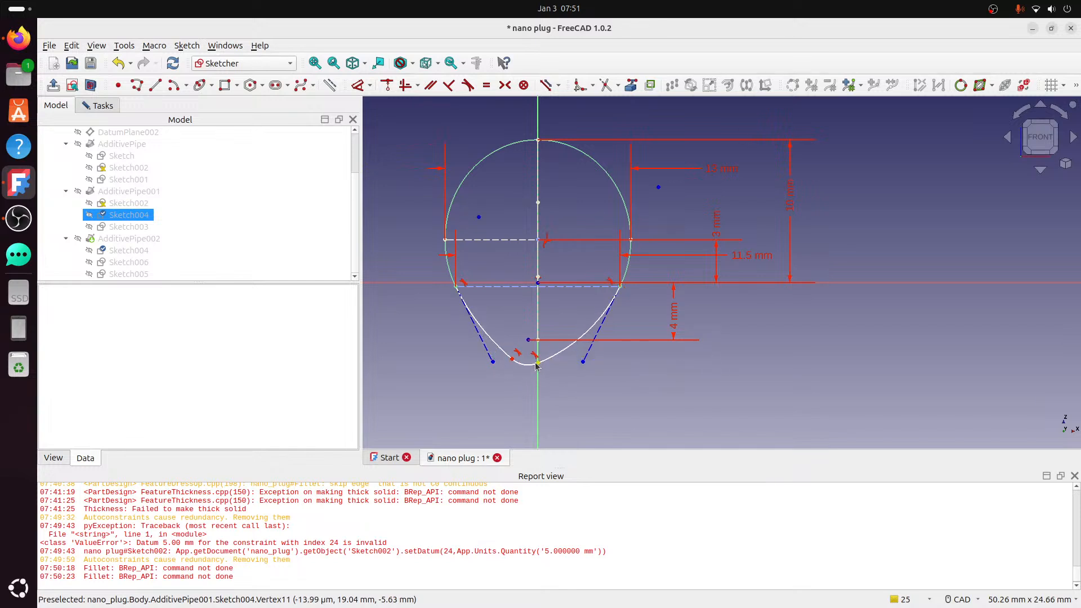
- Make the two side arcs equal, and pull the right lower joint to widen the lower arc and flatten the side arcs
left_click(491, 340)
left_click(593, 327)
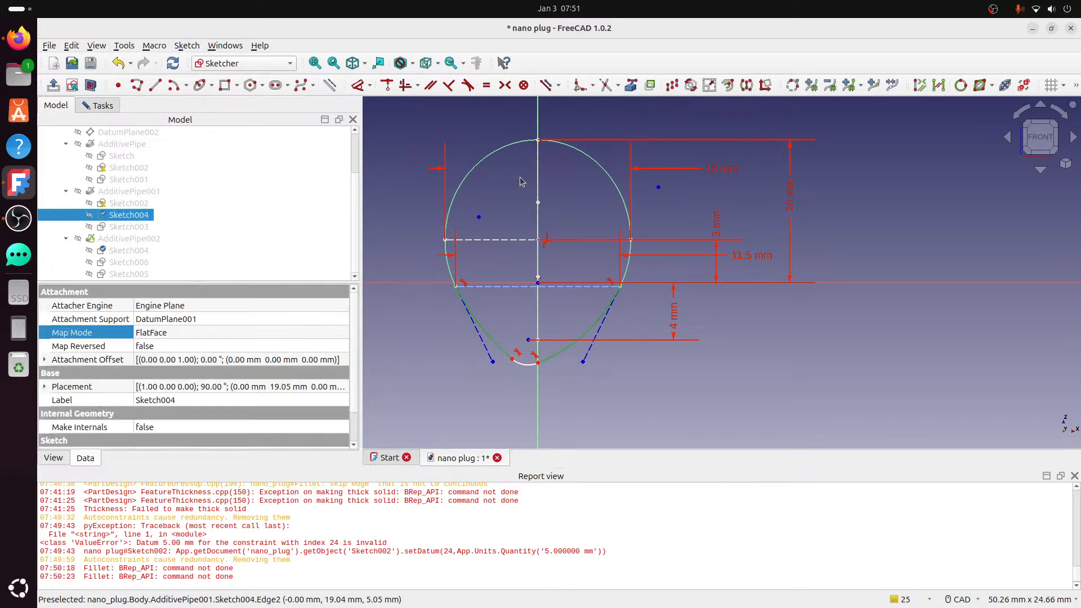
left_click(487, 85)
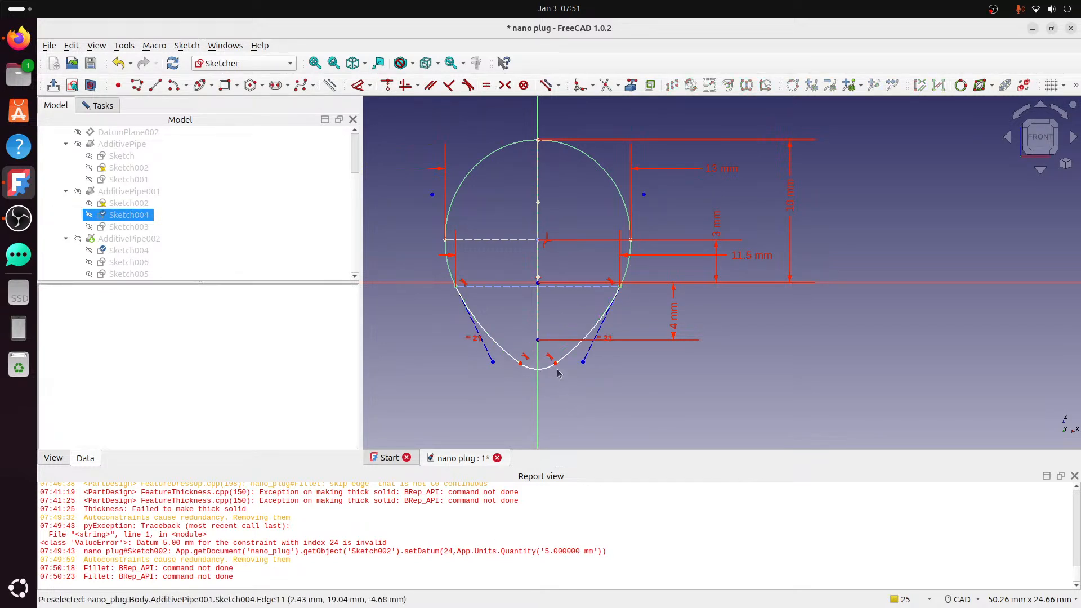
mouse_move(557, 373)
left_mouse_down()
mouse_move(564, 367)
mouse_move(555, 412)
mouse_move(527, 375)
mouse_move(505, 376)
mouse_move(466, 414)
mouse_move(524, 404)
mouse_move(445, 440)
mouse_move(459, 414)
left_mouse_up()
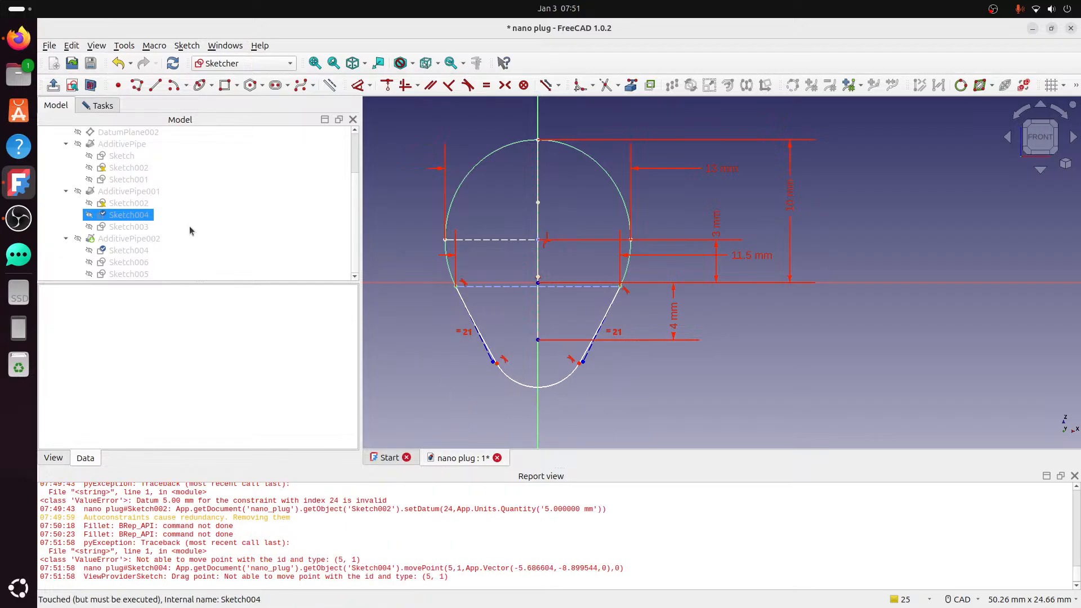
- Show Sketch002 to compare its outline with the current profile, and hide it again
left_click(138, 167)
key("space")
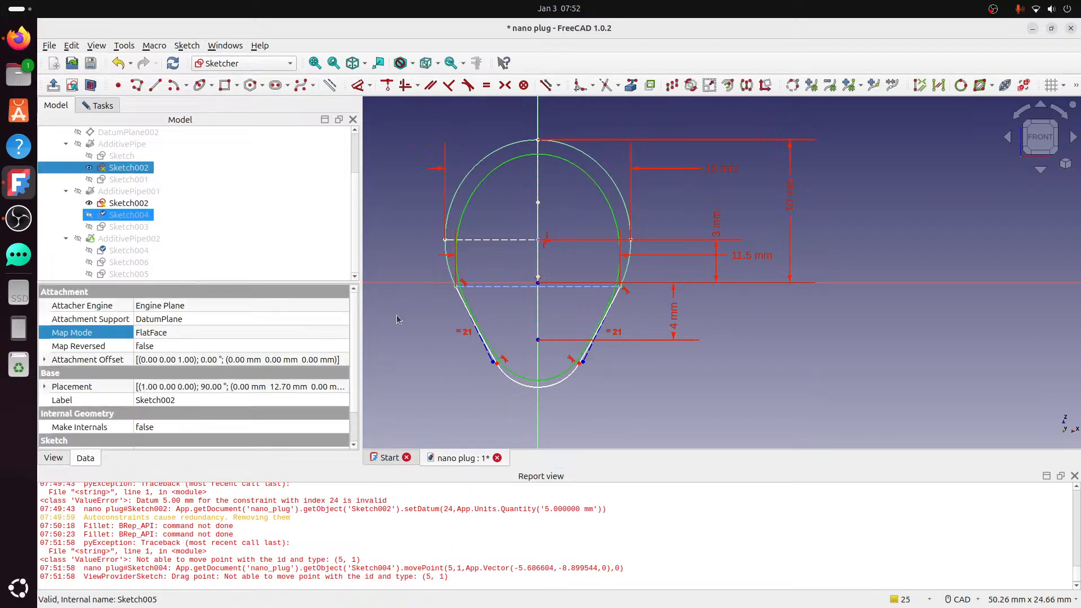
scroll(538, 385, "up", 1)
key("space")
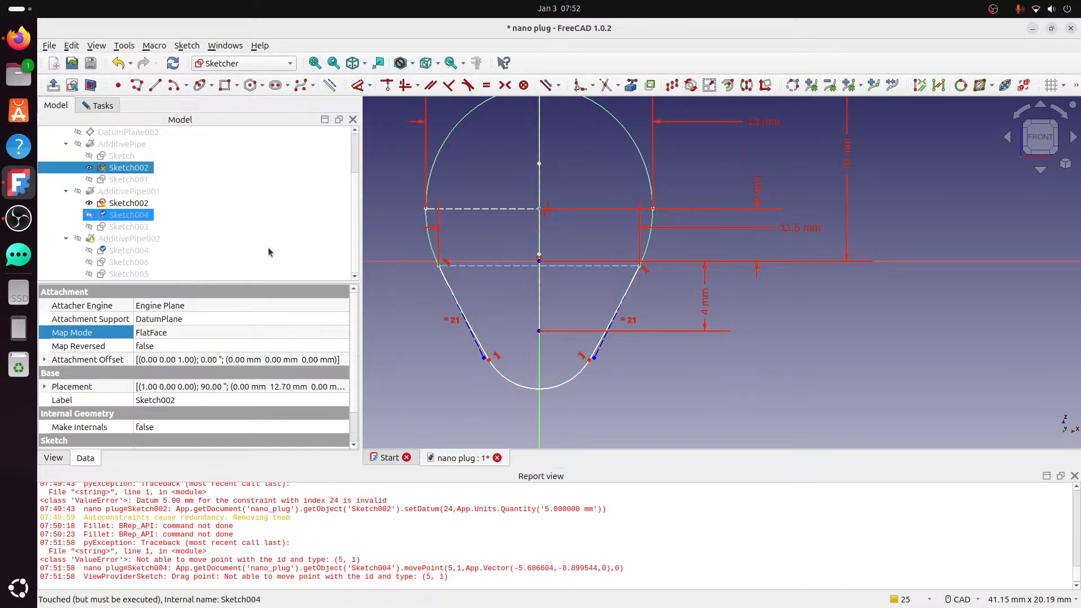
- Draw a horizontal construction line between the lower arc's ends and pull its right end outward
left_click(330, 87)
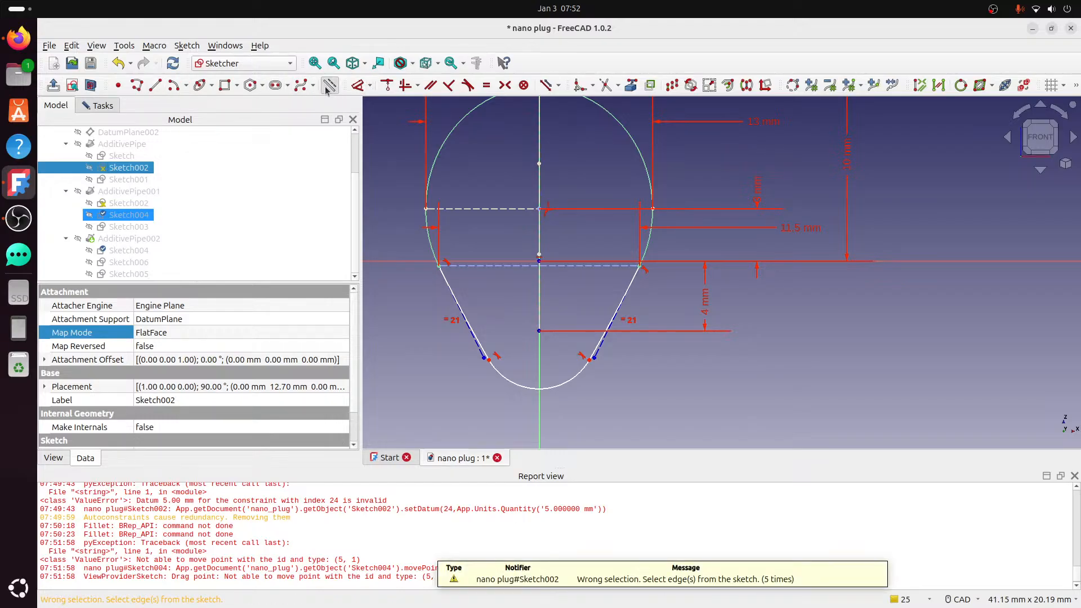
left_click(228, 203)
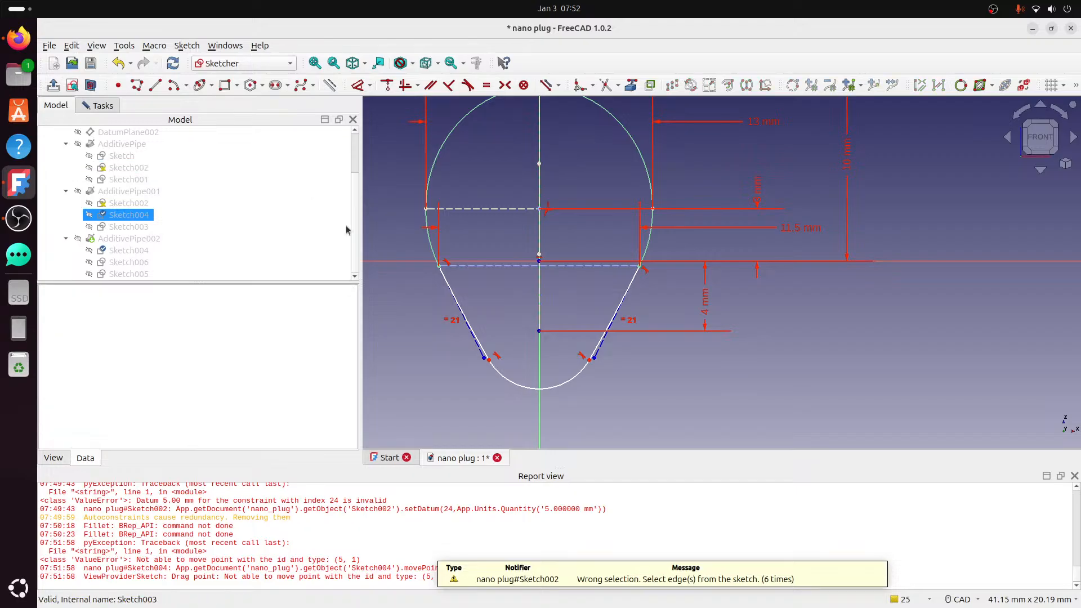
left_click(107, 106)
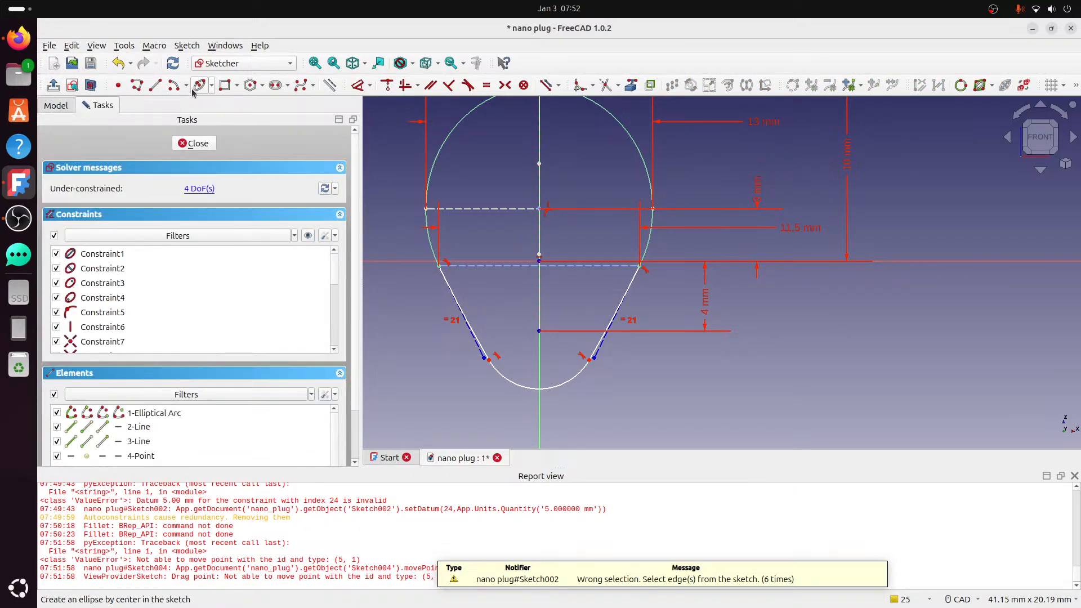
left_click(158, 87)
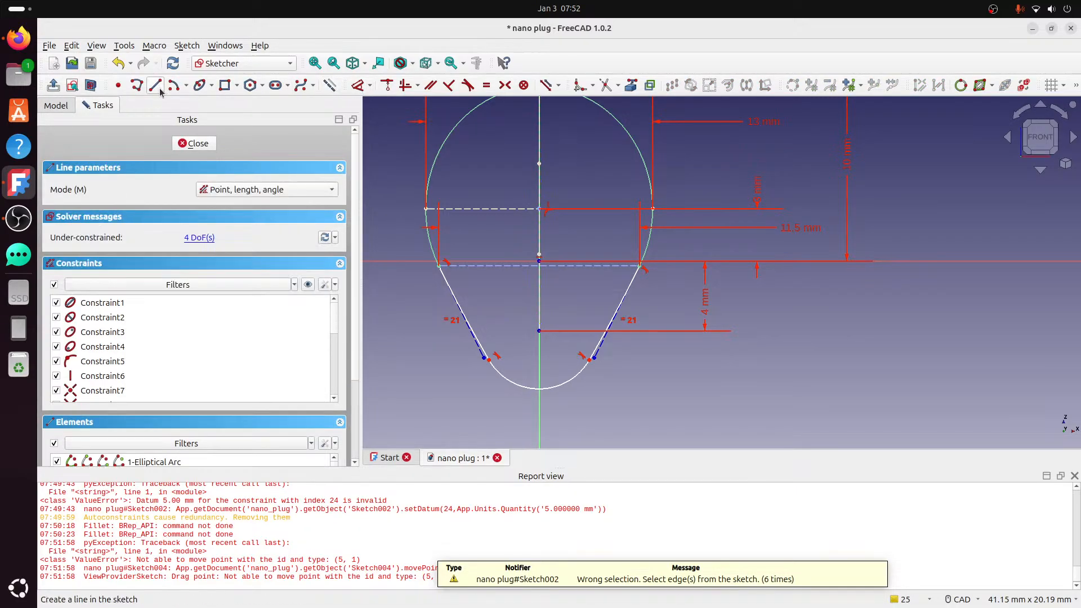
left_click(488, 360)
left_click(570, 362)
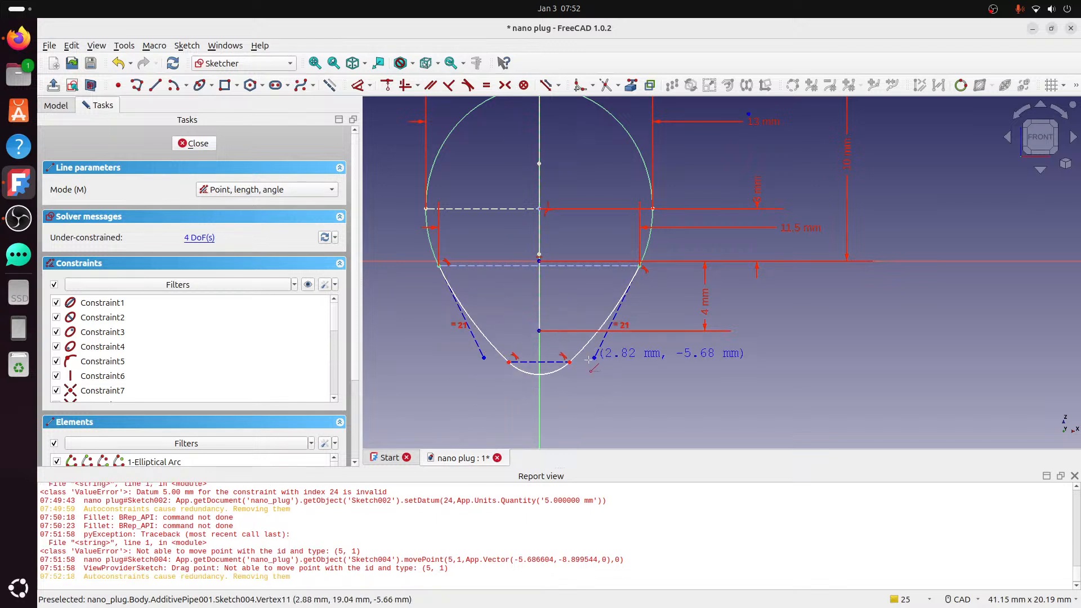
mouse_move(571, 366)
left_mouse_down()
mouse_move(627, 383)
mouse_move(639, 366)
mouse_move(589, 361)
left_mouse_up()
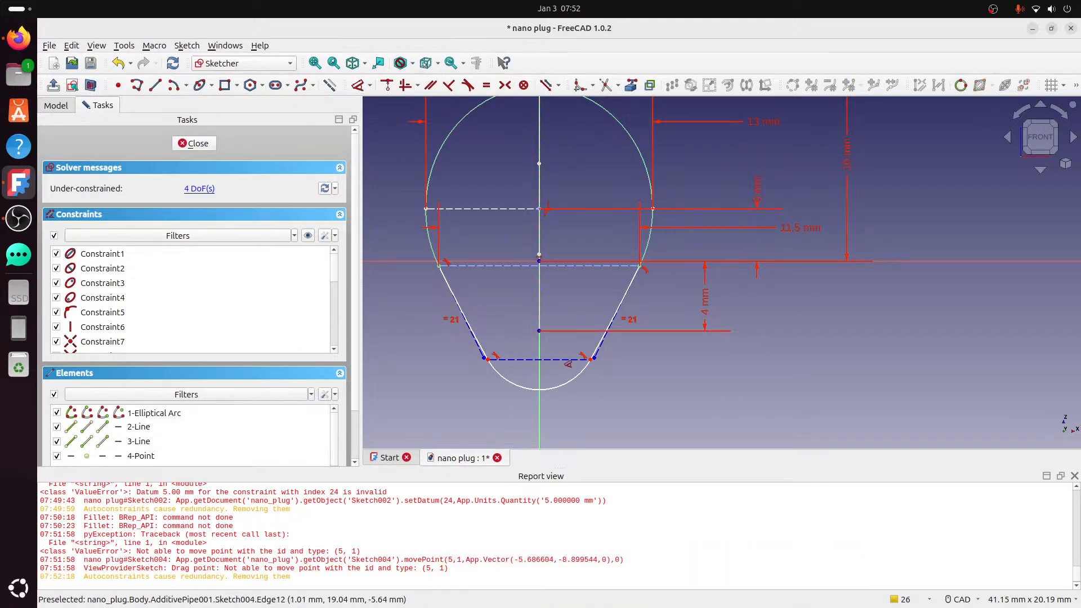
- Dimension the lower construction line's length as 5.9 mm and close the sketch
left_click(561, 361)
left_click(575, 317)
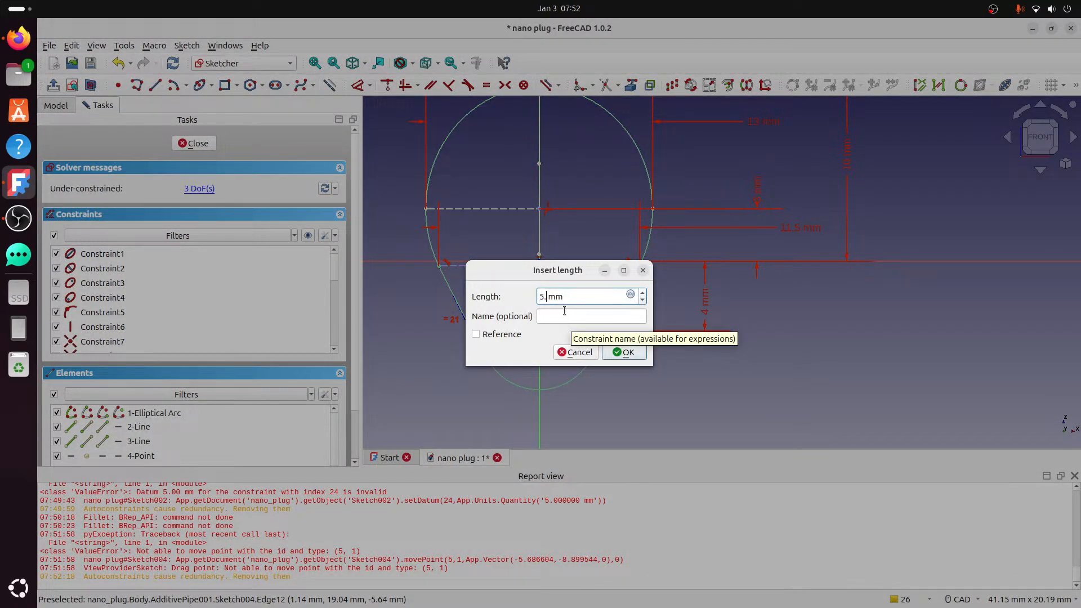
key("Return")
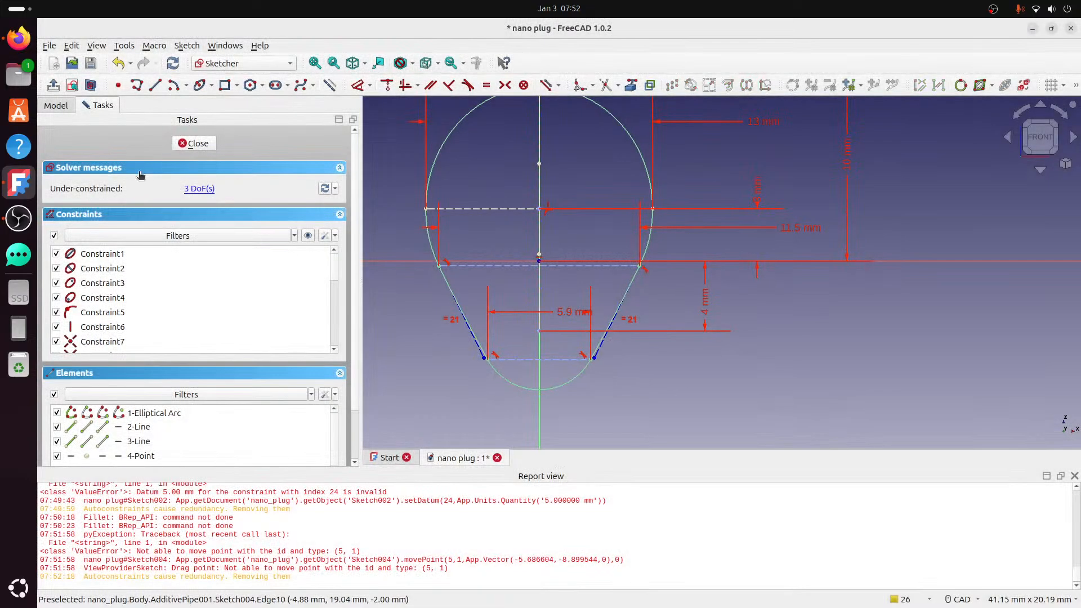
left_click(195, 143)
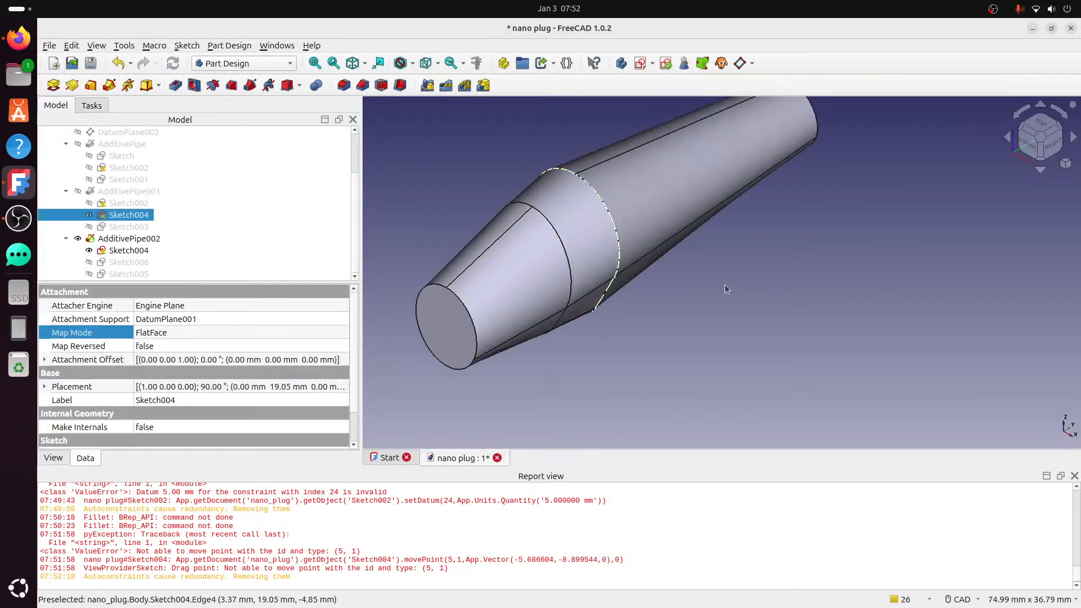
- Recompute the whole Body with its changed profiles
left_click(67, 229)
left_click(67, 243)
left_click(66, 227)
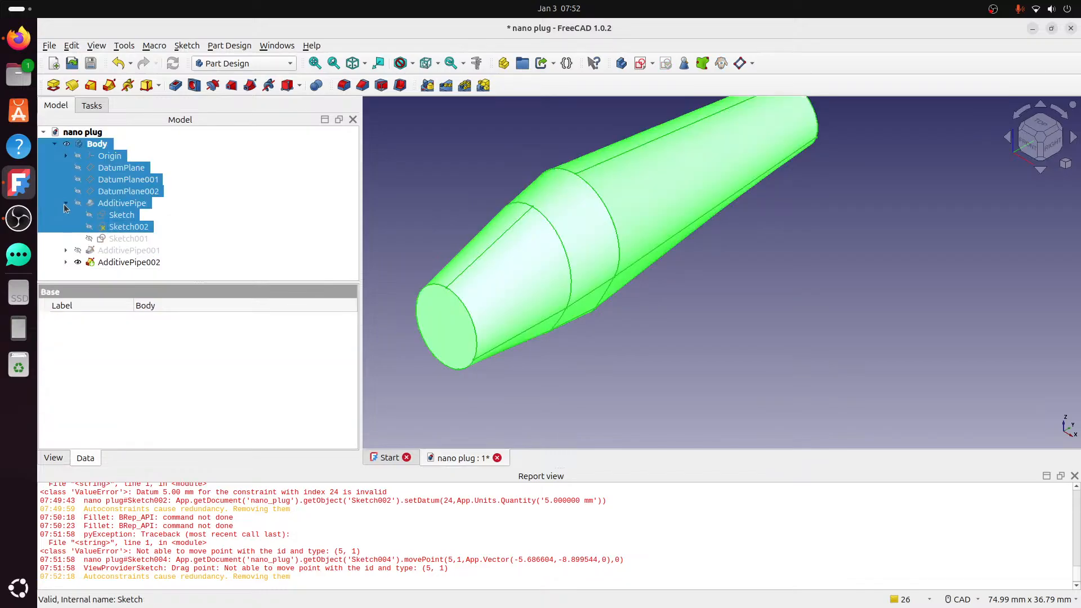
left_click(56, 146)
left_click(97, 144)
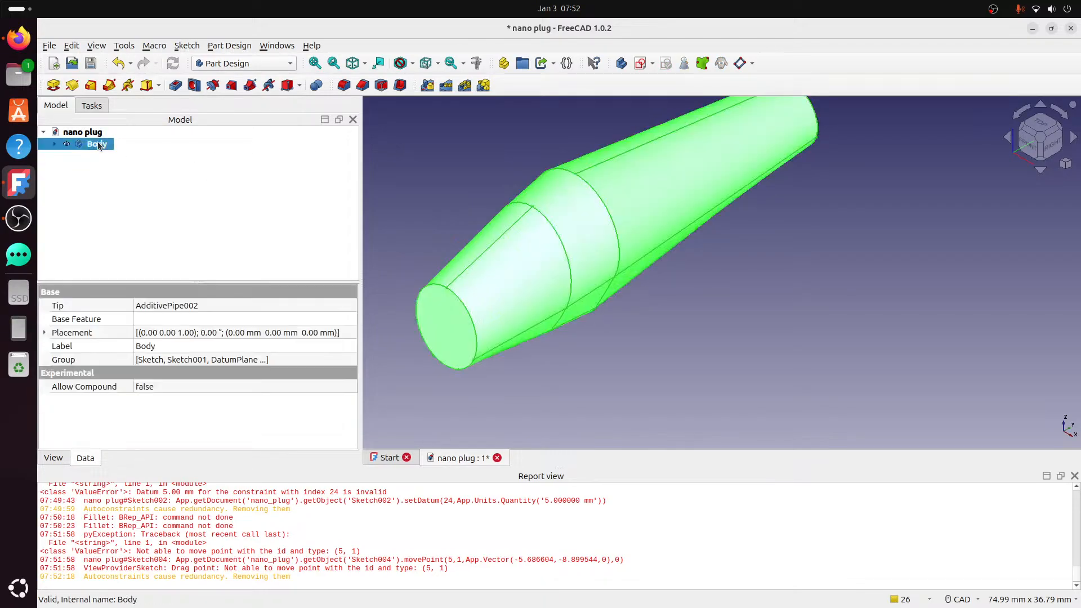
right_click(99, 145)
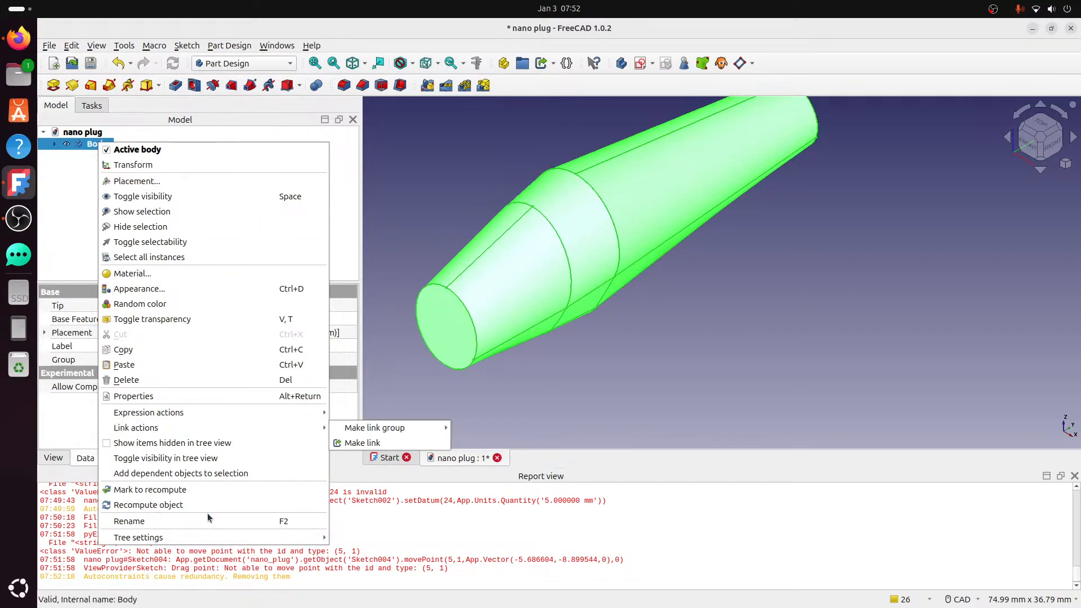
left_click(199, 504)
- Hide Sketch004 under AdditivePipe002 so only the solid is displayed
left_click(53, 145)
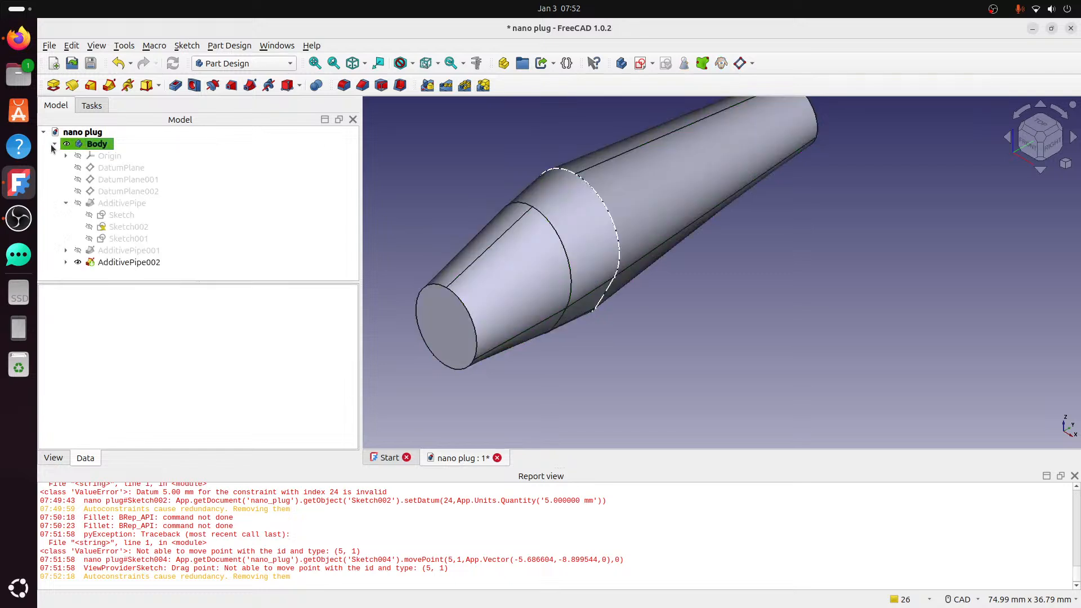
left_click(66, 262)
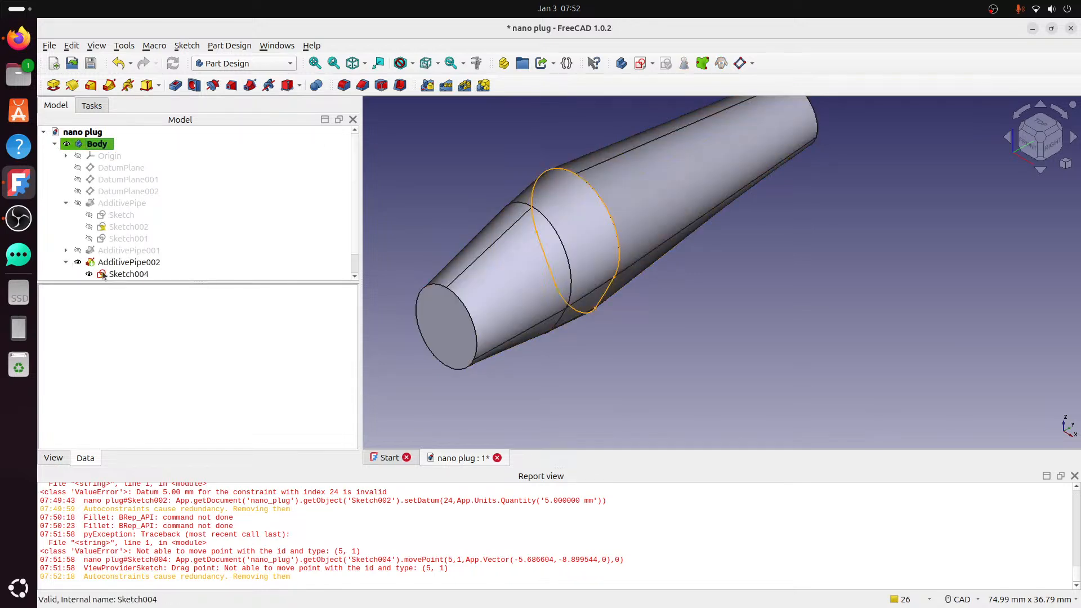
left_click(128, 274)
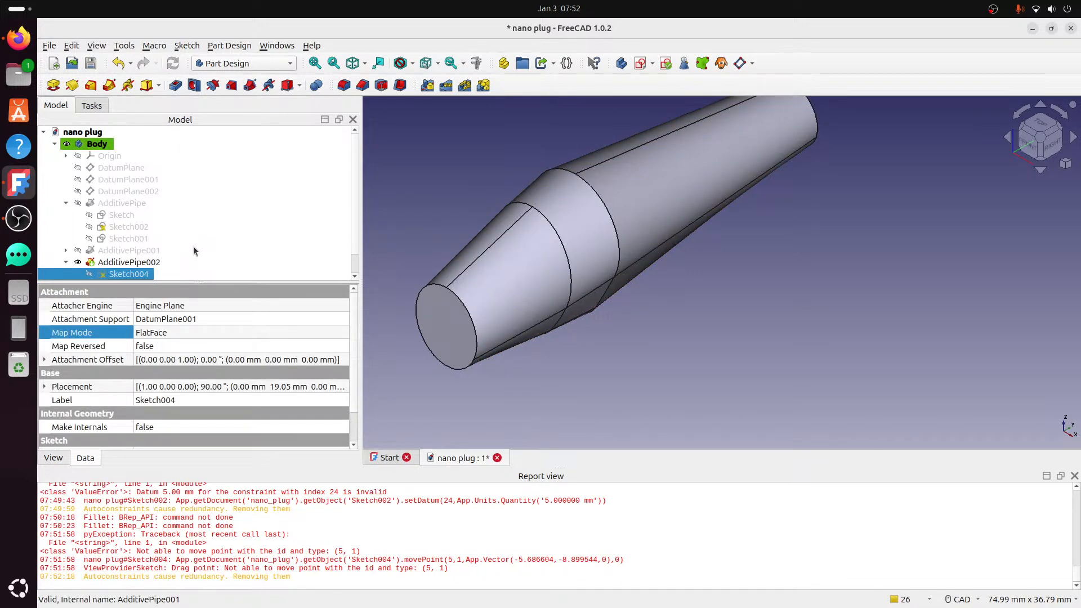
left_click(66, 262)
left_click(486, 174)
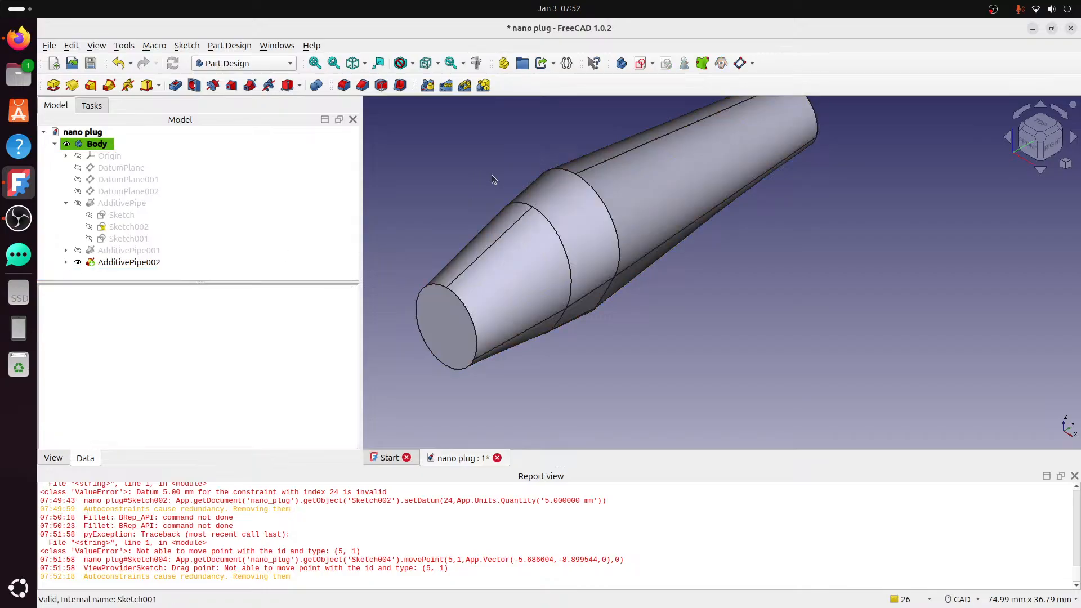
- Try to fillet the section edge at the Sketch002 profile with a 1 mm radius
middle_click_drag(511, 160, 518, 181)
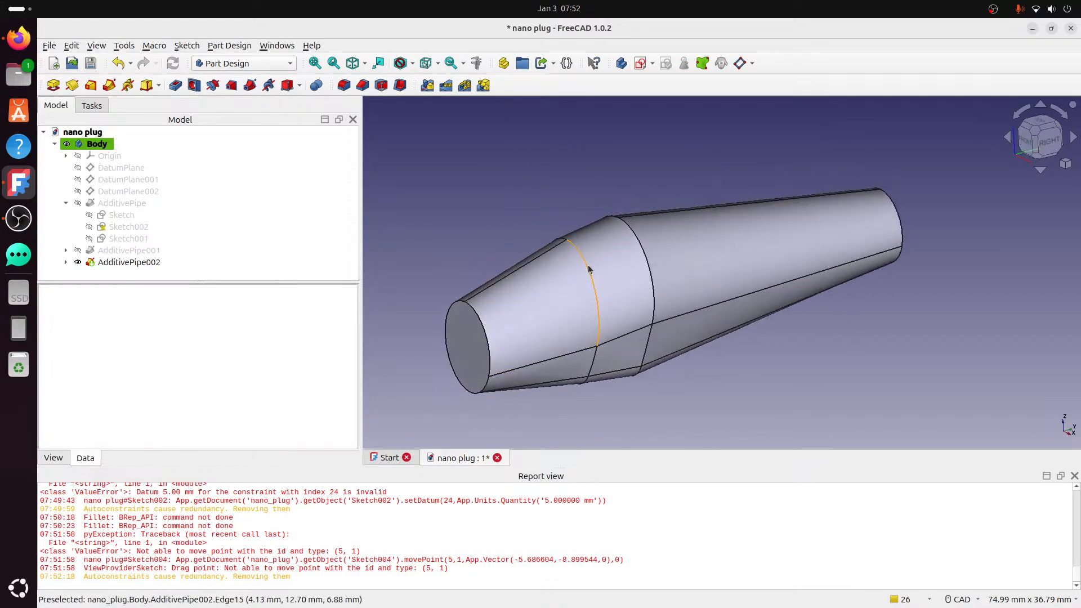
left_click(585, 275)
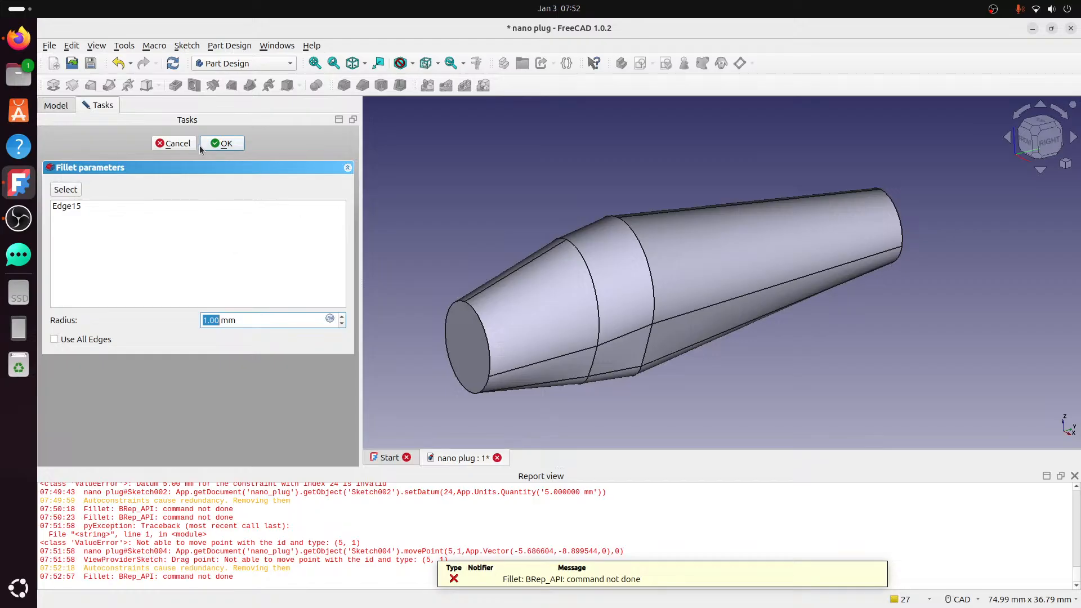
left_click(170, 143)
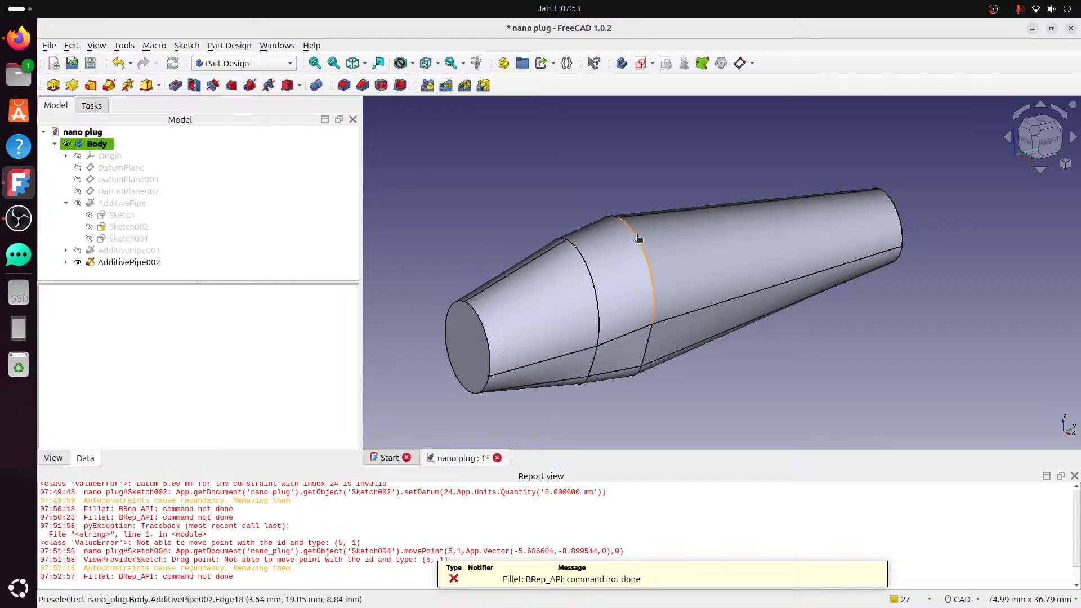
- Start a fillet on the section edge at the body's widest profile and raise its radius to 16 mm
left_click(641, 253)
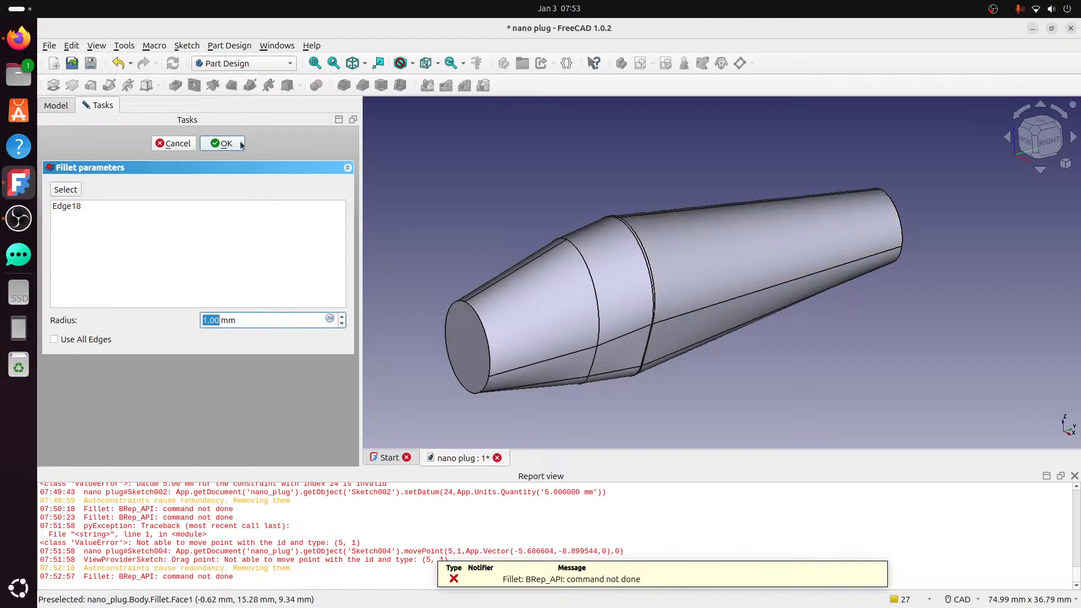
left_click(343, 317)
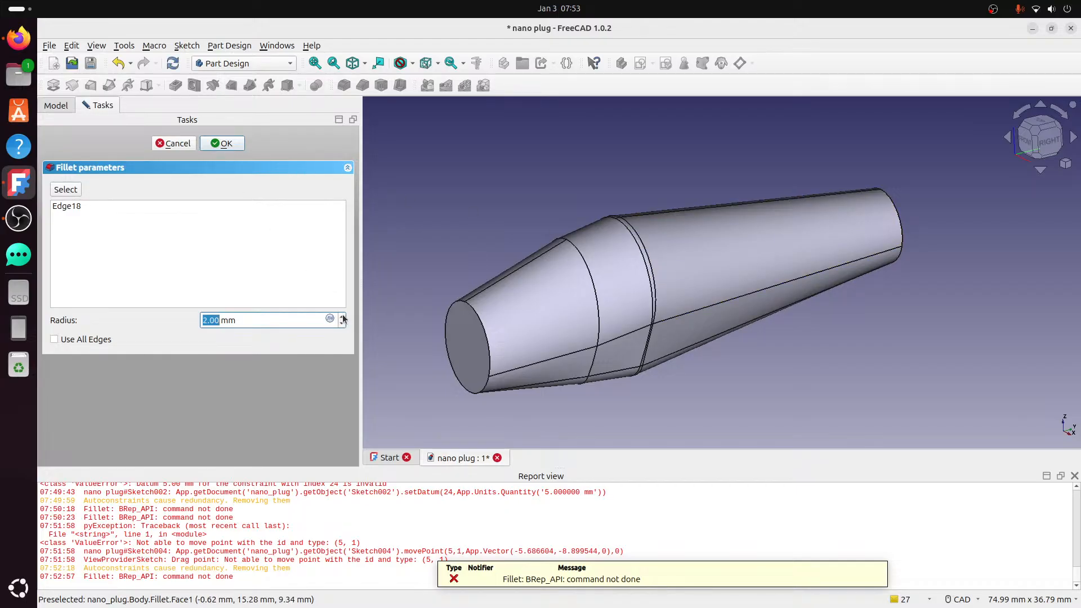
left_click(343, 316)
left_click(343, 316)
left_click(343, 316)
left_click(343, 317)
left_click(343, 316)
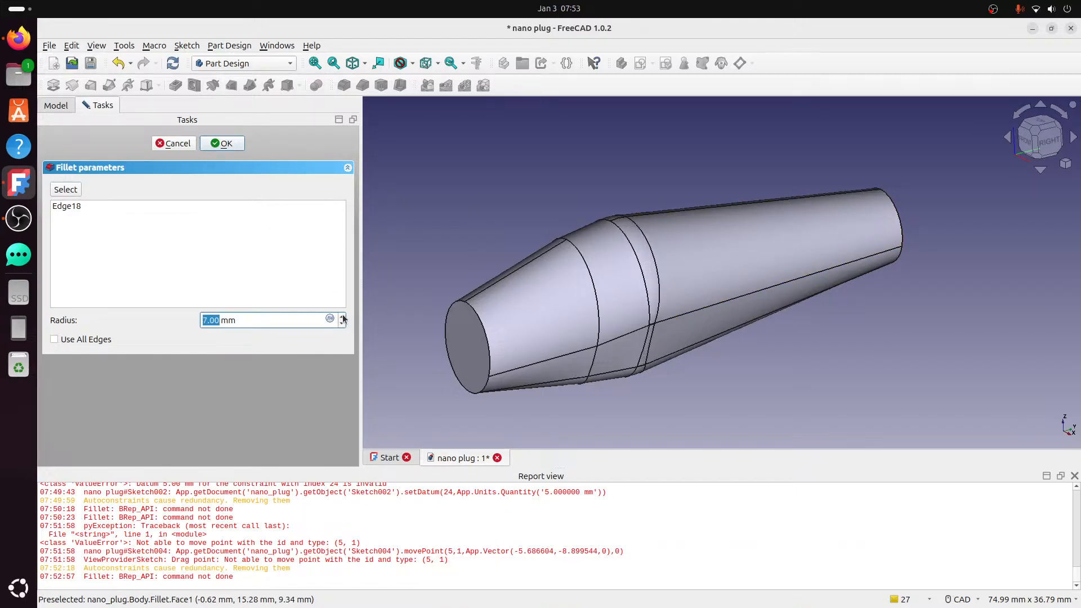
left_click(342, 317)
left_click(343, 316)
left_click(343, 316)
left_click(343, 316)
left_click(342, 317)
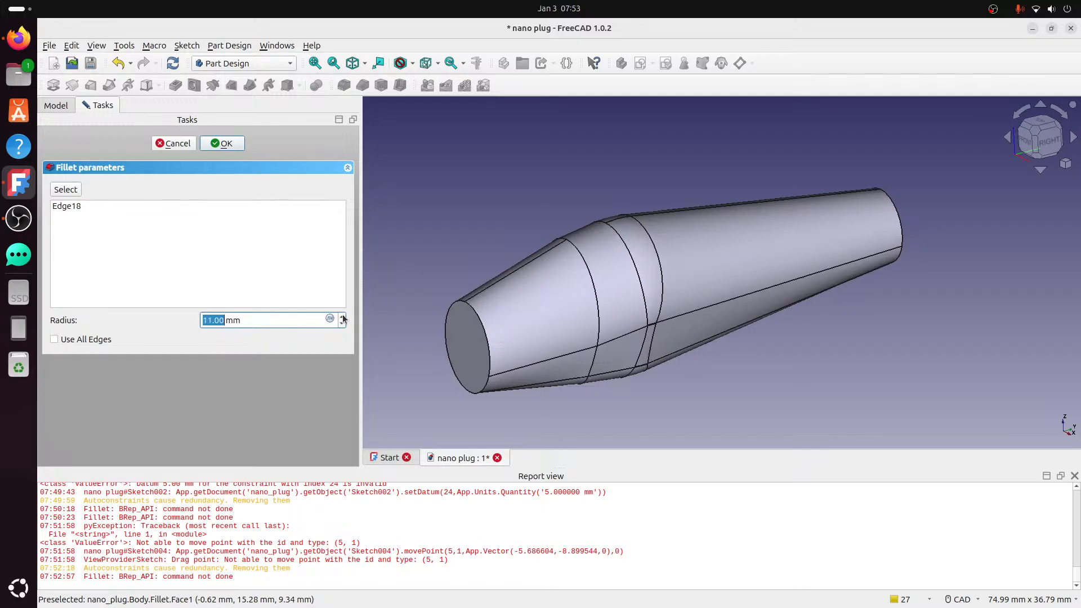
left_click(343, 316)
left_click(343, 316)
left_click(343, 316)
left_click(343, 316)
- Raise the radius of the fillet at the body's widest section to 28 mm
scroll(667, 330, "up", 6)
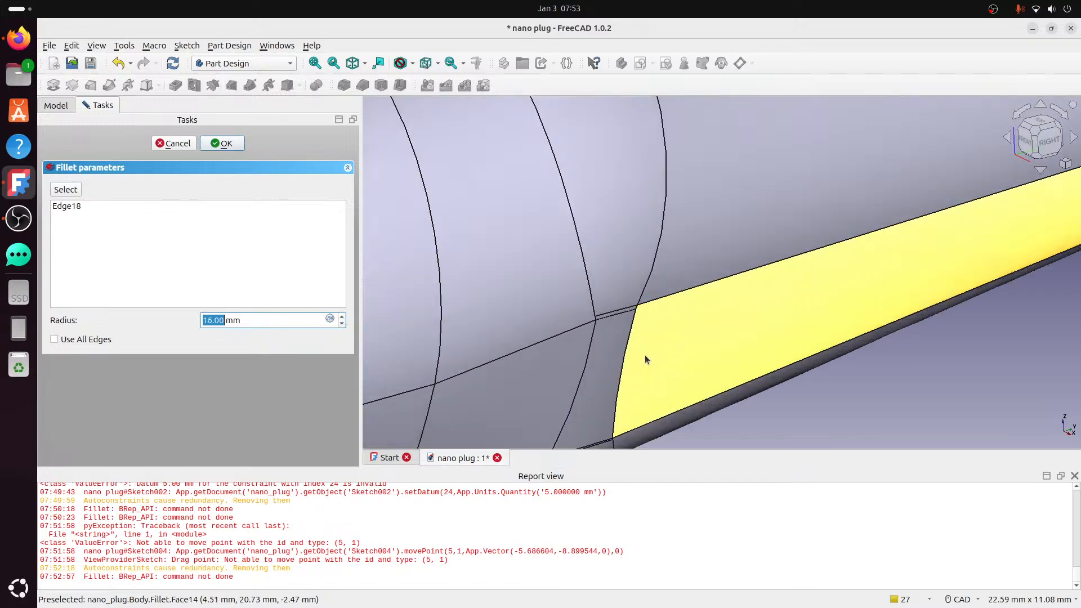
mouse_move(643, 355)
middle_mouse_down()
mouse_move(668, 273)
mouse_move(895, 263)
mouse_move(822, 262)
mouse_move(676, 309)
middle_mouse_up()
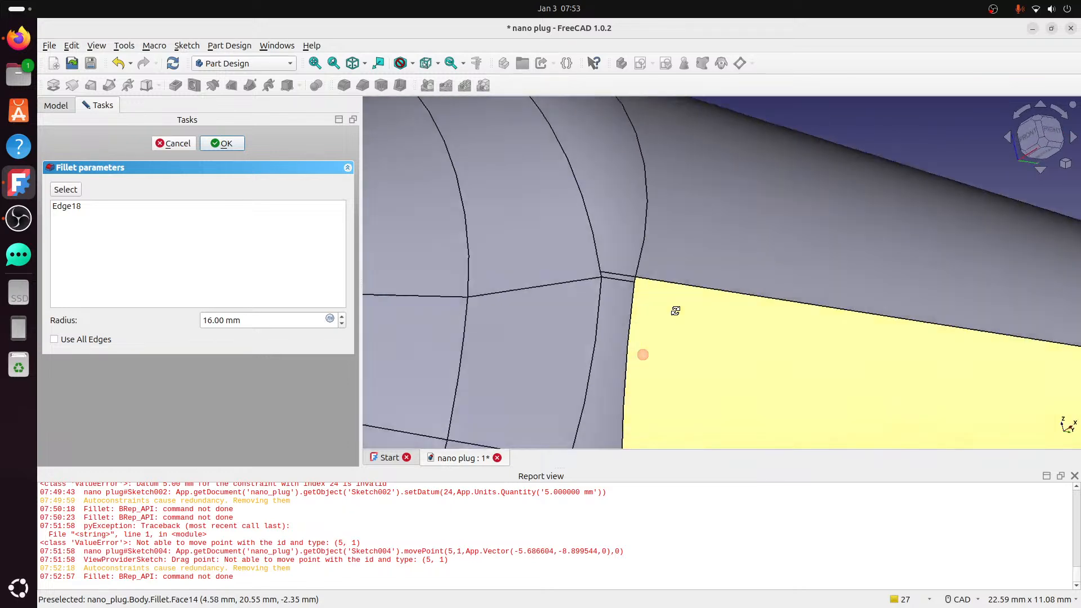
scroll(653, 326, "down", 10)
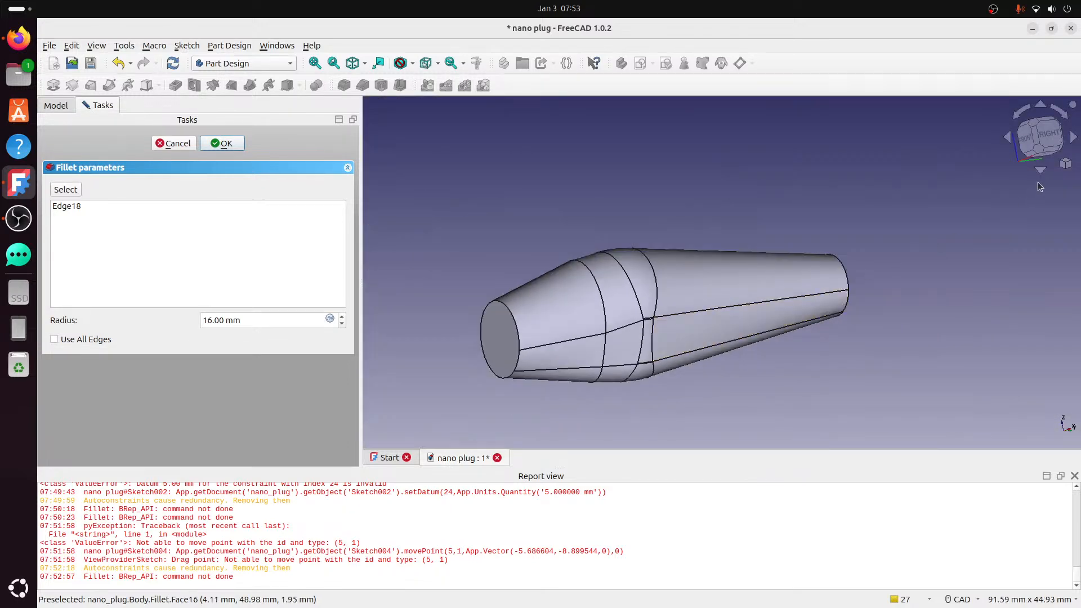
left_click(1048, 135)
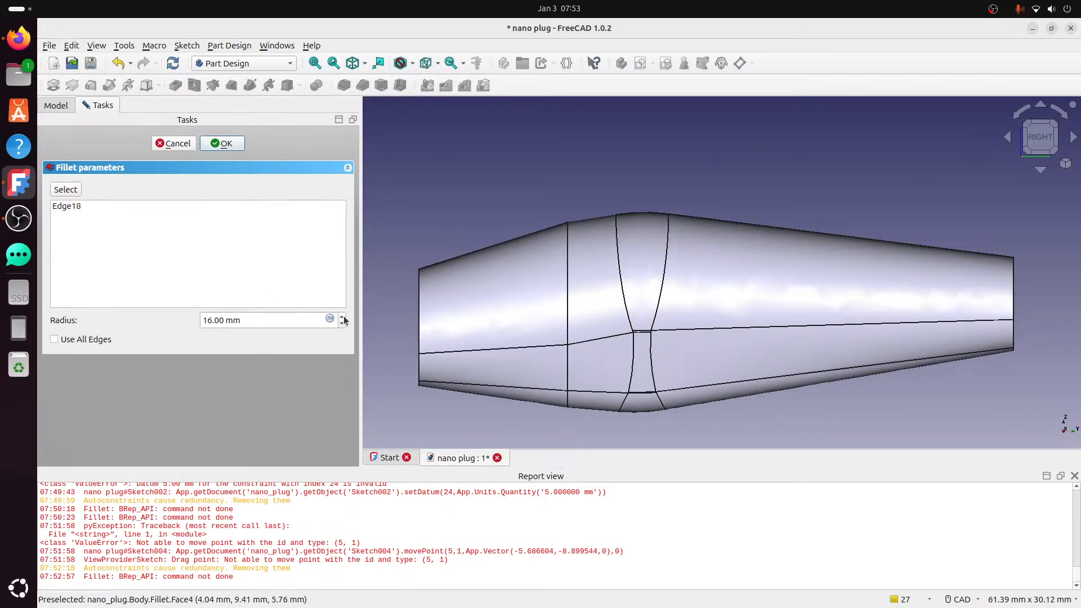
left_click(343, 317)
left_click(343, 317)
left_click(343, 317)
left_click(343, 317)
left_click(343, 317)
left_click(343, 316)
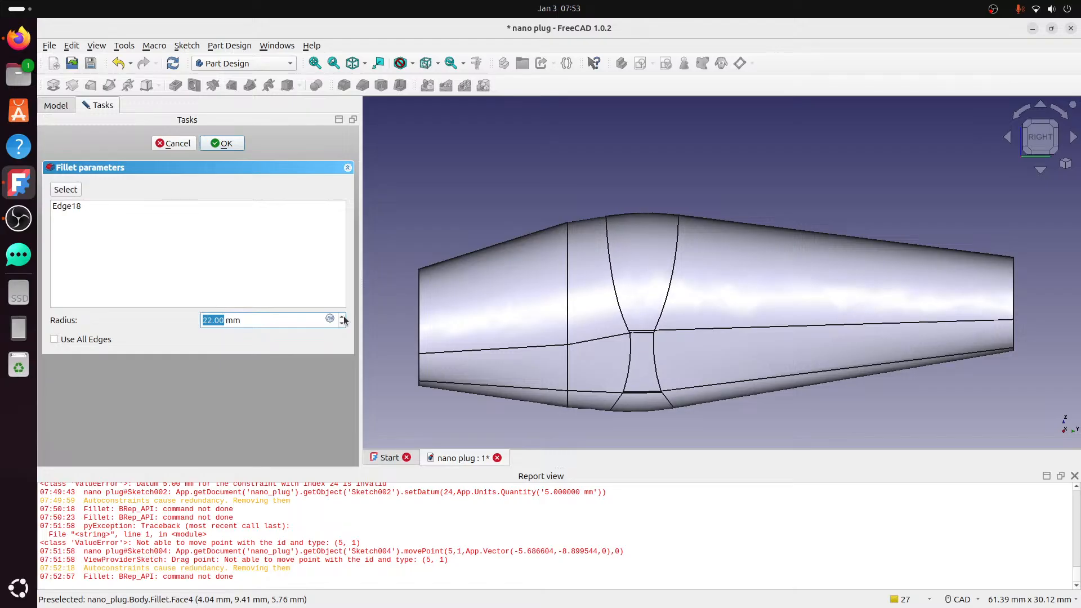
left_click(343, 317)
left_click(343, 317)
left_click(343, 317)
left_click(343, 316)
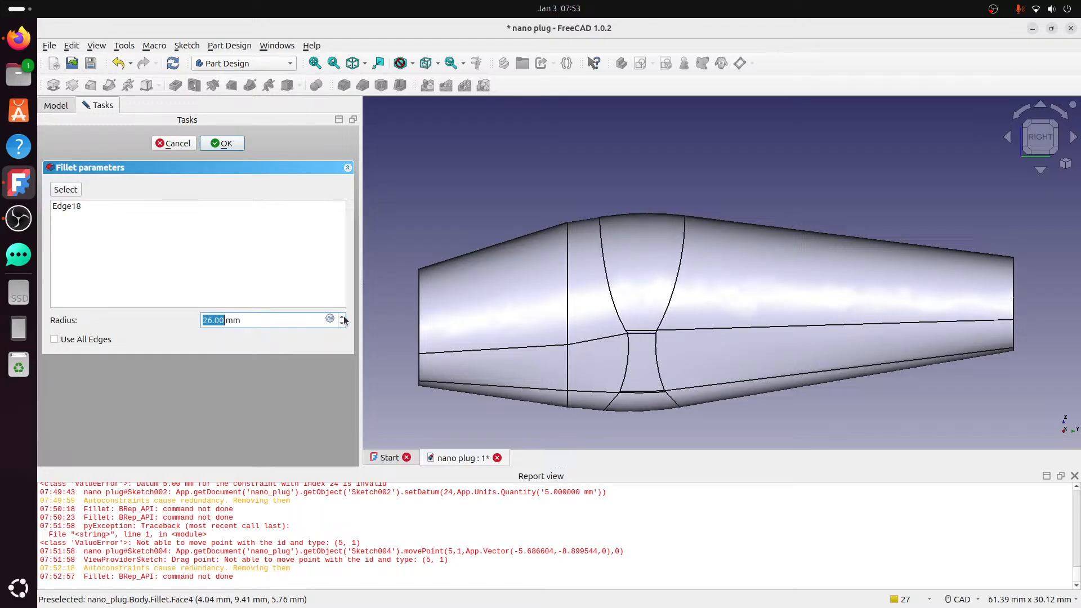
left_click(342, 317)
left_click(343, 317)
- Check the blended faces on the body's side and underside, and accept the widest-section fillet
middle_click_drag(673, 353, 657, 294)
scroll(640, 347, "up", 3)
scroll(640, 350, "up", 5)
scroll(671, 364, "down", 7)
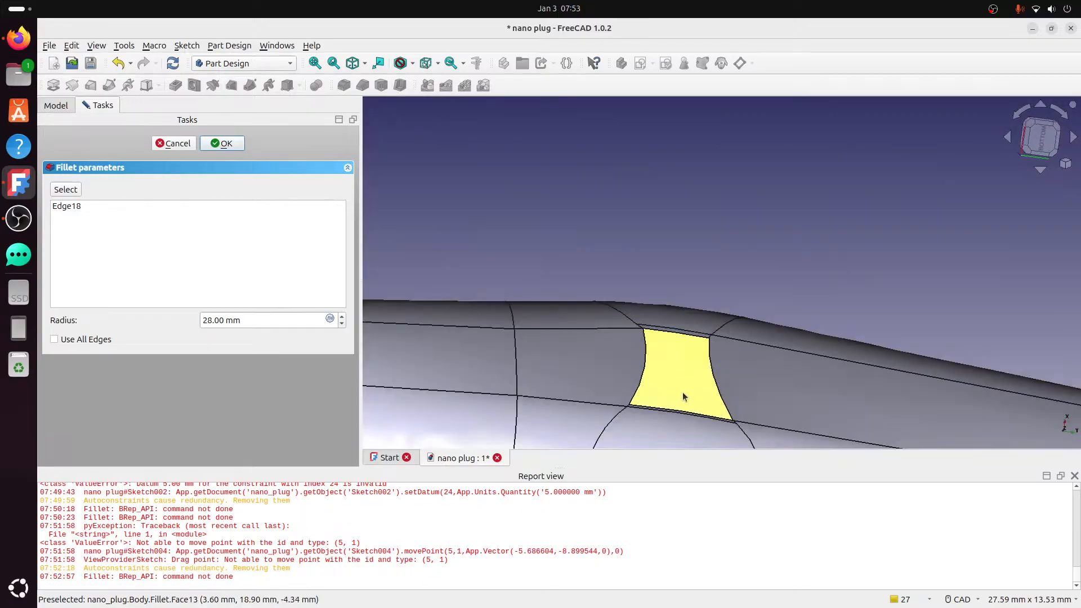
middle_click_drag(683, 392, 678, 359)
scroll(693, 356, "up", 6)
scroll(677, 359, "down", 13)
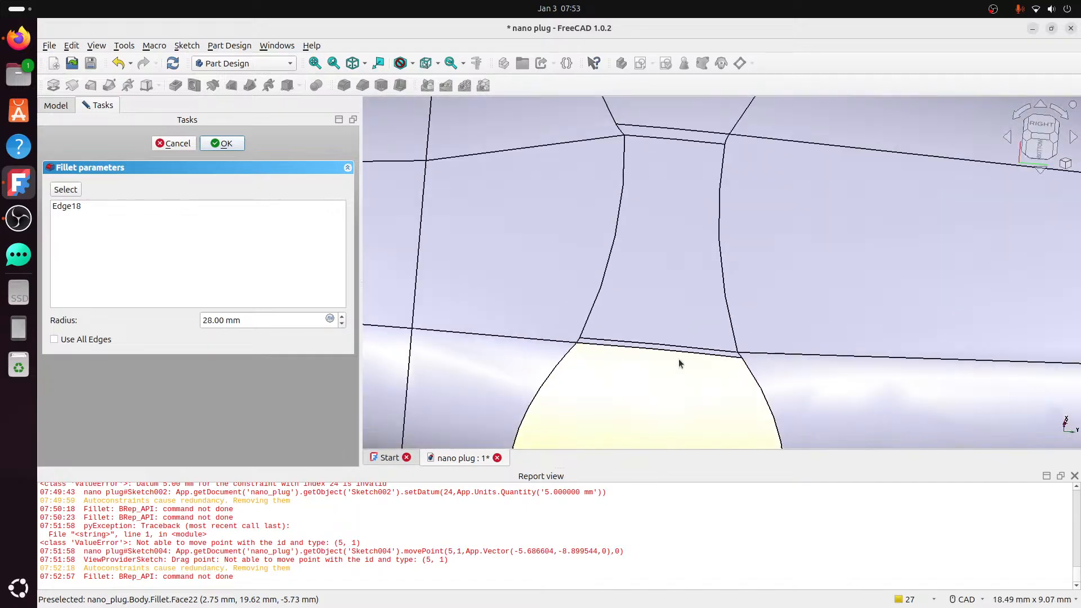
key("3")
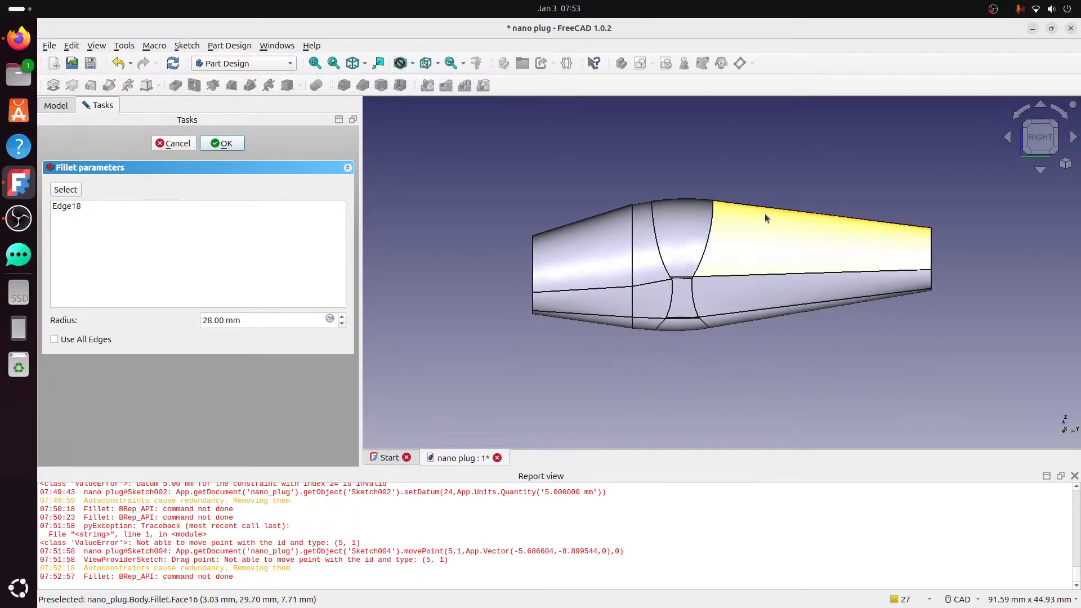
left_click(224, 143)
- Try to chamfer the section edge at the Sketch002 profile with an equal distance of 1 mm
scroll(666, 297, "up", 3)
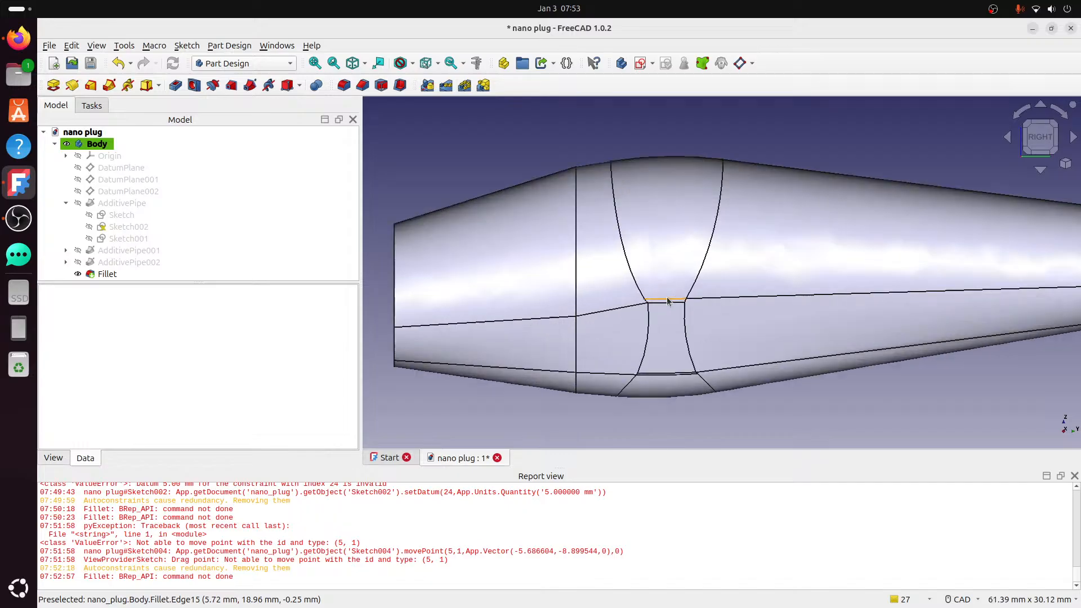
left_click(577, 280)
left_click(363, 85)
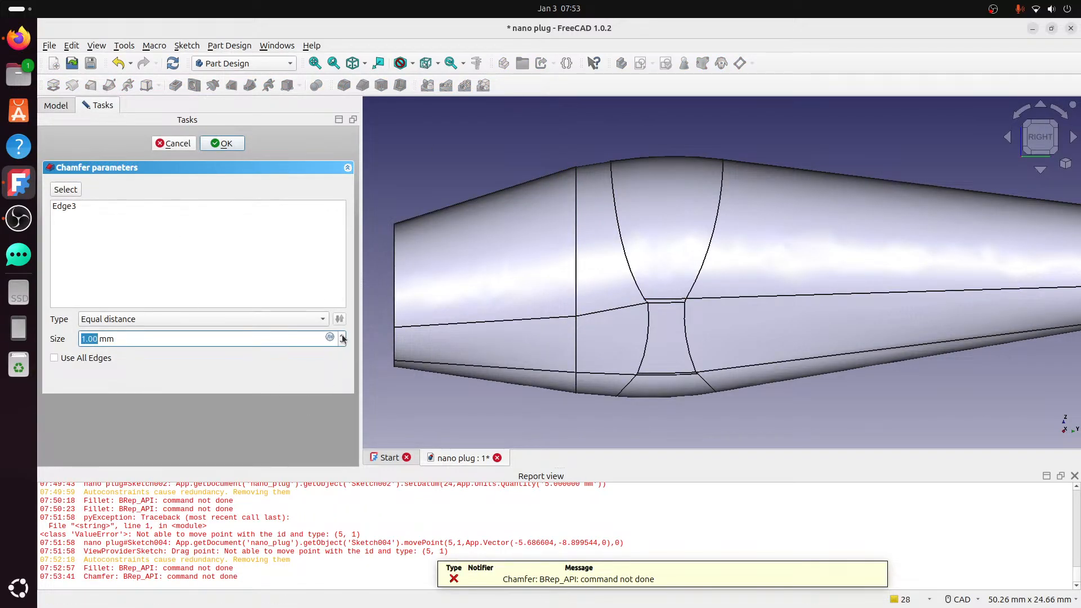
left_click(173, 144)
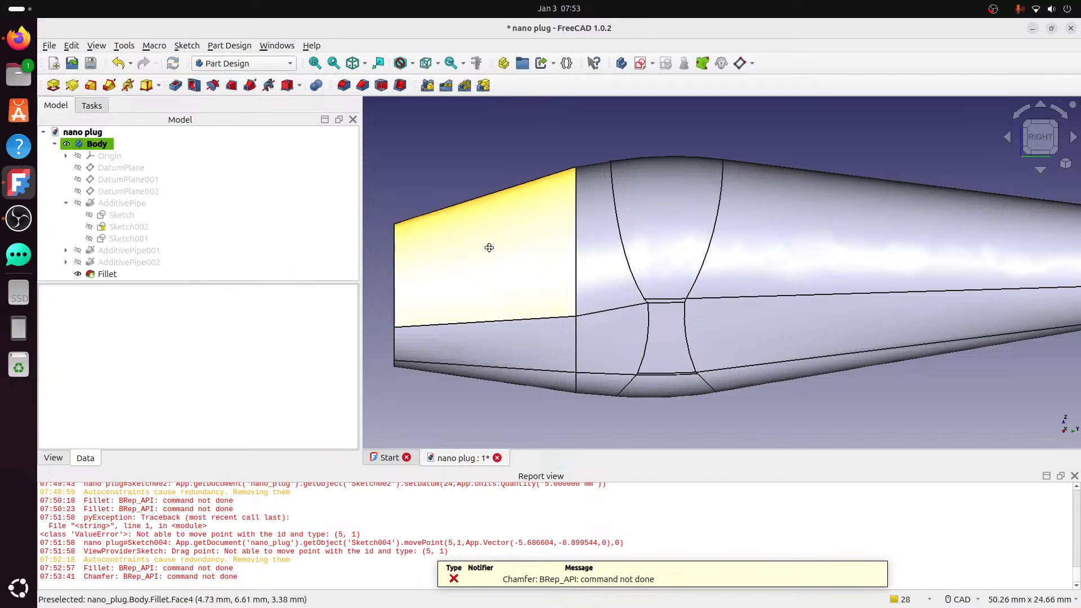
- Try 1 mm fillets on the side and upper segments of the Sketch002 section edge
middle_click_drag(491, 248, 557, 271)
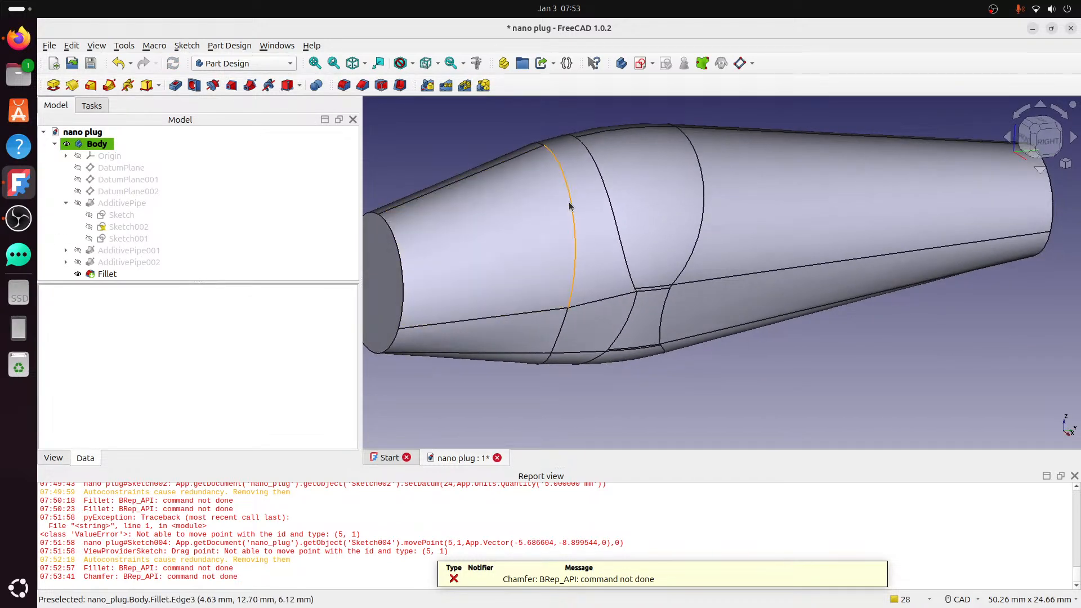
middle_click_drag(565, 153, 589, 173)
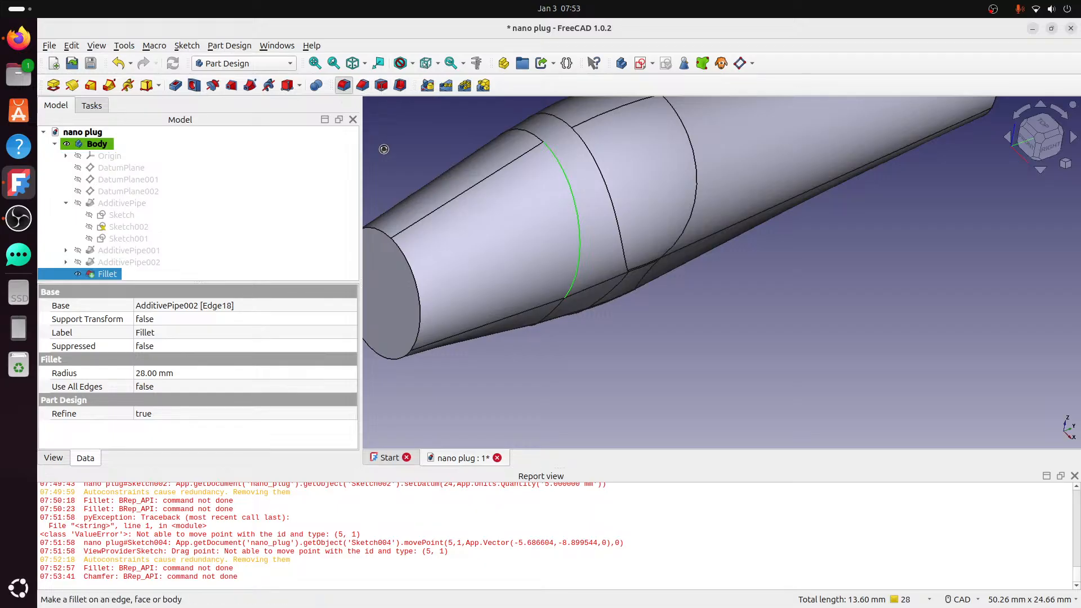
left_click(174, 144)
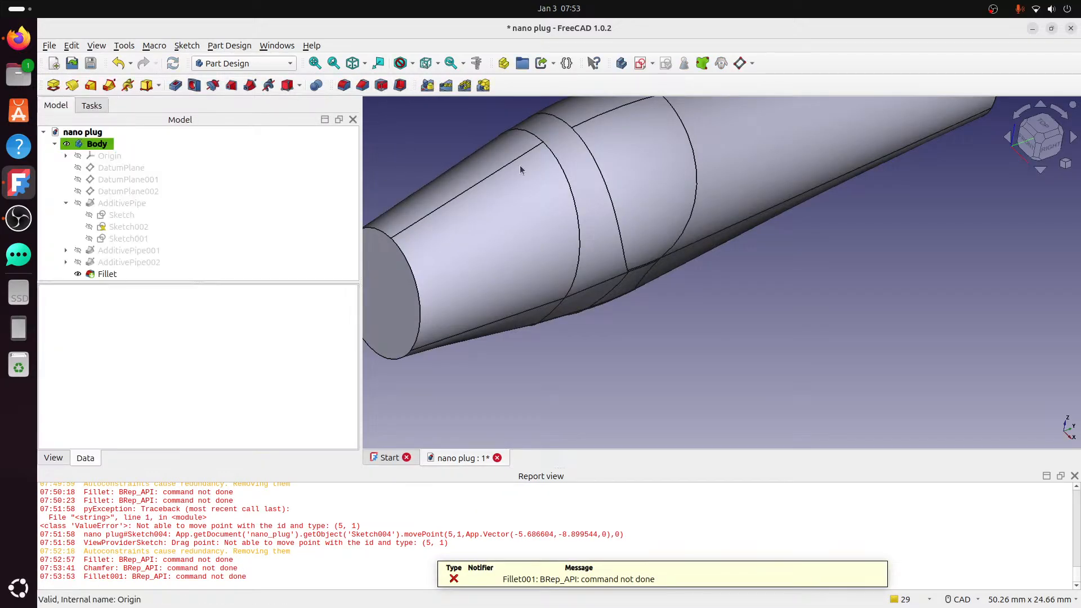
left_click(534, 135)
left_click(344, 85)
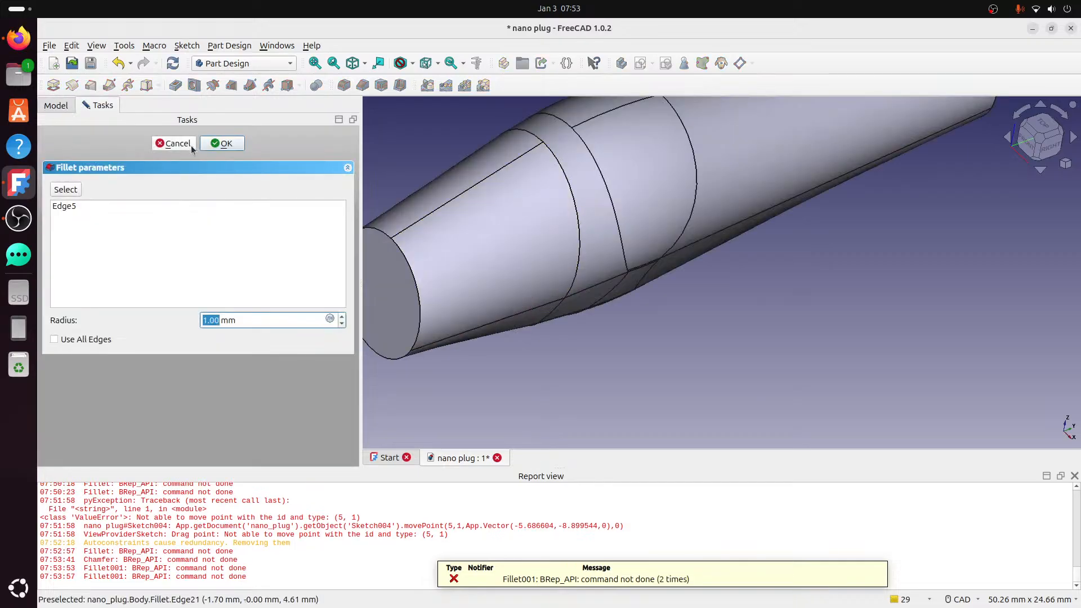
left_click(188, 144)
- Try 1 mm fillets on the two lower segments of the Sketch002 section edge
middle_click_drag(646, 261, 539, 224)
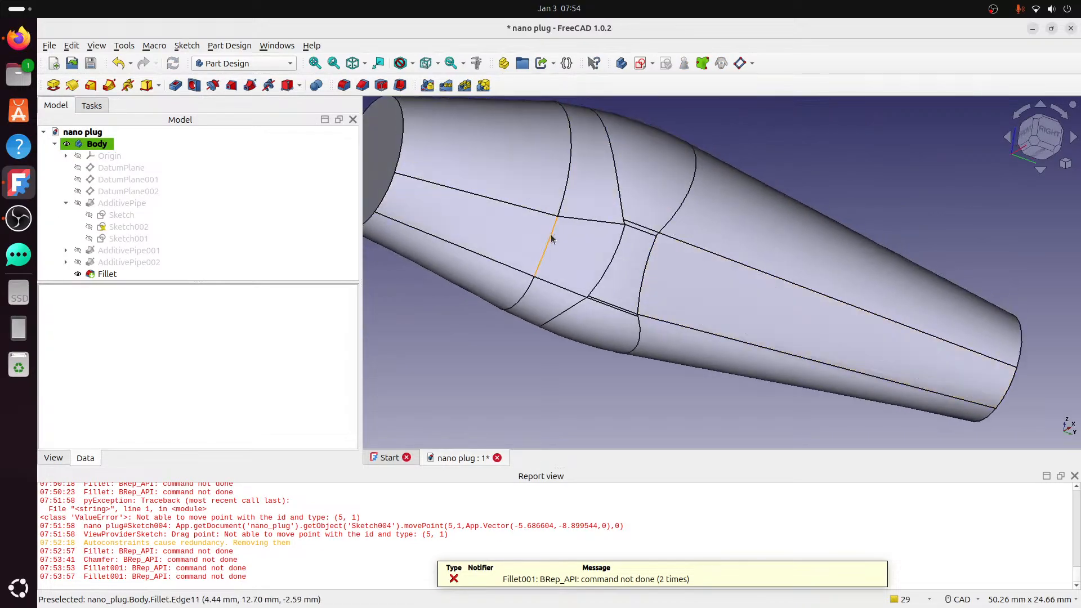
left_click(550, 234)
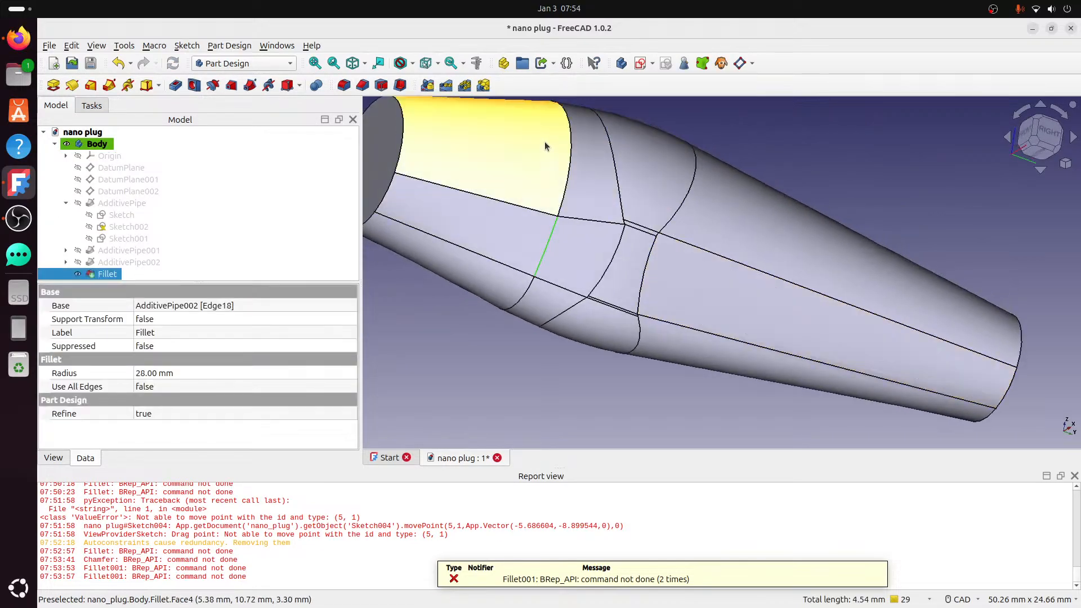
left_click(343, 85)
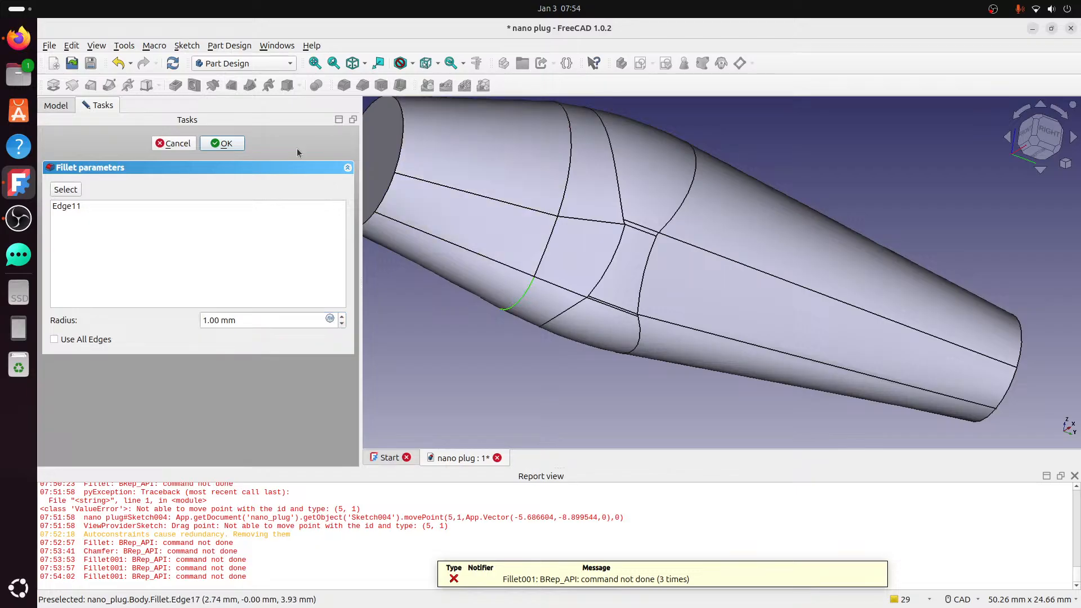
left_click(178, 144)
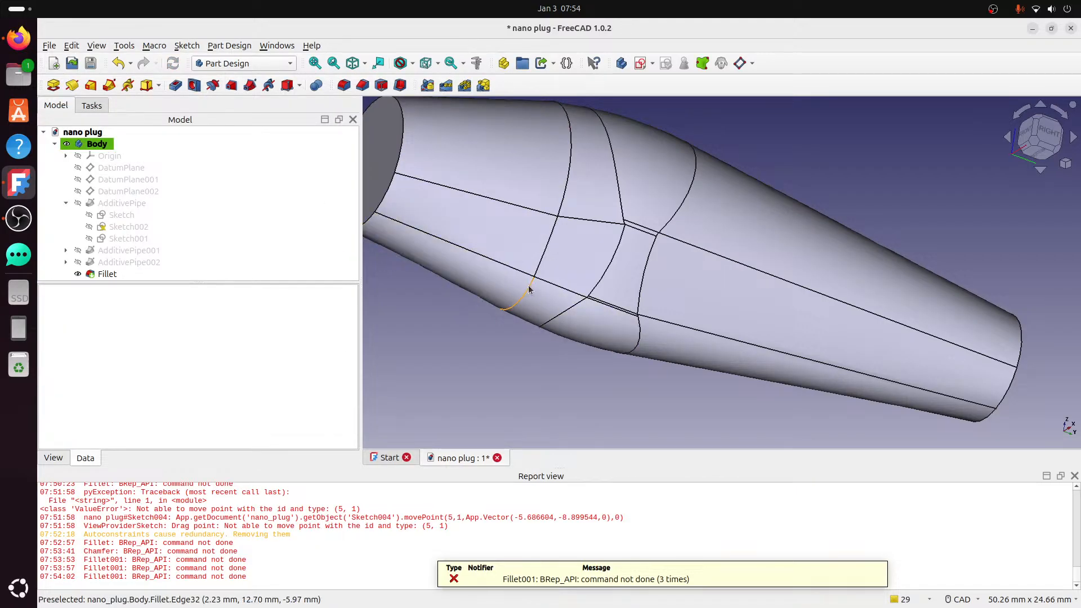
left_click(342, 85)
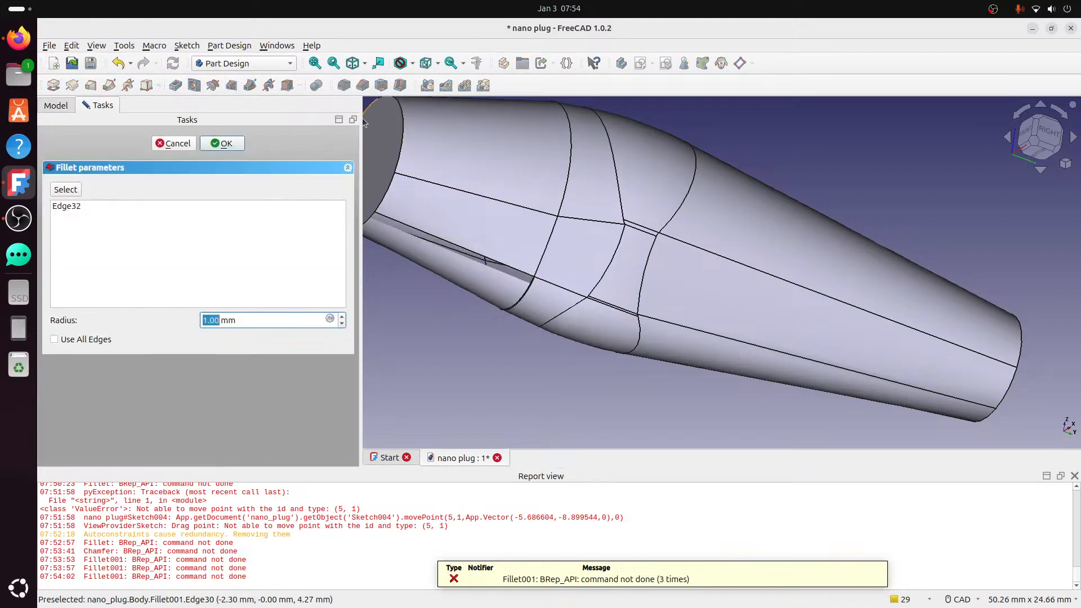
left_click(178, 144)
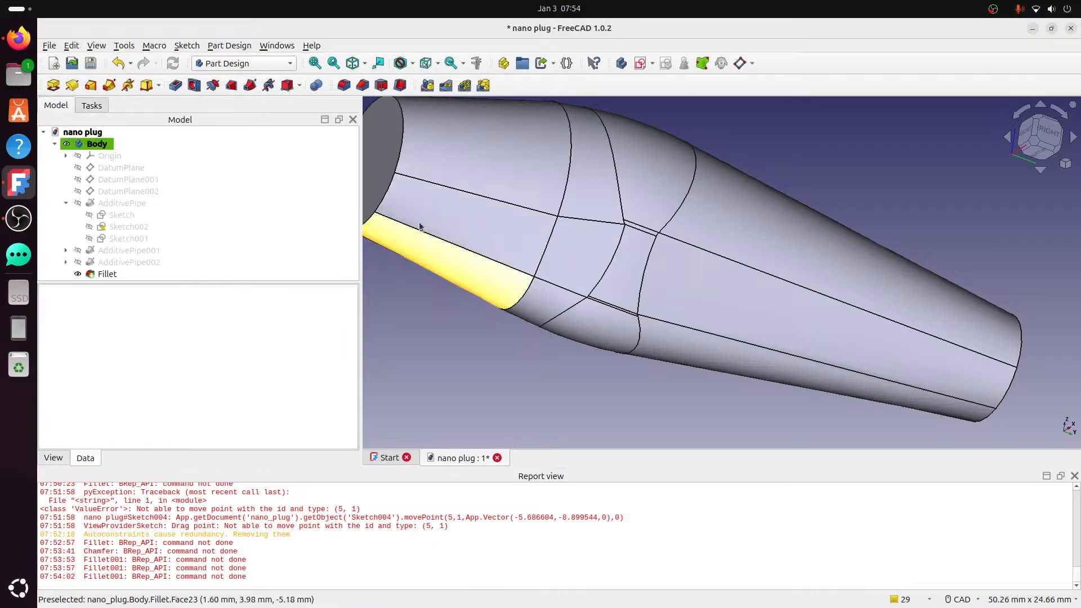
- Fillet the rim of the end face on the body's short tapered side with a 2 mm radius
middle_click_drag(419, 226, 511, 235)
left_click(481, 211)
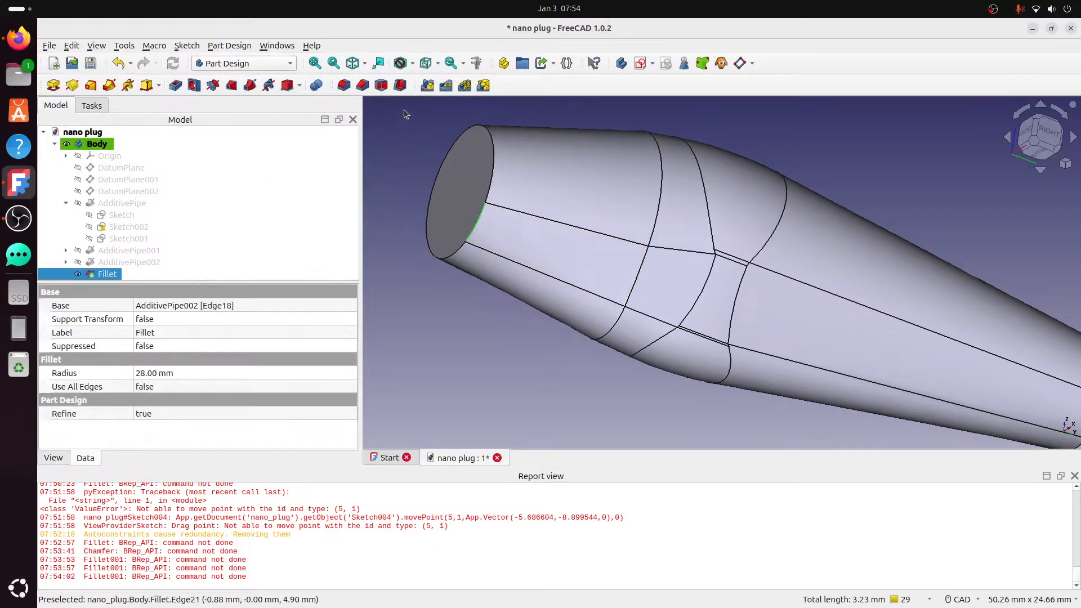
left_click(343, 86)
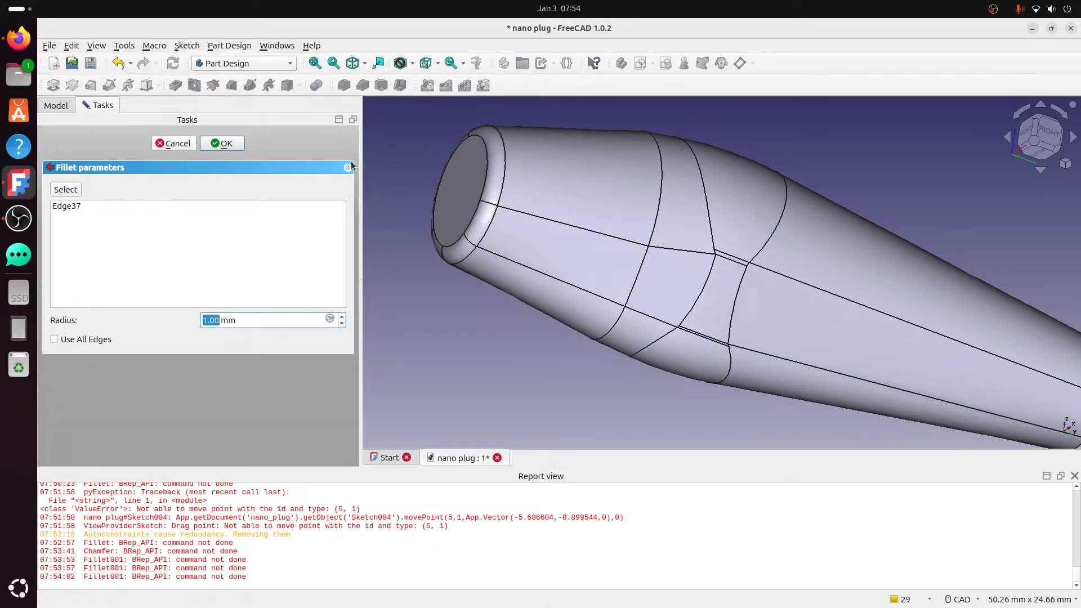
left_click(341, 318)
left_click(218, 143)
- Fillet the rim of the end face on the body's long tapered side
scroll(567, 260, "down", 4)
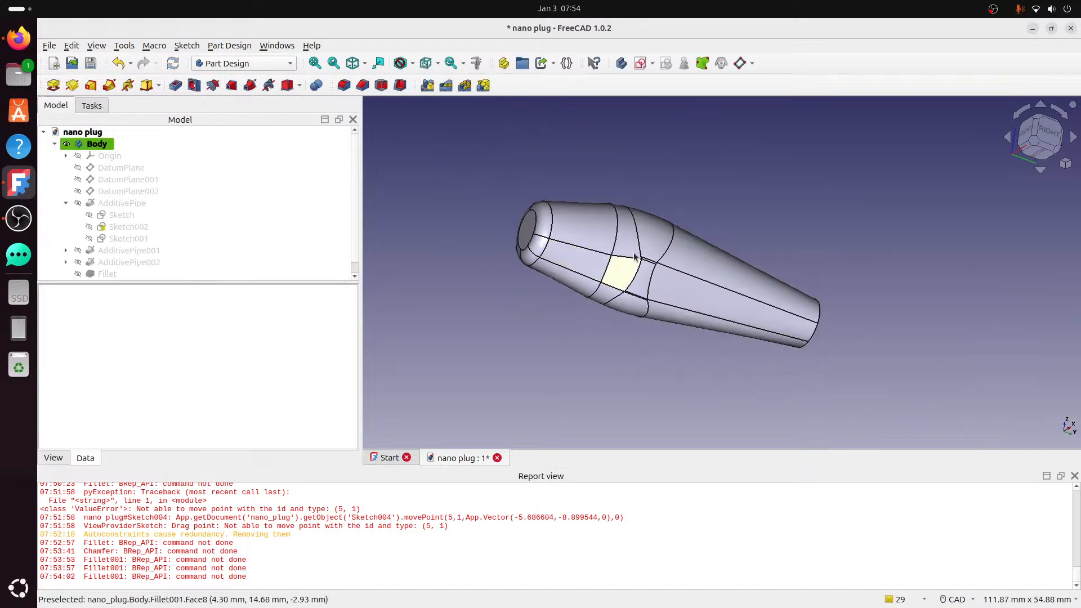
middle_click_drag(566, 261, 836, 273)
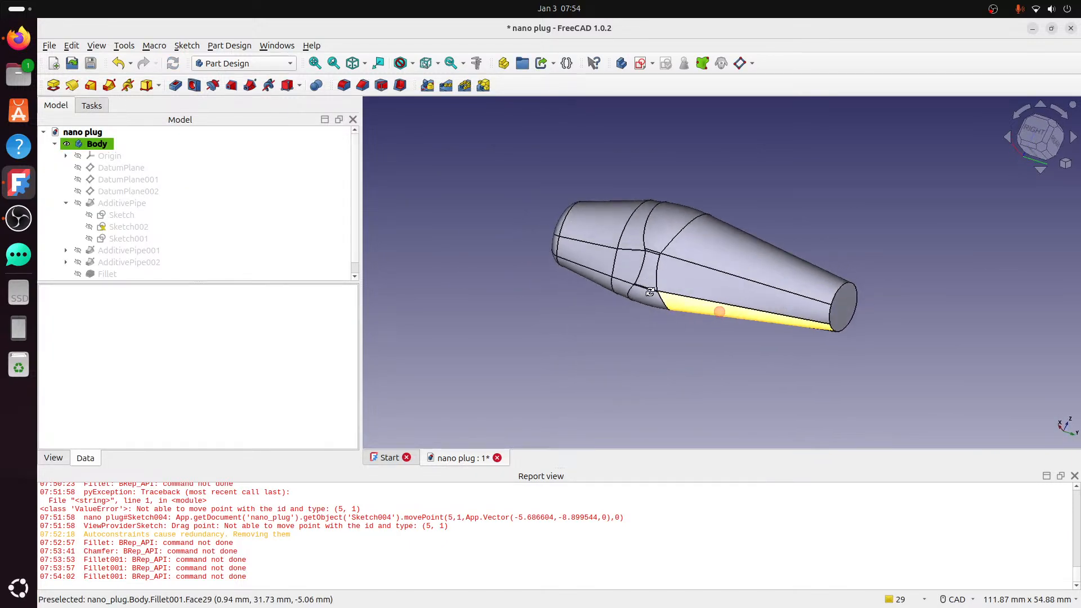
left_click(836, 272)
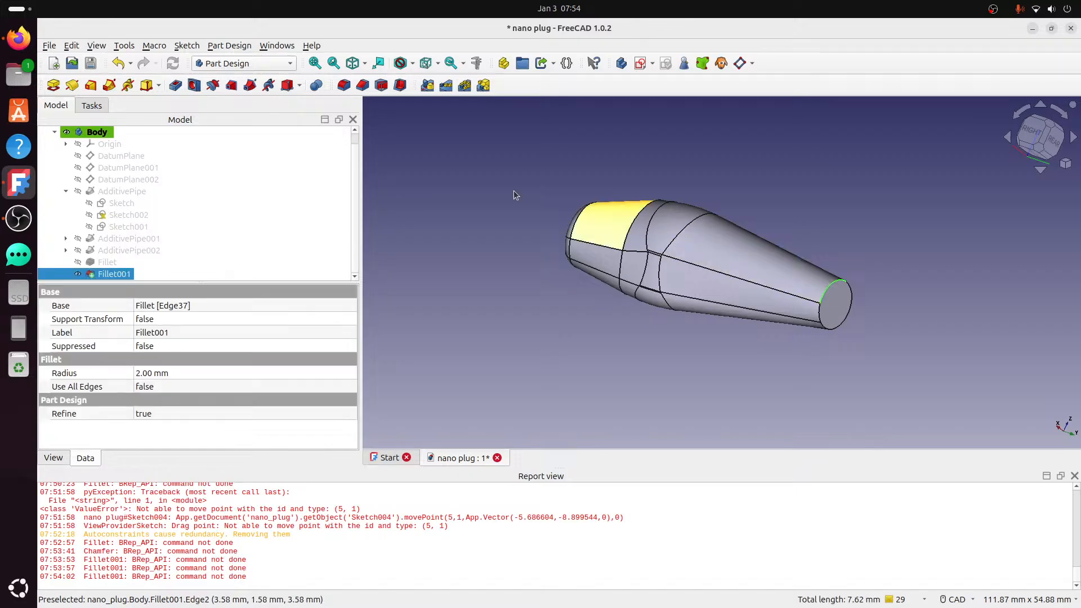
left_click(343, 85)
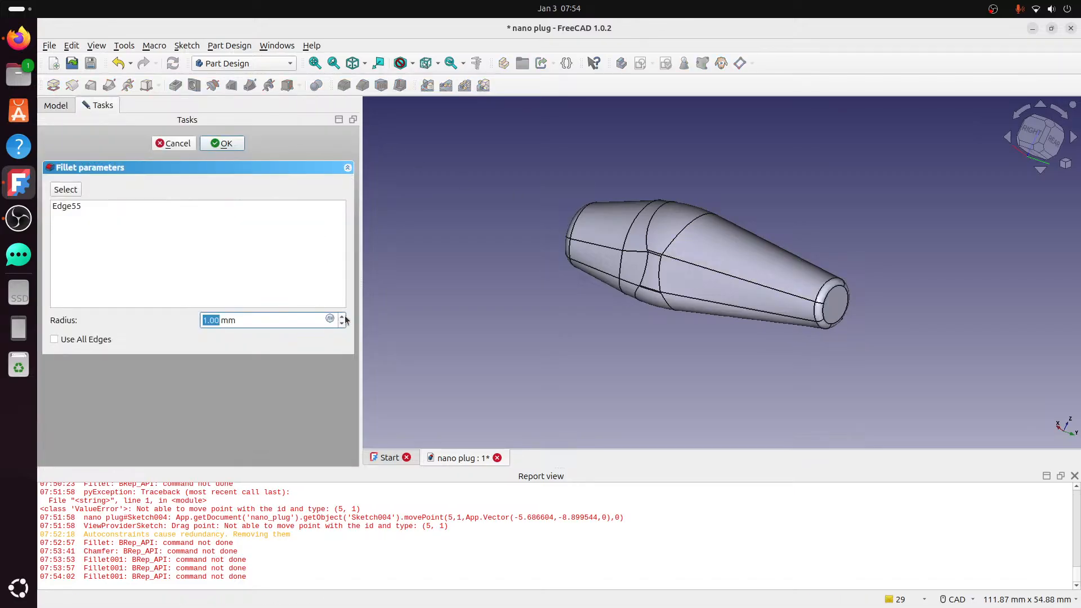
left_click(222, 143)
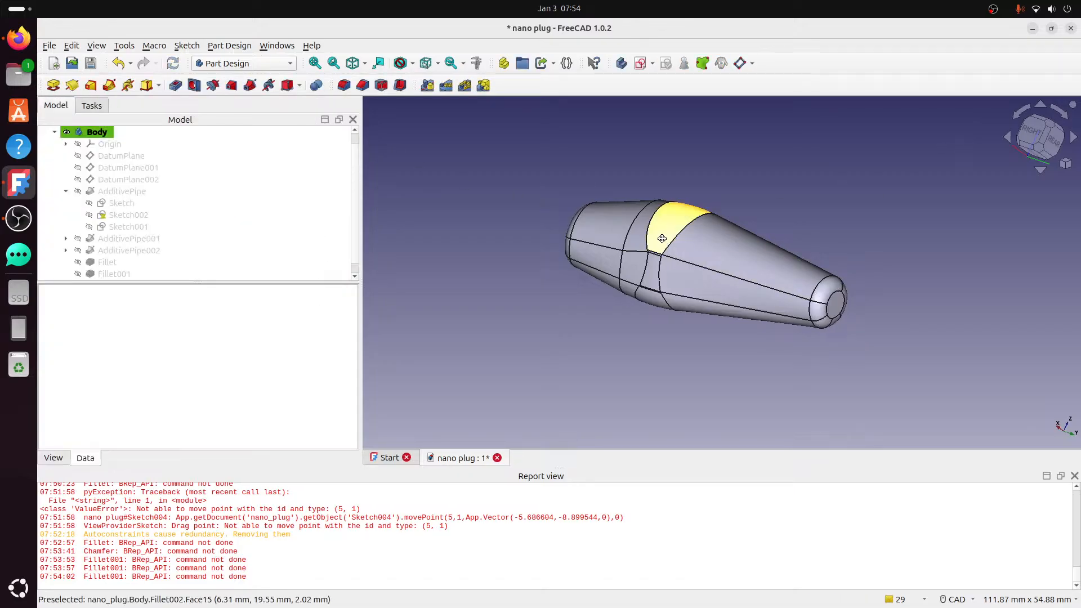
- Examine the filleted body from several angles and return to the right view
middle_click_drag(662, 238, 543, 222)
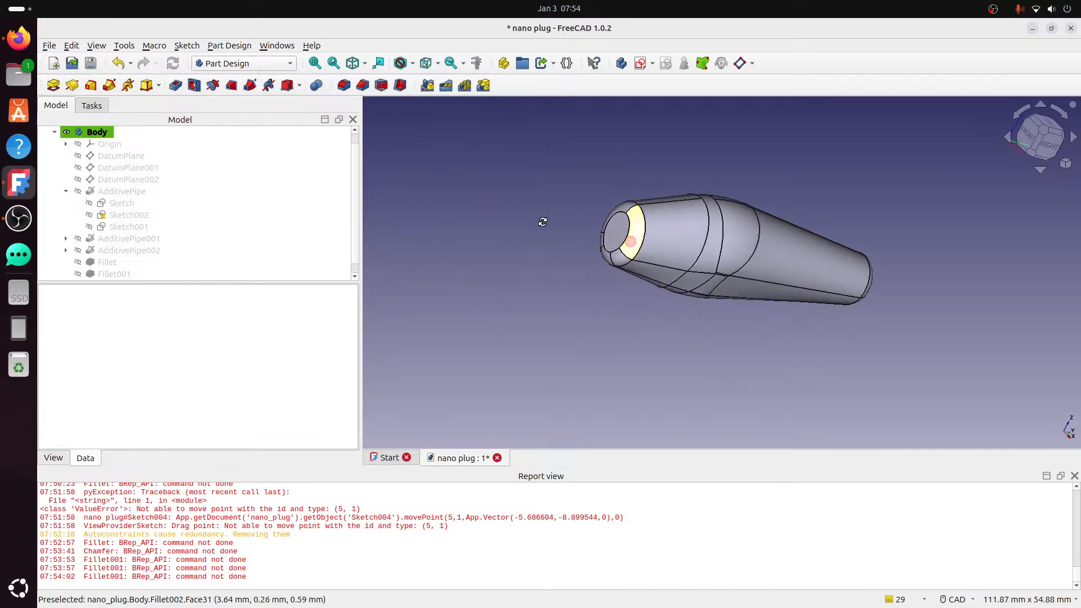
left_click(1047, 149)
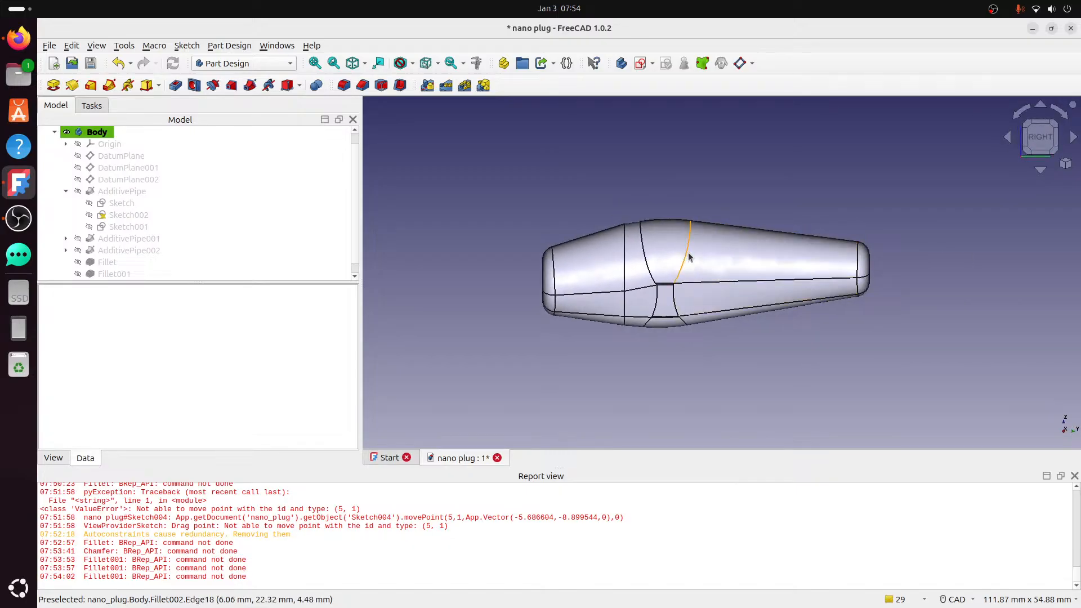
middle_click_drag(689, 257, 693, 322)
mouse_move(777, 324)
middle_mouse_down()
mouse_move(741, 311)
mouse_move(781, 311)
middle_mouse_up()
scroll(781, 312, "up", 1)
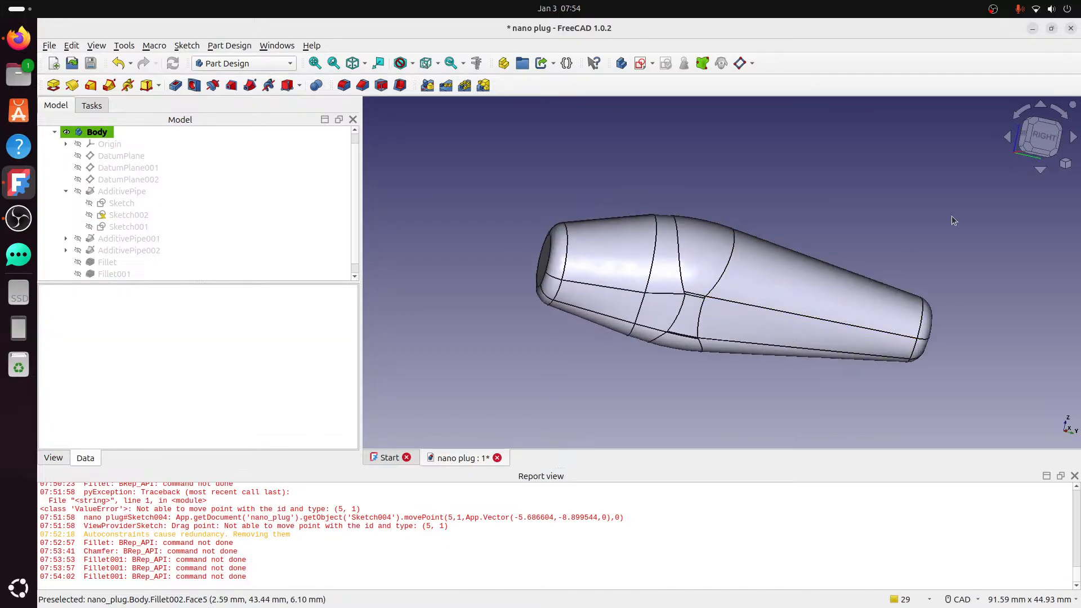
left_click(1043, 141)
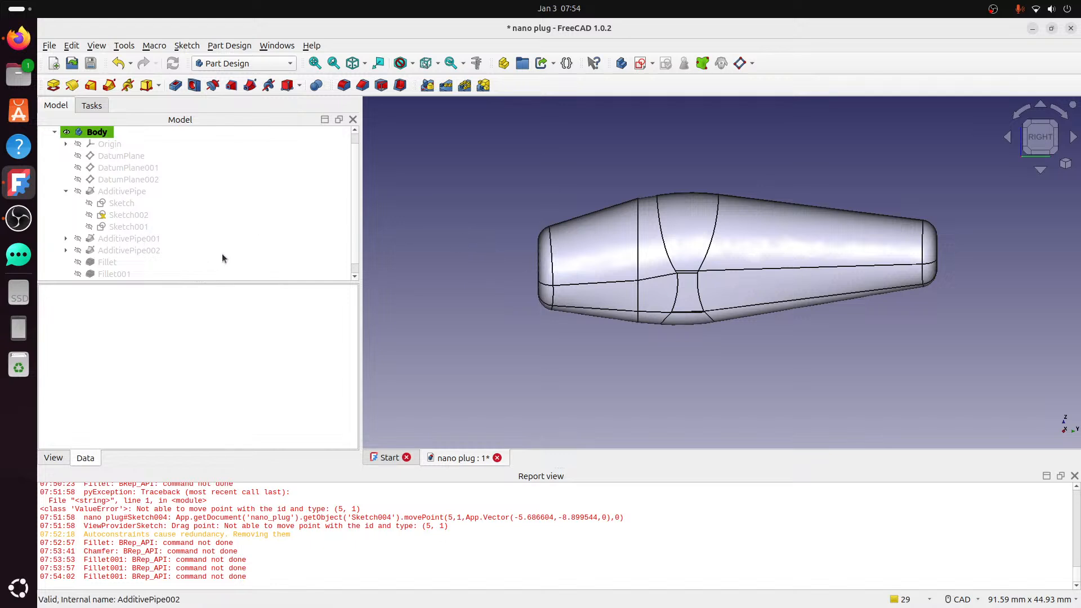
- Collapse the Body's feature tree and save the nano plug document with its finished fillets
scroll(117, 151, "up", 1)
left_click(55, 144)
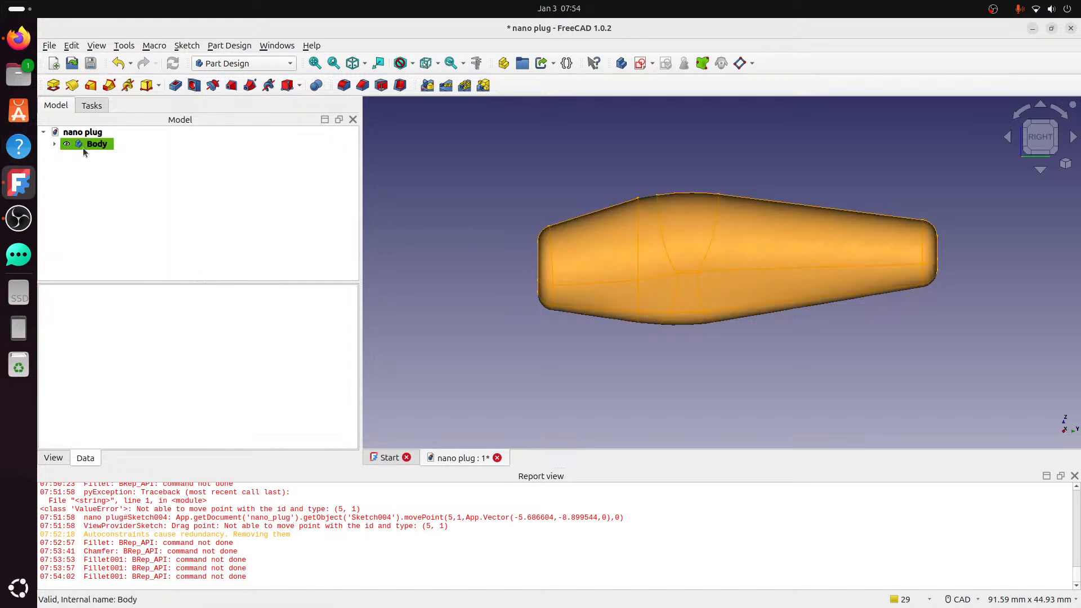
middle_click_drag(780, 288, 692, 316)
left_click(49, 45)
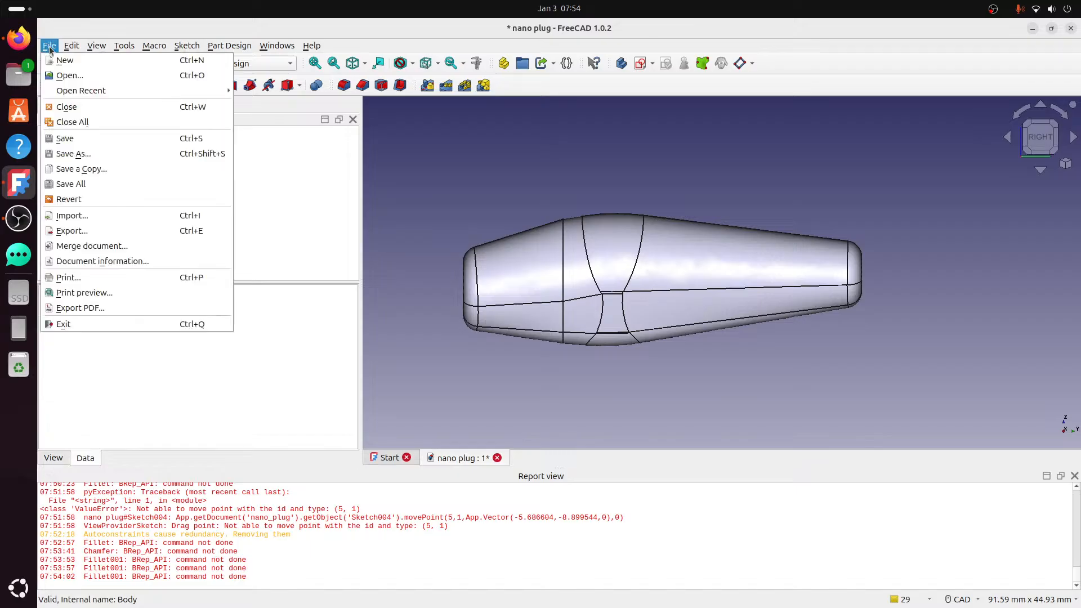
left_click(65, 138)
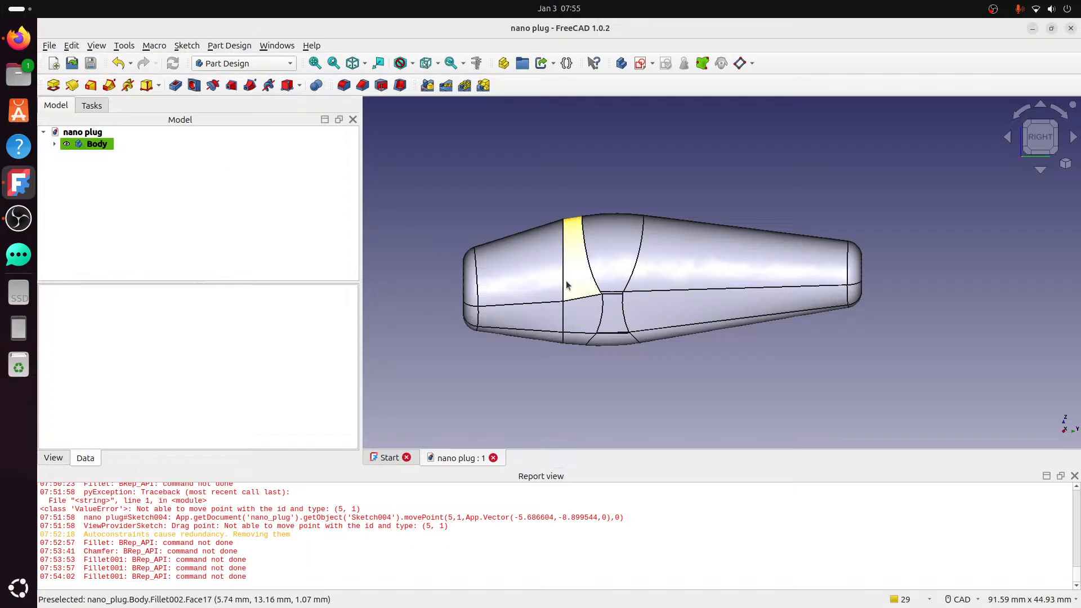
middle_click_drag(545, 272, 496, 242)
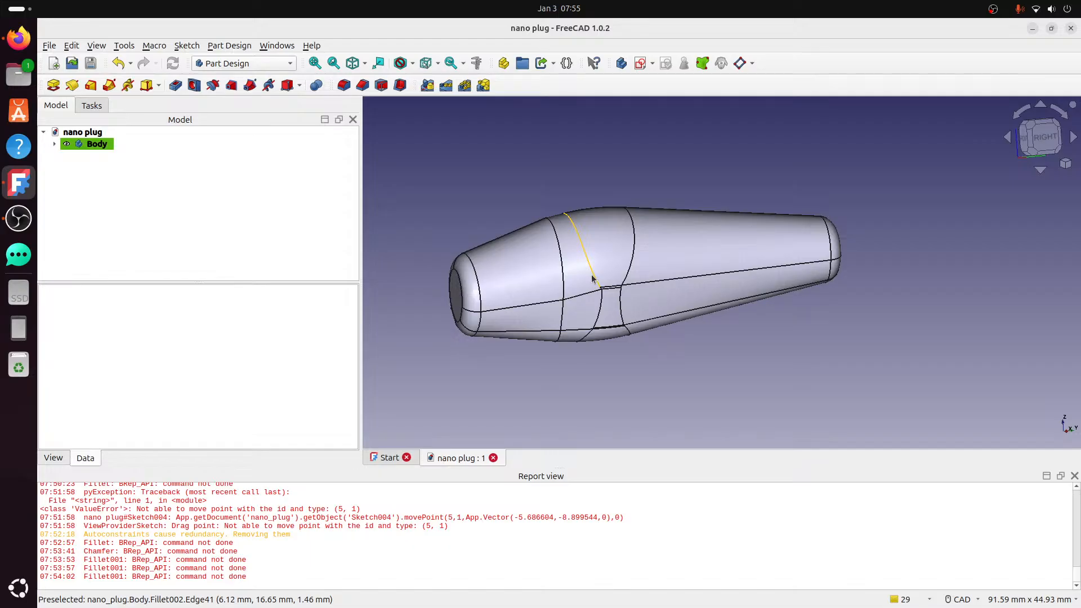
left_click(1039, 137)
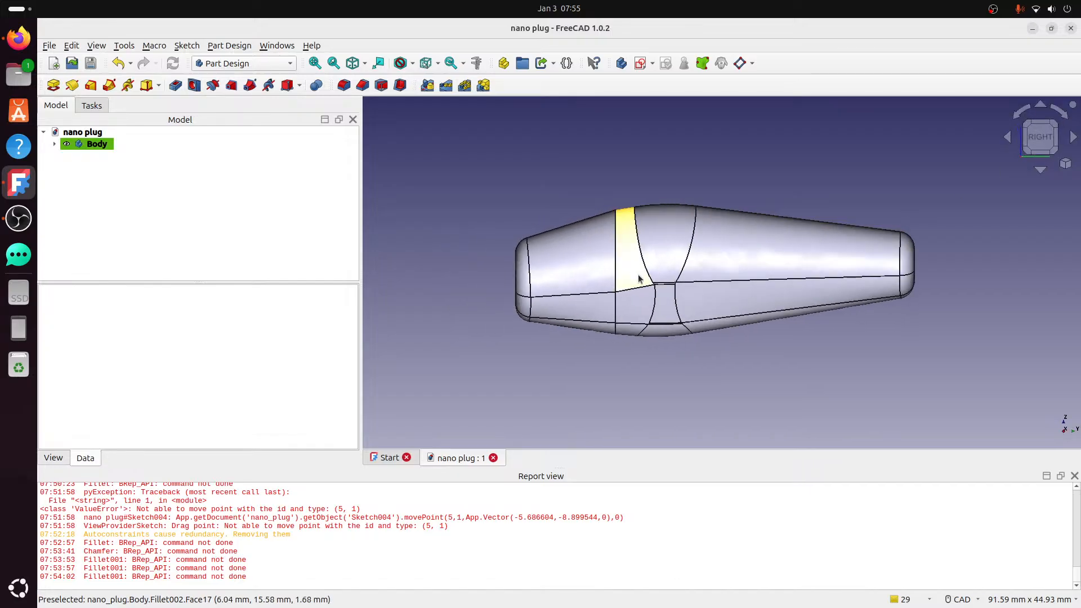
- Switch to Firefox, search Google Images for "deep diver crankbait" and browse the resulting lure pictures
left_click(18, 38)
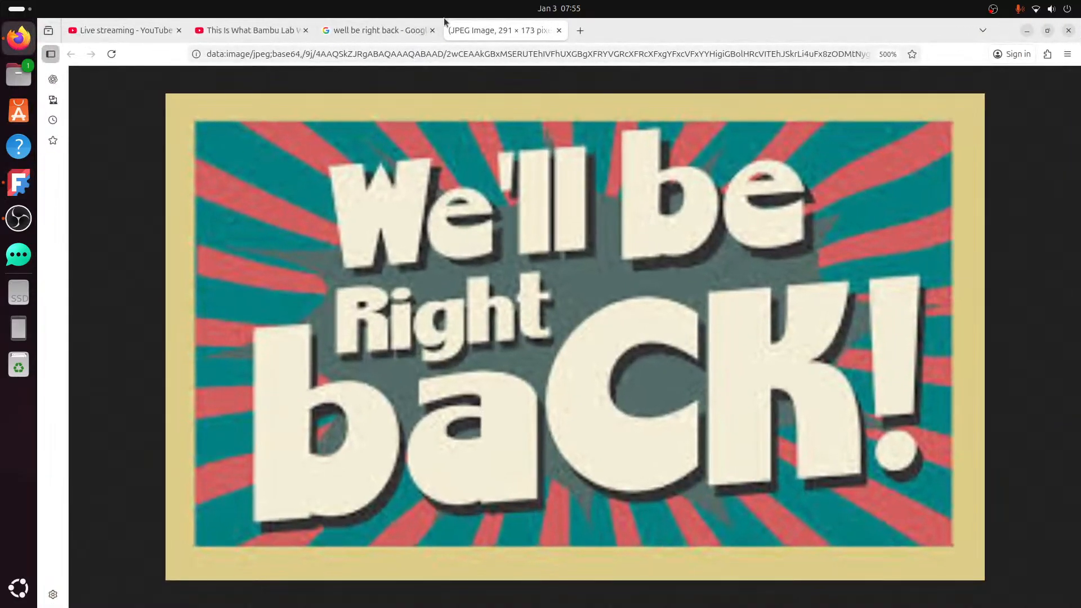
left_click(419, 30)
triple_click(207, 99)
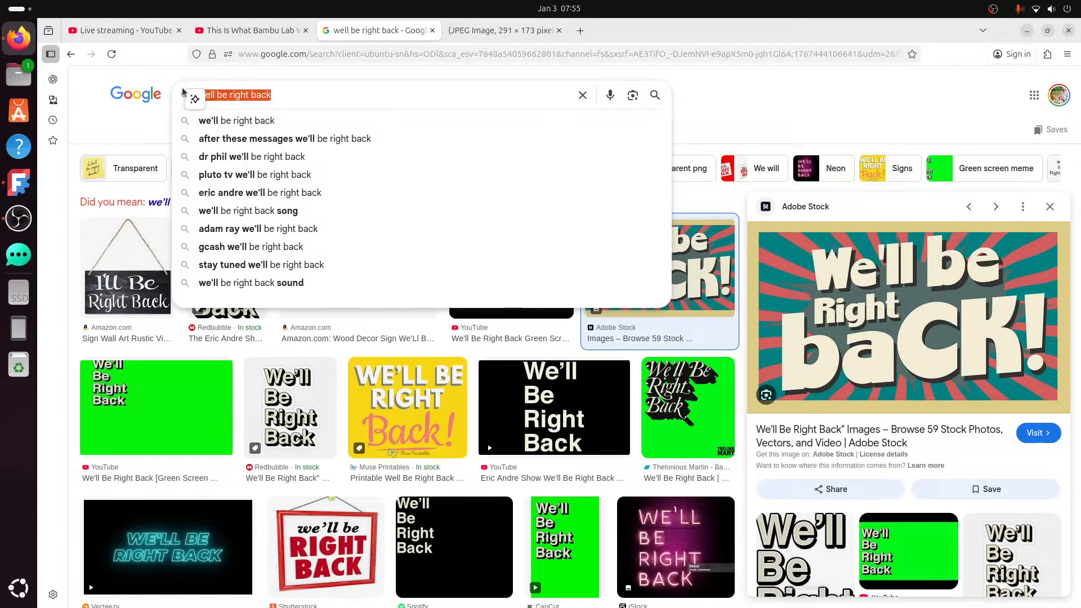
type("deep diver")
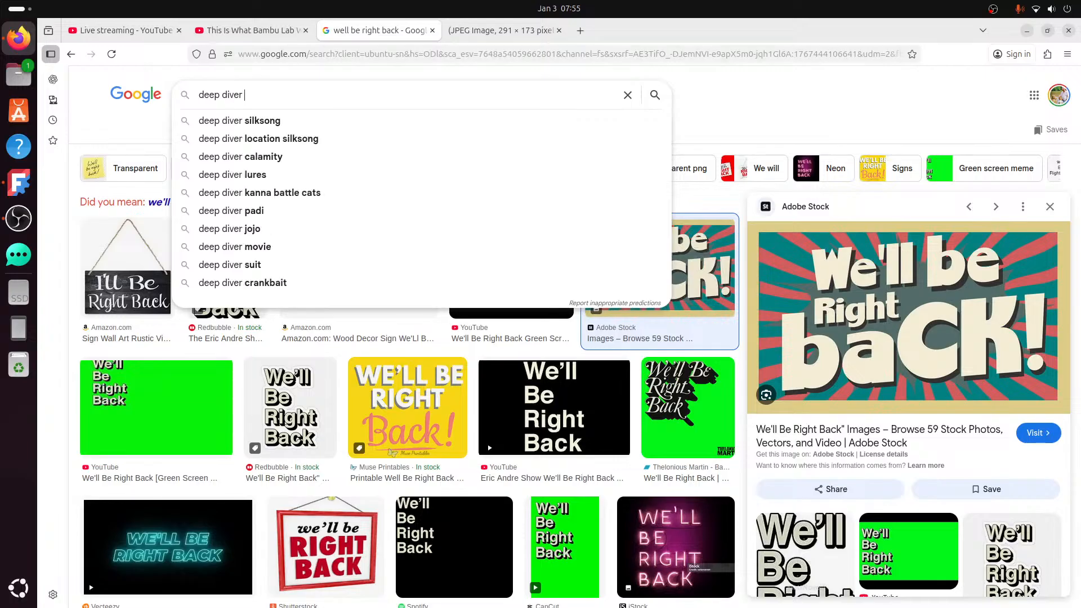
type(" crank")
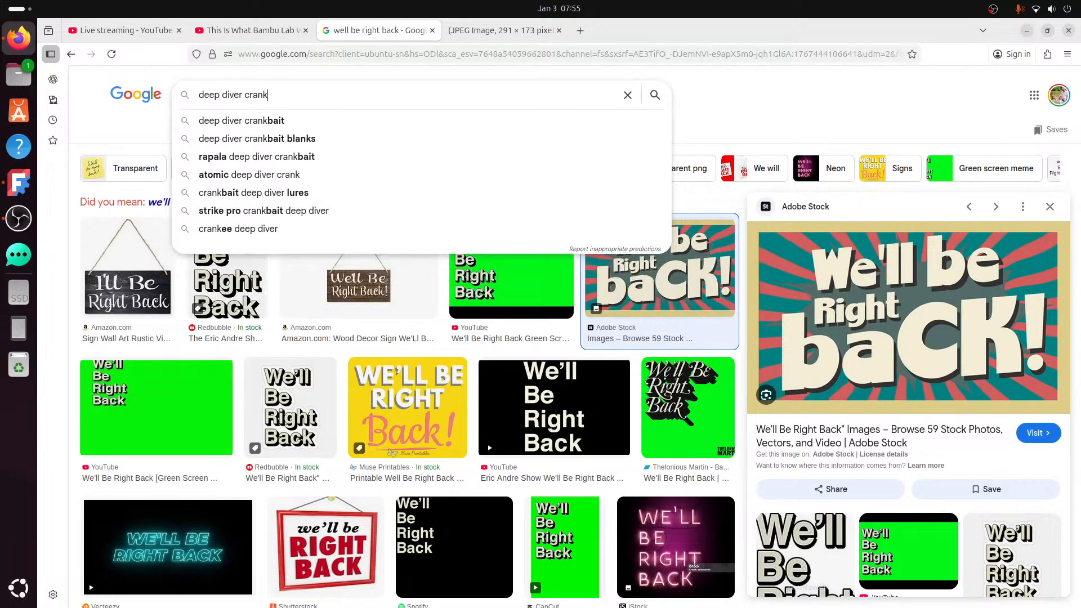
type("bait")
key("Return")
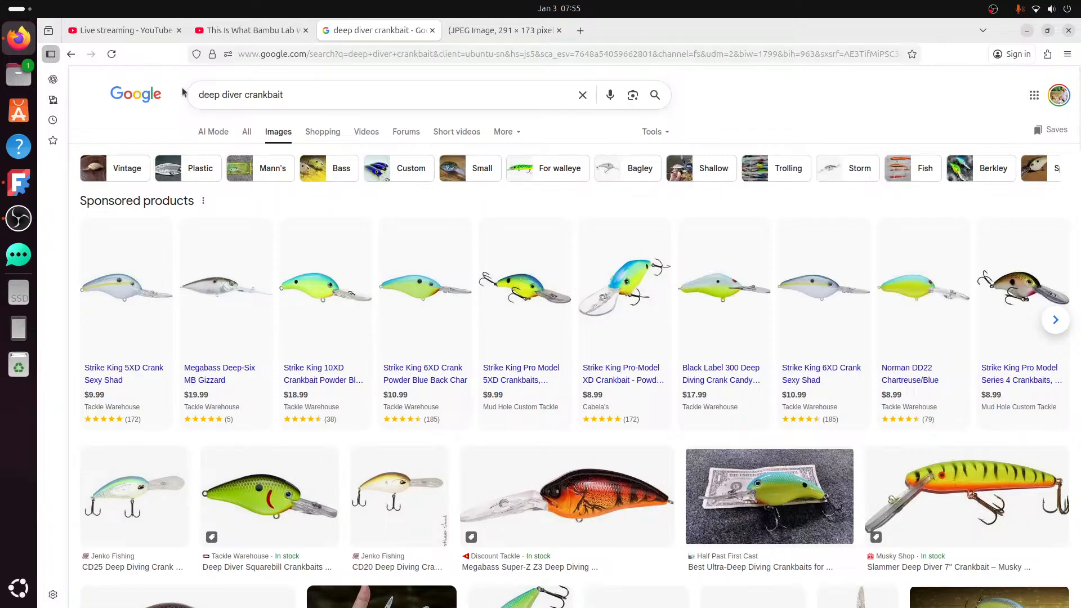
scroll(591, 487, "down", 2)
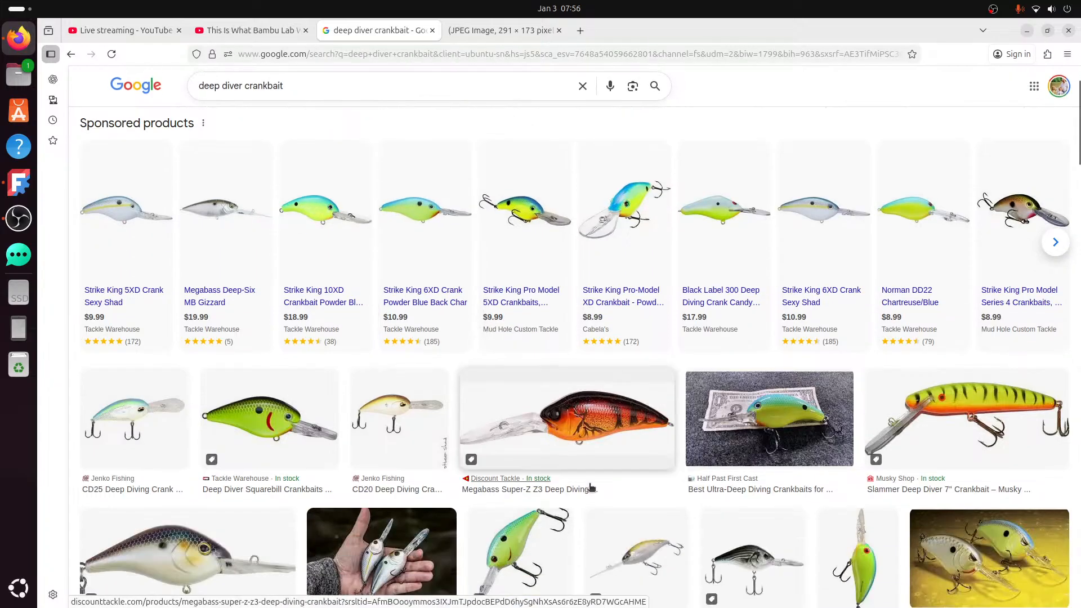
- Examine lip shapes in the deep diver crankbait images, previewing the Megabass Super-Z Z3, Slammer Deep Diver and Half Past First Cast results
scroll(591, 487, "down", 4)
left_click(639, 309)
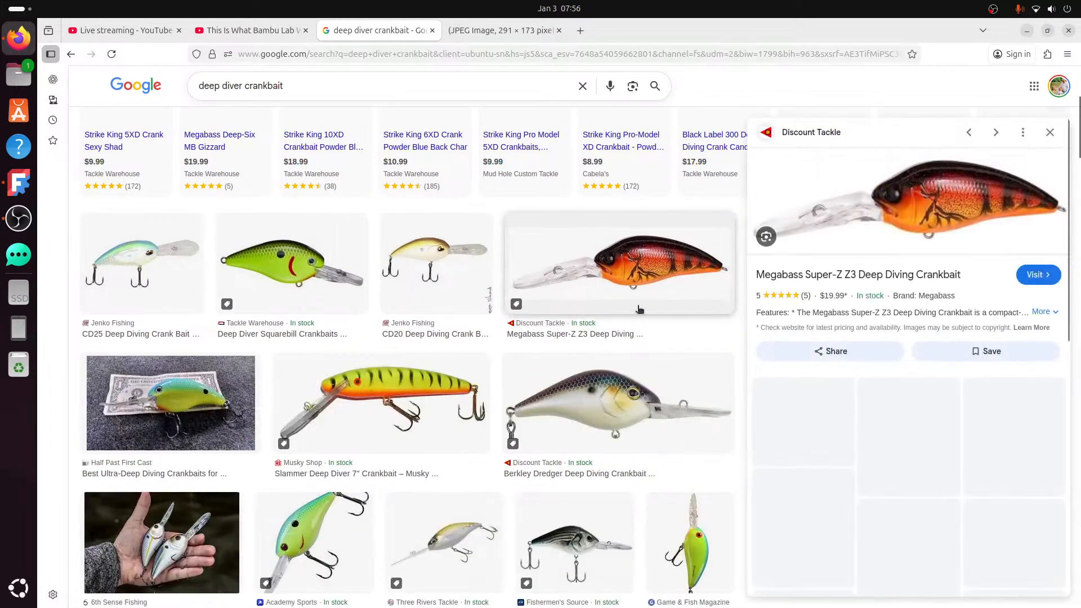
left_click(383, 403)
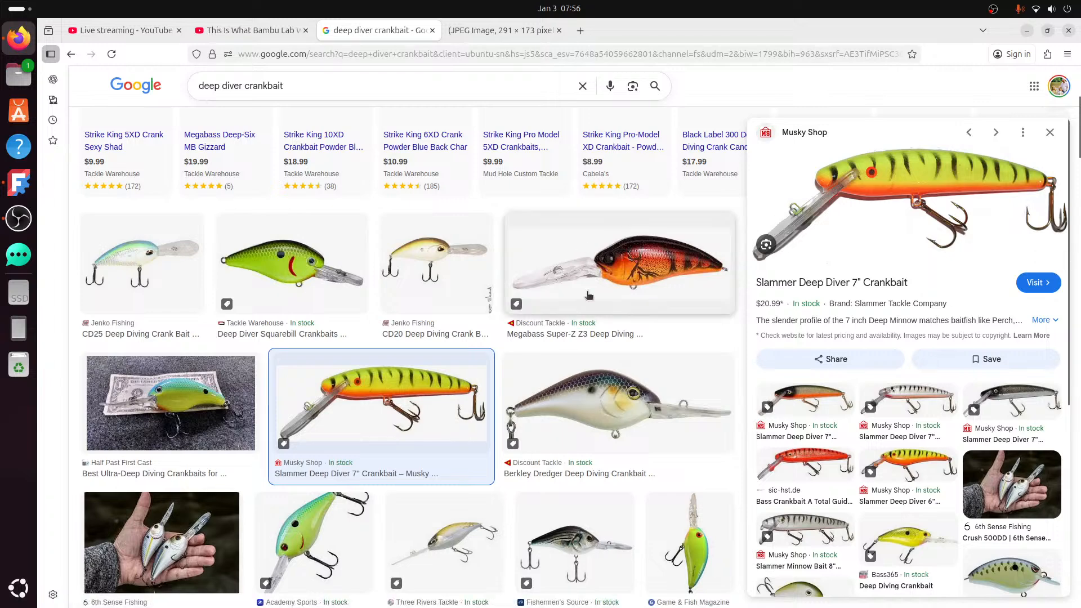
scroll(588, 297, "down", 2)
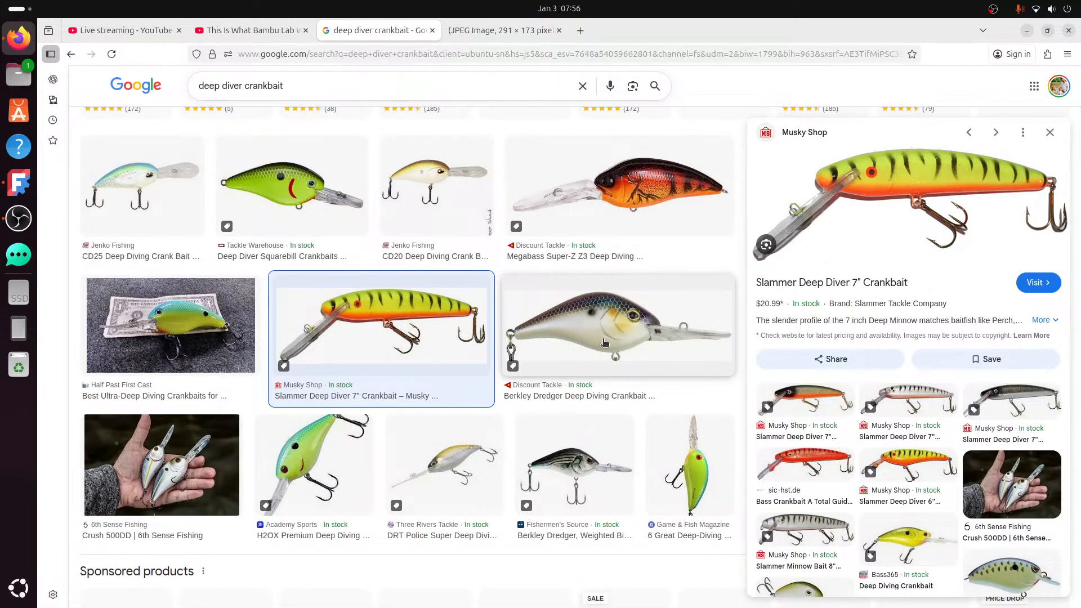
scroll(603, 341, "up", 2)
scroll(602, 339, "up", 2)
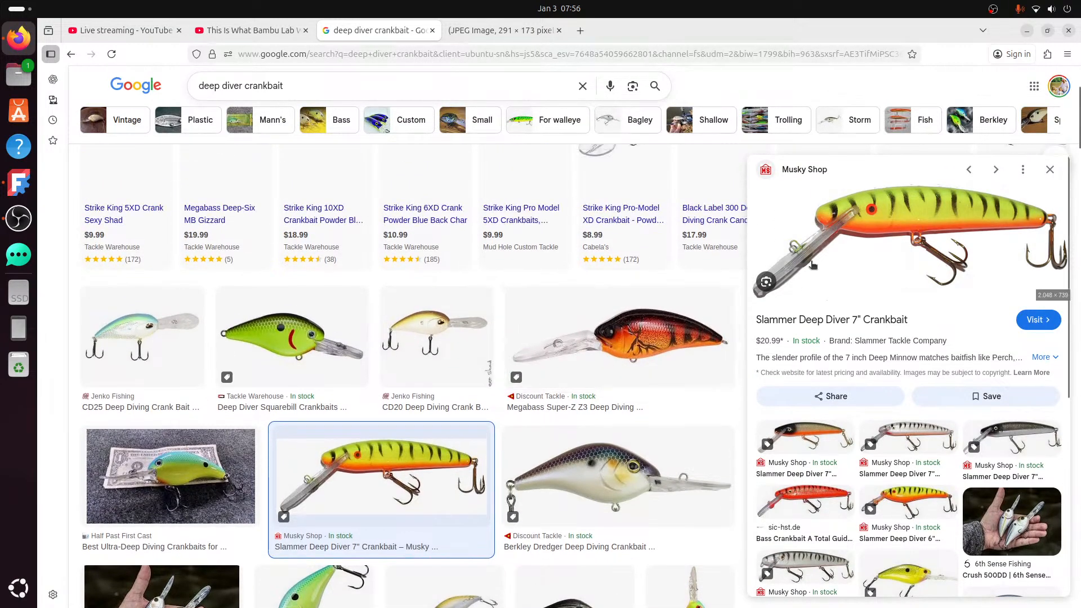
scroll(812, 264, "down", 2)
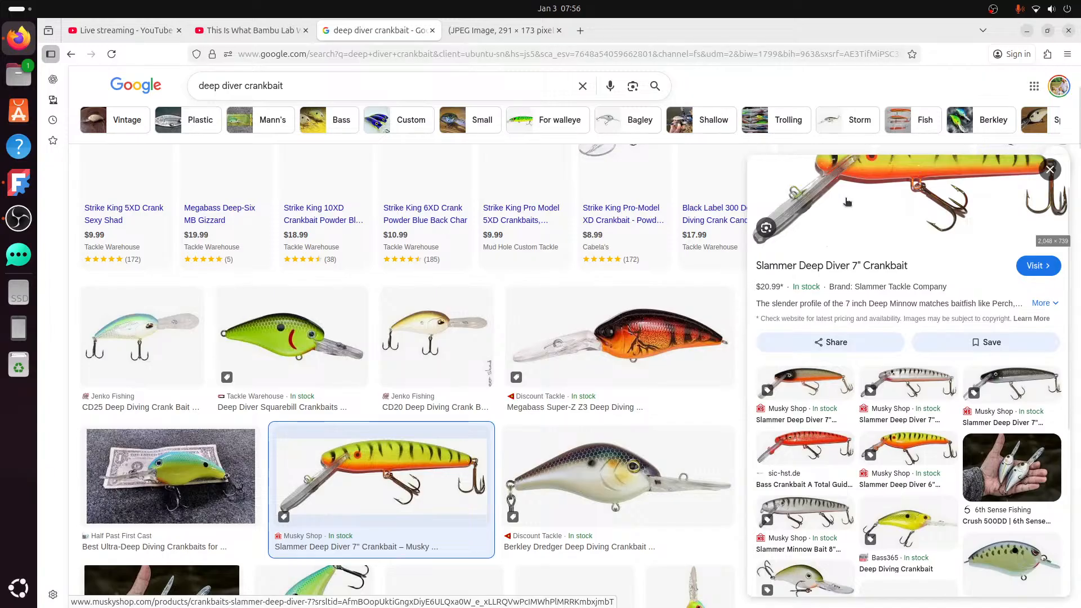
scroll(816, 225, "up", 2)
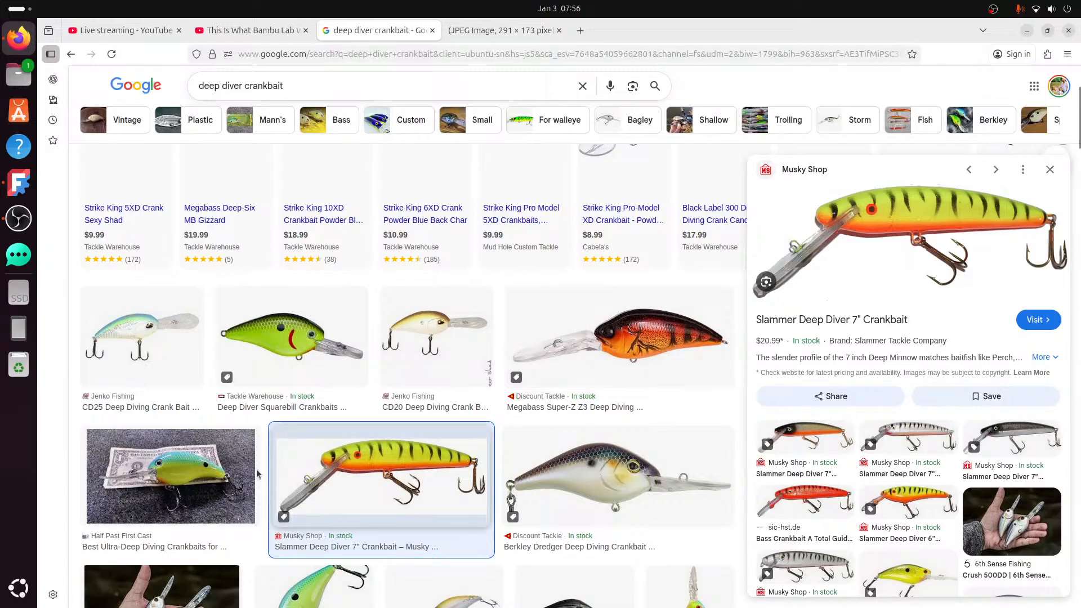
left_click(169, 476)
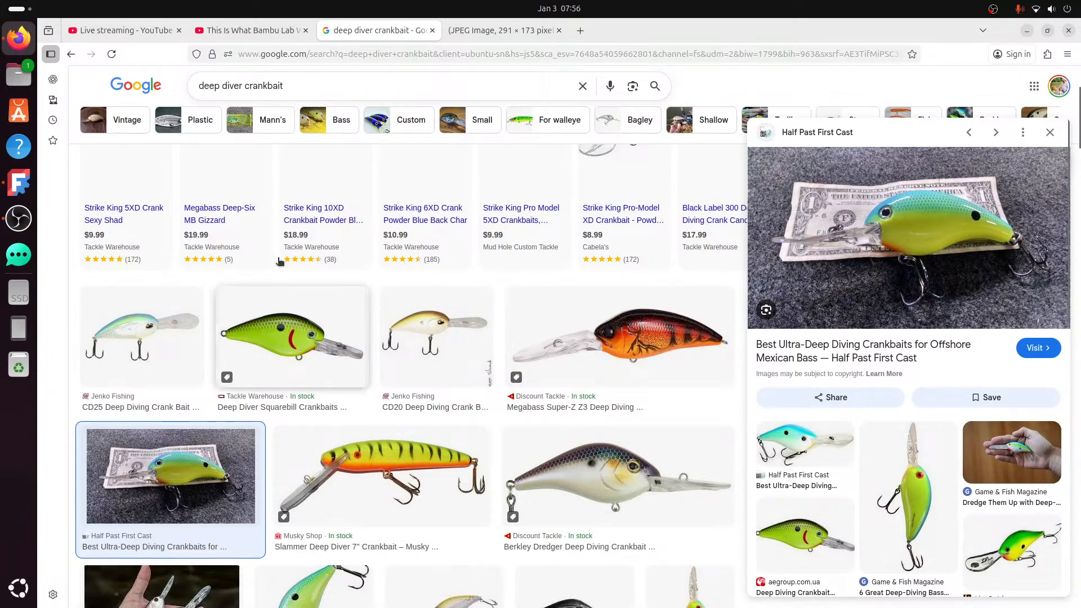
- Switch to the nano plug model in FreeCAD
left_click(18, 182)
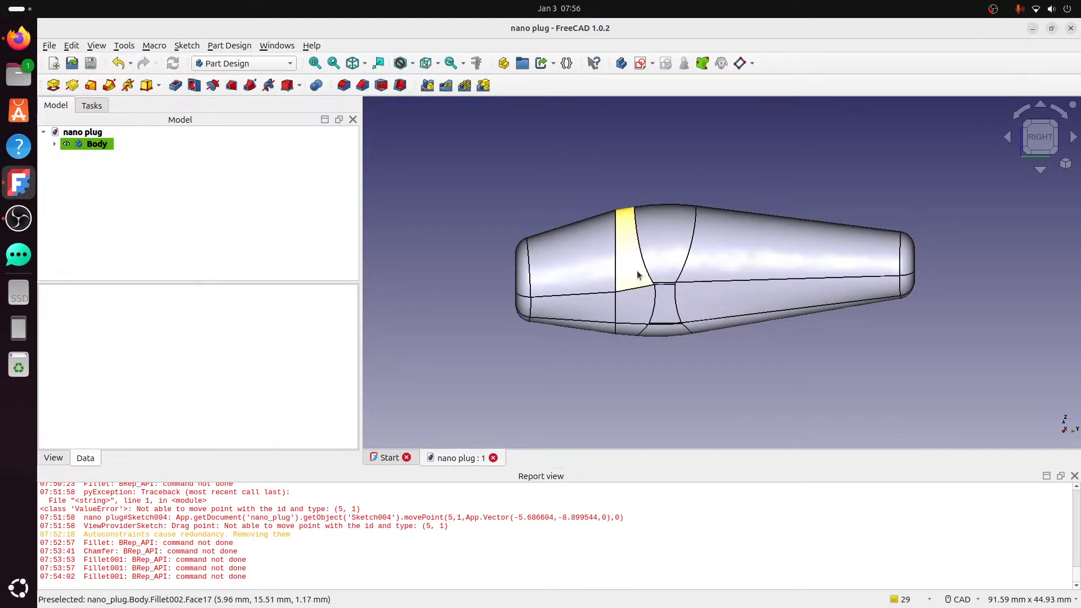
middle_click_drag(655, 256, 614, 270)
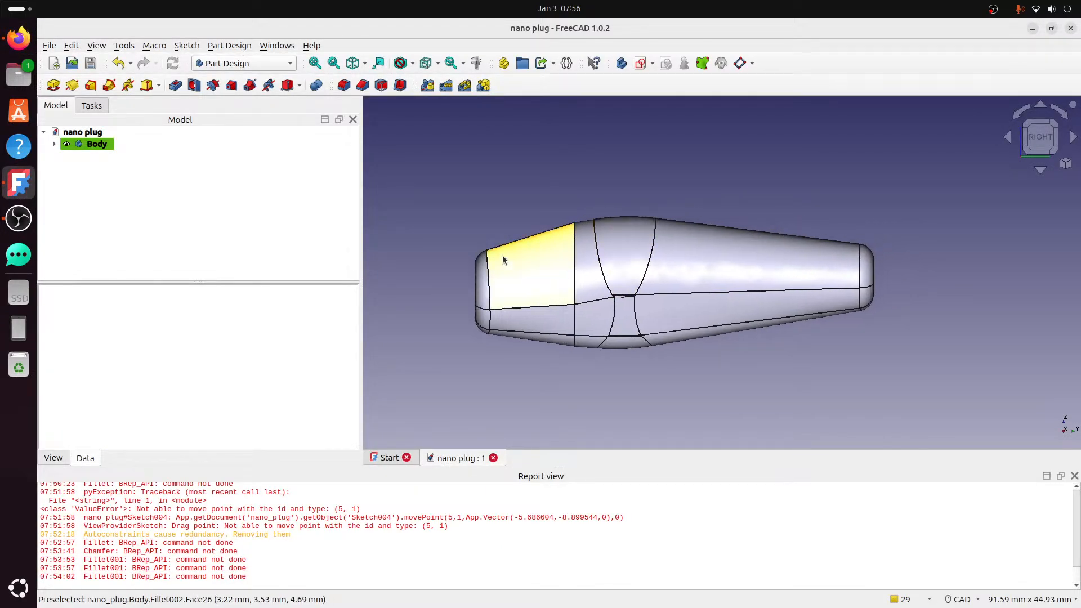
left_click(213, 68)
left_click(231, 193)
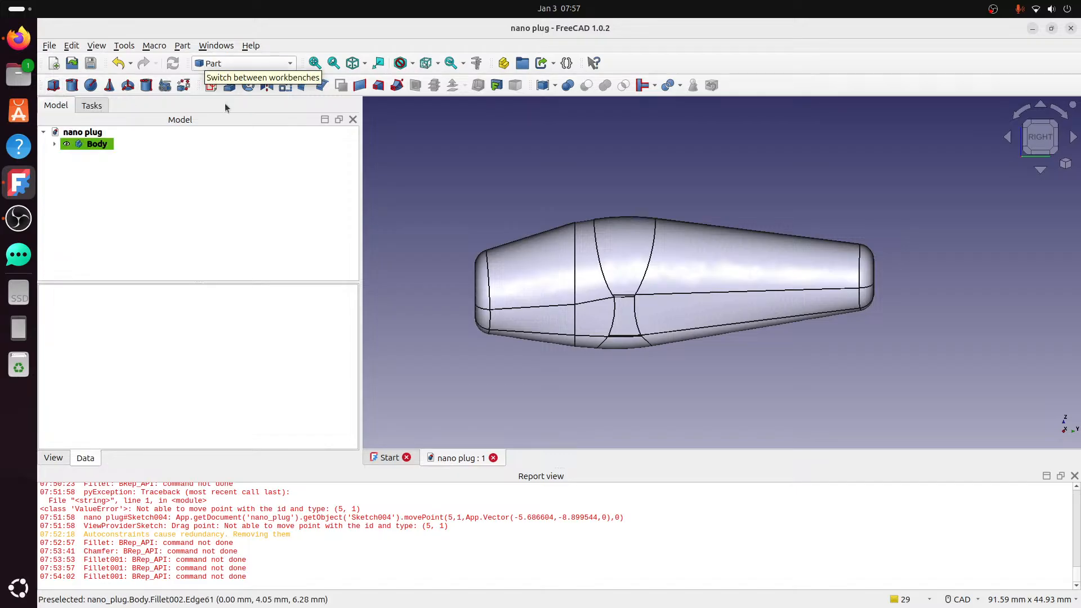
left_click(205, 68)
left_click(228, 178)
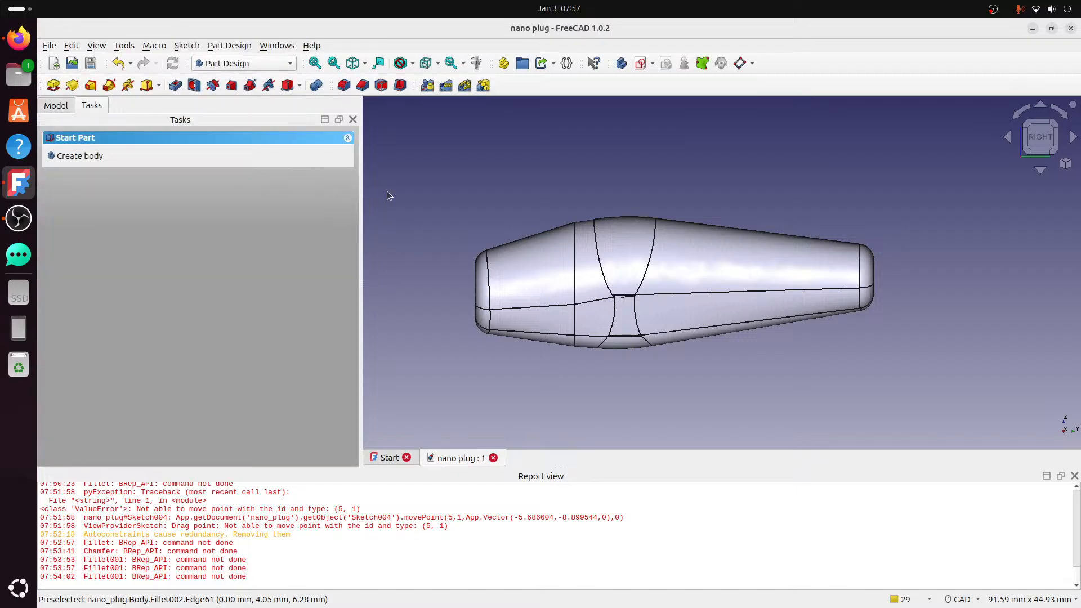
- Expand the nano plug's Body in the model tree and show its Origin planes and axes
left_click(79, 156)
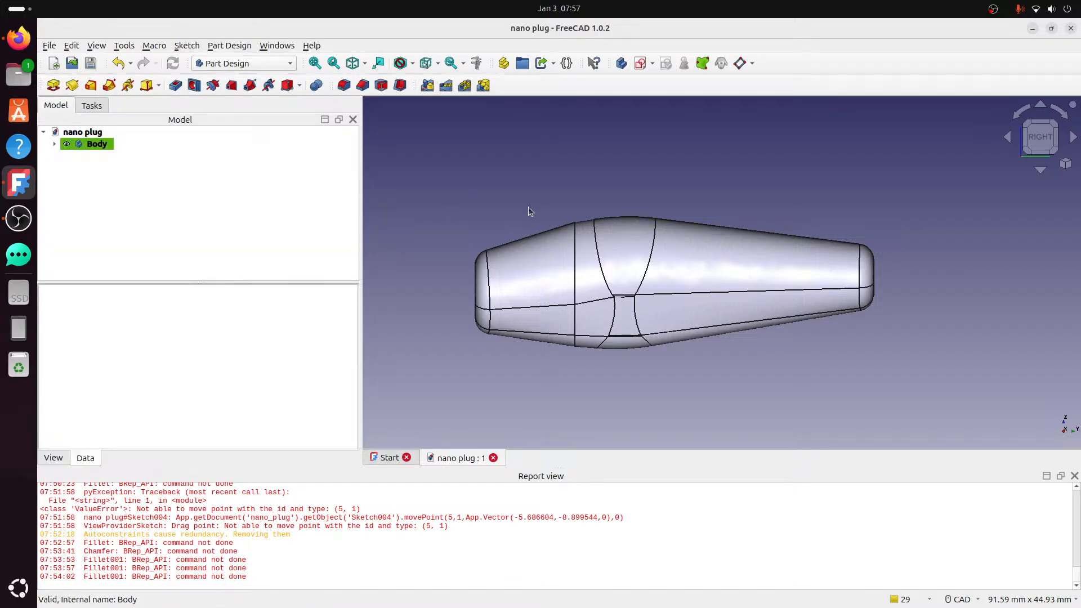
left_click(54, 144)
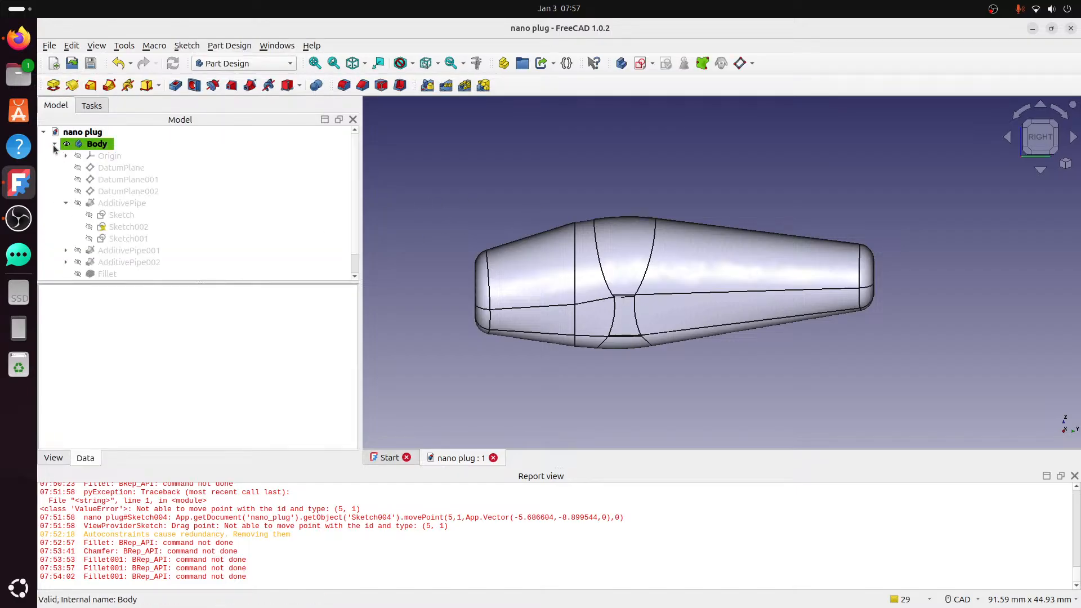
left_click(121, 158)
key("space")
- Create a new sketch on the body's YZ plane
left_click(1057, 247)
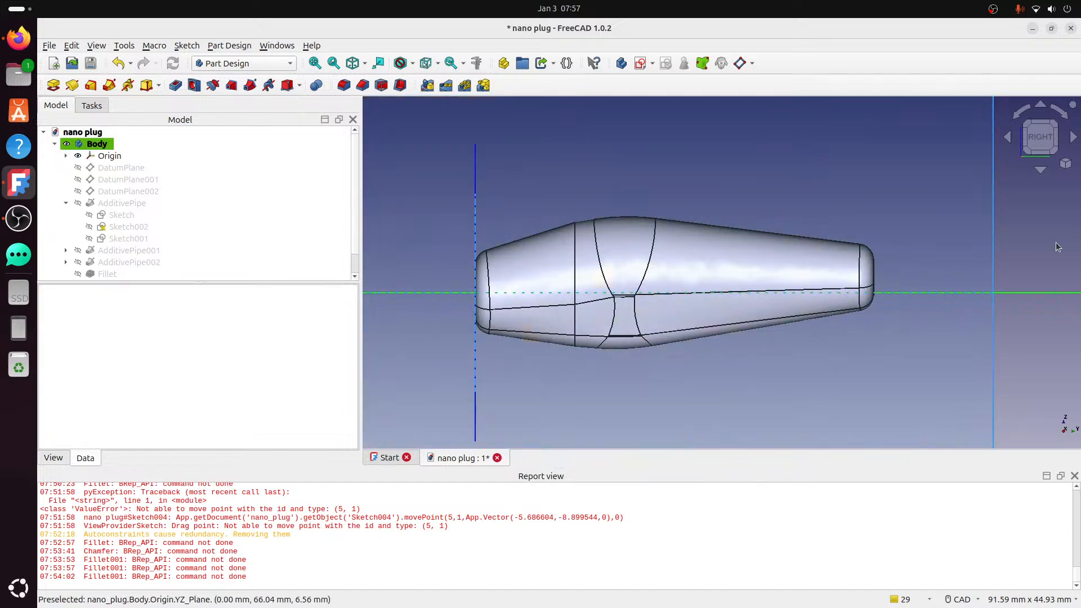
left_click(993, 255)
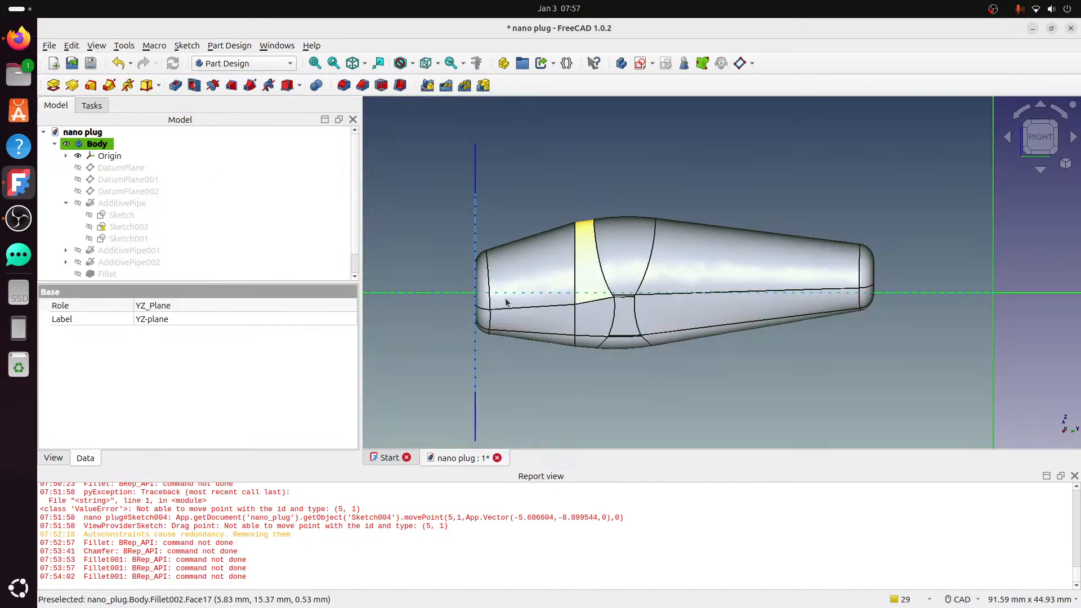
scroll(452, 308, "down", 5)
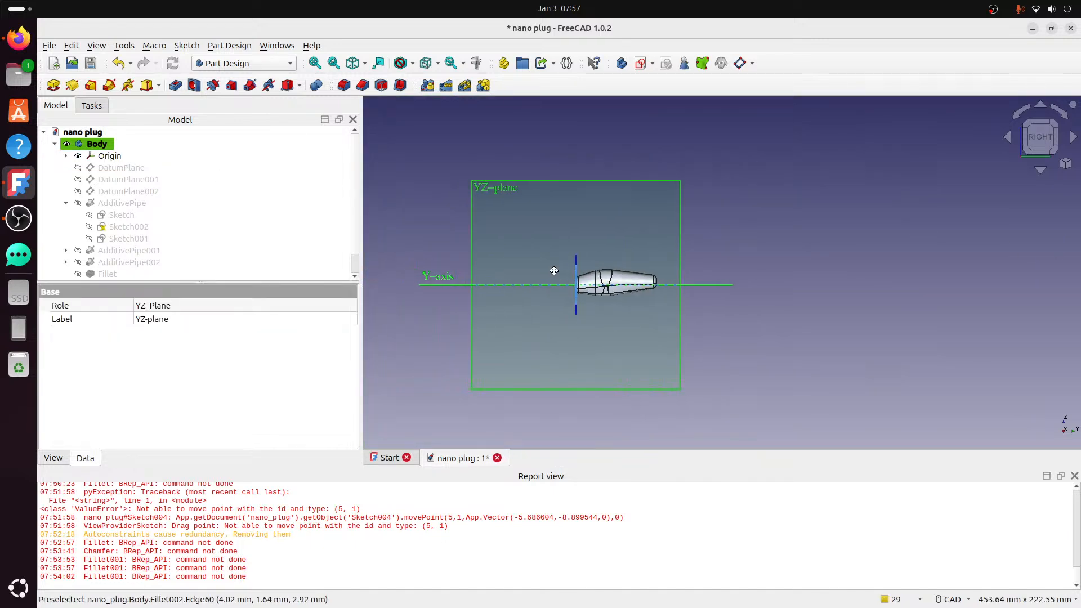
scroll(570, 276, "up", 1)
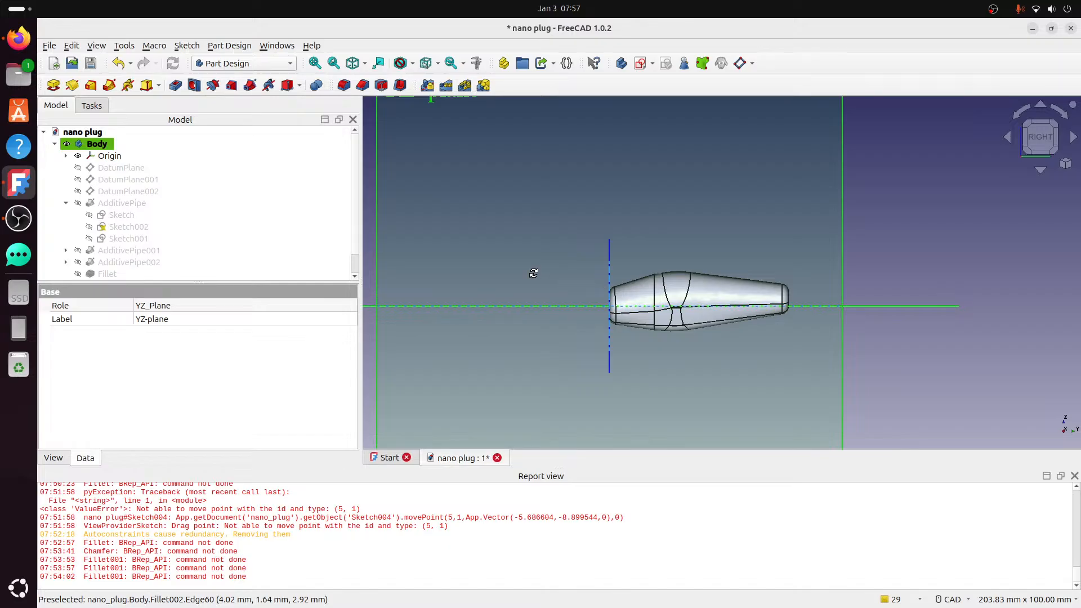
mouse_move(534, 273)
middle_mouse_down()
mouse_move(622, 289)
mouse_move(549, 283)
middle_mouse_up()
left_click(1039, 138)
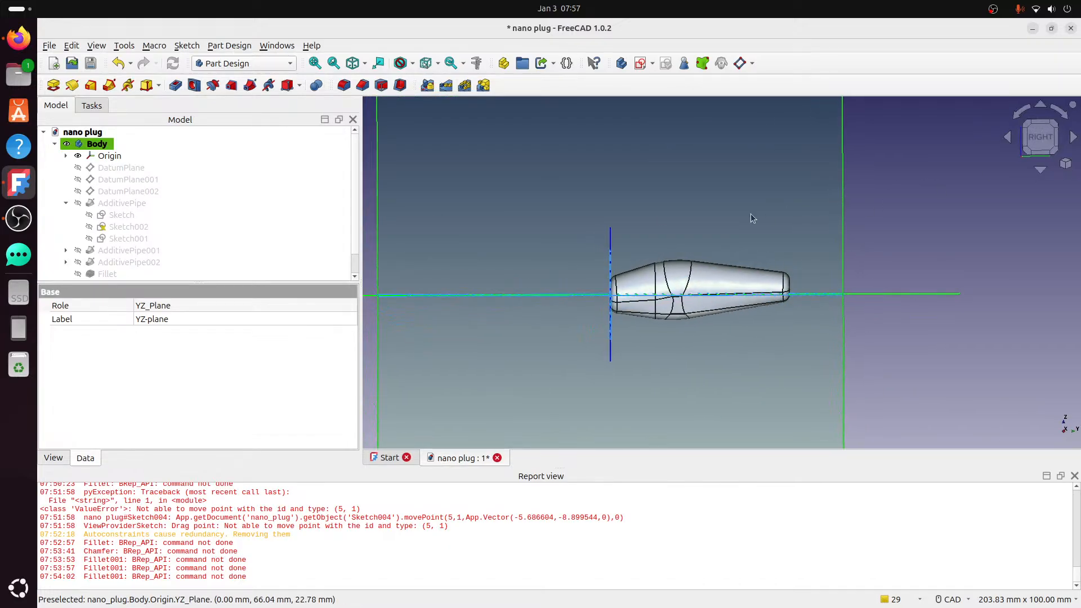
scroll(651, 217, "down", 1)
scroll(652, 217, "up", 4)
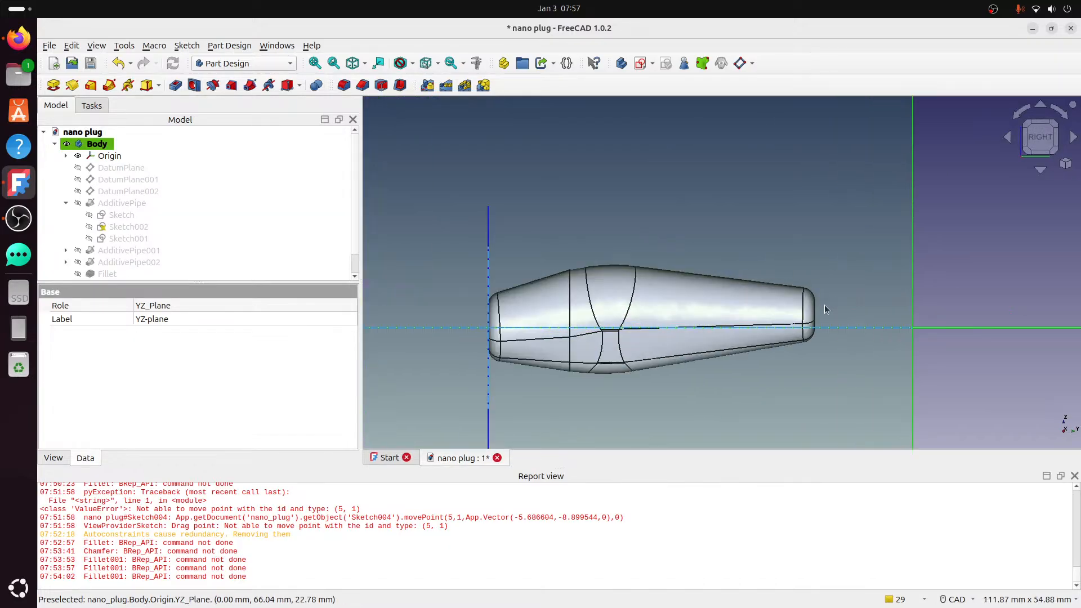
left_click(641, 64)
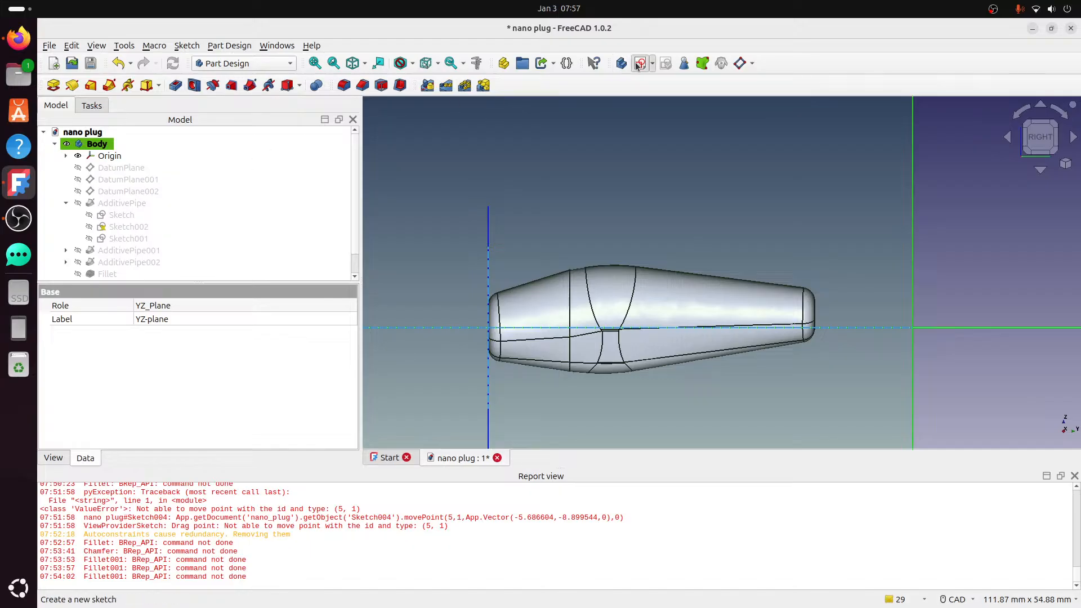
scroll(509, 275, "up", 1)
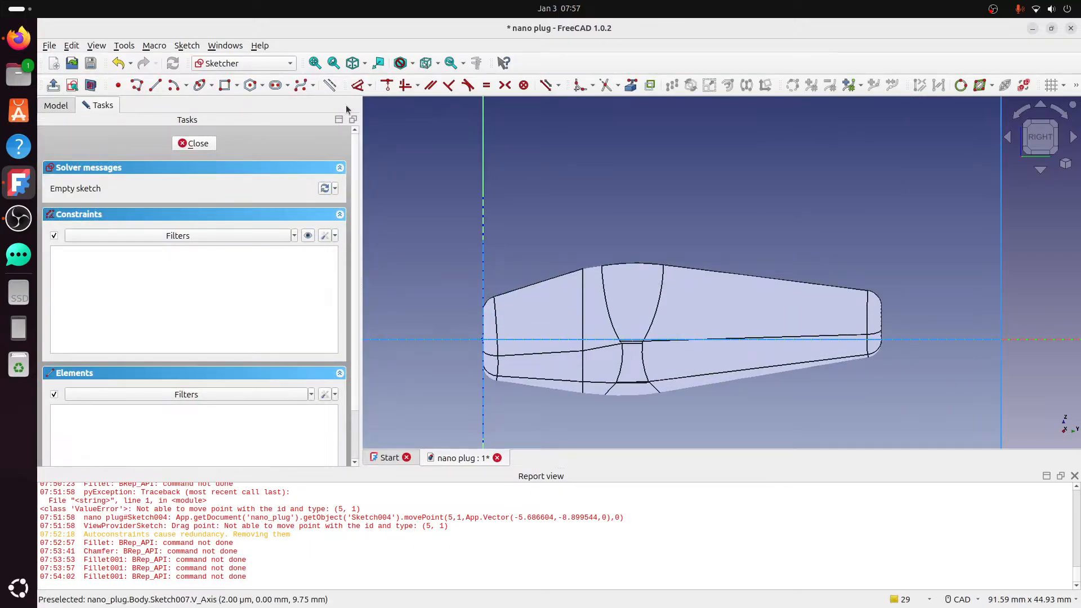
- Sketch a rectangle about 12 mm wide and 4 mm high above the plug, with its front side on the vertical axis
left_click(224, 85)
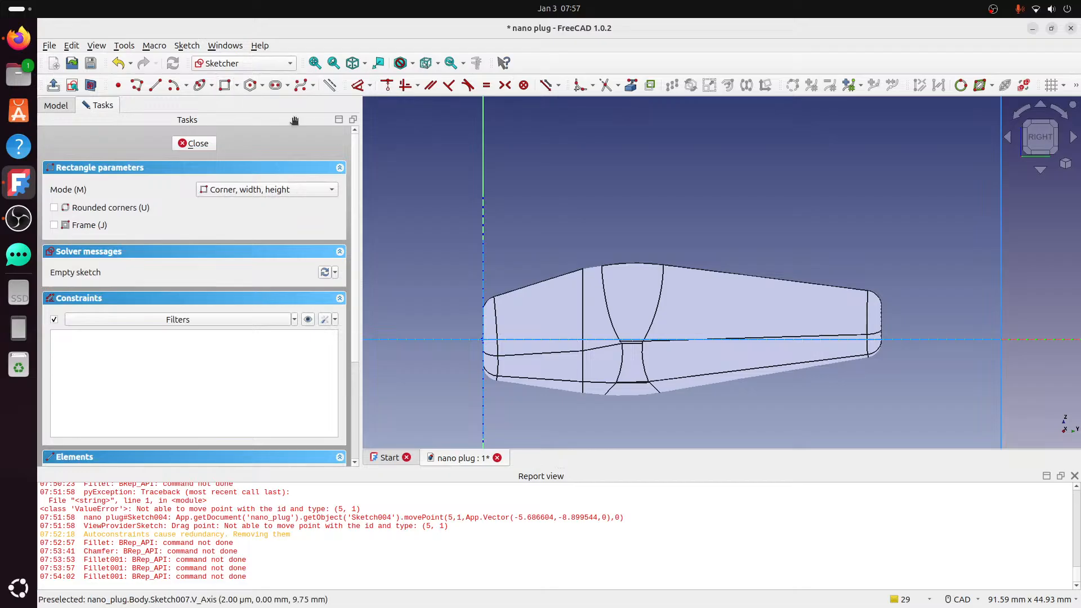
left_click(483, 152)
left_click(580, 183)
key("Escape")
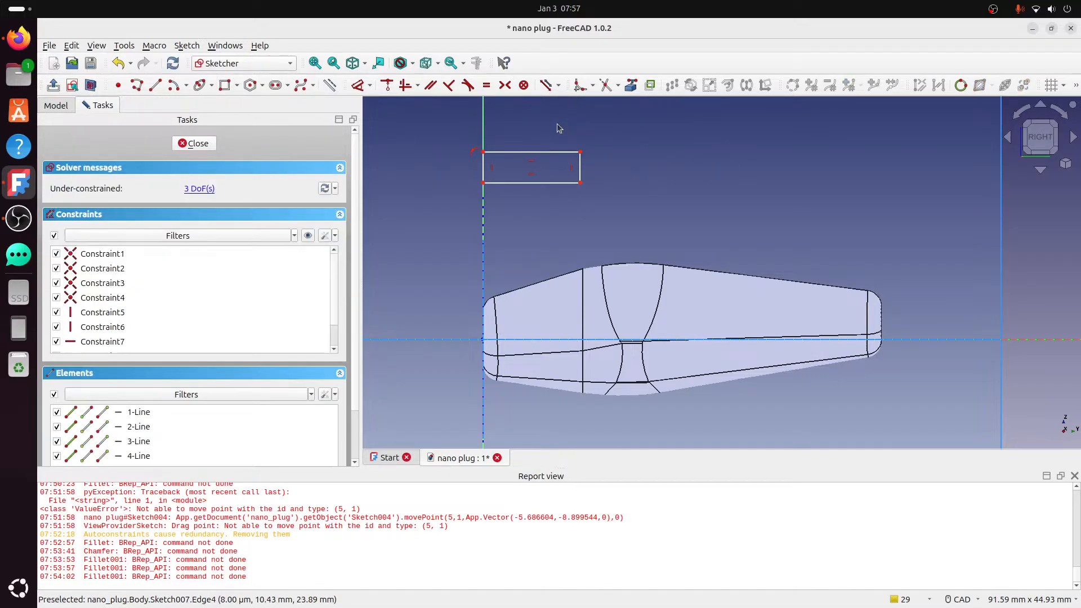
- Dimension the rectangle's height to 2 mm on the side lying on the vertical axis
left_click(358, 86)
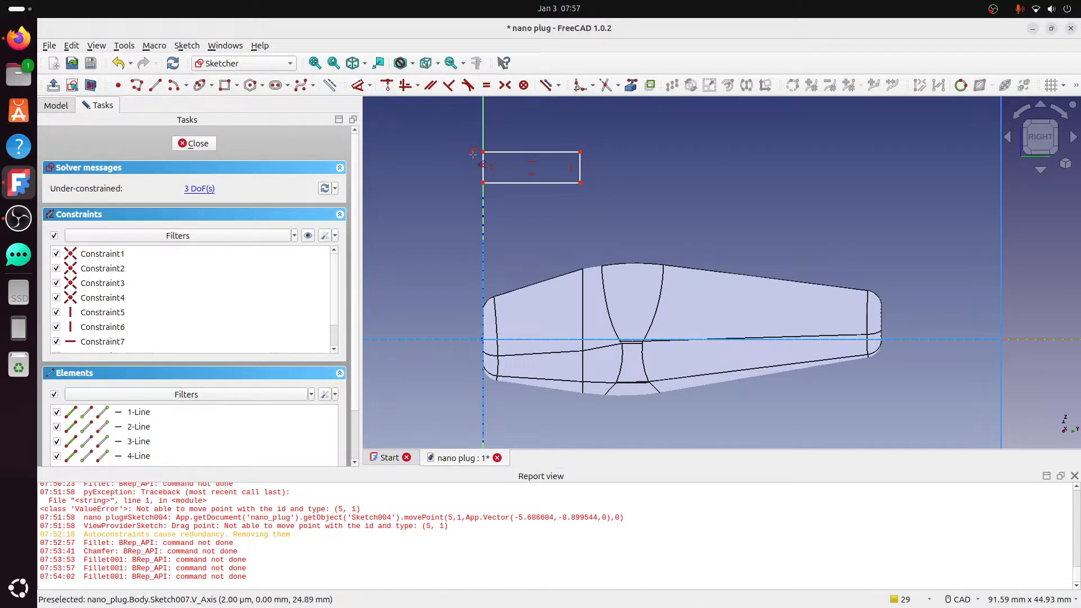
left_click(483, 166)
left_click(446, 176)
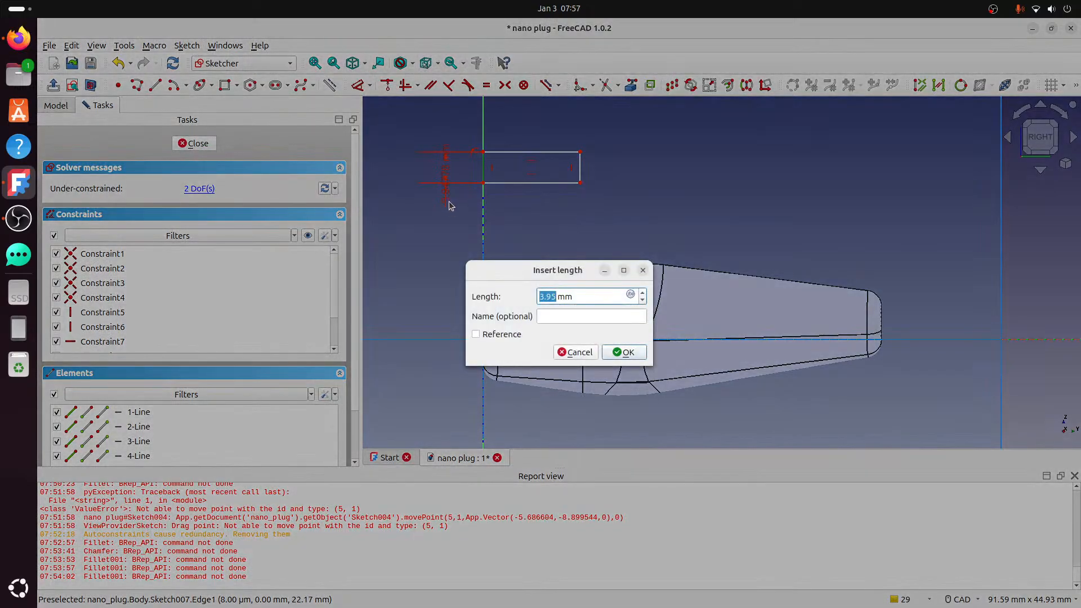
type("2")
left_click(629, 352)
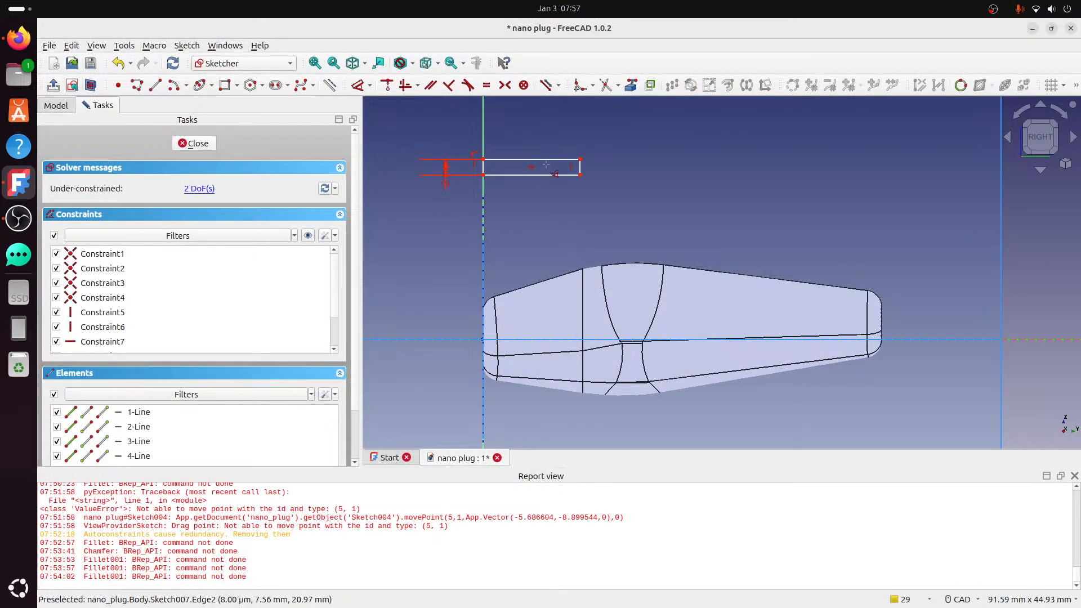
- Dimension the rectangle's width to 10 mm and move the rectangle down the vertical axis to the plug's lower front edge
left_click(556, 164)
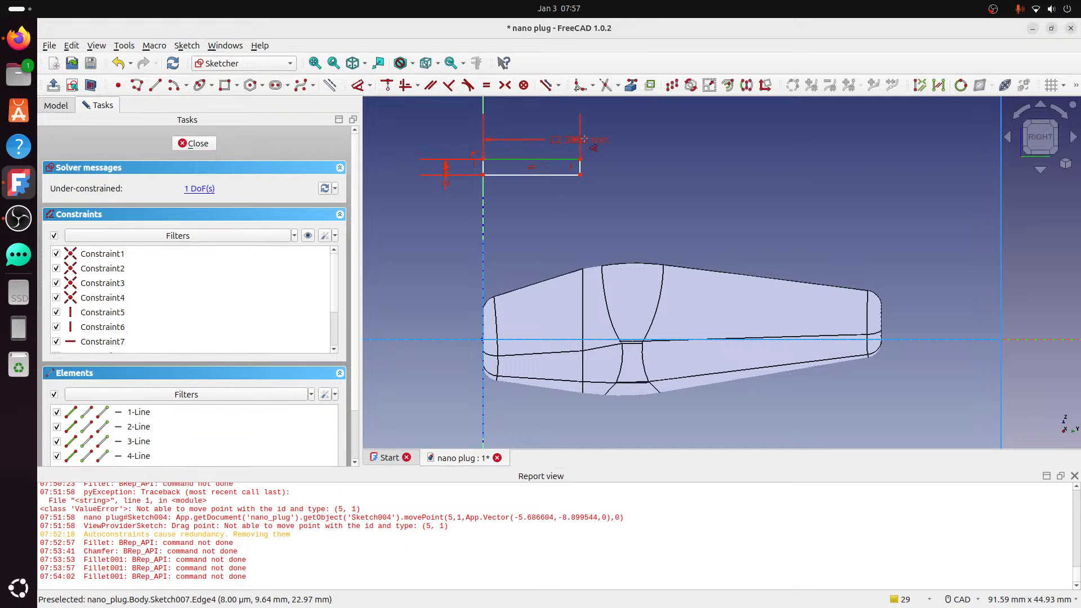
left_click(601, 144)
type("10")
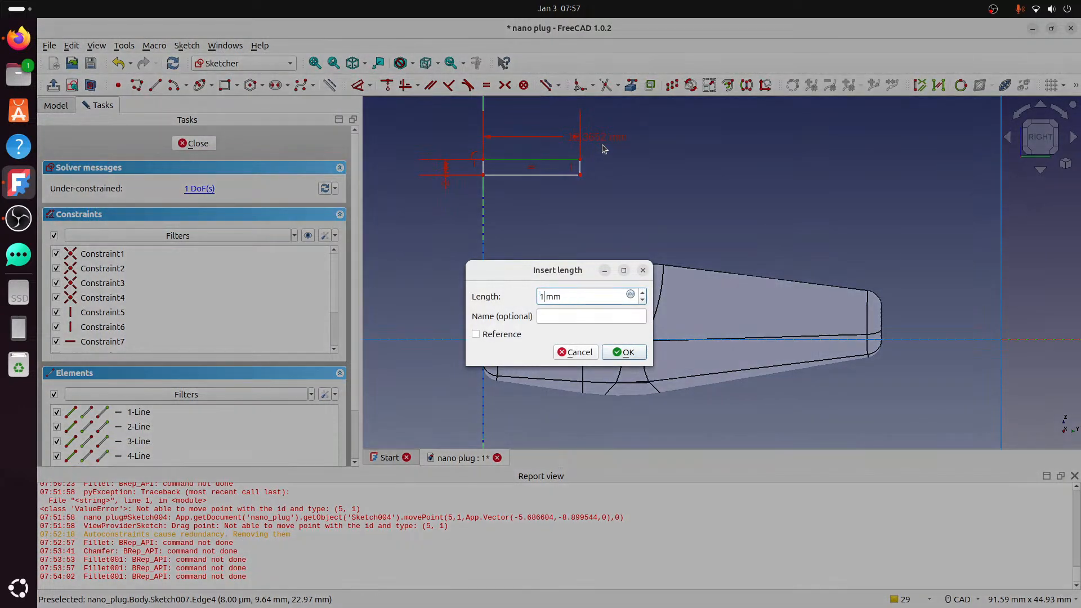
left_click(621, 352)
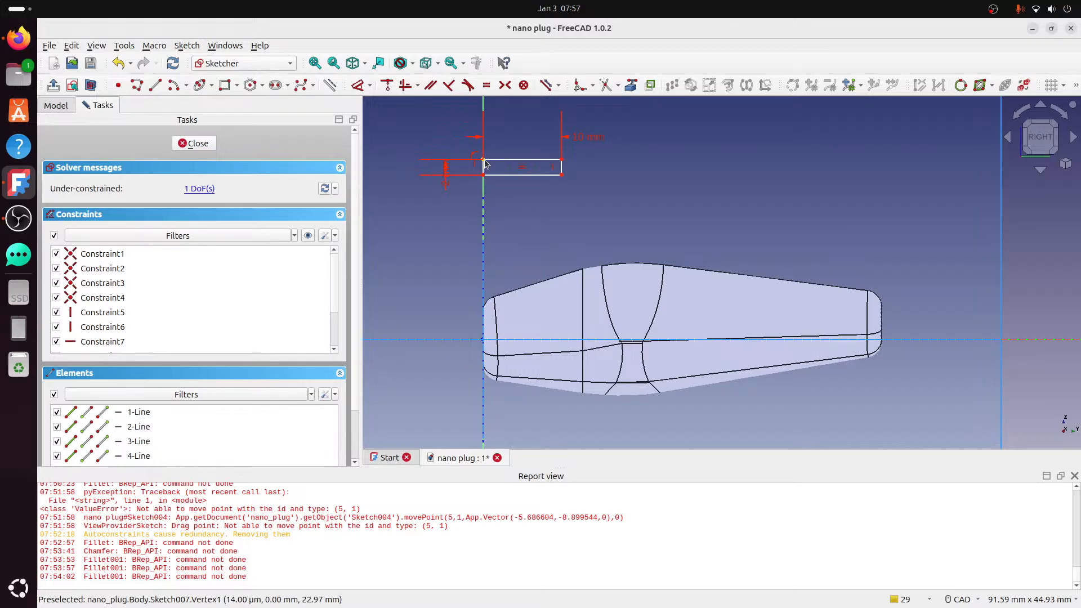
left_click_drag(485, 165, 487, 392)
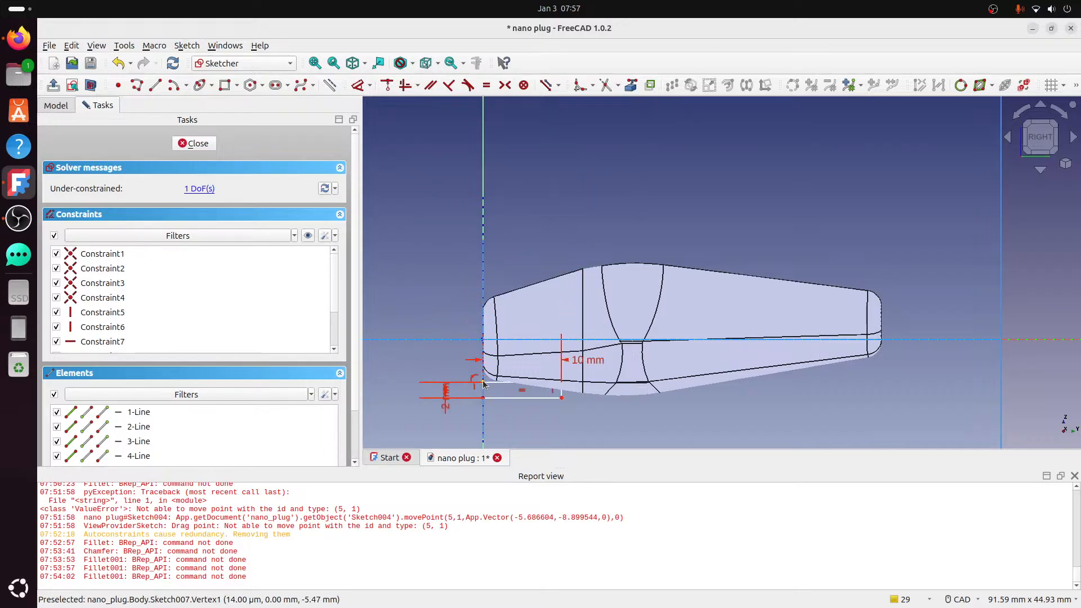
- Try a coincident constraint on the rectangle's upper corner at the vertical axis, and undo it
left_click(484, 383)
left_click(483, 339)
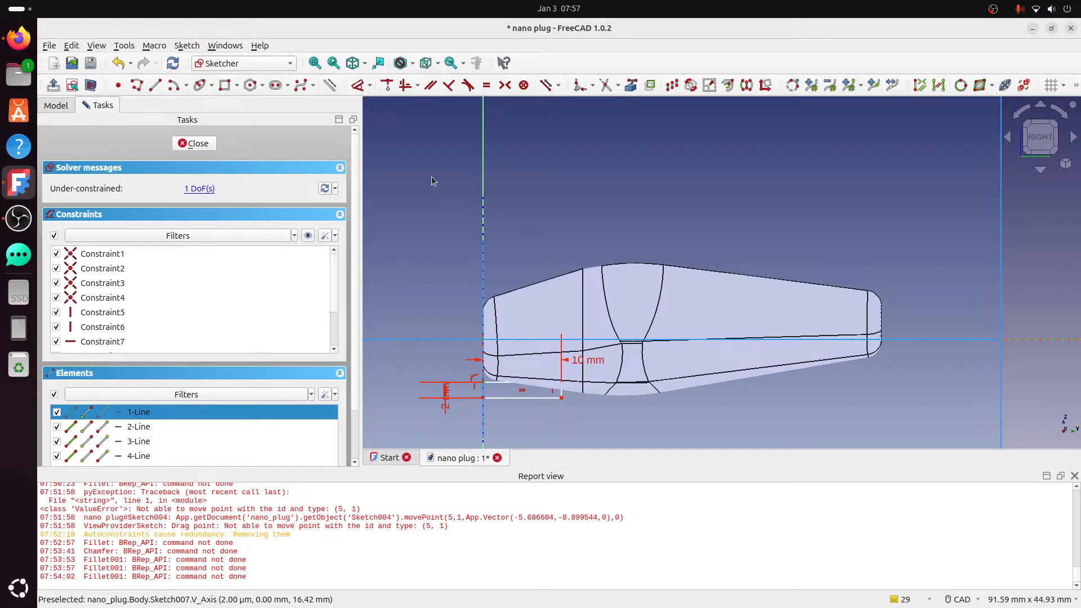
key("c")
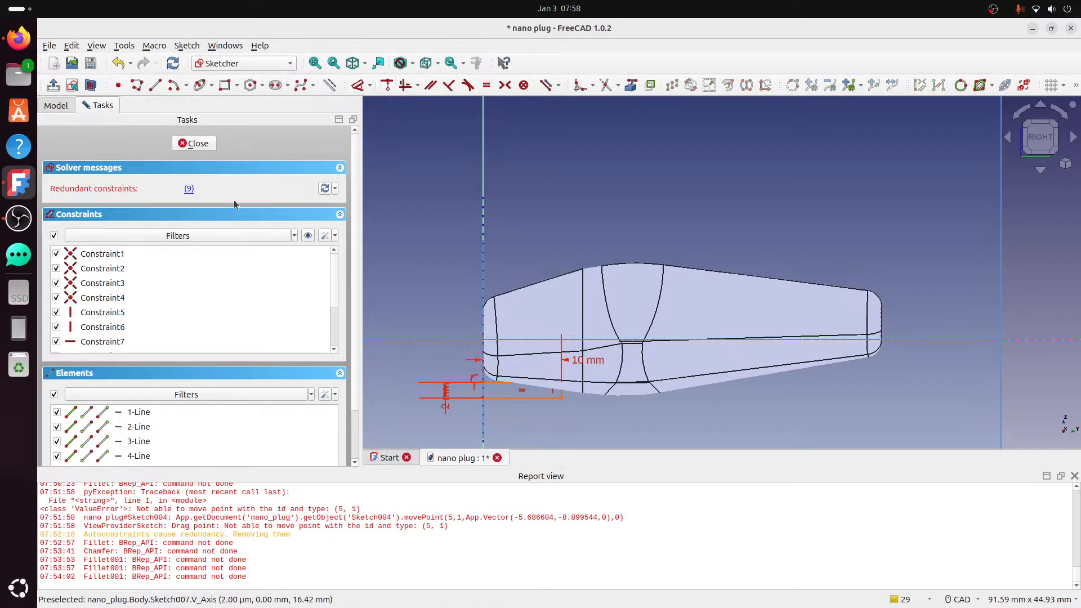
left_click(189, 189)
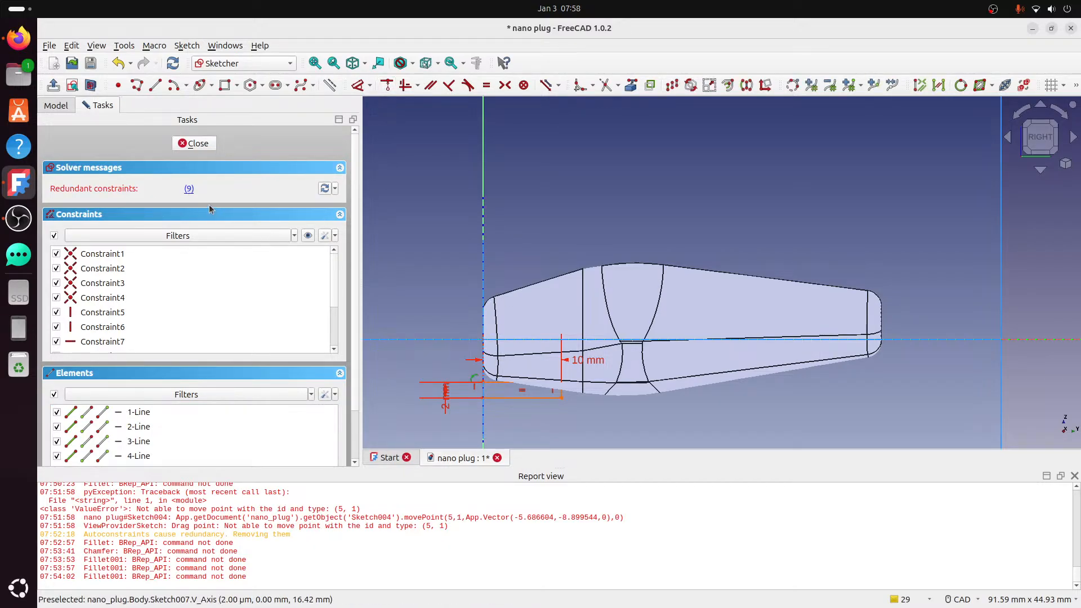
left_click(118, 63)
- Constrain the rectangle's upper front corner onto the horizontal axis
left_click(483, 382)
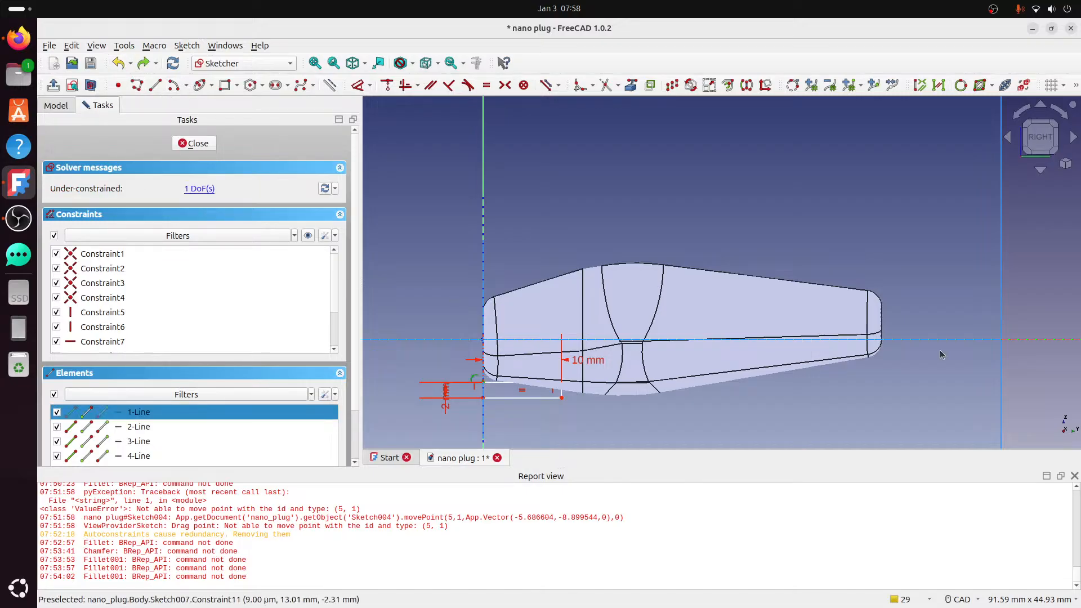
left_click(1043, 340)
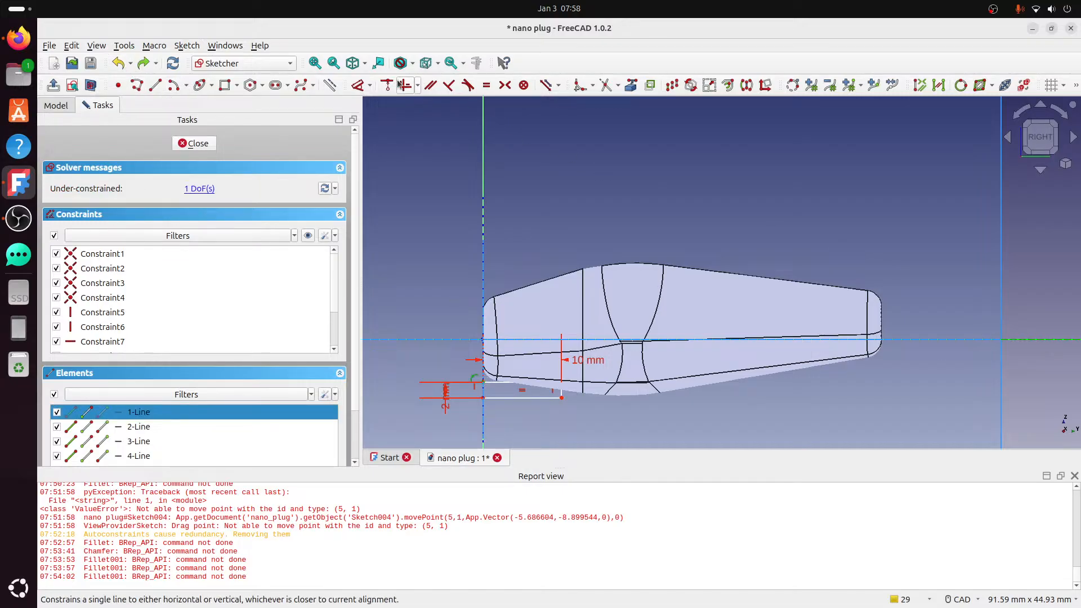
left_click(358, 85)
- Check Sketch007's attachment properties in the model tree and close the sketch
left_click(55, 105)
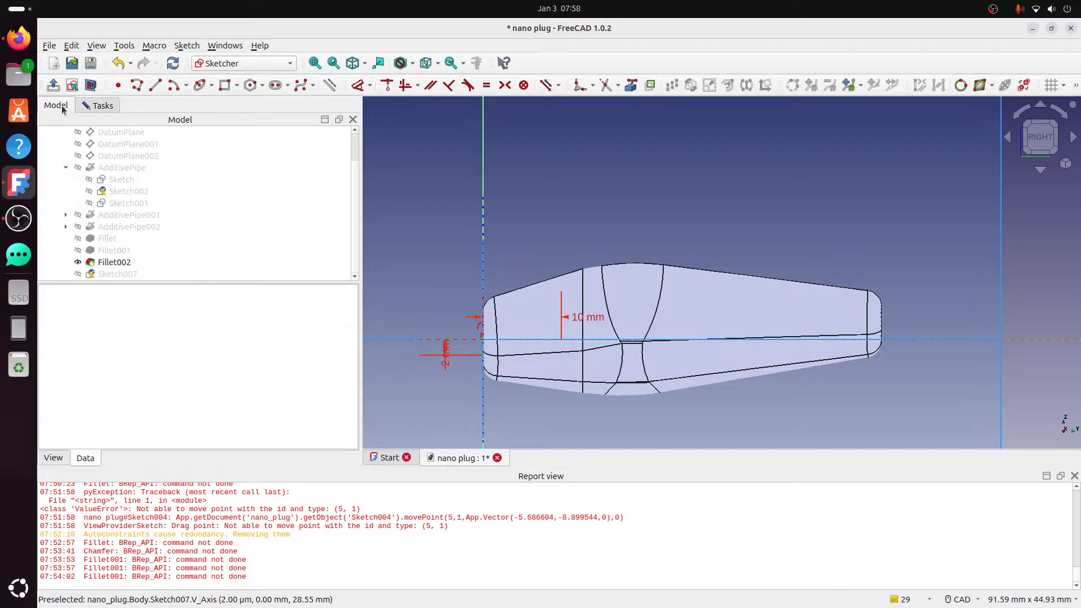
left_click(117, 159)
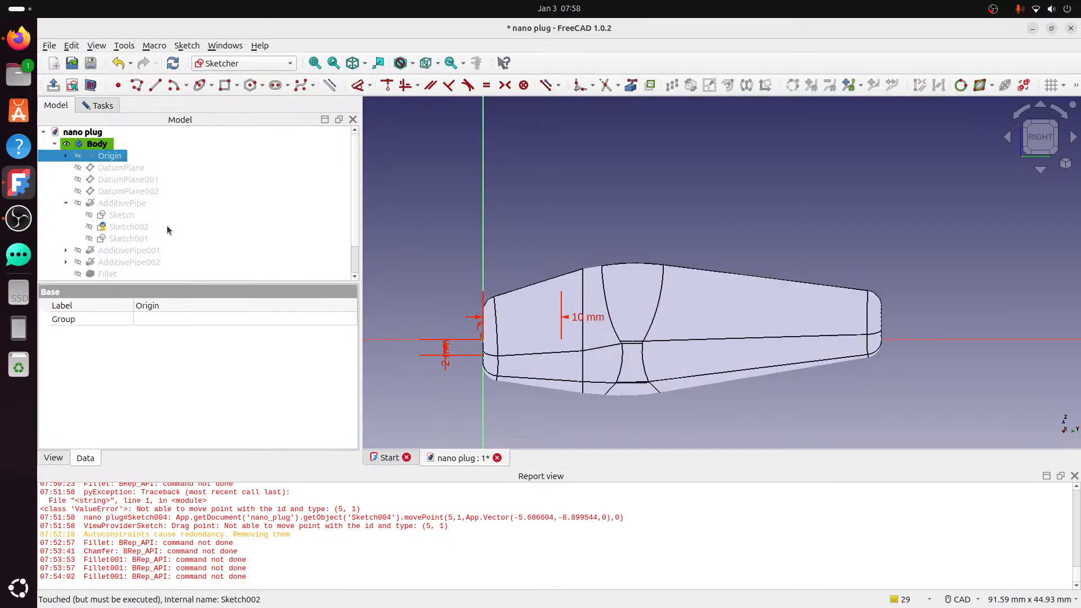
scroll(165, 226, "down", 1)
left_click(195, 271)
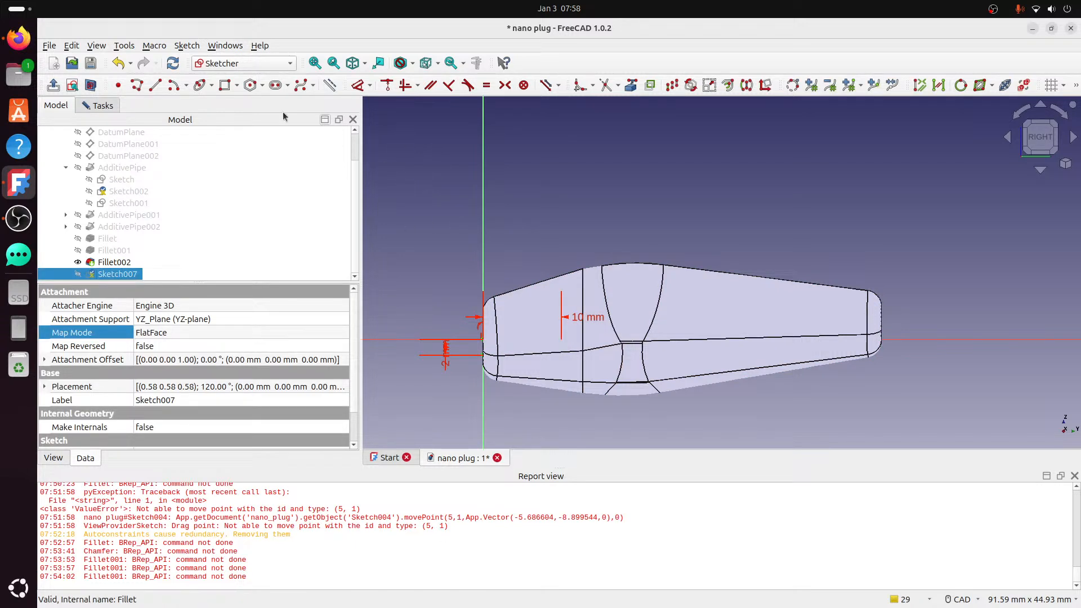
left_click(108, 107)
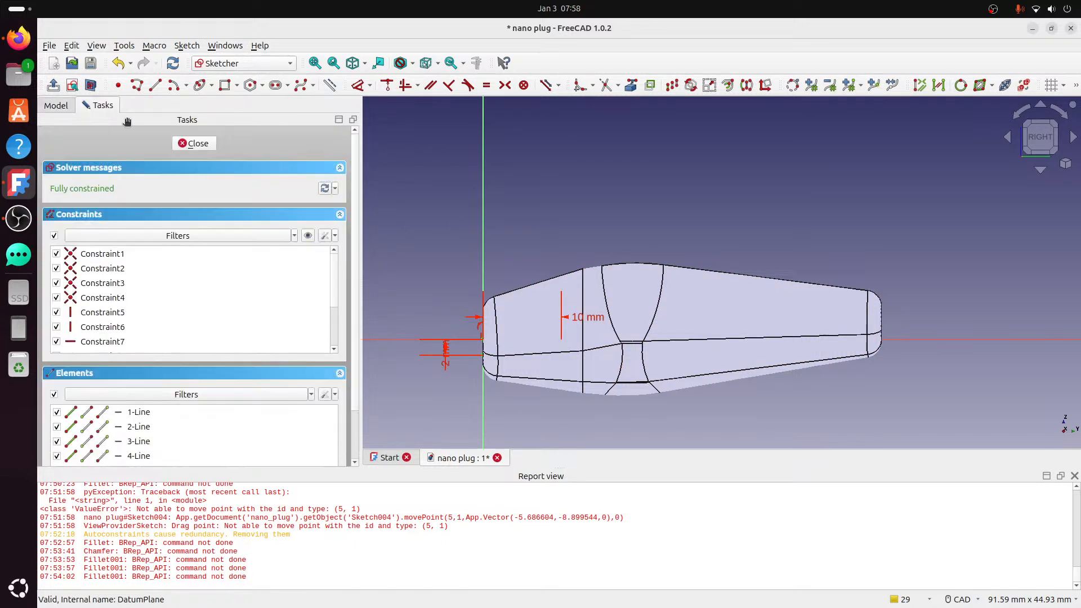
left_click(189, 143)
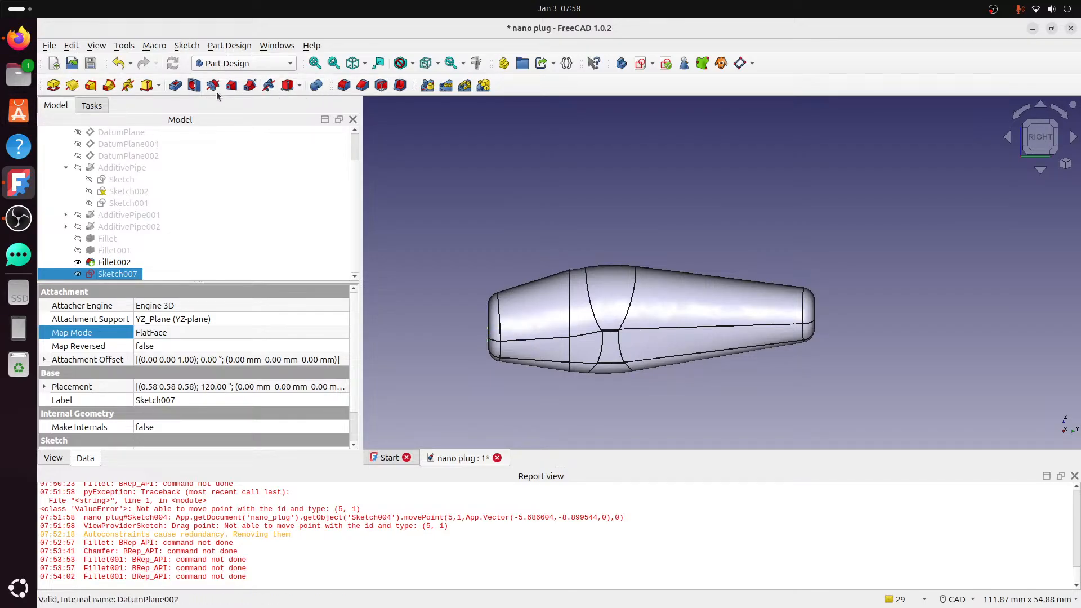
- Pocket the rectangle sketch through the plug's front using two dimensions, 10 mm in each direction
left_click(178, 87)
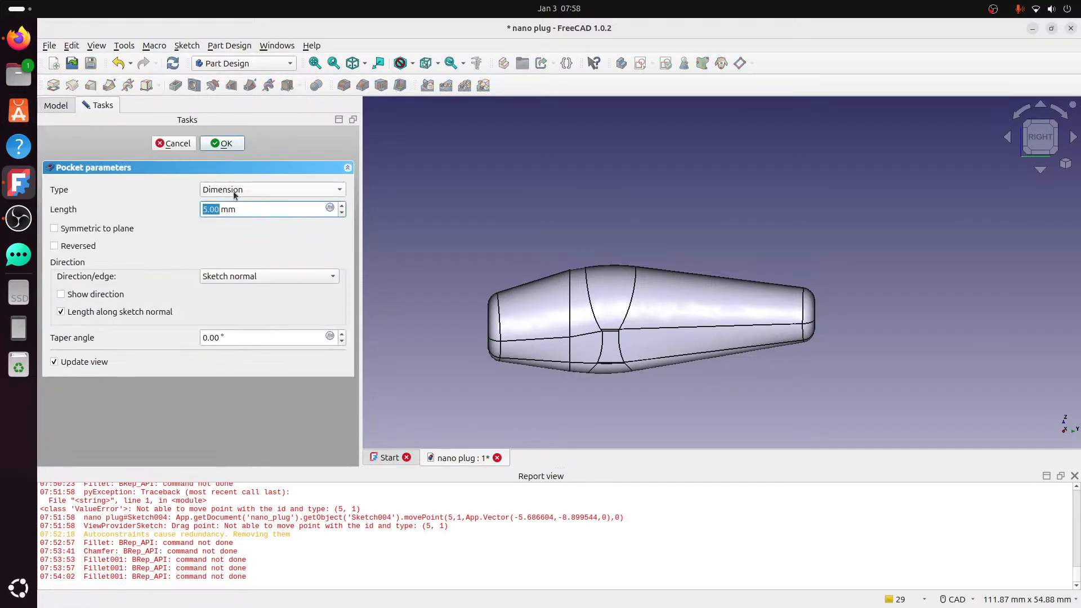
left_click(235, 195)
left_click(228, 251)
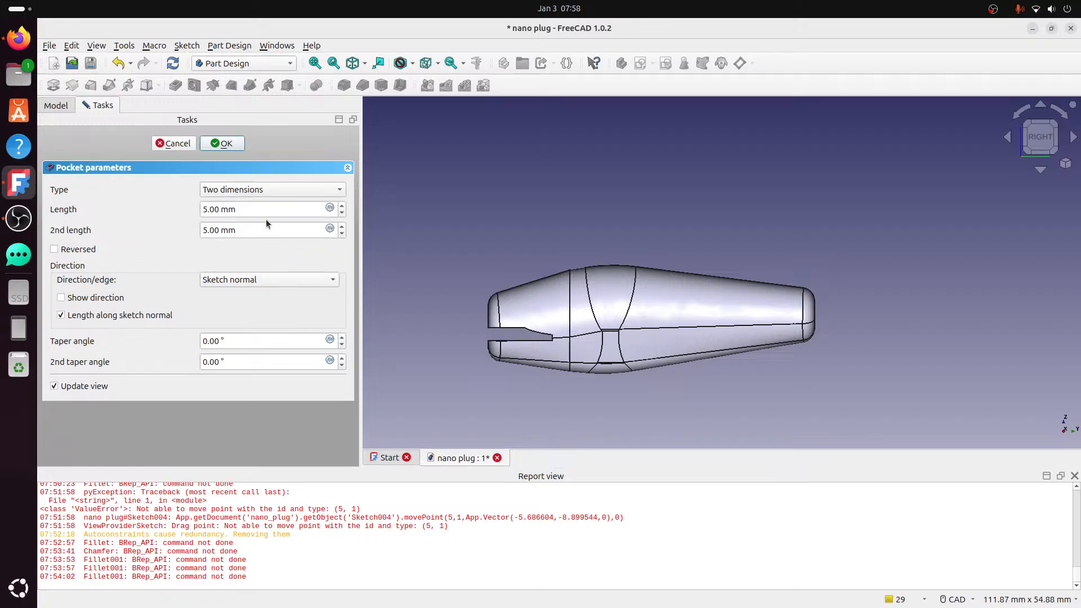
left_click(341, 206)
left_click(342, 206)
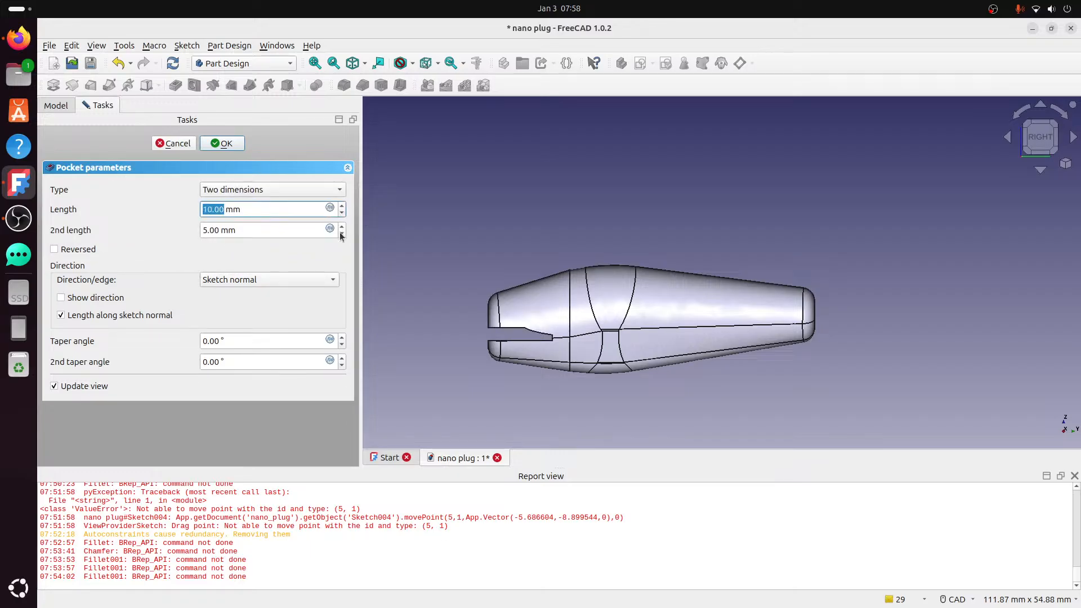
left_click(342, 226)
left_click(342, 227)
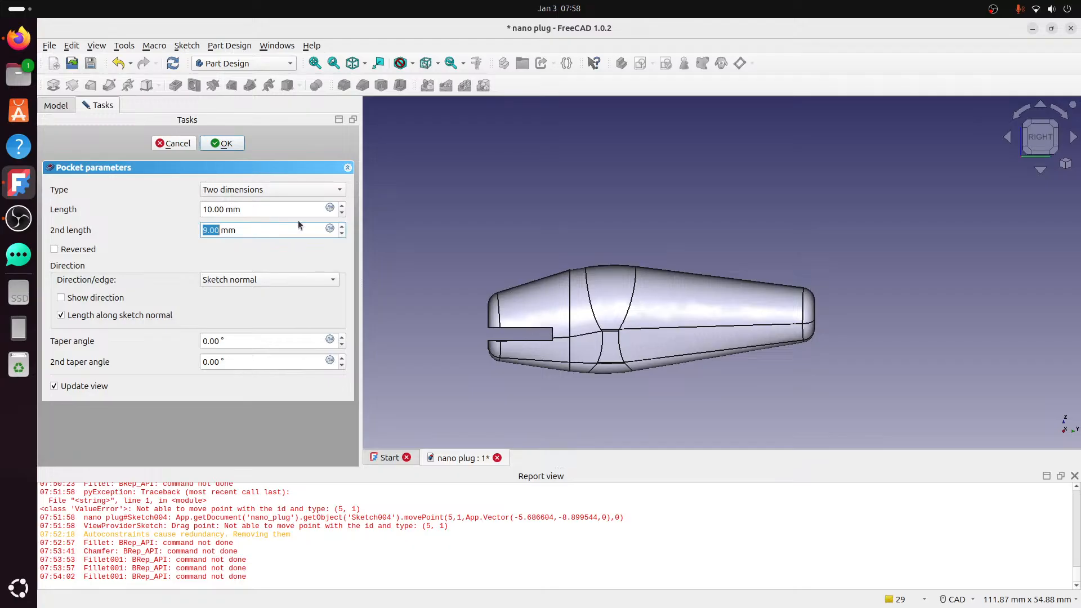
left_click(341, 227)
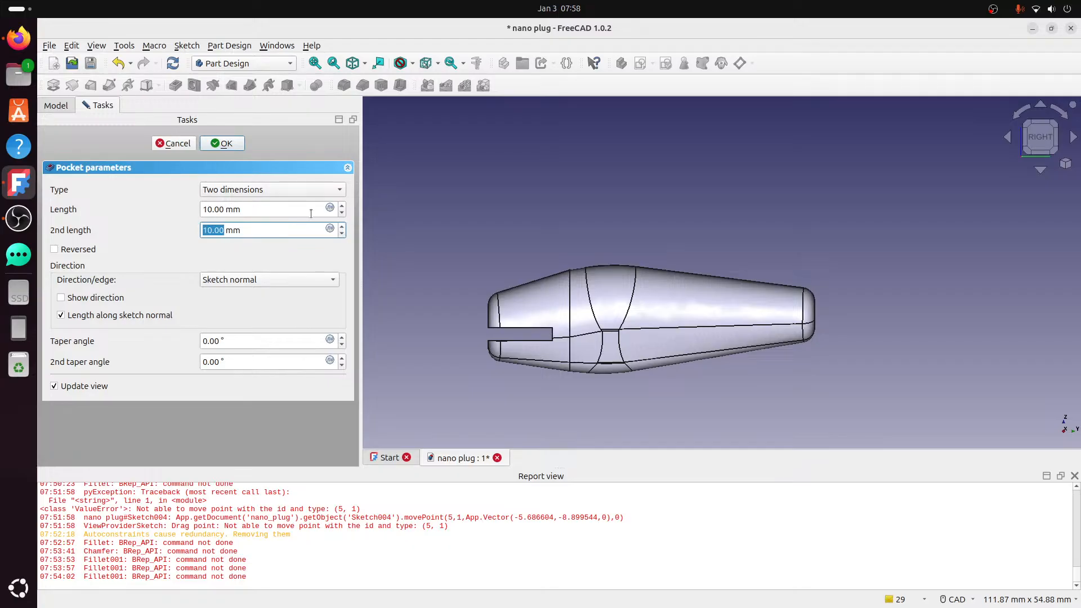
left_click(225, 142)
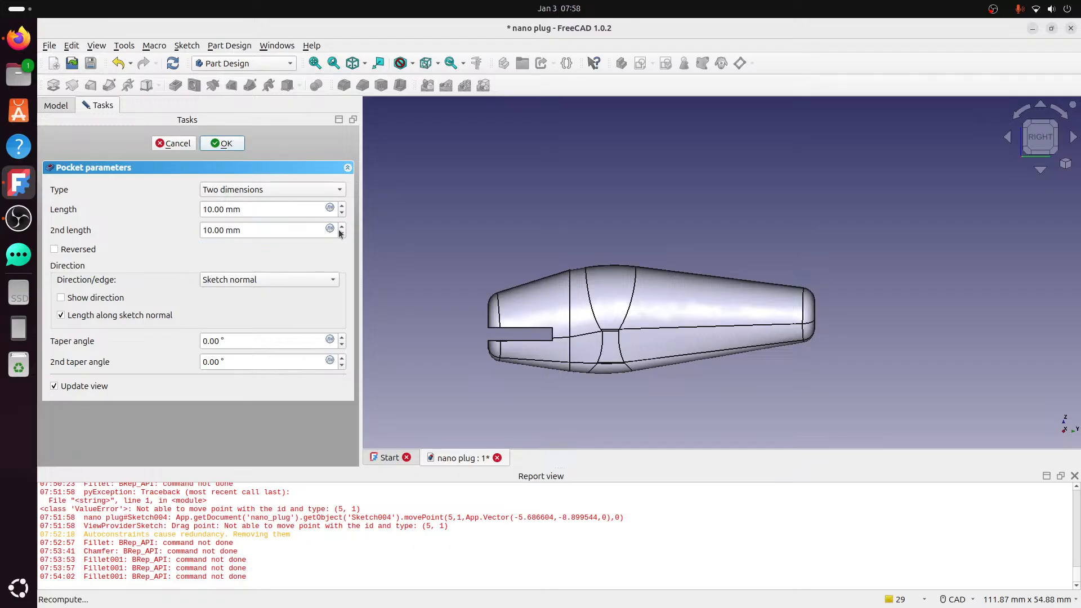
- Inspect the slot cut into the plug's front and save the nano plug document
middle_click_drag(564, 311, 513, 361)
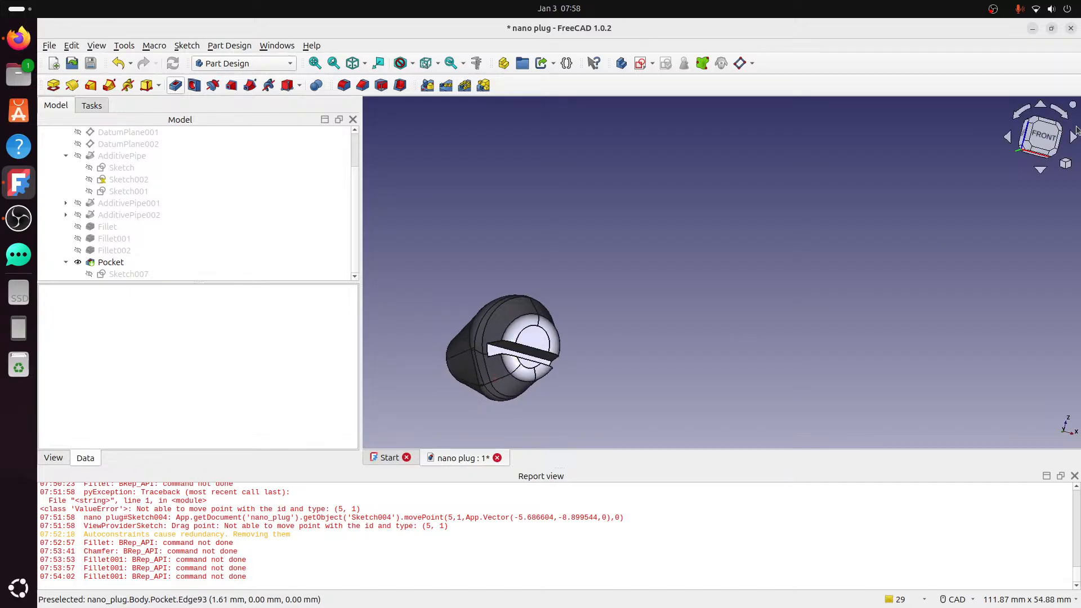
left_click(1056, 145)
left_click(1059, 141)
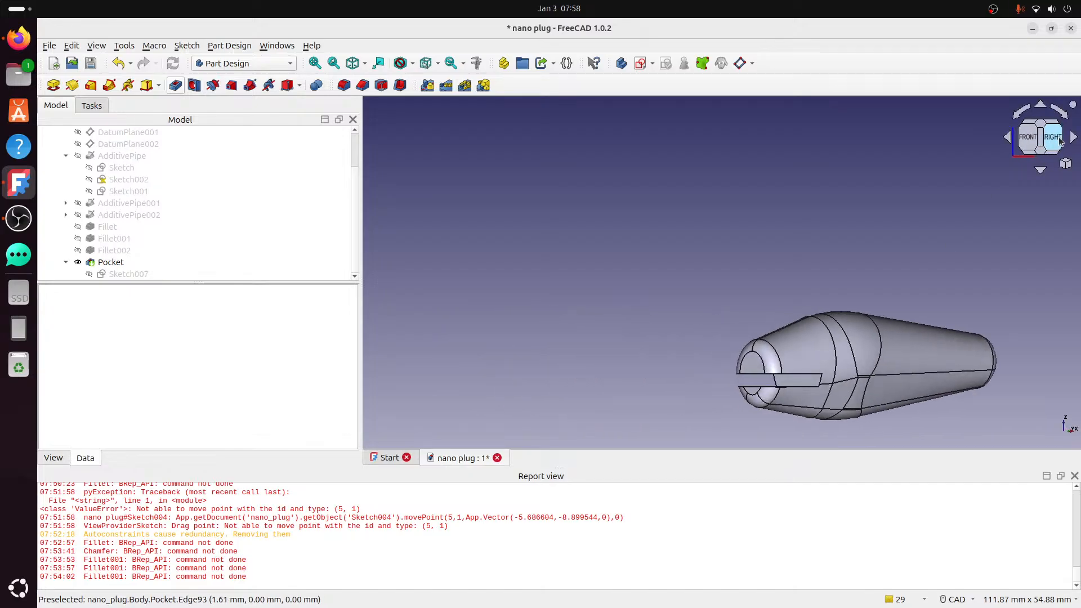
middle_click_drag(888, 329, 607, 291)
scroll(607, 291, "up", 5)
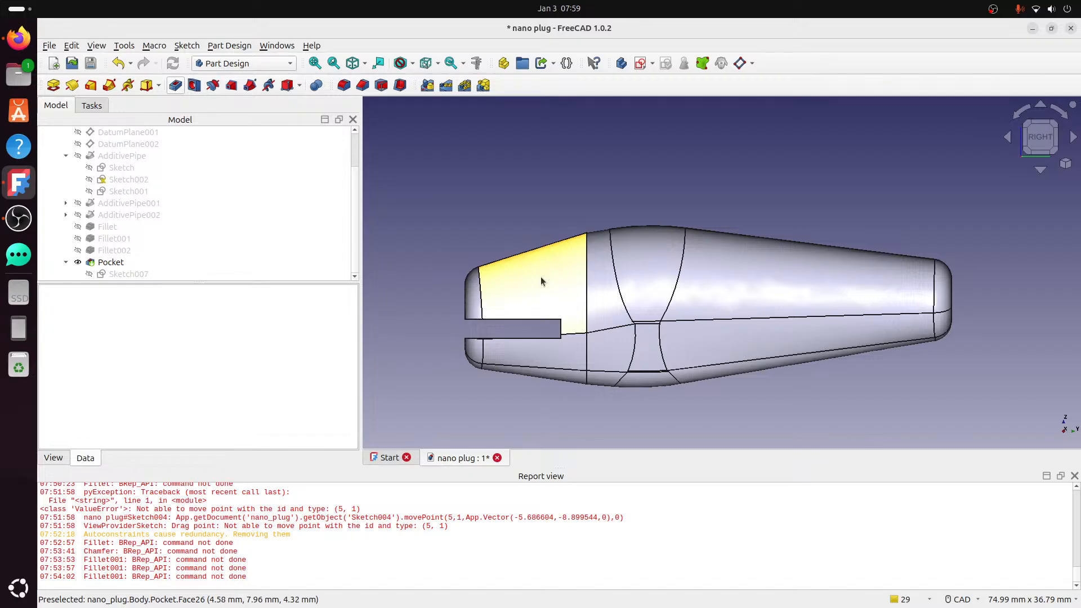
middle_click_drag(538, 284, 658, 299)
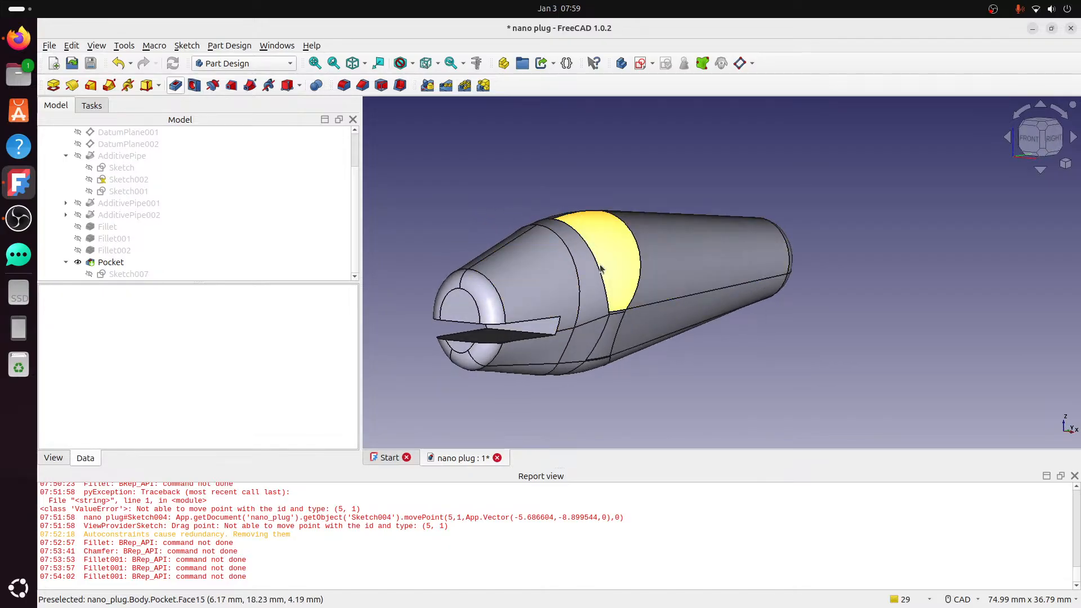
left_click(53, 49)
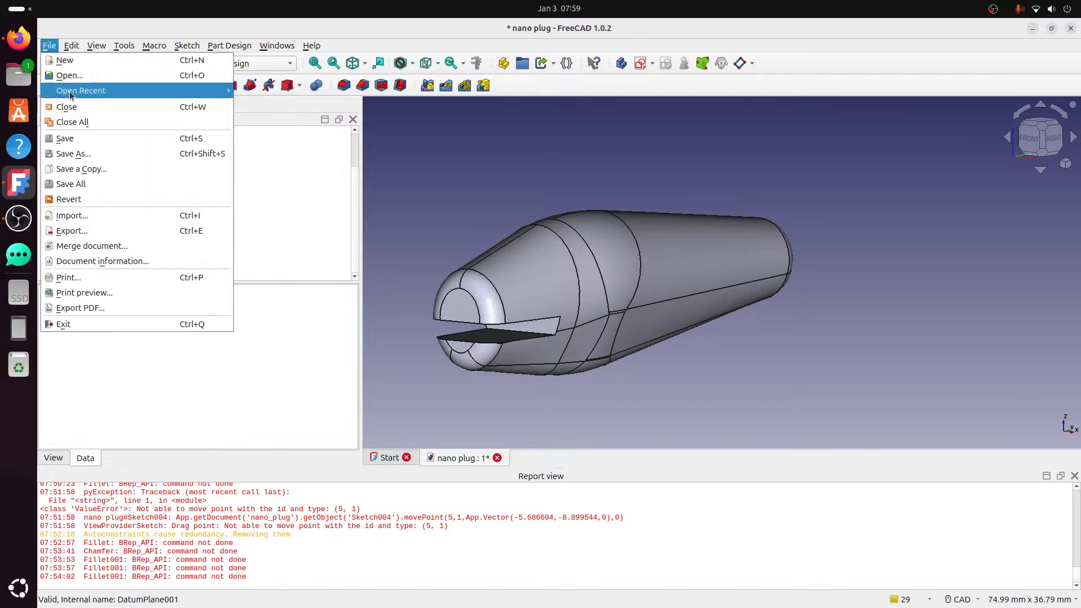
left_click(65, 138)
- Create a new document and start a sketch in a new body on the XY plane
left_click(50, 47)
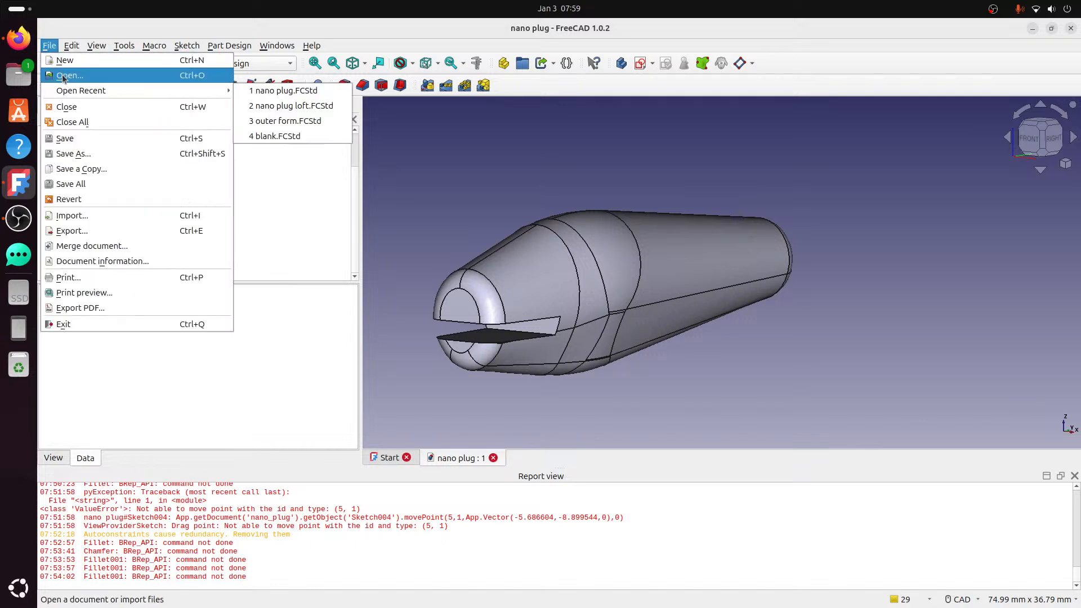
left_click(65, 61)
left_click(1039, 122)
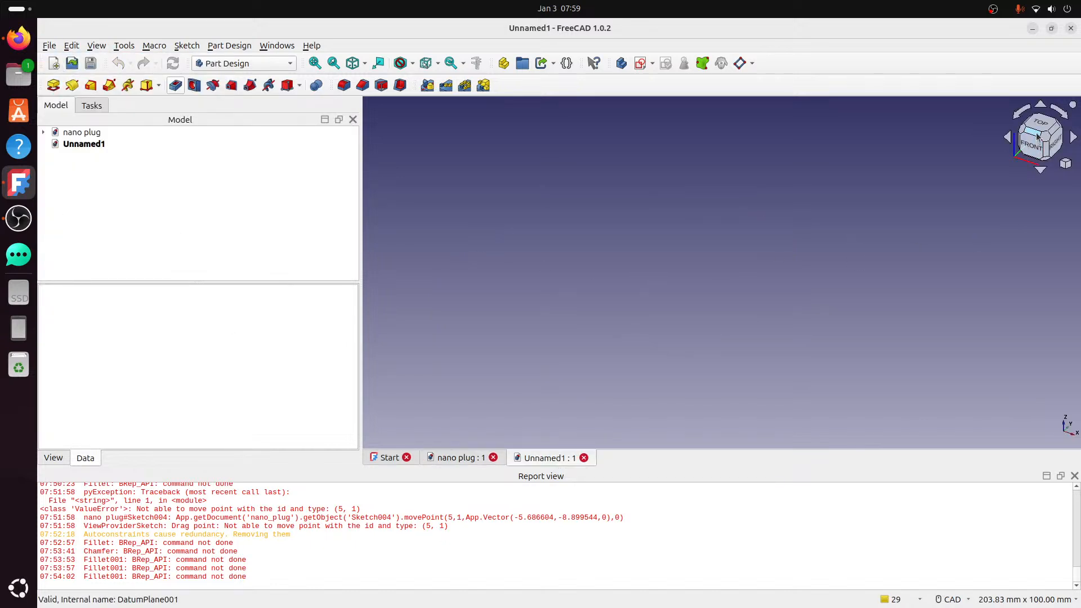
left_click(53, 85)
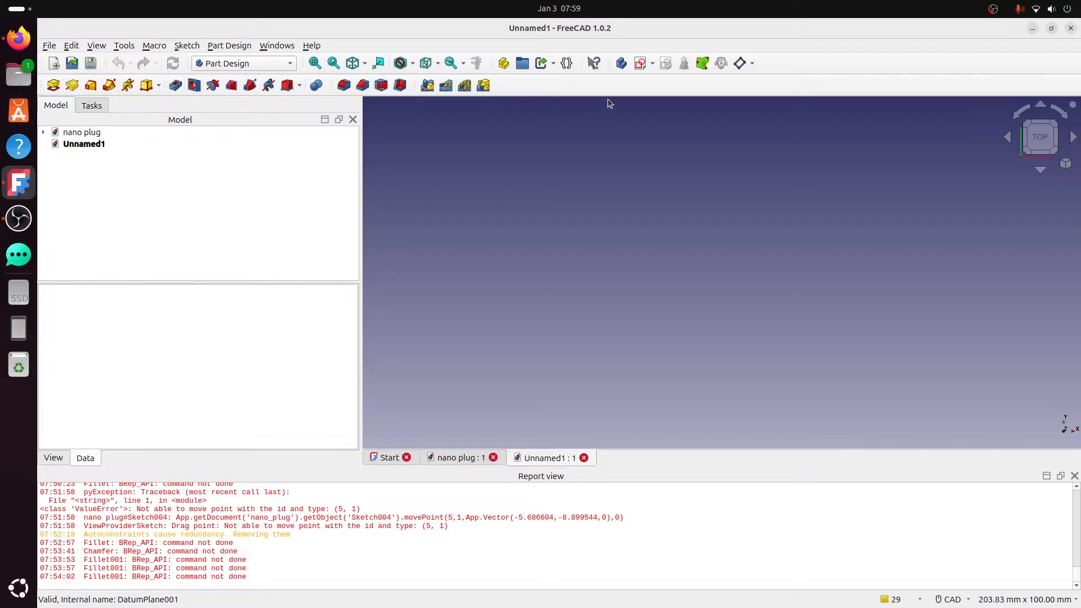
left_click(642, 162)
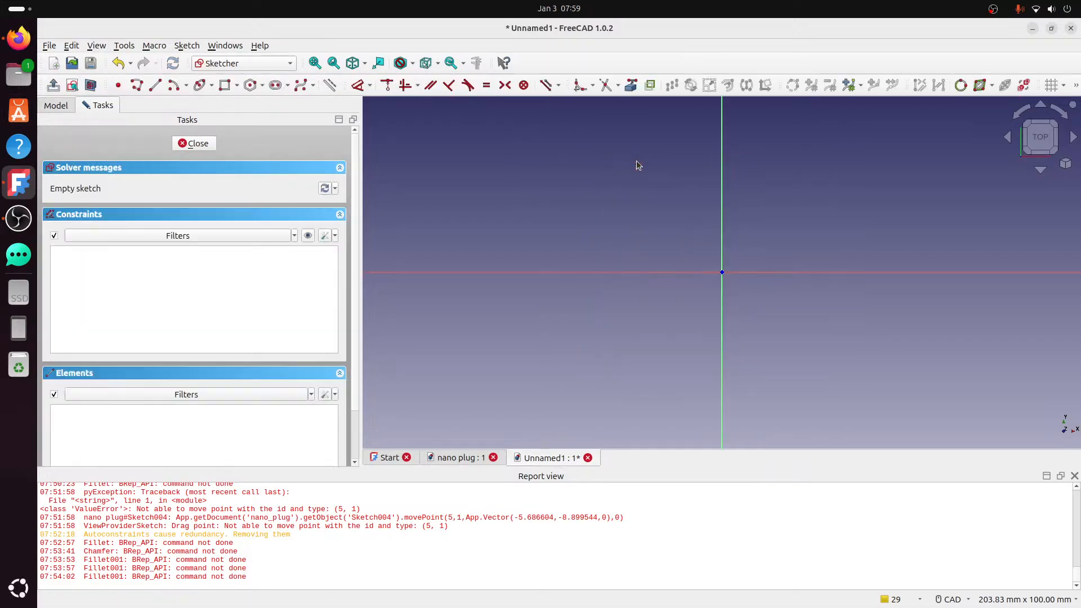
middle_click_drag(751, 225, 681, 258)
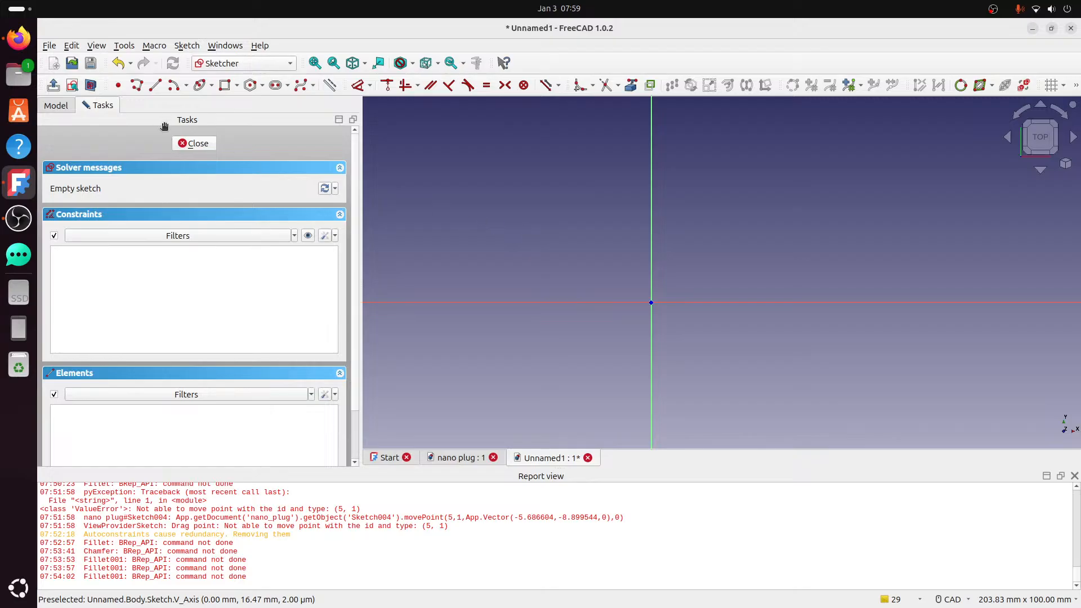
- Switch to the nano plug document, measure the slot's width along the upper edge of its inner end wall, and return to the new document
left_click(464, 457)
middle_click_drag(543, 314, 637, 307)
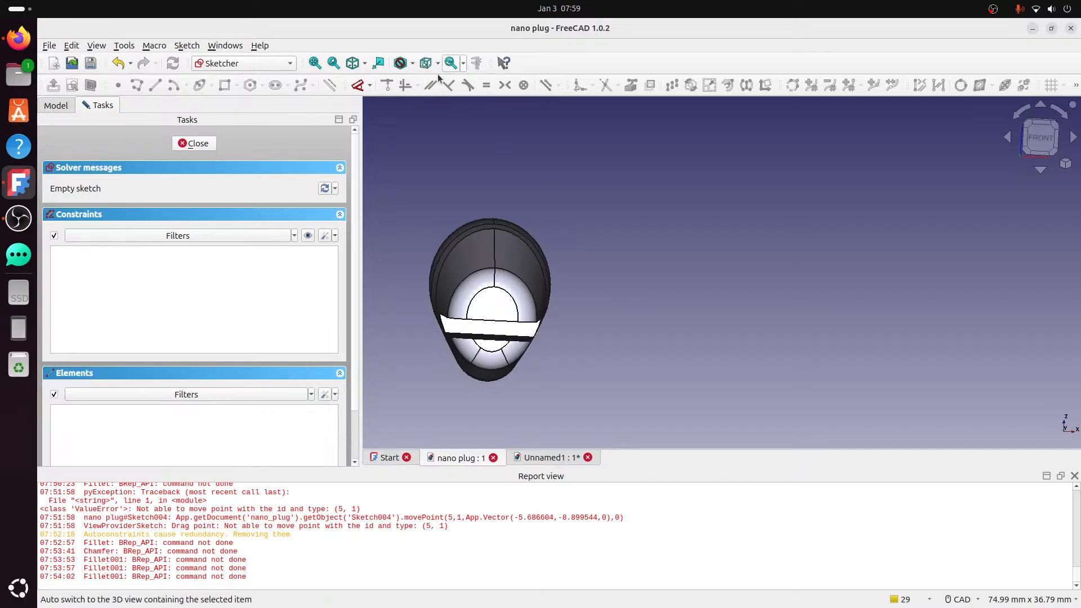
left_click(206, 147)
left_click(477, 63)
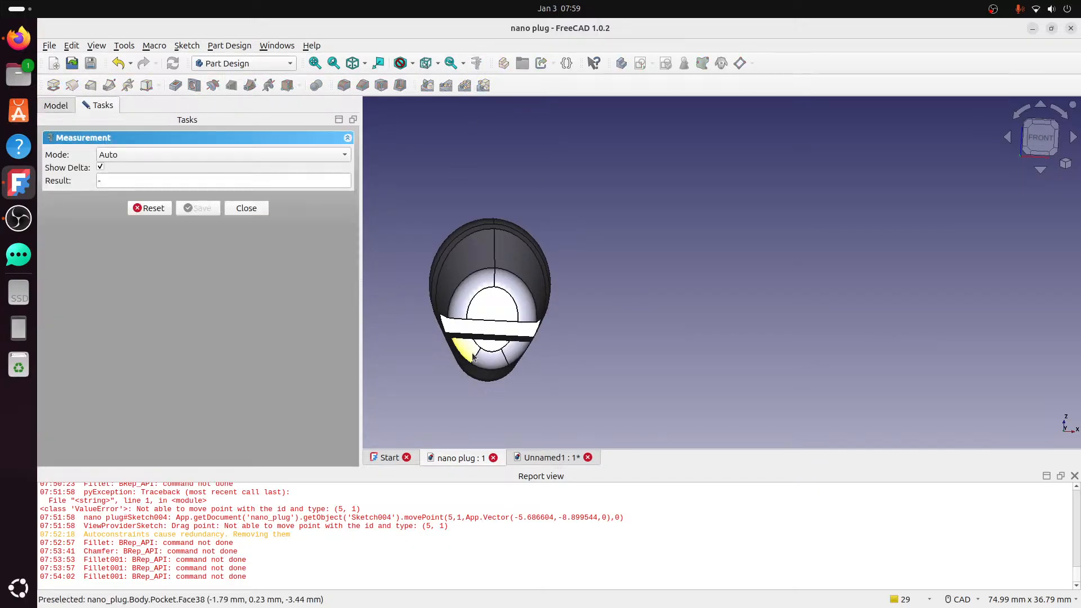
scroll(444, 336, "up", 5)
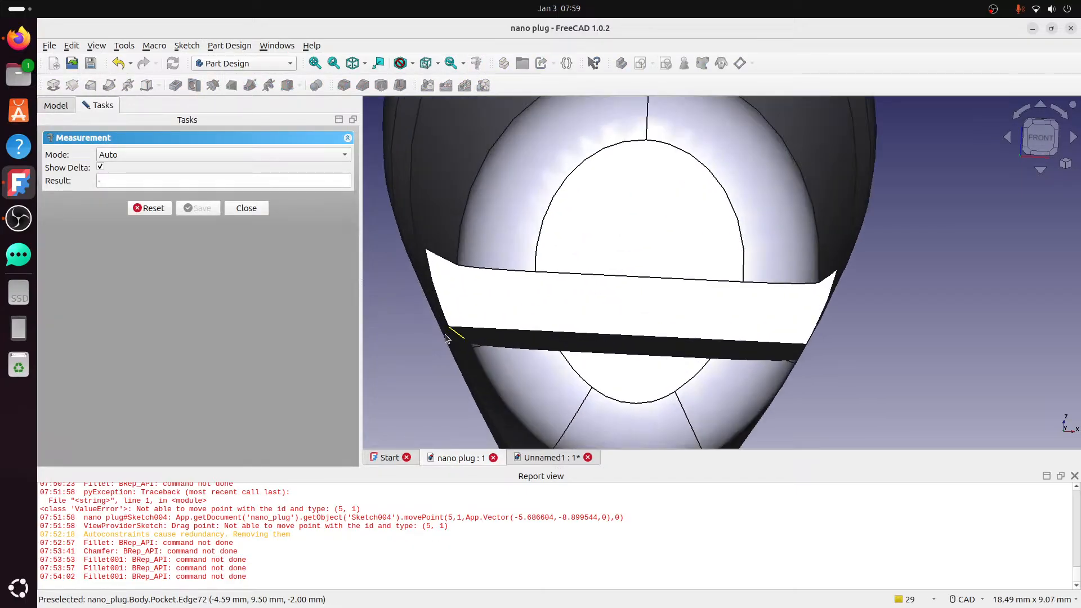
left_click(425, 249)
middle_click_drag(836, 301, 800, 289)
left_click(1041, 406)
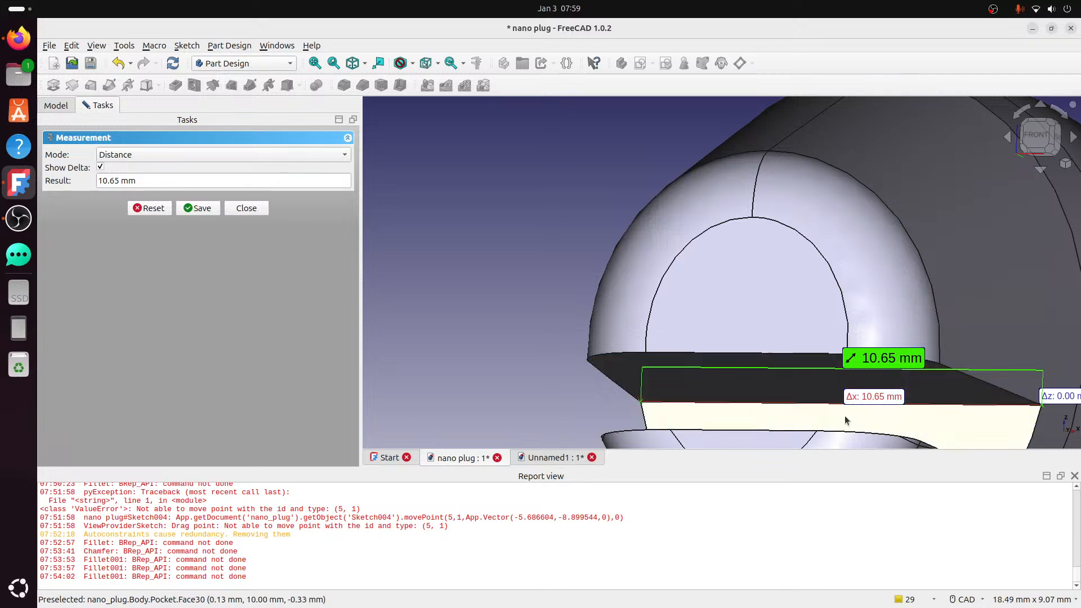
middle_click_drag(794, 432, 826, 361)
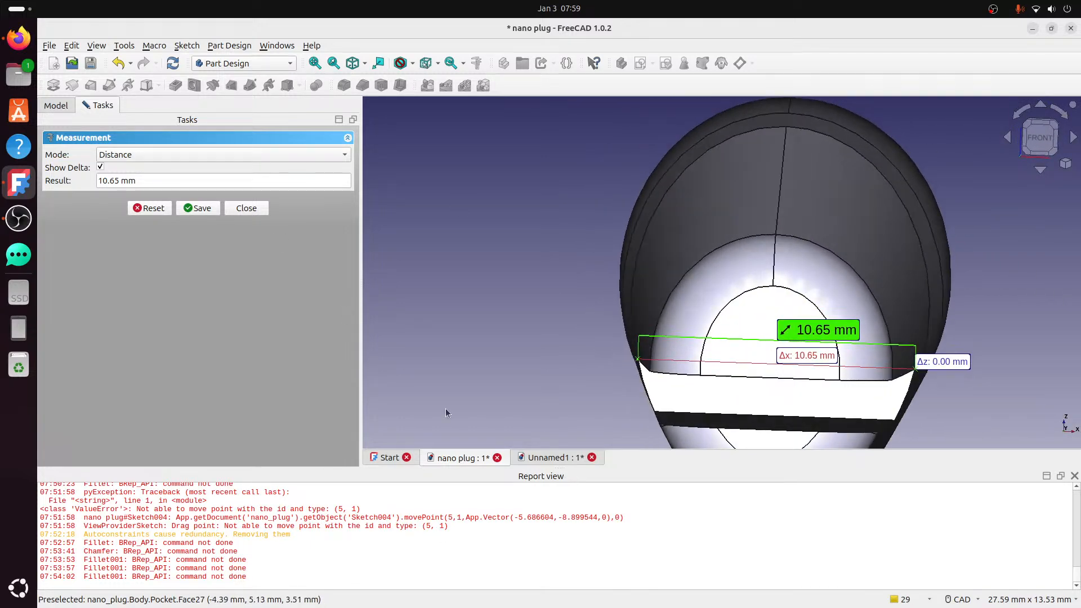
left_click(574, 461)
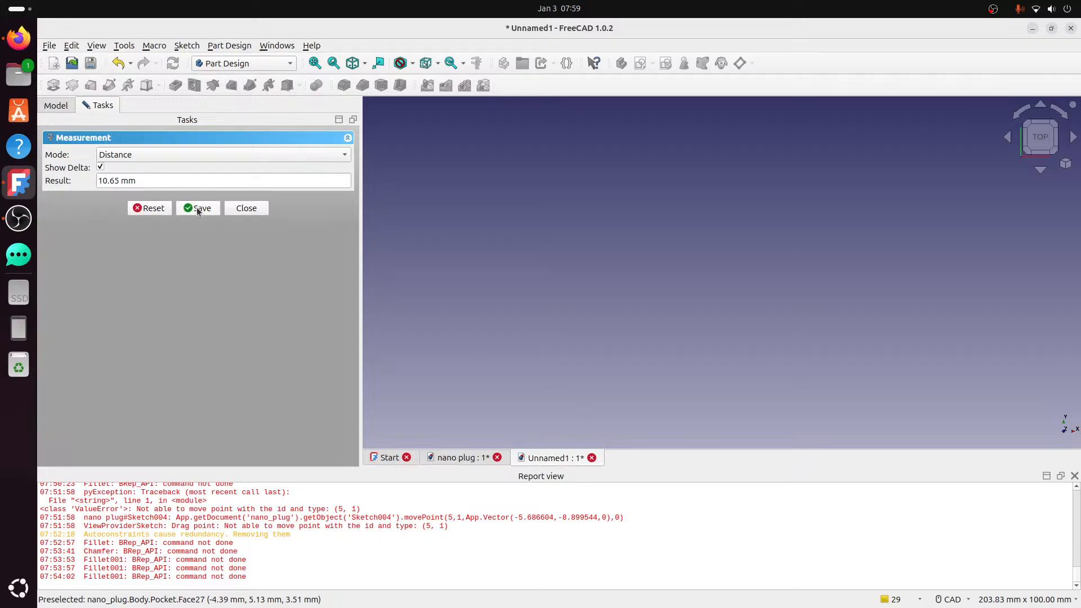
left_click(237, 211)
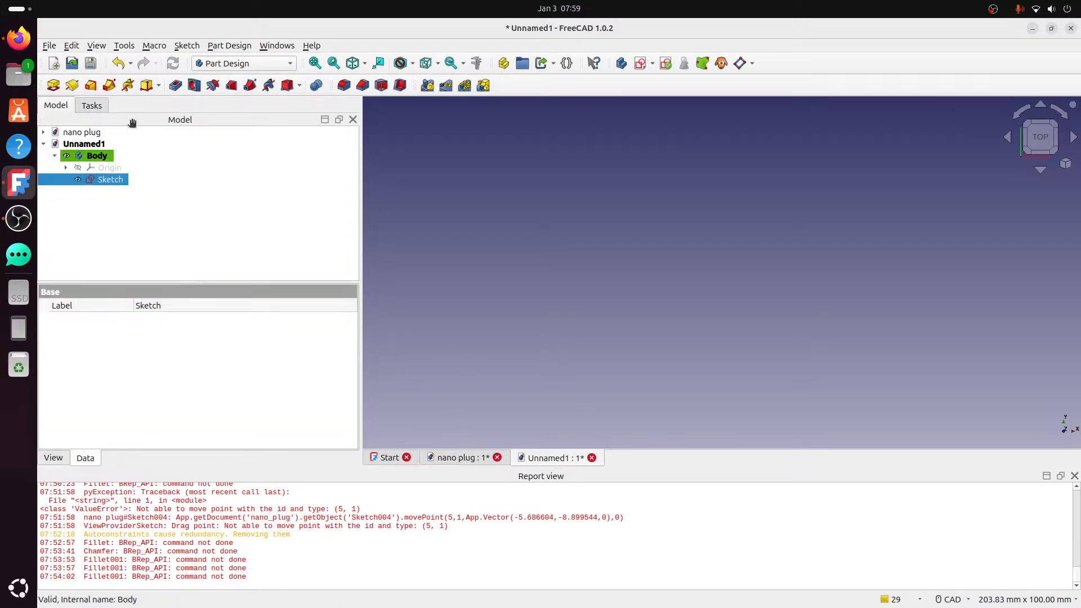
- Reopen the empty sketch and draw a rectangle about 24 mm wide and 17 mm high from the origin, below the horizontal axis
double_click(117, 180)
left_click(225, 85)
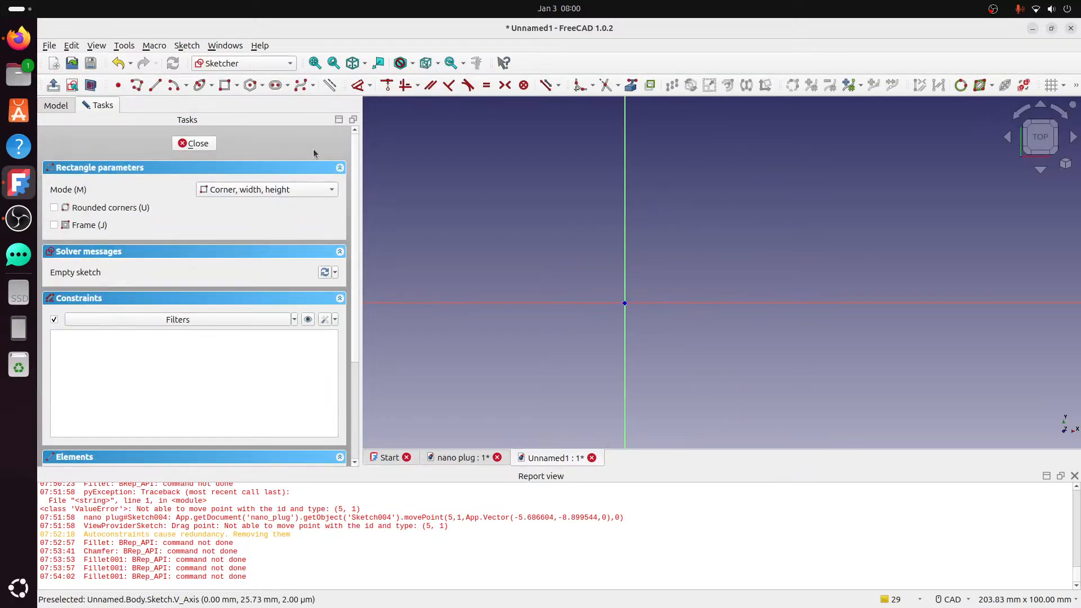
left_click(624, 302)
left_click(709, 361)
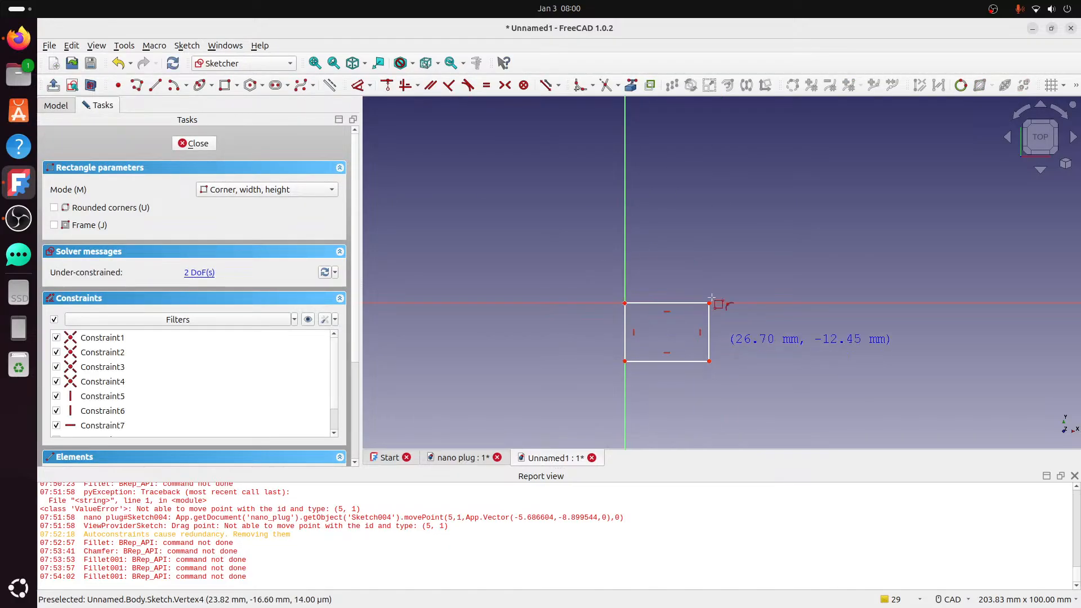
key("Escape")
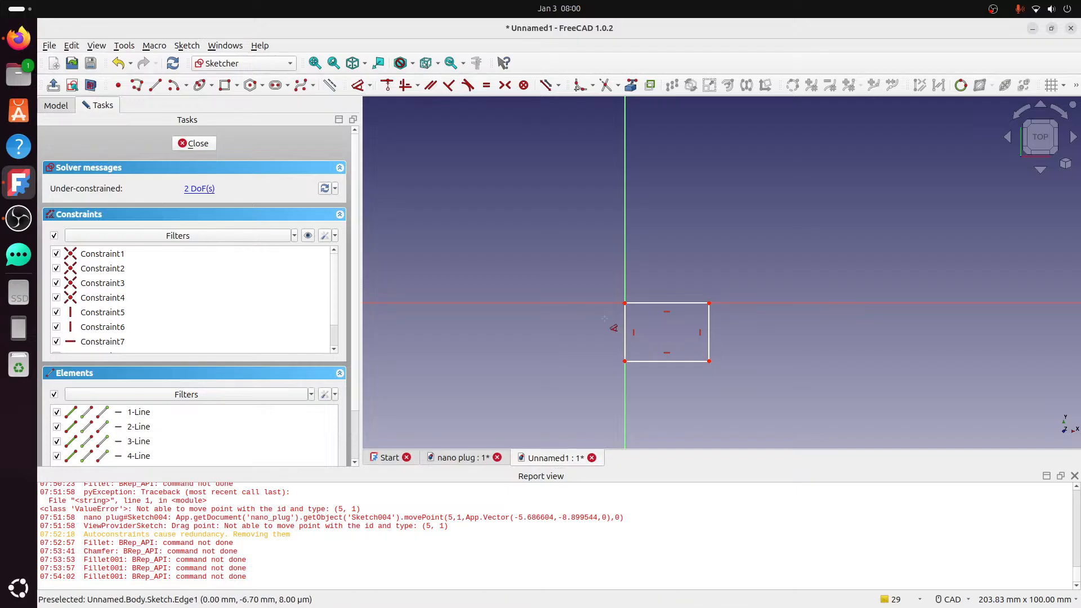
left_click(623, 317)
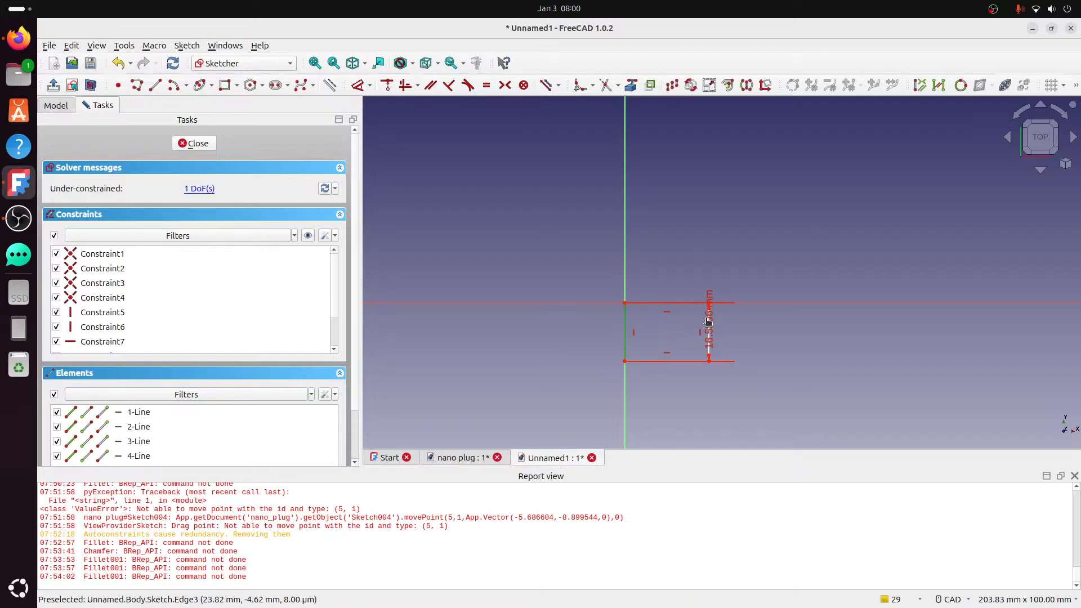
left_click(707, 321)
key("Escape")
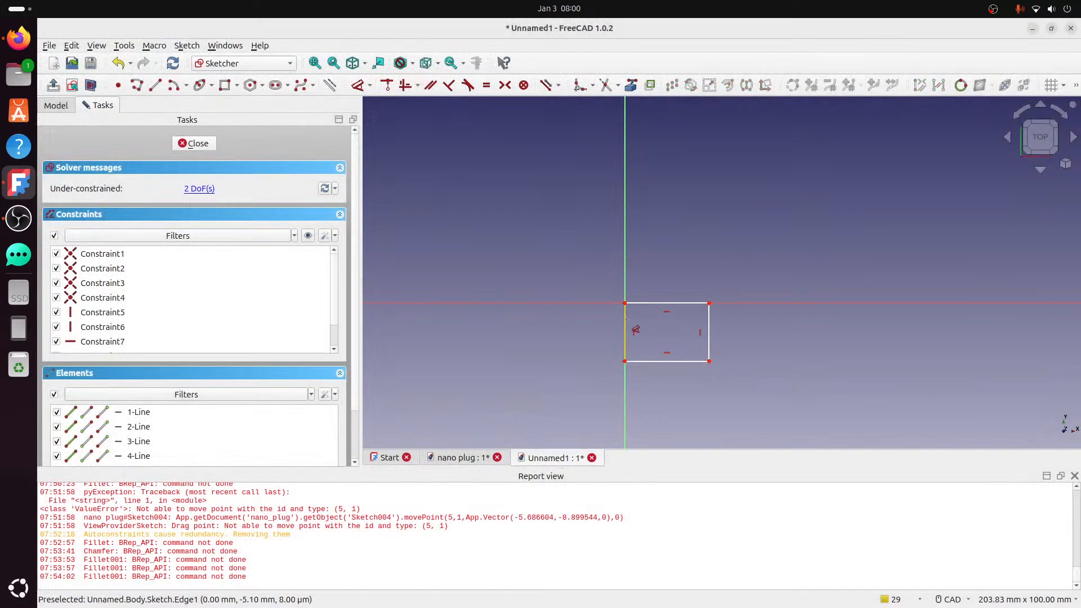
- Constrain the rectangle's width to 10.5 mm and its height to 12 mm
left_click(659, 304)
left_click(774, 244)
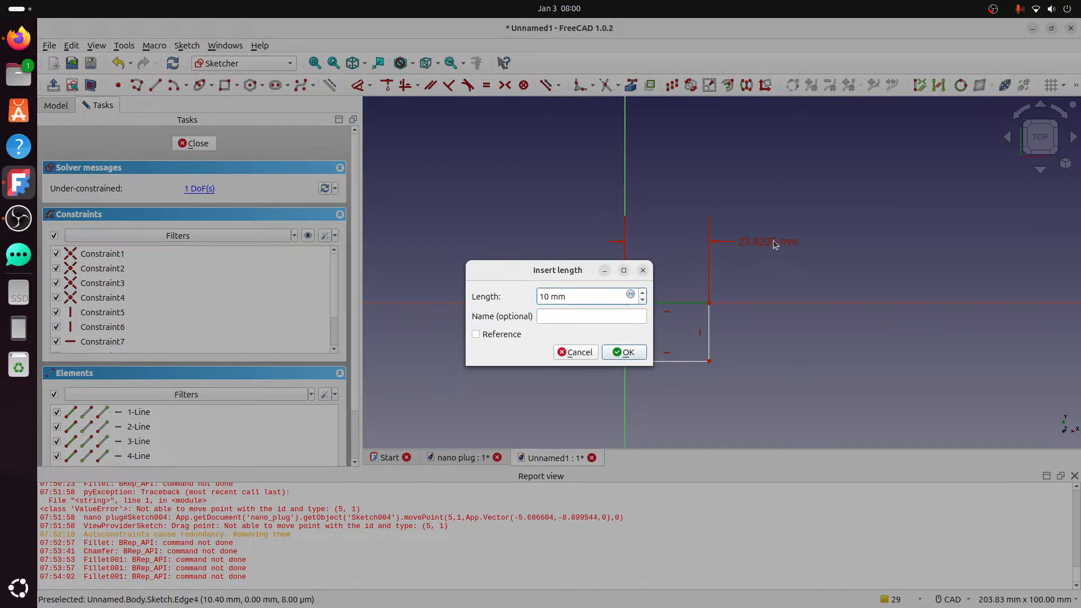
type("10.5")
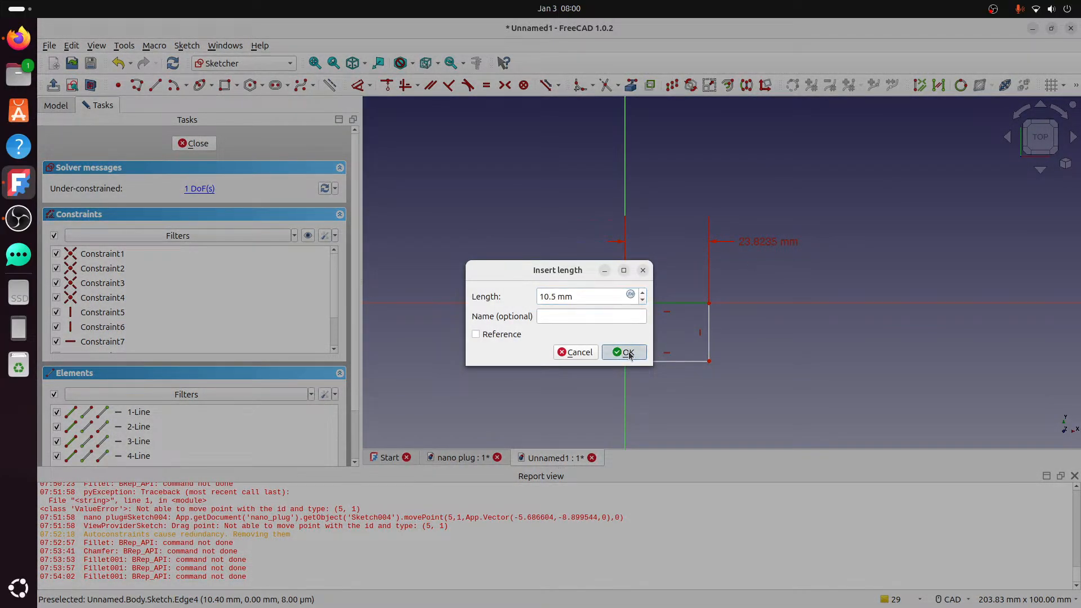
left_click(624, 352)
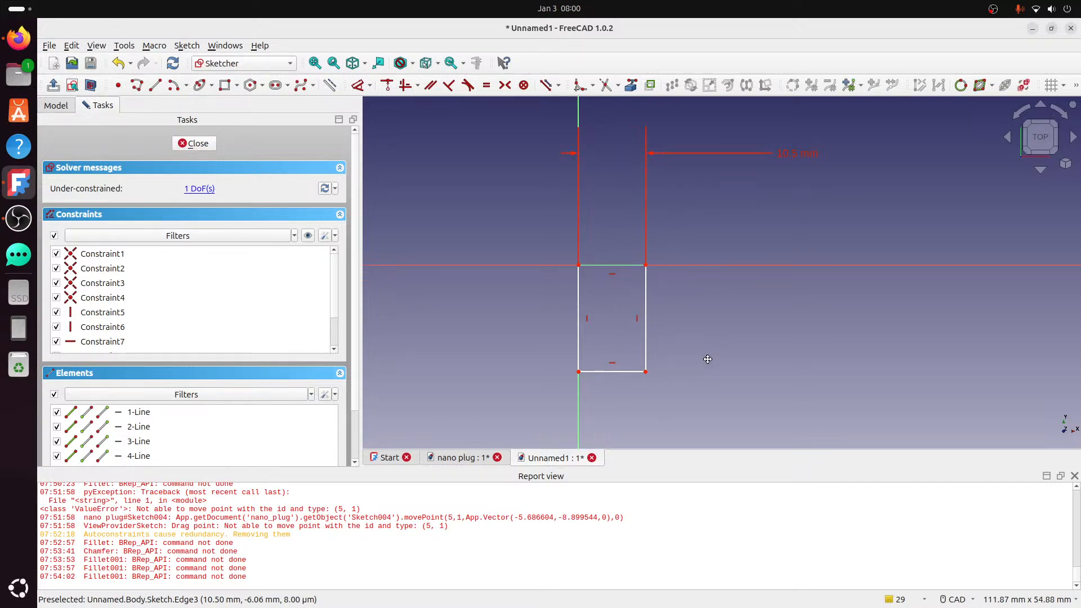
middle_click_drag(708, 359, 680, 329)
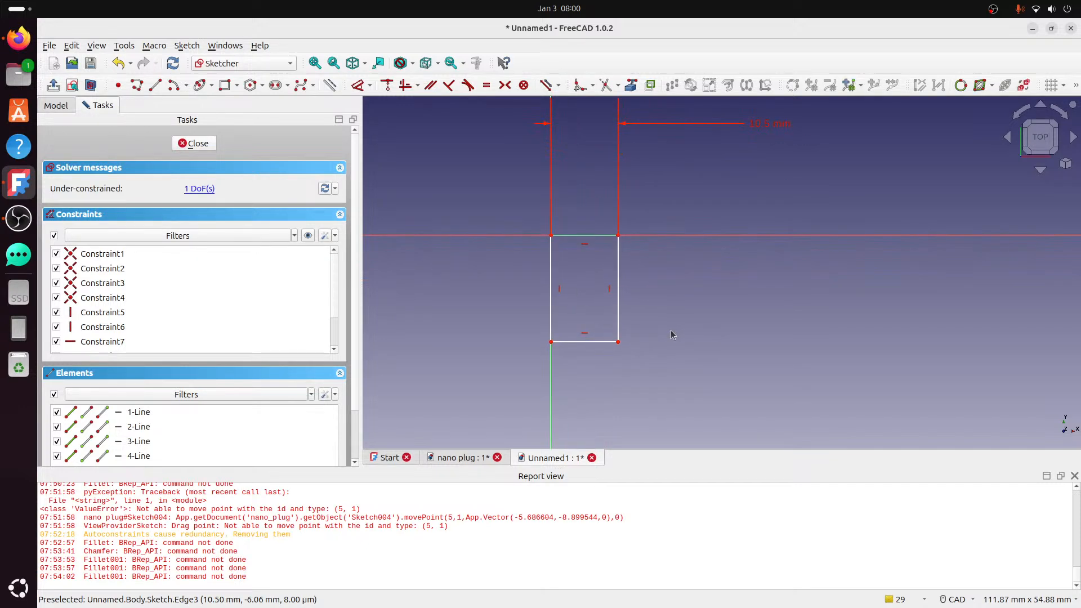
left_click(360, 87)
left_click(619, 262)
left_click(660, 270)
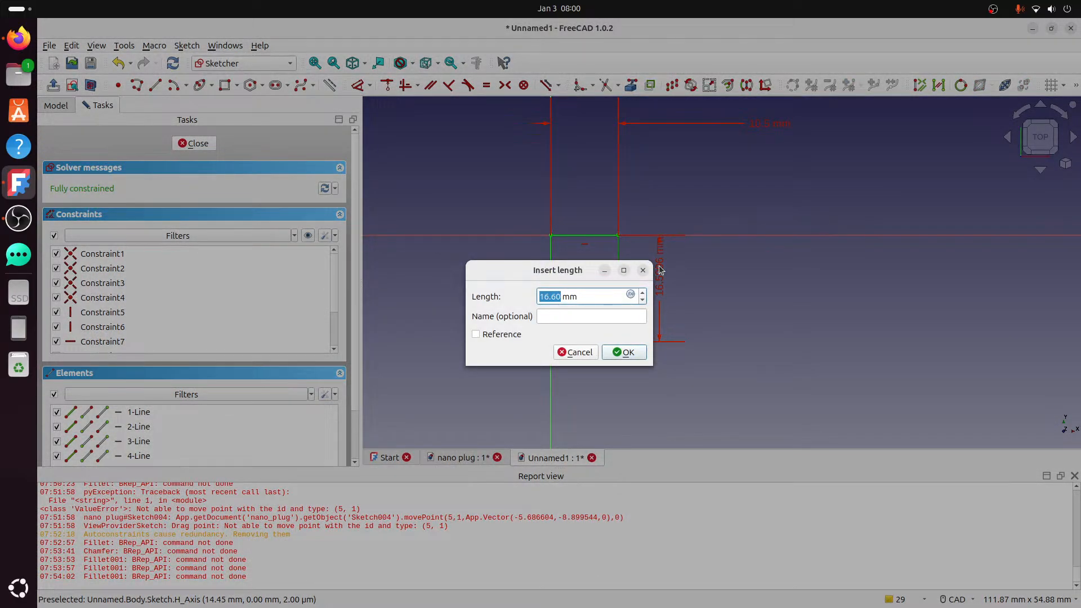
left_click(623, 352)
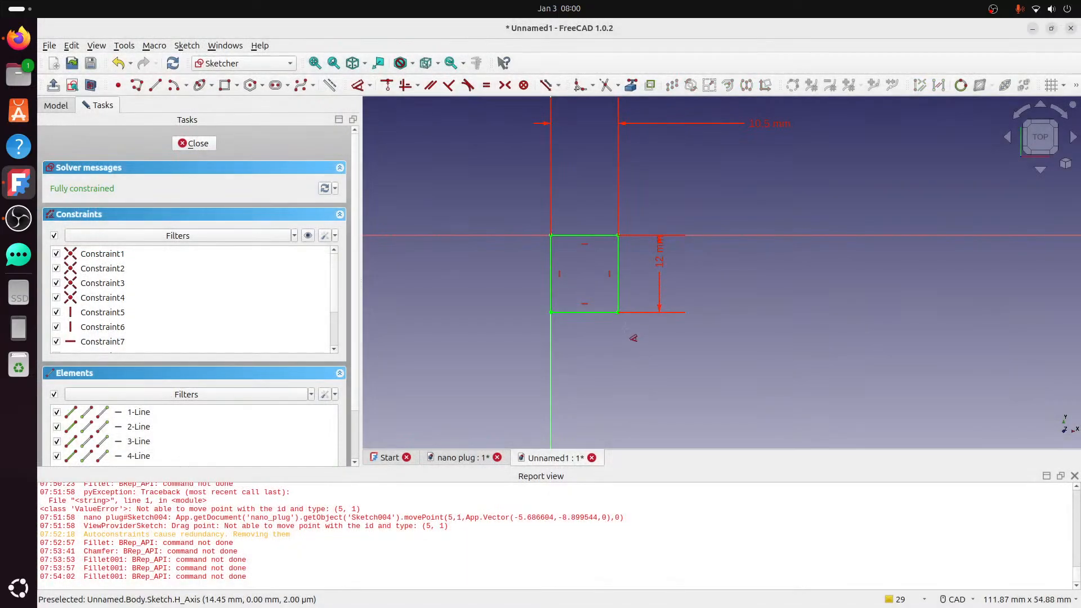
- Convert the rectangle's lower edge to construction geometry
left_click(598, 309)
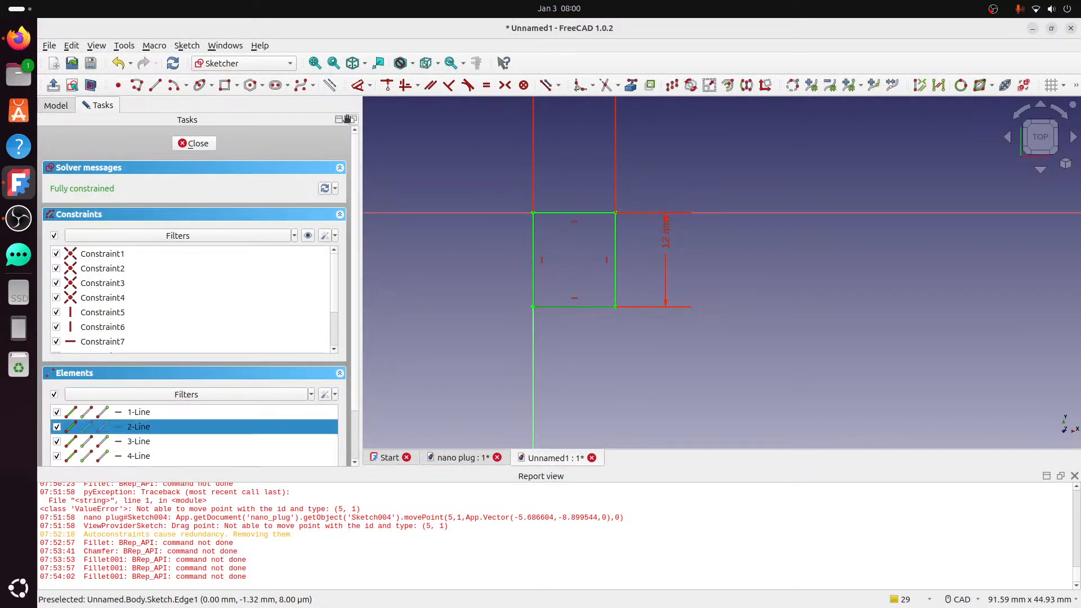
left_click(709, 85)
left_click(156, 85)
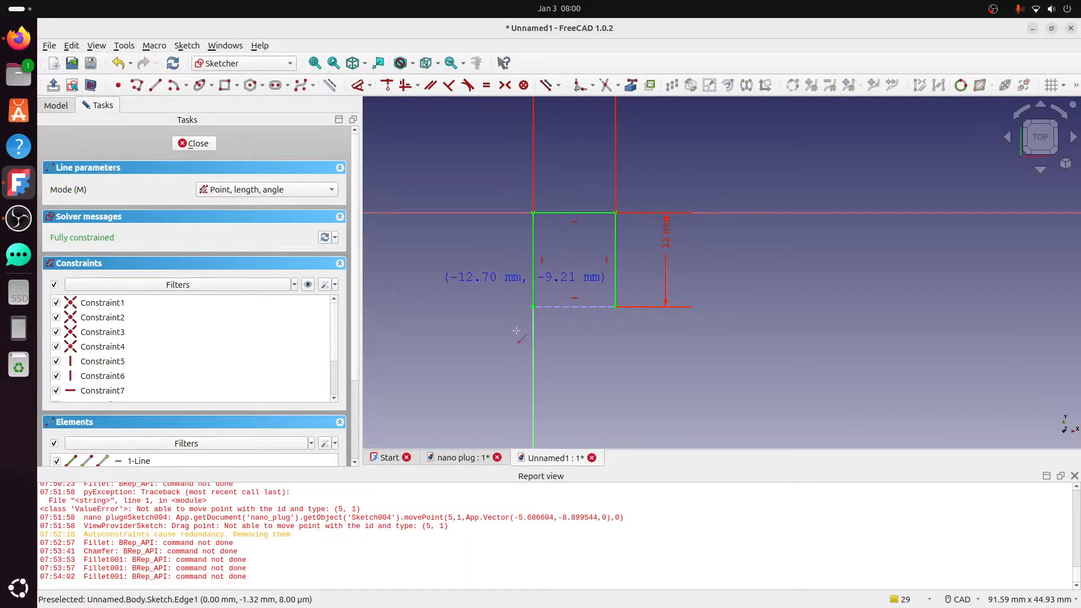
key("Escape")
- Draw two lines about 8 mm long, splaying outward and down from the rectangle's two lower corners
scroll(611, 345, "down", 1)
scroll(611, 346, "down", 1)
middle_click_drag(611, 345, 577, 315)
left_click(211, 85)
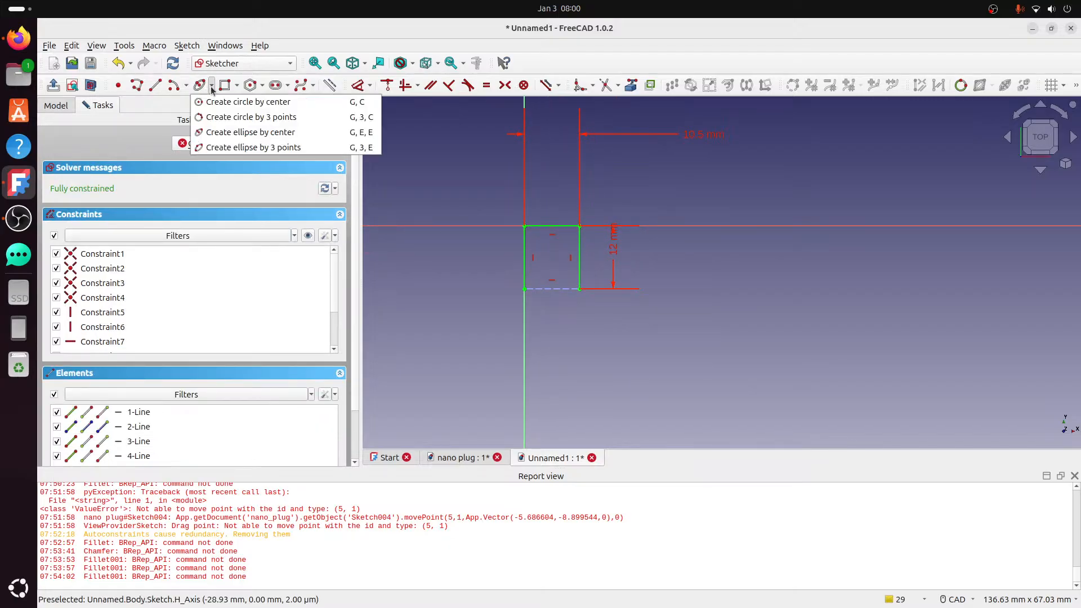
left_click(156, 90)
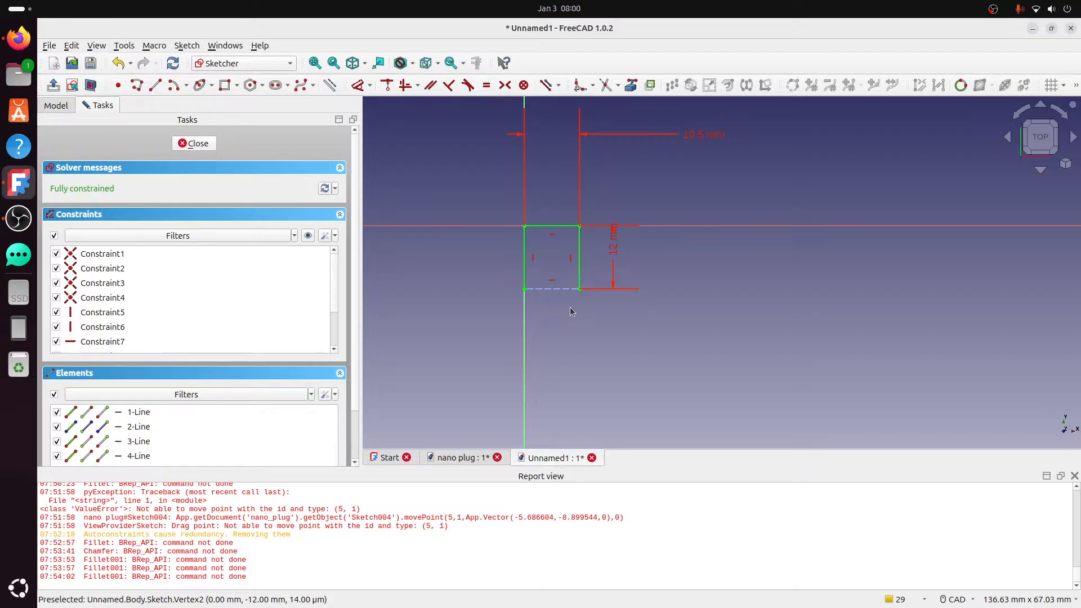
left_click(155, 85)
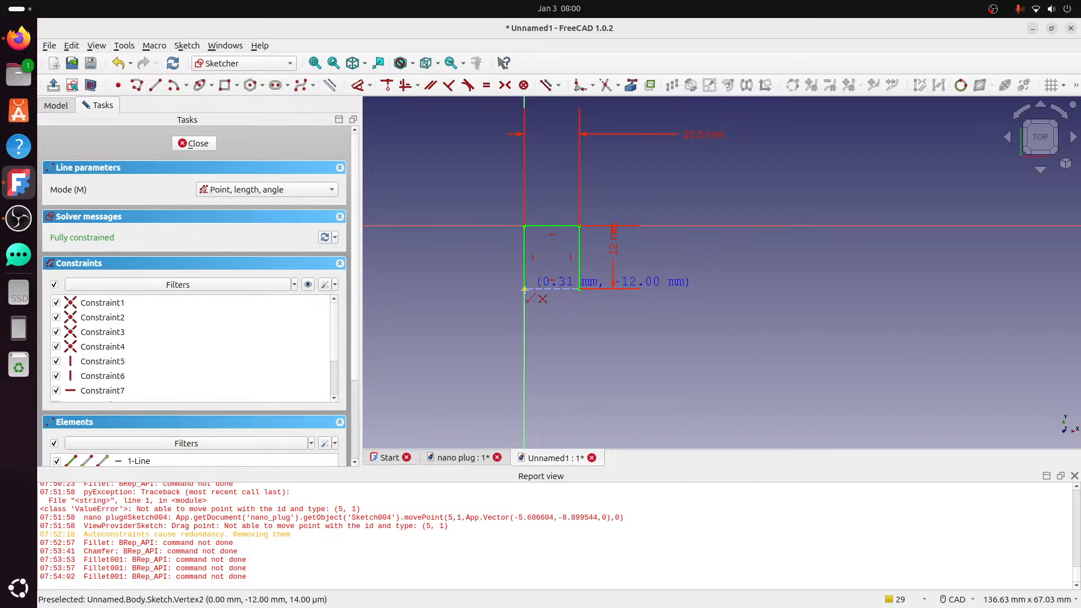
left_click(524, 290)
left_click(507, 328)
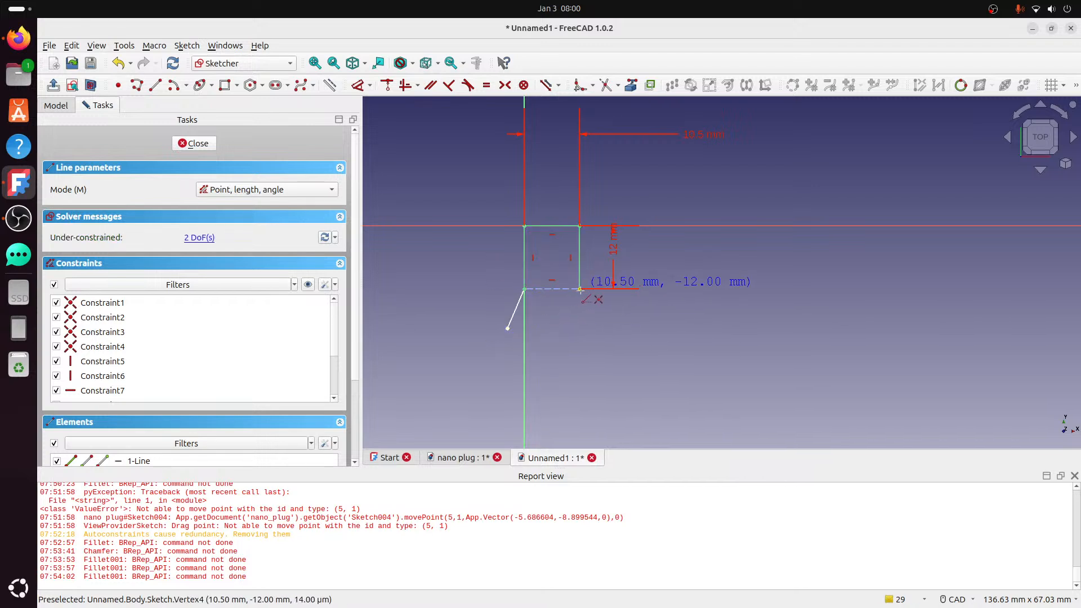
left_click(593, 328)
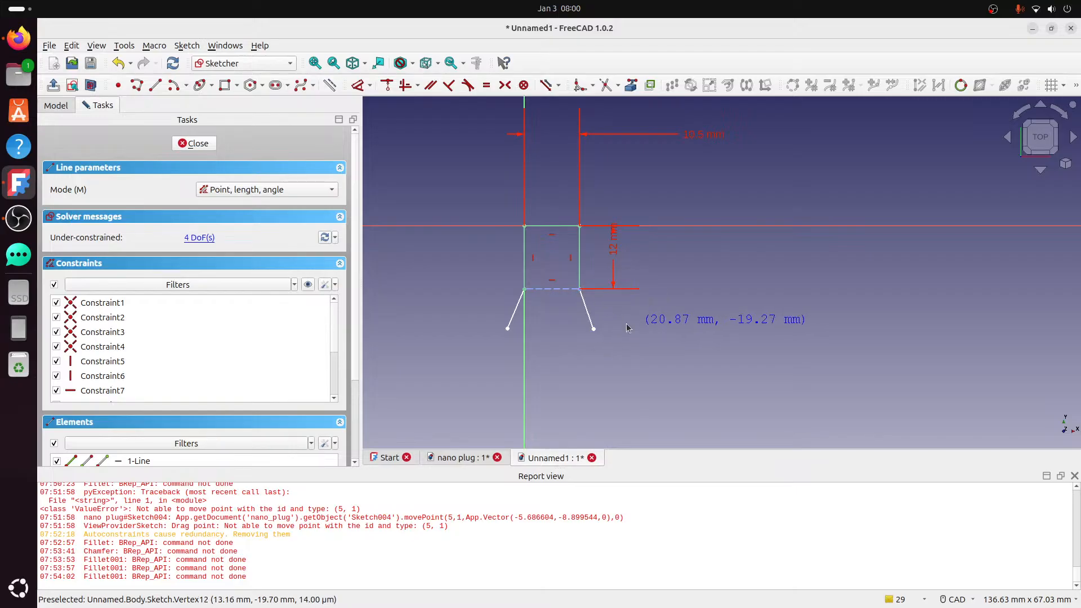
key("Escape")
- Draw an arc of ellipse centred below the rectangle, with radii about 22 and 6 mm, joining the free ends of the two slanted lines
left_click(211, 85)
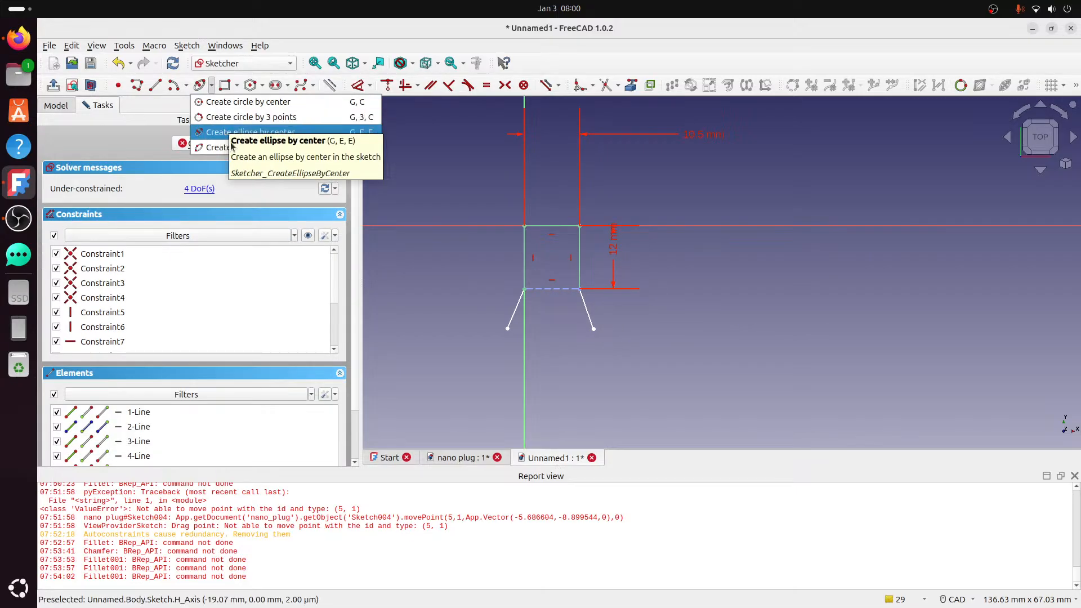
left_click(188, 104)
left_click(186, 85)
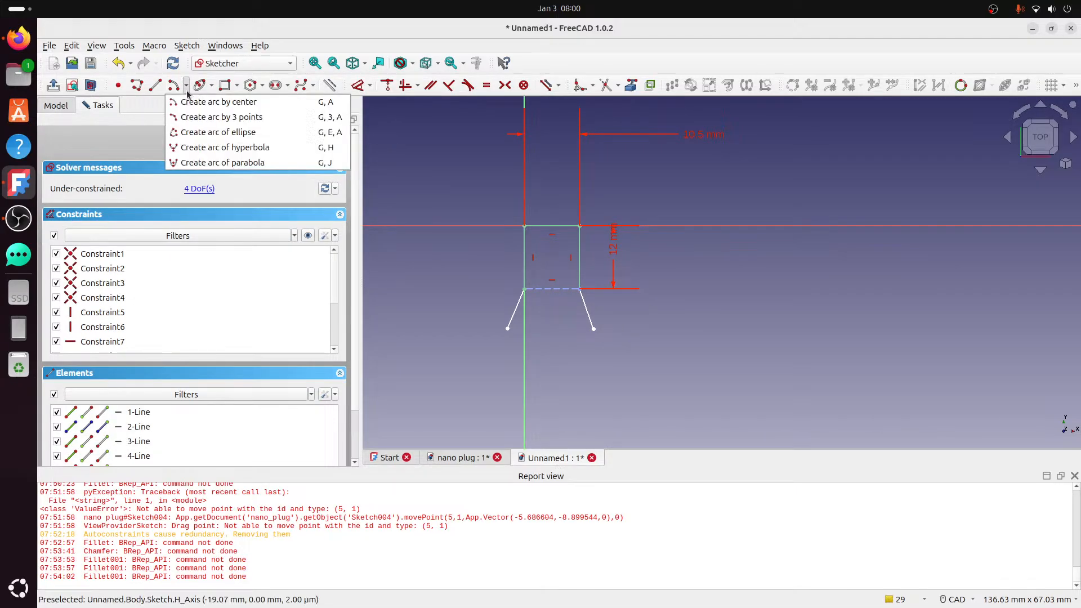
left_click(216, 133)
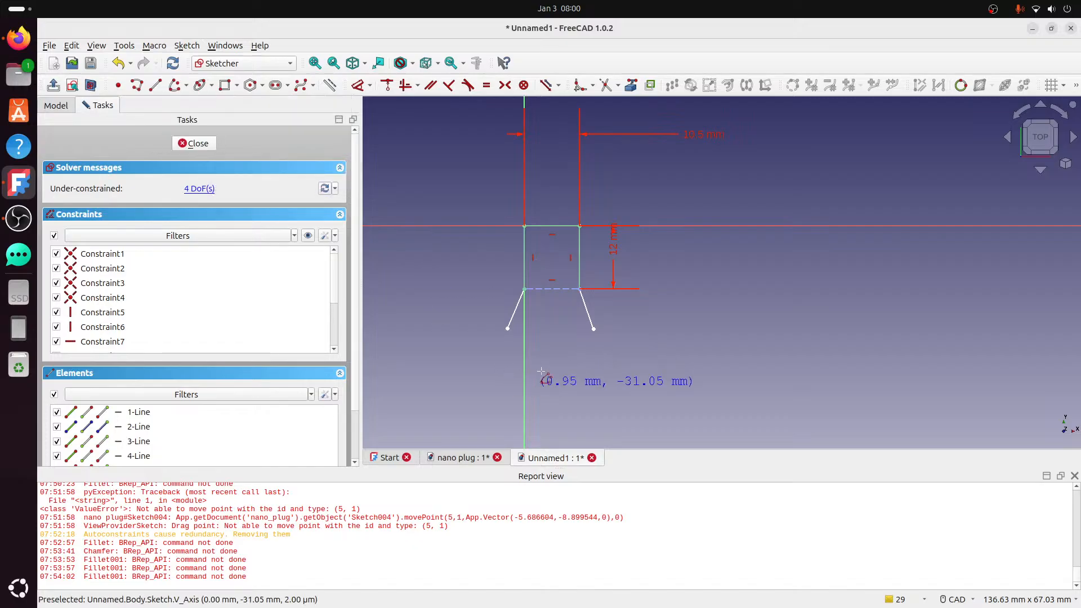
left_click(549, 356)
left_click(549, 385)
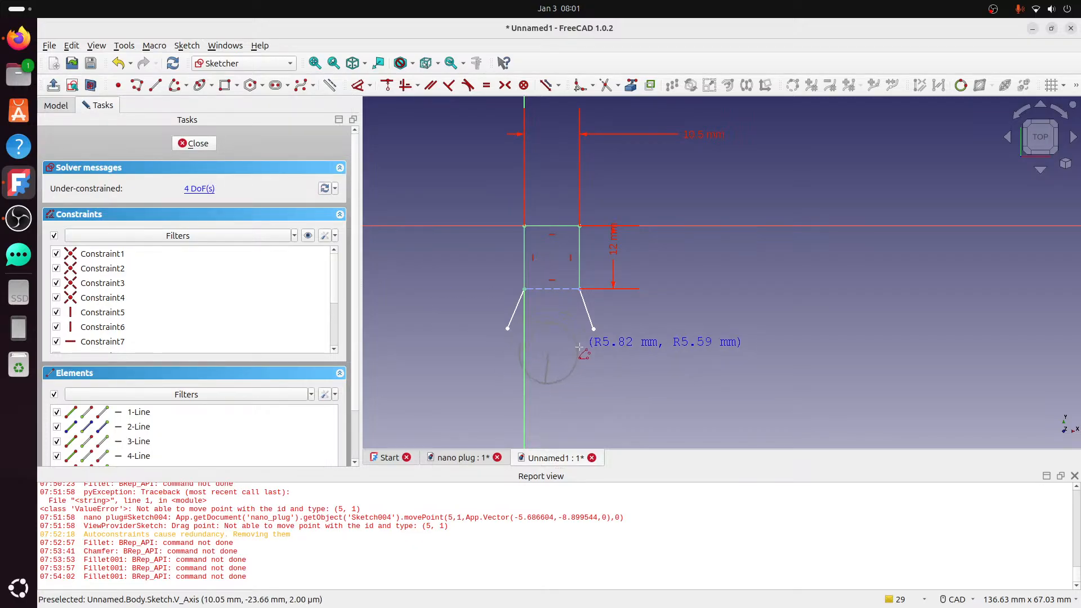
left_click(594, 328)
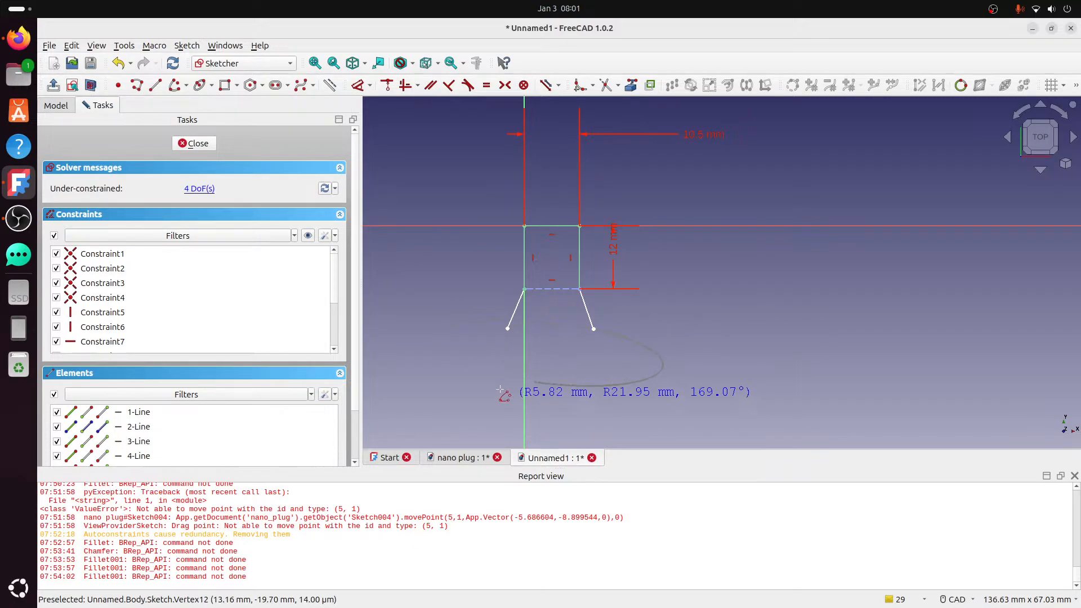
left_click(507, 329)
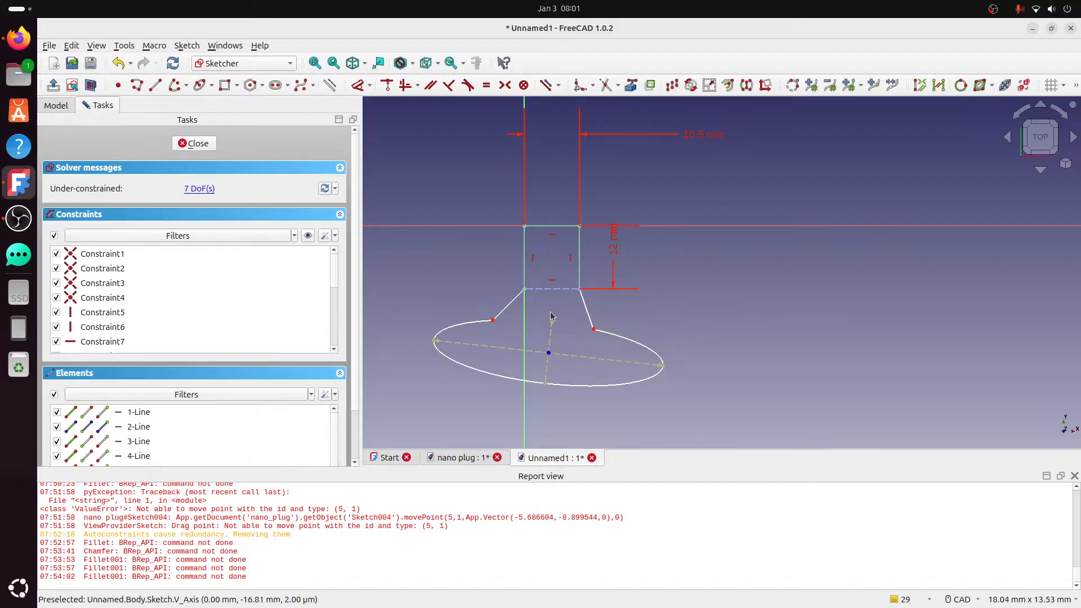
- Constrain the ellipse's short axis to vertical and pull its lowest point downward to make the arc deeper
scroll(591, 304, "up", 1)
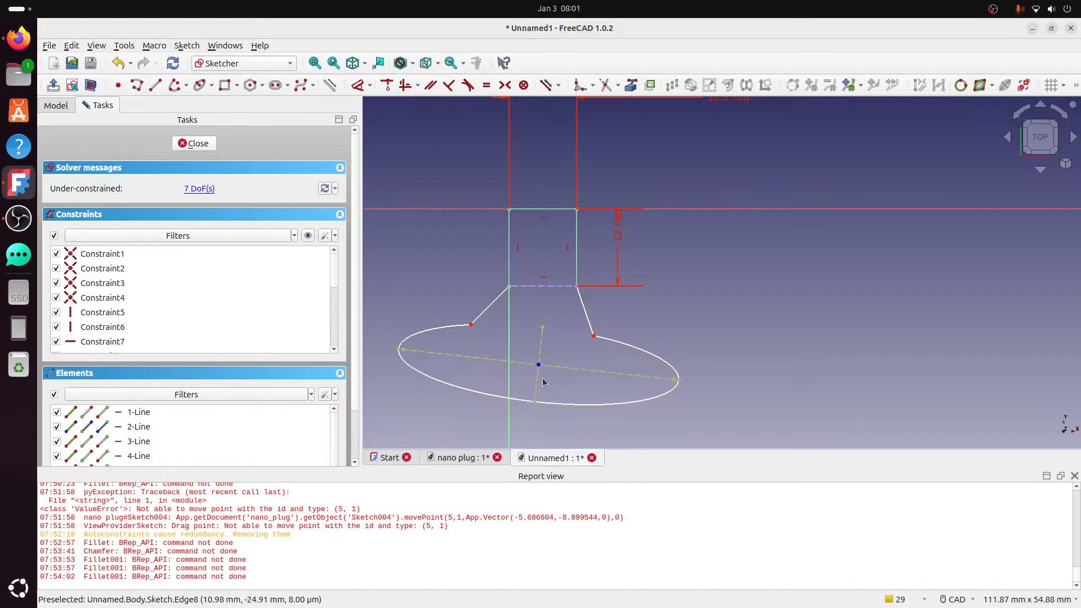
left_click(543, 346)
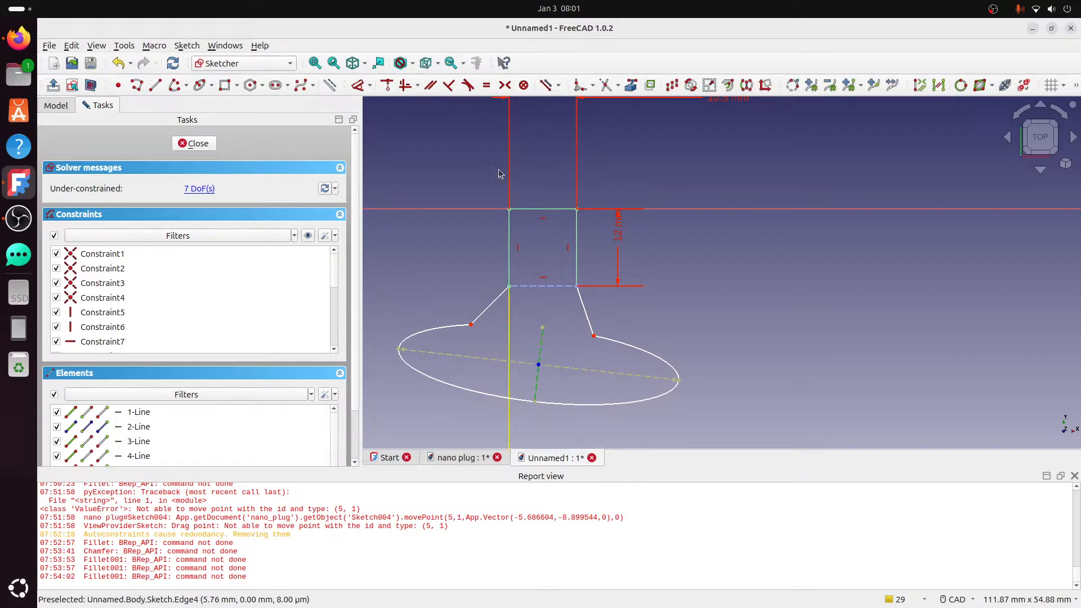
left_click(406, 85)
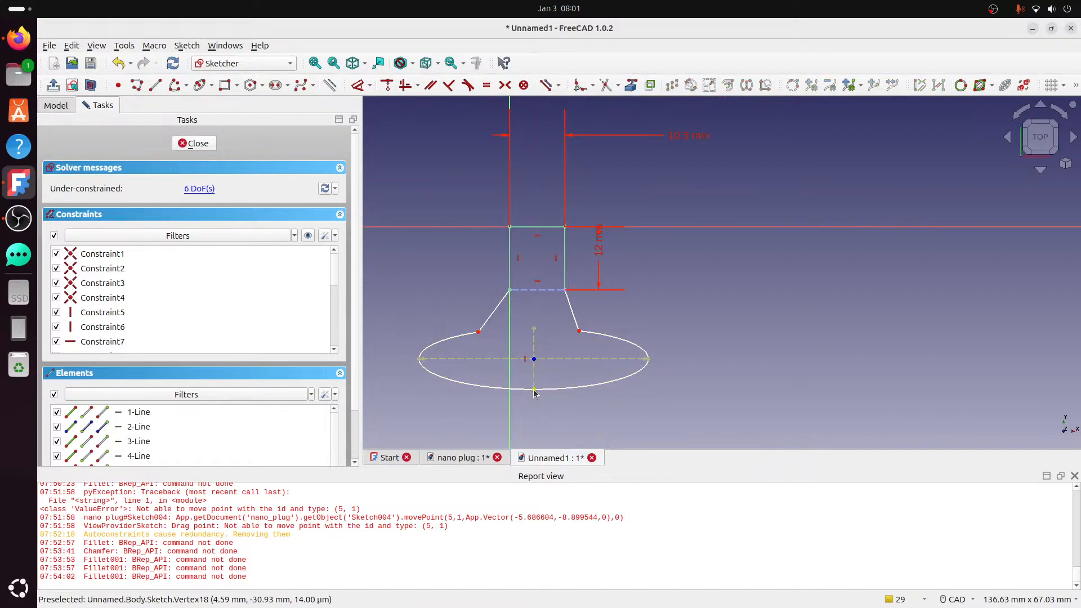
mouse_move(533, 399)
left_mouse_down()
mouse_move(501, 399)
mouse_move(558, 426)
left_mouse_up()
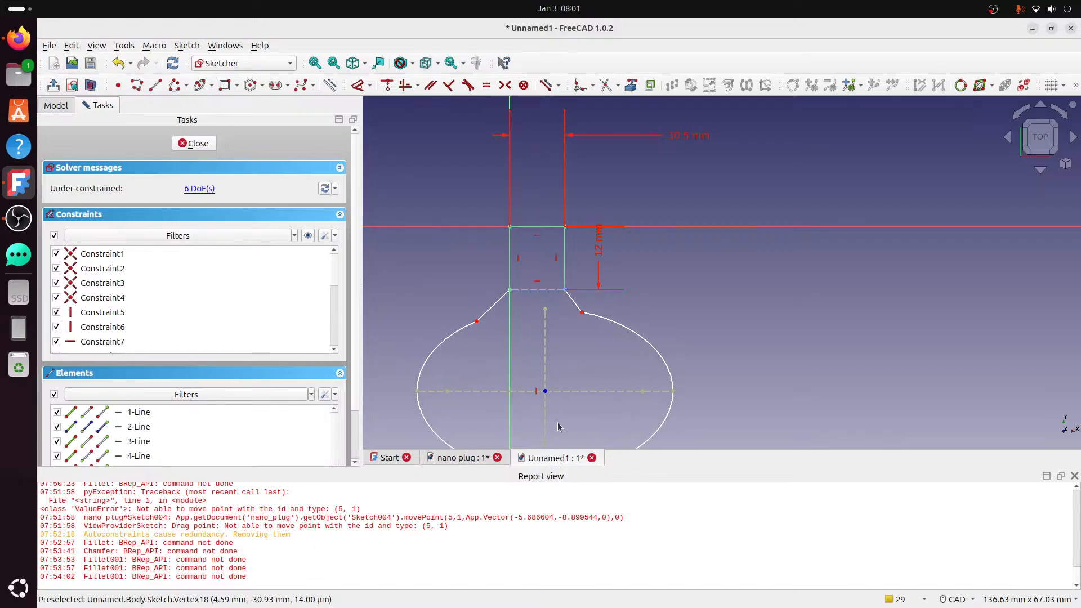
- Make the two slanted lines below the rectangle equal in length
left_click(492, 309)
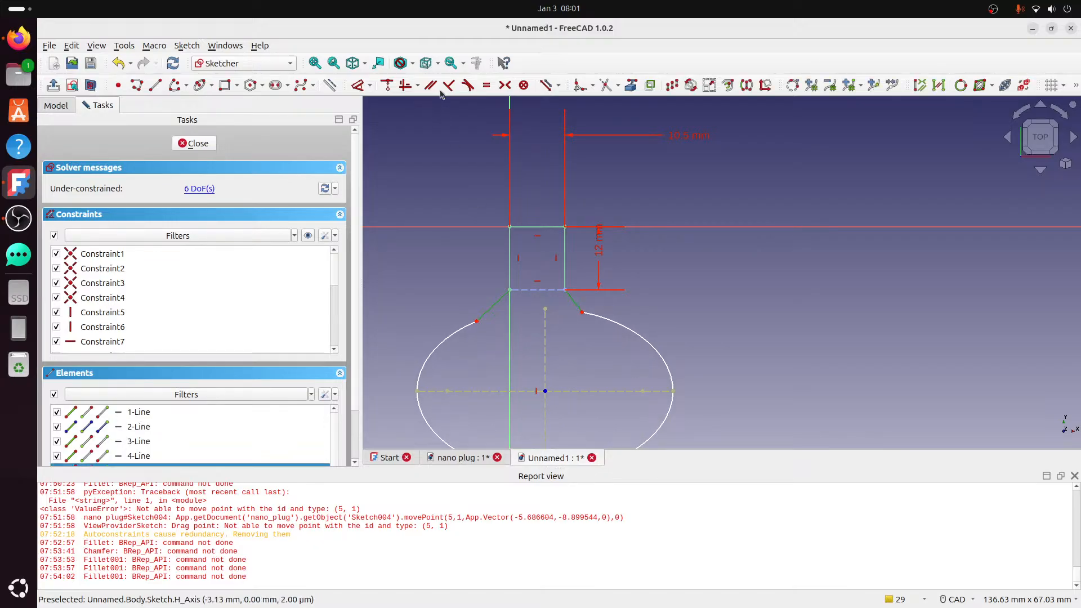
left_click(486, 84)
scroll(544, 298, "up", 2)
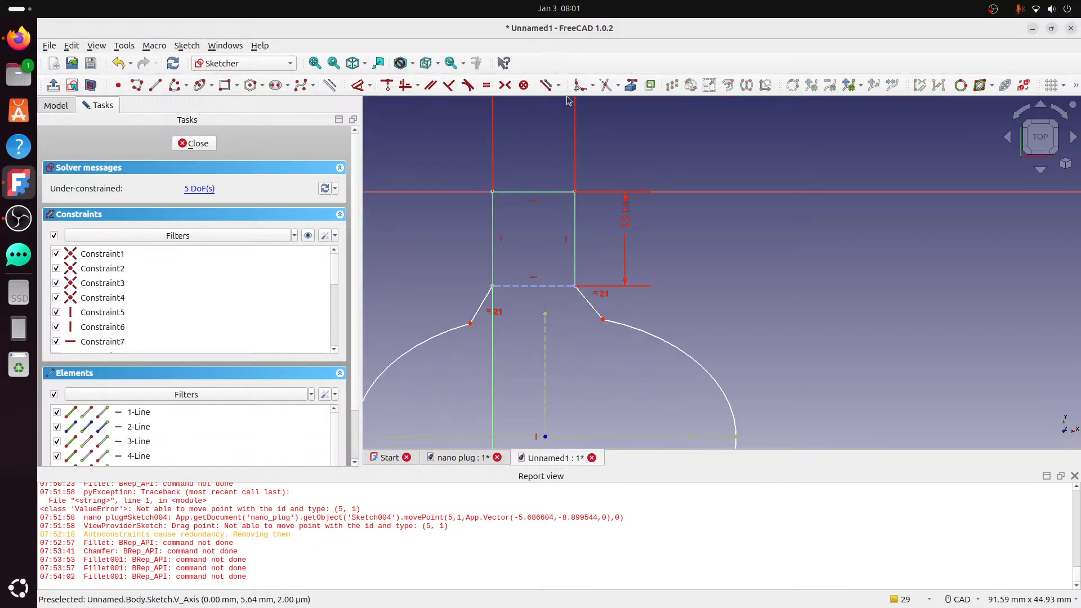
- Constrain the angle between the rectangle's left edge and the left slanted line to 150°
left_click(362, 88)
left_click(482, 305)
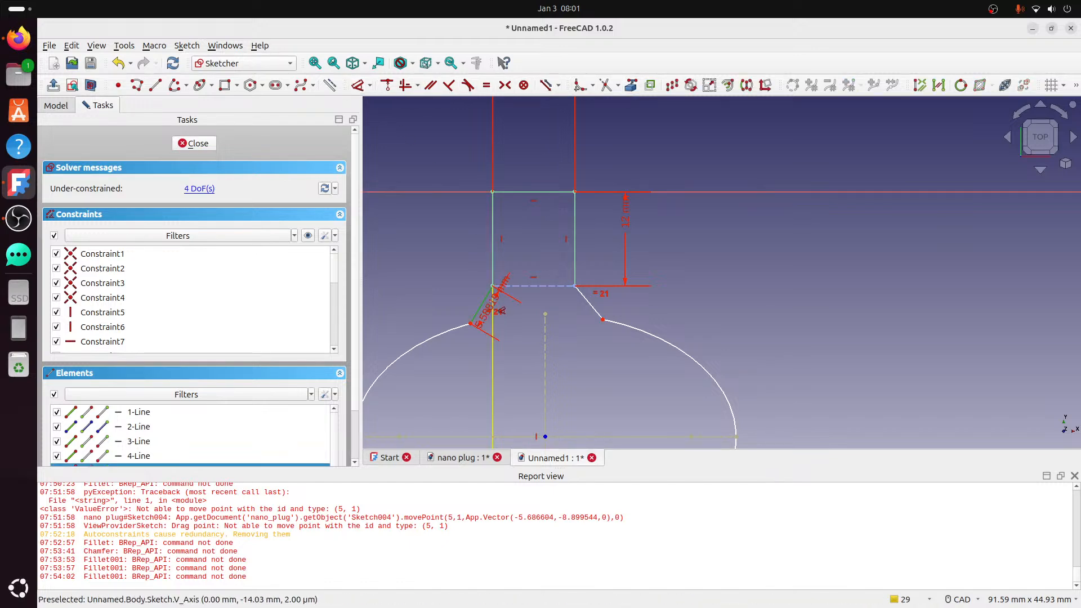
left_click(493, 309)
left_click(461, 274)
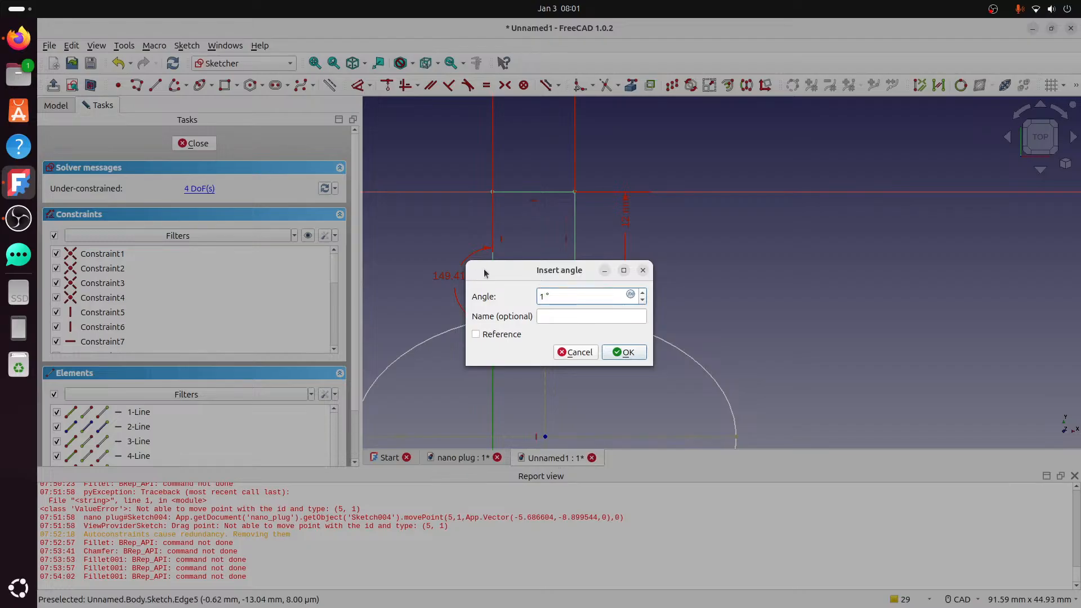
left_click(624, 352)
- Constrain the angle between the rectangle's right edge and the right slanted line to 160°
left_click(575, 263)
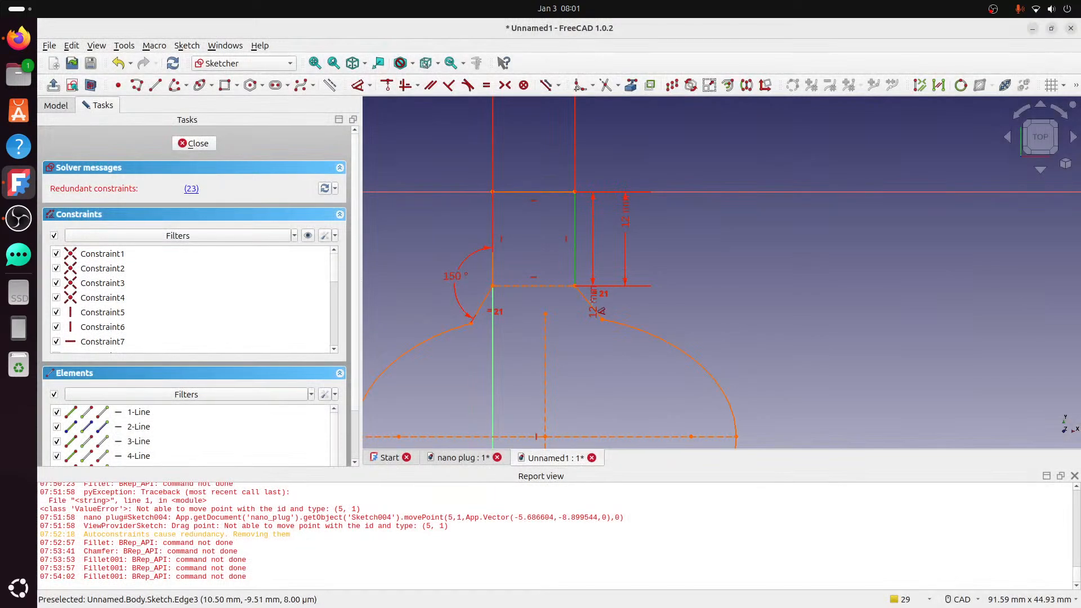
left_click(592, 307)
left_click(626, 273)
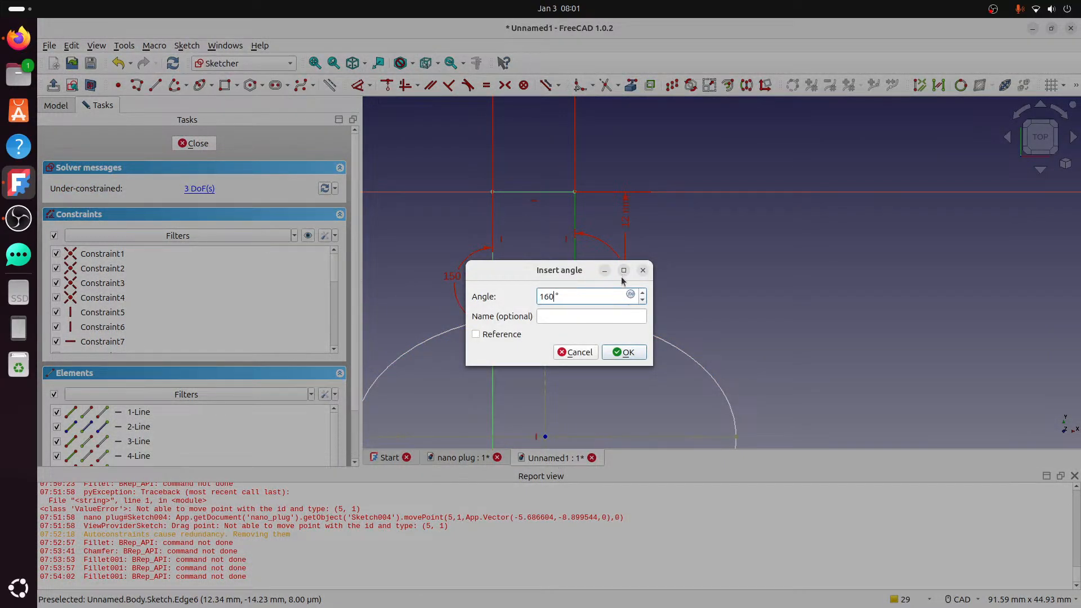
key("Return")
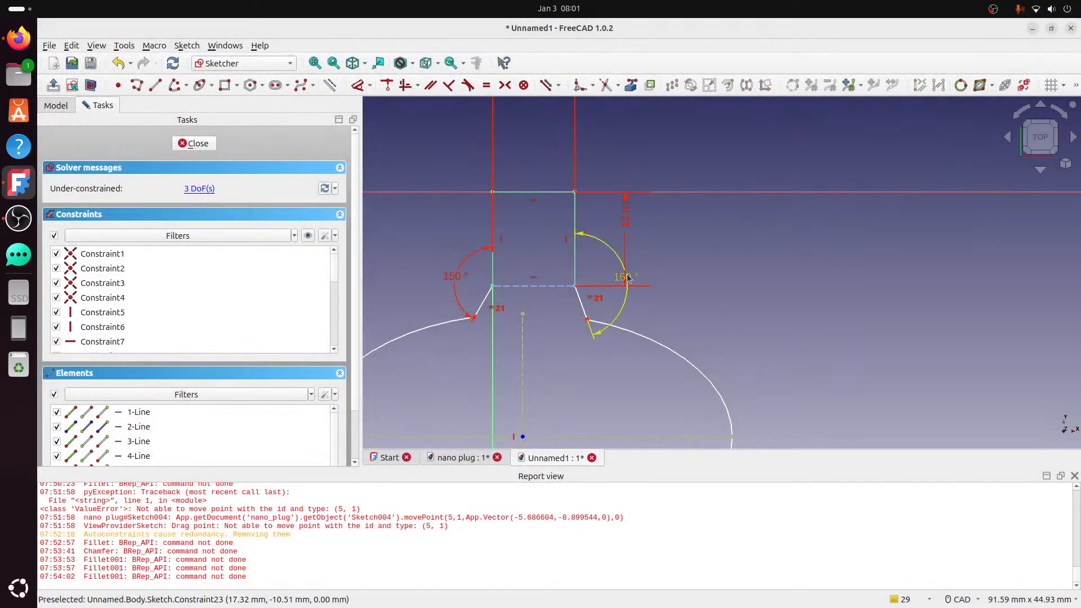
- Change the angle between the rectangle's right edge and the right slanted line to 150°
double_click(626, 279)
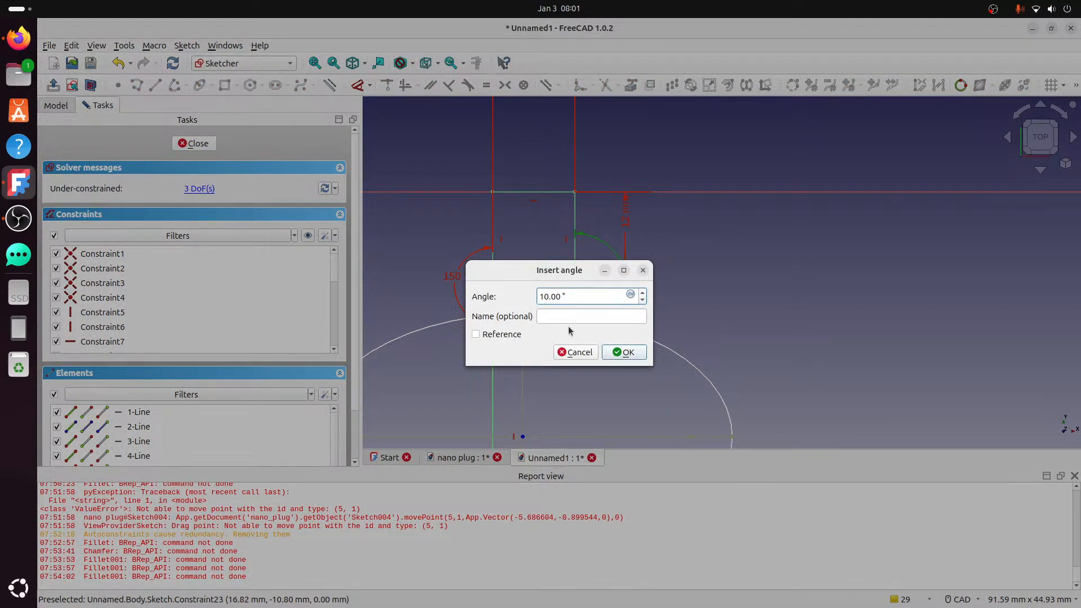
type("5")
key("Return")
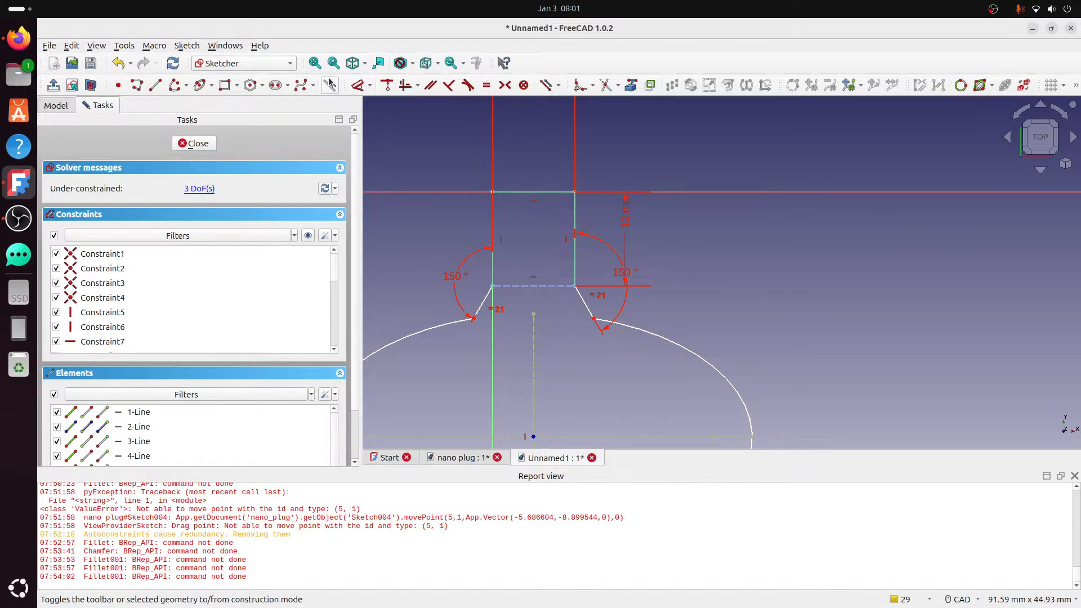
- Draw a construction line joining the lower ends of the two slanted lines
left_click(155, 85)
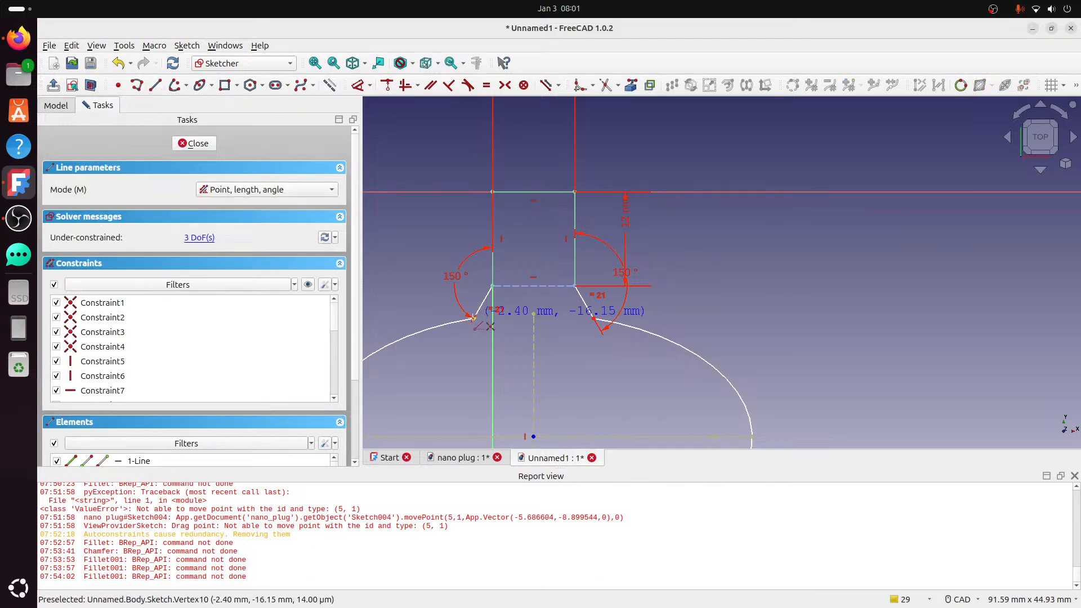
left_click(473, 318)
left_click(593, 319)
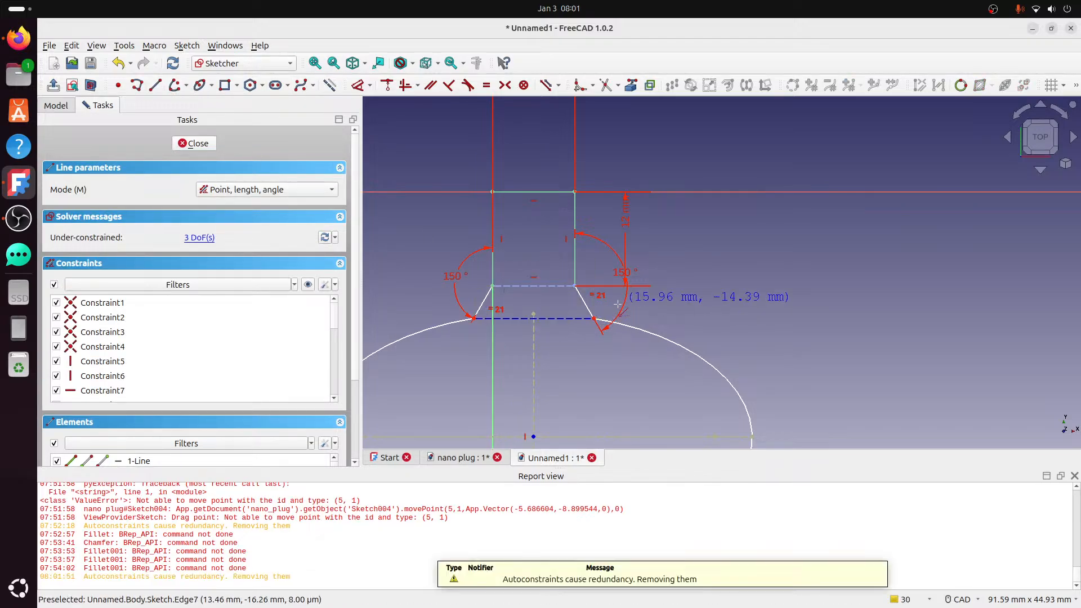
scroll(574, 322, "down", 2)
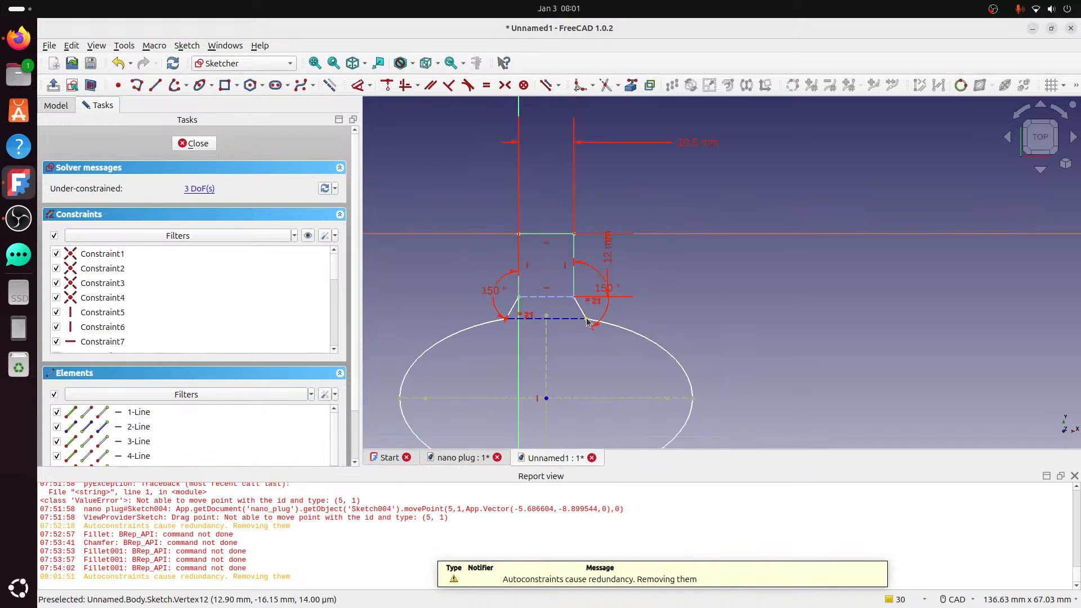
- Reshape the elliptical arc by moving its side and endpoint so the slanted lines lengthen and the bulb narrows
mouse_move(606, 314)
left_mouse_down()
mouse_move(605, 354)
mouse_move(598, 328)
left_mouse_up()
left_click_drag(404, 404, 477, 367)
middle_click_drag(623, 332, 622, 259)
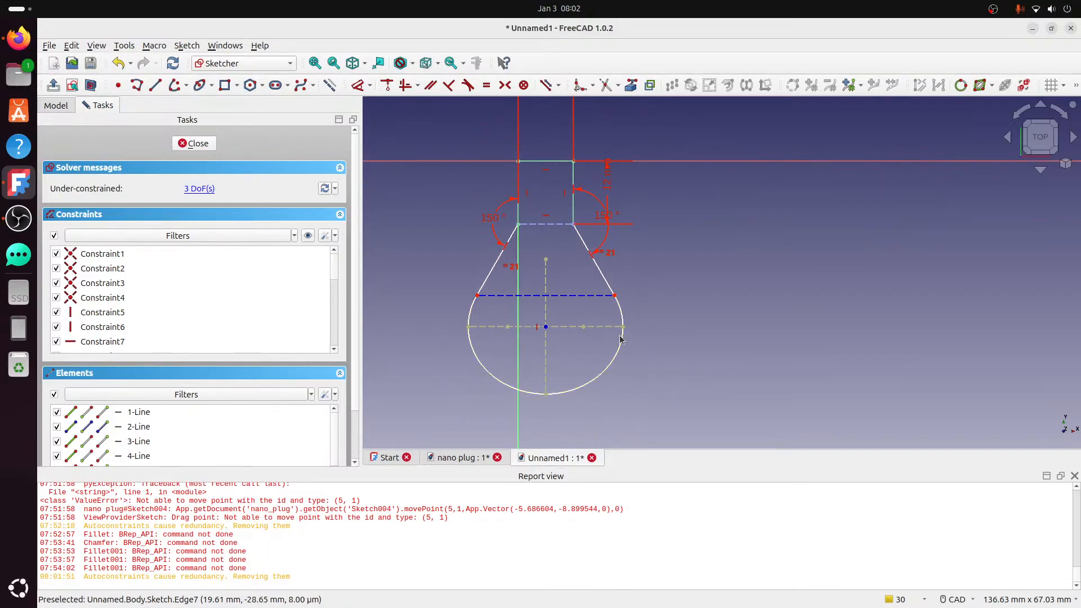
scroll(489, 308, "up", 2)
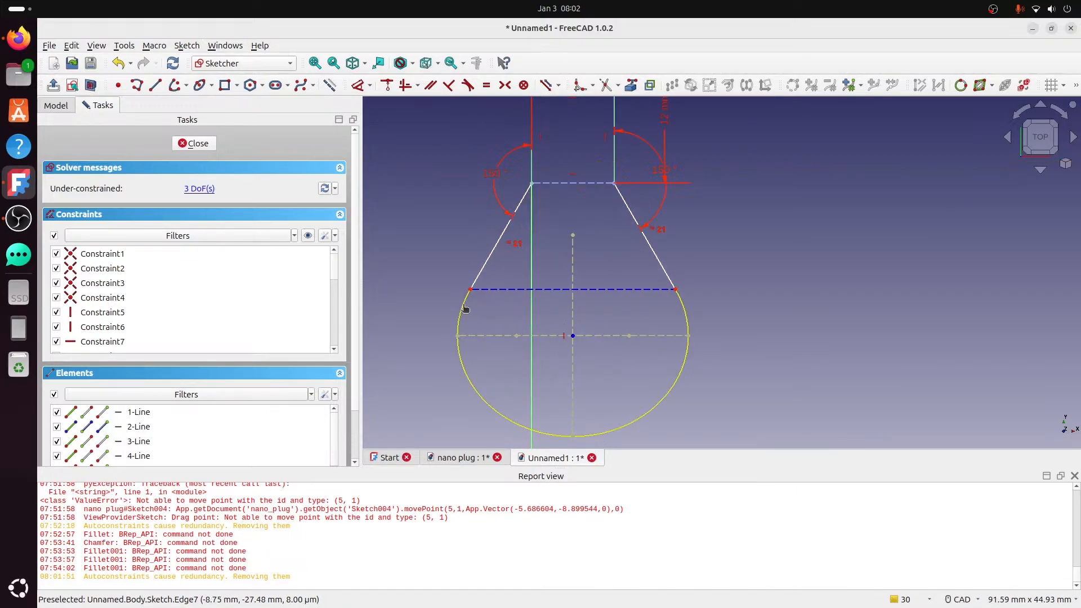
- Constrain the left slanted line tangent to the elliptical arc
left_click(464, 310)
left_click(482, 273)
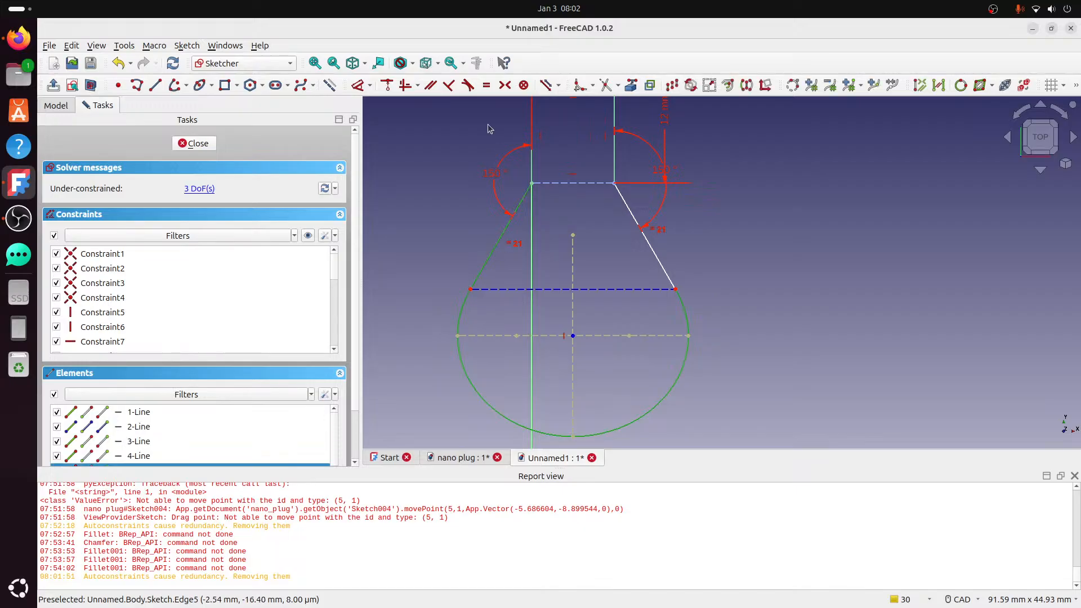
left_click(467, 85)
left_click(560, 349)
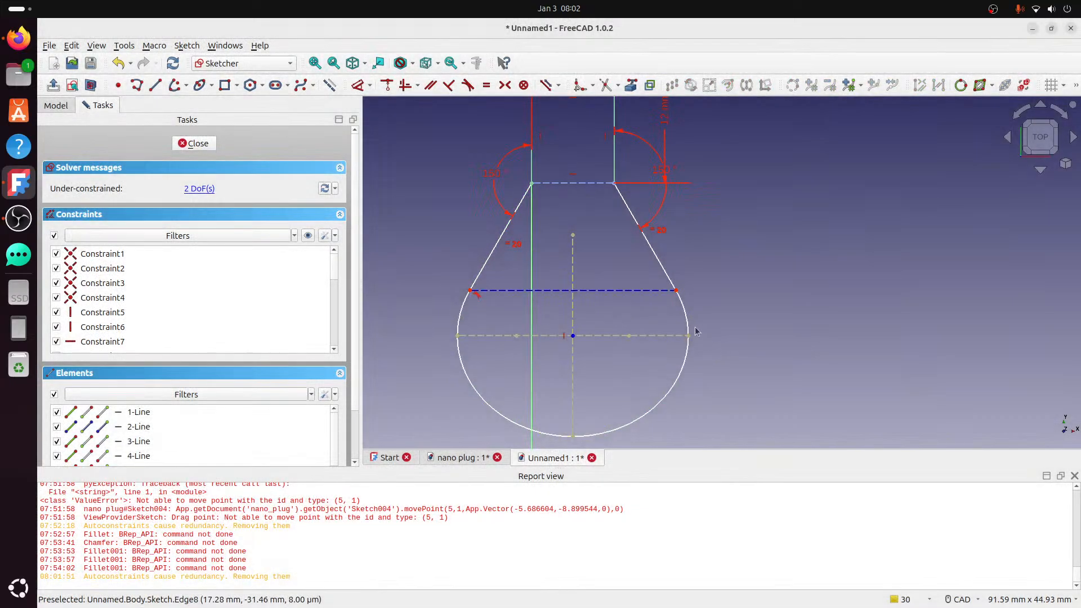
- Try to constrain the right slanted line tangent to the elliptical arc, then undo that constraint
left_click(688, 325)
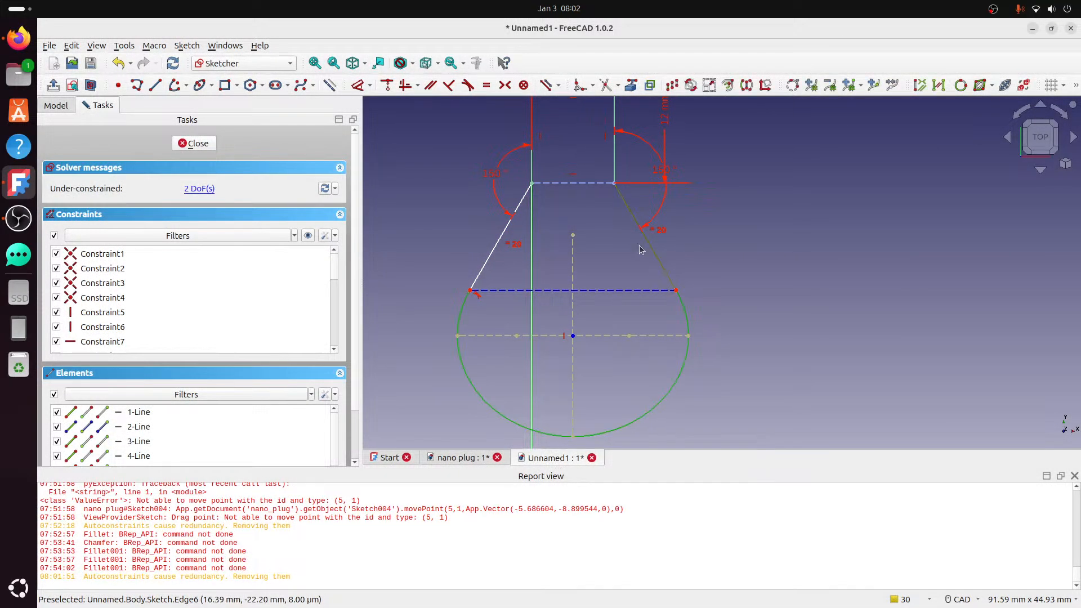
left_click(467, 86)
left_click(565, 350)
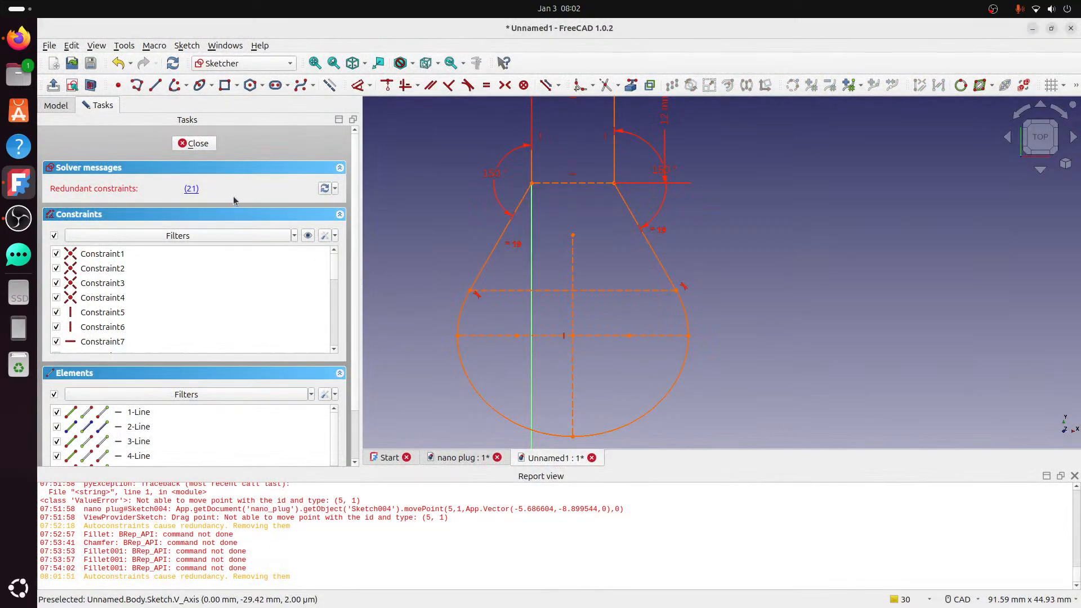
left_click(118, 63)
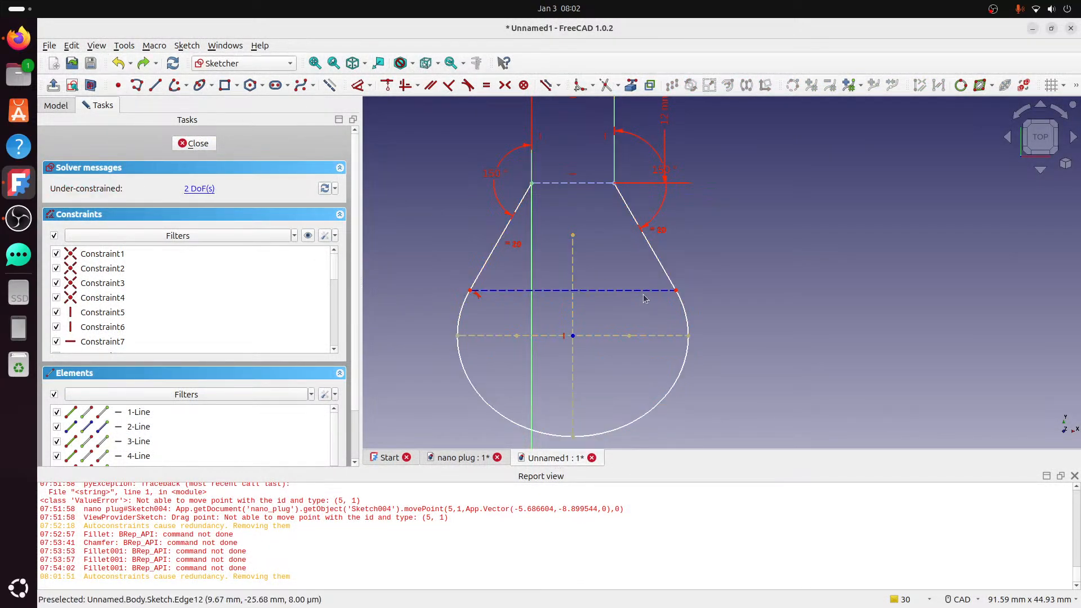
- Adjust the elliptical arc and slanted line ends freehand into a nearly round bulb about 25 mm wide
left_click_drag(645, 299, 648, 262)
left_click_drag(645, 242, 641, 229)
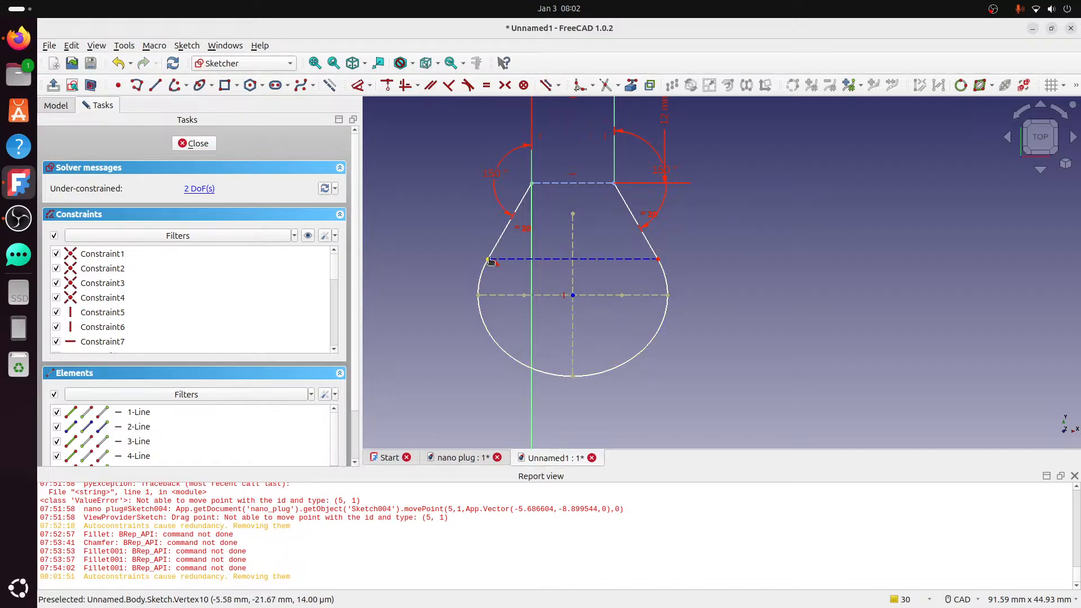
mouse_move(489, 260)
left_mouse_down()
mouse_move(510, 233)
mouse_move(510, 263)
left_mouse_up()
scroll(658, 307, "down", 2)
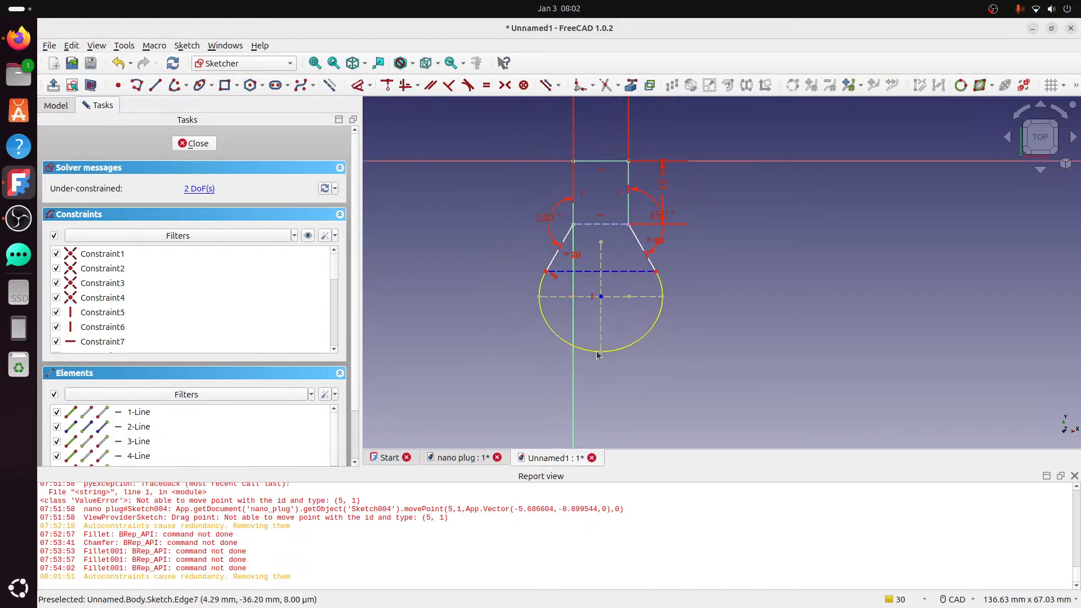
left_click_drag(597, 355, 614, 416)
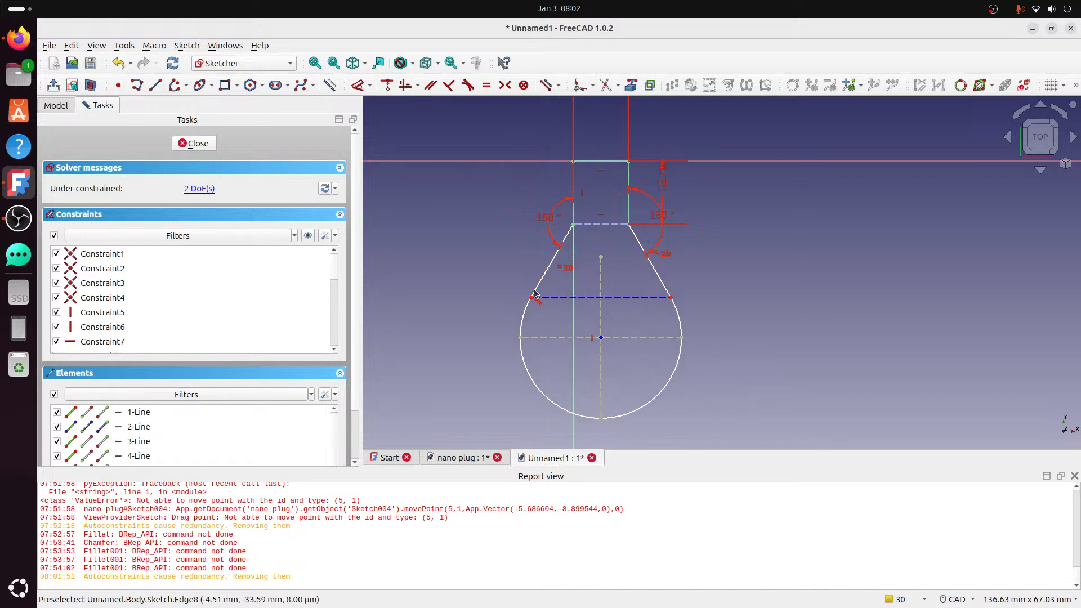
left_click_drag(531, 298, 601, 259)
scroll(601, 283, "down", 2)
middle_click_drag(704, 247, 629, 209)
scroll(537, 215, "up", 1)
left_click_drag(525, 231, 525, 273)
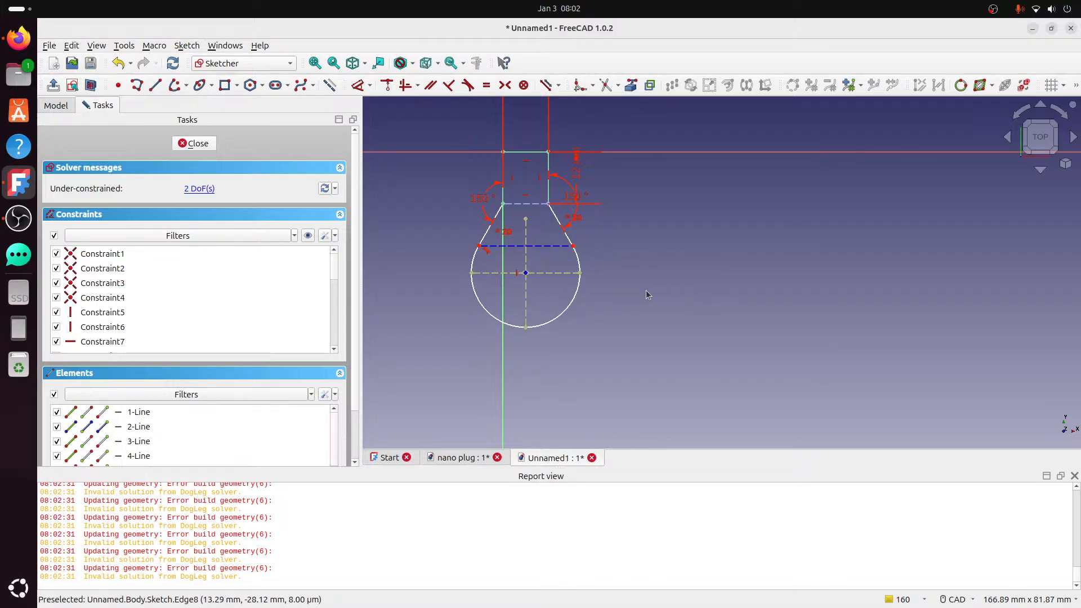
mouse_move(651, 291)
middle_mouse_down()
mouse_move(553, 290)
mouse_move(504, 212)
mouse_move(499, 176)
mouse_move(524, 198)
mouse_move(521, 186)
mouse_move(504, 181)
mouse_move(504, 203)
mouse_move(568, 221)
mouse_move(521, 222)
middle_mouse_up()
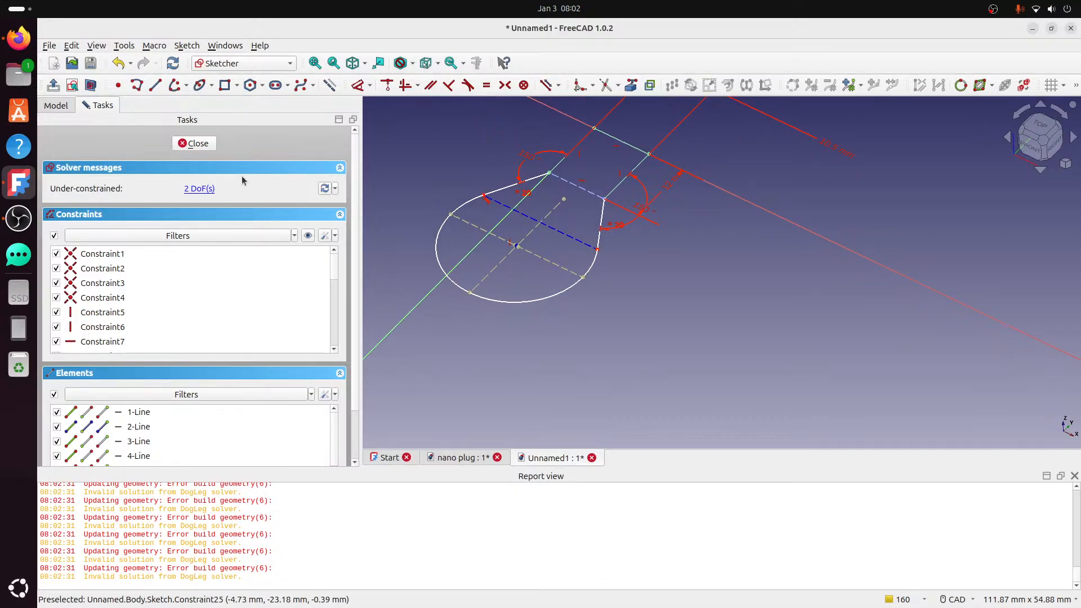
left_click(1040, 125)
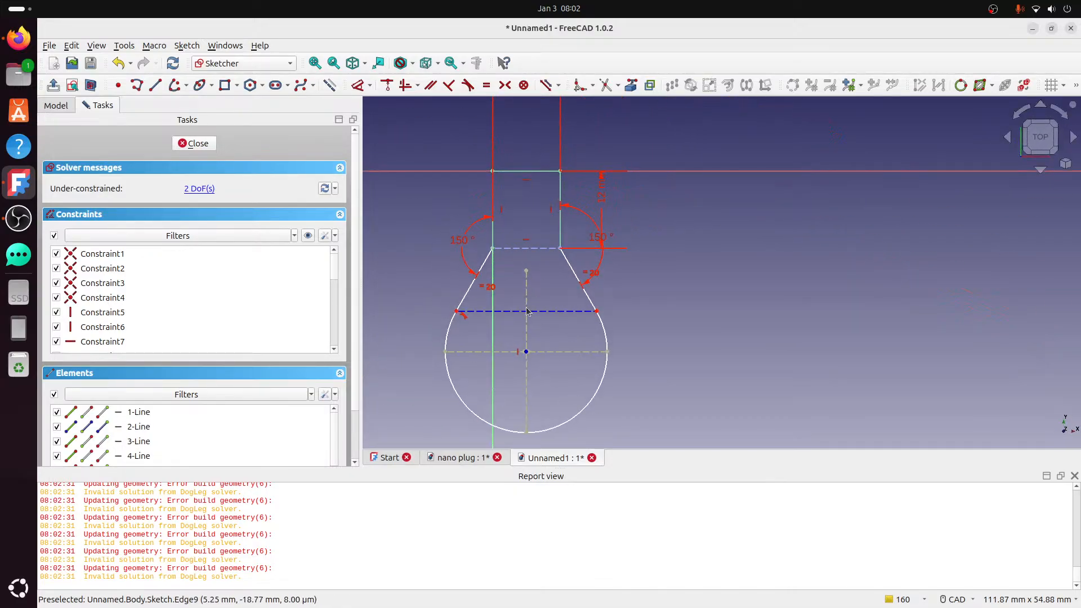
- Constrain the length of the ellipse's horizontal axis to 20 mm
left_click(358, 85)
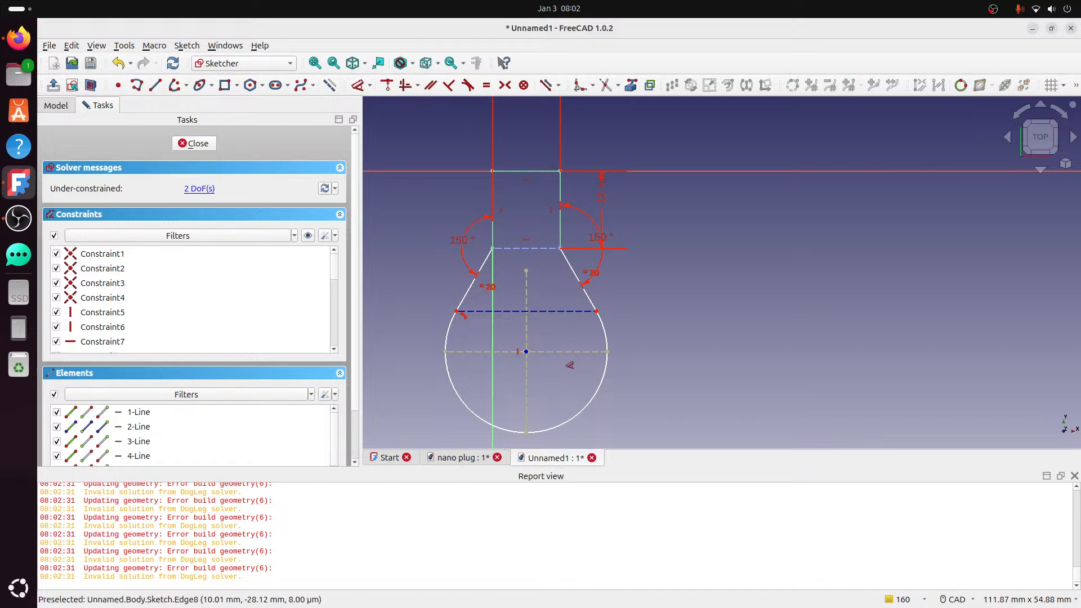
left_click(578, 354)
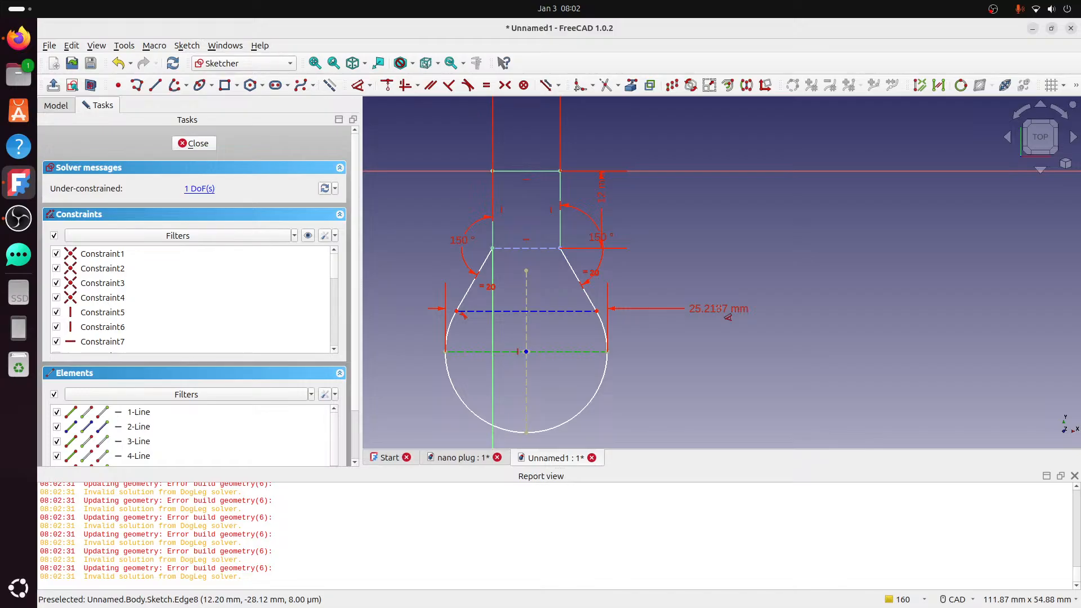
left_click(721, 311)
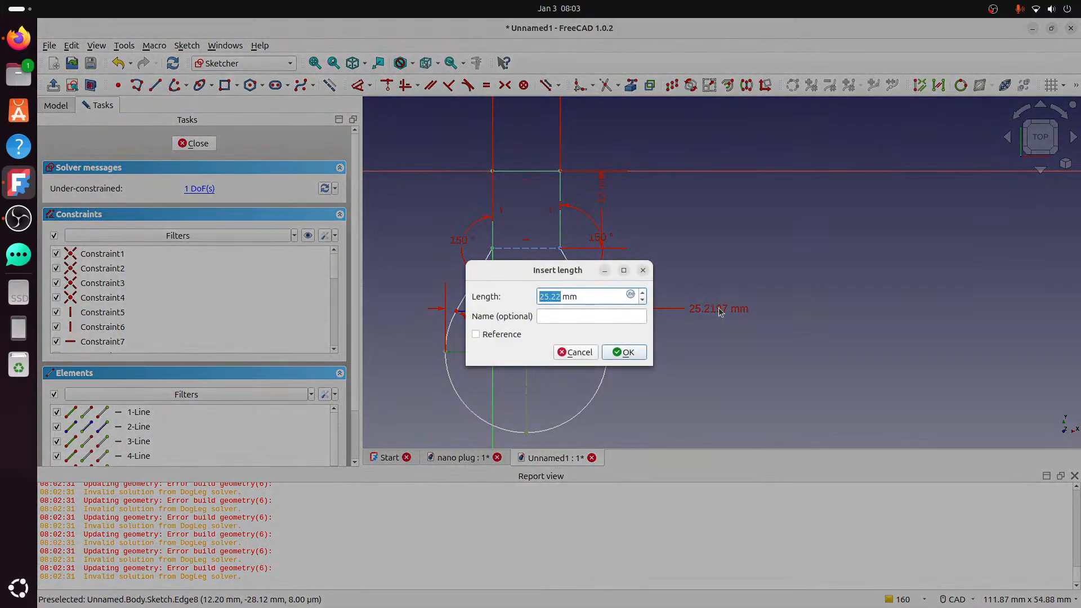
key("Return")
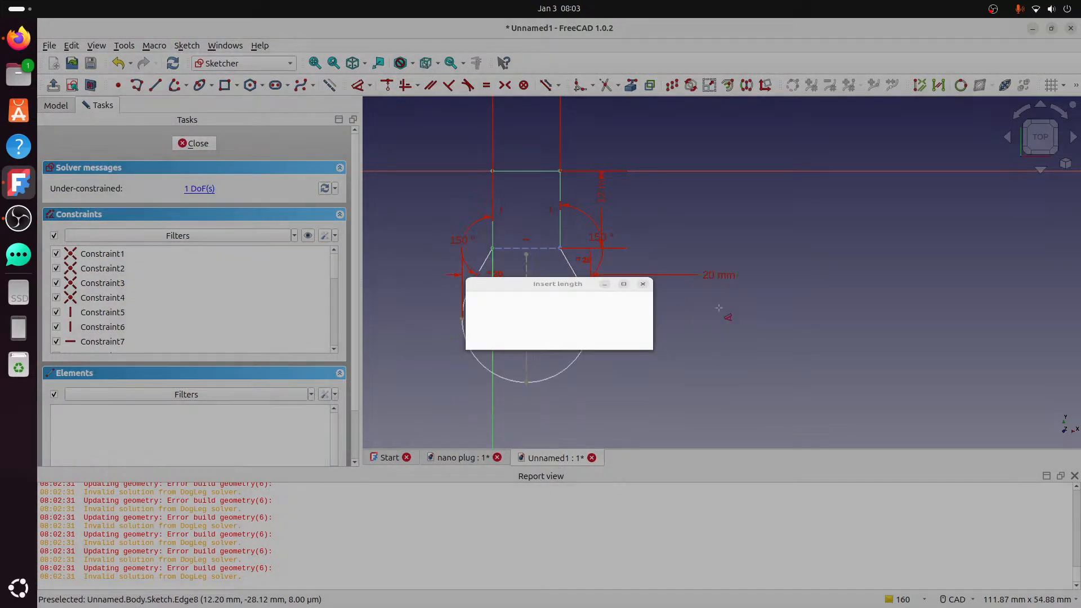
- Try to constrain the vertical distance from the rectangle's lower edge to the arc's lowest point to 21 mm
scroll(578, 276, "up", 2)
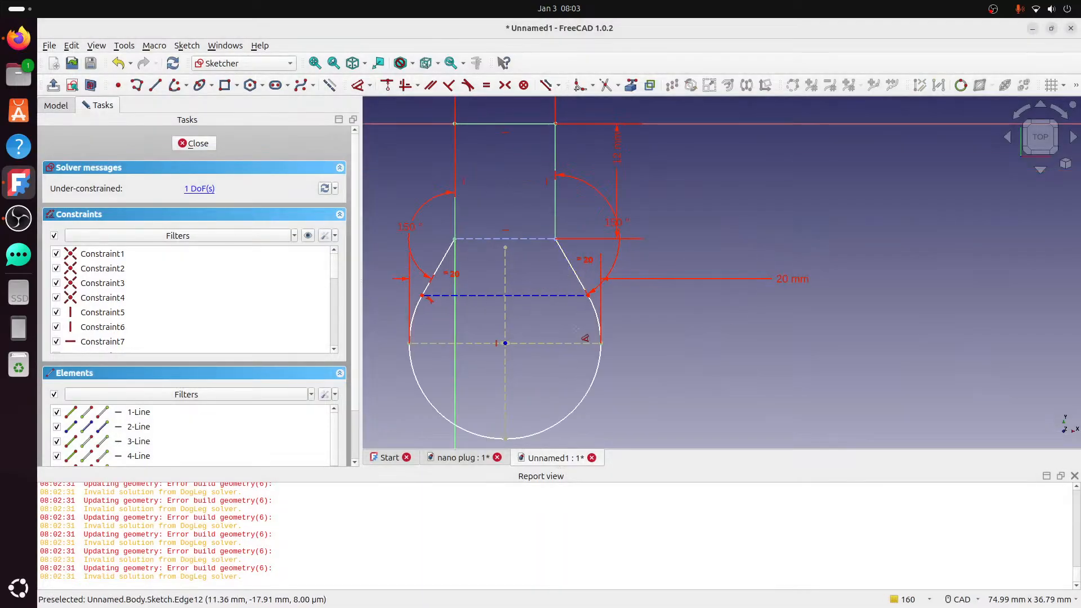
left_click(513, 247)
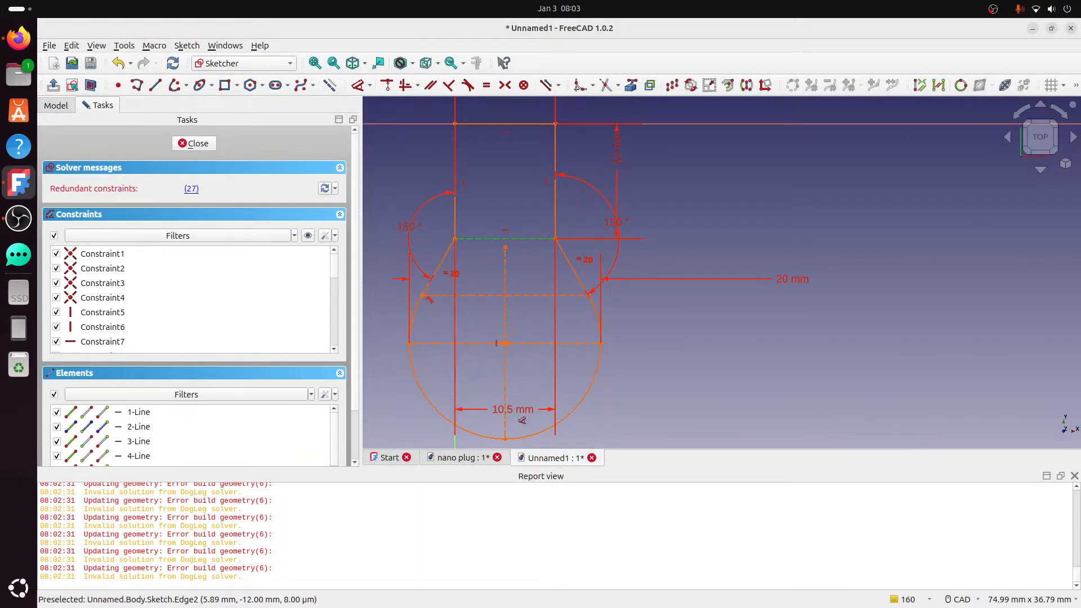
left_click(513, 446)
left_click(693, 339)
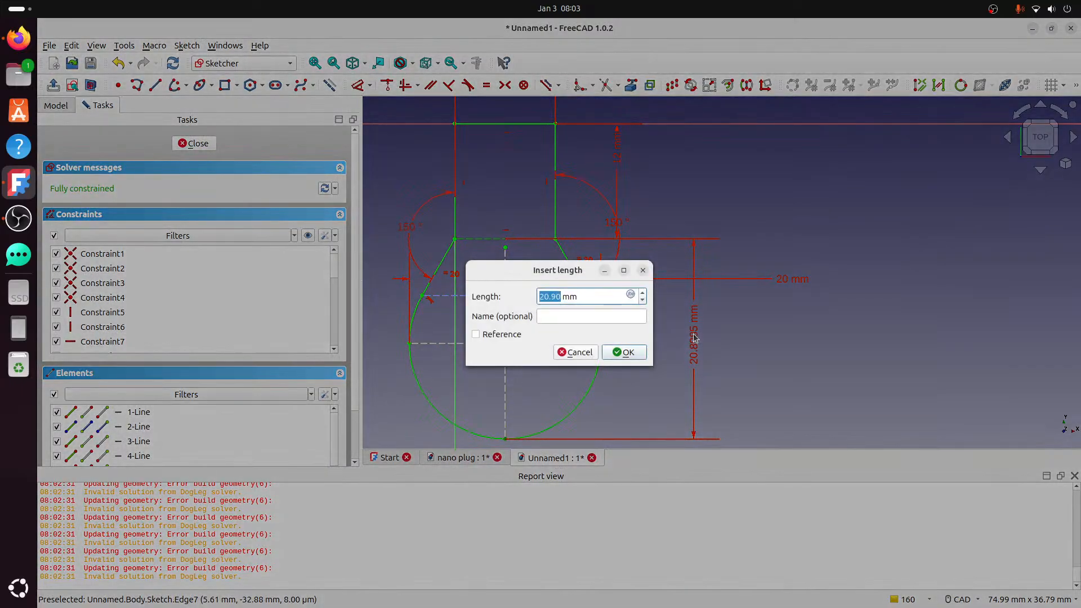
left_click(625, 353)
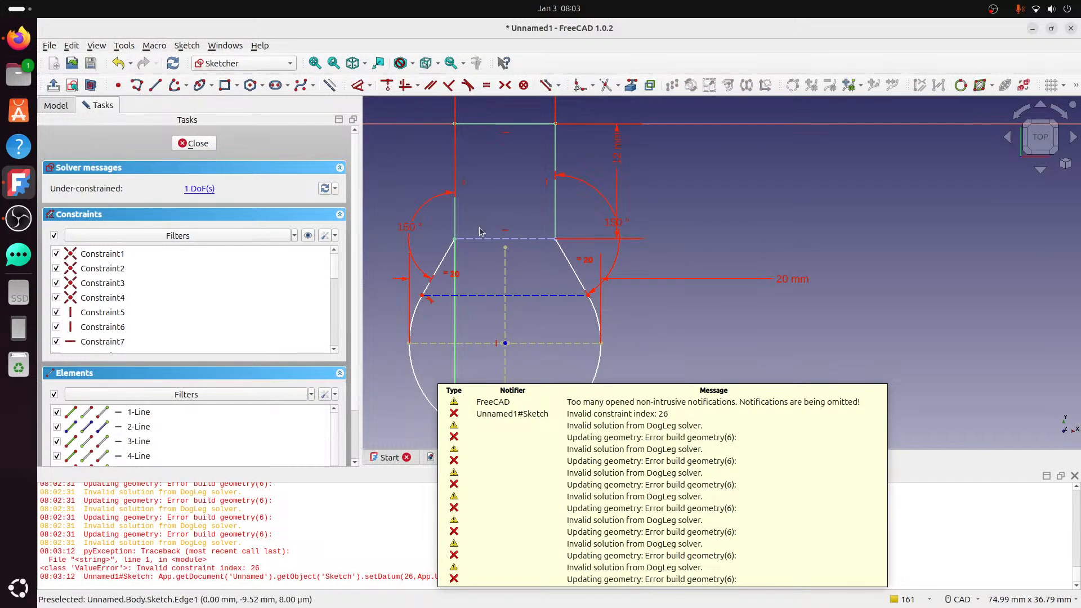
- Constrain the vertical distance from the rectangle's lower edge to the arc's lowest point to 20.9 mm
middle_click_drag(537, 287, 503, 218)
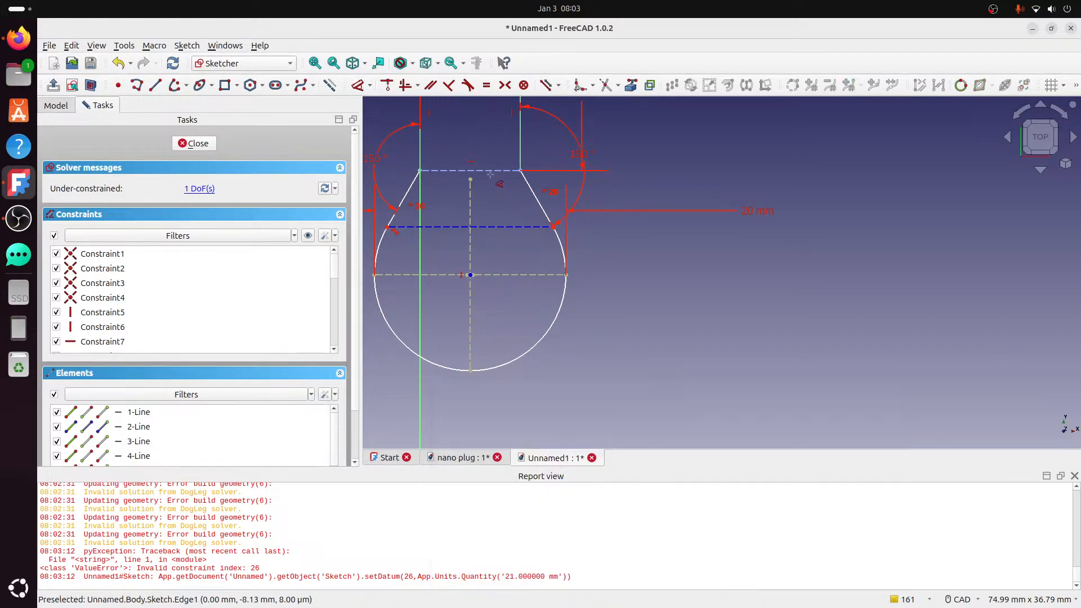
left_click(490, 171)
left_click(470, 371)
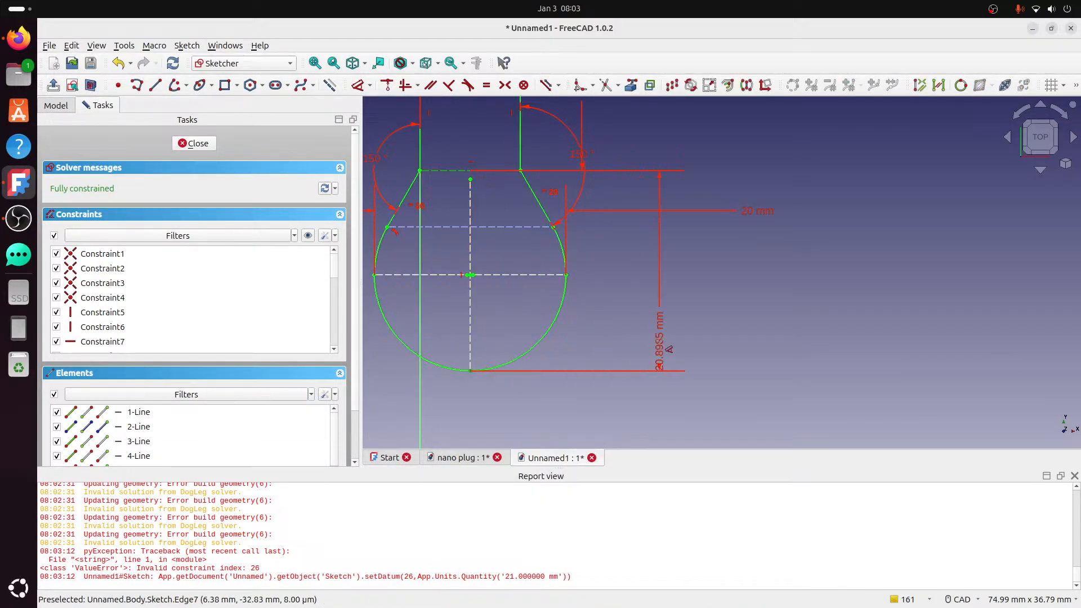
left_click(660, 341)
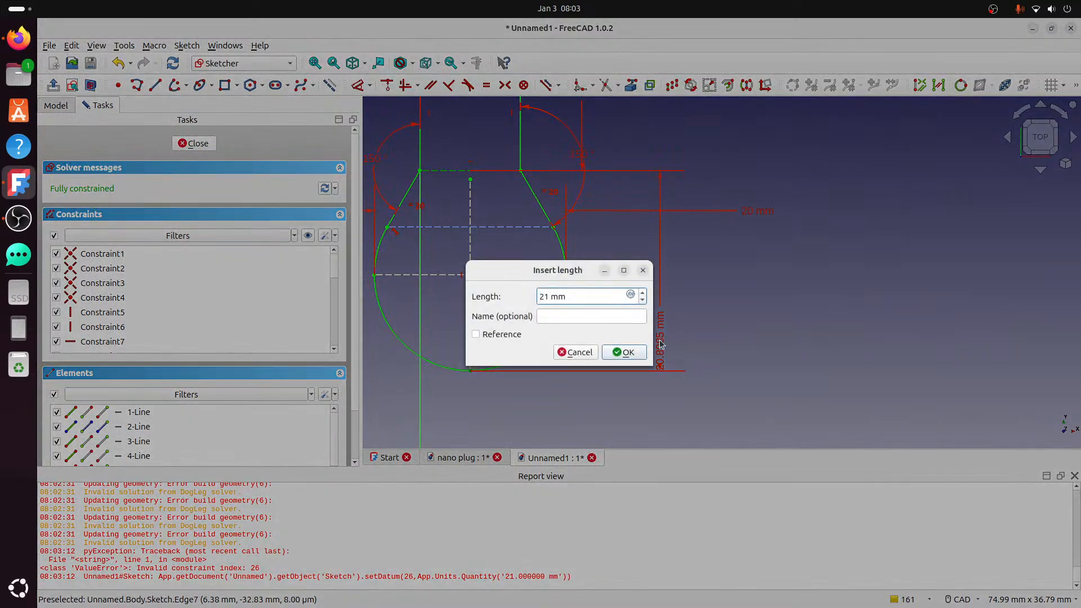
key("Return")
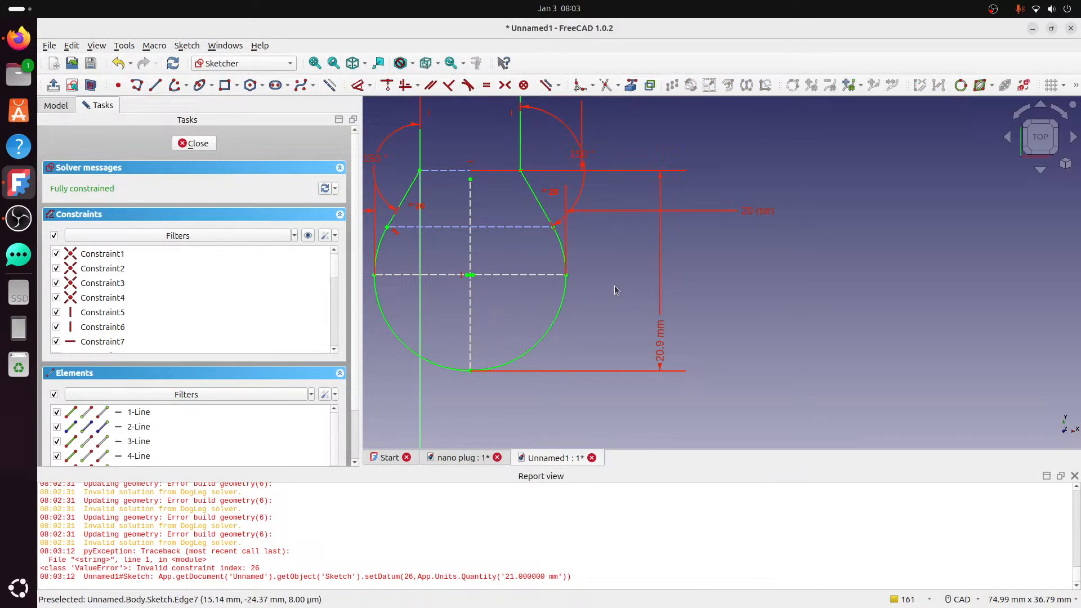
- Convert the rectangle's two sides and upper edge to construction geometry and its lower edge to normal geometry
scroll(609, 275, "down", 2)
middle_click_drag(550, 206, 579, 249)
scroll(560, 207, "up", 2)
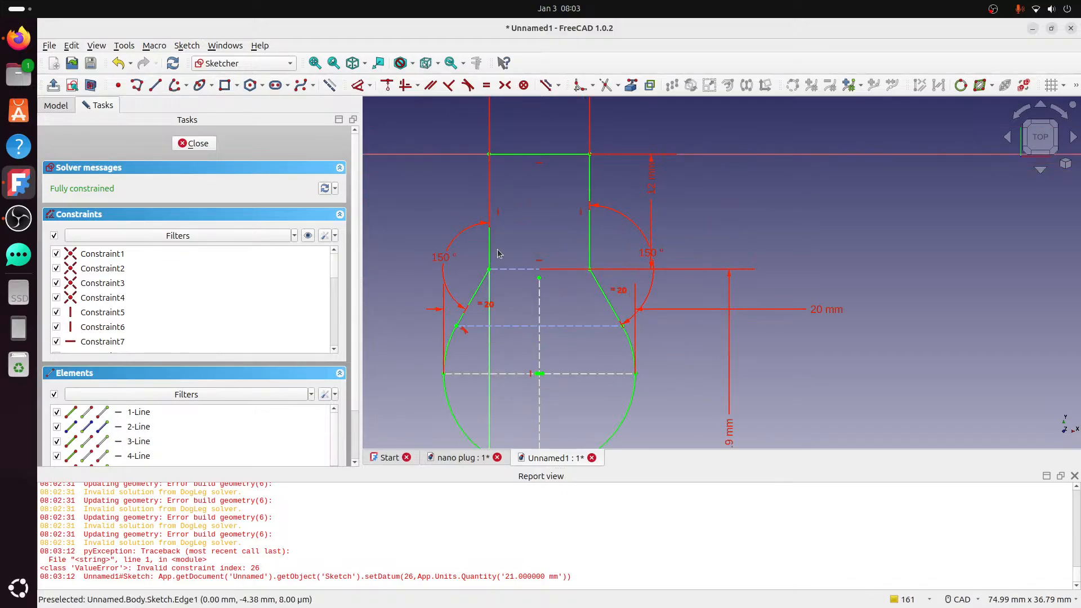
left_click(490, 254)
left_click(591, 237)
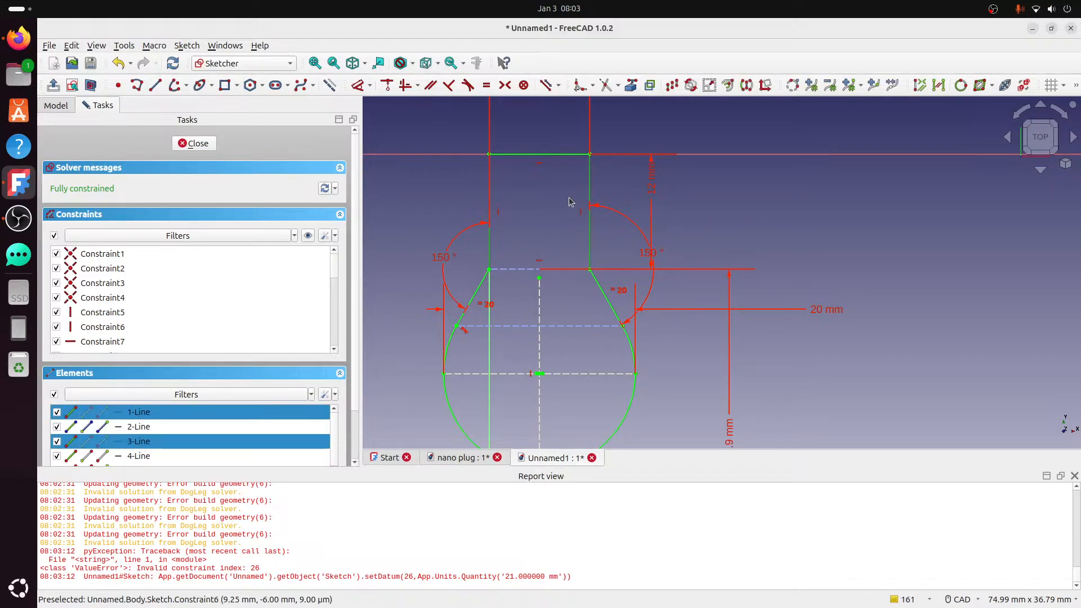
left_click(583, 154)
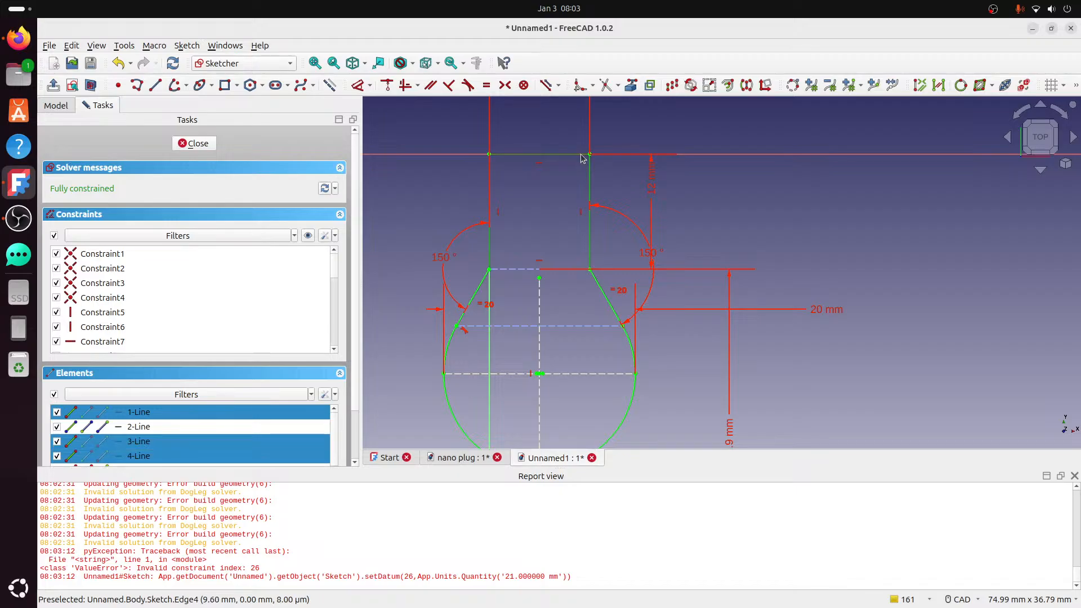
left_click(329, 85)
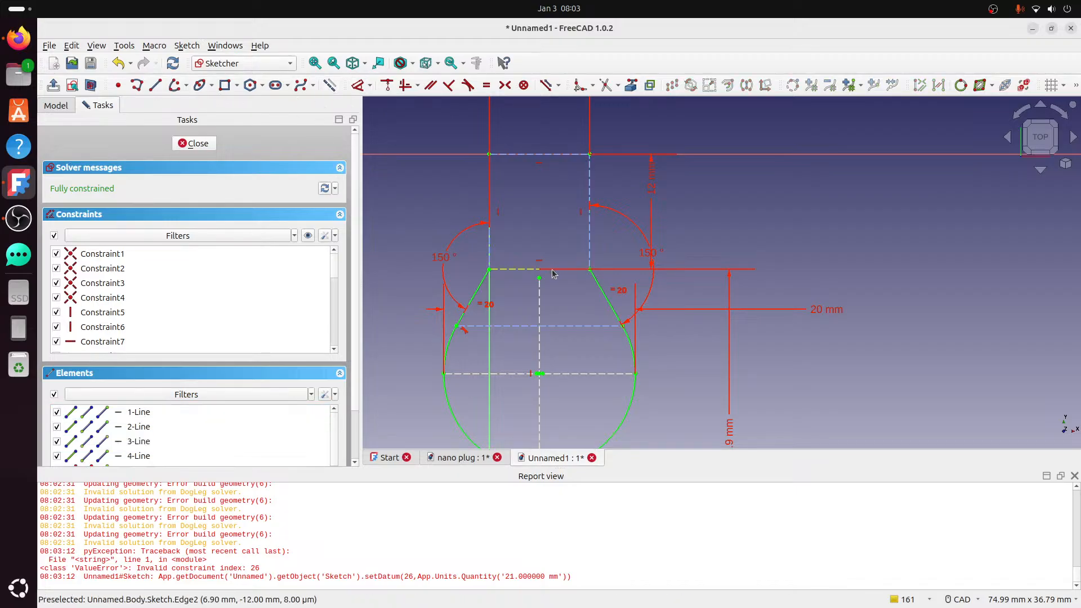
left_click(523, 272)
left_click(329, 85)
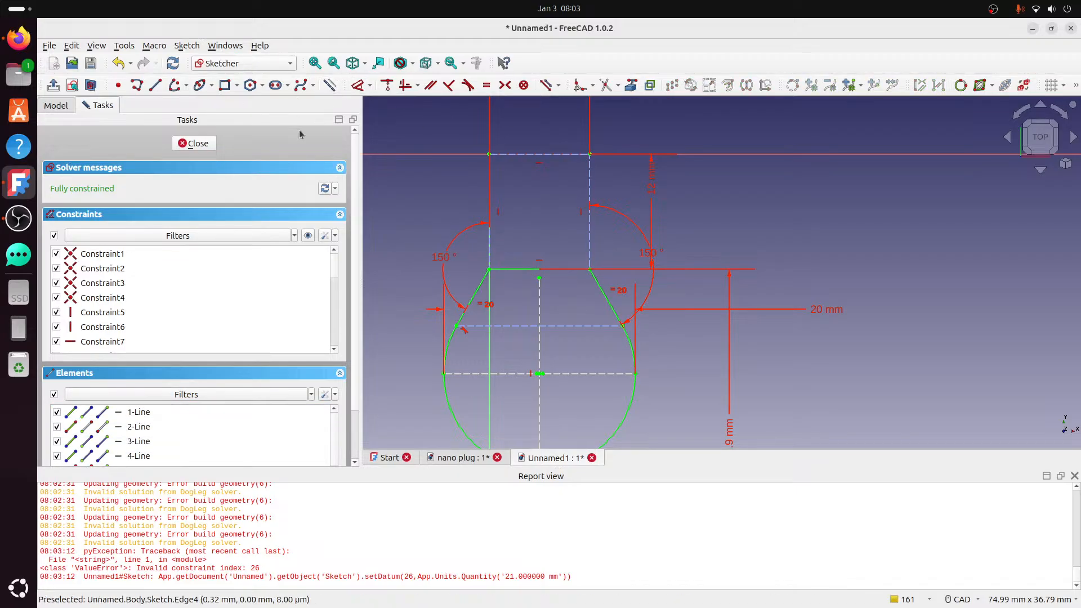
- Close the lip sketch and pad its profile 20 mm along the sketch normal
left_click(197, 144)
scroll(720, 291, "up", 3)
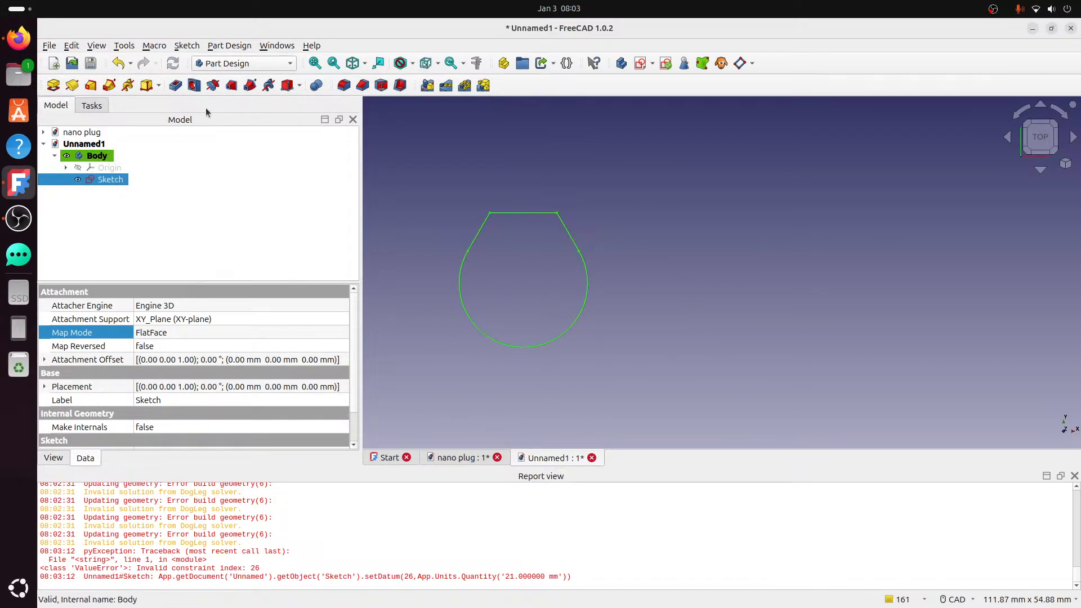
left_click(175, 85)
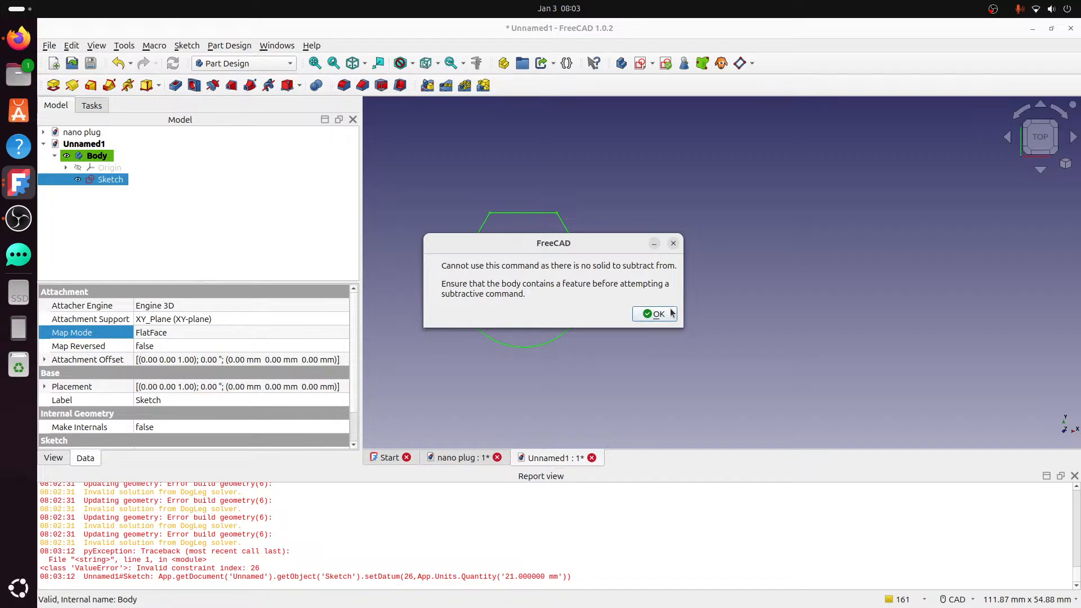
left_click(654, 313)
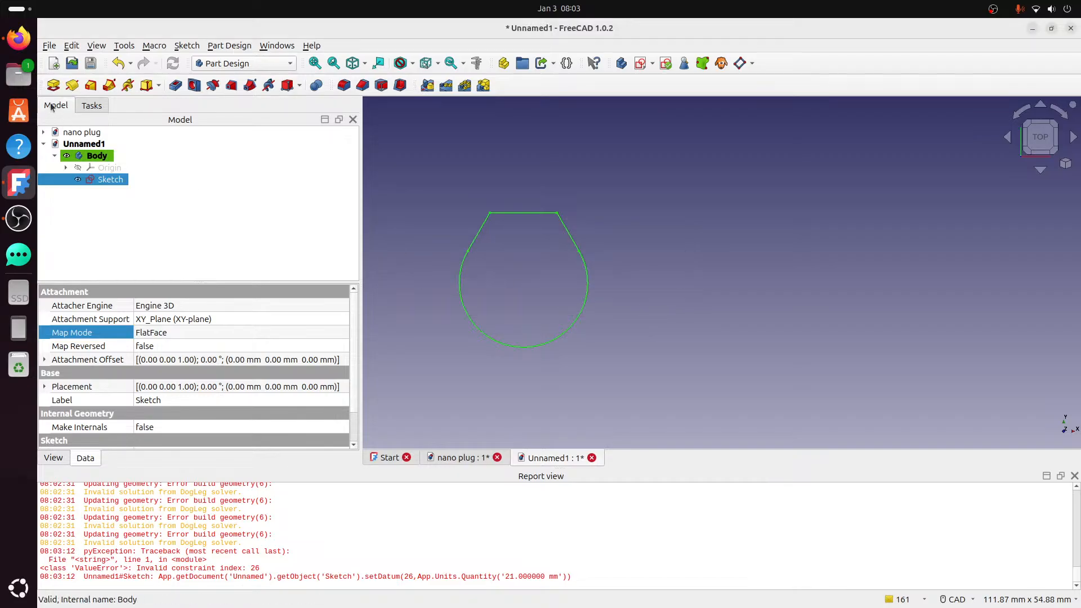
left_click(53, 85)
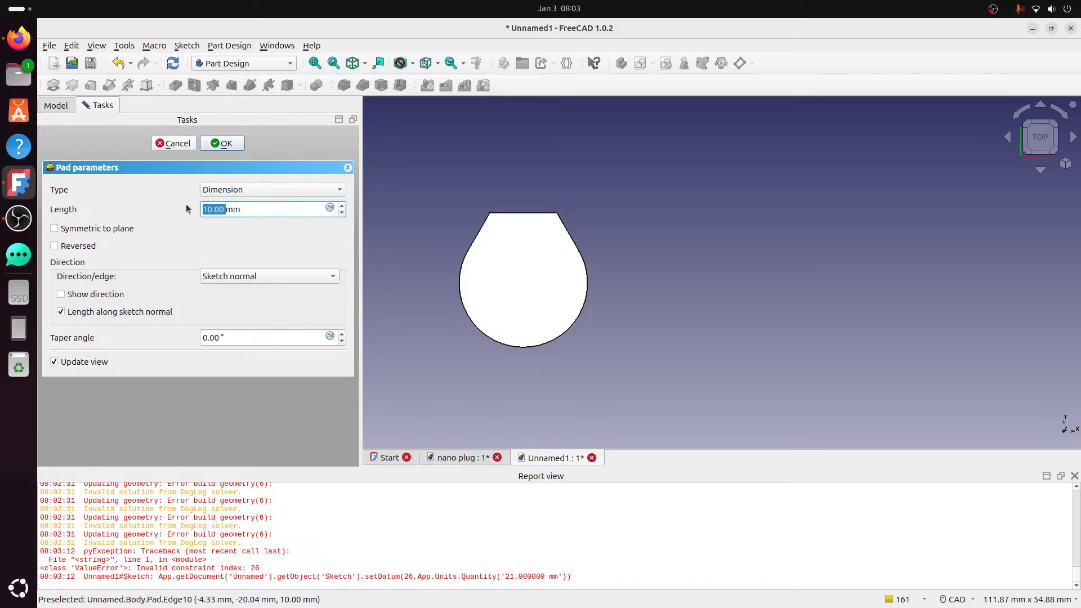
type("20")
left_click(222, 143)
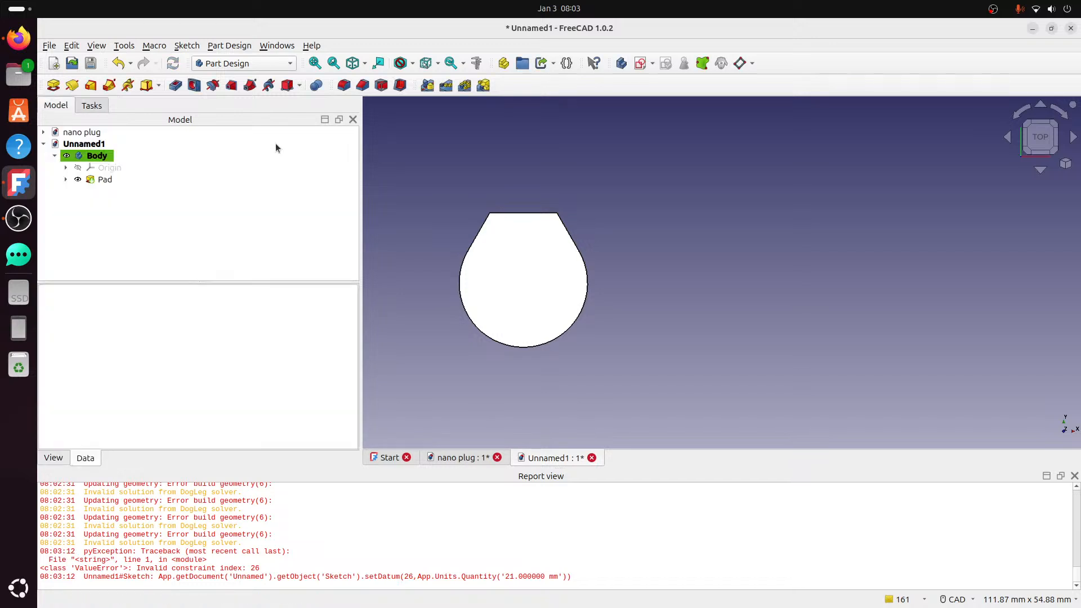
- Examine the padded lip from several angles and edge-on at its narrow end
scroll(463, 217, "up", 2)
middle_click_drag(560, 200, 493, 288)
left_click(1046, 129)
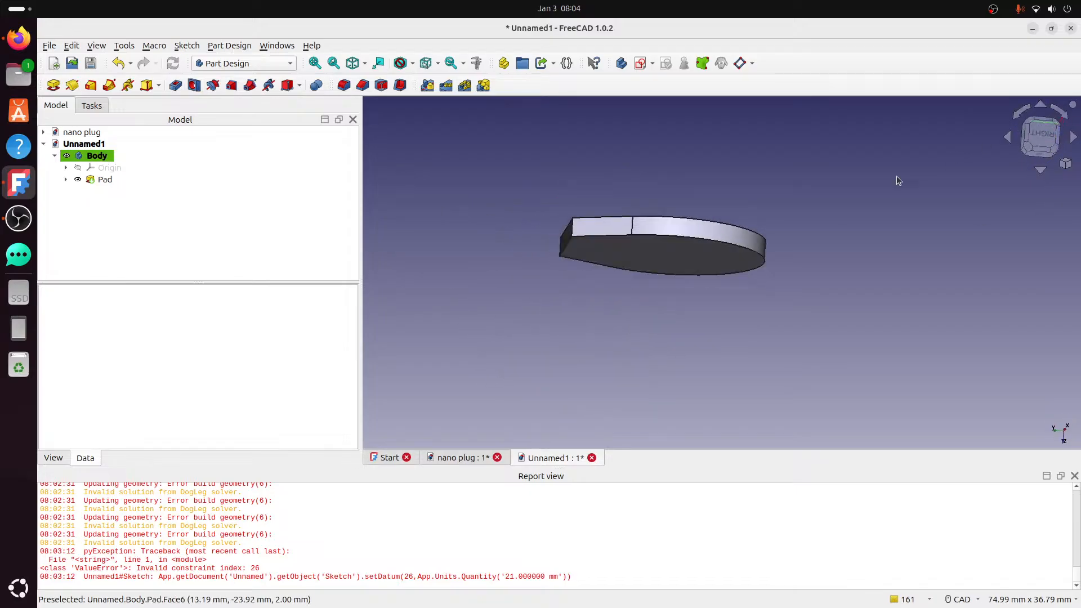
middle_click_drag(665, 274, 721, 132)
scroll(720, 132, "up", 1)
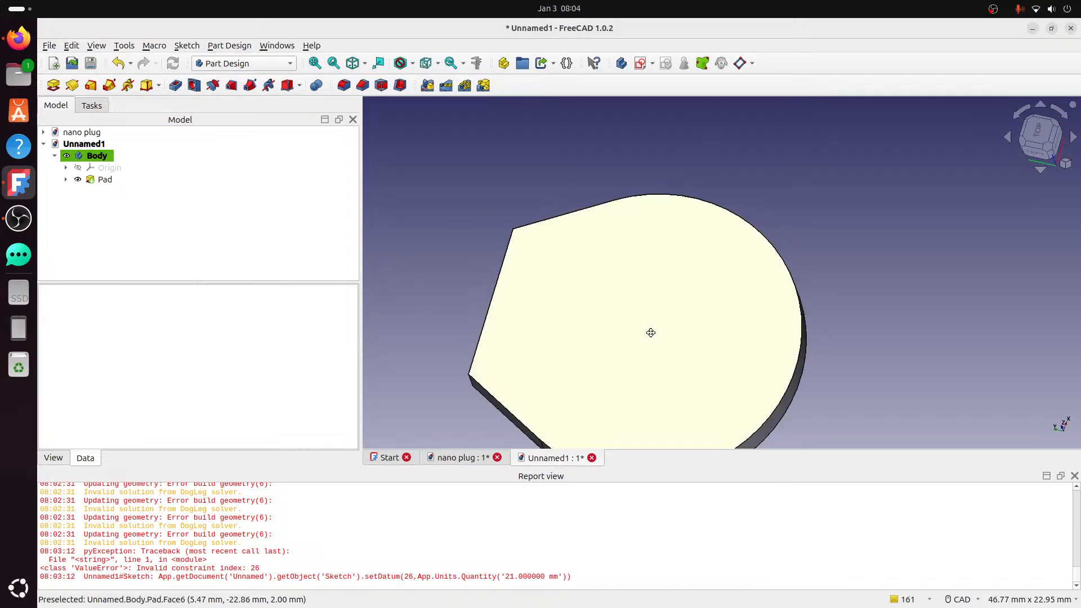
middle_click_drag(650, 333, 690, 208)
left_click(1040, 138)
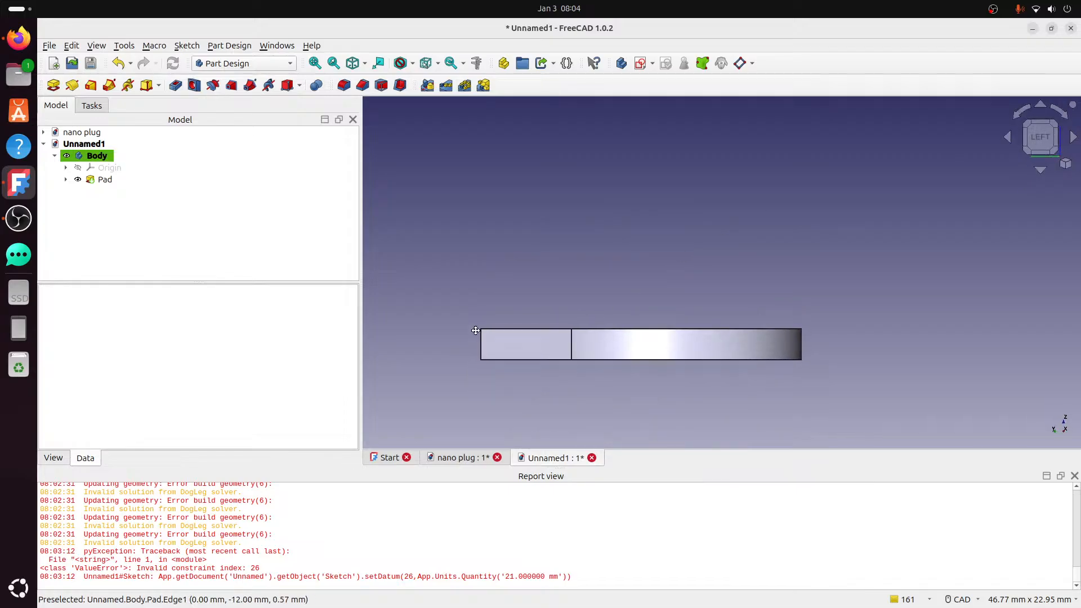
scroll(547, 322, "up", 3)
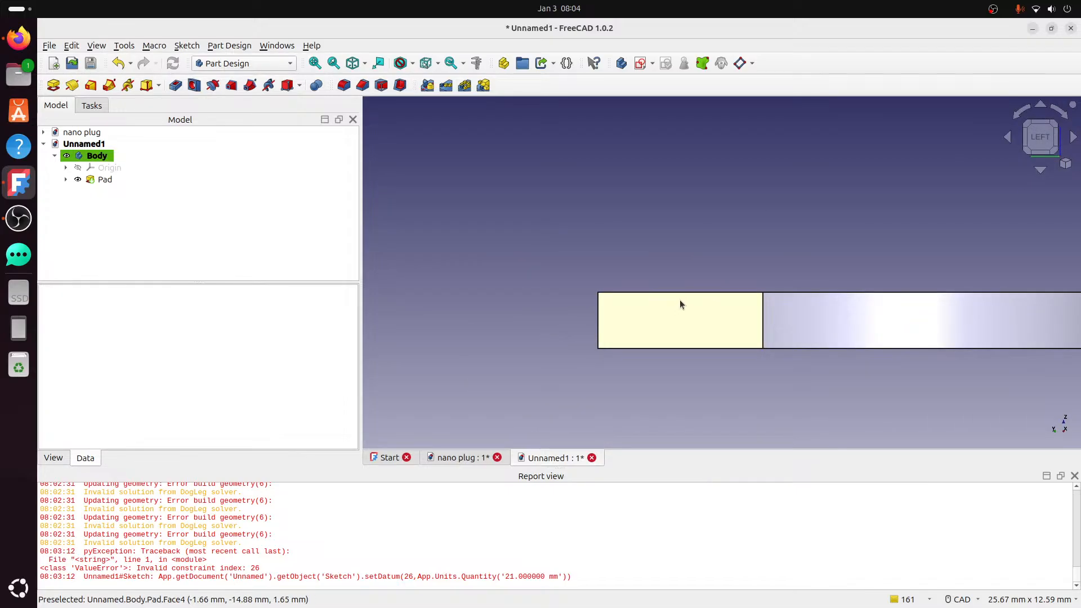
scroll(680, 304, "down", 3)
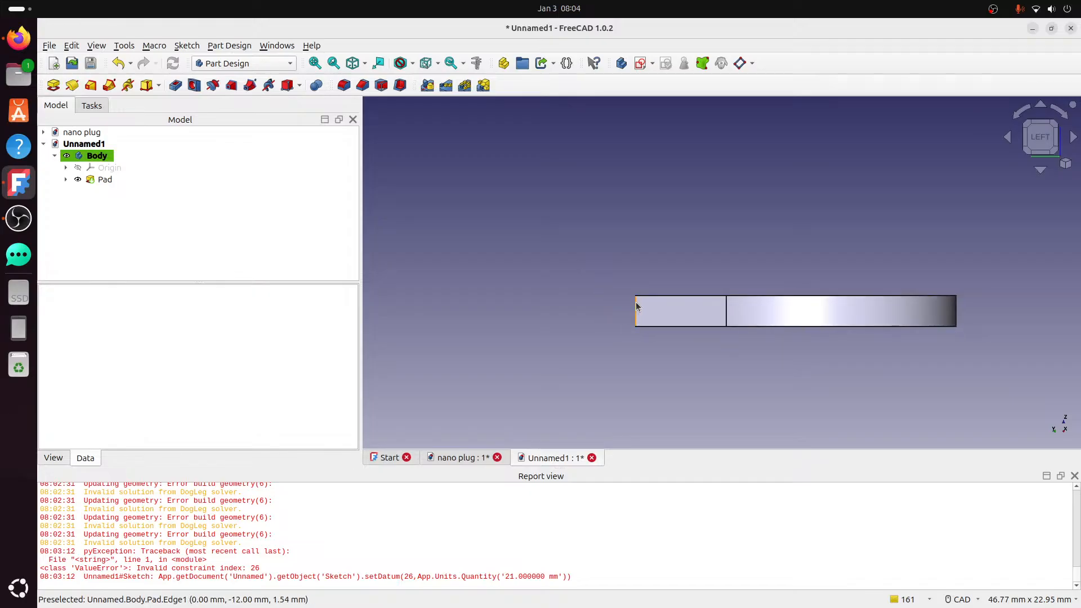
- Show the body's origin planes and start a new sketch on the YZ plane
left_click(98, 167)
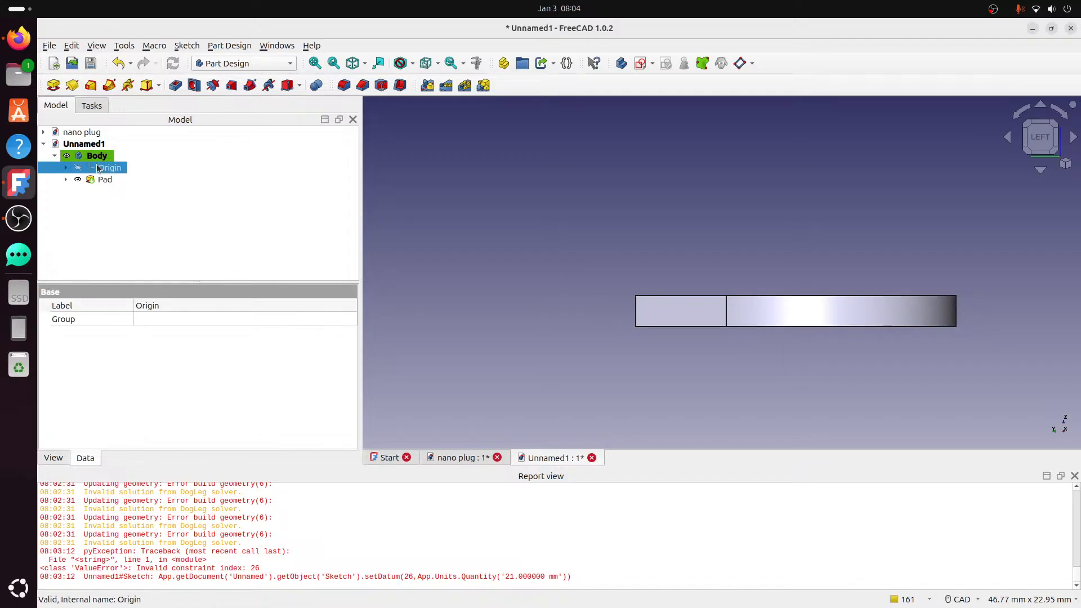
key("space")
left_click(580, 276)
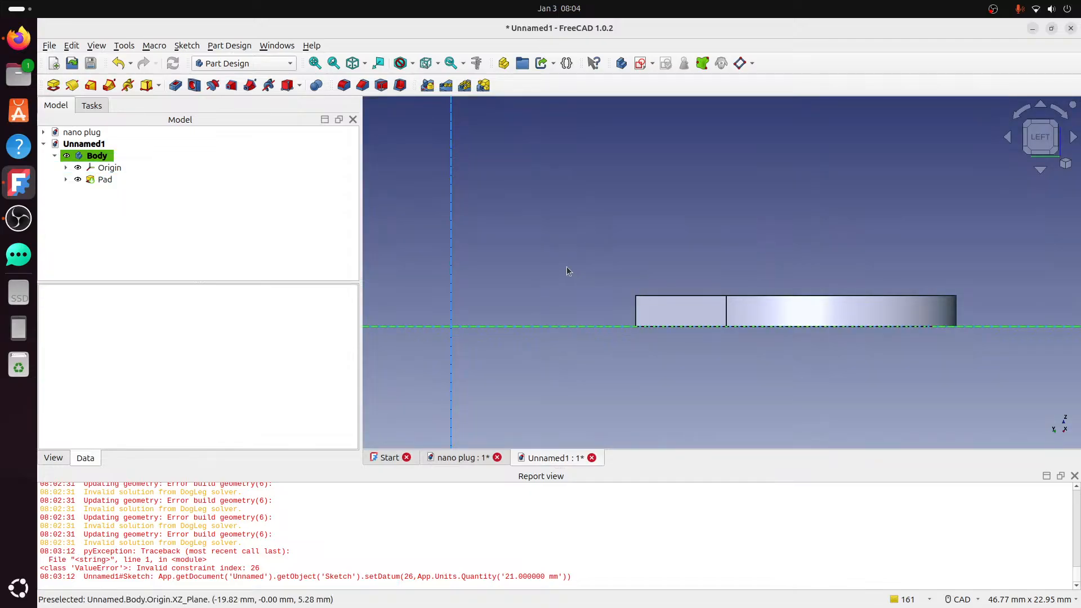
left_click(648, 58)
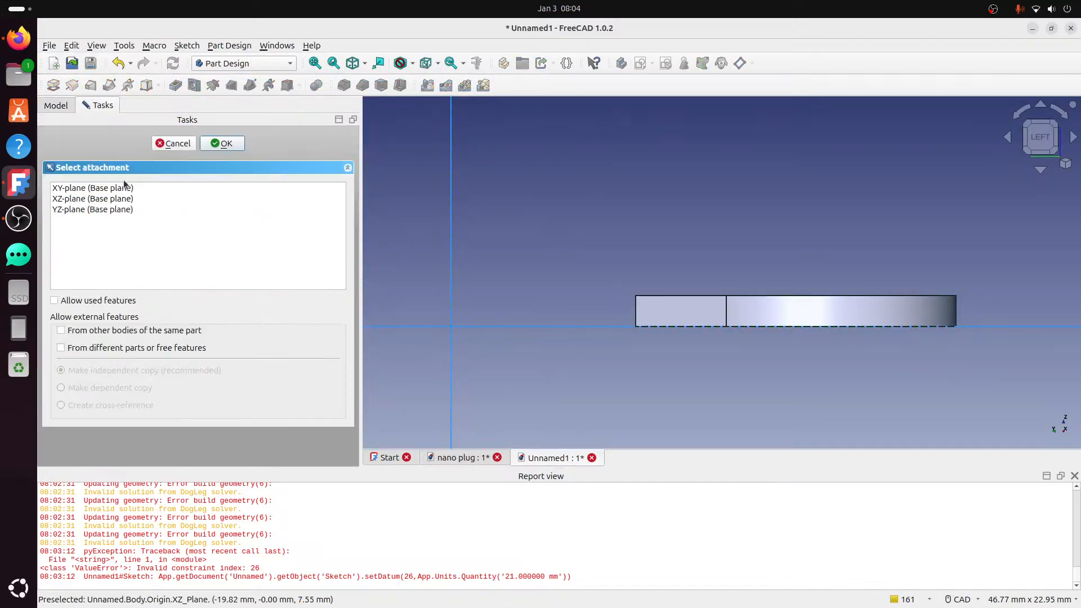
scroll(693, 309, "down", 3)
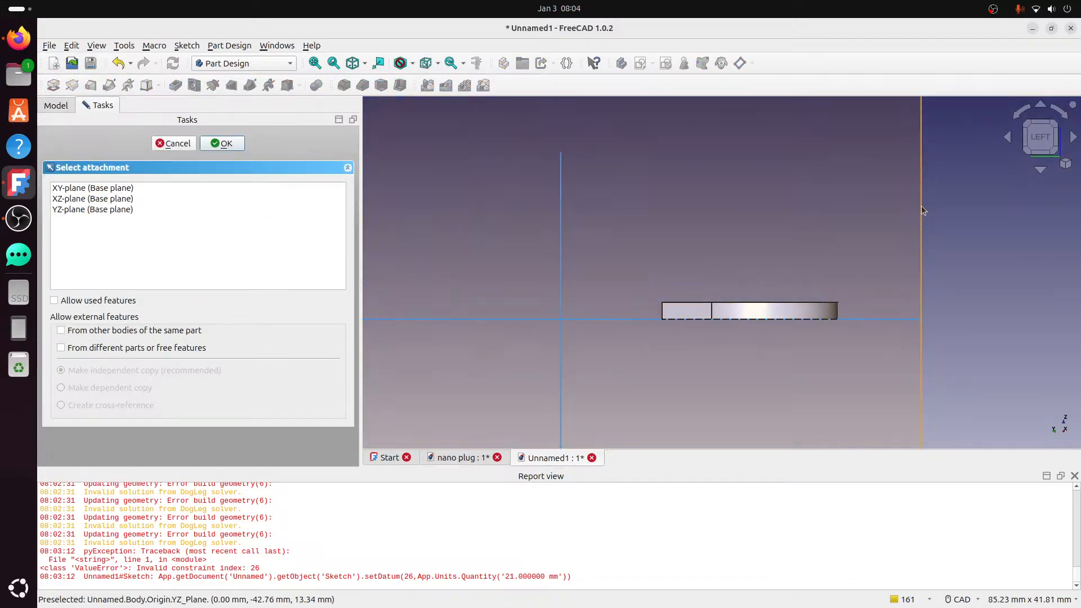
left_click(921, 206)
scroll(630, 321, "up", 2)
mouse_move(682, 272)
middle_mouse_down()
mouse_move(693, 282)
mouse_move(679, 294)
middle_mouse_up()
left_click(1046, 147)
mouse_move(812, 299)
middle_mouse_down()
mouse_move(738, 288)
mouse_move(647, 321)
middle_mouse_up()
- Hide the origin planes and project the vertical edge at the lip's narrow end into the sketch as external geometry
left_click(56, 106)
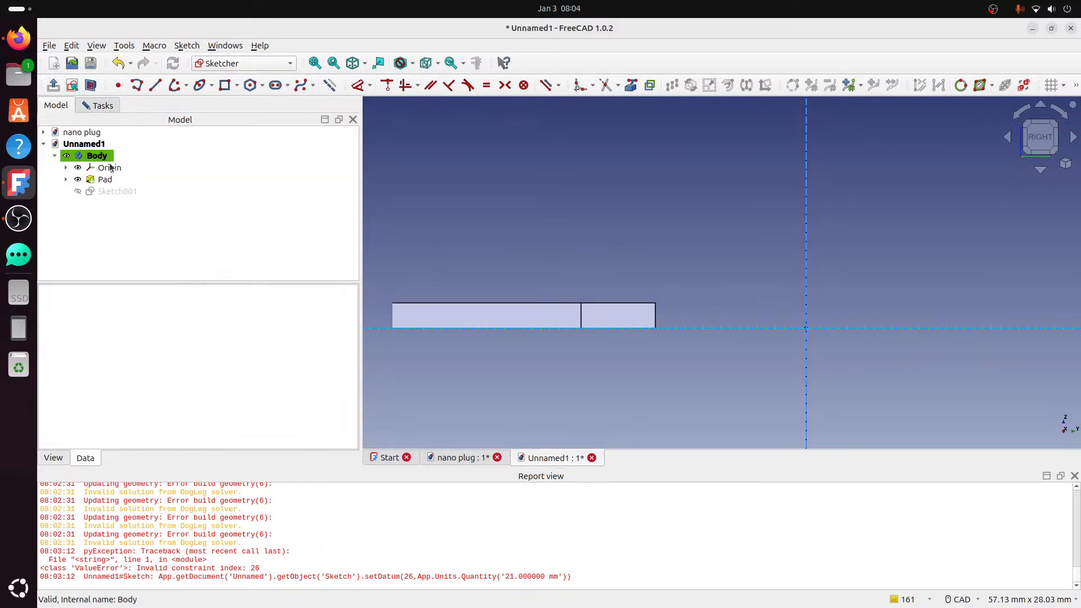
left_click(109, 168)
key("space")
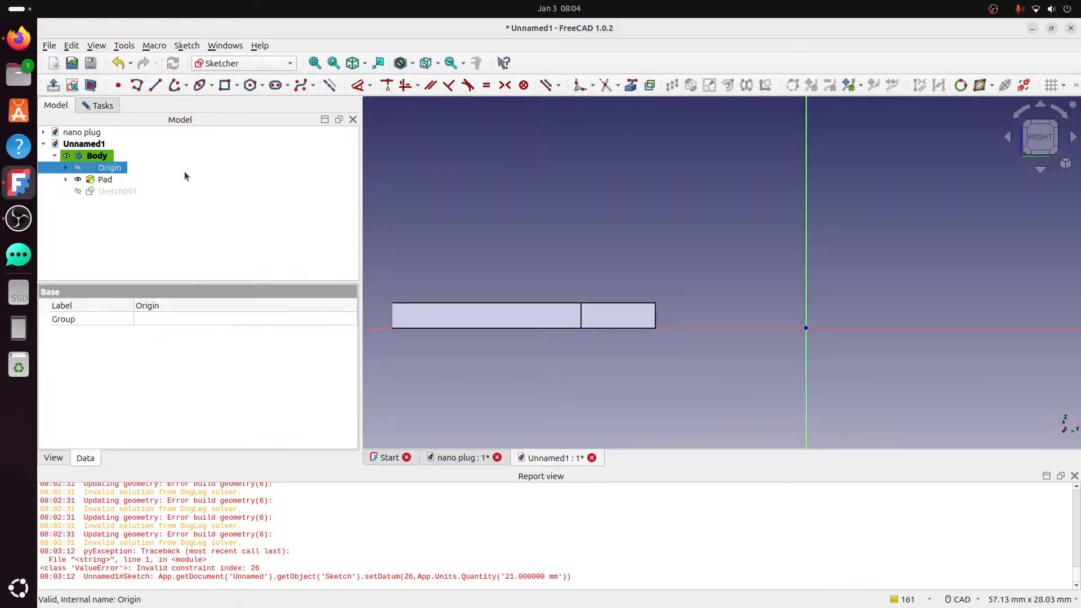
scroll(826, 312, "up", 2)
left_click(631, 87)
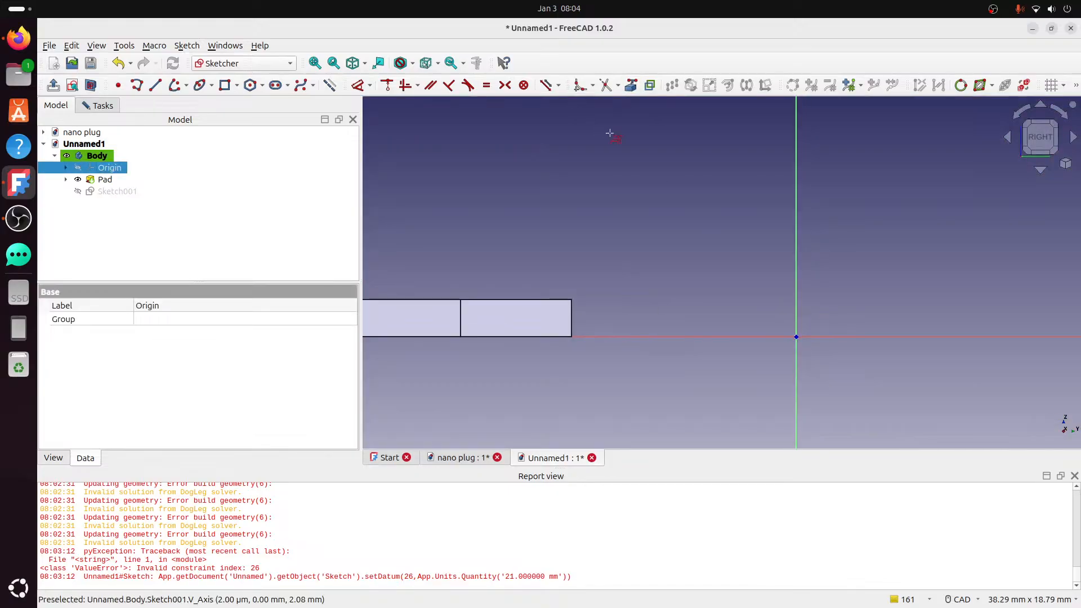
left_click(572, 315)
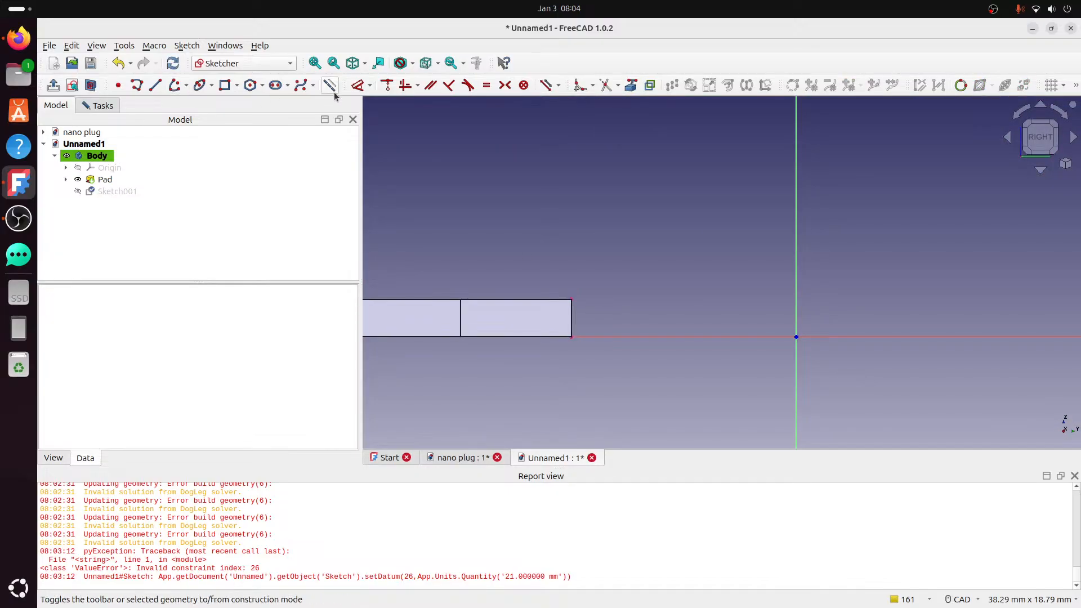
- Draw two rising lines from the projected edge's endpoints to the vertical axis and join their far ends with a vertical line
left_click(155, 85)
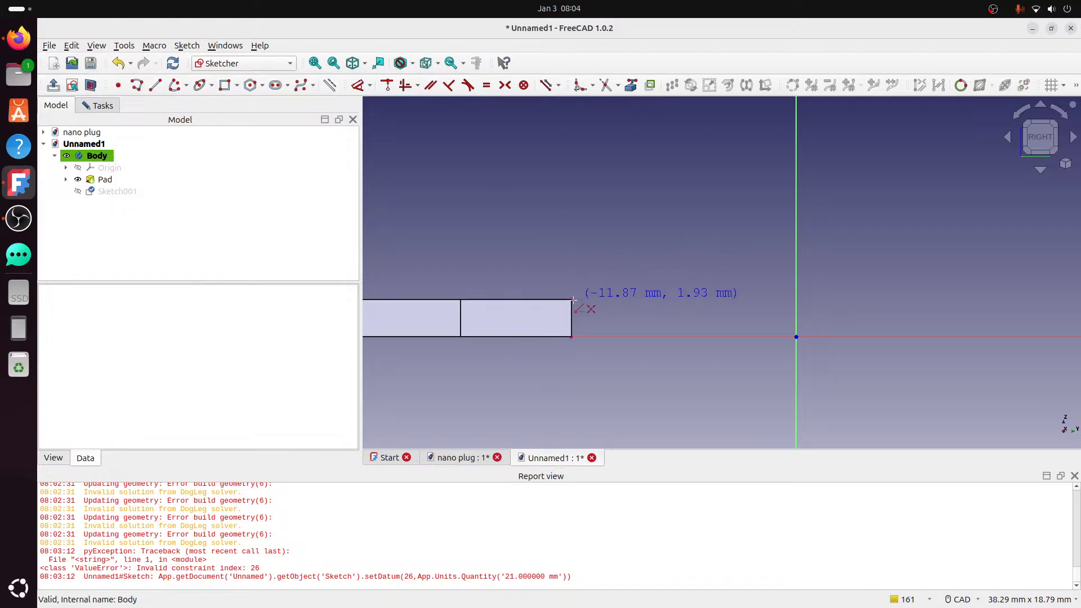
left_click(571, 299)
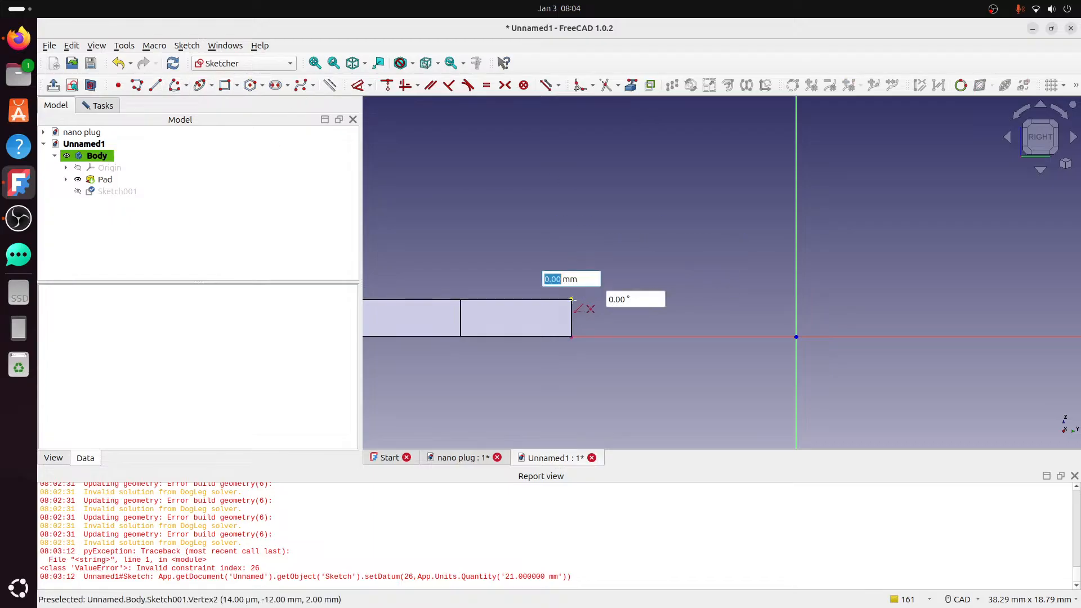
left_click(794, 238)
left_click(572, 337)
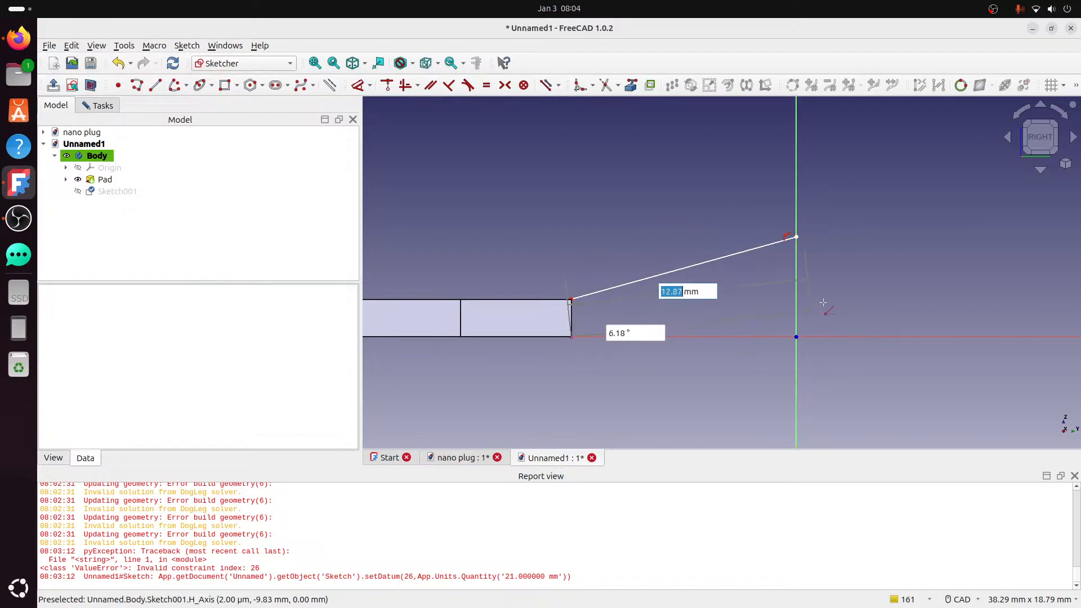
left_click(796, 270)
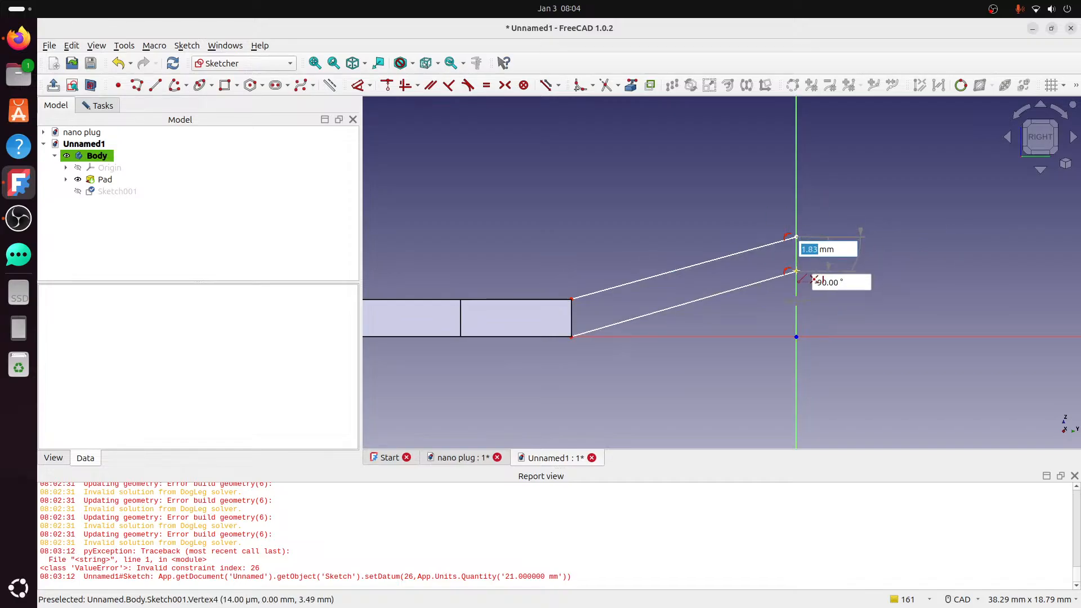
left_click(796, 237)
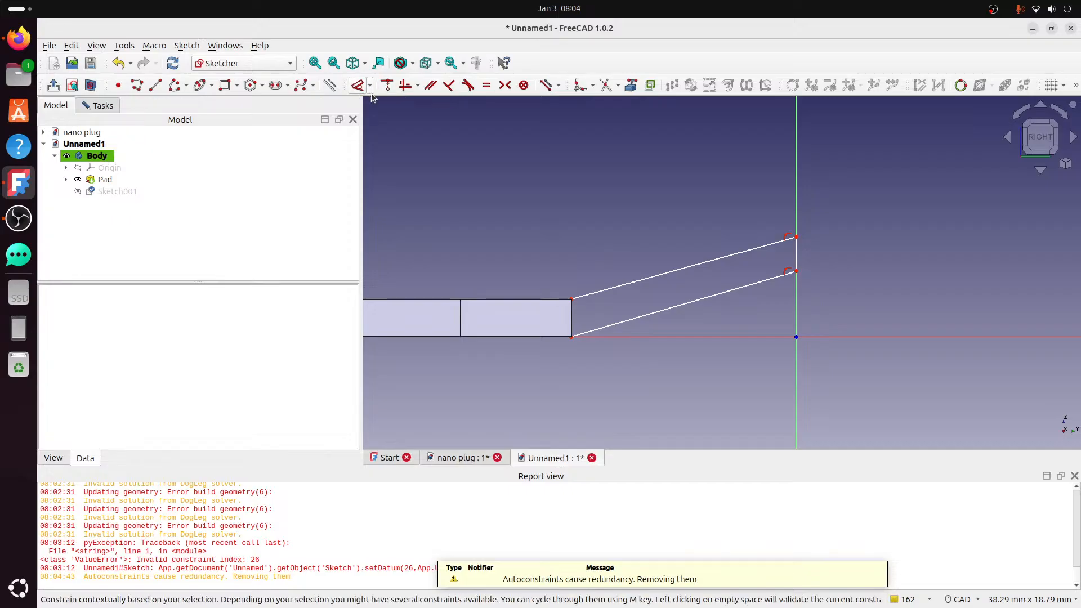
- Constrain the length of the end line on the vertical axis to 2 mm
left_click(833, 255)
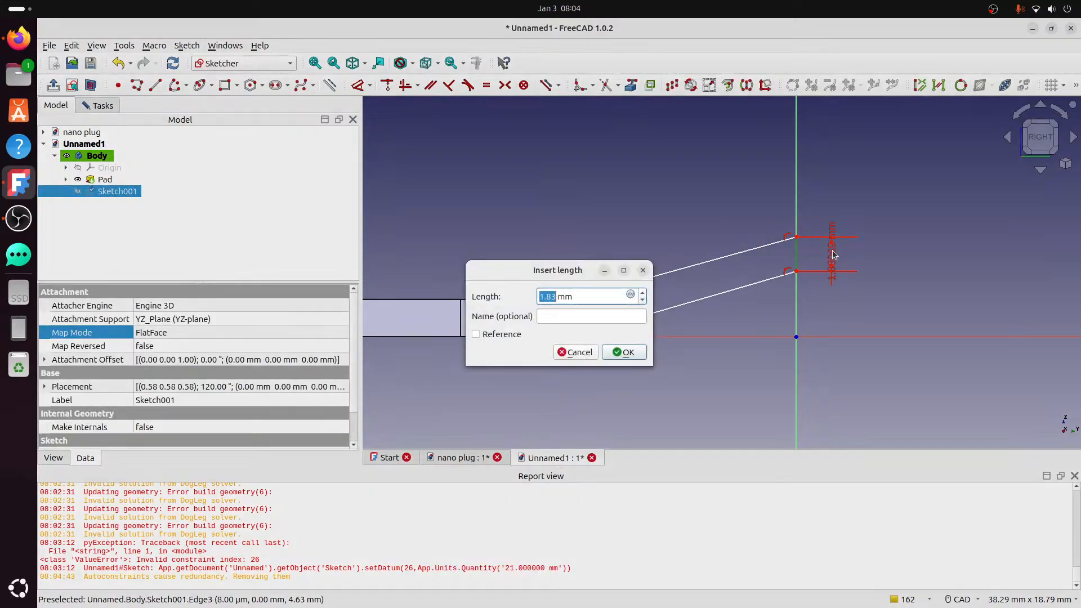
type("2")
left_click(645, 353)
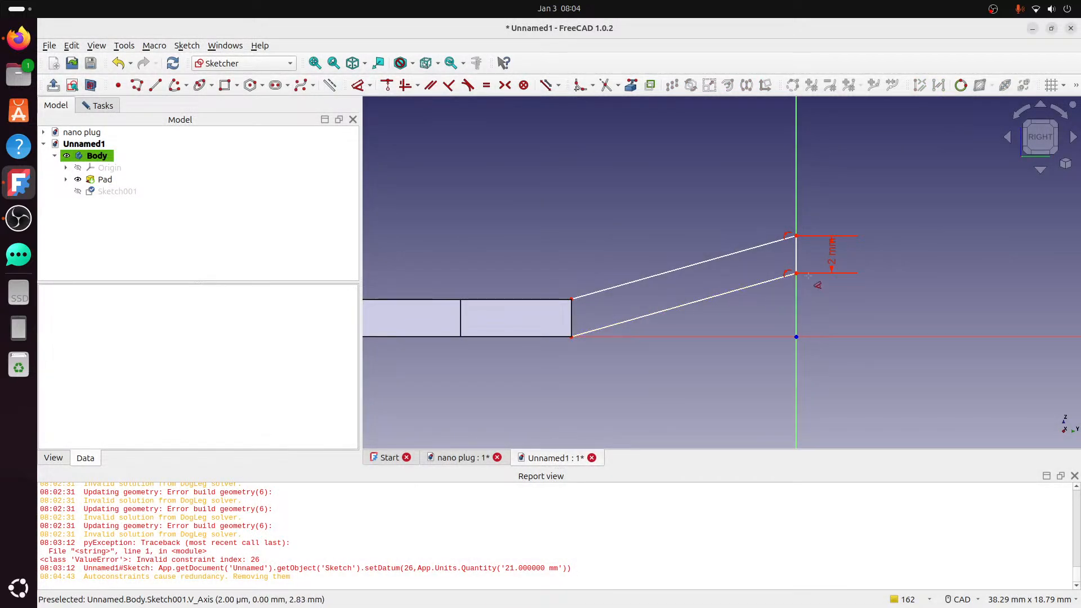
- Change the end line's length to 1.8 mm and place its dimension farther from the profile
double_click(835, 264)
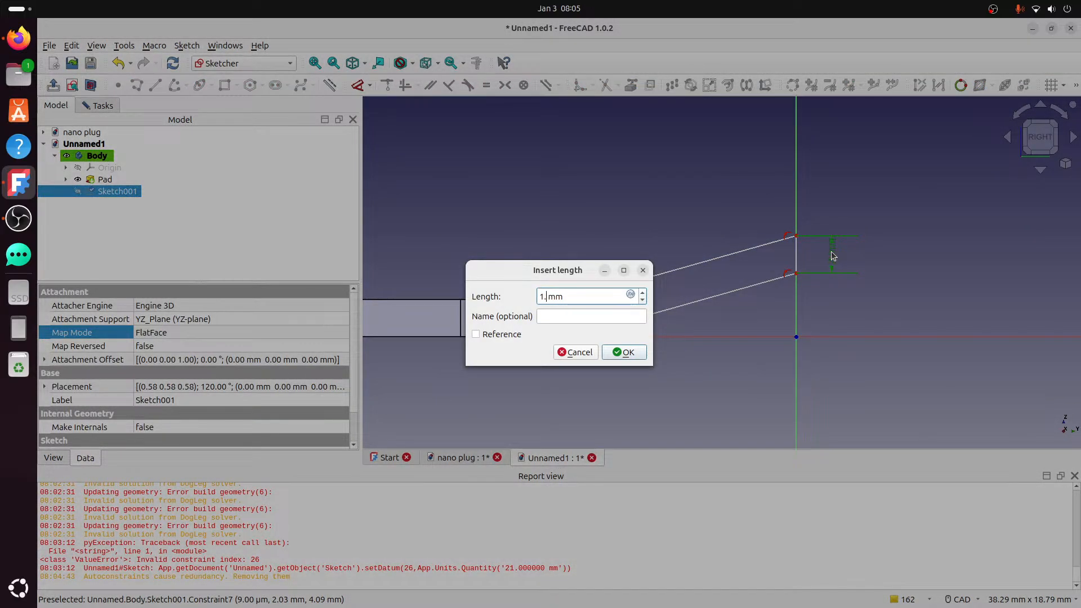
left_click(625, 353)
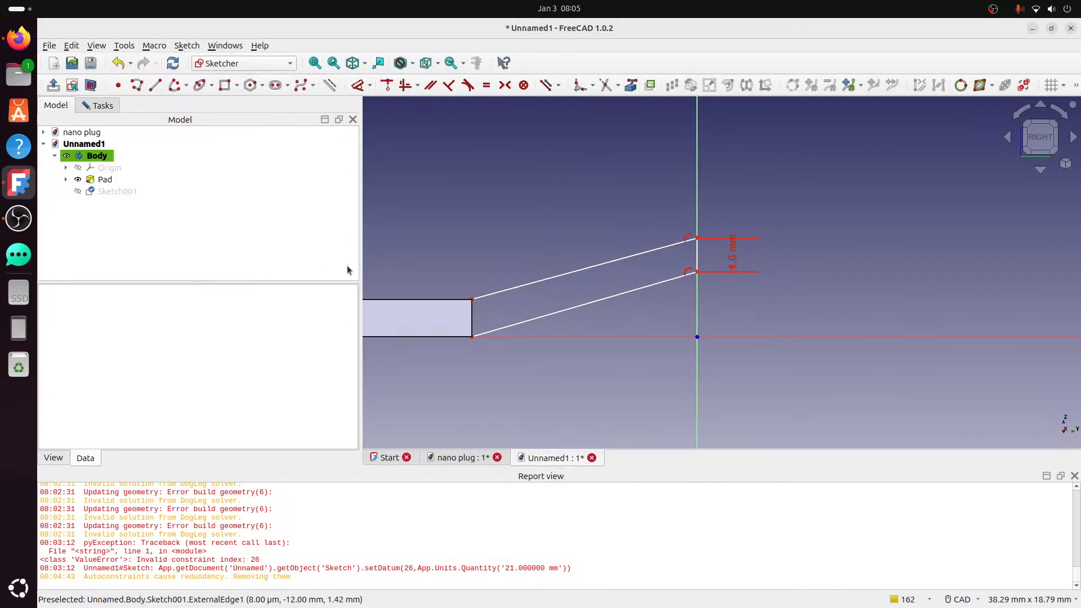
scroll(500, 237, "down", 1)
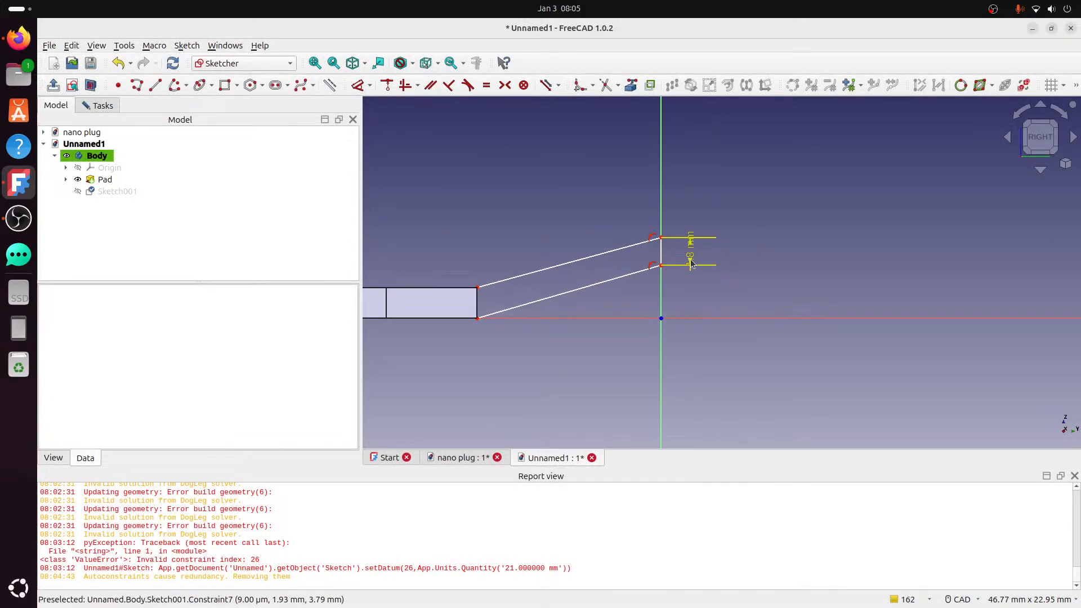
left_click_drag(725, 254, 729, 210)
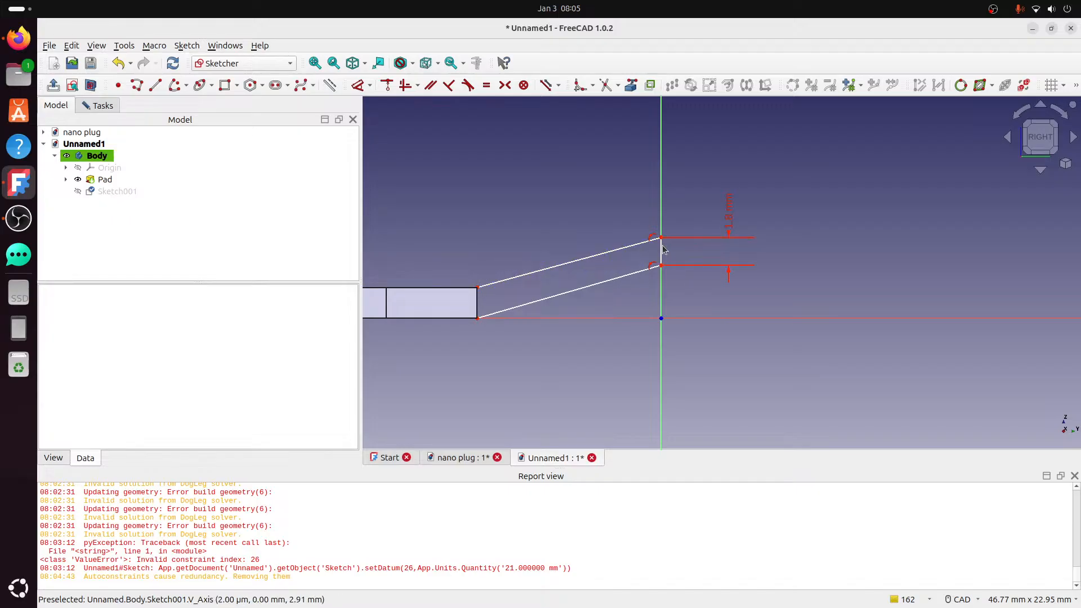
- Raise the profile's end slightly and constrain the angle between its lower line and the horizontal axis to 25°
mouse_move(661, 237)
left_mouse_down()
mouse_move(662, 221)
mouse_move(661, 231)
left_mouse_up()
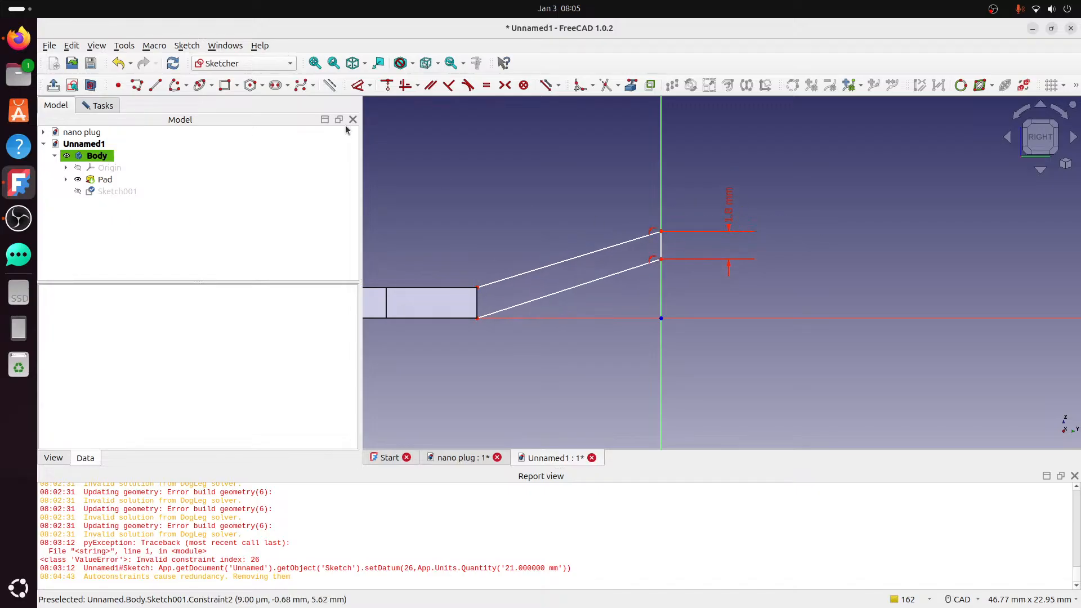
left_click(615, 318)
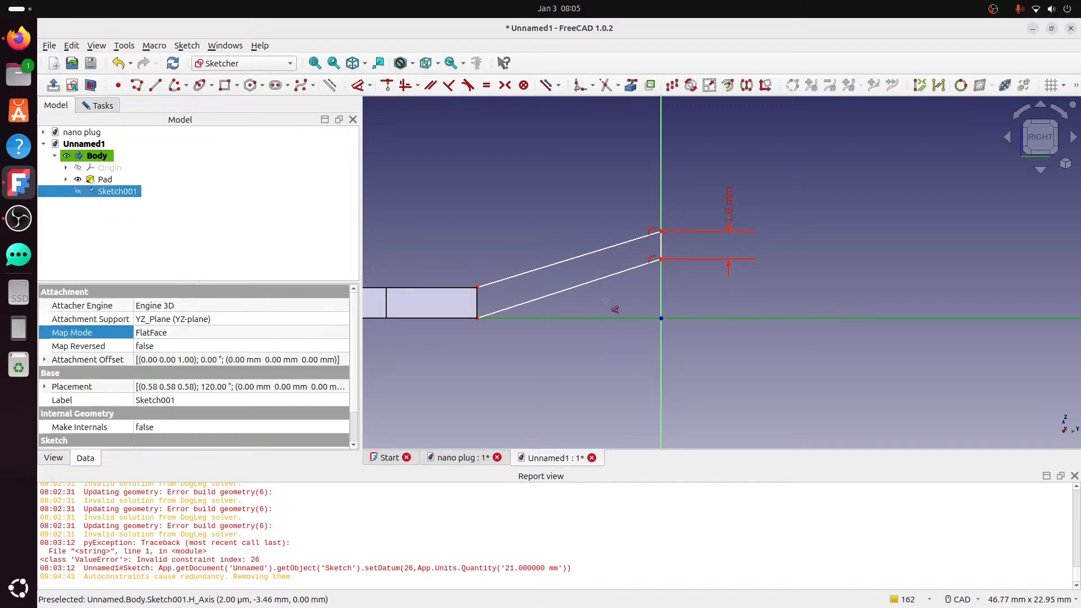
left_click(603, 279)
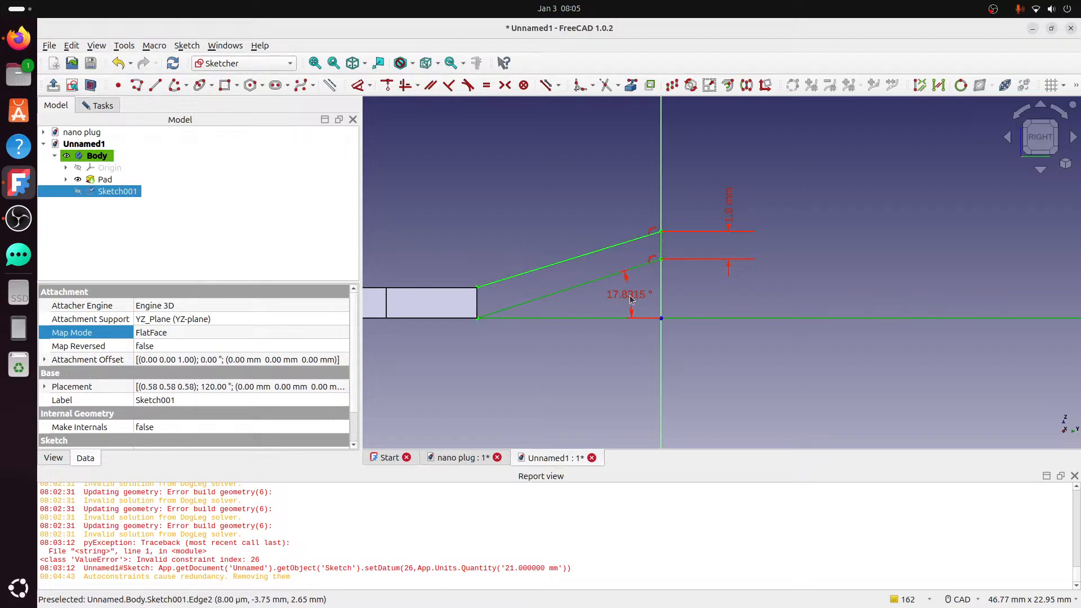
left_click(631, 299)
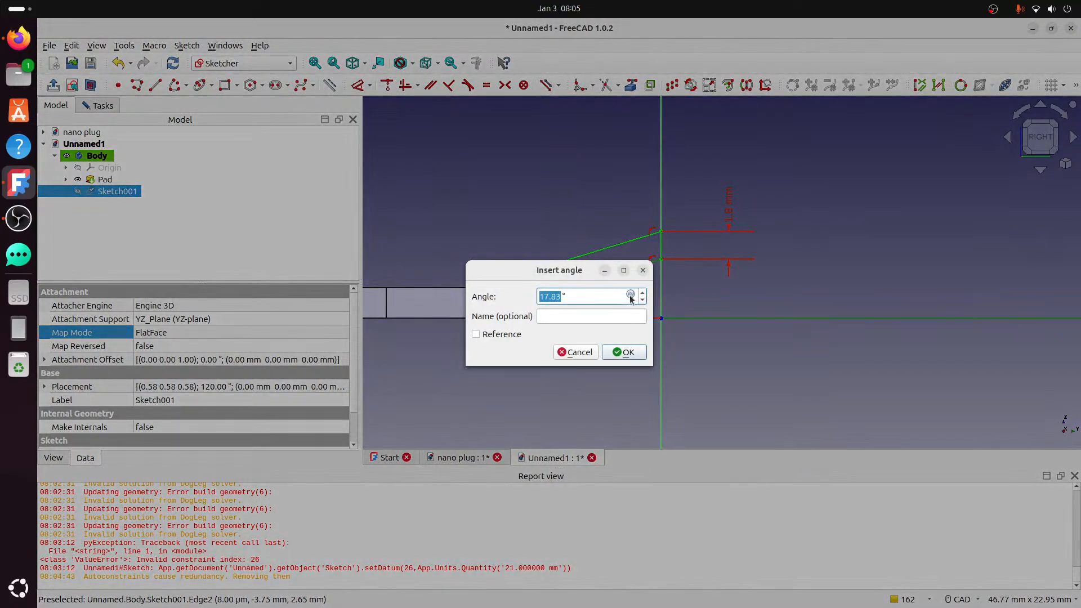
left_click(622, 354)
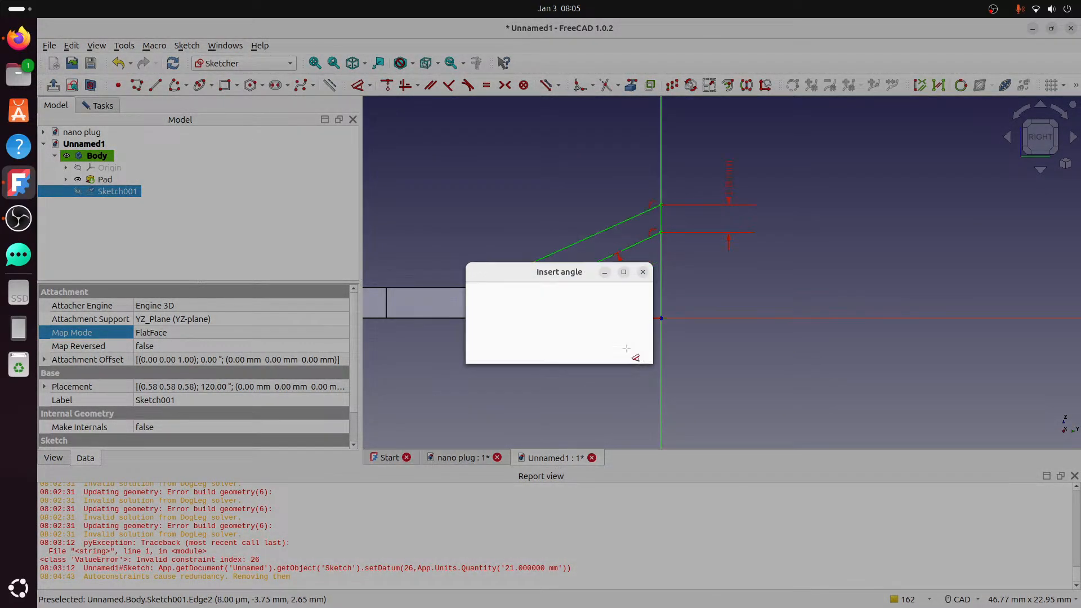
scroll(562, 353, "down", 2)
middle_click_drag(532, 337, 580, 373)
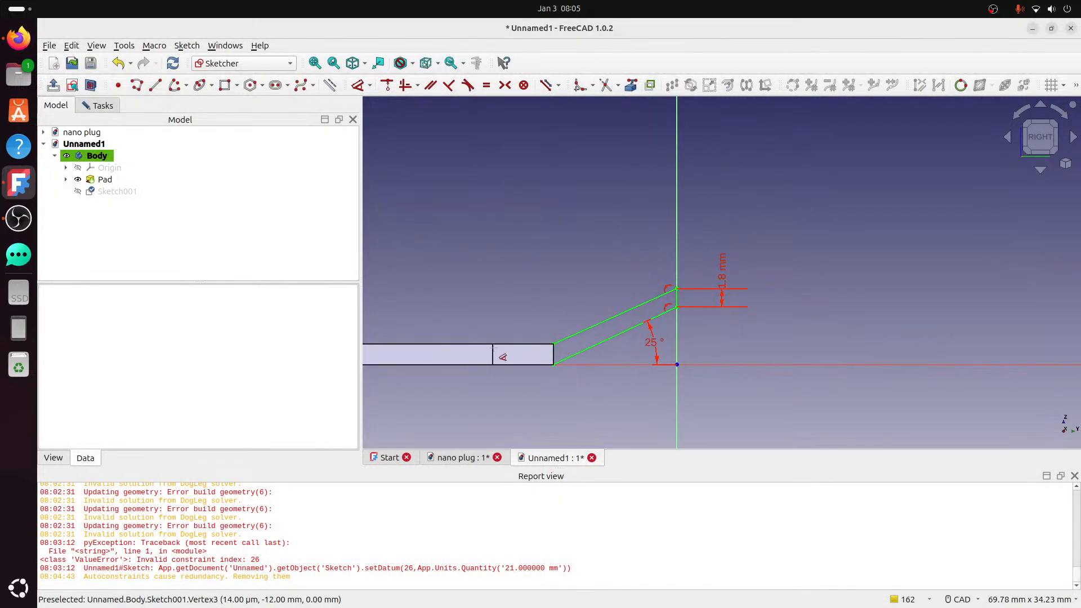
- Close the profile with a line along the projected edge at the lip's narrow end
scroll(512, 349, "up", 3)
left_click(155, 85)
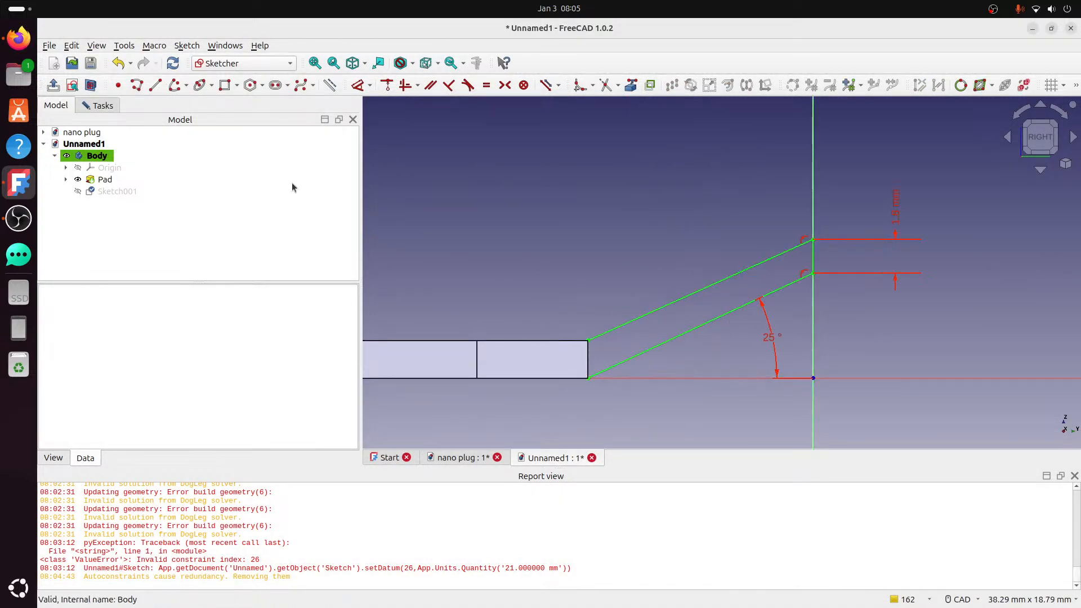
left_click(587, 340)
middle_click_drag(634, 280, 623, 329)
scroll(623, 325, "down", 2)
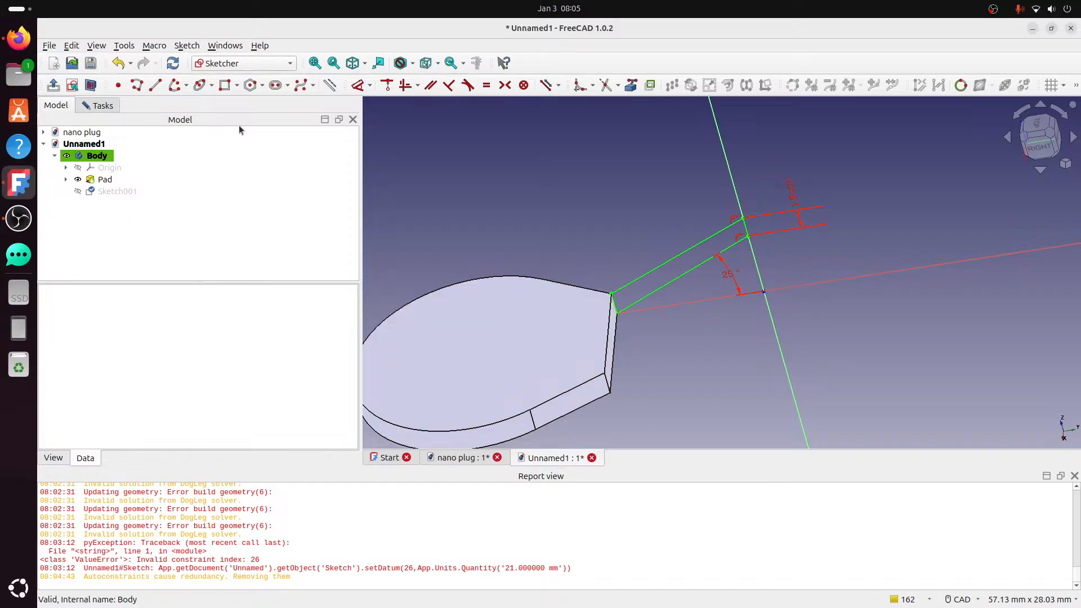
- Close the sketch and pad the angled profile 10 mm along the sketch normal
left_click(112, 105)
left_click(193, 144)
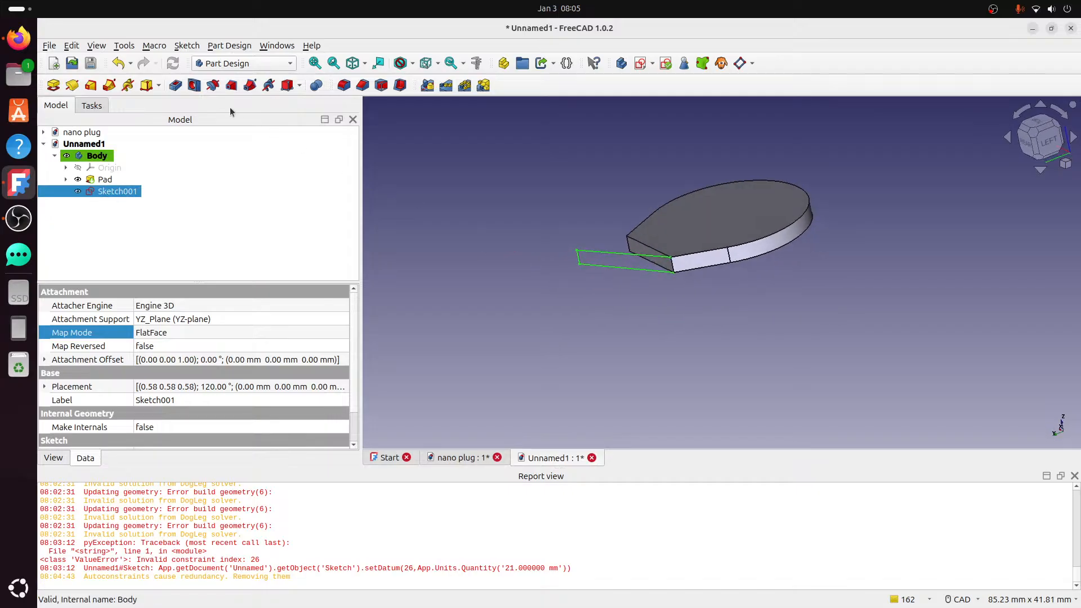
left_click(54, 85)
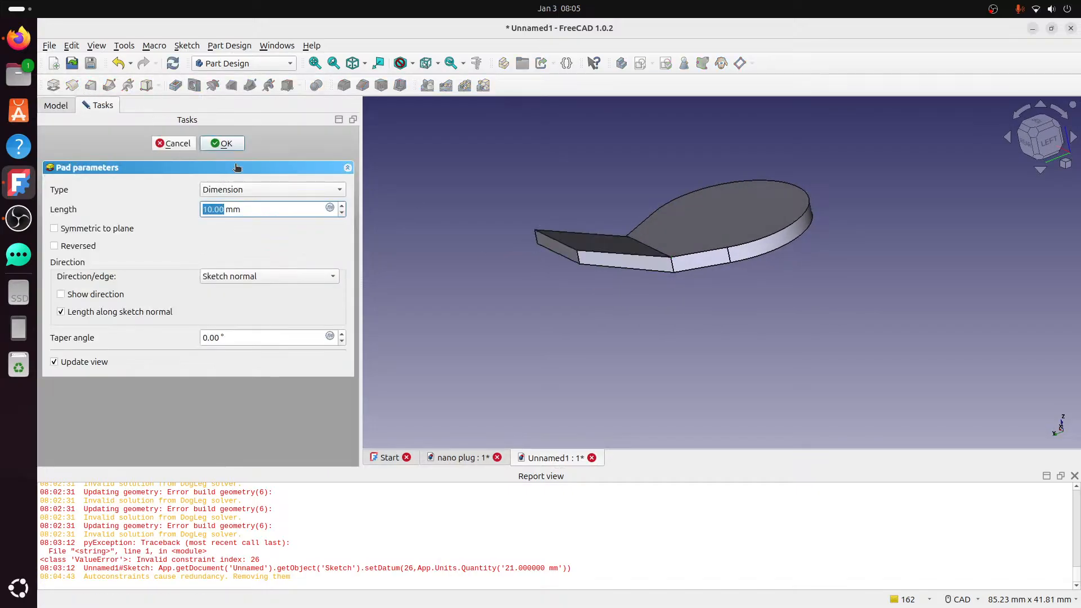
left_click(225, 144)
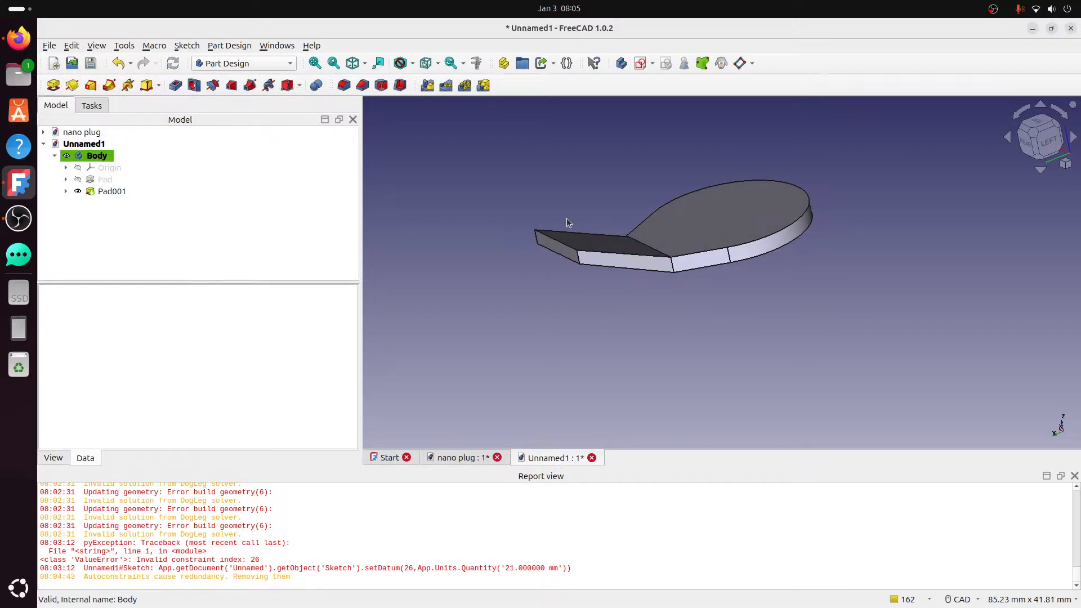
- Set the length of the rounded lip plate's pad to 1.8 mm
double_click(105, 180)
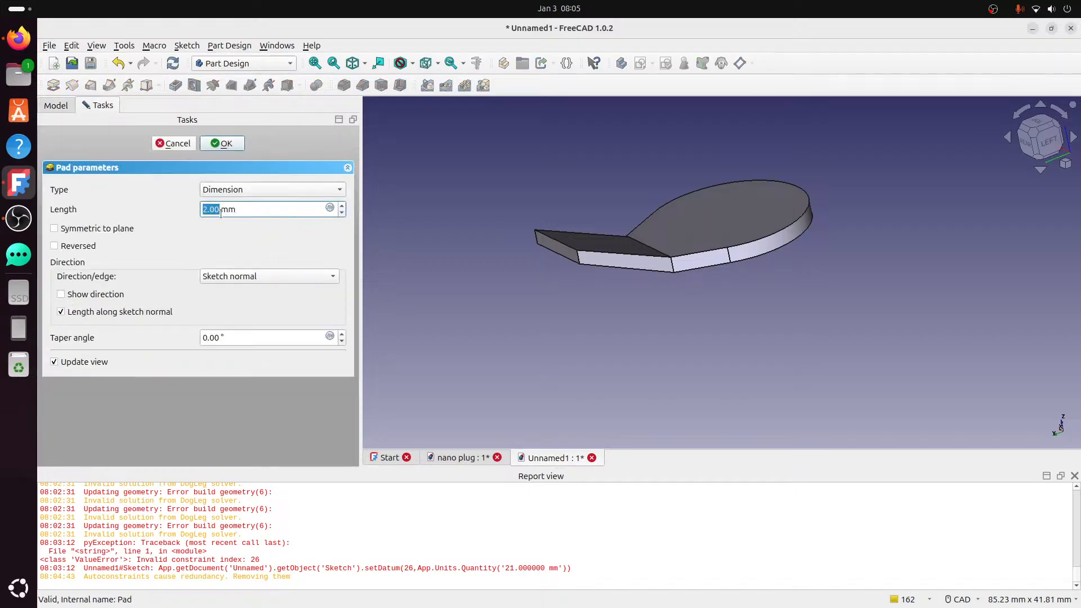
type("1.8mm")
left_click(234, 147)
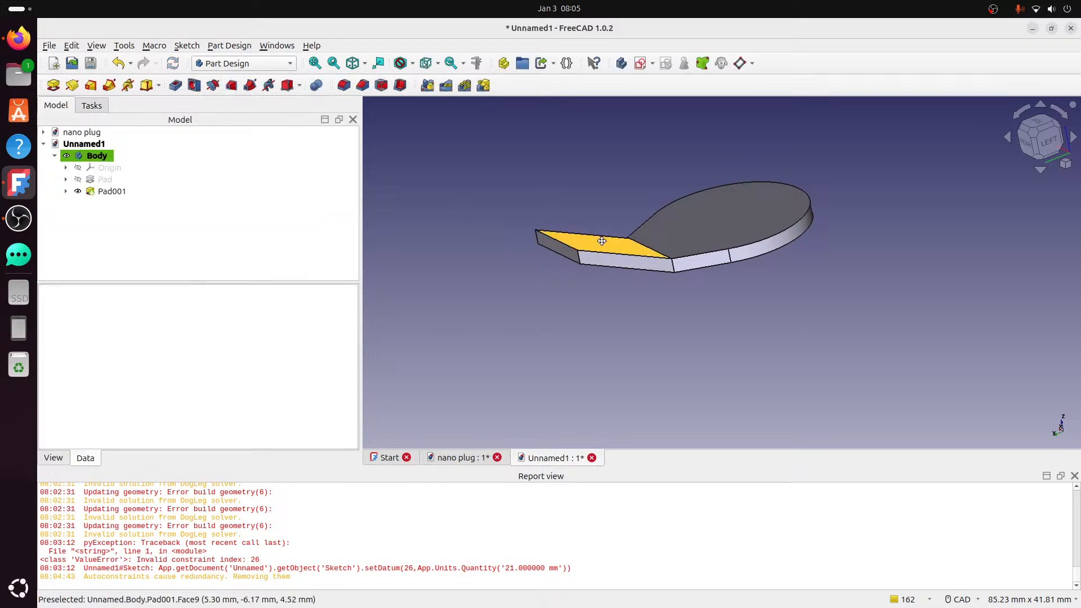
- Set the angled tab's pad length to 10.5 mm
middle_click_drag(602, 235, 640, 212)
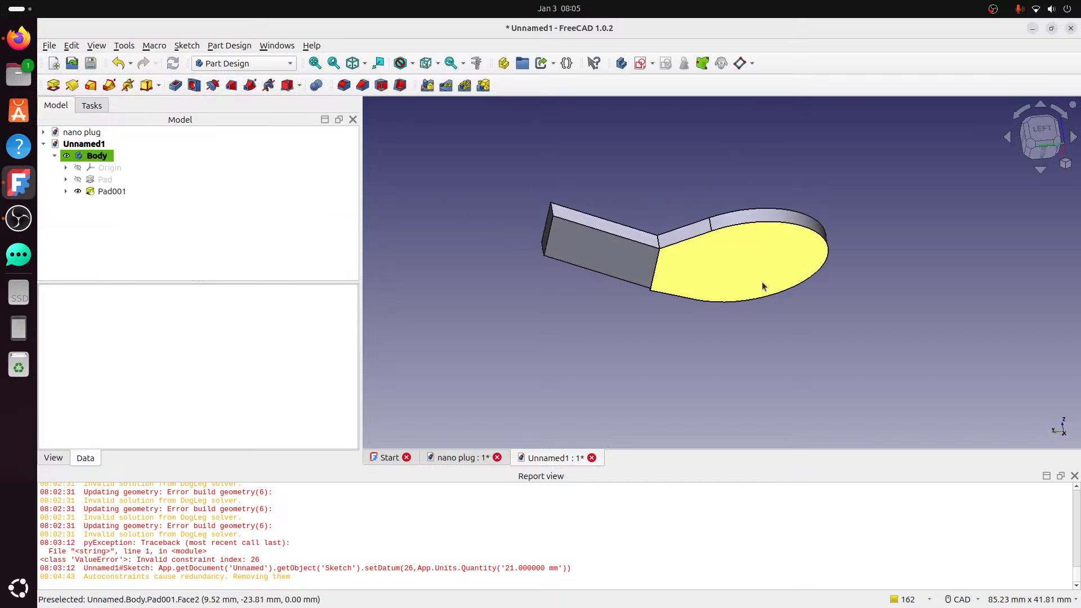
middle_click_drag(736, 257, 710, 308)
left_click(1039, 120)
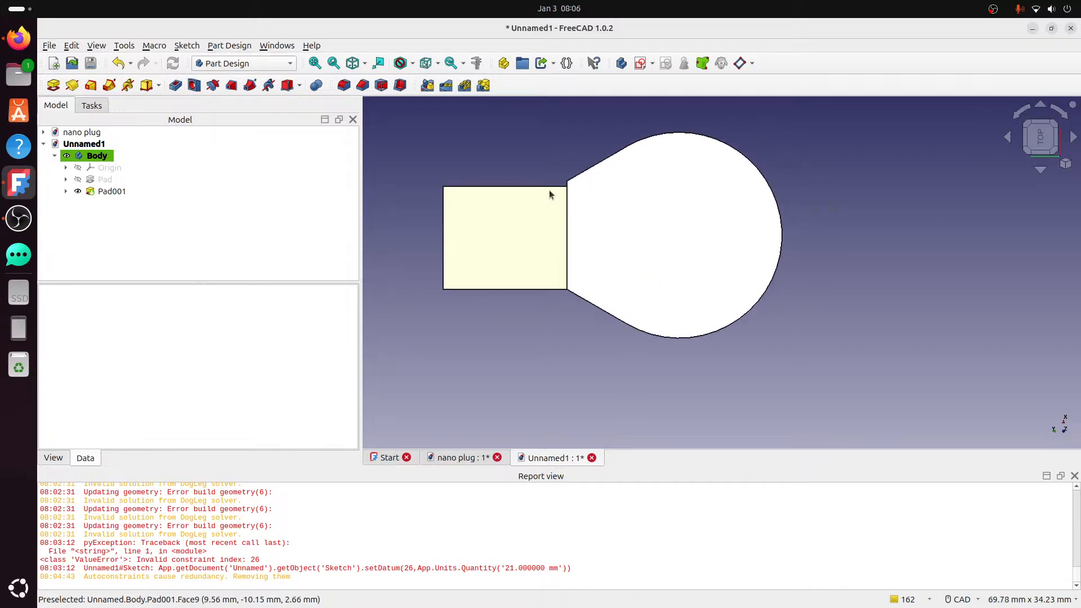
scroll(549, 190, "up", 1)
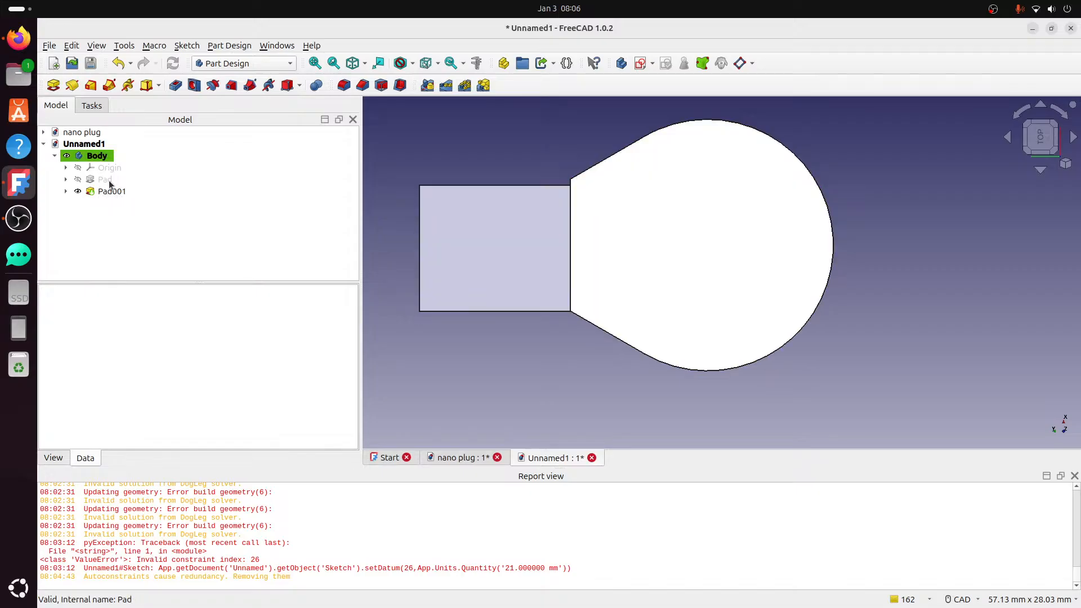
double_click(112, 192)
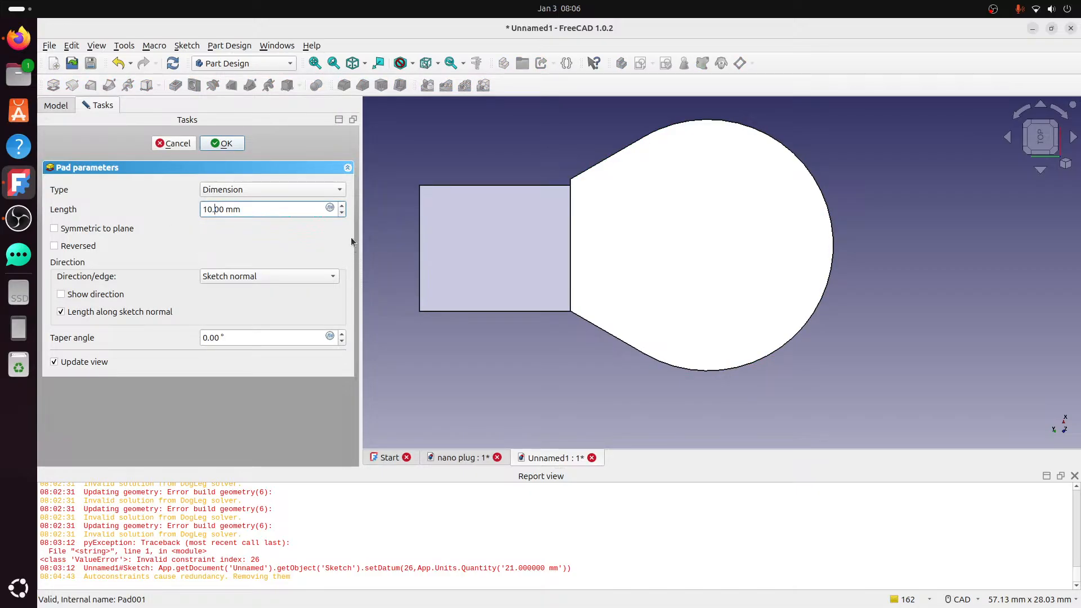
left_click(231, 144)
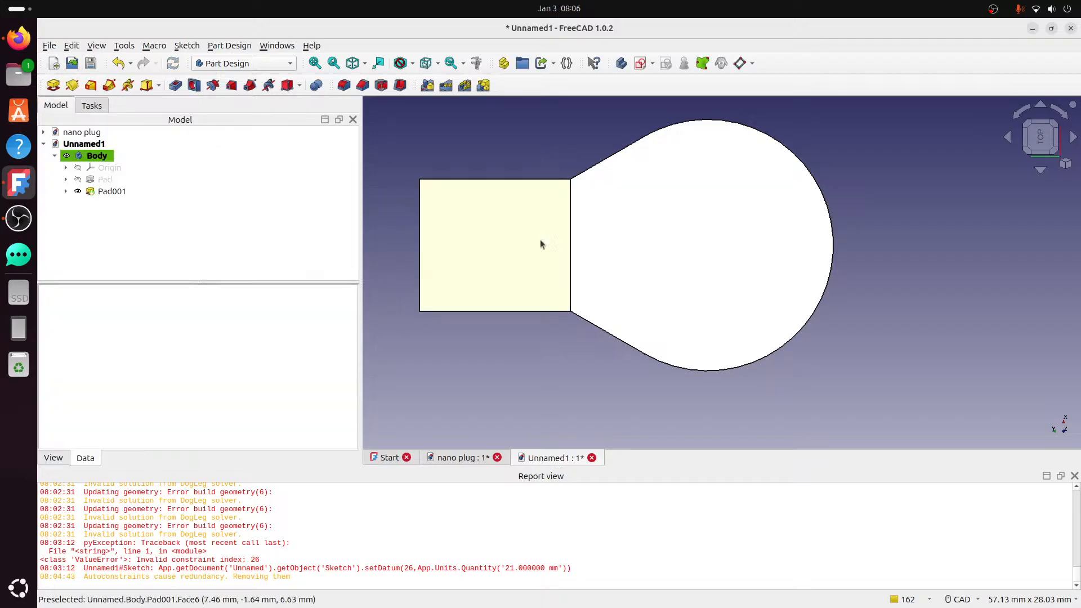
- Start a new sketch on the rounded lip's flat upper face and view it straight on with the tab beside it
left_click(752, 265)
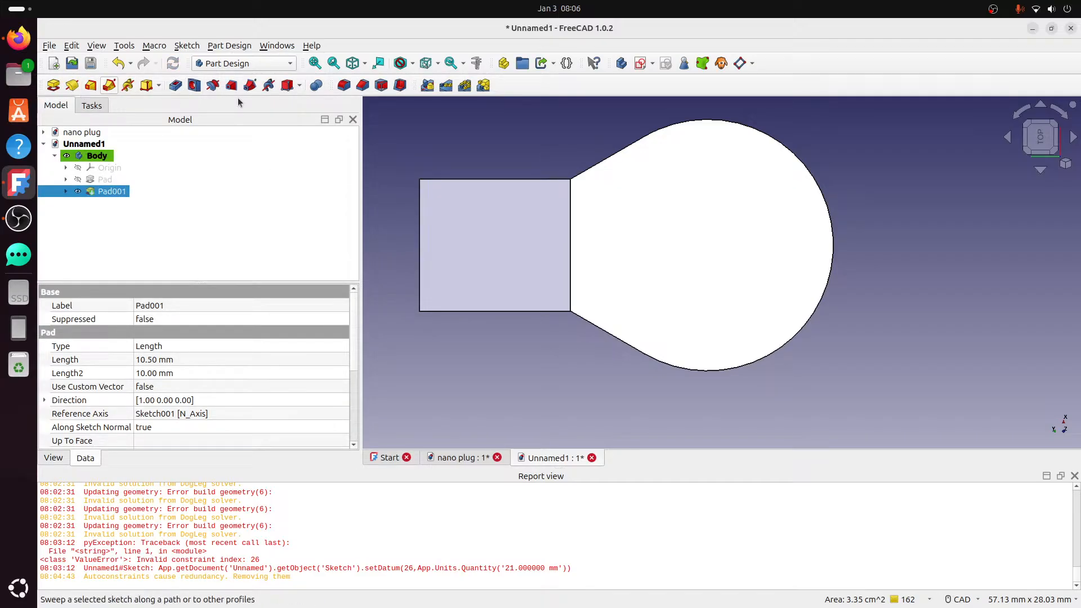
left_click(641, 64)
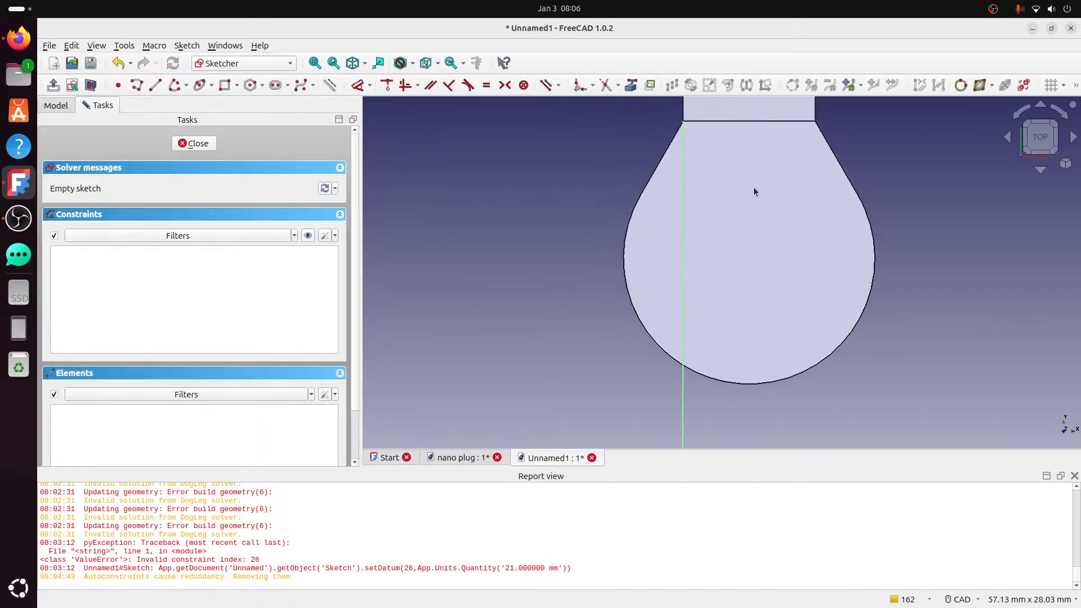
mouse_move(754, 188)
middle_mouse_down()
mouse_move(558, 211)
mouse_move(618, 167)
mouse_move(743, 153)
mouse_move(697, 161)
mouse_move(540, 112)
mouse_move(501, 121)
mouse_move(545, 162)
mouse_move(517, 180)
middle_mouse_up()
middle_click_drag(515, 230, 703, 235)
left_click(1029, 146)
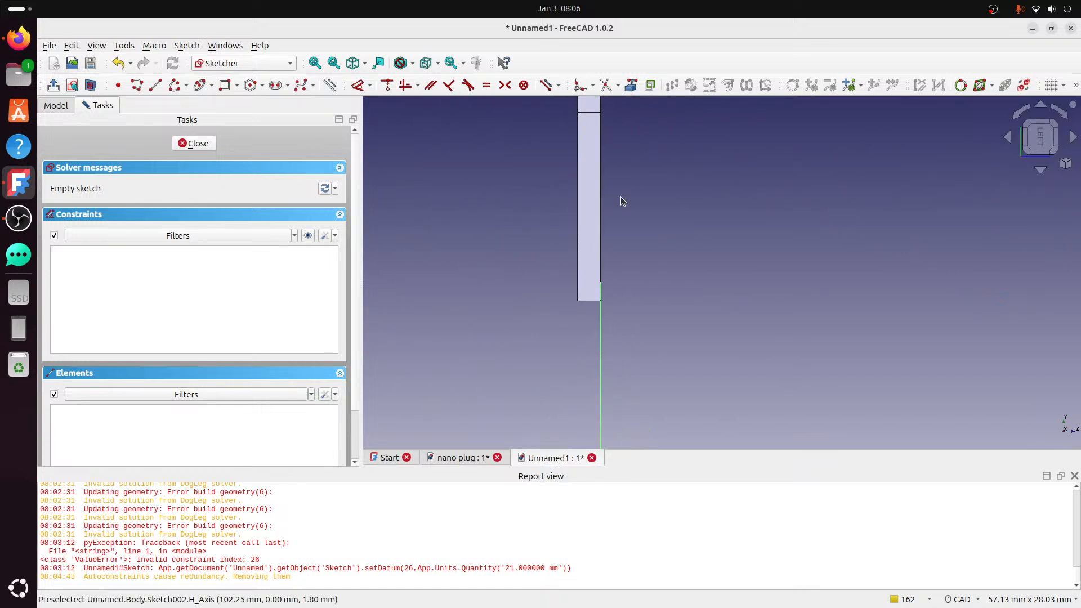
middle_click_drag(622, 198, 506, 320)
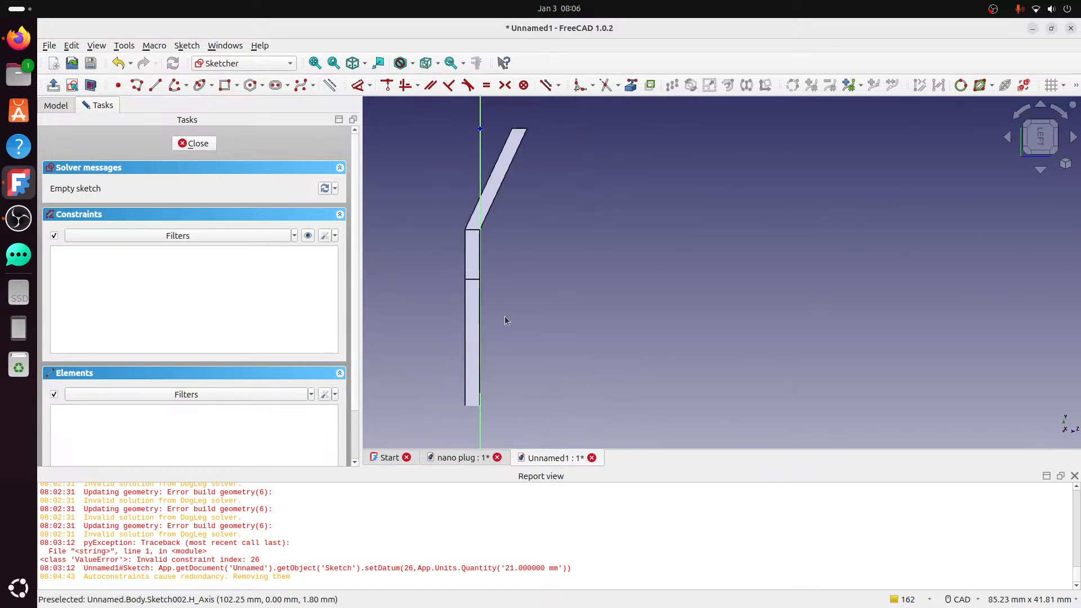
left_click(1018, 111)
middle_click_drag(738, 306, 598, 190)
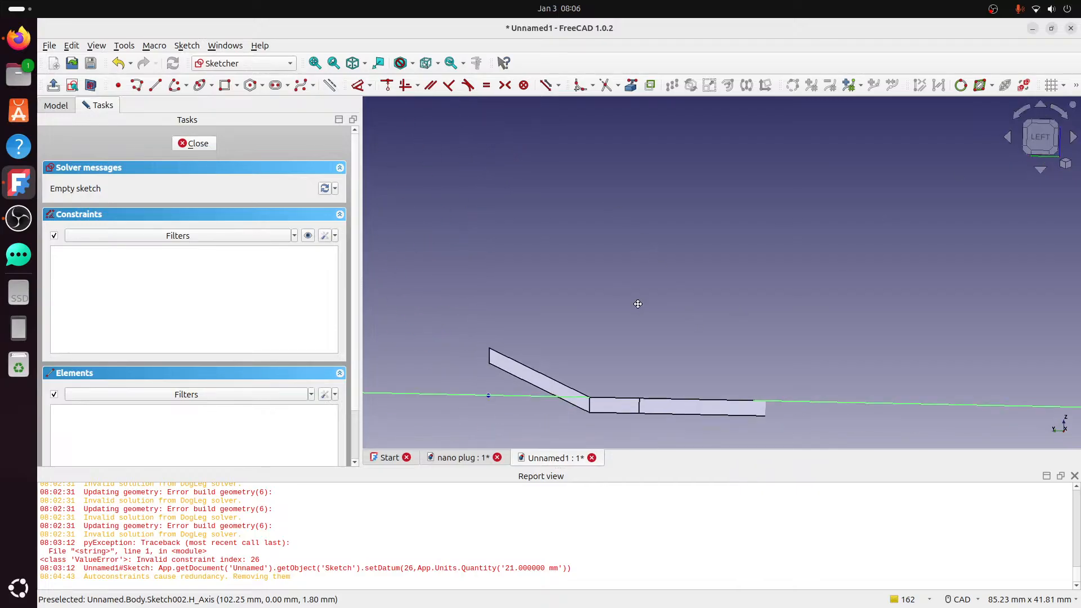
middle_click_drag(638, 304, 644, 344)
middle_click_drag(644, 345, 630, 258)
left_click(1038, 123)
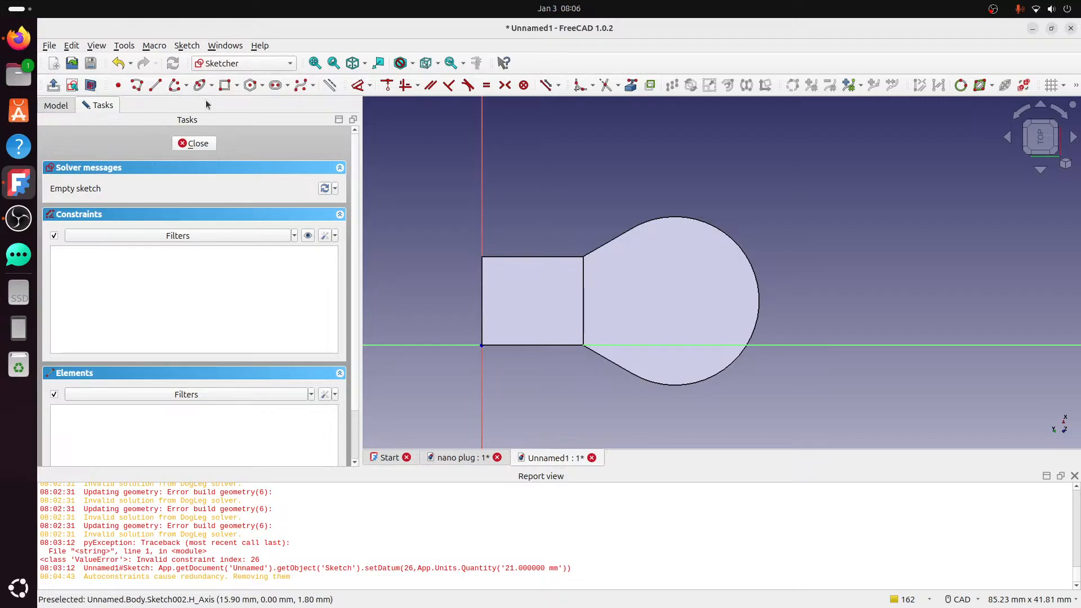
- Sketch a narrow rectangle about 13.5 by 1.9 mm beside the tab, with one short side on the horizontal axis
left_click(224, 85)
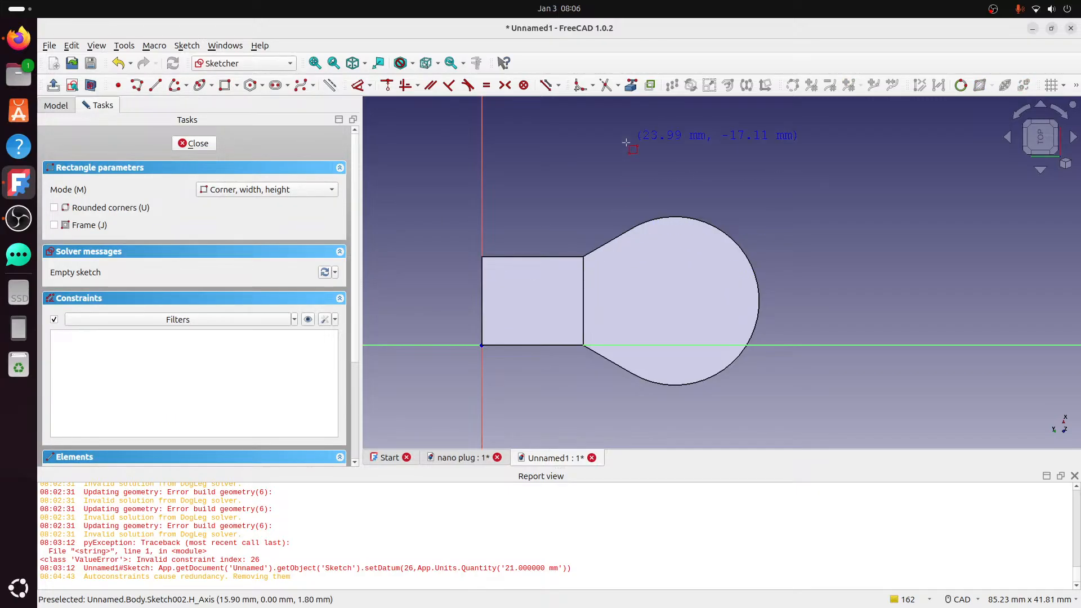
key("Escape")
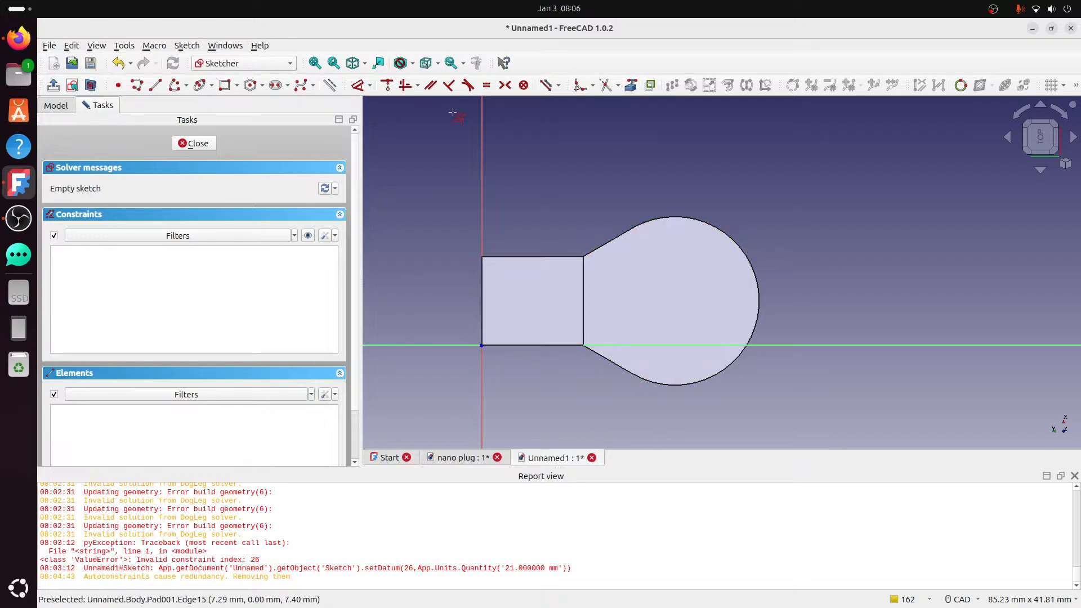
left_click(225, 85)
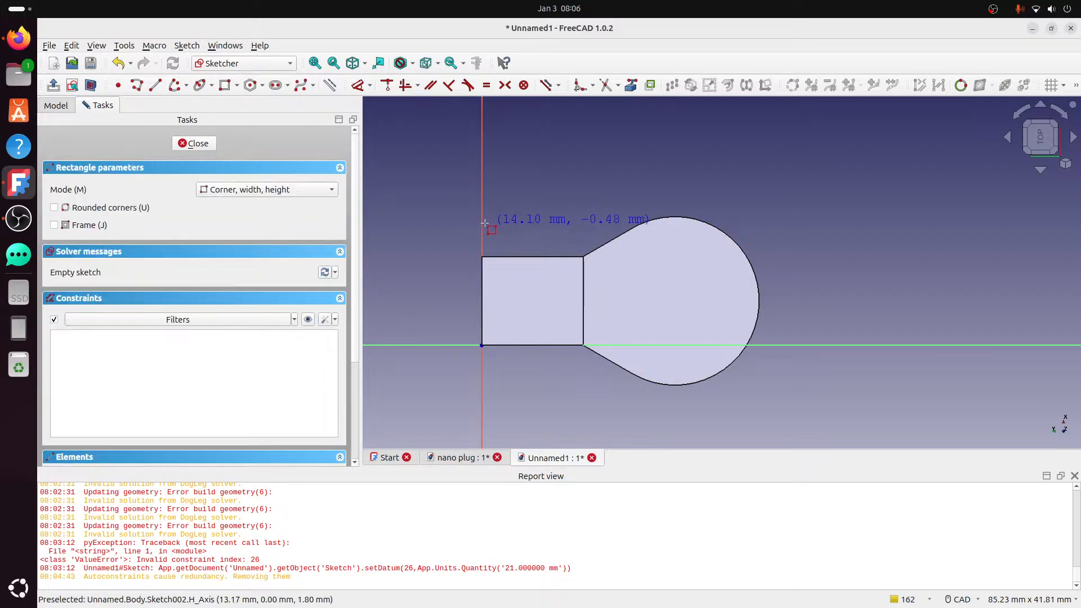
left_click(481, 203)
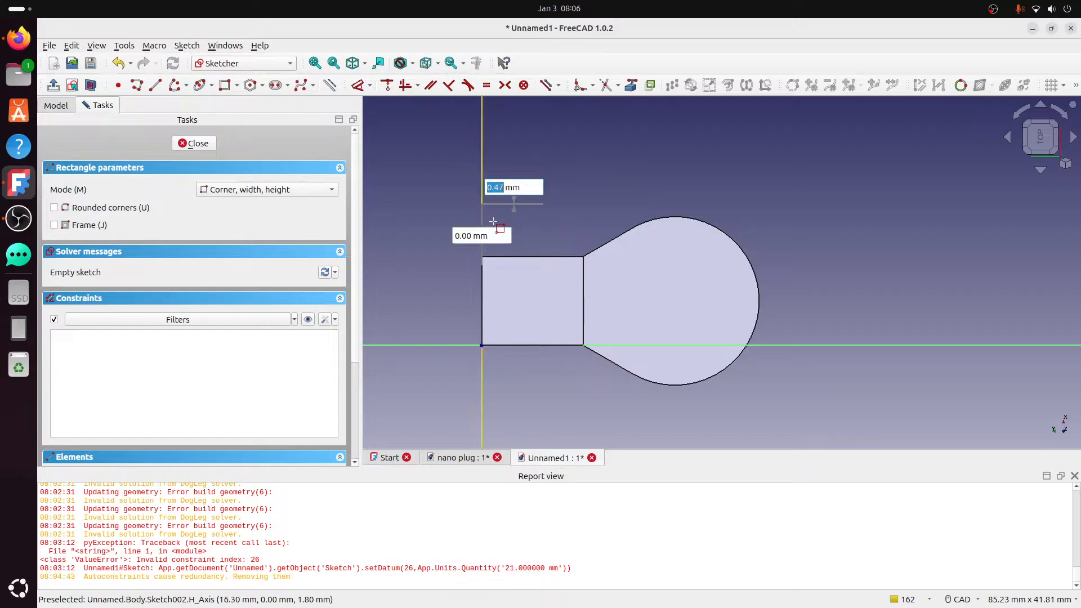
left_click(596, 220)
right_click(603, 180)
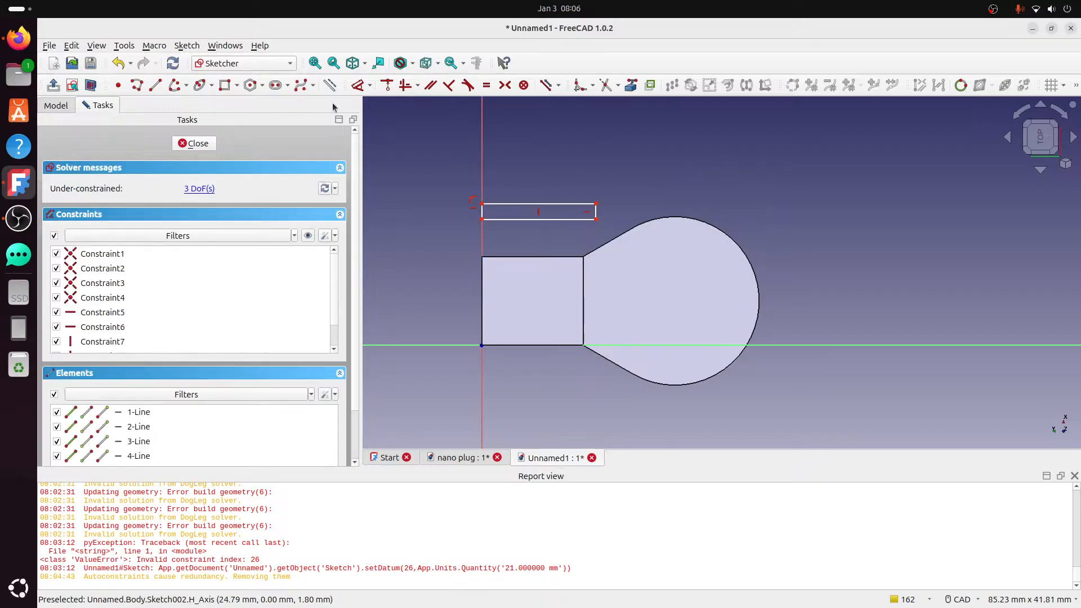
- Dimension the rectangle's short side to 4 mm
left_click(358, 86)
left_click(597, 212)
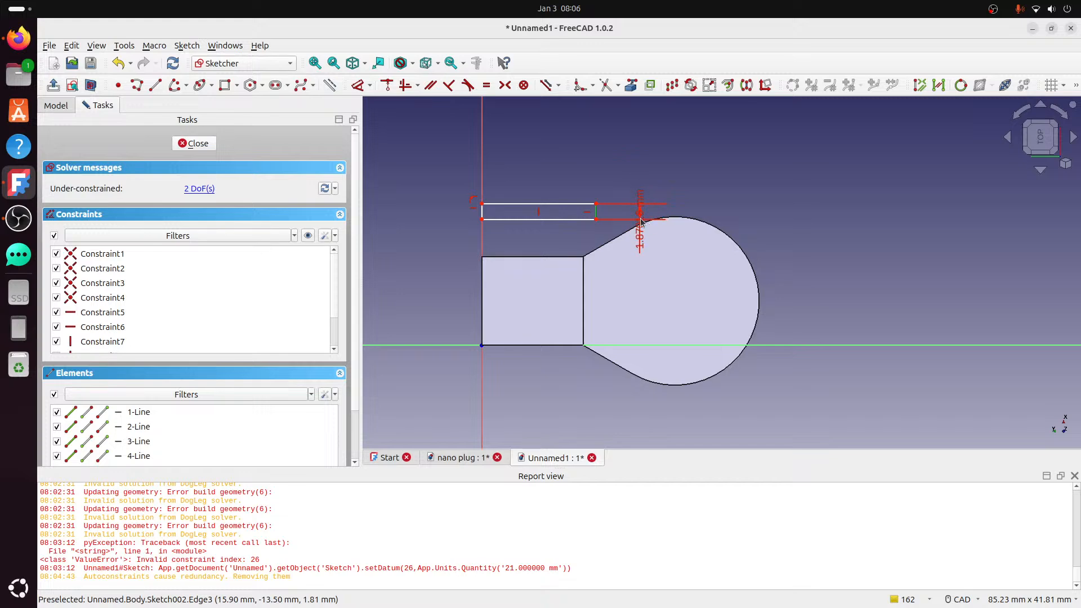
left_click(640, 221)
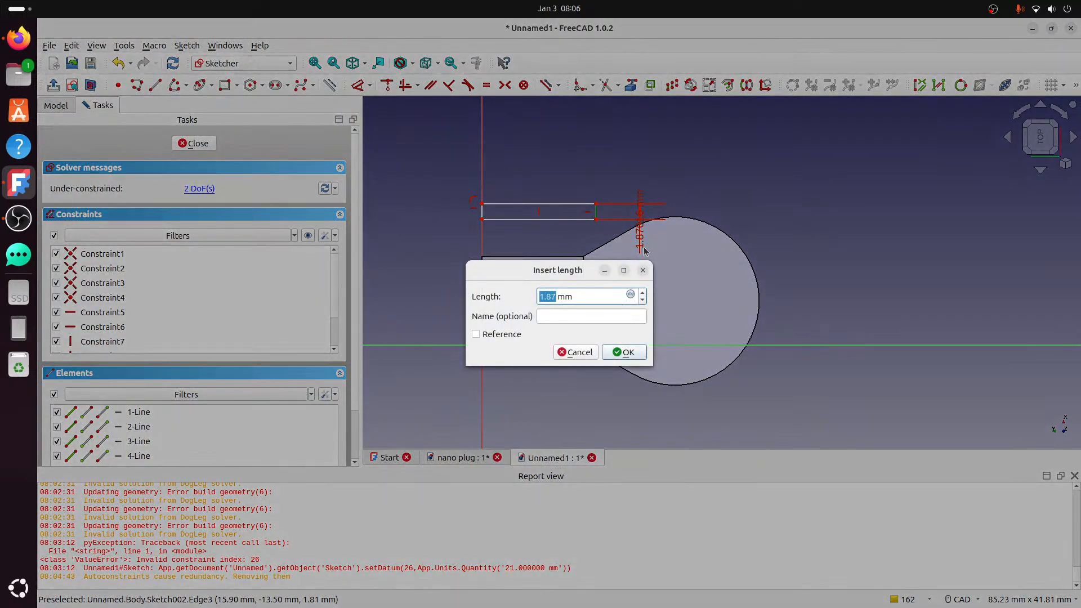
left_click(626, 352)
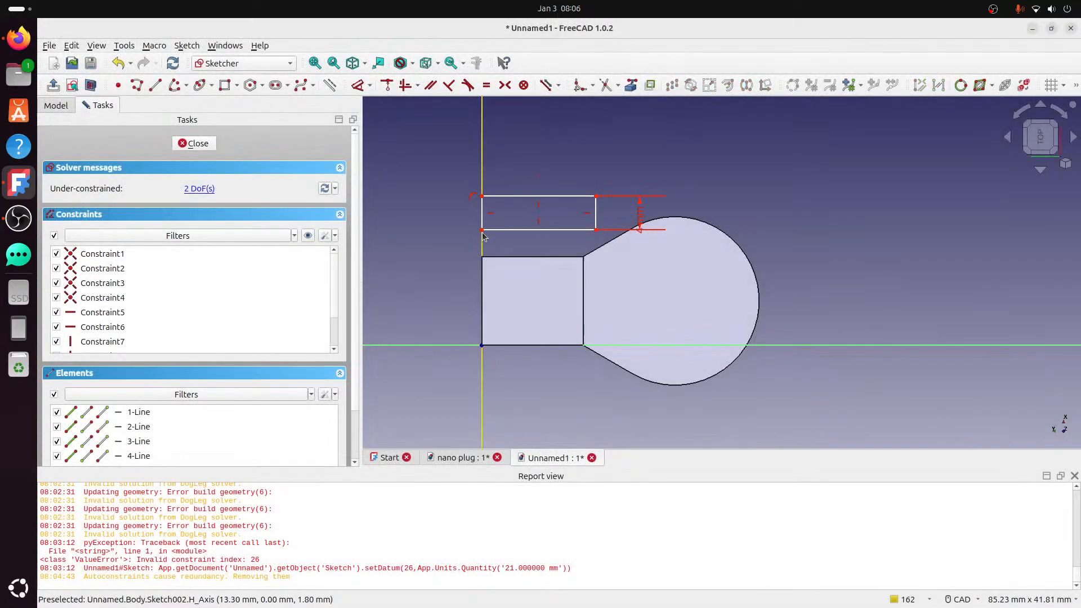
- Project the tab's side edge into the sketch and move the rectangle over the lip, stretching it to near the rounded tip
left_click(630, 85)
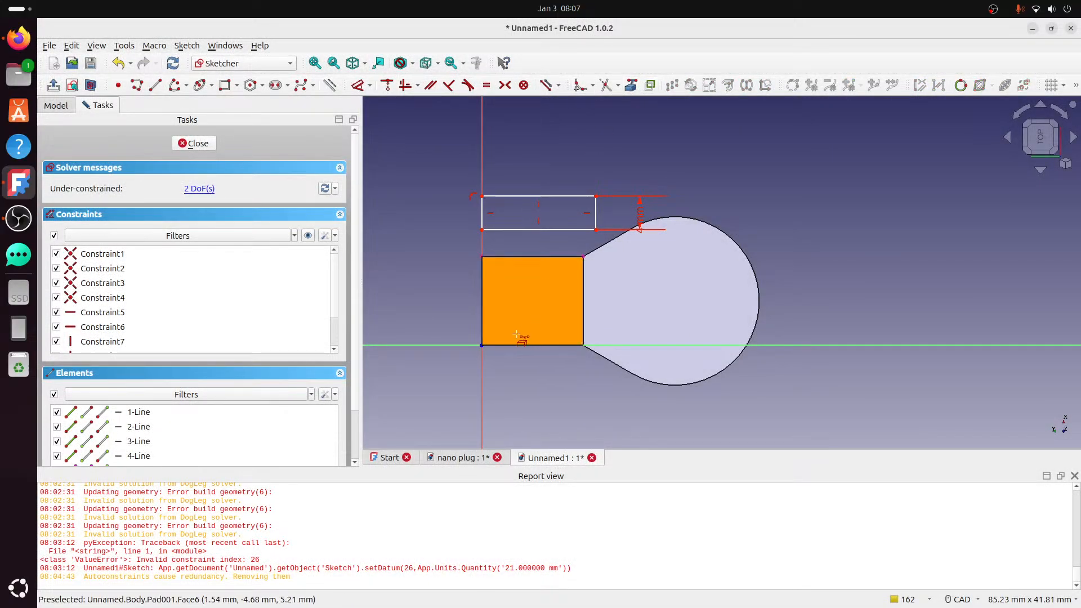
left_click_drag(481, 221, 488, 304)
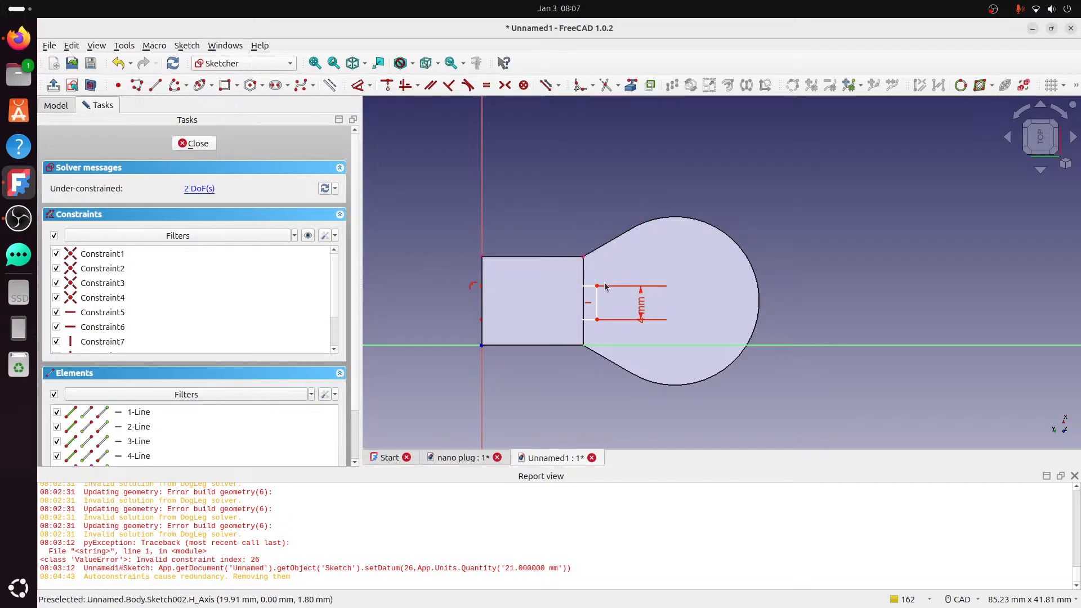
left_click_drag(596, 292, 743, 293)
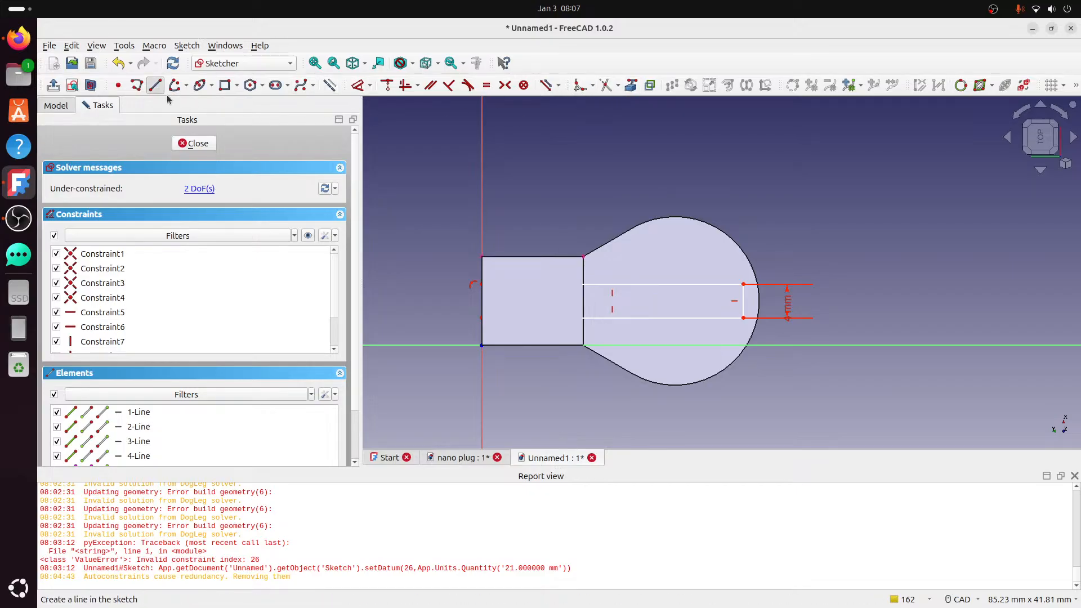
- Draw two construction lines from the corners where the tab meets the lip to the rectangle's long sides
left_click(155, 85)
scroll(552, 299, "up", 2)
left_click(555, 244)
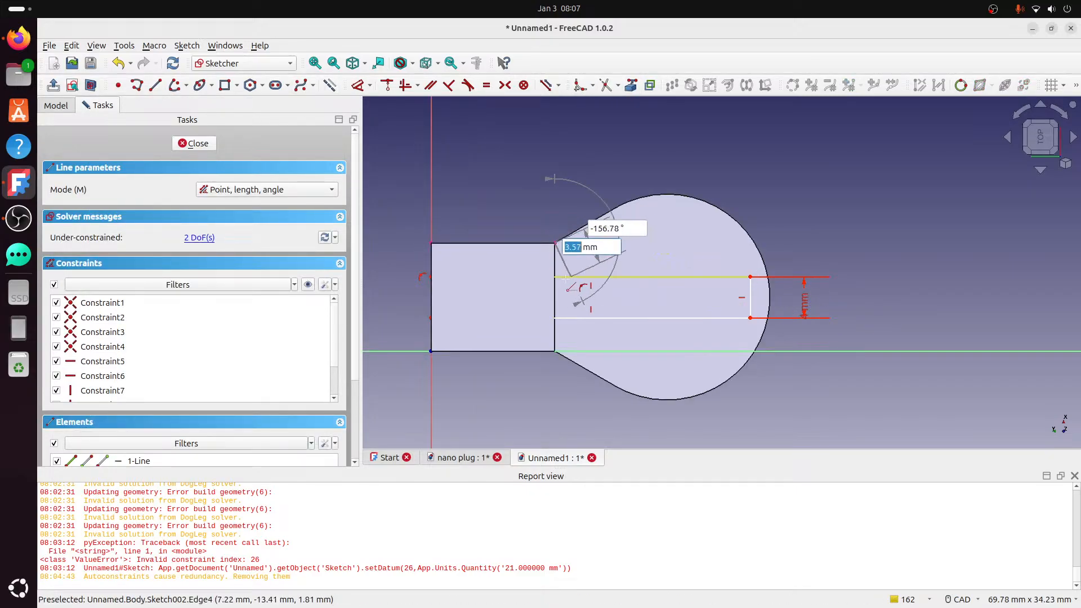
left_click(555, 276)
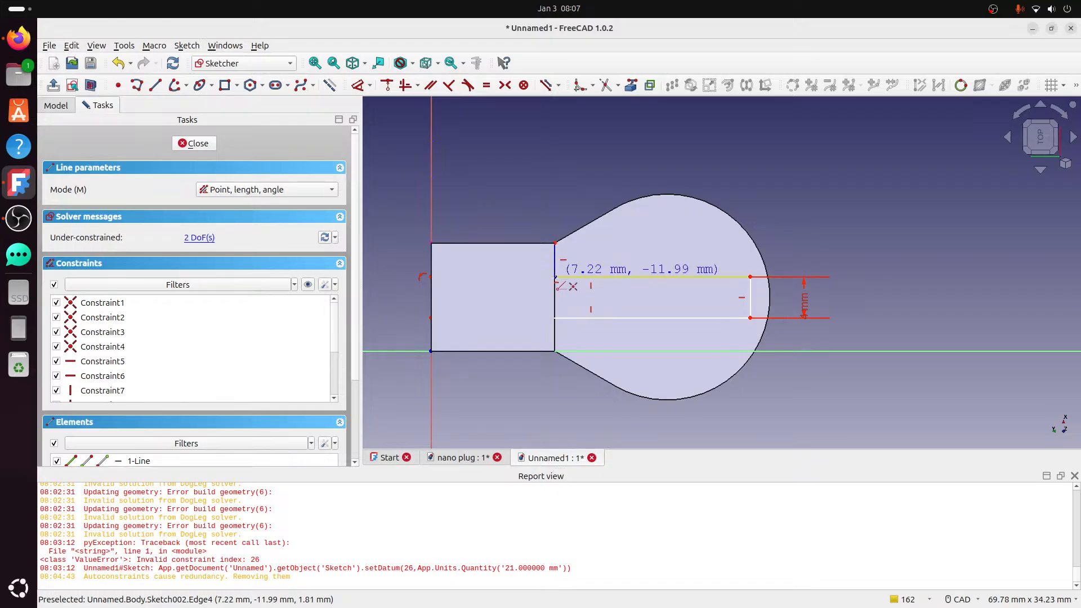
left_click(558, 350)
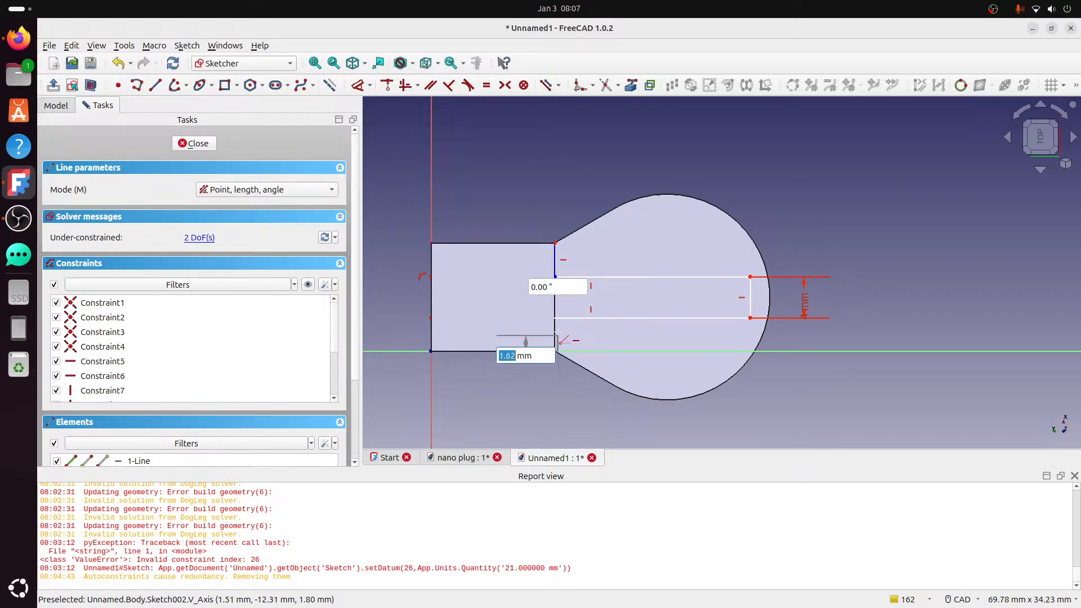
left_click(560, 318)
scroll(563, 324, "up", 3)
key("Escape")
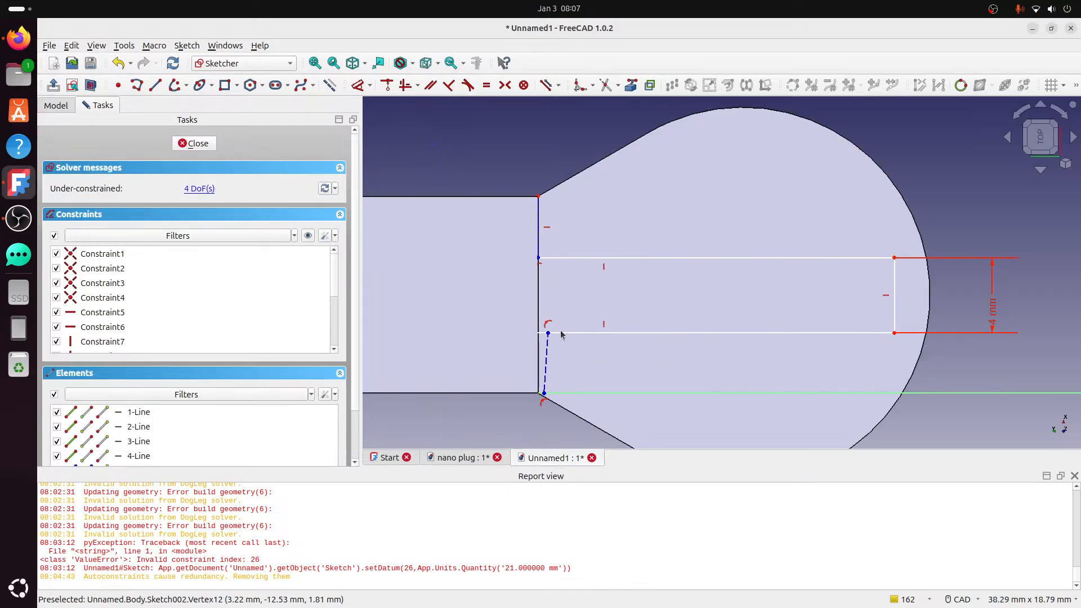
- Constrain the slanted construction line to horizontal and make both construction lines equal in length
left_click(404, 85)
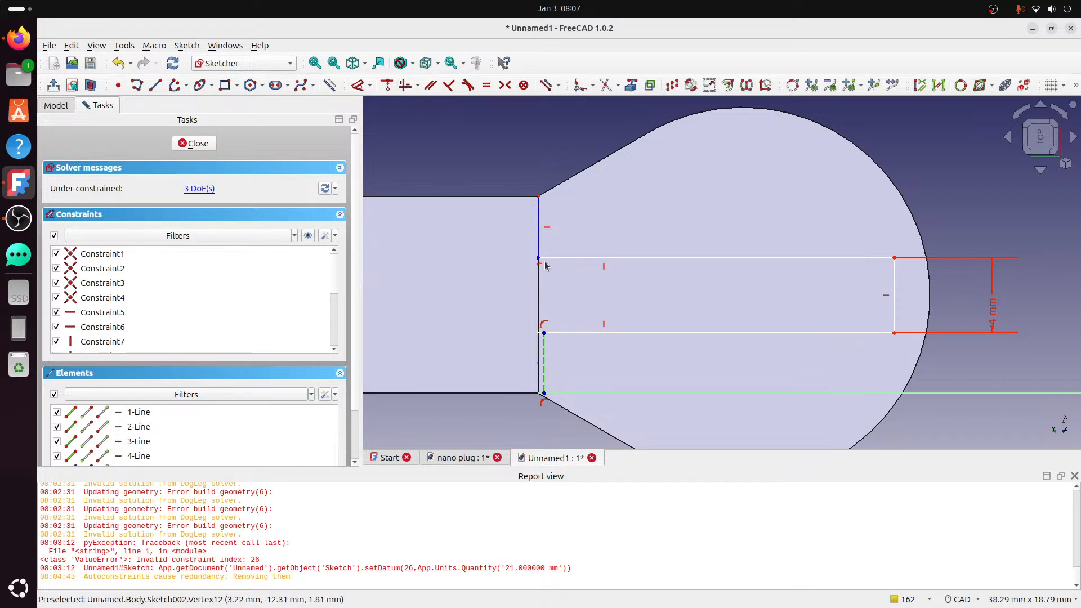
left_click(538, 244)
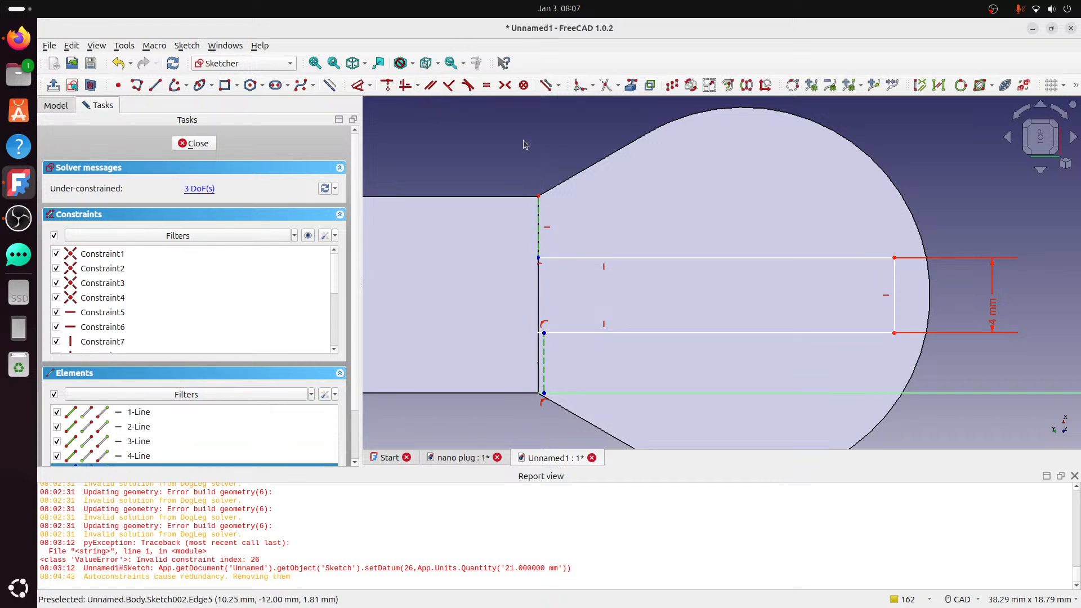
left_click(487, 85)
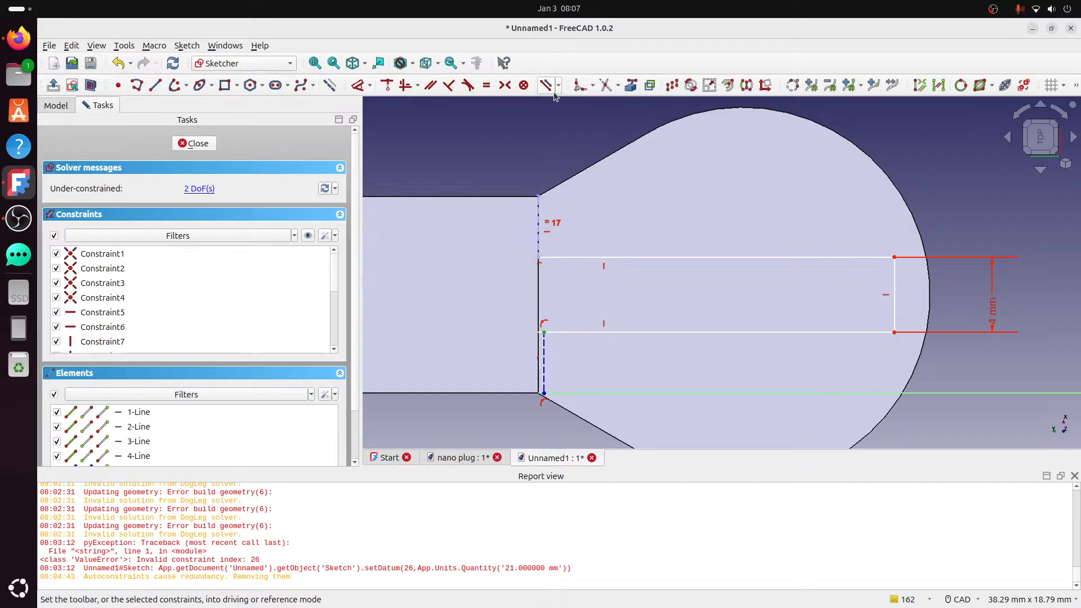
- Project the edge where the tab meets the lip and constrain the offset construction line's end point onto it
left_click(630, 87)
left_click(539, 313)
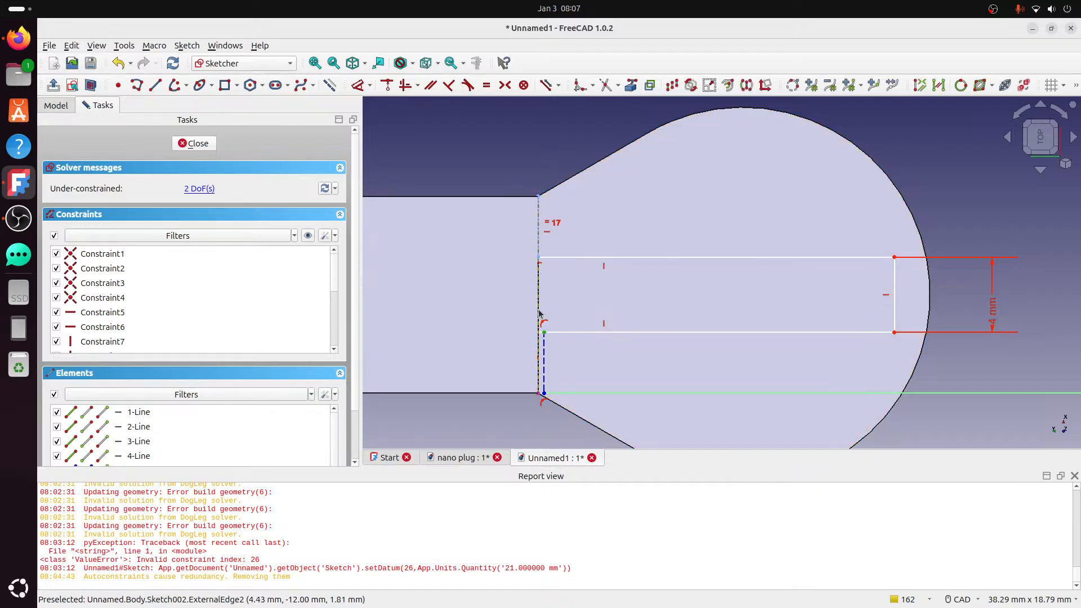
left_click(387, 85)
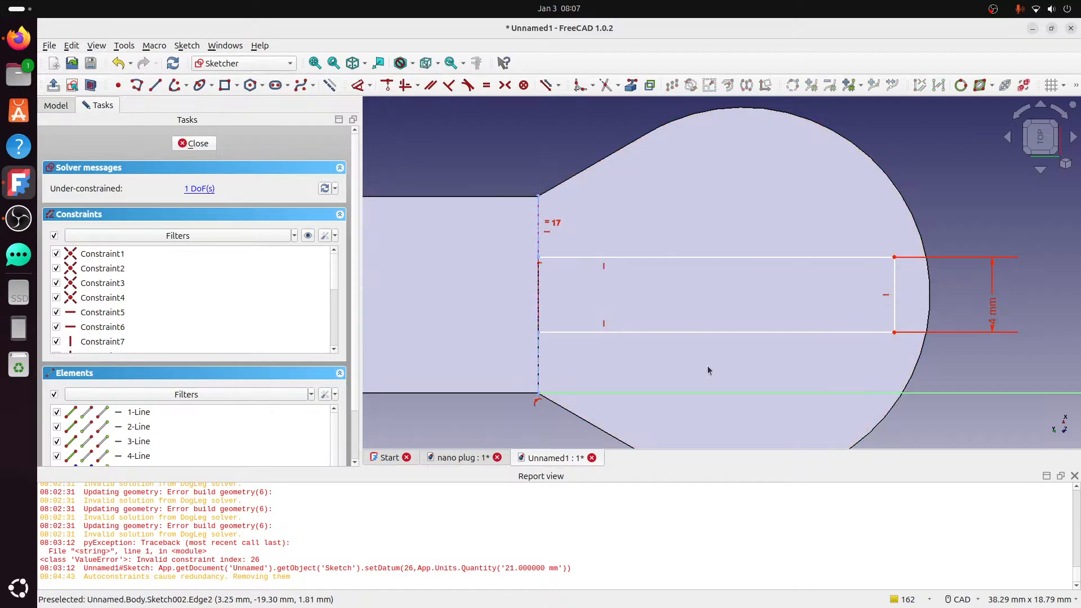
scroll(683, 374, "down", 2)
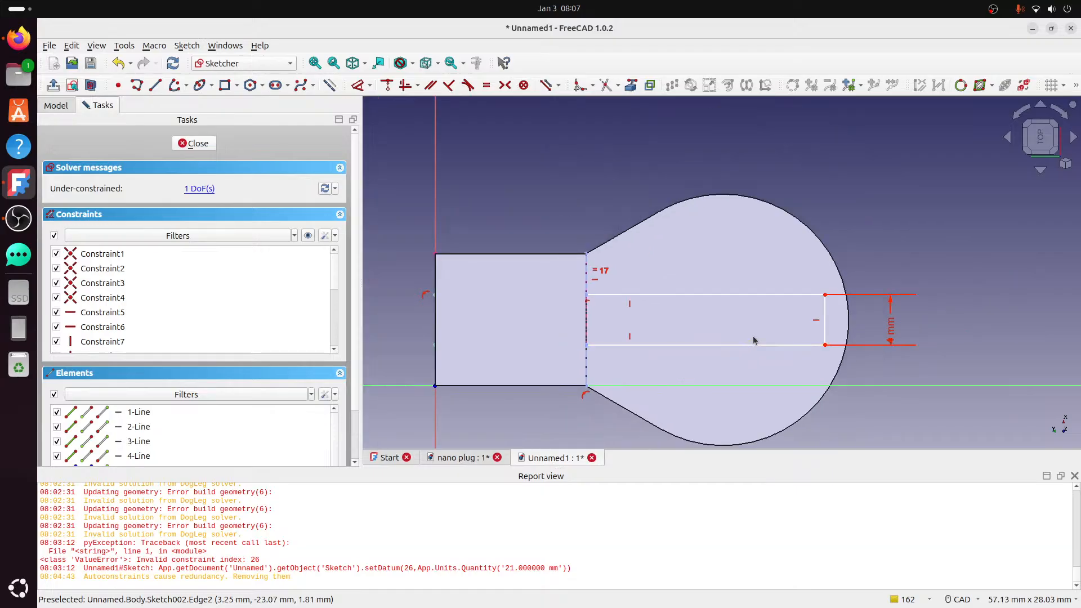
middle_click_drag(855, 313, 802, 284)
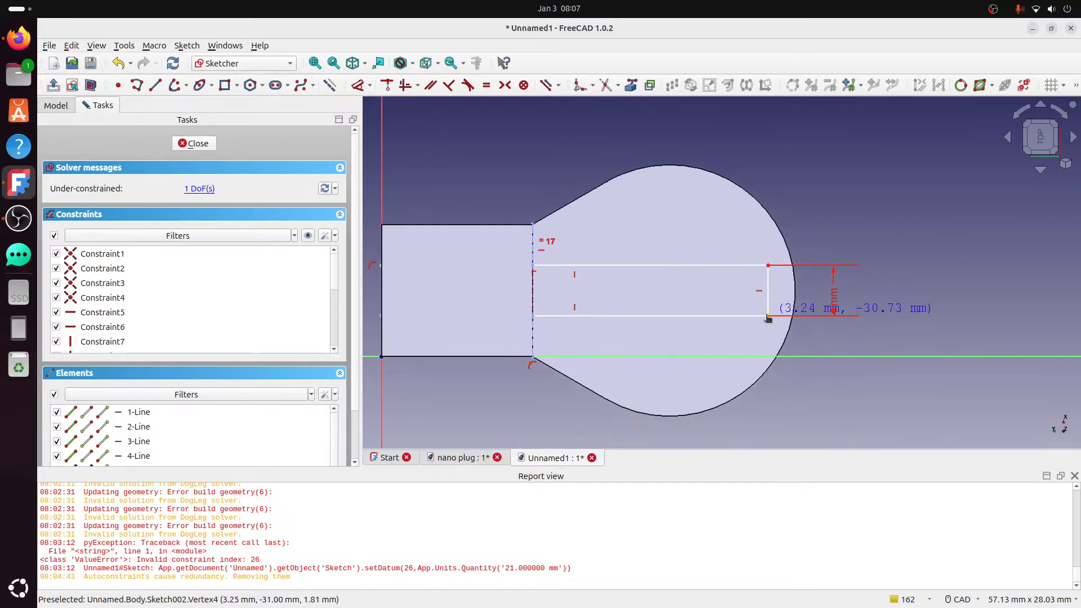
- Shorten the rectangle, dimension its free end 12 mm from the edge where the tab meets the lip, and close the sketch
left_click_drag(712, 316, 687, 316)
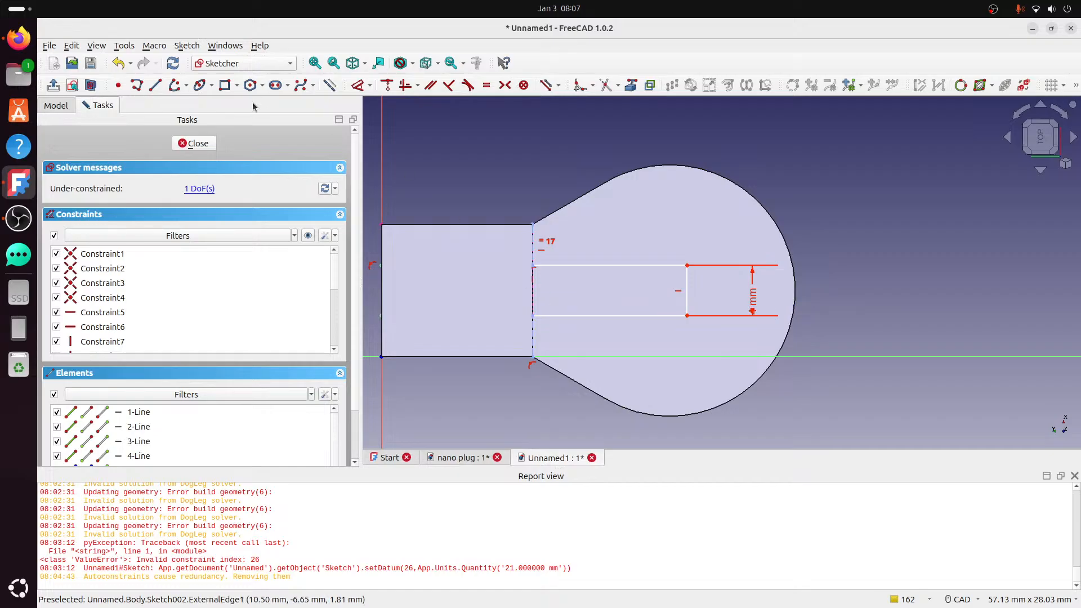
left_click(356, 89)
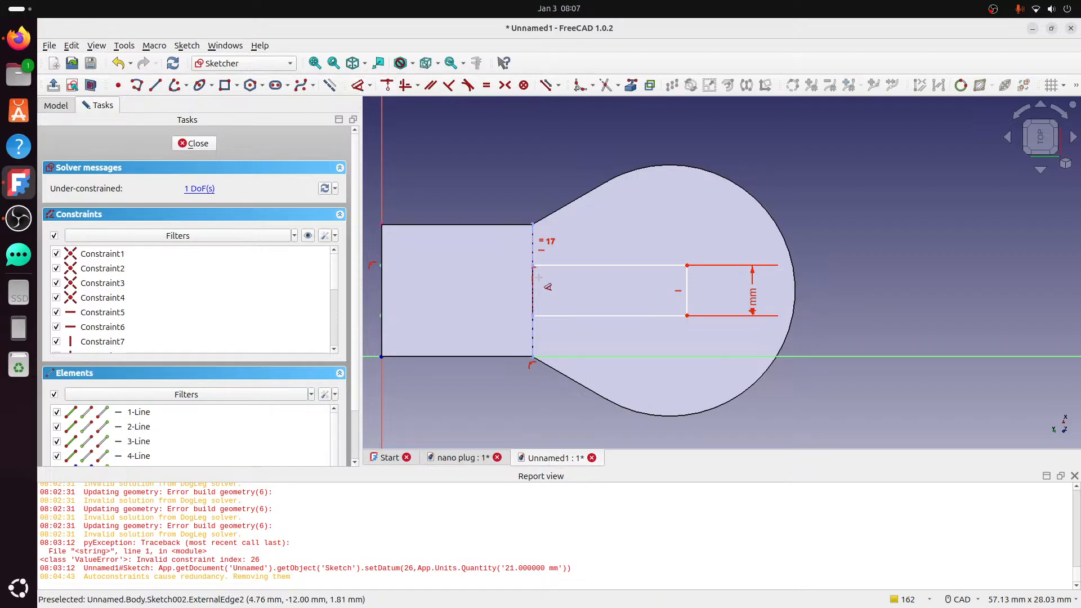
left_click(536, 237)
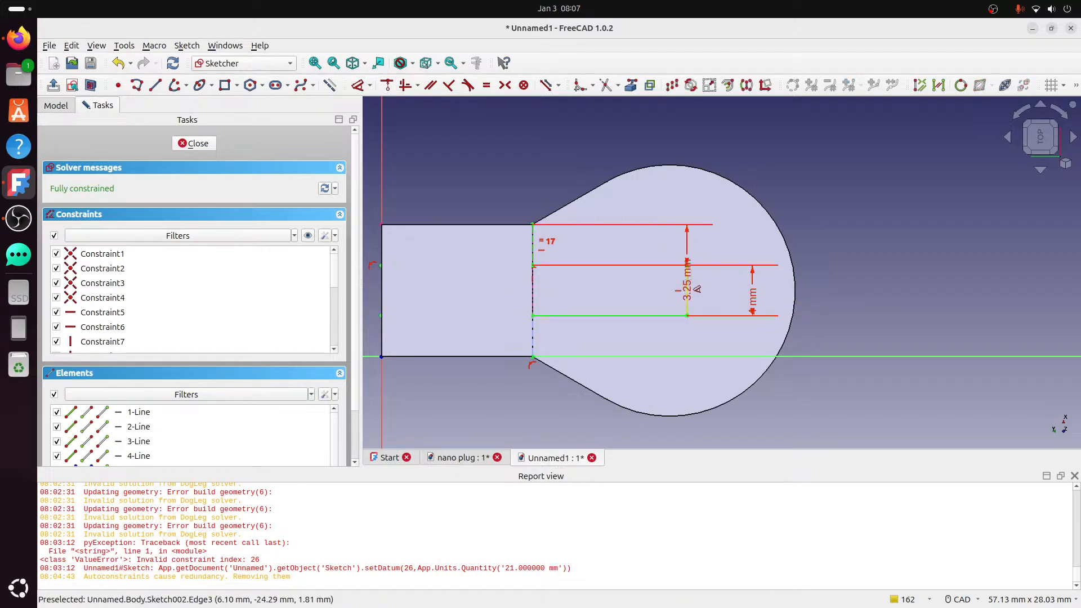
left_click(697, 266)
left_click(698, 272)
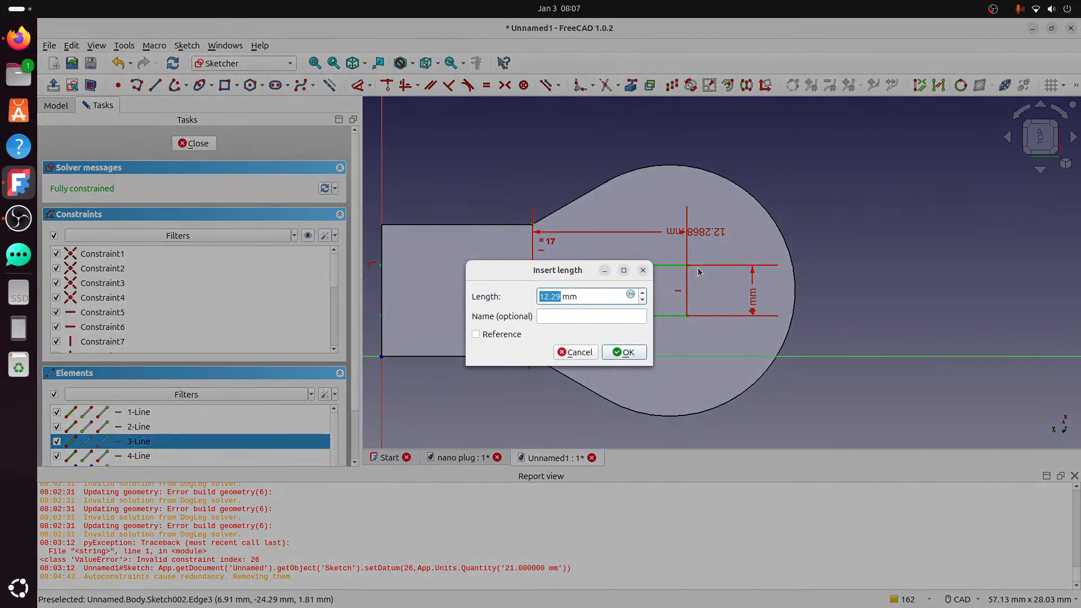
type("12")
left_click(622, 354)
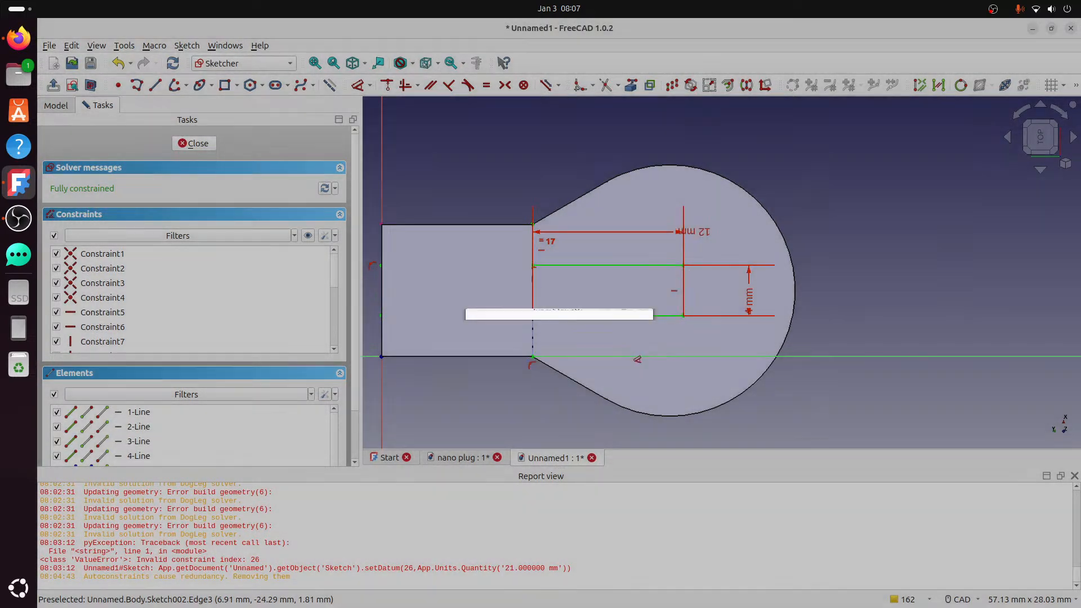
mouse_move(642, 327)
middle_mouse_down()
mouse_move(813, 434)
mouse_move(726, 403)
mouse_move(590, 441)
mouse_move(636, 420)
middle_mouse_up()
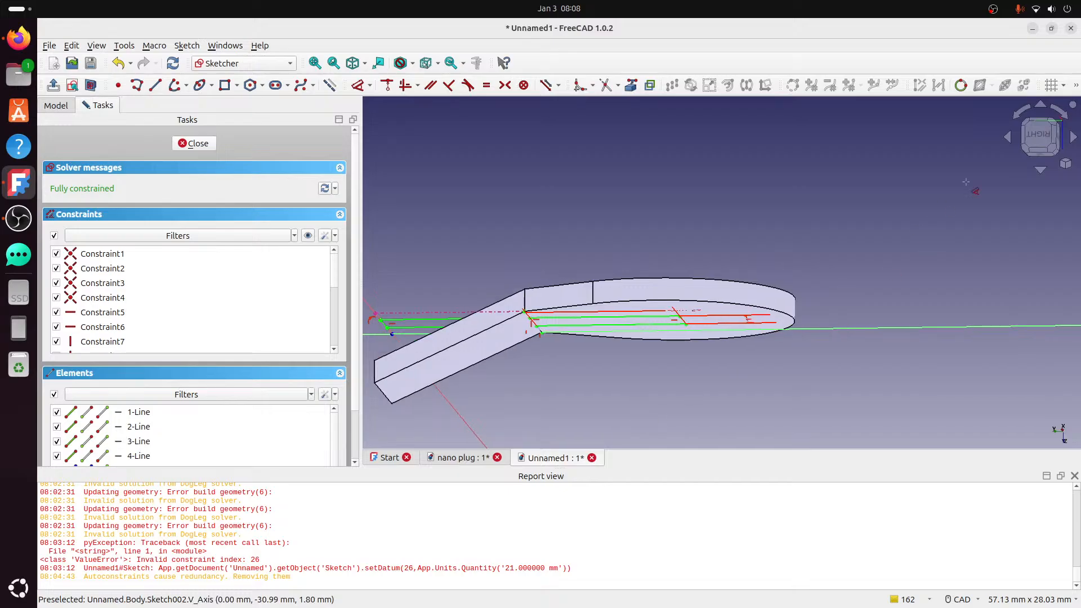
left_click(1039, 135)
middle_click_drag(806, 187, 818, 186)
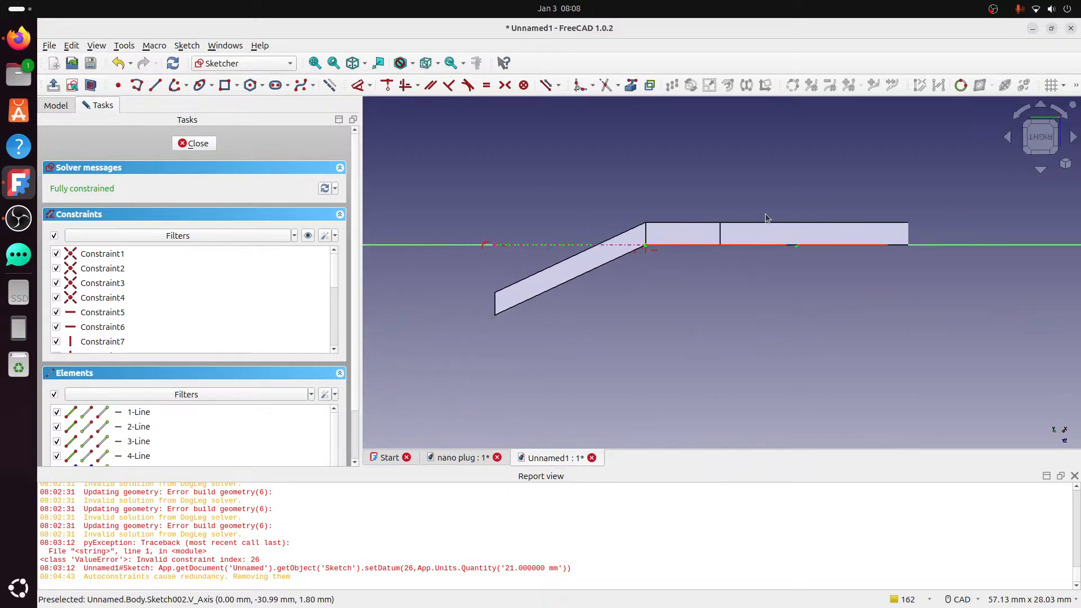
left_click(193, 143)
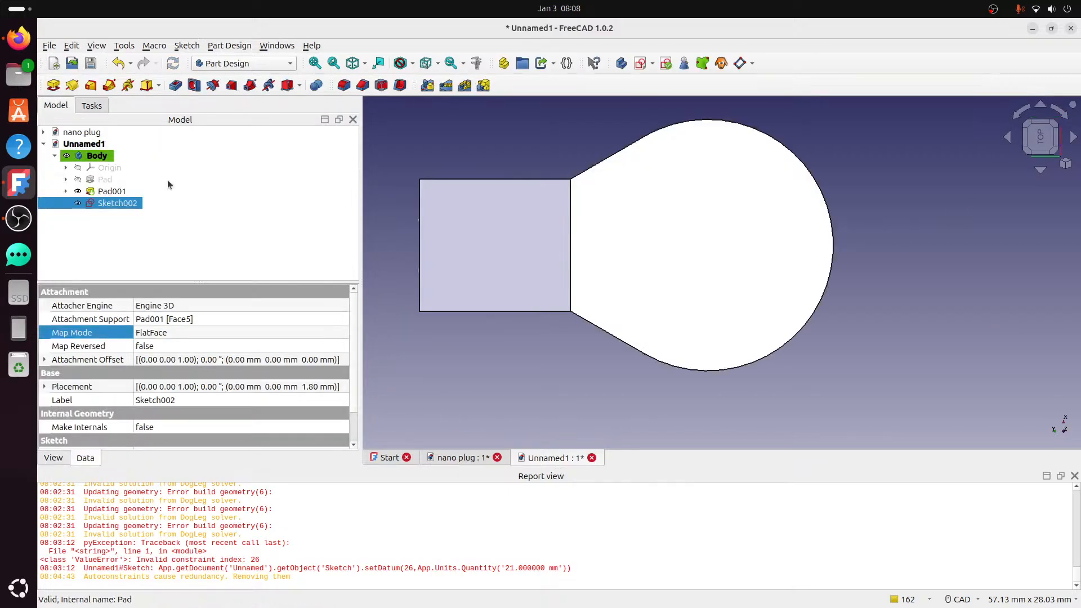
- Pad the rectangle sketch to a length of 4 mm
left_click(53, 85)
middle_click_drag(716, 199, 721, 313)
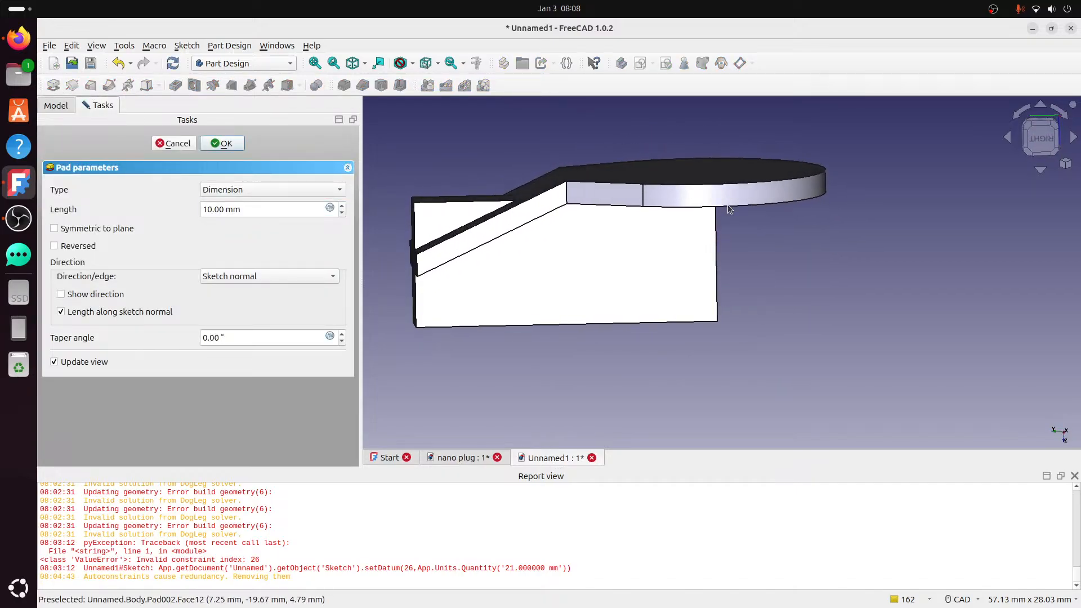
left_click(1040, 137)
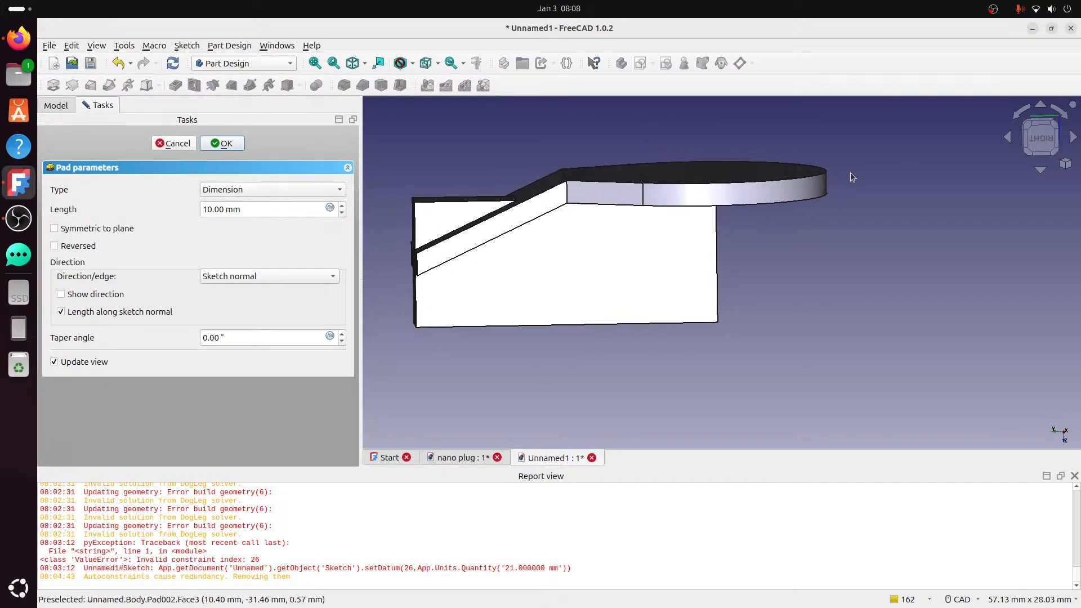
left_click(342, 213)
left_click(342, 214)
left_click(342, 213)
left_click(342, 214)
left_click(341, 214)
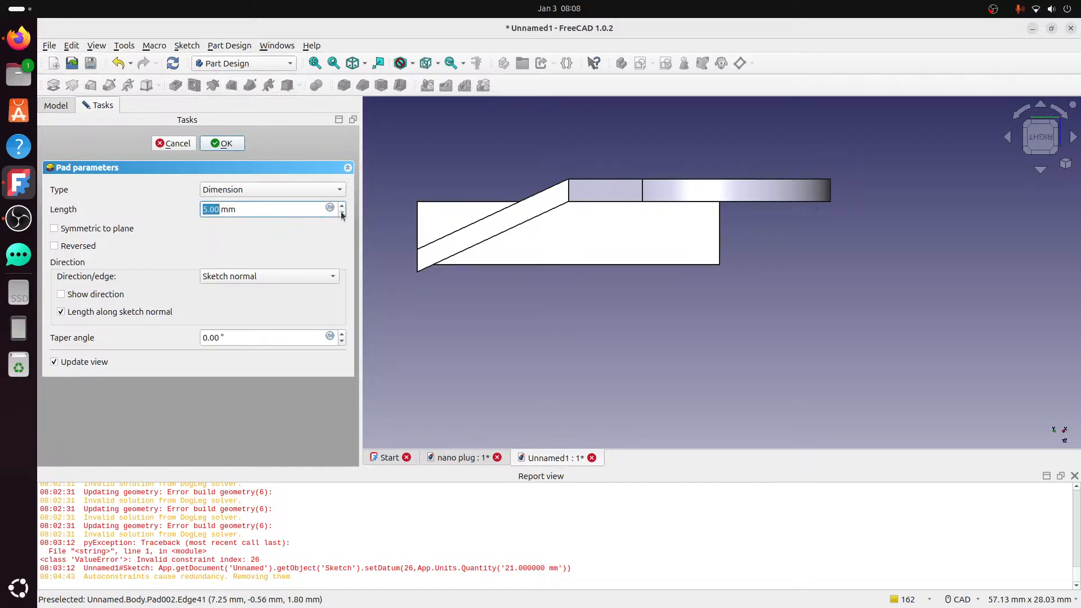
left_click(341, 213)
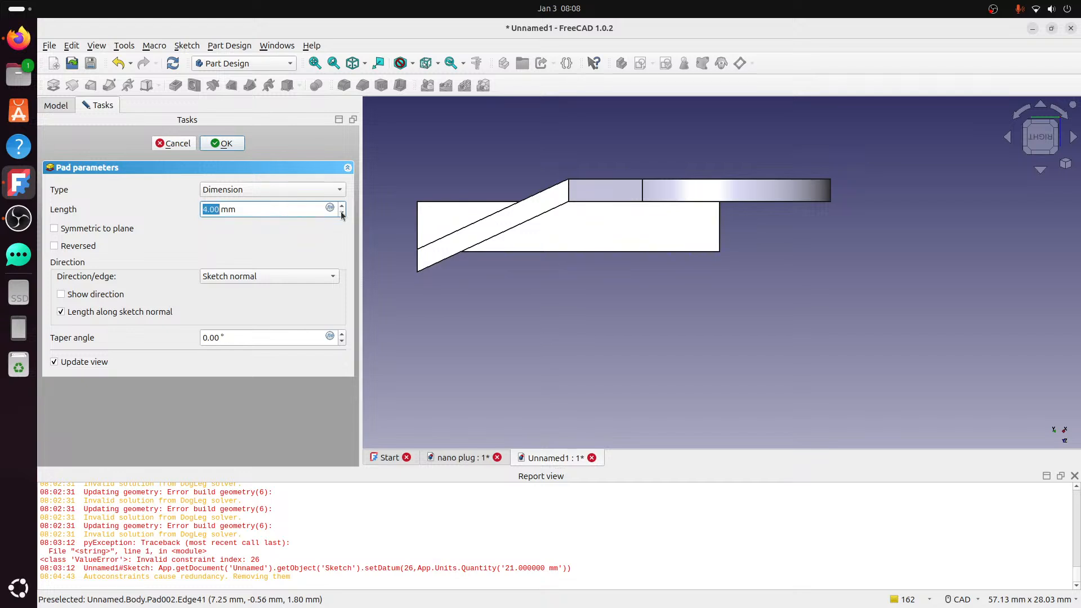
left_click(224, 143)
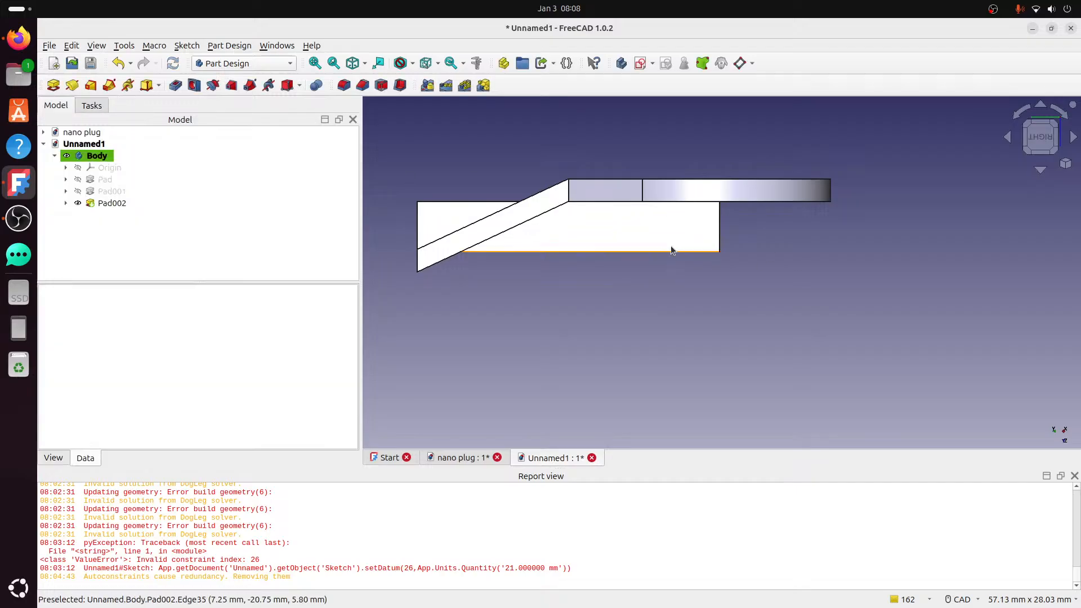
- Create a sketch on the padded block's side and project the tab's slanted edges plus the block's end and long outer edges
left_click(642, 64)
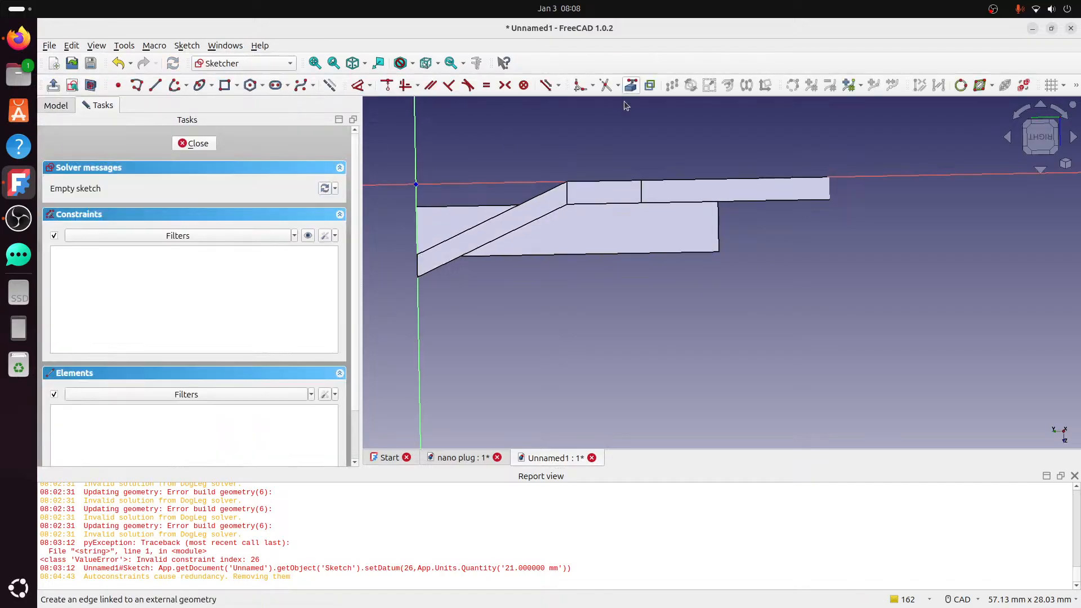
middle_click_drag(708, 181, 661, 184)
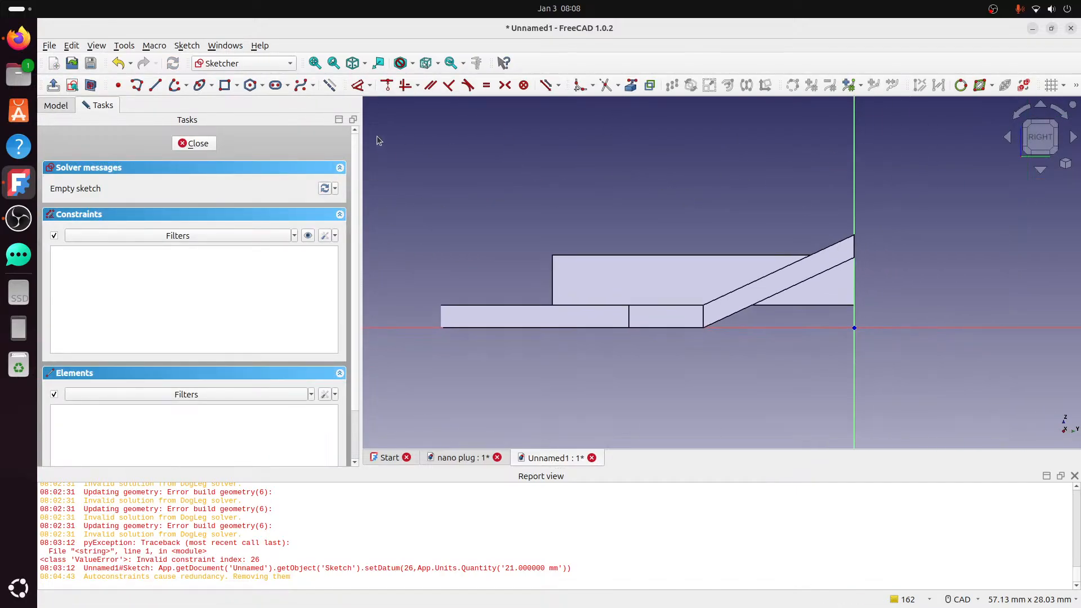
left_click(630, 85)
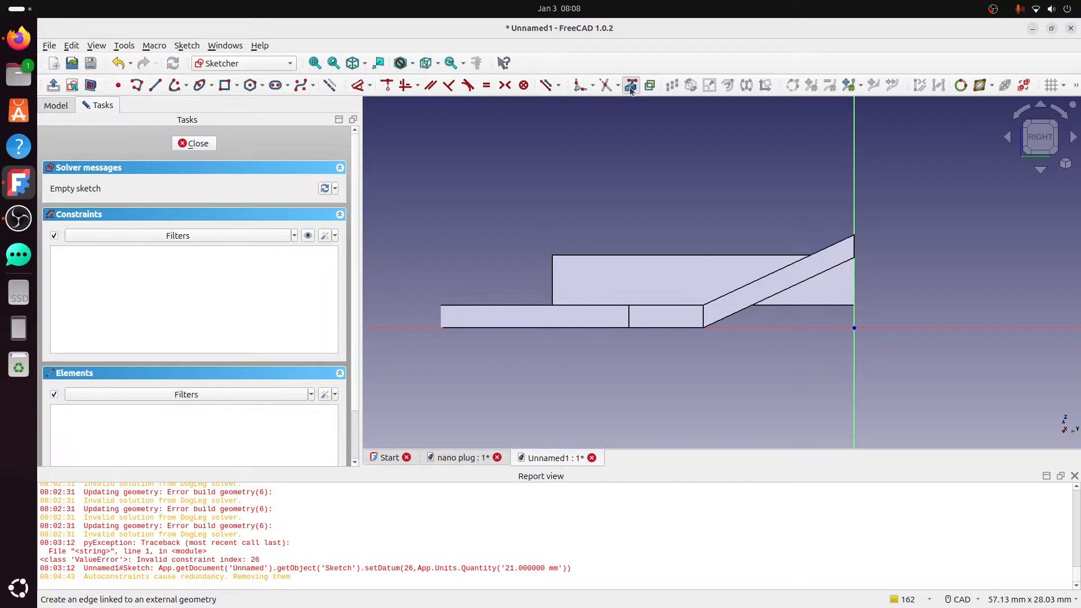
left_click(776, 292)
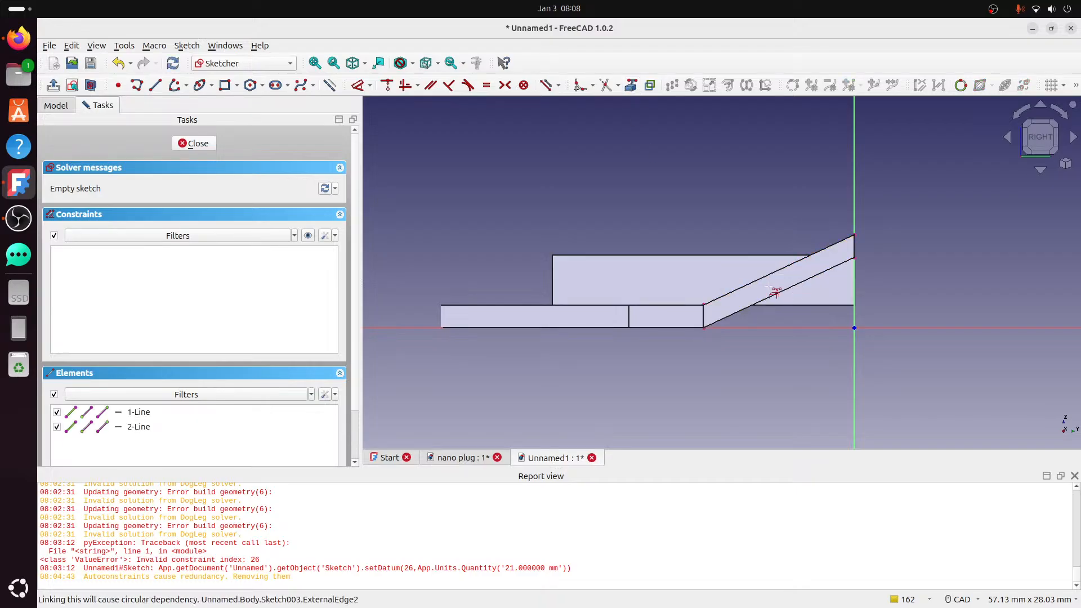
left_click(552, 280)
left_click(572, 256)
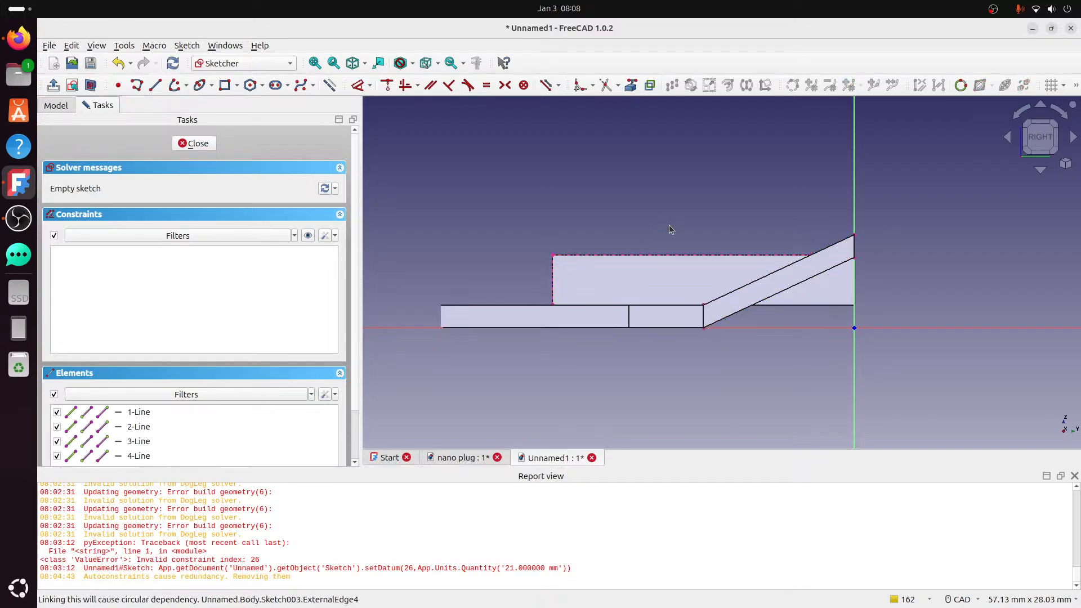
middle_click_drag(743, 200, 653, 202)
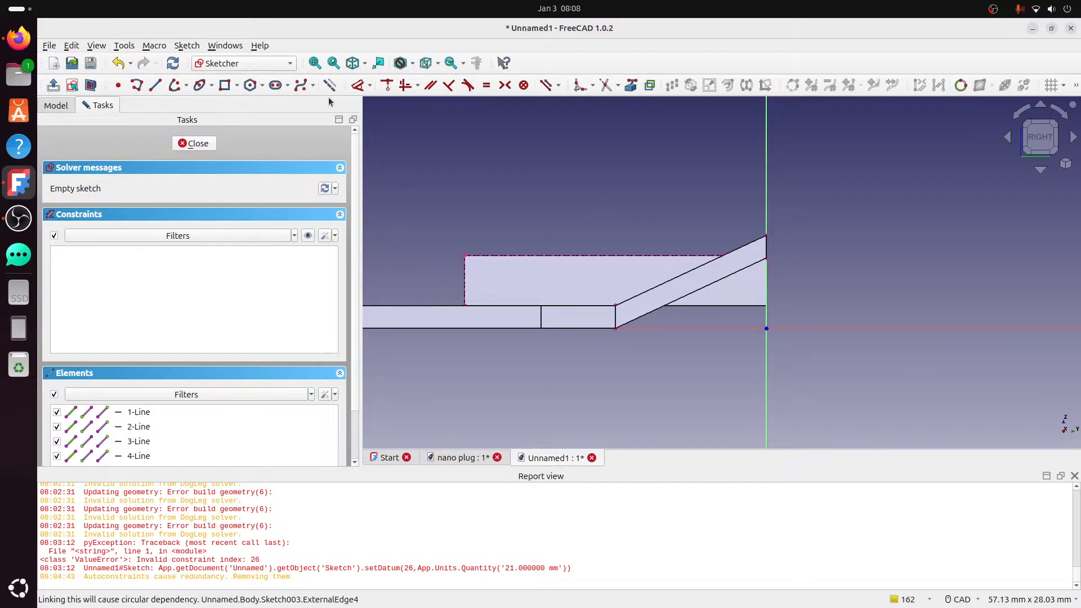
- Draw a closed triangle over the block's tip-side end, its base along the outer edge about 5 mm long and its diagonal ending at the lip
left_click(156, 85)
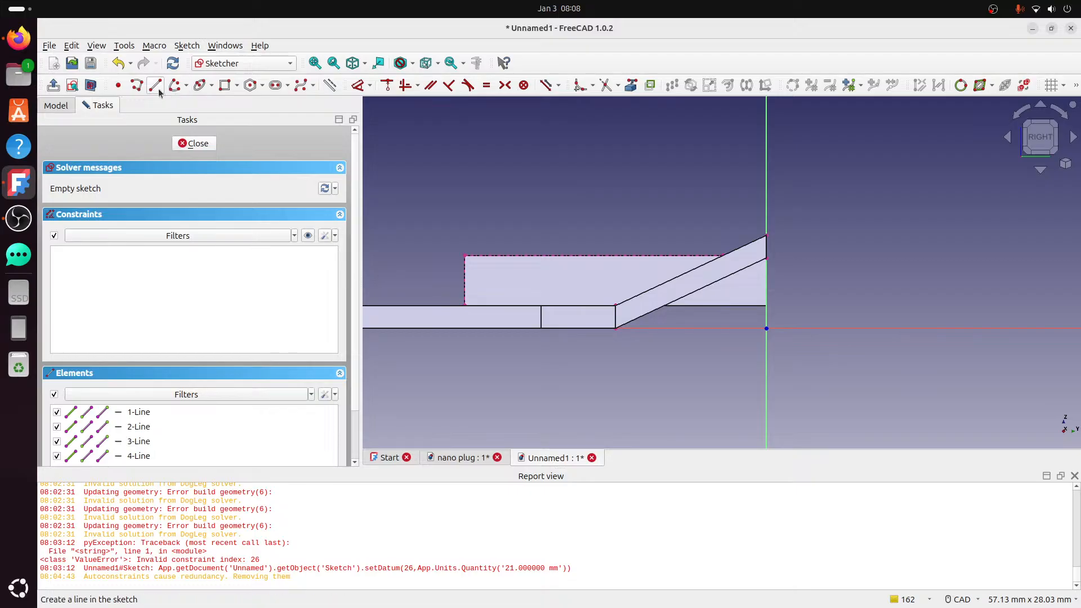
left_click(465, 304)
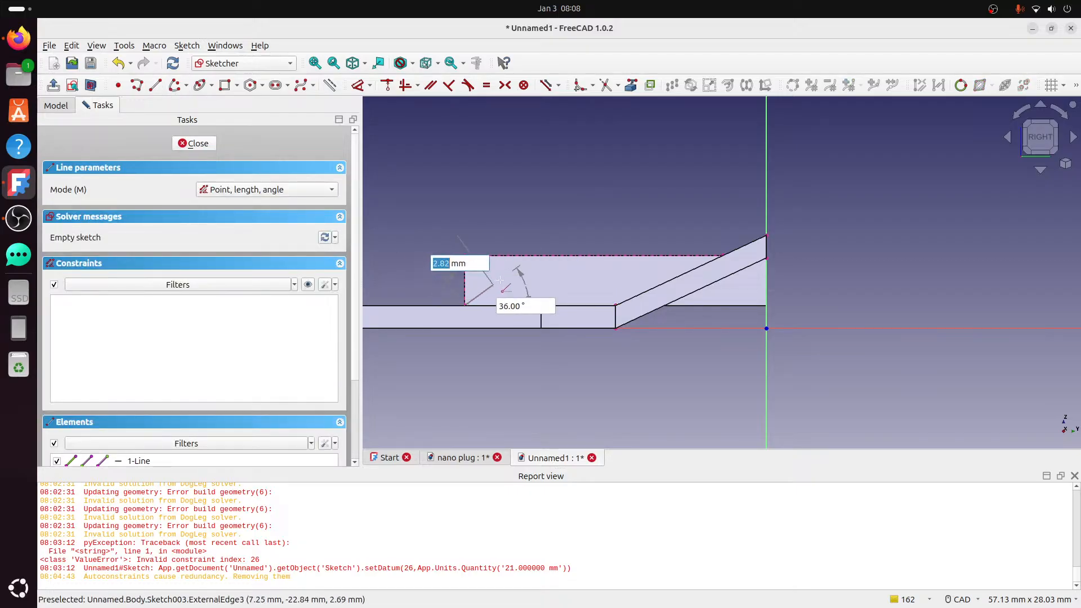
left_click(527, 255)
left_click(465, 255)
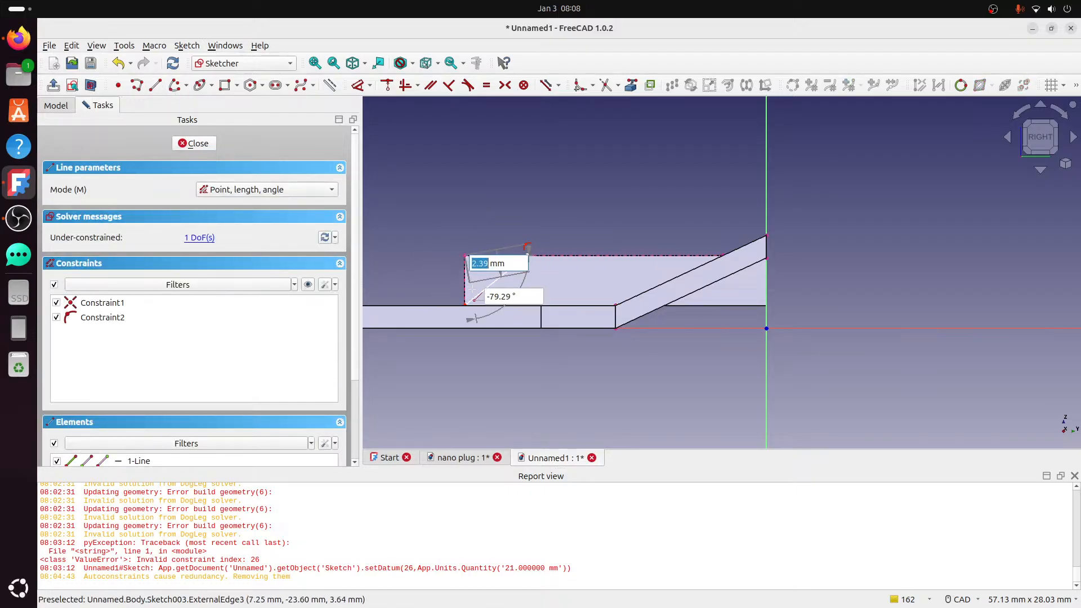
left_click(465, 304)
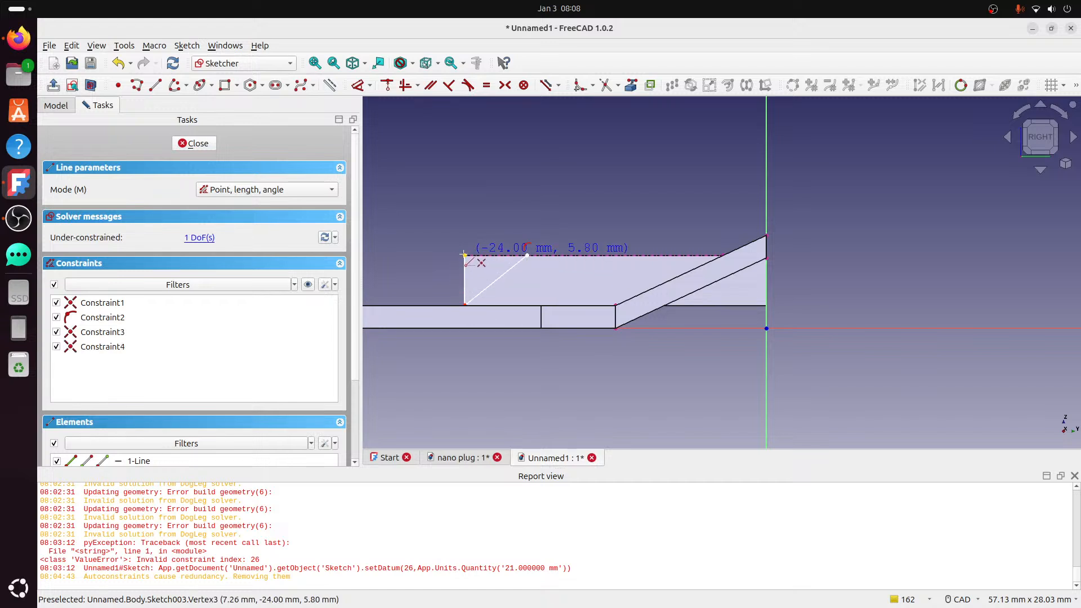
left_click(465, 256)
left_click(528, 255)
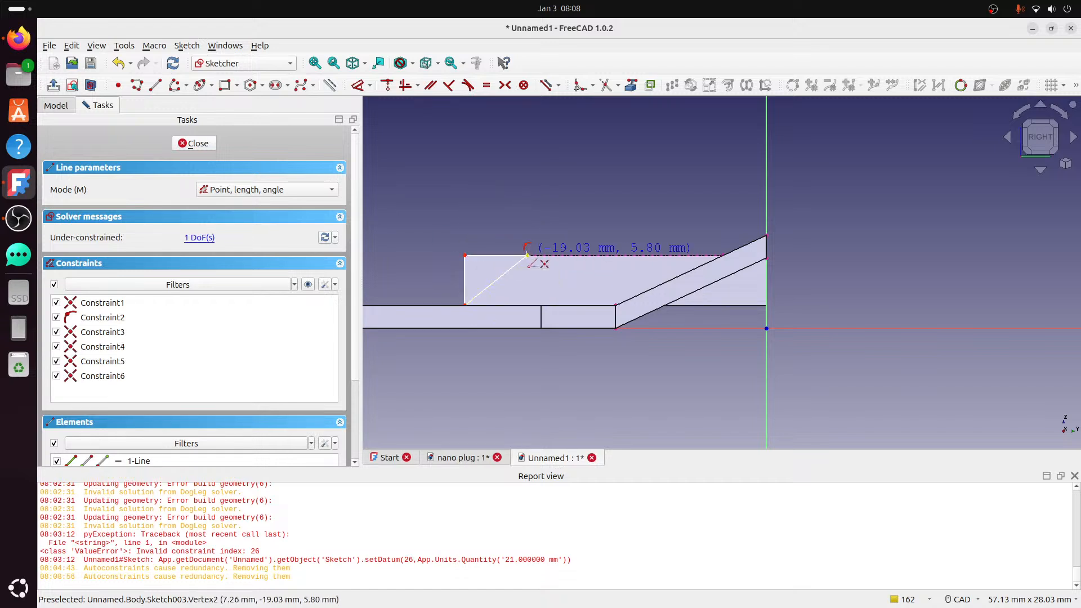
- Draw a vertical line from the tab end's corner along the block's end, project the block's base edge, and constrain the line's end point onto it
left_click(765, 259)
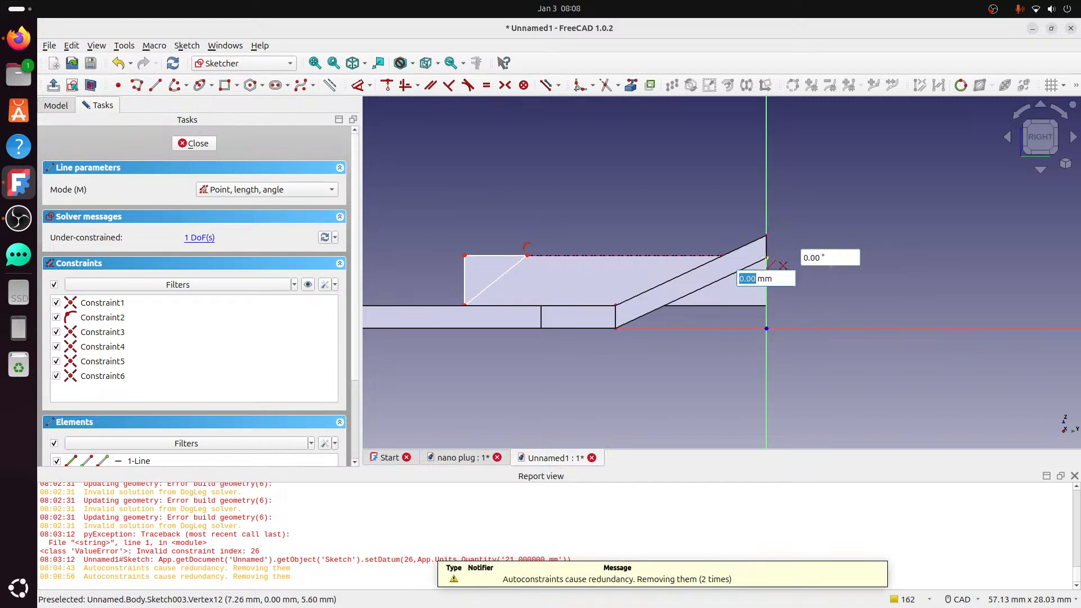
left_click(766, 309)
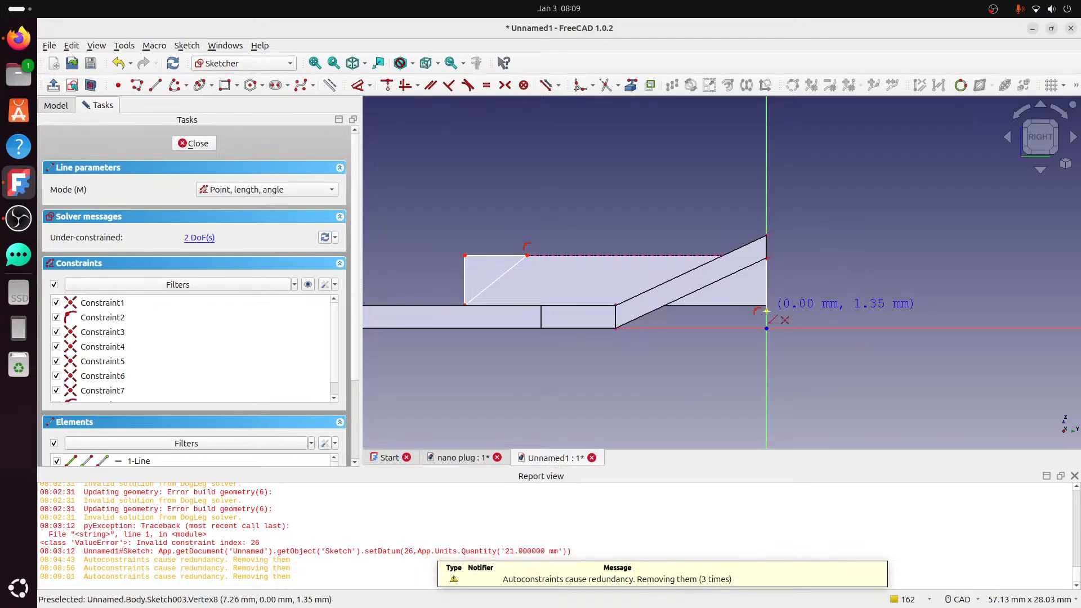
right_click(694, 202)
left_click(631, 86)
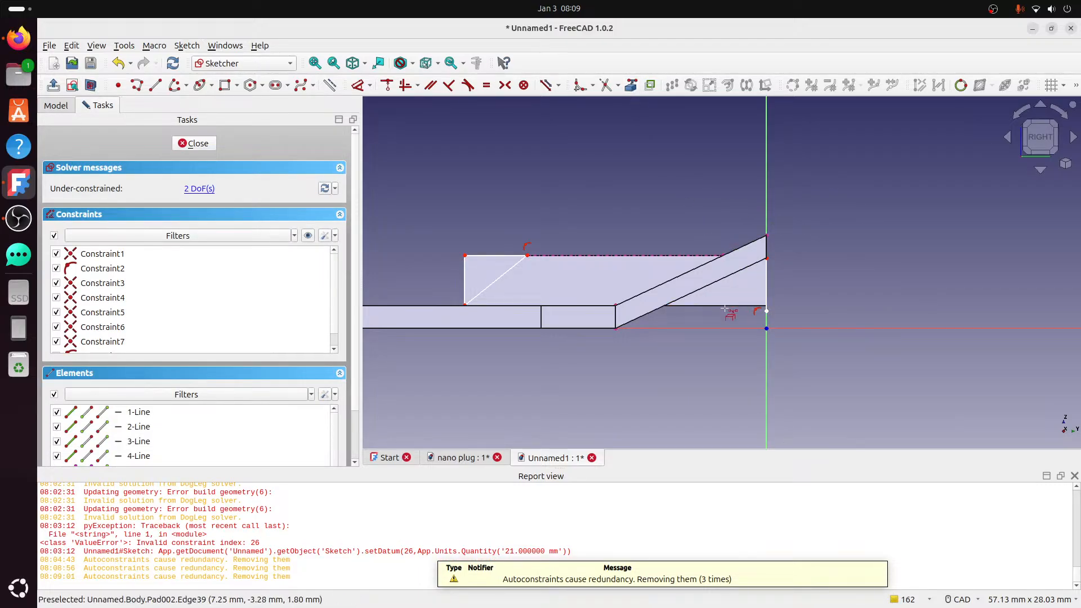
left_click(725, 307)
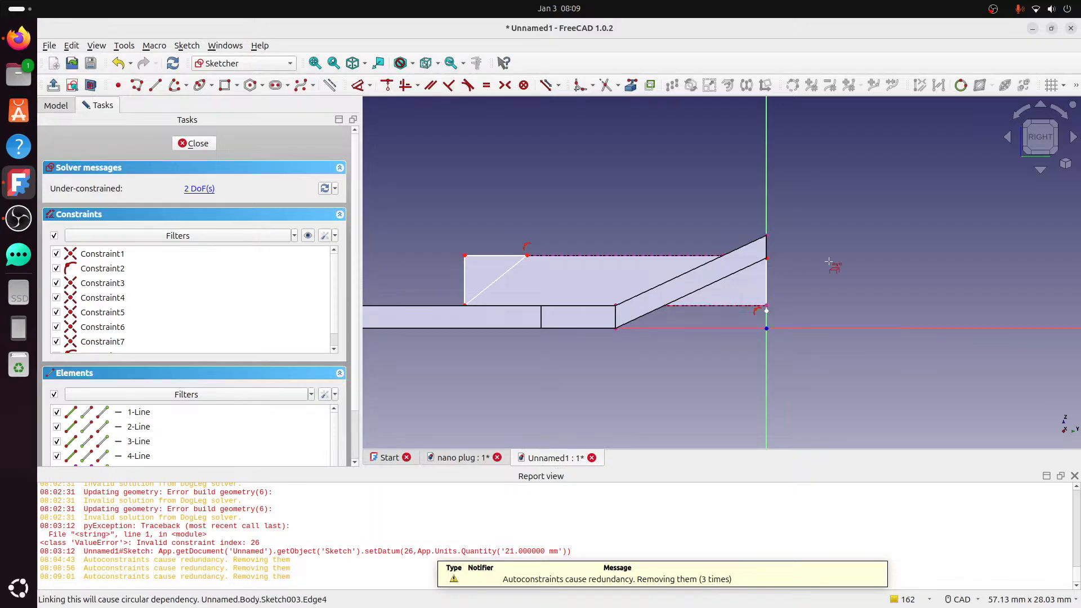
left_click(766, 309)
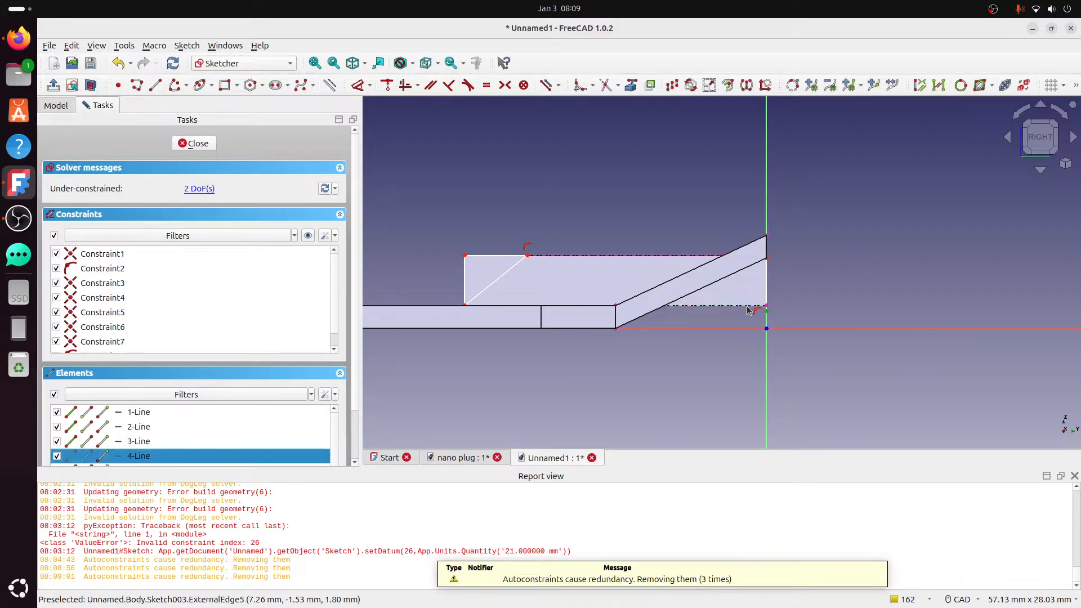
left_click(404, 85)
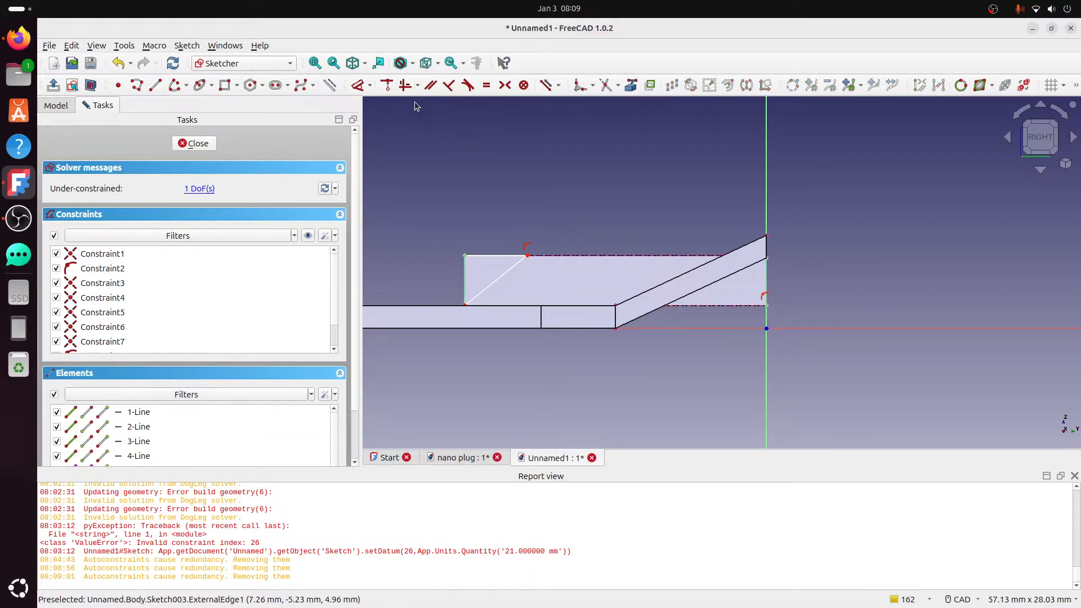
- Close a second triangle with lines along the block's base edge and the tab's slanted edge back to the tab end's corner
left_click(155, 85)
left_click(767, 306)
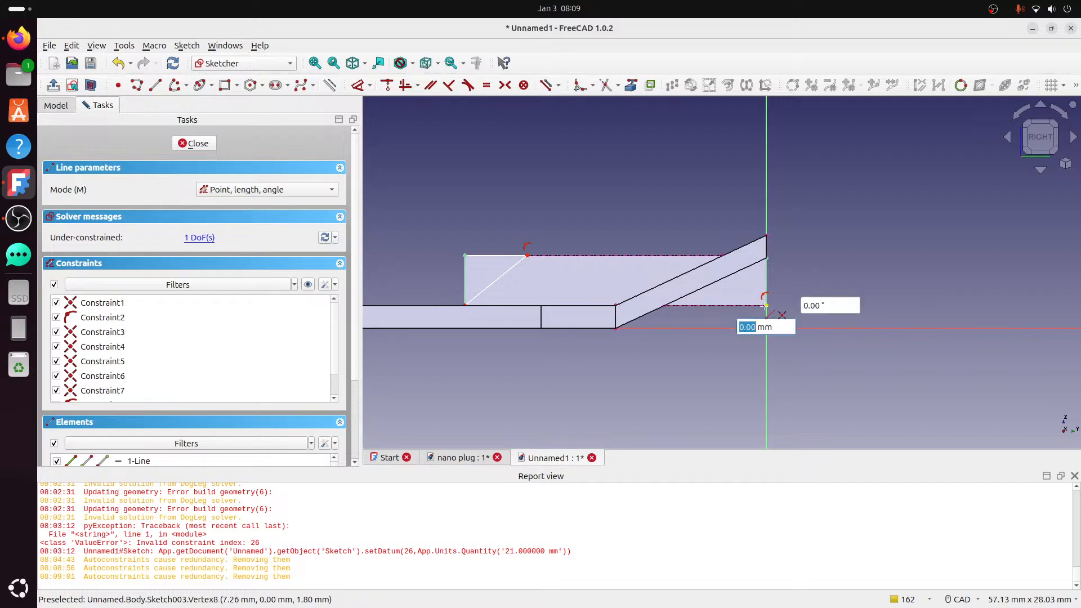
left_click(665, 305)
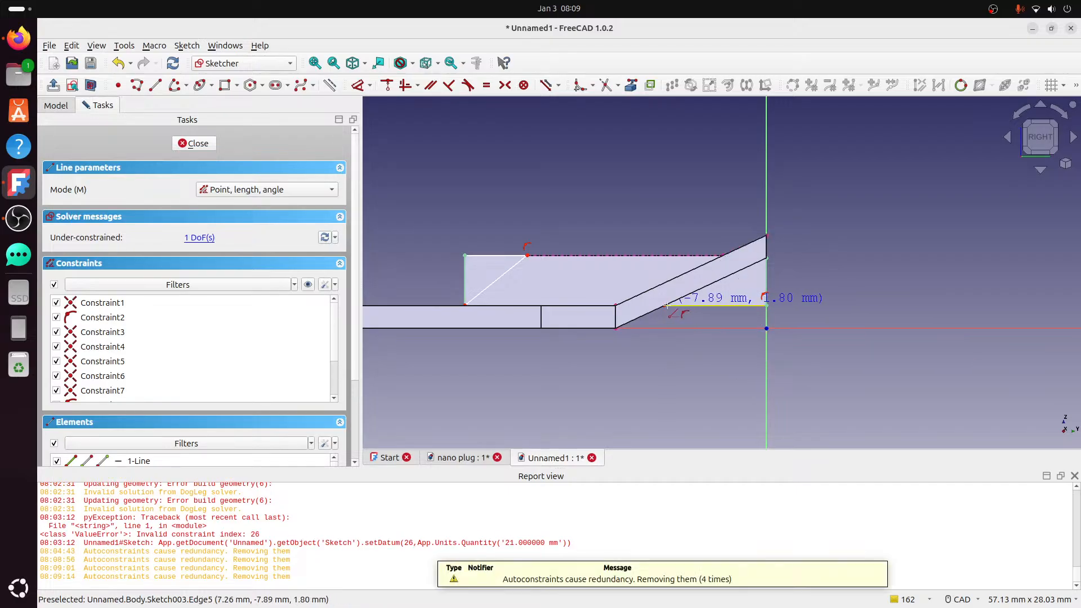
left_click(666, 305)
left_click(767, 258)
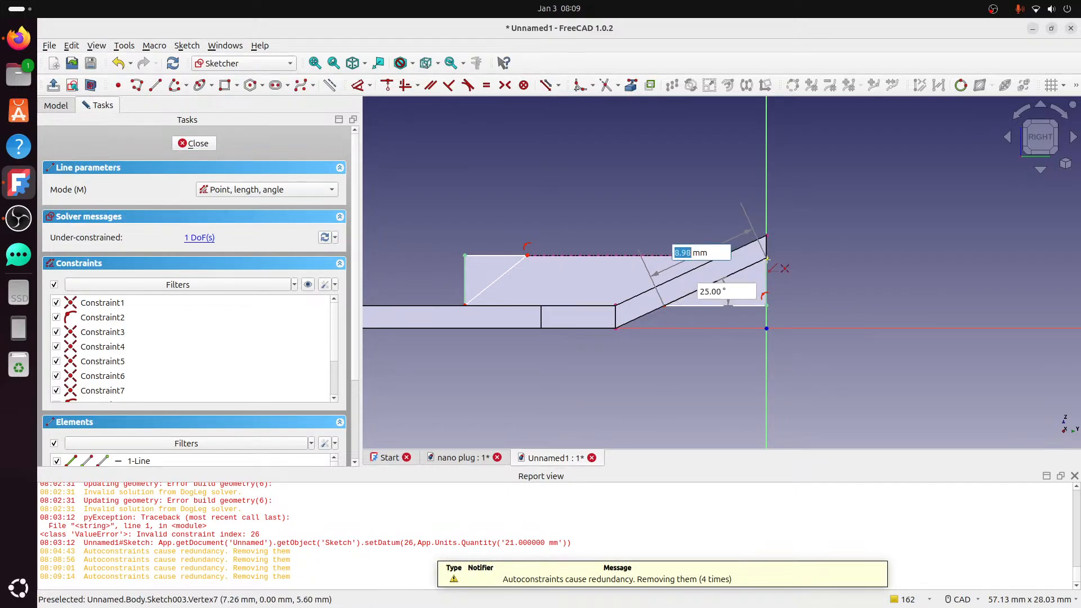
key("Escape")
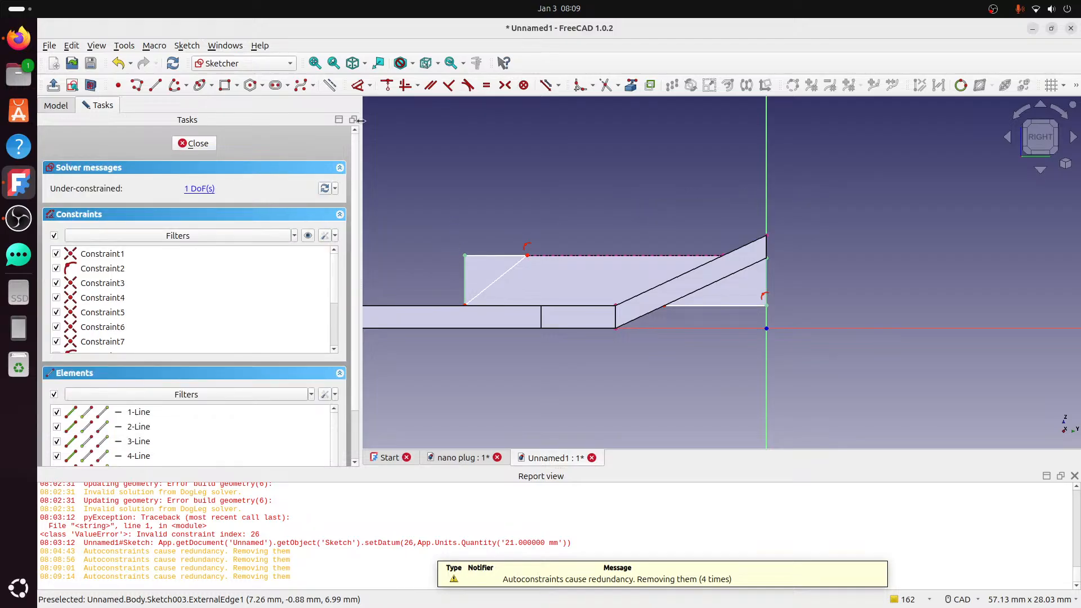
- Constrain the angle between the tip-side triangle's diagonal and the block's outer edge to 135°
left_click(357, 85)
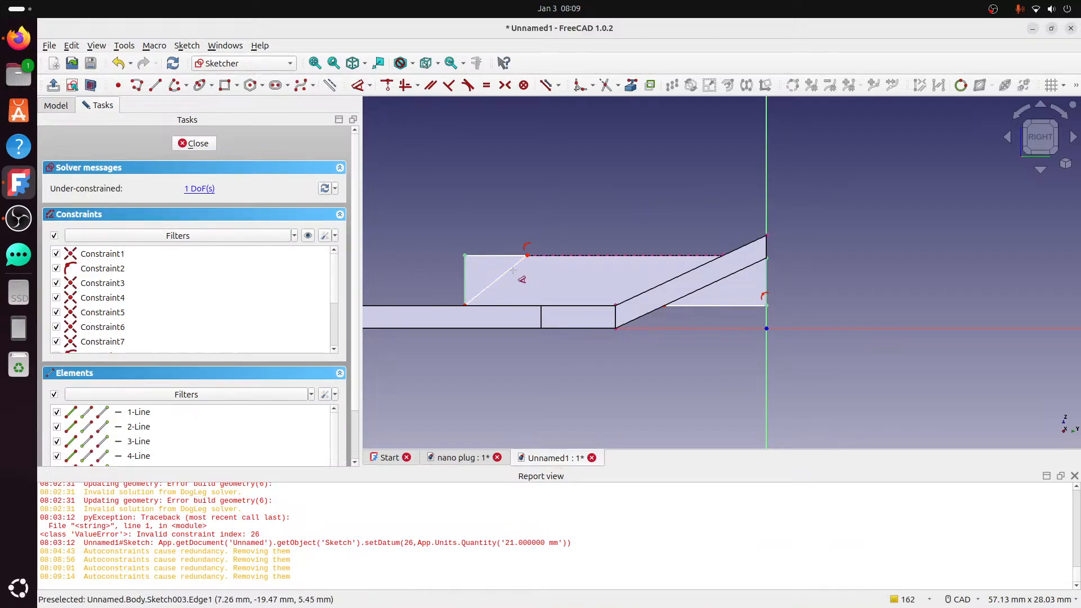
left_click(511, 269)
left_click(555, 255)
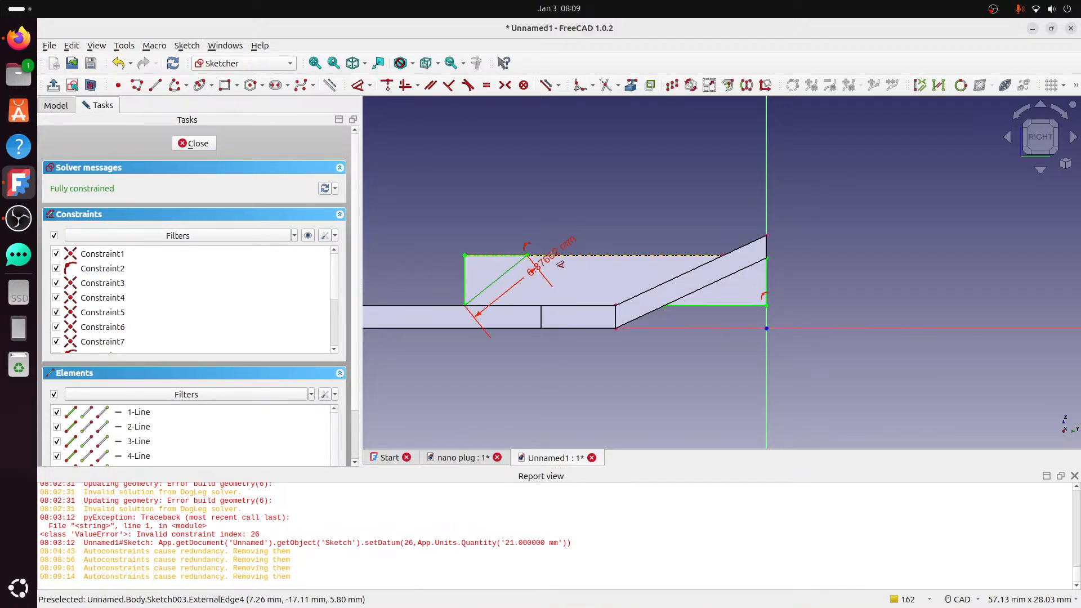
left_click(569, 284)
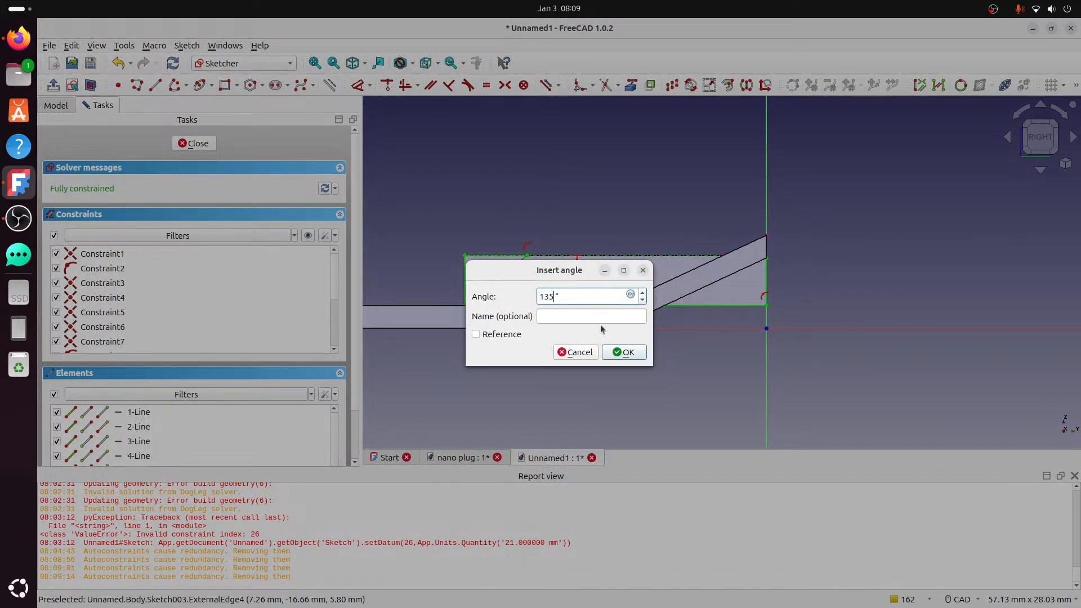
left_click(631, 351)
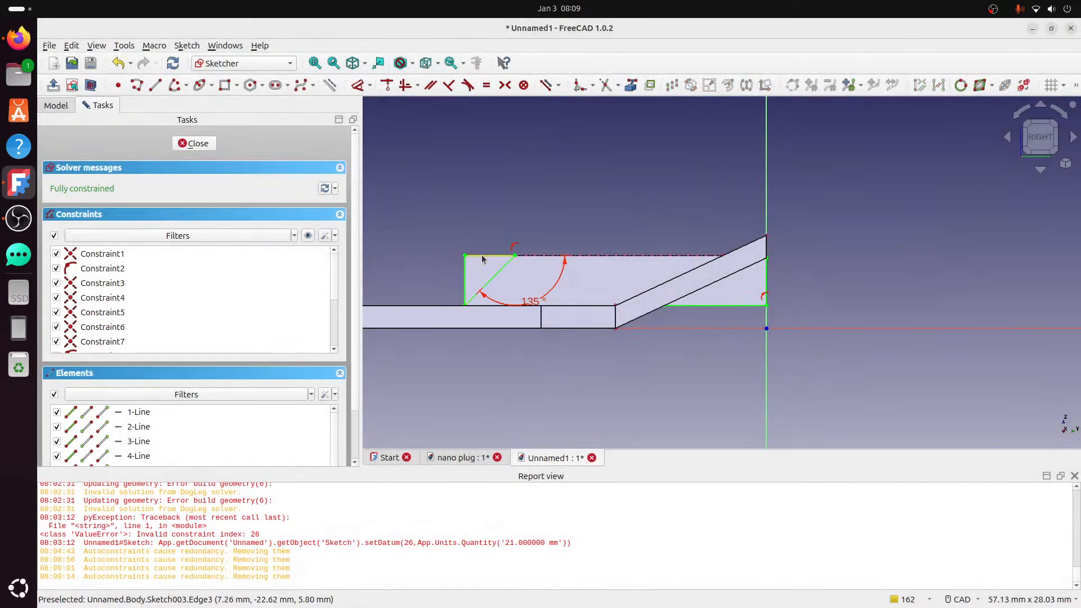
- Finish the sketch and pocket both triangles 5 mm deep through the block's ends
left_click(198, 144)
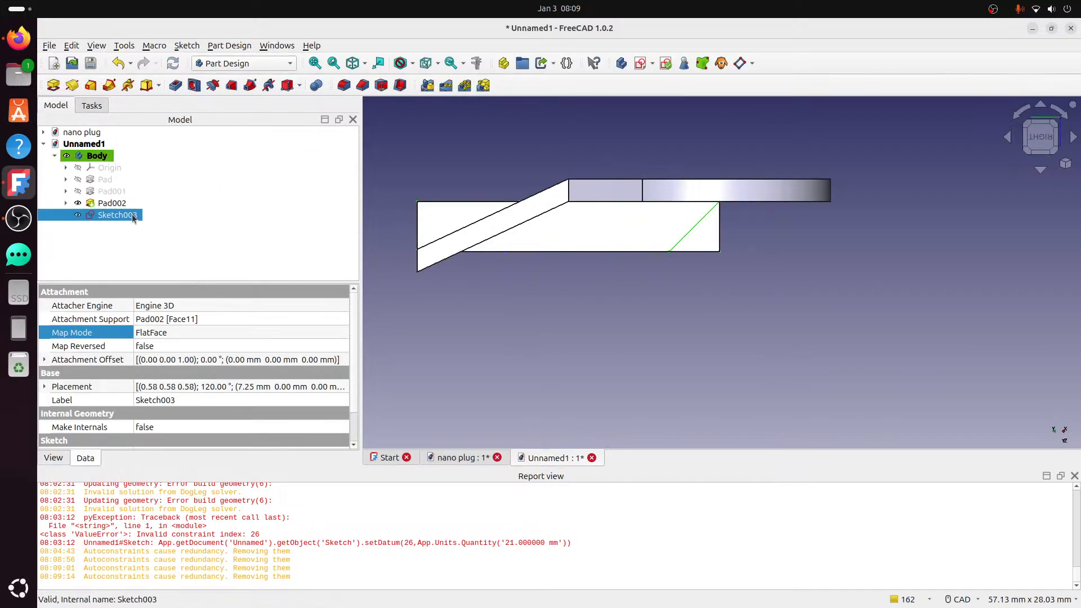
left_click(175, 85)
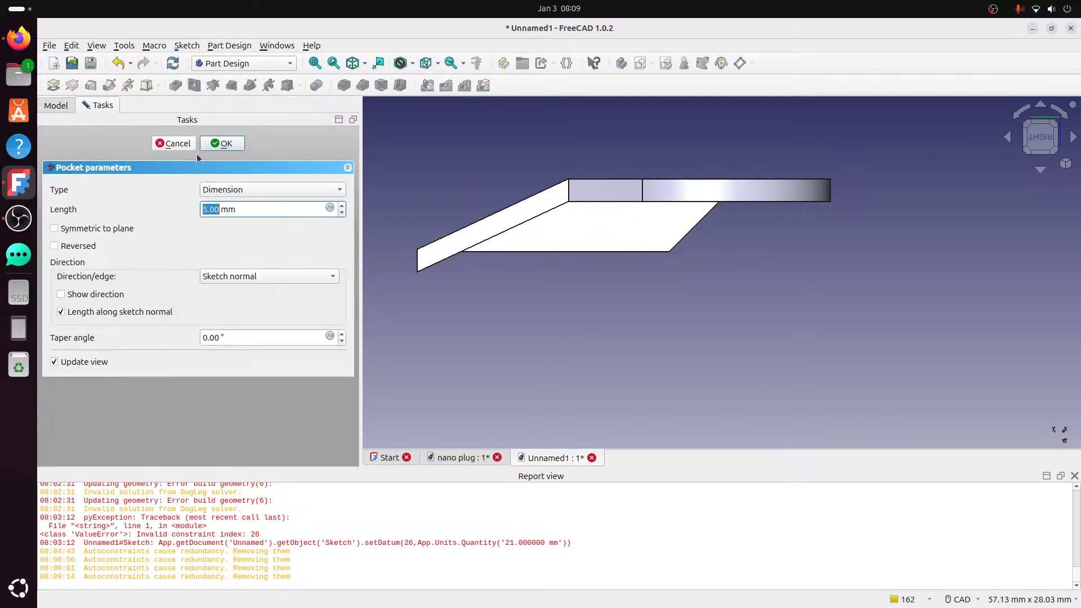
left_click(222, 144)
- Inspect the trimmed block and tab of the lip from several sides and compare them with the nano plug's slot
scroll(660, 227, "down", 2)
middle_click_drag(669, 226, 825, 167)
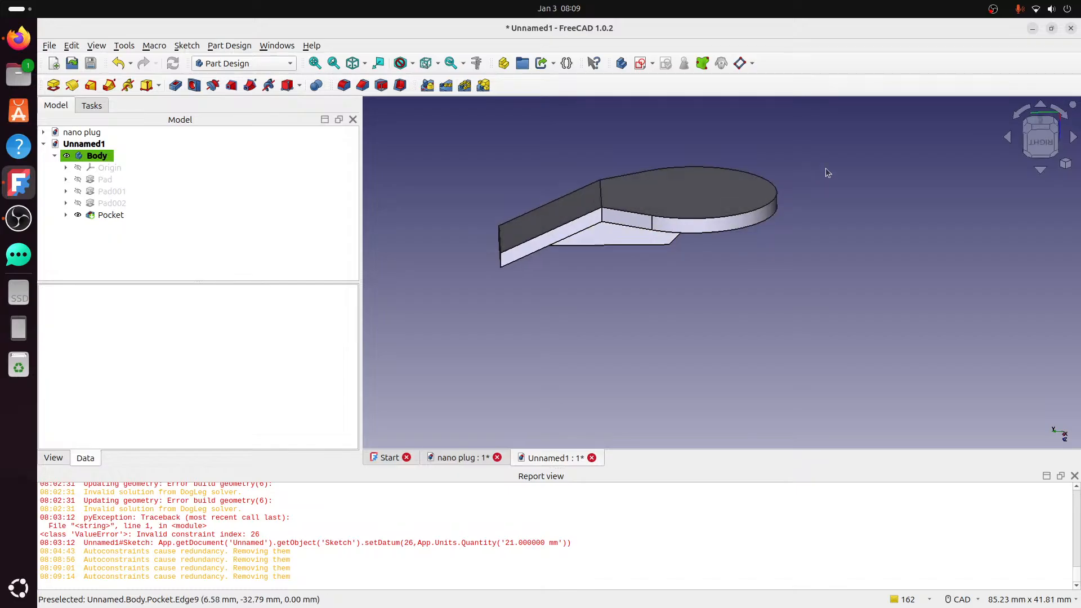
left_click(1025, 147)
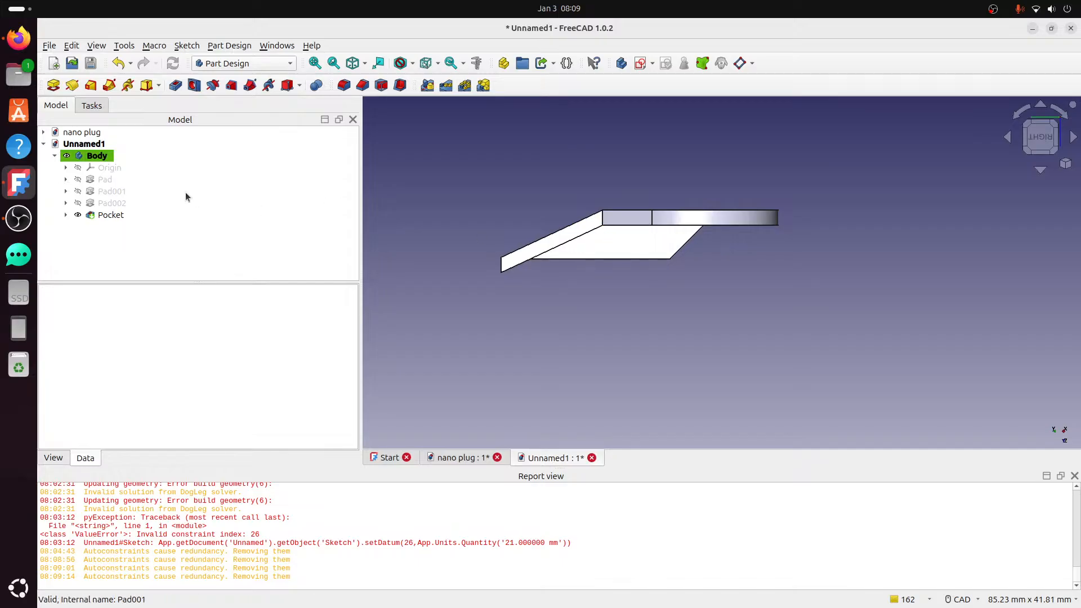
middle_click_drag(511, 210, 720, 158)
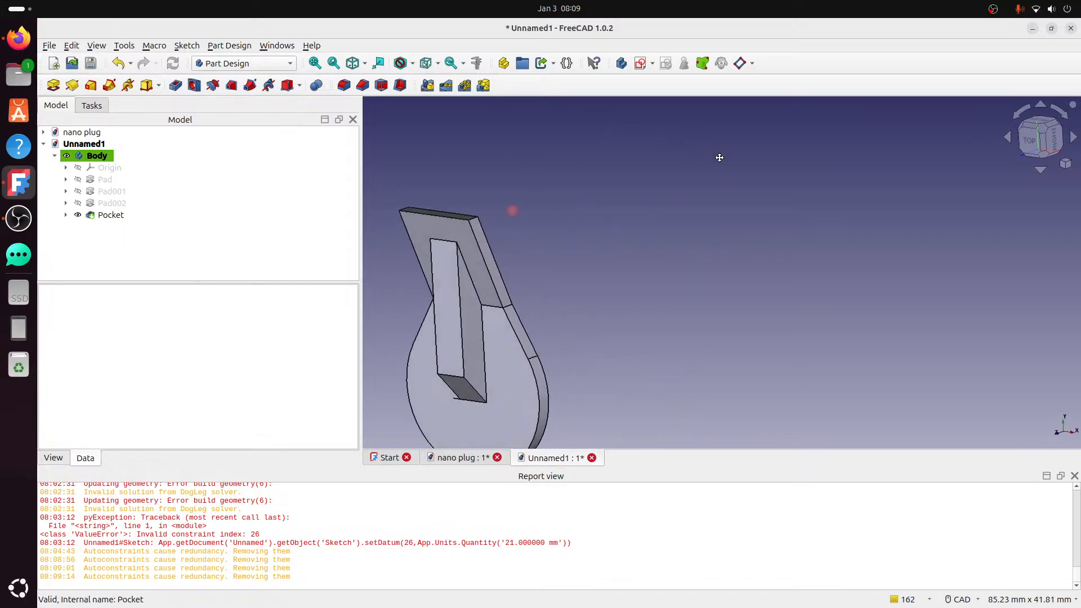
middle_click_drag(471, 280, 606, 157)
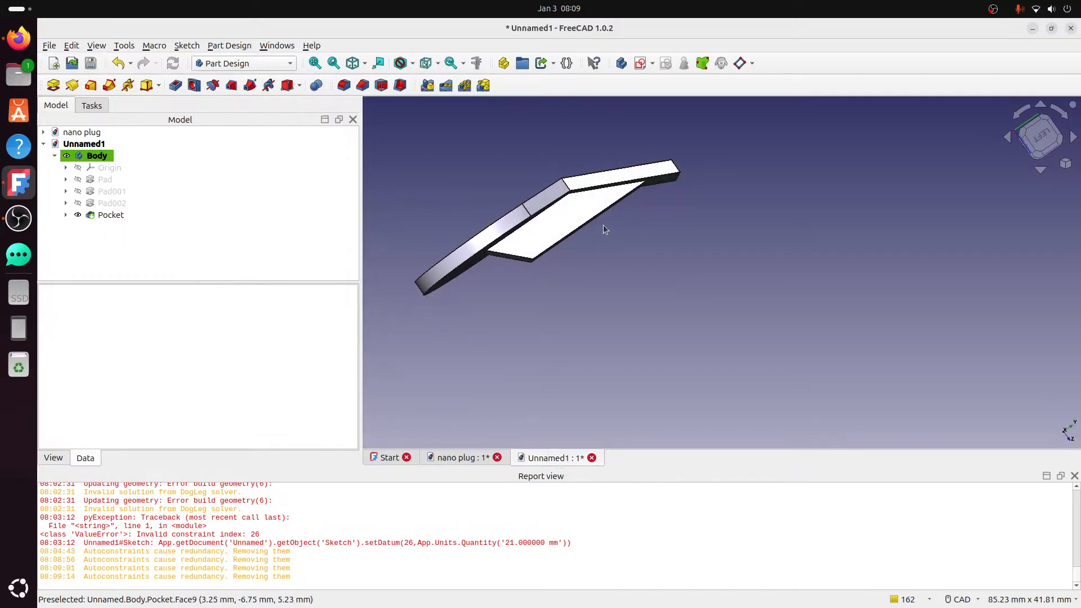
left_click(1040, 137)
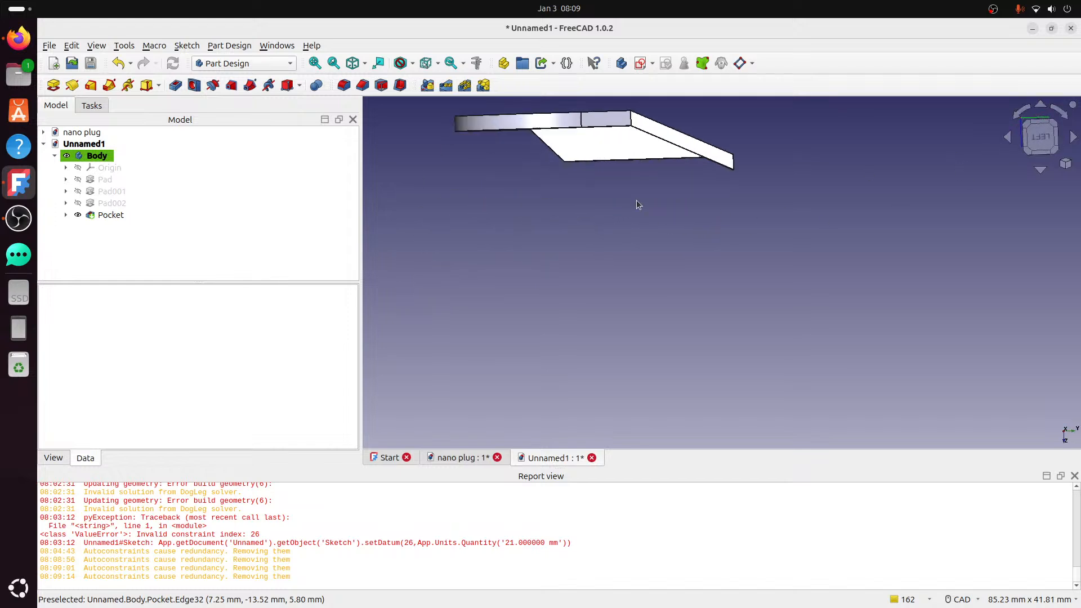
left_click(463, 458)
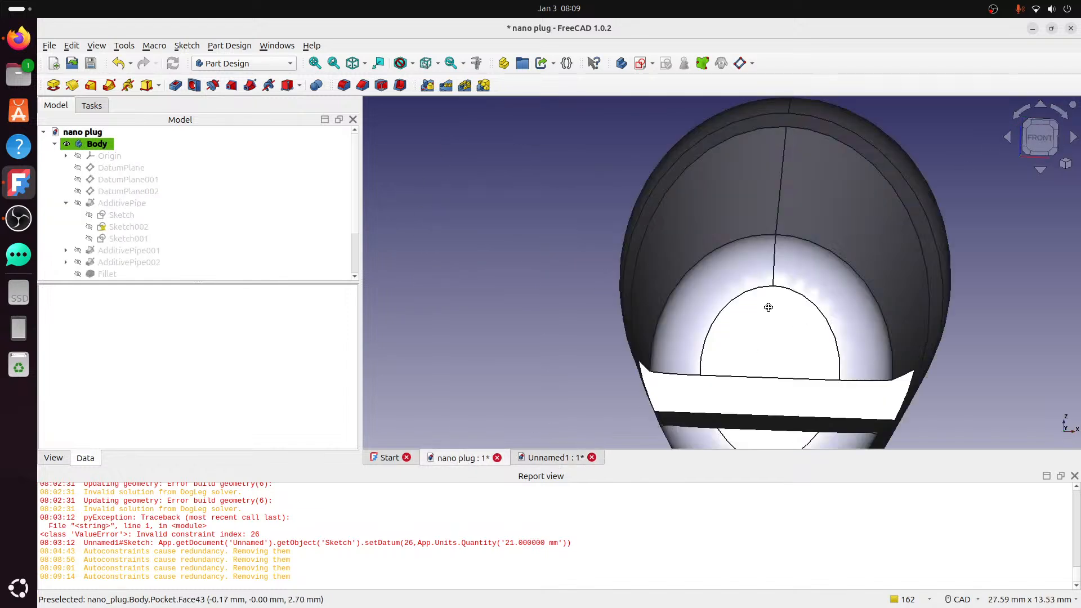
middle_click_drag(767, 307, 663, 313)
scroll(727, 323, "down", 3)
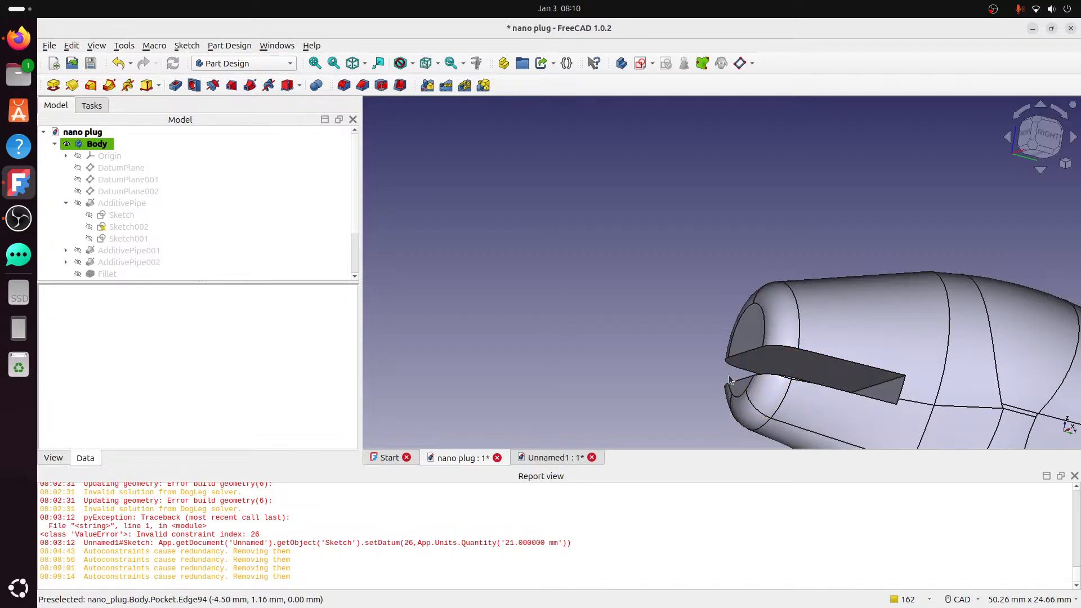
middle_click_drag(729, 380, 918, 383)
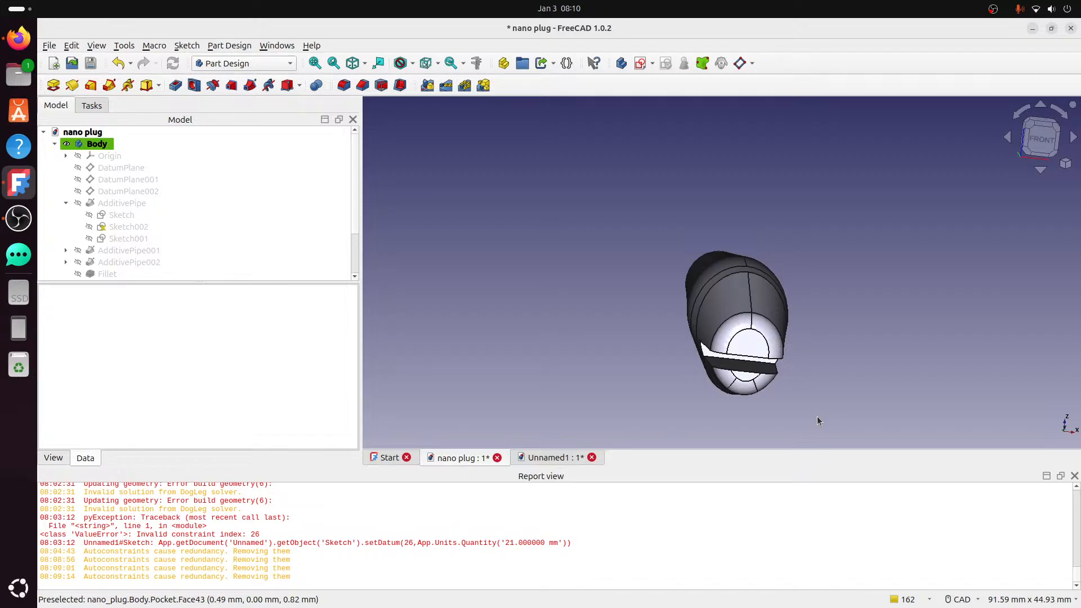
left_click(559, 458)
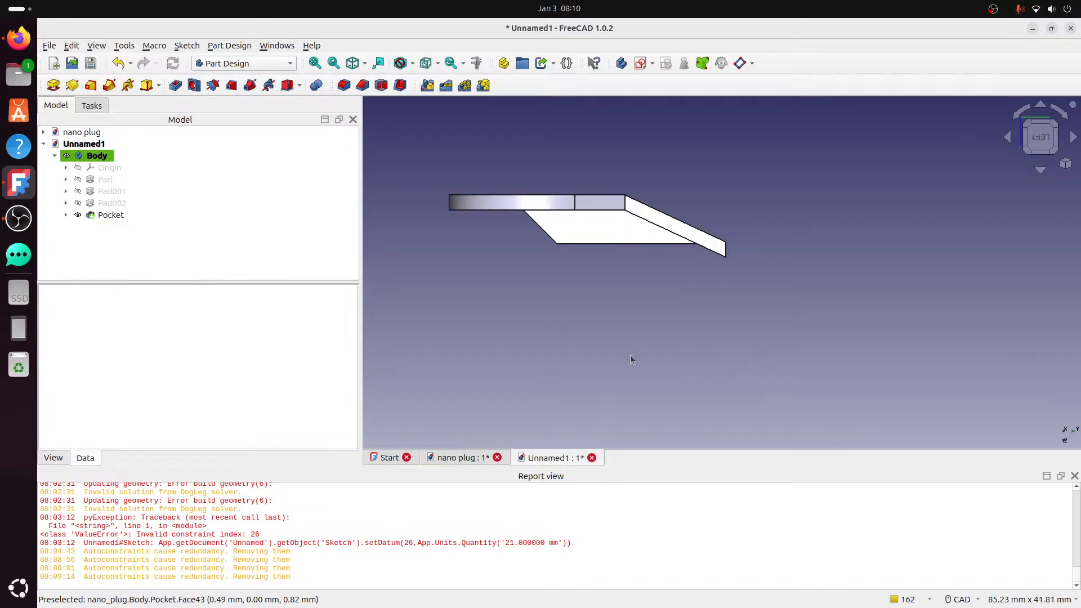
middle_click_drag(636, 208, 625, 228)
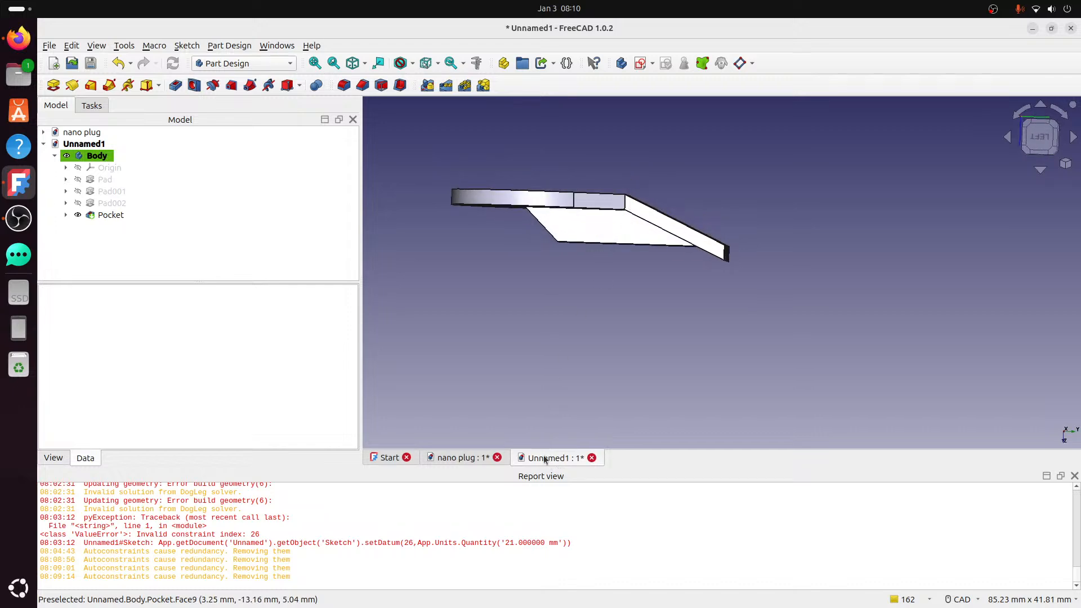
- Save the lip document as bill in the 2 inch plug folder
left_click(49, 46)
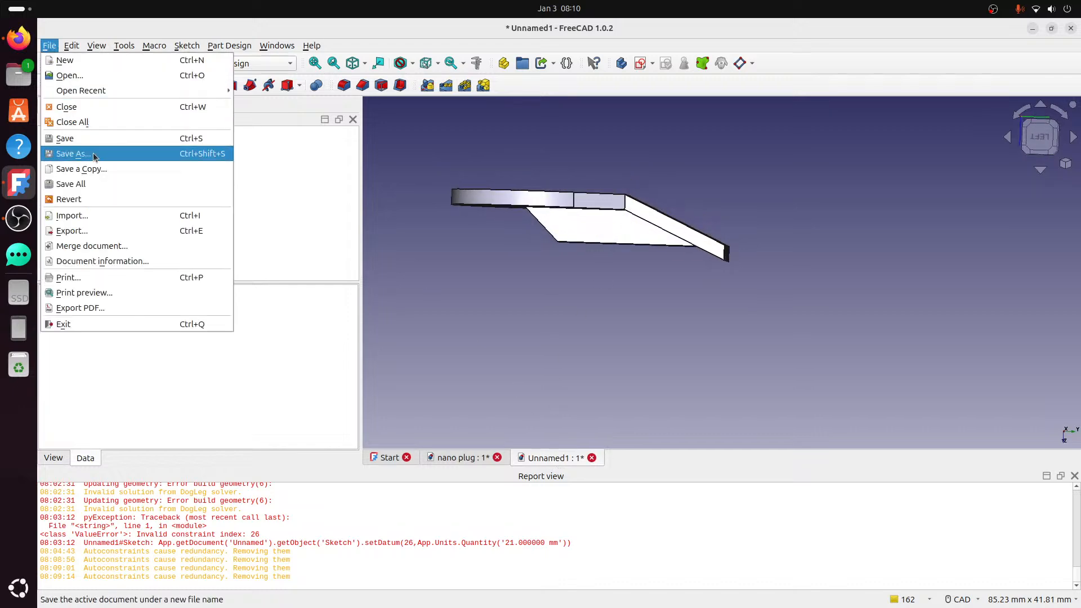
left_click(73, 153)
type("b")
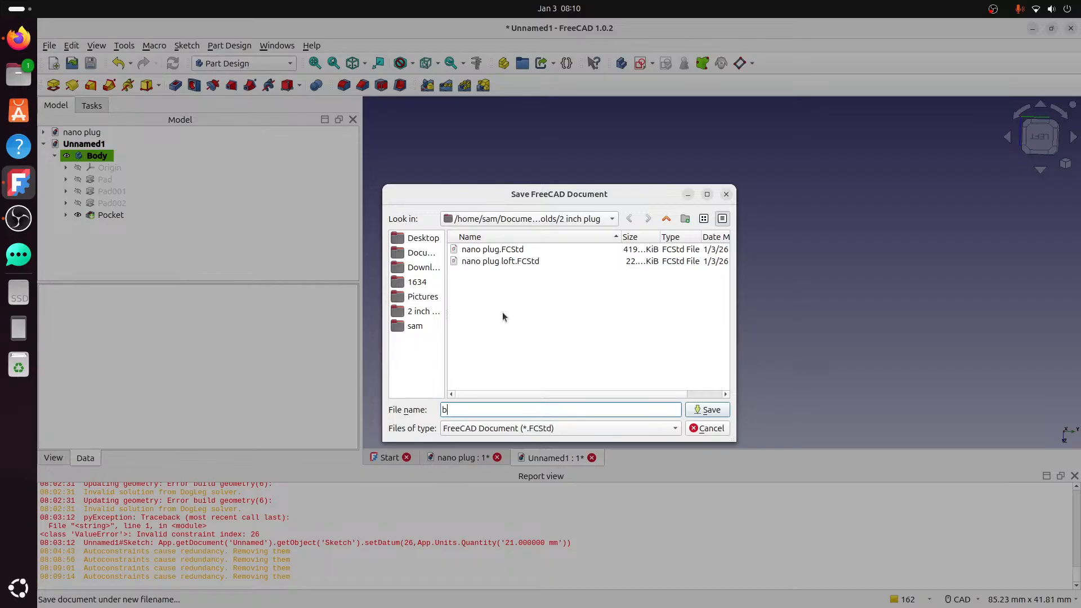
type("ill")
key("Return")
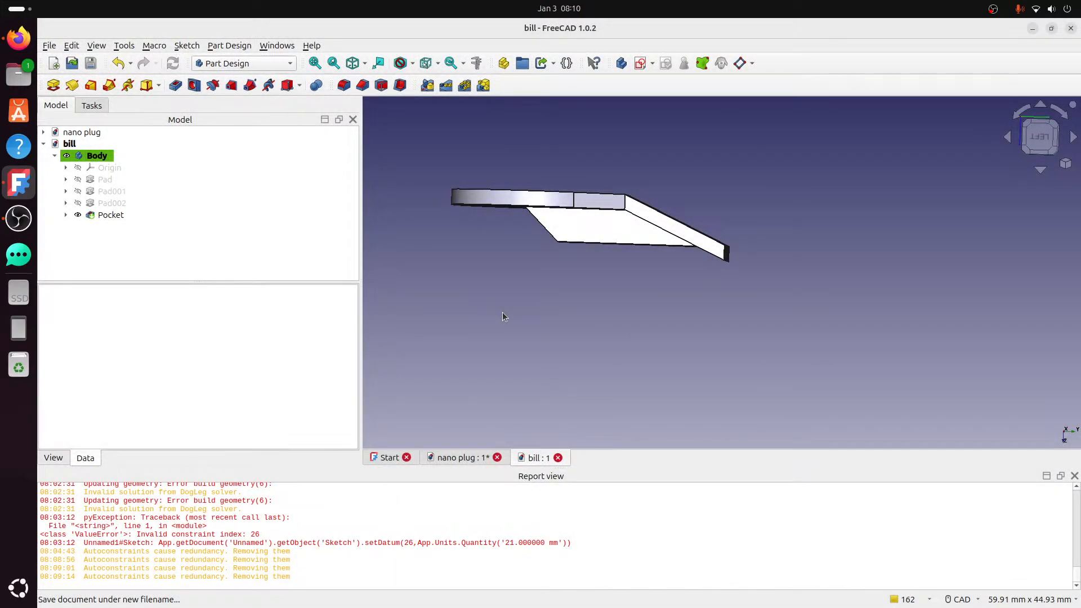
- Switch to the nano plug document, view the slotted lure from its right side and save the file
left_click(445, 463)
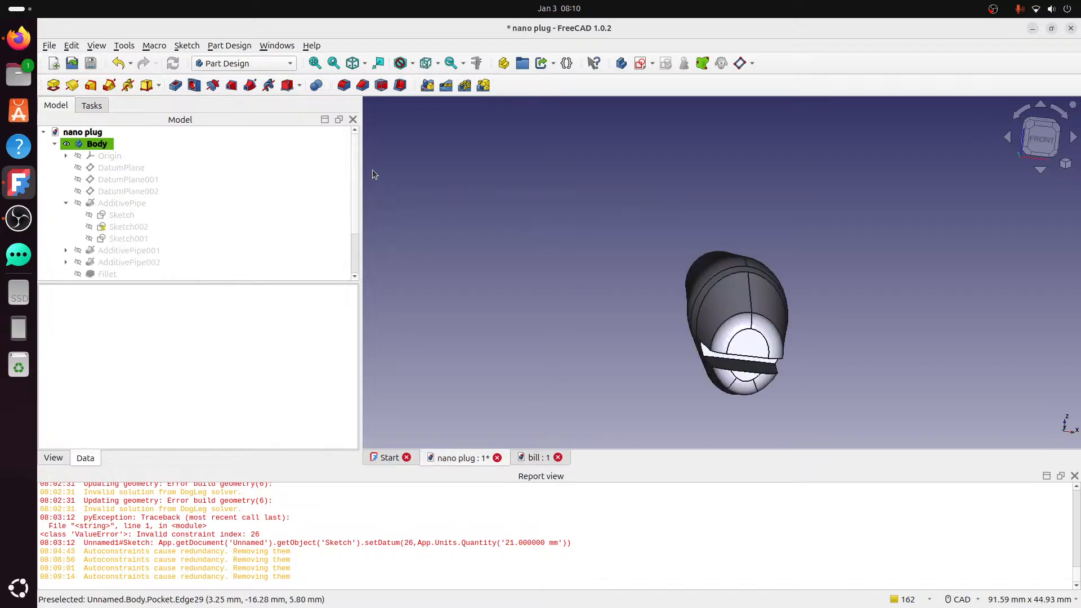
middle_click_drag(796, 257, 1079, 111)
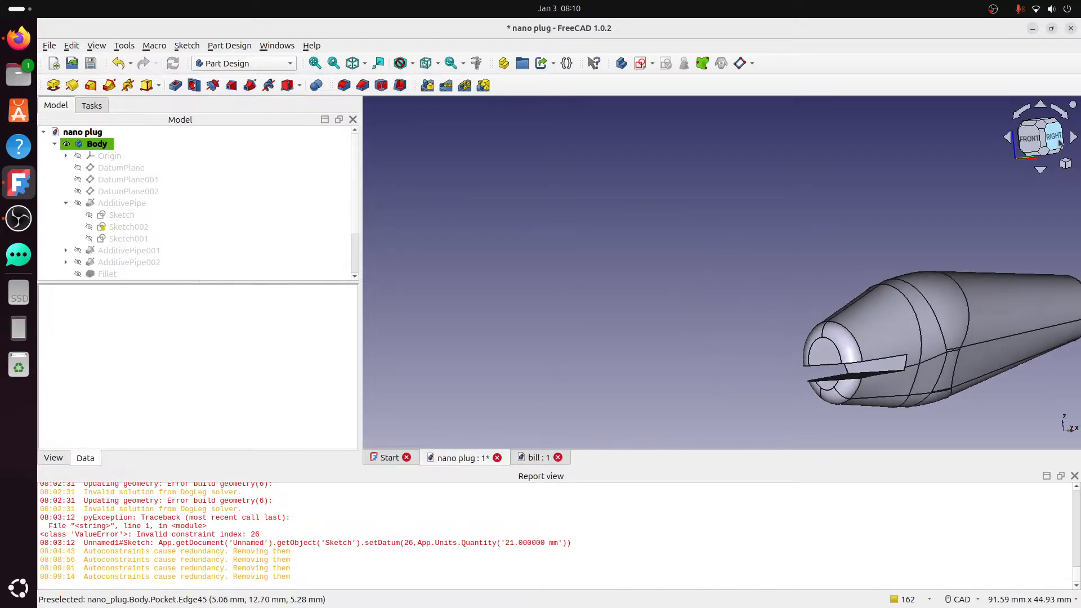
left_click(1052, 137)
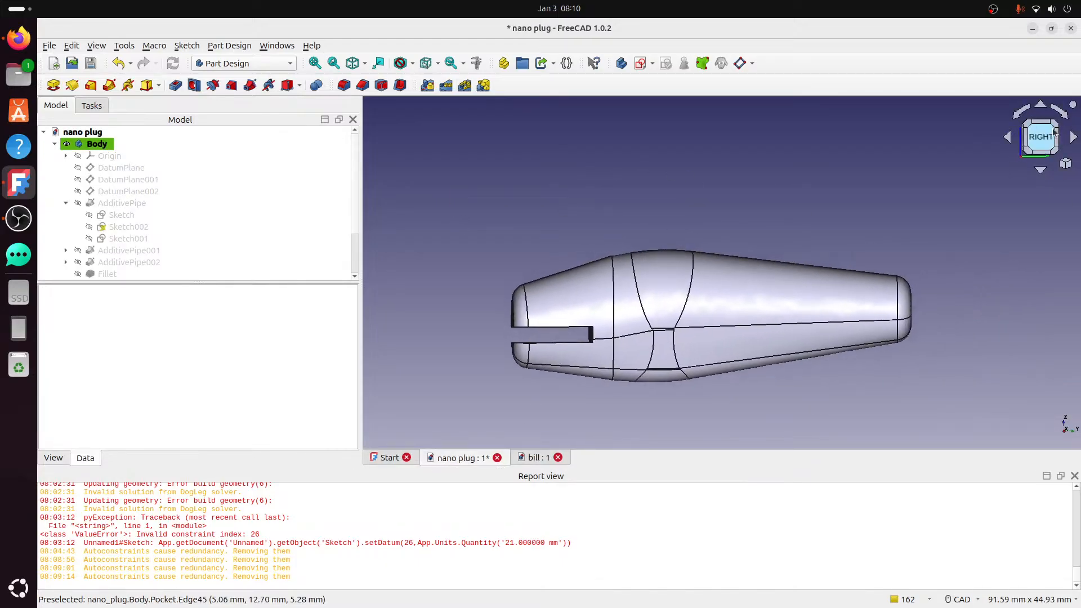
left_click(1037, 138)
left_click(50, 45)
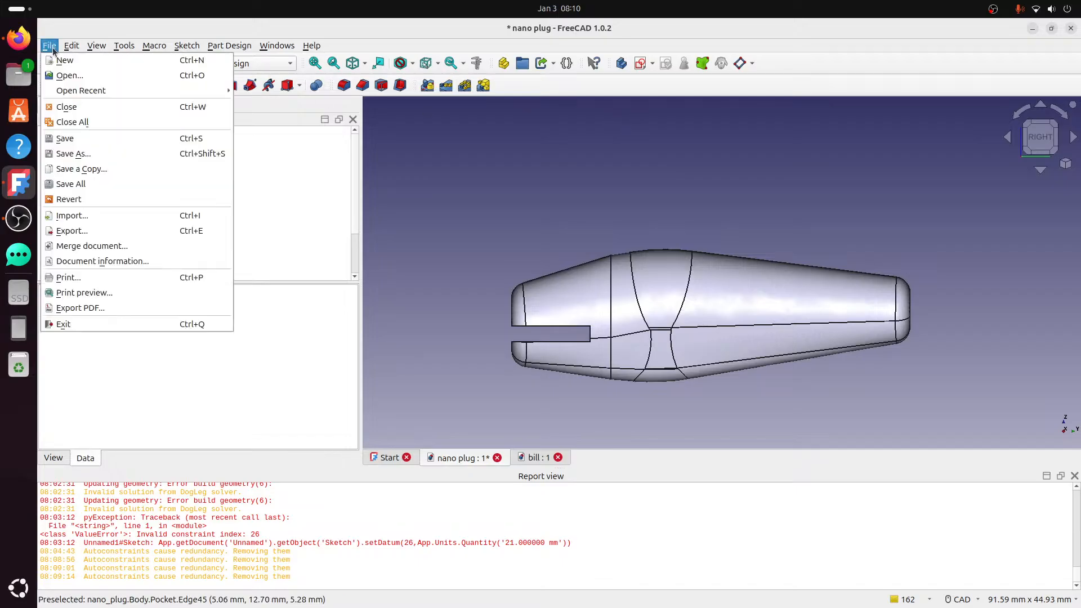
left_click(66, 138)
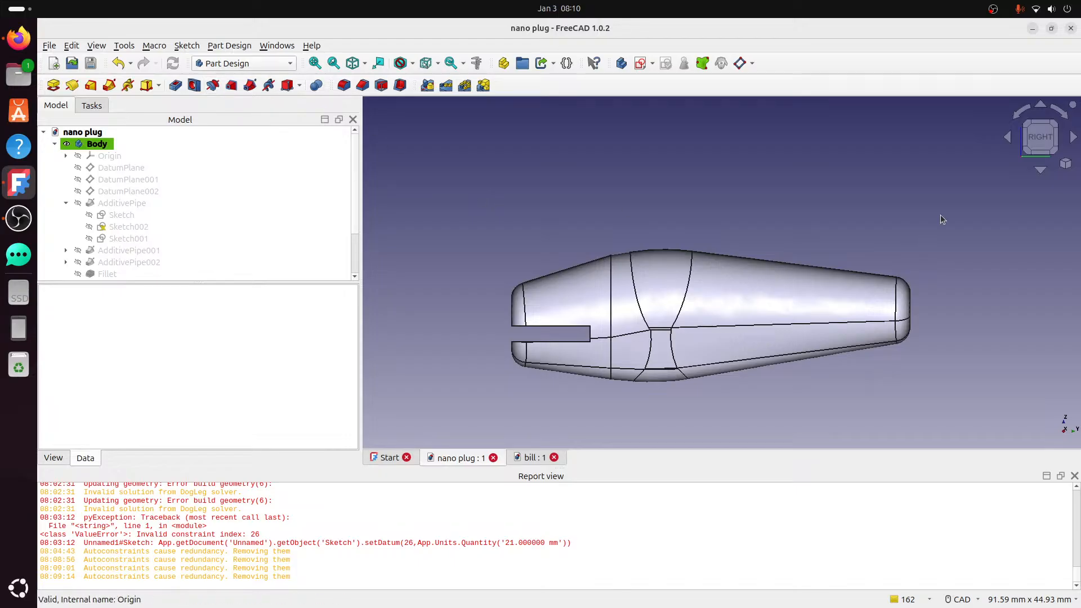
- Sketch a rectangle on the lure's flat nose face, with one side on the vertical axis, enclosing the negative-X half of the body
left_click(1024, 144)
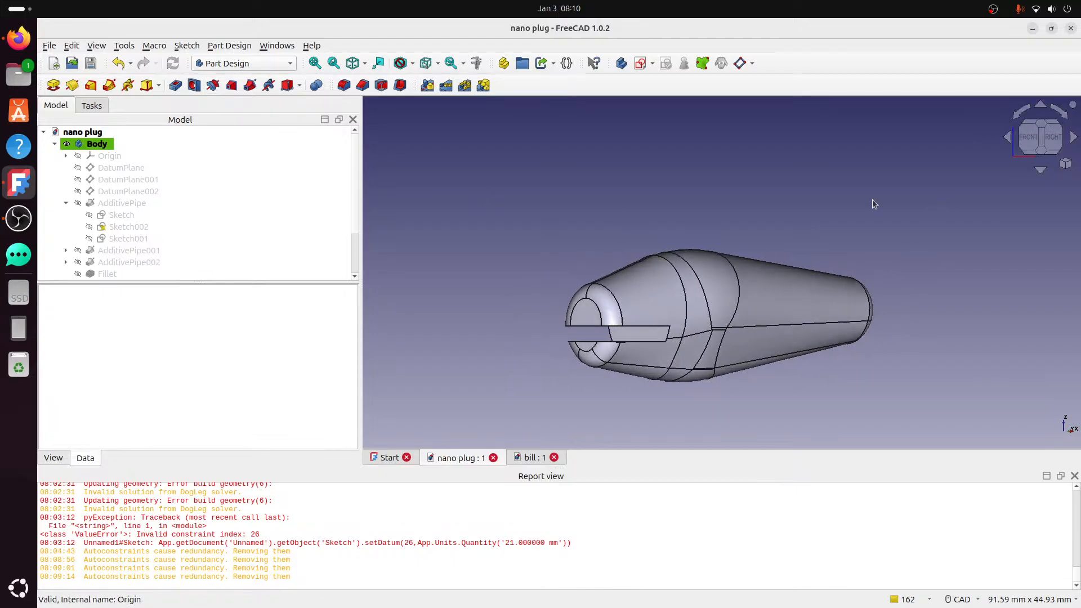
left_click(725, 316)
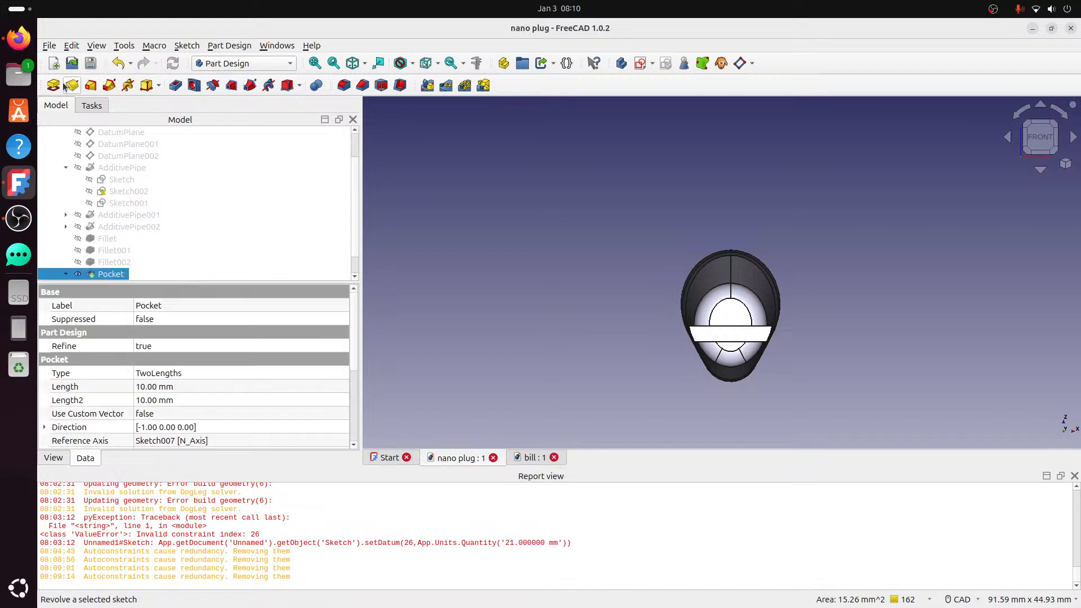
left_click(620, 64)
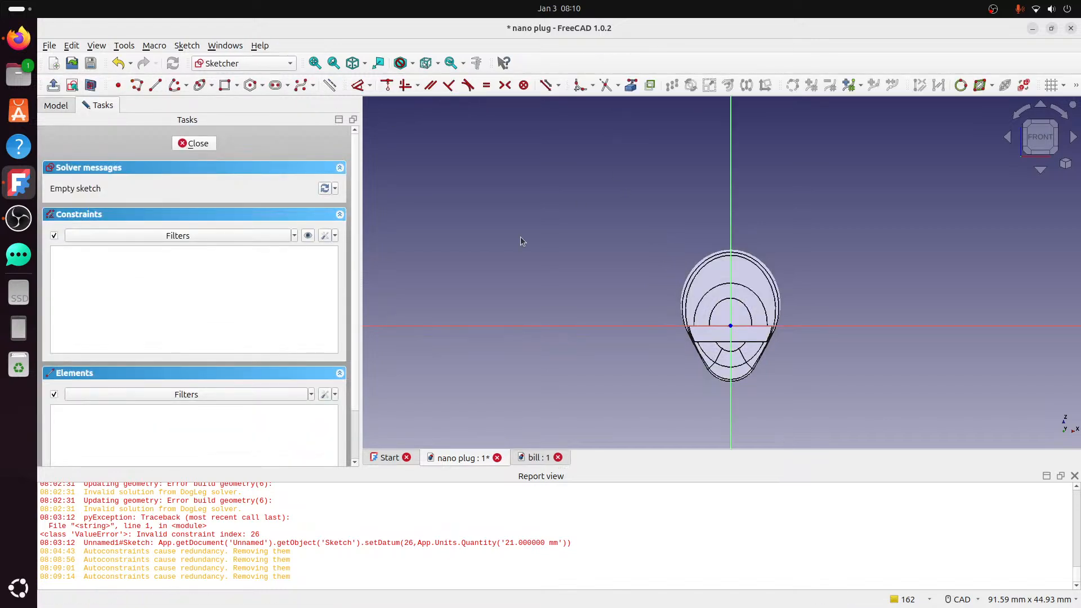
left_click(224, 85)
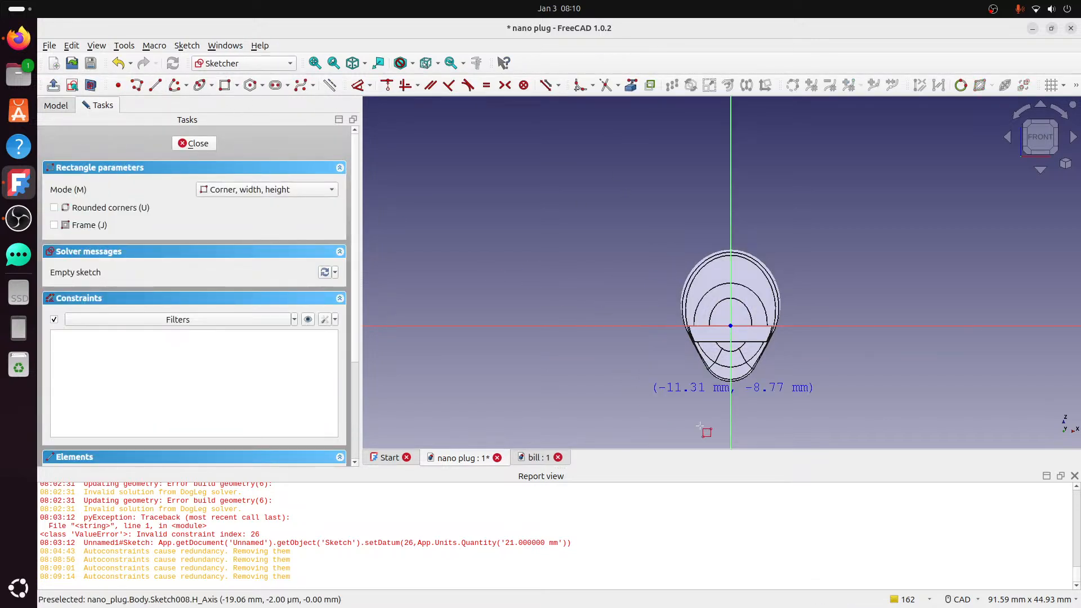
left_click(731, 423)
left_click(609, 195)
key("Escape")
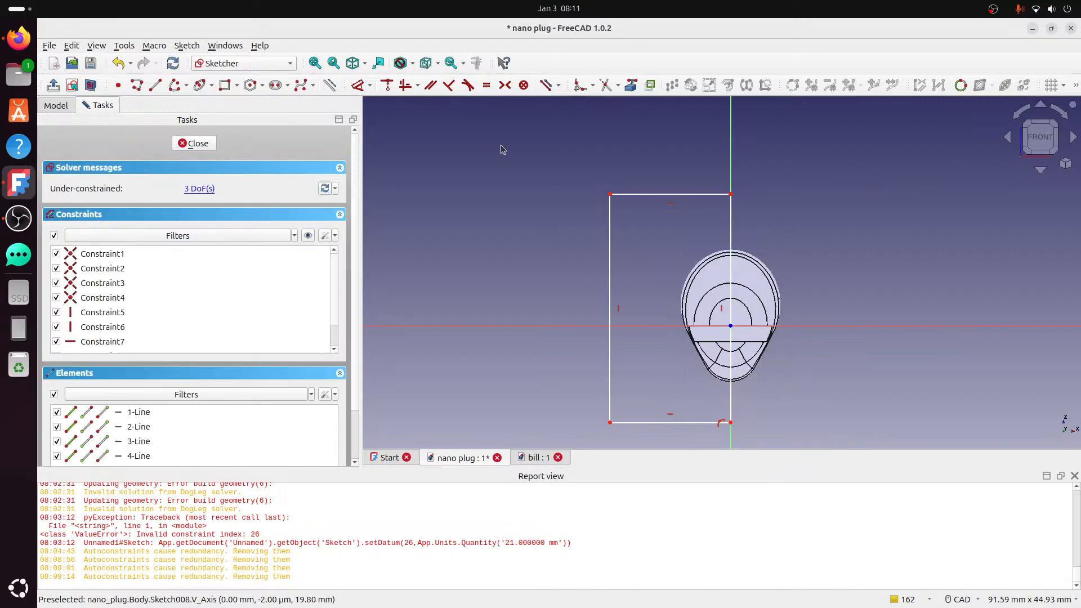
left_click(193, 142)
- Pocket the rectangle through all to remove the negative-X half of the lure body
middle_click_drag(999, 351, 885, 327)
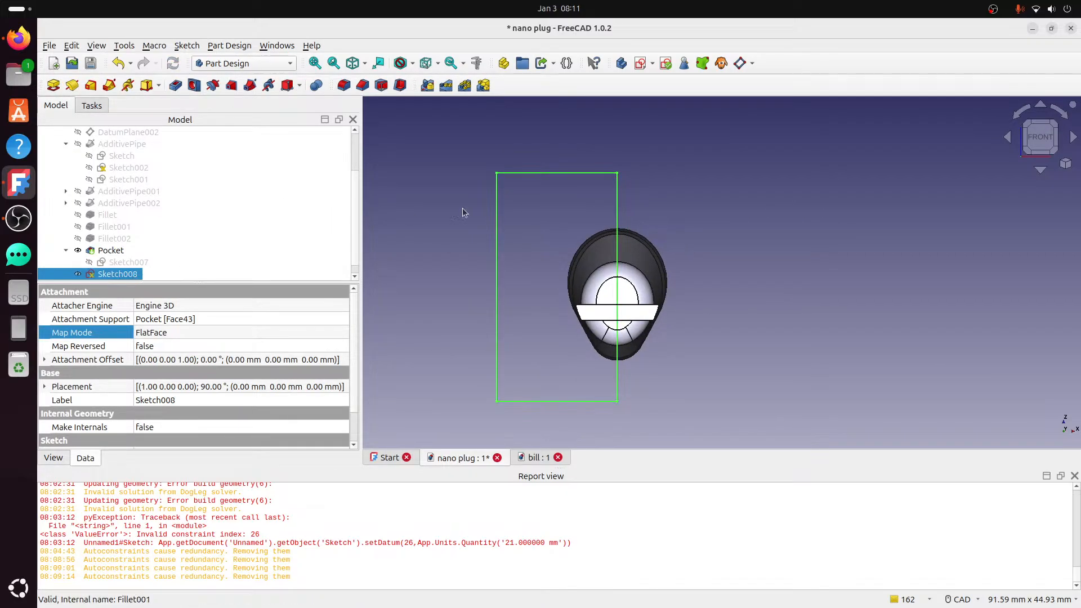
left_click(176, 85)
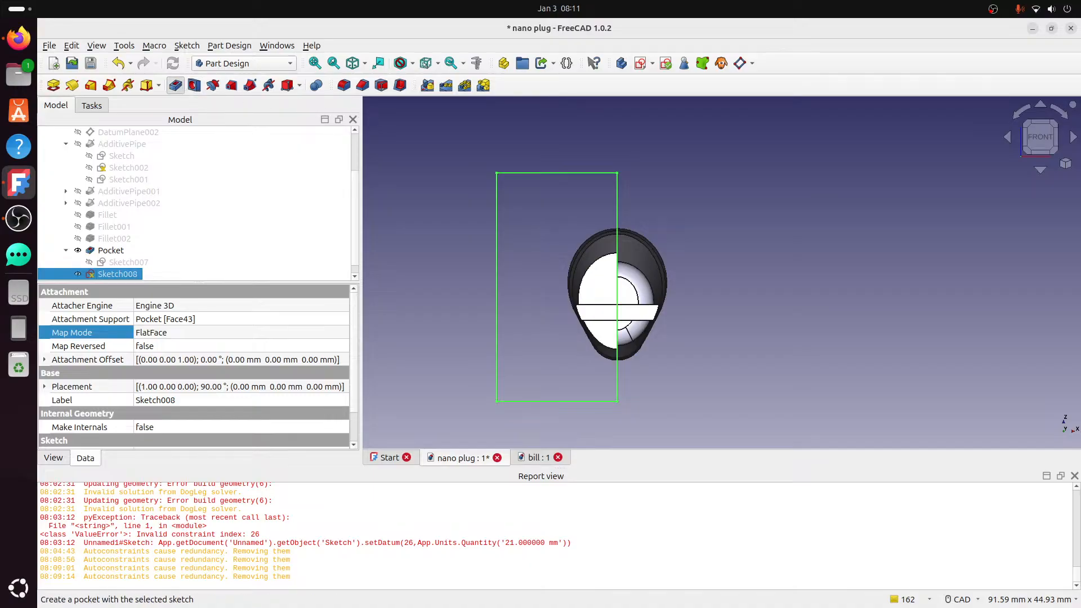
left_click(255, 189)
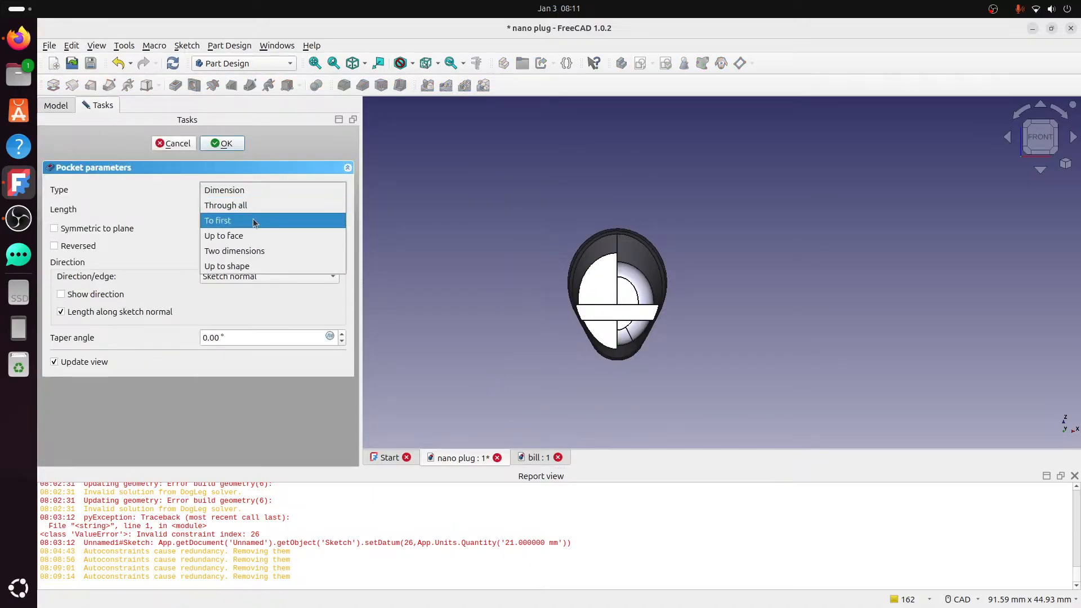
left_click(251, 207)
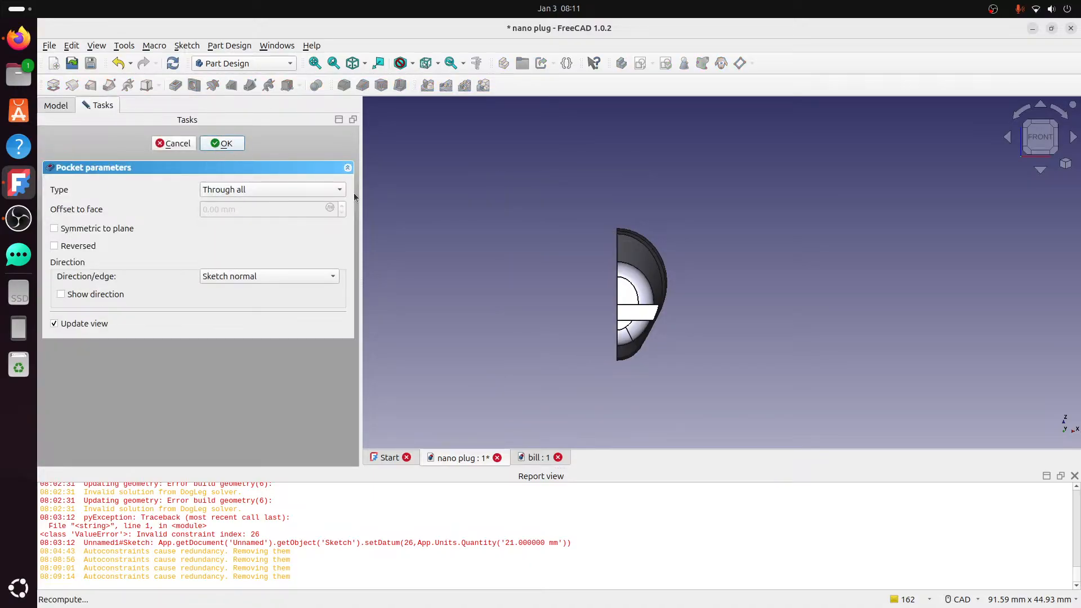
key("Return")
scroll(581, 288, "up", 1)
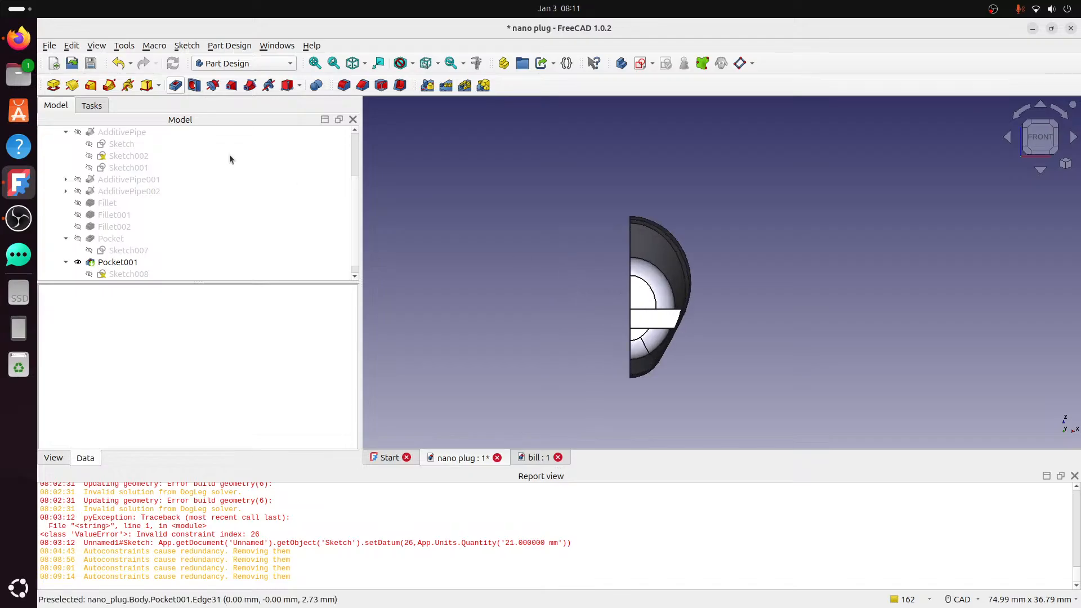
- Save the nano plug document and switch to the Part workbench
left_click(50, 46)
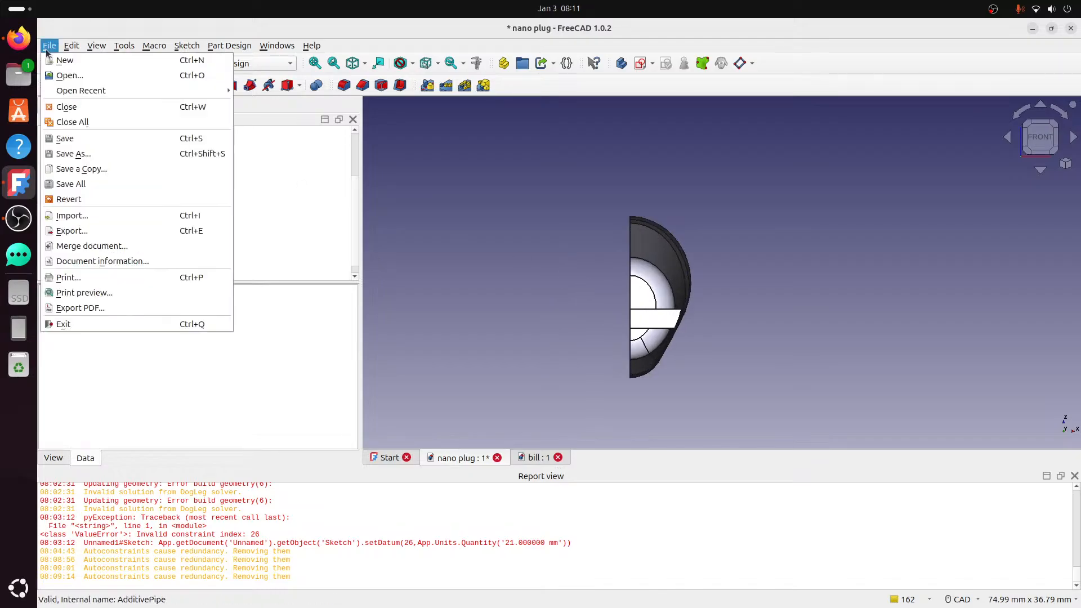
left_click(65, 139)
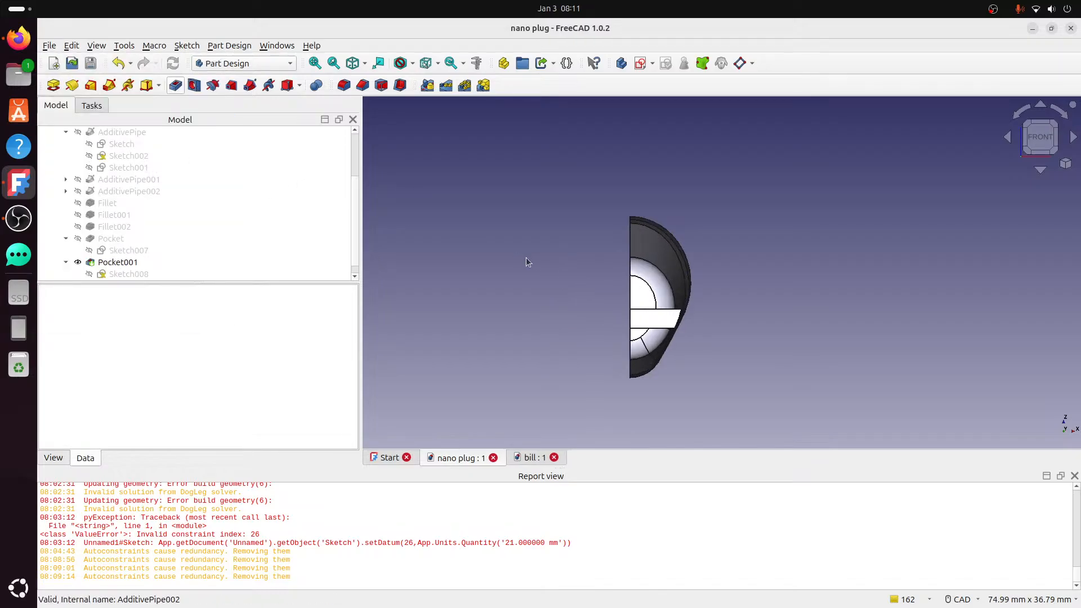
middle_click_drag(526, 261, 576, 272)
left_click(242, 63)
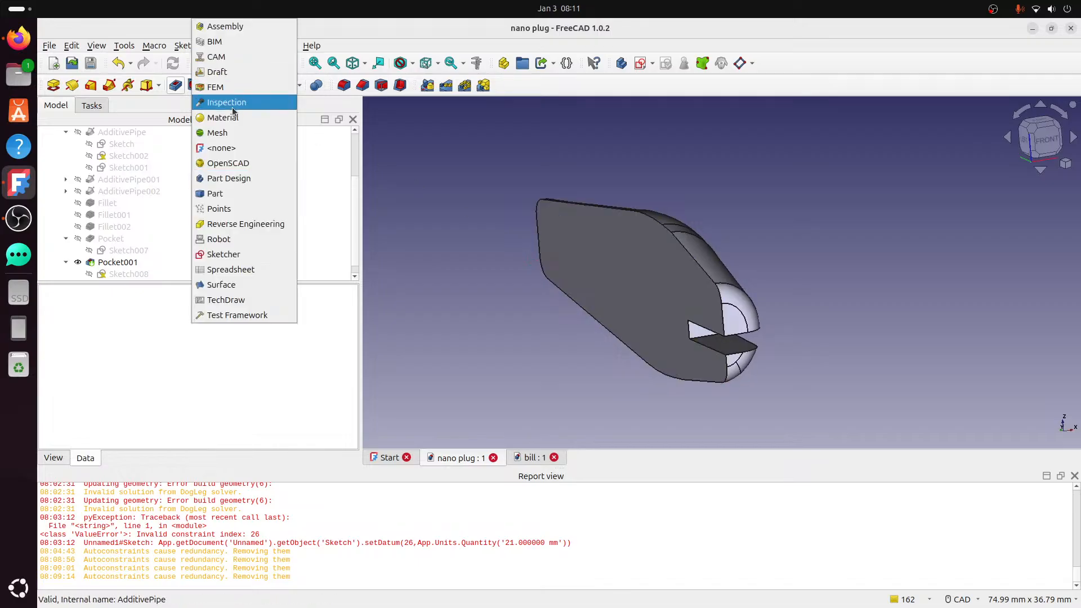
left_click(222, 193)
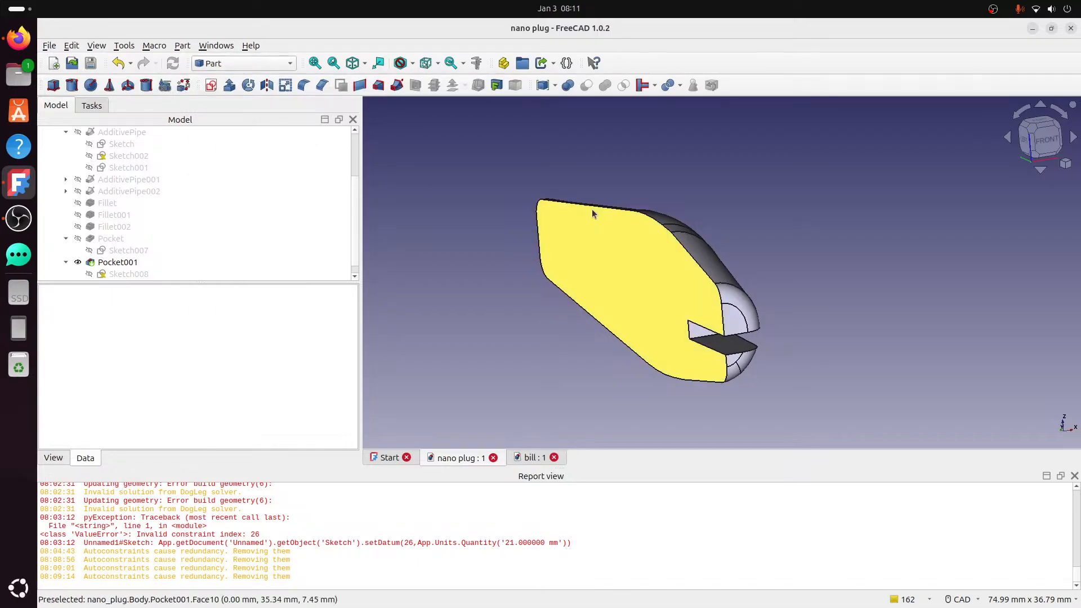
- Export the body of the bill document as bill-Body.step, STEP with colors, into the 2 inch plug folder
left_click(534, 456)
left_click(53, 156)
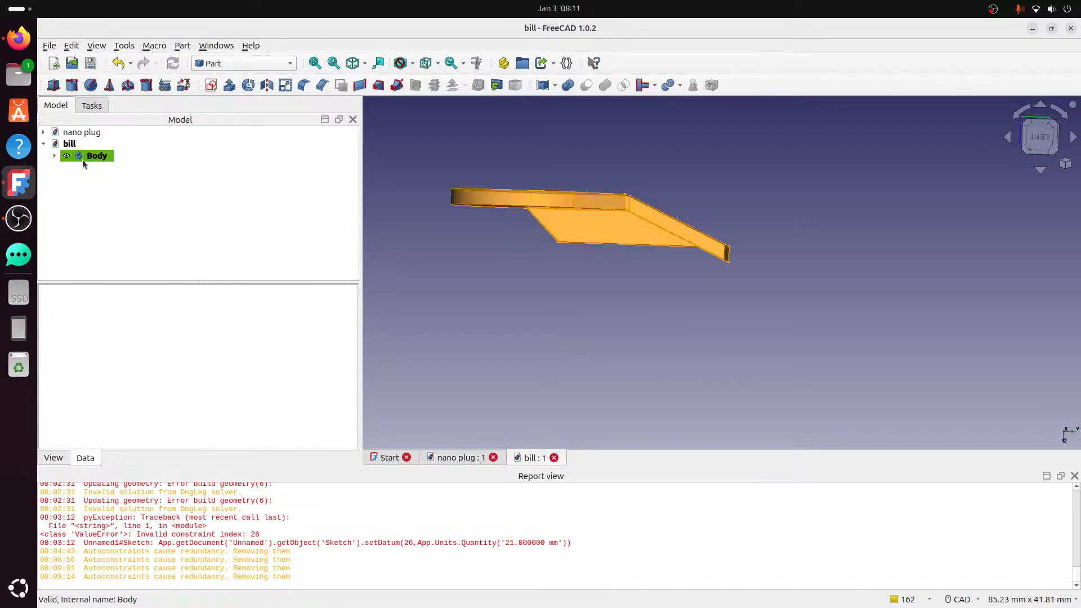
left_click(87, 156)
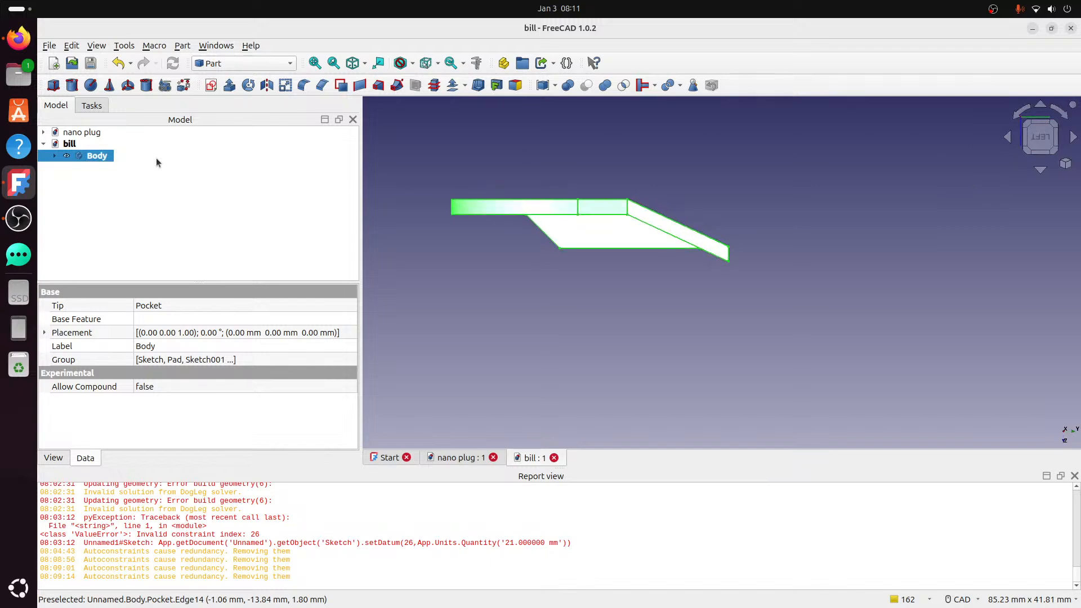
left_click(49, 45)
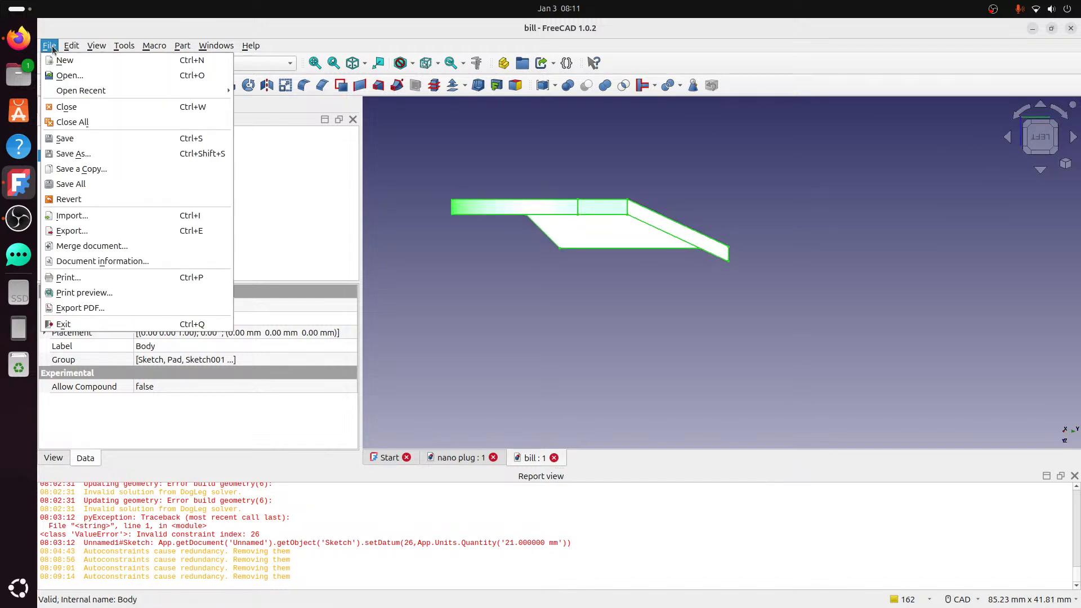
left_click(107, 233)
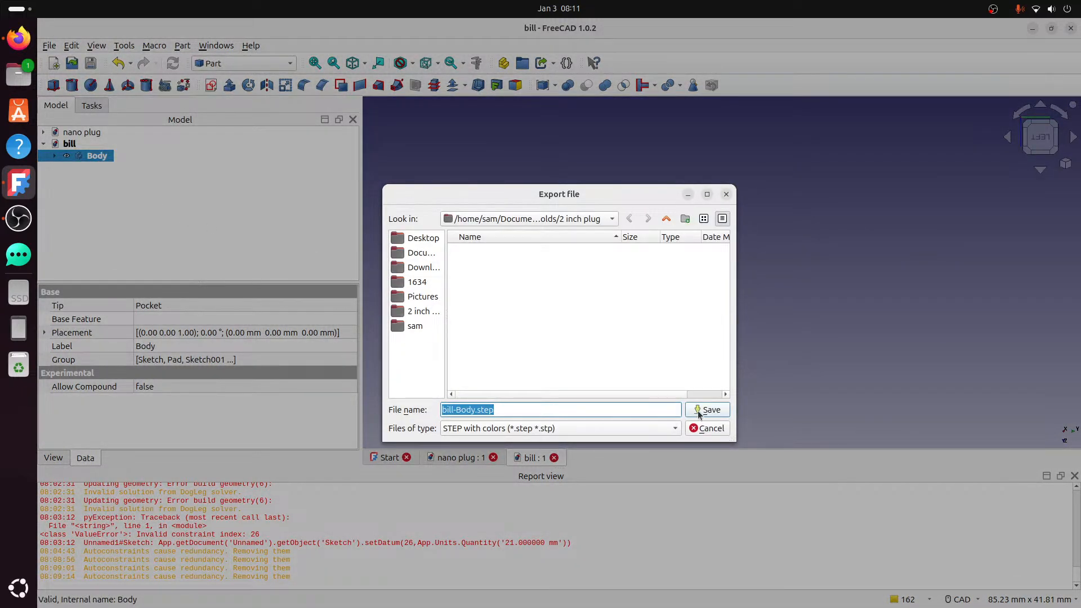
left_click(698, 410)
left_click(679, 399)
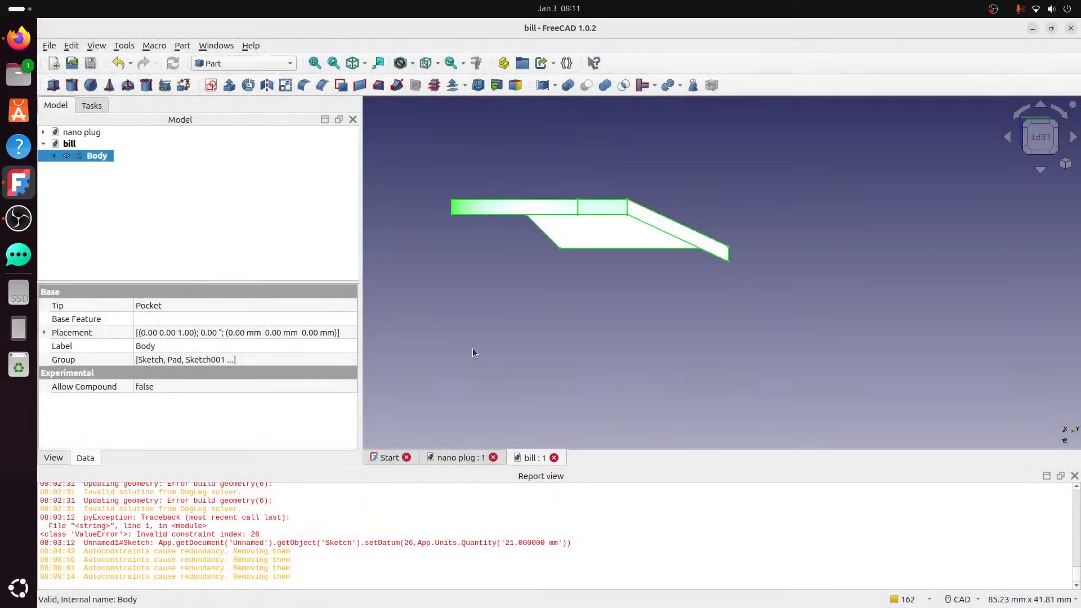
left_click(151, 208)
- Import bill-Body.step into the nano plug document as a single document, keeping the default STEP options
left_click(473, 458)
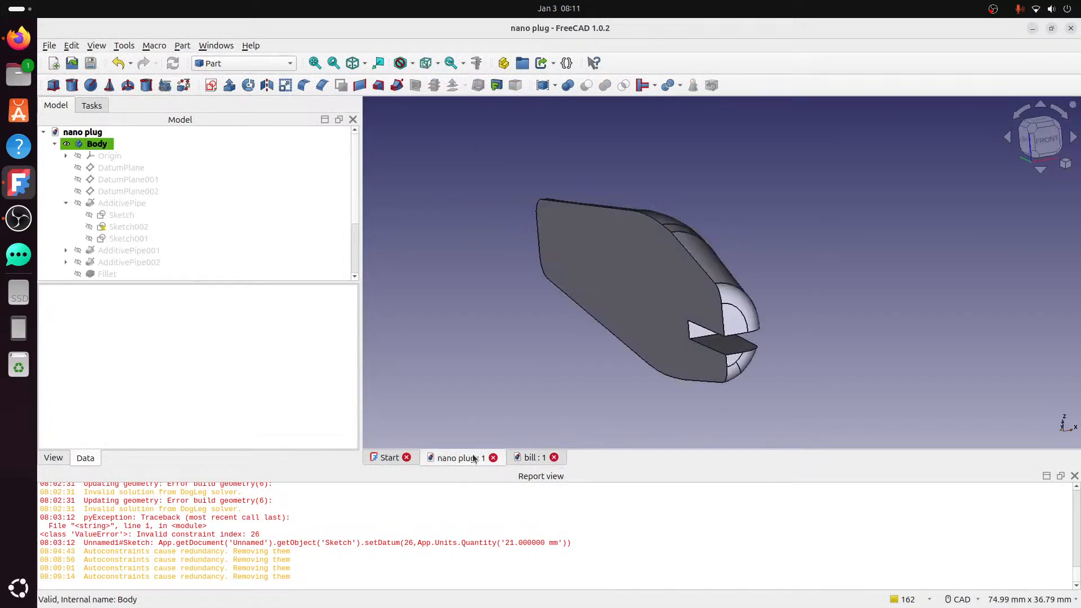
left_click(51, 47)
left_click(82, 217)
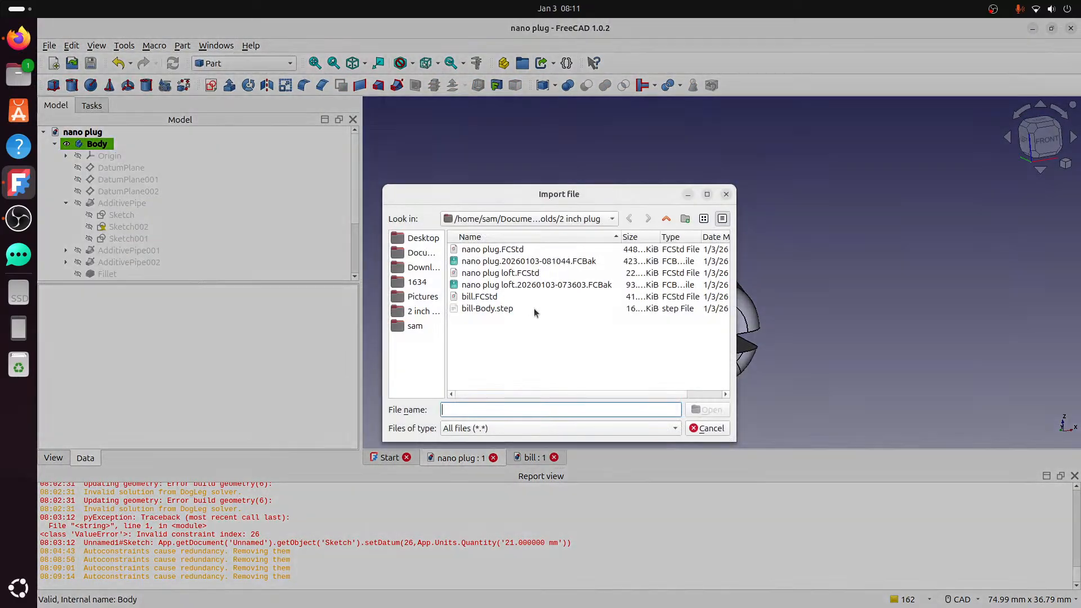
left_click(512, 308)
left_click(707, 410)
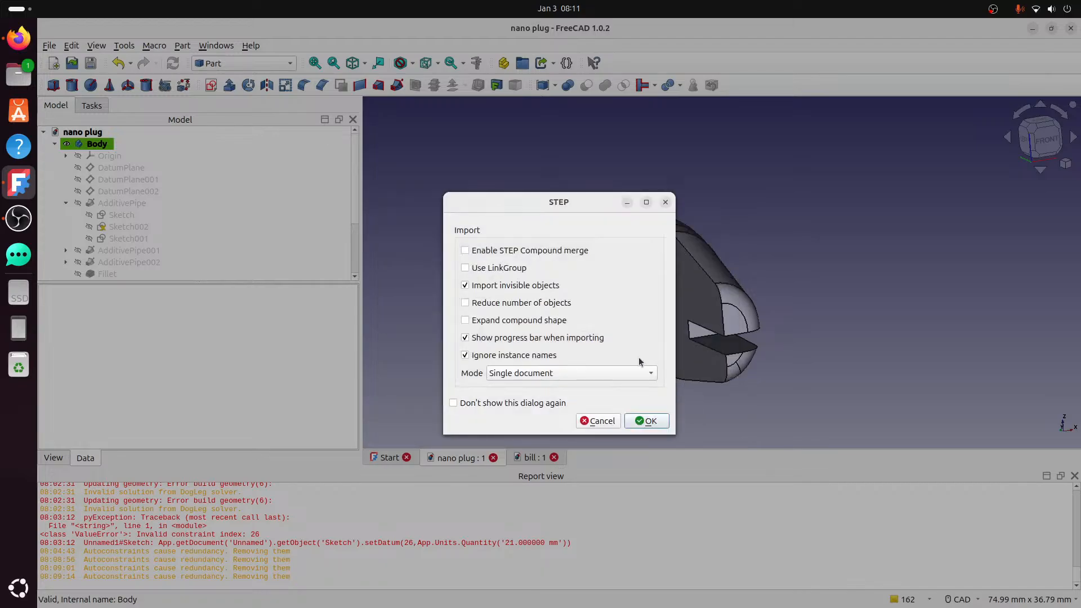
left_click(642, 421)
- Set the X position of the imported lip's placement to -5.25 mm, centring it on the lure's cut plane
middle_click_drag(750, 326, 538, 310)
left_click(1047, 143)
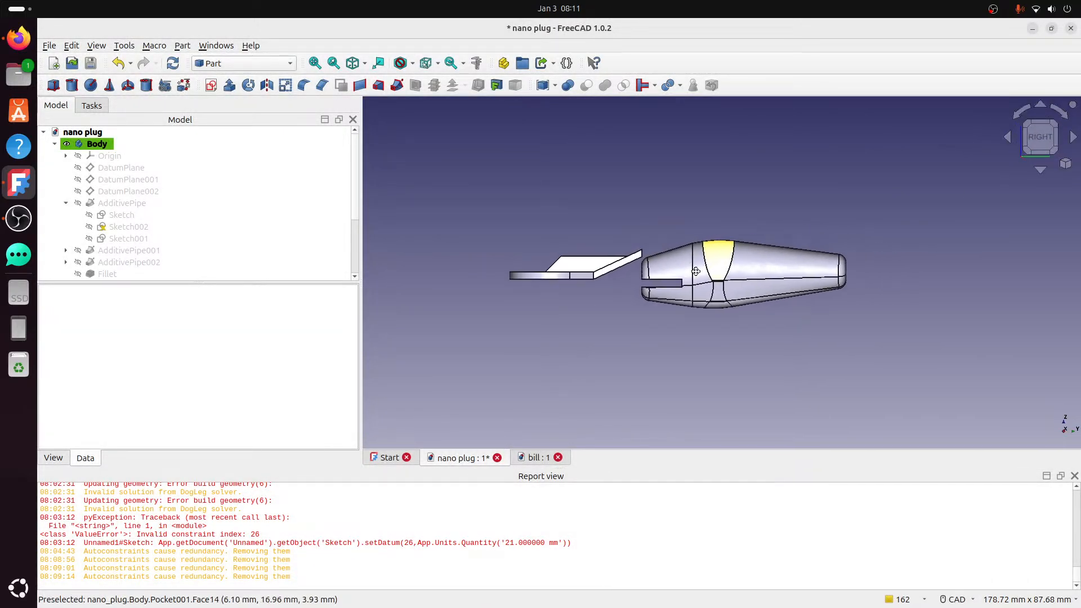
scroll(593, 237, "up", 2)
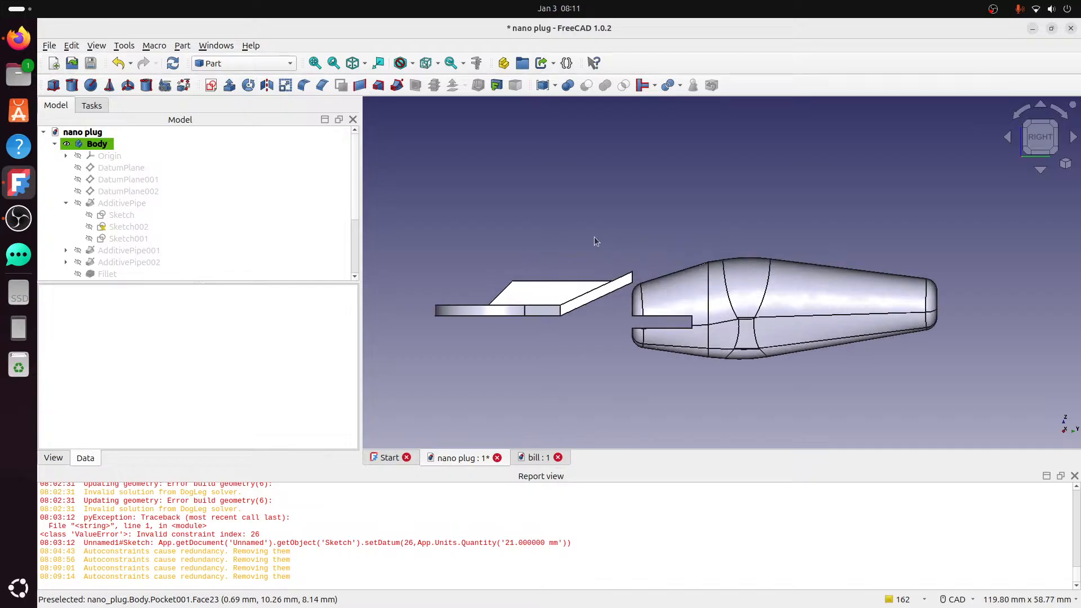
middle_click_drag(538, 290, 779, 332)
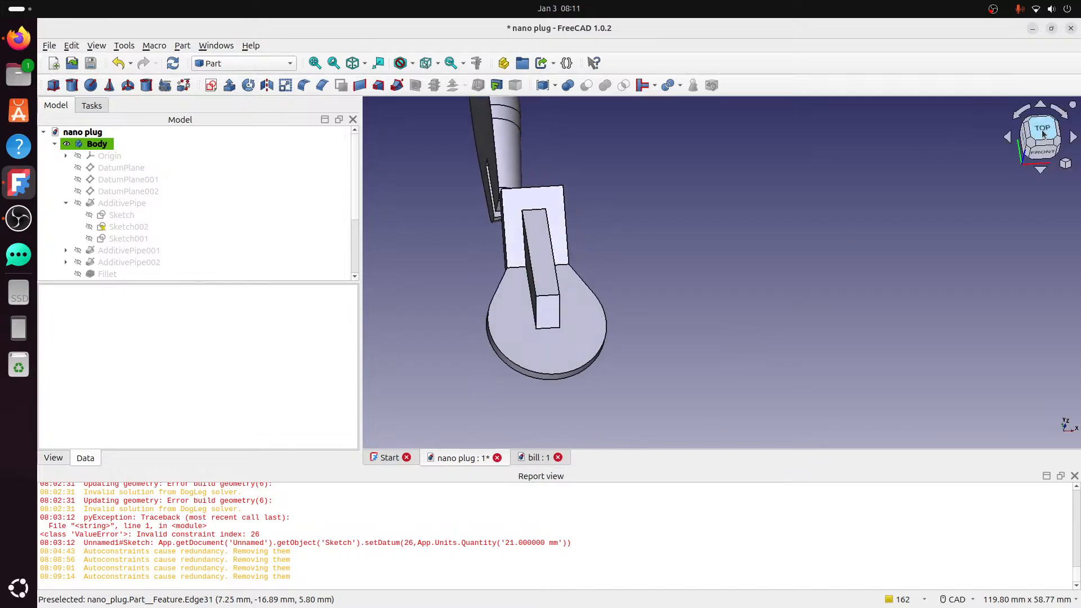
key("2")
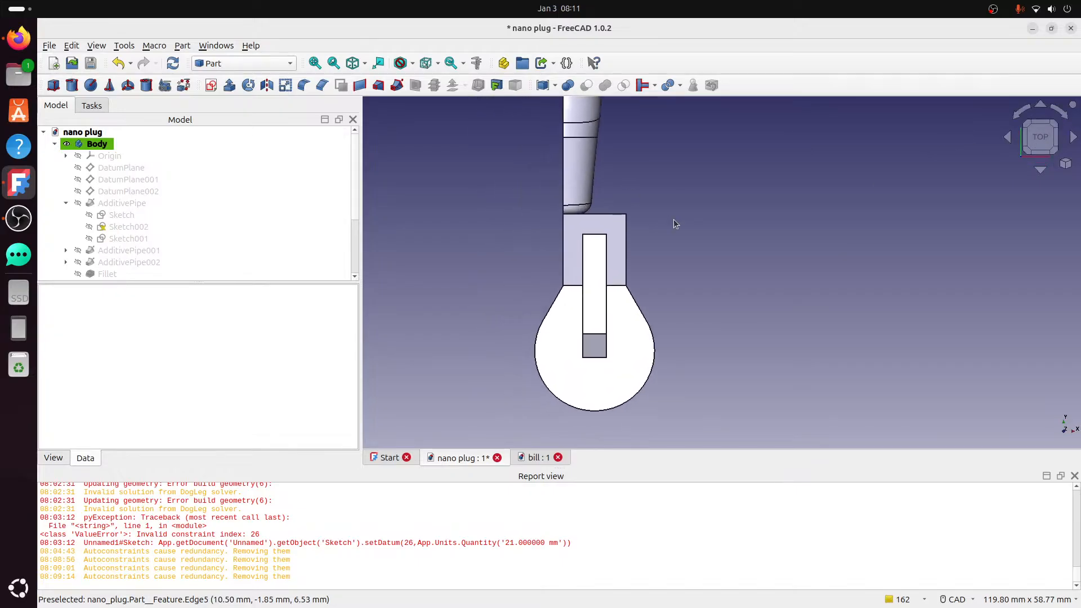
left_click(54, 144)
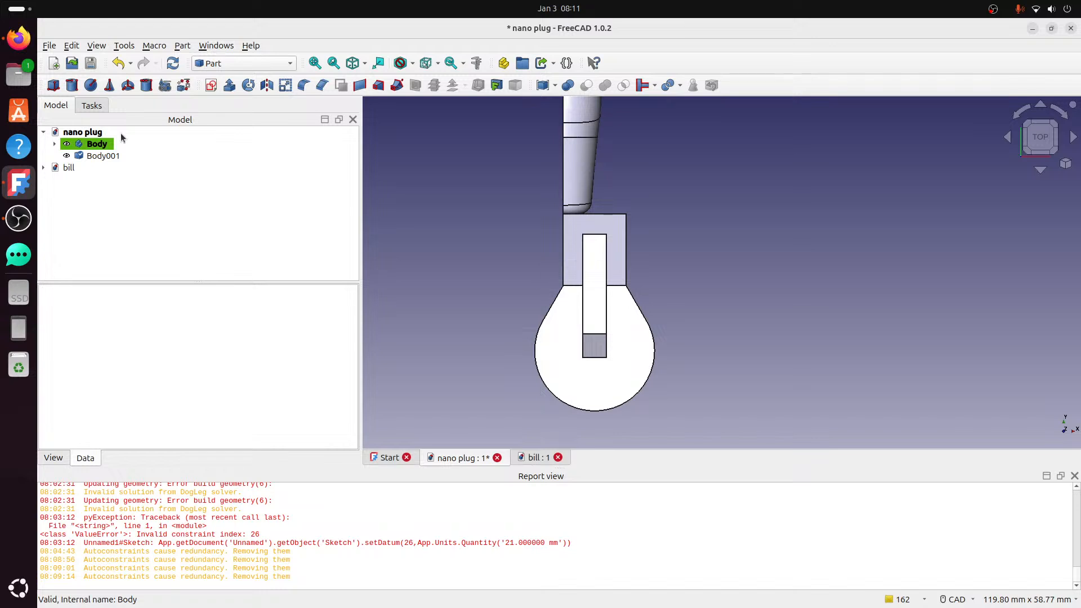
left_click(103, 157)
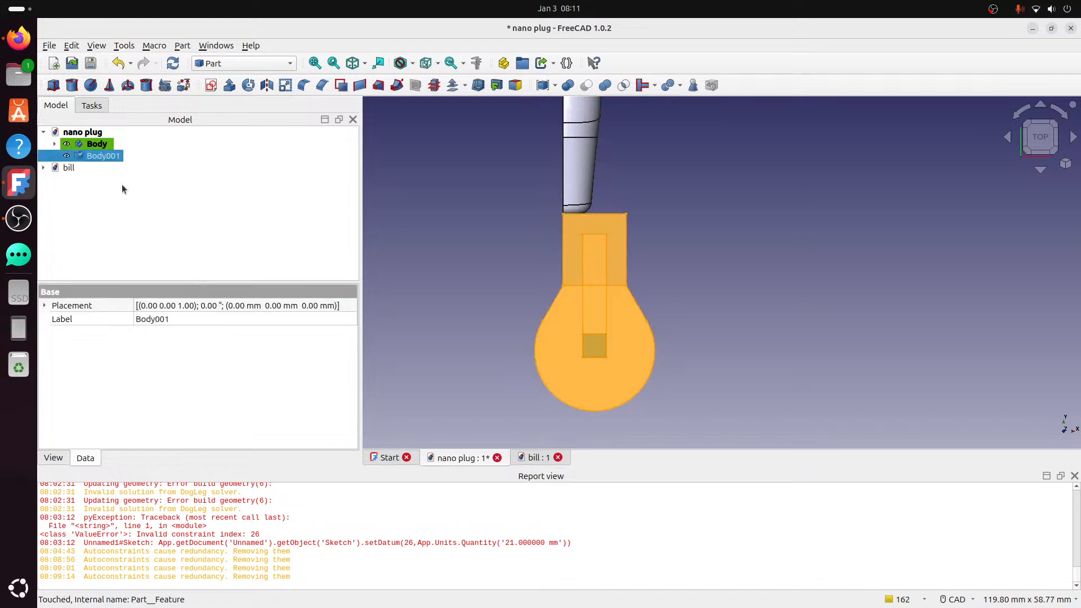
left_click(45, 306)
left_click(176, 347)
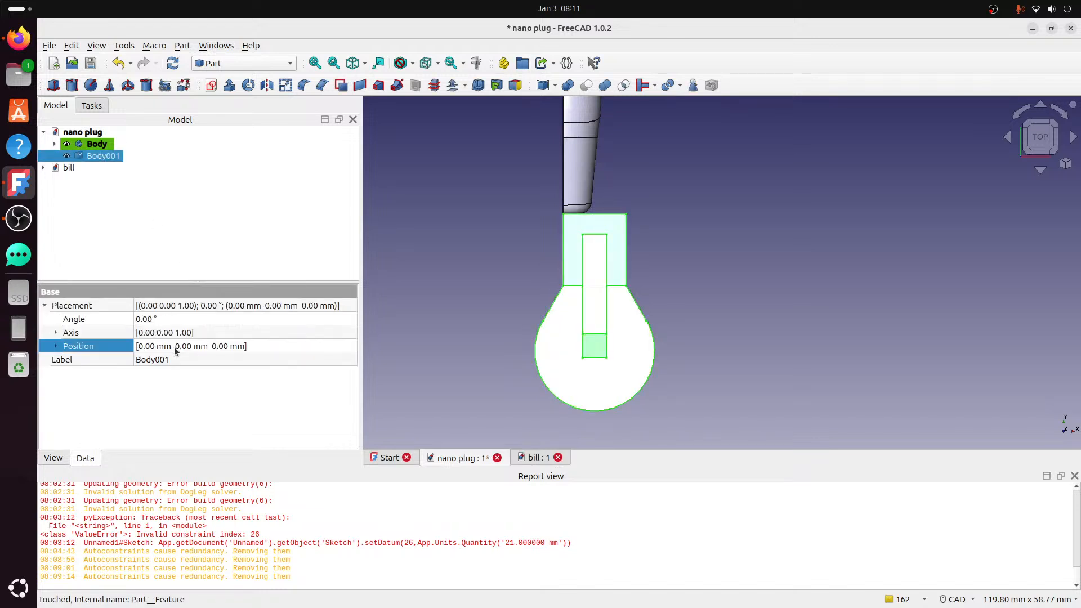
left_click(56, 347)
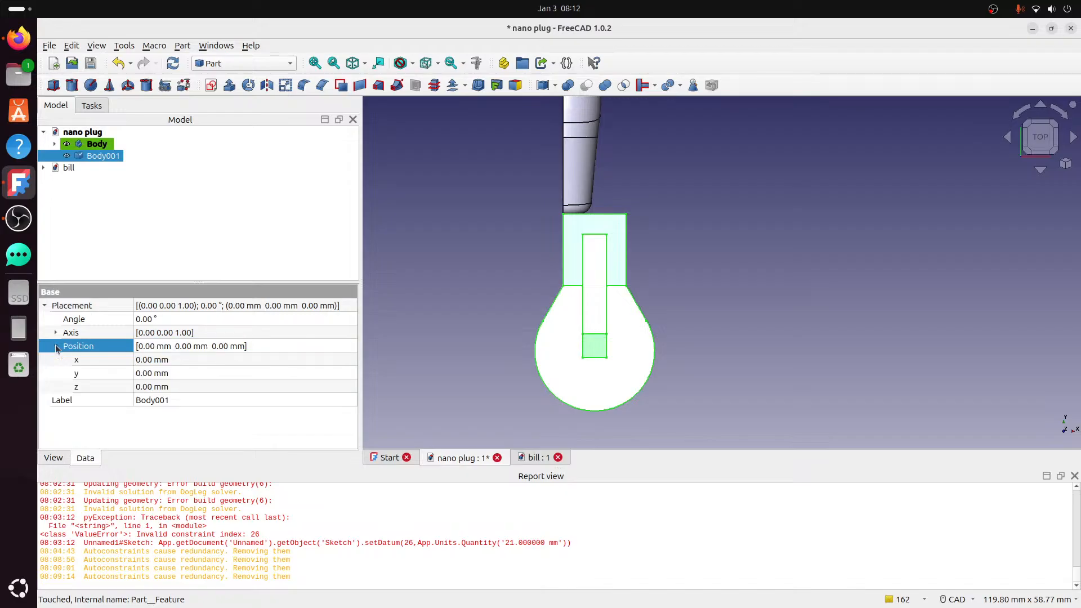
left_click(153, 359)
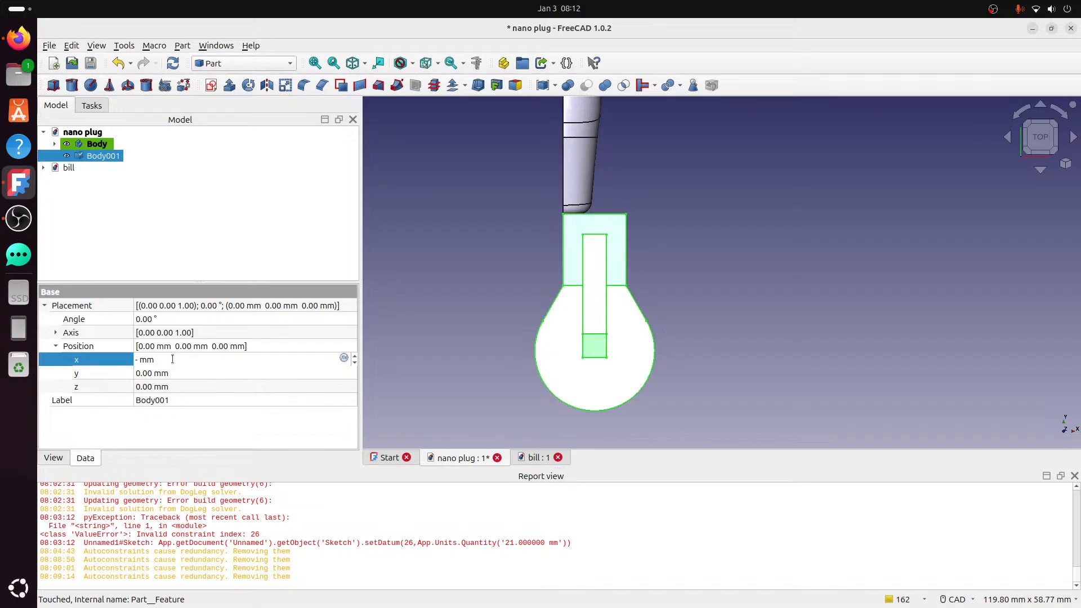
type("-5.25")
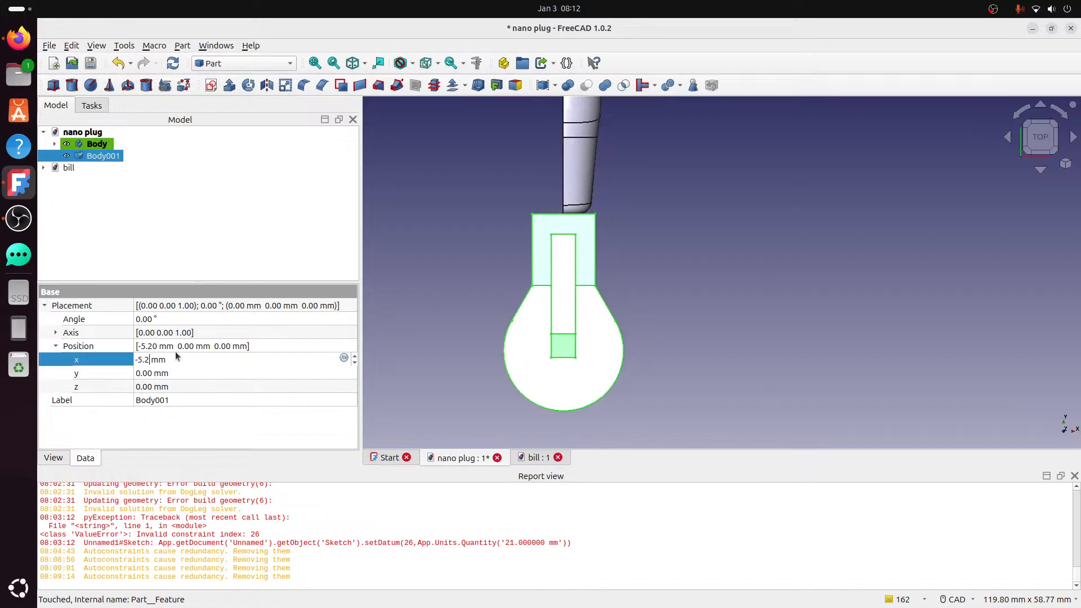
key("Return")
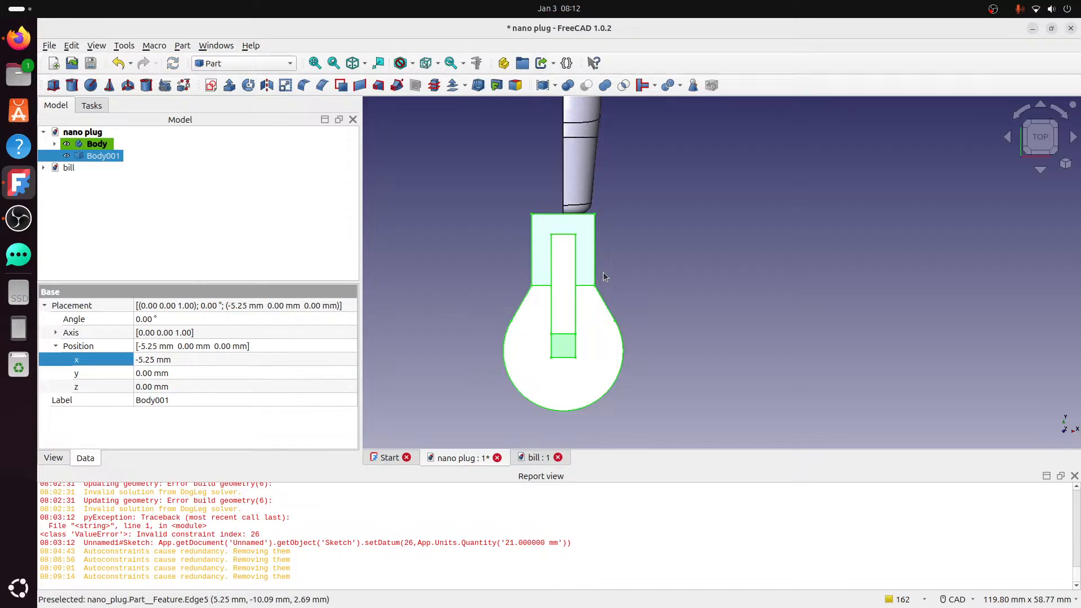
- Transform the imported lip by rotating it 180° about its Y axis so it is turned upside down
middle_click_drag(659, 269, 583, 174)
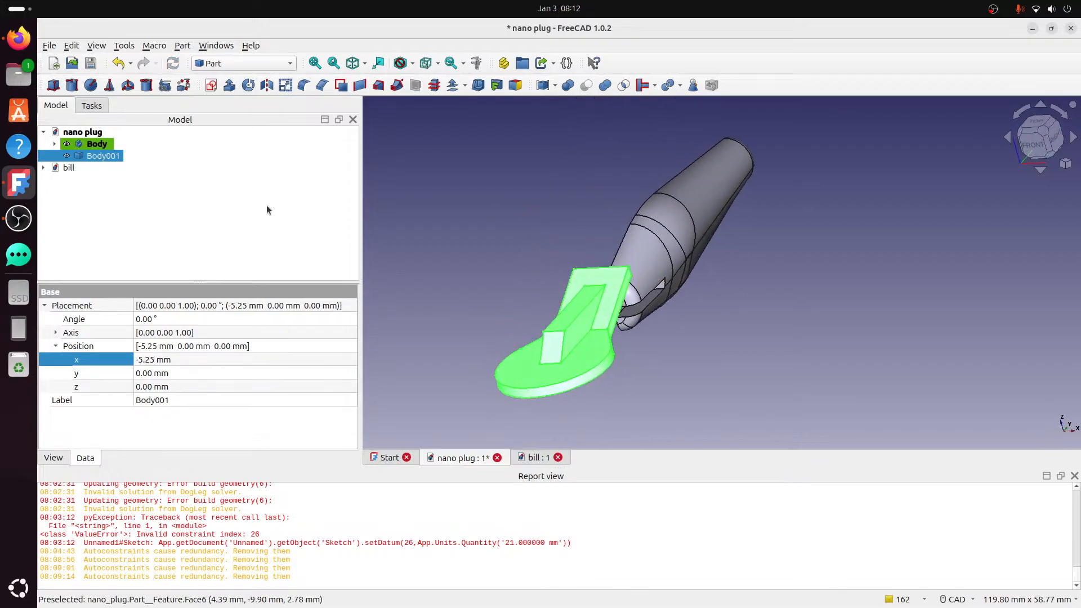
left_click(266, 205)
left_click(1059, 140)
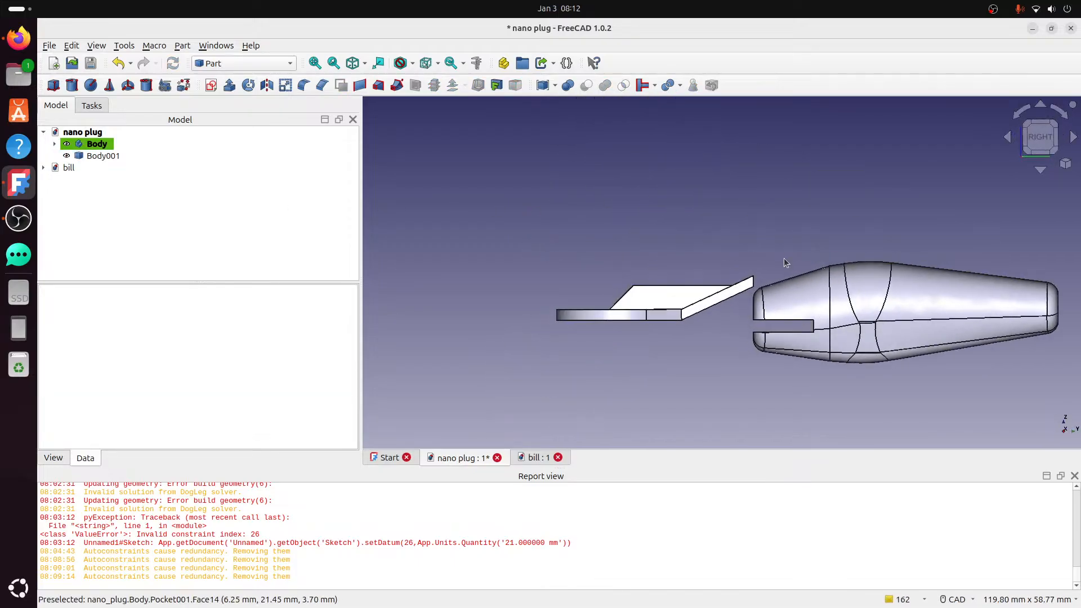
right_click(104, 157)
left_click(129, 161)
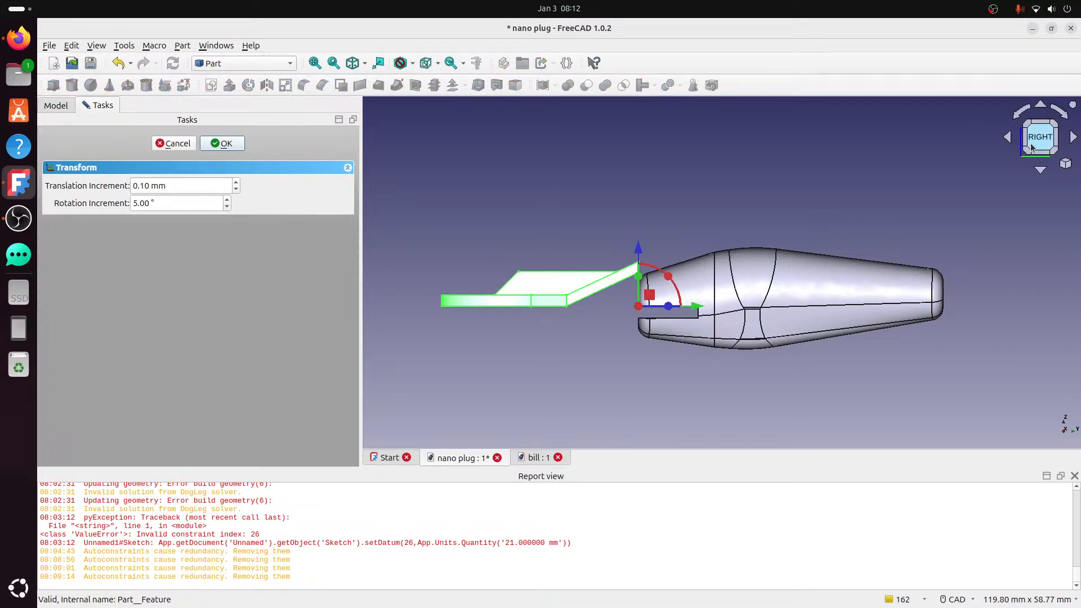
left_click(1040, 105)
left_click(1040, 104)
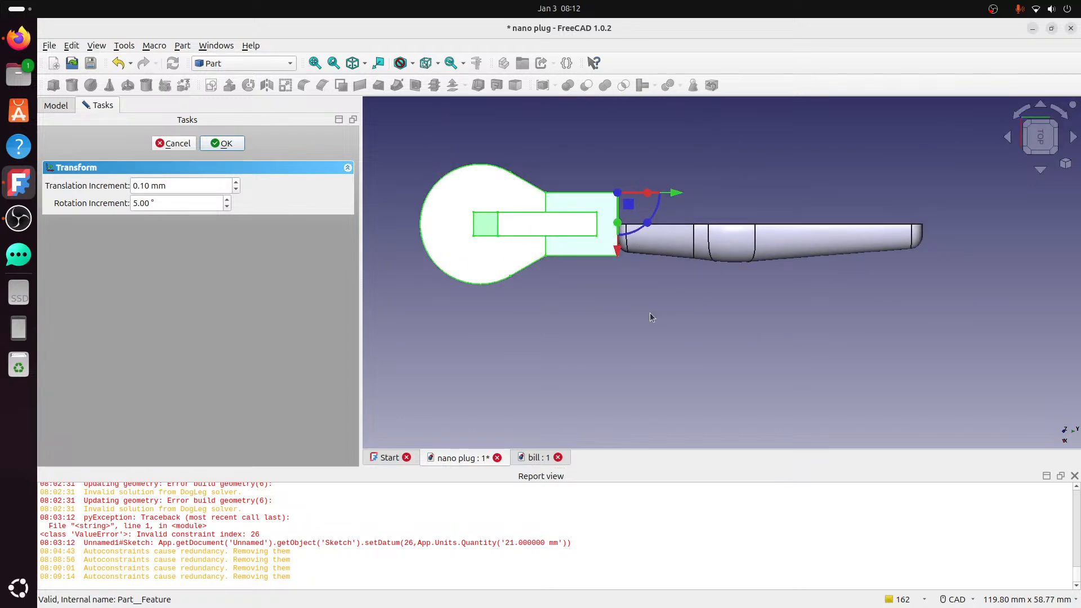
middle_click_drag(650, 317, 521, 237)
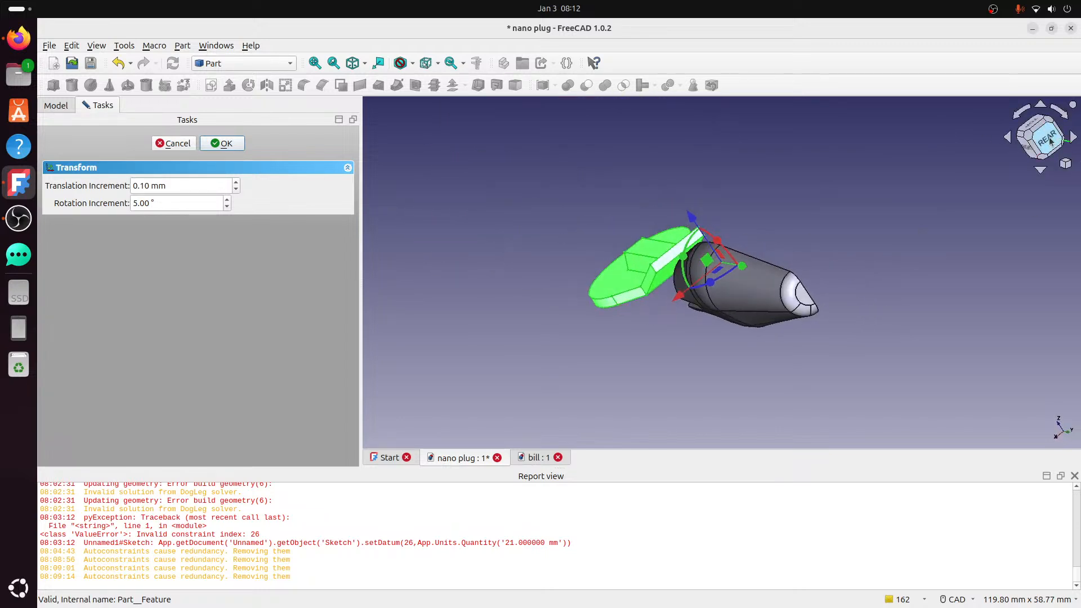
left_click(1051, 141)
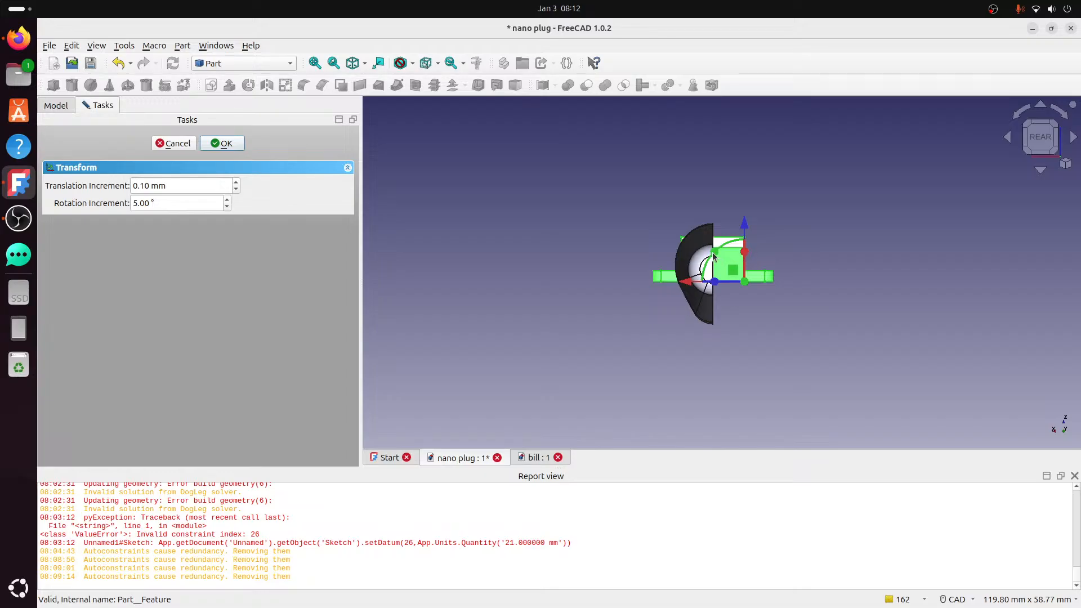
left_click_drag(713, 257, 772, 309)
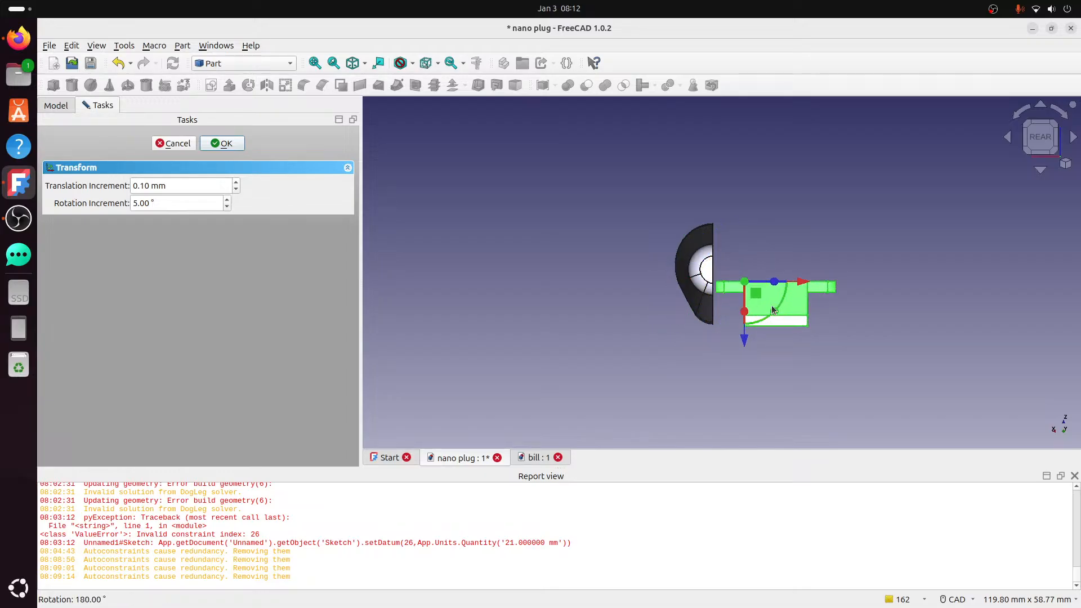
left_click(231, 147)
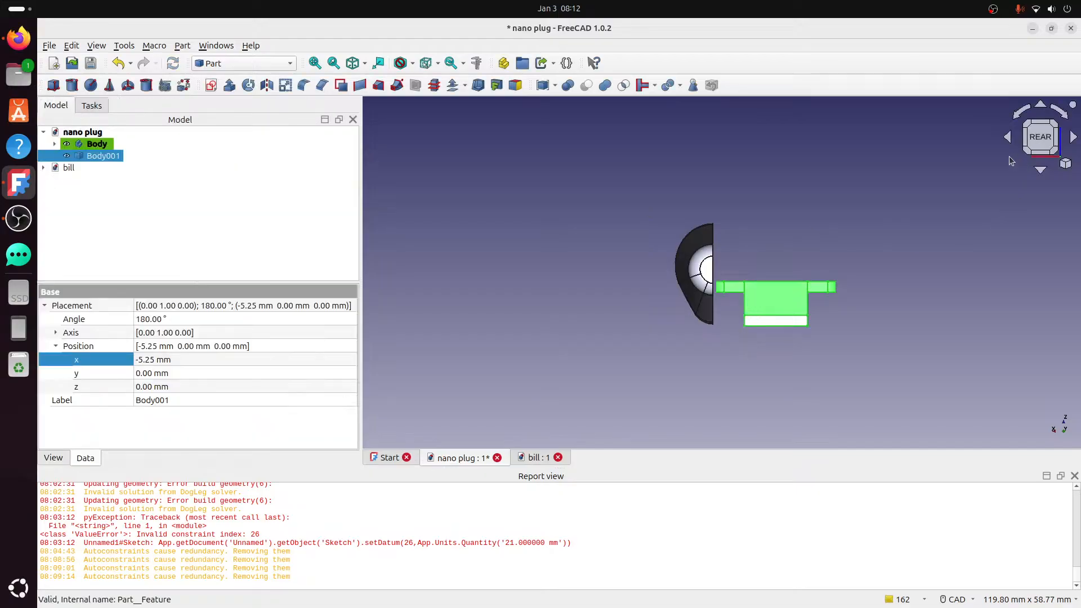
- Set the X position of the flipped lip's placement to 5.25 mm to centre it on the lure again
left_click(1023, 144)
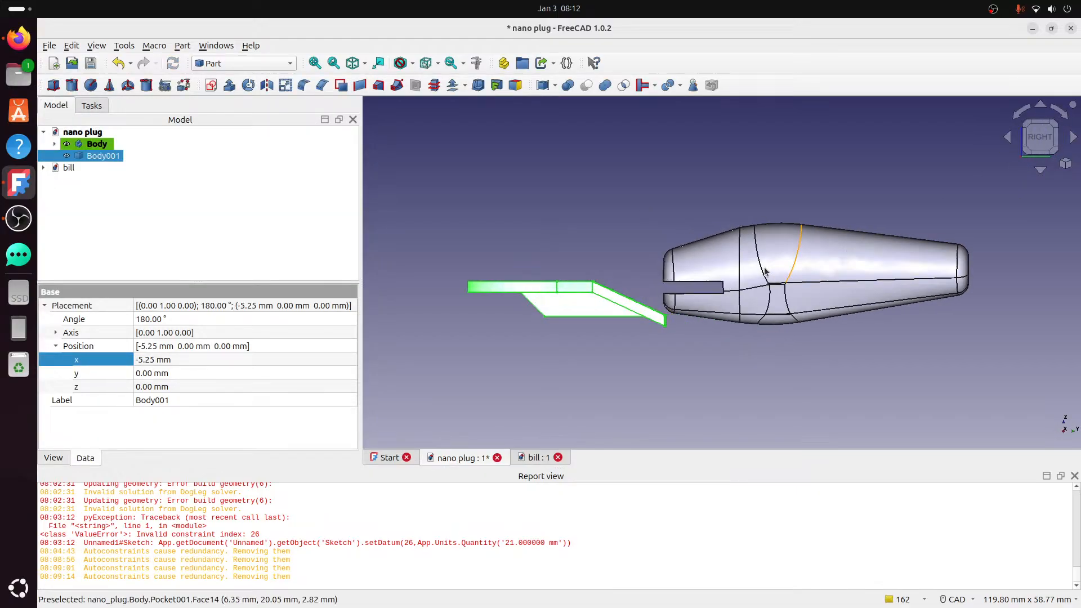
left_click(145, 359)
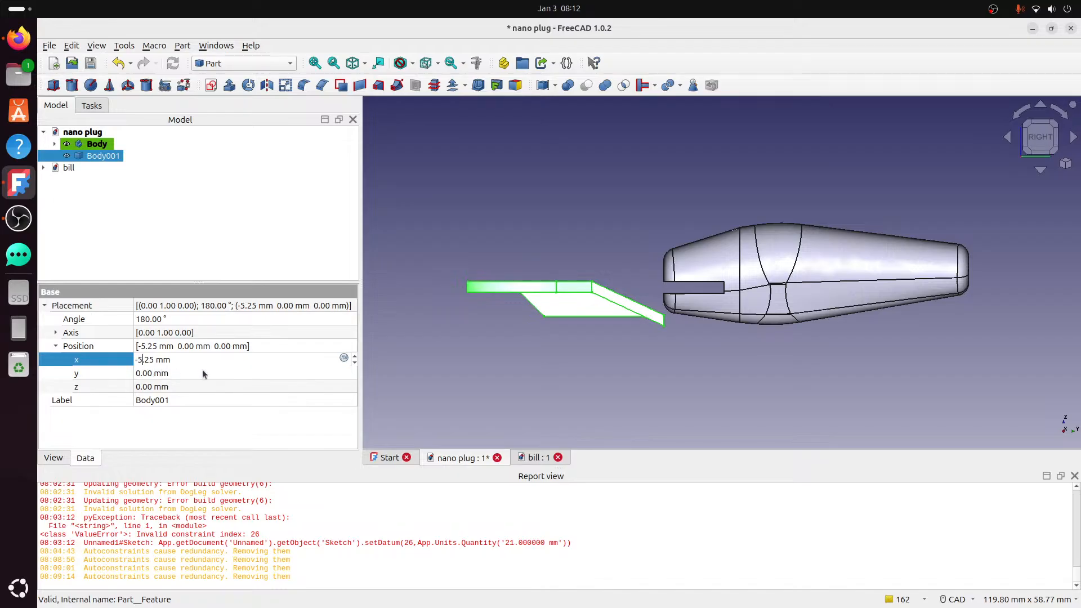
key("BackSpace")
key("Return")
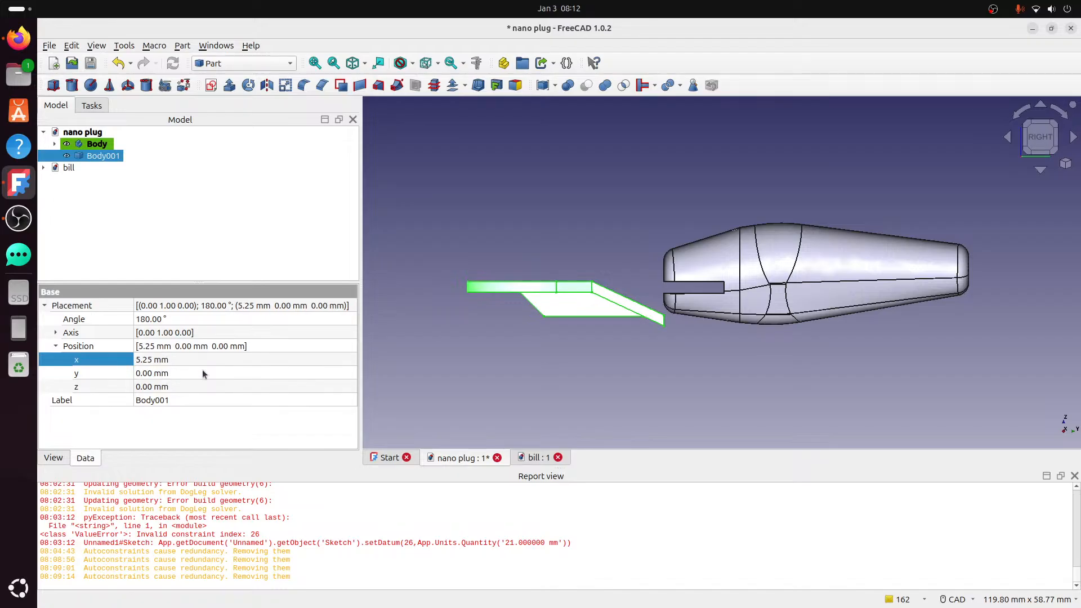
key("0")
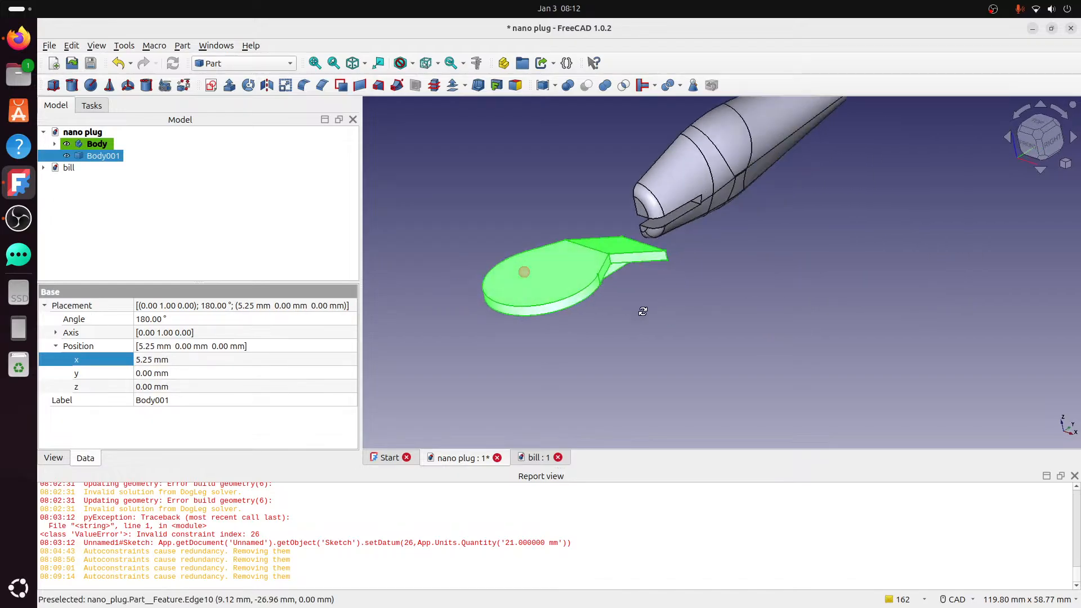
- Start transforming the imported lip and rotate it -25° about its X axis so its tab lies parallel to the nose slot
left_click(1052, 144)
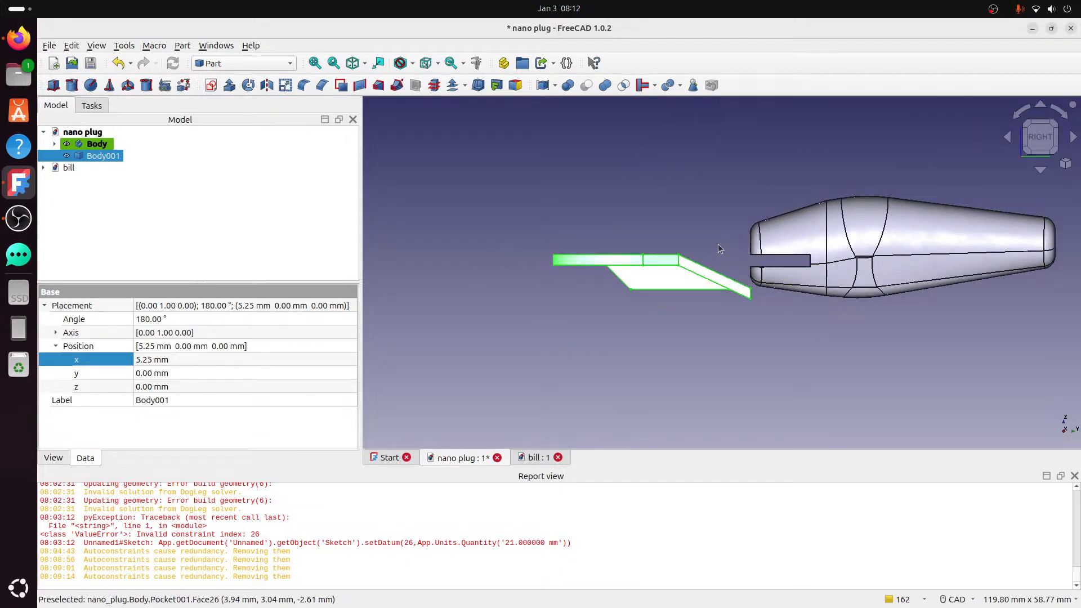
left_click(720, 214)
right_click(103, 160)
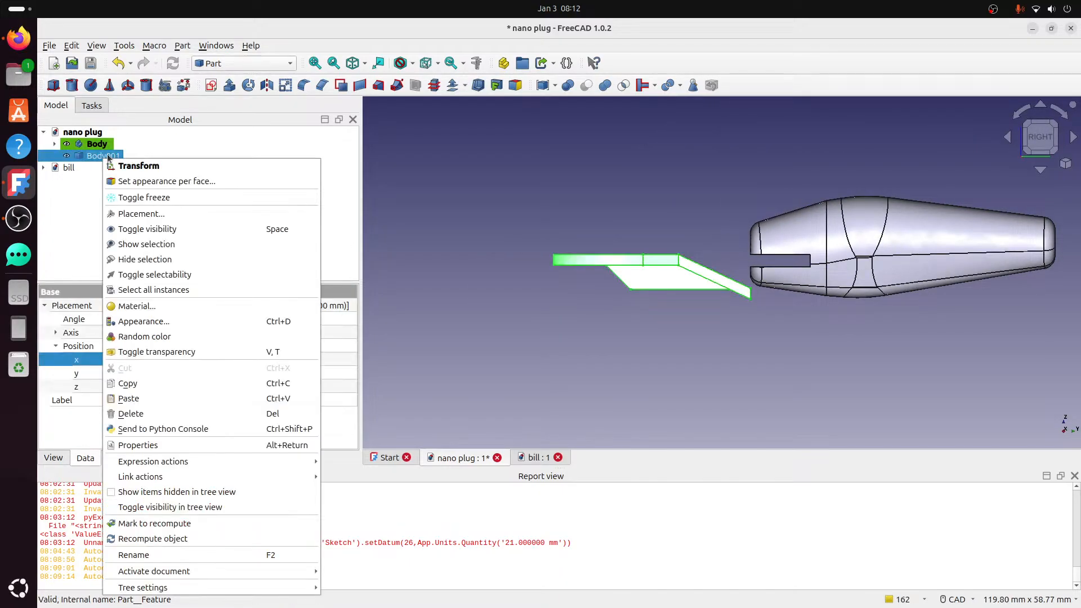
left_click(132, 166)
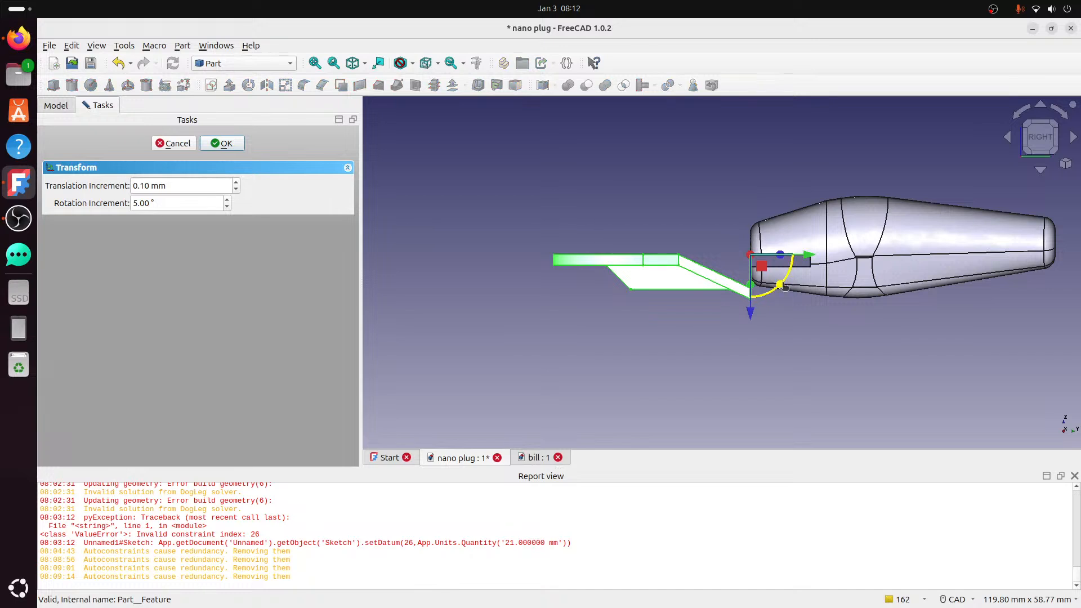
left_click_drag(785, 287, 809, 272)
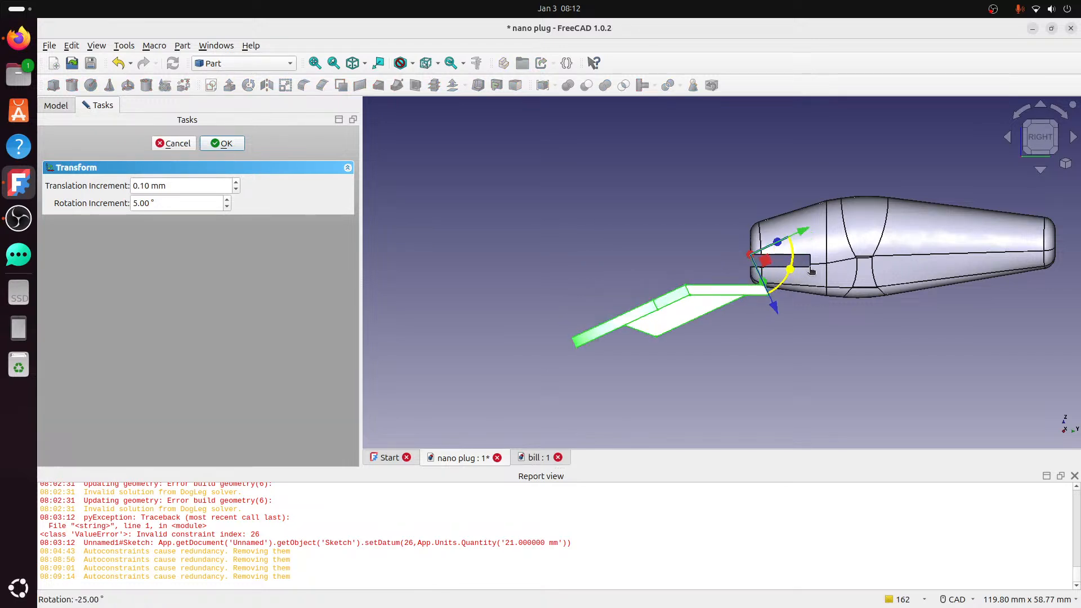
- Move the lip upward along its own Z axis until its tab is level with the slot in the lure's nose
scroll(809, 294, "up", 3)
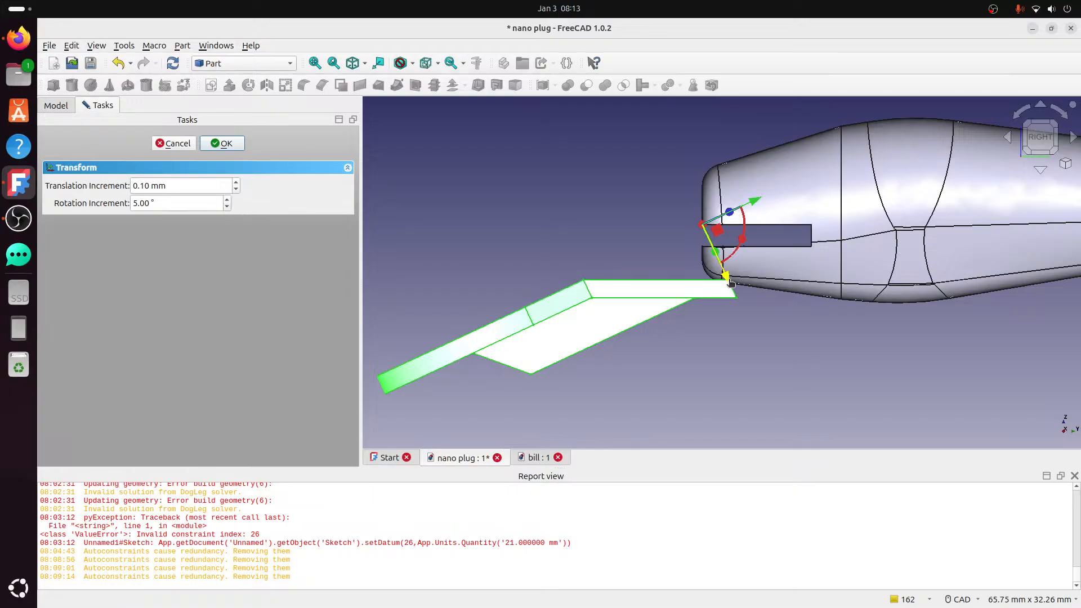
left_click_drag(730, 283, 704, 229)
scroll(697, 208, "up", 3)
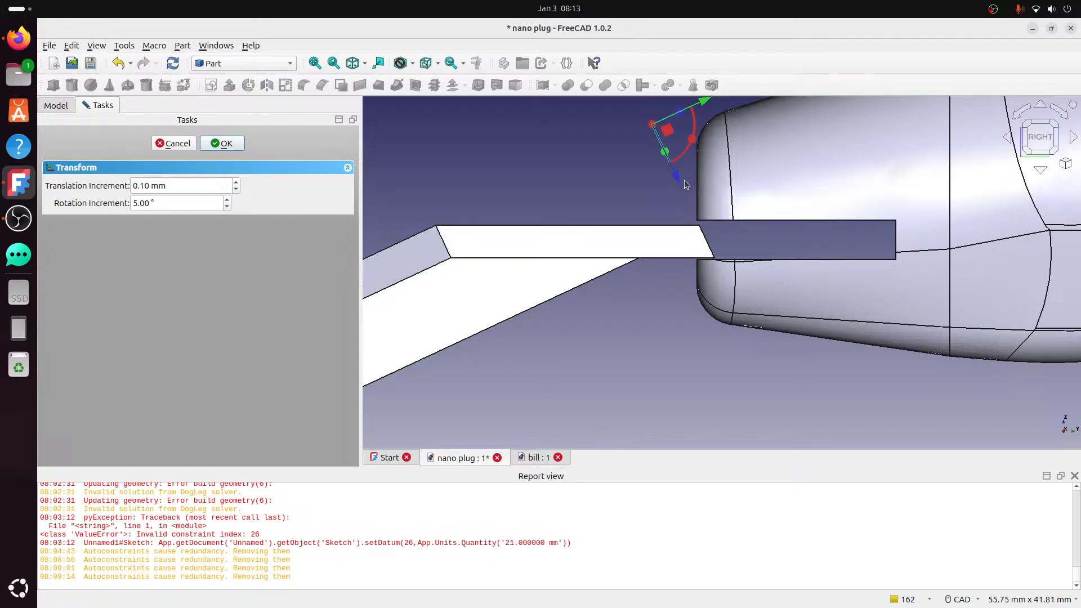
left_click_drag(679, 179, 676, 177)
scroll(671, 202, "down", 3)
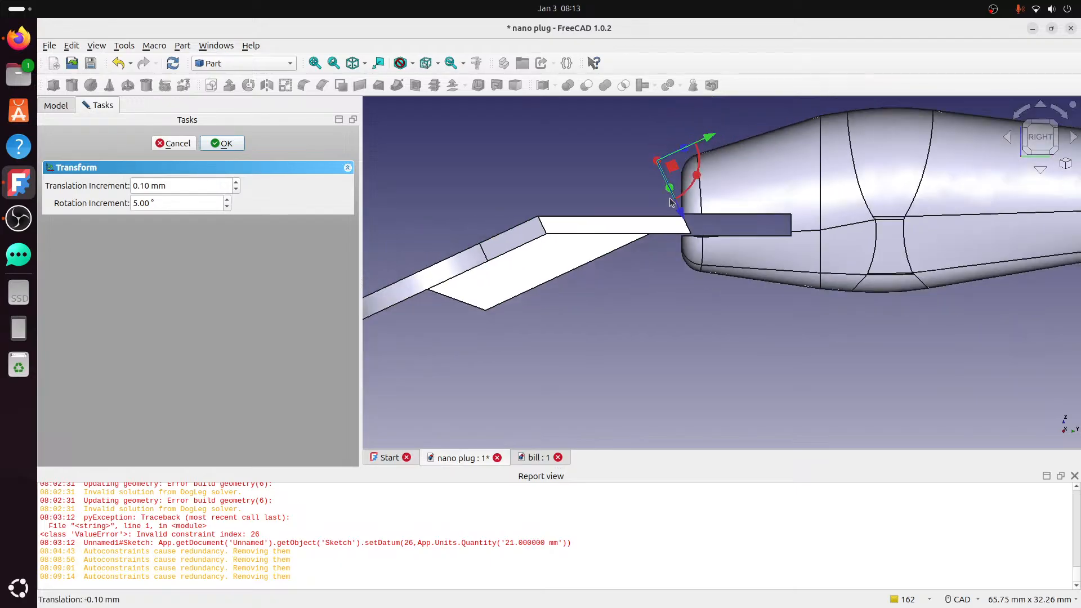
- Move the lip about 8.8 mm along its Y axis and about 4.1 mm along its Z axis to insert its tab into the slot
left_click_drag(707, 141, 808, 130)
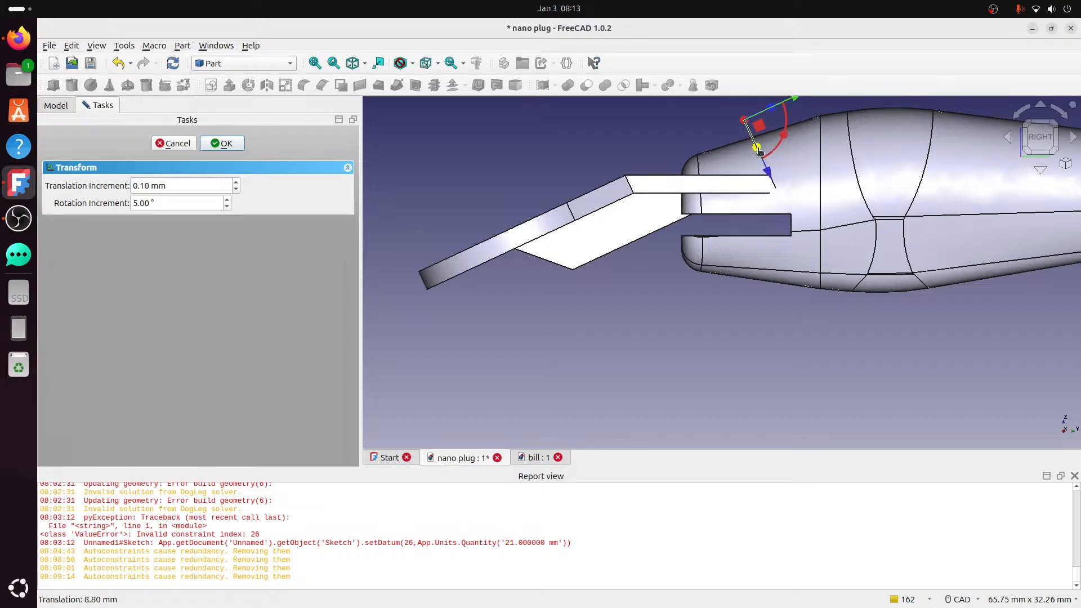
left_click_drag(768, 176, 778, 218)
scroll(788, 215, "up", 2)
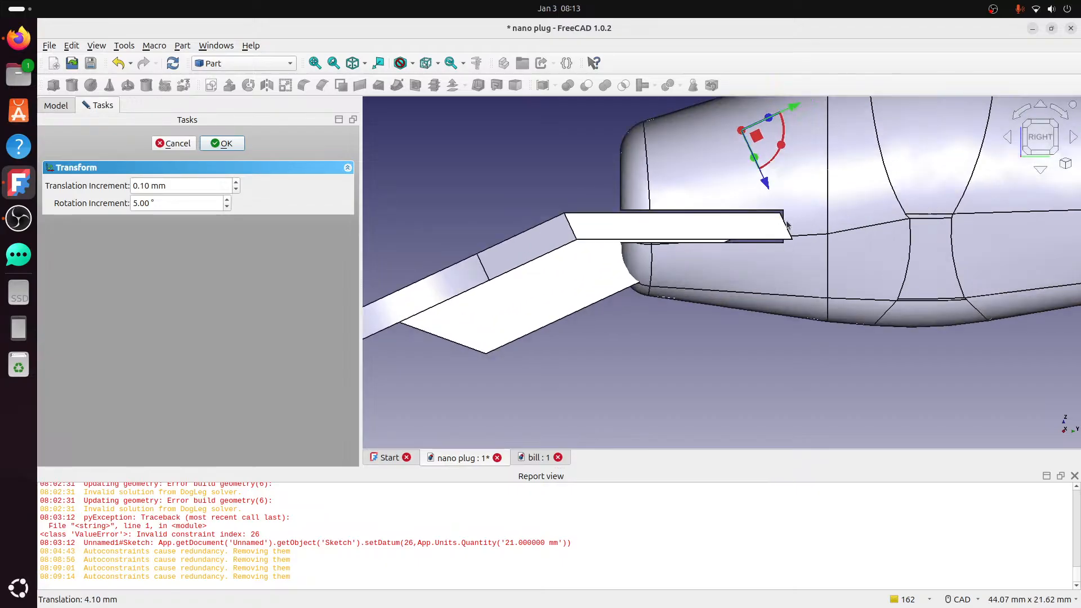
left_click_drag(794, 109, 794, 111)
left_click_drag(767, 182, 766, 180)
- Fine-tune the lip's position along its Y and Z axes in 0.10 mm increments so the tab sits between the slot walls at its inner end
mouse_move(644, 301)
middle_mouse_down()
mouse_move(719, 302)
mouse_move(641, 304)
middle_mouse_up()
scroll(642, 305, "down", 2)
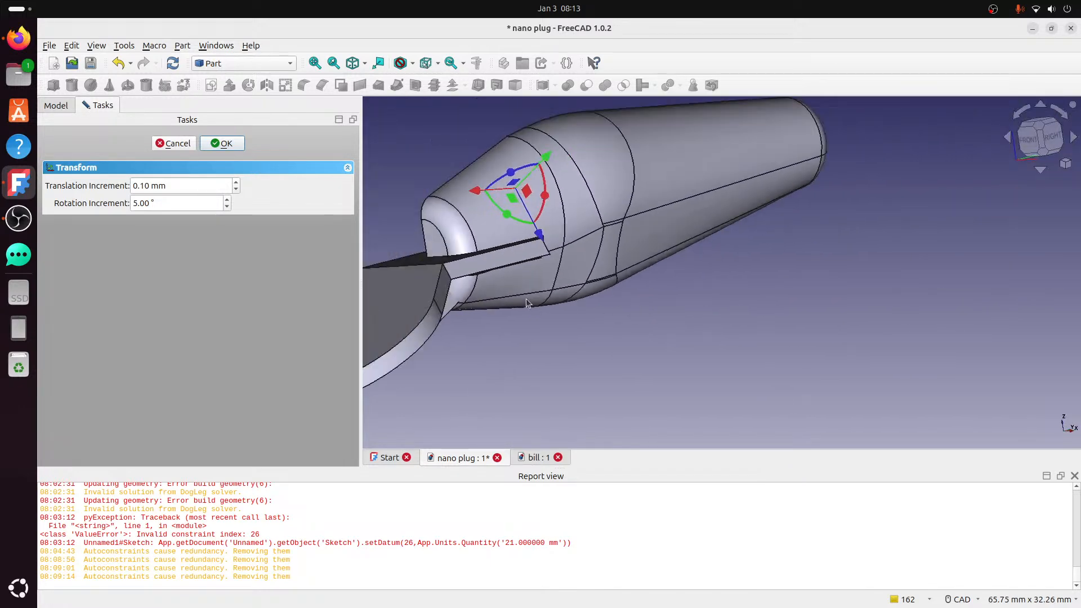
middle_click_drag(526, 300, 810, 192)
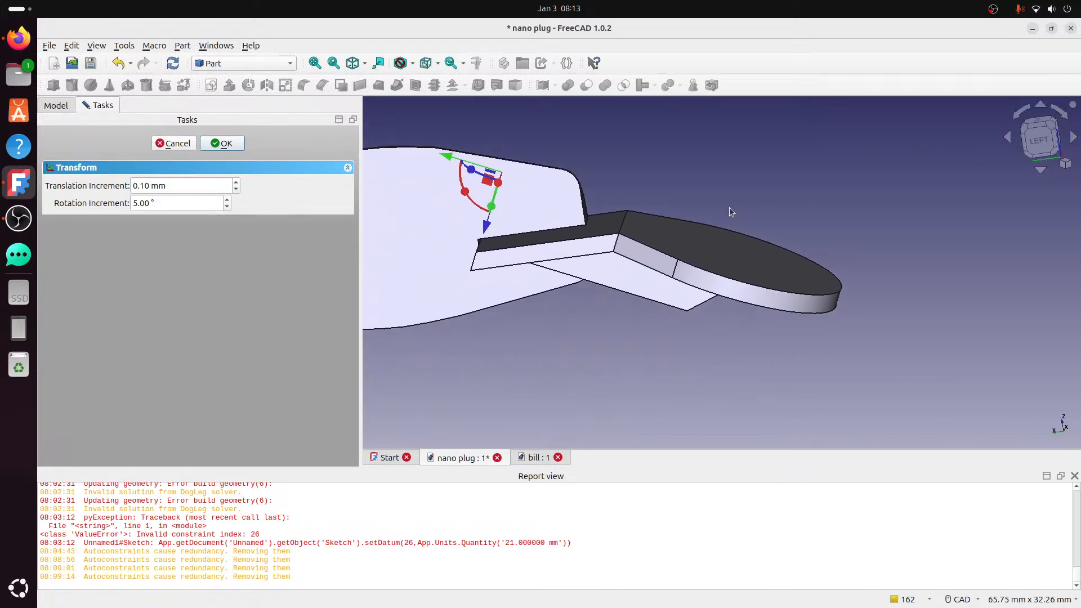
left_click(1038, 139)
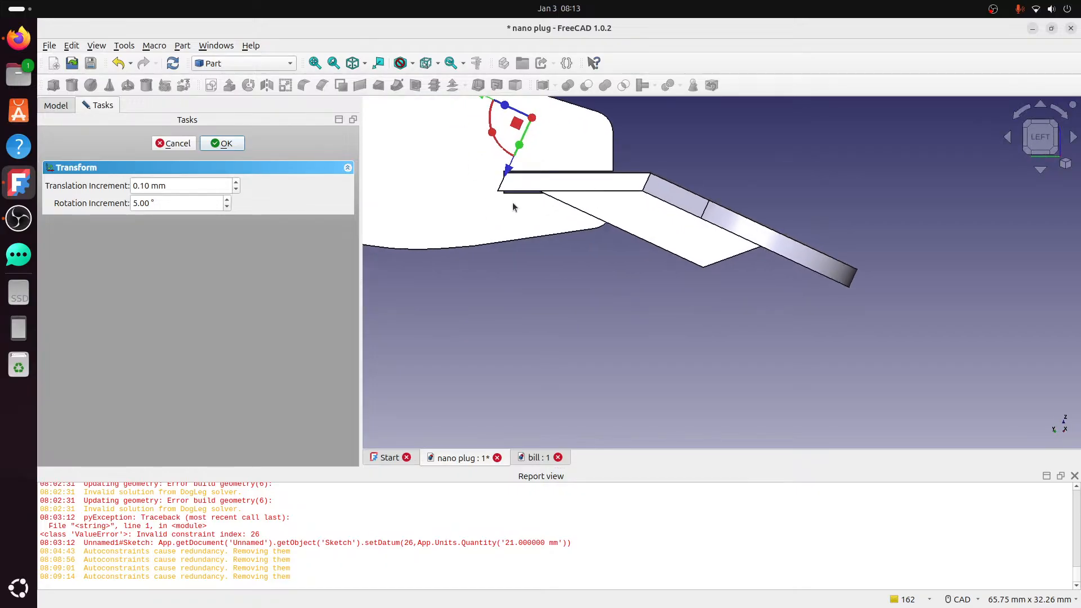
scroll(550, 285, "up", 3)
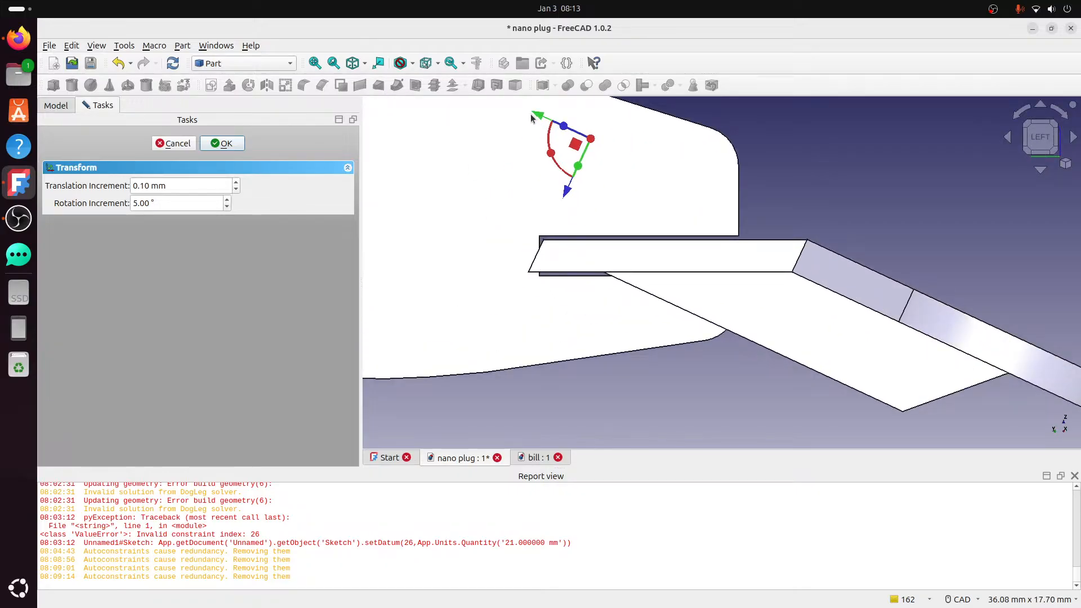
left_click_drag(537, 115, 537, 116)
left_click_drag(562, 189, 561, 191)
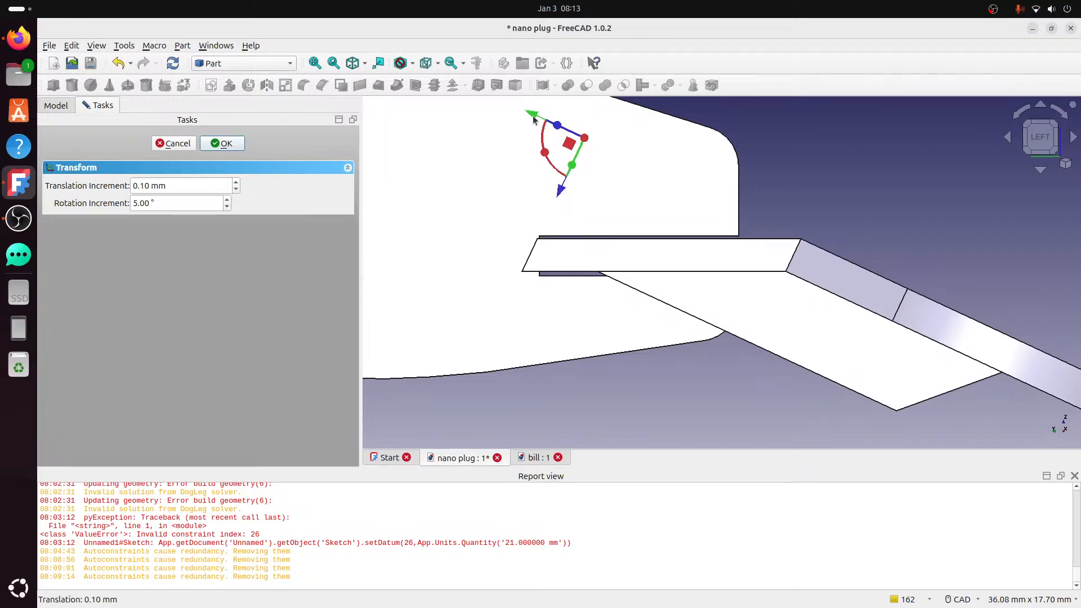
left_click_drag(536, 118, 539, 119)
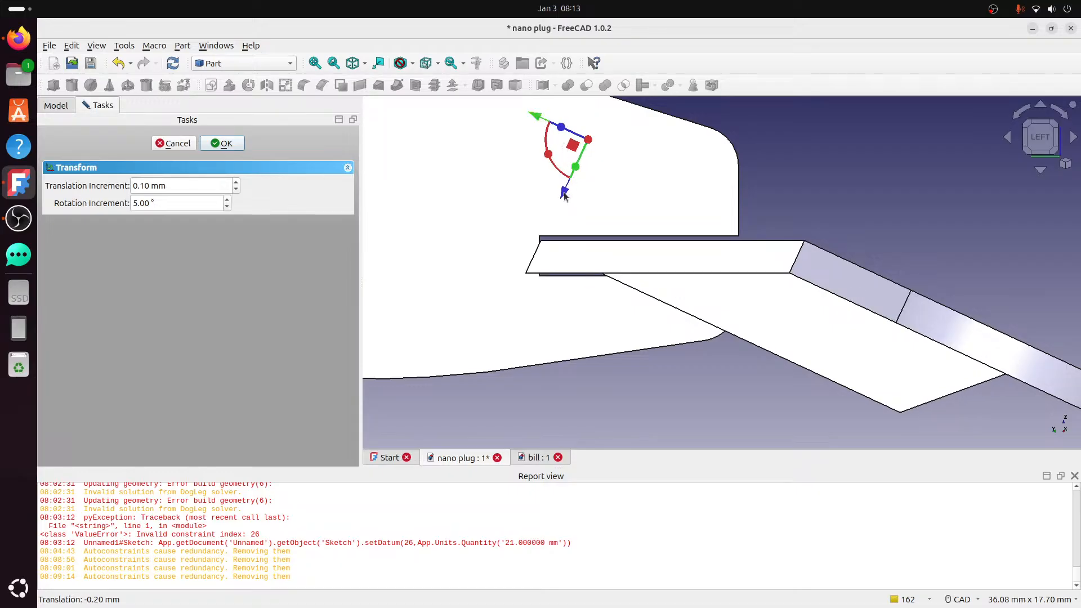
- Check the lip's fit in the nose slot from several sides and accept the transform
middle_click_drag(719, 182, 456, 220)
scroll(726, 252, "down", 3)
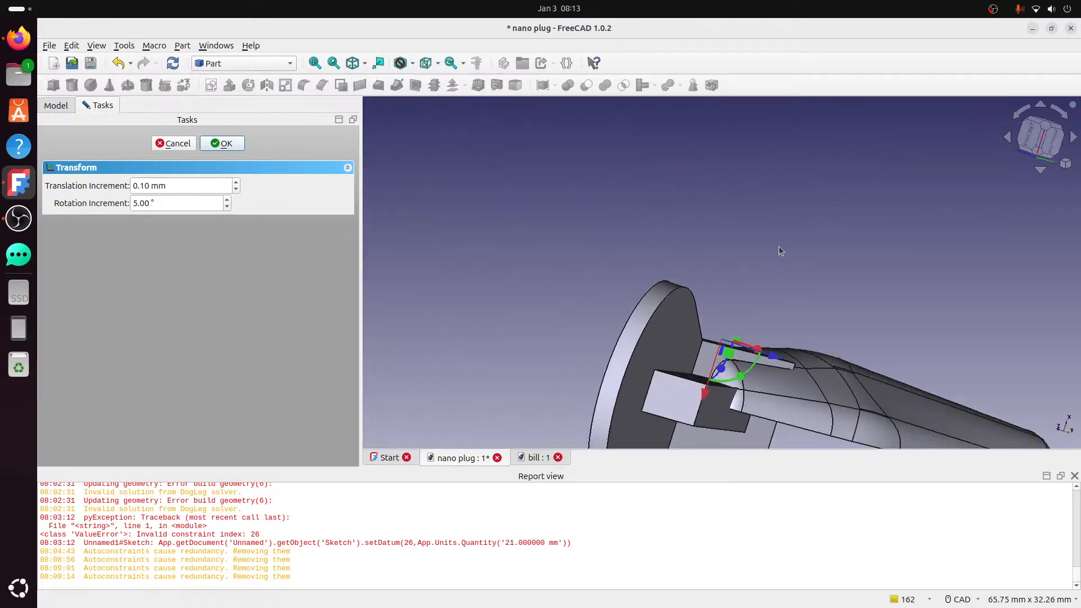
middle_click_drag(779, 247, 762, 297)
left_click(1042, 135)
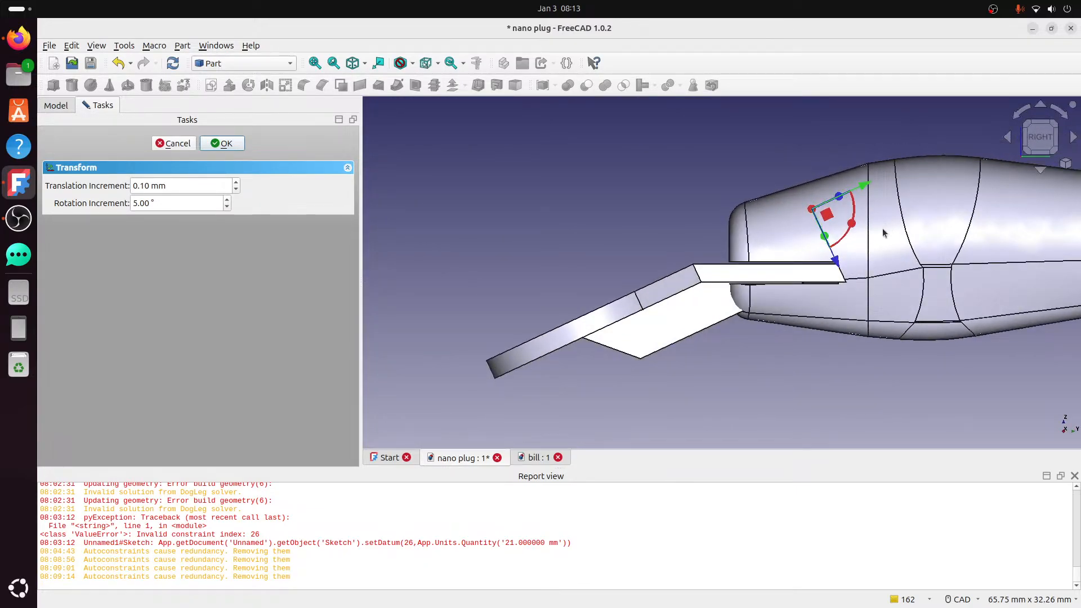
middle_click_drag(788, 319, 594, 348)
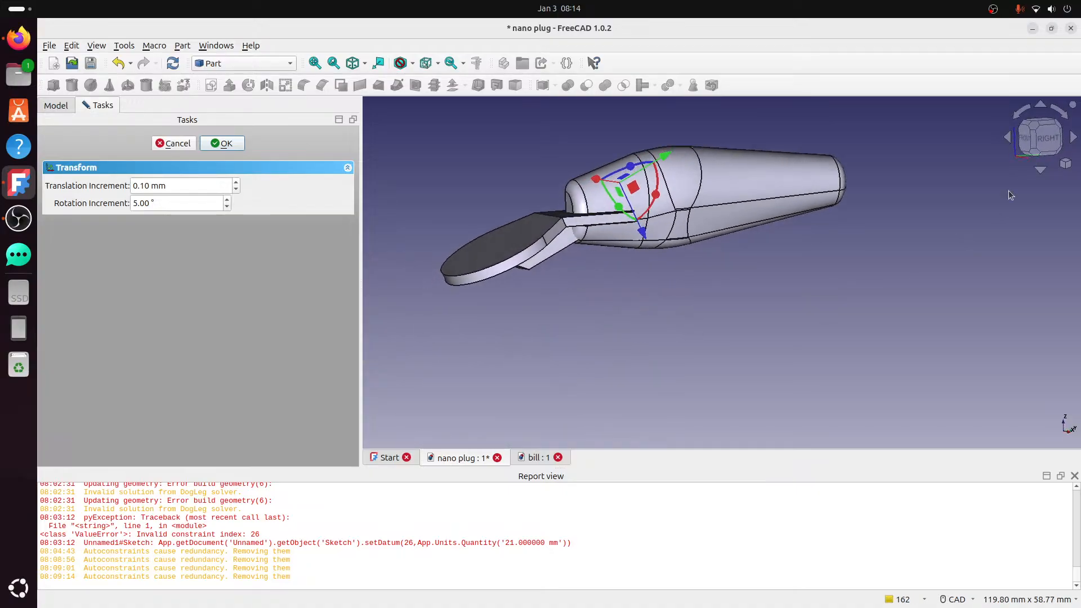
left_click(1027, 133)
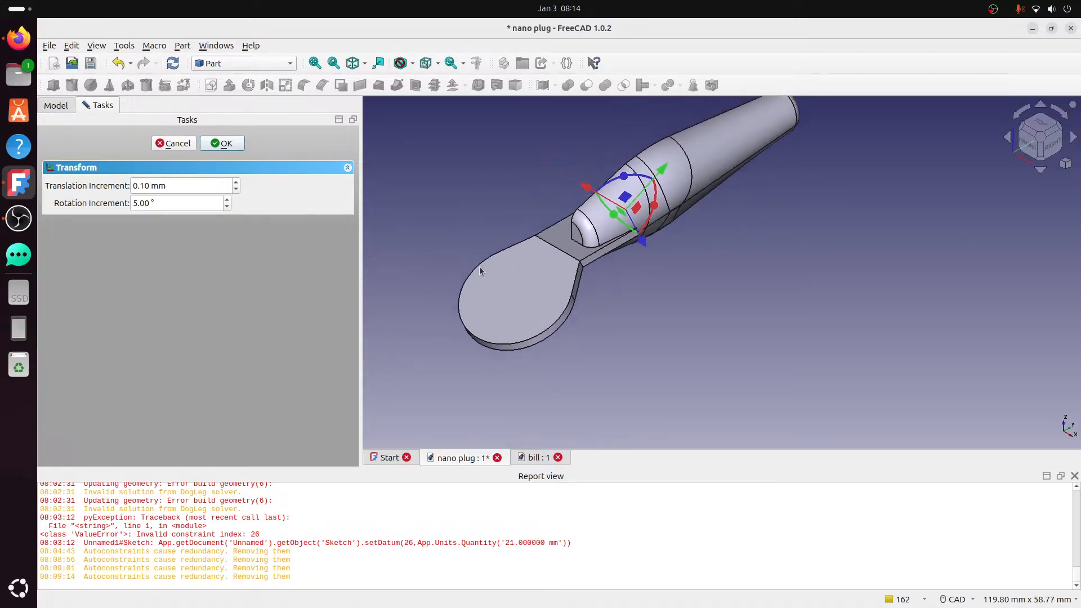
left_click(228, 146)
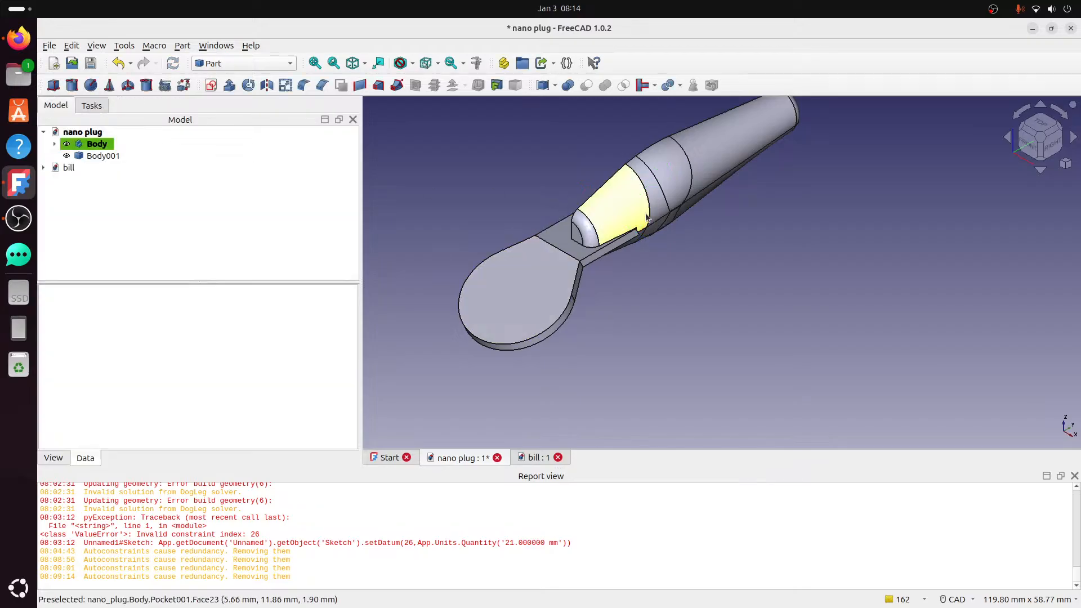
- Try to subtract the lip from the halved lure with a Boolean Cut, and undo the attempt
left_click(613, 231)
left_click(513, 276, "ctrl")
left_click(586, 87)
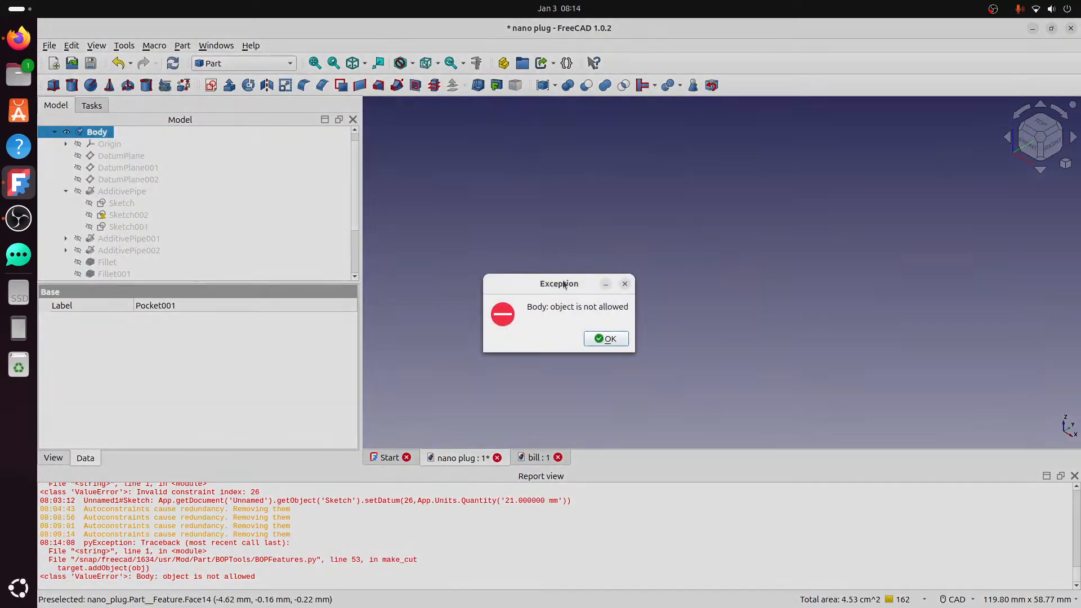
left_click(598, 340)
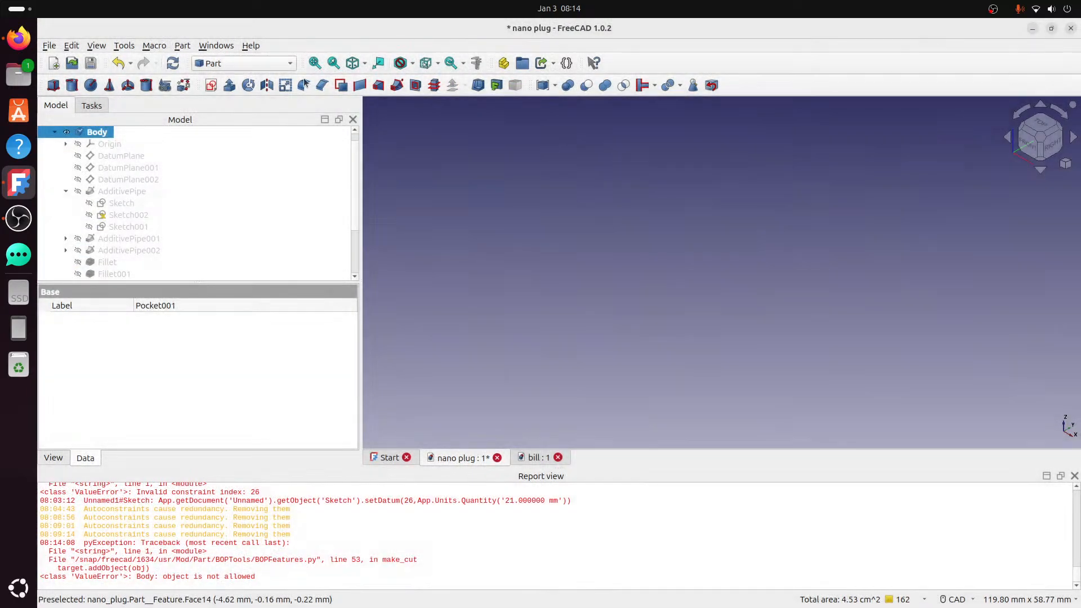
left_click(117, 63)
- Try Boolean Fragments on the lure and the lip, and delete the resulting object
left_click(675, 262)
left_click(612, 231)
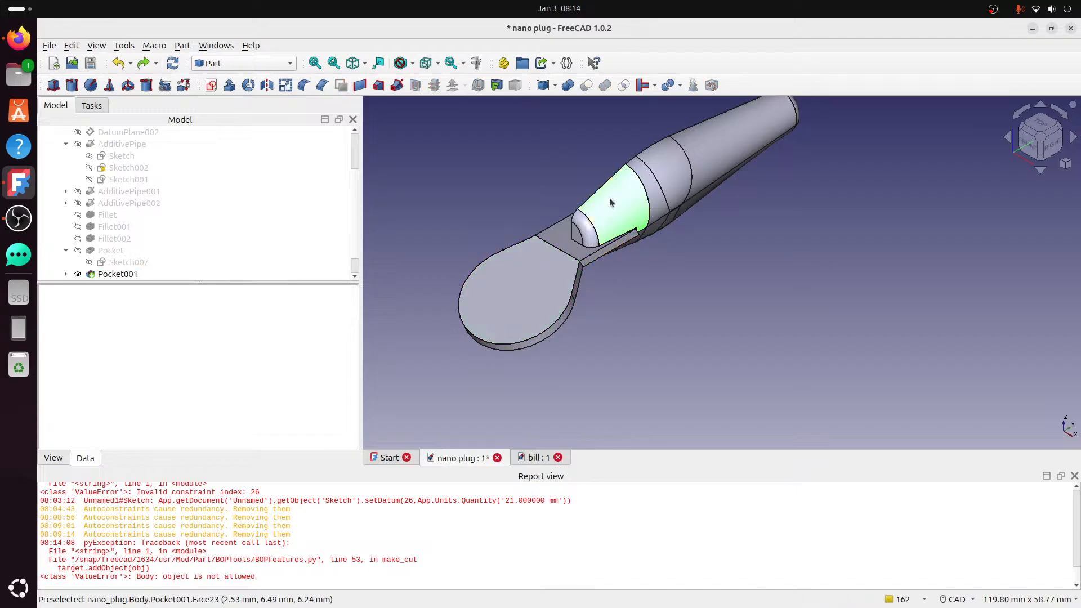
left_click(559, 235, "ctrl")
left_click(667, 85)
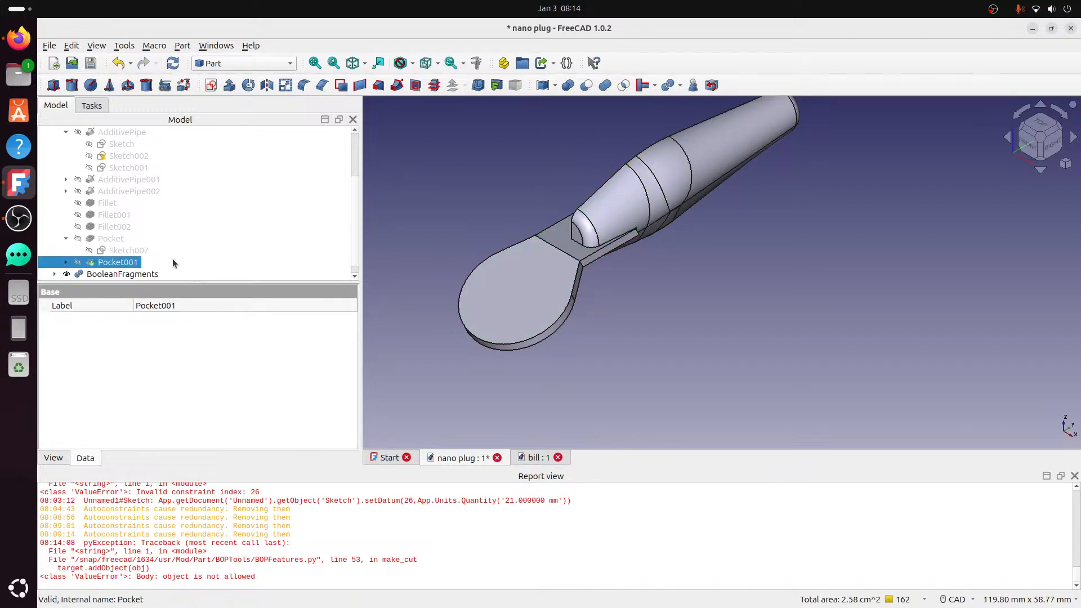
left_click(120, 276)
key("Delete")
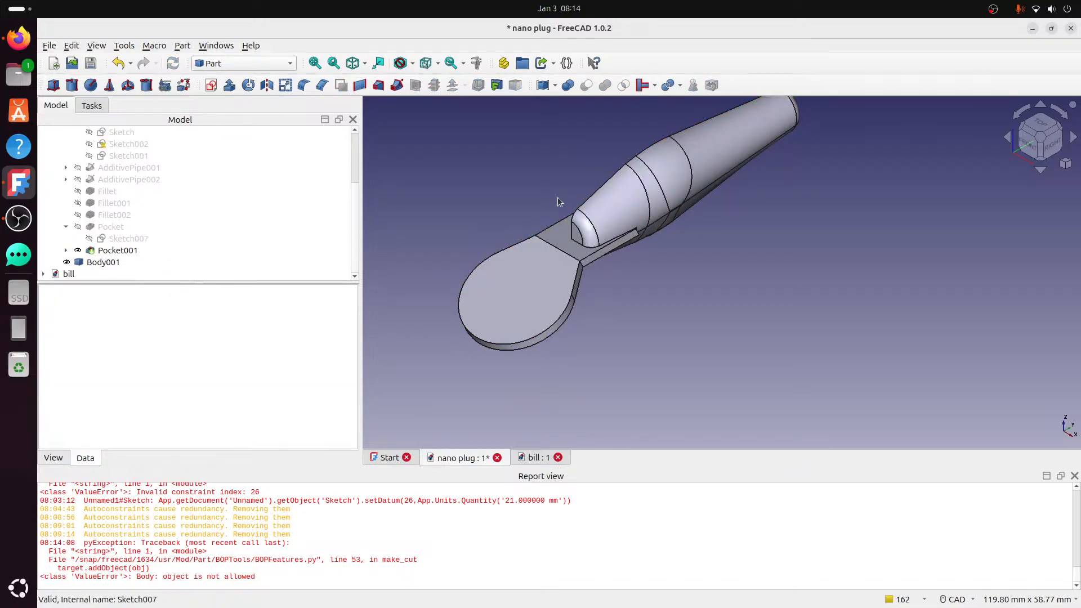
- Try a Cutout of the lip from the lure, inspect the slot it leaves in the nose, and undo it
left_click(615, 212)
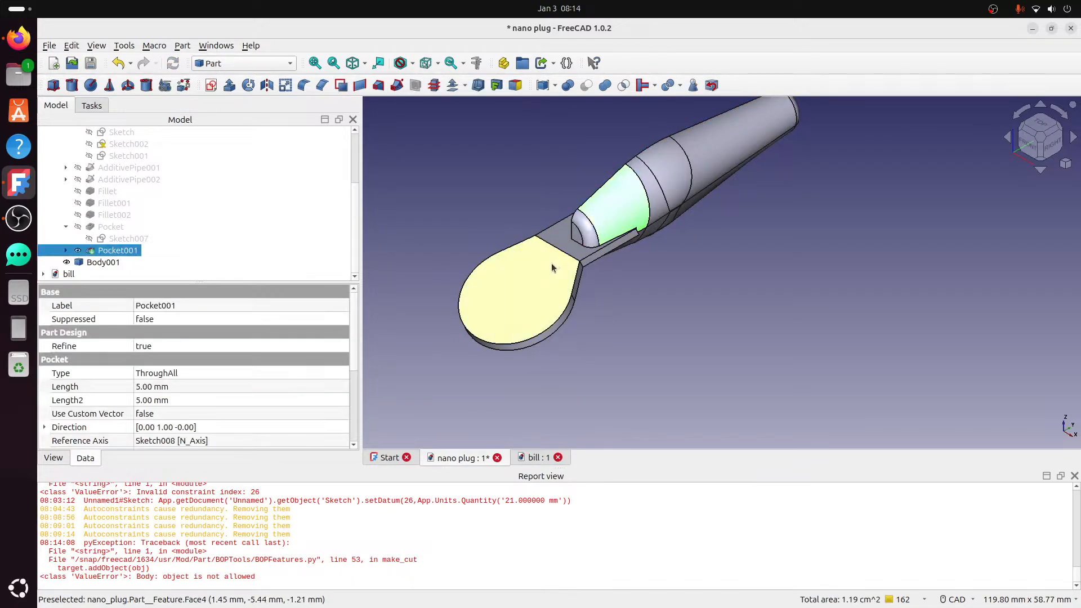
left_click(554, 265, "ctrl")
left_click(654, 85)
left_click(681, 135)
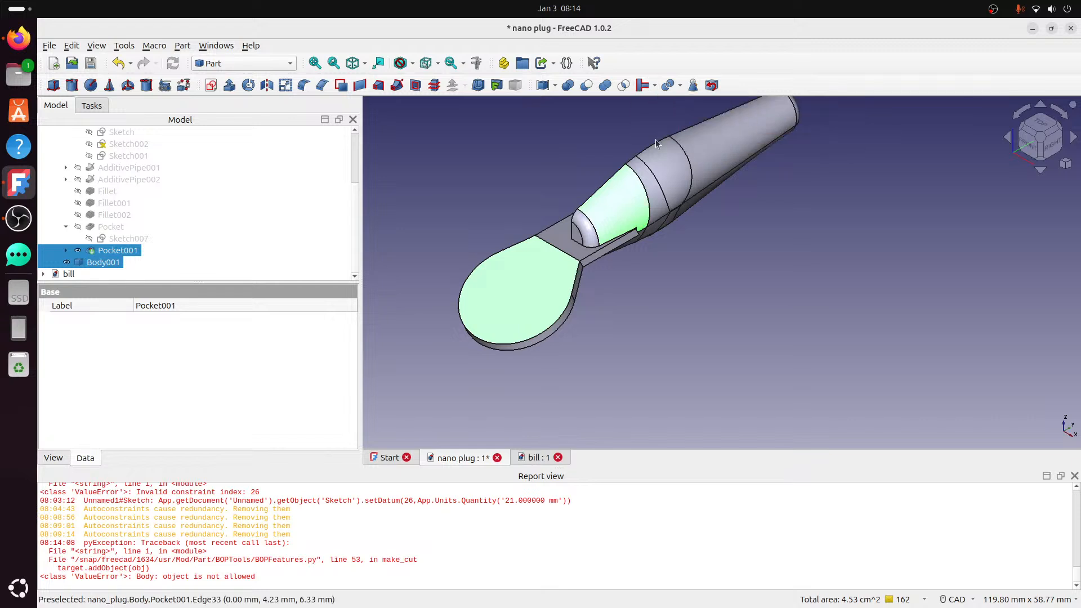
scroll(616, 248, "up", 3)
middle_click_drag(615, 248, 808, 270)
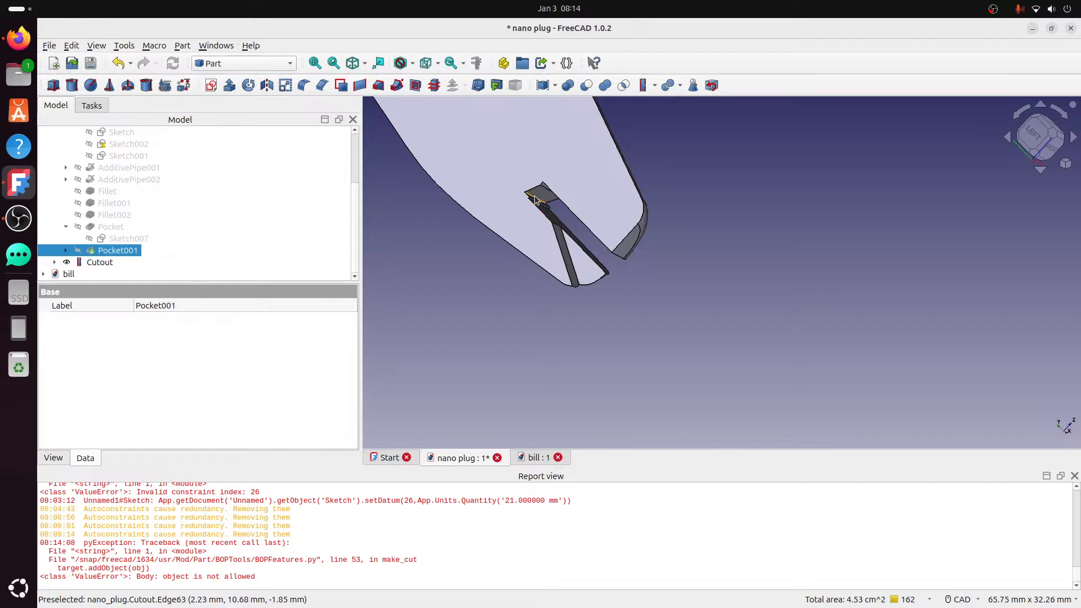
middle_click_drag(535, 200, 716, 233)
left_click(121, 66)
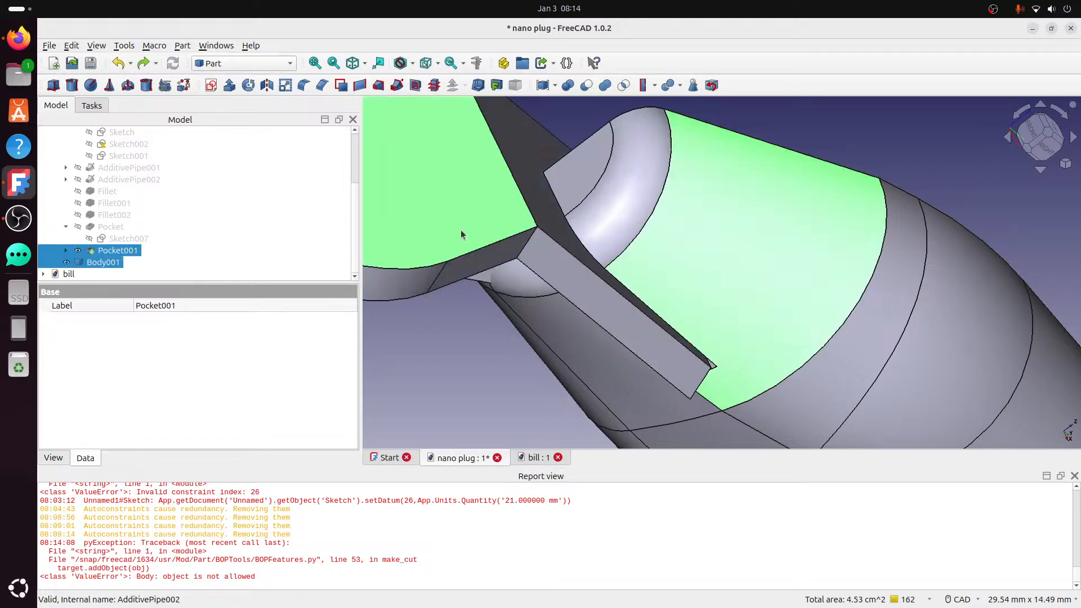
- Add a cube primitive with default dimensions to the nano plug document
scroll(996, 340, "down", 3)
left_click(1045, 148)
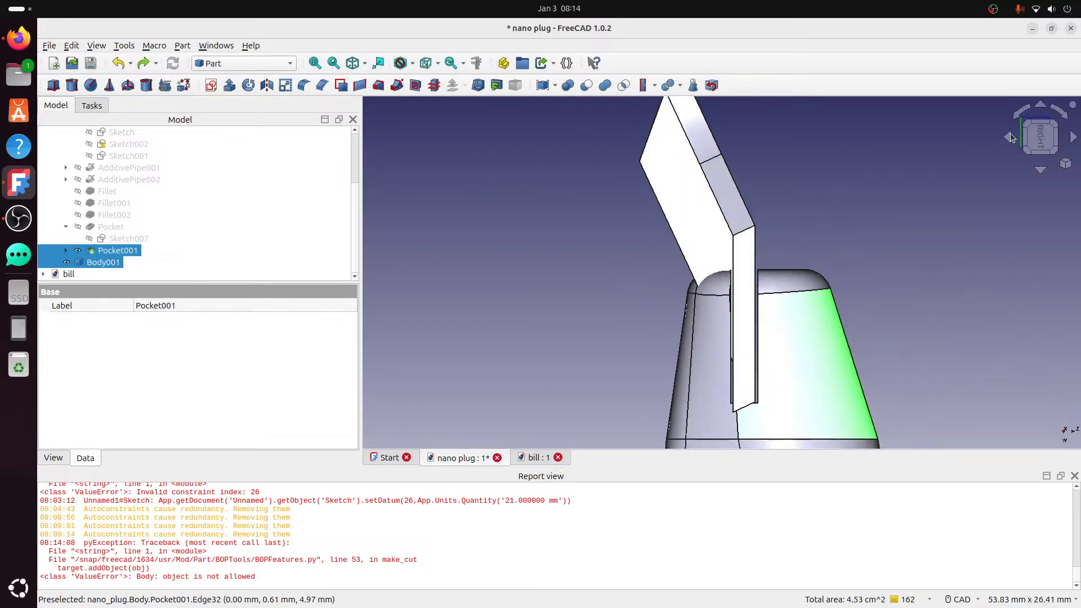
left_click(1010, 138)
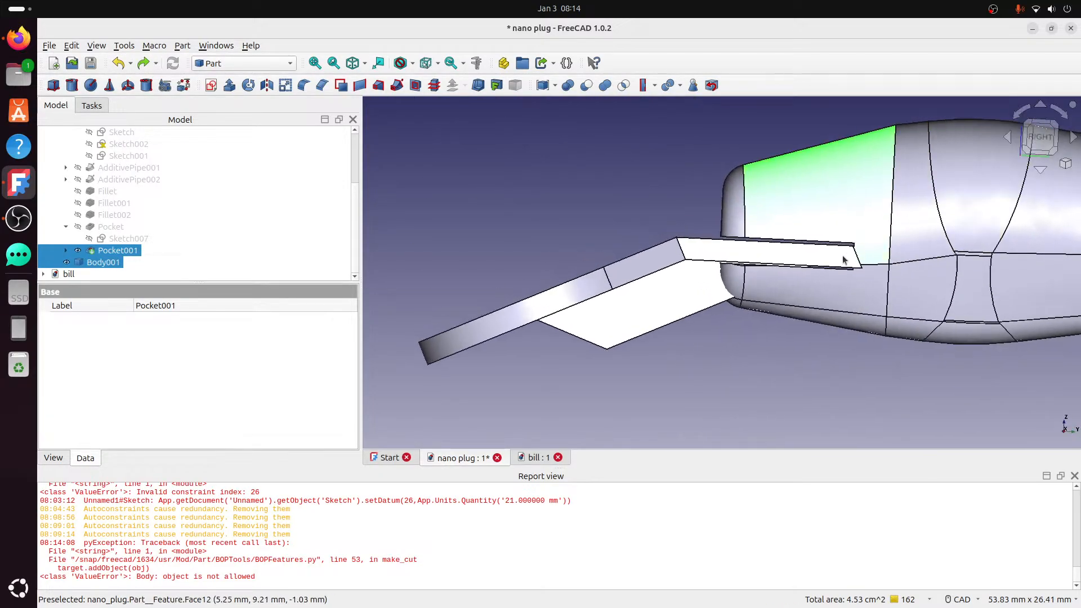
middle_click_drag(843, 260, 632, 270)
scroll(764, 304, "up", 2)
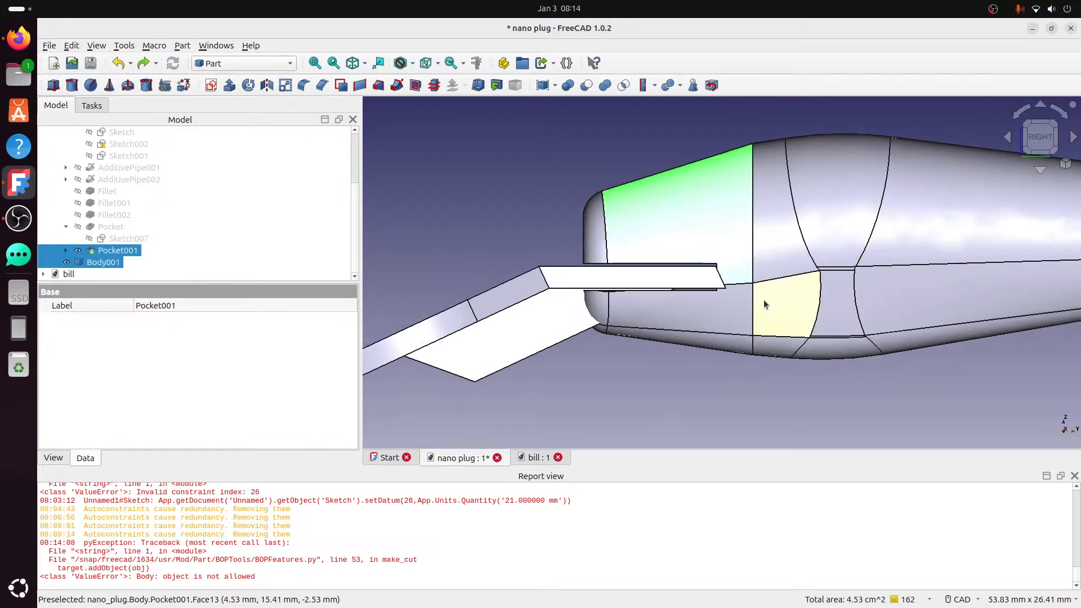
middle_click_drag(755, 278, 572, 269)
scroll(573, 269, "up", 2)
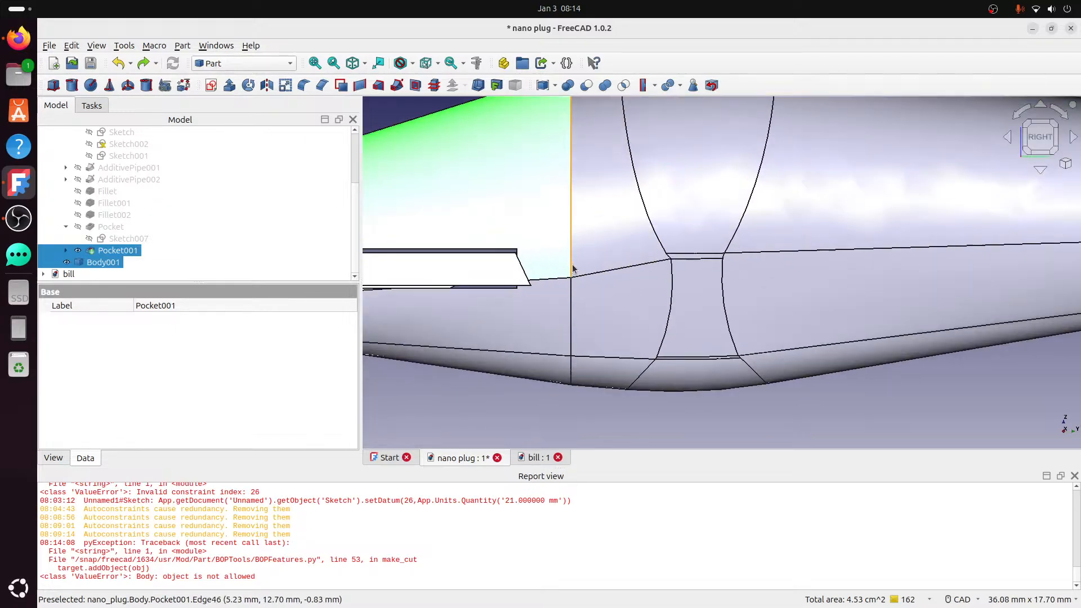
left_click(561, 231)
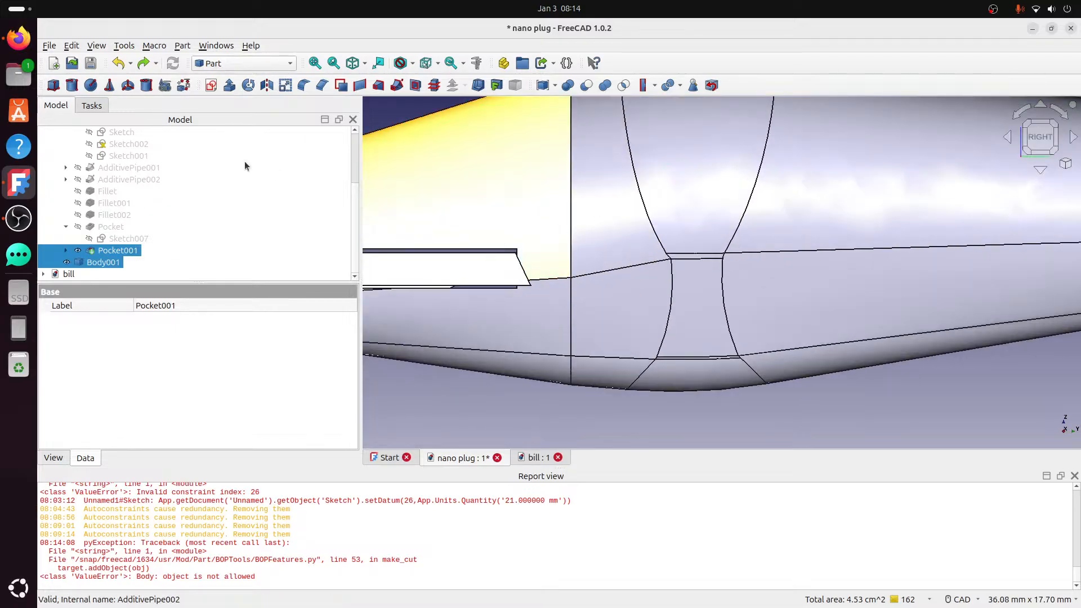
left_click(52, 85)
scroll(641, 257, "up", 5)
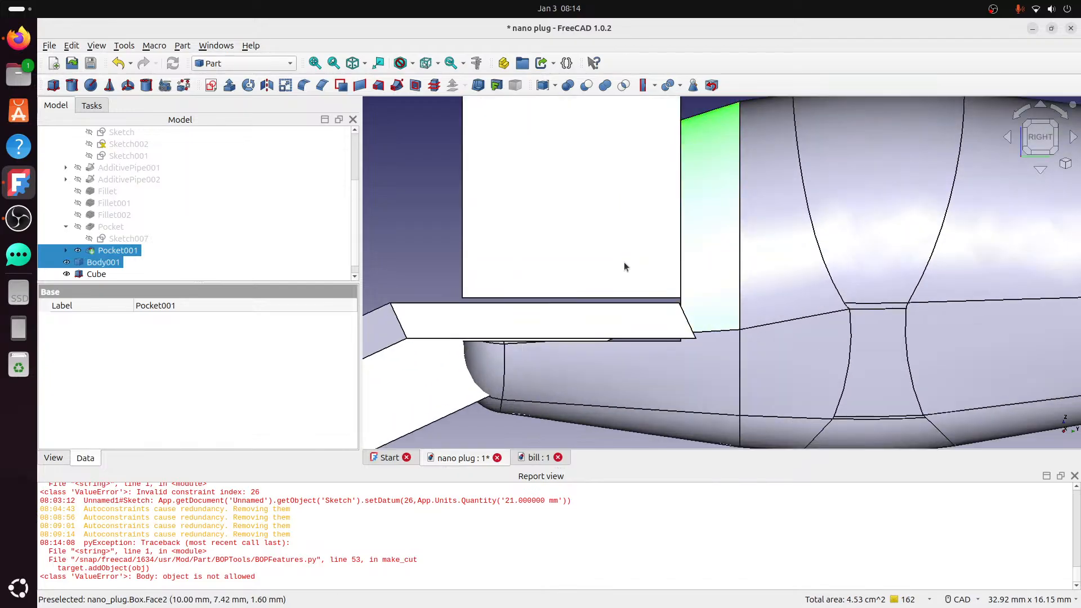
- Resize the cube to 14 mm in length, width and height
right_click(95, 275)
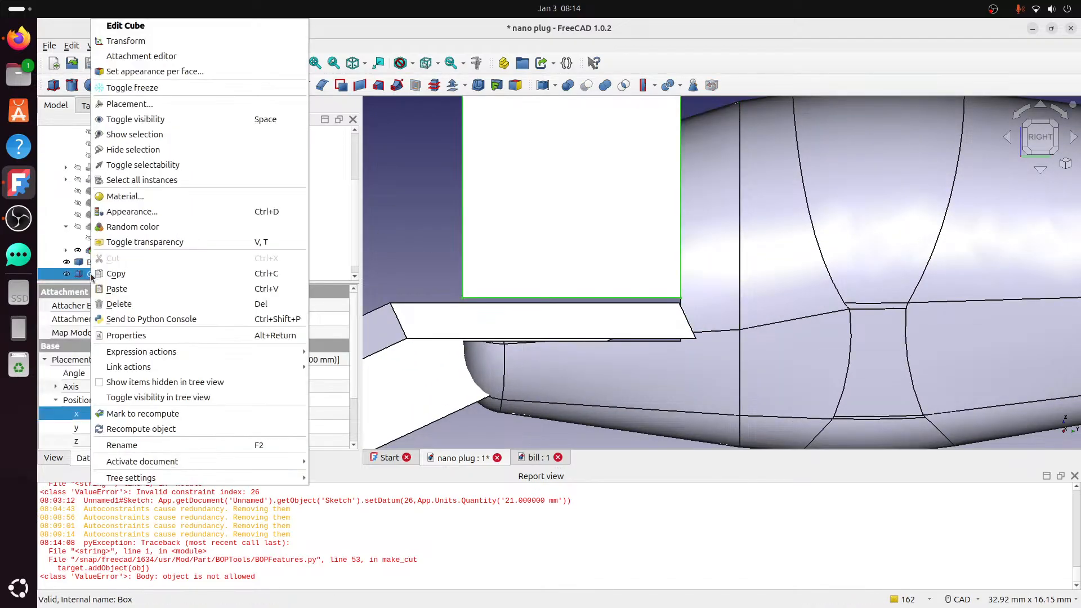
left_click(126, 26)
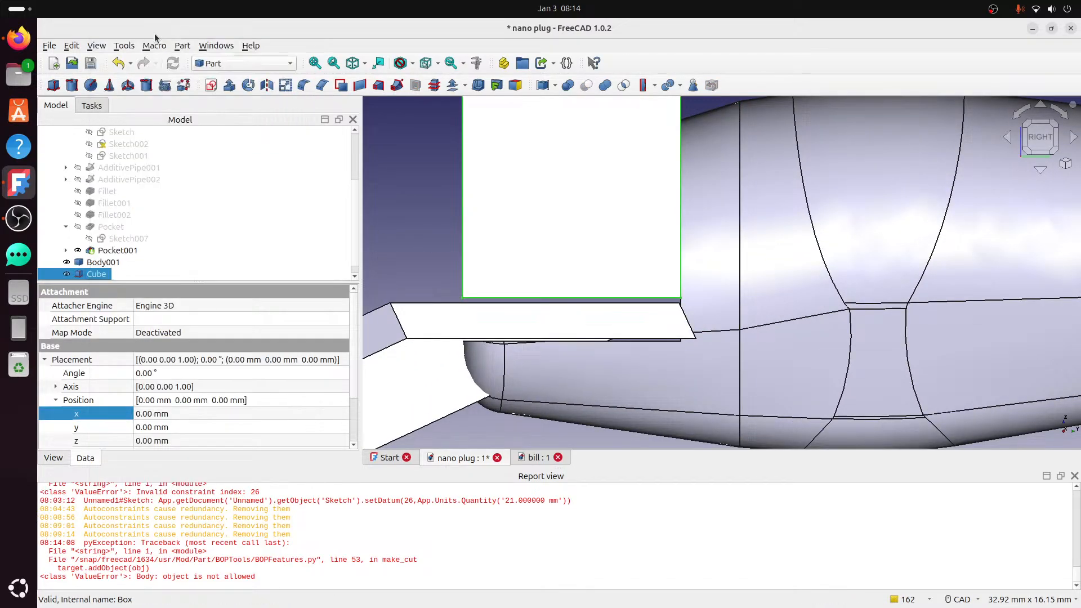
left_click(326, 221)
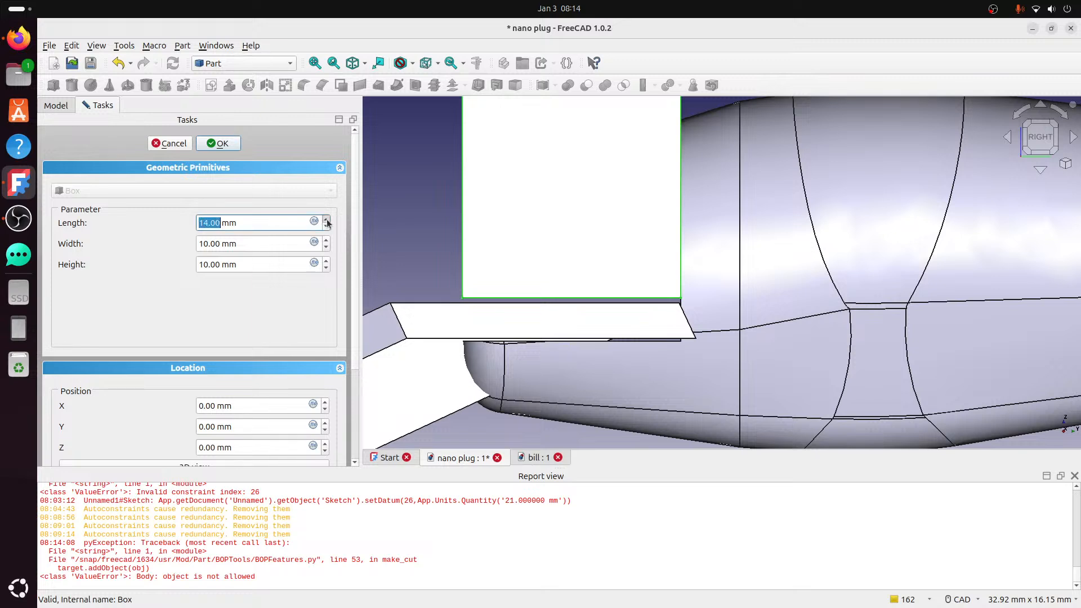
left_click(325, 241)
left_click(325, 240)
left_click(325, 240)
left_click(325, 240)
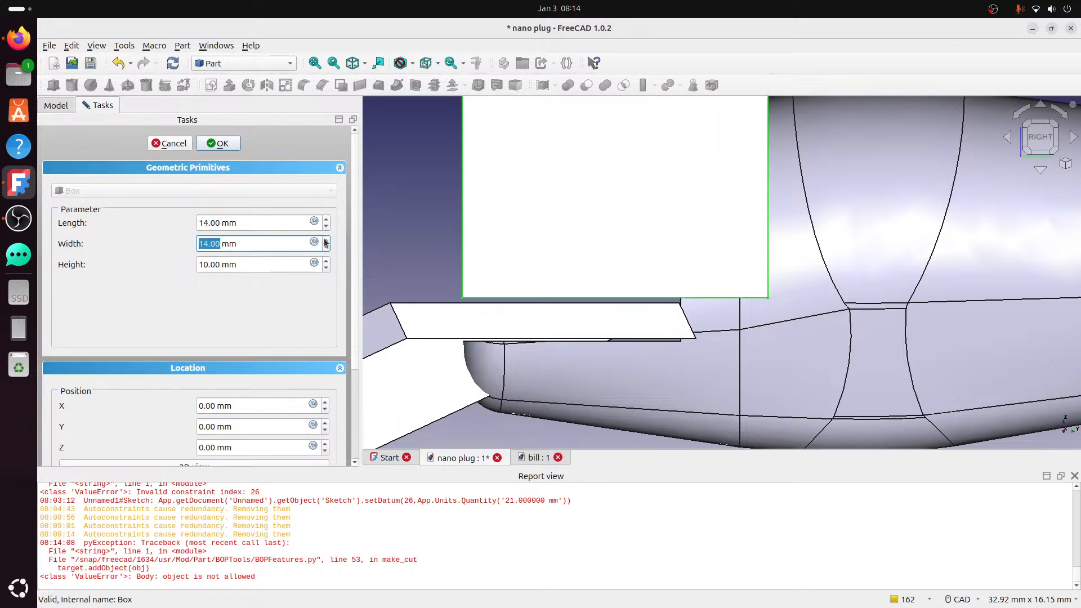
left_click(325, 261)
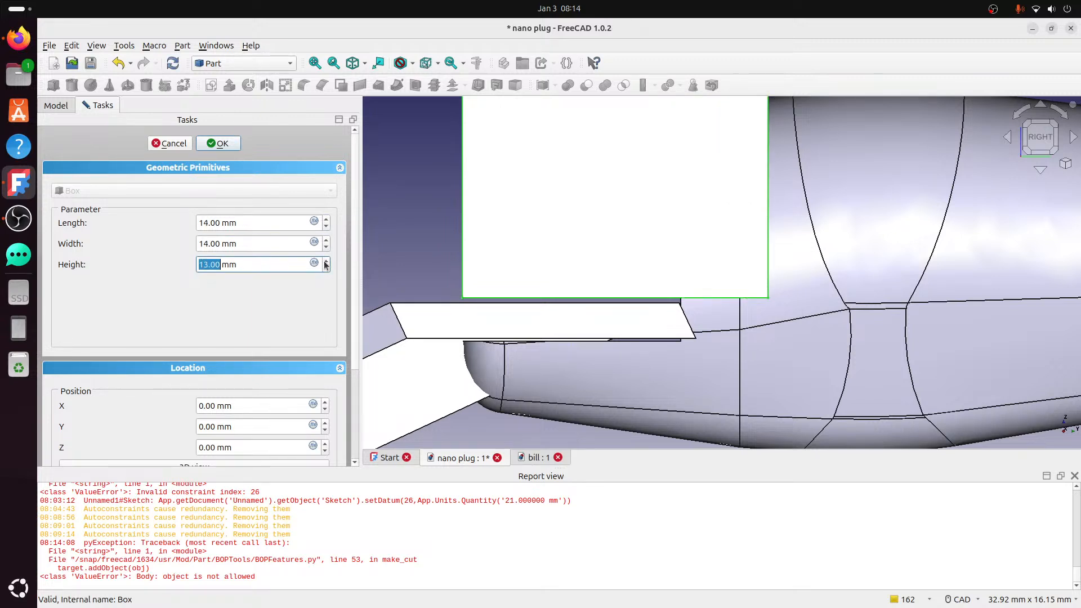
scroll(411, 246, "down", 3)
middle_click_drag(503, 256, 547, 266)
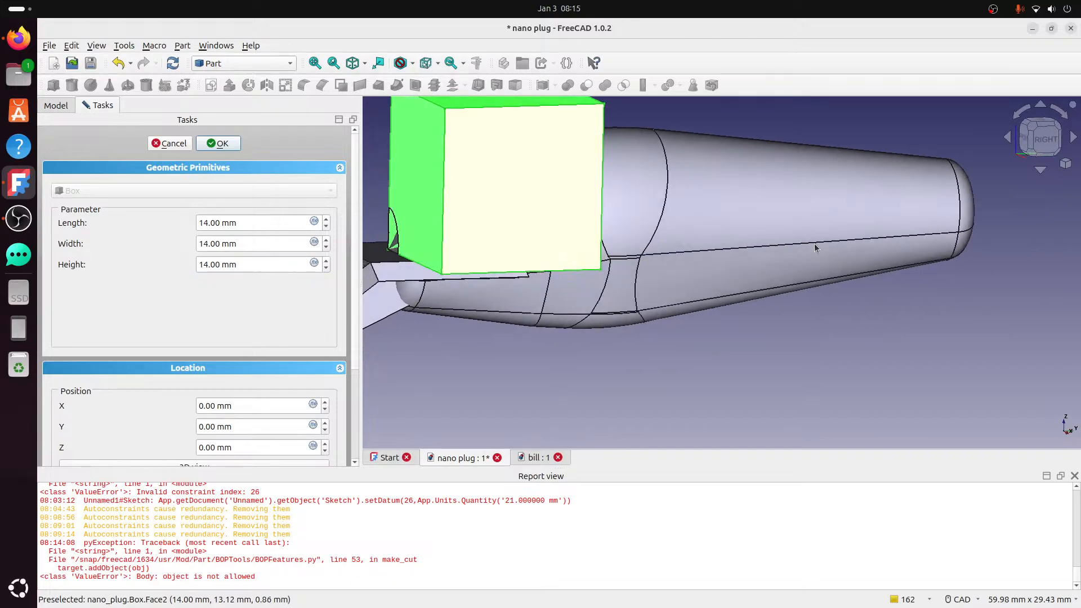
left_click(1054, 148)
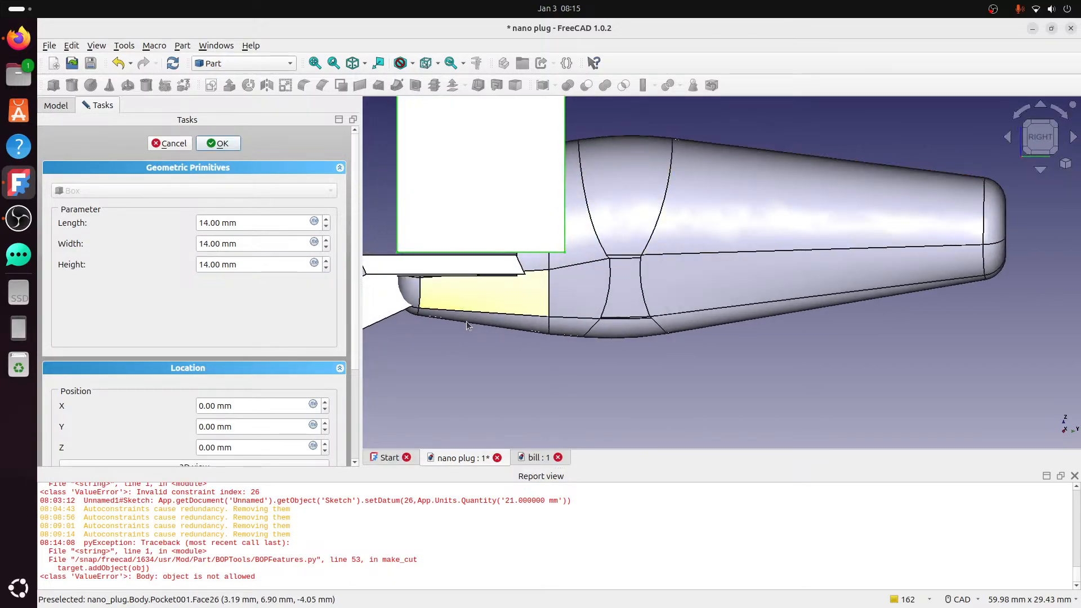
left_click(210, 145)
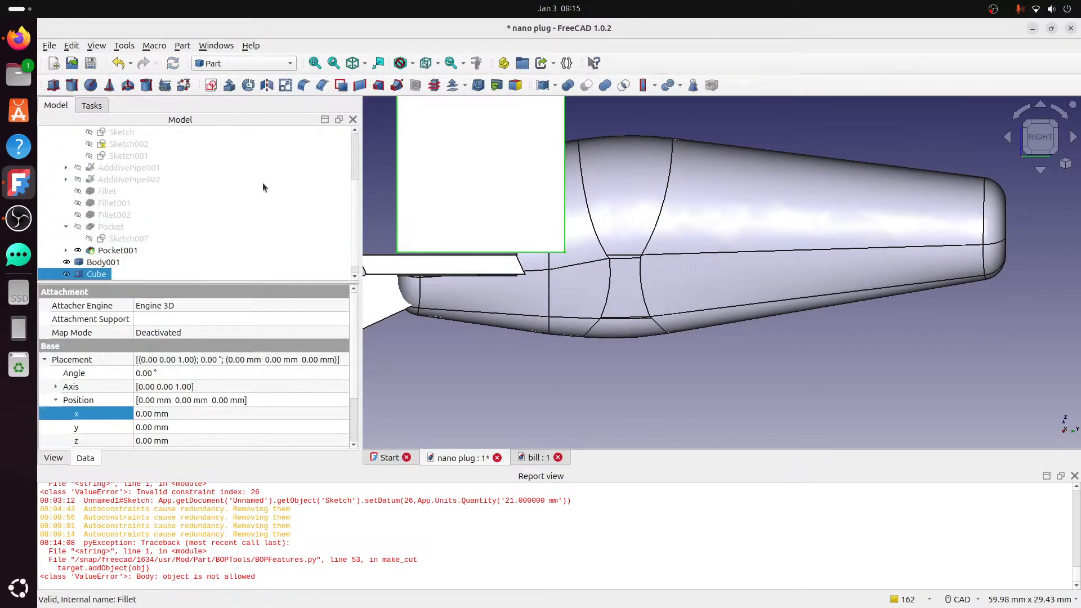
- Transform the cube about 10 mm back along the lure and about 5 mm down so it covers the lip's rear end
right_click(158, 273)
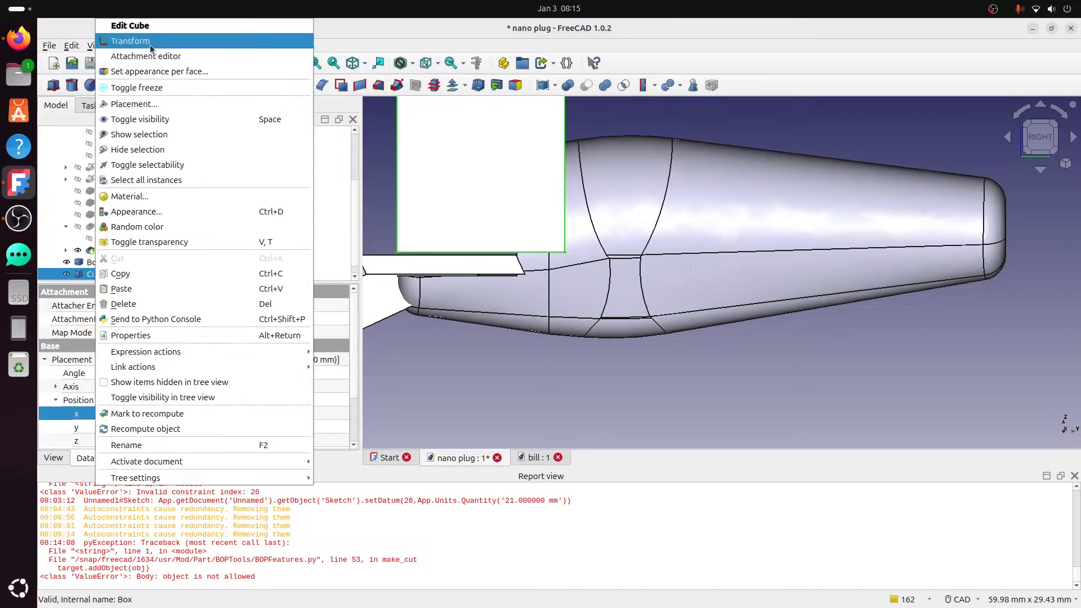
left_click(150, 46)
left_click_drag(396, 195, 574, 325)
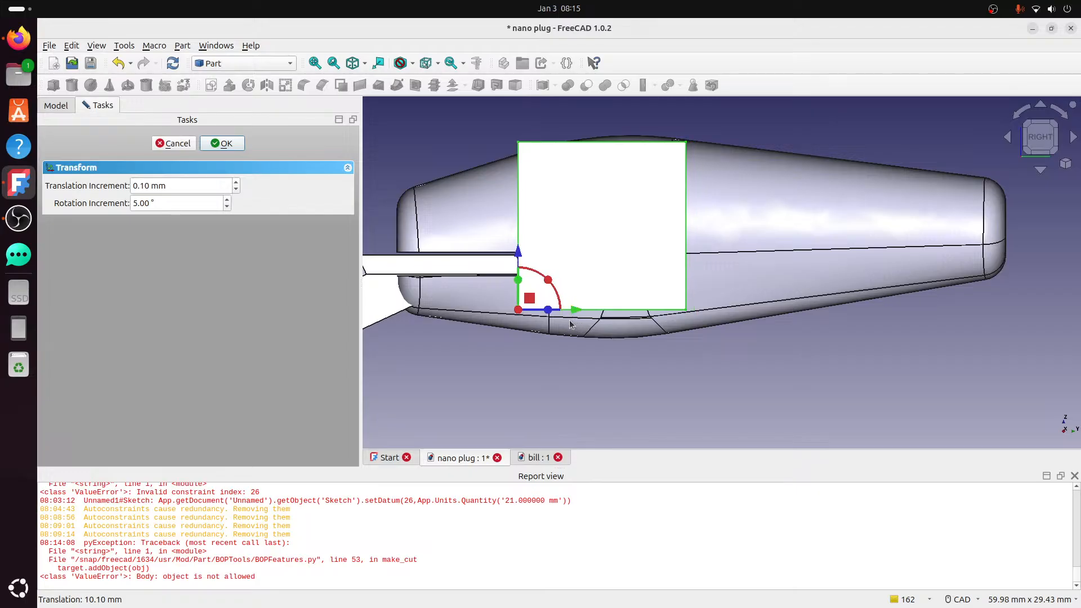
scroll(525, 251, "up", 6)
left_click_drag(578, 442, 572, 445)
scroll(468, 317, "down", 4)
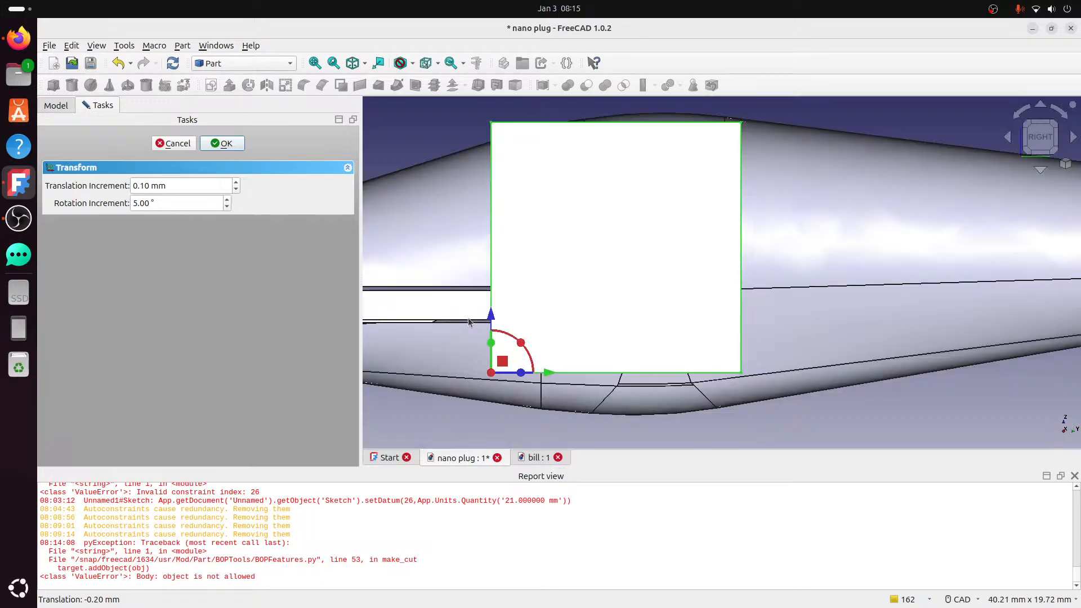
- Shift the cube sideways by -2.60 mm along X so it spans the lip's full width, and accept the transform
middle_click_drag(457, 347, 619, 361)
left_click(1017, 154)
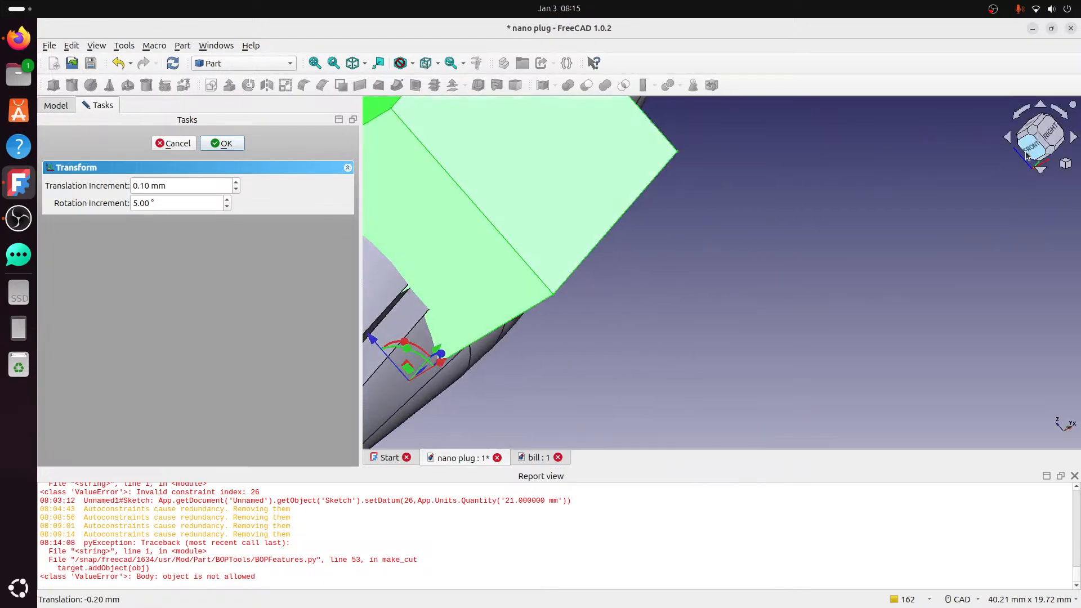
left_click_drag(544, 219, 518, 219)
middle_click_drag(758, 182, 802, 333)
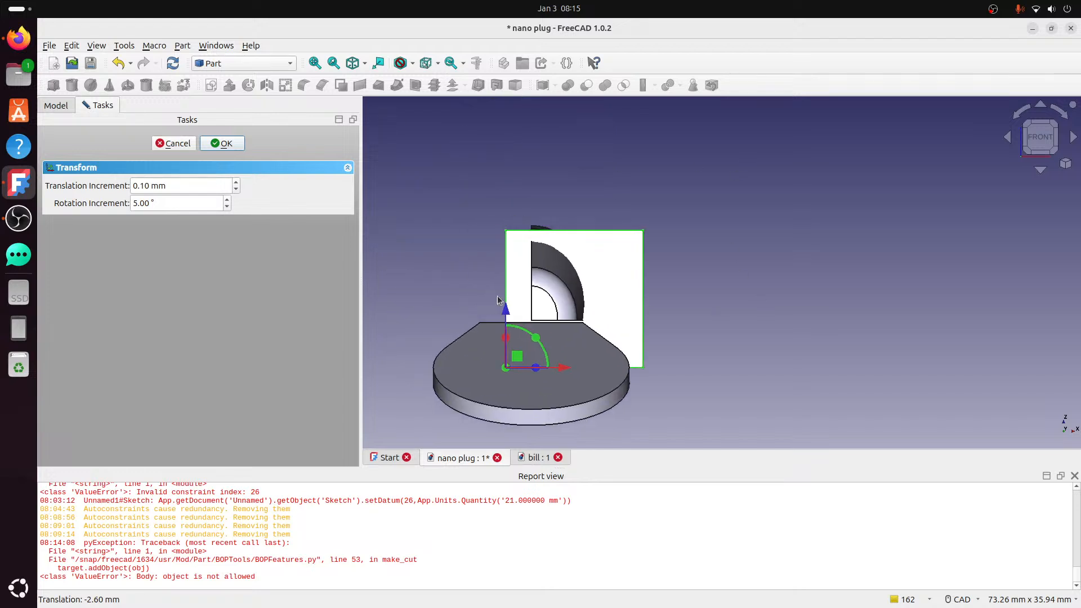
left_click(1056, 142)
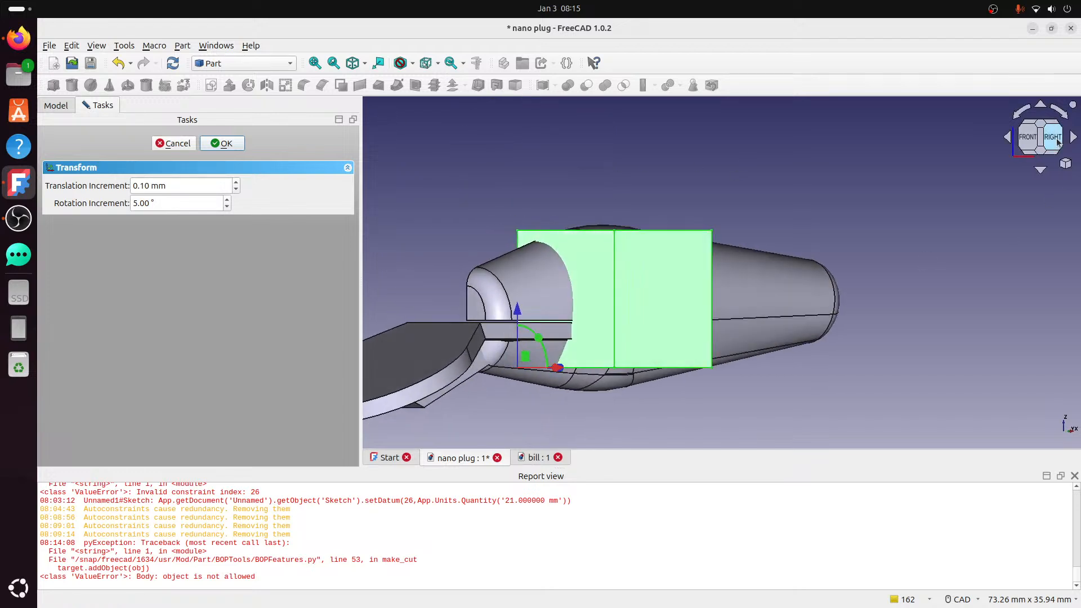
scroll(623, 333, "up", 1)
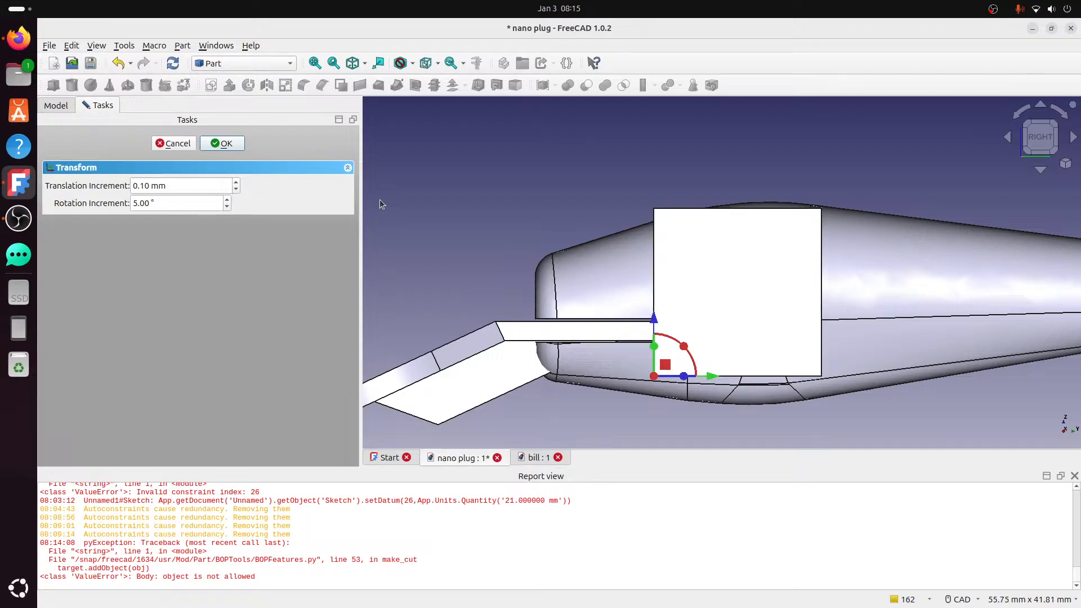
left_click(223, 143)
- Subtract the cube from the lip with a Boolean Cut to trim the lip's rear end
left_click(580, 336)
left_click(695, 306, "ctrl")
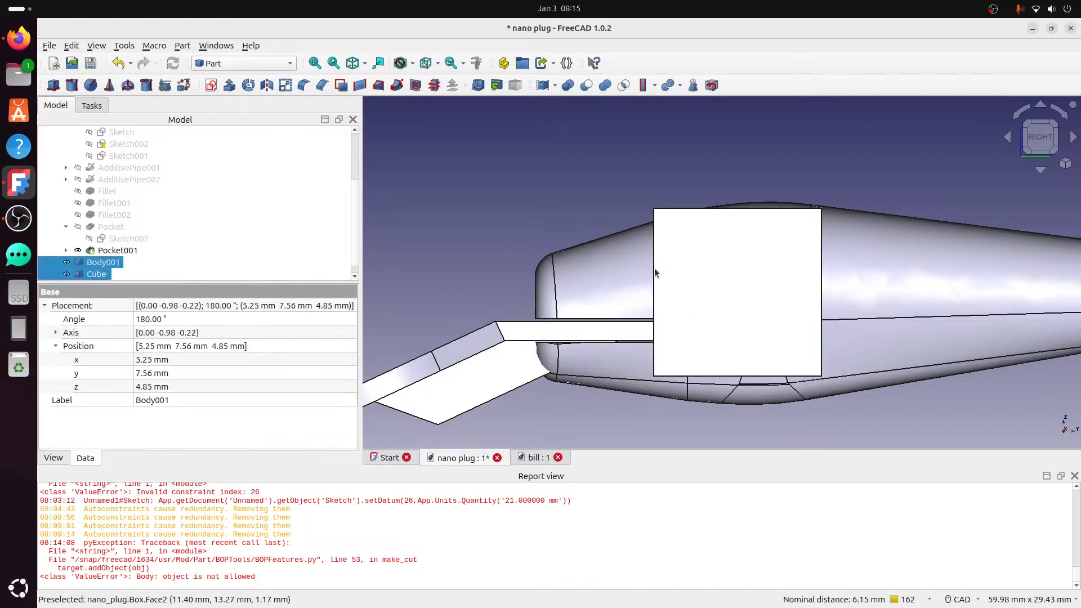
left_click(586, 86)
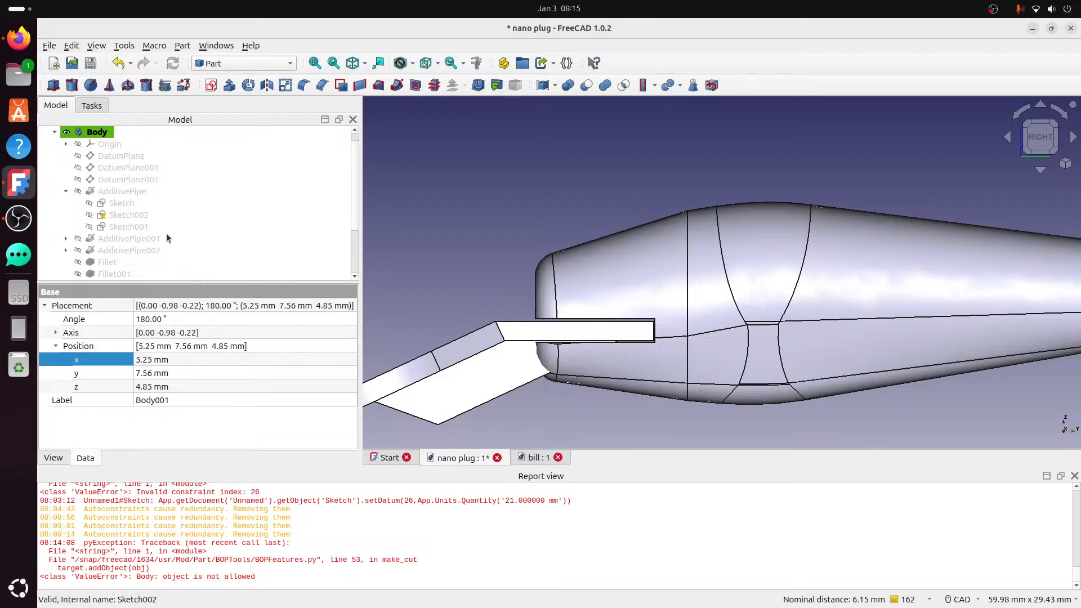
left_click(18, 38)
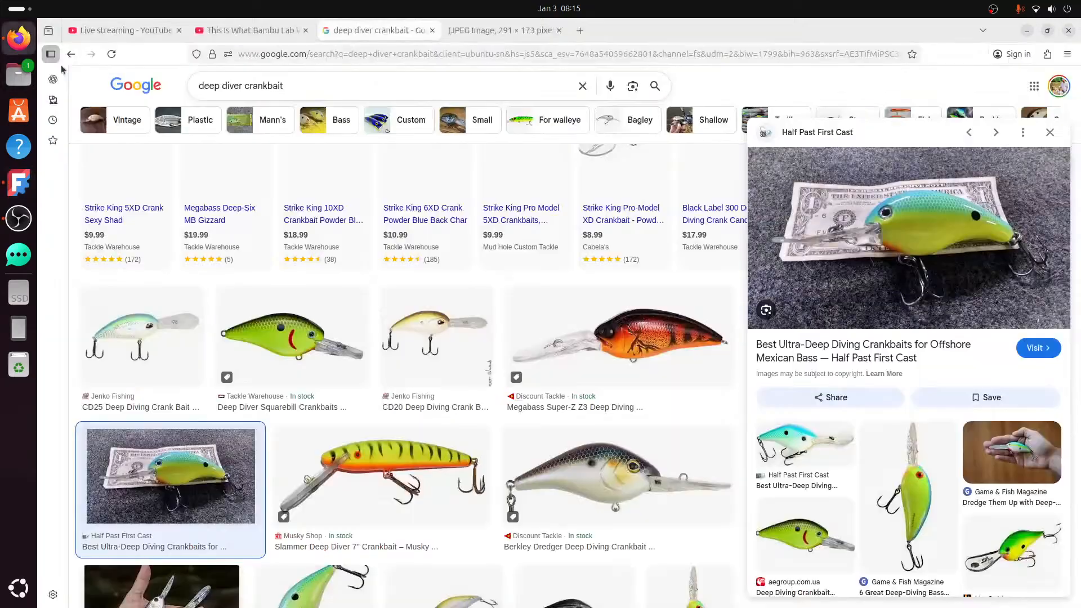
left_click(502, 35)
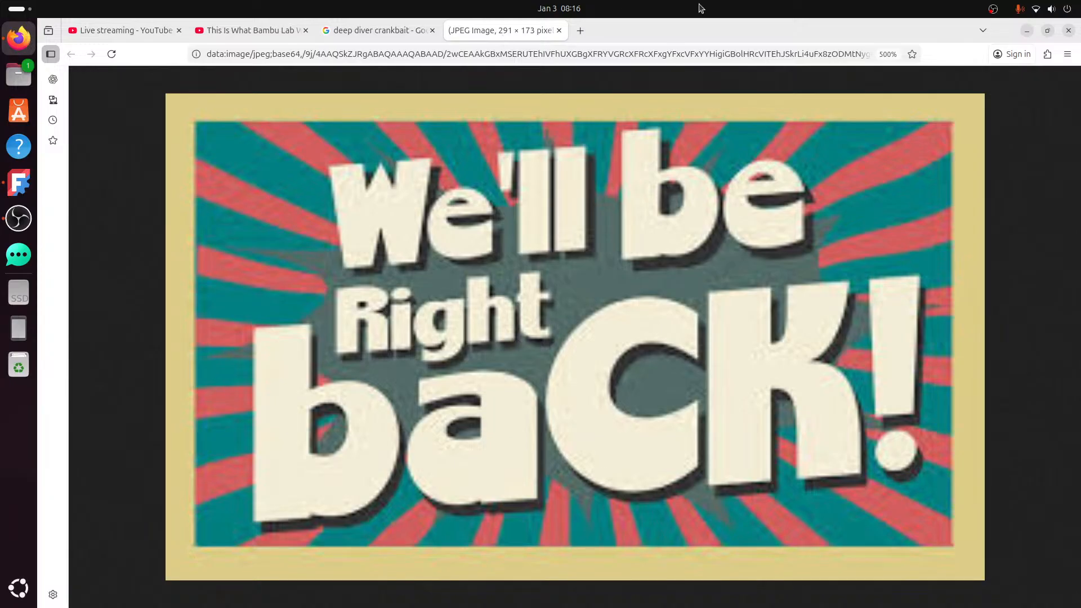
left_click(1026, 30)
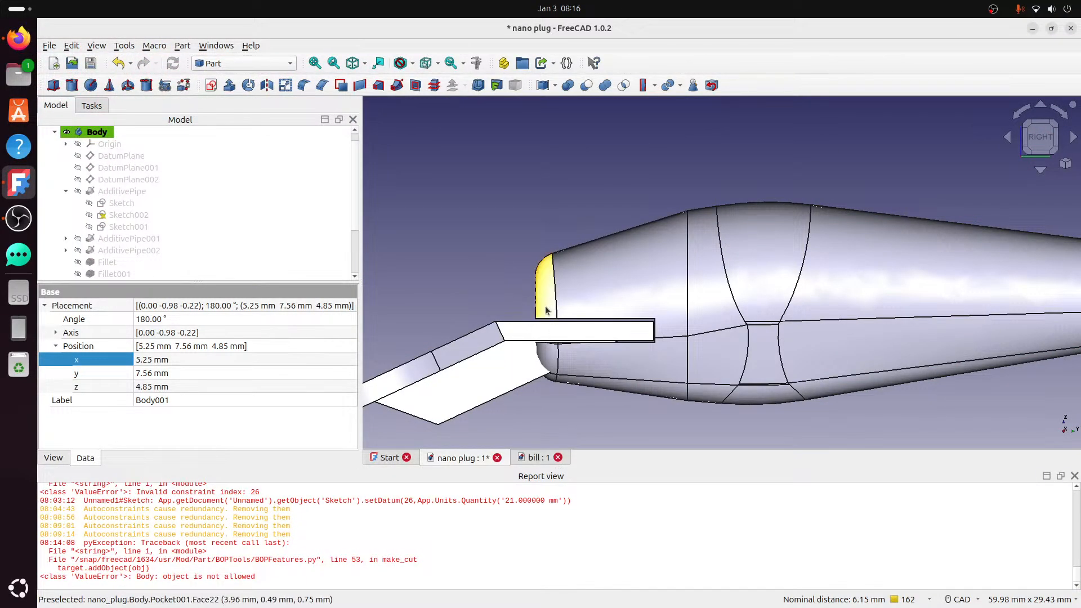
- Delete the trimmed lip's Cut object and undo the deletion
left_click(525, 322)
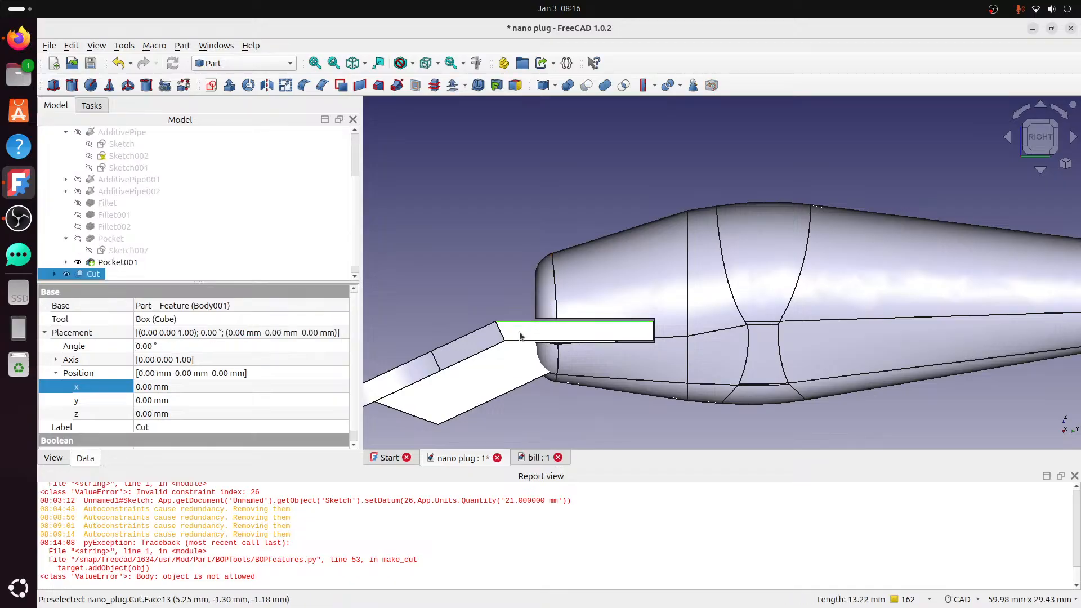
key("Delete")
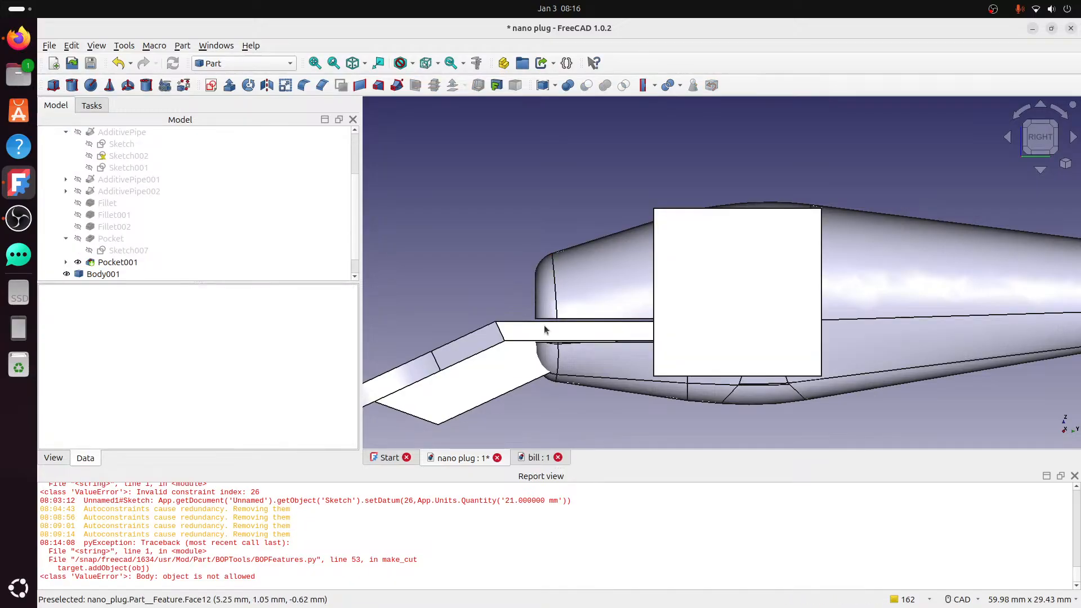
left_click(118, 63)
- Inspect the trimmed lip's fit in the lure's nose, and examine the original lip's side profile in the bill document
scroll(667, 307, "down", 2)
middle_click_drag(662, 290, 1066, 323)
scroll(749, 324, "up", 3)
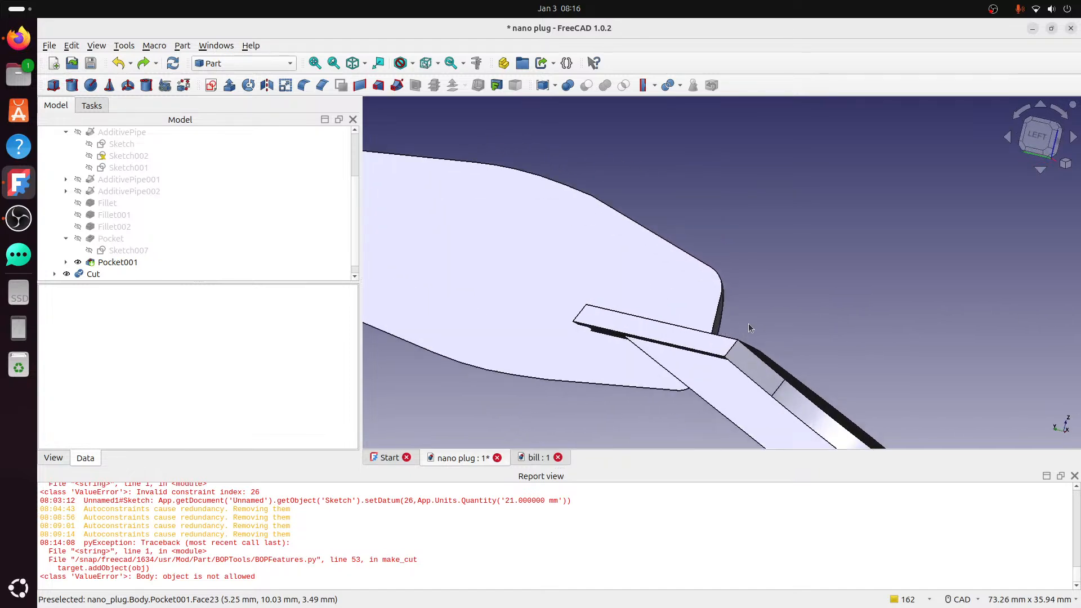
middle_click_drag(756, 297, 557, 277)
scroll(675, 286, "down", 2)
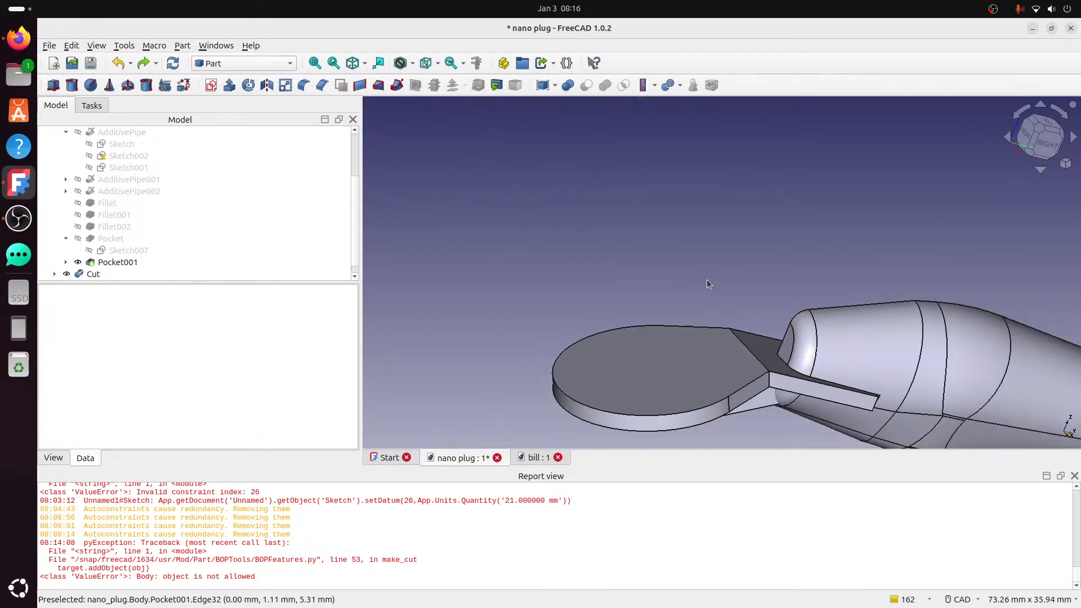
left_click(544, 457)
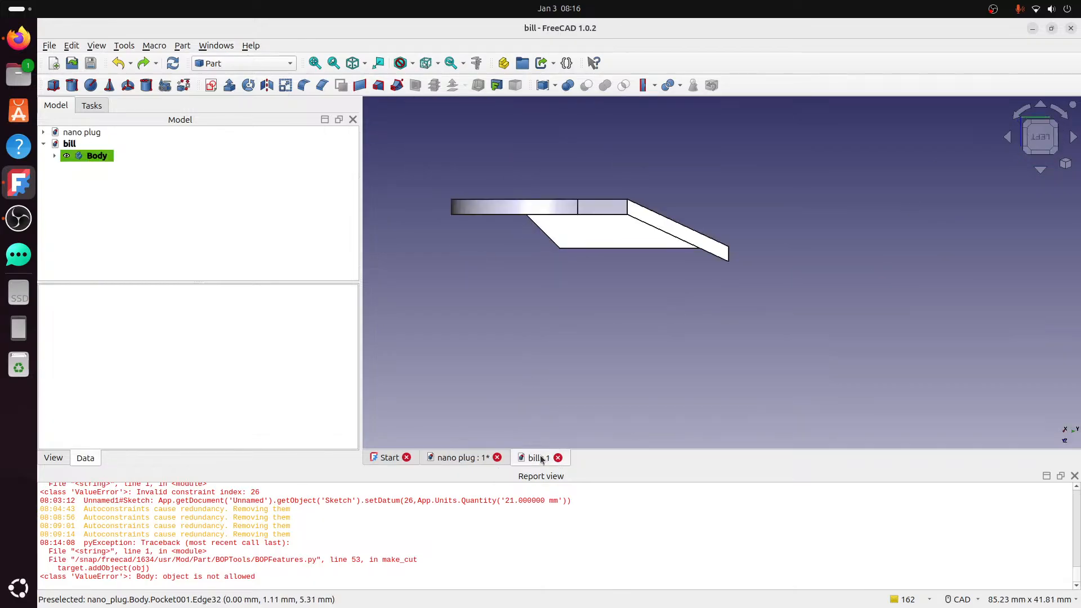
left_click(1018, 115)
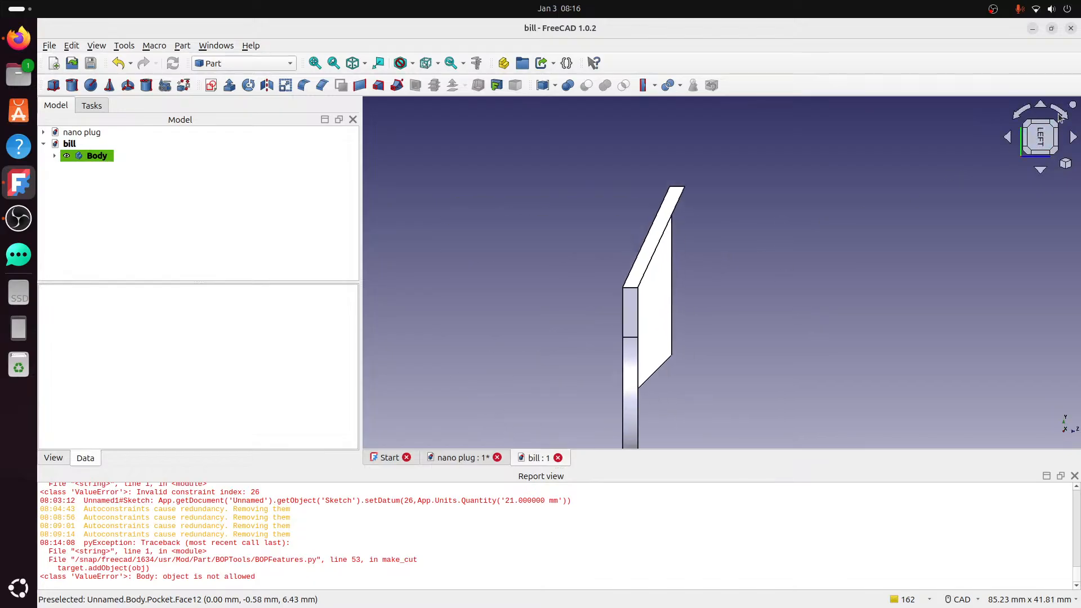
left_click(1062, 116)
left_click(1062, 116)
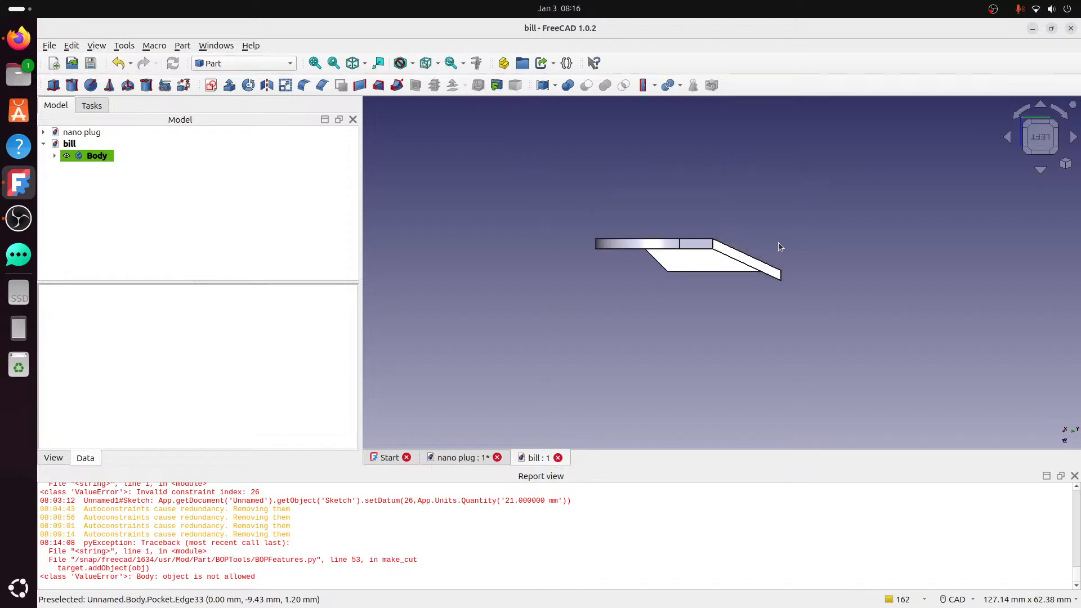
scroll(705, 290, "up", 3)
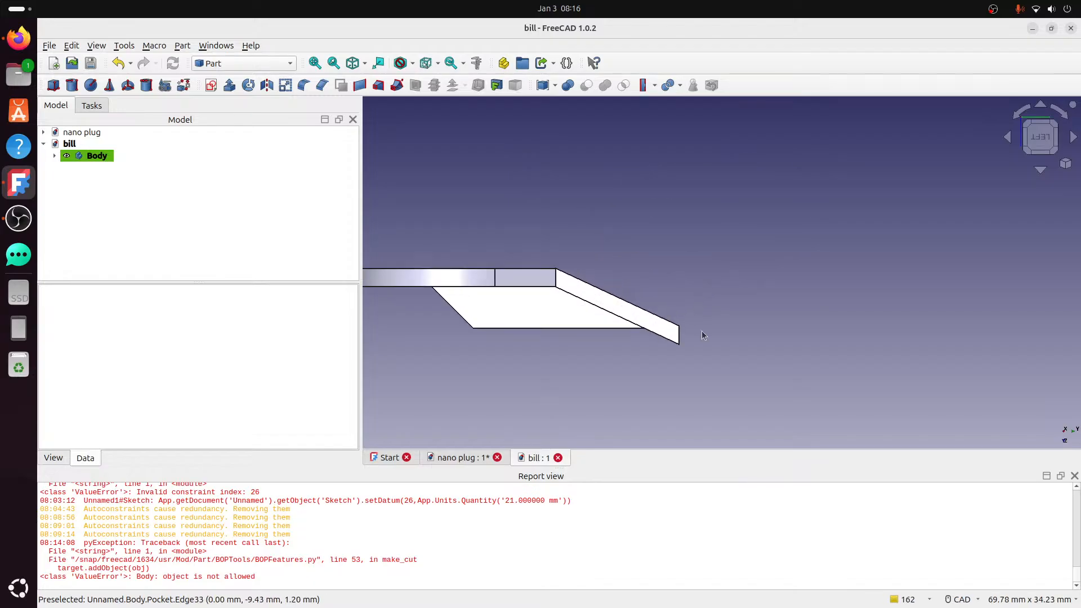
- Switch to the Part Design workbench and start a sketch on the side face of the angled arm
left_click(214, 63)
left_click(229, 178)
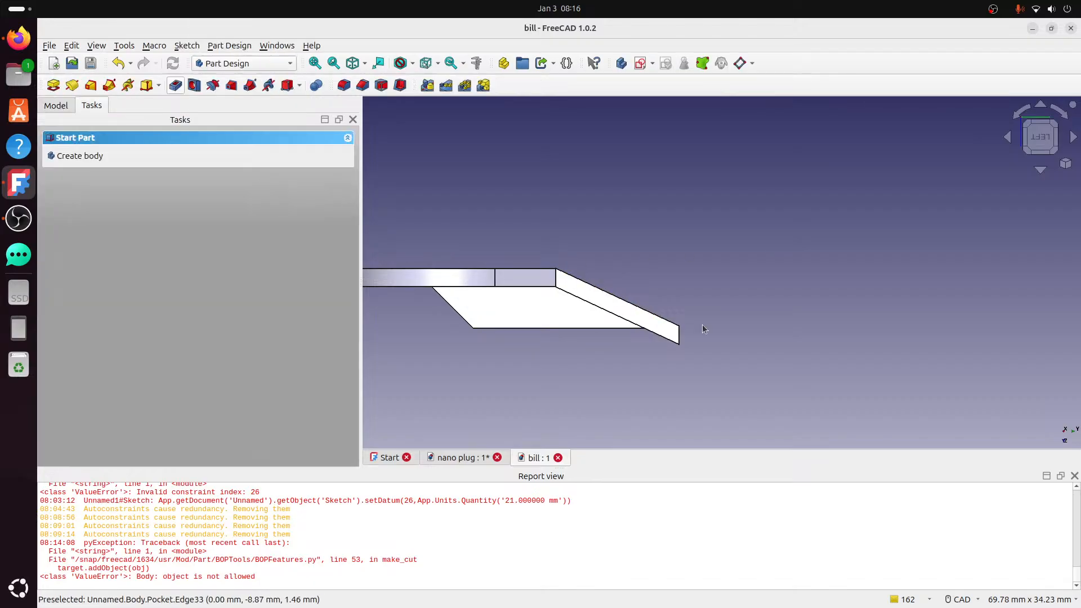
left_click(663, 339)
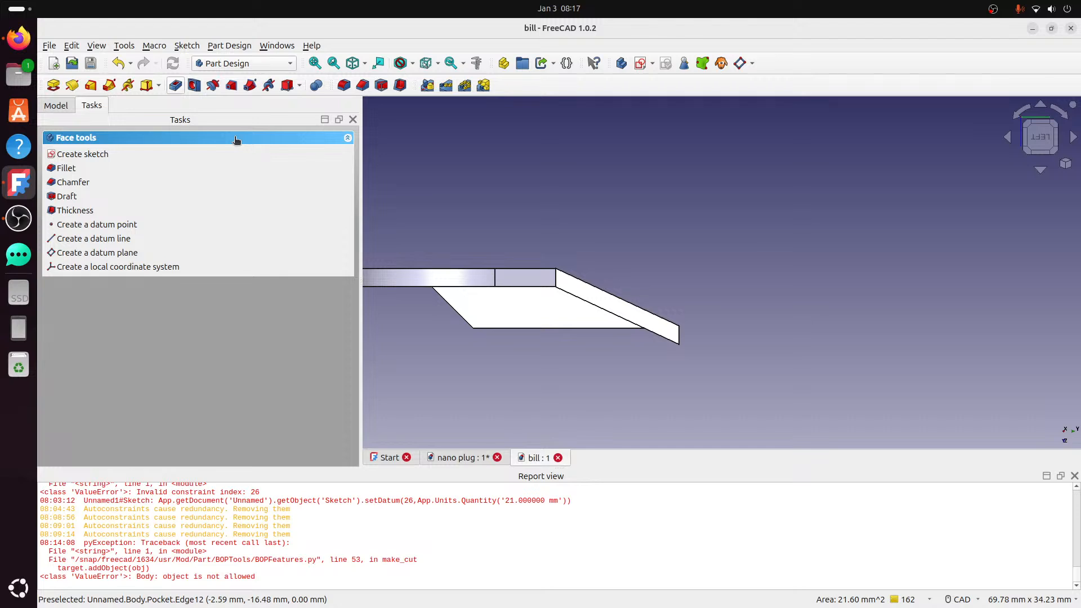
left_click(640, 63)
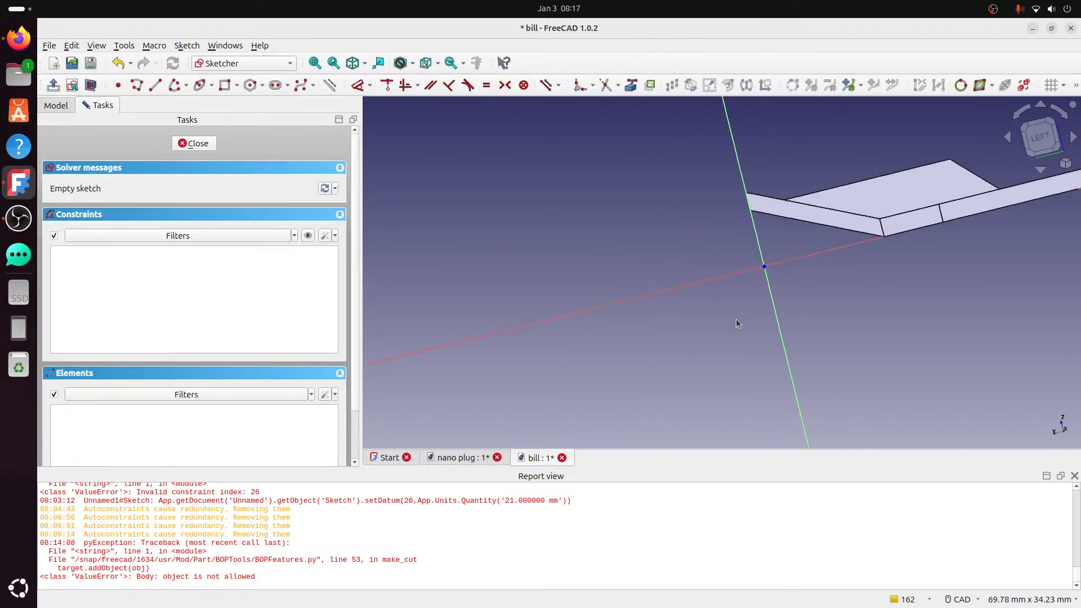
scroll(616, 335, "up", 5)
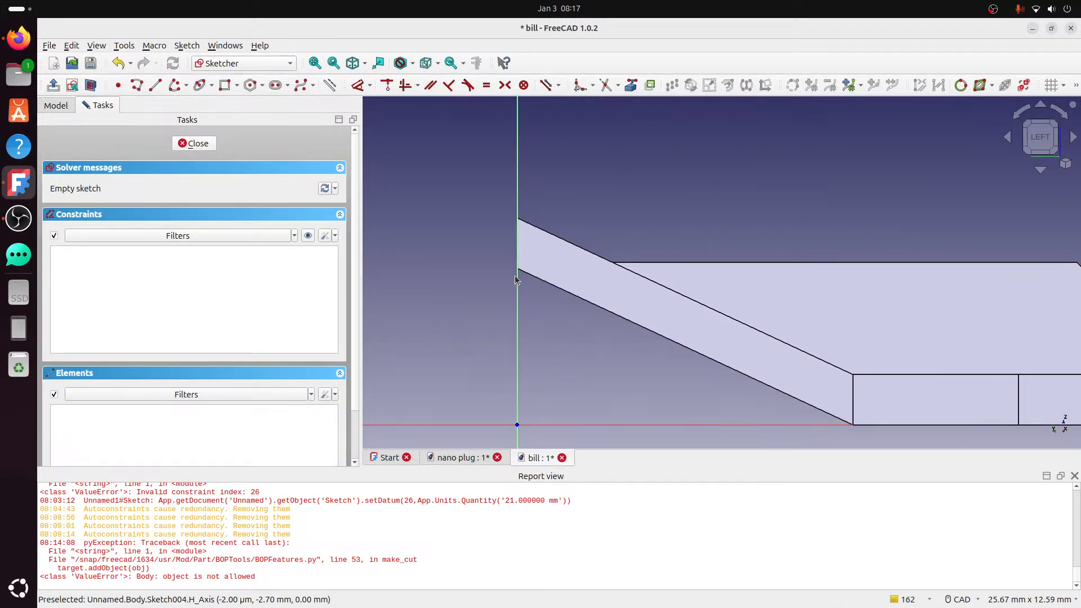
- Project the two long sloping edges of the angled arm's side face into the sketch as external geometry
left_click(155, 85)
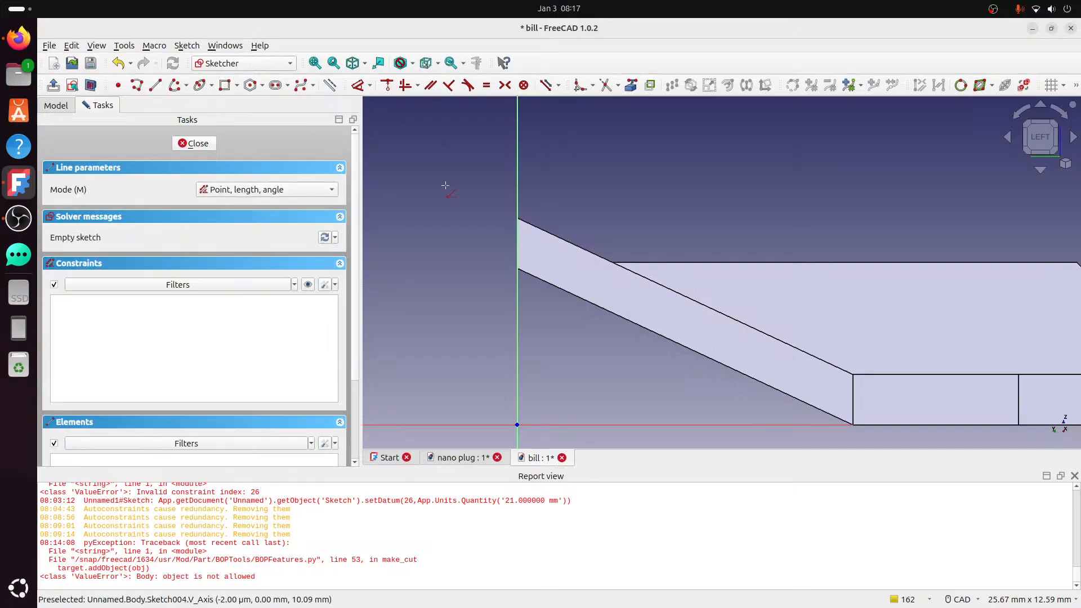
key("Escape")
left_click(630, 85)
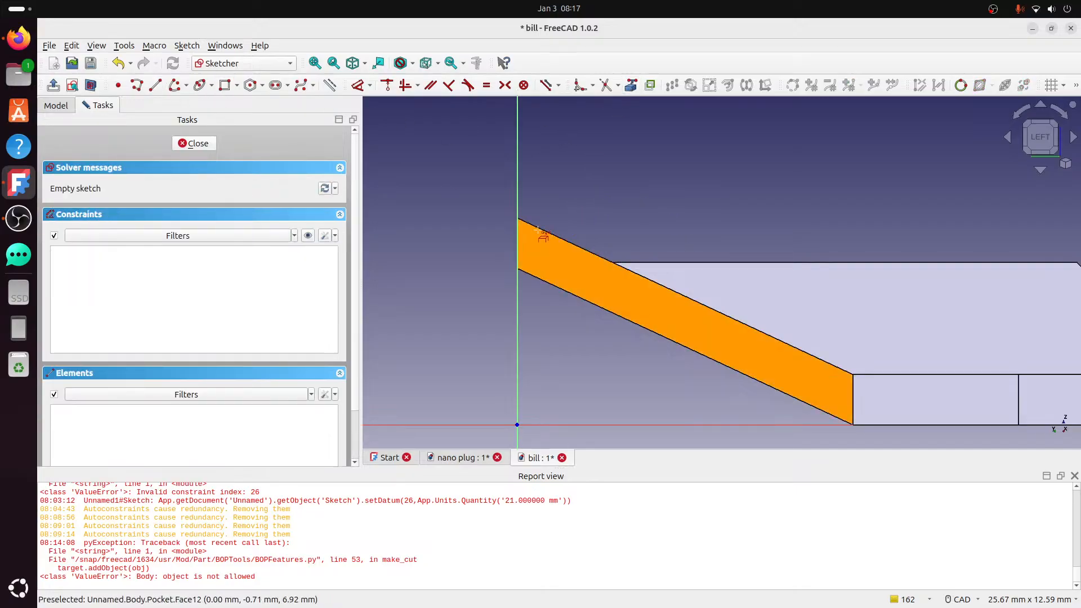
left_click(543, 231)
left_click(542, 281)
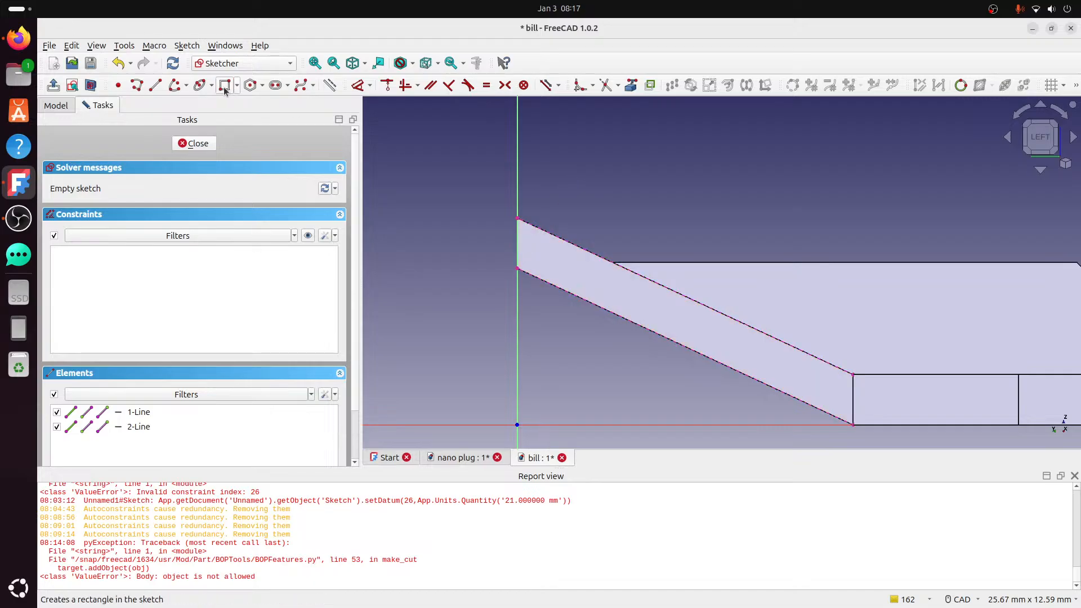
- Draw a vertical line along the arm's free end, joining the end points of the two projected edges
left_click(155, 85)
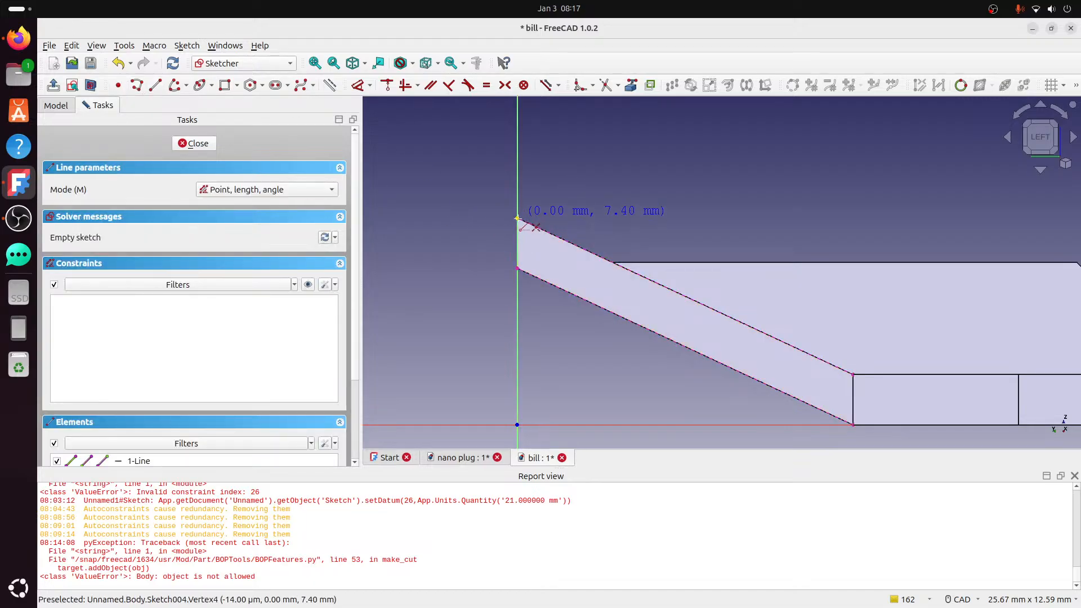
left_click(517, 218)
left_click(516, 268)
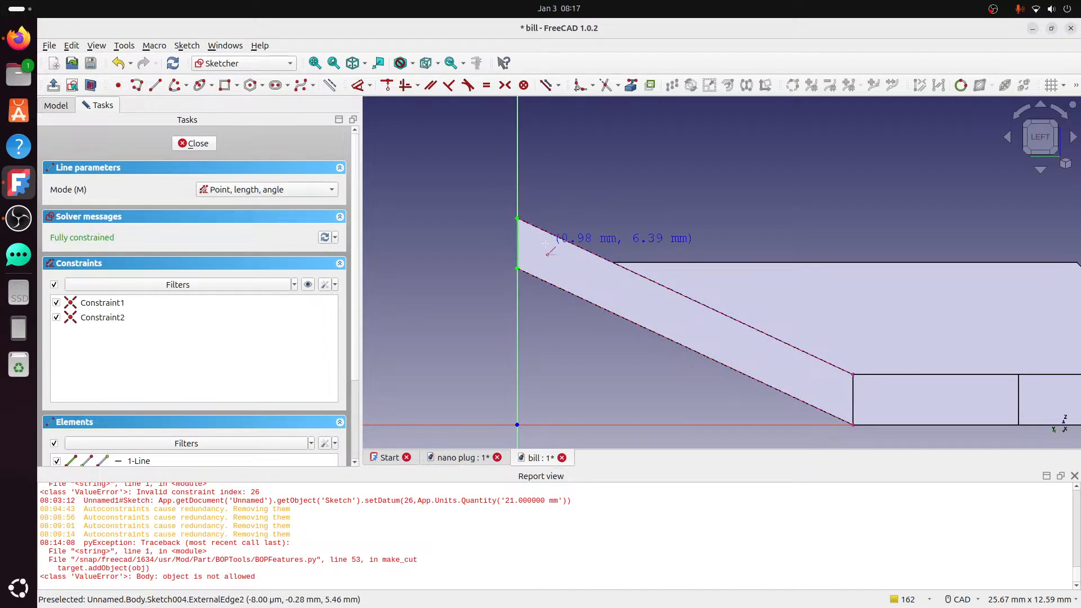
- Examine the arm and its sketched end face from several viewing directions
scroll(816, 219, "down", 4)
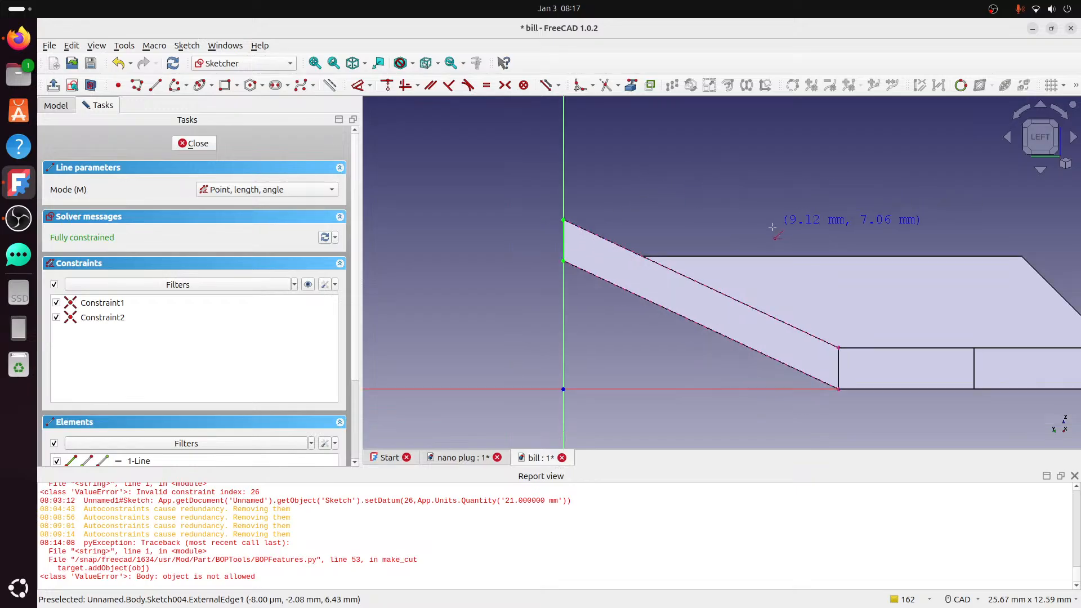
middle_click_drag(727, 383, 524, 333)
middle_click_drag(692, 408, 704, 151)
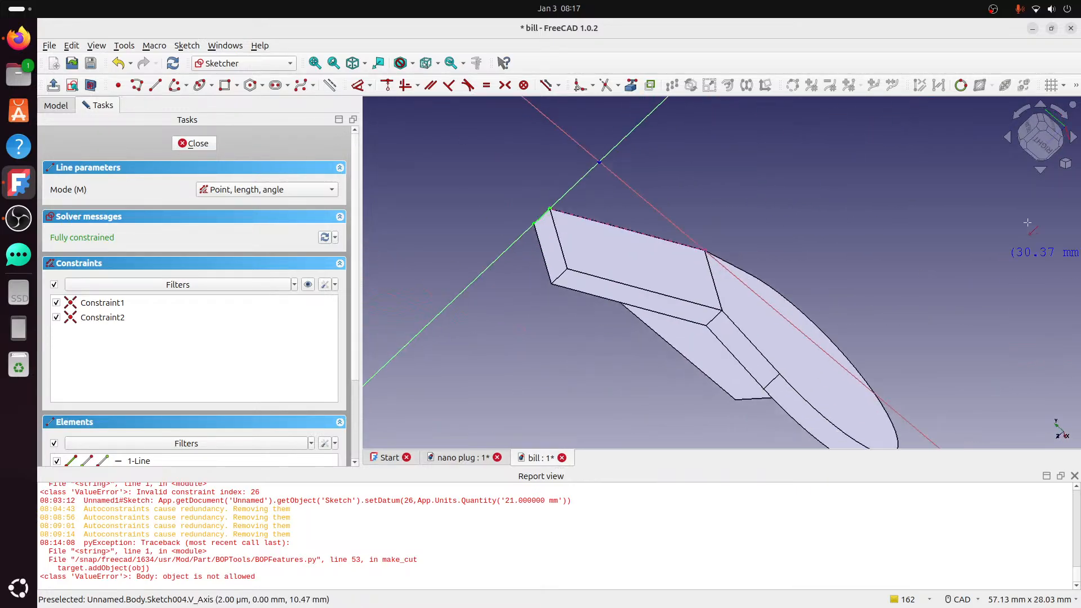
left_click(1044, 144)
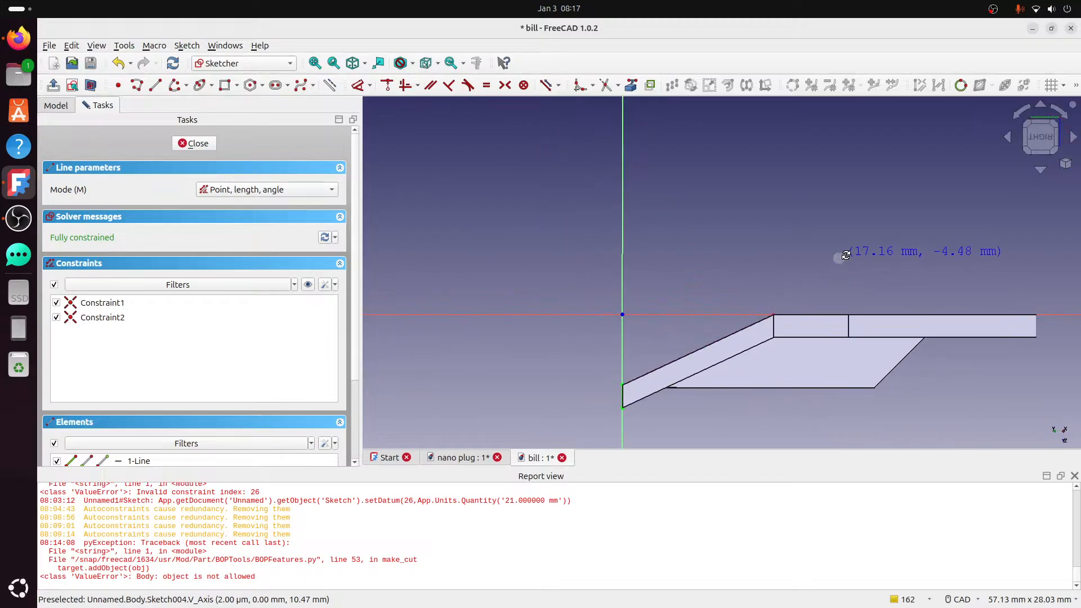
middle_click_drag(842, 256, 870, 262)
mouse_move(411, 347)
middle_mouse_down()
mouse_move(482, 313)
mouse_move(437, 262)
middle_mouse_up()
mouse_move(861, 334)
middle_mouse_down()
mouse_move(713, 190)
mouse_move(725, 207)
mouse_move(699, 362)
mouse_move(705, 424)
middle_mouse_up()
scroll(779, 165, "down", 3)
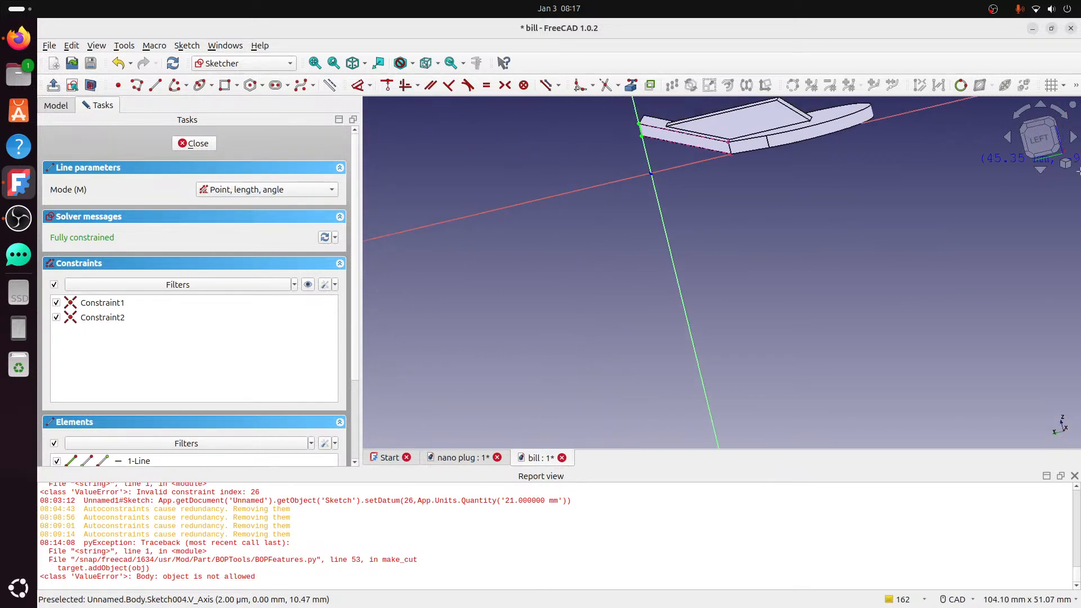
left_click(1040, 140)
mouse_move(747, 226)
middle_mouse_down()
mouse_move(853, 225)
mouse_move(795, 168)
middle_mouse_up()
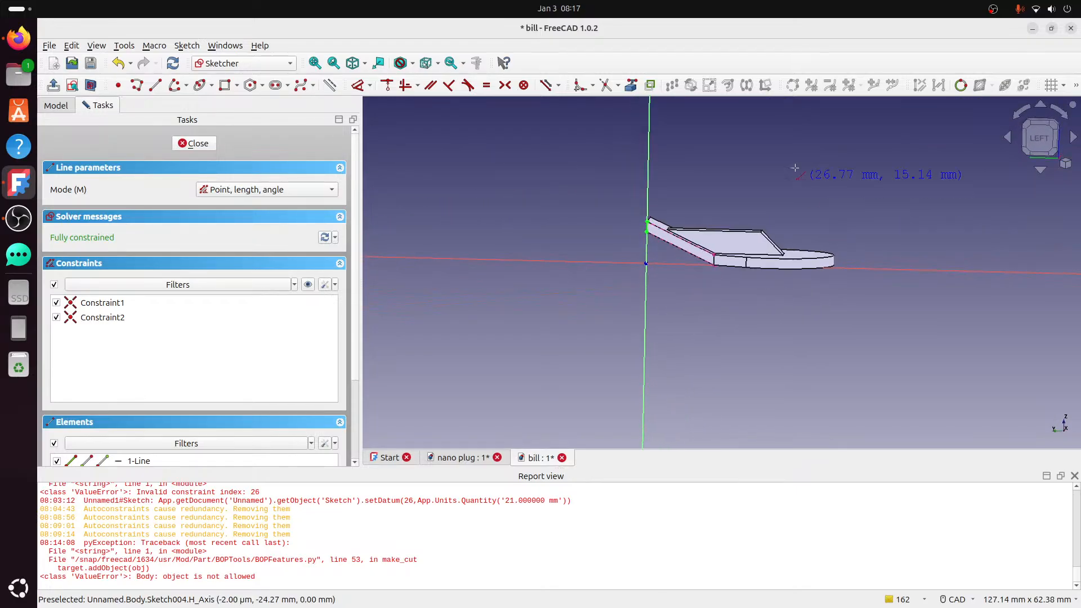
left_click(1042, 142)
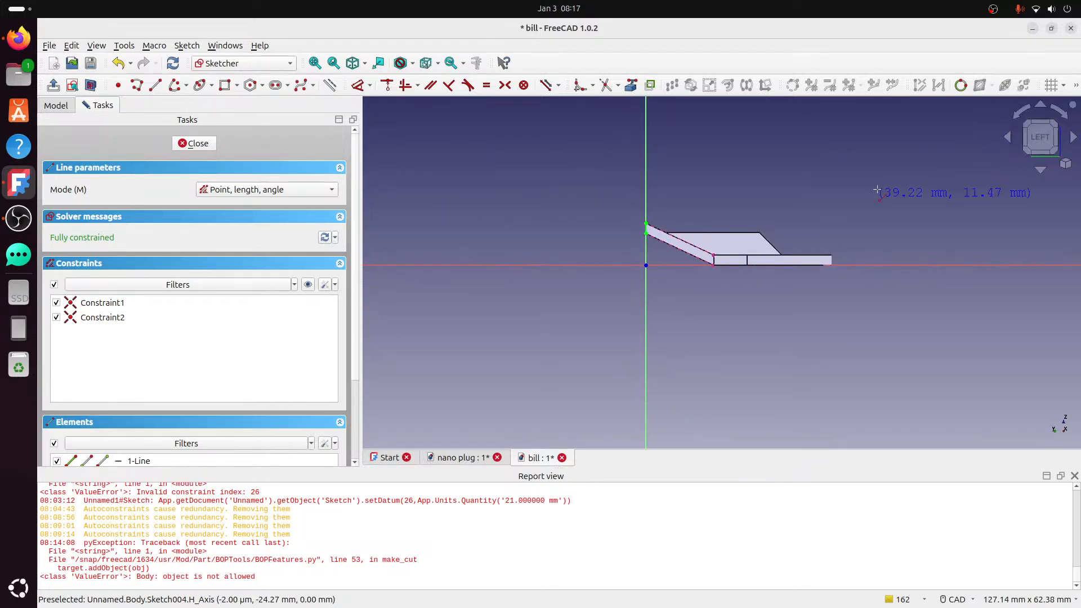
- Close a triangle at the arm's tip with a line from the lower corner to the upper projected edge and one back to the upper corner
left_click(1015, 117)
scroll(760, 233, "up", 2)
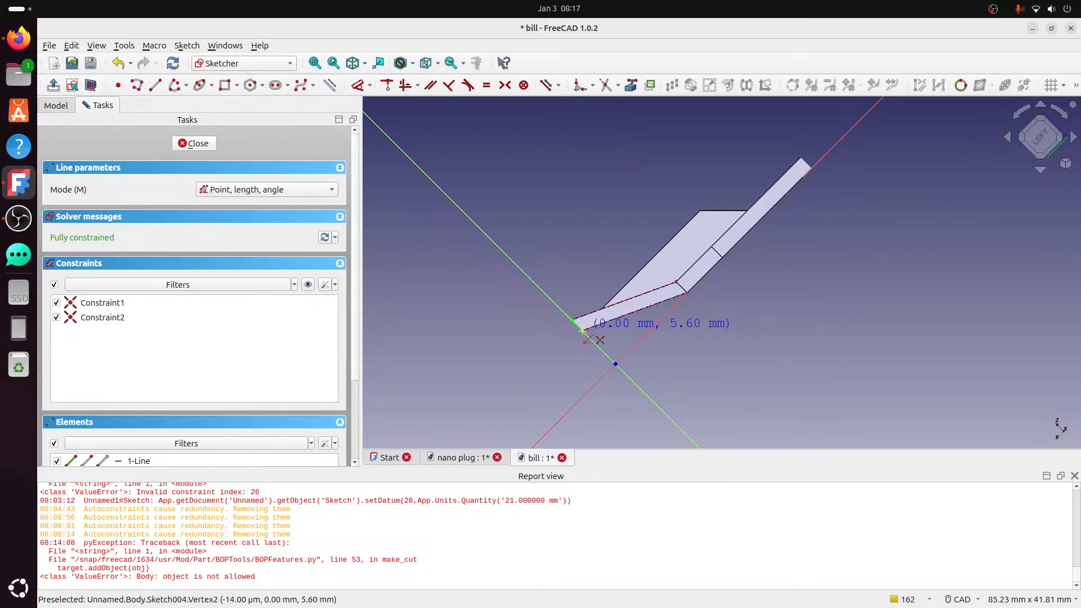
scroll(583, 331, "up", 5)
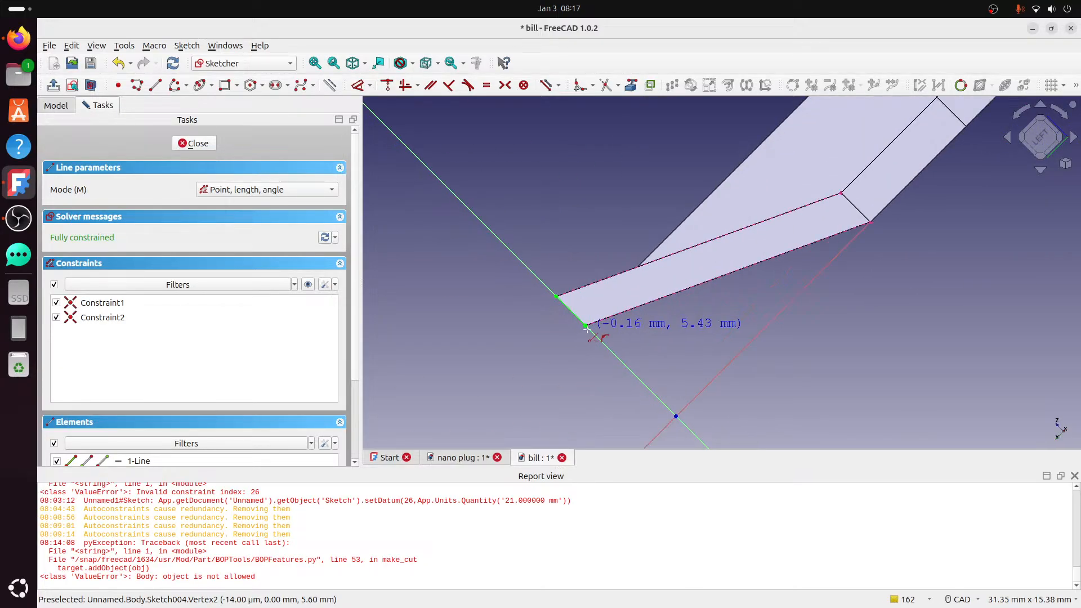
left_click(585, 326)
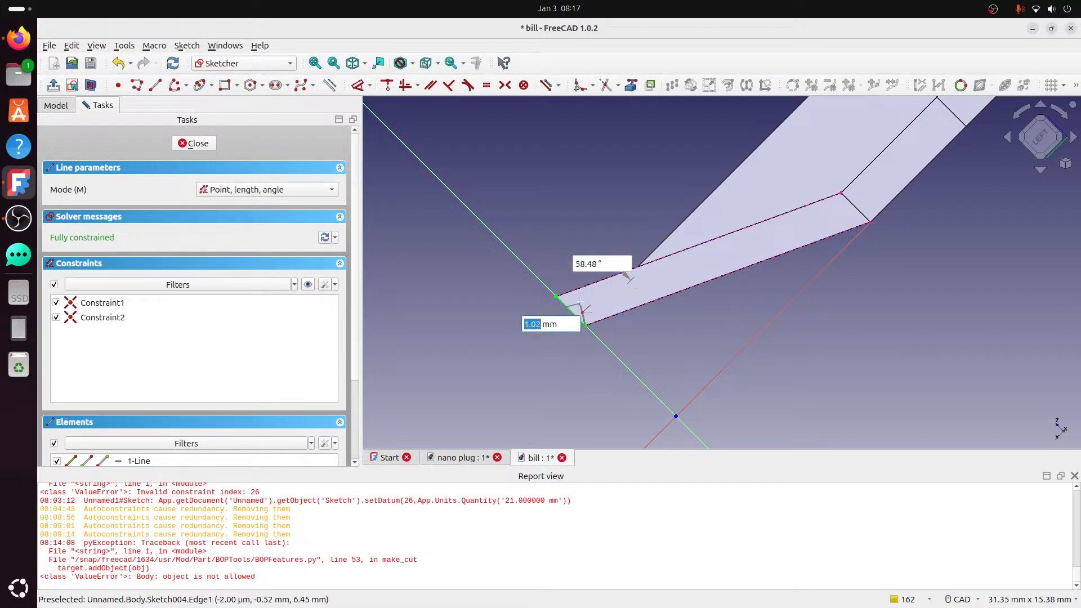
left_click(556, 297)
left_click(574, 290)
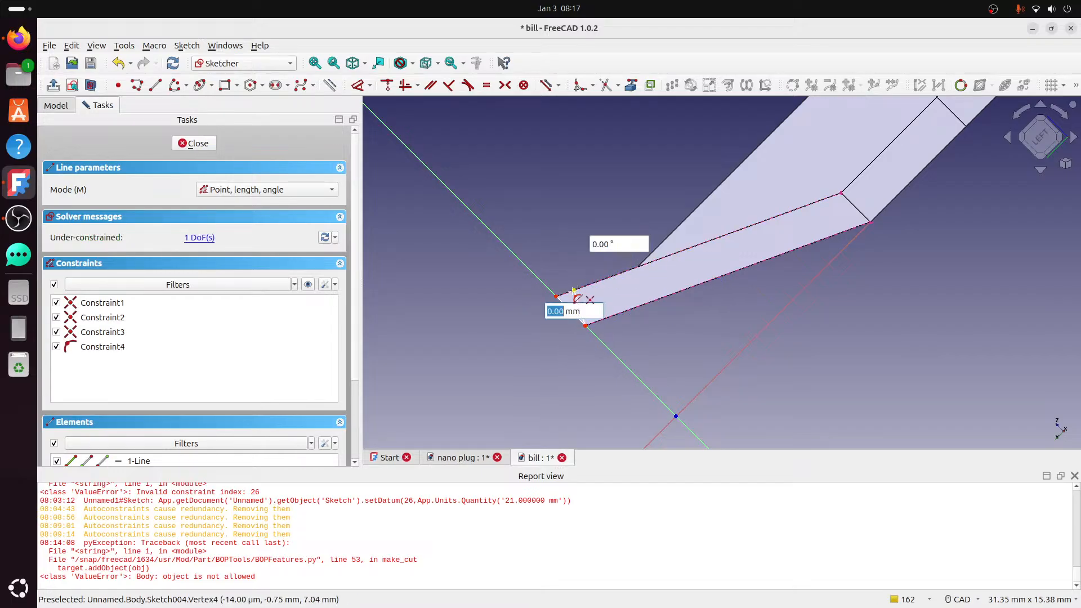
left_click(556, 297)
scroll(604, 304, "up", 2)
key("Escape")
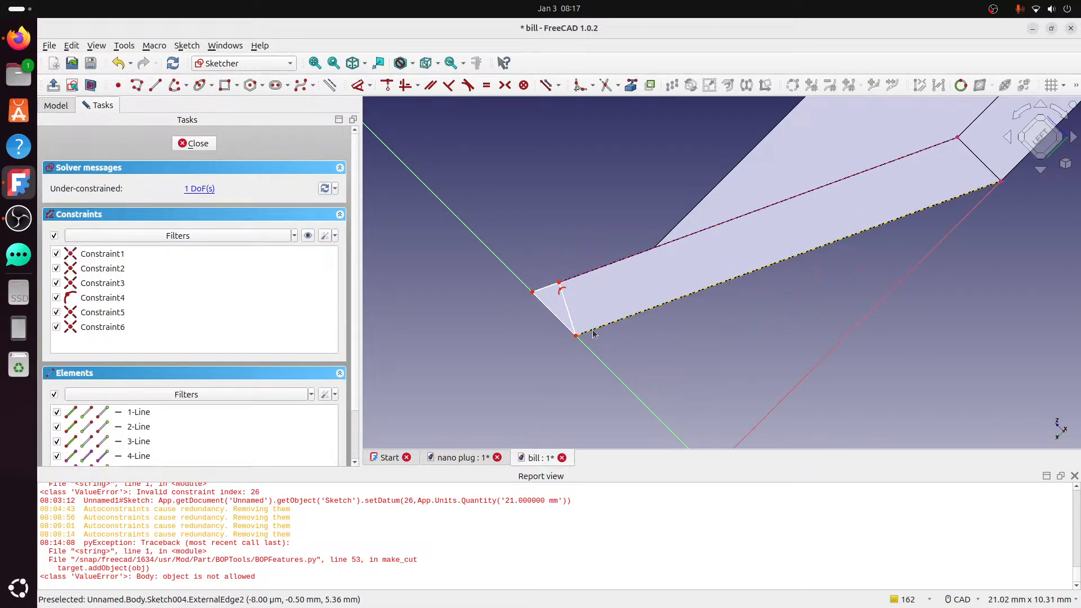
- Constrain the triangle's inner line to 90° from the lower projected edge
left_click(449, 85)
left_click(565, 304)
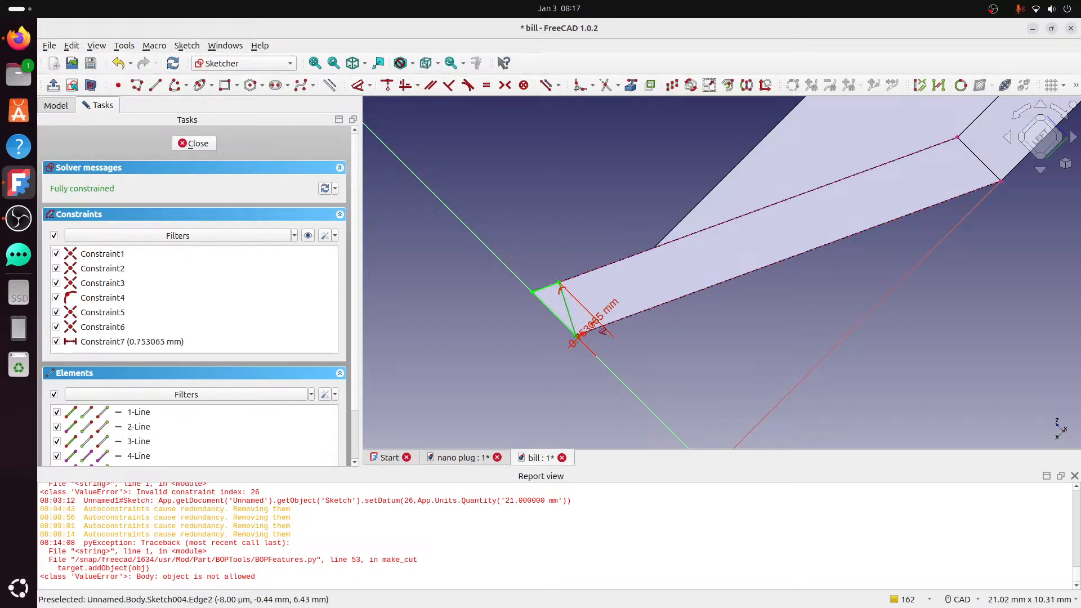
left_click(597, 327)
left_click(602, 309)
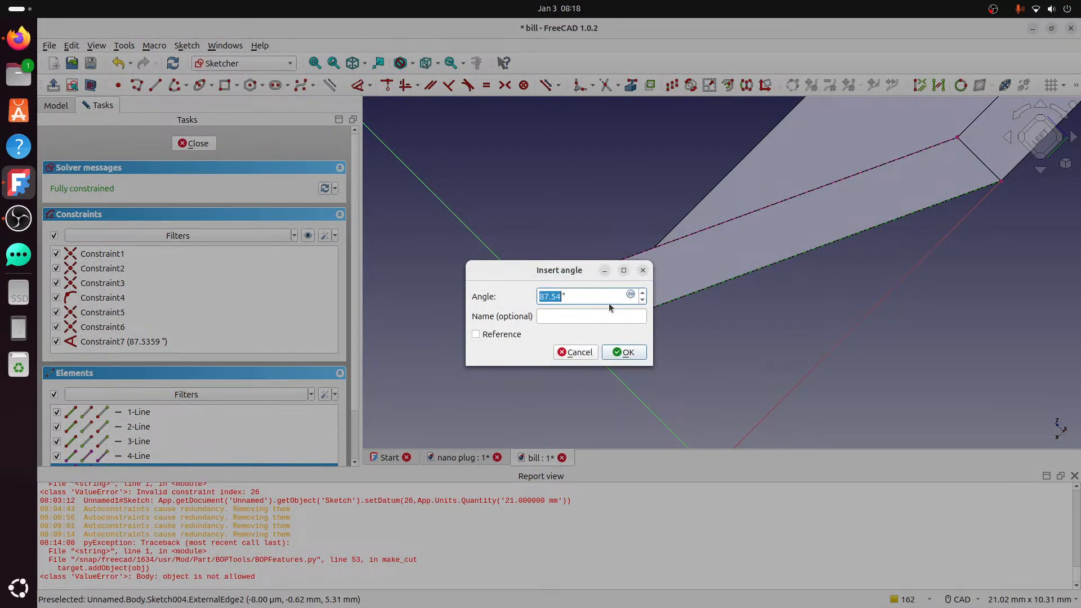
type("90")
left_click(625, 352)
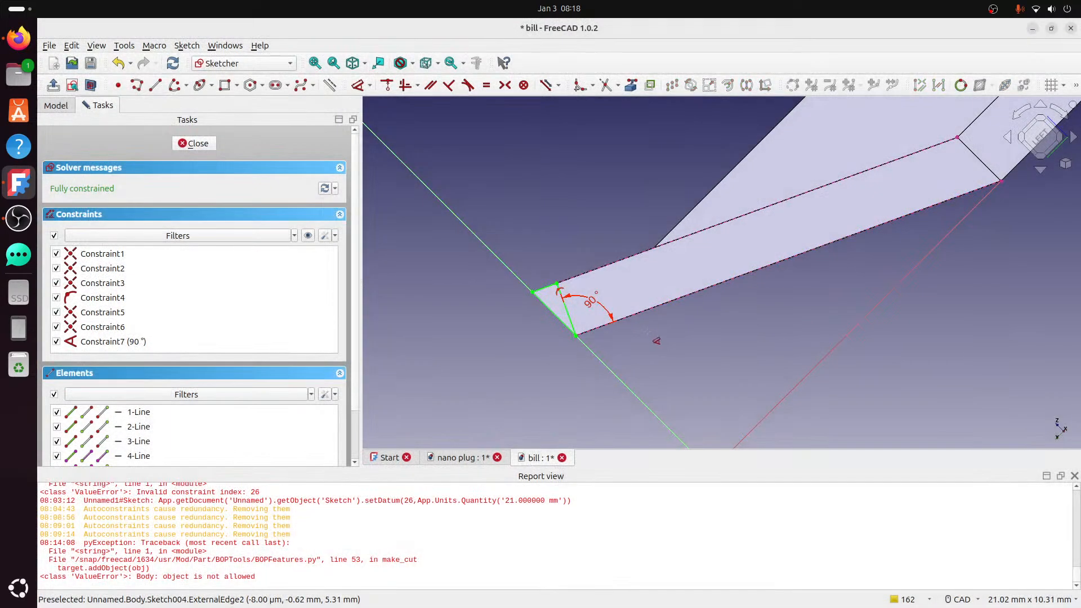
- Close the sketch and pocket the triangle Through all to square off the arm's tip
left_click(212, 143)
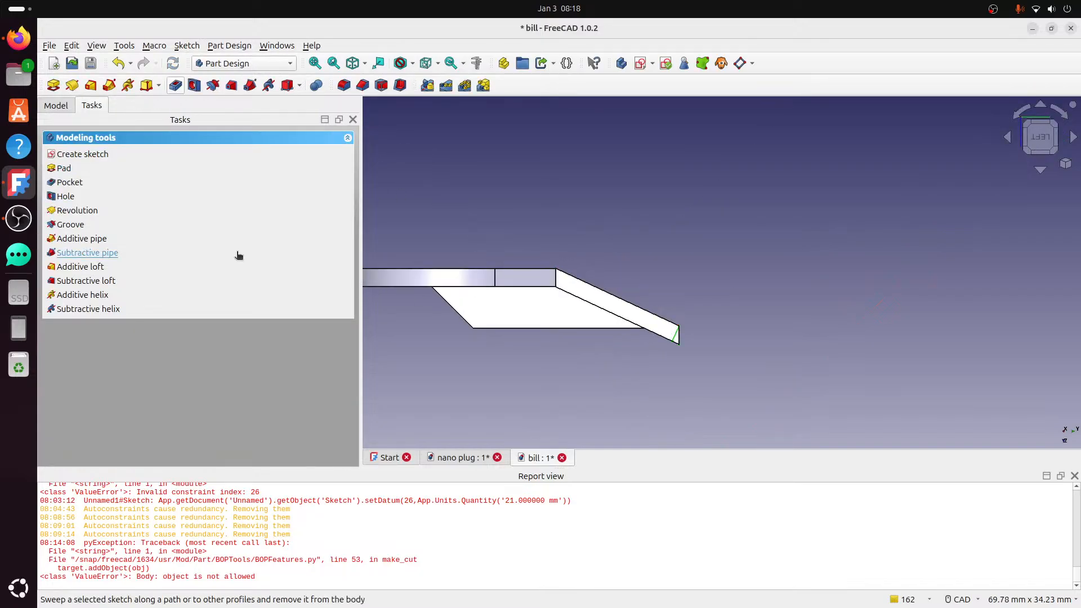
left_click(56, 106)
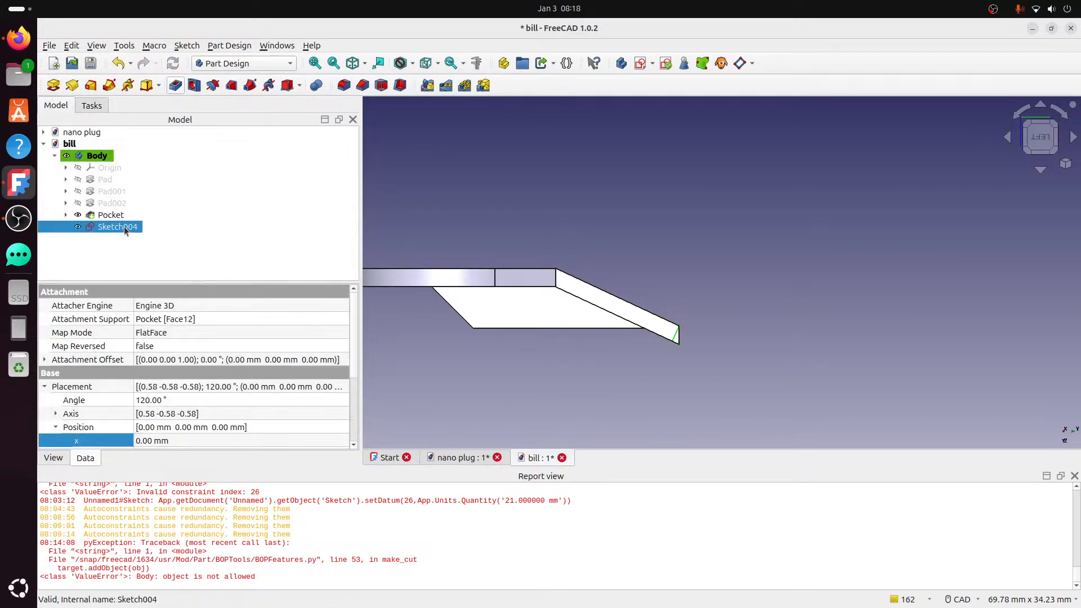
left_click(176, 86)
left_click(233, 194)
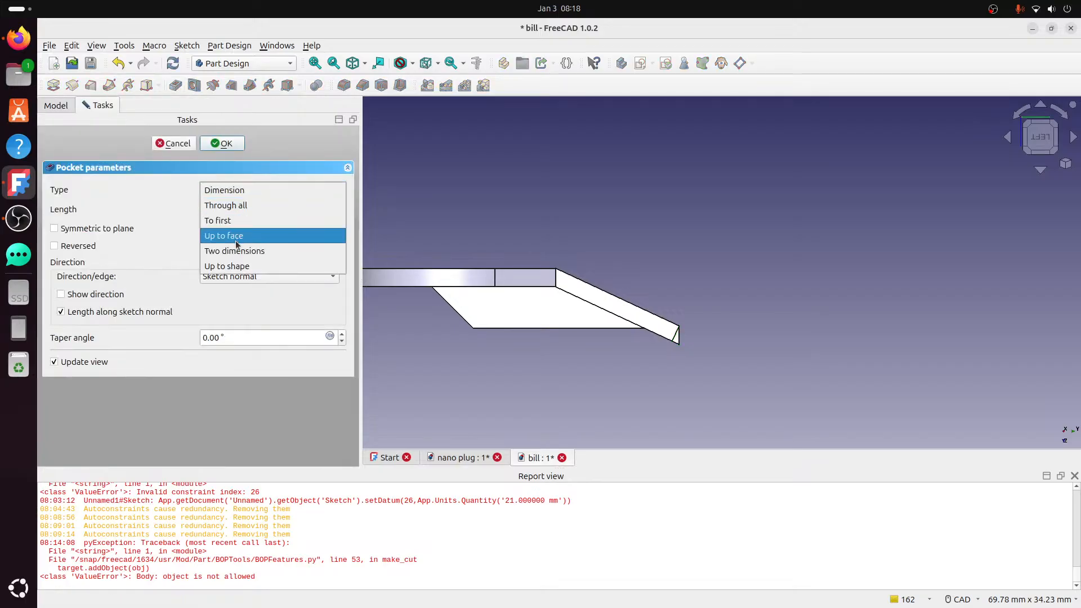
left_click(232, 207)
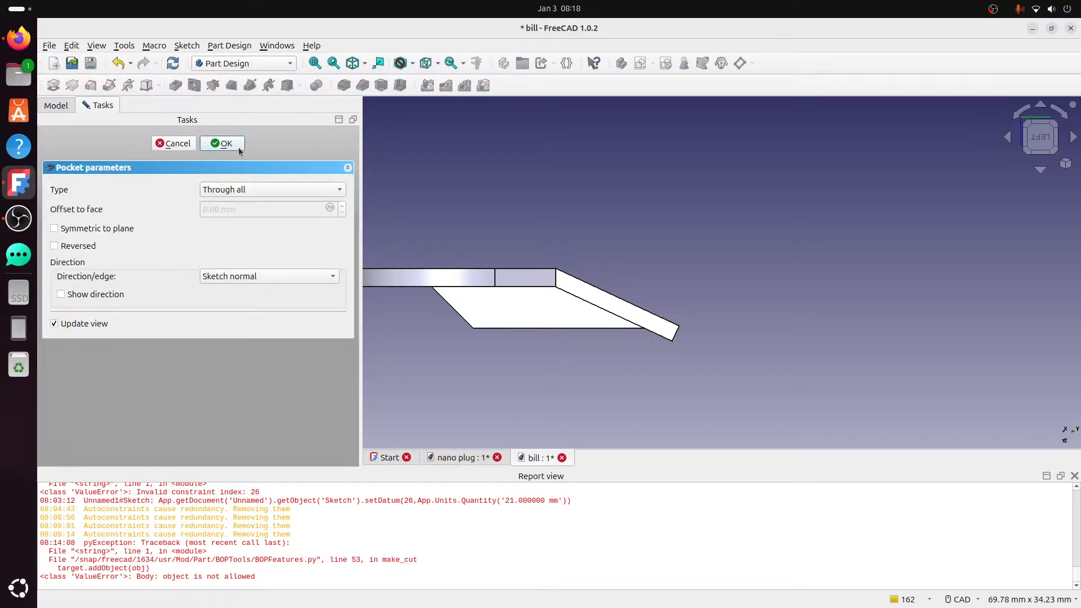
left_click(222, 143)
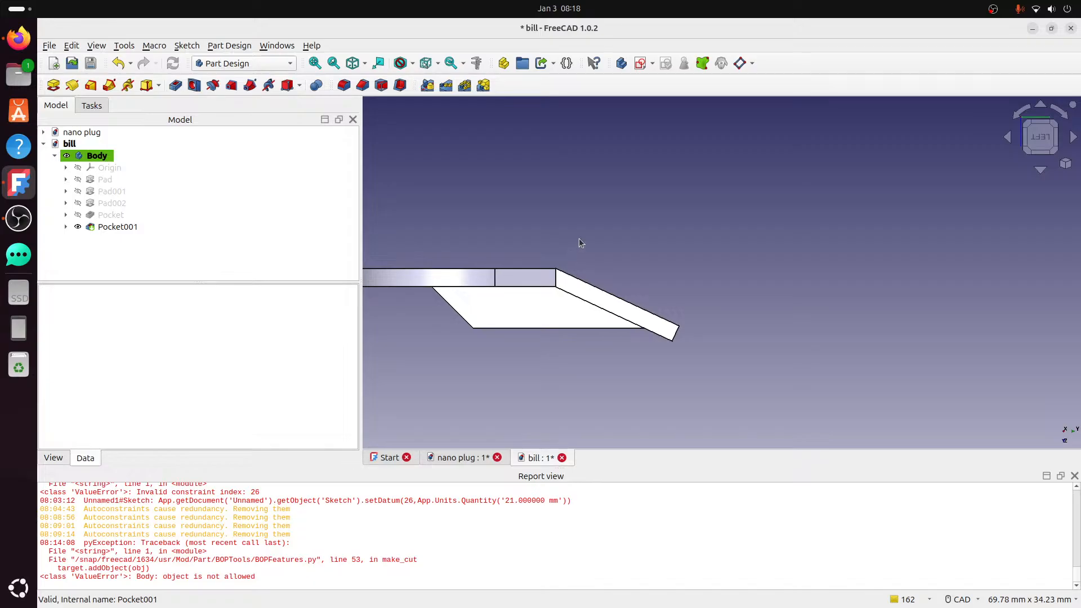
- Review the length in the Pad002 parameters and look at the raised block on the model
left_click(123, 216)
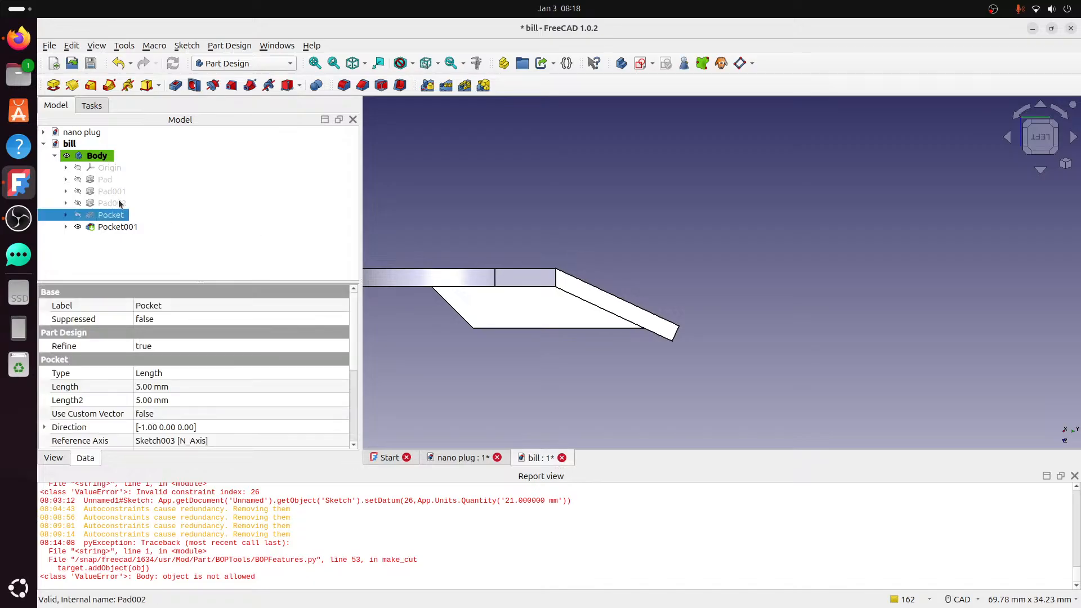
double_click(120, 204)
left_click_drag(221, 207, 191, 208)
left_click(204, 207)
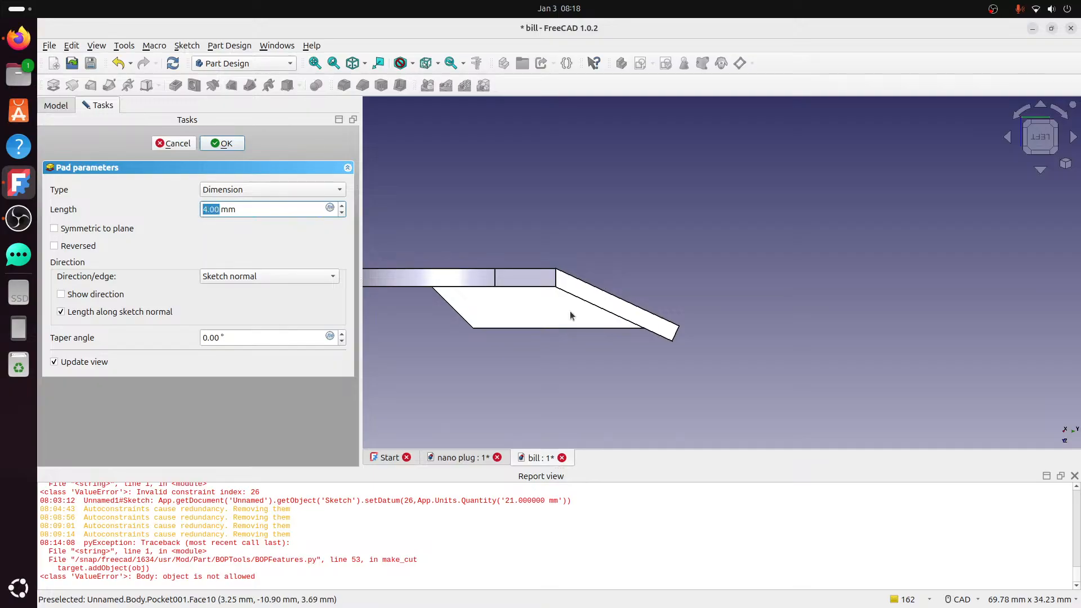
middle_click_drag(579, 324, 617, 286)
left_click(232, 147)
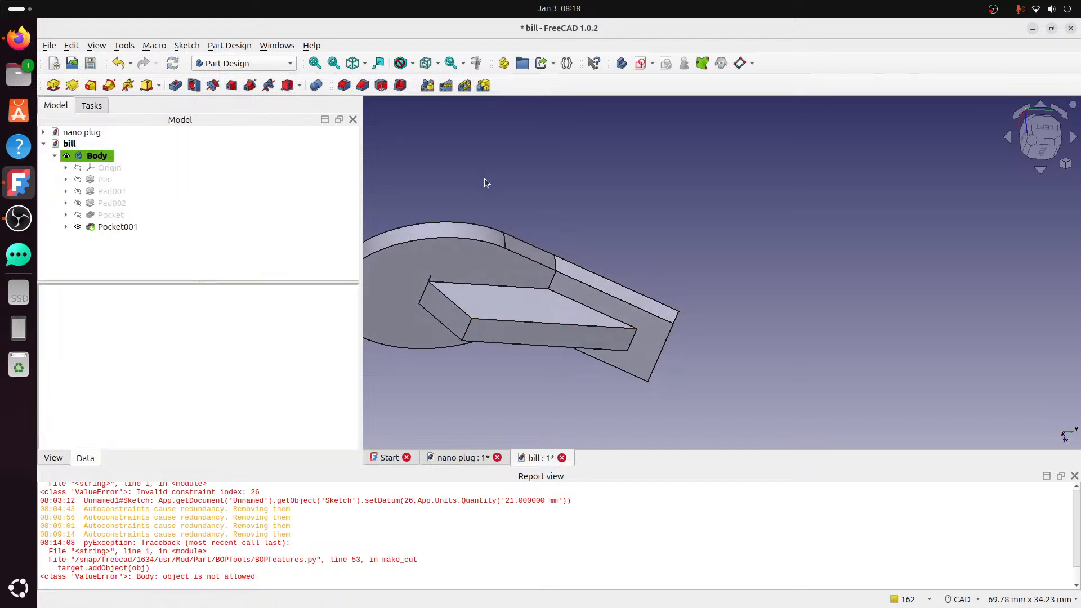
- Edit Sketch002 under Pad002 and set the rectangle's width to 3.8 mm
left_click(66, 203)
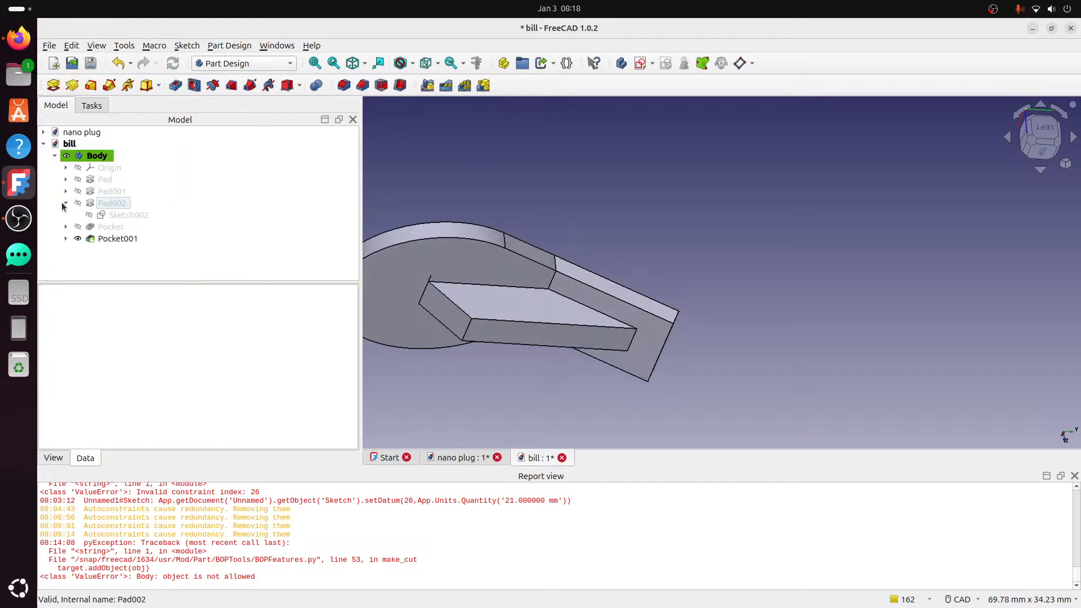
double_click(121, 214)
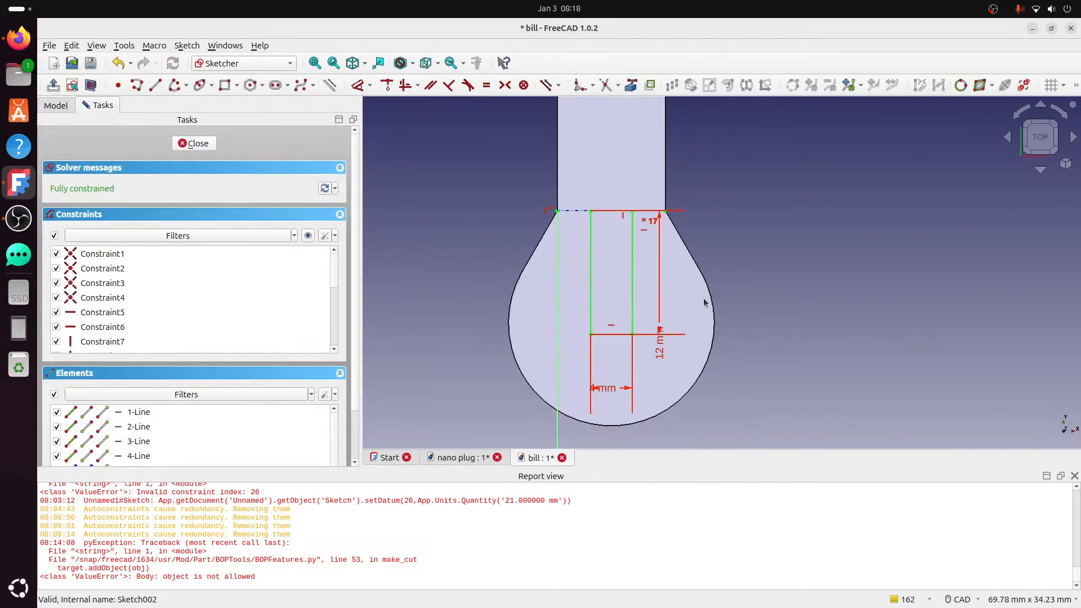
left_click_drag(607, 389, 661, 398)
double_click(661, 397)
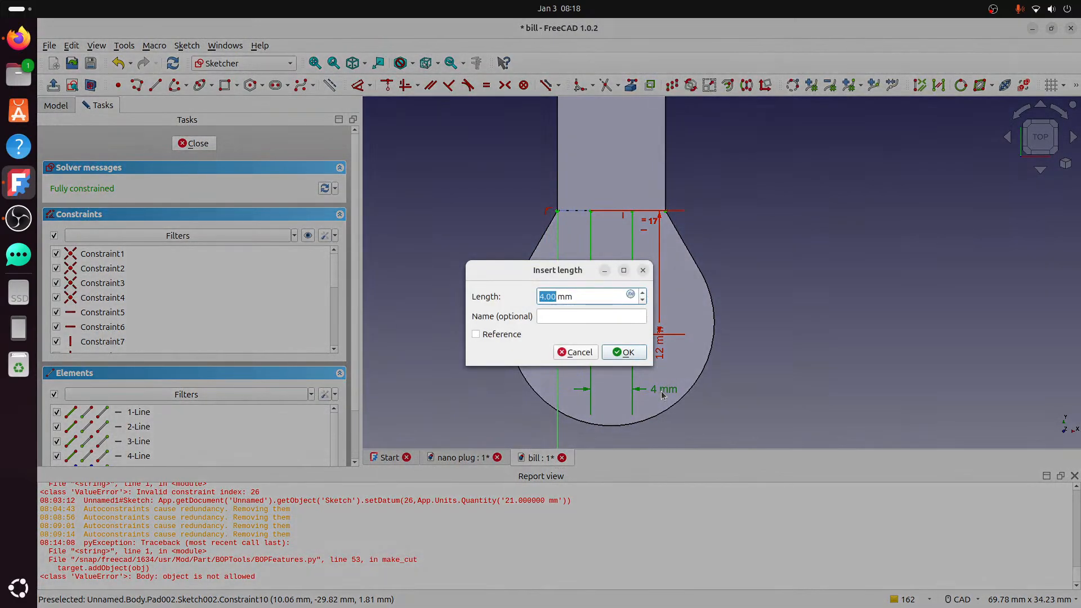
type("3.8")
key("Return")
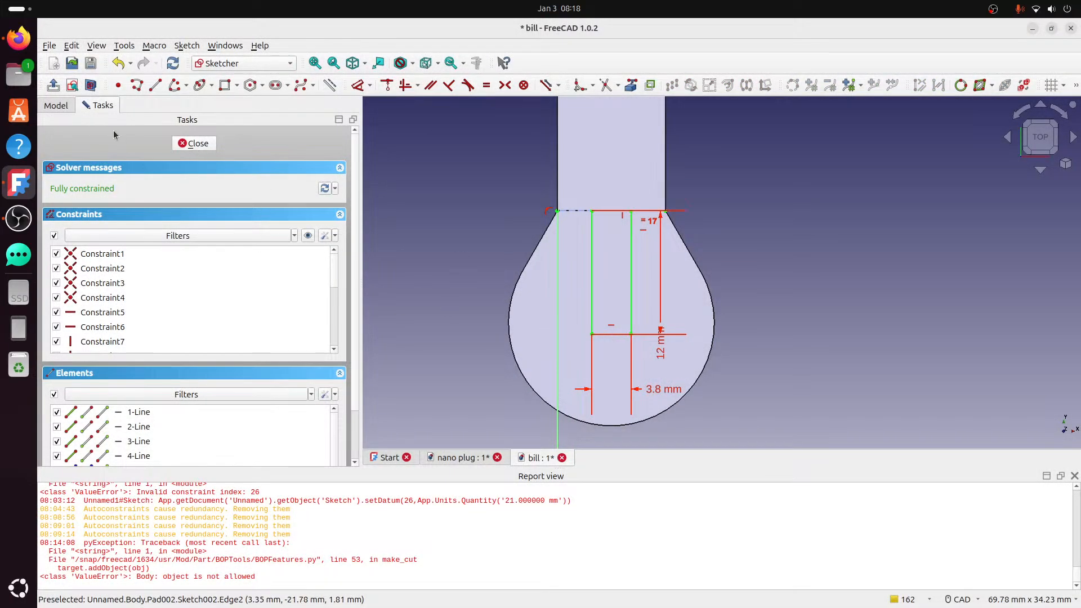
- Save the bill document and switch to the nano plug document
left_click(47, 48)
left_click(76, 139)
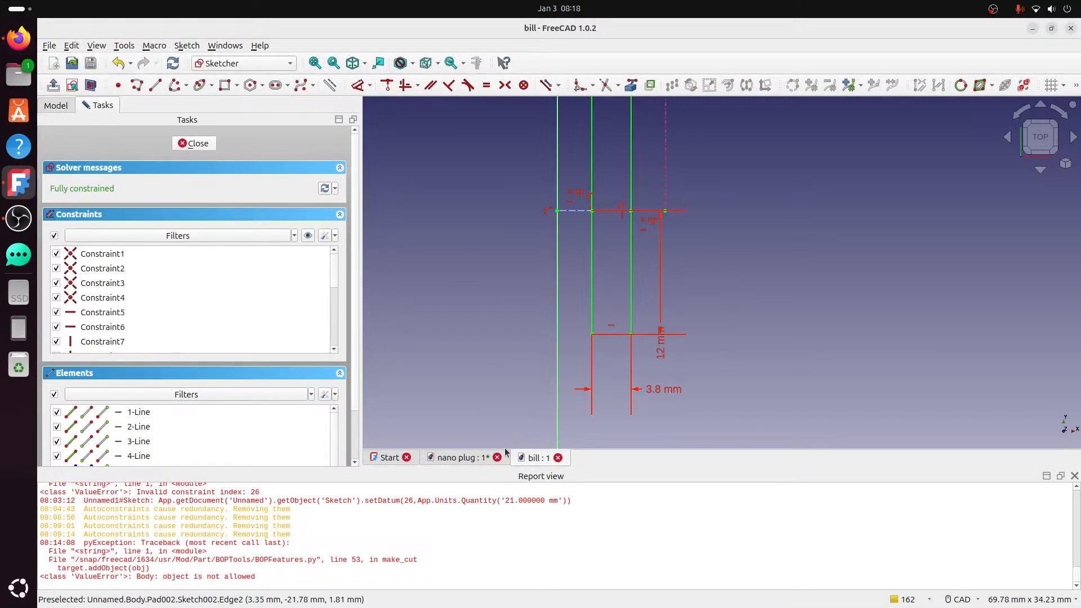
left_click(461, 458)
scroll(691, 380, "down", 2)
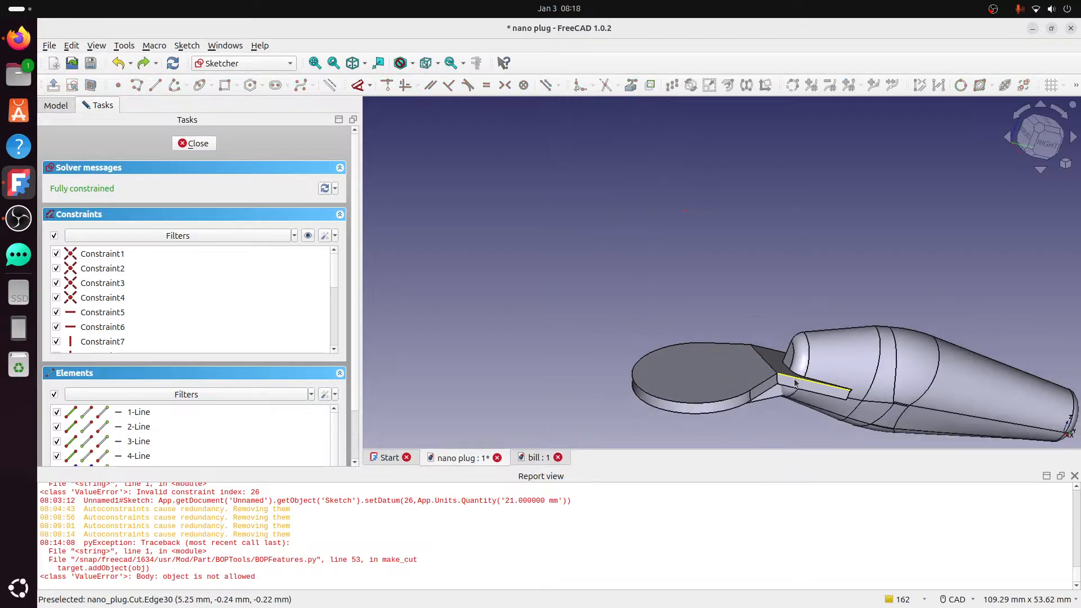
- Hide the Cut object in the nano plug model and examine the slot left in the plug body
left_click(59, 106)
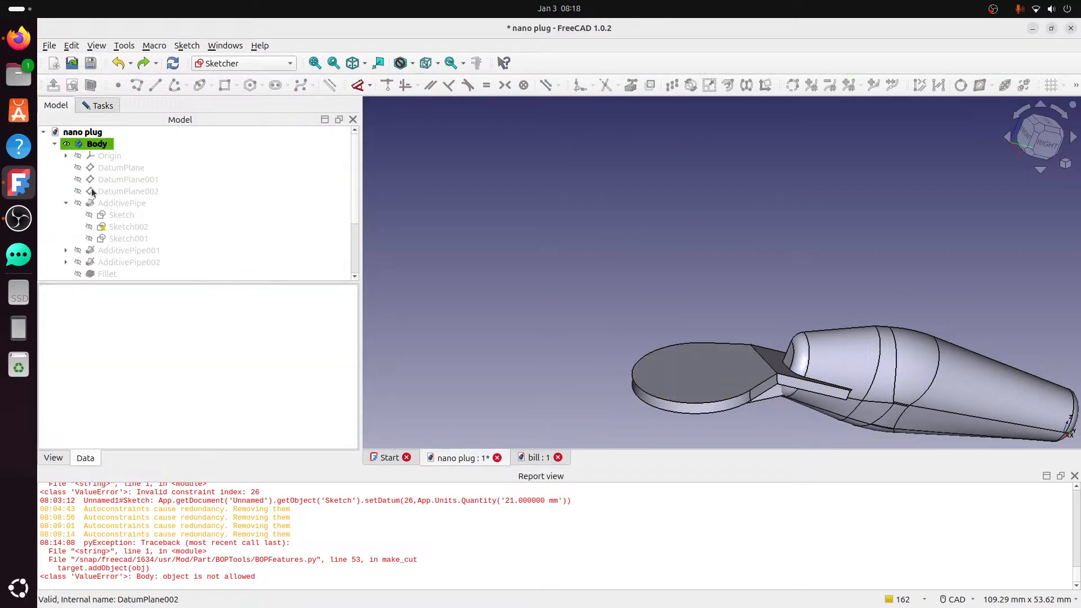
scroll(94, 189, "down", 2)
left_click(98, 261)
key("space")
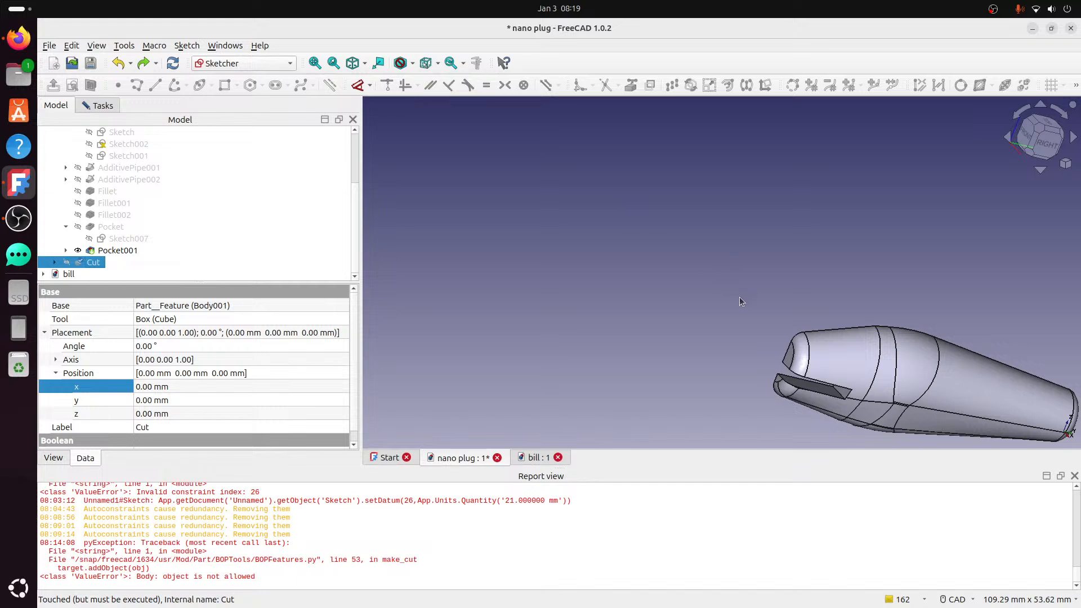
middle_click_drag(741, 296, 716, 319)
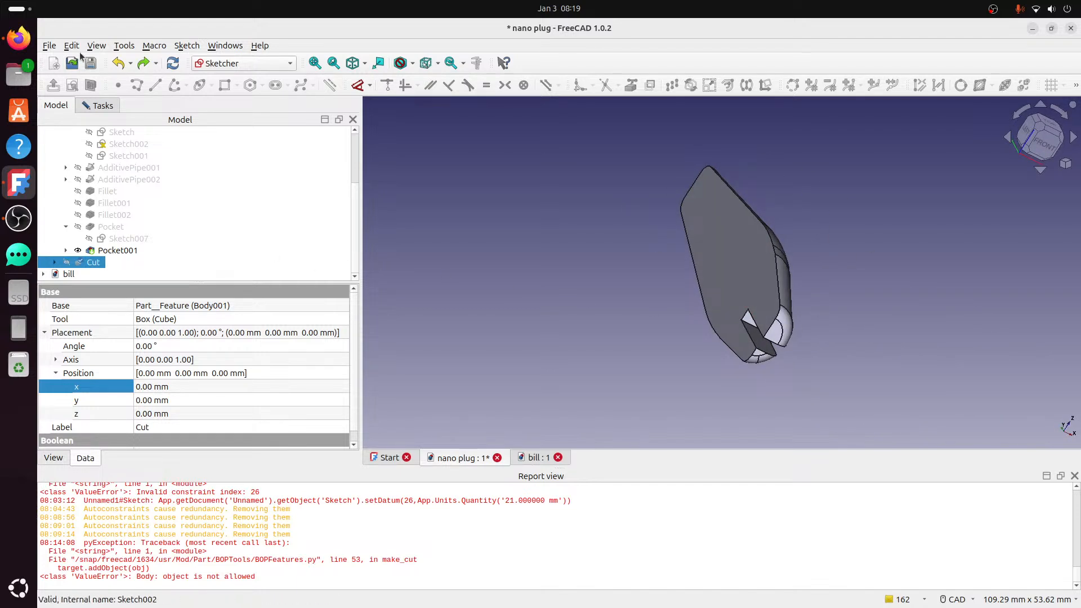
- Undo and redo the boolean cut of the inserted bill, and show the Cut object again
left_click(118, 64)
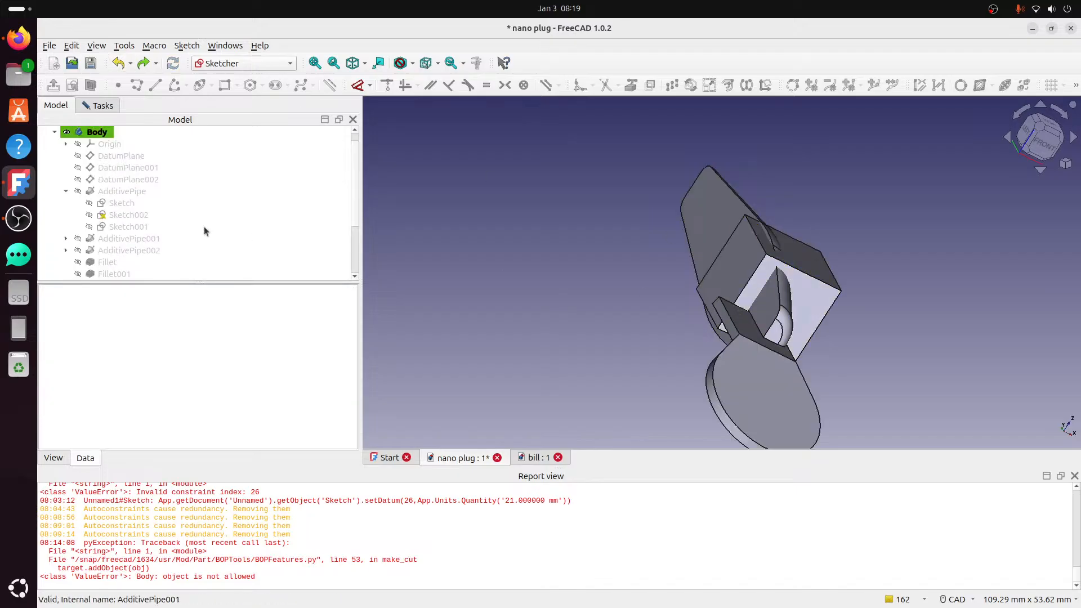
scroll(185, 224, "down", 3)
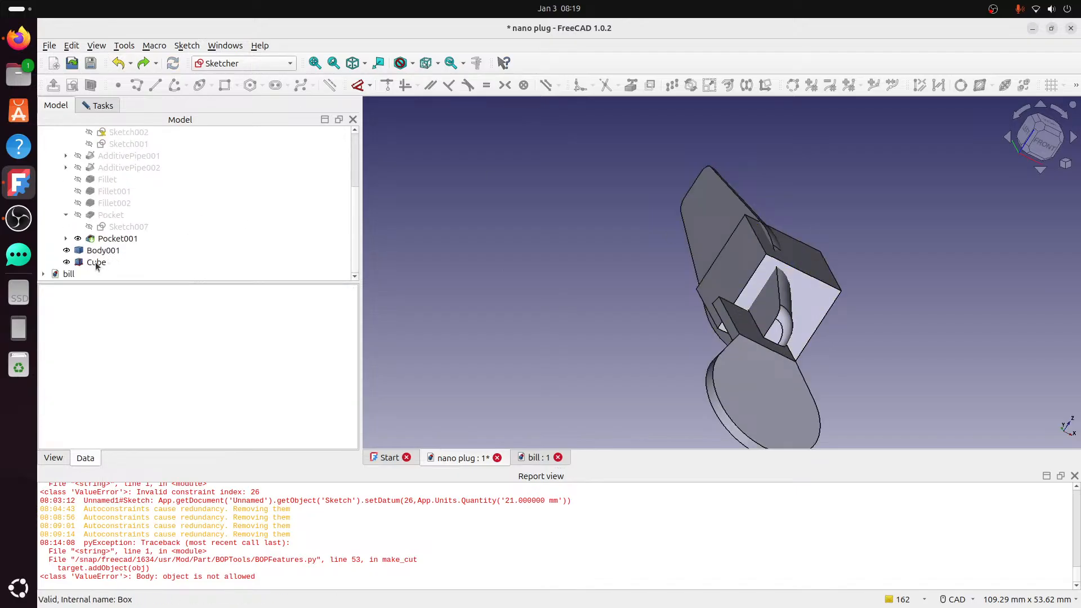
left_click(144, 63)
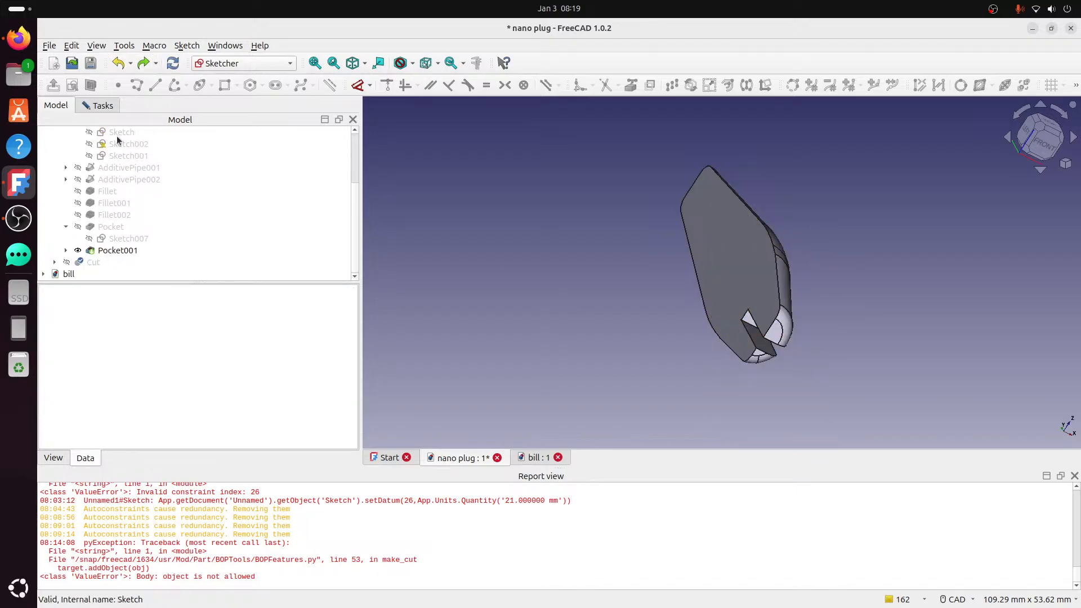
left_click(93, 261)
left_click(1065, 164)
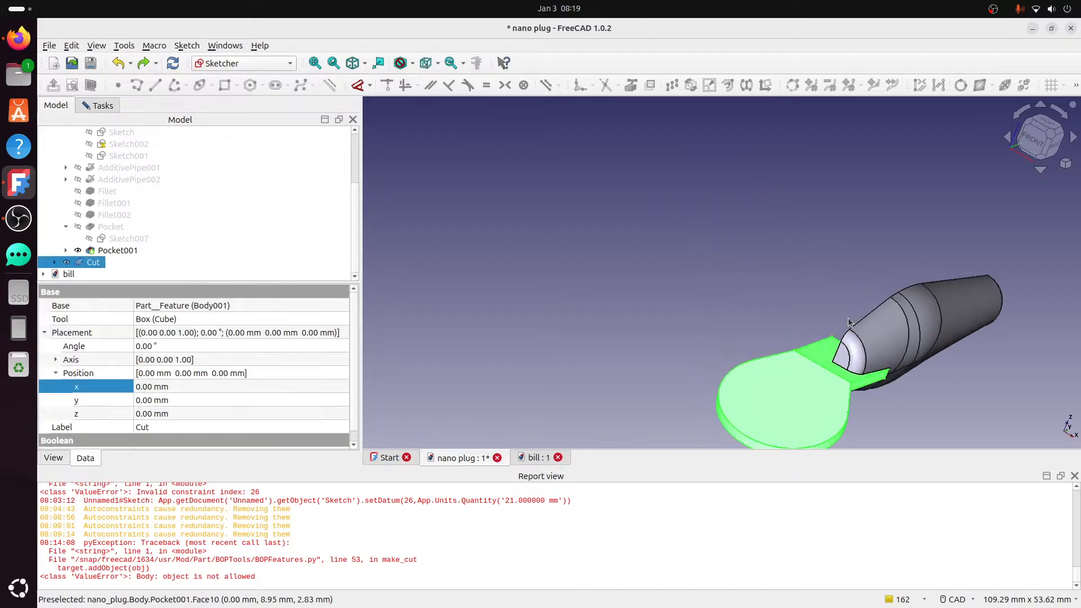
left_click(963, 170)
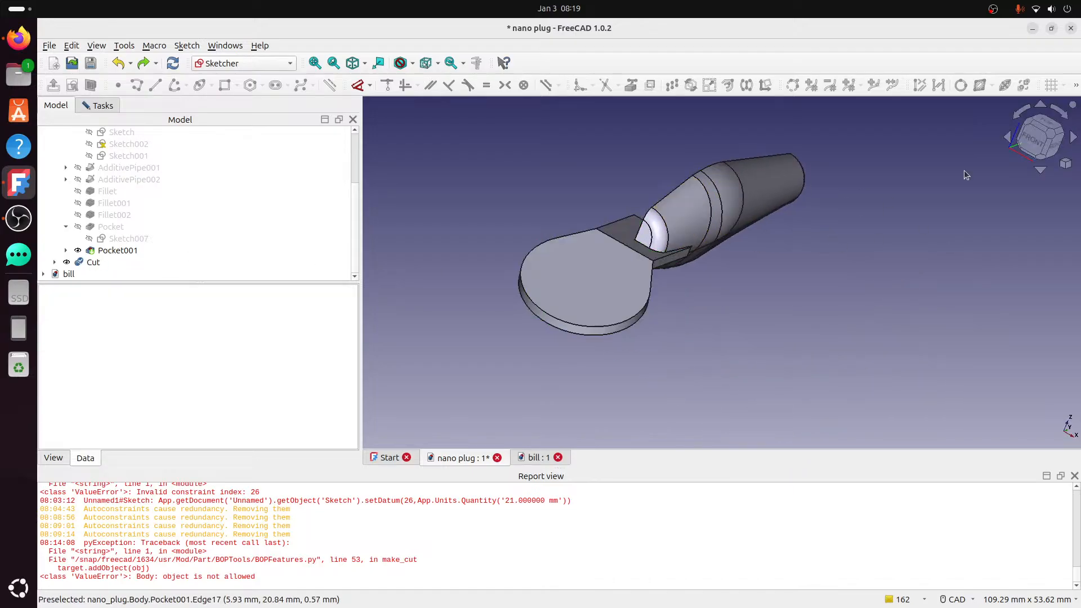
- Switch to the Part workbench and close the bill sketch that is still open for editing
left_click(1070, 139)
left_click(799, 158)
left_click(623, 234, "ctrl")
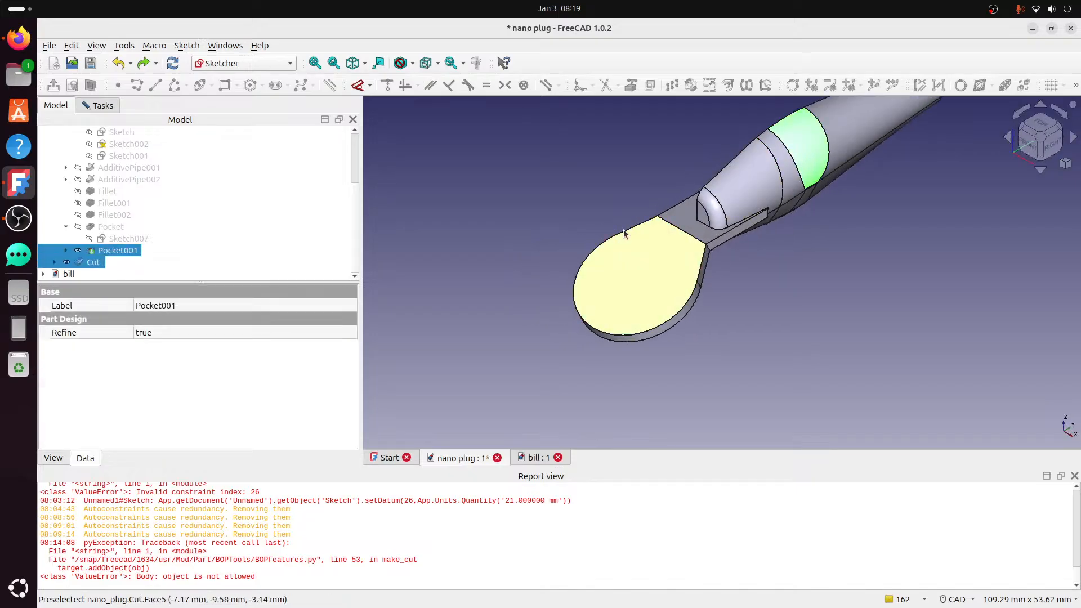
left_click(244, 63)
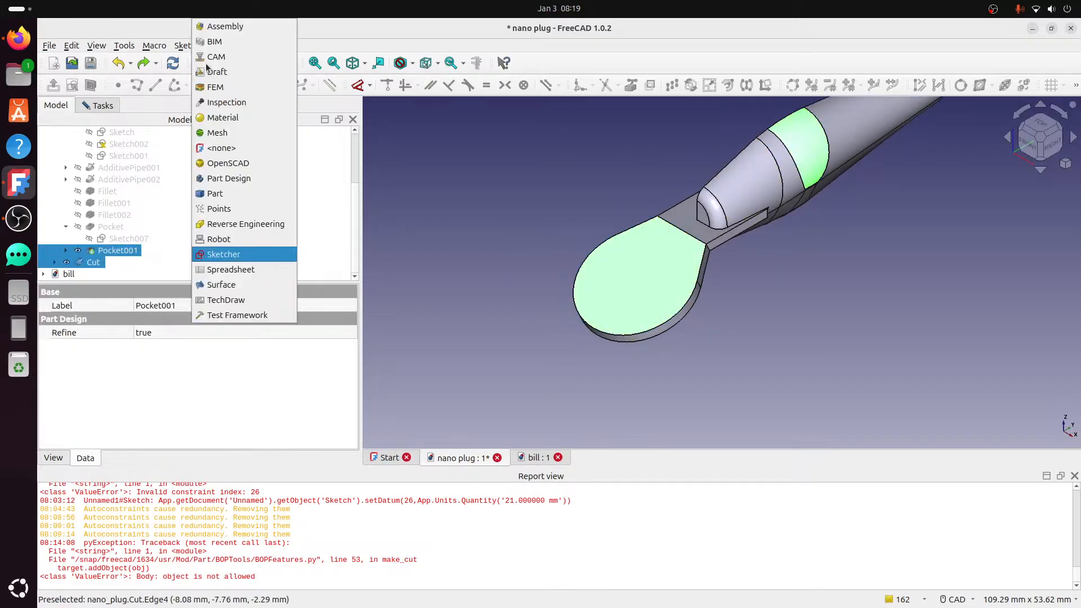
left_click(225, 178)
left_click(233, 63)
left_click(227, 192)
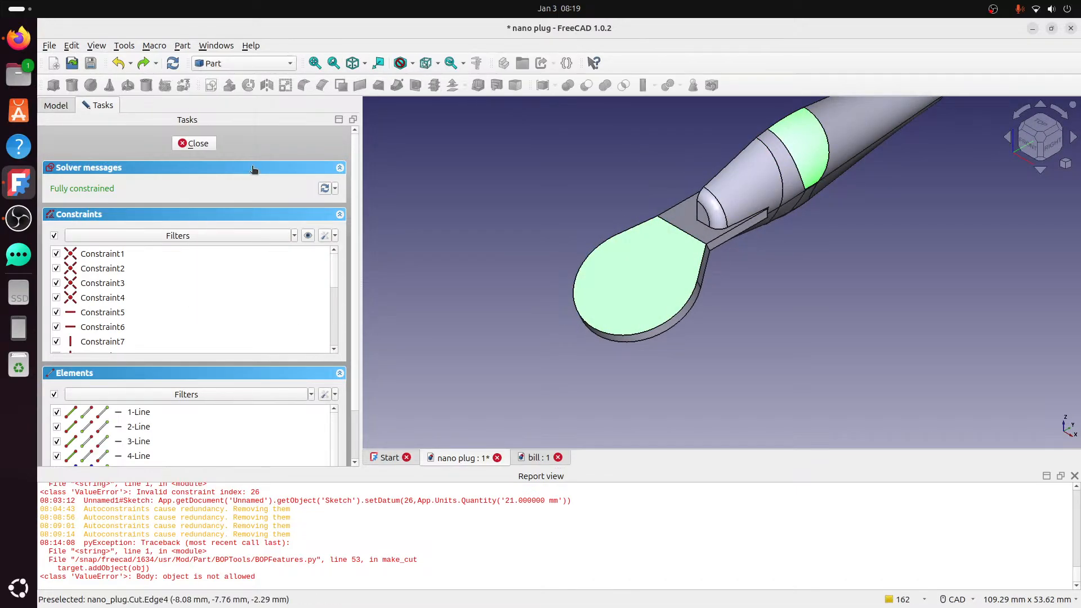
left_click(194, 143)
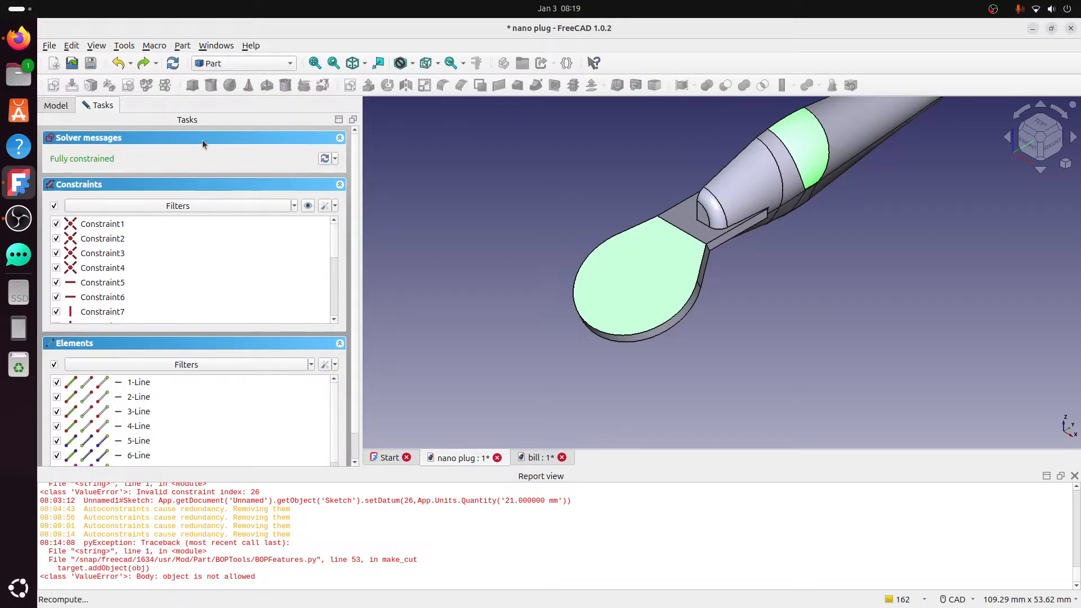
- Create a Cutout in the plug body using the Cut object, check the underside, and save the nano plug document
left_click(734, 209)
left_click(685, 246, "ctrl")
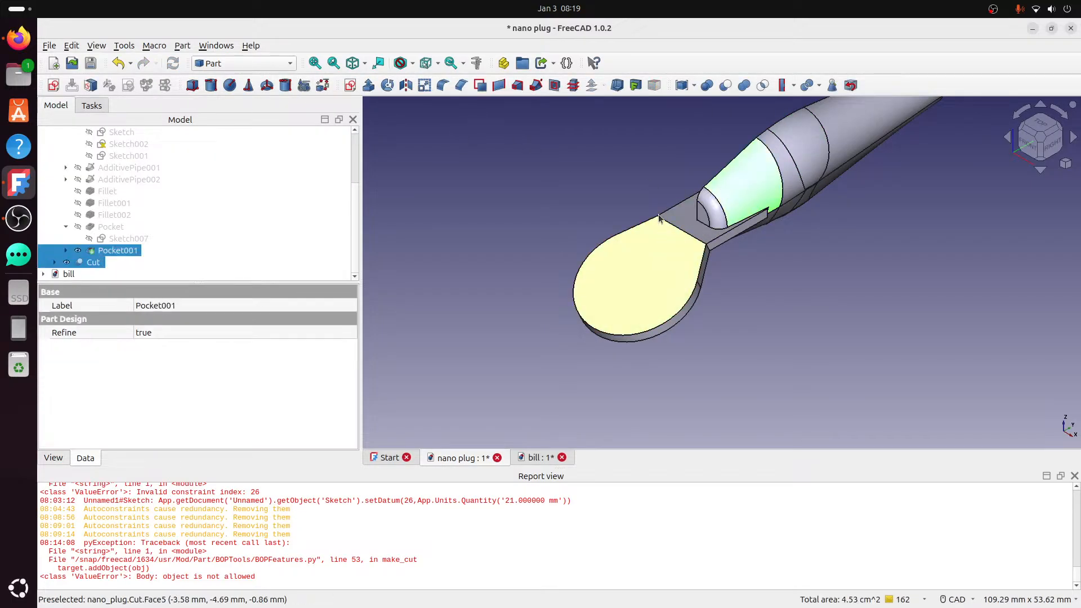
left_click(793, 85)
left_click(810, 133)
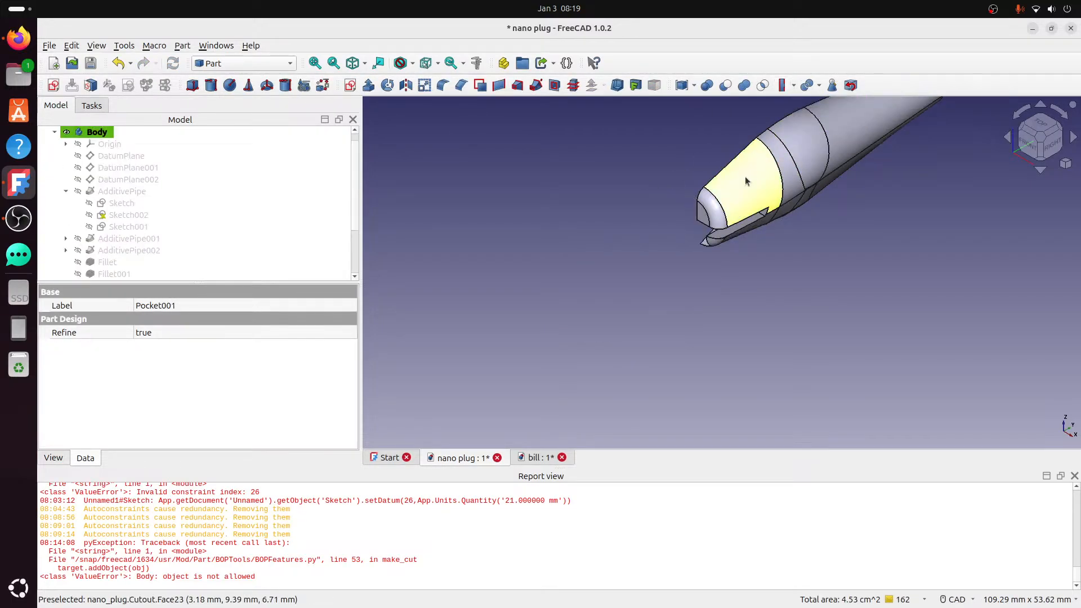
middle_click_drag(727, 194, 704, 254)
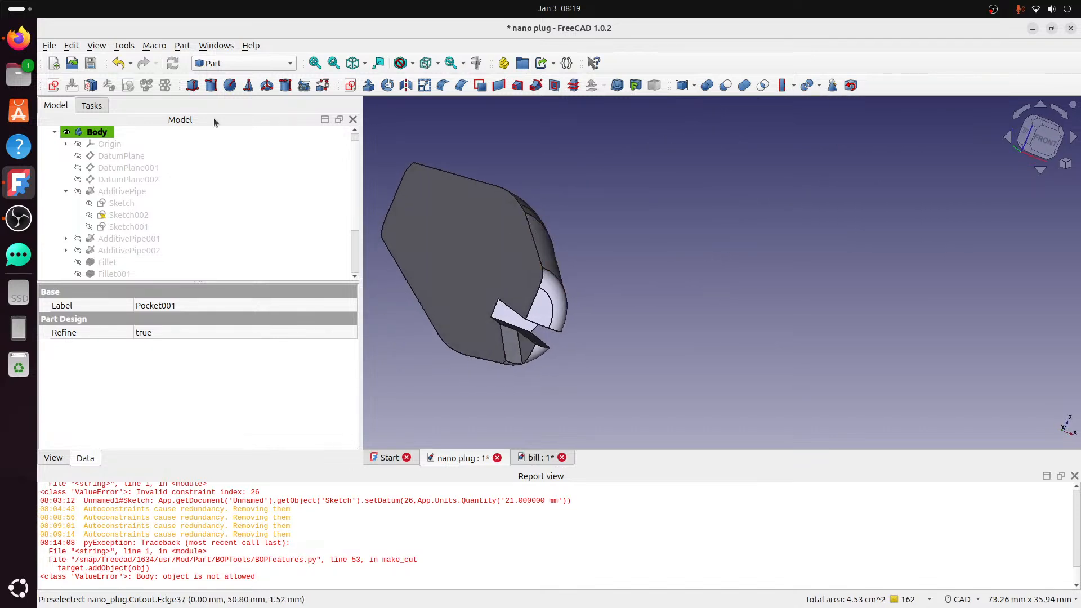
left_click(49, 45)
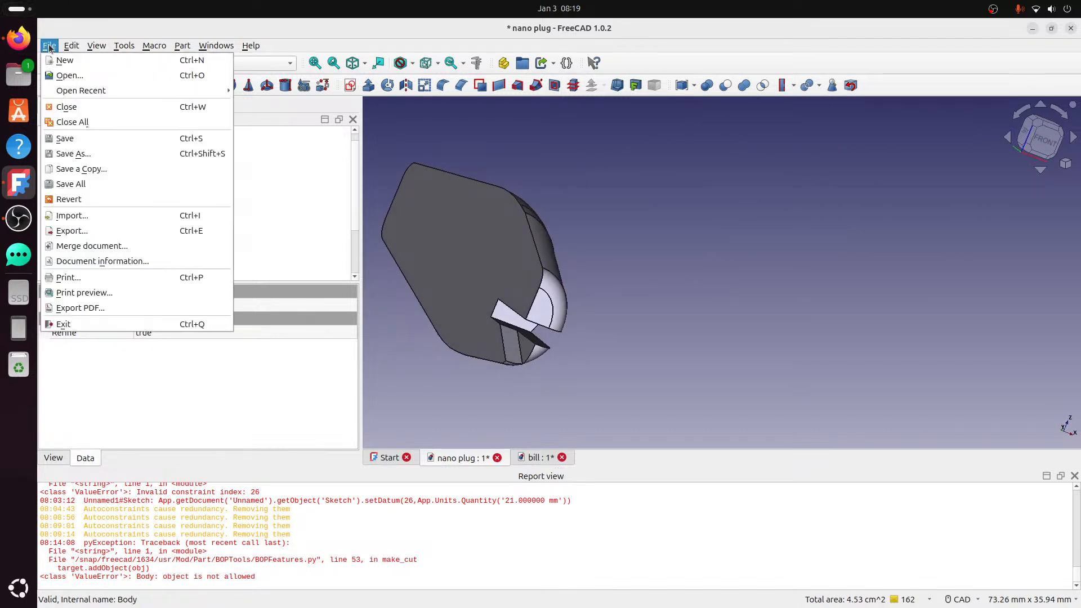
left_click(72, 139)
- Return to the bill document and examine the raised block and the underside of the part
left_click(535, 458)
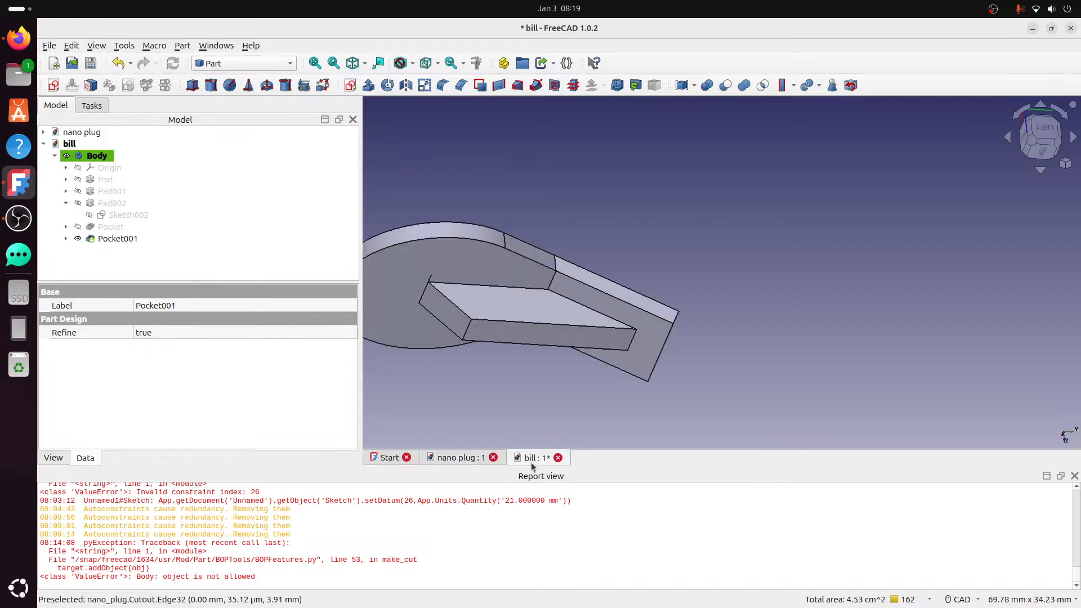
key("2")
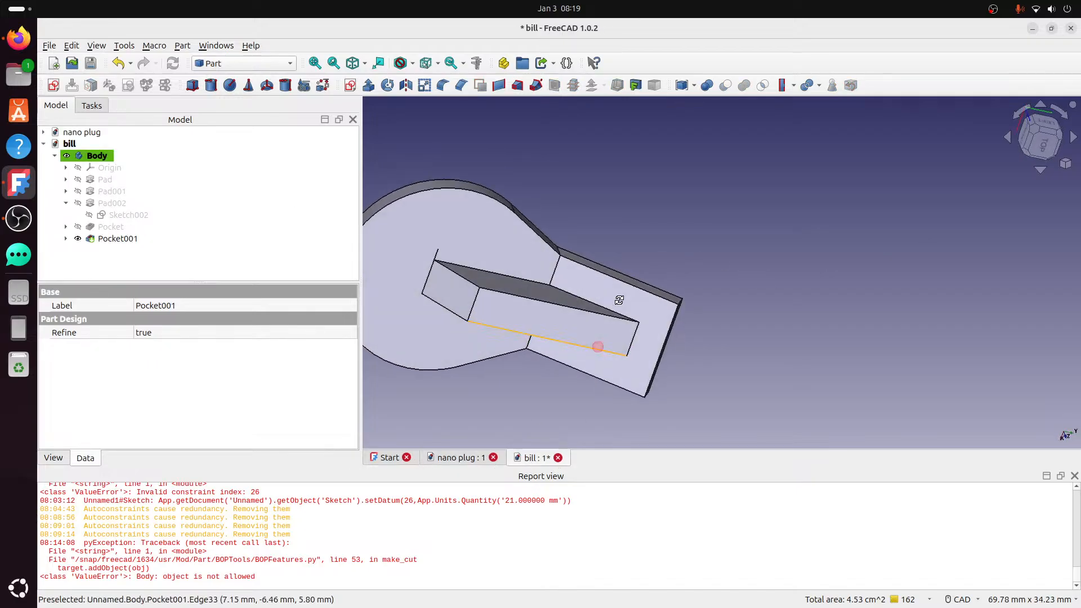
left_click(1038, 147)
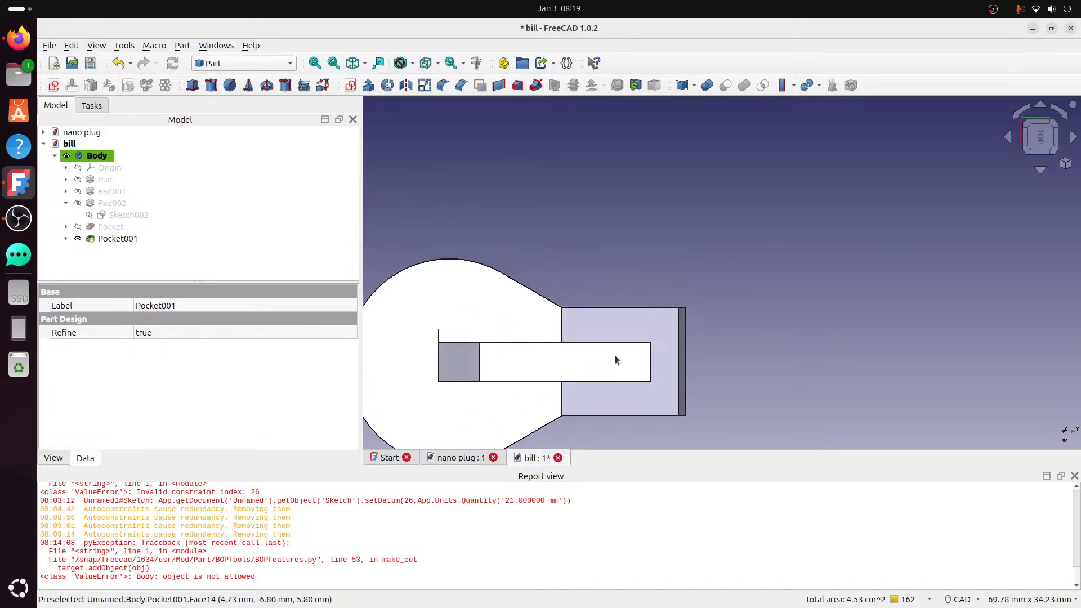
middle_click_drag(548, 243, 788, 360)
left_click(1036, 138)
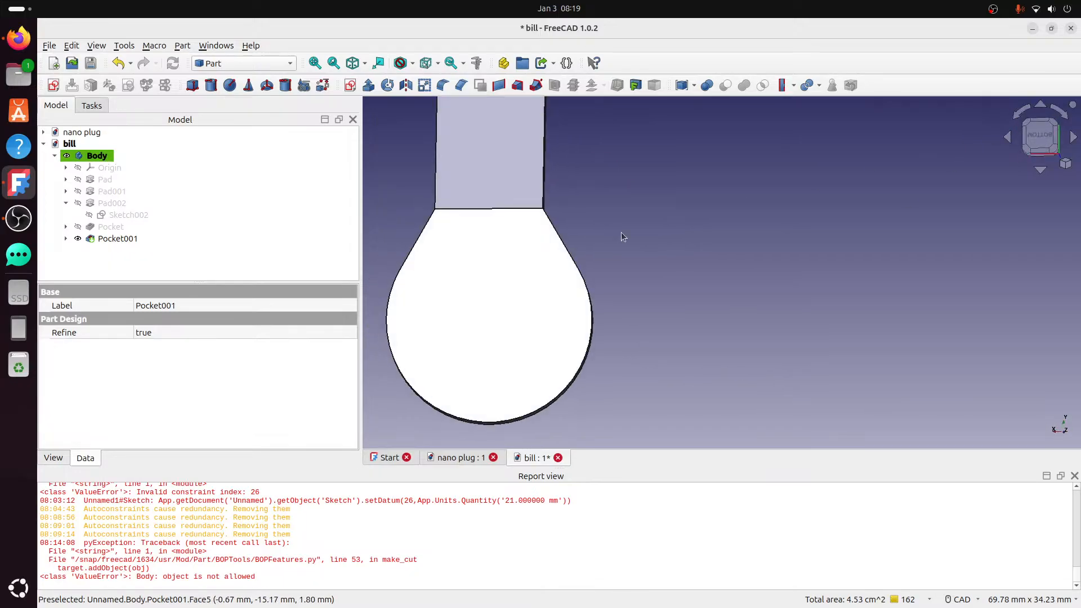
left_click(502, 257)
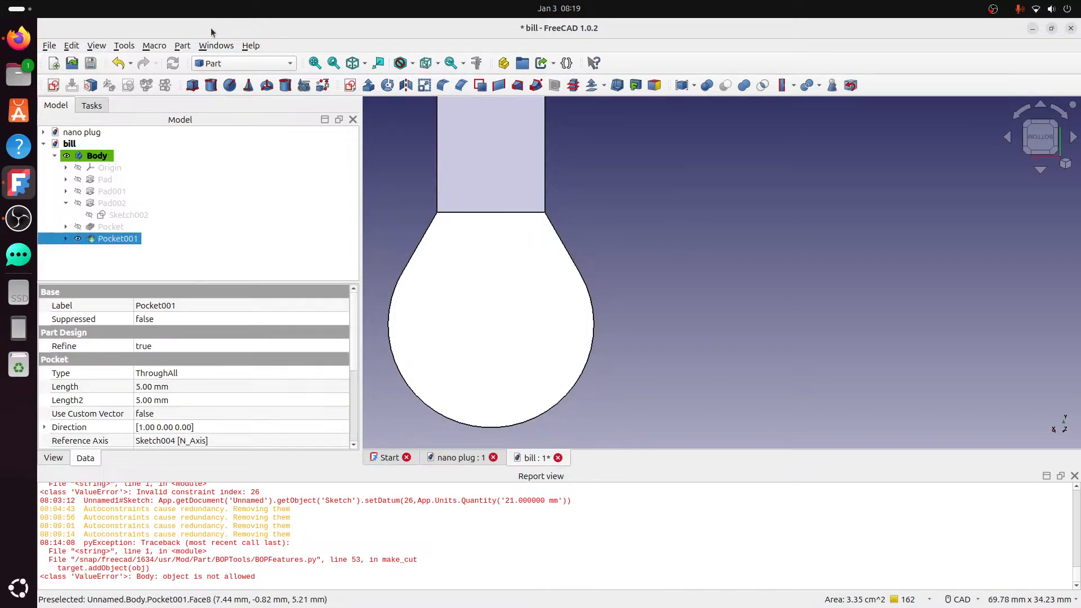
left_click(53, 85)
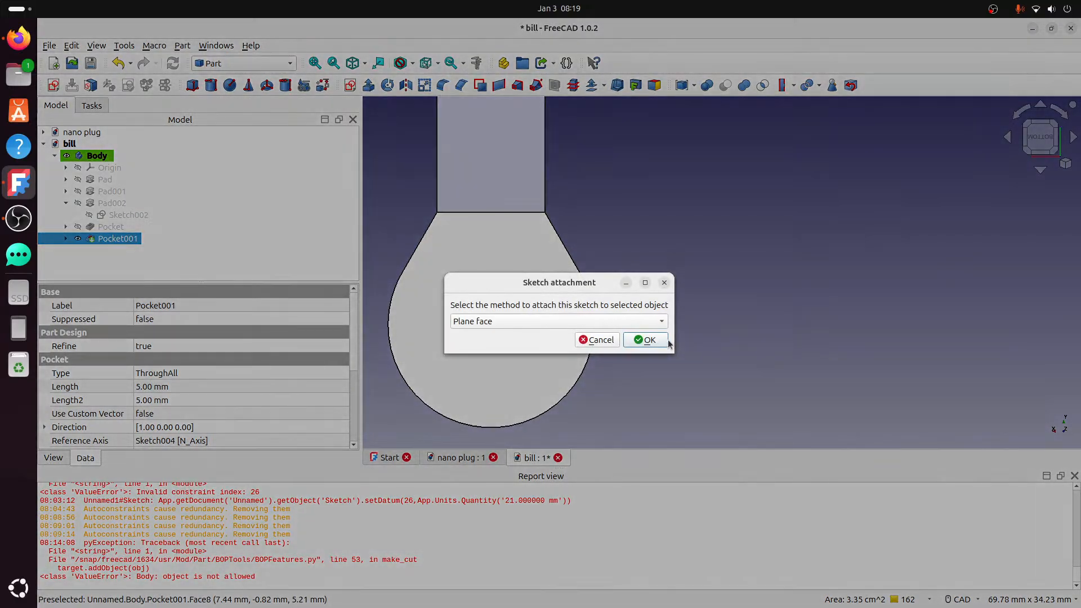
left_click(596, 339)
left_click(627, 286)
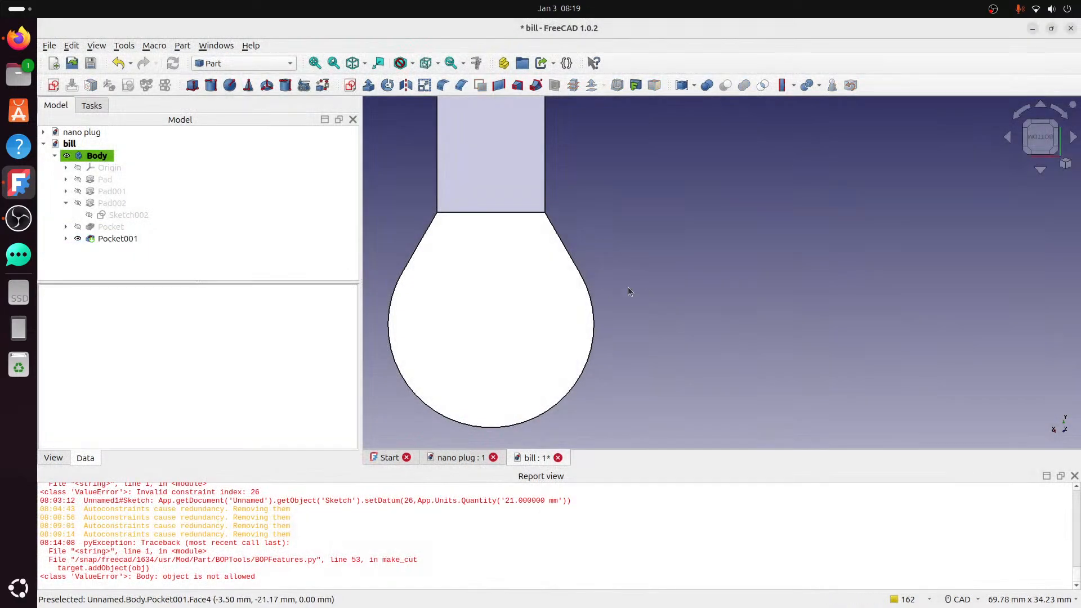
- Start a new sketch on the flat bottom face of the bill's rounded end, attached by Plane face
mouse_move(627, 286)
middle_mouse_down()
mouse_move(483, 212)
mouse_move(408, 156)
mouse_move(454, 213)
mouse_move(529, 232)
middle_mouse_up()
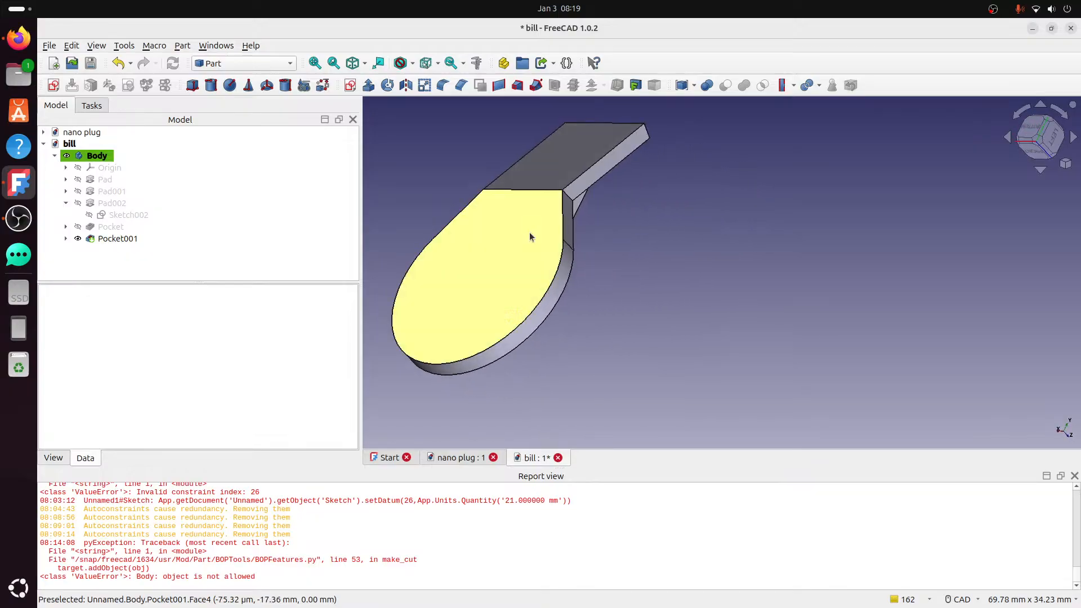
left_click(507, 228)
left_click(1040, 129)
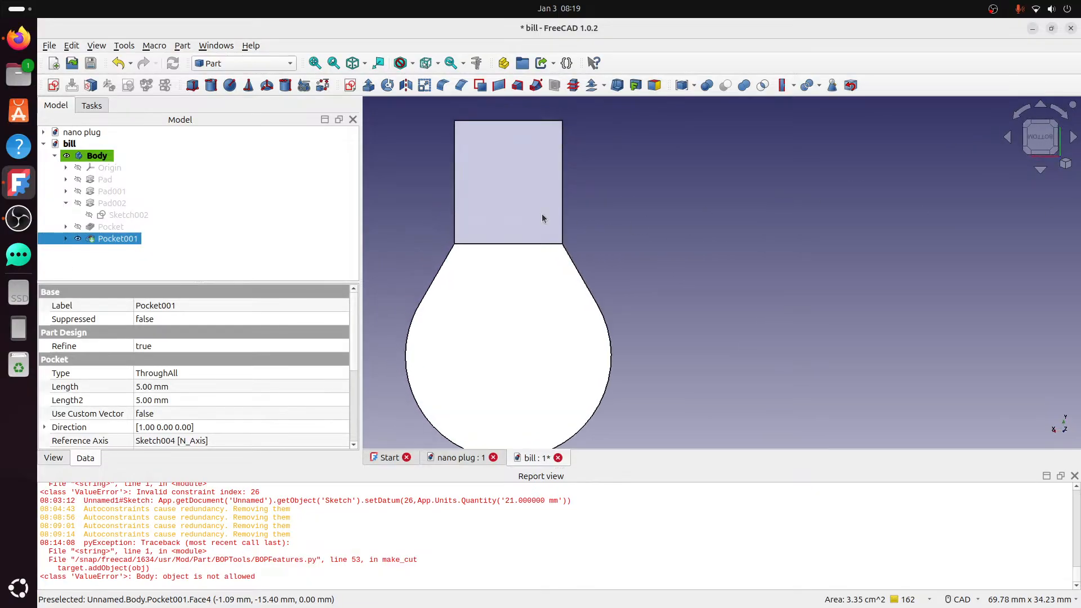
left_click(54, 86)
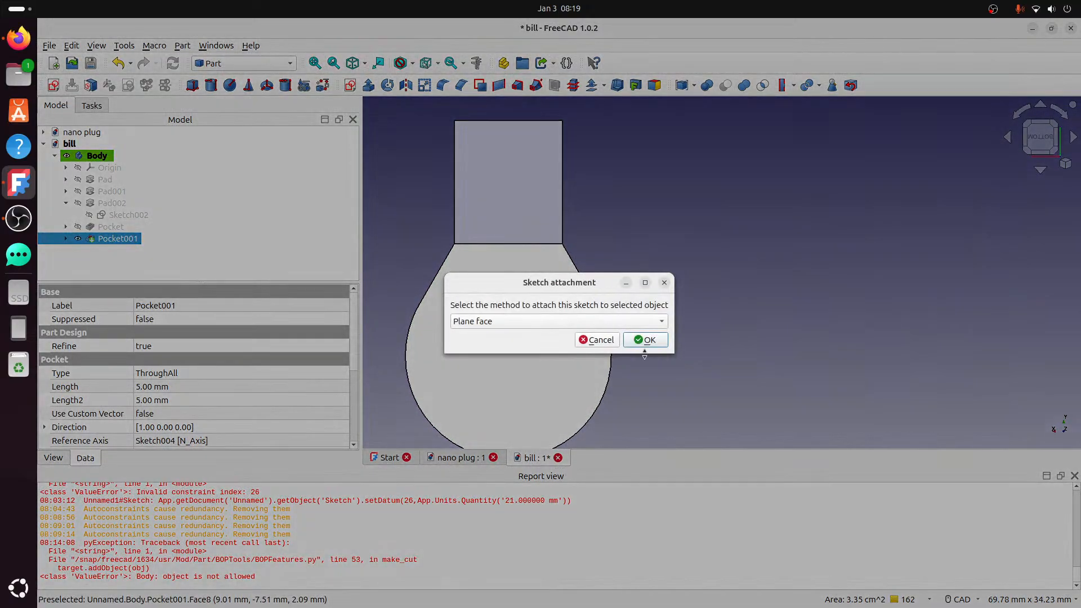
left_click(646, 340)
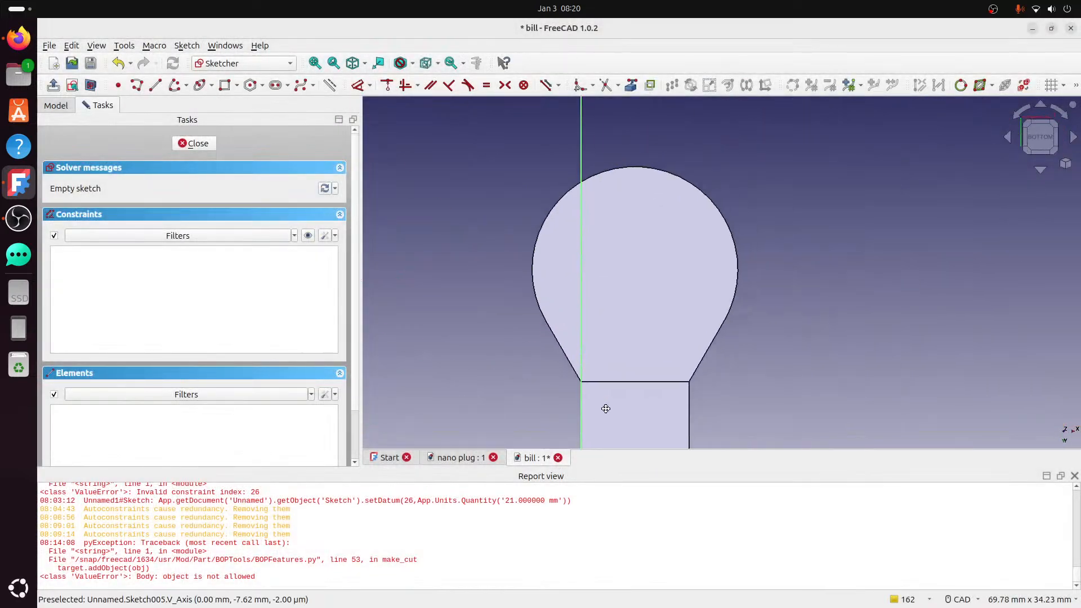
- Project the raised block's short outer edge on the rounded end side into the sketch as external geometry
mouse_move(603, 405)
middle_mouse_down()
mouse_move(667, 354)
mouse_move(833, 316)
mouse_move(811, 331)
mouse_move(837, 330)
mouse_move(792, 292)
middle_mouse_up()
left_click(631, 85)
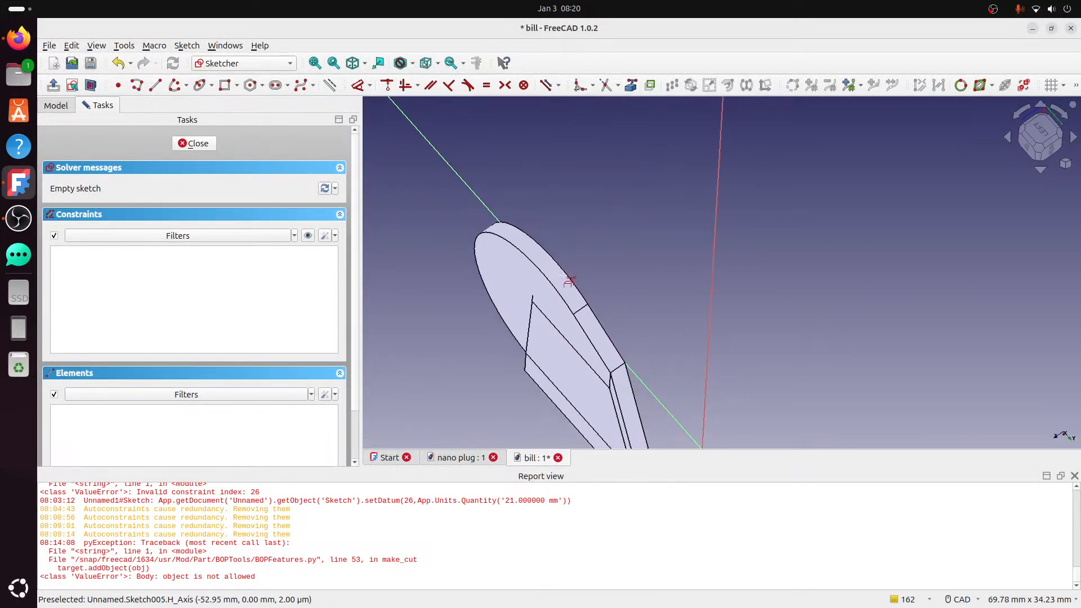
left_click(528, 362)
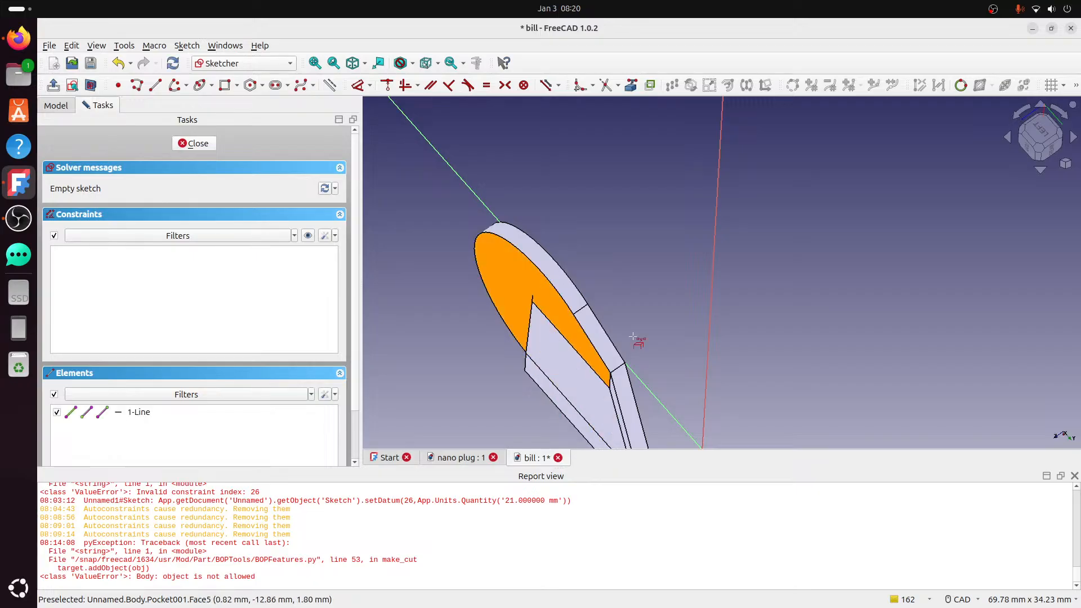
middle_click_drag(634, 337, 653, 304)
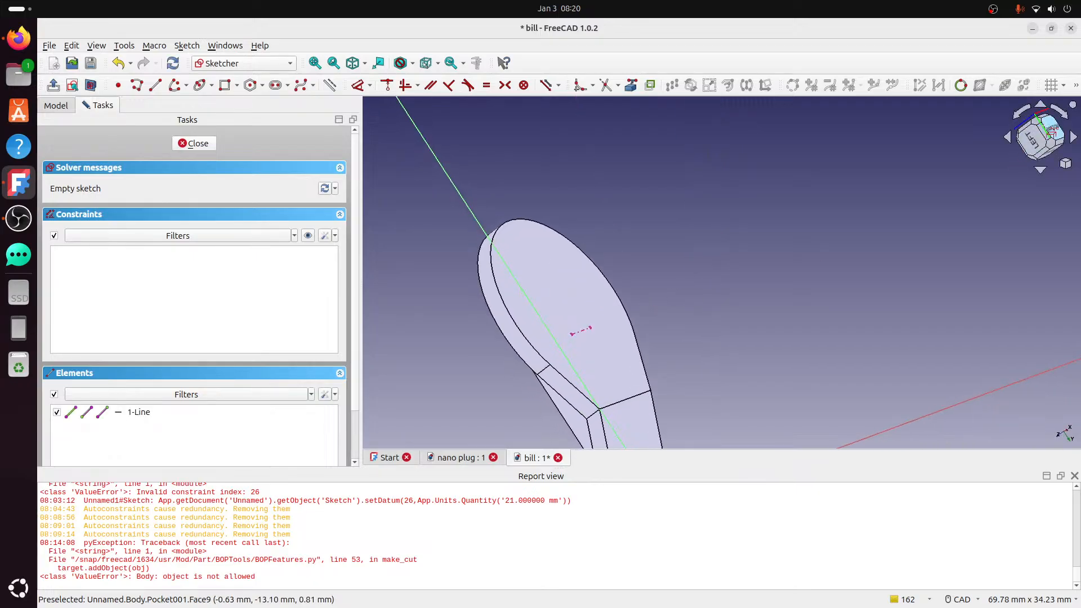
left_click(1053, 130)
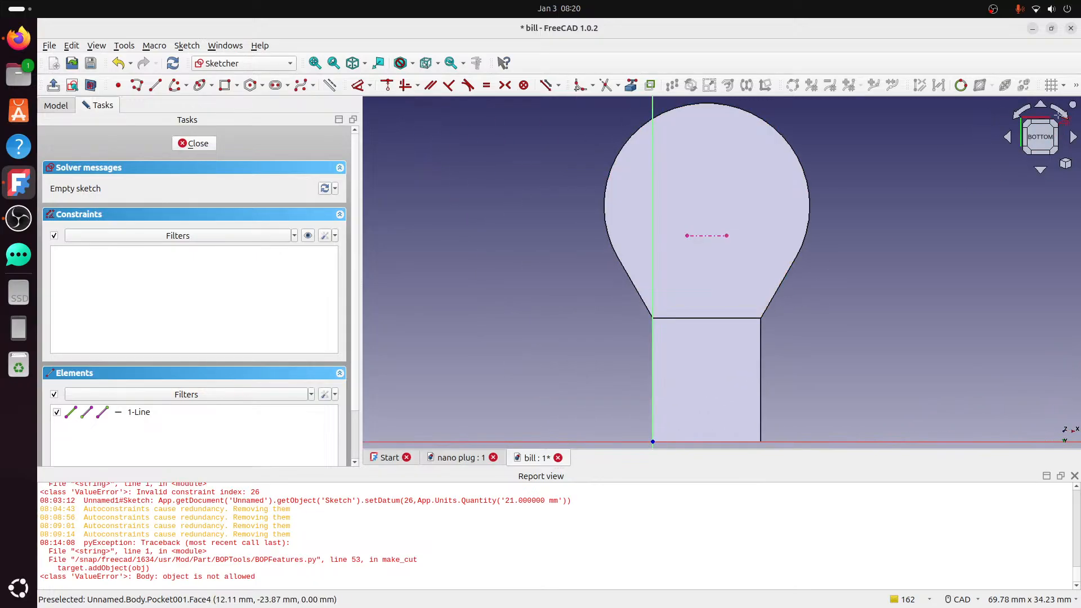
left_click(1064, 114)
left_click(1064, 113)
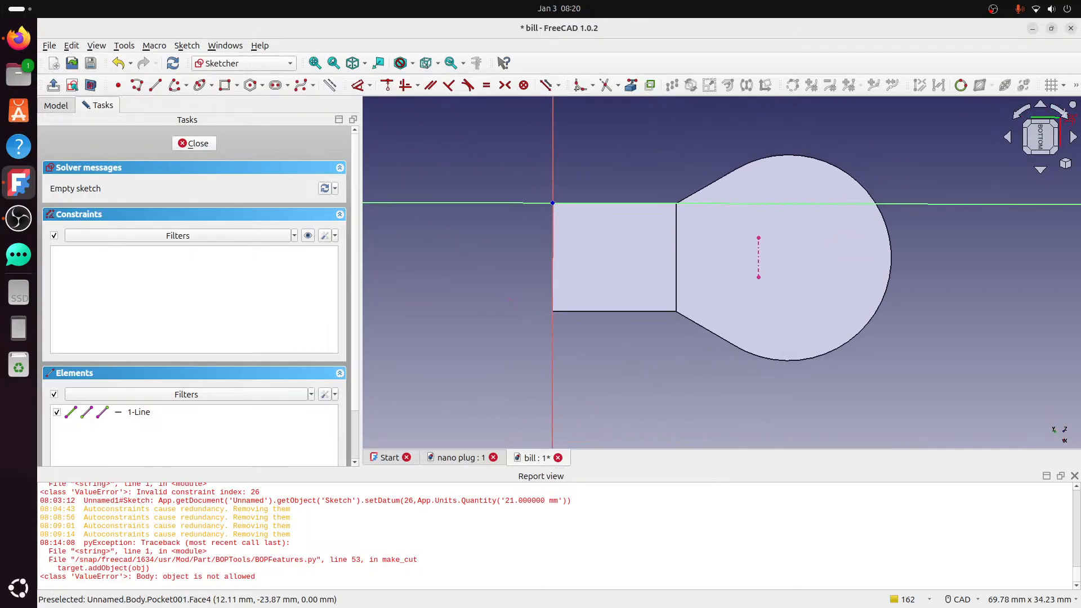
left_click(1064, 113)
left_click(1064, 113)
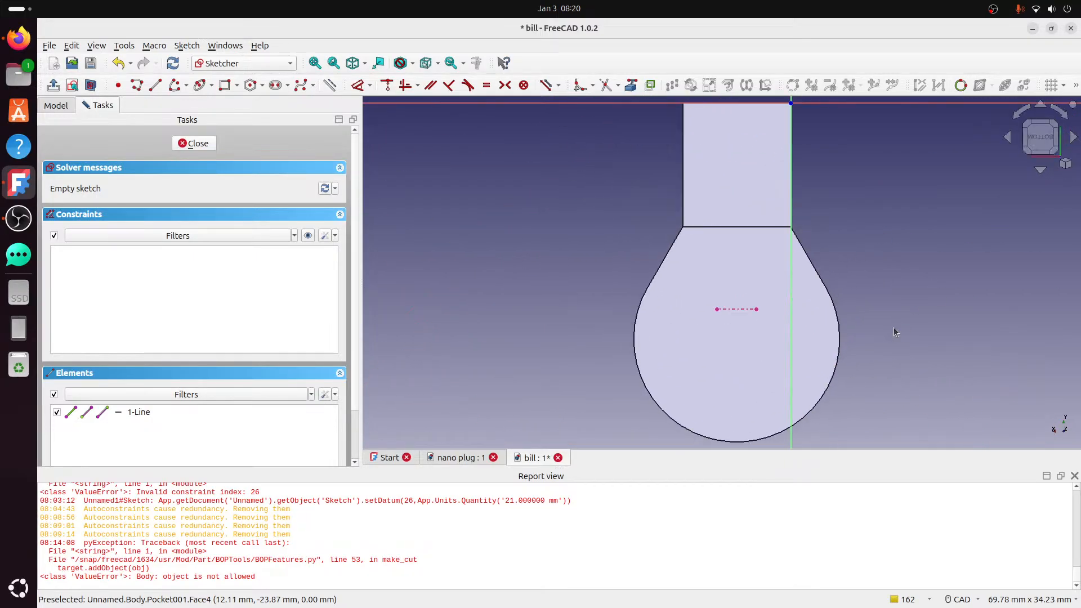
- Draw a vertical construction line from the projected edge's midpoint up to the edge where the rounded end meets the neck
middle_click_drag(897, 330, 820, 316)
scroll(647, 316, "up", 3)
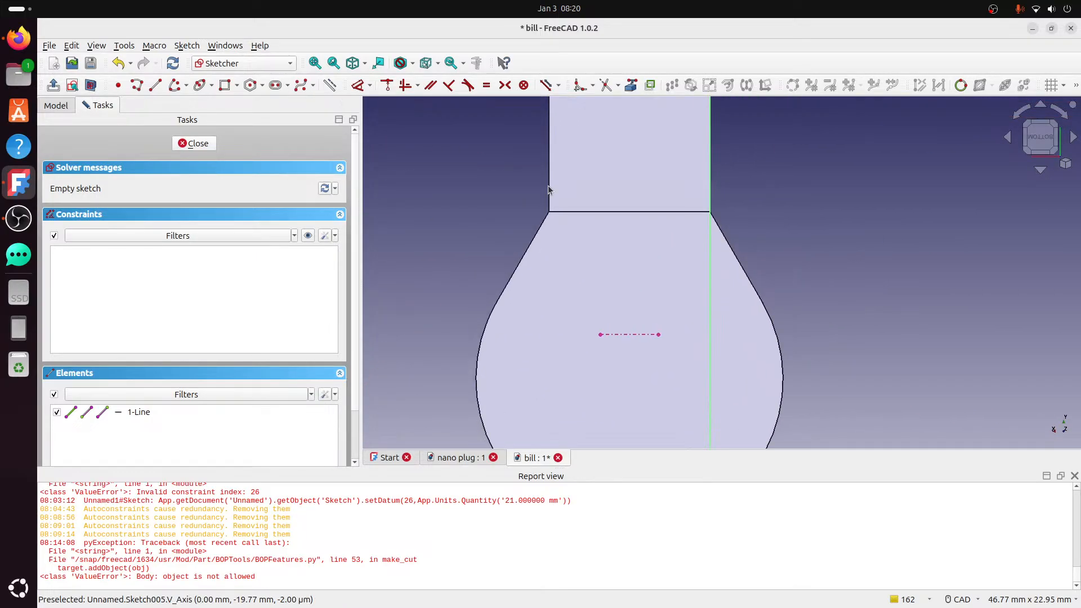
left_click(155, 85)
left_click(630, 335)
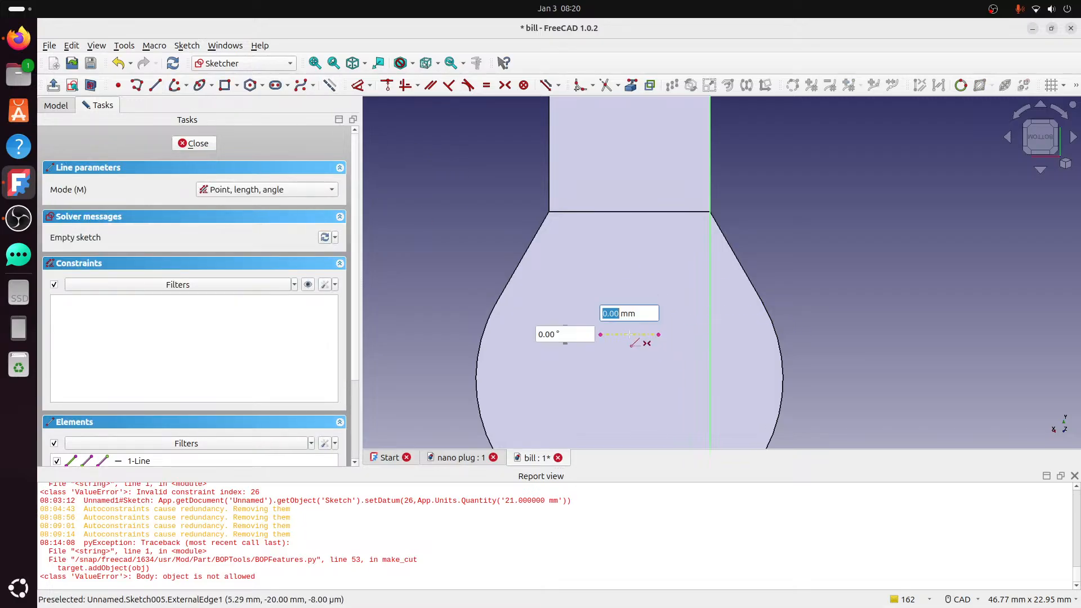
left_click(629, 213)
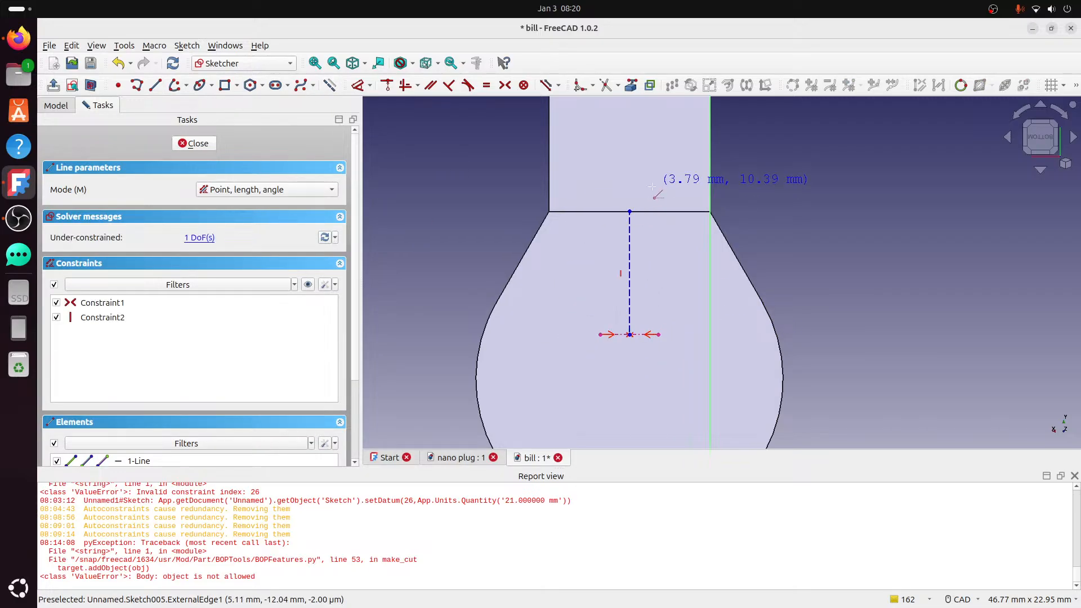
right_click(659, 182)
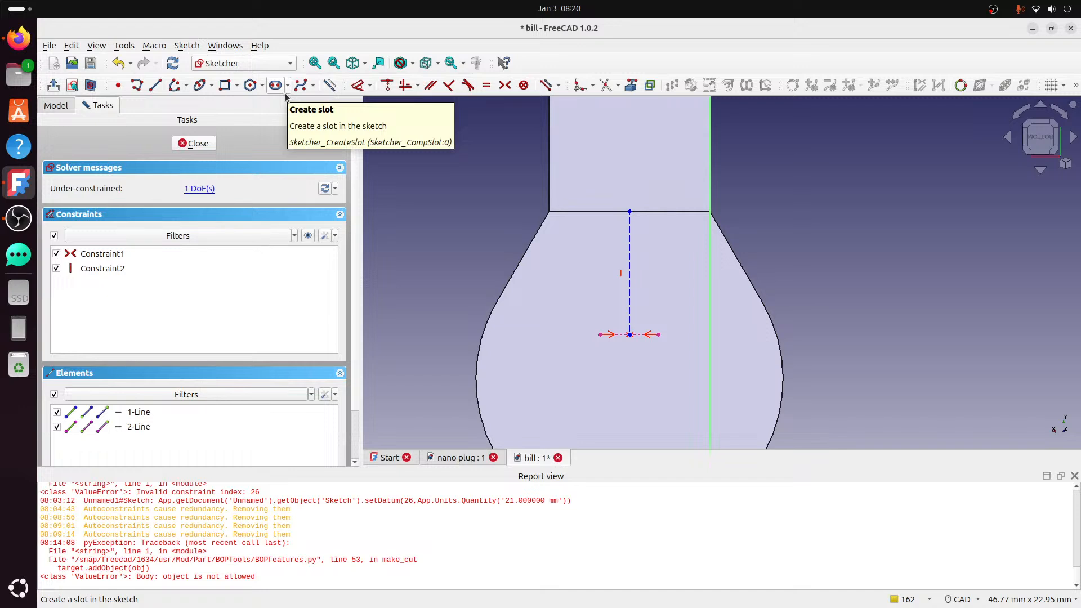
- Draw two circles about 1.3 mm in diameter and about 2.2 mm apart, both centred on the vertical construction line
left_click(211, 87)
left_click(242, 102)
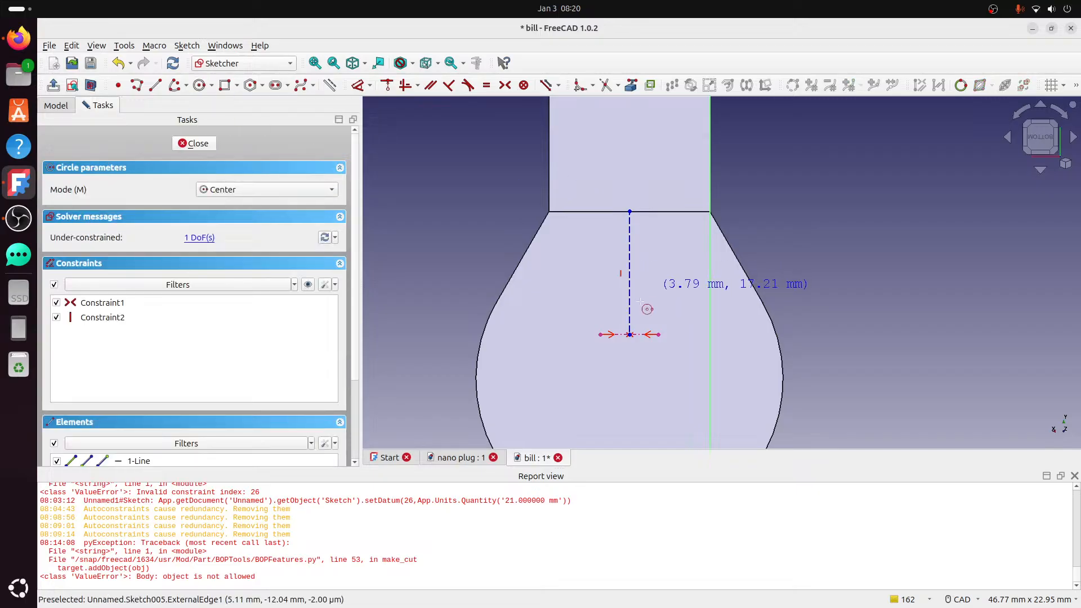
left_click(629, 265)
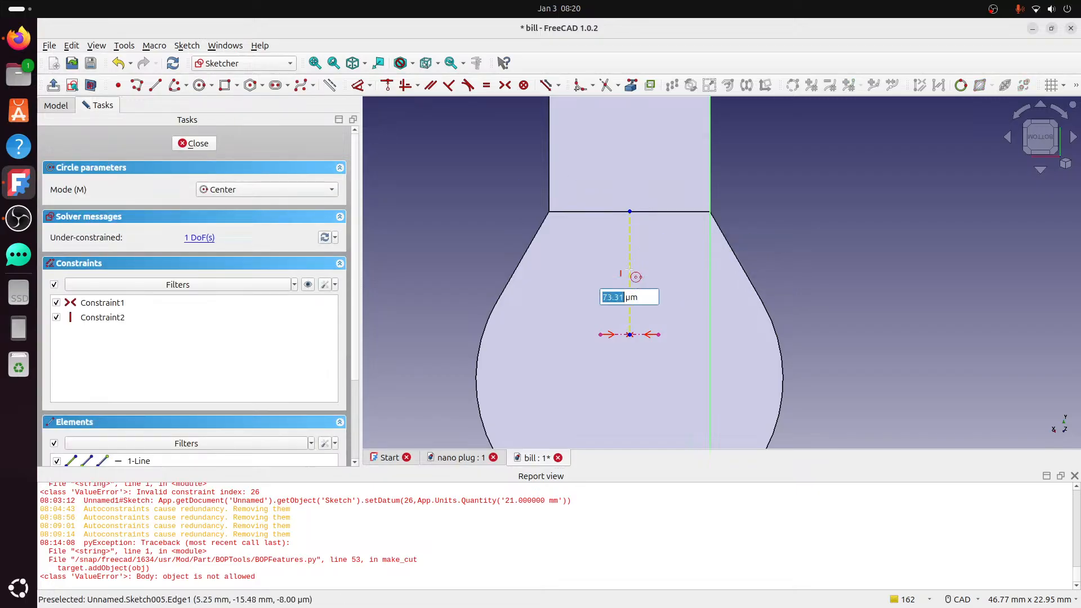
left_click(633, 273)
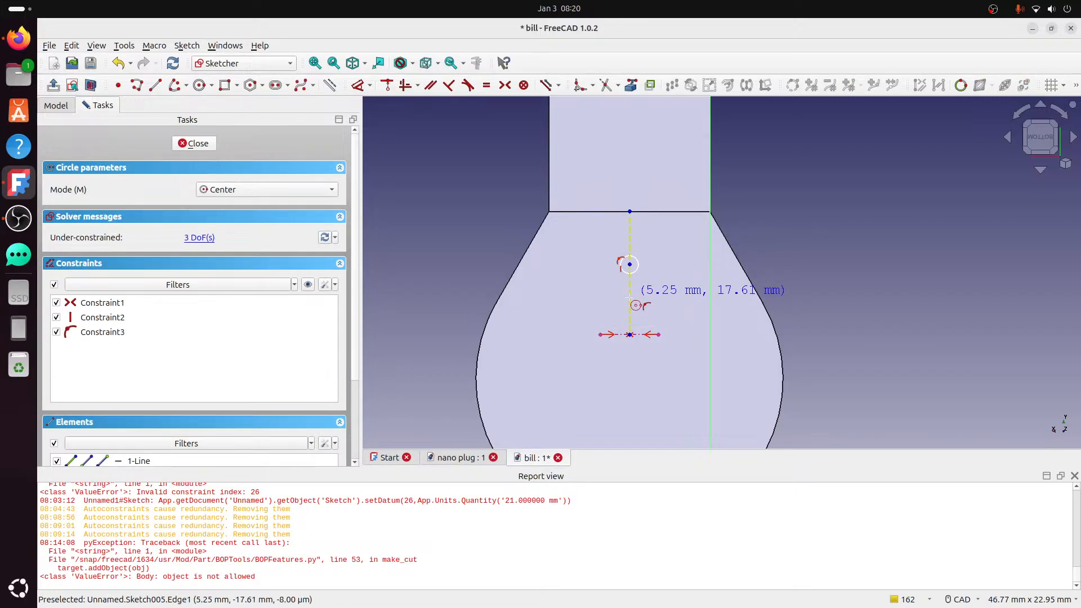
left_click(630, 297)
left_click(636, 305)
right_click(650, 293)
- Constrain the two circles on the construction line to equal size
scroll(644, 290, "up", 3)
left_click(635, 297)
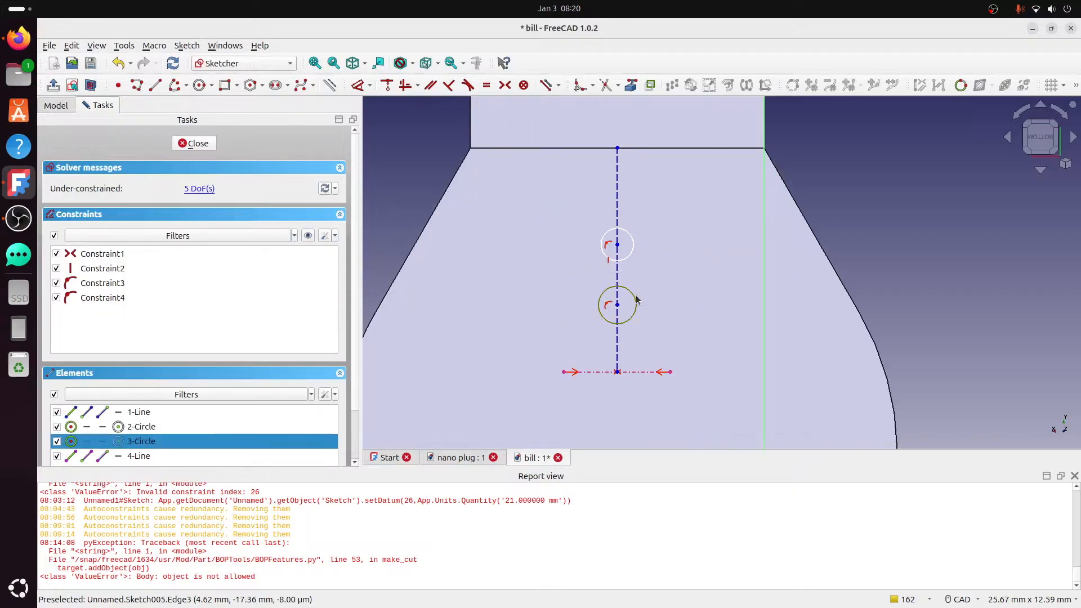
left_click(631, 289)
left_click(630, 290)
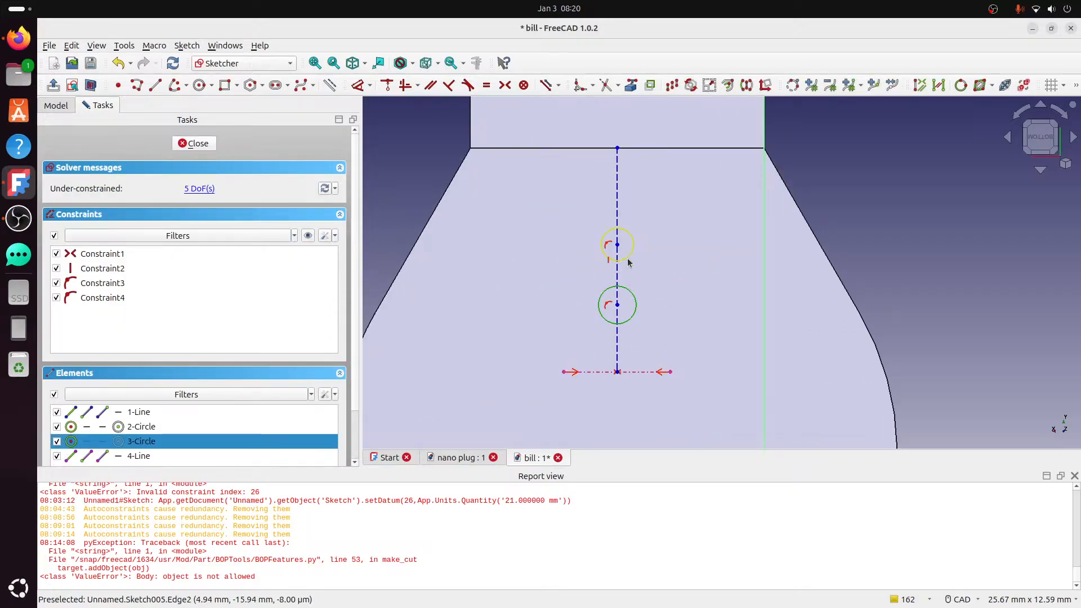
left_click(628, 257)
left_click(486, 85)
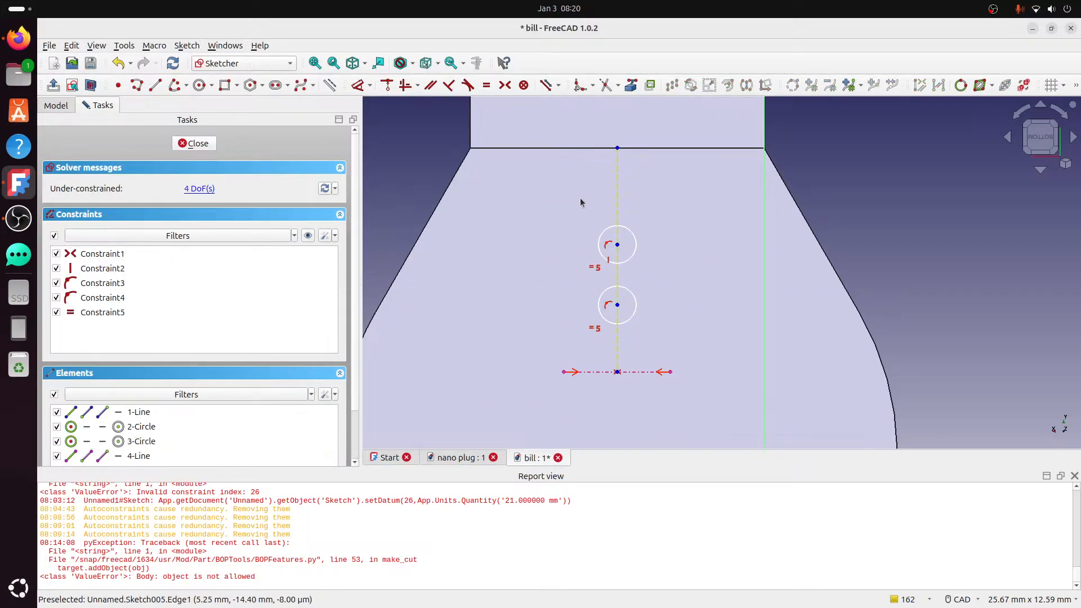
- Dimension the vertical distance between the two circle centres as 2.5 mm
left_click(359, 86)
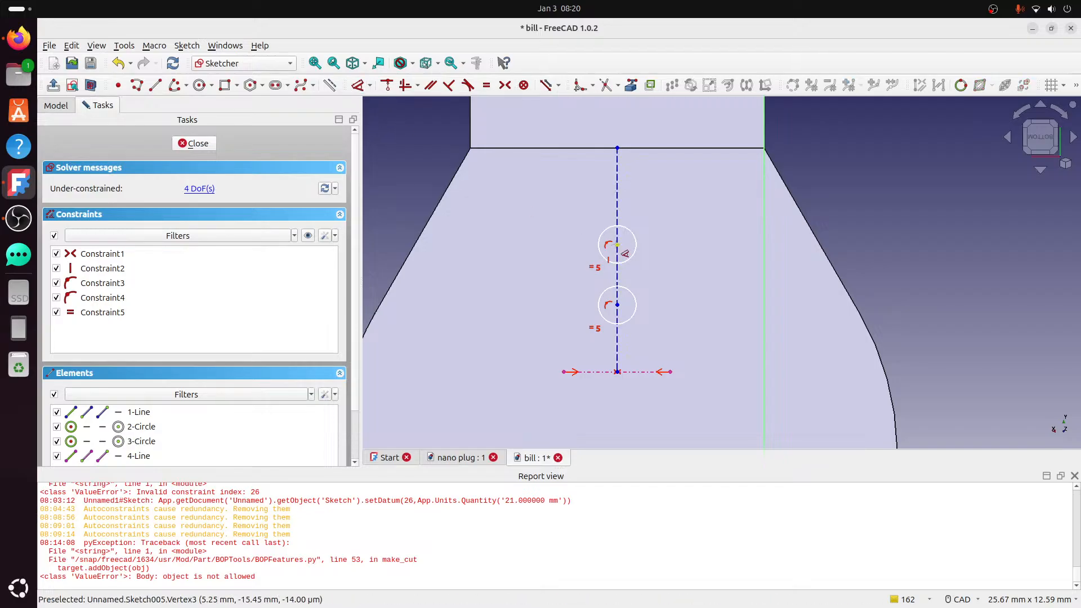
left_click(618, 245)
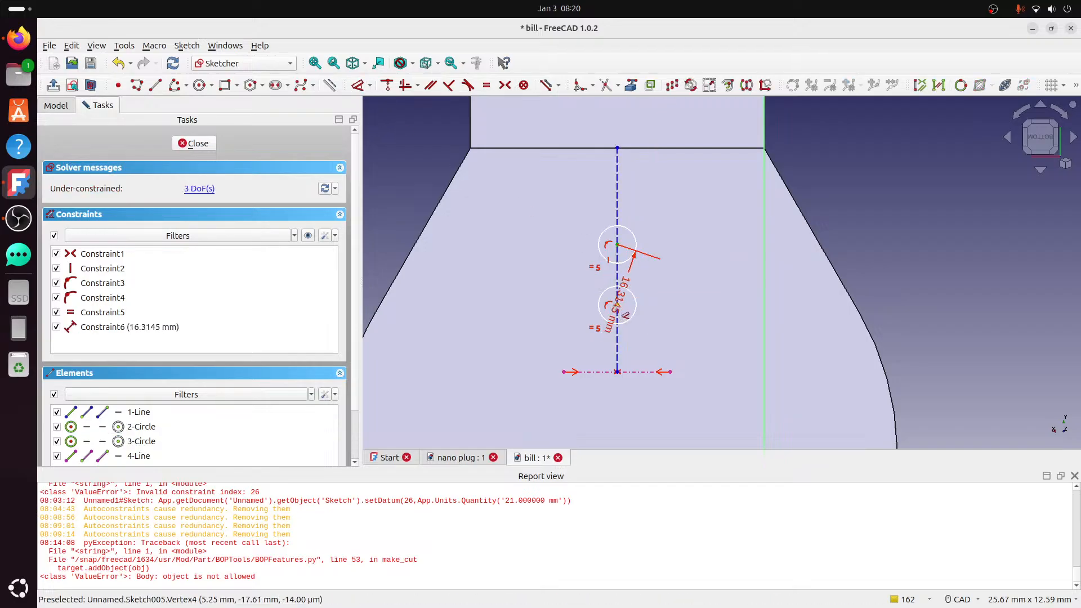
left_click(618, 304)
left_click(690, 304)
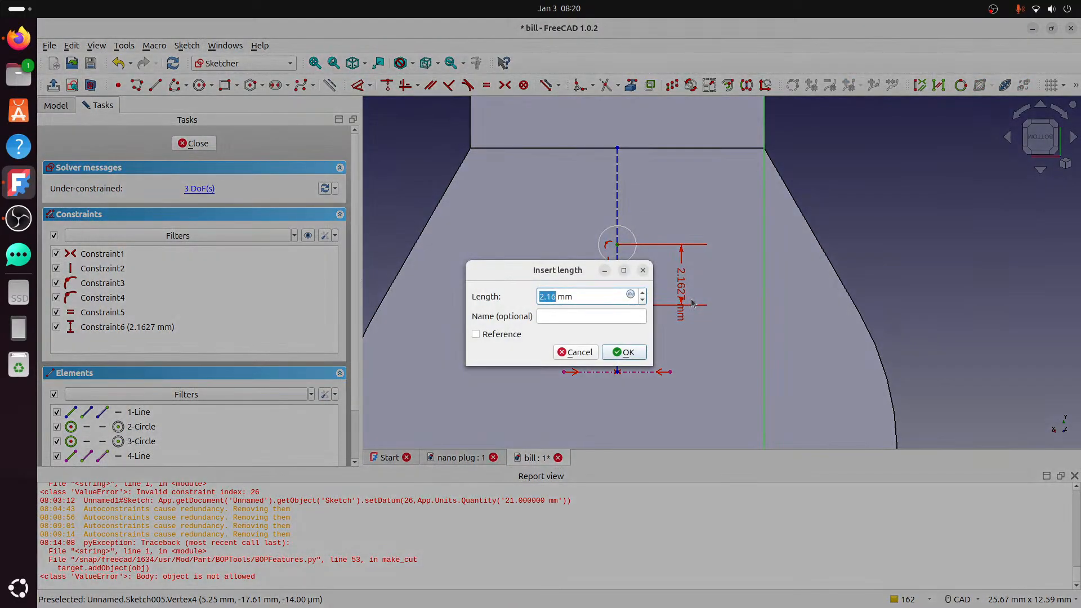
type("2.5")
left_click(652, 346)
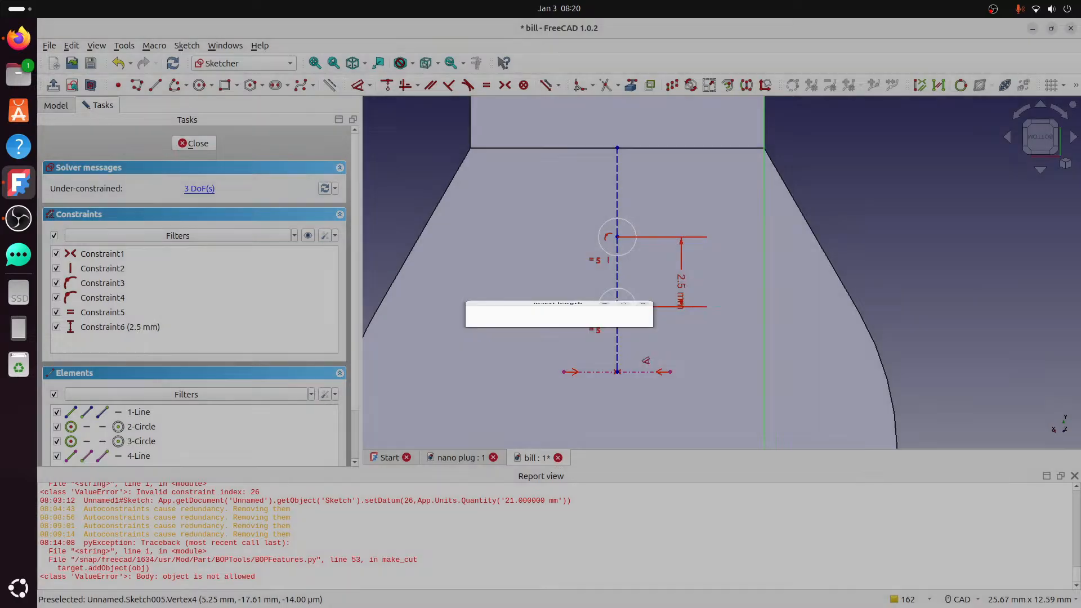
- Dimension the upper circle's diameter as 0.7 mm
left_click(631, 251)
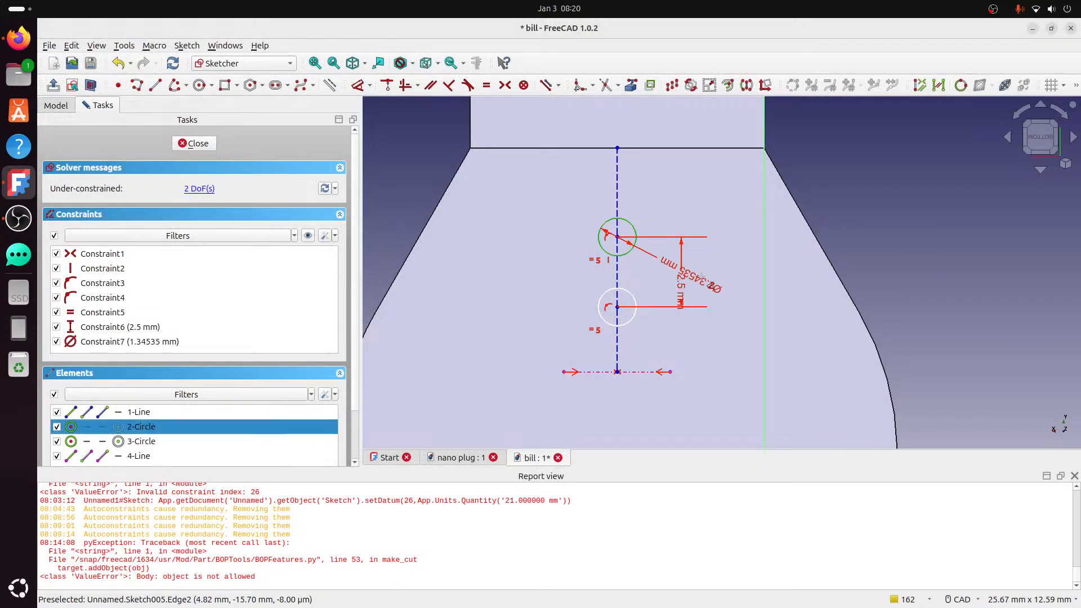
left_click(742, 306)
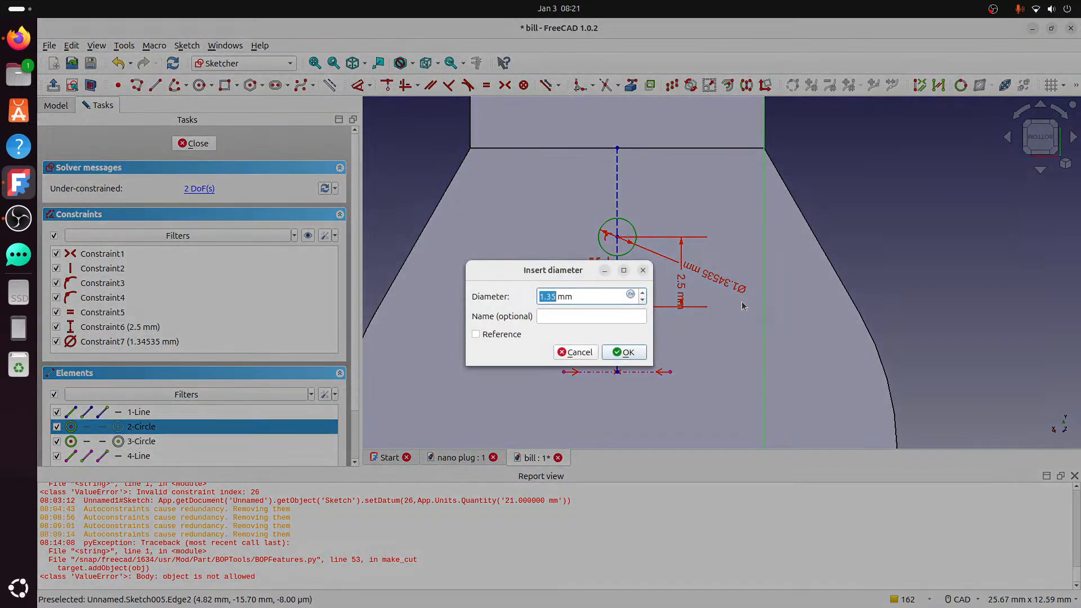
type(".7")
left_click(626, 353)
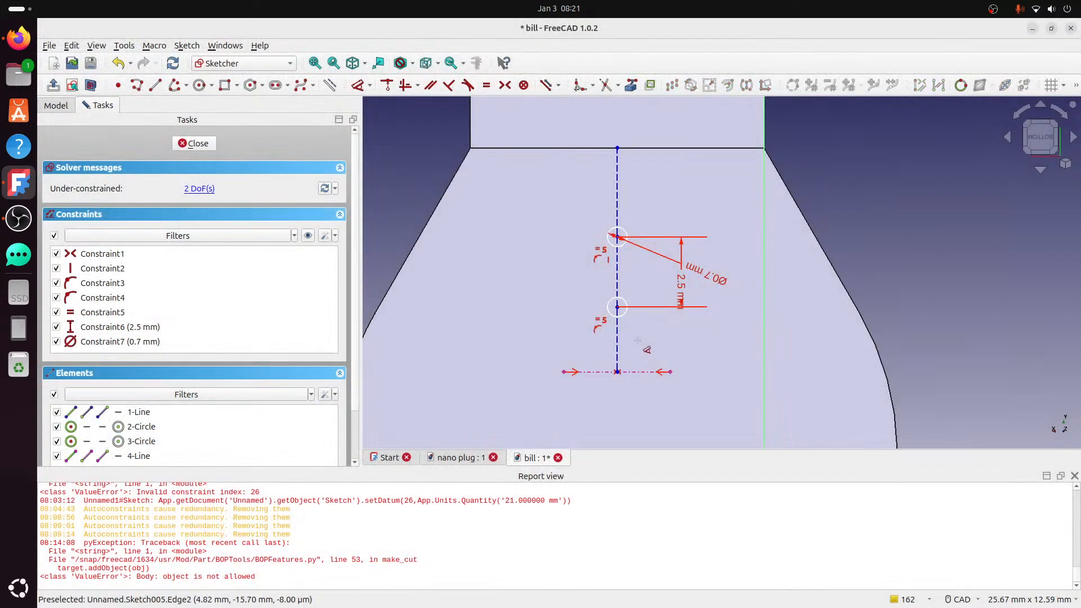
- Change the upper circle's diameter dimension to 1.4 mm
double_click(710, 279)
type("1")
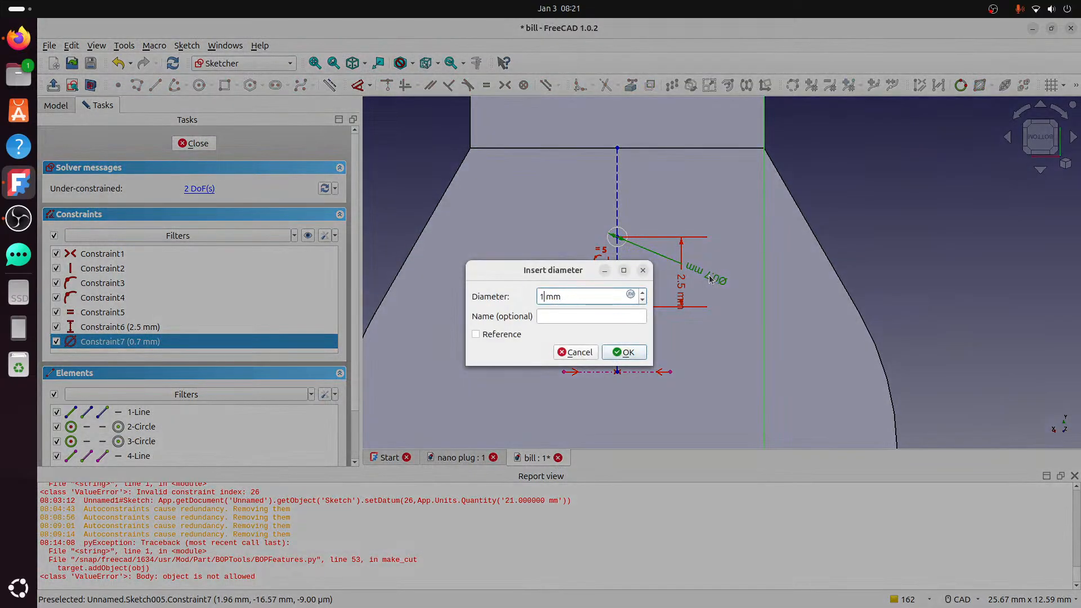
type(".4")
left_click(626, 353)
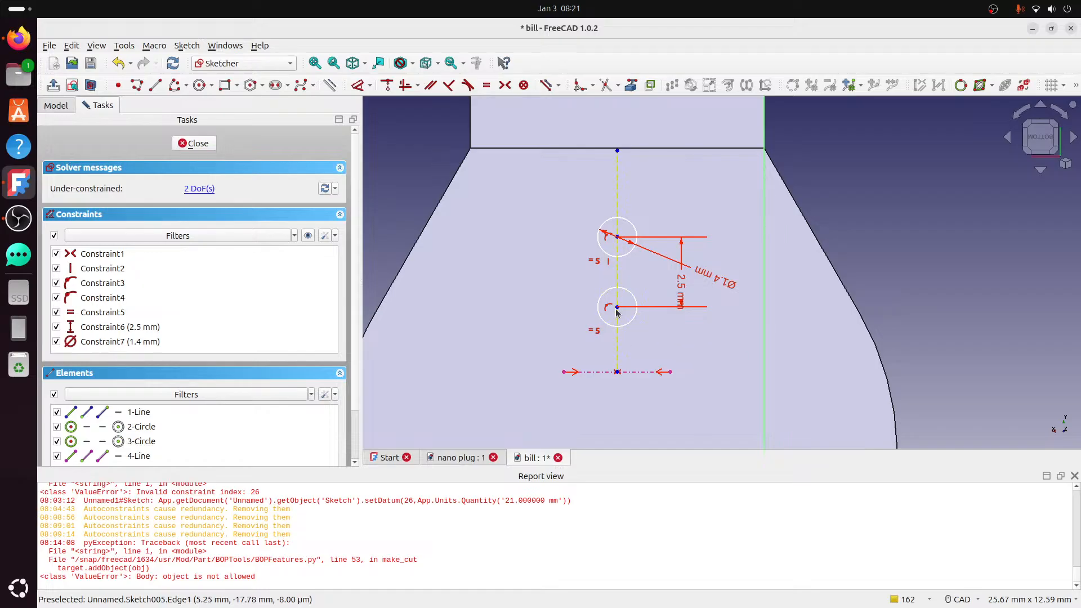
- Dimension the lower circle's centre 2.5 mm above the projected edge's midpoint and close the sketch
left_click_drag(618, 307, 619, 302)
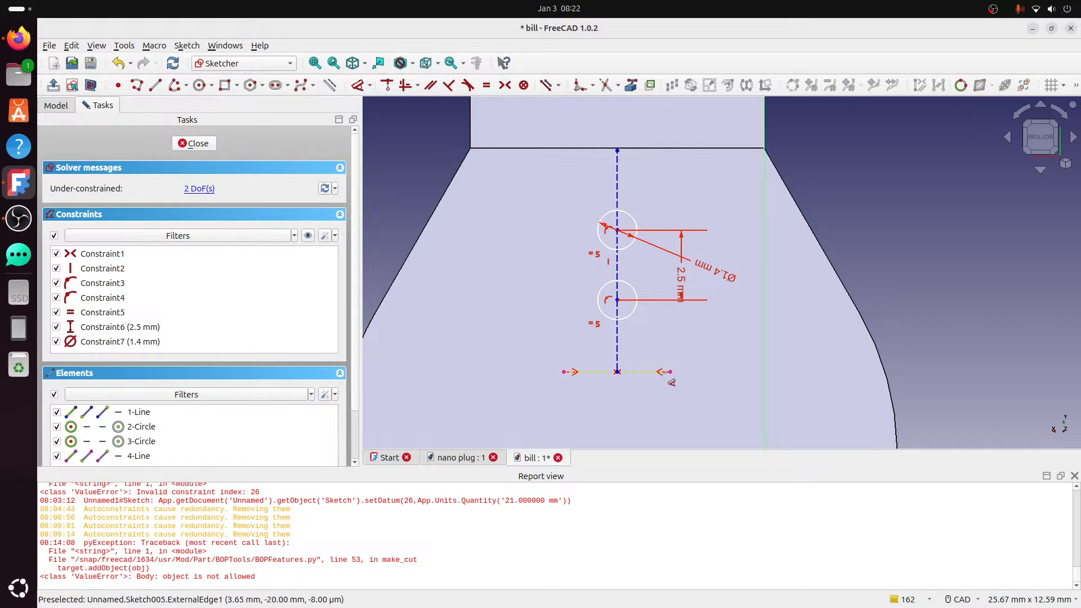
left_click(618, 372)
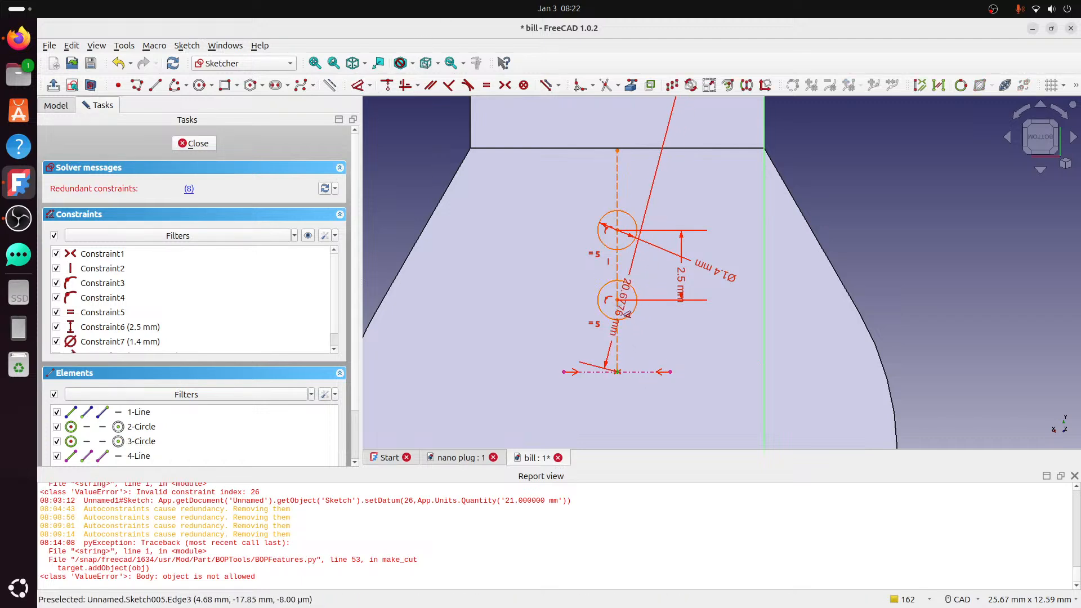
left_click(617, 300)
left_click(688, 328)
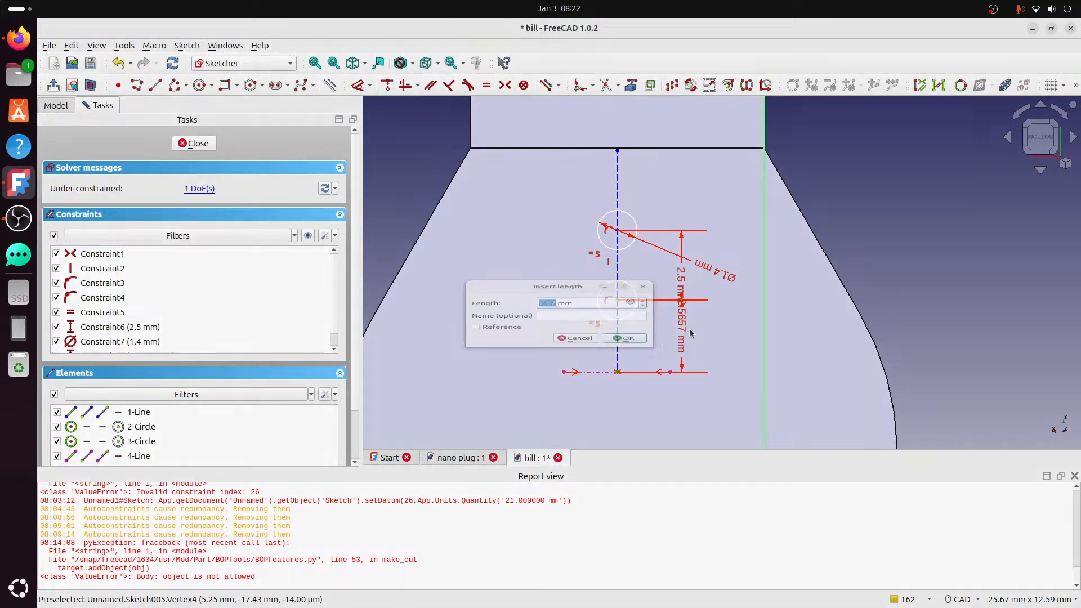
type("2")
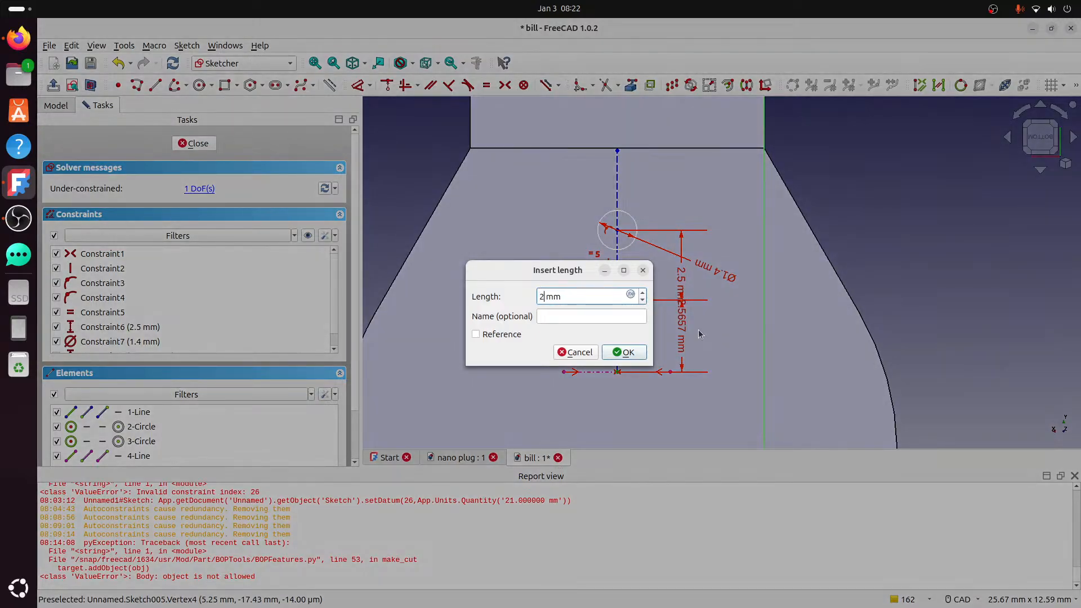
type(".5")
left_click(623, 352)
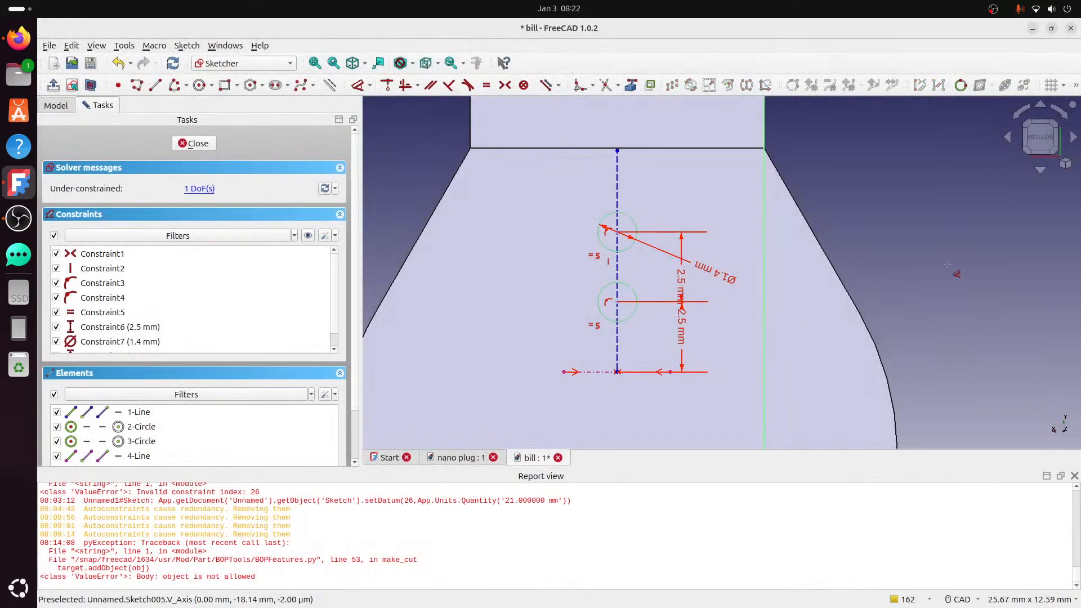
left_click(190, 143)
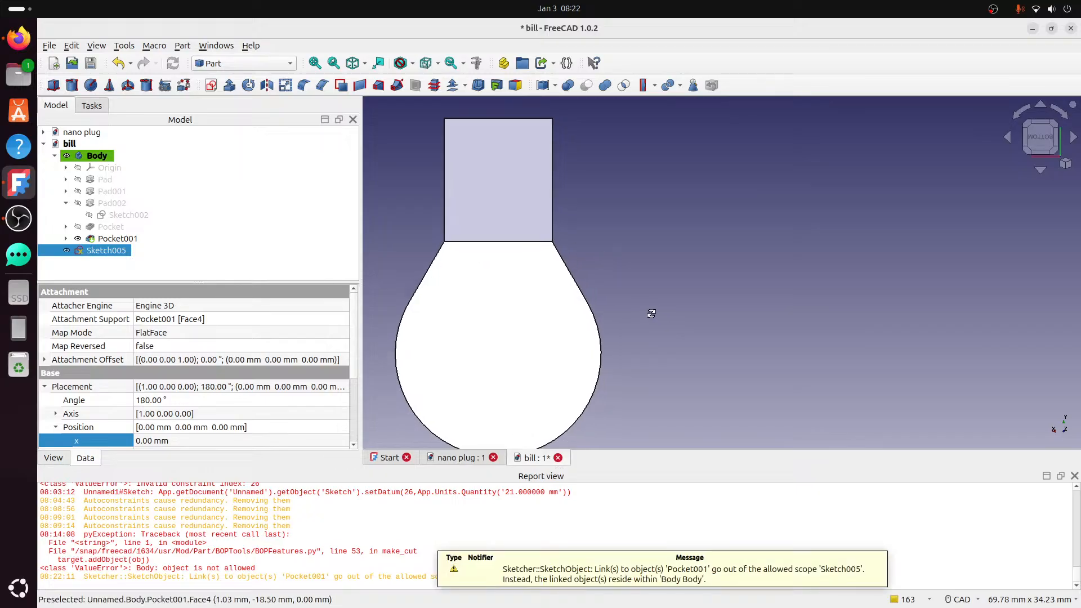
- Switch to the Part Design workbench and try to create a Pocket from the two-circle sketch
middle_click_drag(652, 313, 649, 289)
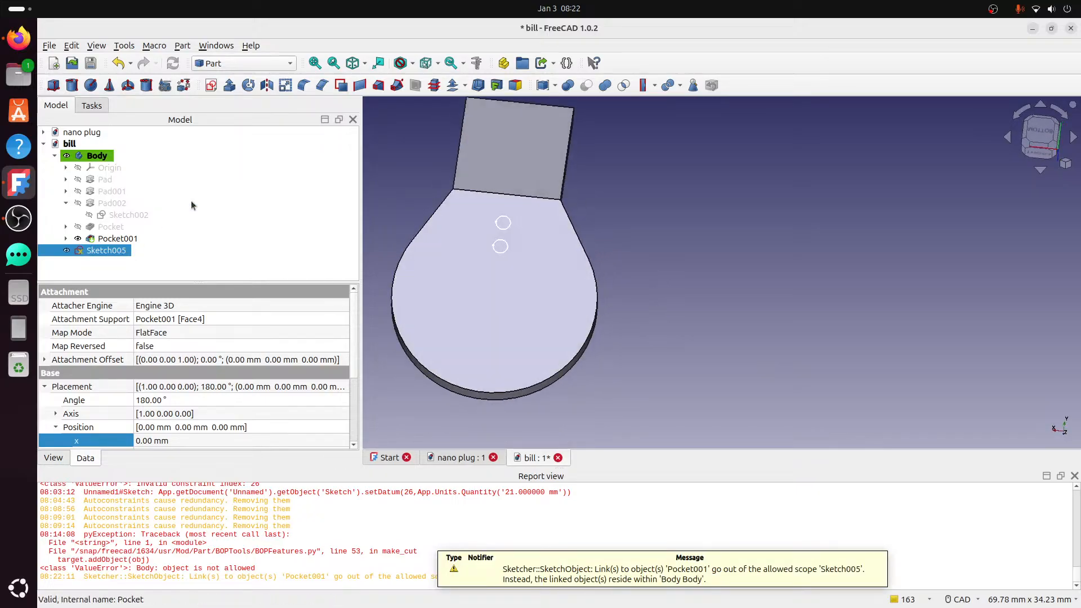
left_click(239, 179)
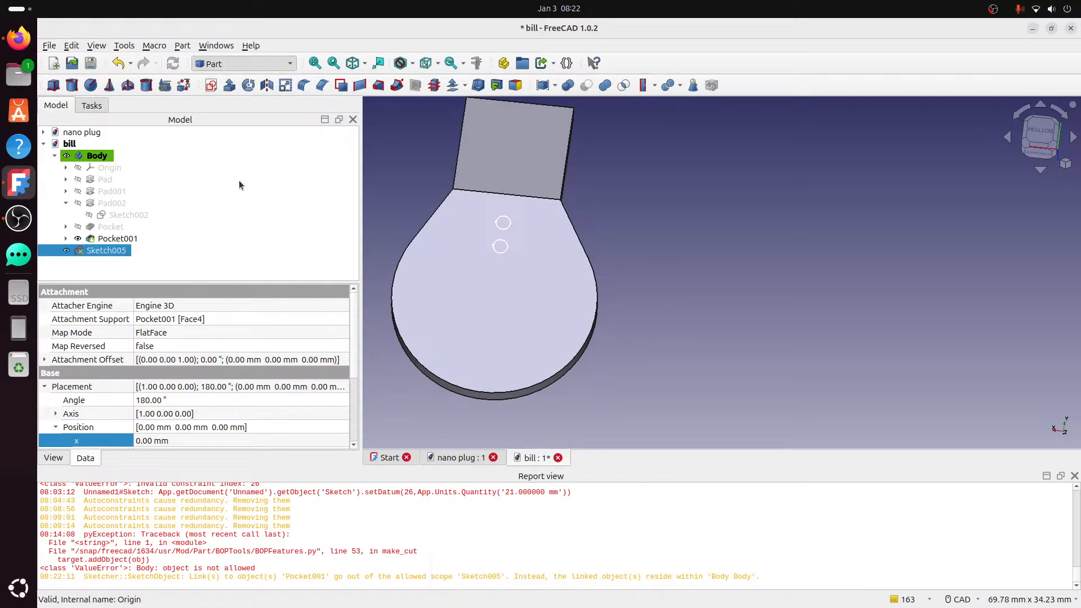
left_click(62, 106)
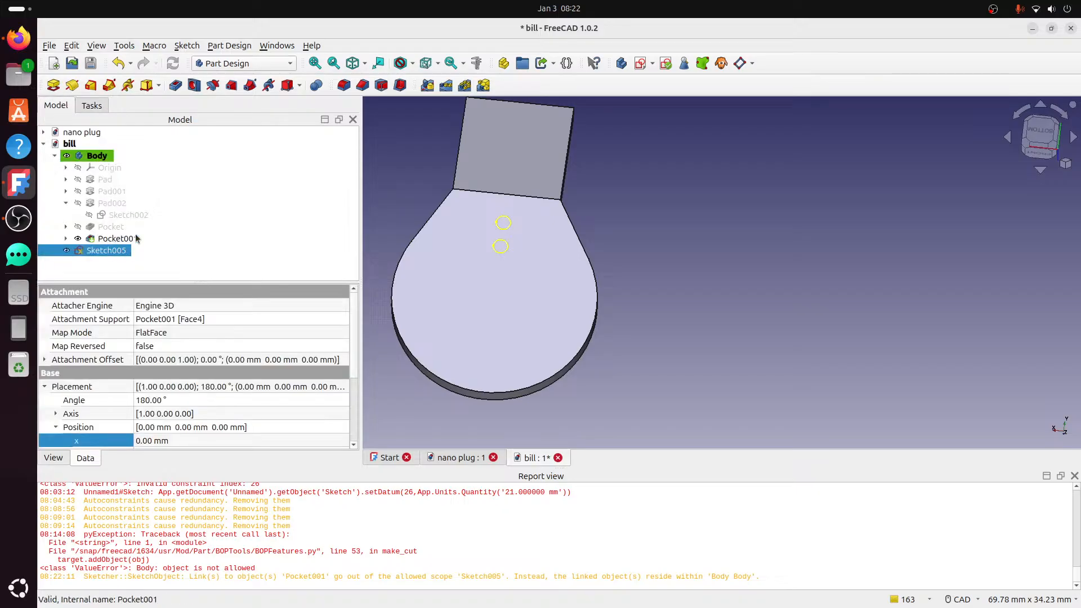
left_click(175, 85)
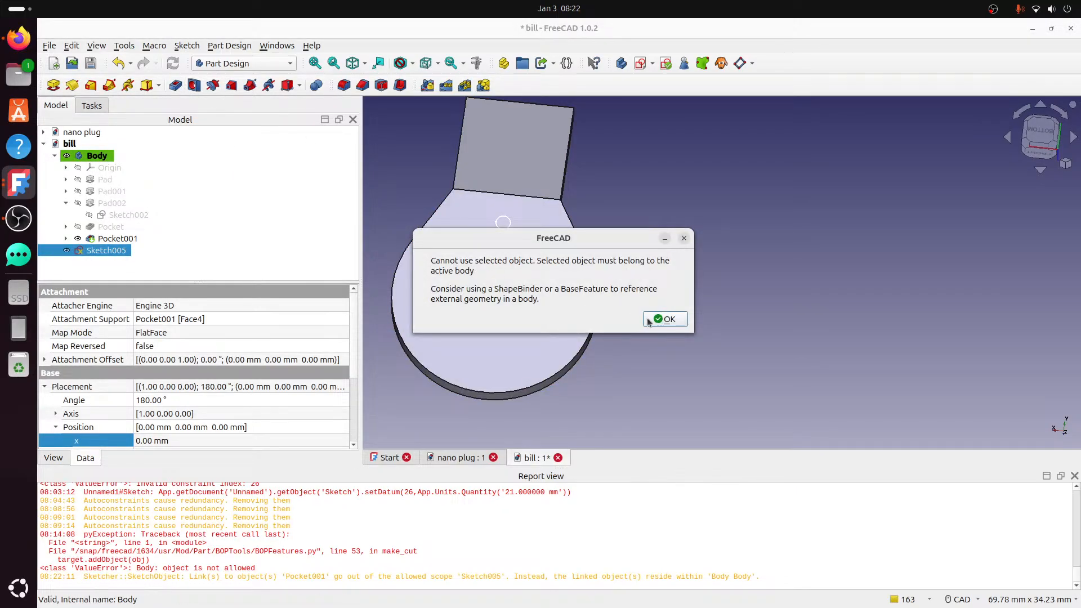
left_click(665, 320)
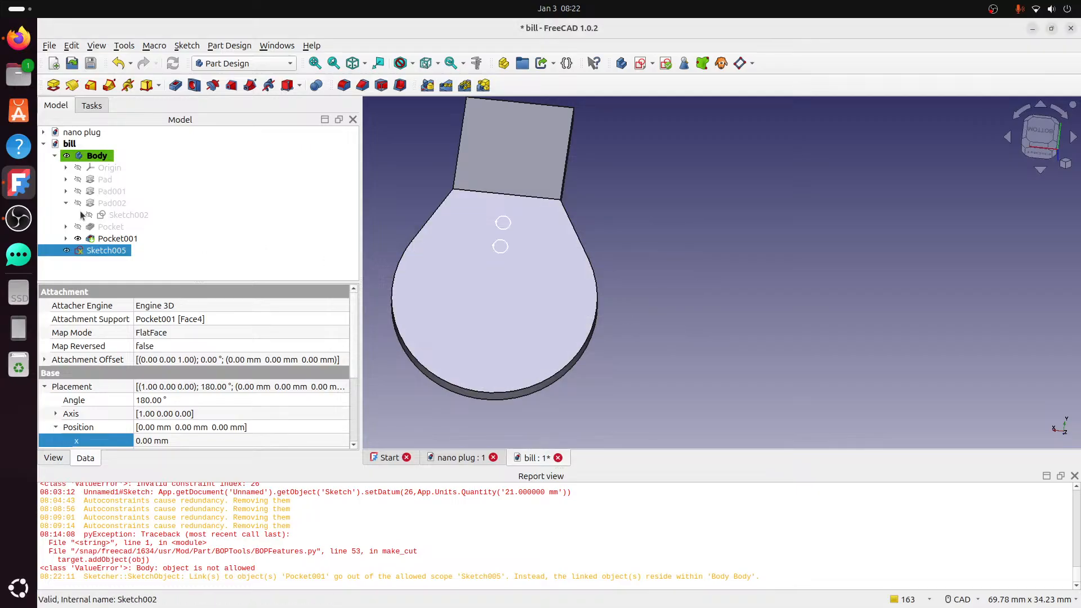
- Check that the bill's Body is the active body and move Sketch005 into it
left_click(96, 156)
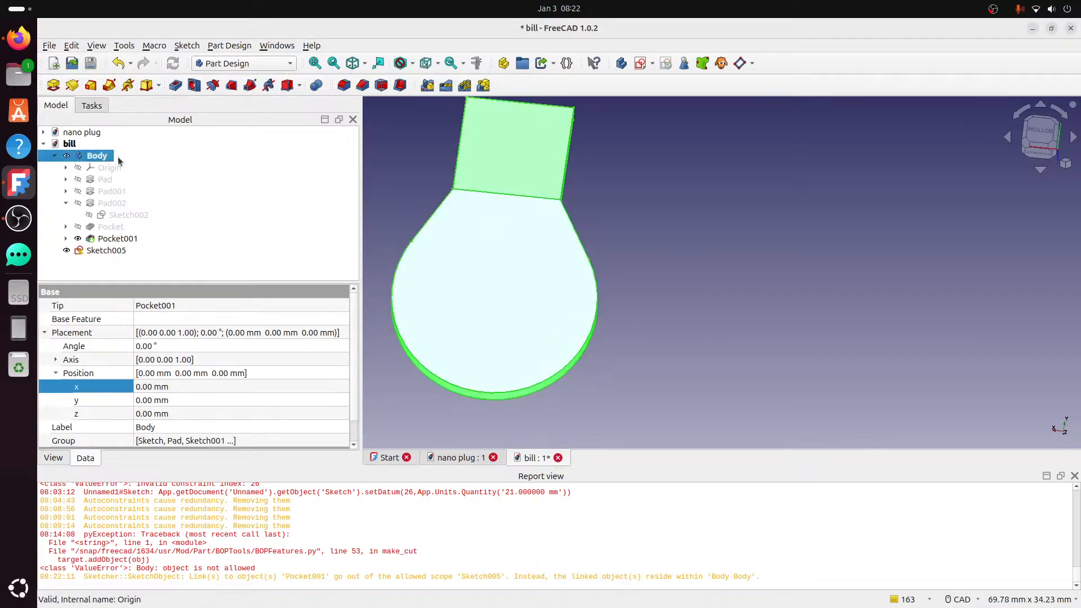
right_click(99, 157)
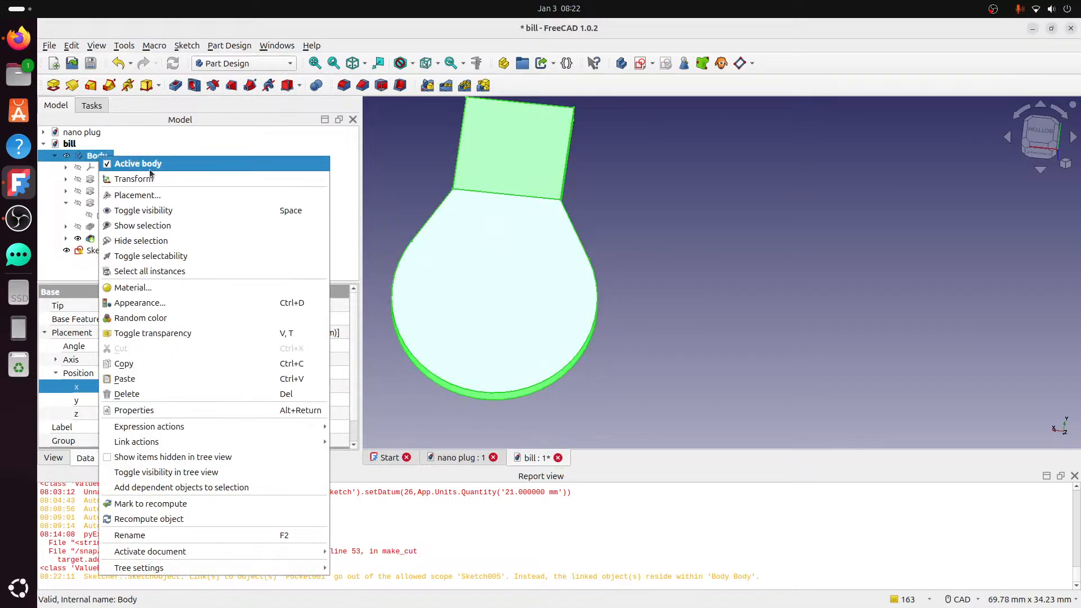
left_click(687, 279)
left_click(113, 249)
left_click_drag(114, 250, 150, 243)
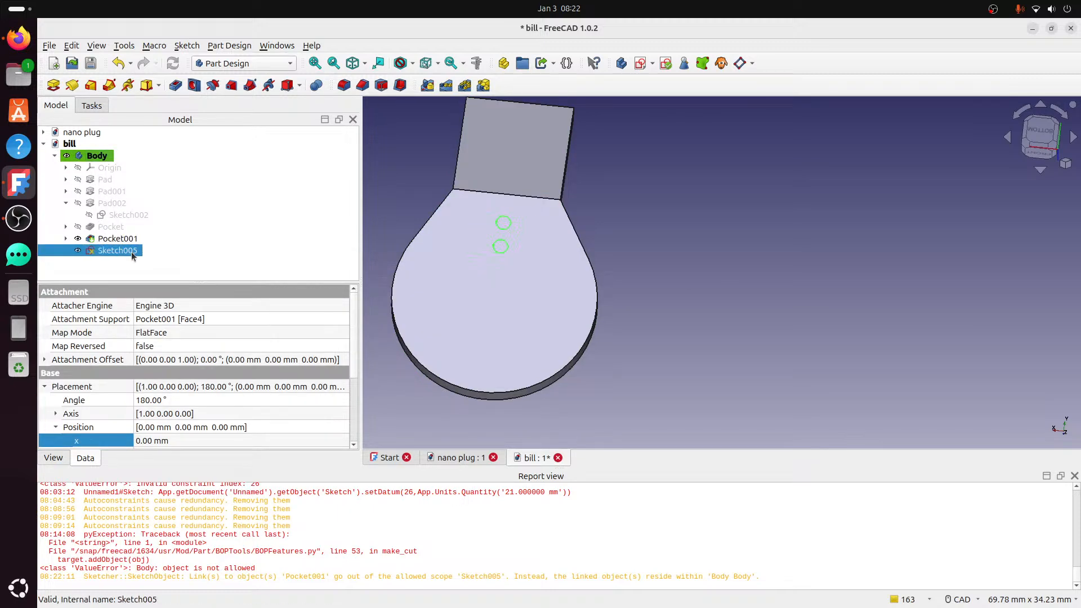
- Pocket the two-circle sketch Sketch005 through all of the bill
left_click(303, 220)
left_click(130, 251)
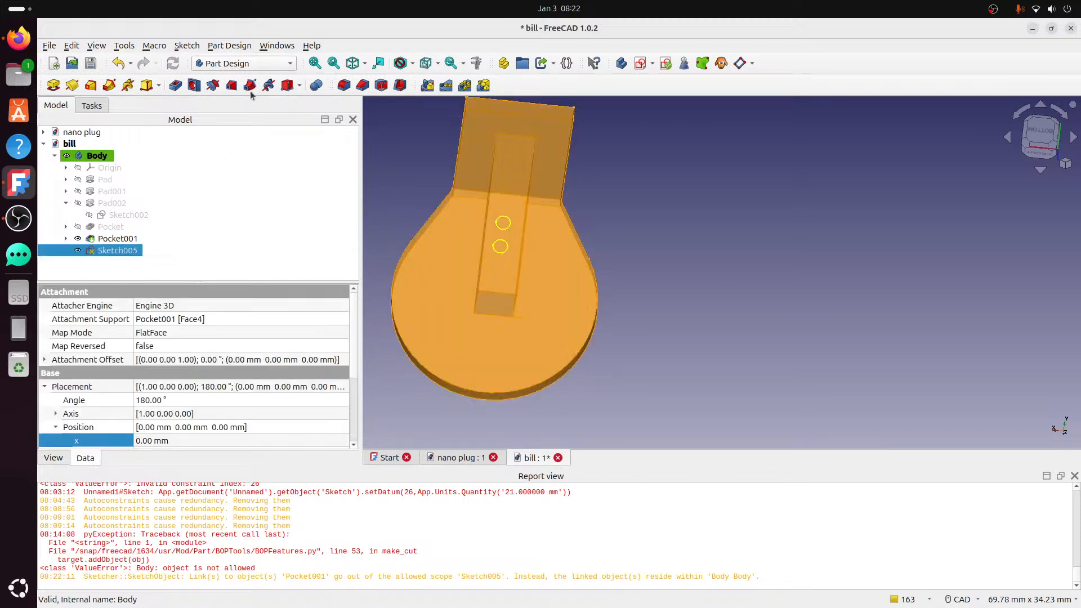
left_click(181, 91)
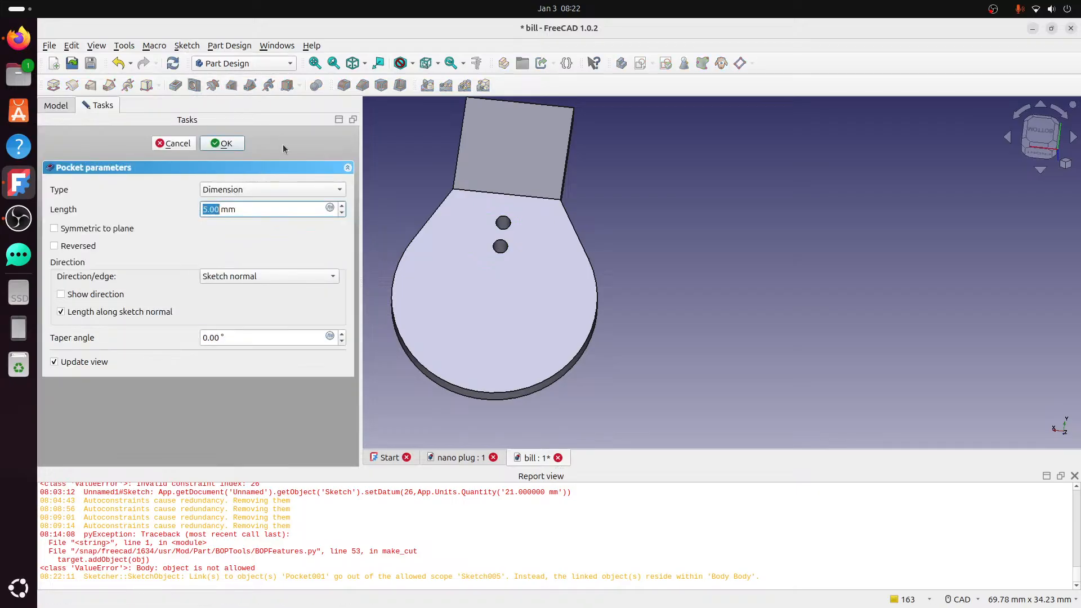
middle_click_drag(445, 213, 624, 243)
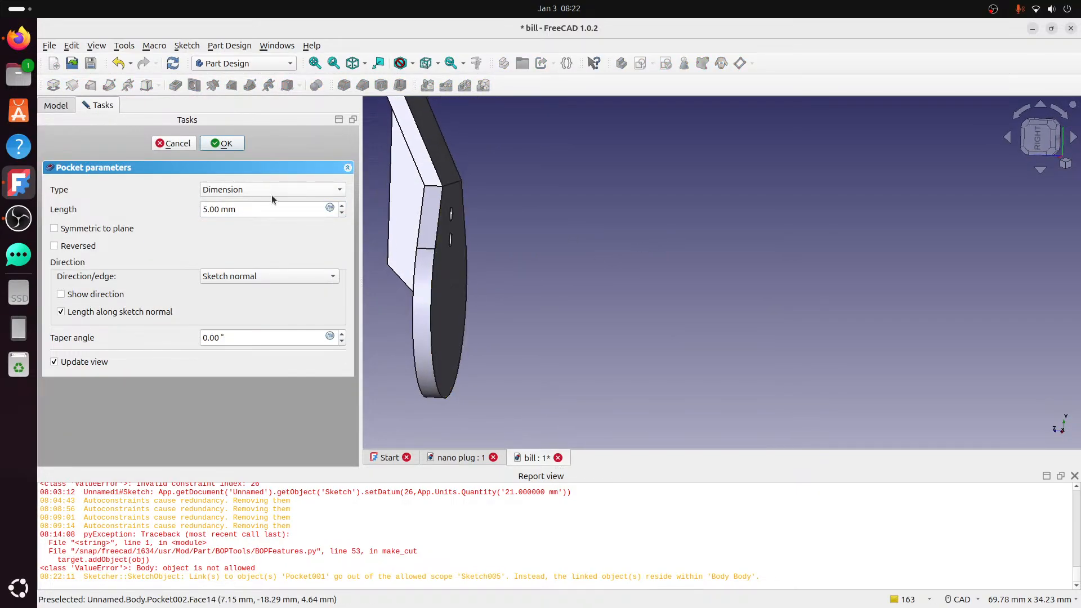
left_click(287, 194)
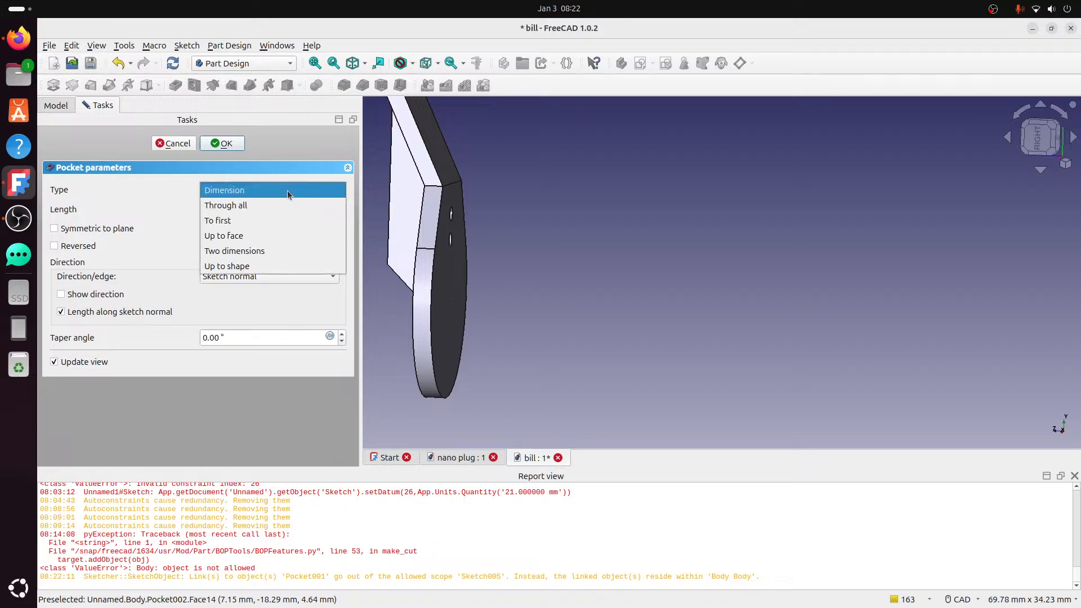
left_click(277, 209)
left_click(220, 143)
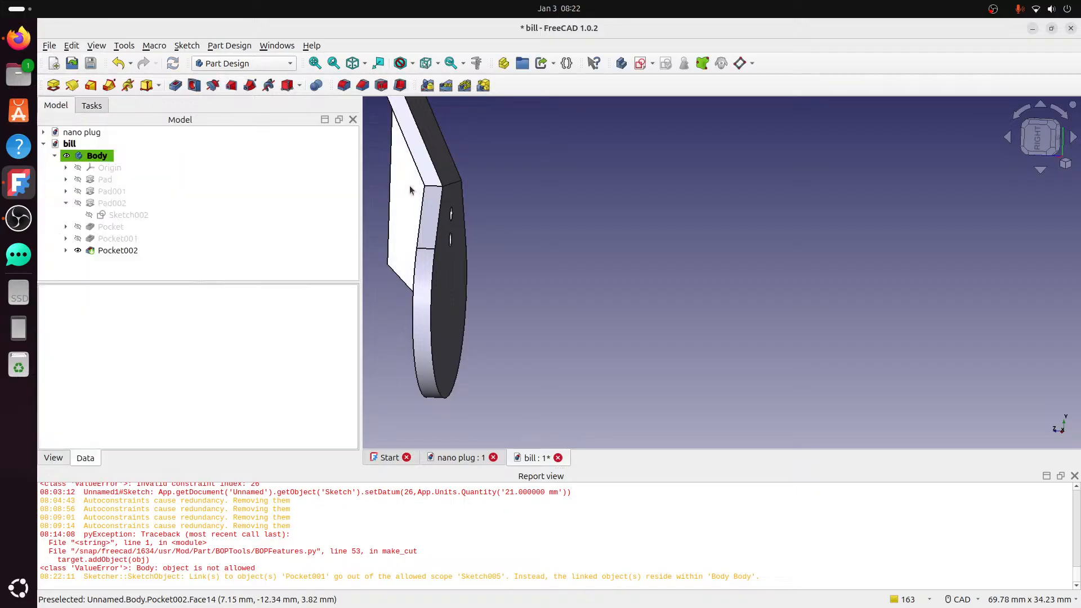
- Save the bill document with its two new holes
middle_click_drag(410, 187, 555, 212)
middle_click_drag(503, 241, 463, 261)
left_click(54, 49)
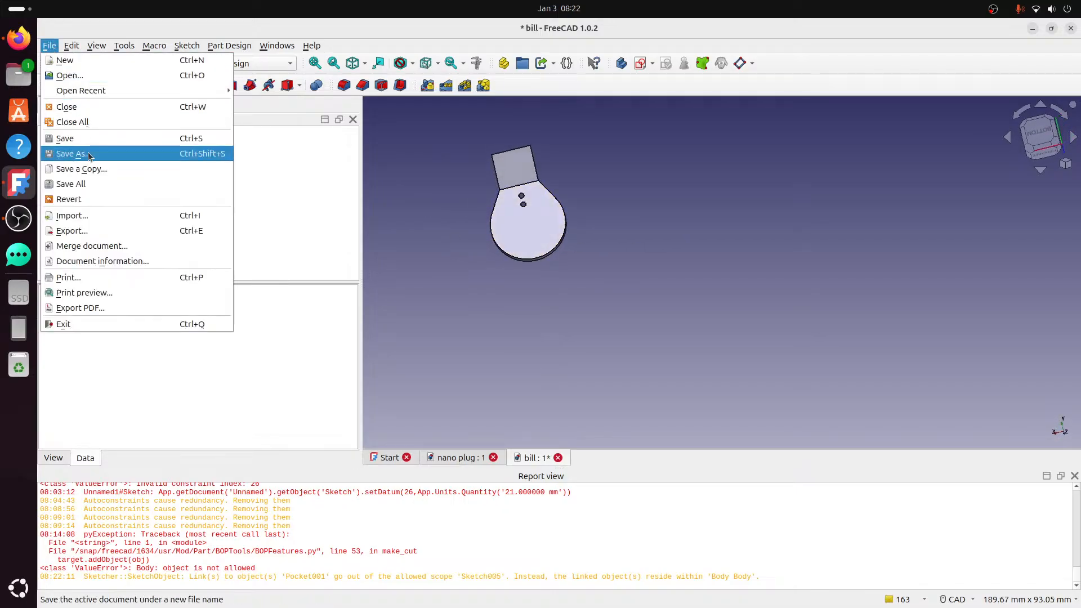
left_click(64, 138)
- Switch to the nano plug document and examine its bill slot and flat cut side from several angles, ending in the left view
left_click(451, 459)
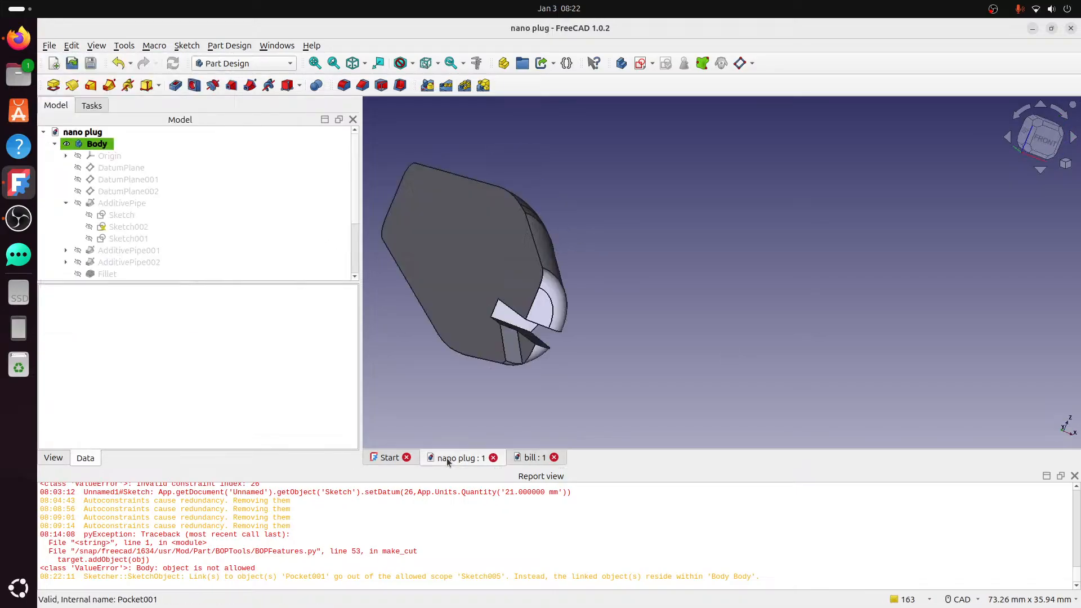
middle_click_drag(610, 353, 499, 306)
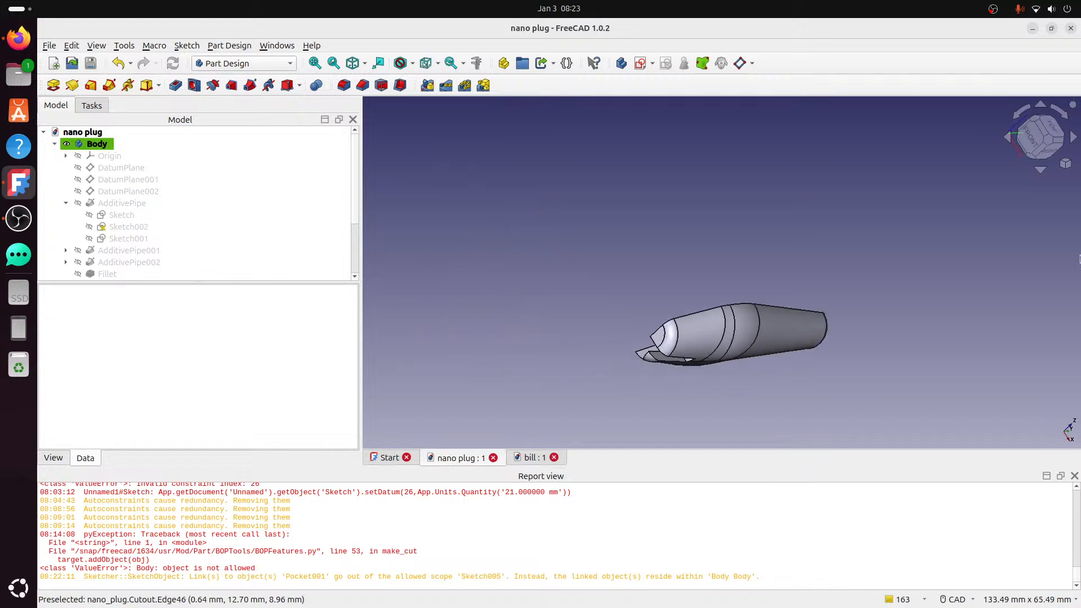
left_click(1048, 160)
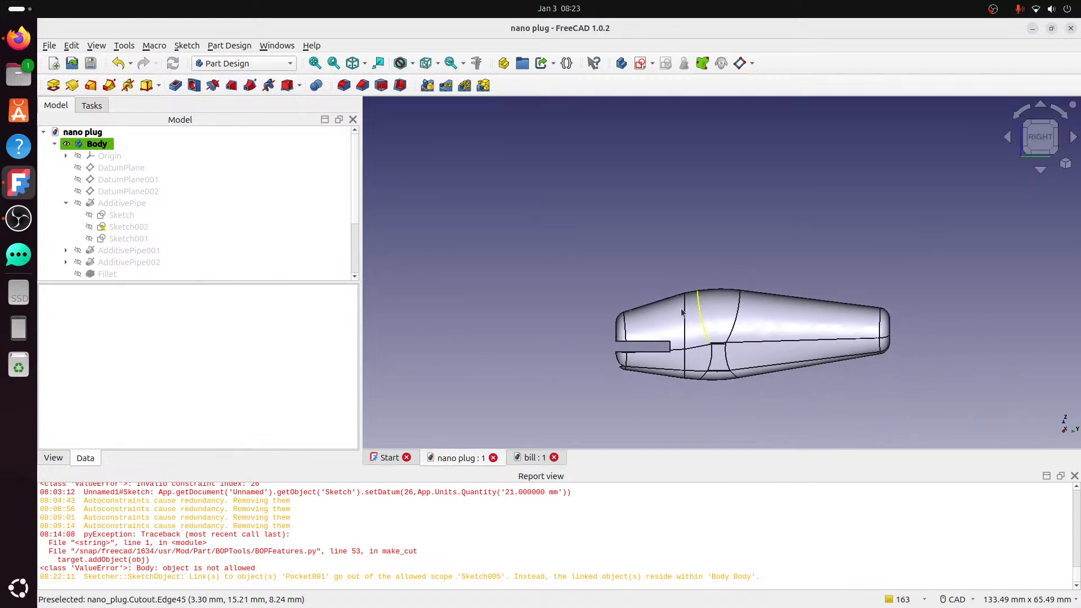
scroll(651, 346, "up", 3)
middle_click_drag(633, 366, 893, 338)
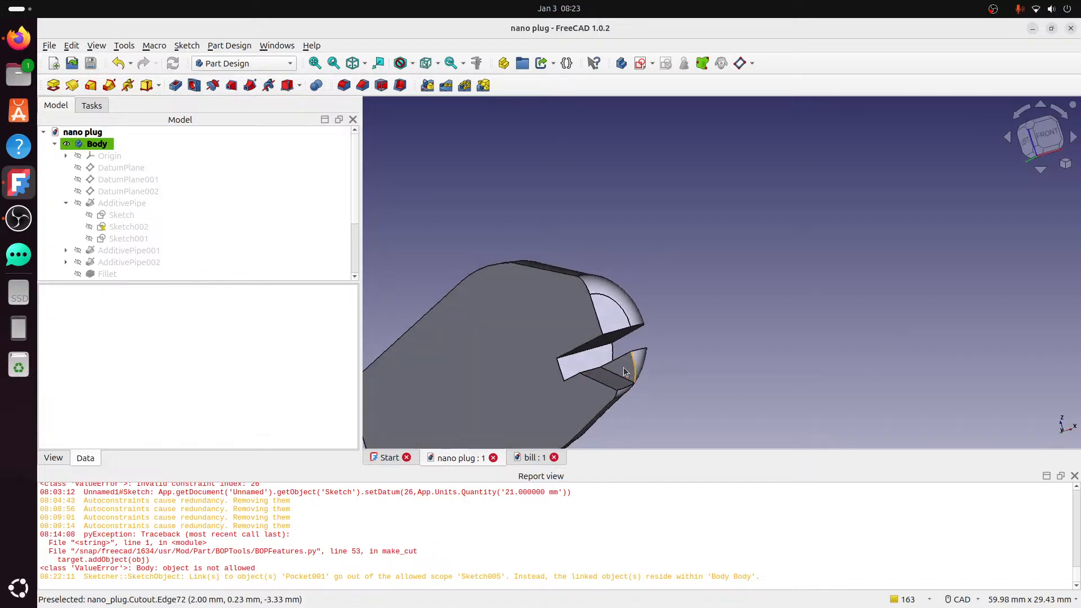
scroll(650, 380, "down", 2)
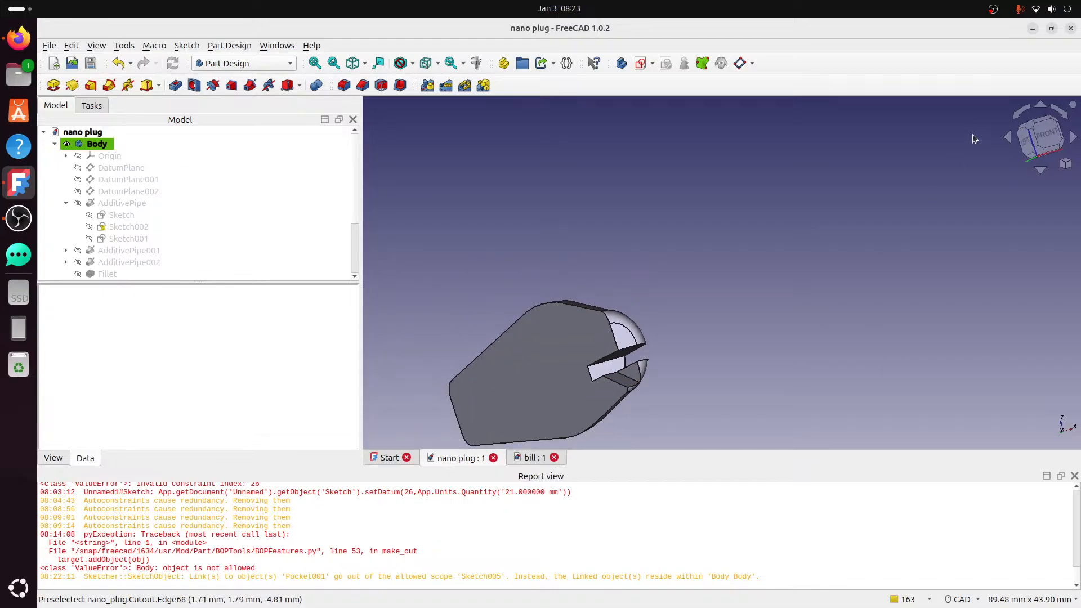
left_click(1023, 143)
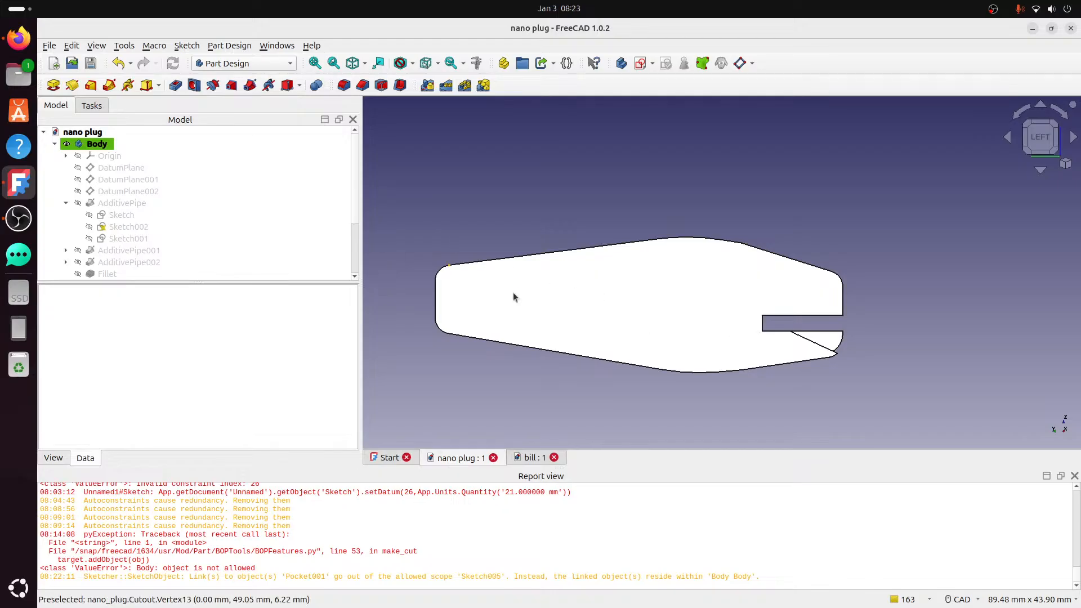
middle_click_drag(514, 294, 660, 288)
left_click(1045, 140)
- Switch to the Part workbench and add a cylinder primitive to the nano plug document
left_click(652, 279)
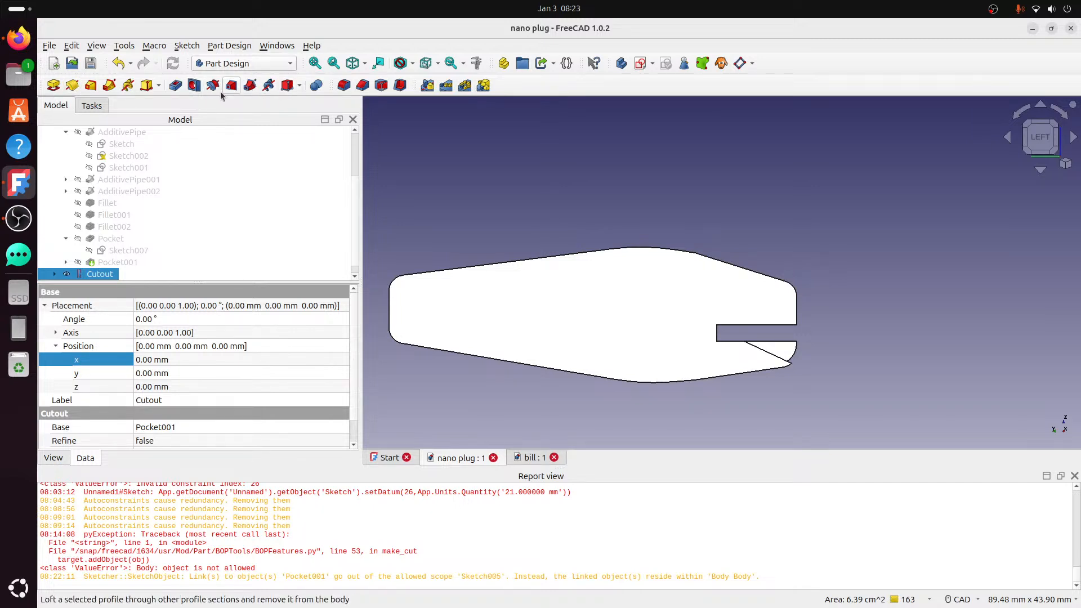
left_click(214, 63)
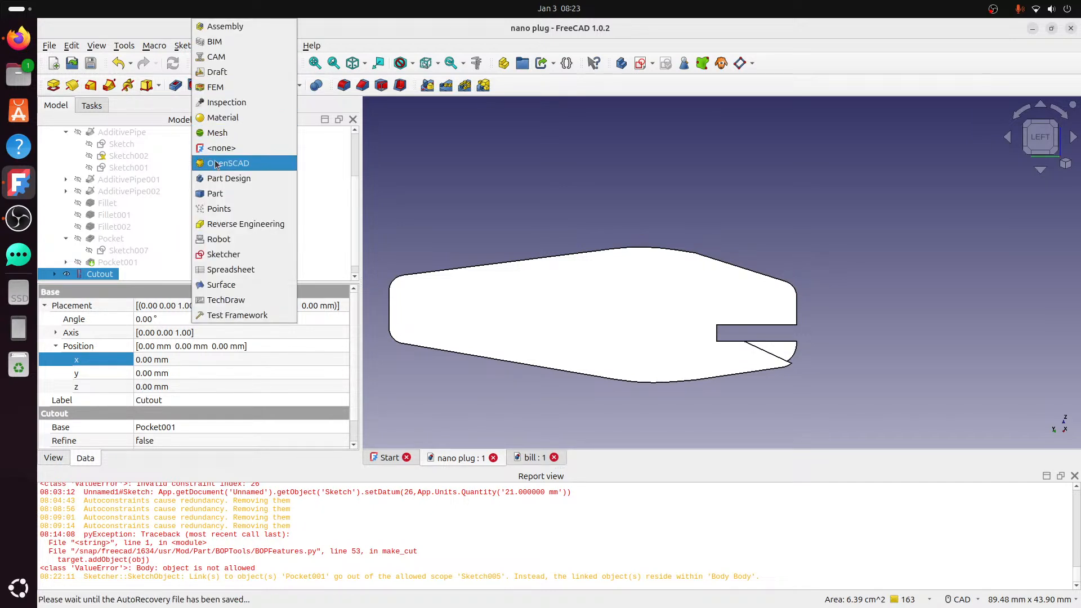
left_click(220, 177)
left_click(210, 63)
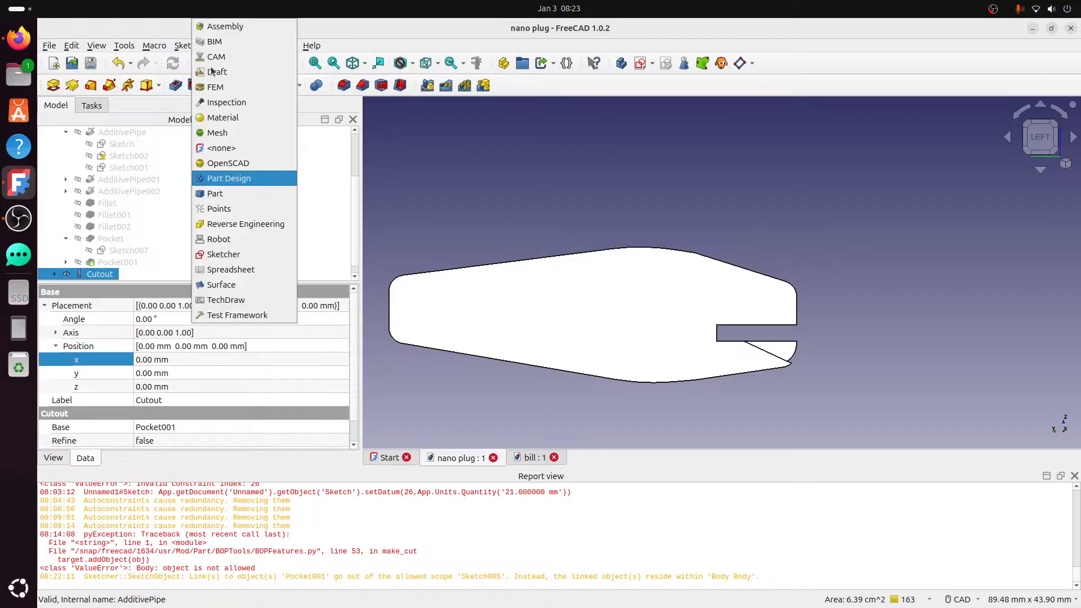
left_click(229, 195)
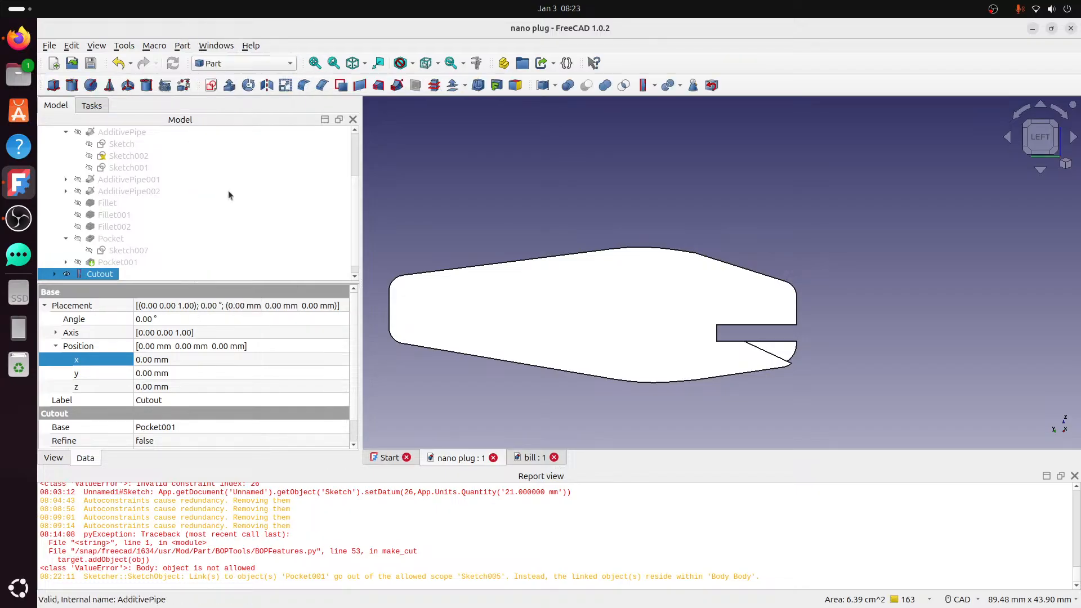
left_click(71, 85)
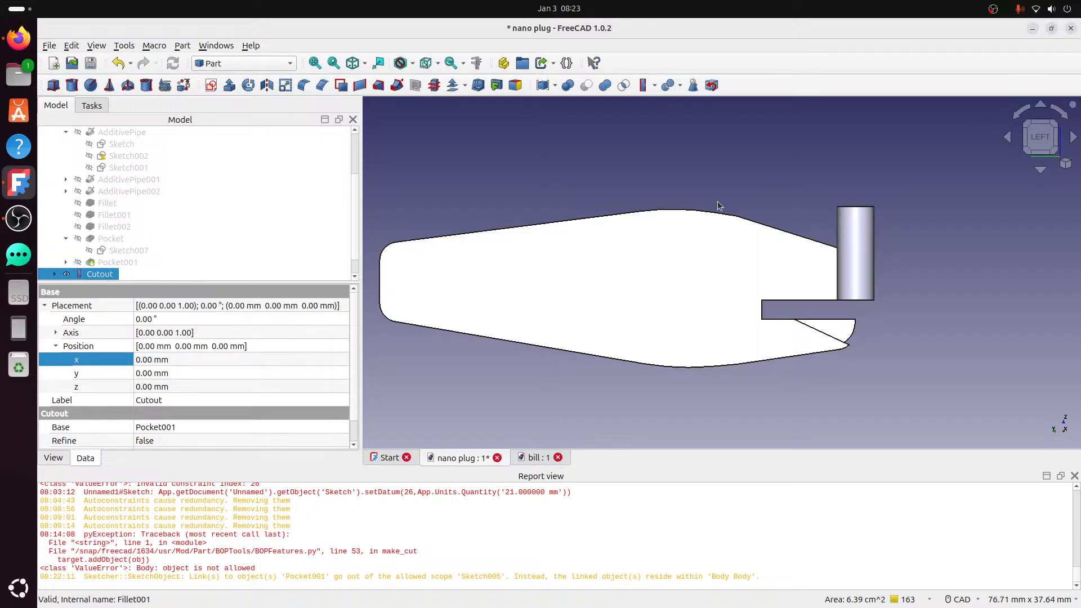
- Collapse the nano plug's Body in the model tree and hide it, keeping the Cutout and the cylinder visible
scroll(176, 183, "up", 2)
left_click(54, 144)
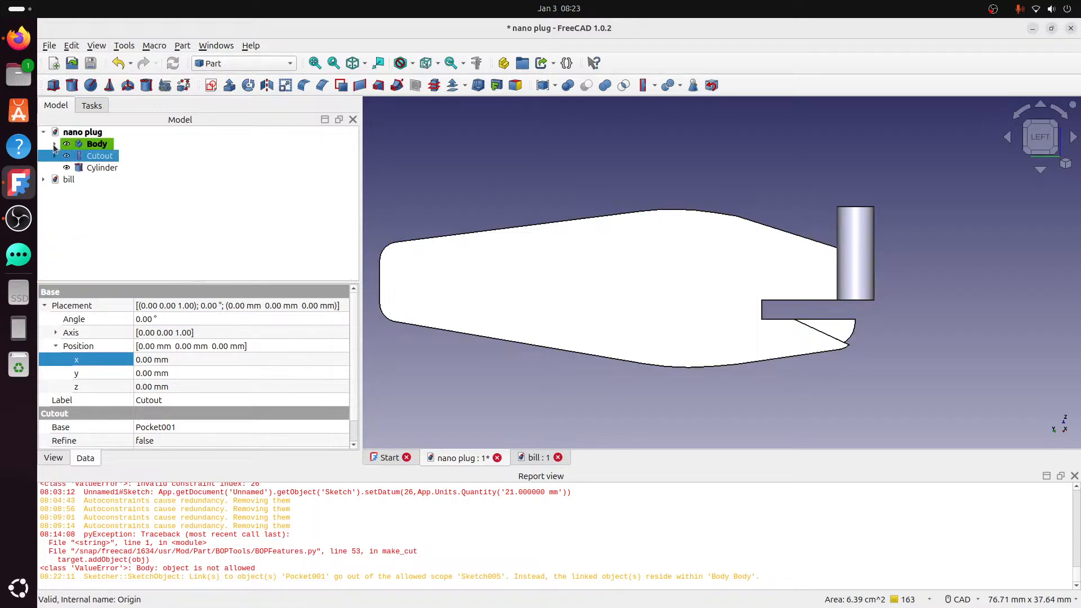
left_click(620, 206)
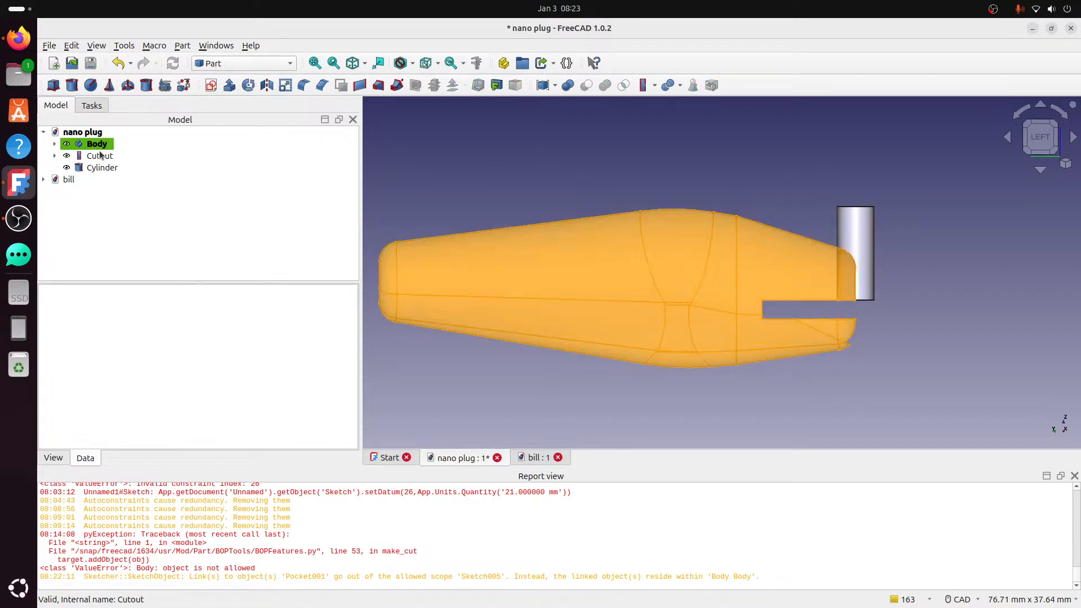
left_click(97, 145)
left_click(521, 137)
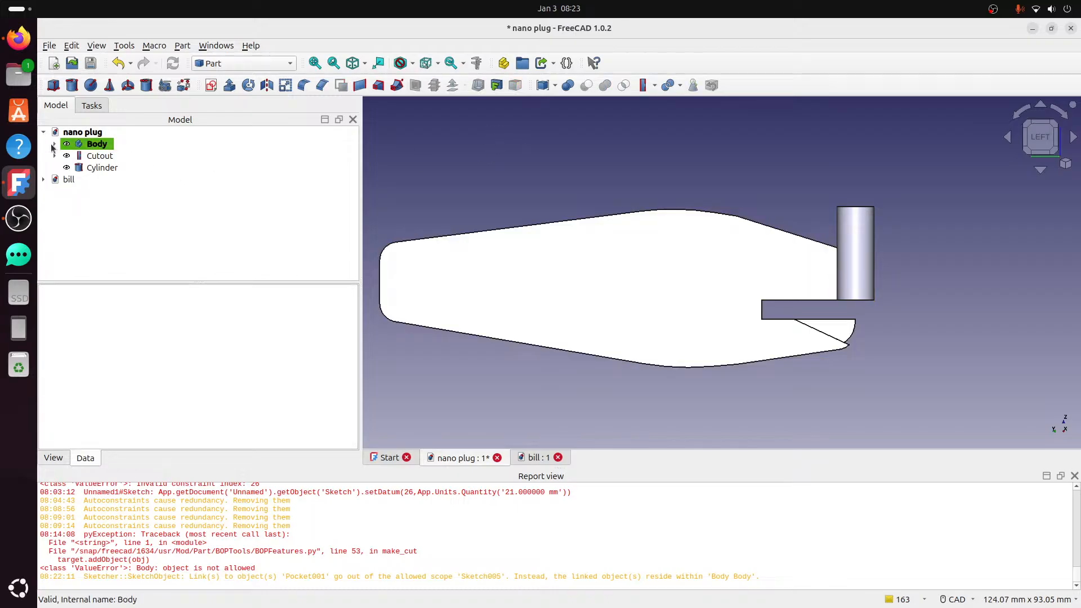
left_click(95, 156)
left_click(97, 144)
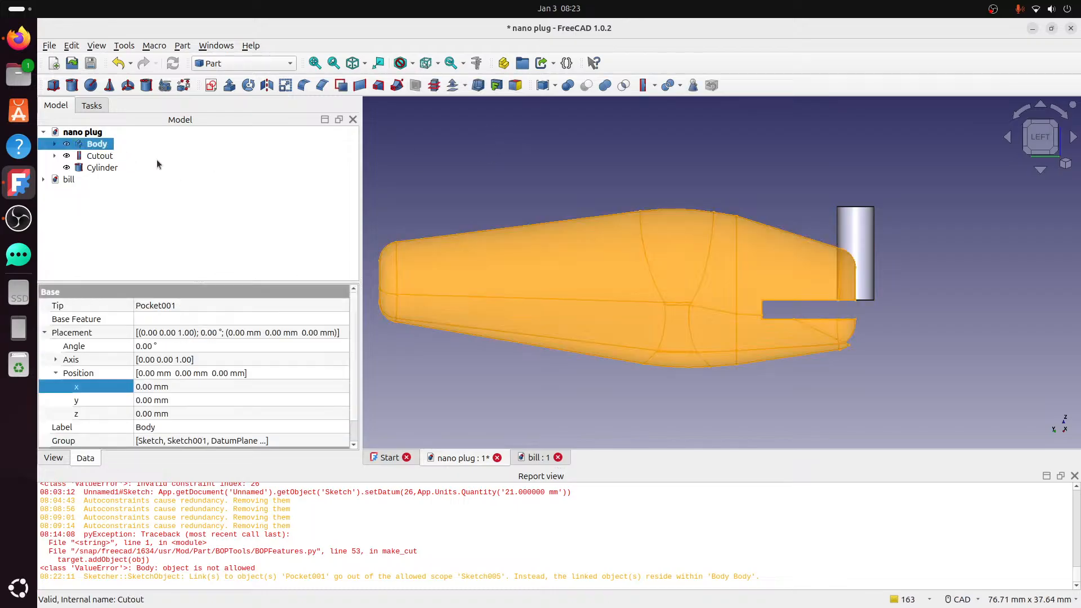
left_click(468, 165)
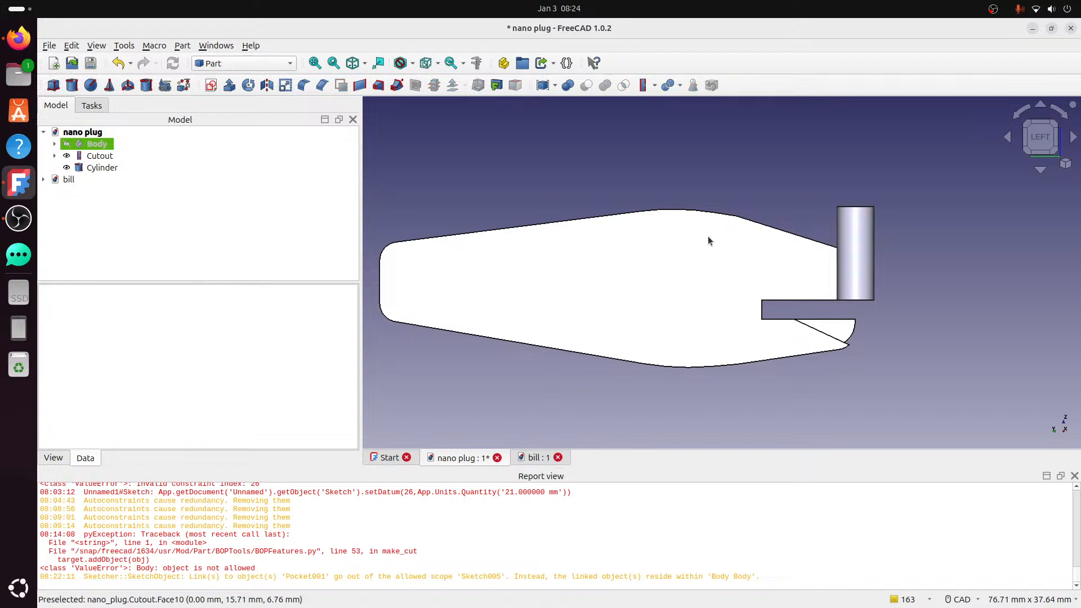
- Set the cylinder's radius to 0.7 mm
left_click(850, 233)
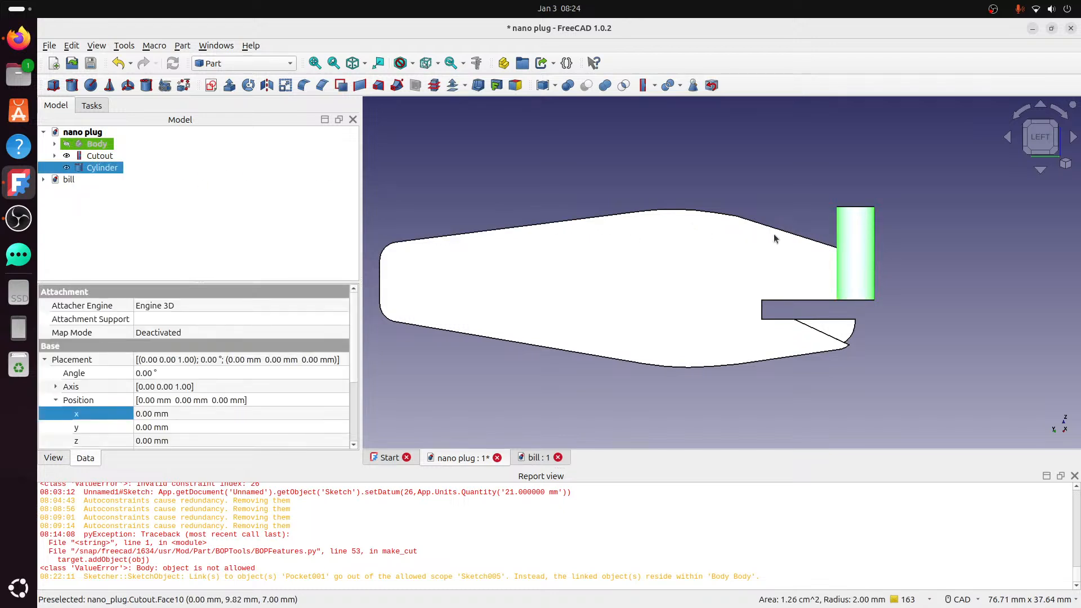
right_click(119, 168)
left_click(157, 25)
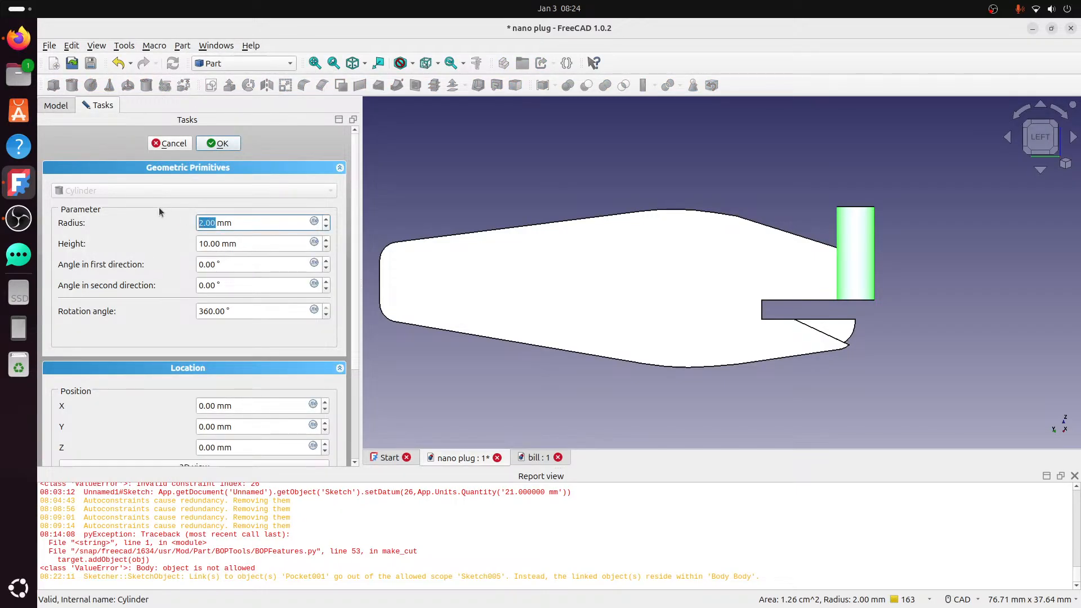
type(".7")
left_click(222, 144)
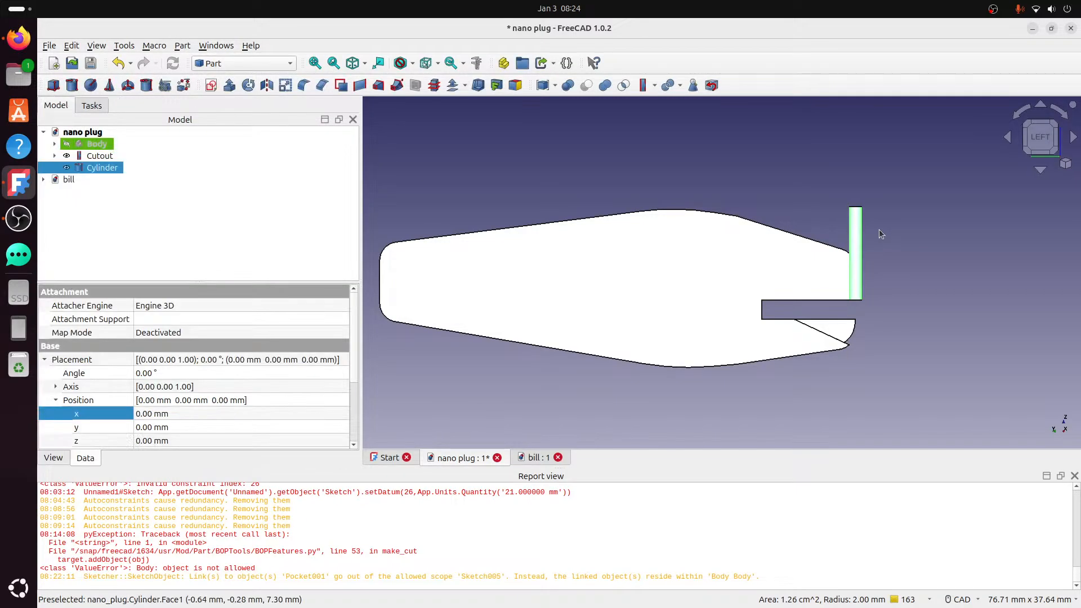
- Transform the cylinder 21.2 mm along Y and 7.6 mm down in Z, placing it at the plug's belly
left_click(922, 213)
left_click(853, 234)
right_click(854, 234)
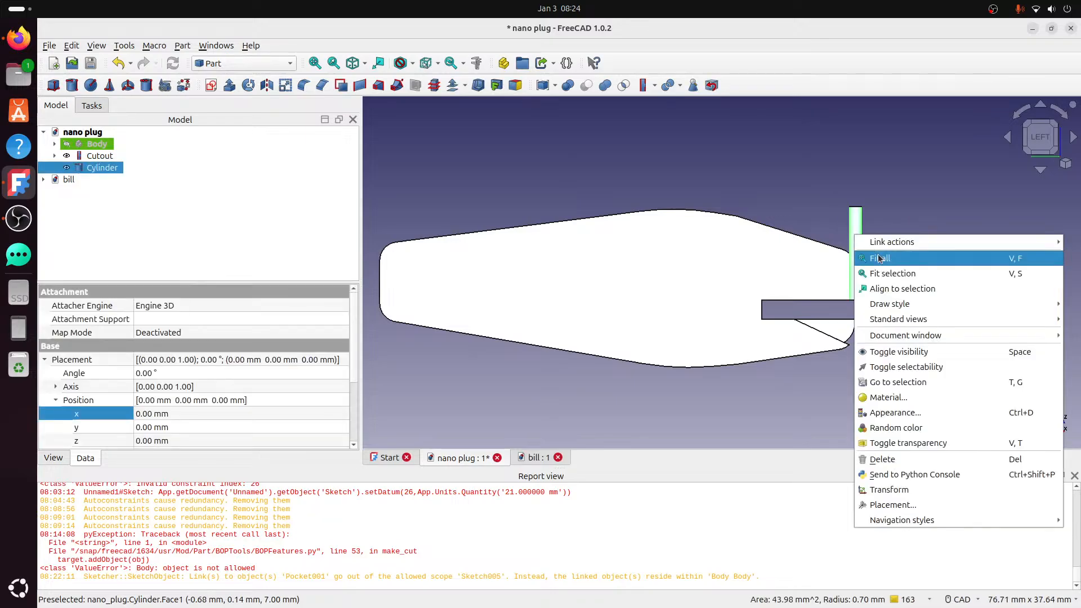
left_click(469, 157)
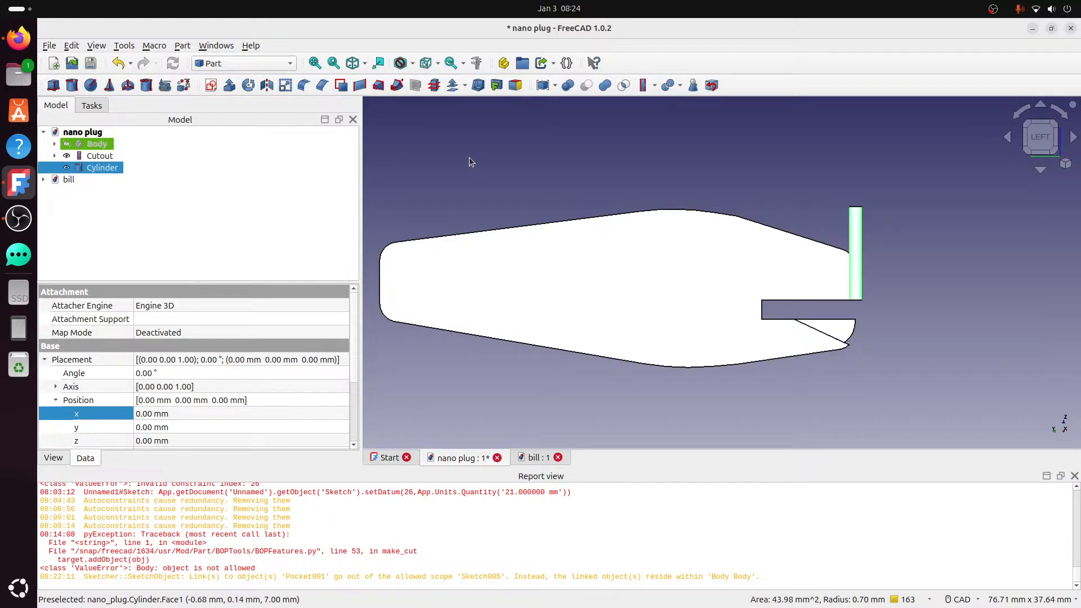
right_click(124, 170)
left_click(172, 40)
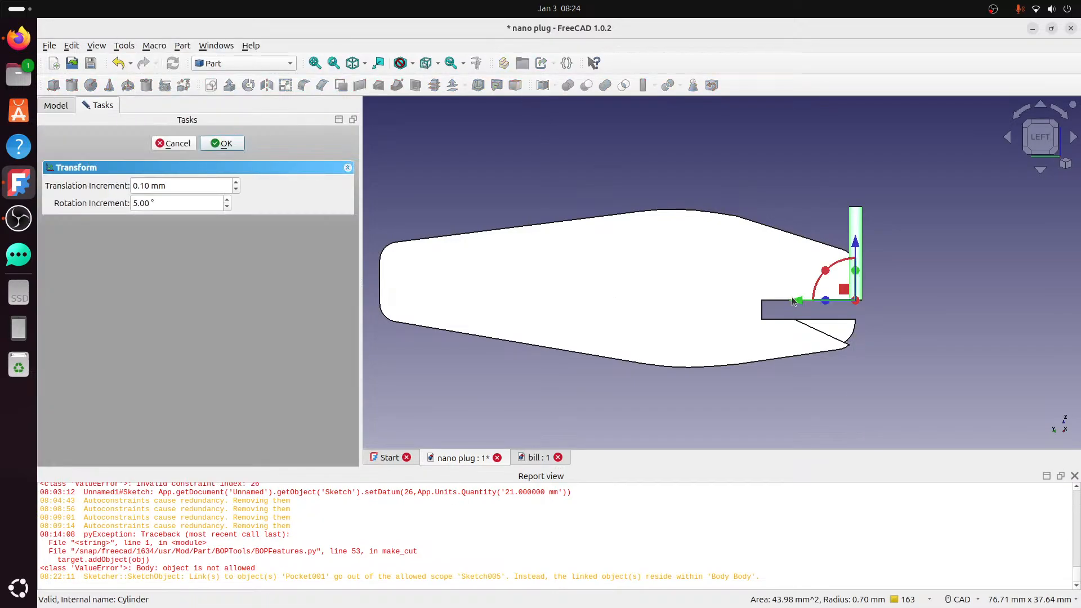
left_click_drag(793, 301, 631, 289)
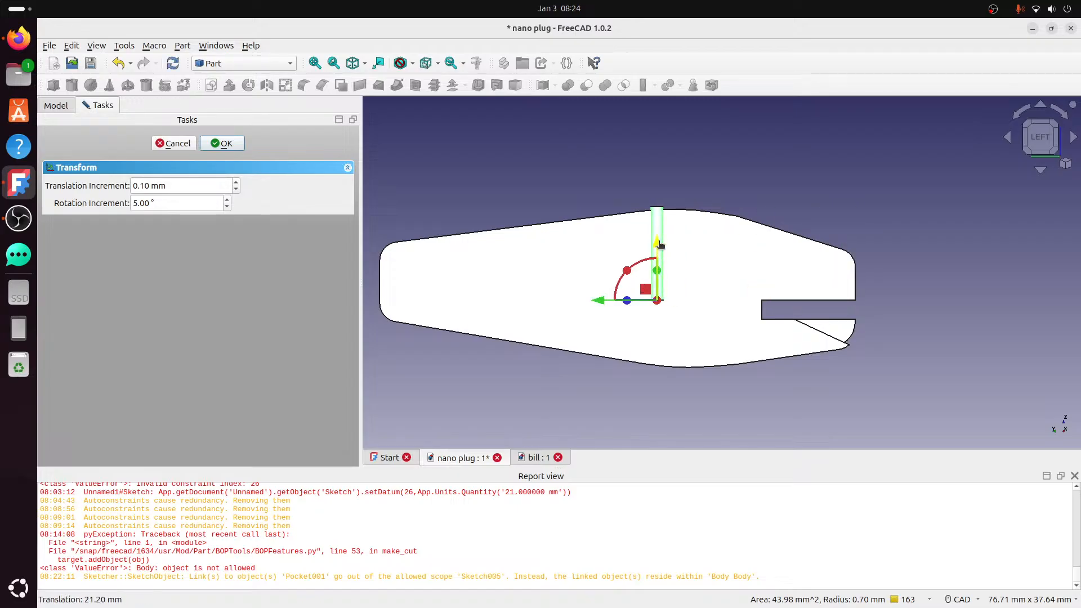
left_click_drag(660, 245, 664, 318)
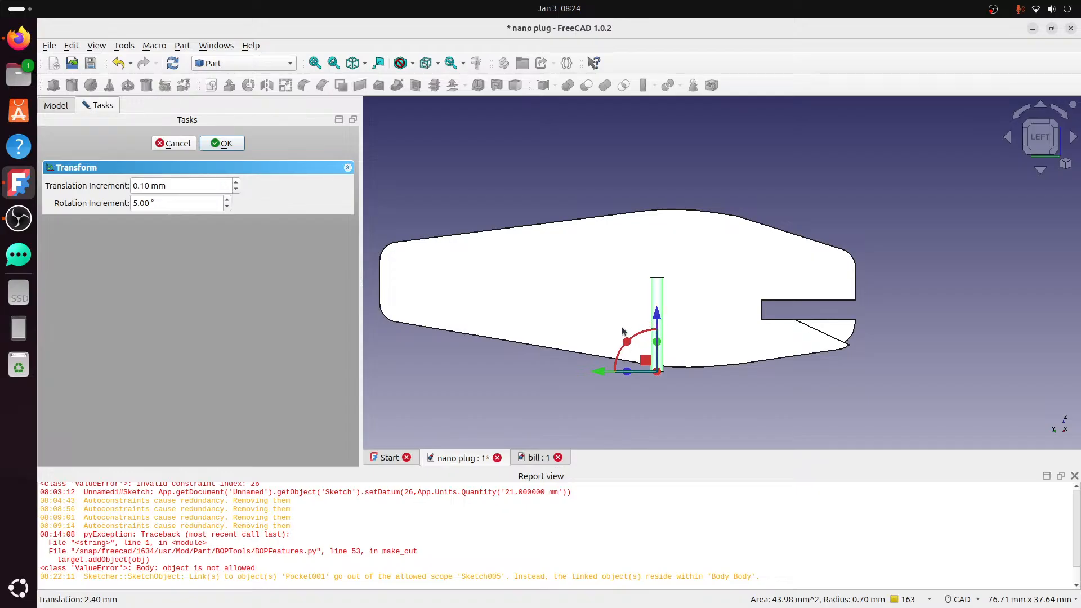
left_click(224, 143)
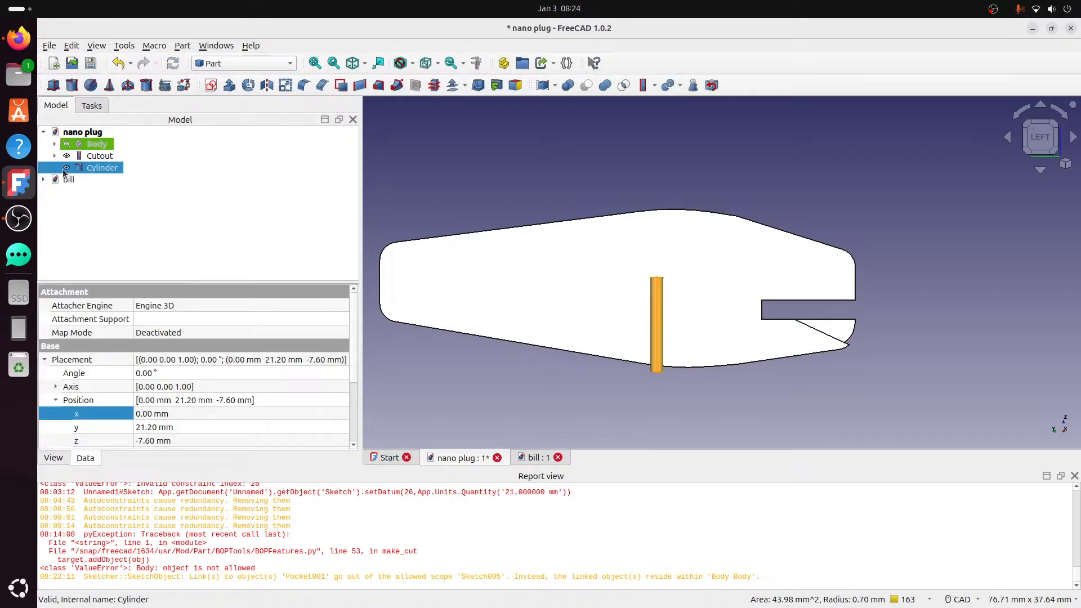
- Duplicate the belly cylinder and move the copy 2.8 mm along Y and 0.5 mm up in Z
left_click(123, 209)
key("ctrl+v")
right_click(123, 179)
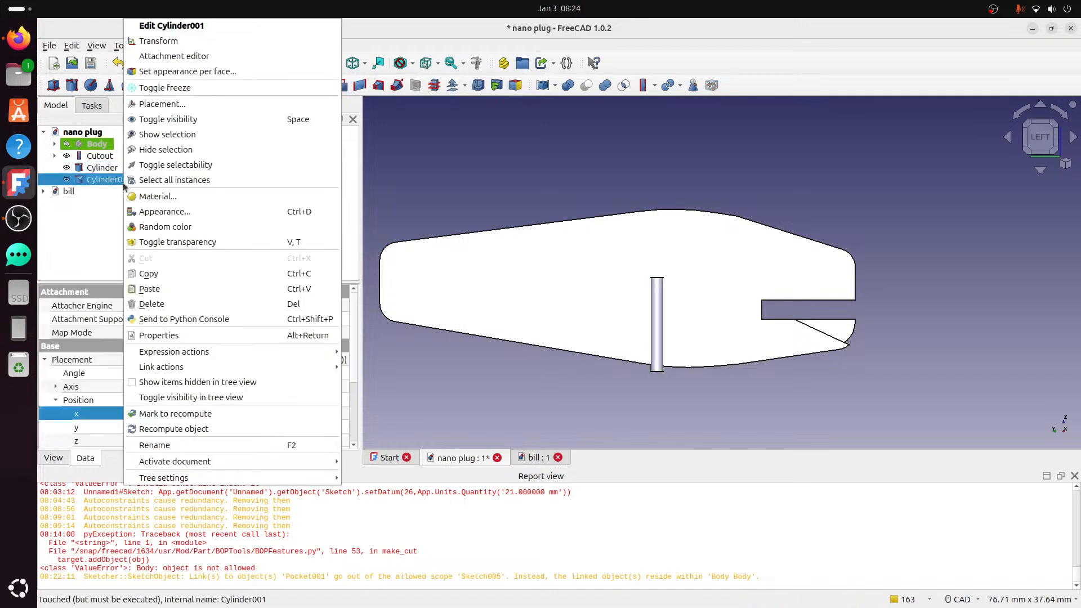
left_click(160, 41)
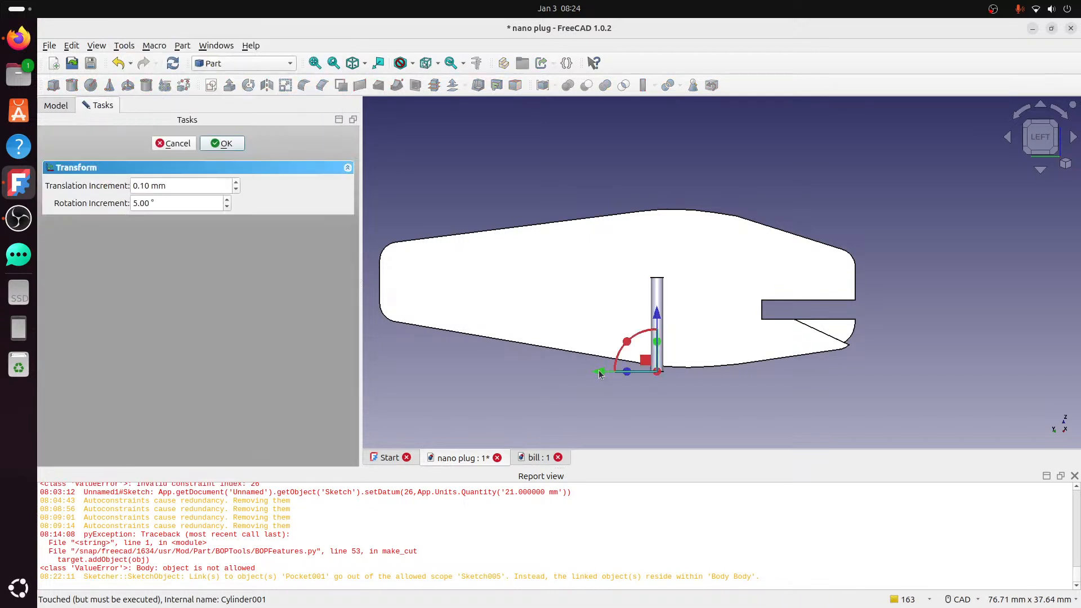
left_click_drag(600, 374, 574, 374)
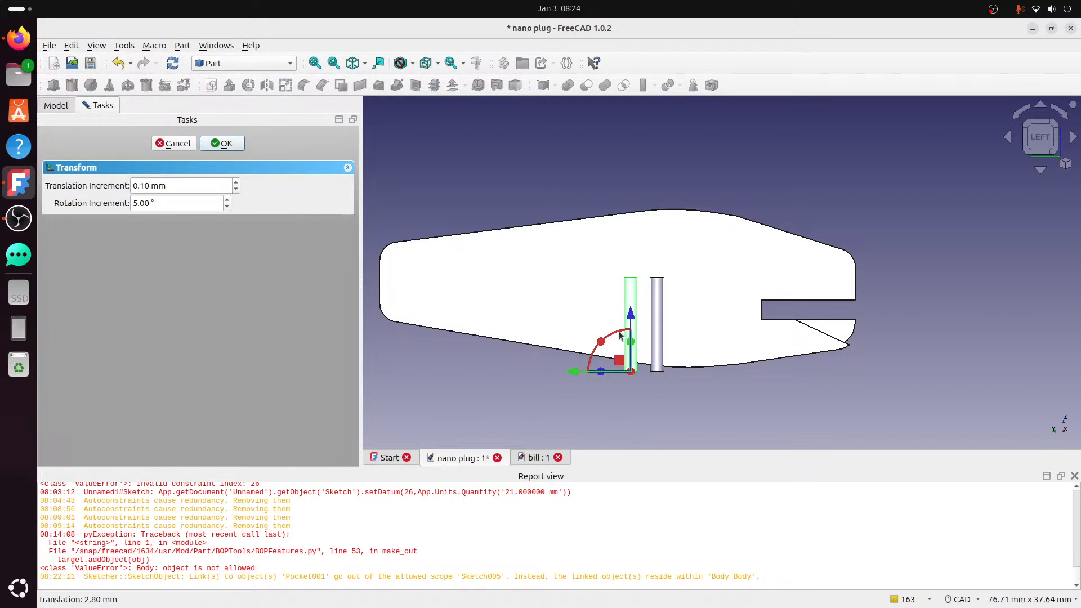
left_click_drag(632, 314, 632, 312)
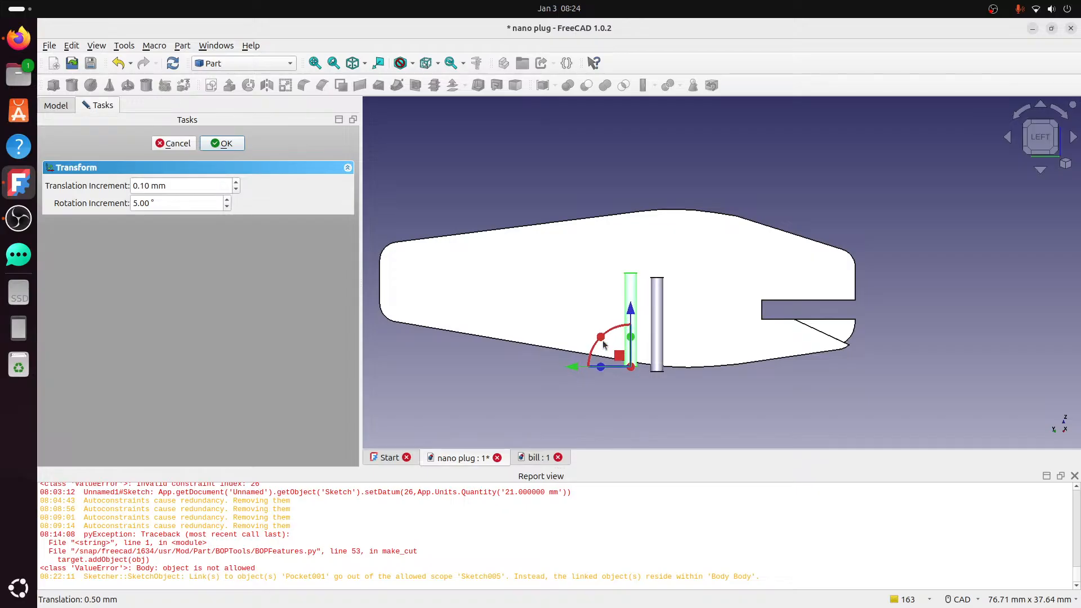
left_click(232, 145)
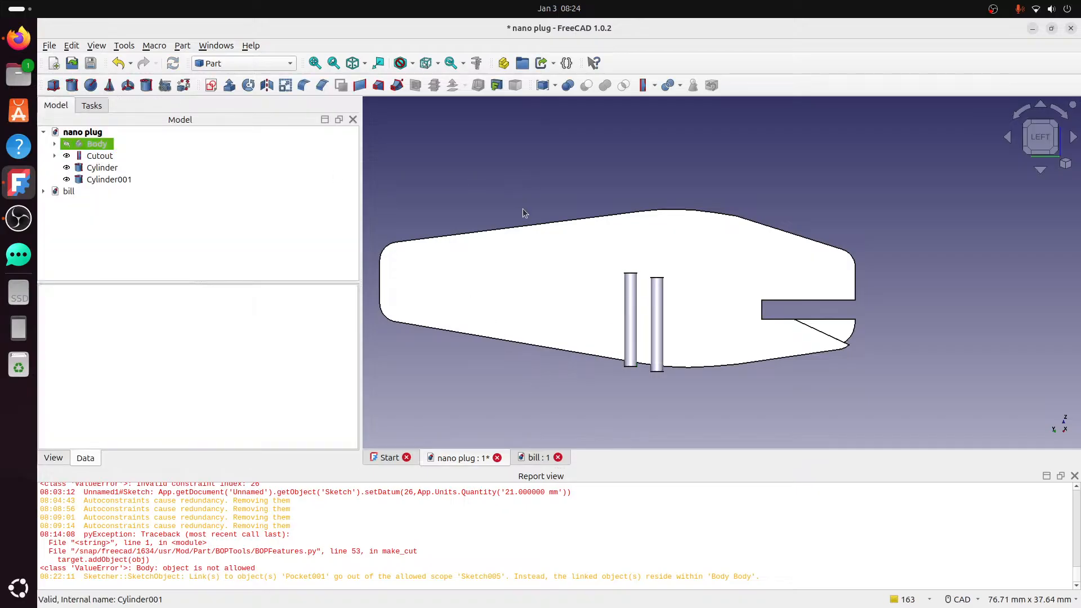
- Duplicate the second belly cylinder in place
left_click(637, 318)
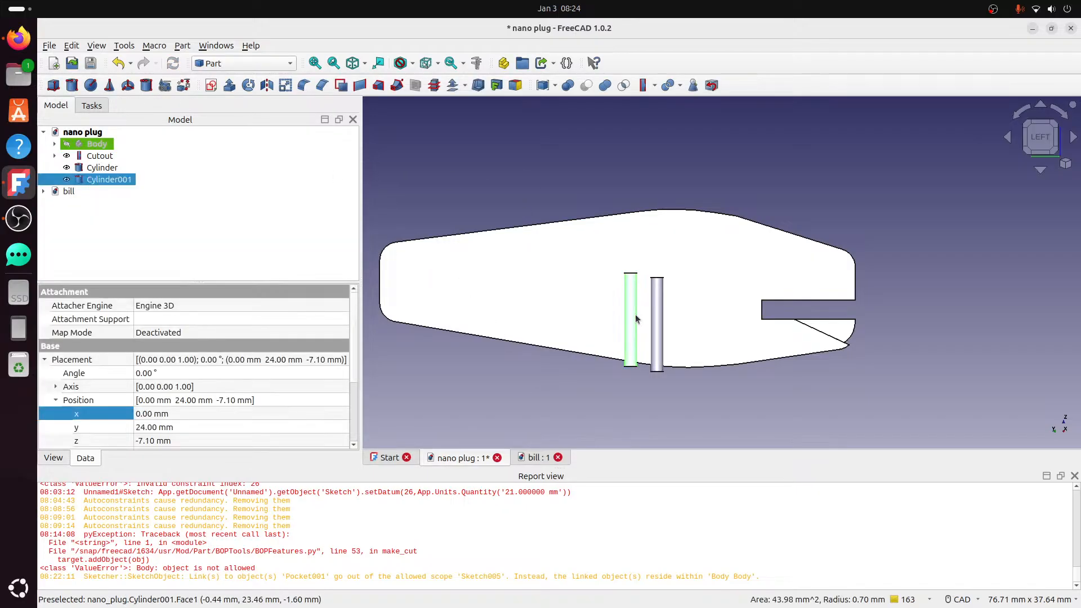
left_click(123, 206)
key("ctrl+v")
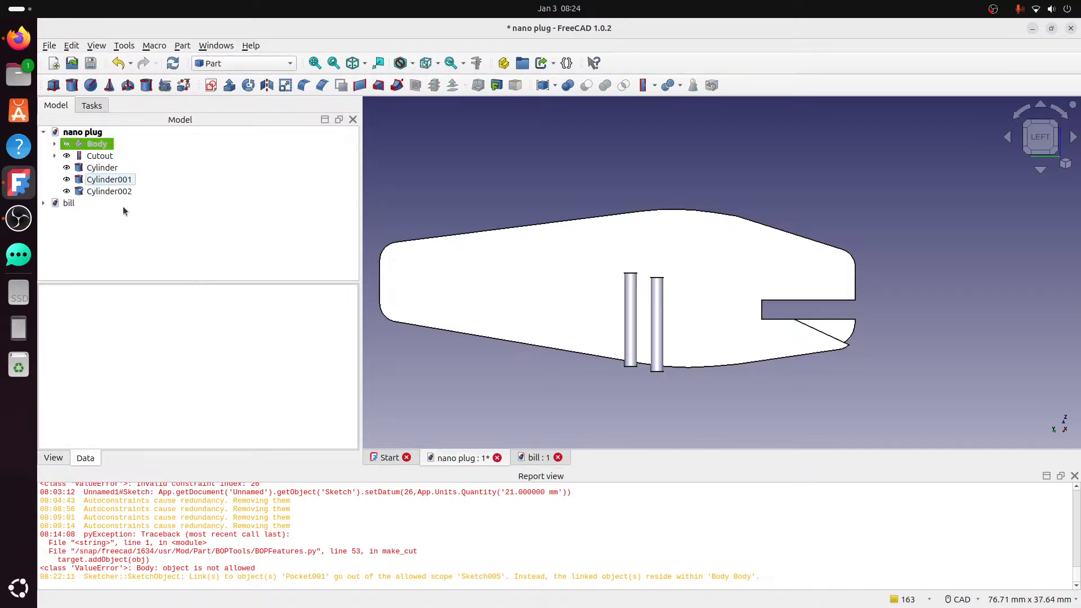
- Rotate the new copy 90° about X and place it at the end opposite the bill slot, at Y 51 mm, Z -0.3 mm
left_click(109, 191)
right_click(109, 191)
left_click(152, 36)
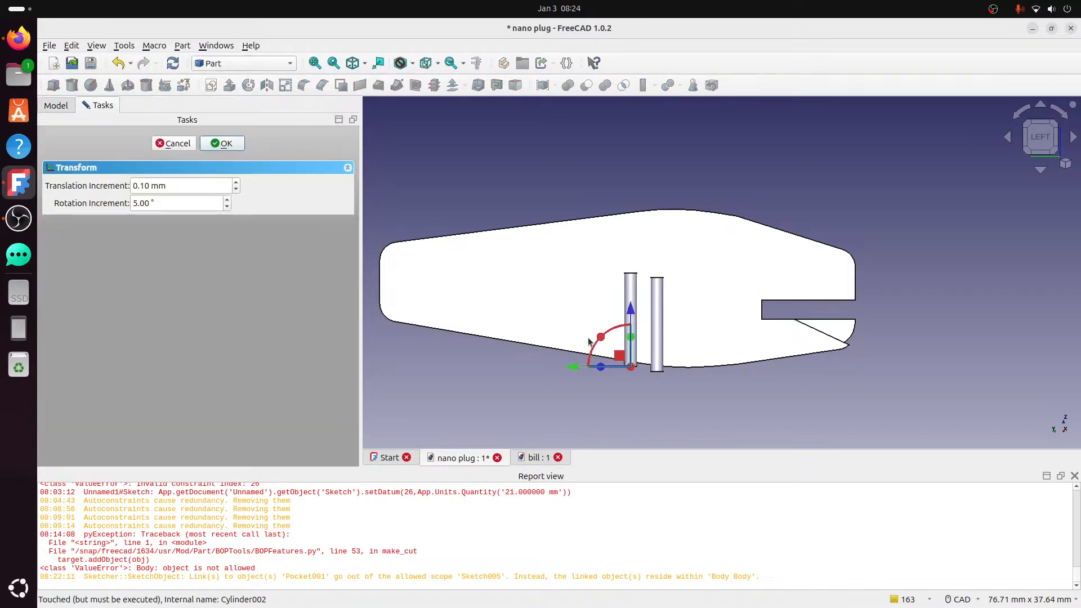
left_click_drag(579, 371, 442, 254)
left_click_drag(495, 311, 436, 309)
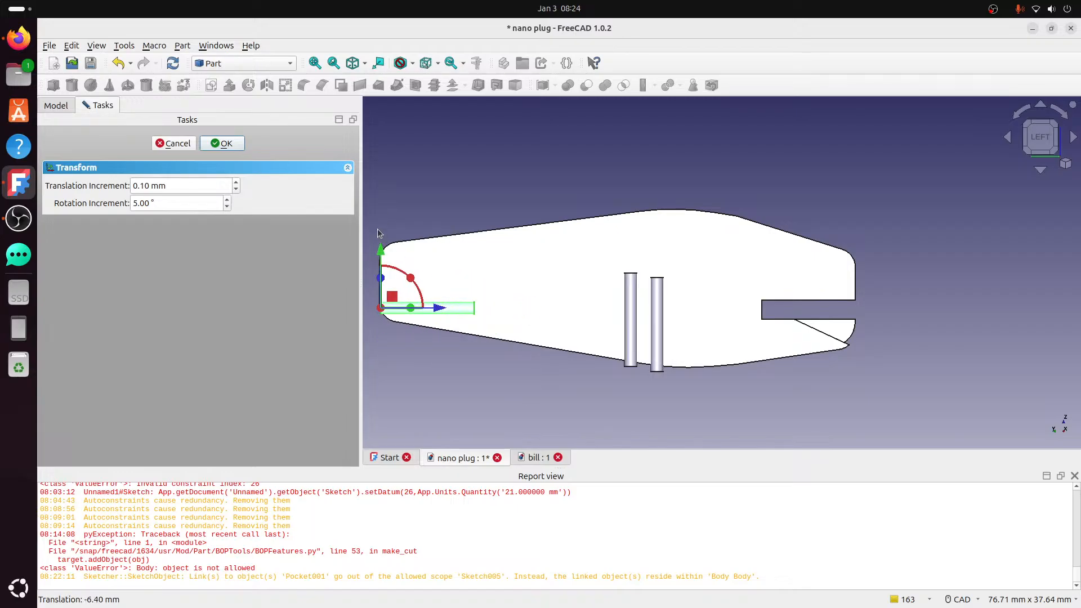
left_click_drag(383, 253, 381, 250)
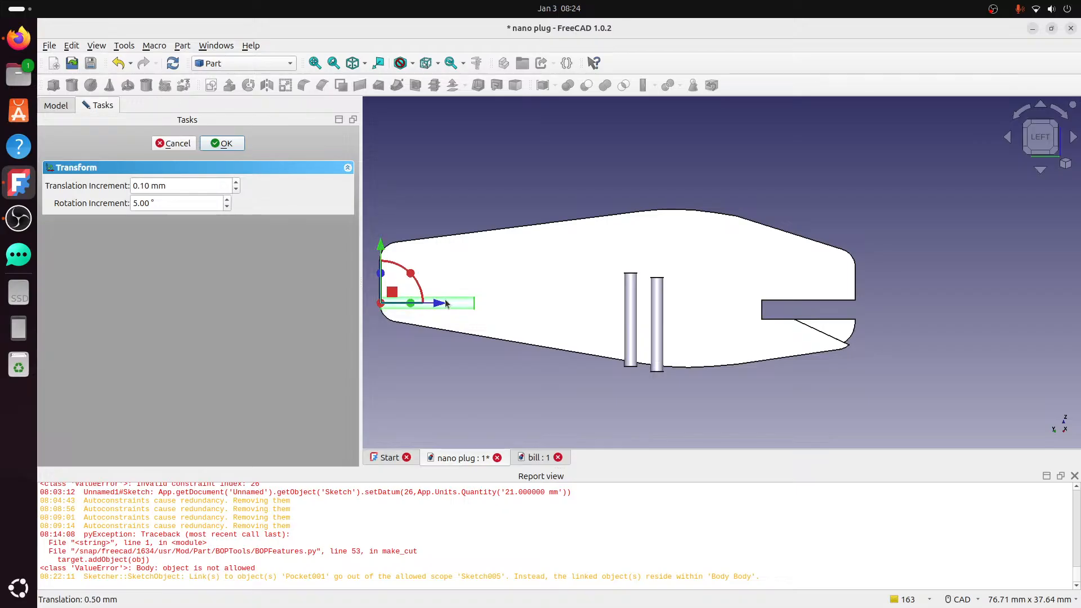
left_click_drag(439, 305, 436, 304)
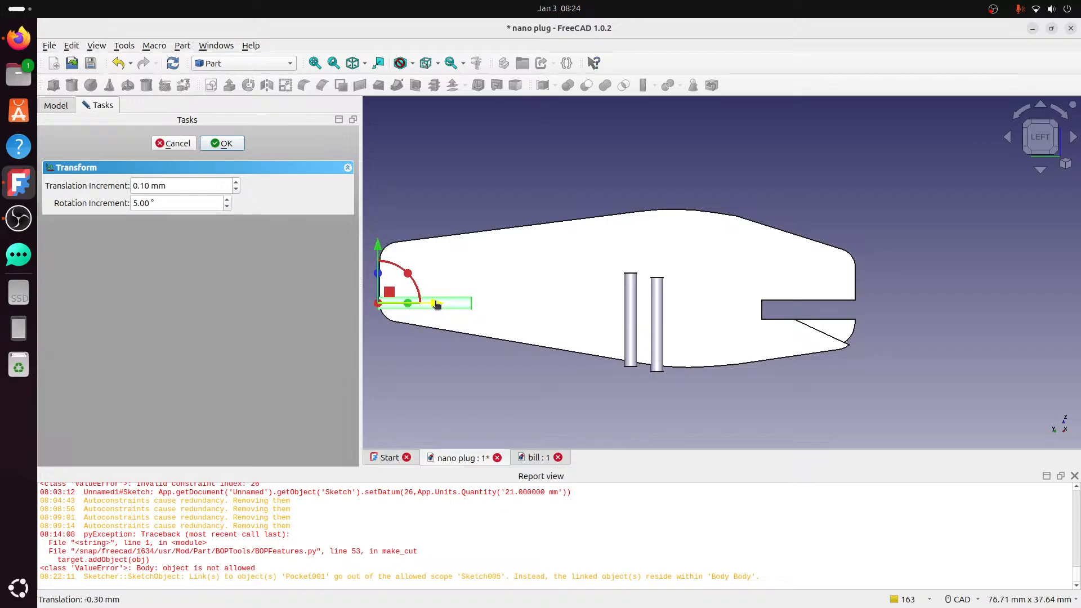
left_click(223, 144)
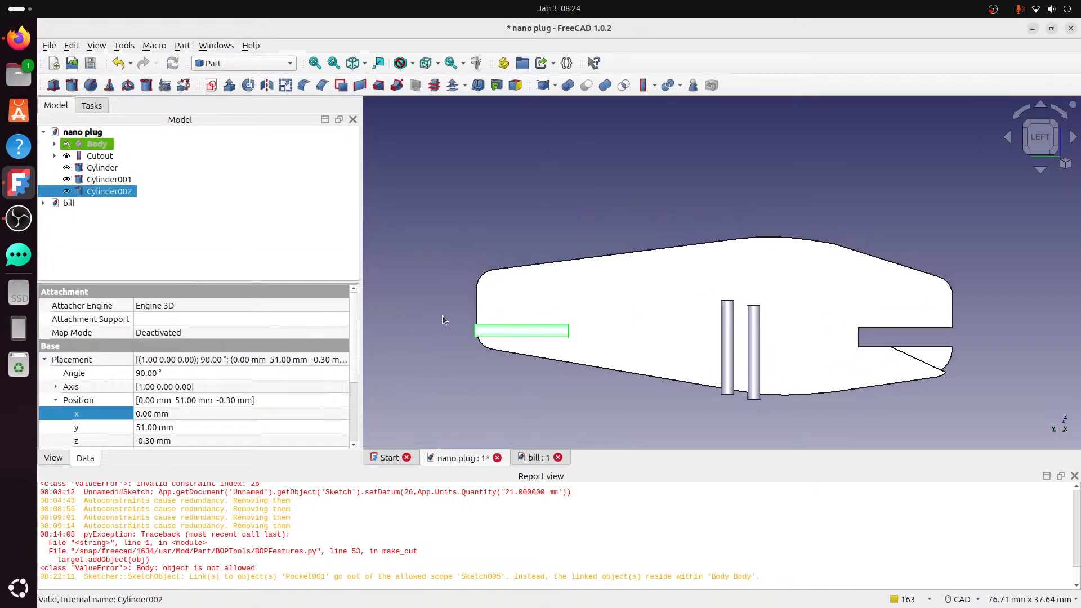
- Raise the horizontal end cylinder 1.1 mm to Z 0.8 mm
left_click(426, 259)
middle_click_drag(451, 276, 555, 279)
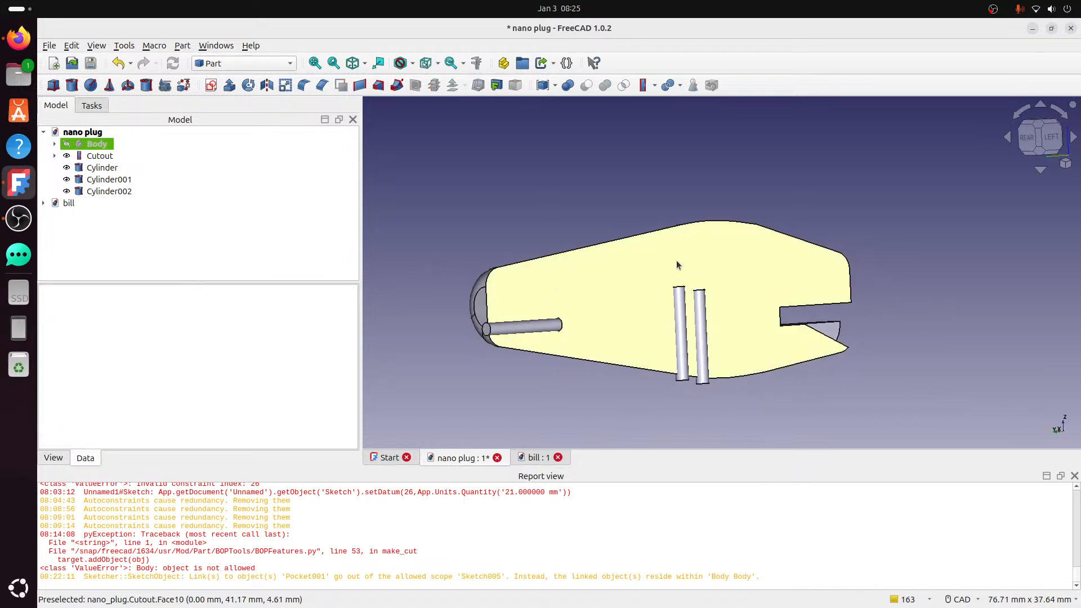
left_click(1051, 138)
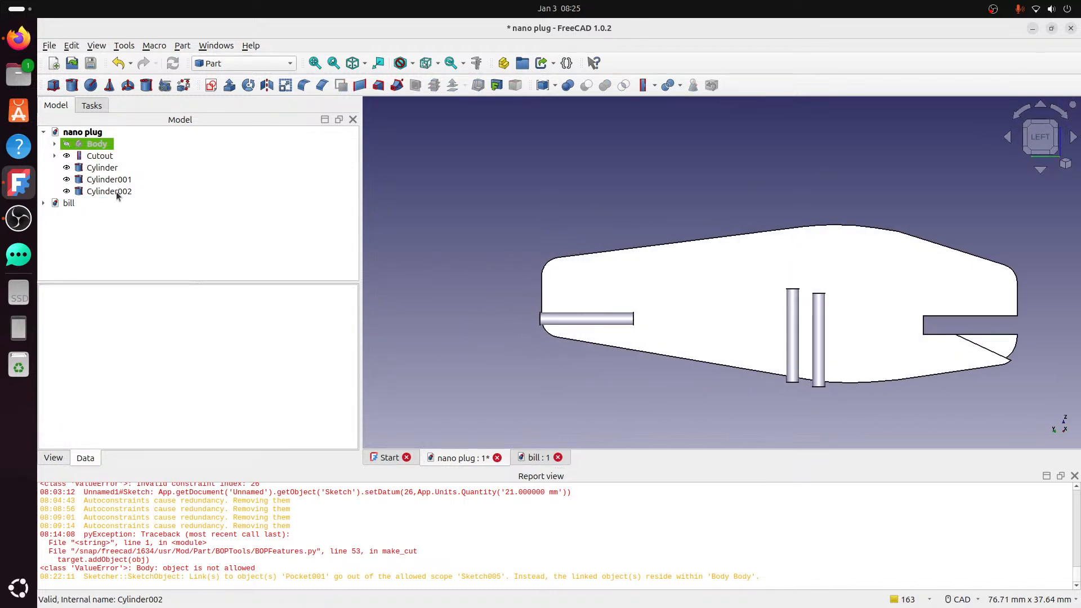
right_click(116, 195)
left_click(139, 41)
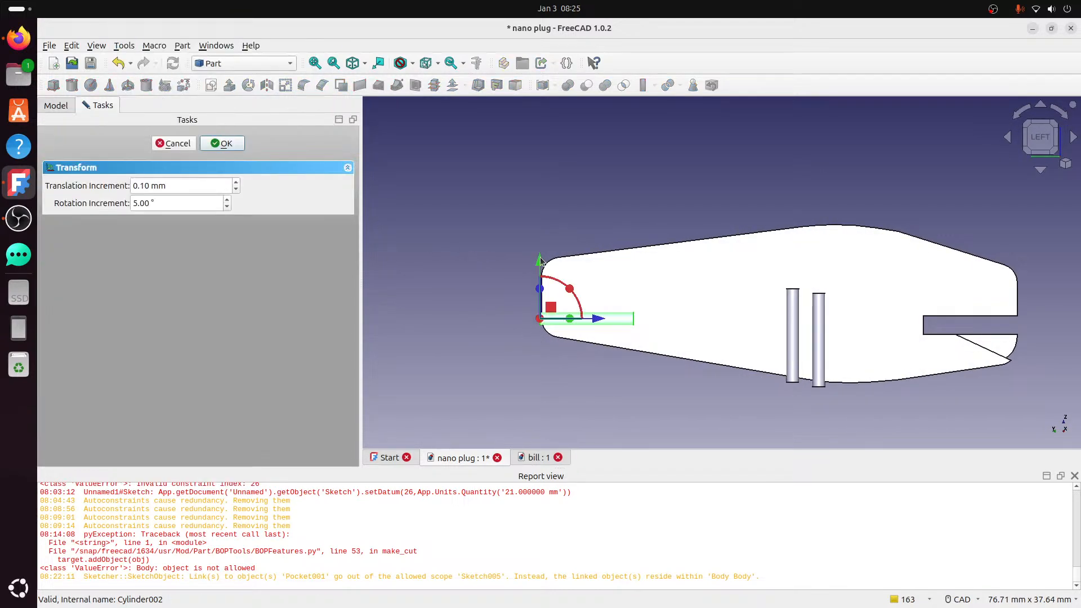
left_click_drag(540, 261, 541, 250)
left_click(242, 150)
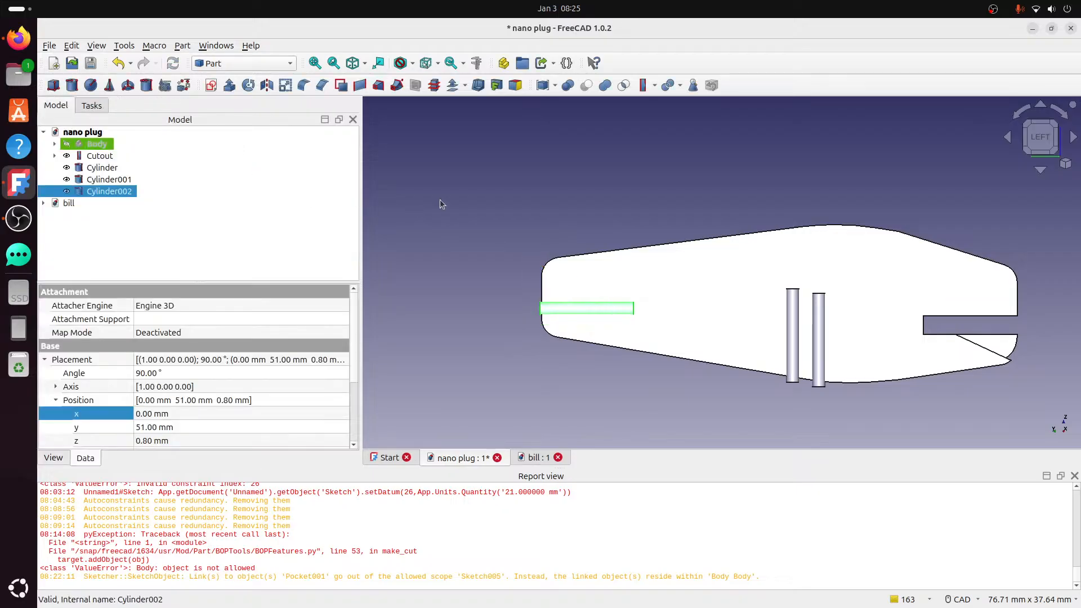
left_click(346, 268)
- Duplicate the horizontal end cylinder and raise the copy 2.4 mm, placing it at Z 3.2 mm
left_click(115, 195)
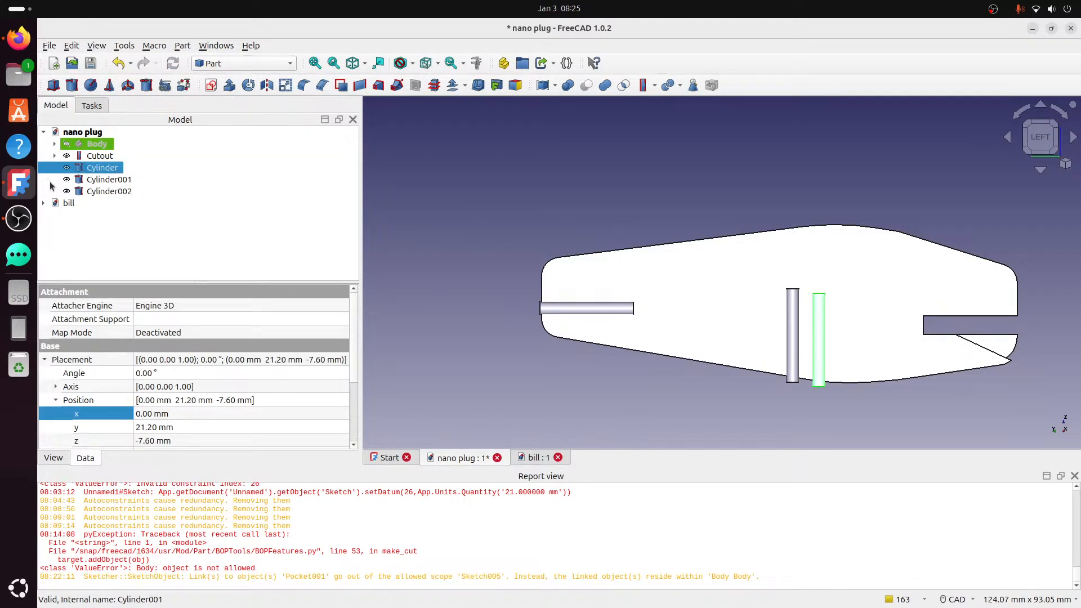
key("ctrl+c")
key("ctrl+v")
right_click(120, 204)
left_click(153, 42)
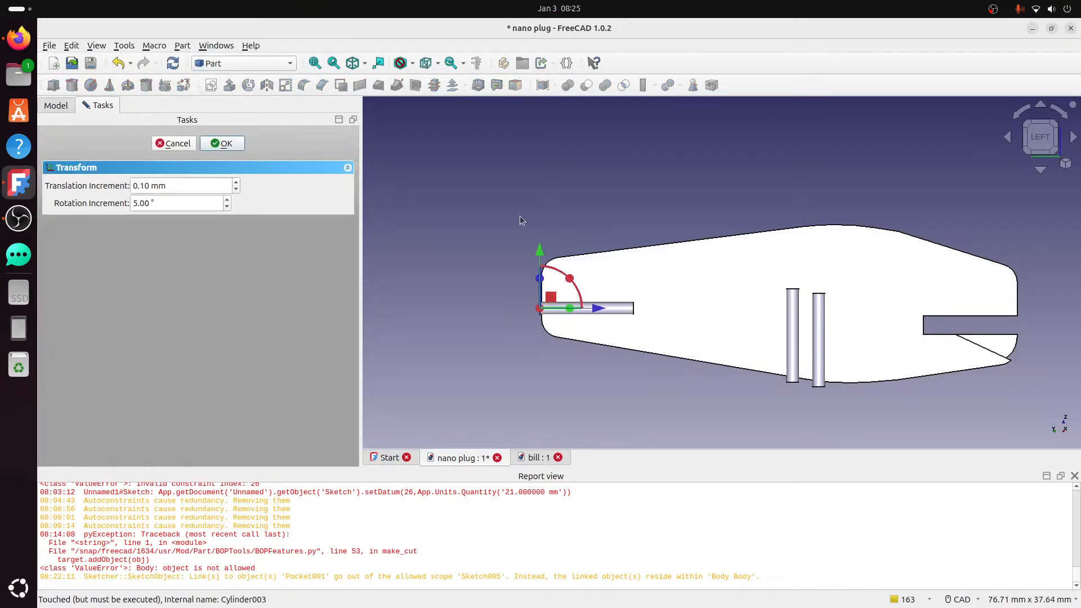
left_click_drag(540, 254, 540, 227)
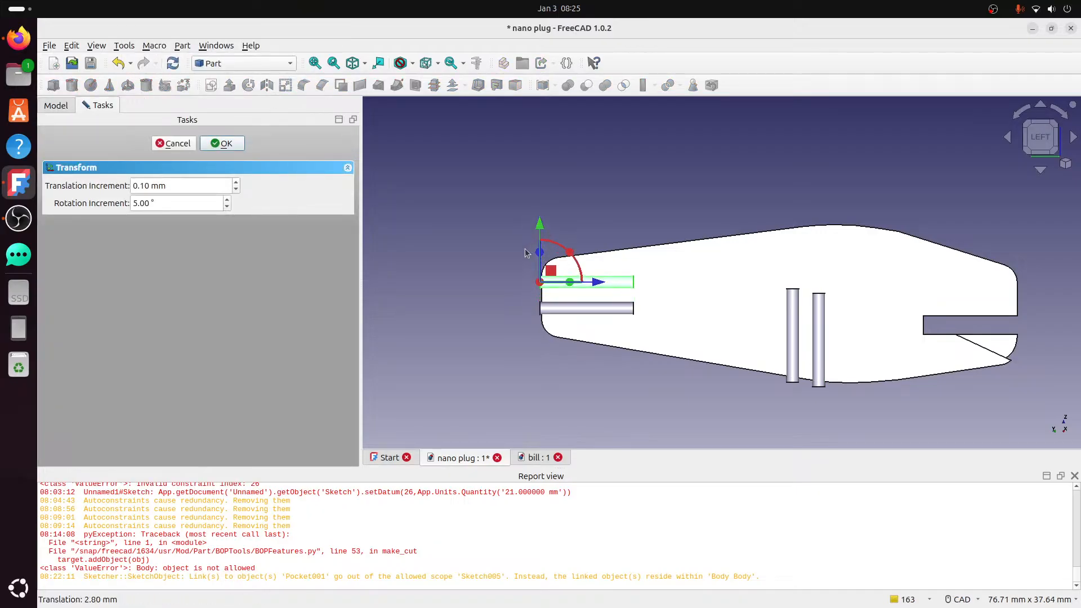
middle_click_drag(508, 240, 563, 249)
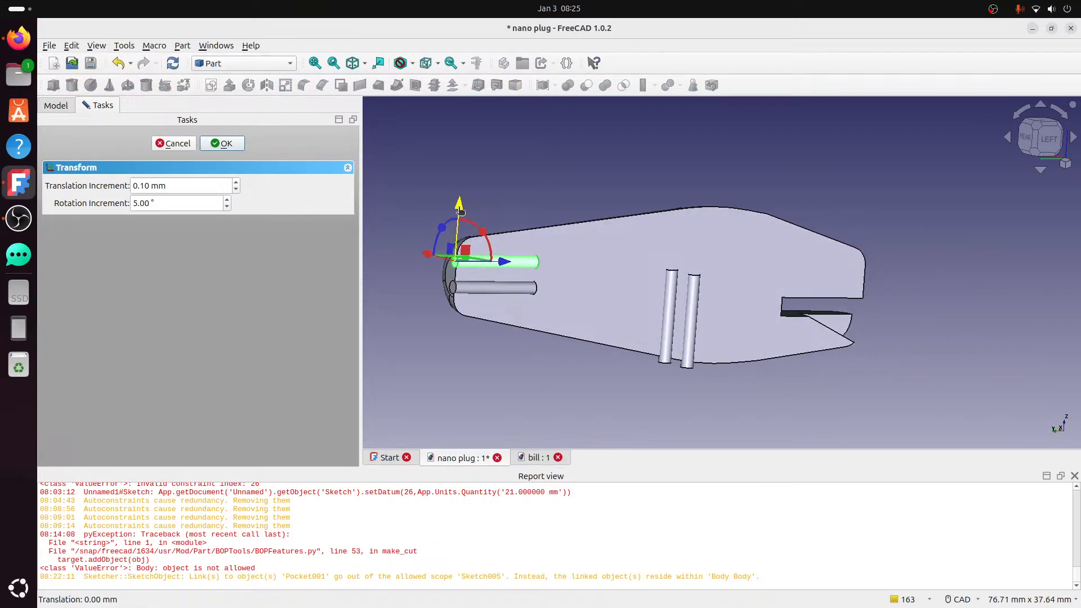
left_click_drag(460, 212, 460, 215)
left_click(1026, 136)
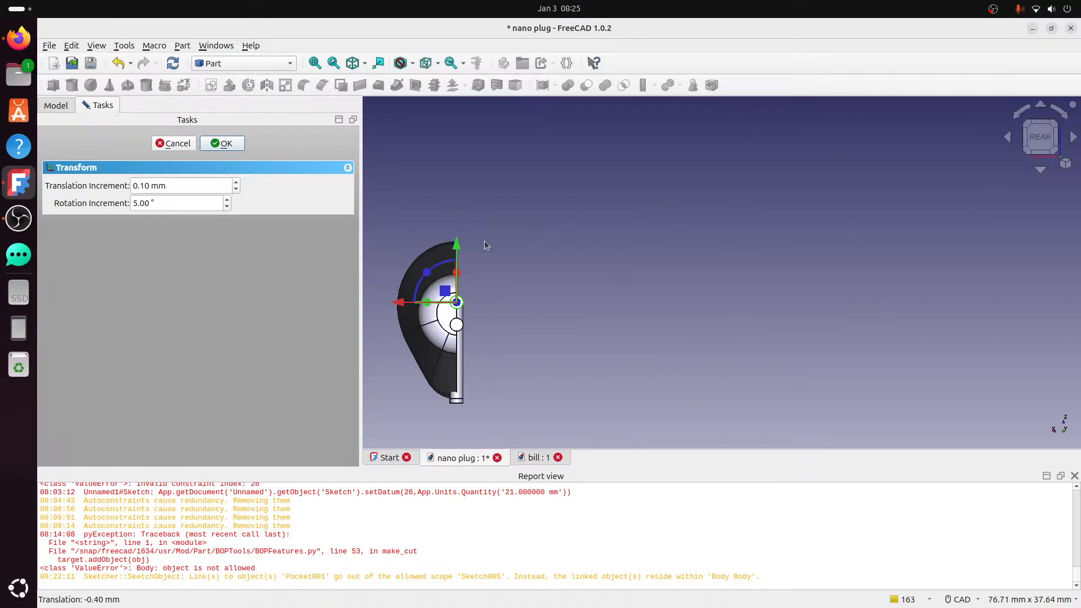
scroll(479, 318, "up", 2)
left_click(234, 146)
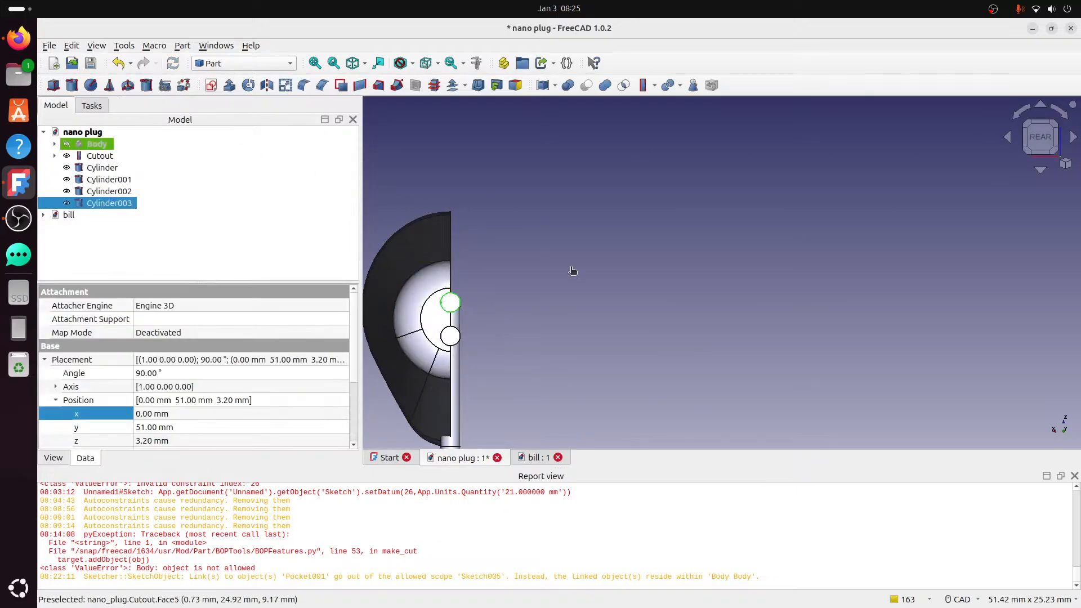
- Cut the two horizontal end cylinders out of the plug half with Boolean cuts, upper one first
left_click(569, 288)
scroll(494, 303, "up", 1)
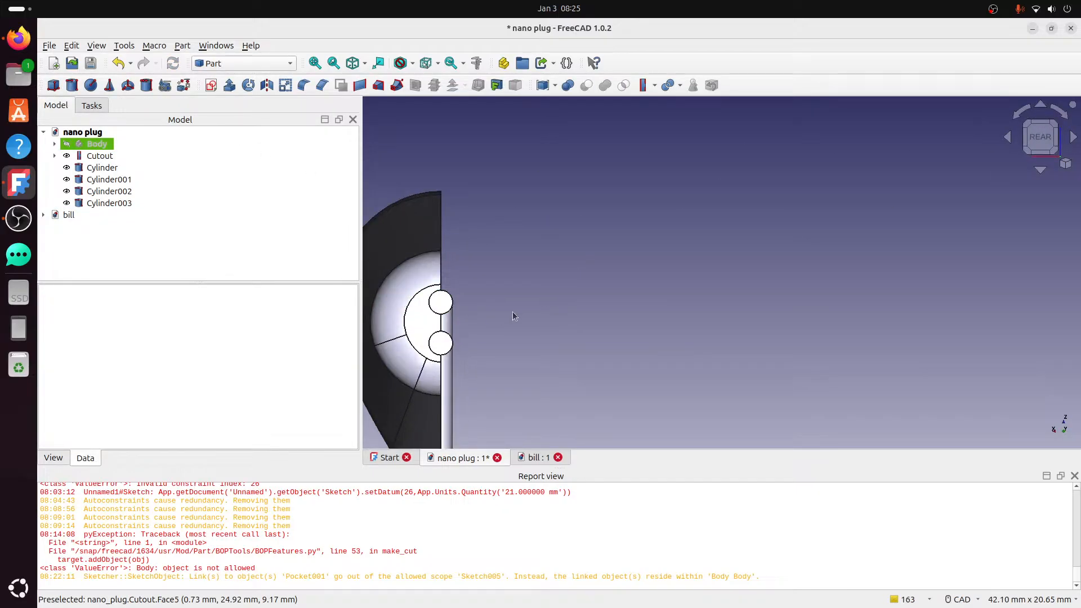
middle_click_drag(512, 312, 427, 298)
left_click(1054, 140)
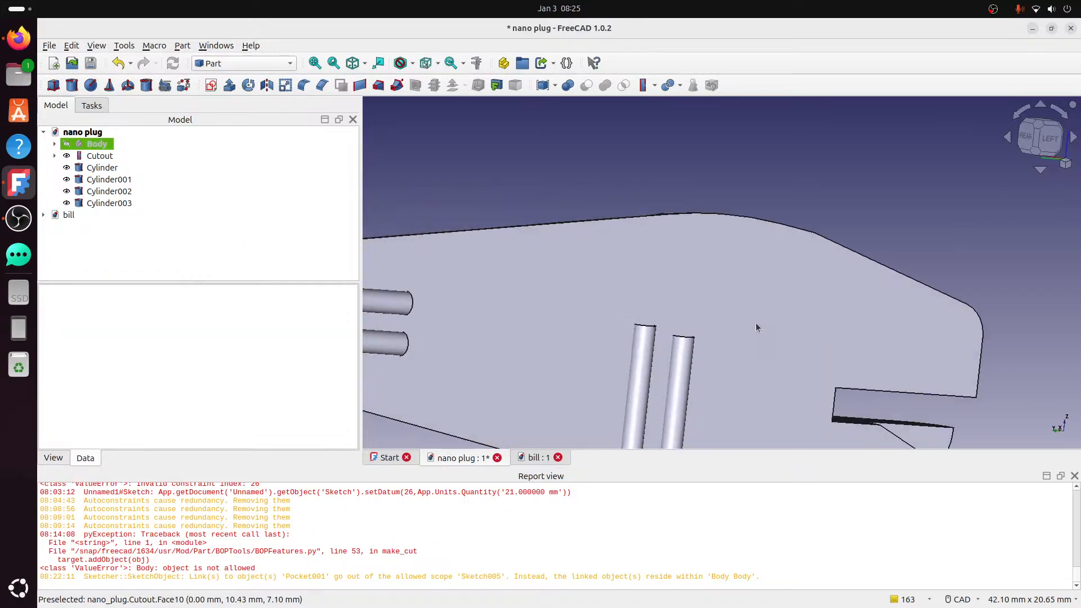
left_click(512, 341)
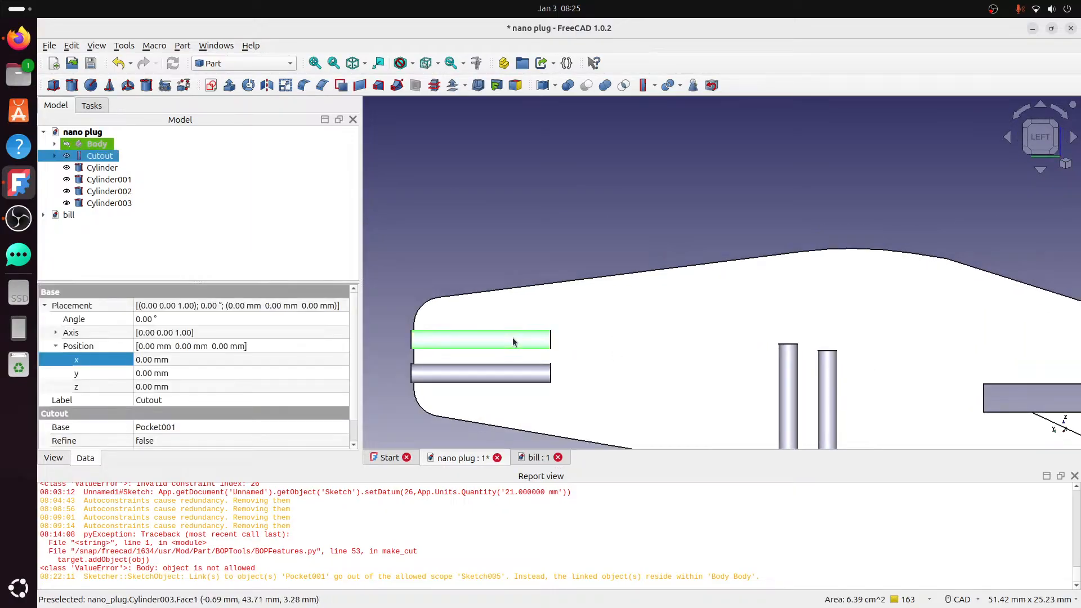
left_click(512, 340, "ctrl")
left_click(586, 85)
left_click(548, 365)
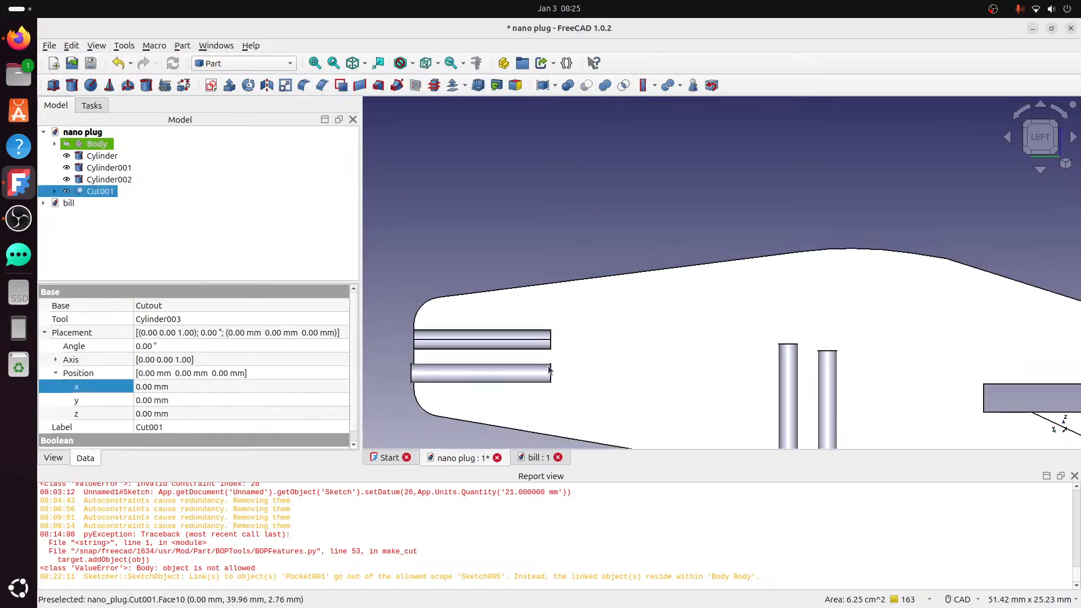
left_click(548, 365, "ctrl")
left_click(586, 85)
- Cut the two vertical belly cylinders out of the plug half with Boolean cuts
left_click(859, 397)
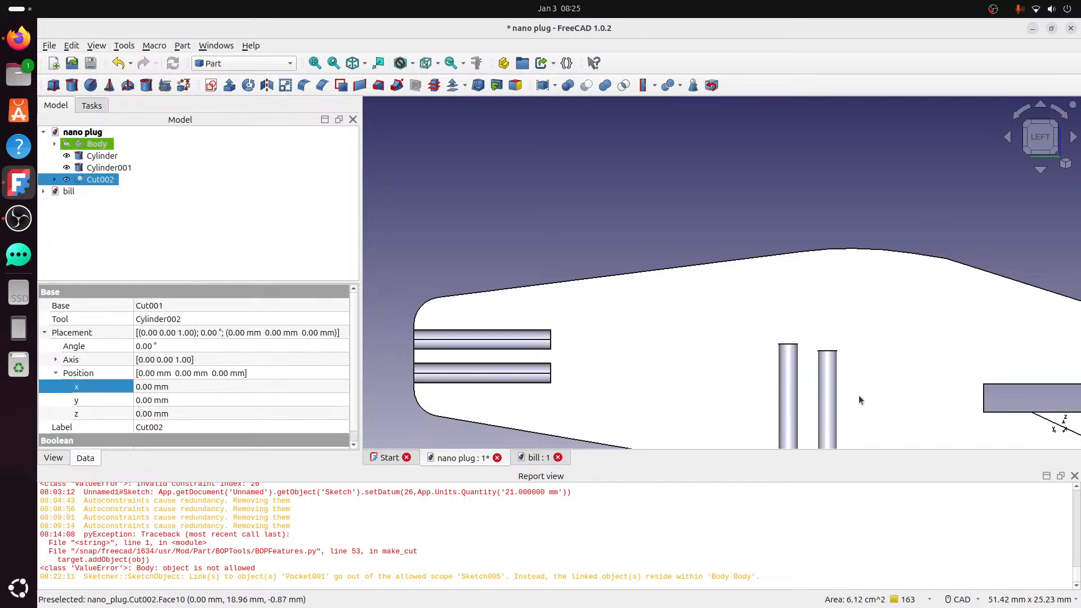
left_click(790, 381, "ctrl")
left_click(586, 85)
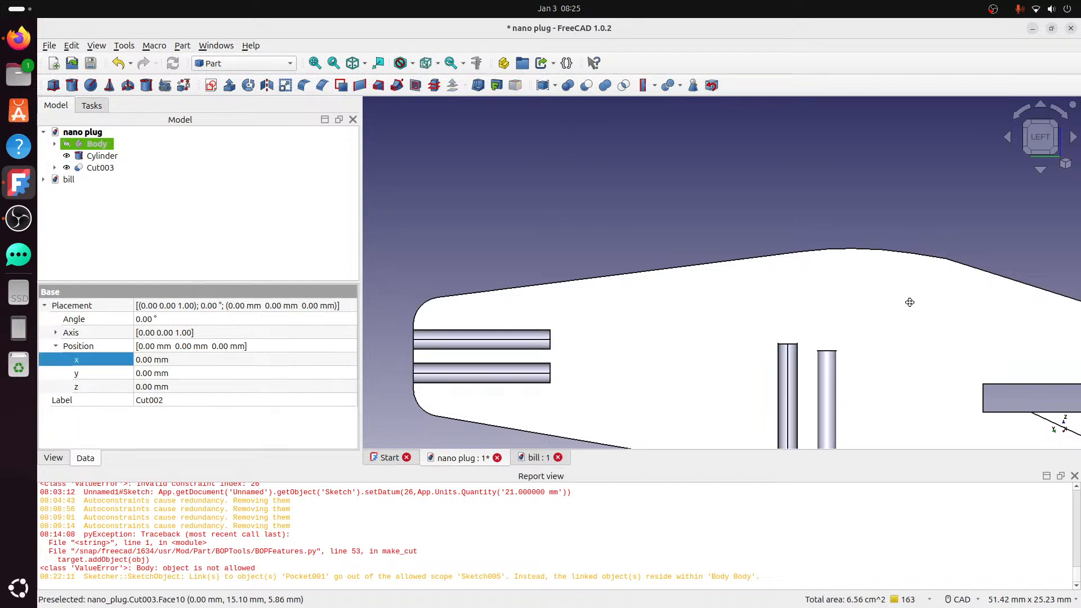
middle_click_drag(908, 380, 742, 292)
left_click(663, 289, "ctrl")
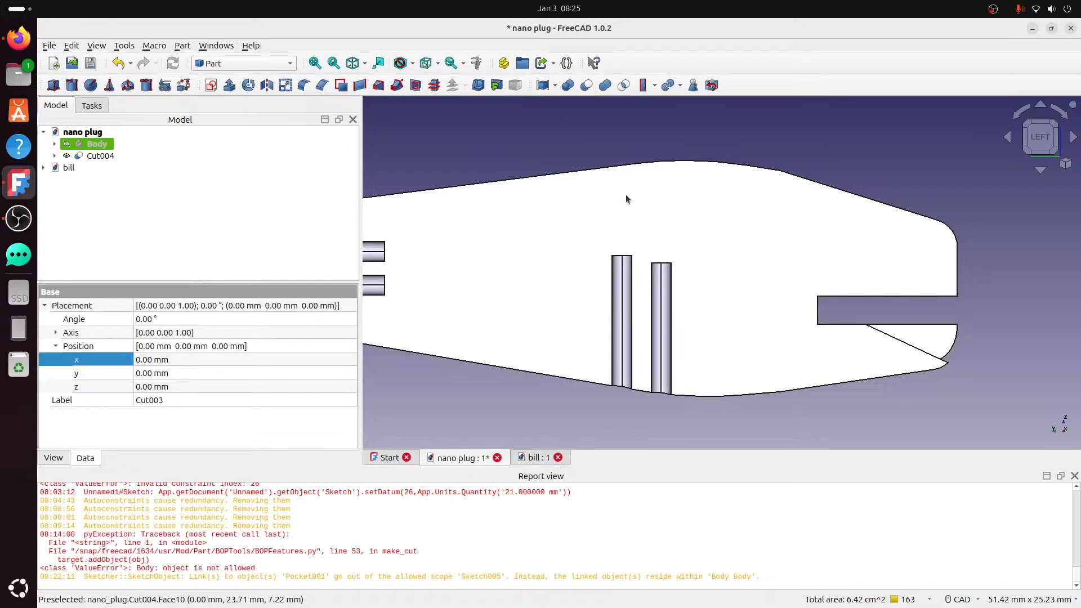
- Add another cylinder primitive to the nano plug, set its radius to 3 mm and select it
scroll(805, 258, "down", 5)
middle_click_drag(795, 259, 750, 268)
scroll(690, 269, "up", 5)
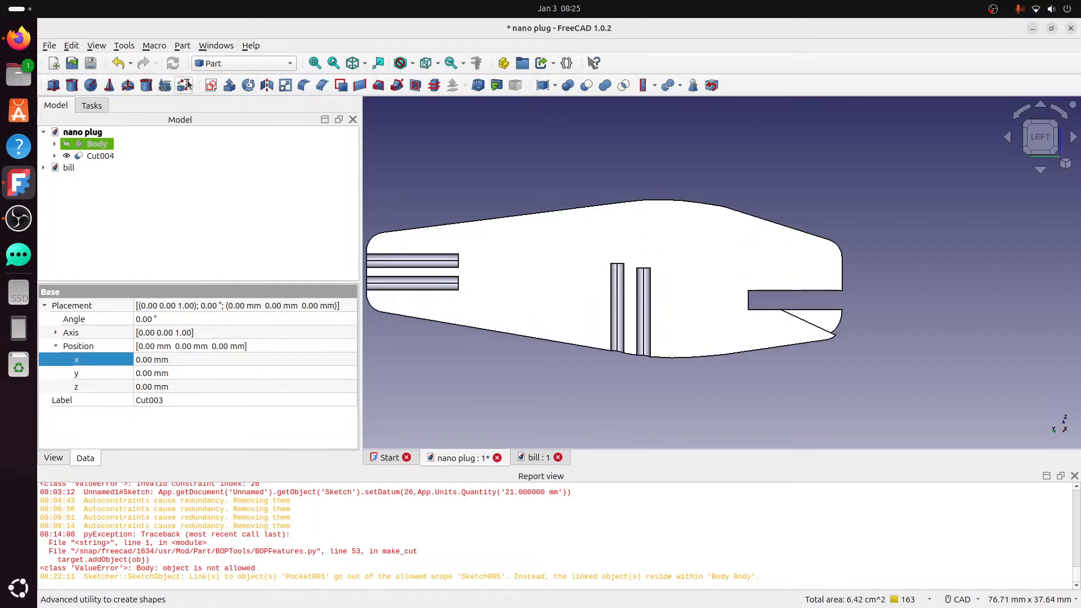
left_click(71, 85)
scroll(856, 228, "down", 2)
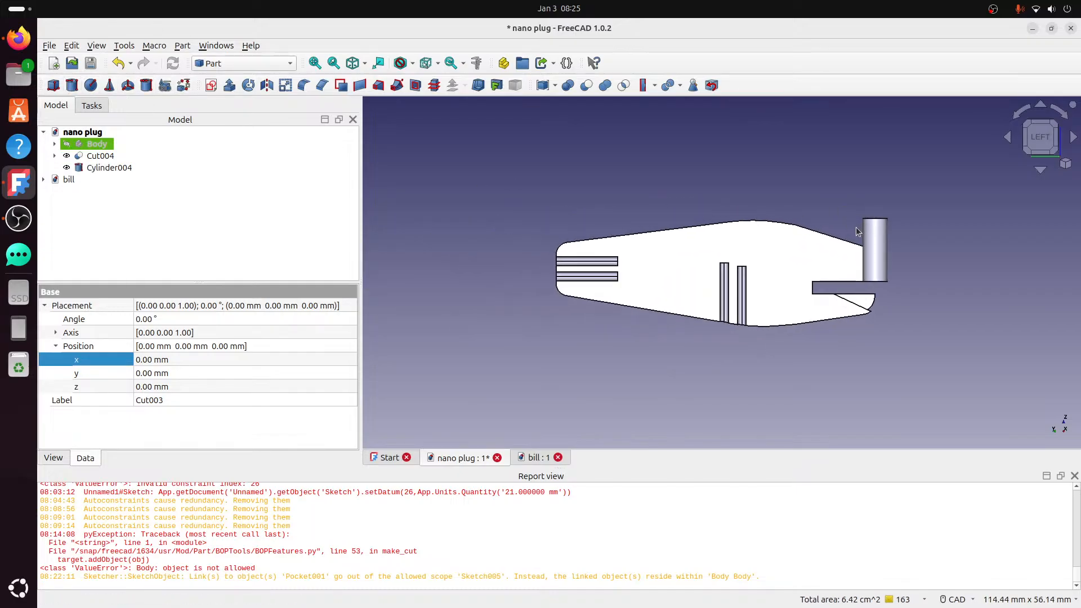
scroll(855, 228, "up", 2)
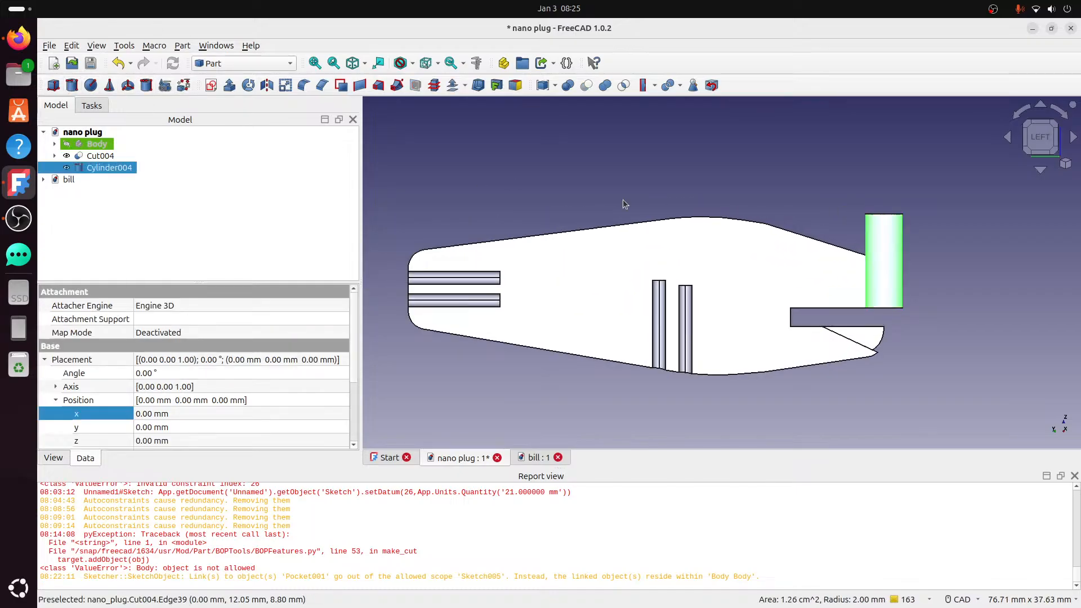
right_click(126, 167)
left_click(209, 27)
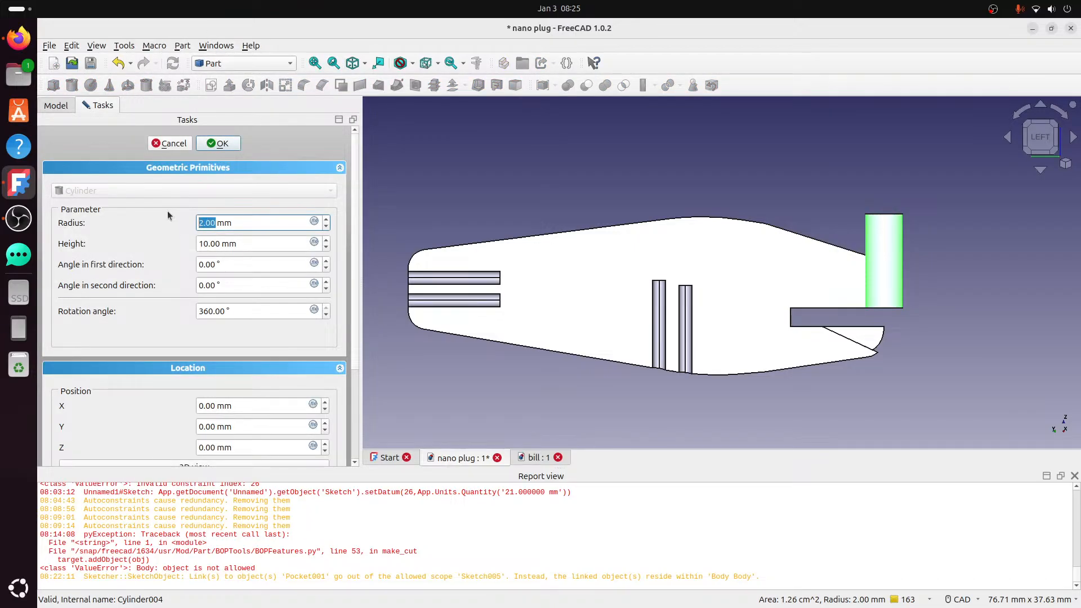
type("3")
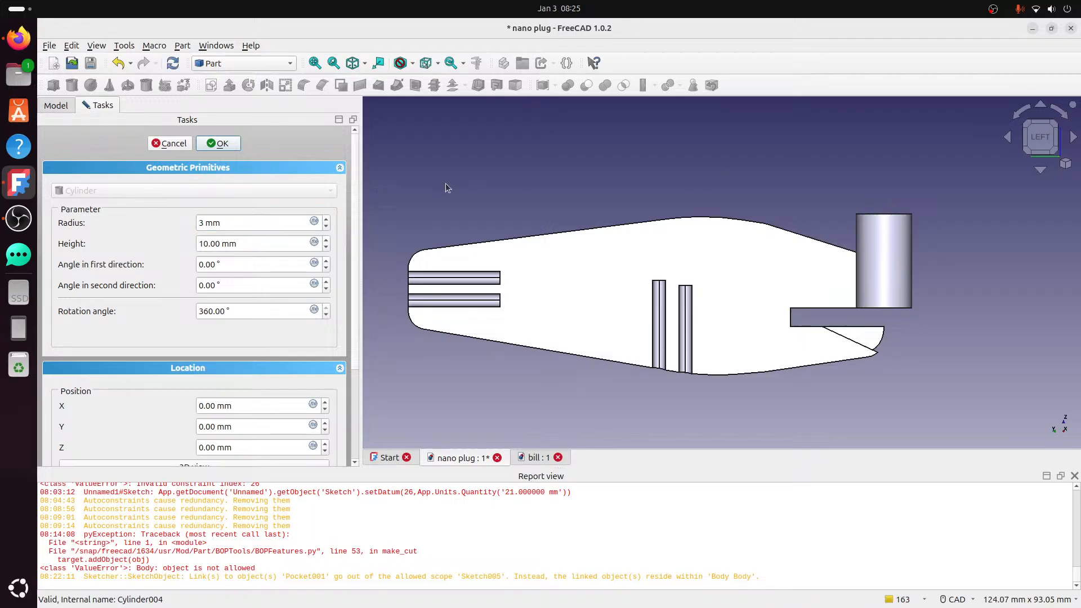
left_click(219, 144)
left_click(886, 268)
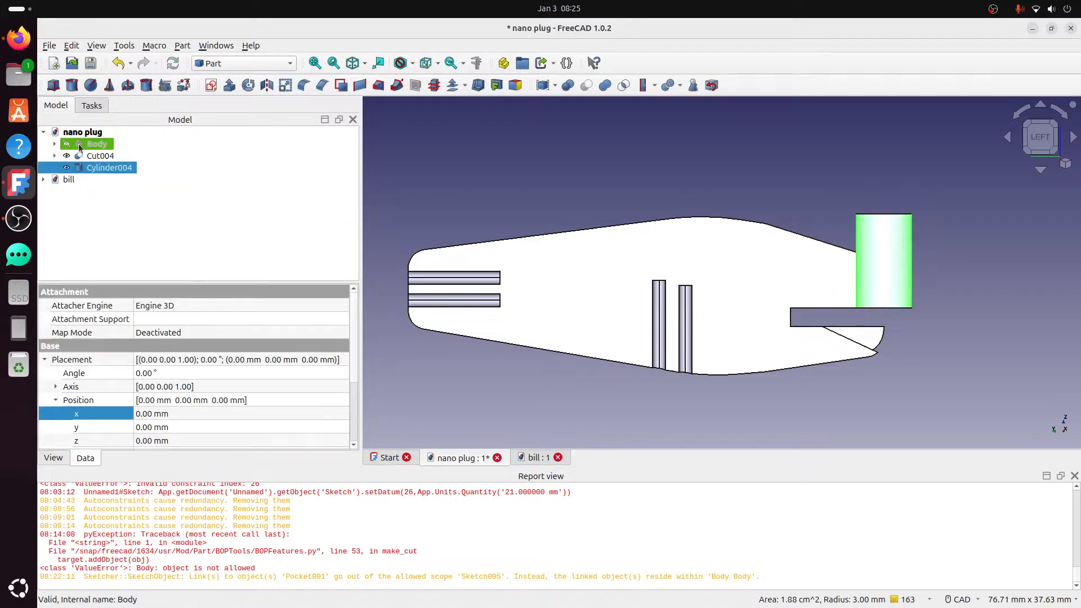
- Move the 3 mm radius cylinder into the belly between the vertical holes and the front slot, at Y 15.2 mm and Z -4.7 mm
right_click(119, 173)
left_click(147, 41)
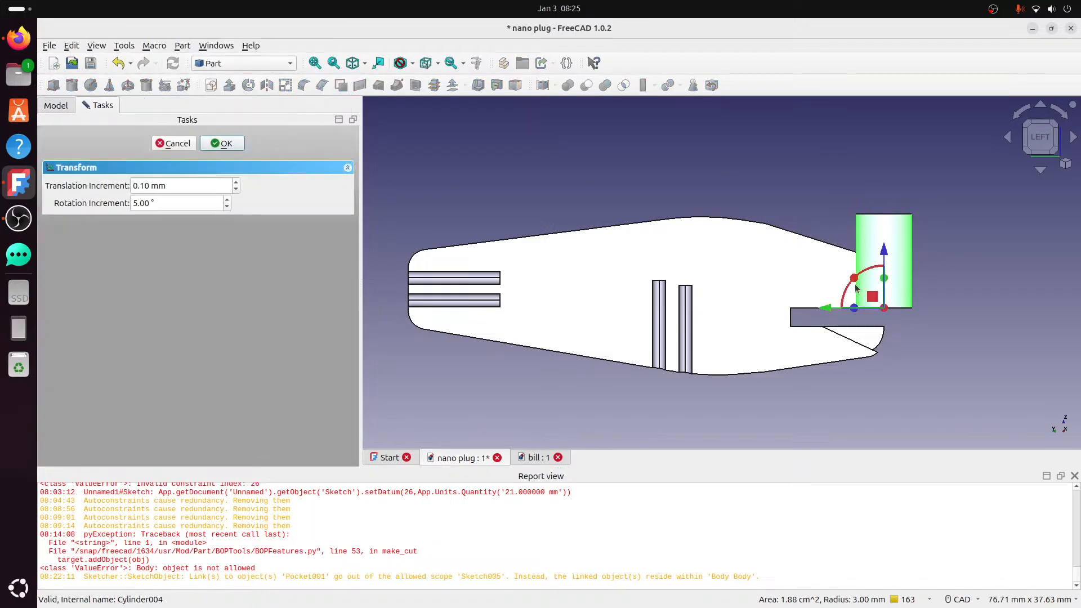
left_click_drag(826, 307, 688, 349)
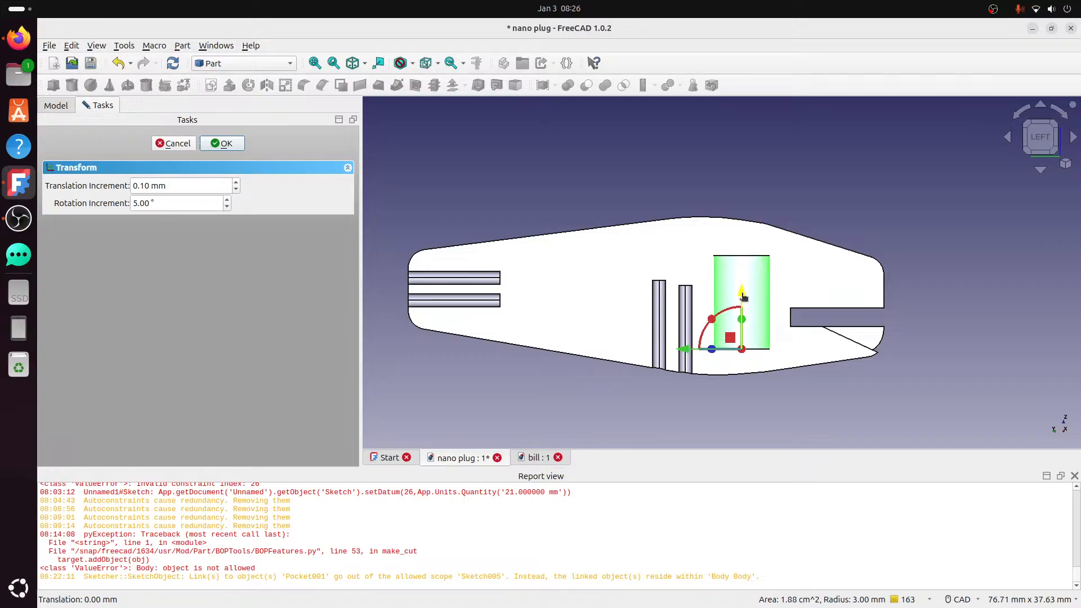
left_click_drag(743, 297, 743, 299)
left_click(219, 143)
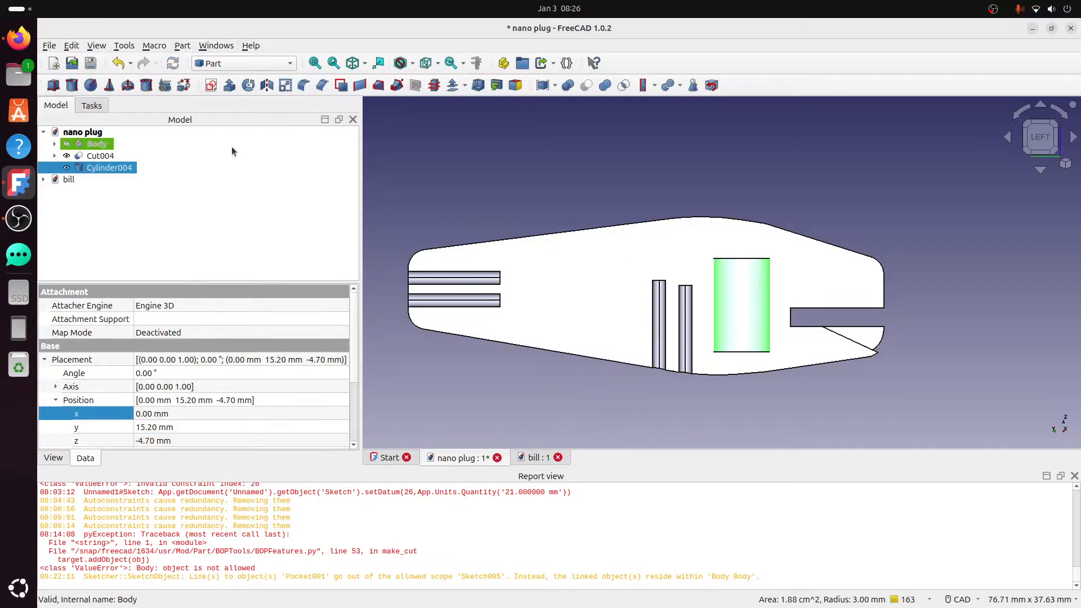
- Set the height of the 3 mm radius belly cylinder to 12 mm
mouse_move(730, 232)
middle_mouse_down()
mouse_move(717, 292)
mouse_move(727, 233)
middle_mouse_up()
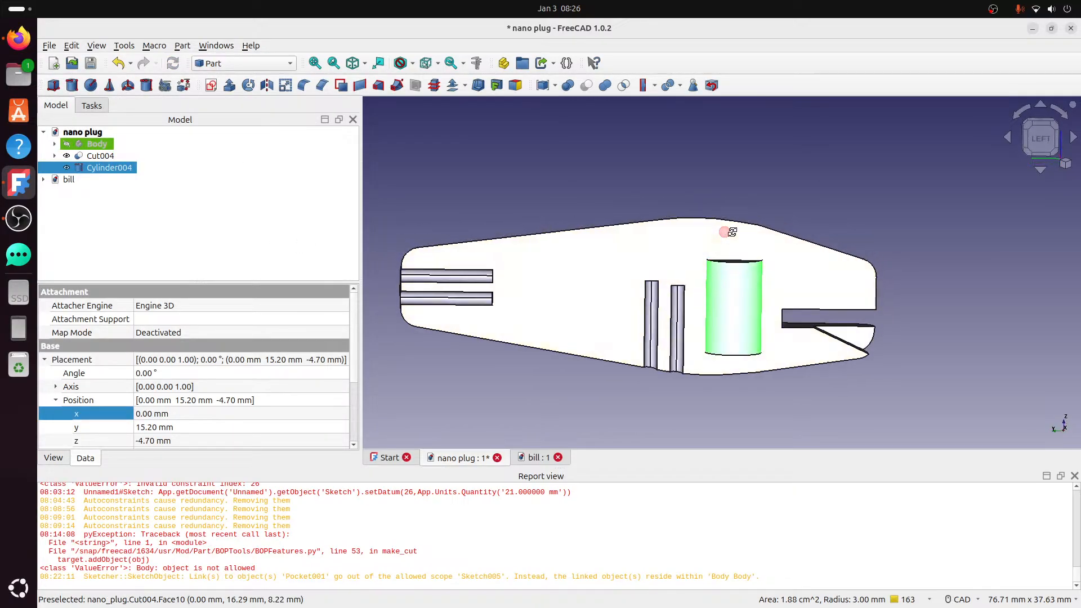
left_click(1041, 137)
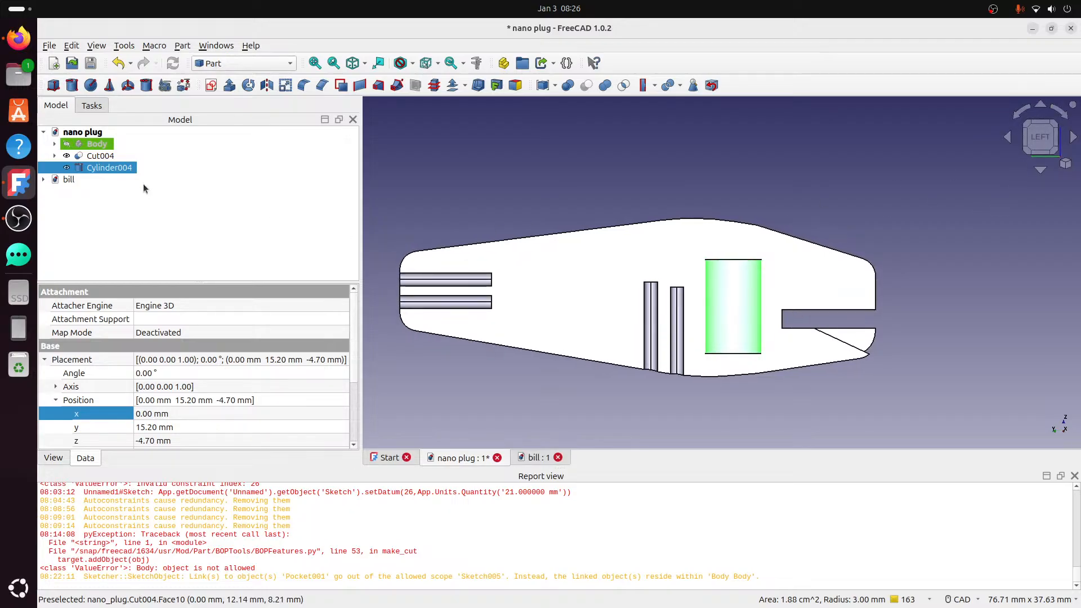
right_click(124, 170)
left_click(169, 24)
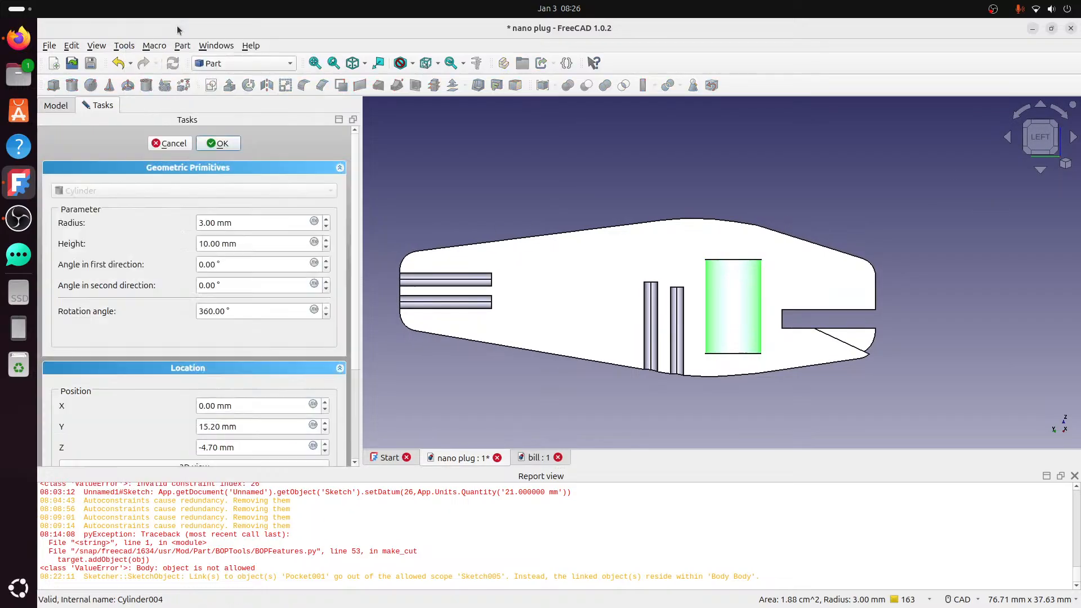
left_click(327, 241)
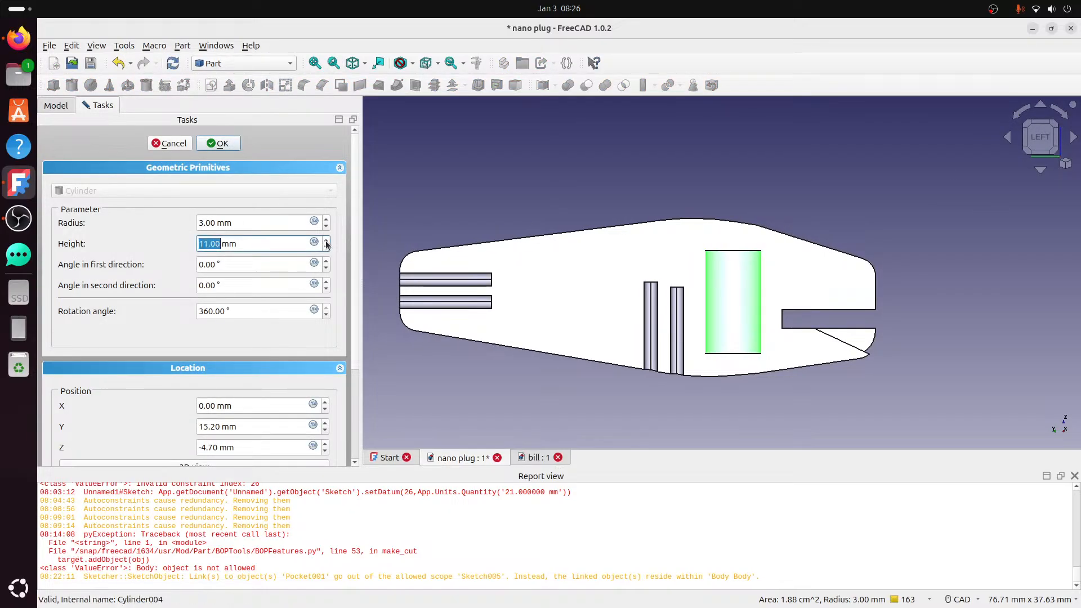
left_click(228, 145)
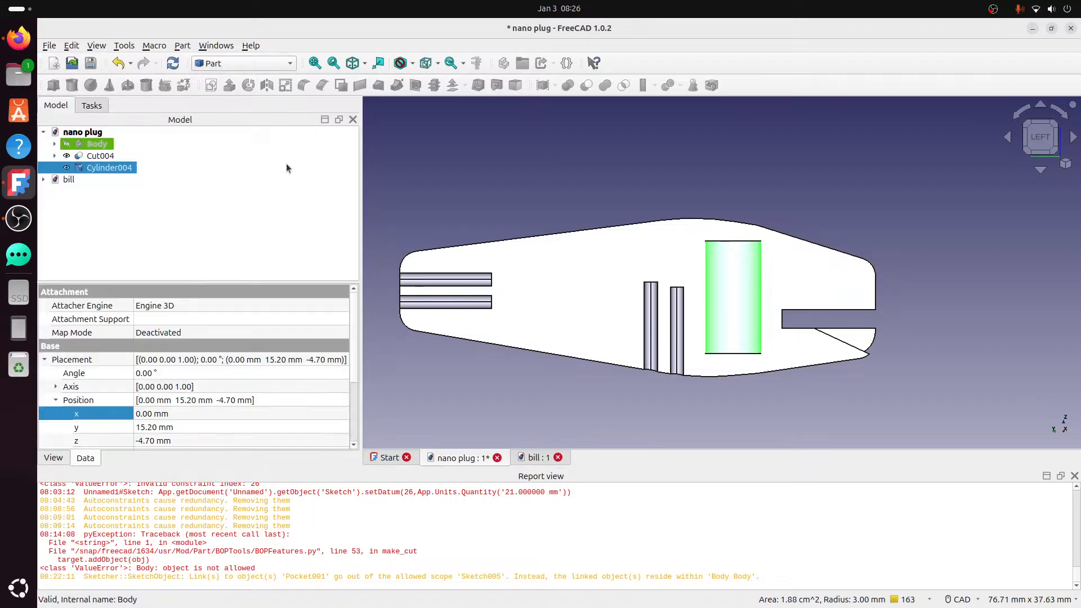
- Lower the 3 mm radius belly cylinder to Z -5 mm
left_click(486, 166)
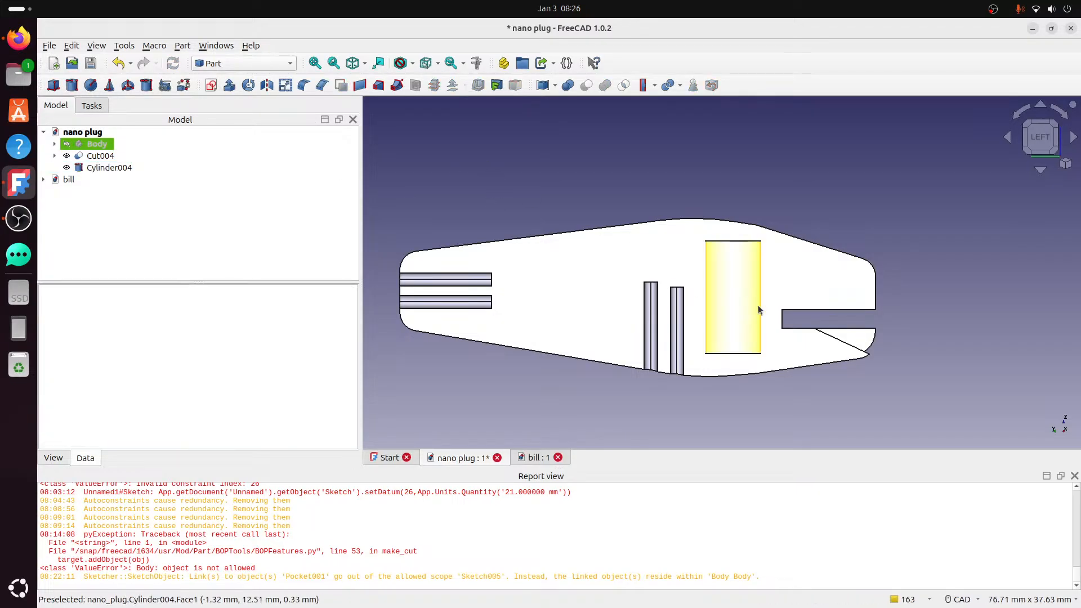
left_click(744, 300)
right_click(740, 301)
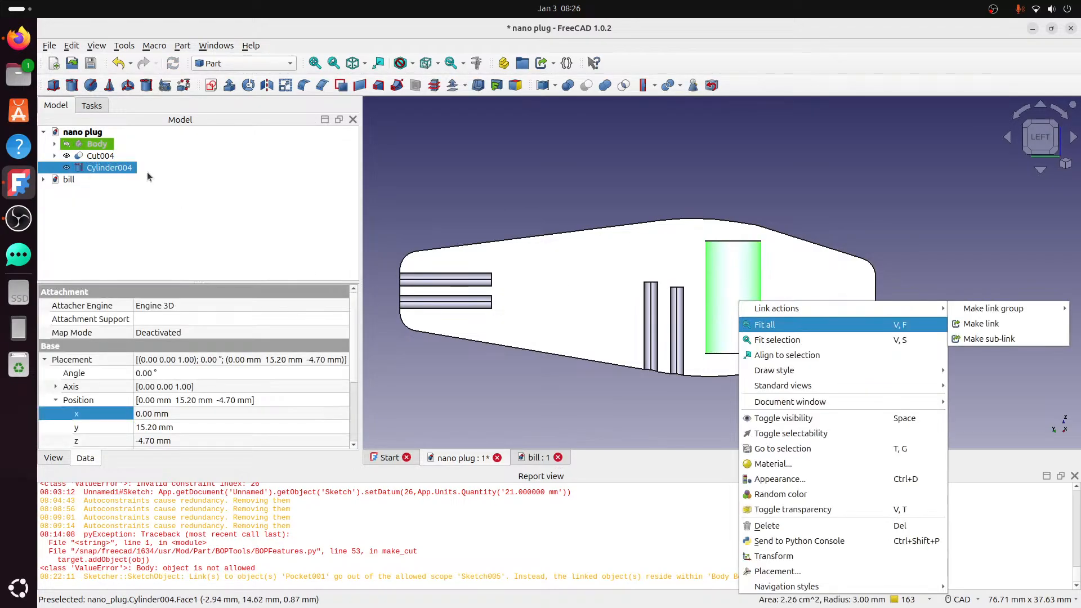
left_click(129, 170)
right_click(130, 168)
left_click(169, 40)
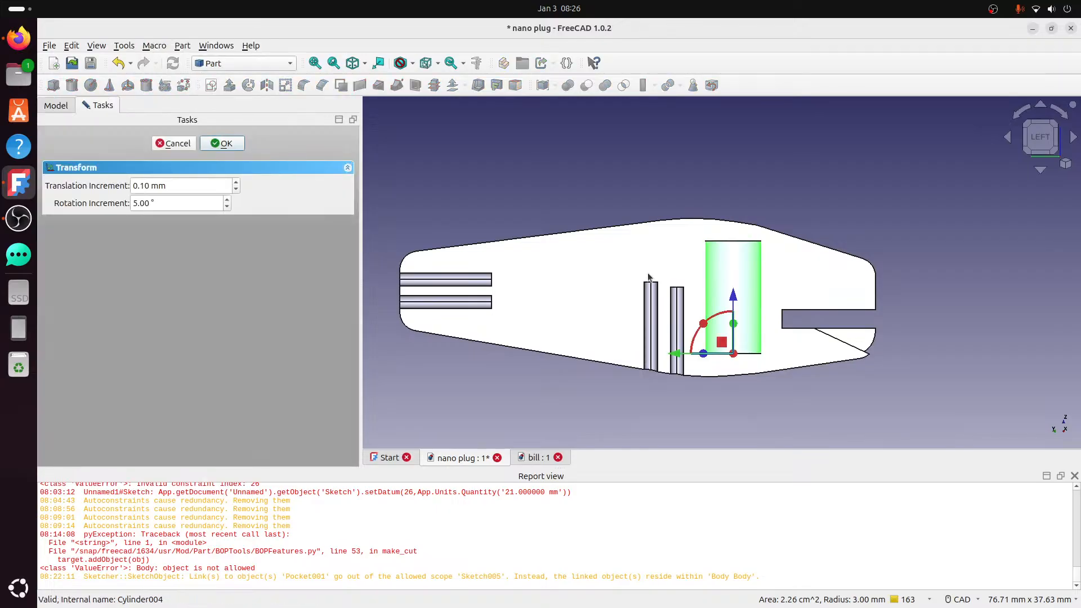
left_click_drag(734, 297, 734, 301)
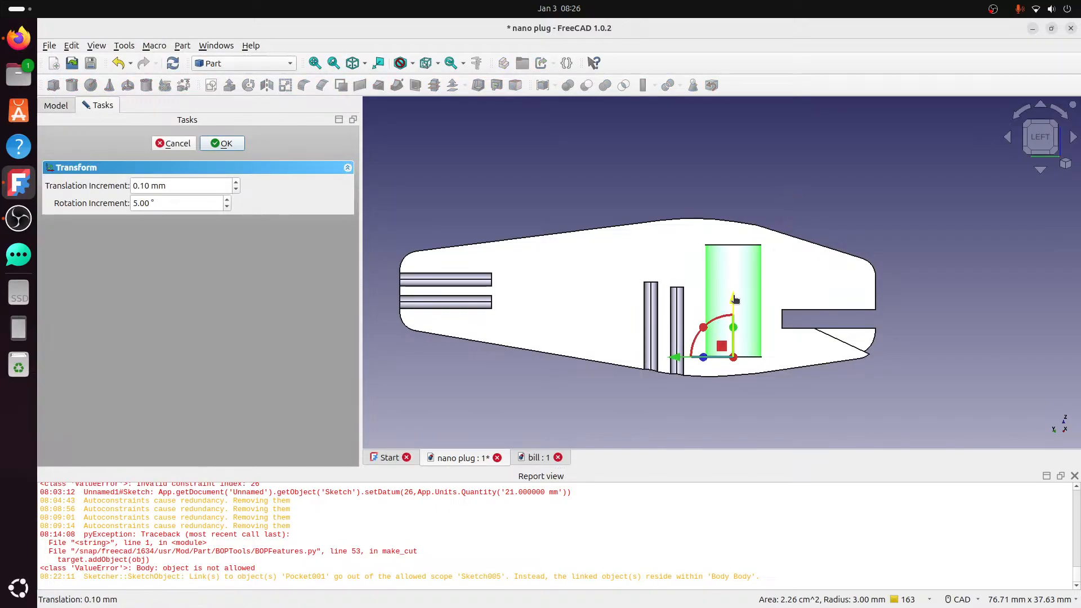
middle_click_drag(769, 233, 737, 293)
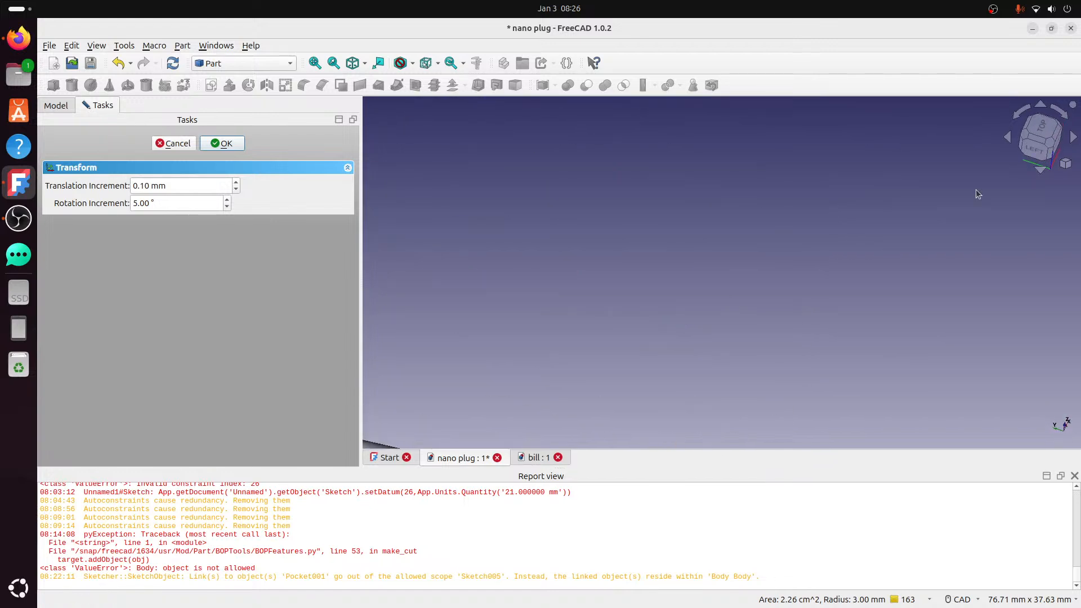
left_click(1034, 154)
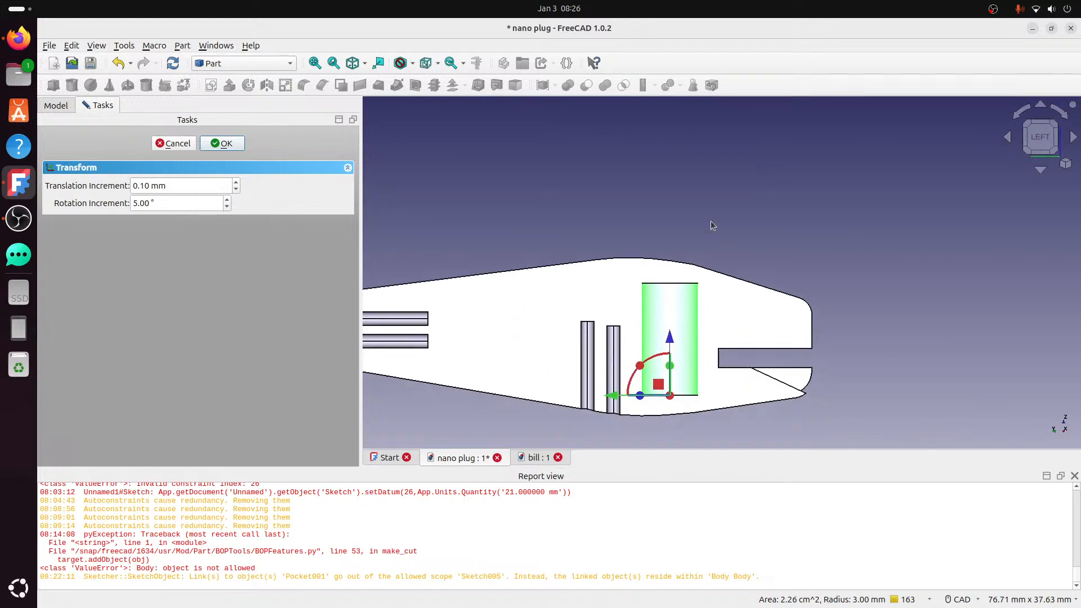
left_click(222, 144)
scroll(562, 268, "down", 3)
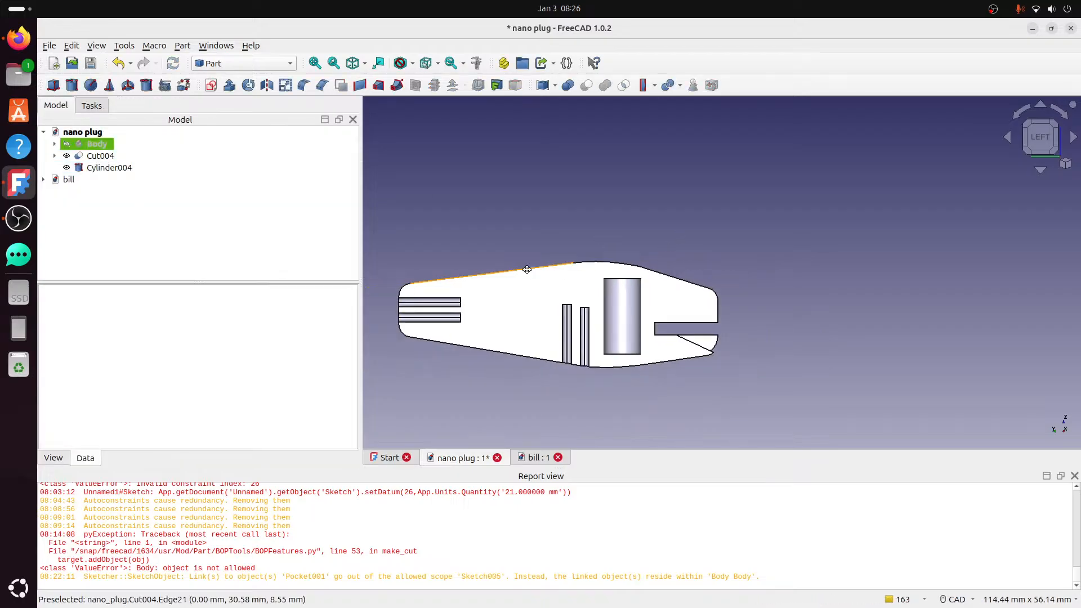
scroll(603, 270, "up", 1)
- Duplicate the belly cylinder, rotate the copy to lie horizontally and place it between the end holes and the vertical belly holes
left_click(110, 167)
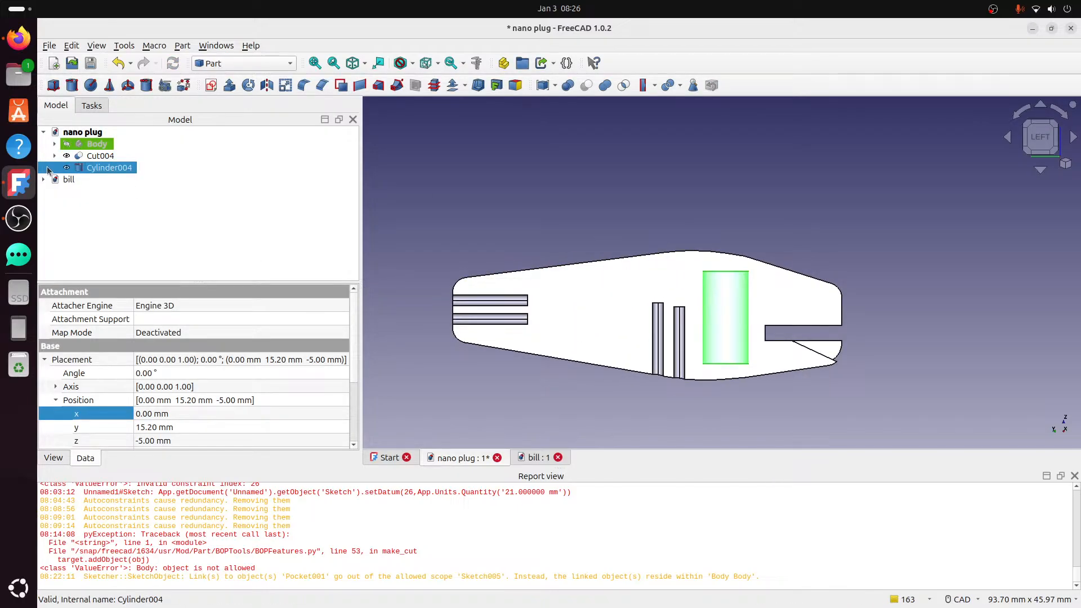
key("ctrl+c")
key("ctrl+v")
left_click(99, 179)
right_click(104, 180)
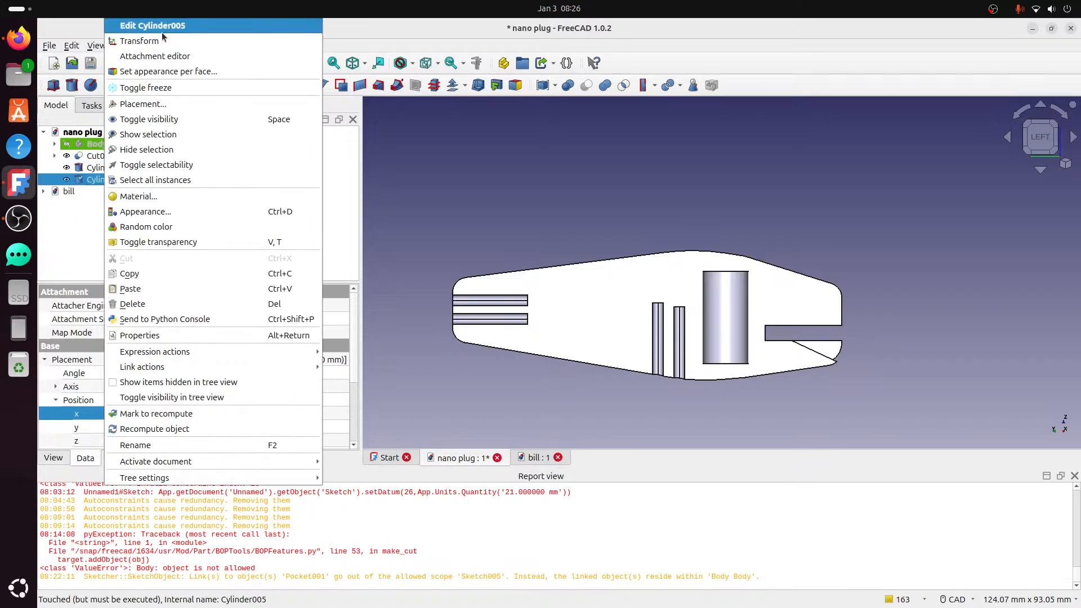
left_click(154, 41)
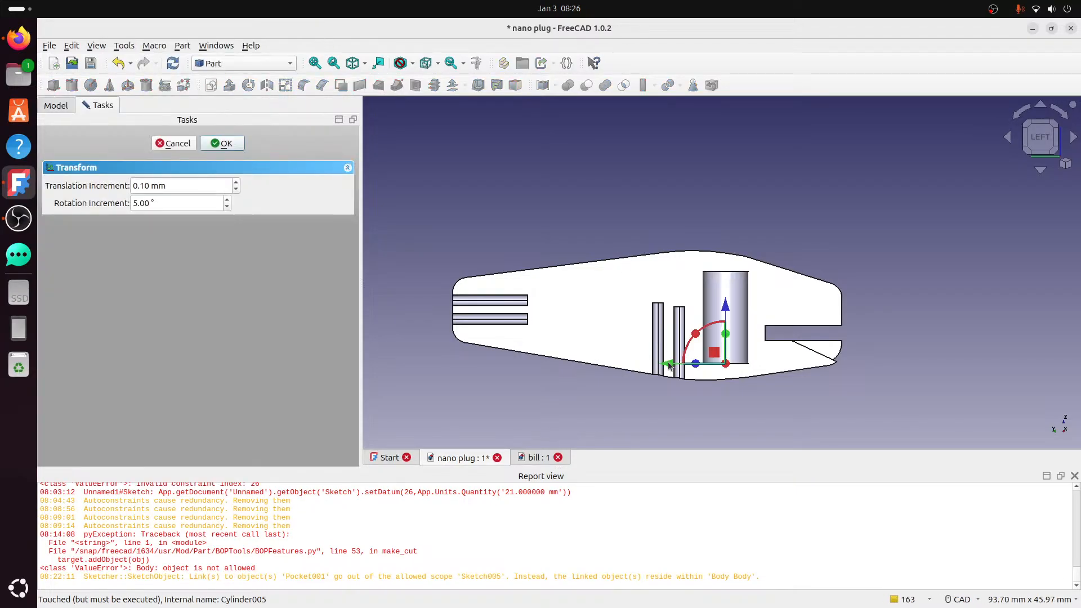
left_click_drag(668, 365, 555, 256)
left_click_drag(614, 316, 604, 316)
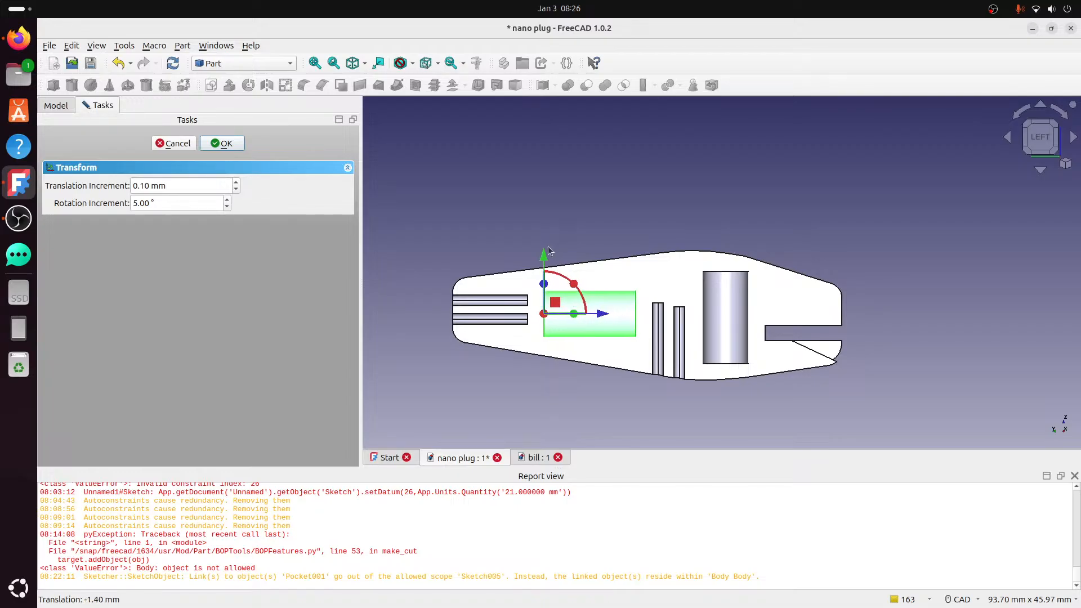
- Tilt the copied cylinder 10° so its belly end points down, and fine-tune its position inside the plug outline
left_click_drag(543, 256, 581, 296)
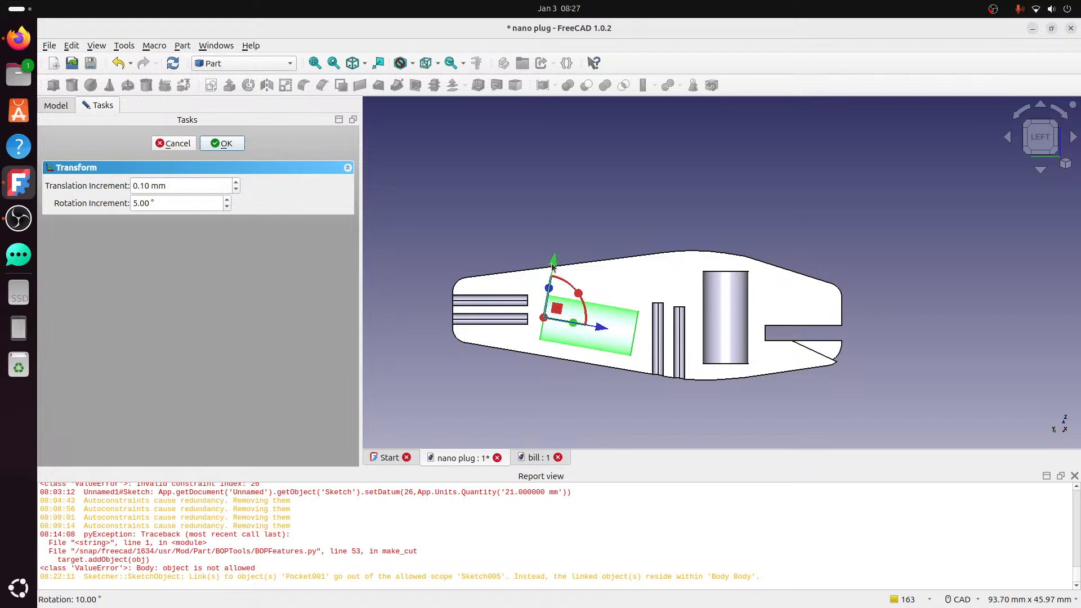
left_click_drag(552, 261, 555, 259)
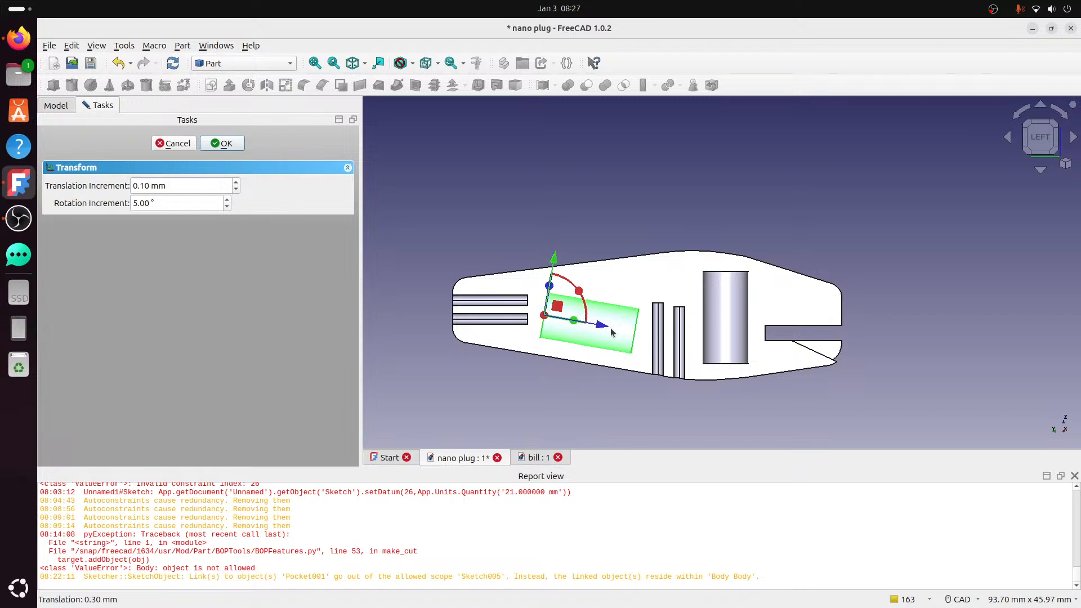
left_click_drag(605, 328, 605, 328)
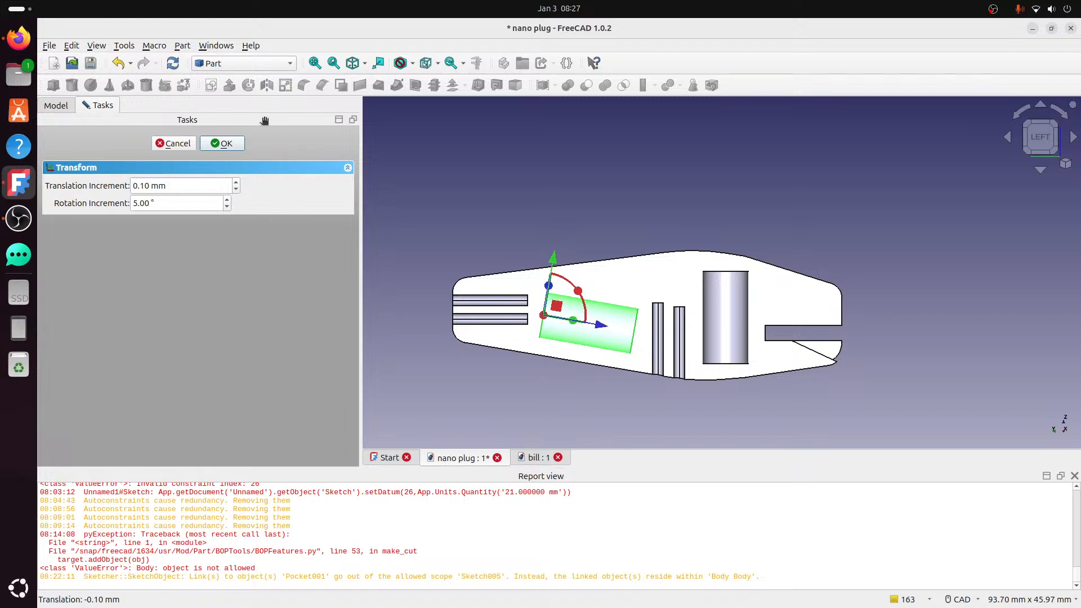
left_click(243, 146)
- Cut the vertical belly cylinder and the tilted cylinder out of the plug half with Boolean cuts, vertical one first
middle_click_drag(618, 213, 714, 248)
left_click(1047, 144)
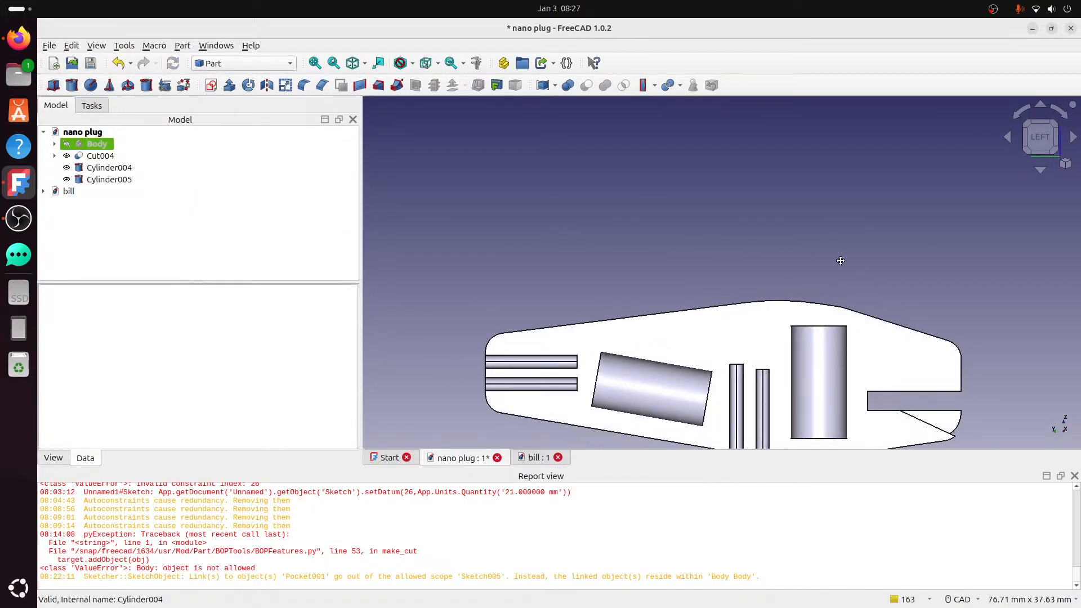
middle_click_drag(841, 260, 776, 217)
left_click(775, 329)
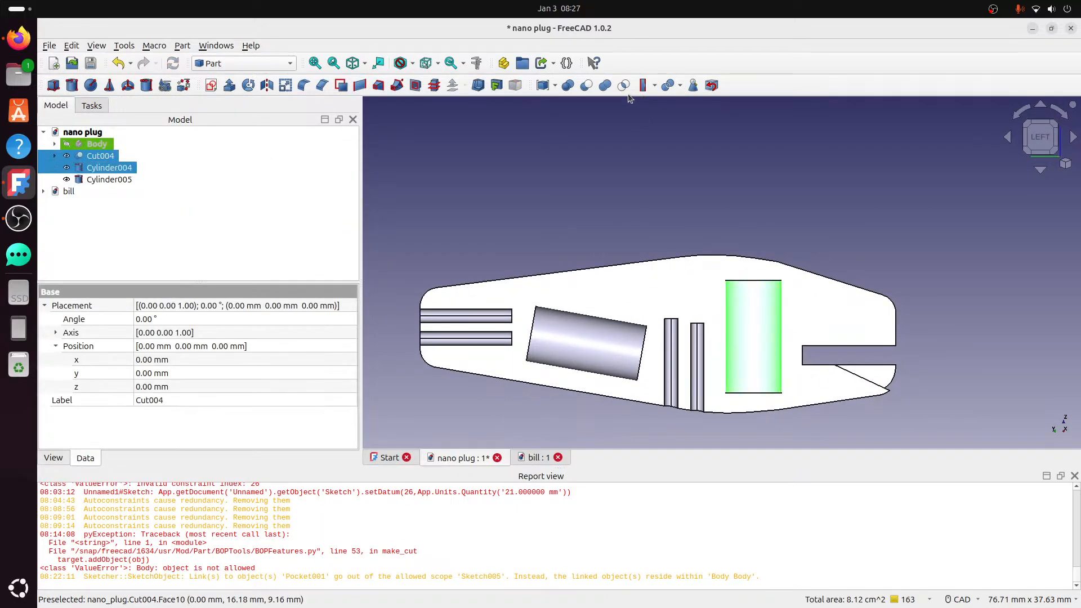
left_click(586, 85)
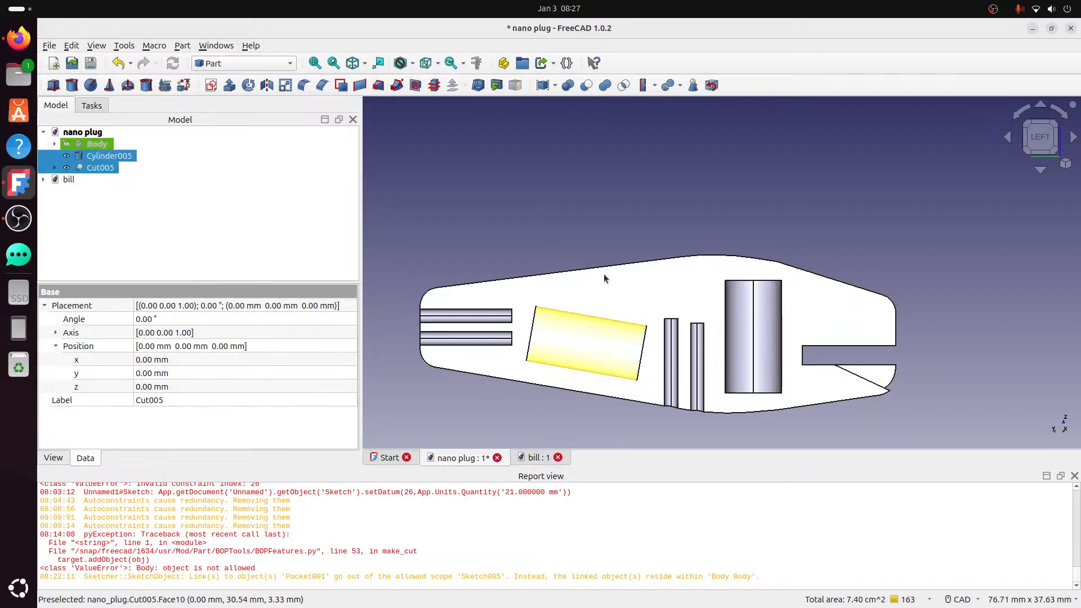
left_click(586, 85)
- Add a new cylinder primitive to the nano plug, working from the right view of the outer shell
scroll(731, 387, "down", 3)
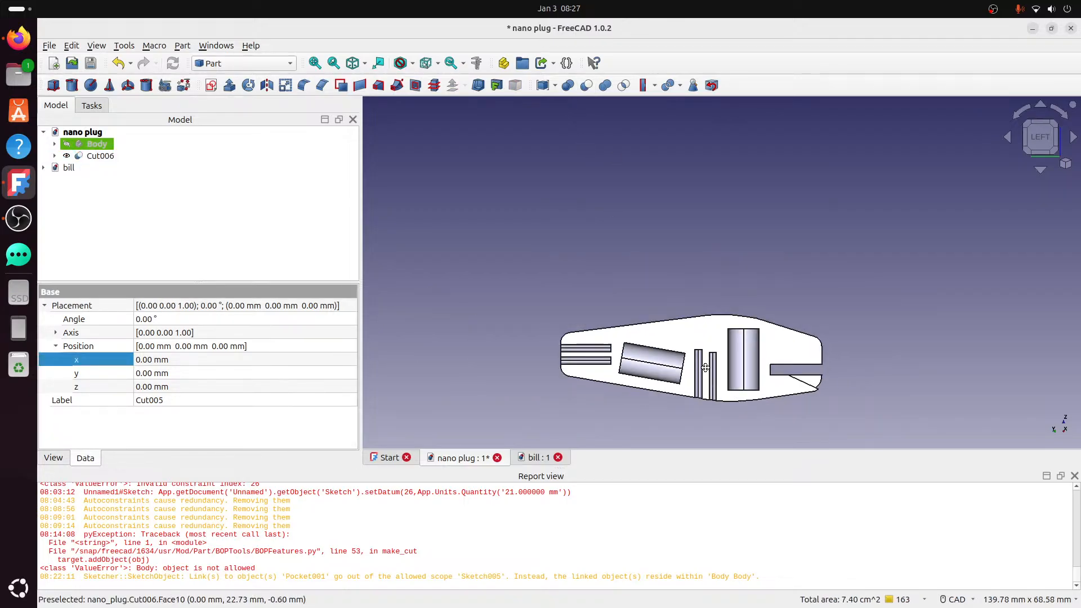
middle_click_drag(705, 368, 616, 336)
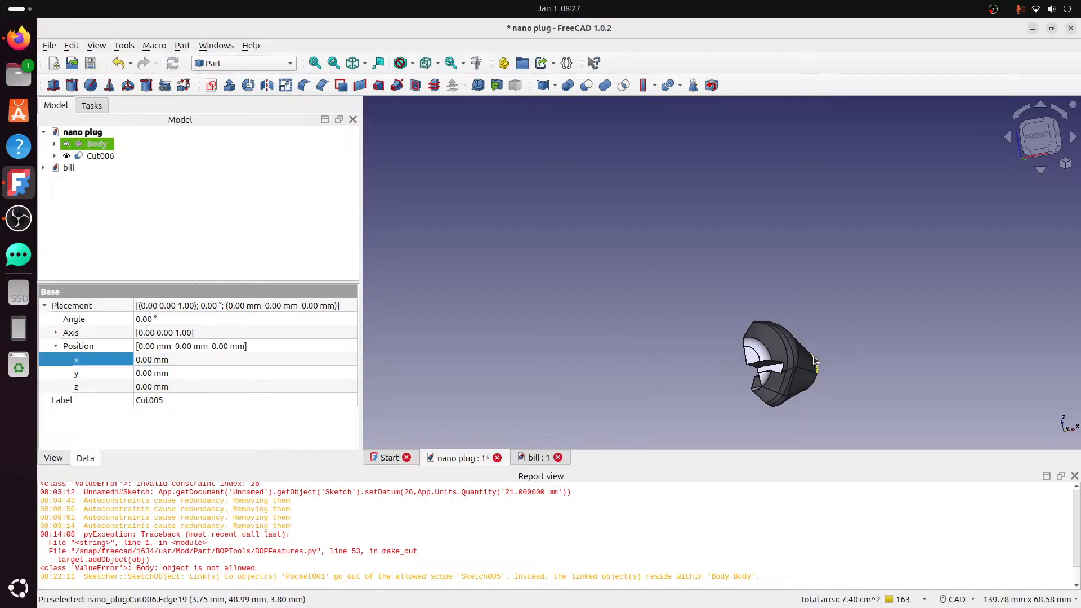
middle_click_drag(812, 356, 774, 348)
left_click(1048, 137)
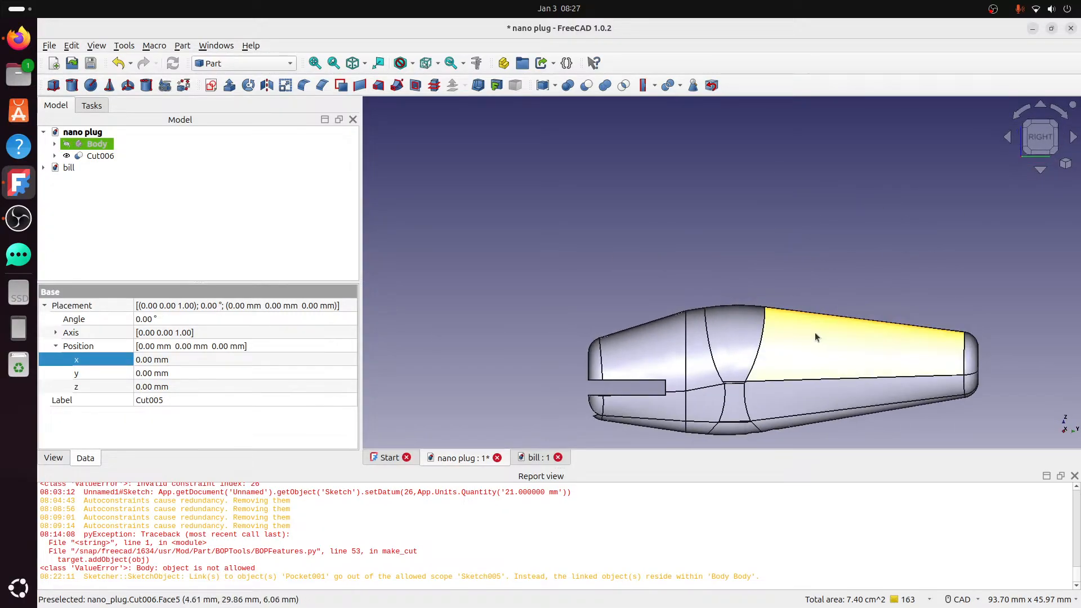
scroll(613, 277, "up", 3)
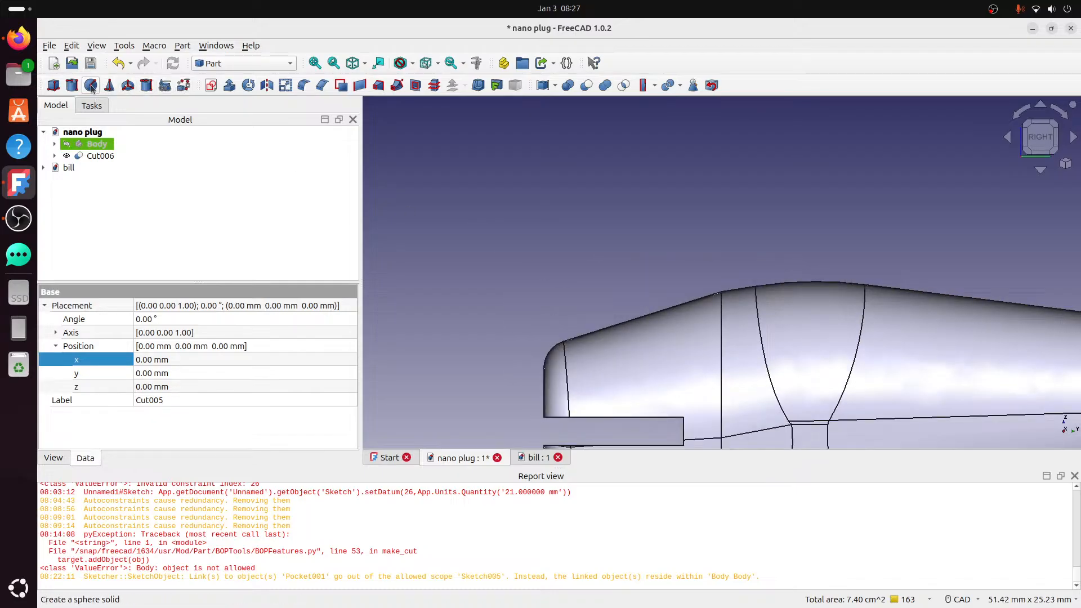
left_click(72, 85)
scroll(665, 242, "up", 2)
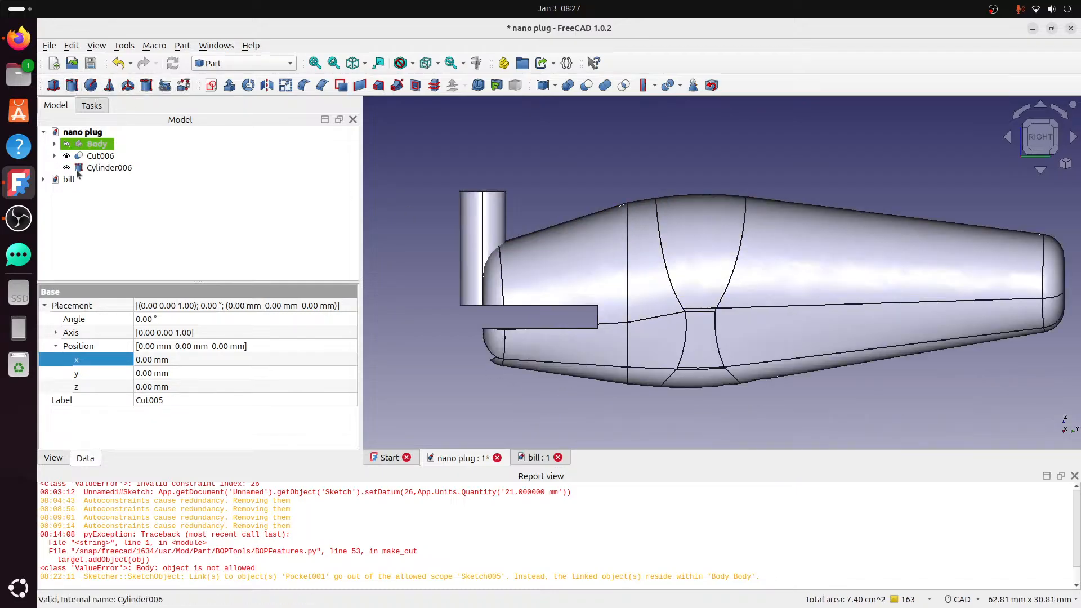
- Move the new cylinder 6.5 mm along the plug from the slotted end and raise it 4.6 mm
left_click(94, 169)
right_click(95, 169)
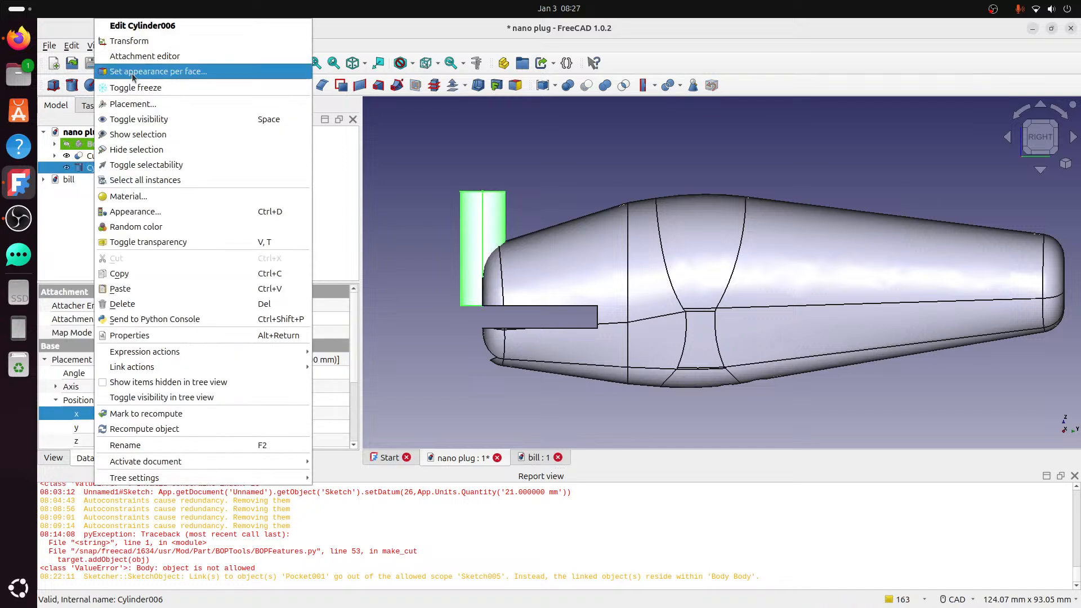
left_click(143, 41)
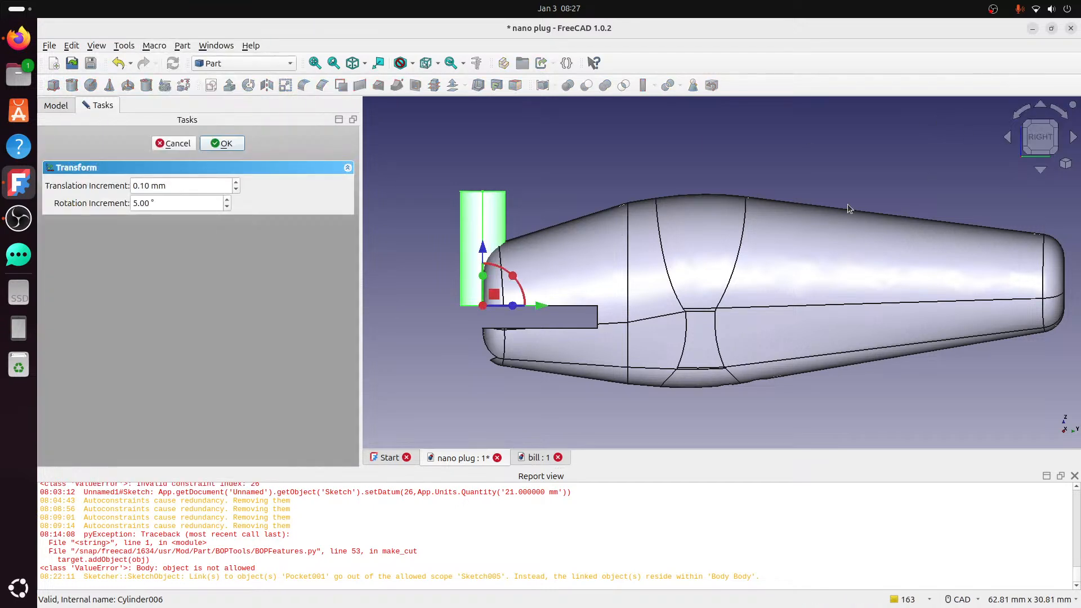
left_click_drag(539, 310, 610, 289)
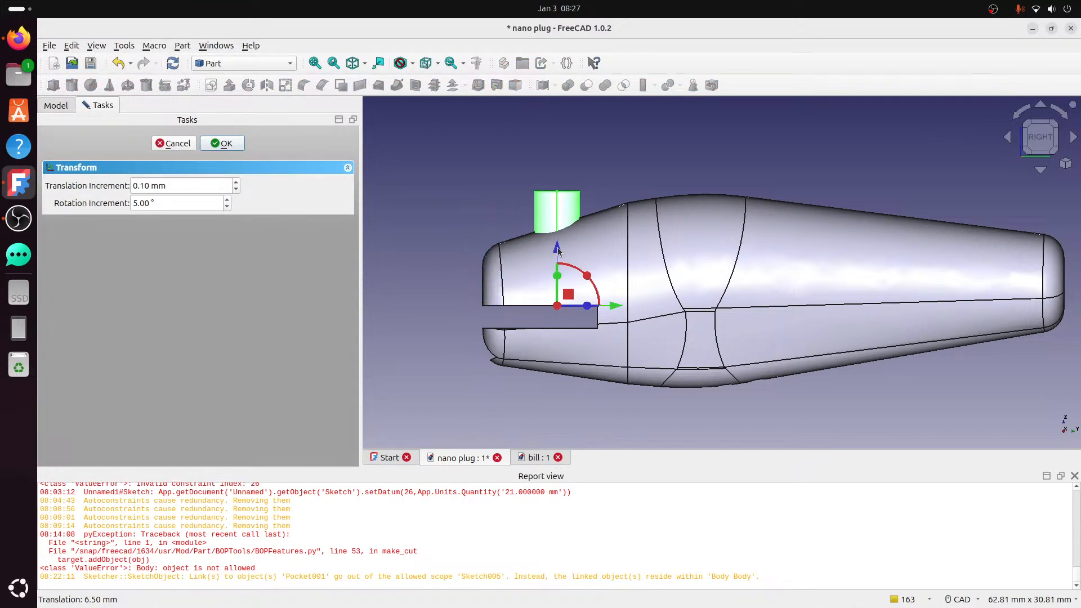
left_click_drag(558, 250, 558, 198)
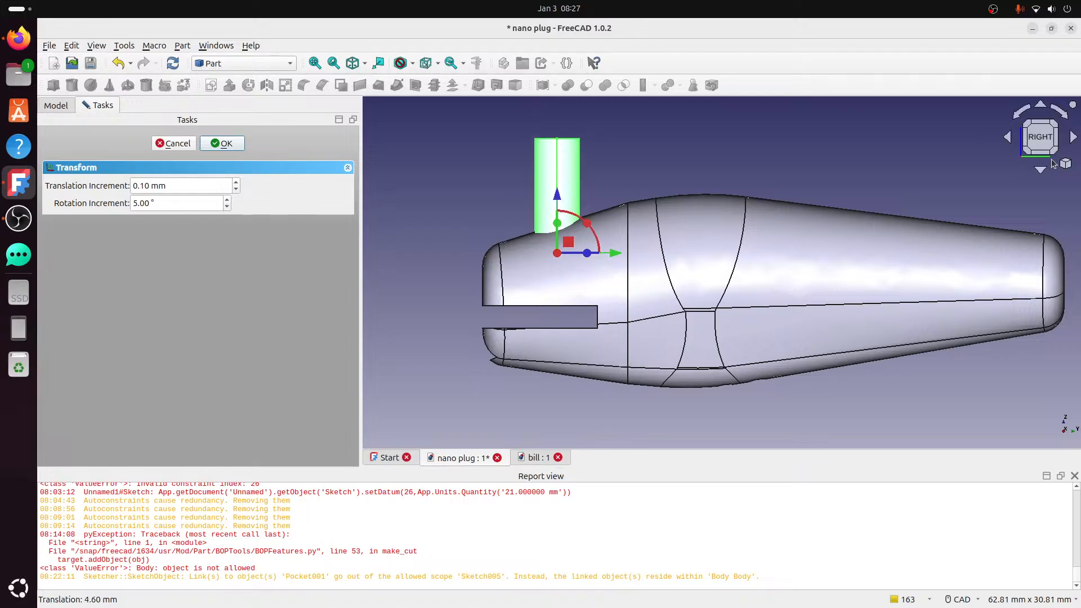
- Tilt the cylinder 45° outward in the front view and set its base into the upper outer flank, ending with a 0.7 mm shift
left_click(1026, 138)
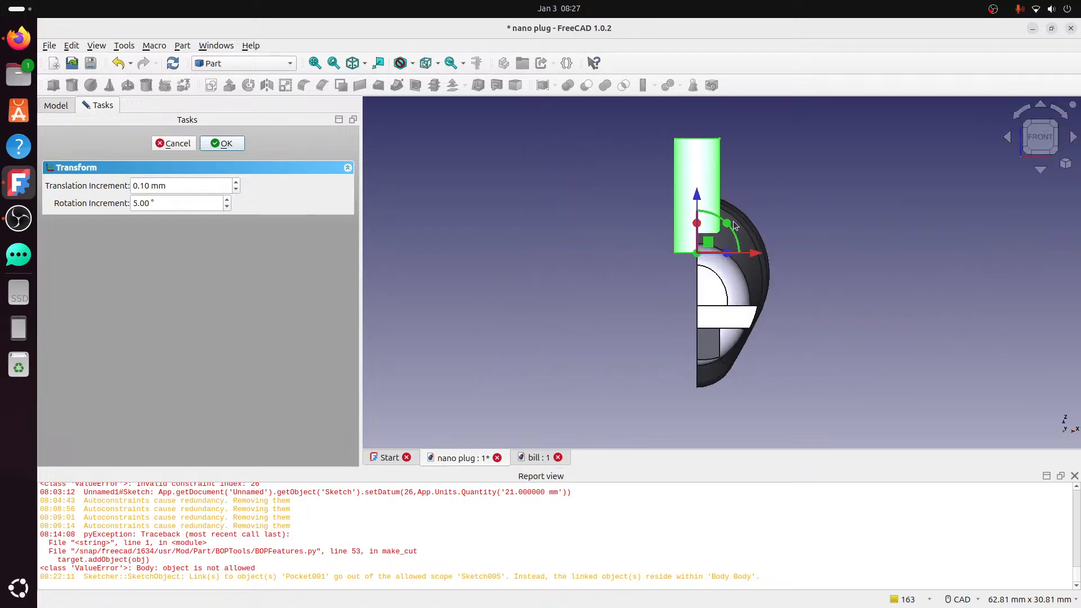
left_click_drag(733, 228, 752, 293)
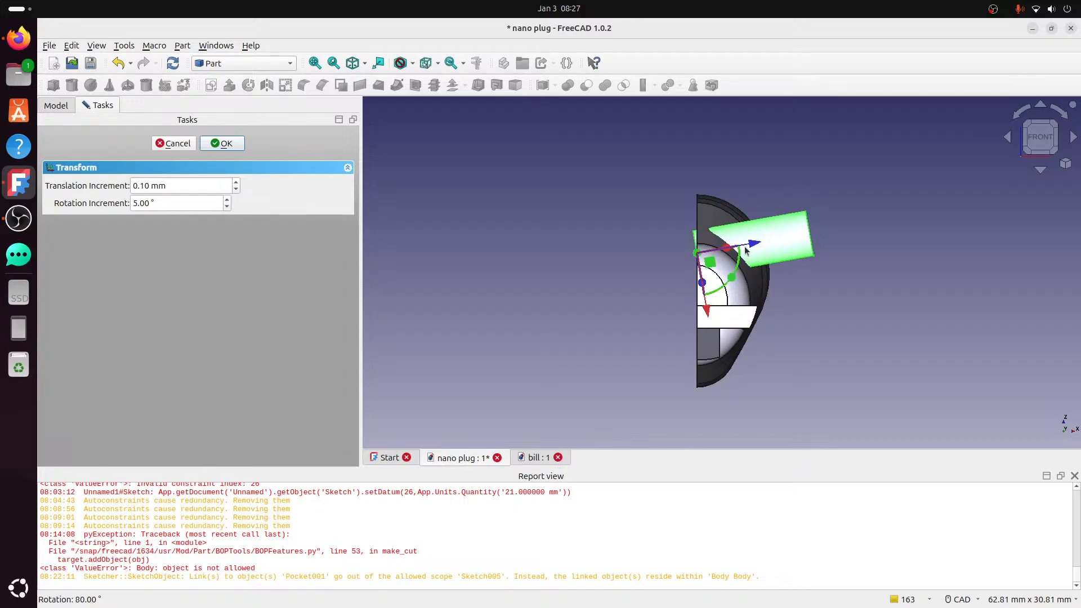
mouse_move(760, 244)
left_mouse_down()
mouse_move(762, 265)
mouse_move(763, 249)
left_mouse_up()
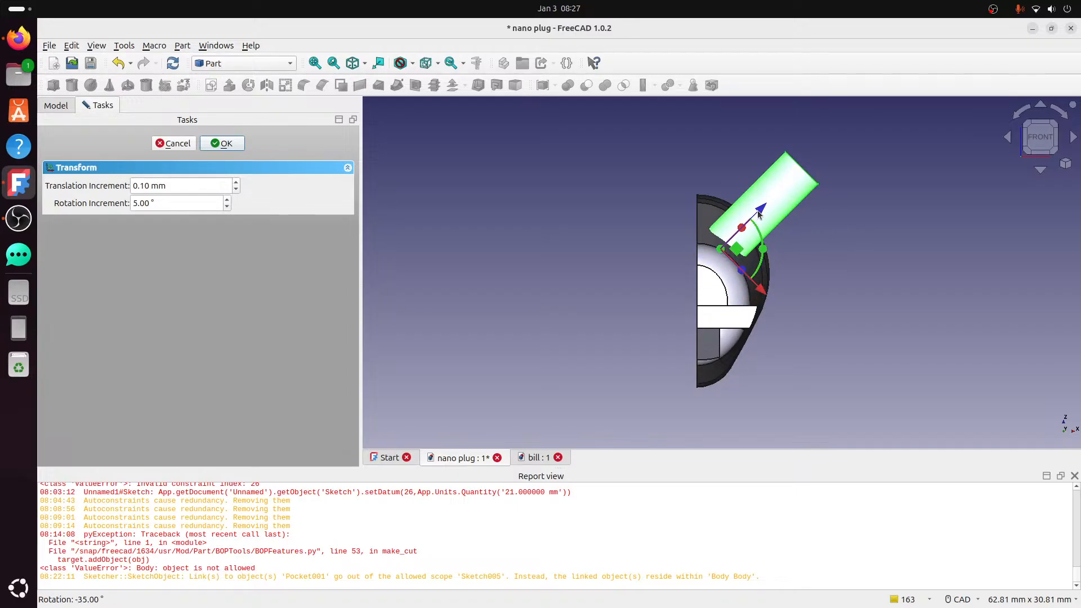
left_click_drag(758, 213, 768, 211)
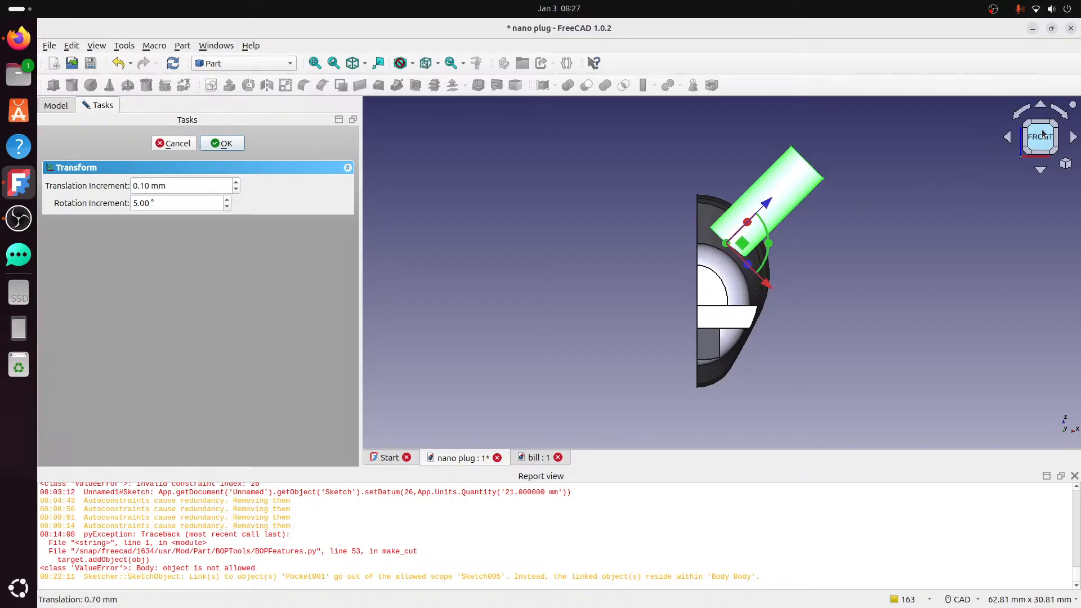
- Rotate the cylinder 10° to suit the sloping surface near the slotted end, and lean it further outward
left_click(1052, 127)
left_click(1048, 143)
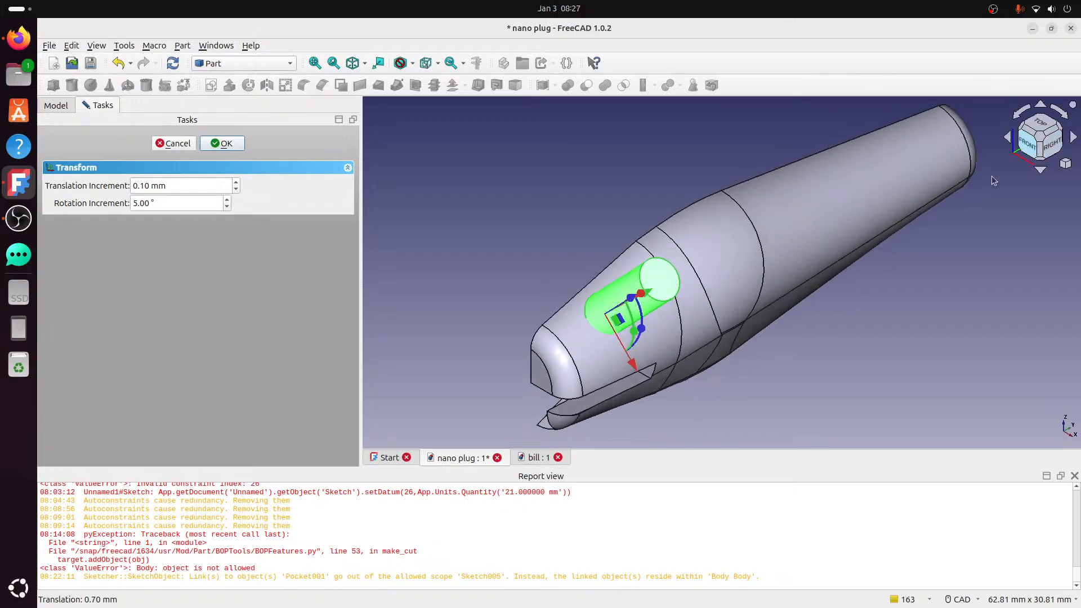
left_click_drag(587, 266, 590, 261)
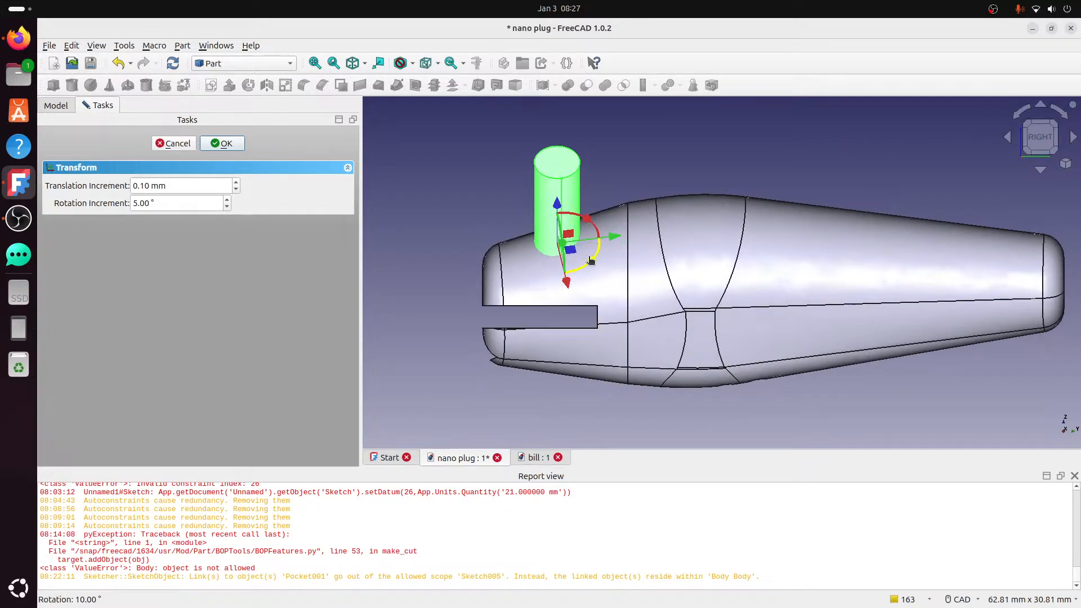
left_click_drag(589, 221, 583, 222)
middle_click_drag(592, 197, 833, 219)
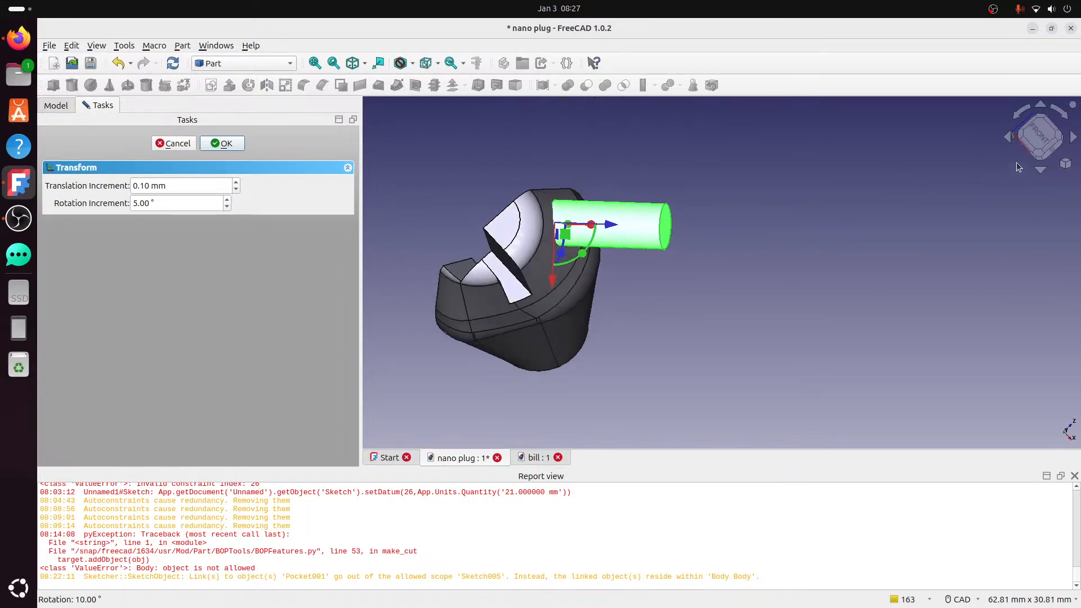
left_click(1039, 137)
scroll(625, 265, "up", 2)
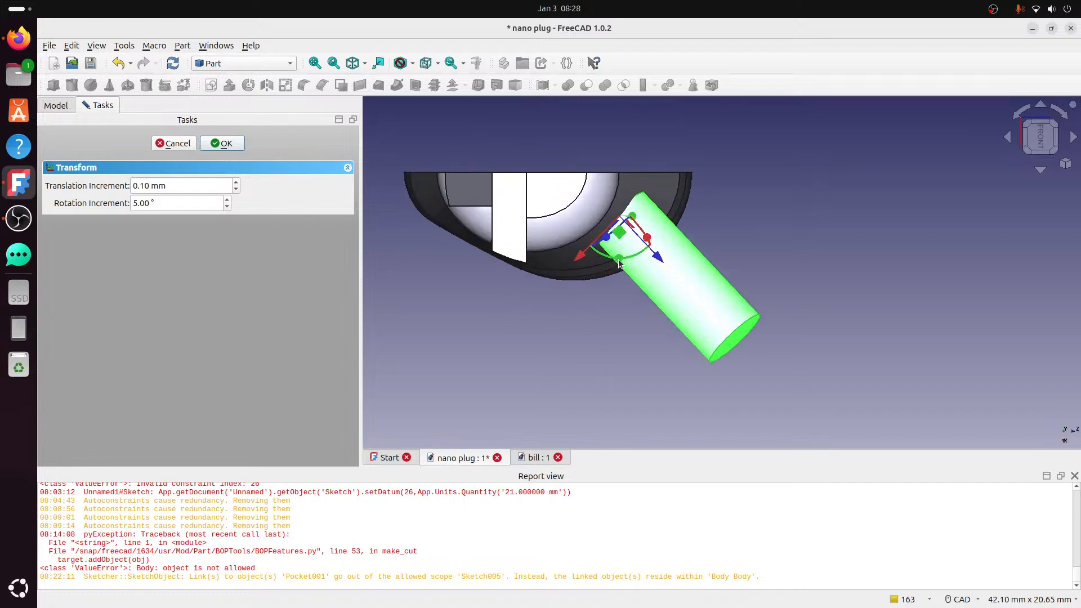
left_click_drag(623, 262, 667, 247)
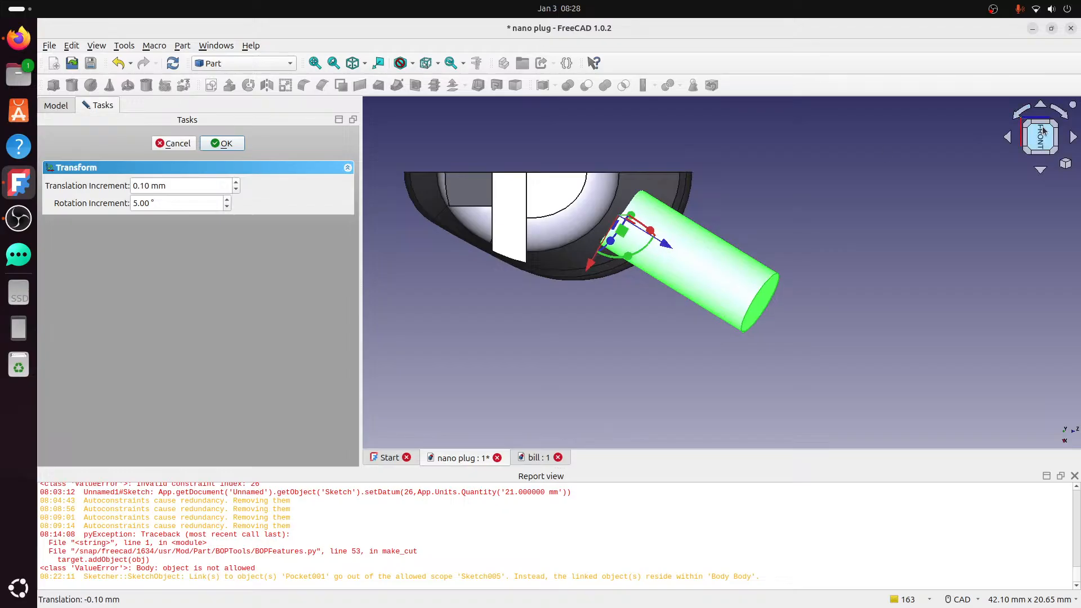
- Push the tilted cylinder 0.1 mm deeper into the plug's flank and accept its placement
left_click(1059, 142)
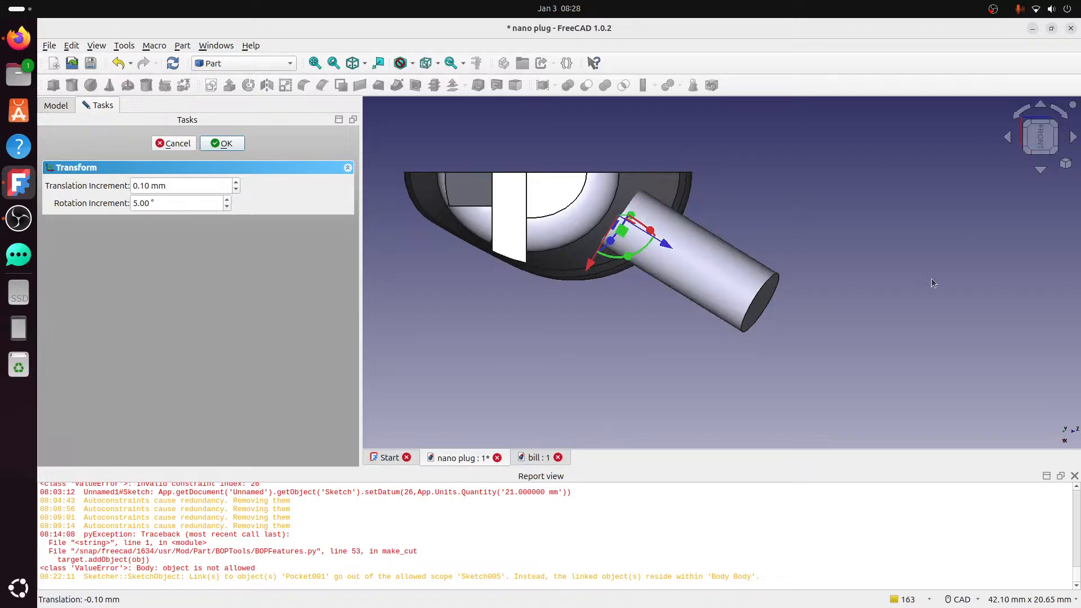
middle_click_drag(882, 314, 817, 228)
middle_click_drag(792, 389, 695, 324)
middle_click_drag(830, 351, 788, 328)
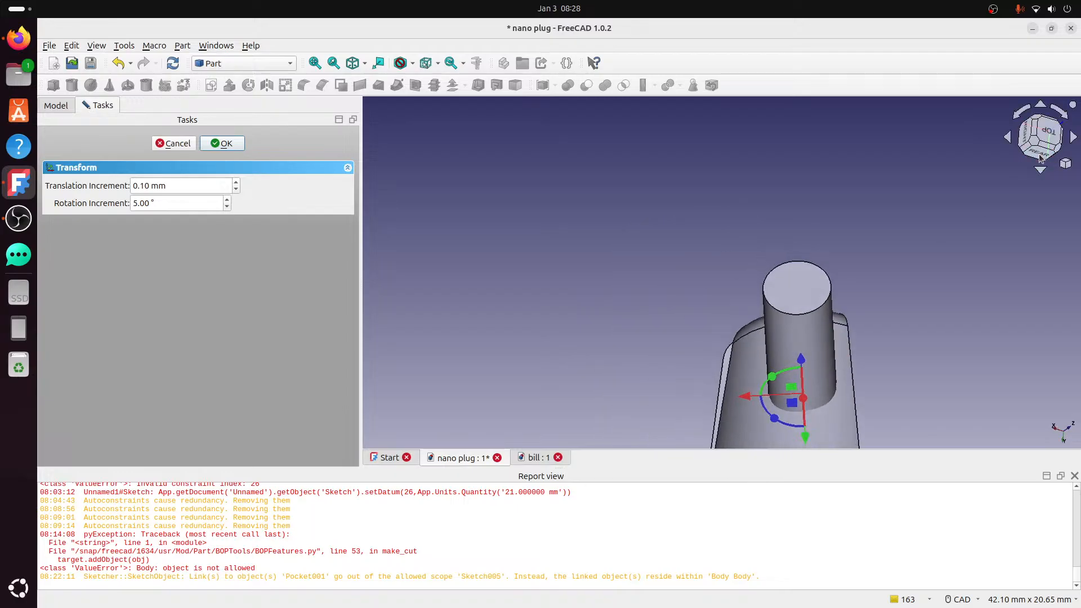
left_click(1040, 160)
middle_click_drag(904, 351, 713, 280)
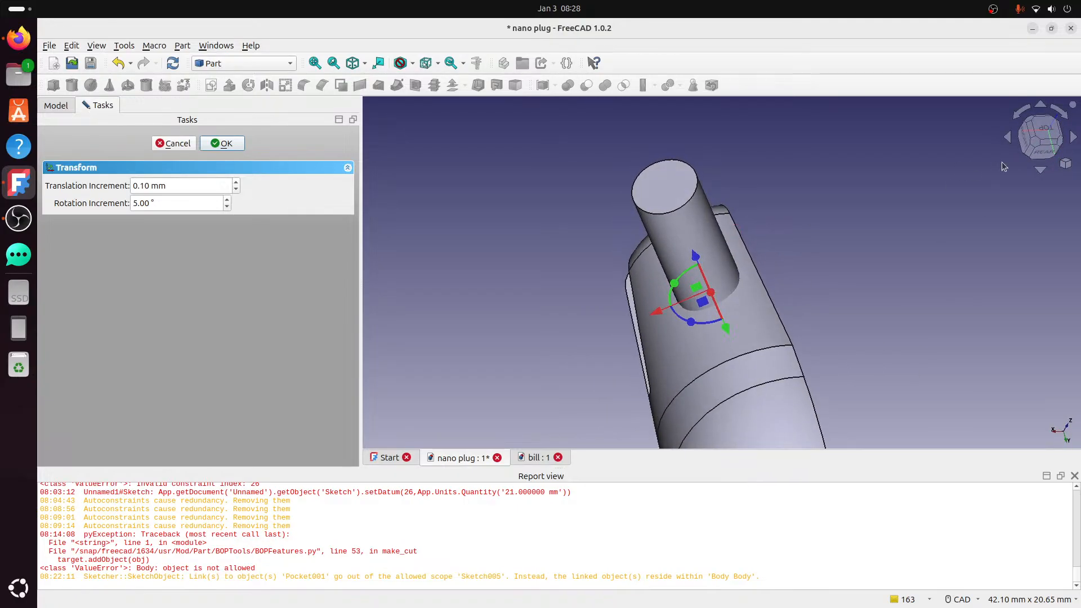
left_click(1042, 148)
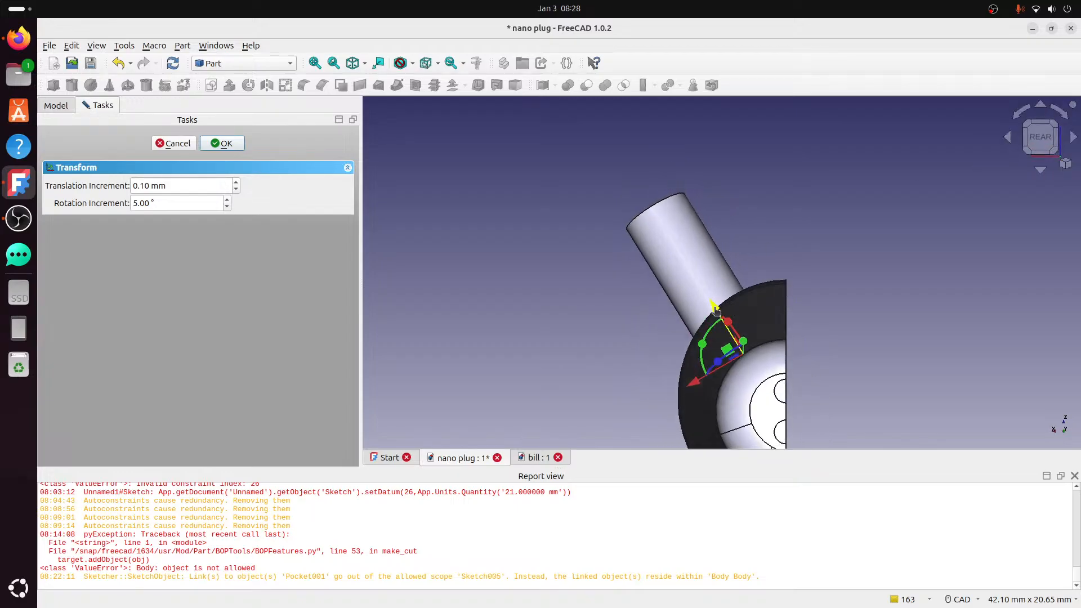
left_click_drag(716, 312, 717, 313)
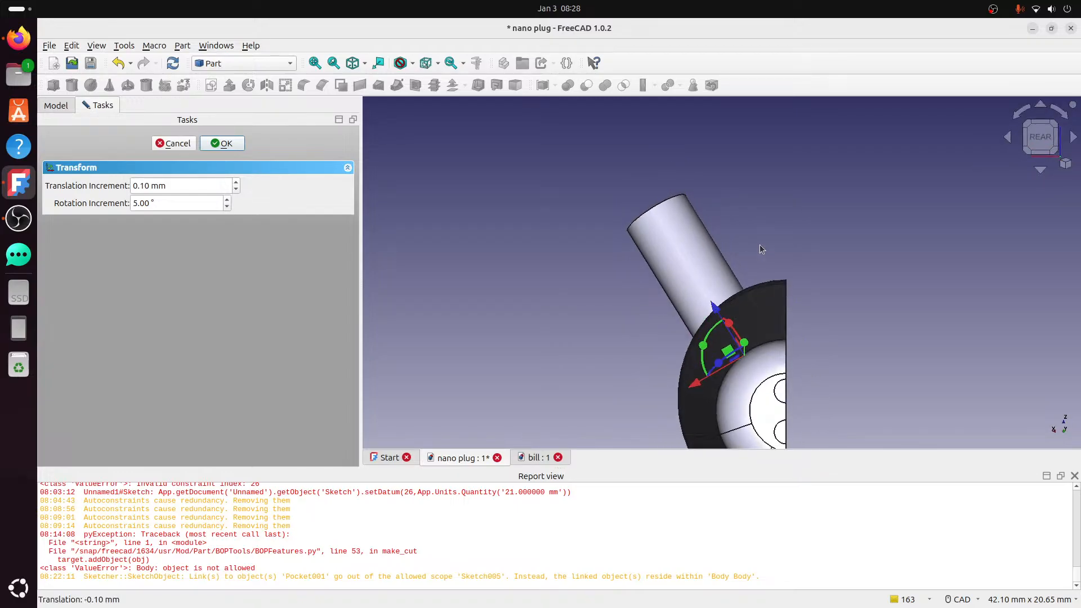
middle_click_drag(761, 249, 828, 306)
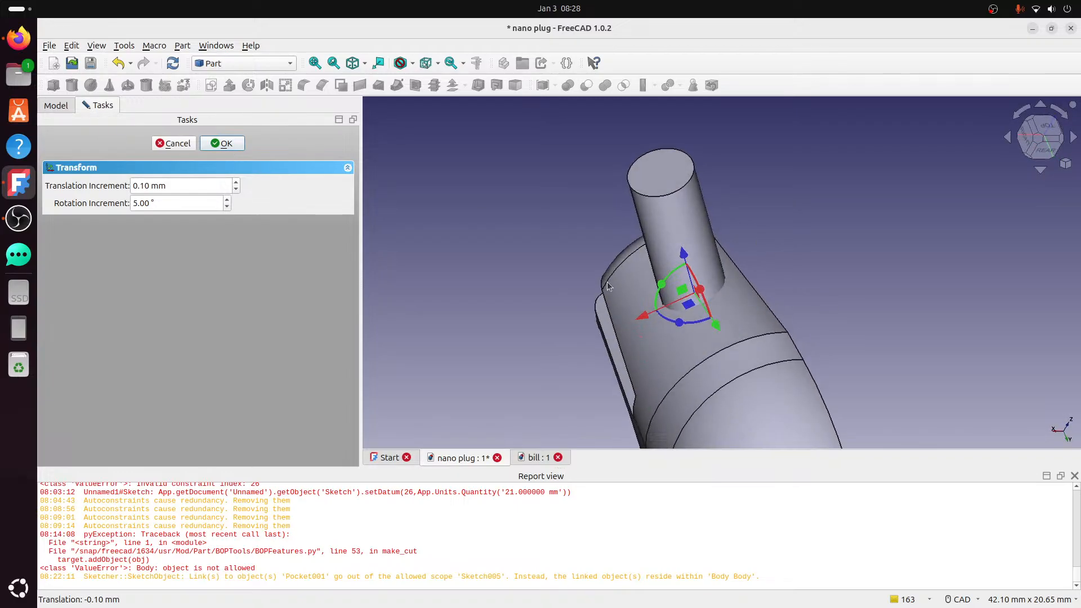
left_click(217, 143)
- Cut the tilted cylinder out of the plug half with a Boolean cut and inspect the round recess
middle_click_drag(698, 299, 651, 303)
left_click(697, 333)
left_click(738, 254, "ctrl")
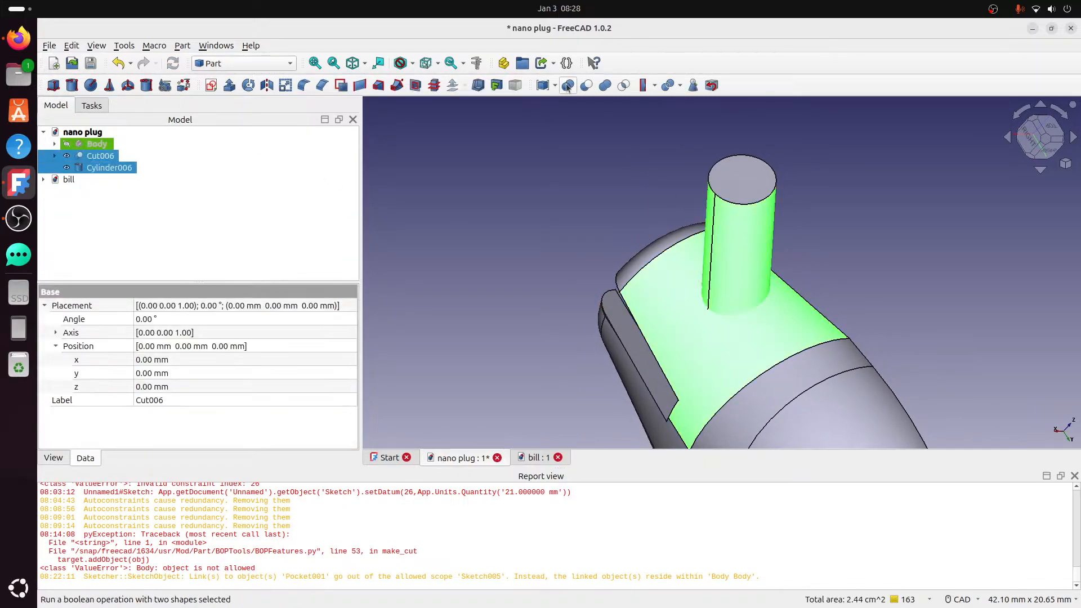
left_click(585, 85)
middle_click_drag(748, 292, 458, 101)
scroll(750, 308, "down", 2)
scroll(458, 102, "down", 2)
middle_click_drag(638, 166, 686, 204)
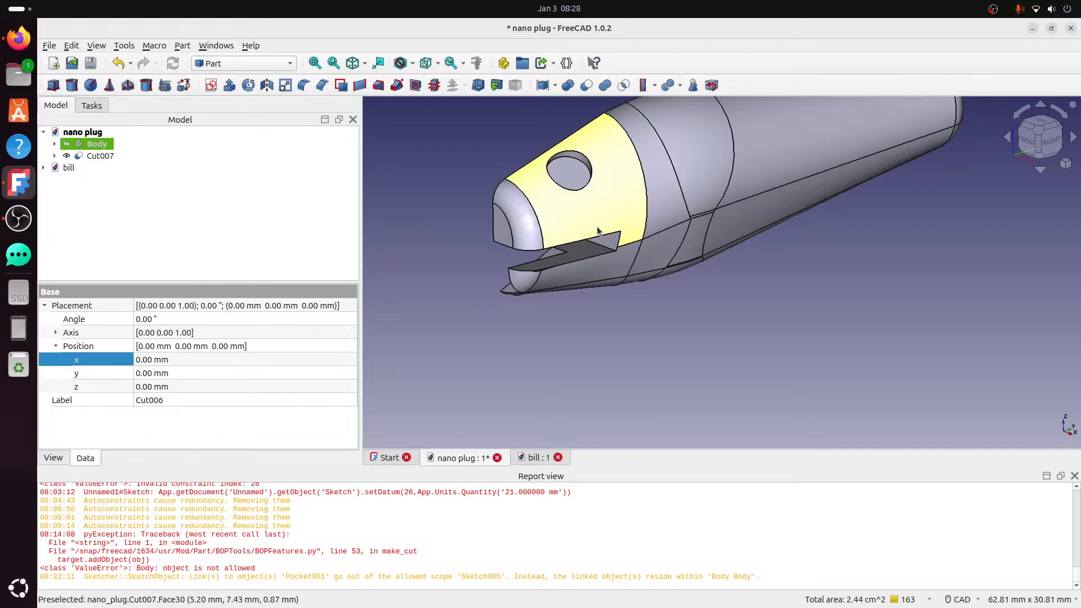
scroll(598, 231, "down", 5)
middle_click_drag(599, 230, 627, 248)
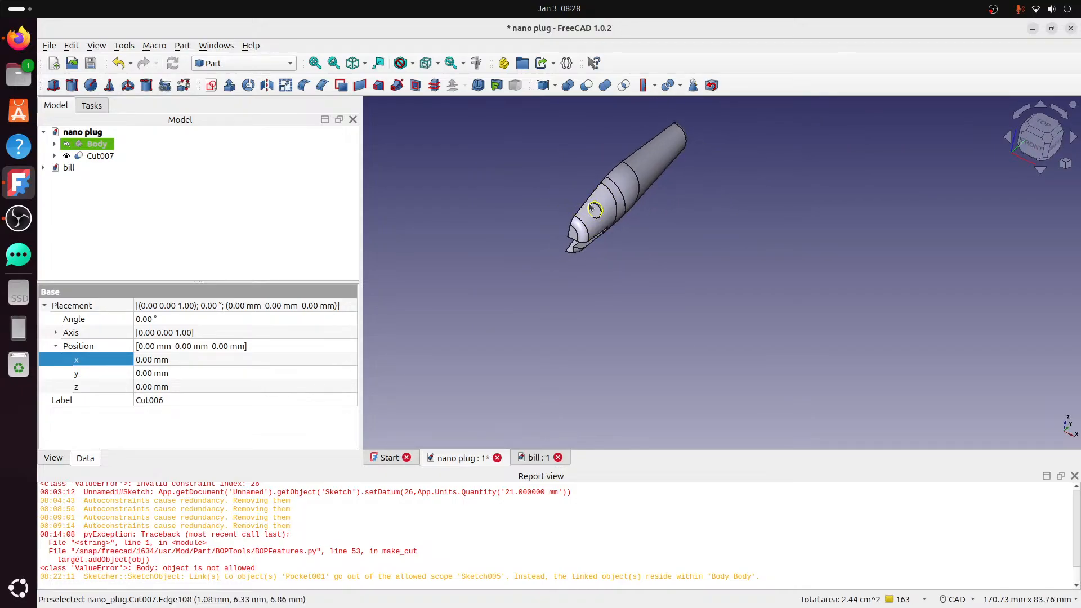
scroll(654, 198, "up", 6)
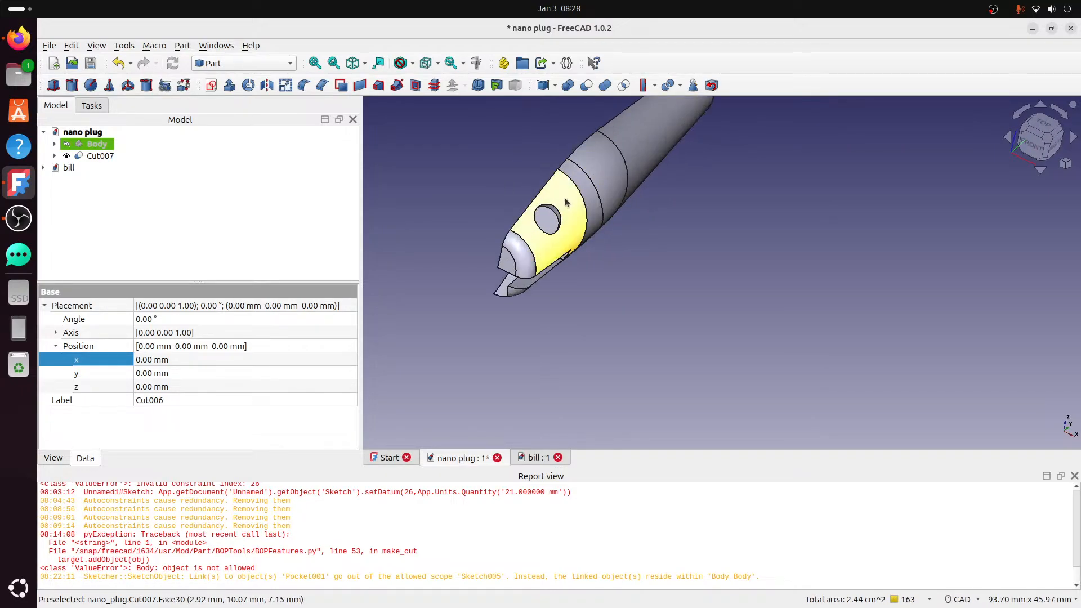
- Show the cut's tool cylinder, tilt it 25° further outward, and reposition it lower on the flank, sinking it 0.7 mm
left_click(55, 155)
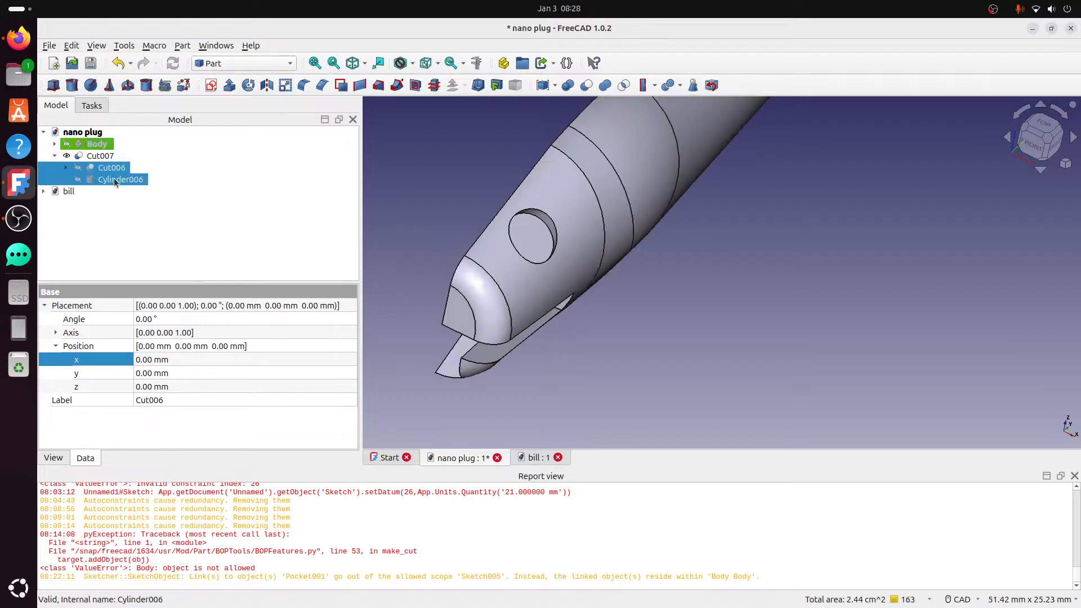
left_click(116, 179)
left_click(635, 224)
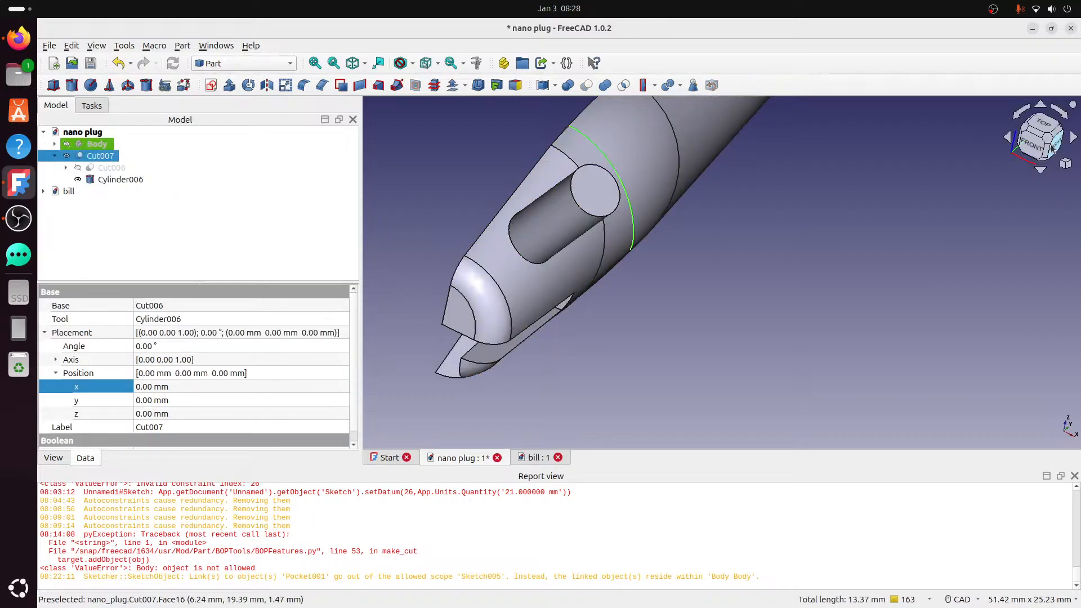
key("1")
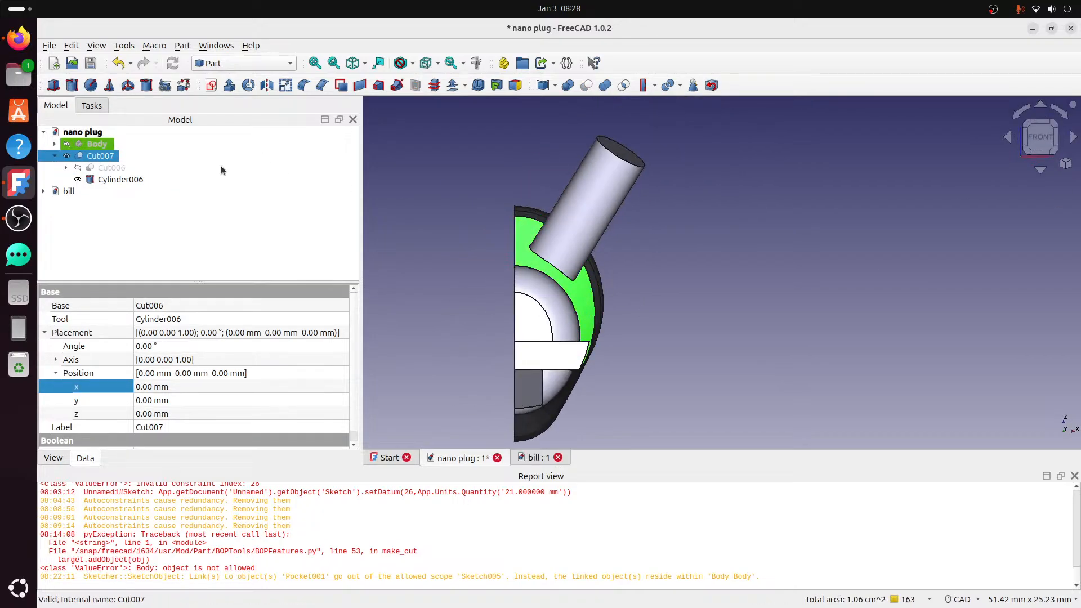
right_click(136, 181)
left_click(157, 41)
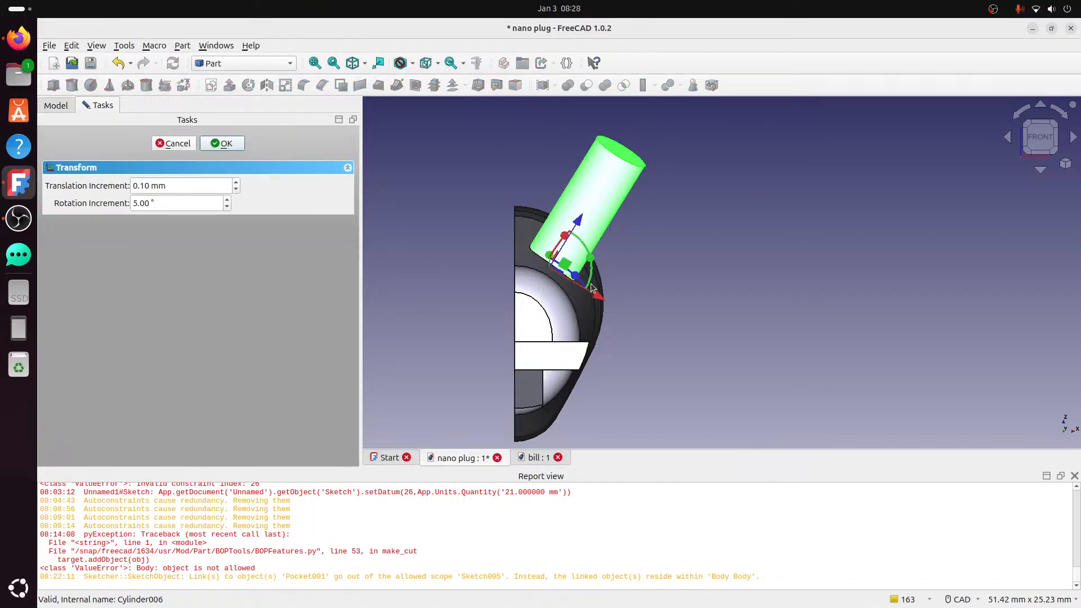
left_click_drag(591, 288, 636, 299)
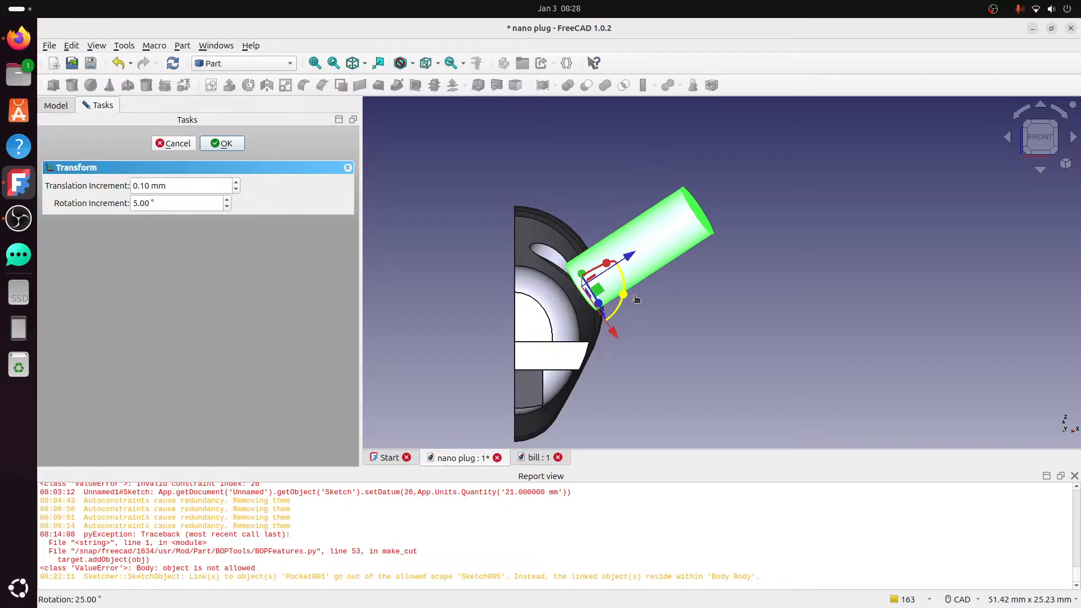
left_click_drag(628, 258, 623, 264)
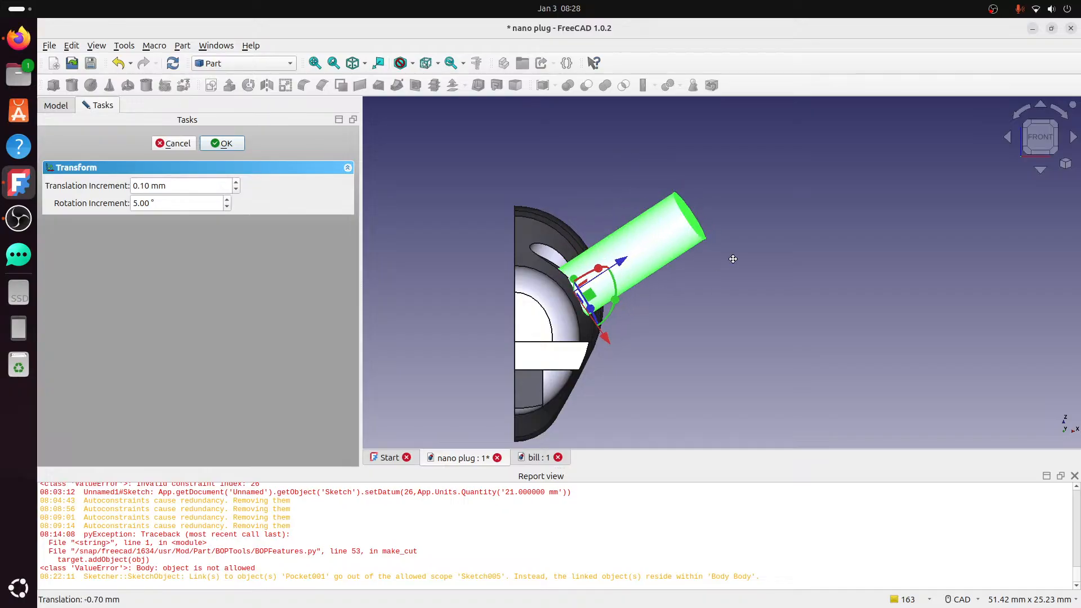
- Lean the tool cylinder another 10° outward, push it 0.1 mm deeper and accept the placement
mouse_move(733, 258)
middle_mouse_down()
mouse_move(719, 294)
mouse_move(600, 224)
mouse_move(702, 239)
mouse_move(674, 227)
mouse_move(715, 253)
middle_mouse_up()
left_click(1044, 139)
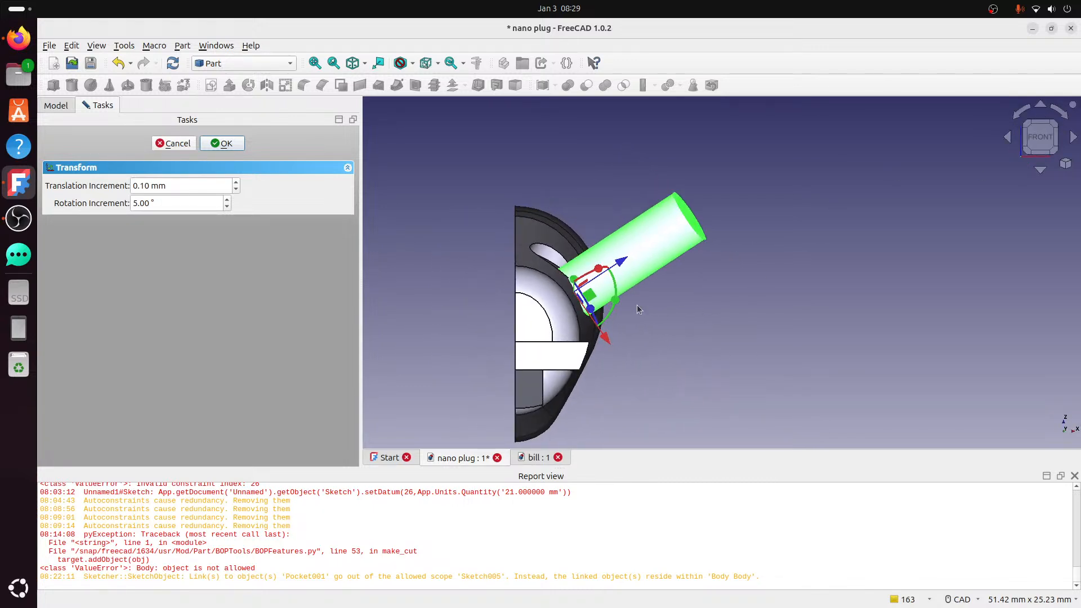
left_click_drag(620, 303, 616, 309)
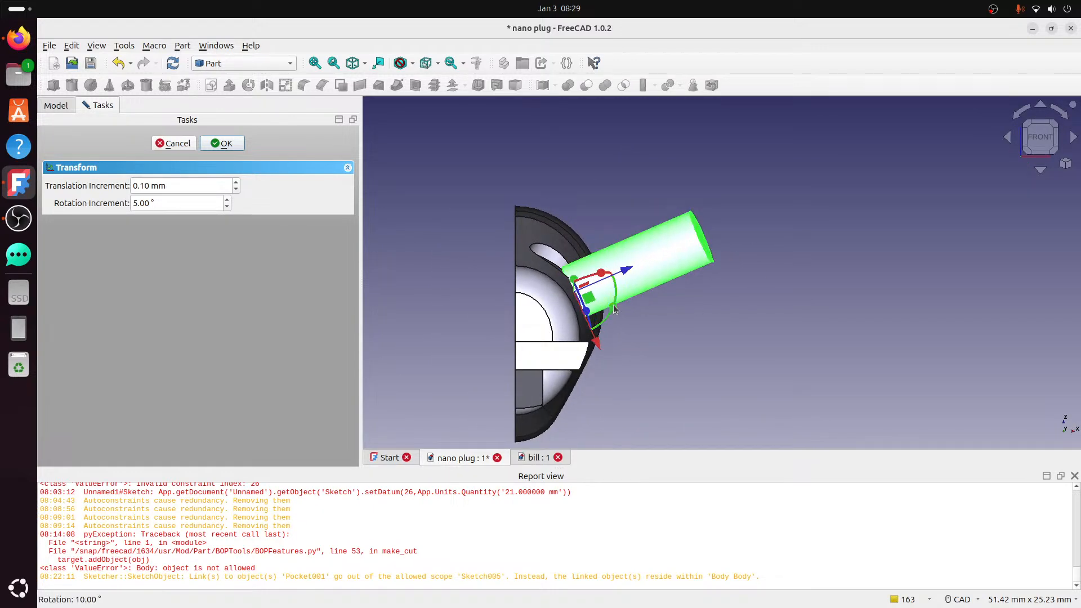
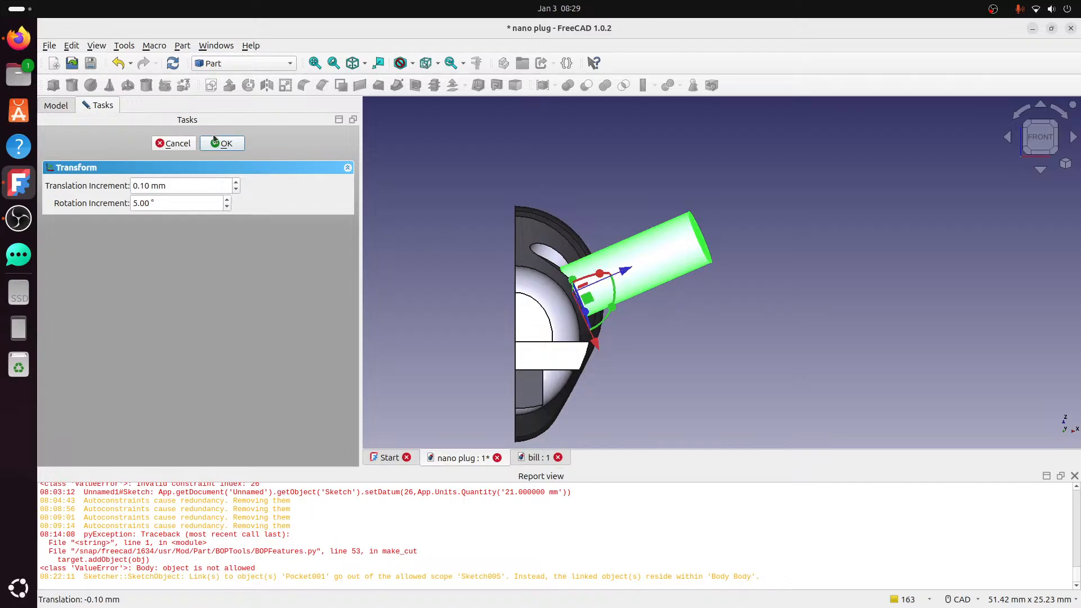
left_click(232, 145)
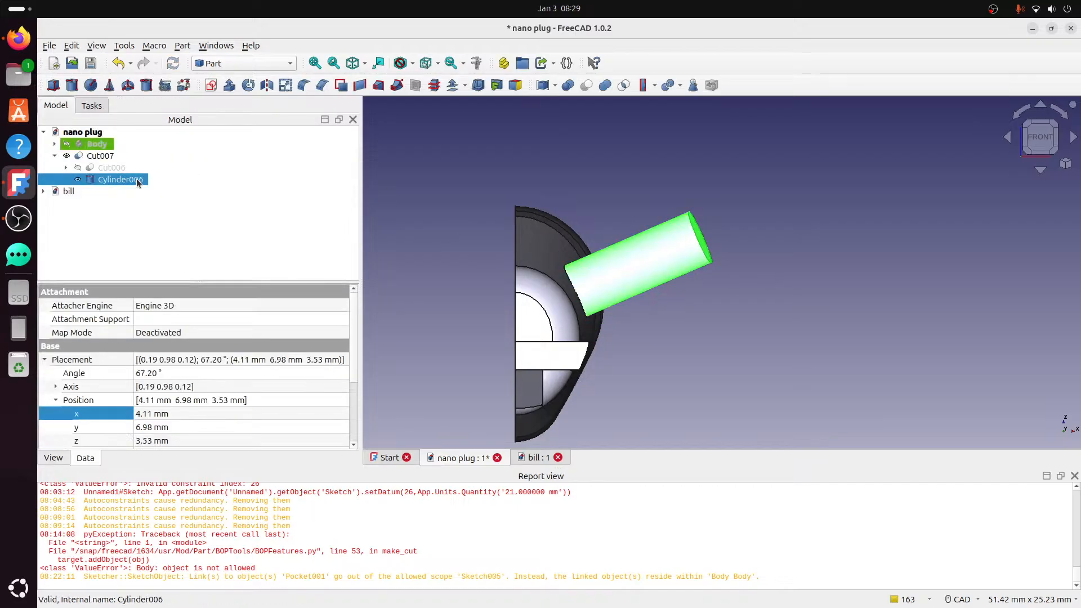
- Hide the tool cylinder and check the repositioned recess and the plug half's inner face
key("space")
middle_click_drag(672, 253, 640, 282)
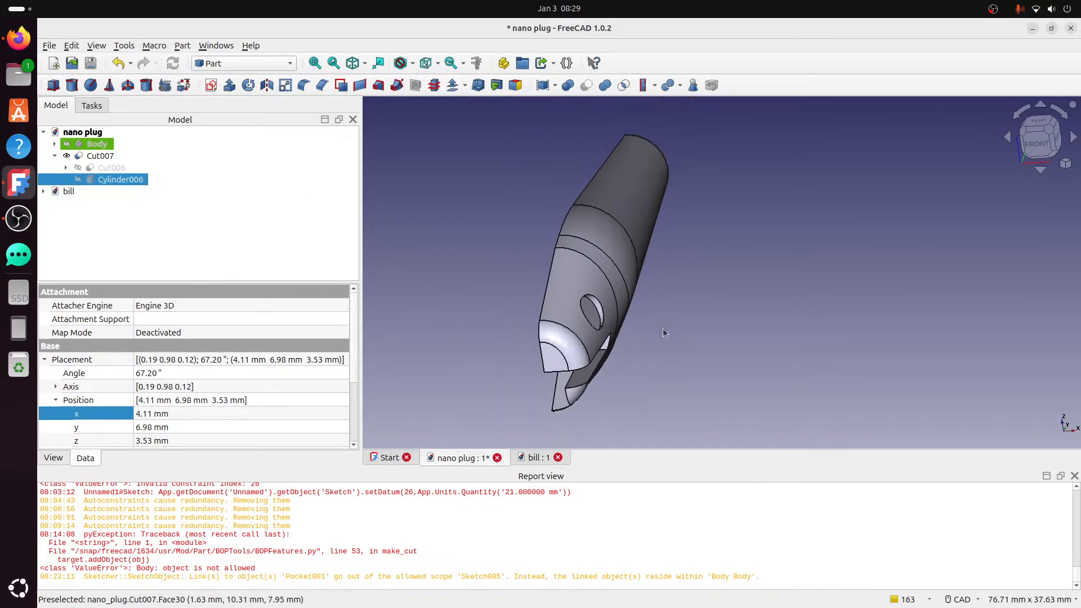
middle_click_drag(663, 332, 739, 311)
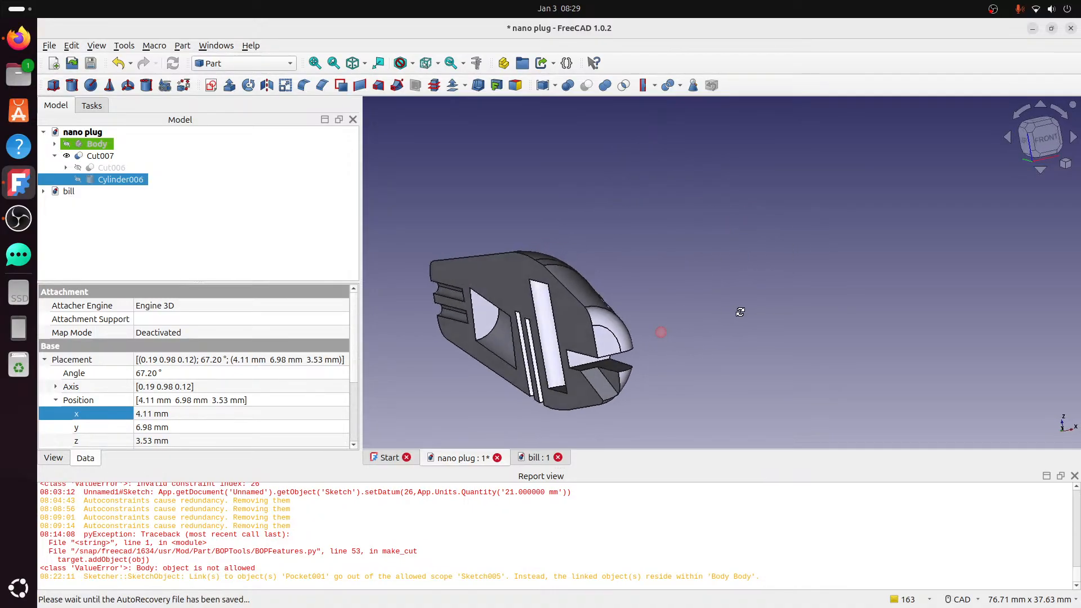
- Switch to the bill document and export its body as bill-Body.step, replacing the existing file
left_click_drag(740, 311, 597, 301)
left_click(1052, 141)
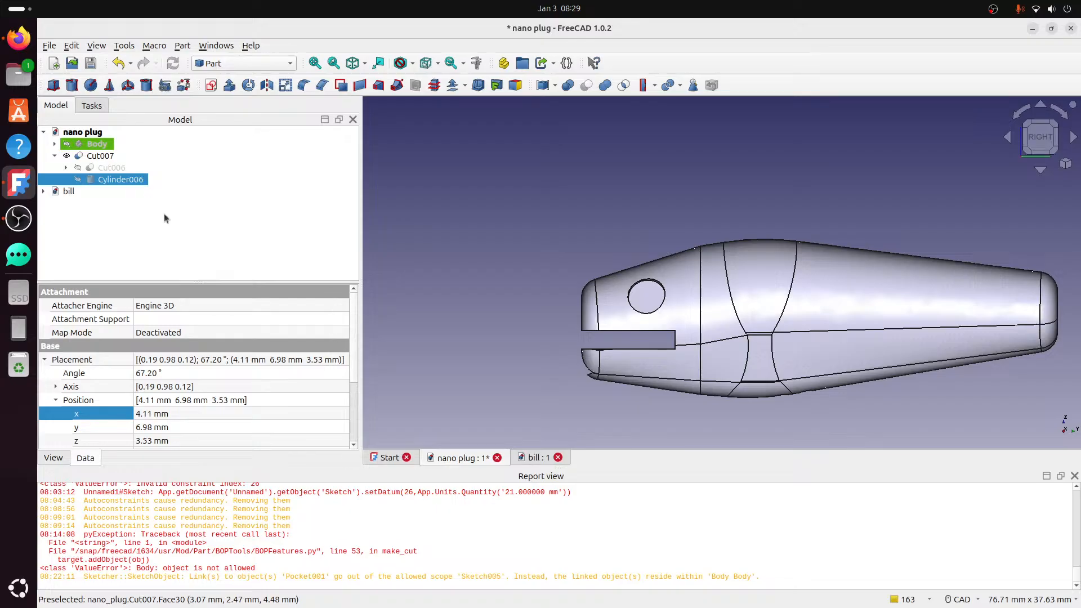
middle_click_drag(691, 345, 528, 235)
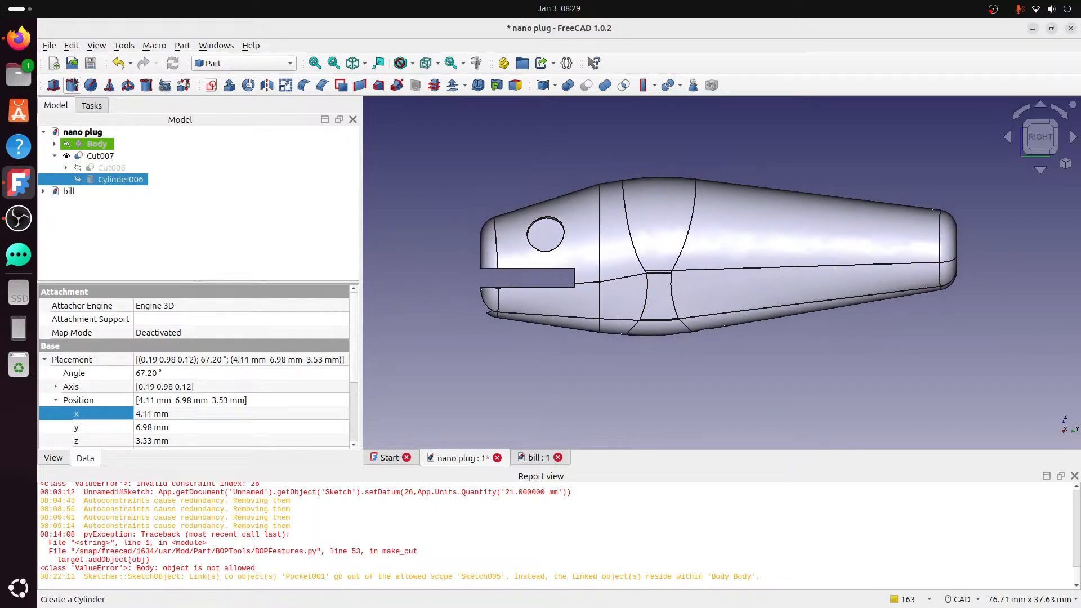
left_click(532, 458)
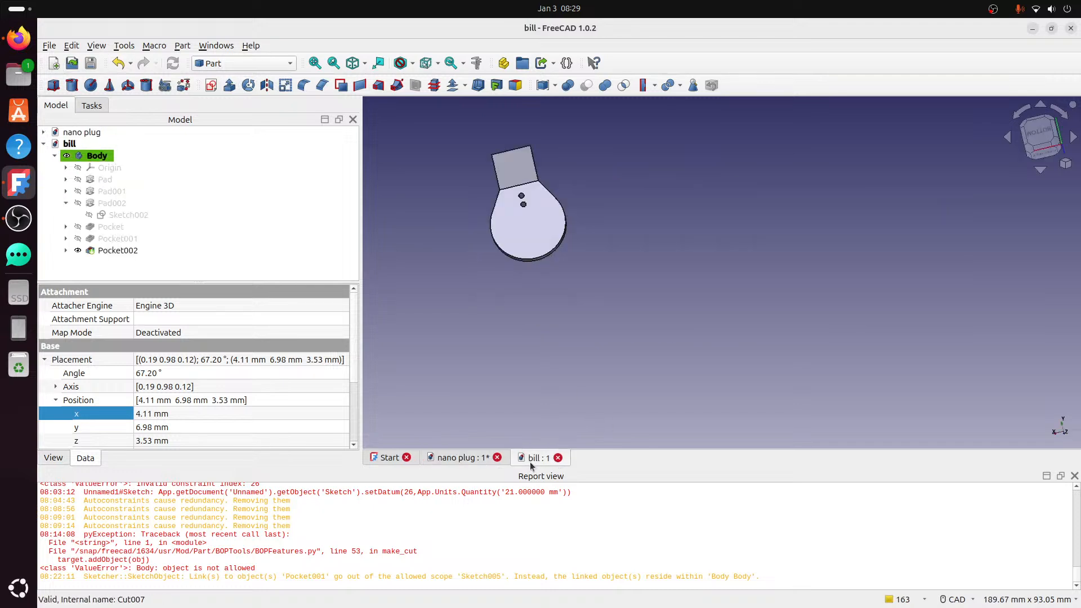
left_click(1034, 139)
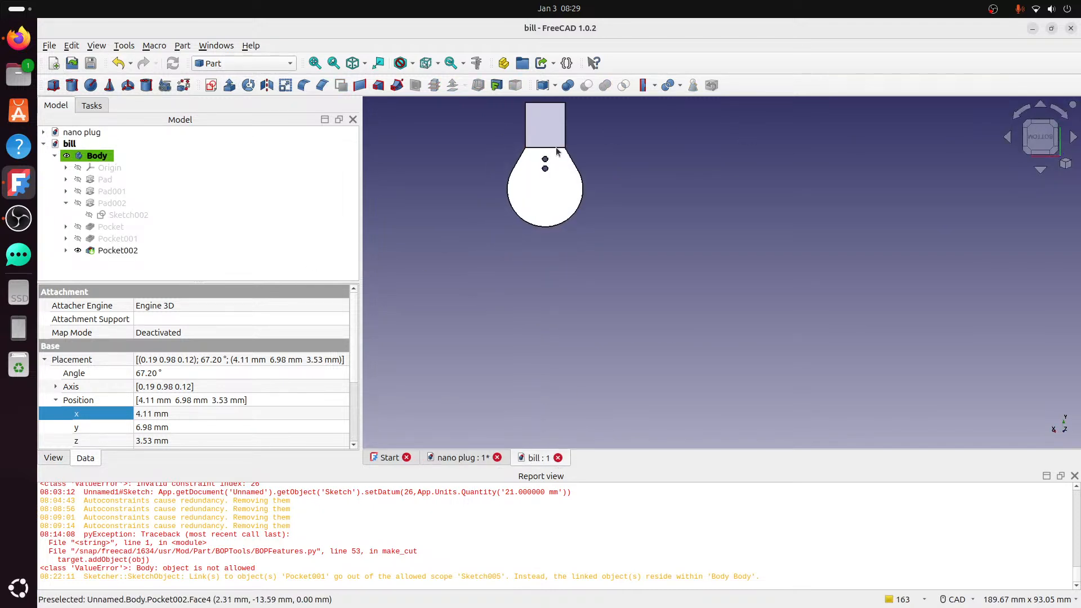
left_click(92, 252)
left_click(54, 155)
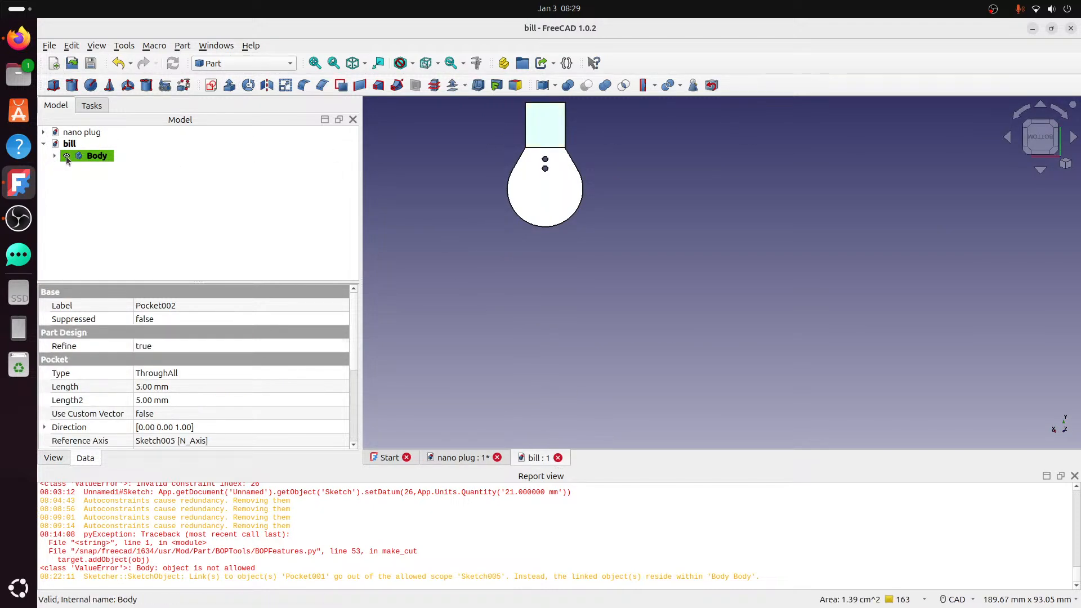
left_click(90, 156)
left_click(49, 45)
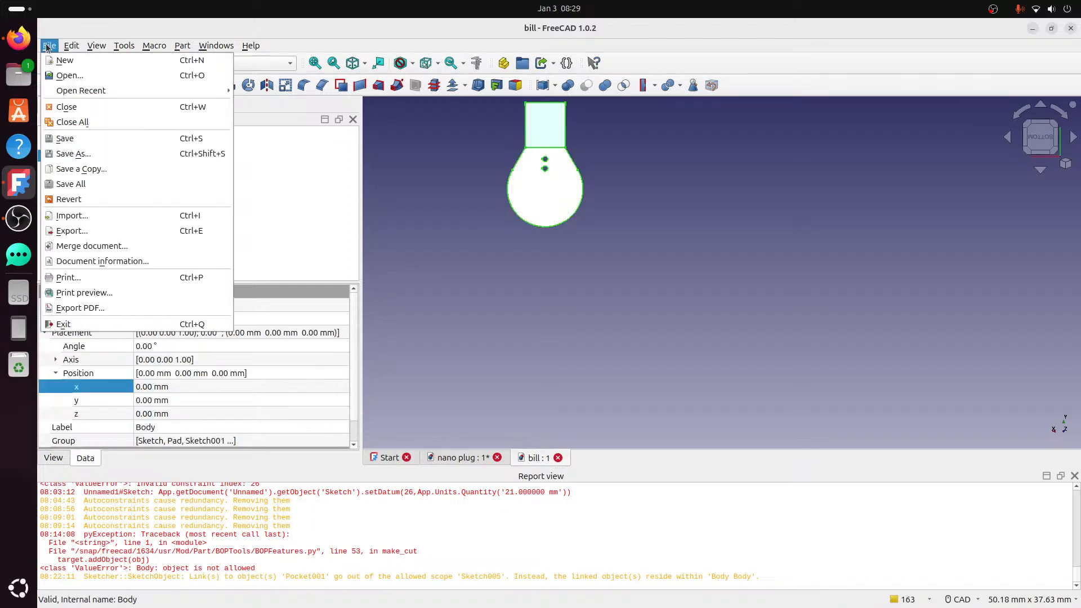
left_click(89, 232)
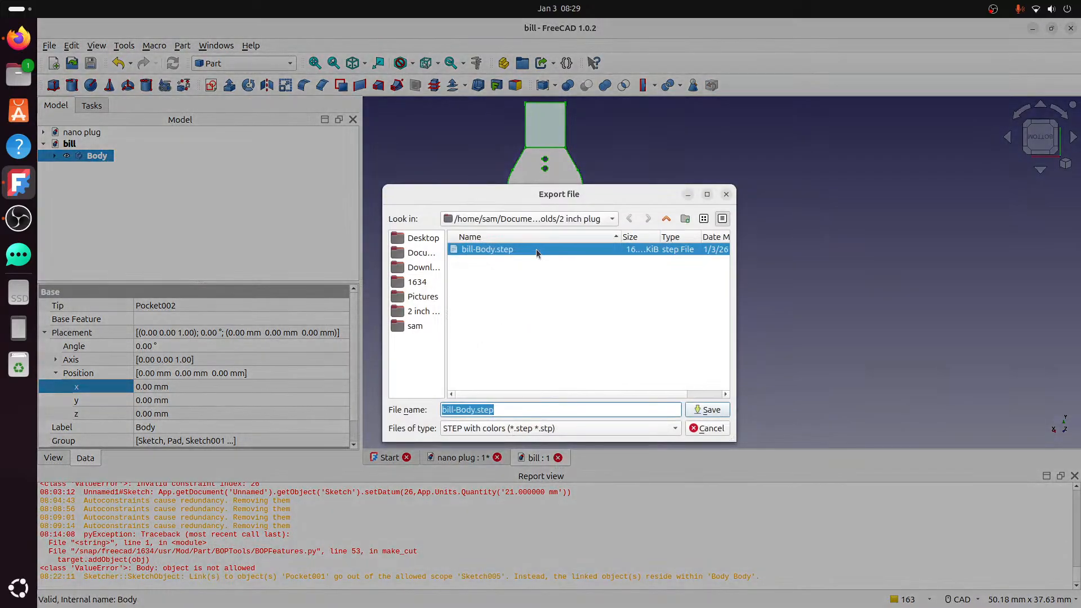
left_click(717, 415)
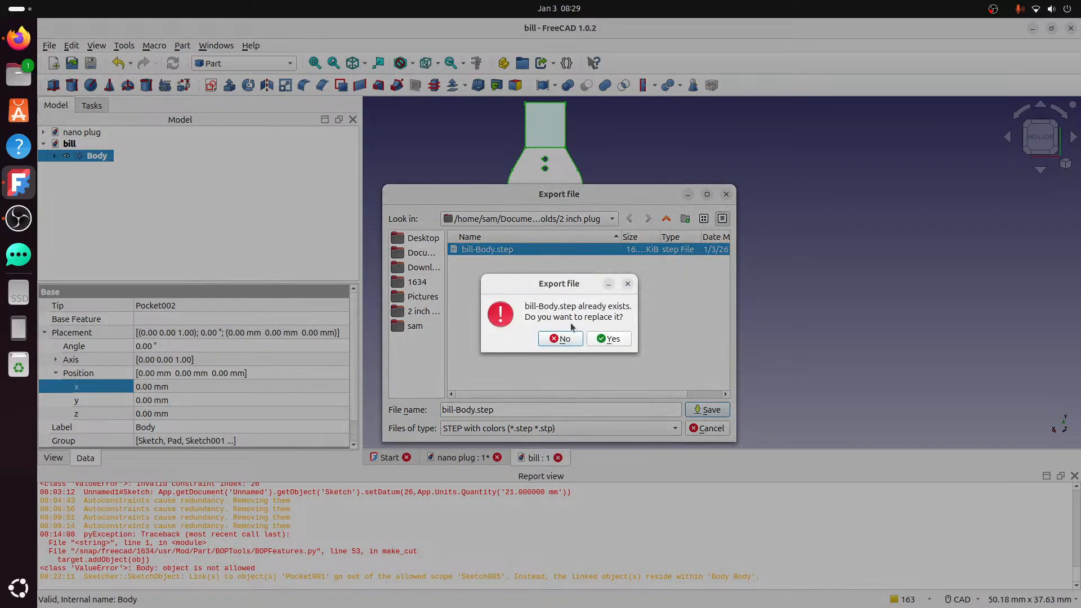
left_click(598, 339)
left_click(689, 400)
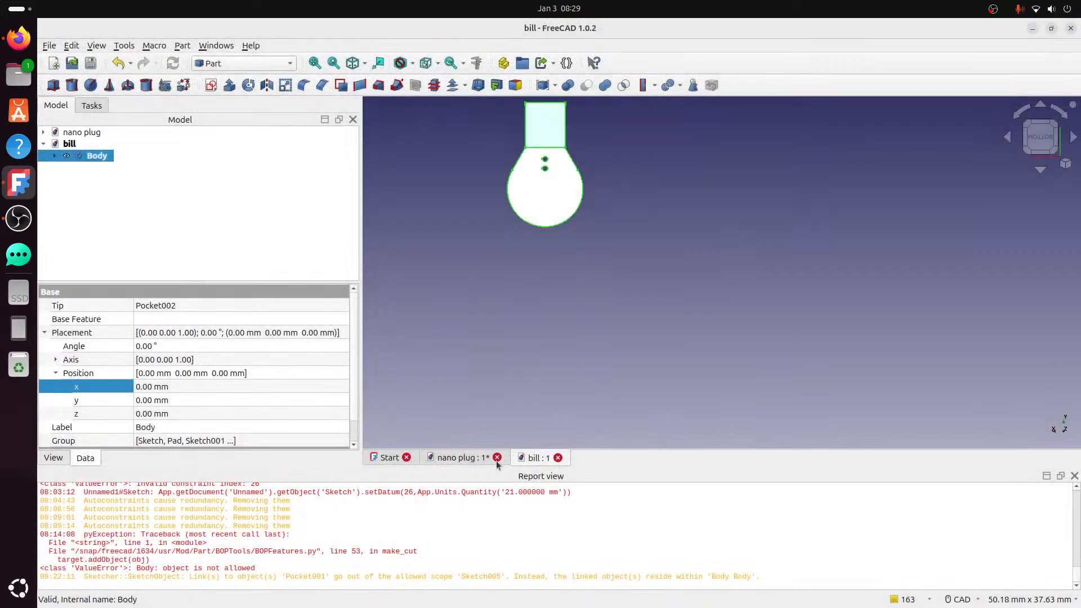
- Return to the nano plug document and save it
left_click(457, 460)
left_click(51, 48)
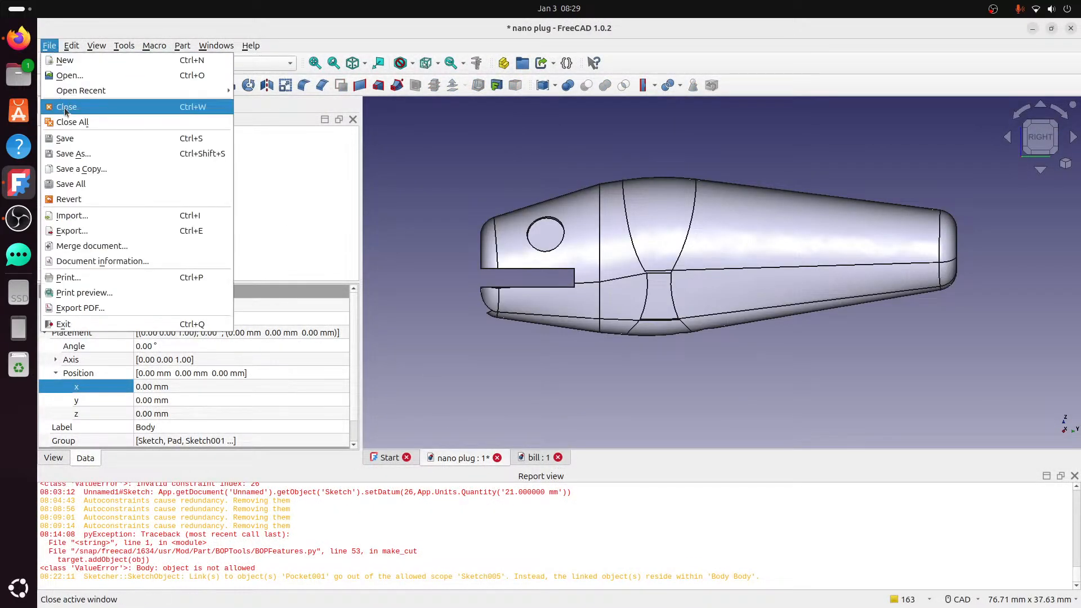
left_click(64, 138)
- Import bill-Body.step into the nano plug document
left_click(49, 47)
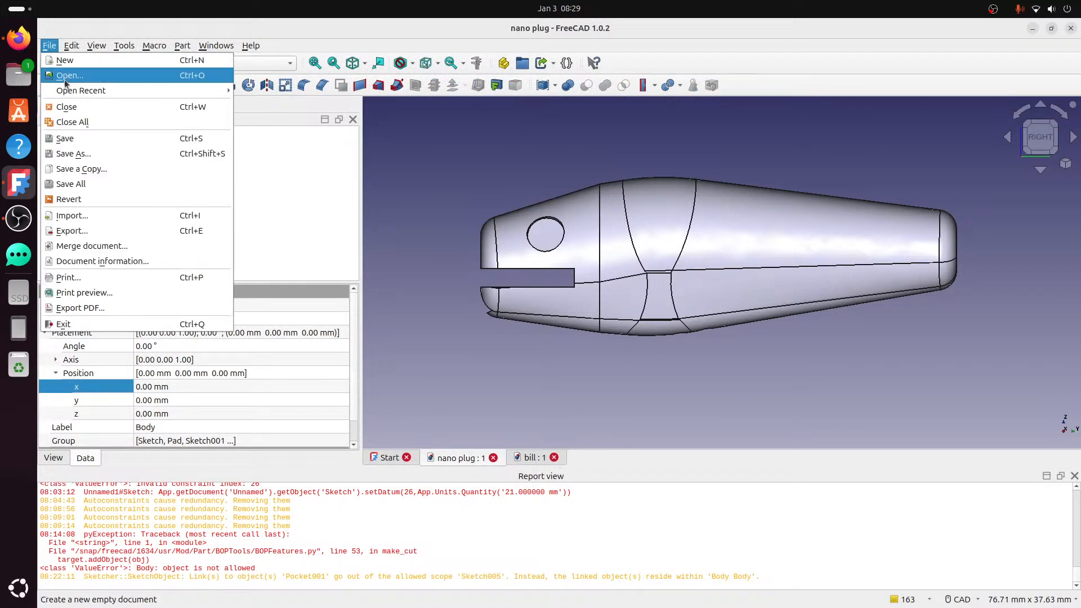
left_click(84, 218)
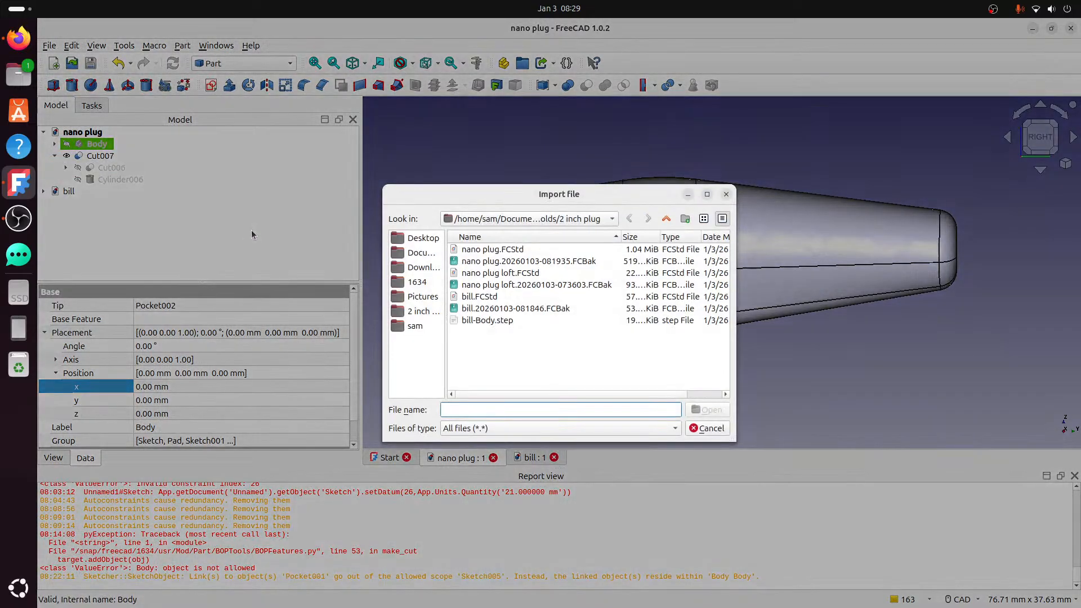
left_click(484, 323)
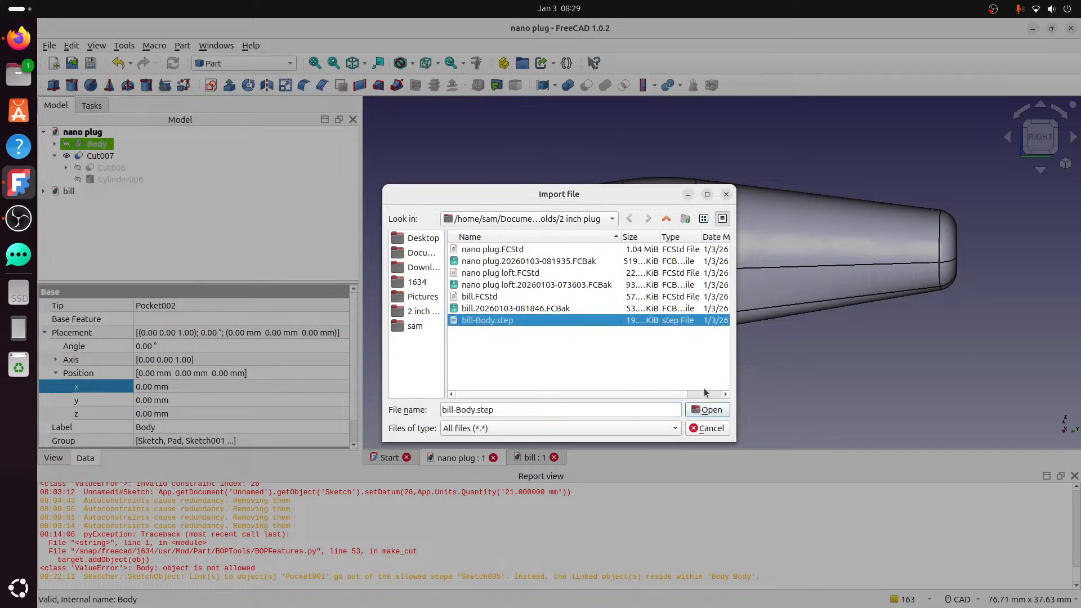
left_click(711, 410)
left_click(647, 421)
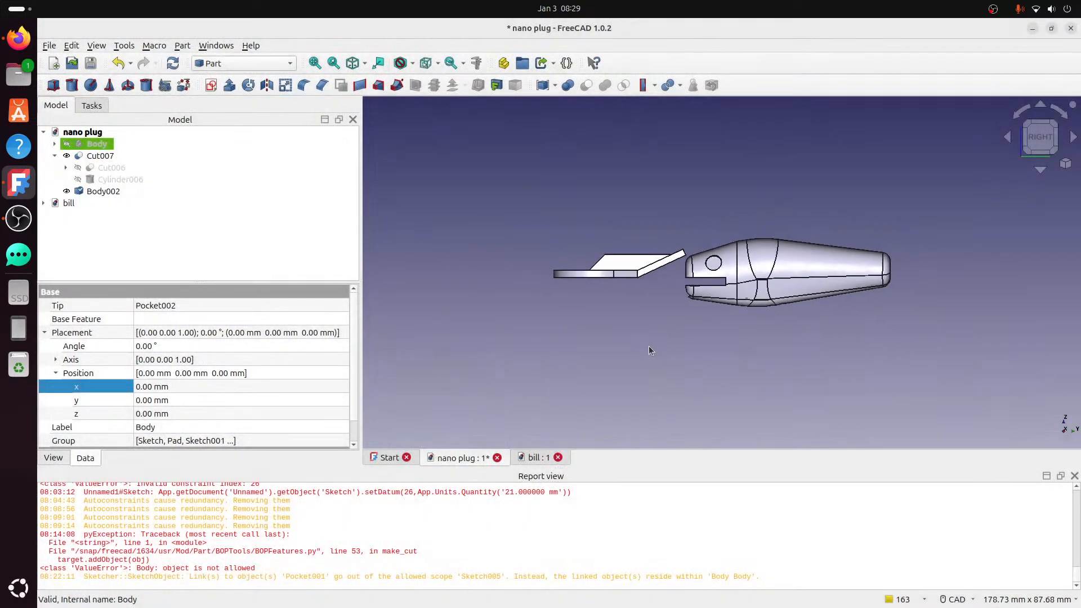
- Transform the imported bill, rotating it 155° about its X axis and 180° about its Z axis
left_click(103, 191)
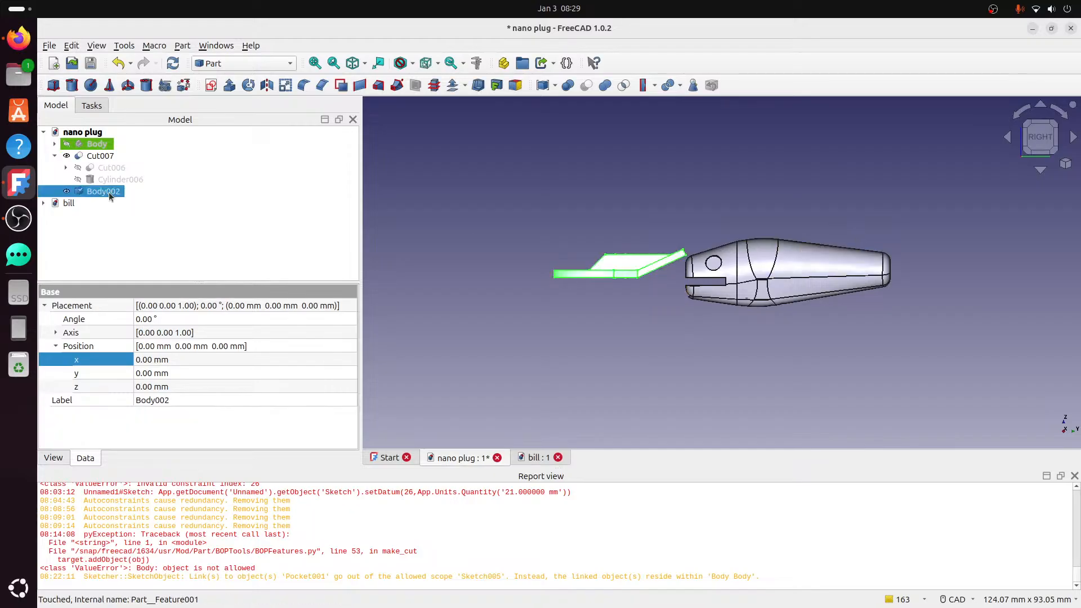
right_click(107, 191)
left_click(169, 27)
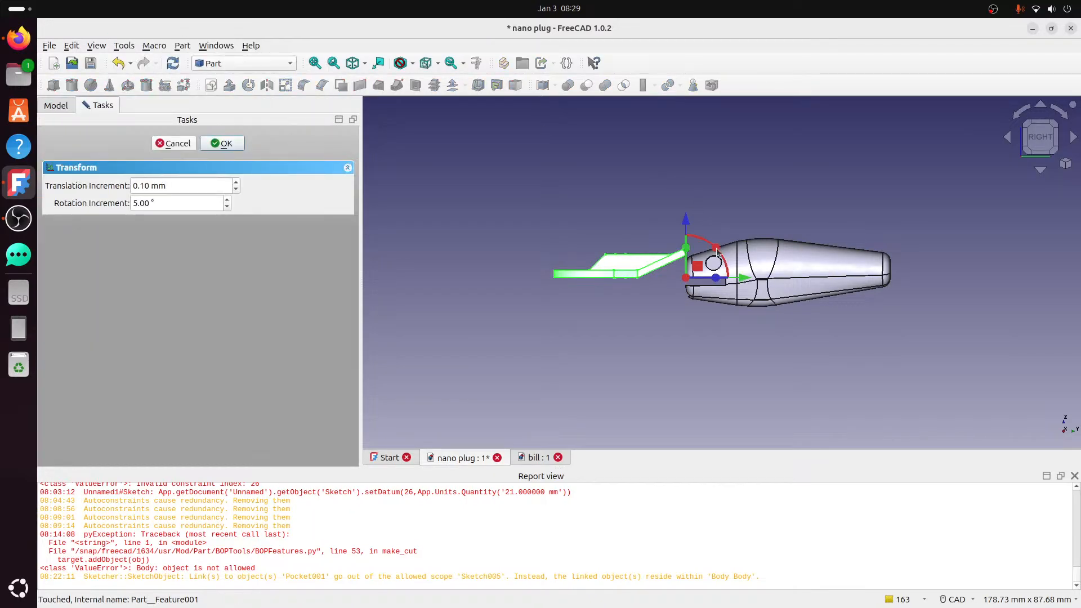
left_click_drag(716, 251, 641, 296)
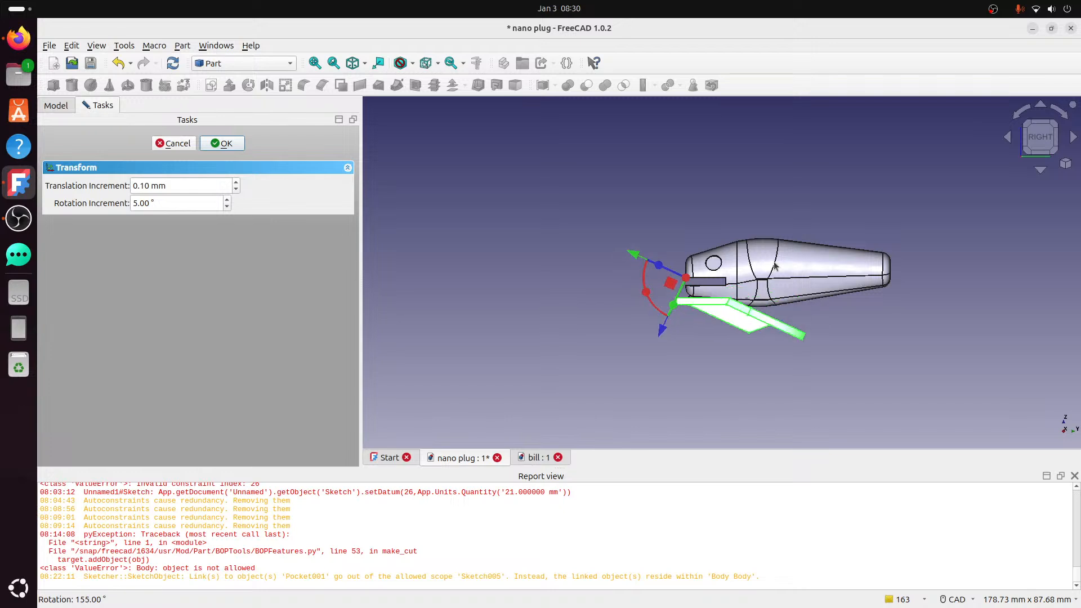
scroll(774, 266, "up", 2)
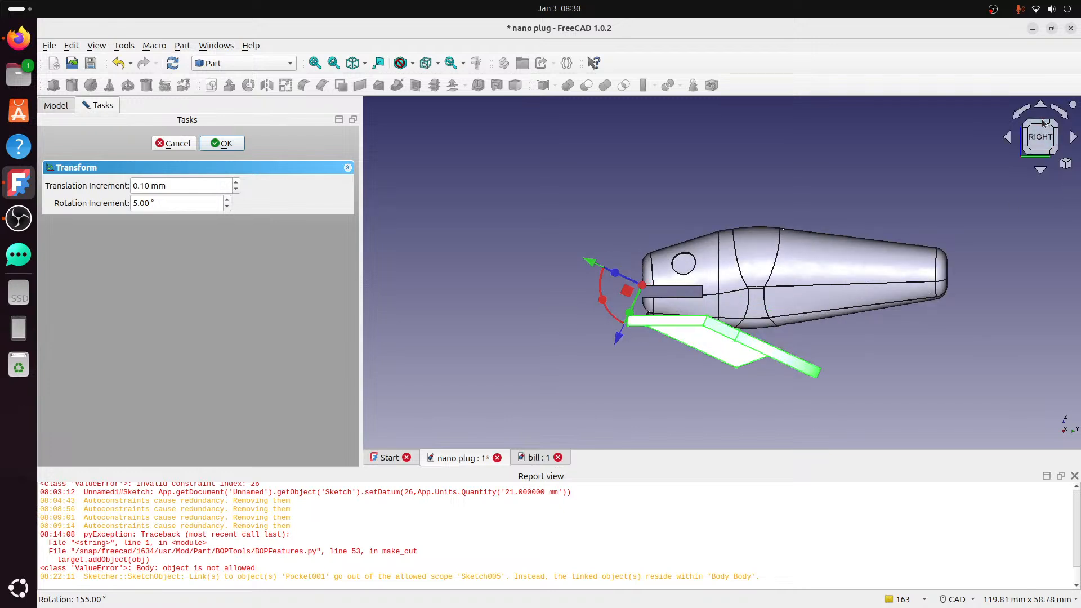
left_click(1043, 123)
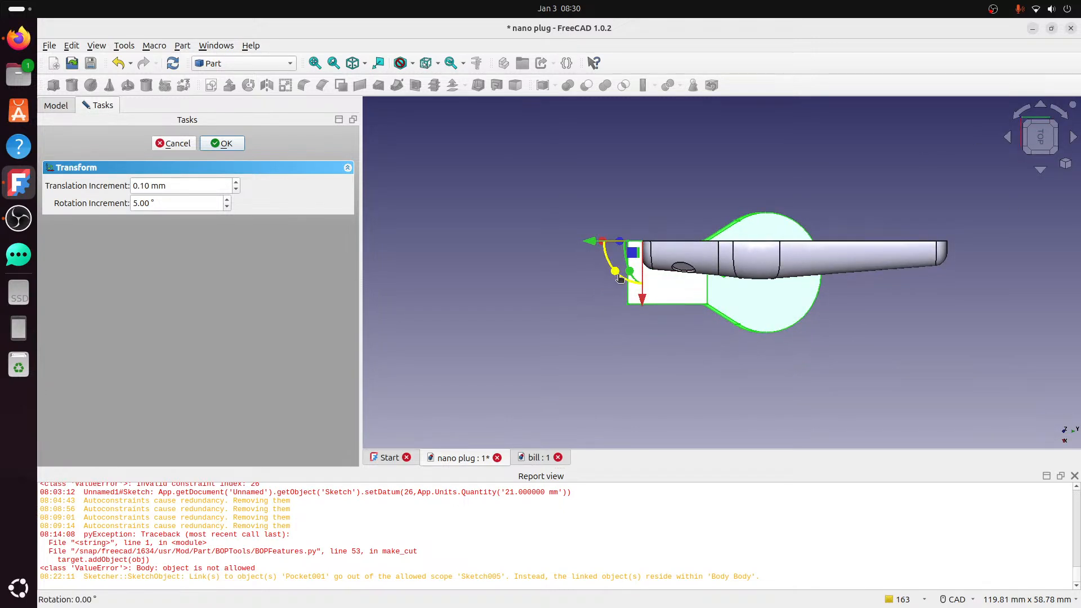
left_click_drag(619, 278, 660, 230)
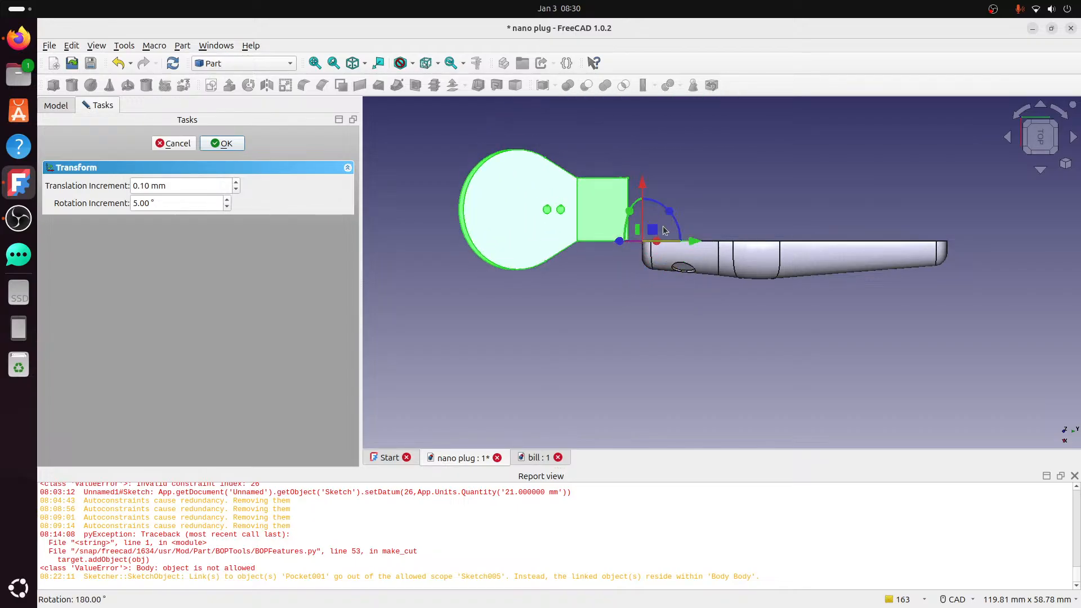
- Rotate the bill until its tongue is parallel to the plug half's slot and move the tongue into the slot
left_click(1043, 156)
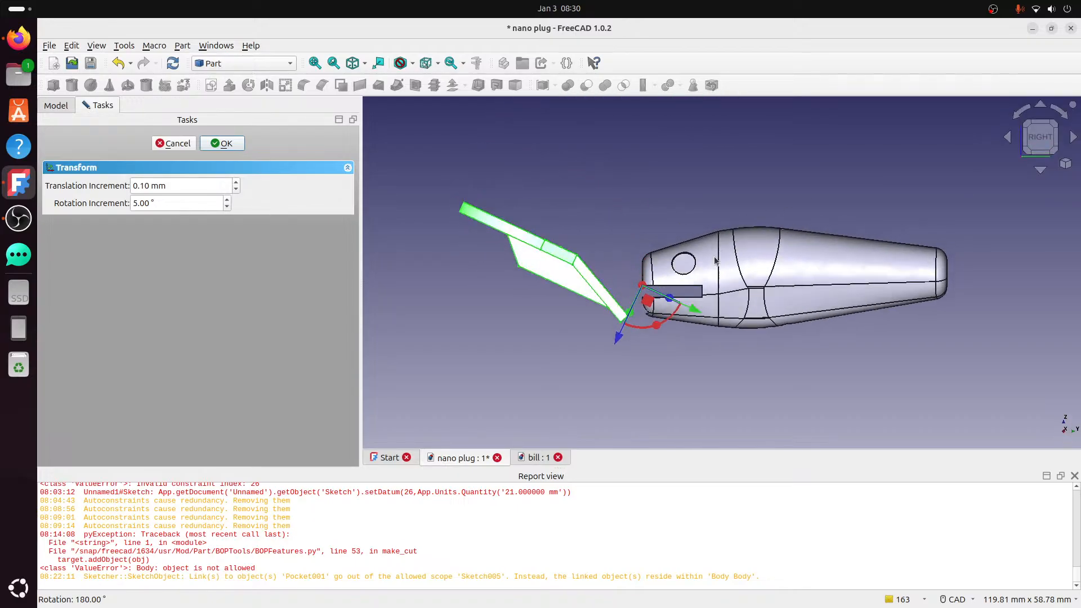
left_click_drag(658, 327, 721, 314)
left_click_drag(668, 336, 772, 200)
scroll(656, 232, "up", 3)
left_click_drag(726, 228, 744, 270)
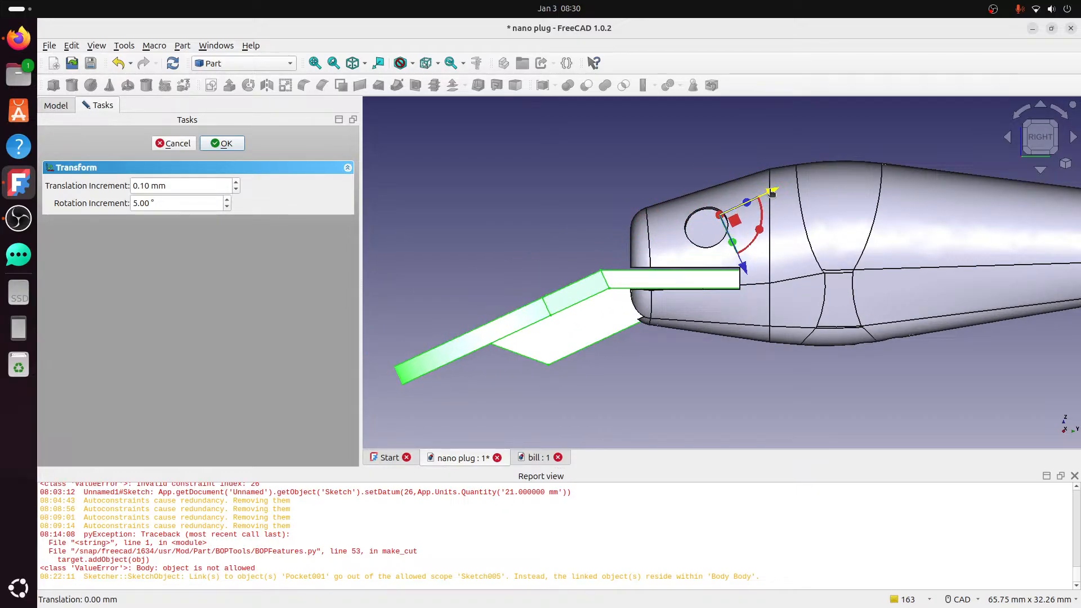
- Nudge the bill in 0.1 mm increments so its tongue sits inside the slot with a small even clearance
left_click_drag(772, 193, 760, 198)
left_click_drag(731, 274, 731, 268)
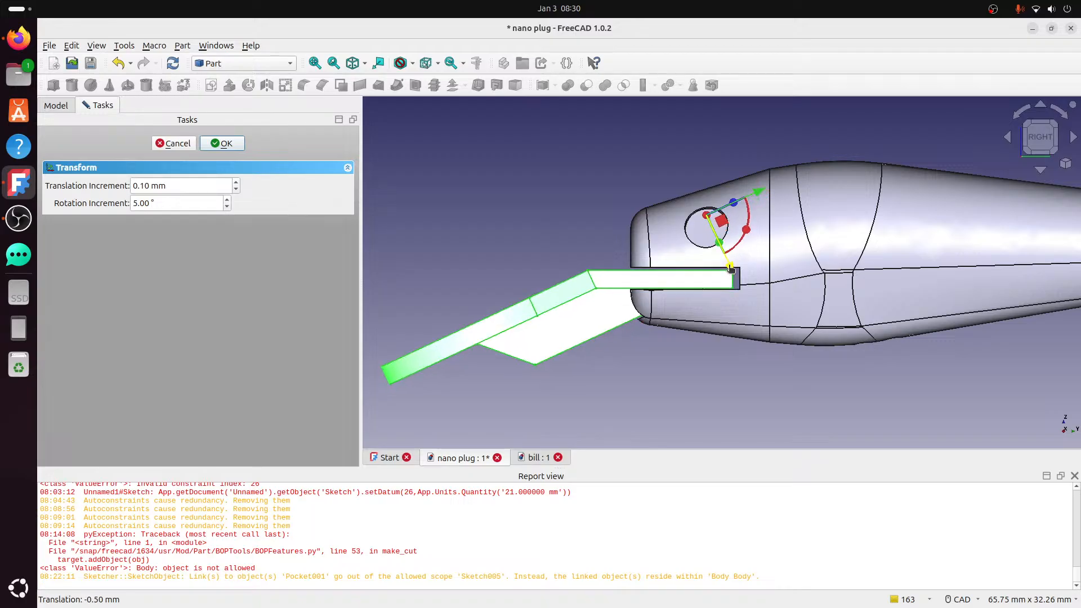
left_click(758, 191)
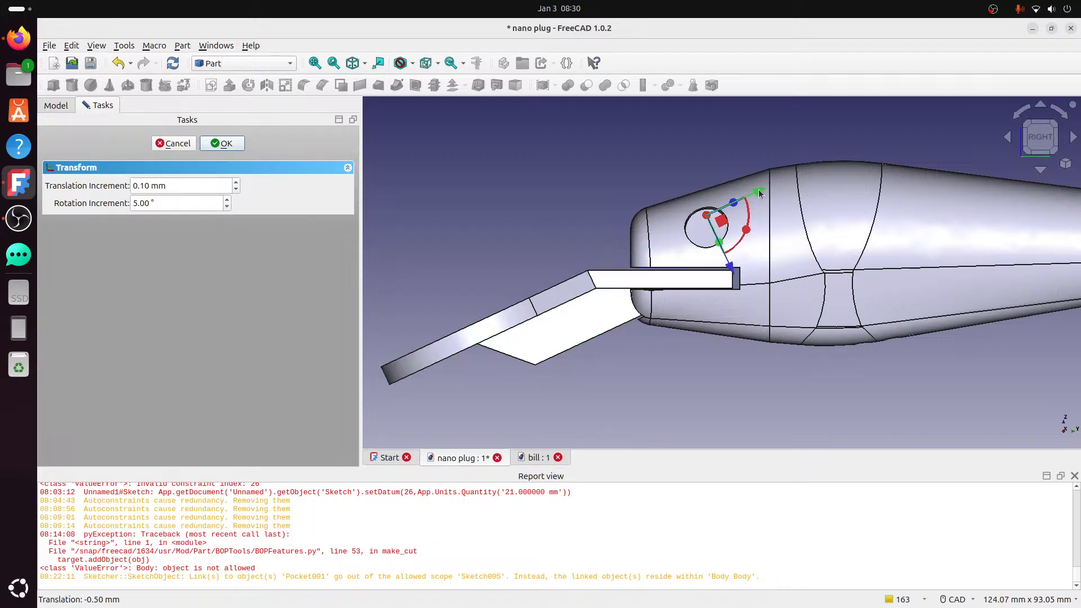
left_click_drag(761, 194, 754, 199)
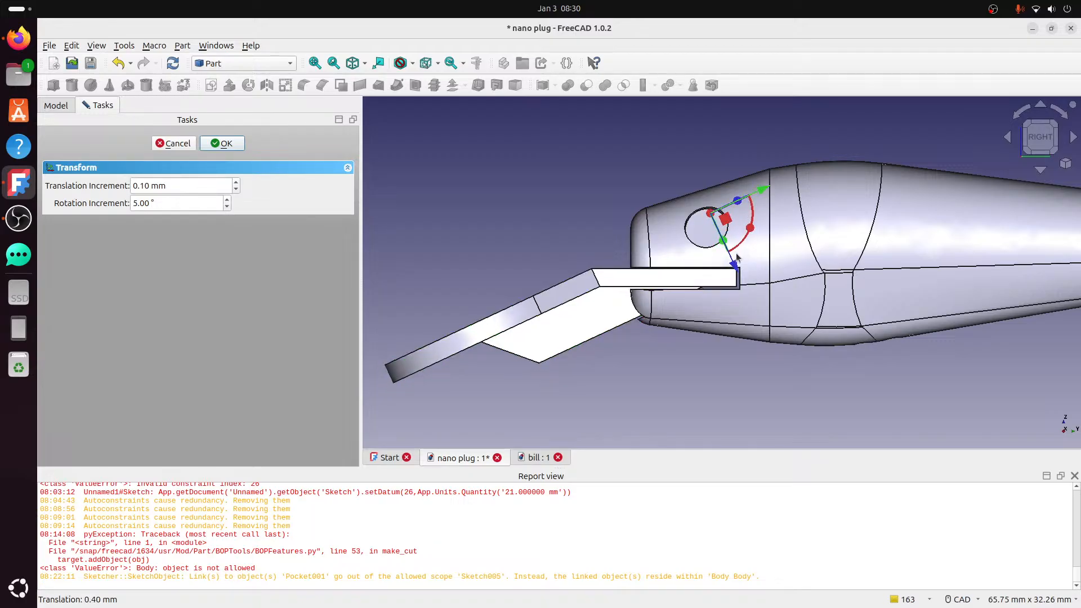
left_click_drag(736, 266, 737, 267)
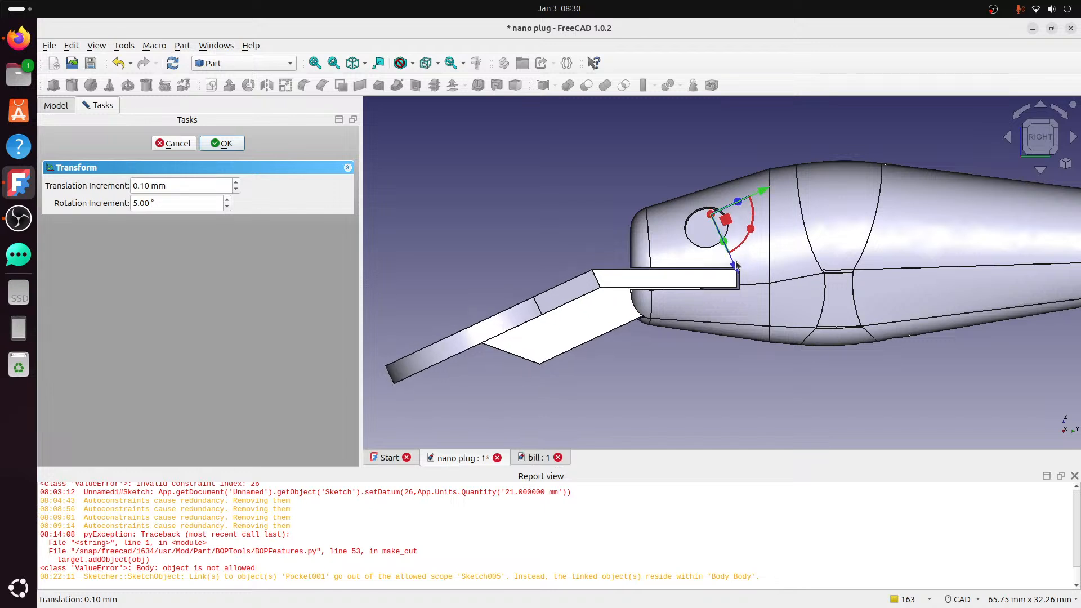
scroll(738, 267, "up", 3)
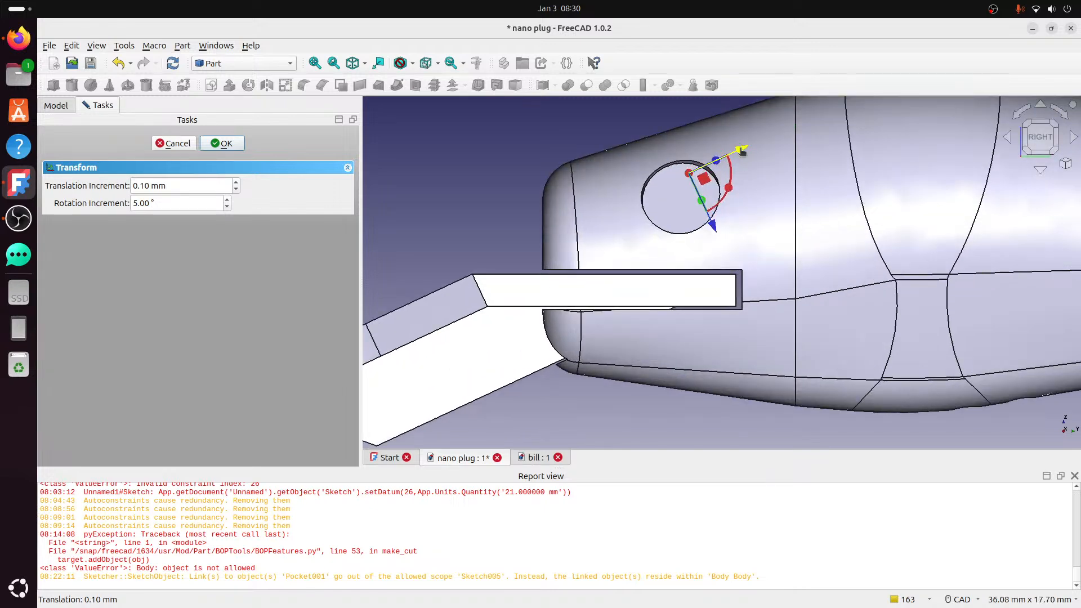
left_click_drag(741, 150, 741, 152)
left_click_drag(717, 228, 717, 230)
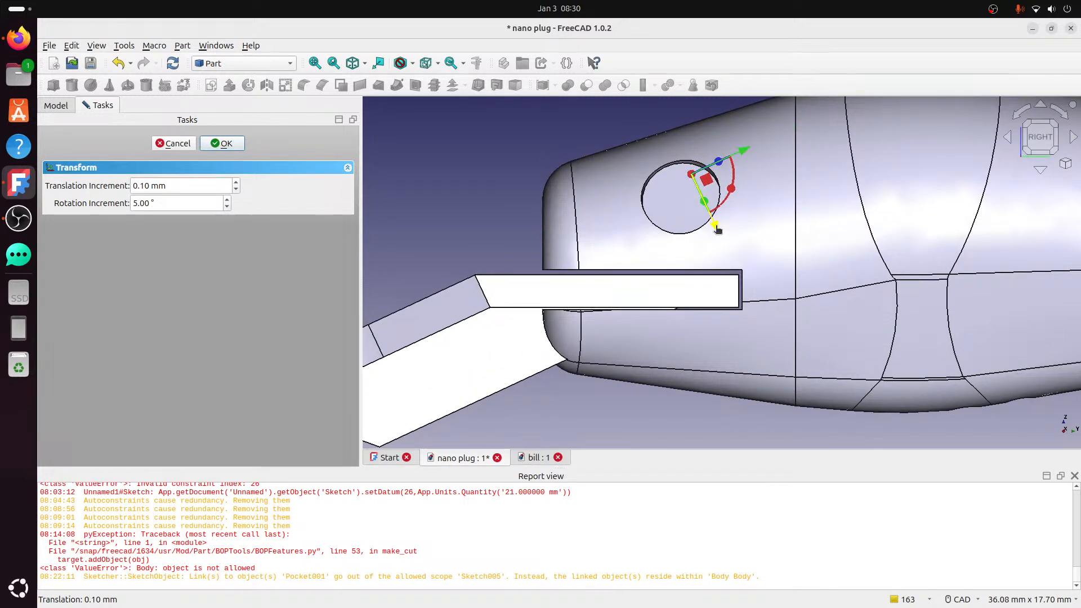
- Shift the bill 5.1 mm sideways to centre it on the plug half's flat inner face and accept the placement
middle_click_drag(611, 311, 819, 265)
left_click(1039, 135)
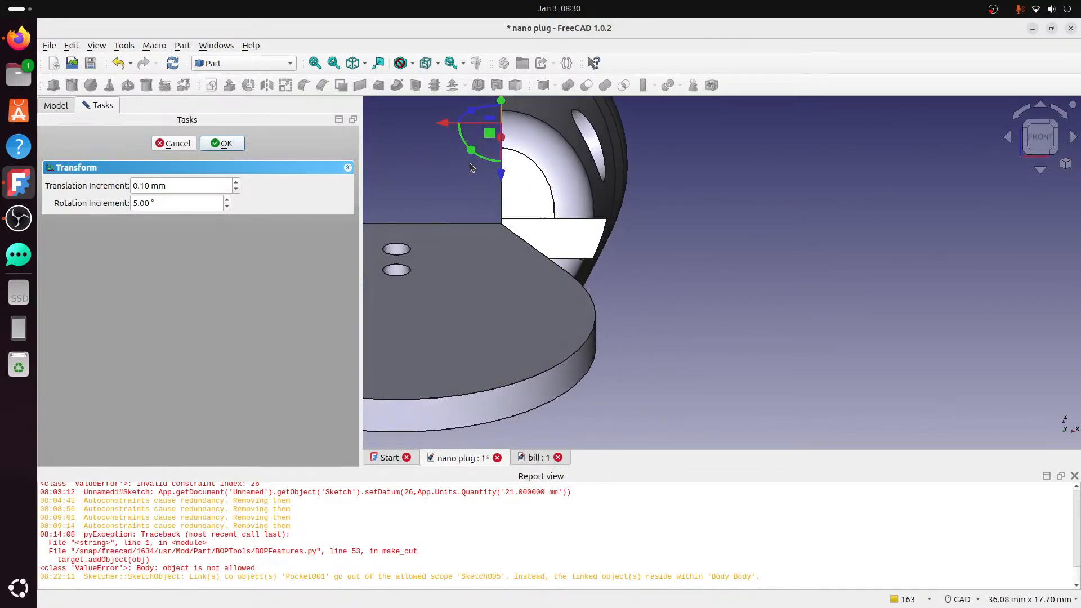
left_click_drag(445, 141, 513, 155)
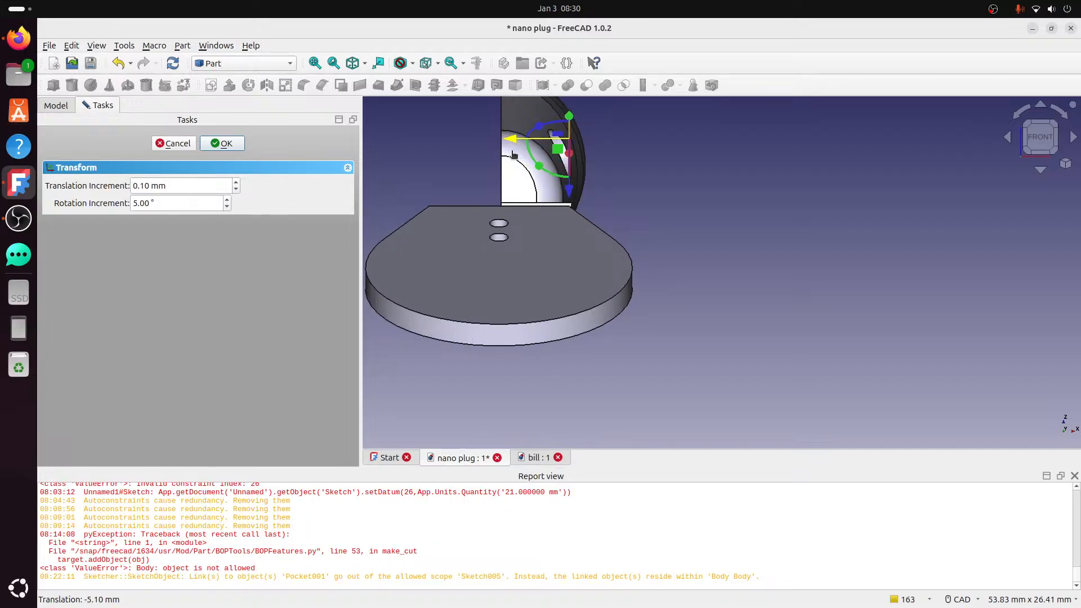
scroll(623, 232, "up", 2)
middle_click_drag(628, 232, 715, 304)
scroll(636, 203, "down", 3)
left_click(241, 148)
- Examine the bill's fit in the slot and its angle to the plug half from several directions
middle_click_drag(565, 210, 948, 319)
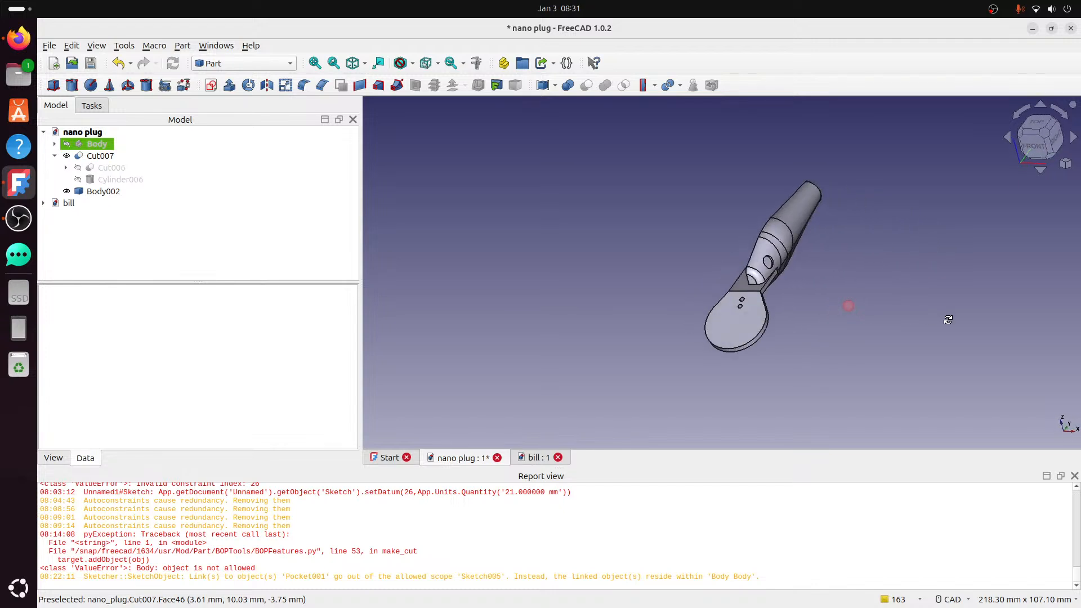
scroll(837, 271, "down", 3)
scroll(839, 251, "up", 6)
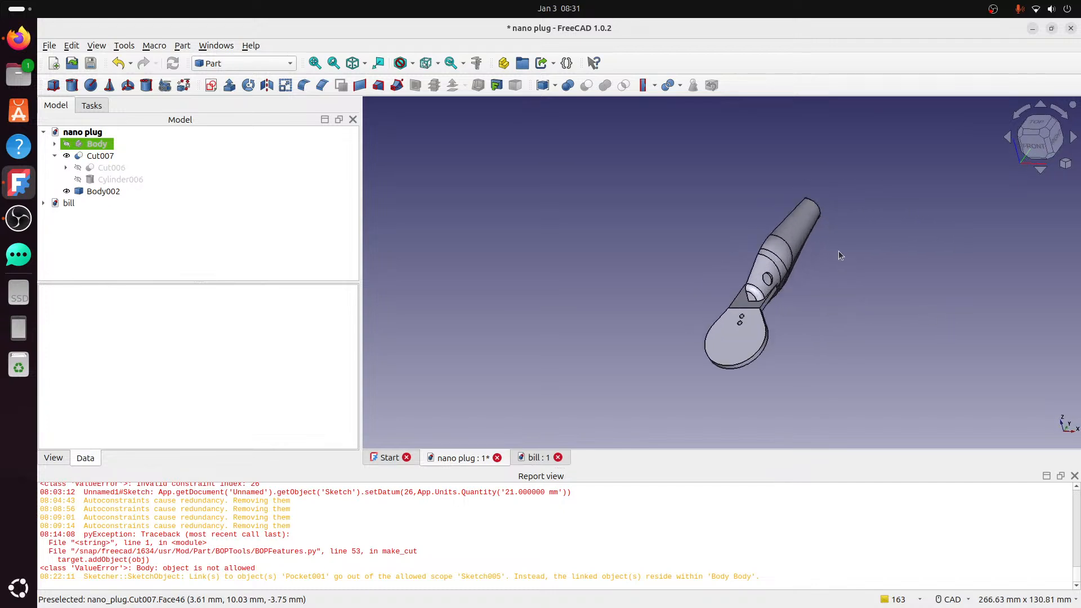
scroll(771, 302, "down", 2)
middle_click_drag(771, 302, 593, 268)
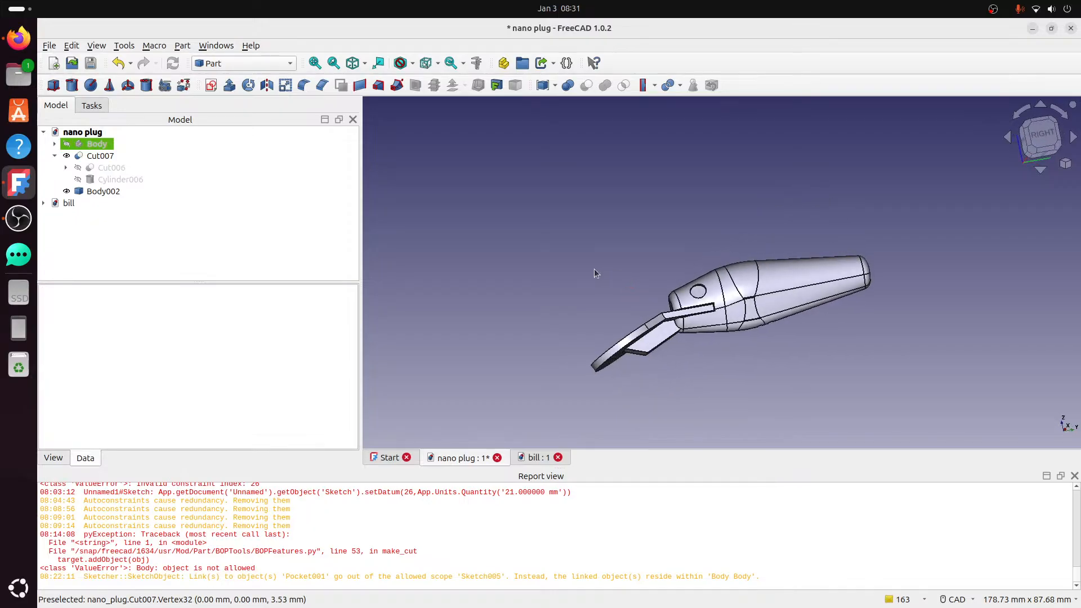
scroll(744, 291, "up", 4)
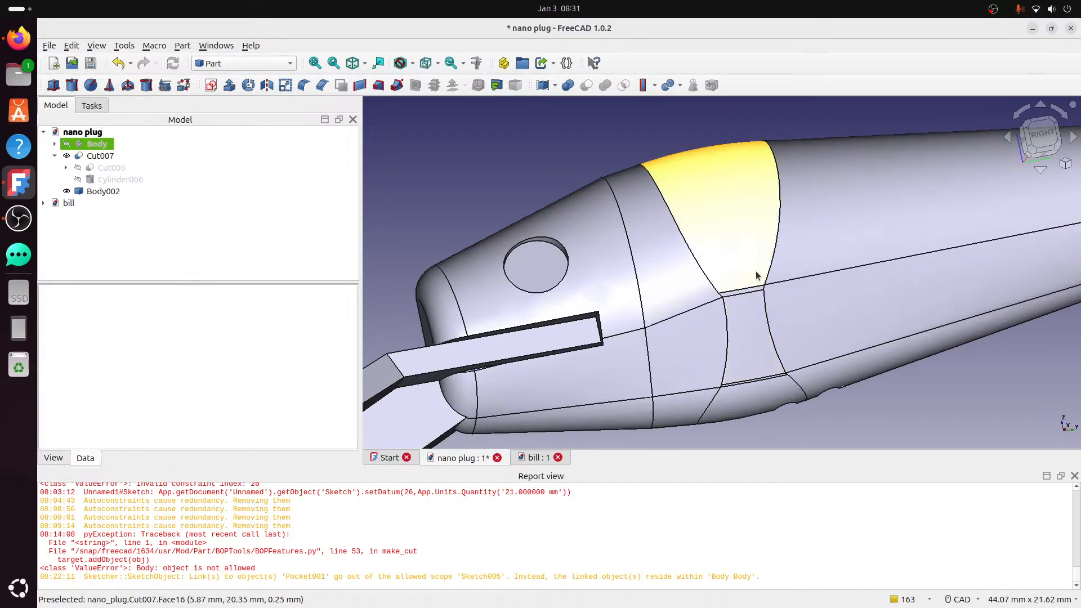
scroll(755, 272, "down", 5)
- Try mirroring the plug half about the XZ plane, and undo the mirror
left_click(766, 262)
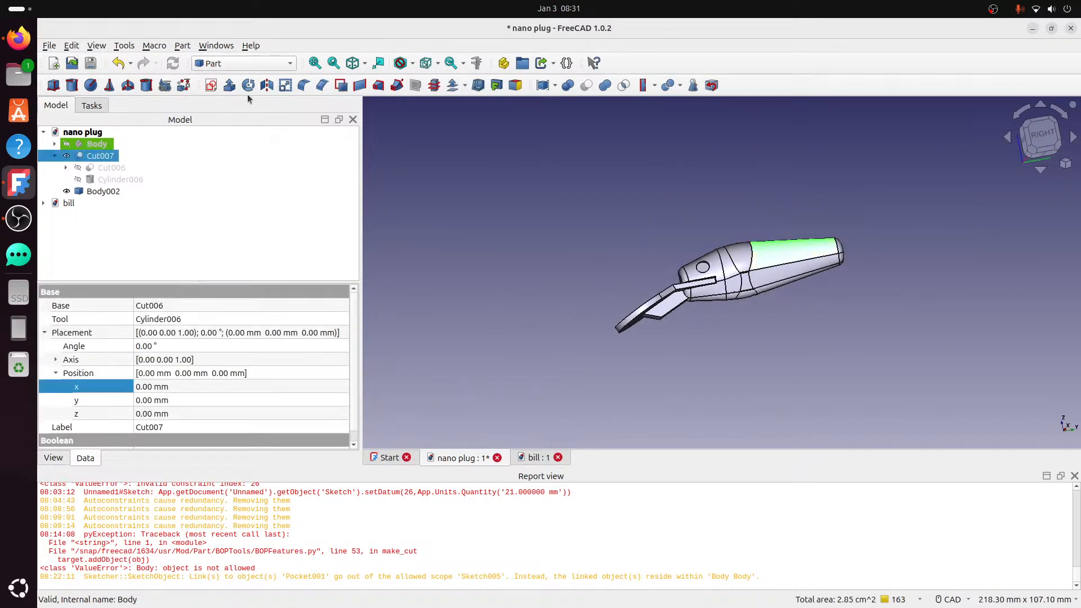
left_click(267, 85)
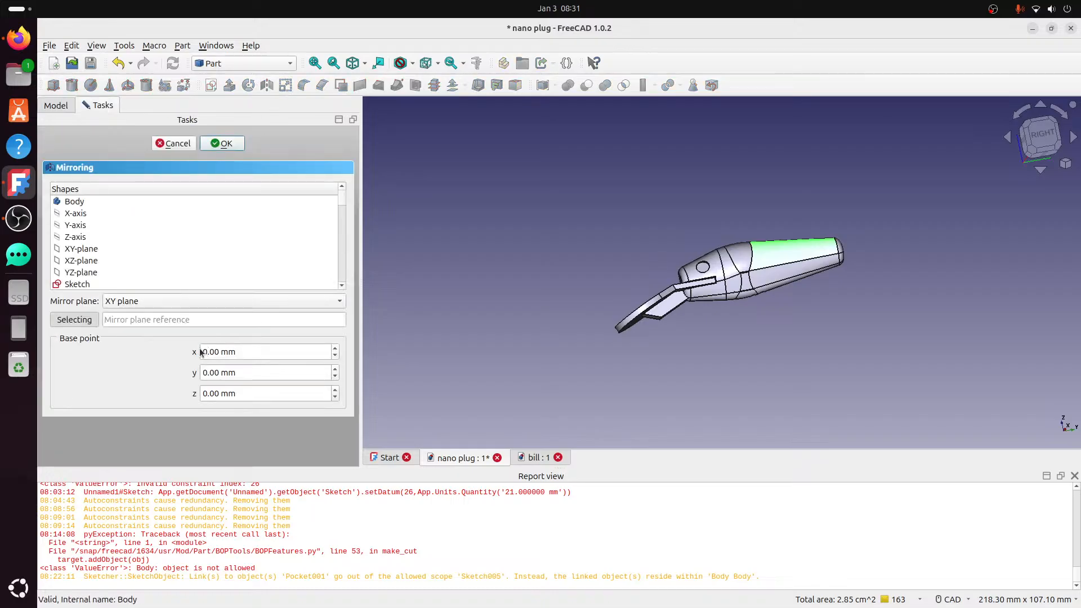
left_click(119, 304)
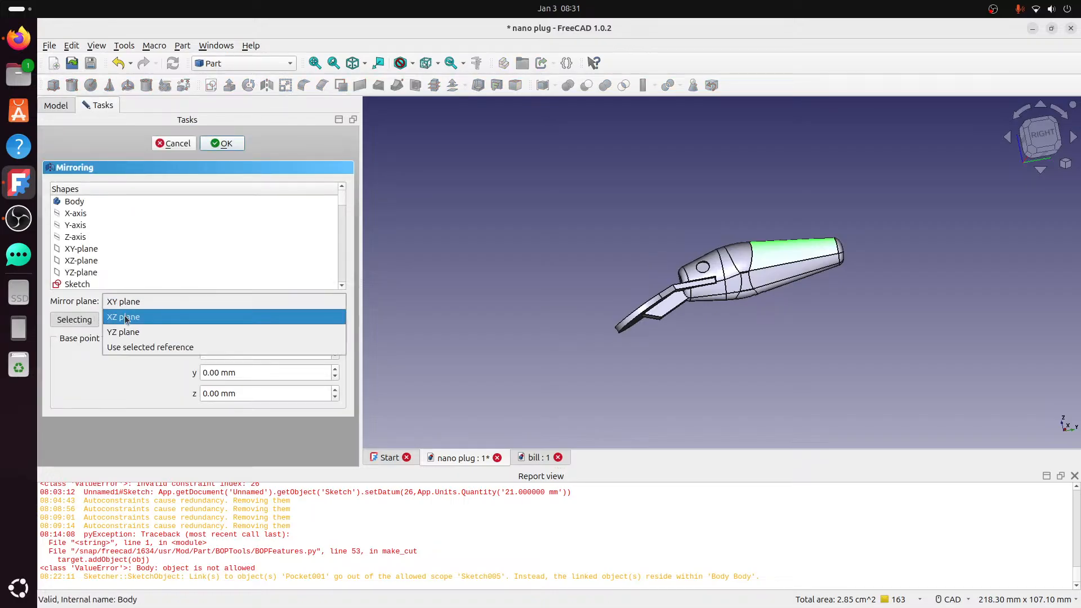
left_click(124, 317)
left_click(225, 143)
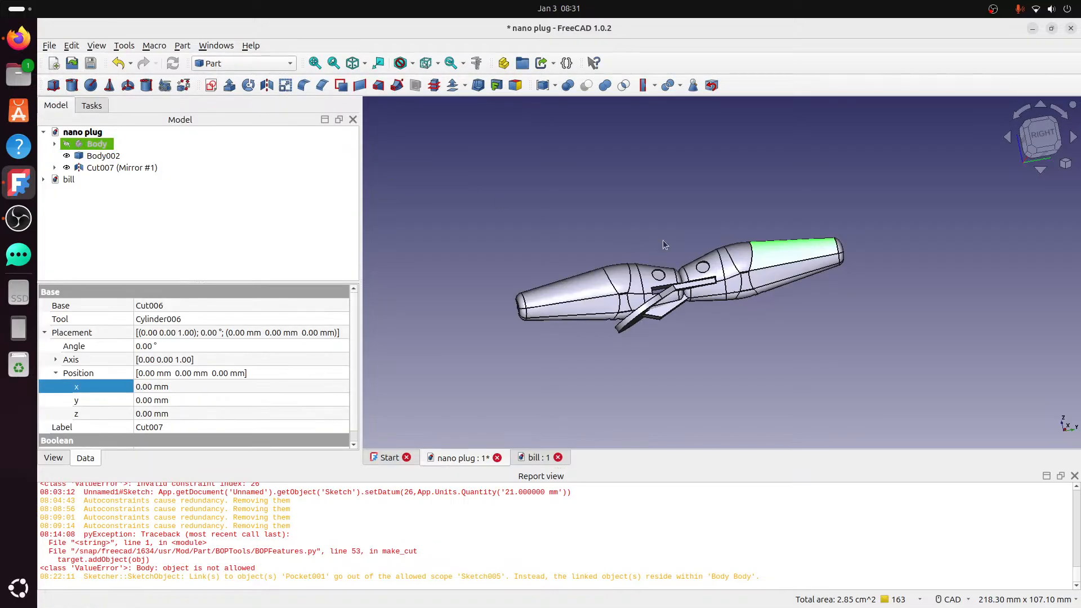
left_click(121, 64)
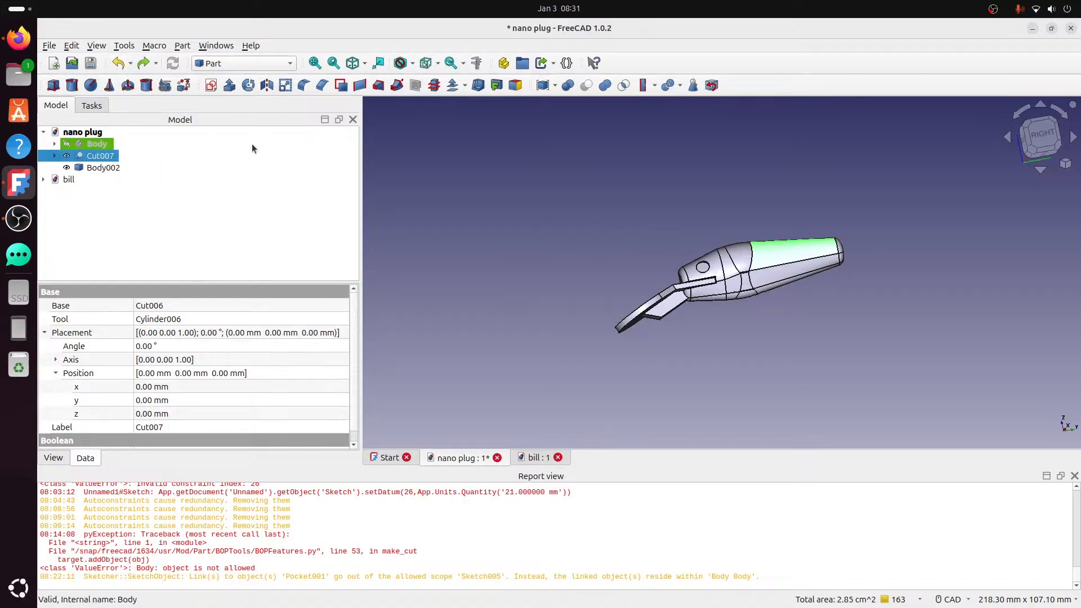
- Try mirroring the plug half about the XY plane, and undo the mirror
left_click(267, 85)
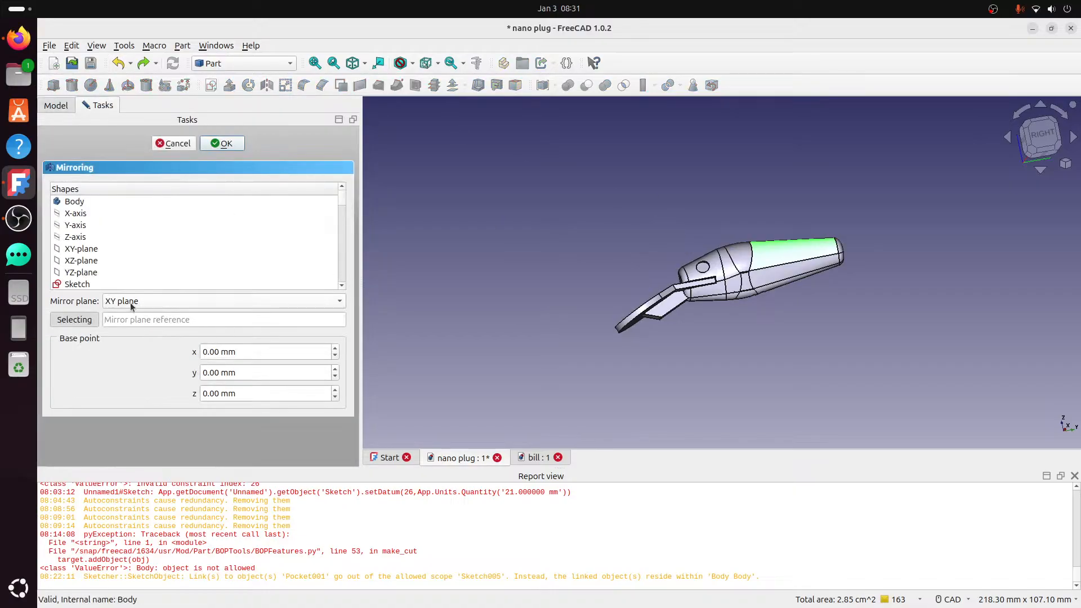
left_click(237, 146)
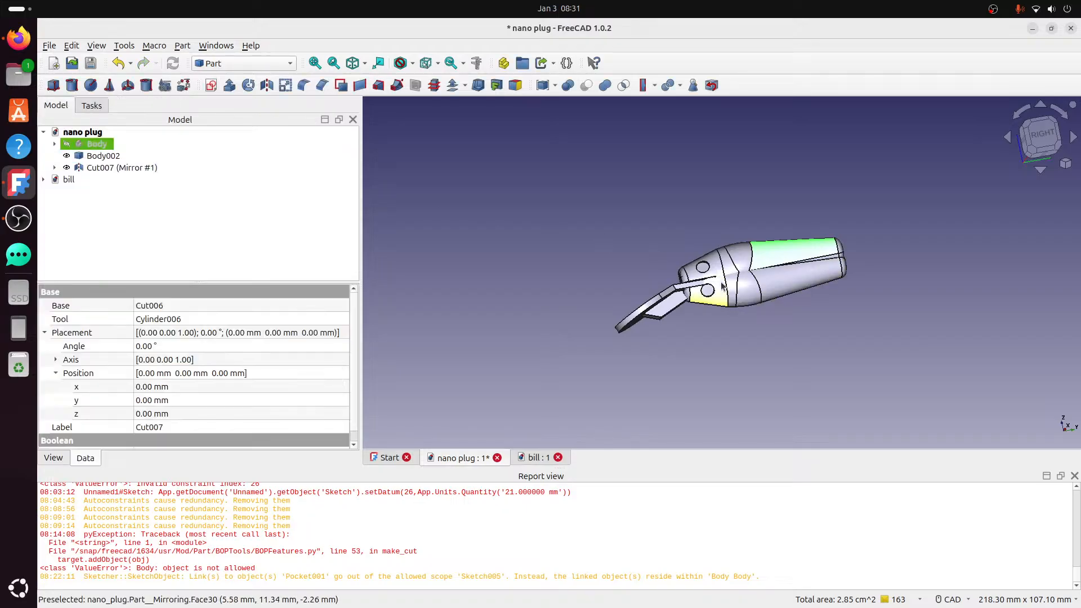
left_click(121, 66)
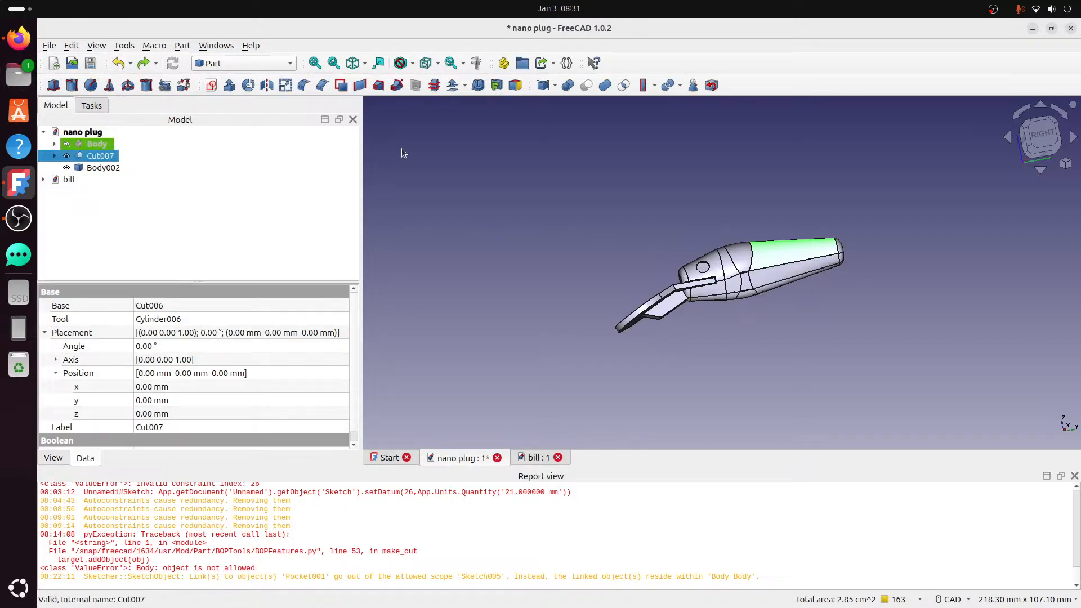
- Mirror the plug half about the YZ plane to complete the plug body around the bill
left_click(266, 87)
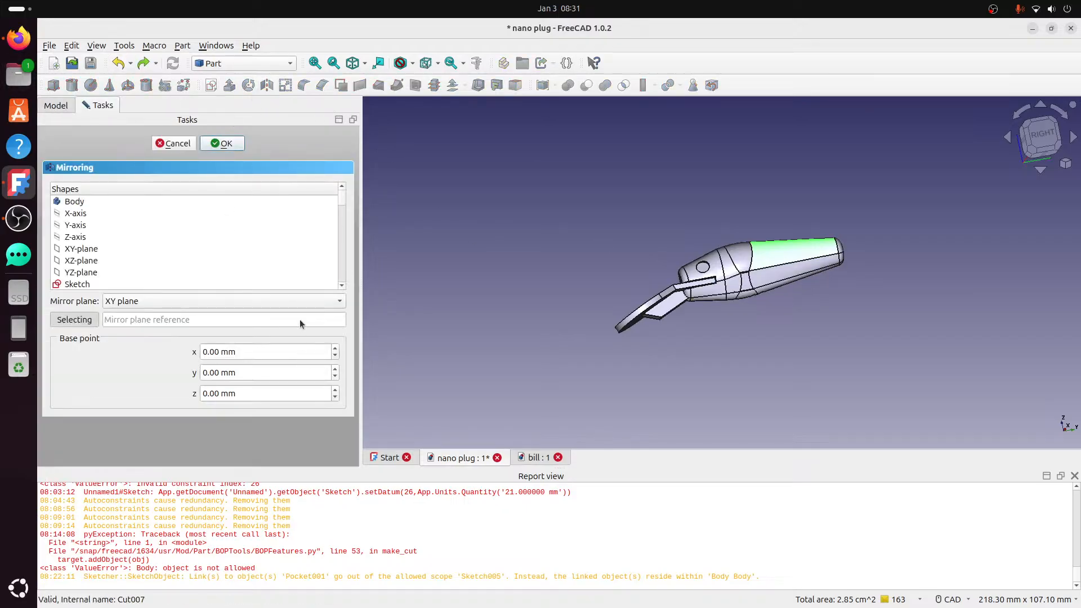
left_click(254, 301)
left_click(204, 332)
left_click(228, 144)
middle_click_drag(668, 211, 892, 271)
scroll(697, 352, "up", 3)
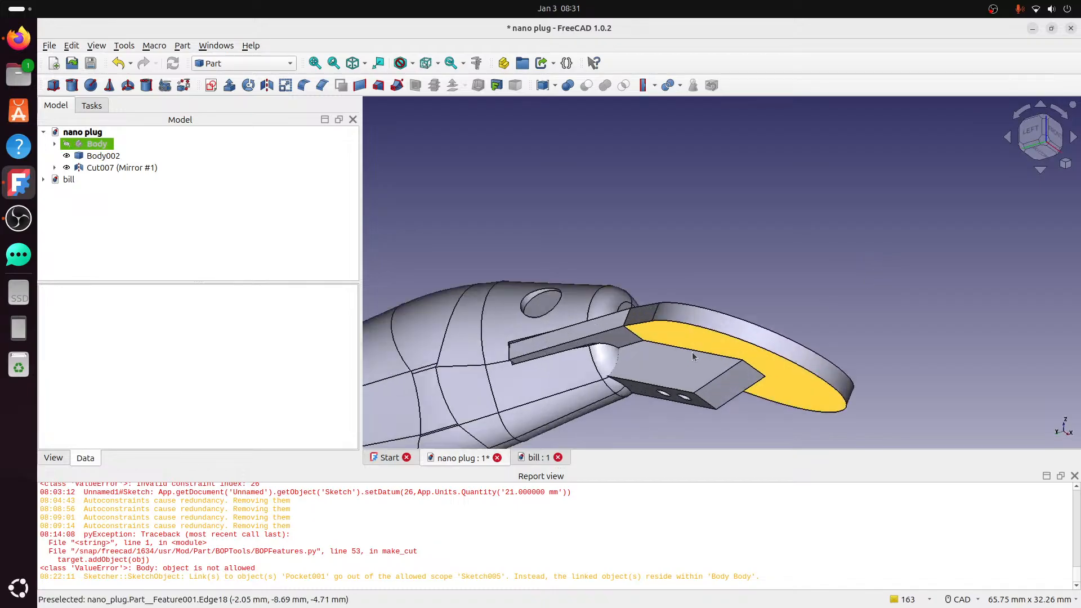
- Shift the bill 0.2 mm sideways so its two holes line up with the plug's centre seam, and accept the placement
left_click(1057, 133)
scroll(692, 191, "up", 3)
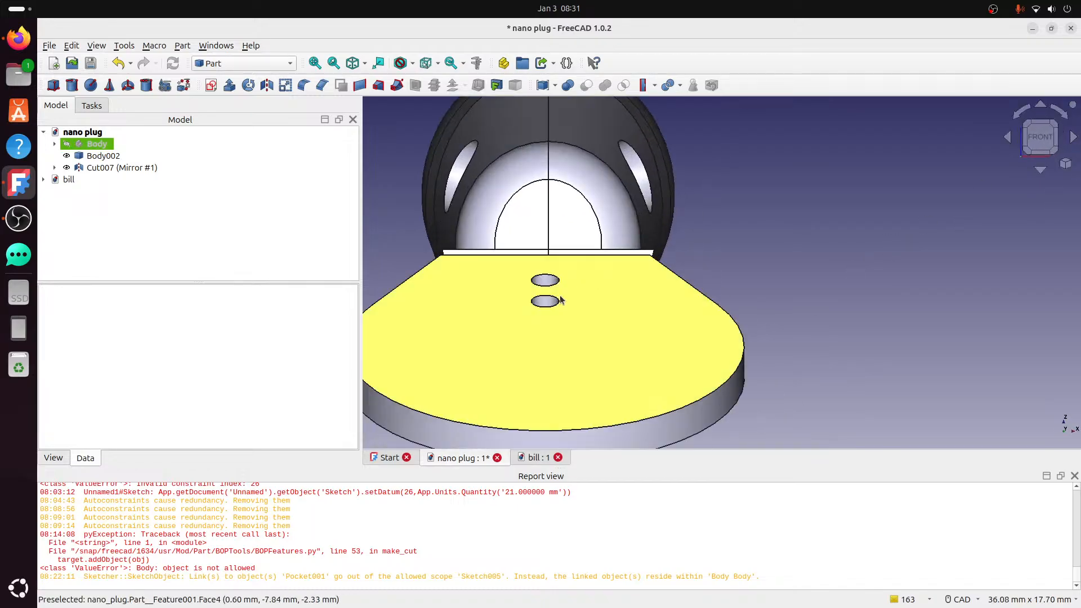
middle_click_drag(725, 221, 733, 178)
left_click(1040, 128)
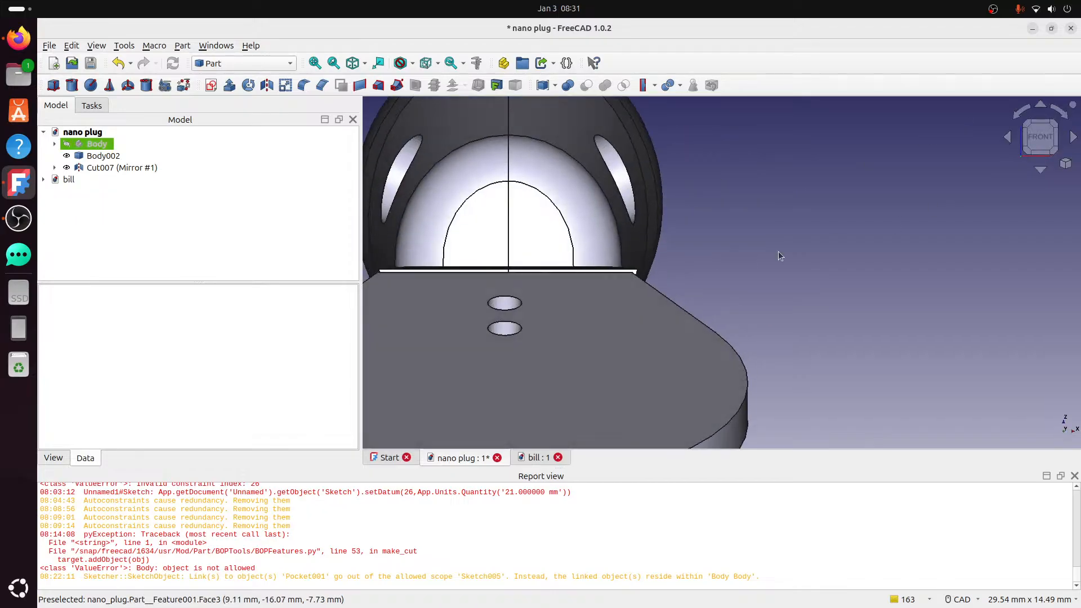
left_click(110, 159)
right_click(109, 159)
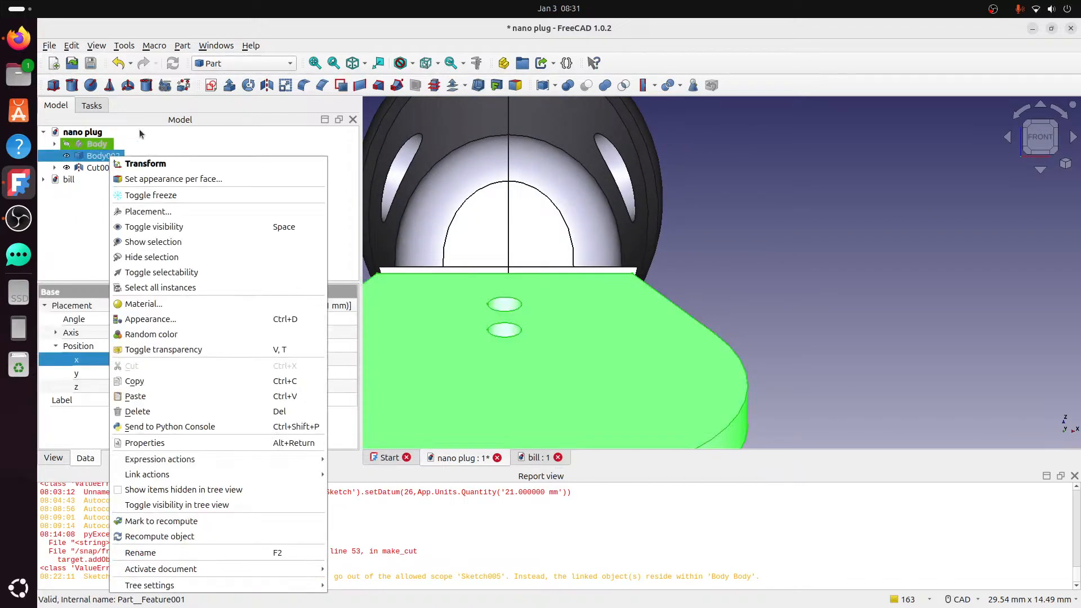
left_click(147, 161)
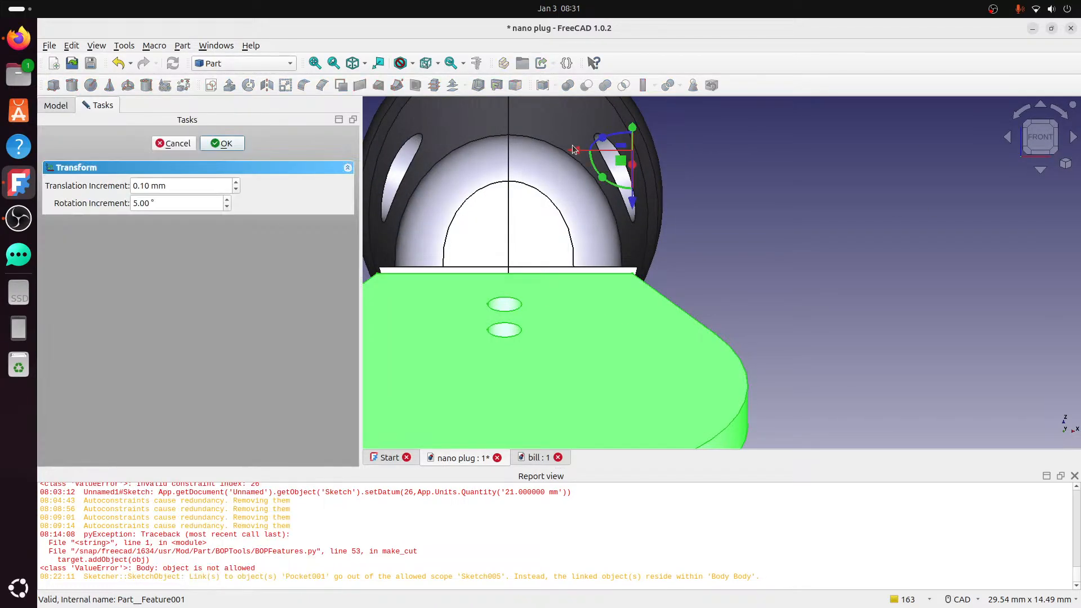
left_click_drag(574, 151, 579, 151)
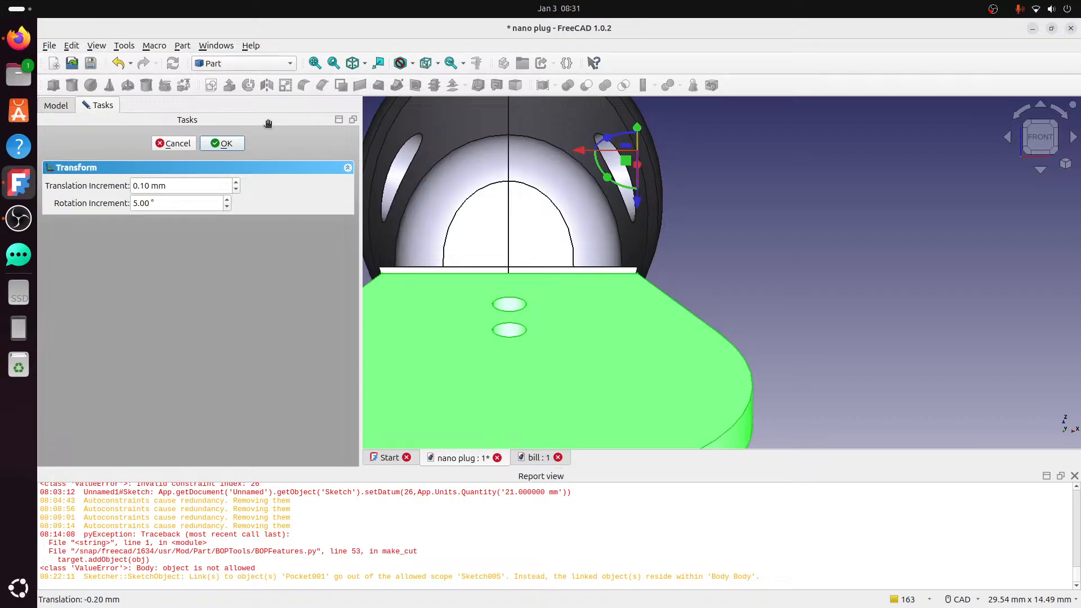
left_click(223, 143)
- Check the assembled plug with its bill from the front and side, and save the document
middle_click_drag(709, 302, 690, 290)
scroll(716, 264, "down", 5)
scroll(866, 224, "down", 3)
middle_click_drag(839, 180, 770, 193)
middle_click_drag(893, 209, 860, 208)
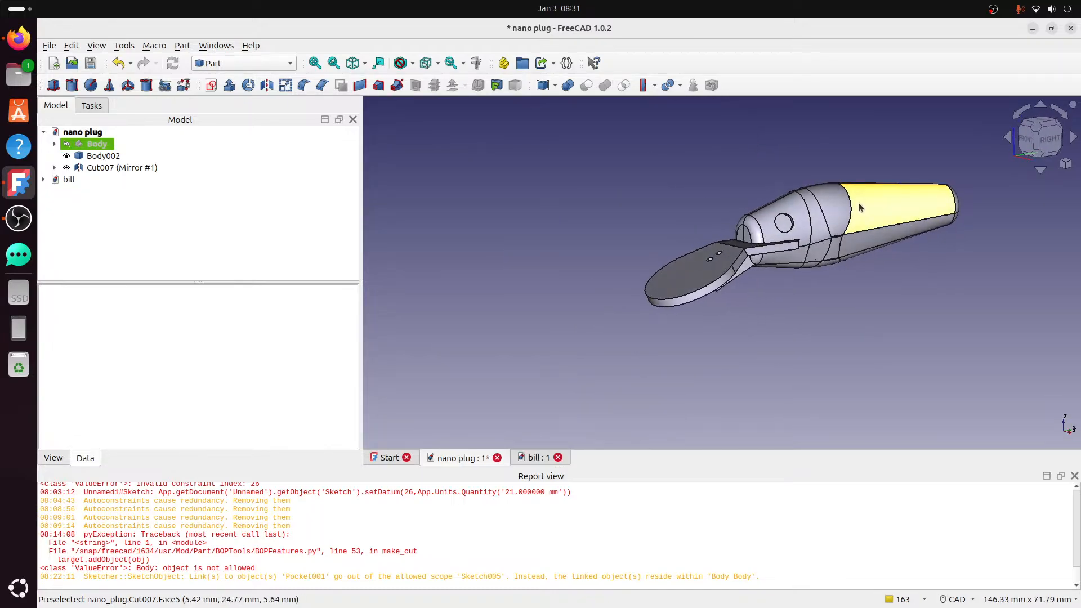
scroll(867, 213, "up", 3)
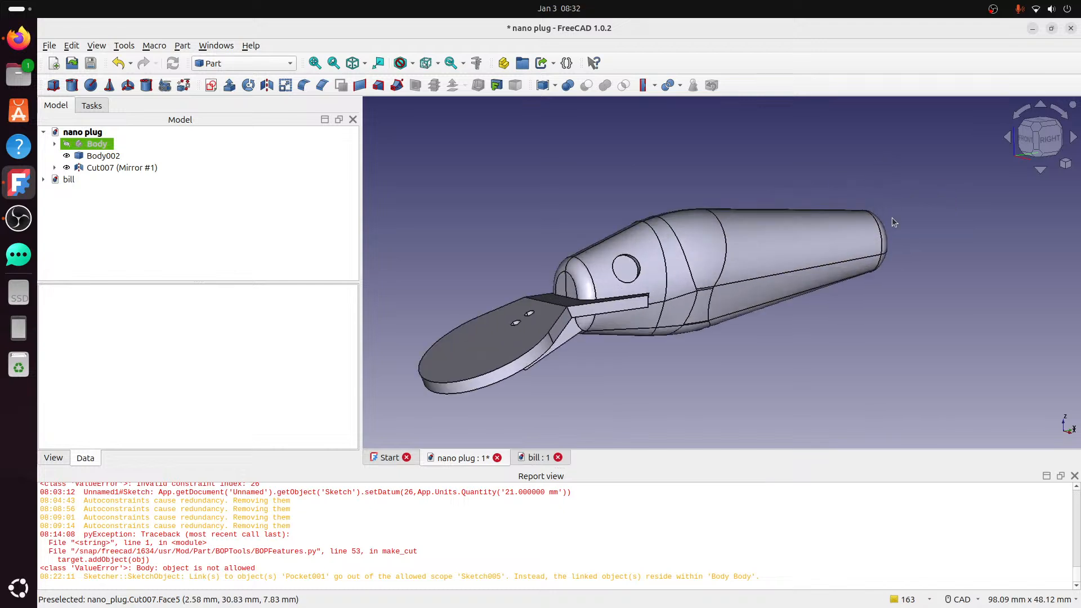
left_click(49, 45)
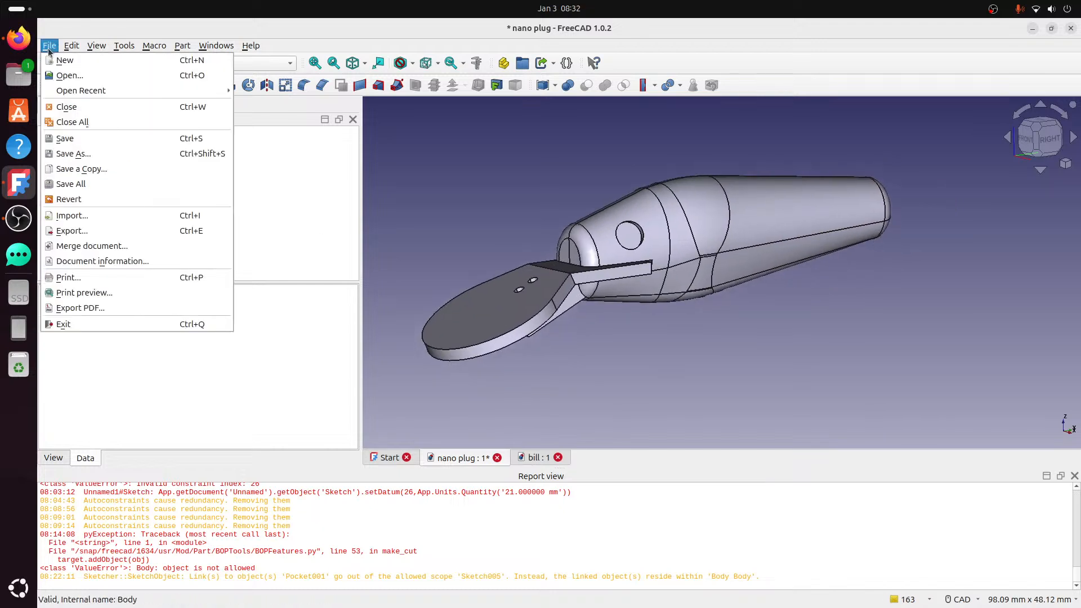
left_click(63, 138)
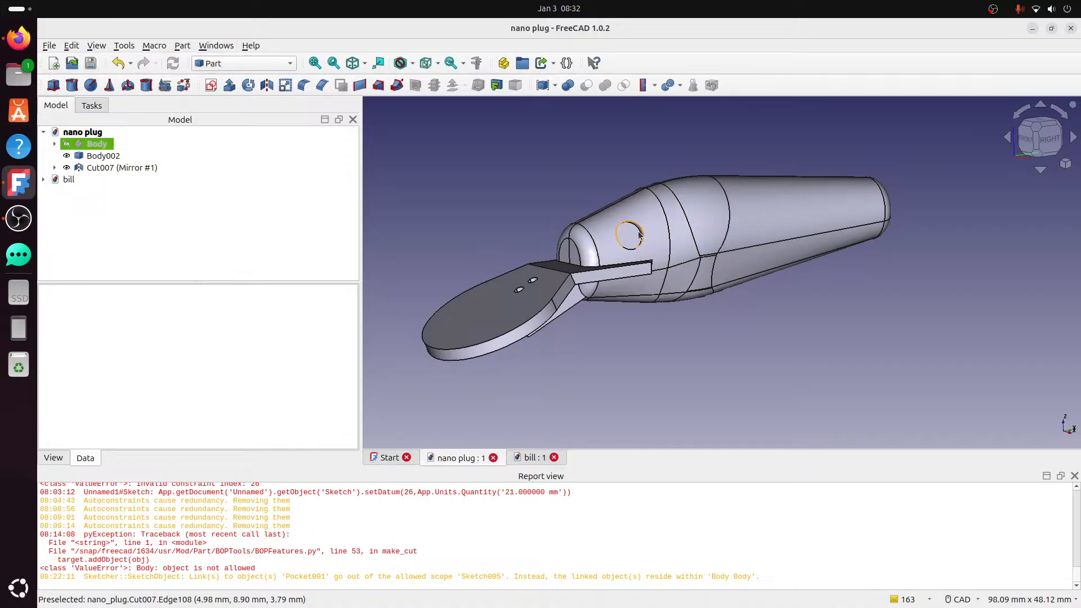
- Fillet the outer edge of the eye recess on the original plug half with a 0.2 mm radius
scroll(642, 230, "up", 1)
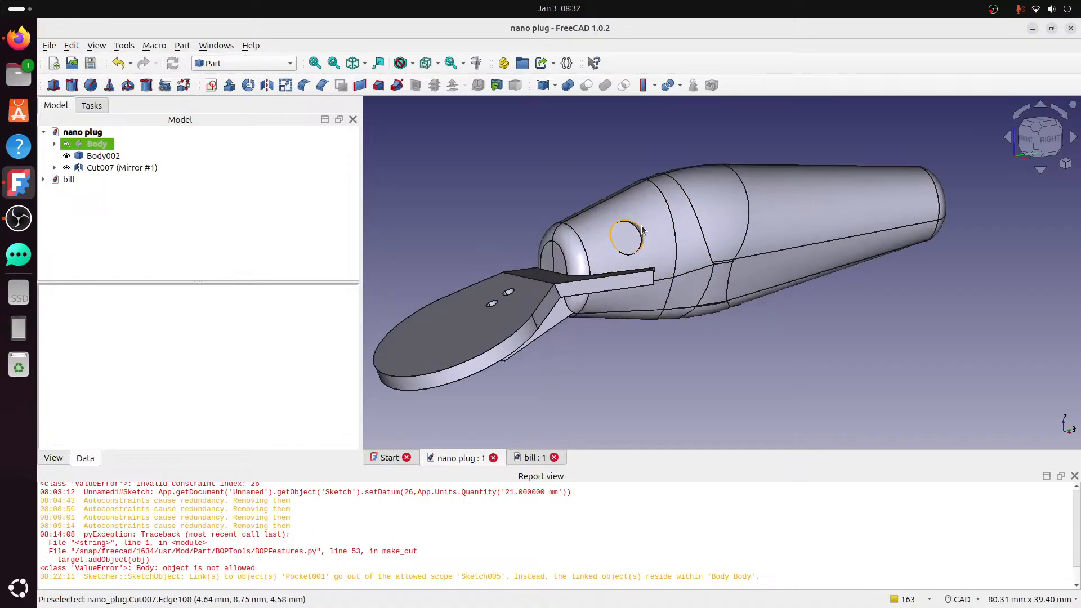
scroll(642, 229, "up", 2)
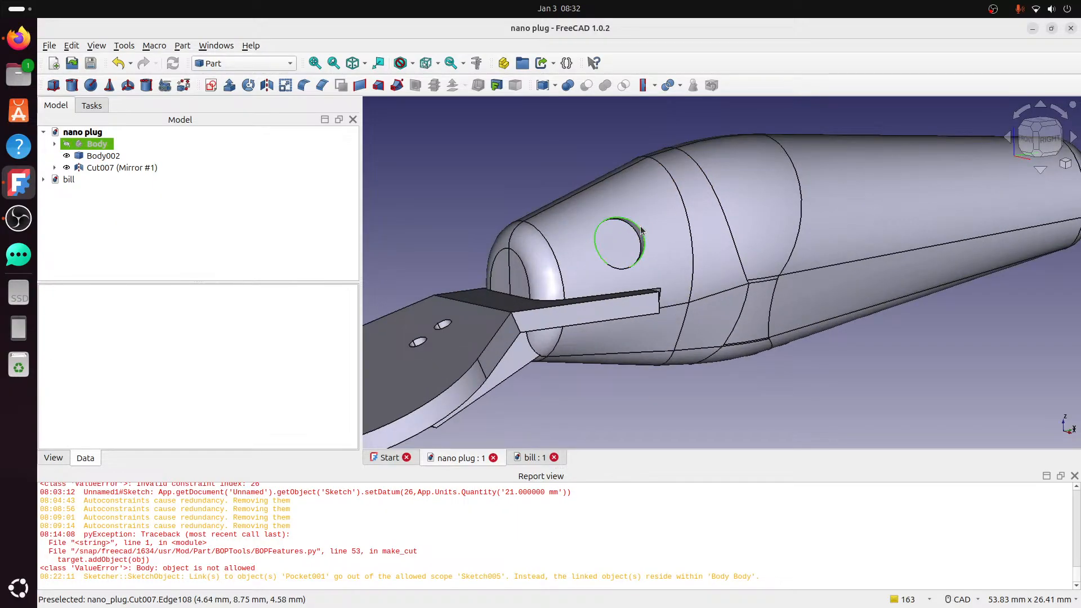
left_click(641, 230)
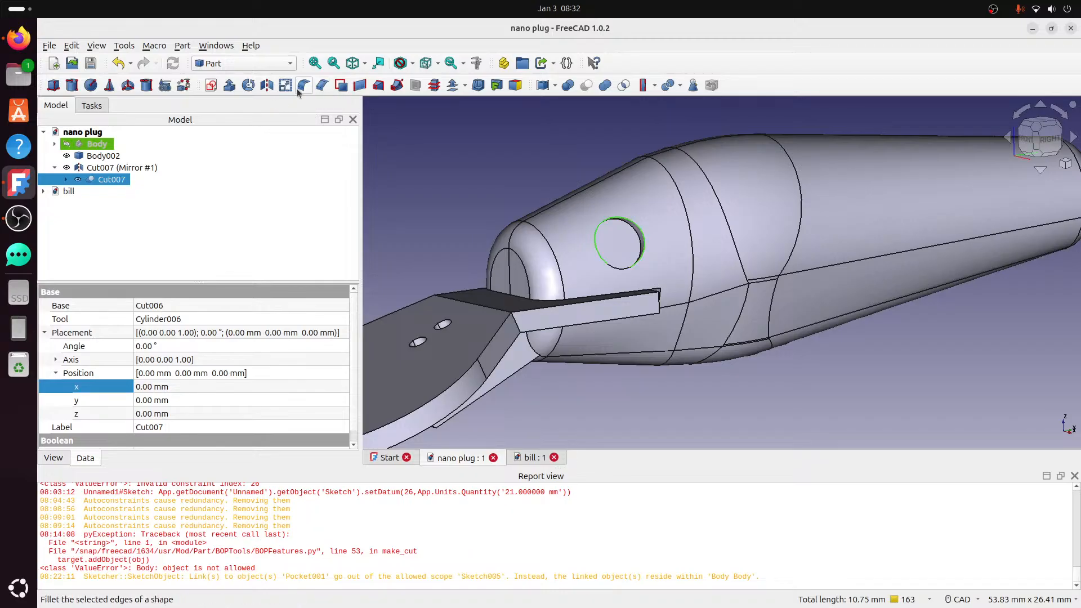
left_click(303, 85)
double_click(208, 439)
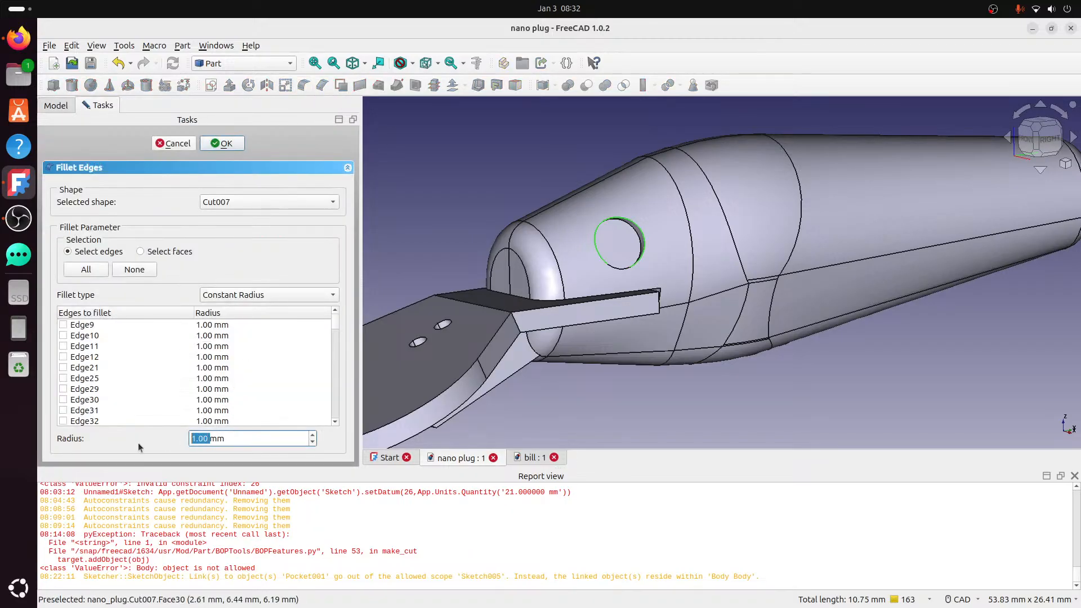
type(".2")
left_click(218, 438)
left_click(224, 143)
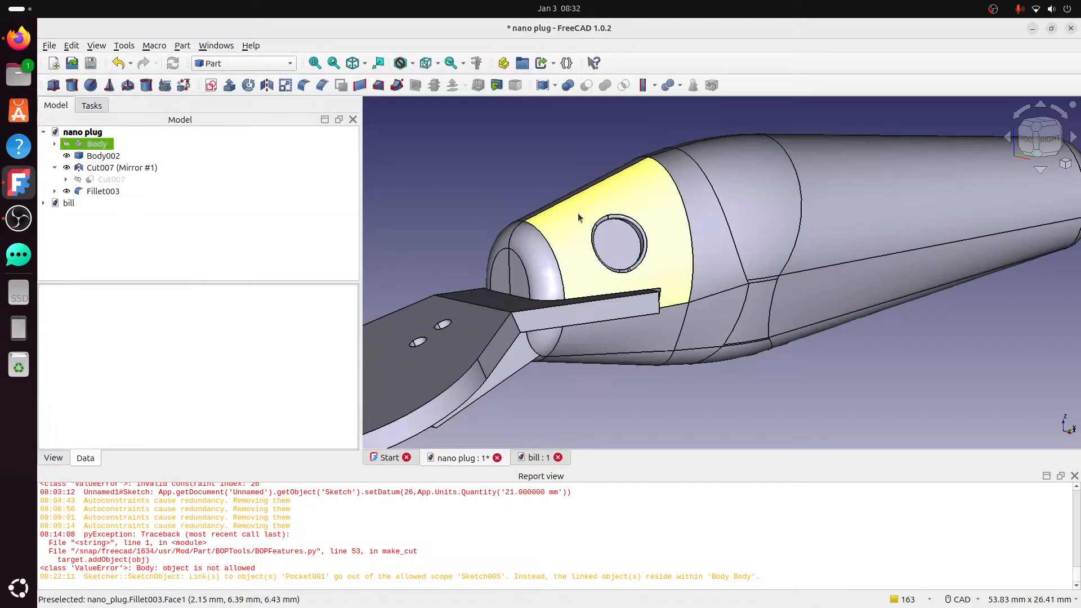
- Hide the mirrored plug half so only the filleted half and the bill are shown
middle_click_drag(578, 212, 476, 209)
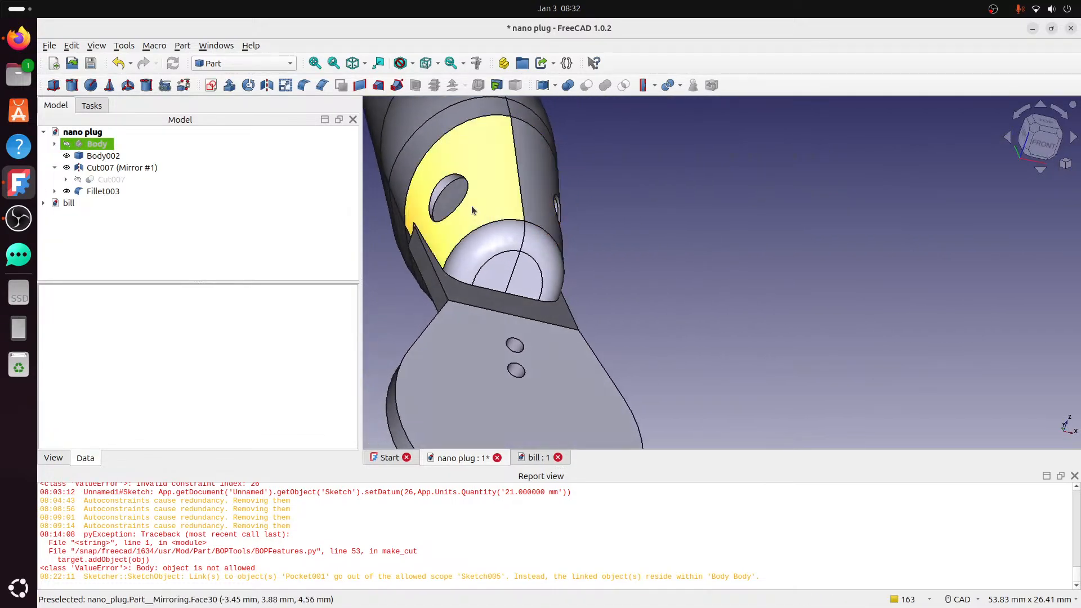
left_click(486, 192)
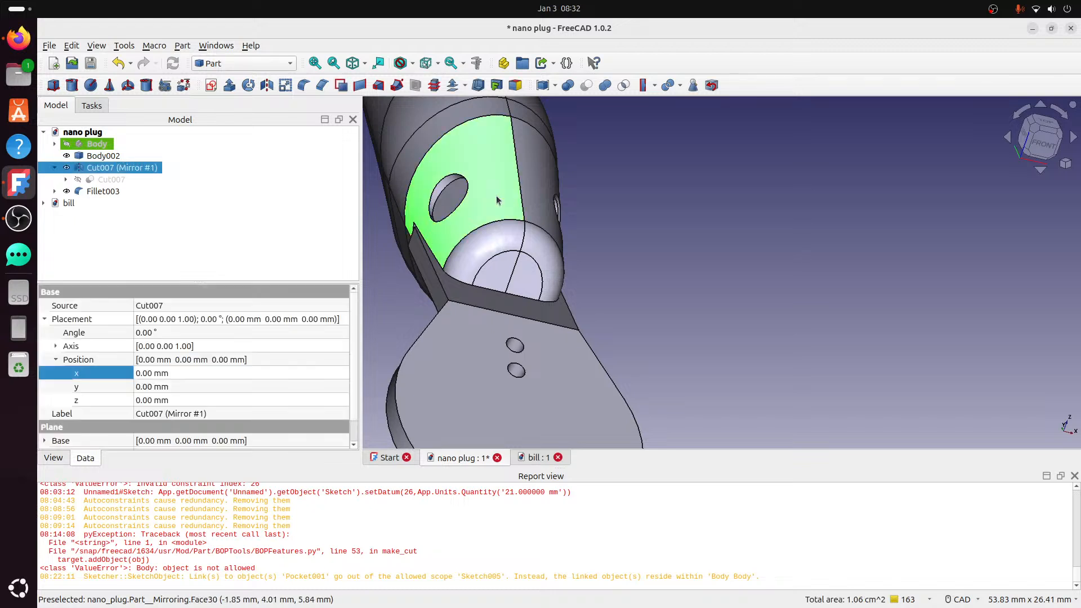
middle_click_drag(497, 200, 605, 338)
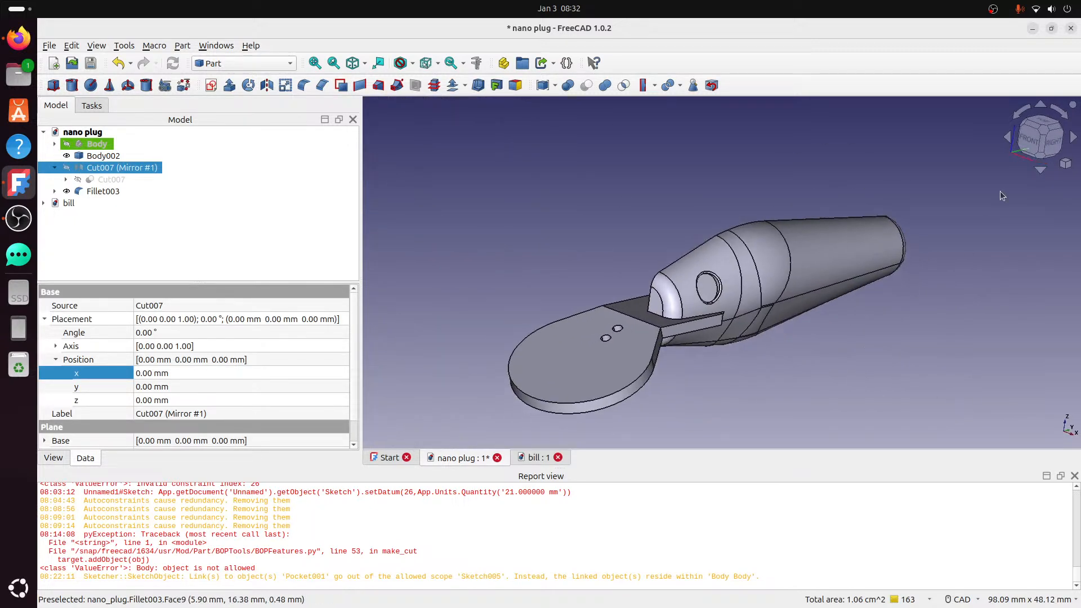
scroll(896, 339, "down", 5)
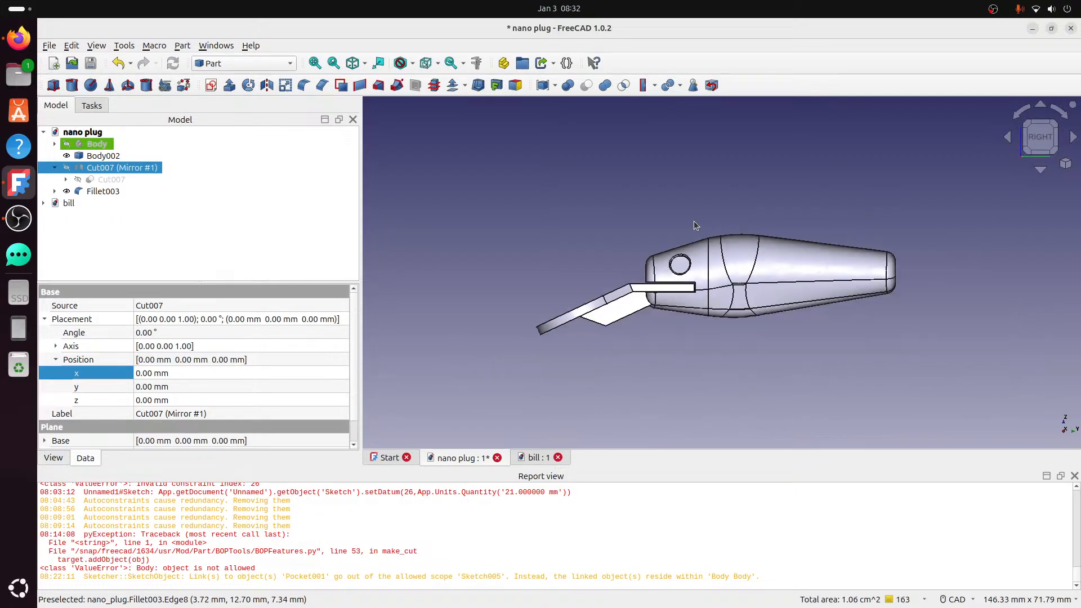
- Export the filleted plug half as nano plug-Fillet003.step to the 2 inch plug folder with the default STEP options
left_click(692, 274)
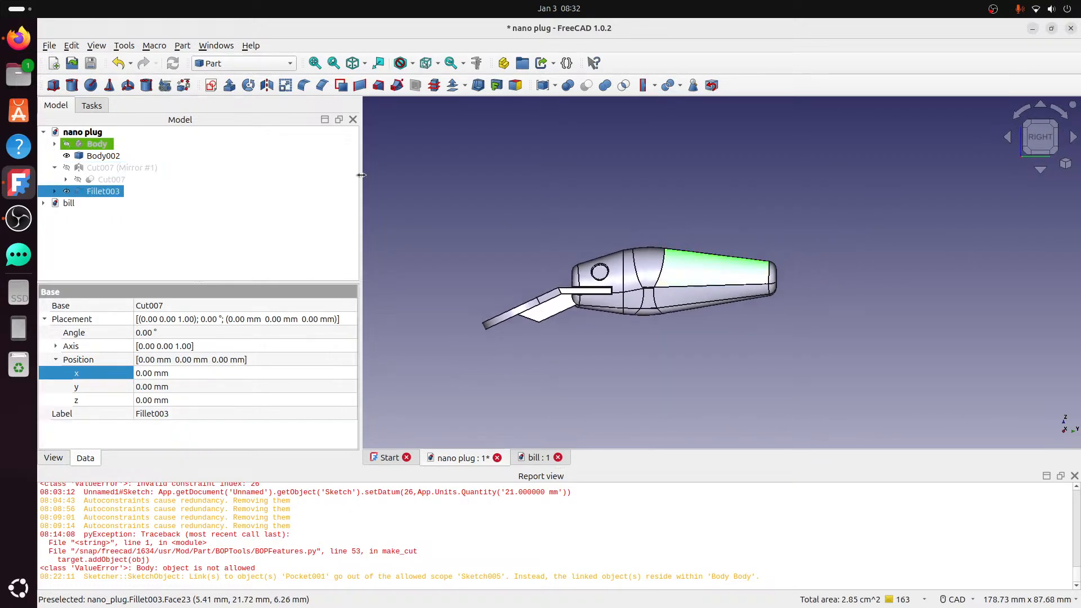
left_click(50, 47)
left_click(90, 231)
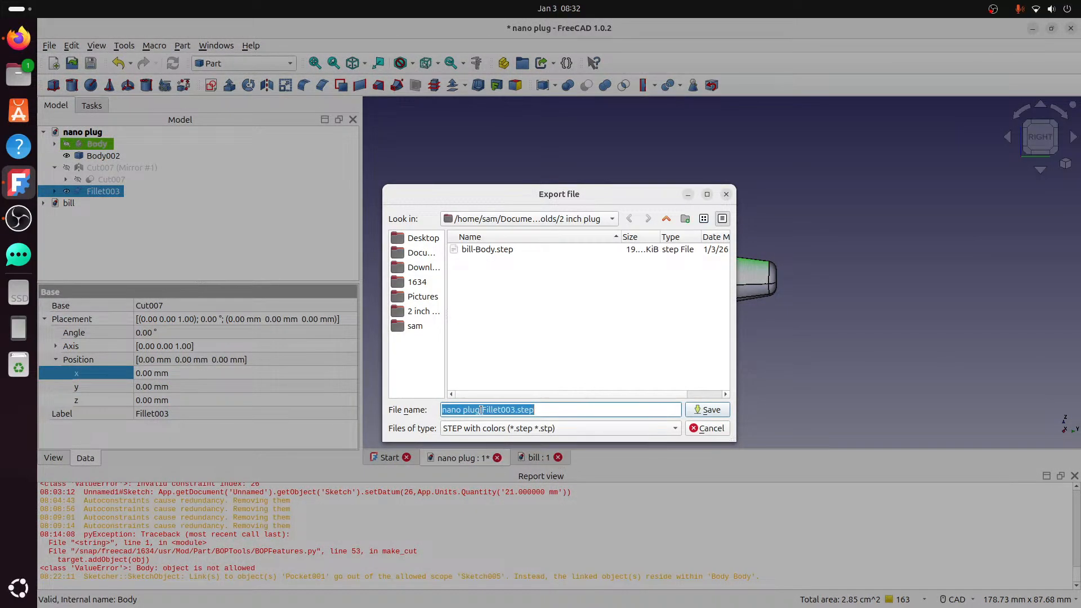
left_click(705, 410)
left_click(690, 400)
left_click(556, 391)
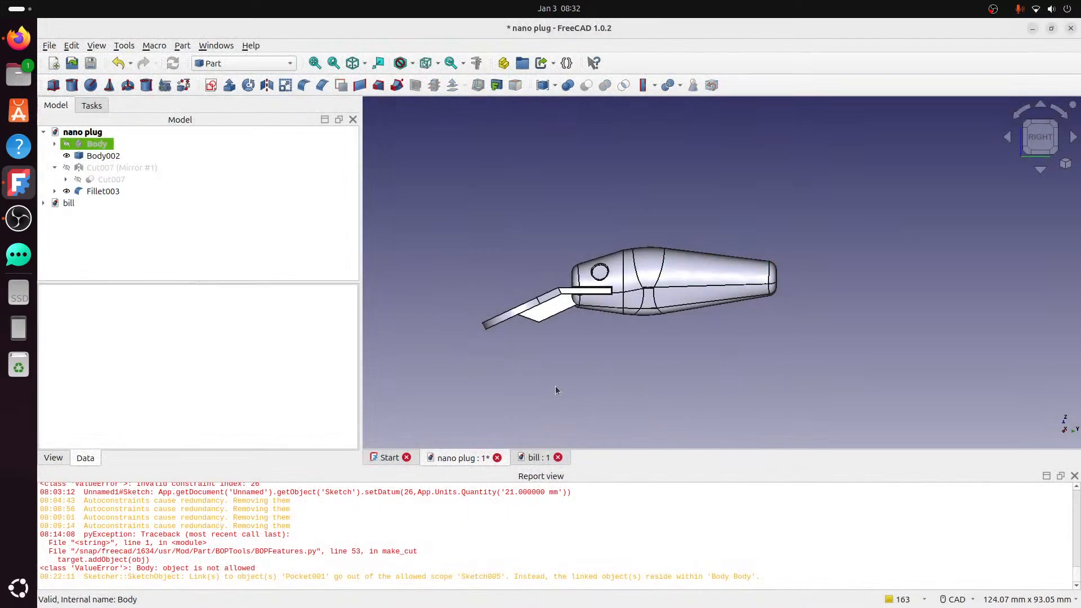
- Search the computer for "orca" and launch the OrcaSlicer V2.3.1-beta AppImage
left_click(18, 587)
left_click(502, 44)
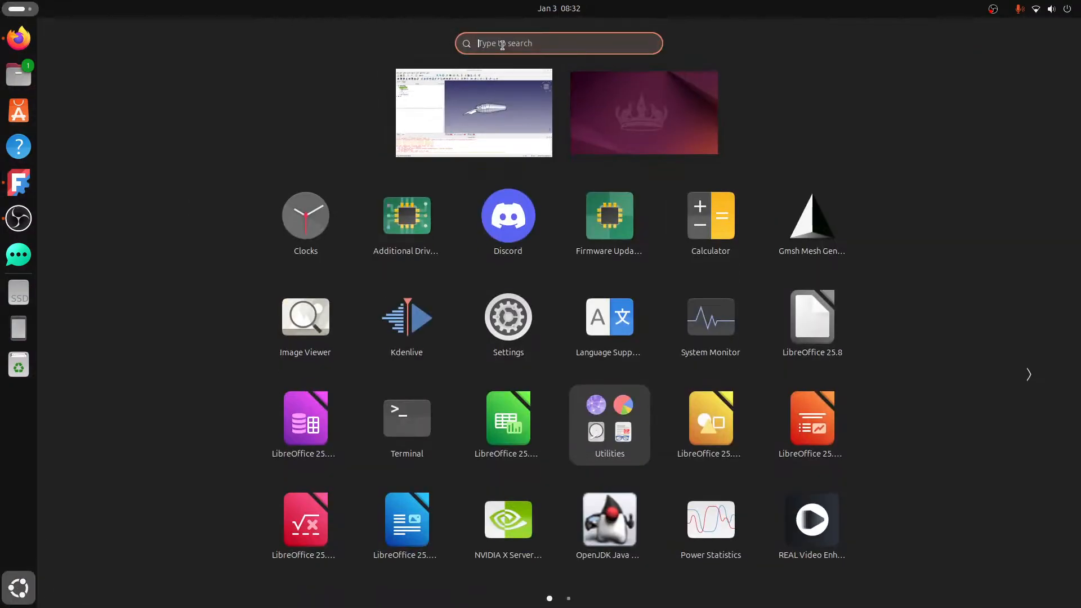
type("orca")
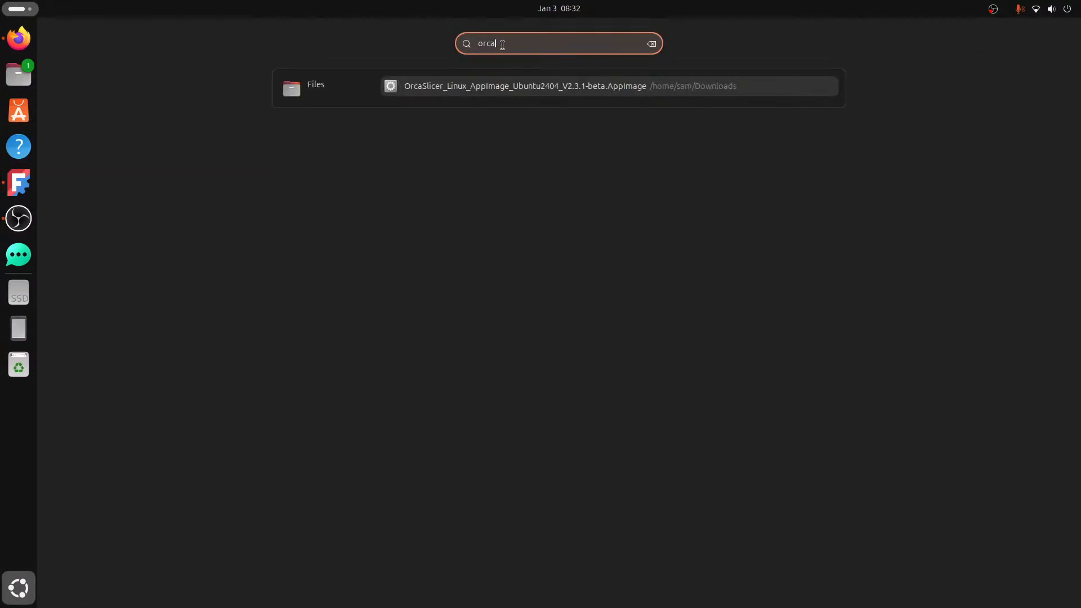
left_click(557, 93)
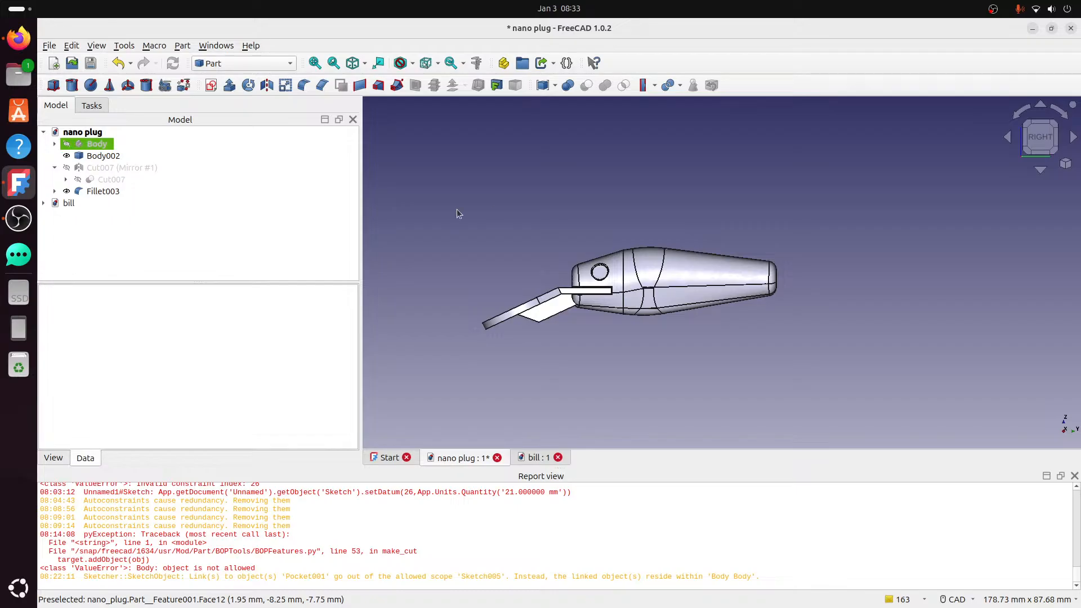
- Launch the OrcaSlicer V2.3.1-beta AppImage from the Downloads folder and minimize the file manager
left_click(19, 73)
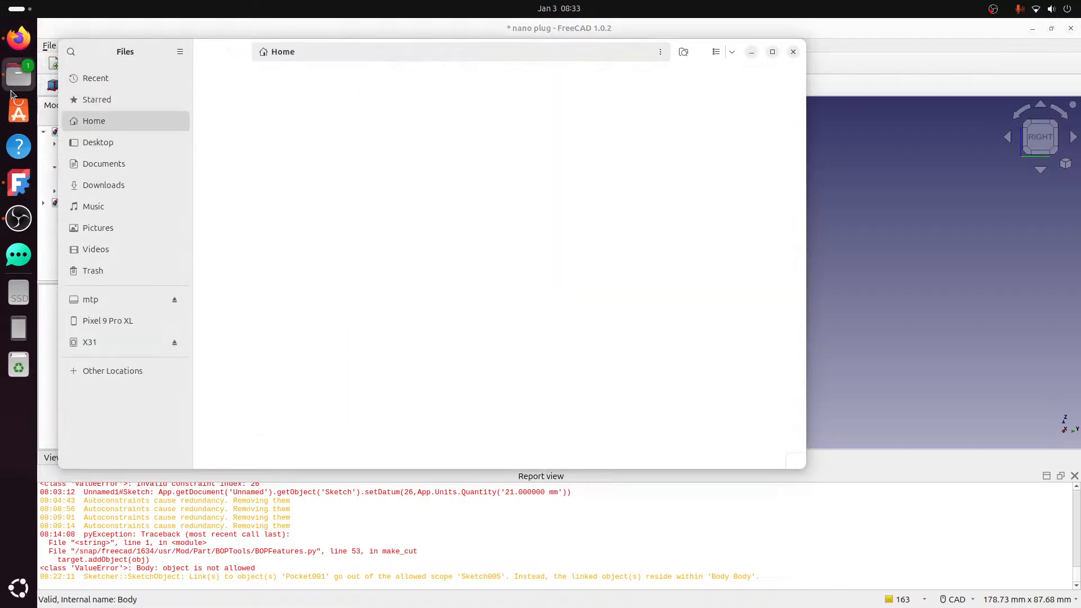
left_click(123, 188)
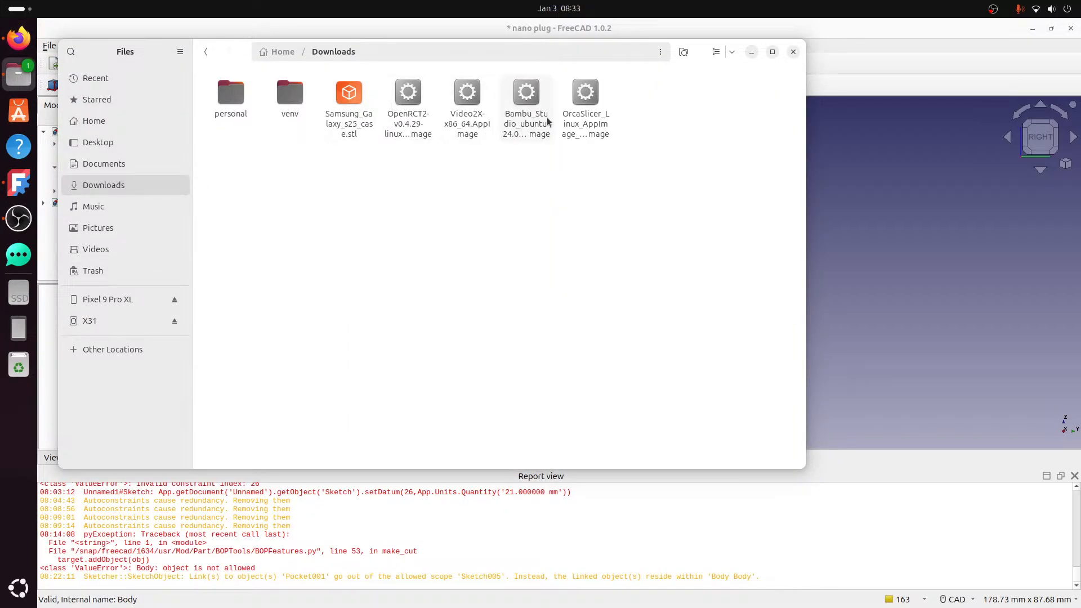
double_click(586, 96)
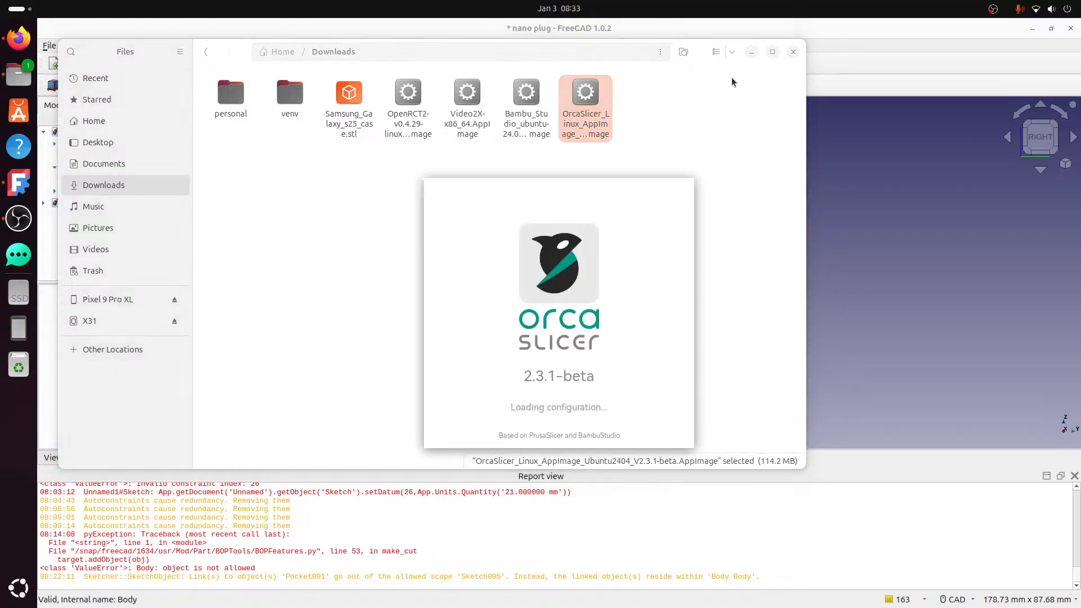
left_click(750, 53)
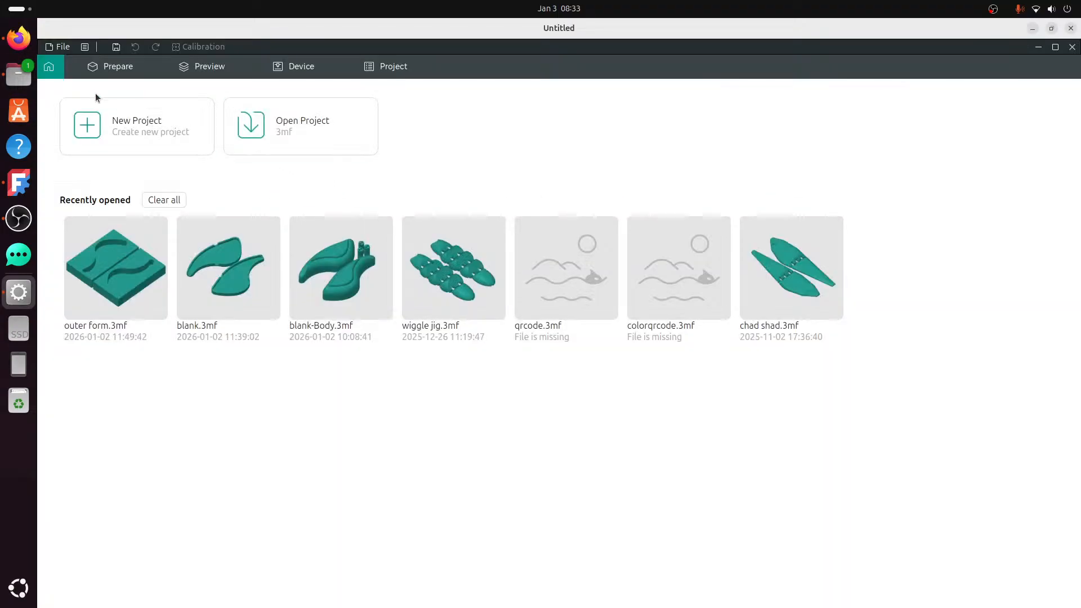
- Switch to the Prepare view, start importing a model, and browse to the lure molds folder in Documents
left_click(60, 47)
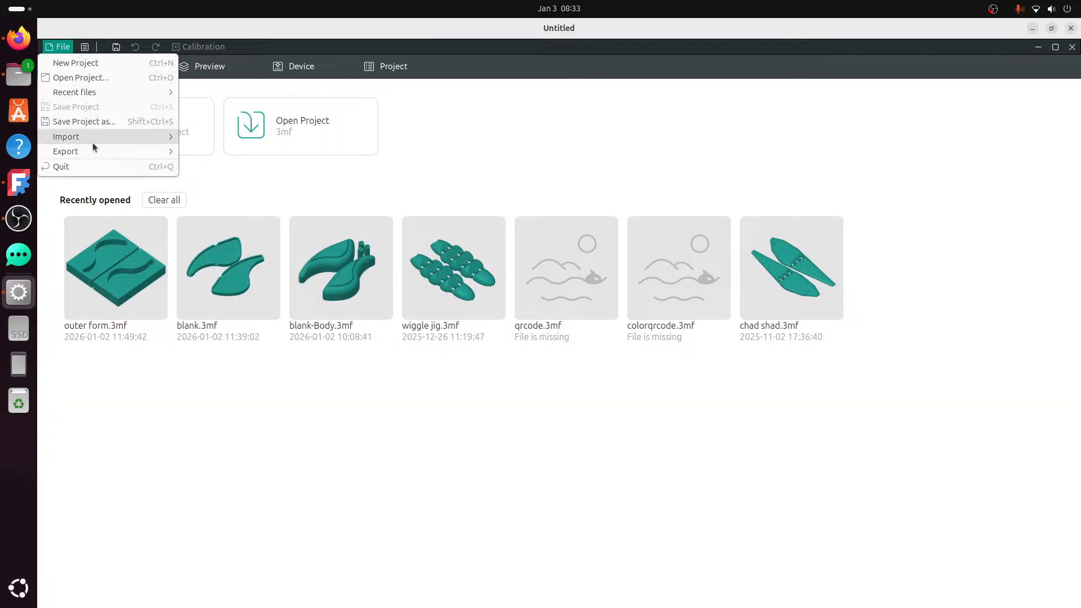
left_click(94, 64)
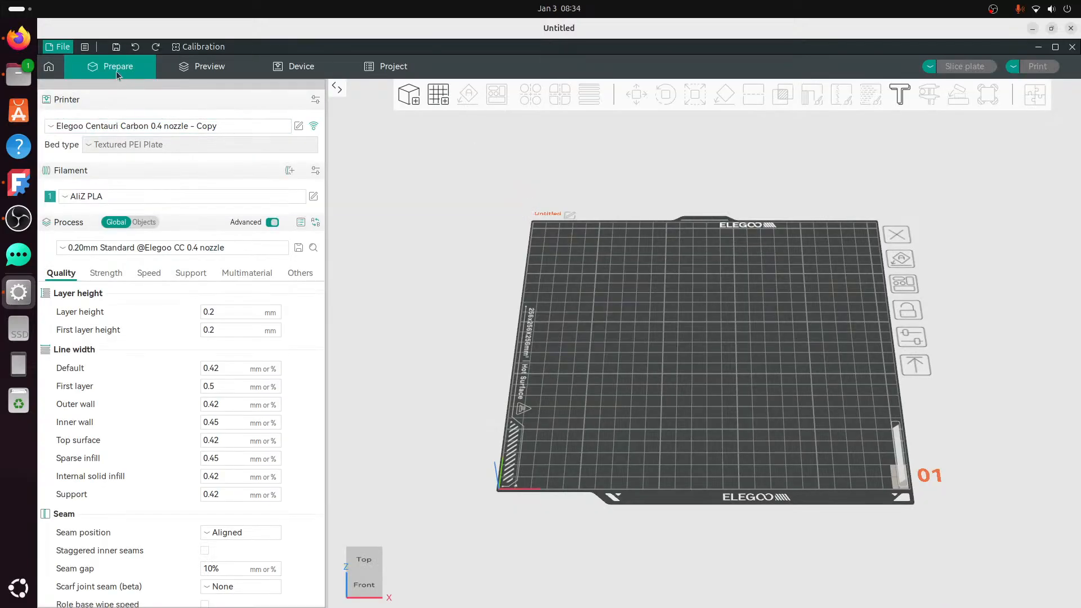
left_click(60, 47)
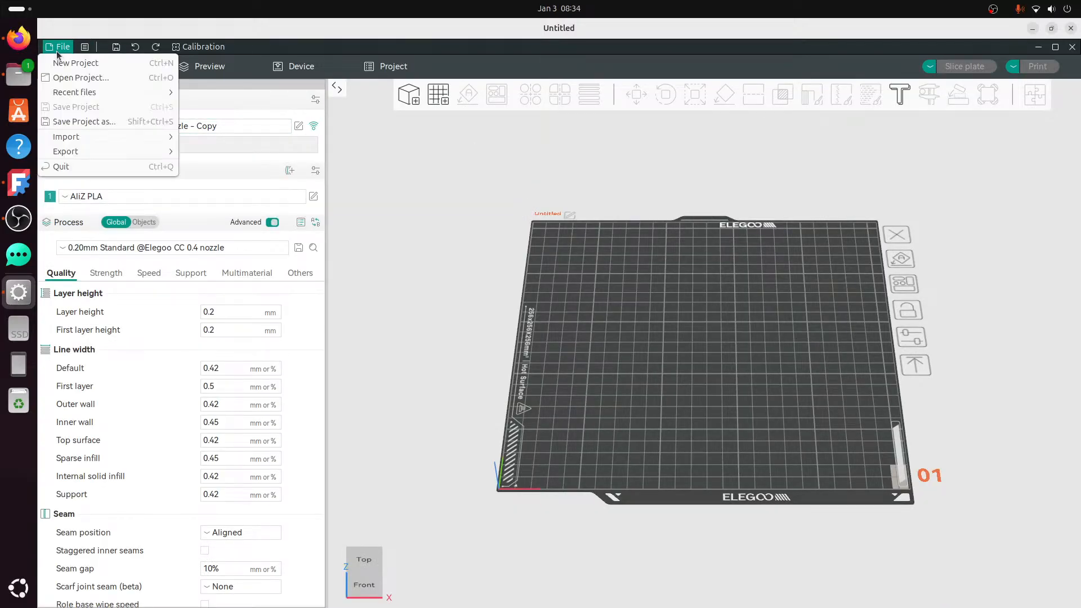
mouse_move(82, 134)
left_click(191, 137)
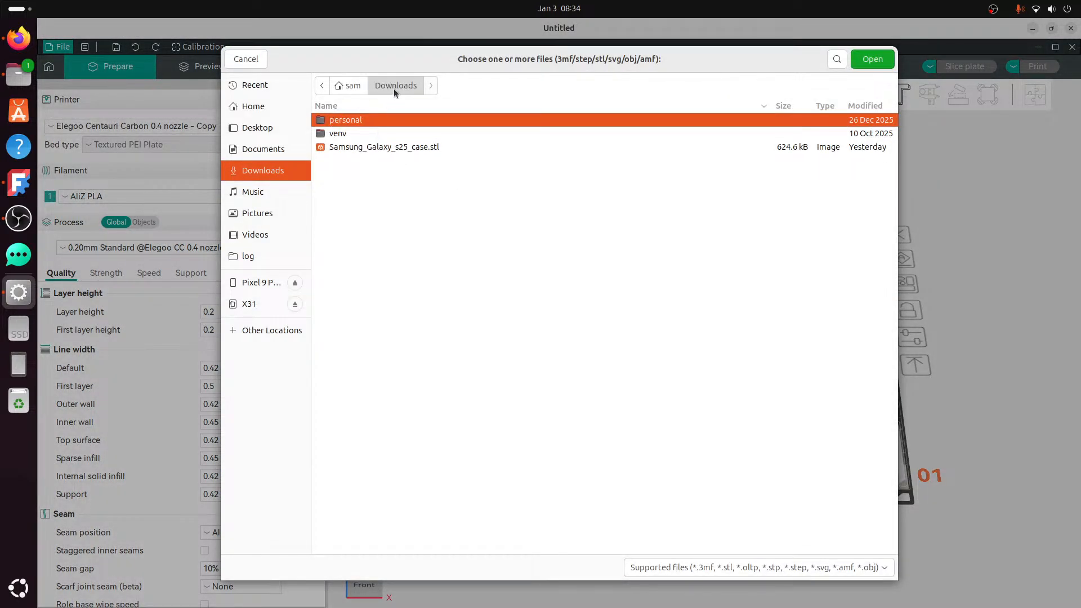
left_click(270, 148)
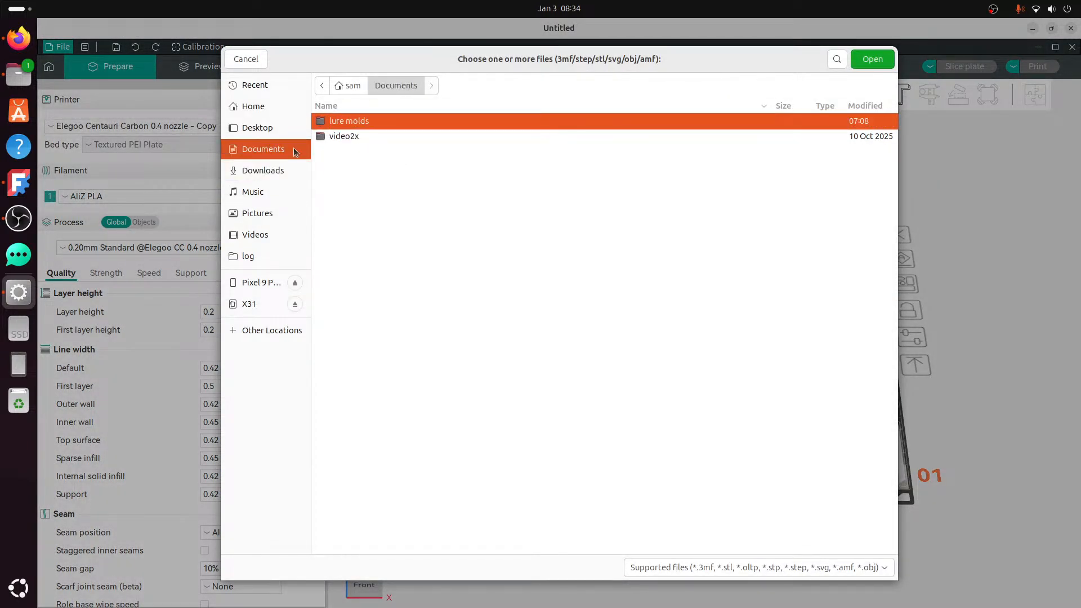
double_click(347, 120)
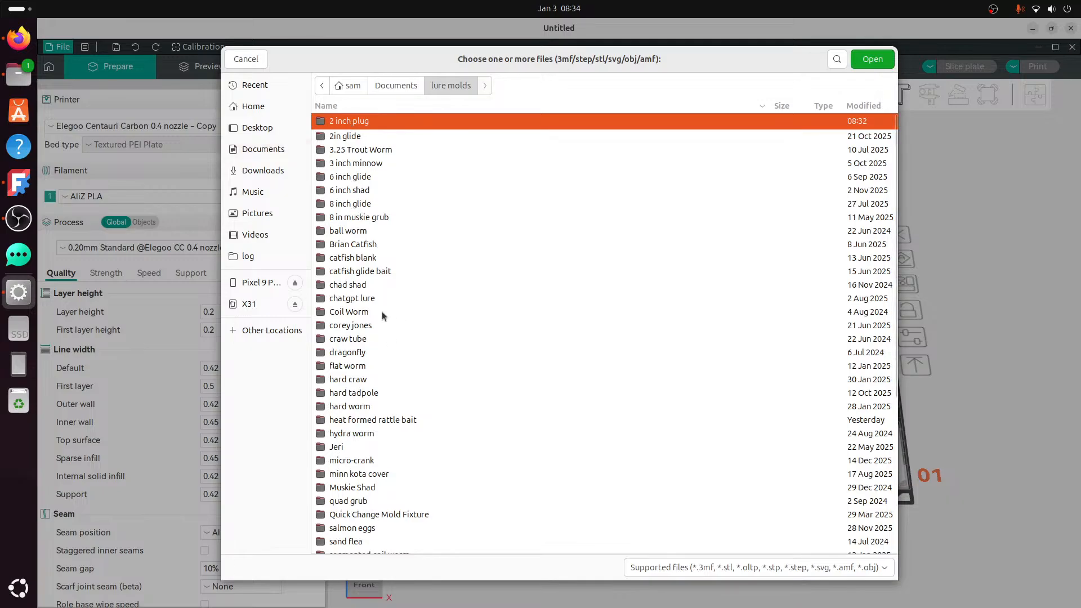
- Look through the lure molds folder for the subfolder that holds the exported plug
scroll(382, 312, "down", 3)
scroll(391, 320, "down", 3)
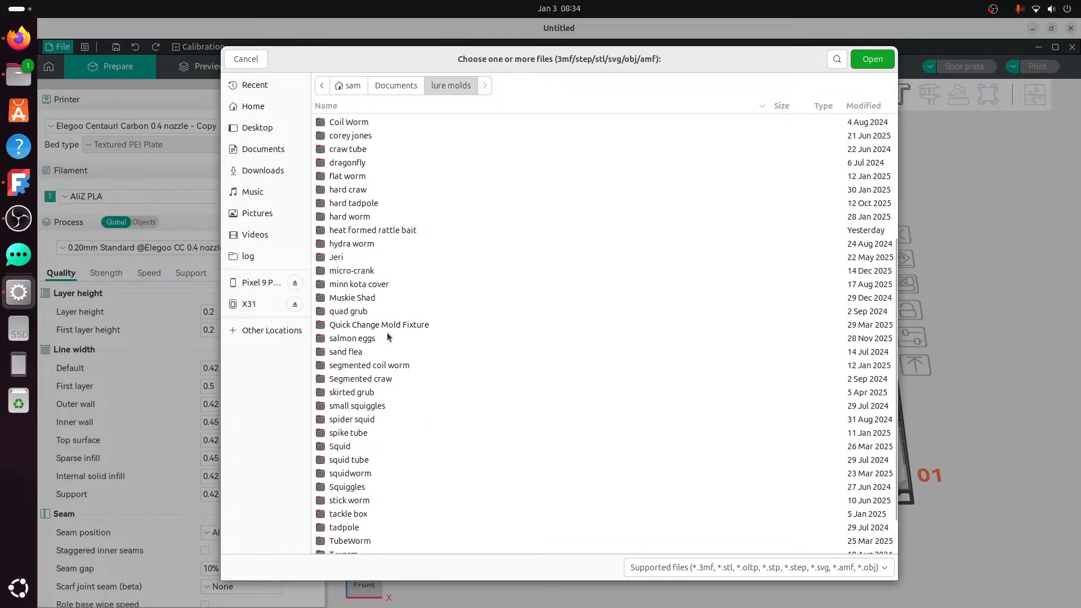
scroll(372, 376, "down", 2)
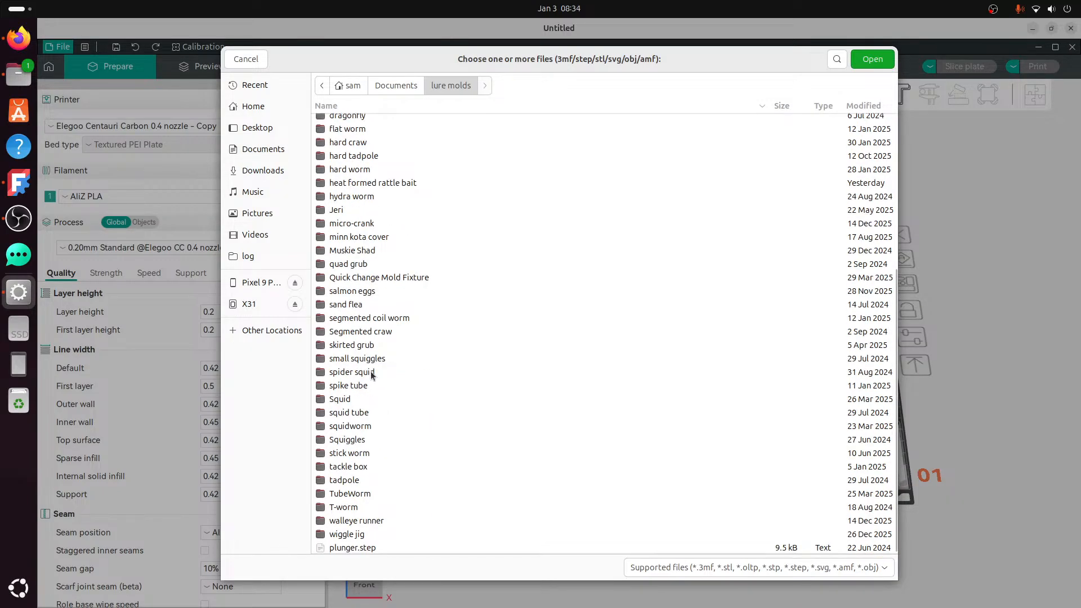
scroll(374, 354, "up", 2)
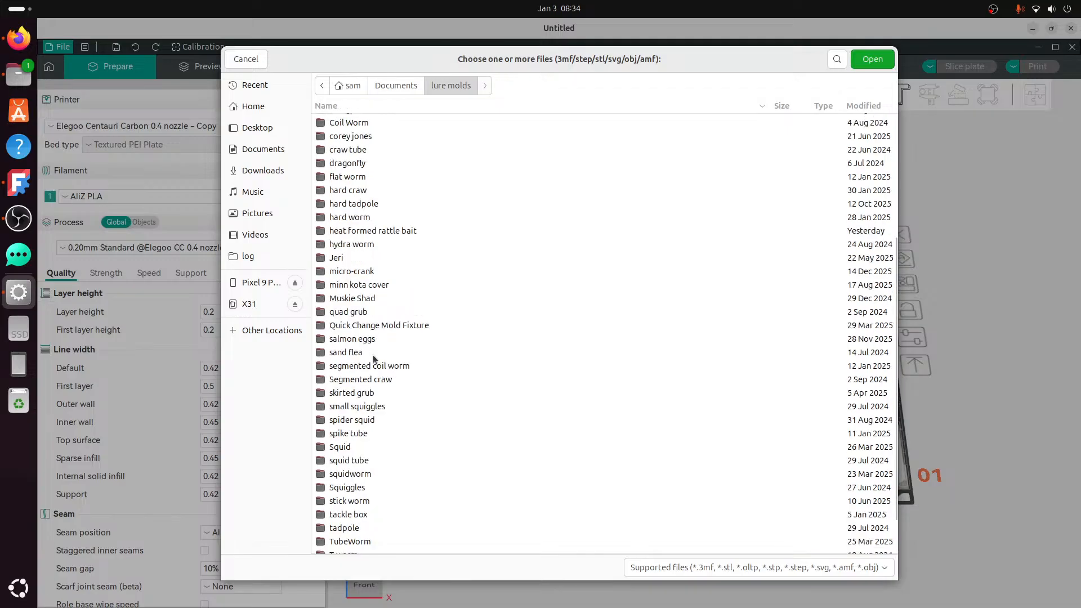
scroll(350, 465, "down", 2)
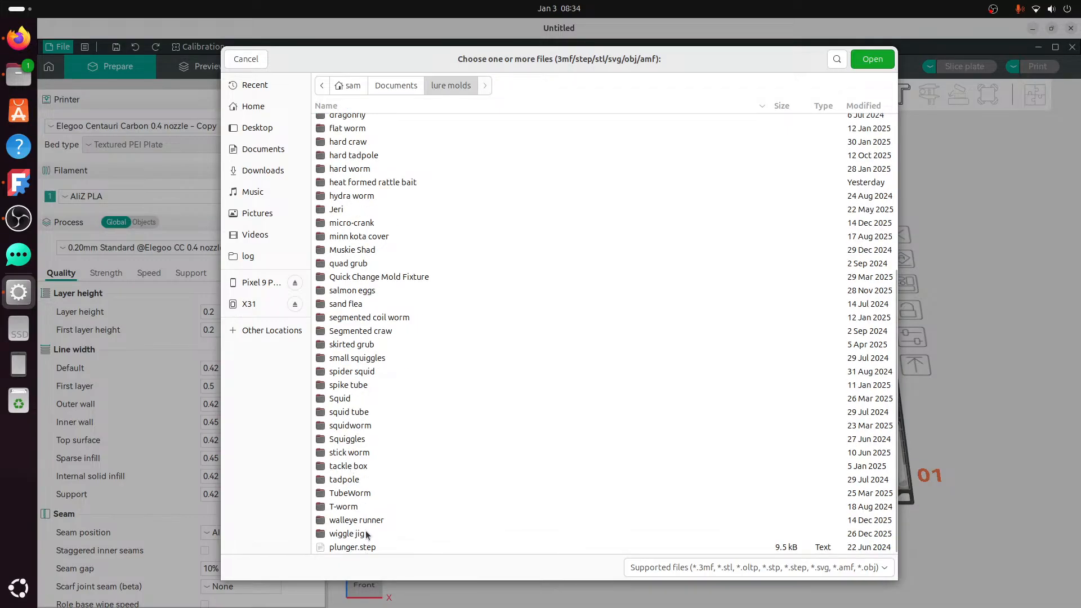
scroll(382, 514, "up", 10)
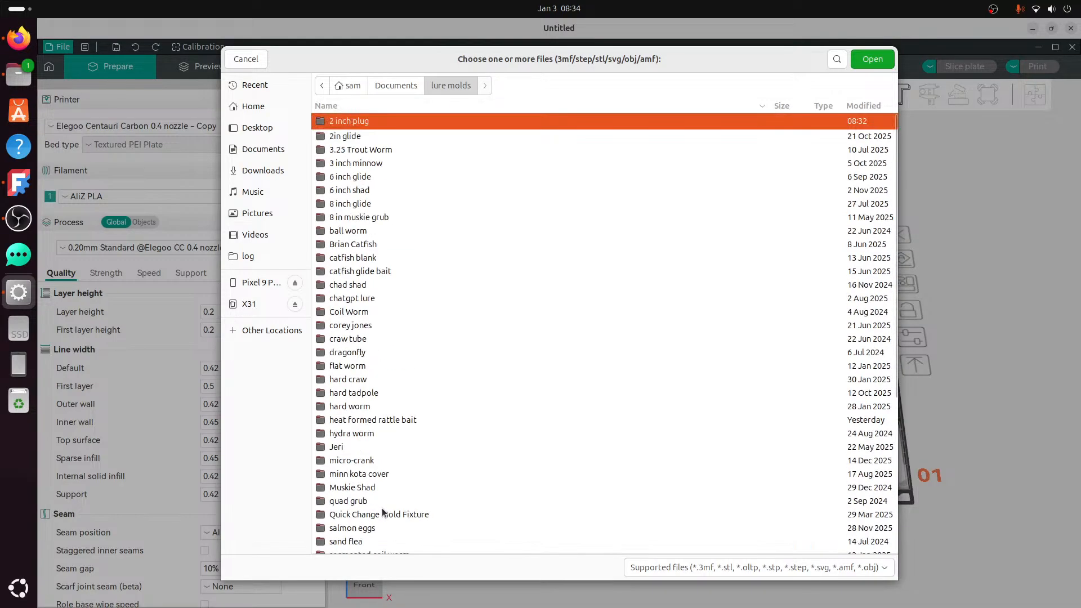
scroll(393, 291, "down", 4)
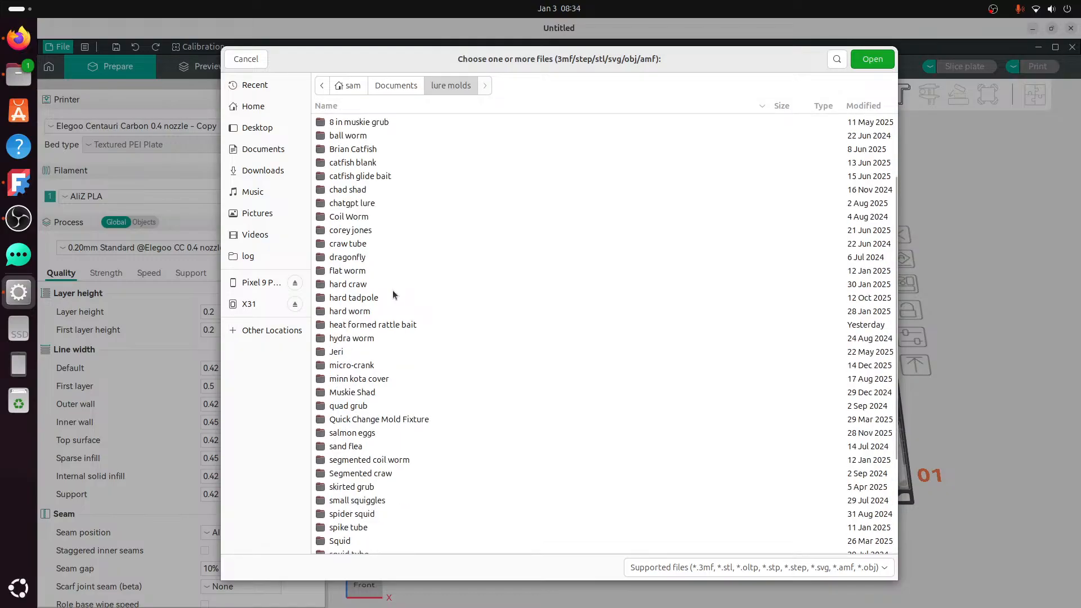
scroll(393, 290, "down", 2)
scroll(392, 294, "up", 2)
scroll(393, 292, "down", 6)
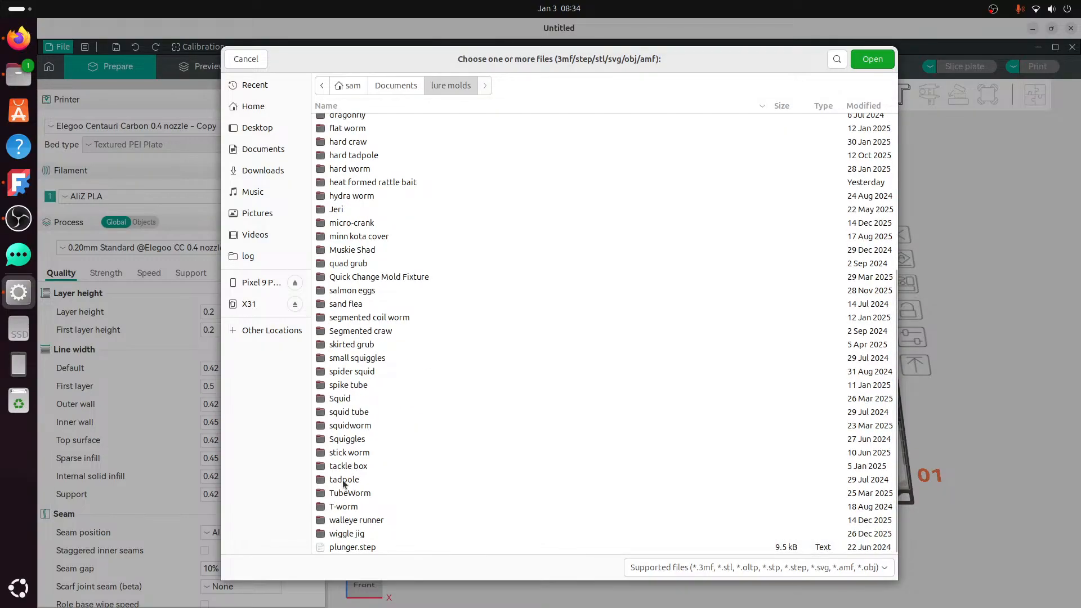
scroll(355, 427, "up", 2)
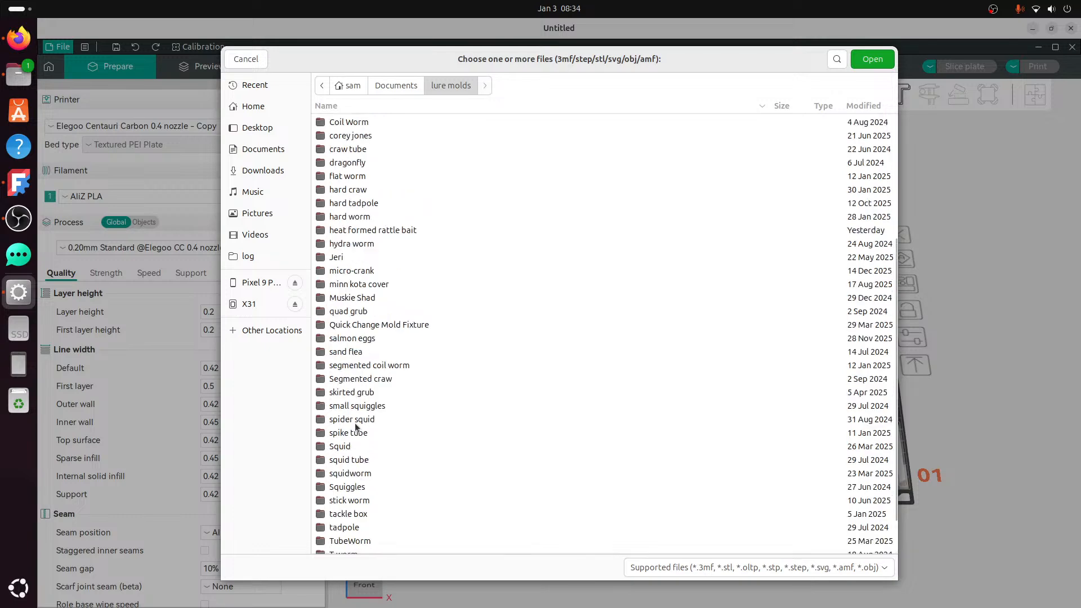
left_click(24, 192)
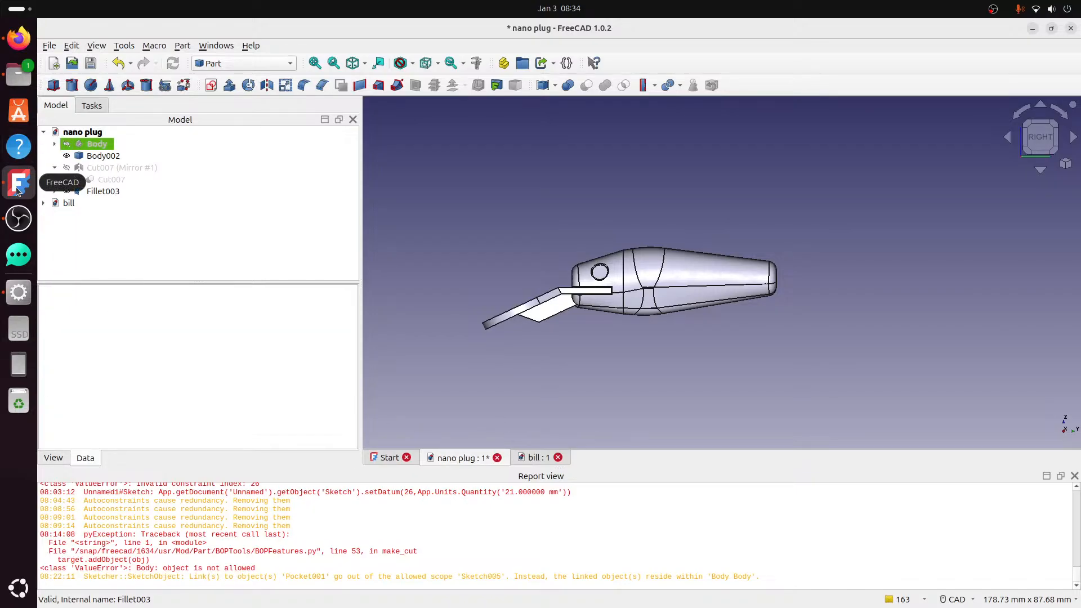
left_click(18, 74)
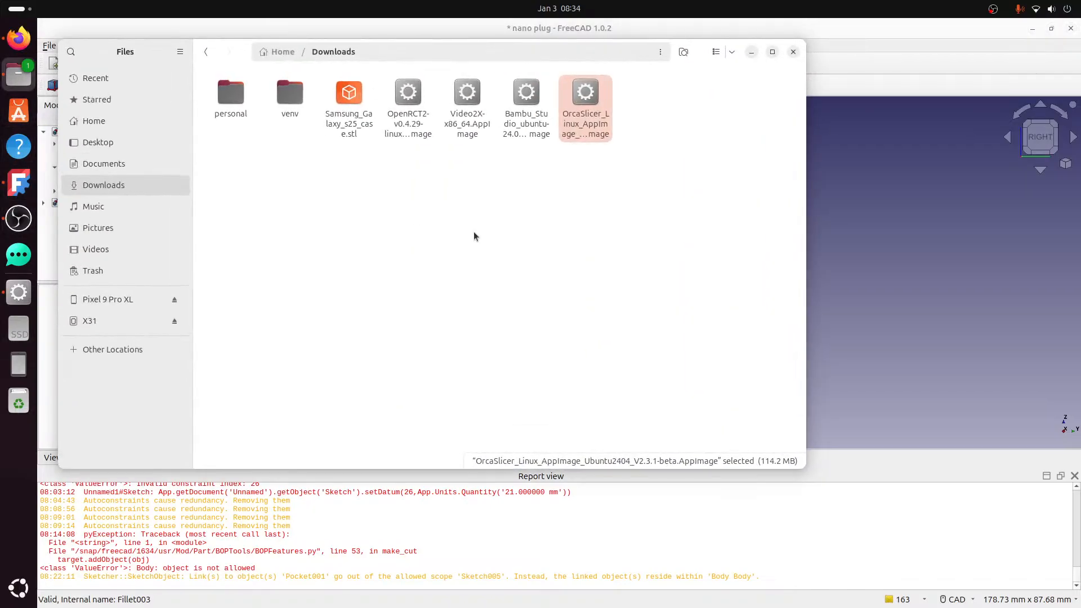
left_click(754, 53)
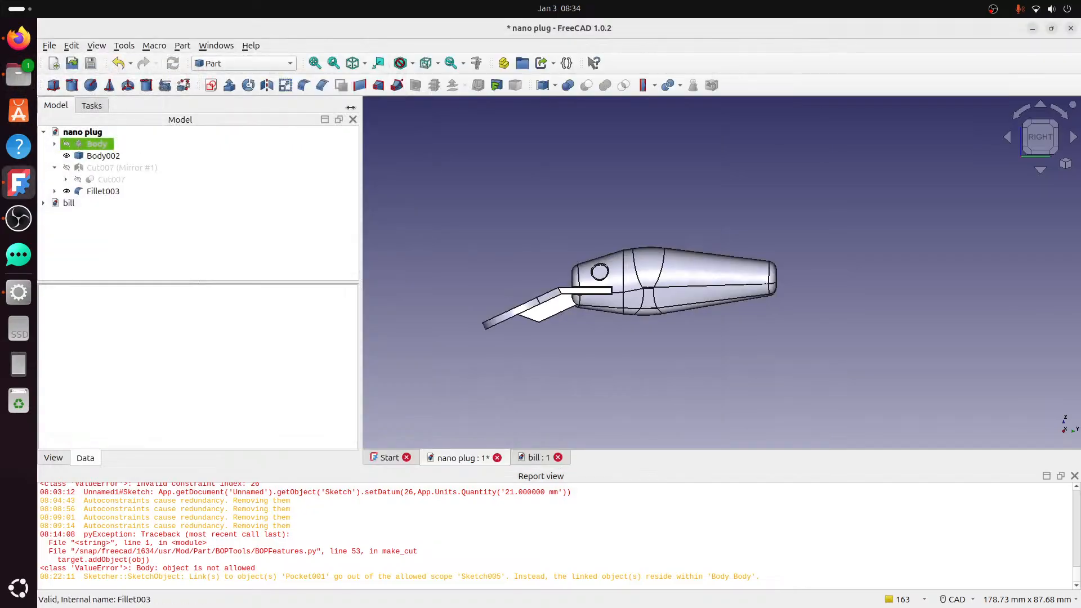
left_click(18, 292)
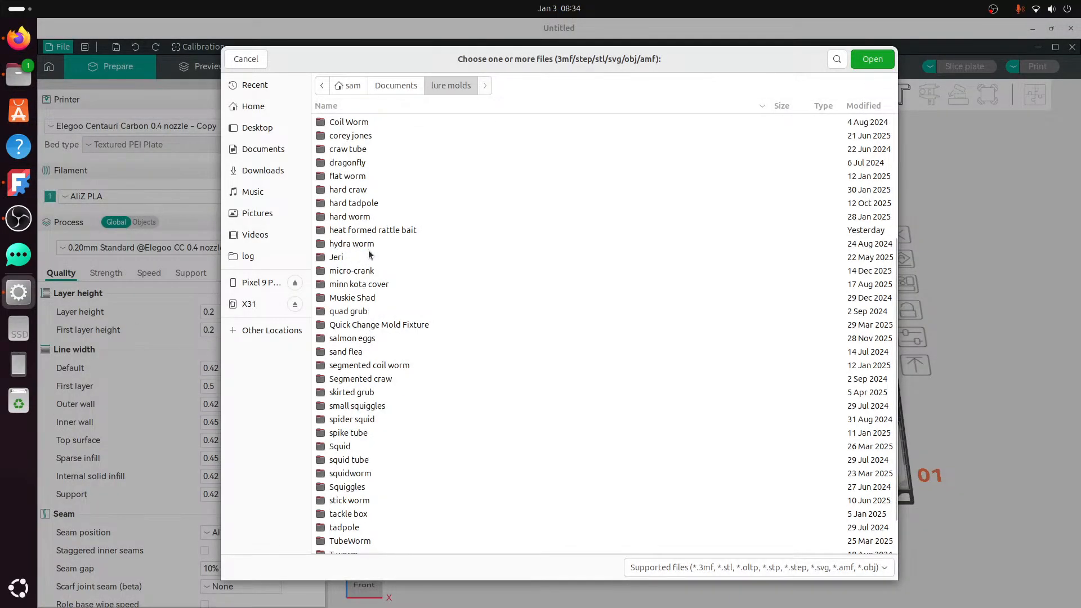
- Import nano plug-Fillet003.step from the 2 inch plug folder with the default STEP import parameters
scroll(368, 250, "up", 5)
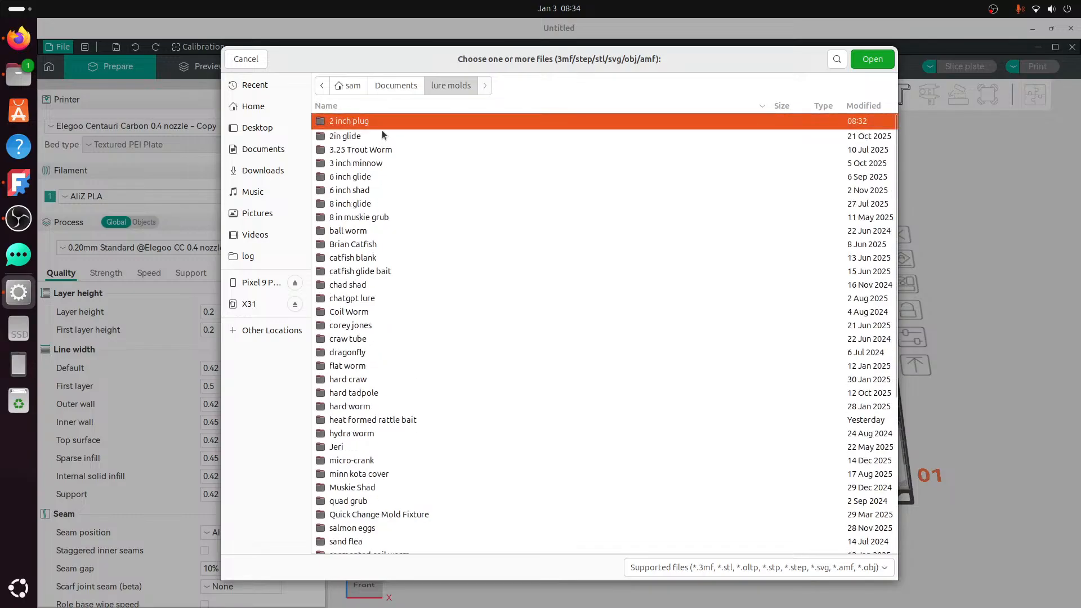
double_click(387, 121)
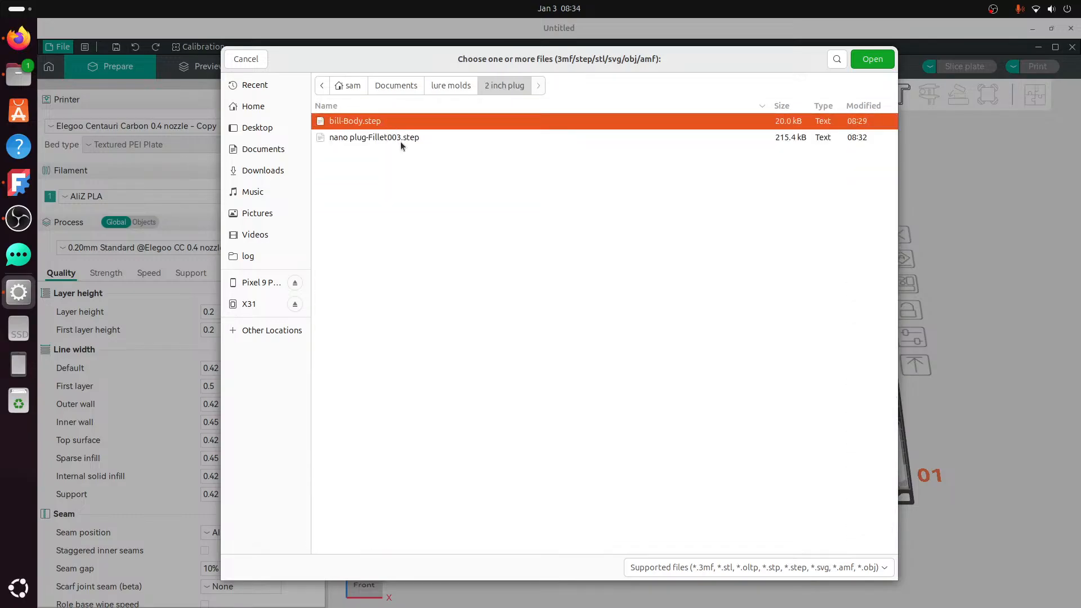
left_click(401, 140)
left_click(872, 59)
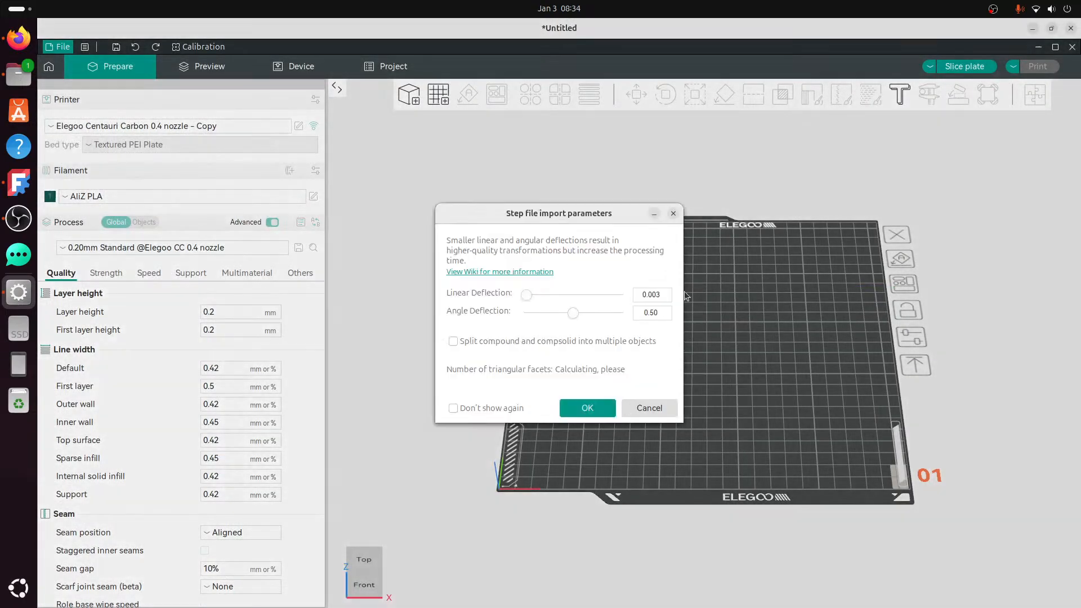
left_click(594, 408)
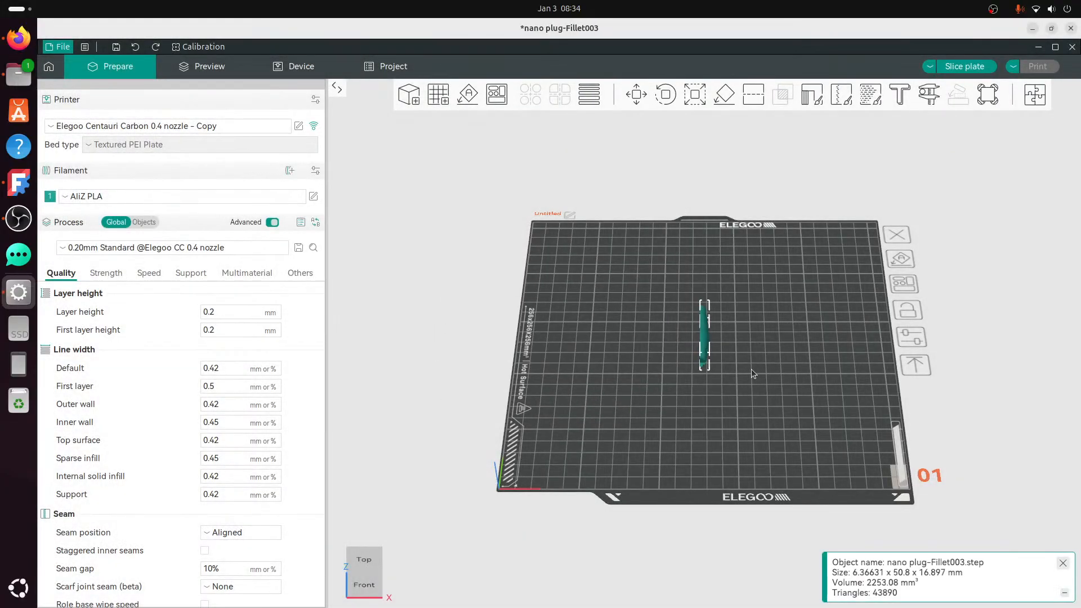
- Lay the plug half on the build plate with its flat parting face down
left_click_drag(739, 375, 769, 359)
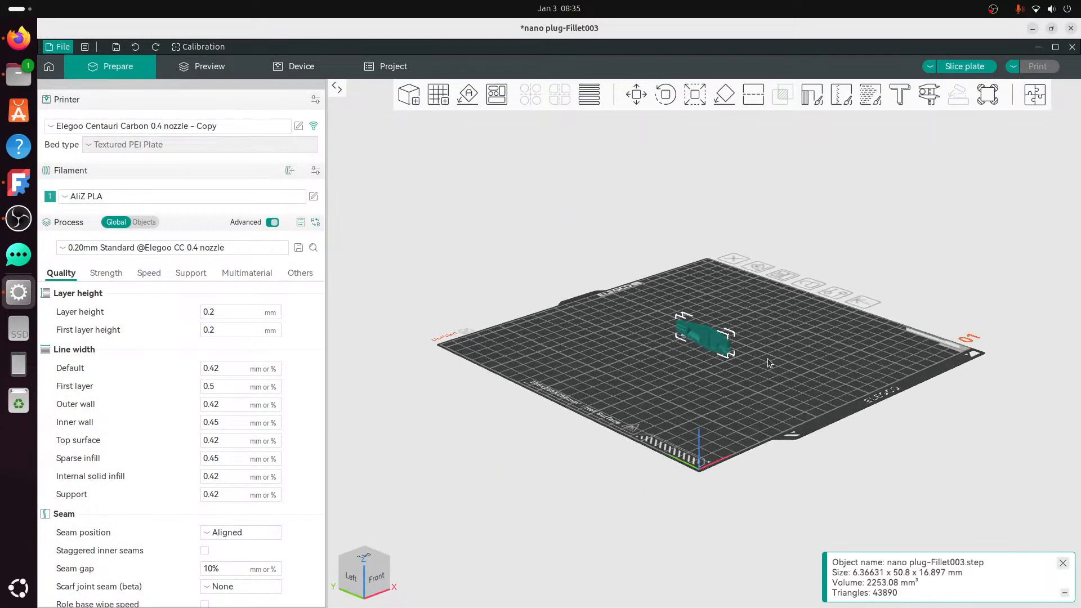
scroll(768, 359, "up", 10)
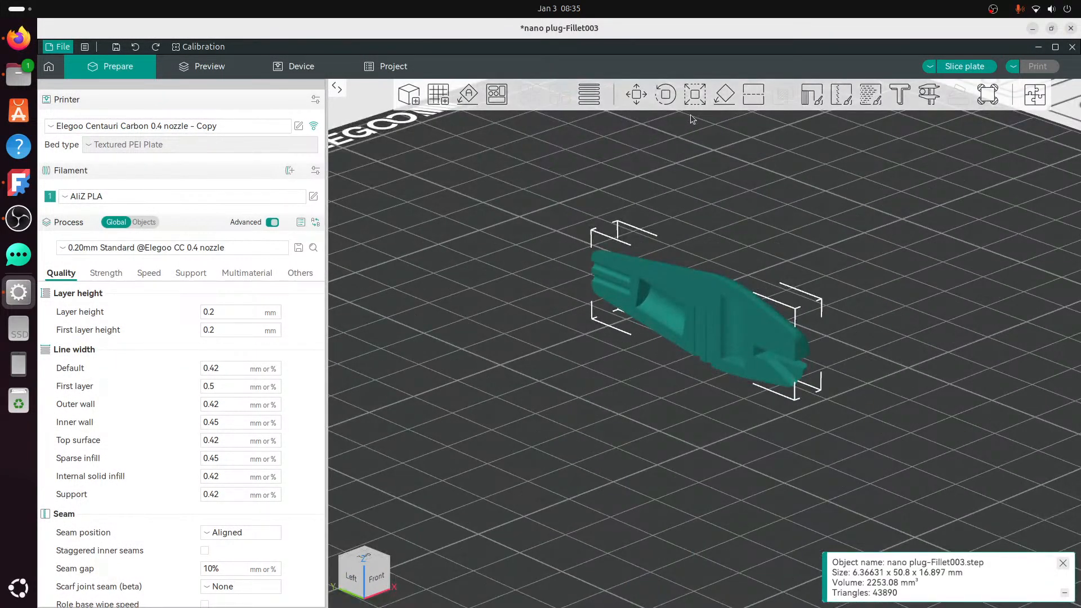
left_click(721, 101)
left_click(701, 325)
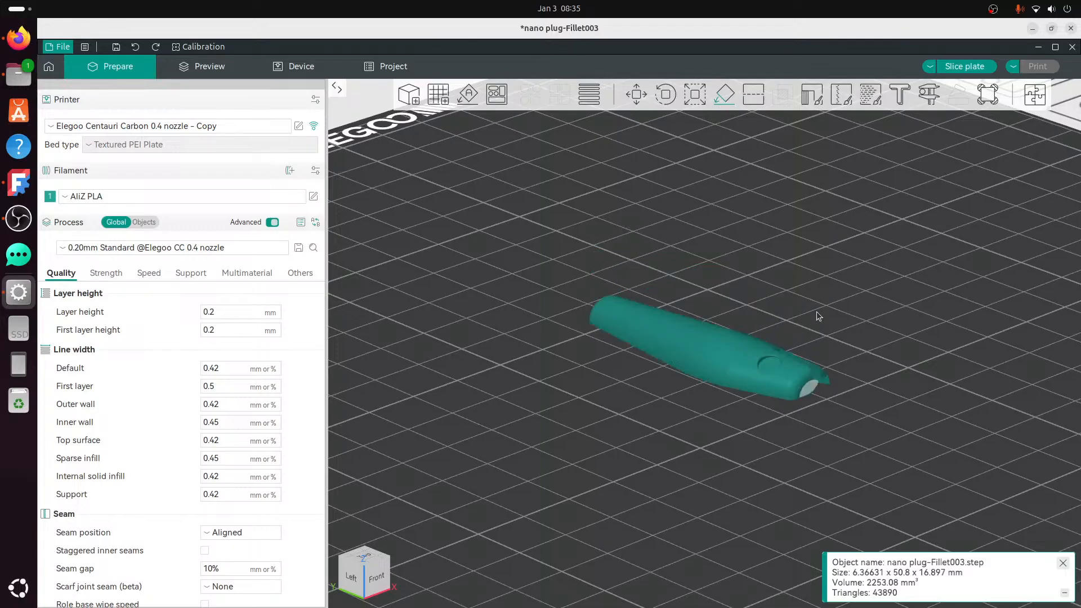
- Clone the plug half to place one additional copy beside it on the plate
left_click_drag(818, 316, 714, 355)
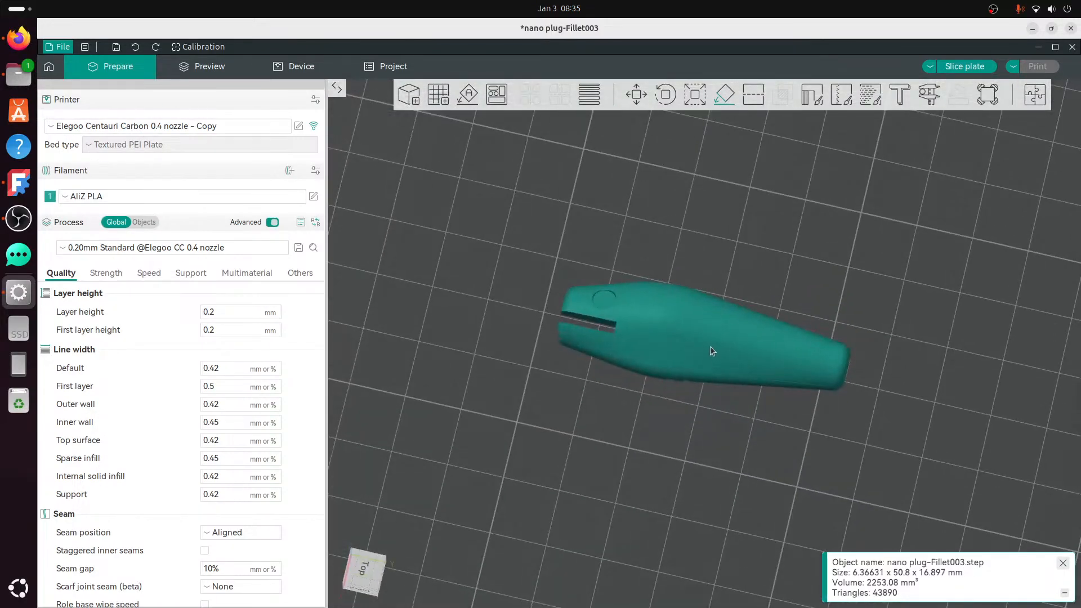
left_click(701, 336)
right_click(701, 336)
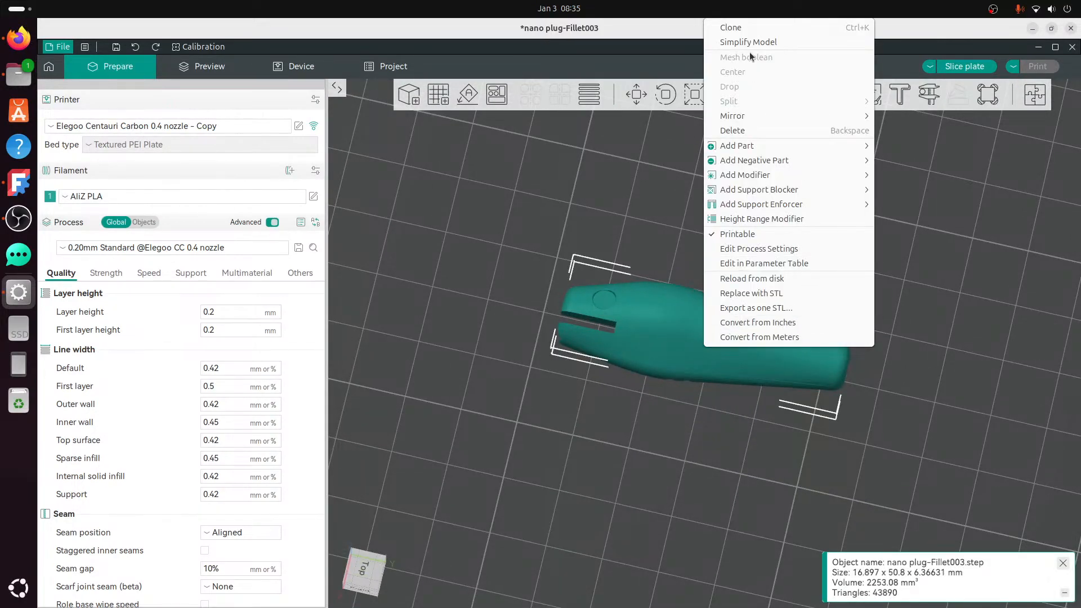
left_click(751, 34)
left_click(567, 345)
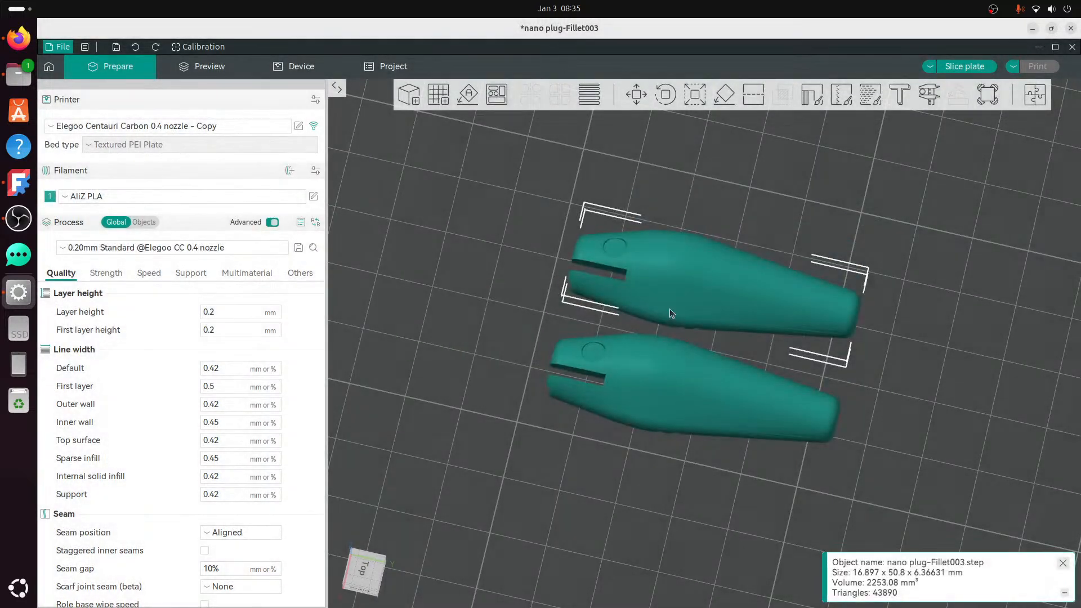
- Mirror the cloned plug half along the X axis to form the opposite side of the lure
right_click(670, 310)
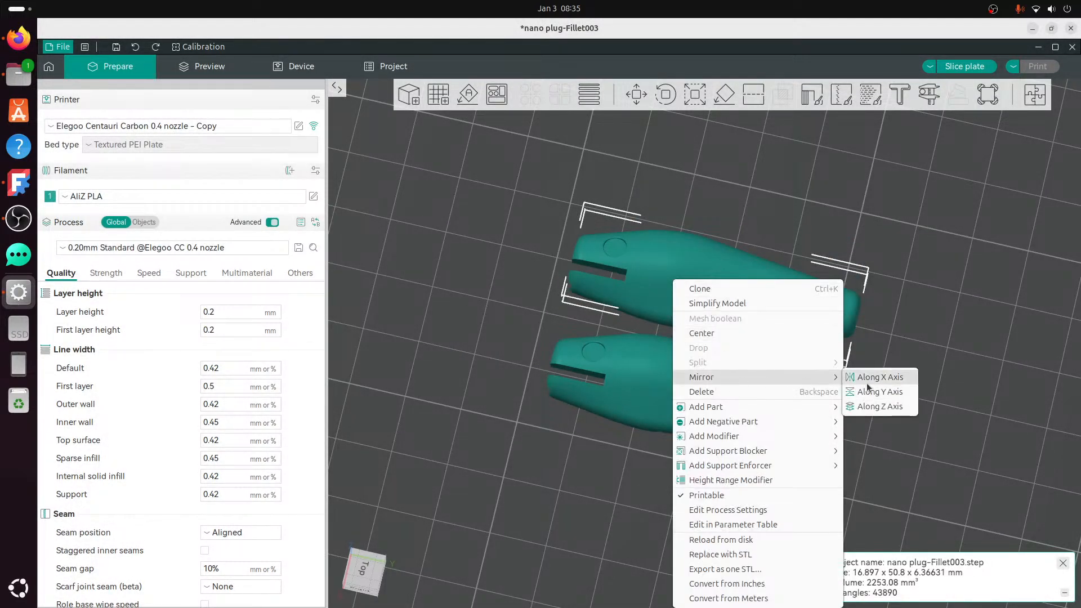
left_click(872, 378)
left_click_drag(663, 461, 684, 463)
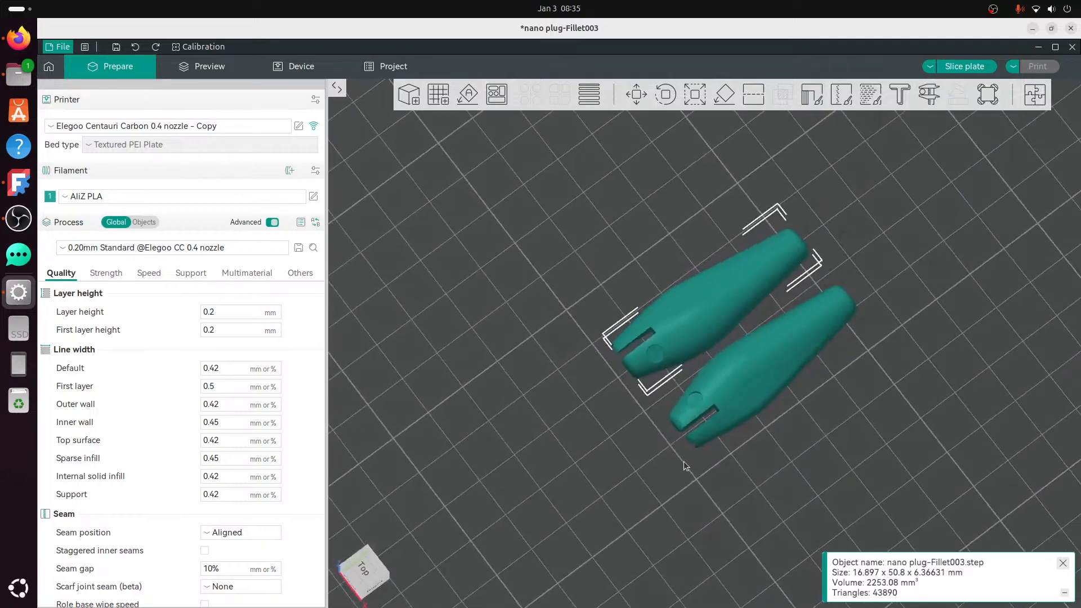
- Import bill-Body.step with the default STEP import parameters and move the bill clear of the two plug halves
left_click(62, 47)
mouse_move(79, 137)
left_click(214, 137)
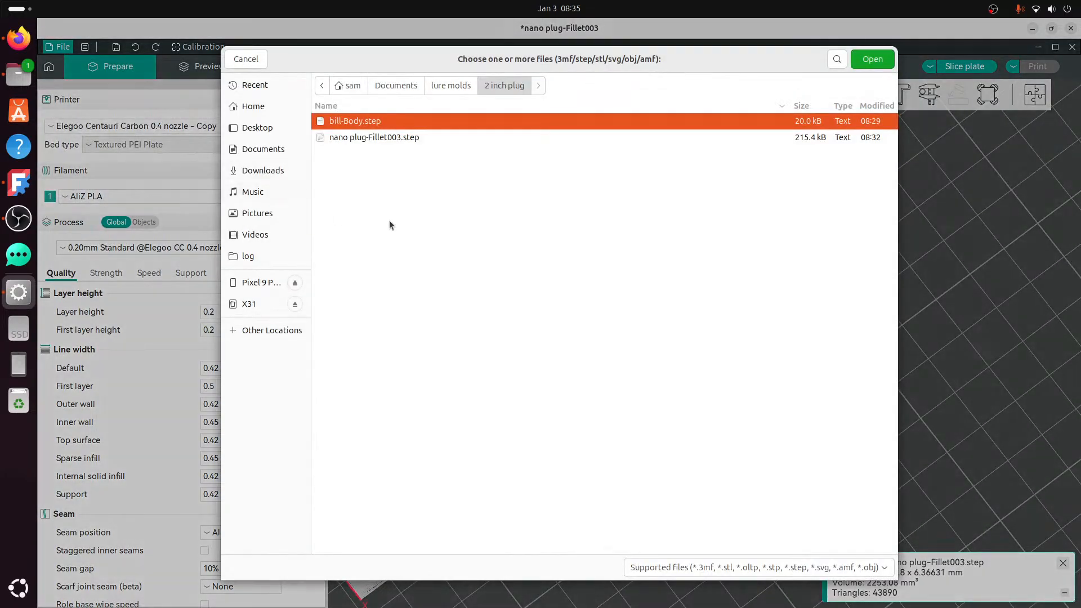
left_click(871, 59)
left_click(599, 403)
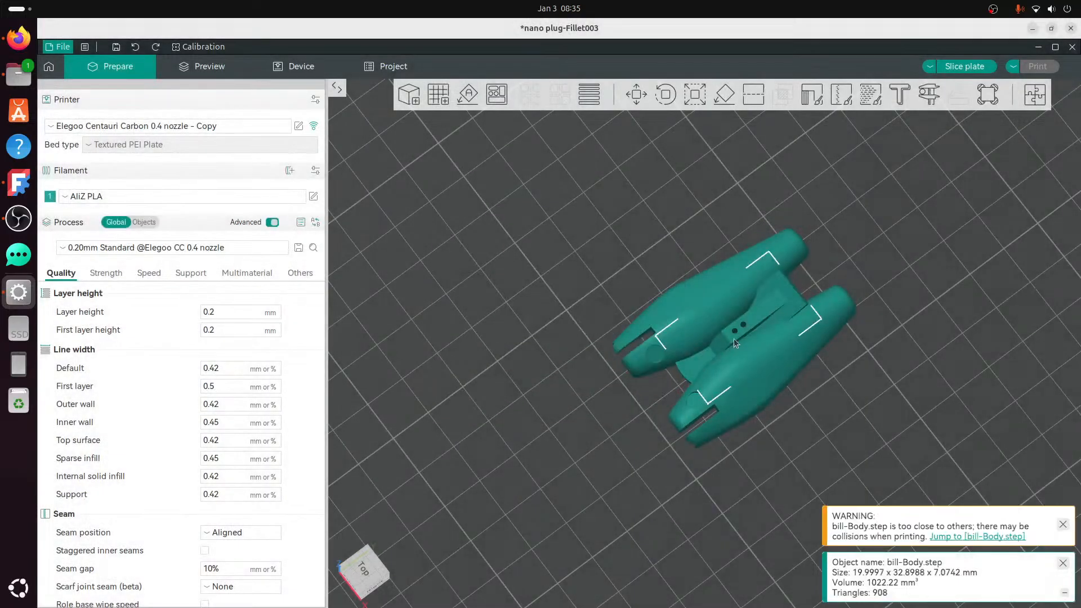
left_click_drag(705, 365, 576, 460)
key("6")
- Set the sparse infill pattern to Honeycomb and the sparse infill density to 5%
left_click(110, 273)
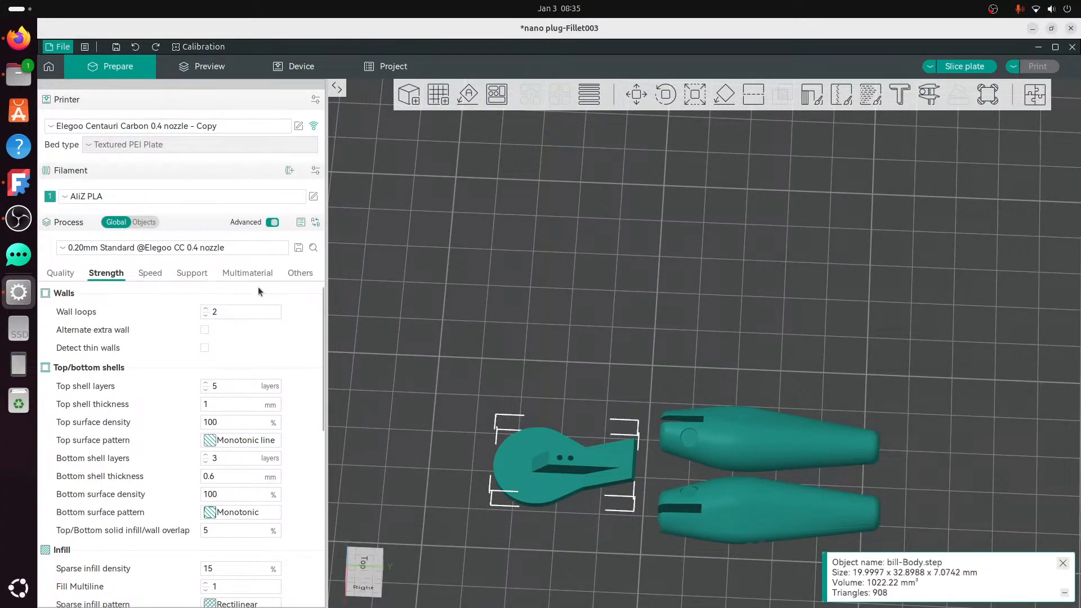
left_click(155, 276)
left_click(119, 277)
scroll(221, 377, "down", 1)
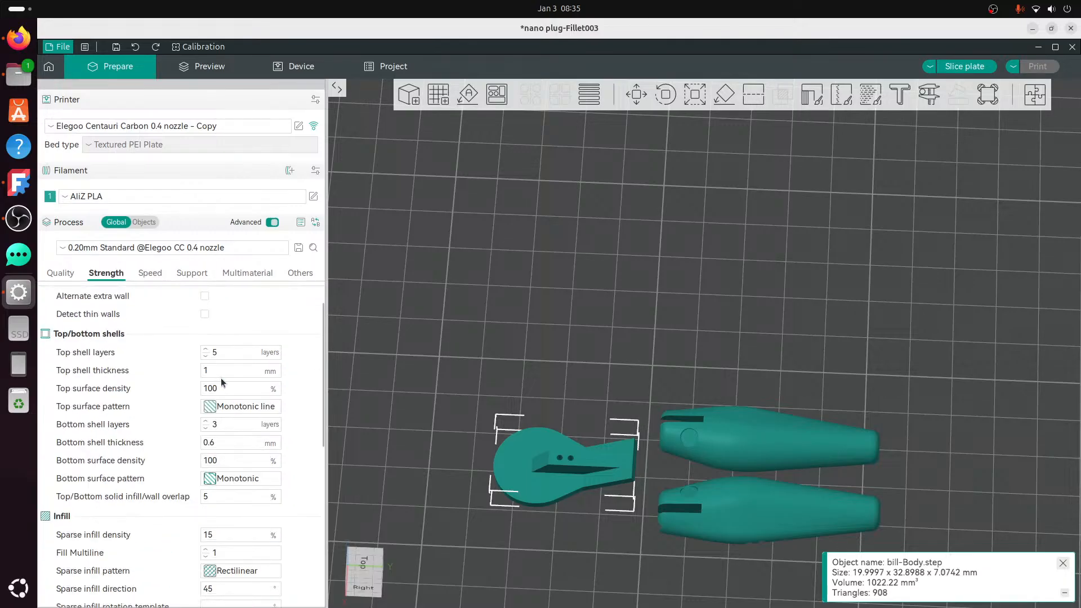
scroll(221, 381, "down", 3)
left_click(240, 470)
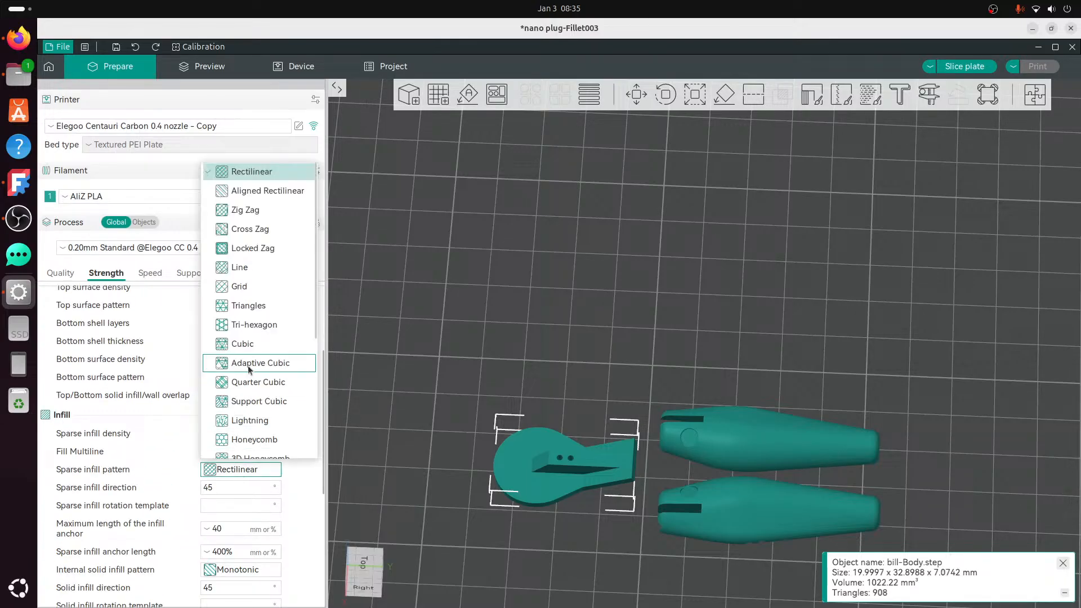
left_click(230, 435)
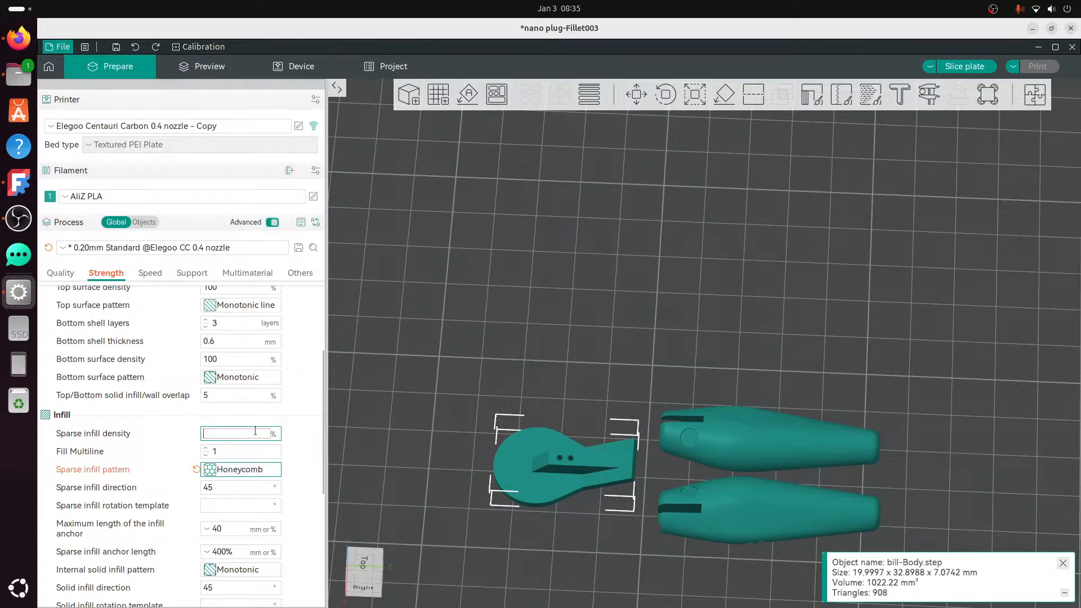
left_click(355, 402)
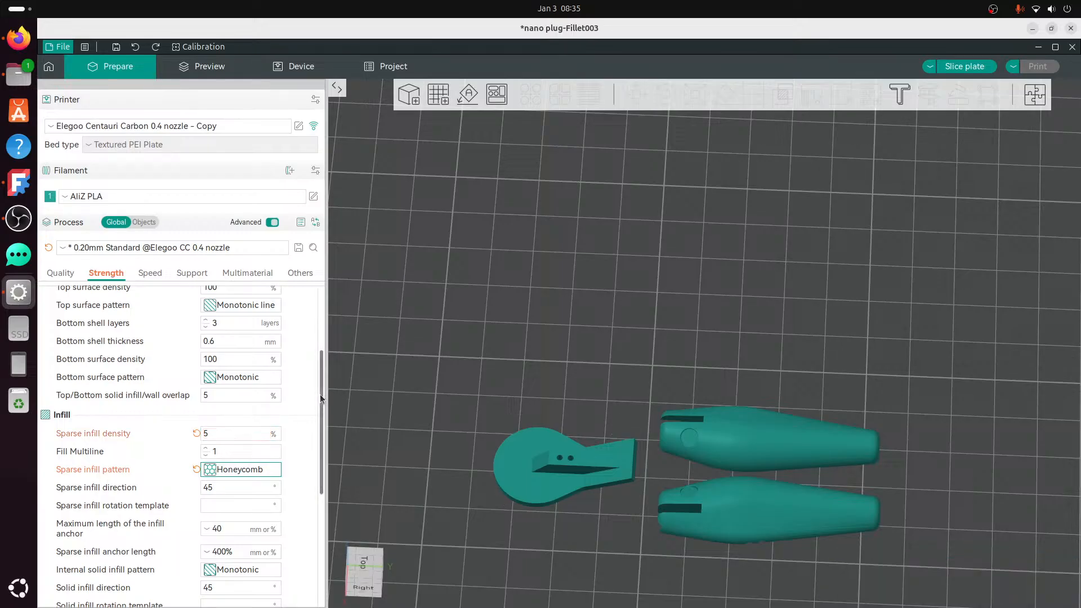
- Enable support generation for the global print process
scroll(280, 353, "up", 4)
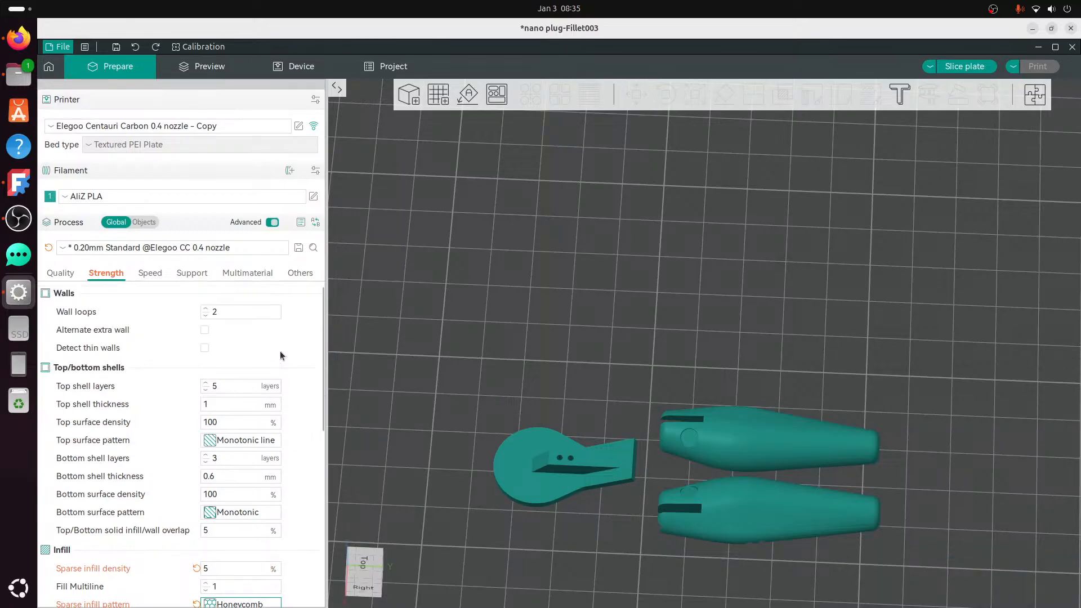
left_click(271, 276)
left_click(300, 273)
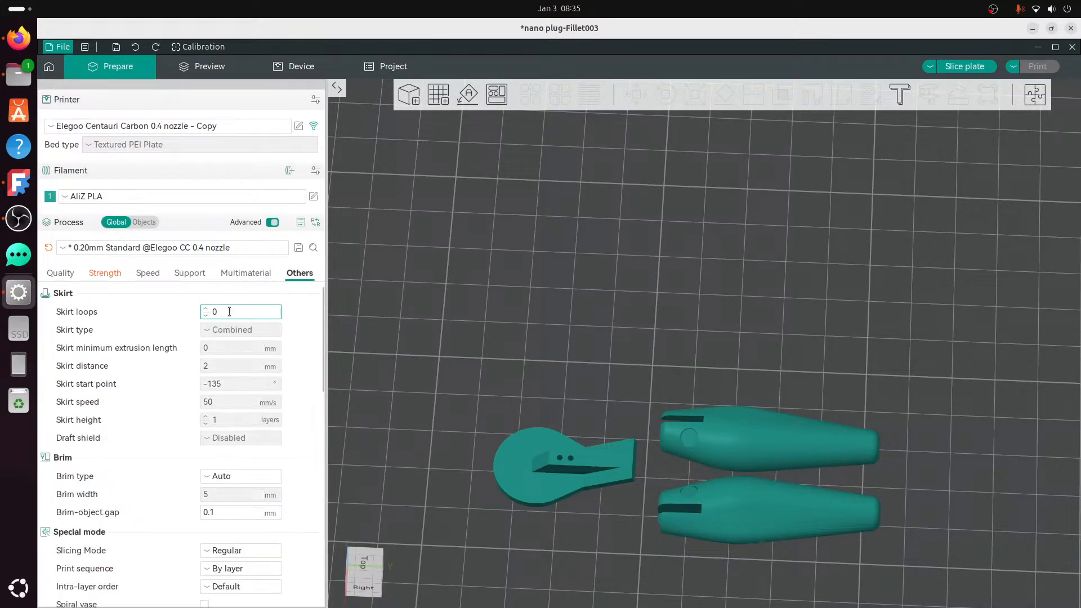
left_click(199, 275)
left_click(205, 312)
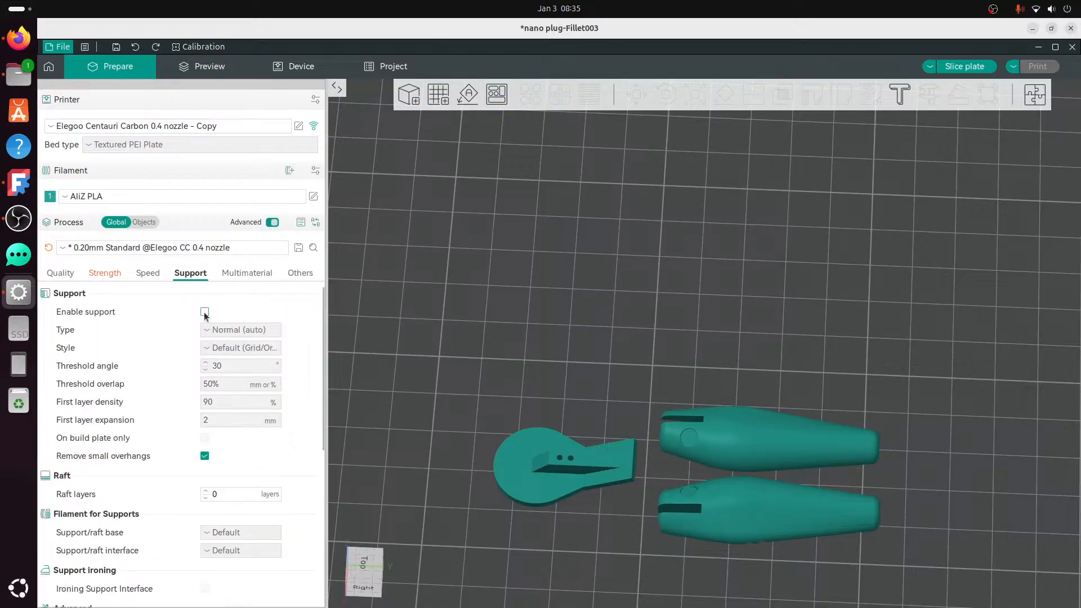
scroll(719, 340, "down", 5)
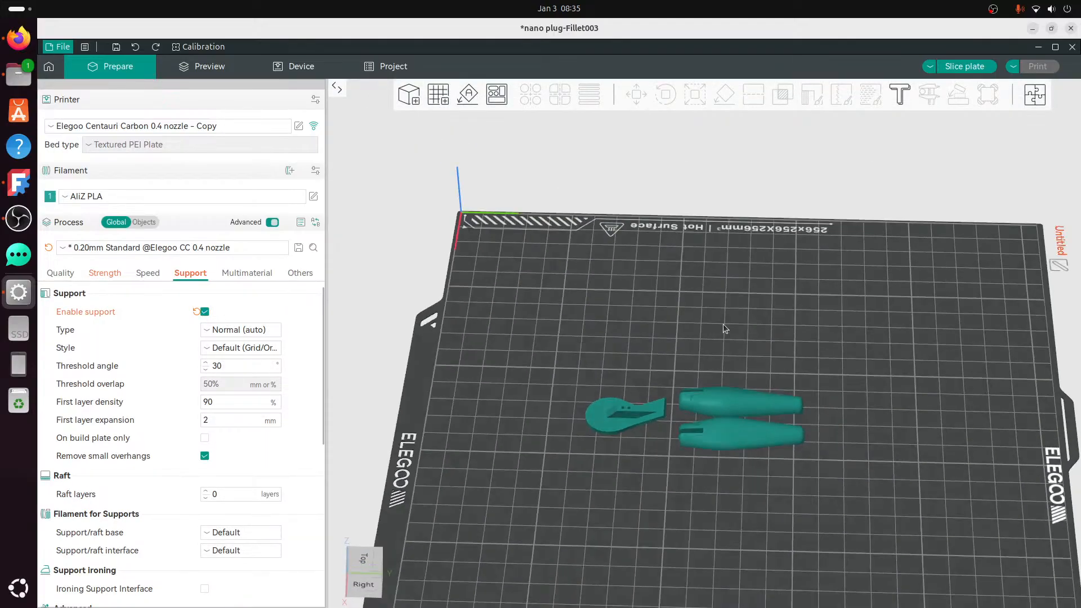
mouse_move(723, 323)
left_mouse_down()
mouse_move(705, 292)
mouse_move(723, 326)
left_mouse_up()
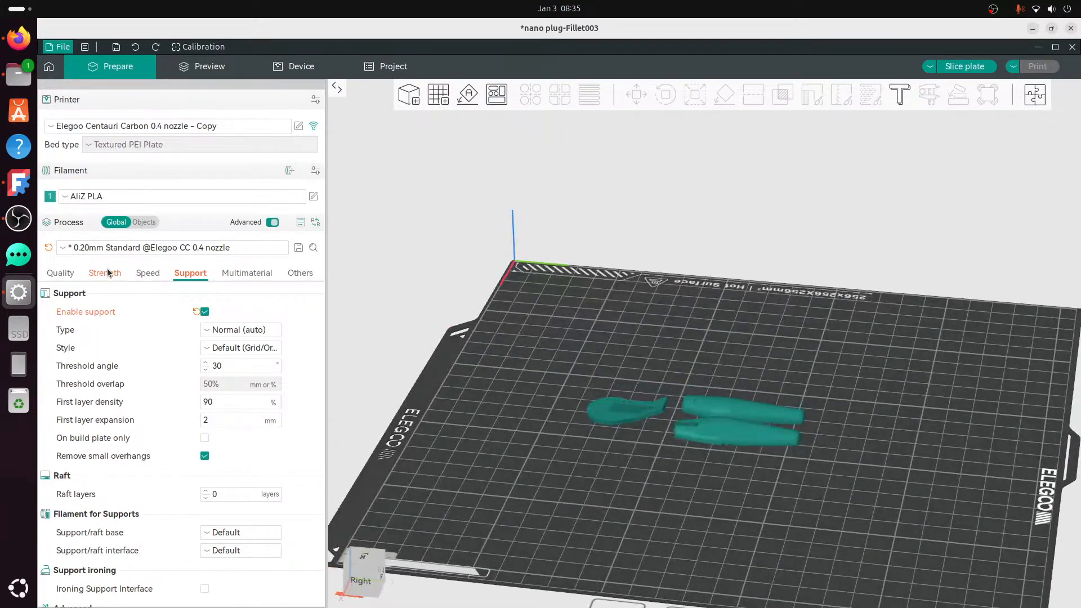
- Set the top shell to 3 layers and a thickness of 0.6 mm to match the bottom shell
left_click(110, 273)
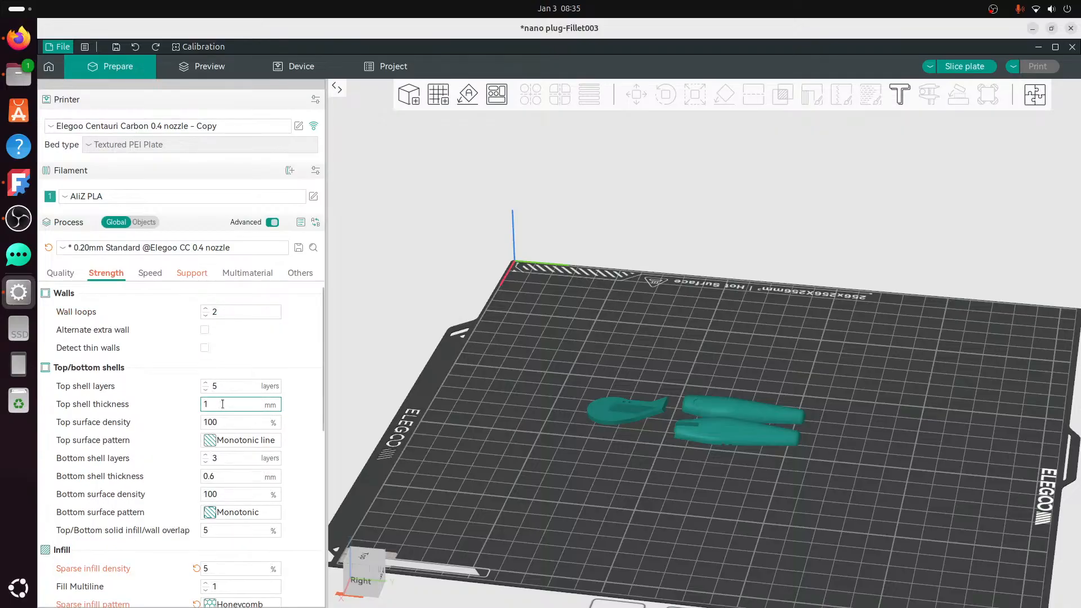
scroll(896, 496, "up", 8)
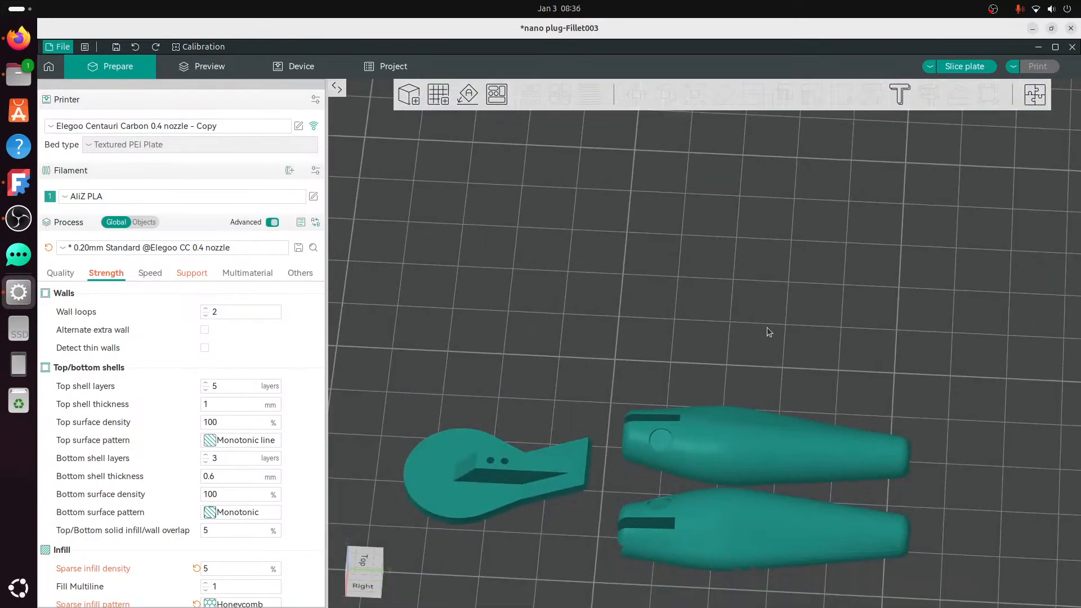
left_click(243, 387)
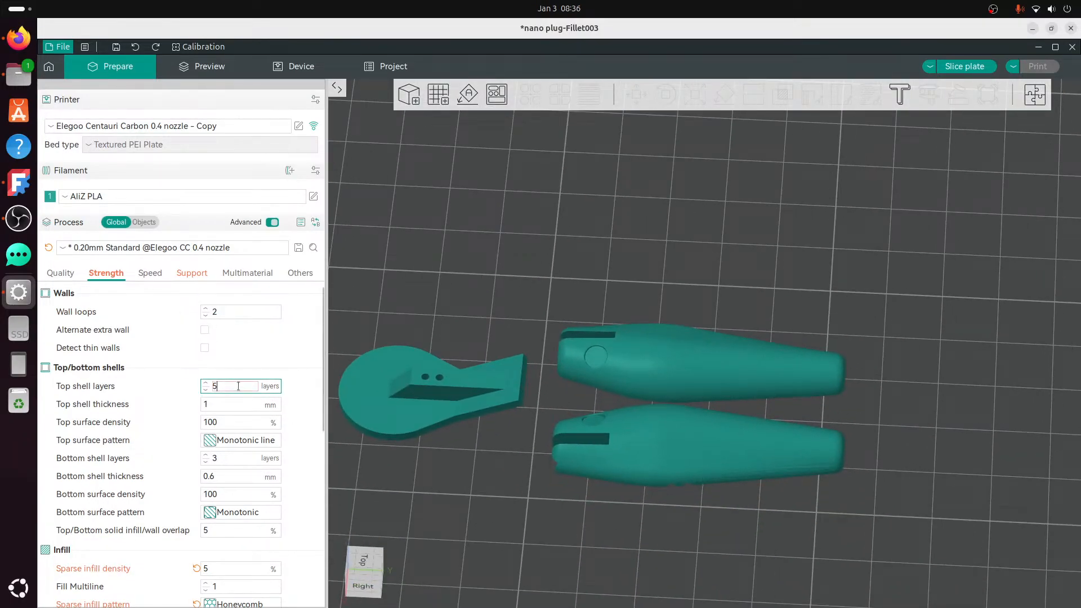
key("BackSpace")
type("3")
left_click(228, 418)
key("Tab")
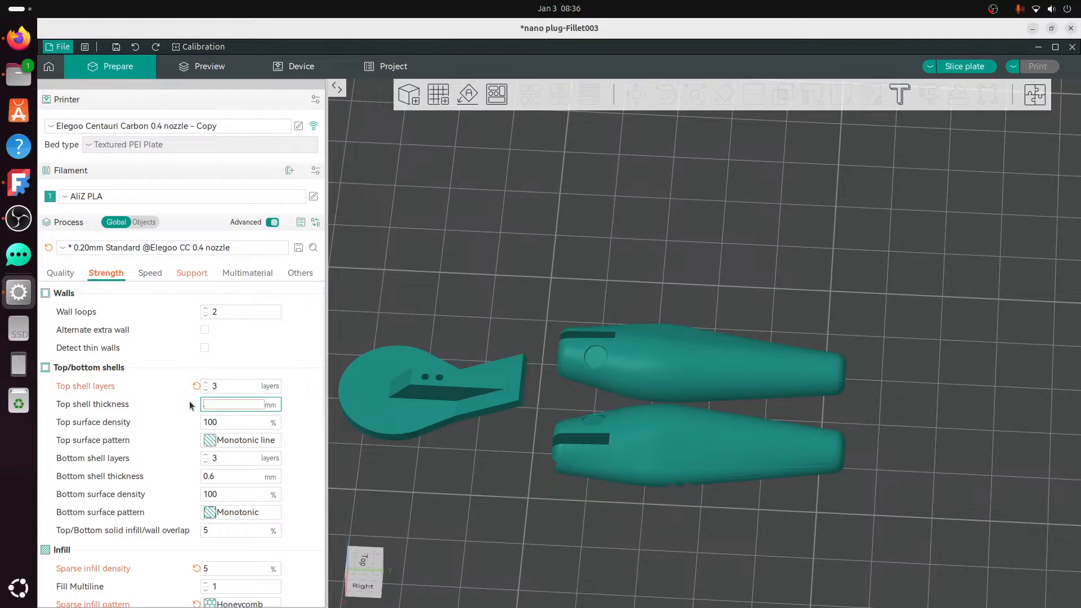
type(".6")
left_click(229, 476)
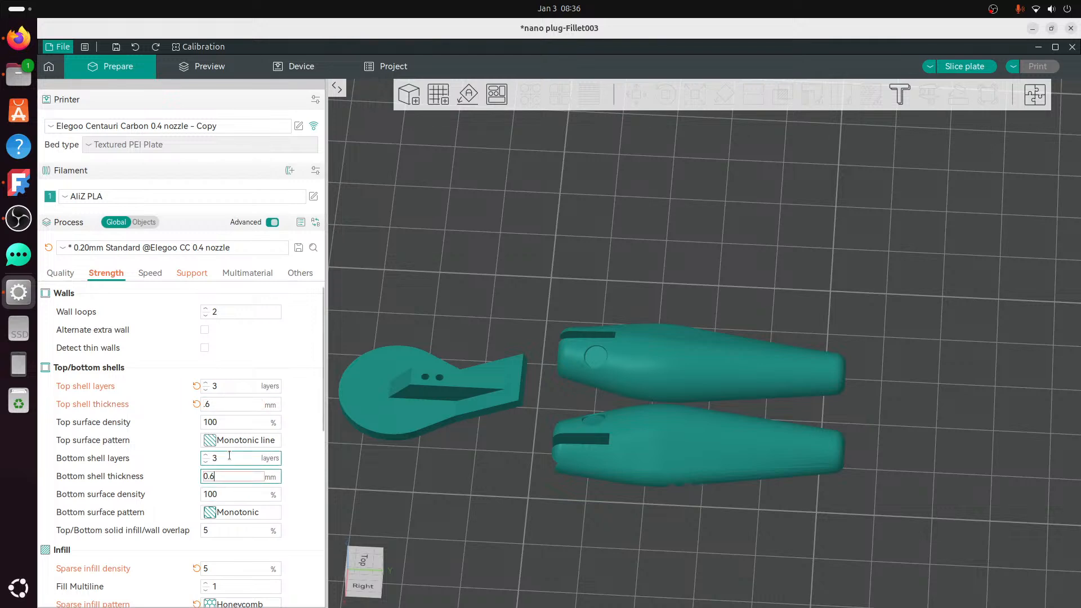
- Slice the plate to check the generated supports, and change the support type to automatic tree supports
left_click(963, 64)
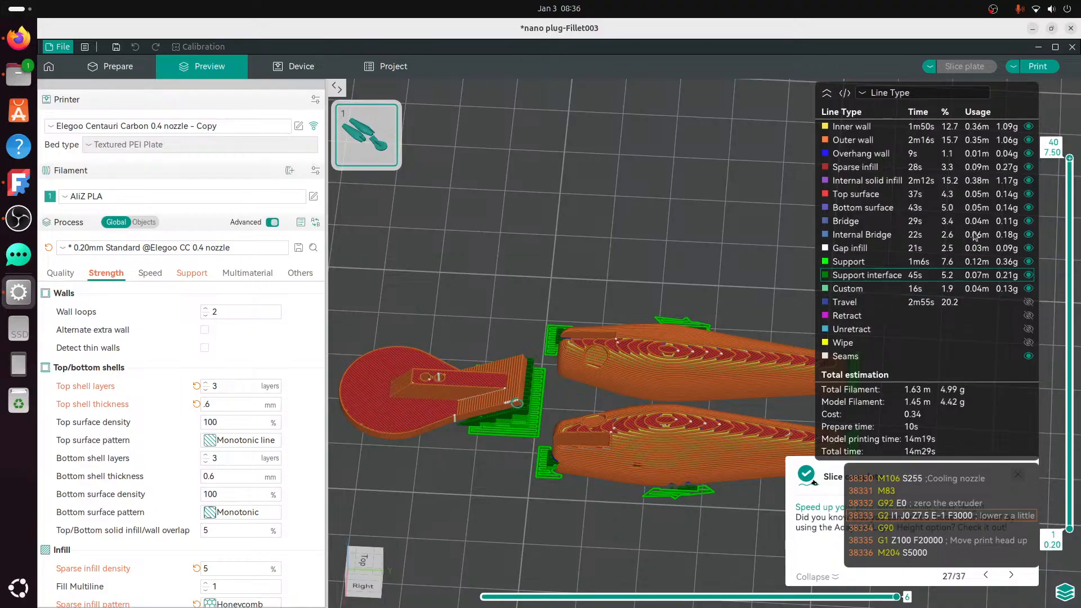
left_click_drag(1069, 161, 1058, 141)
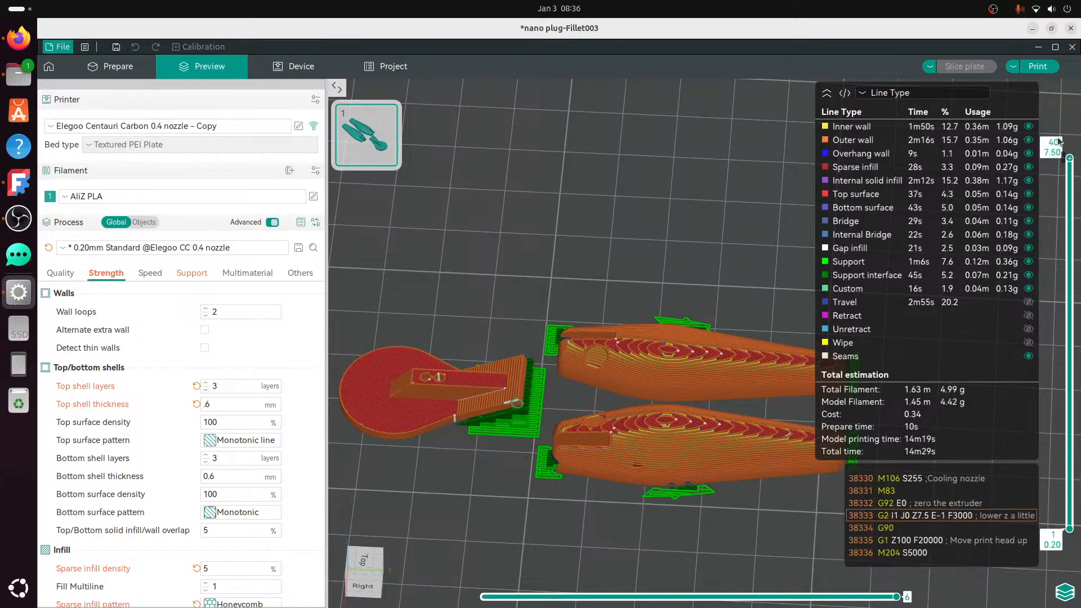
left_click(201, 275)
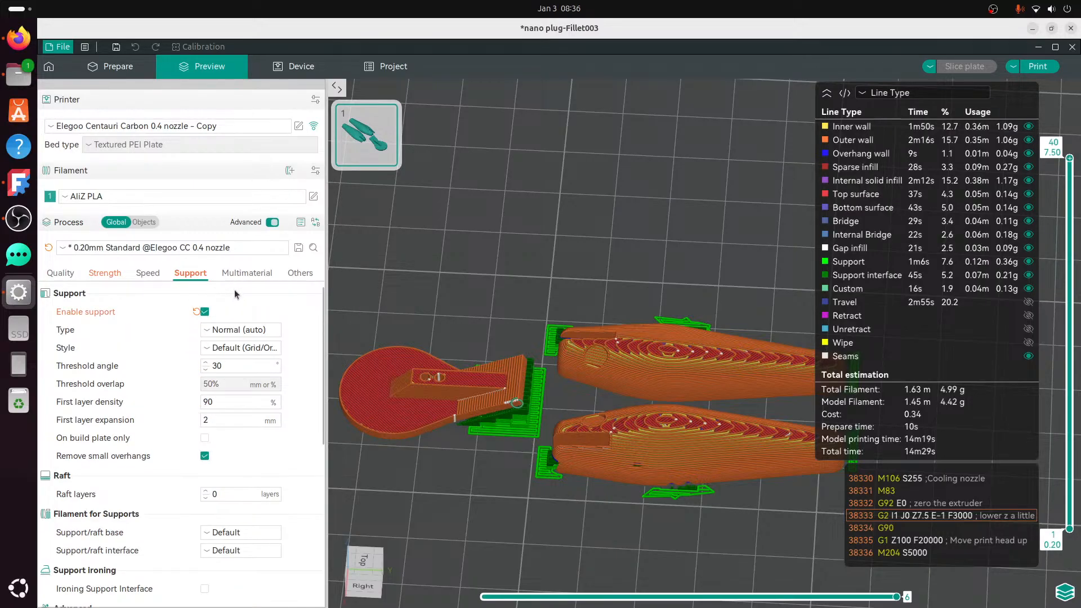
left_click(226, 330)
left_click(236, 358)
left_click(60, 273)
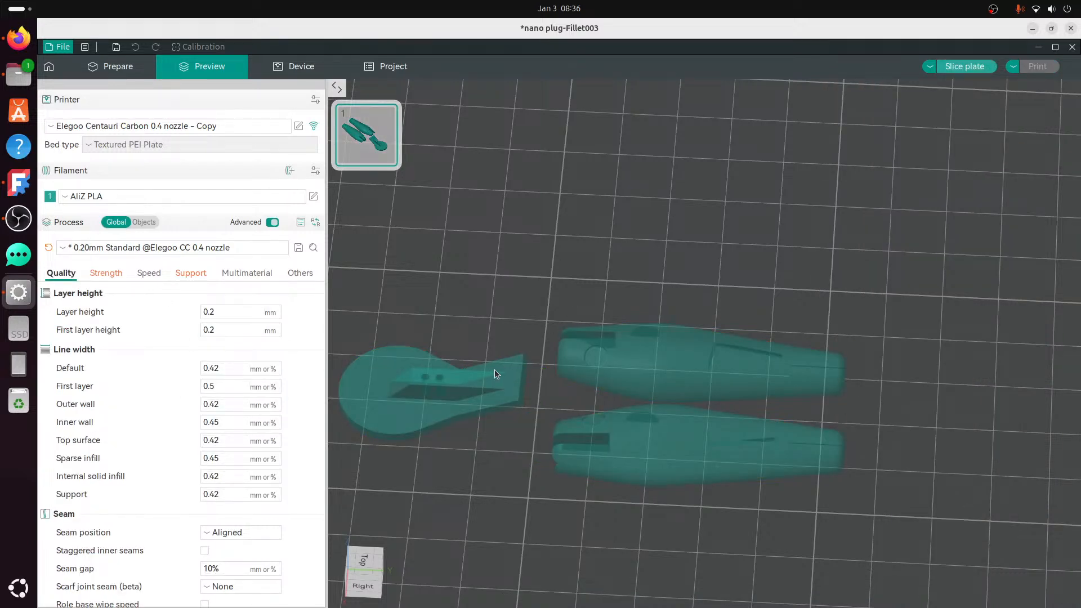
scroll(551, 245, "down", 3)
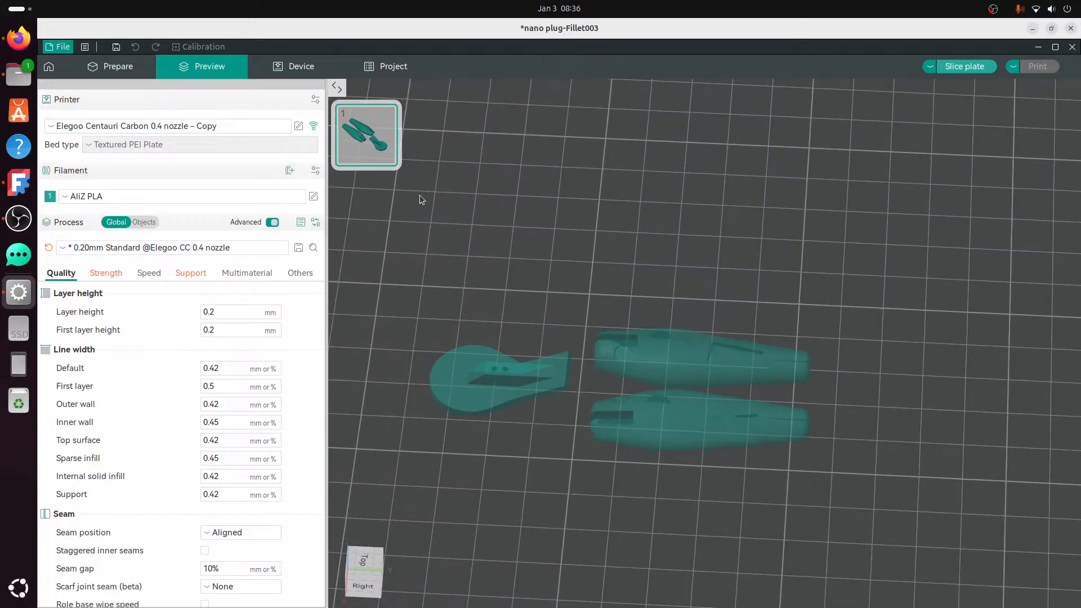
left_click(107, 66)
left_click(529, 369)
left_click(652, 362, "shift")
left_click(649, 389, "shift")
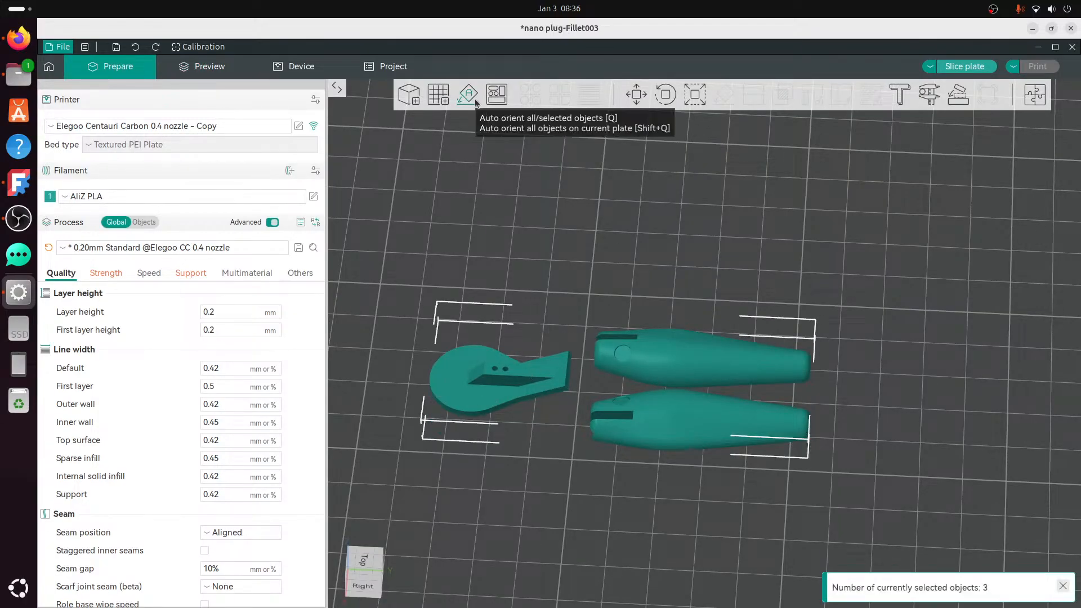
left_click(646, 311)
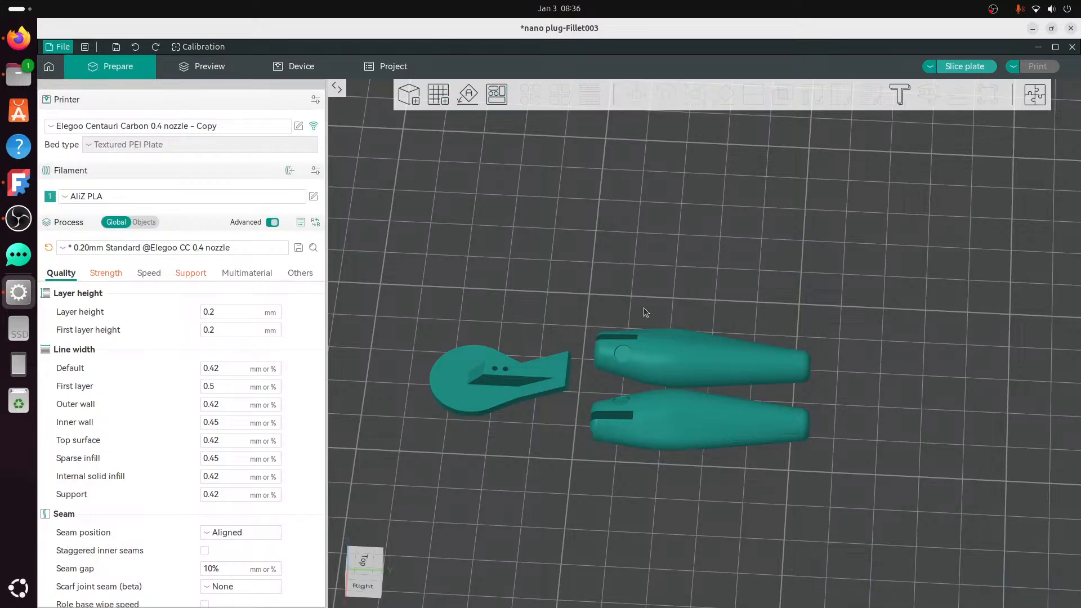
left_click(649, 336)
left_click(655, 403, "shift")
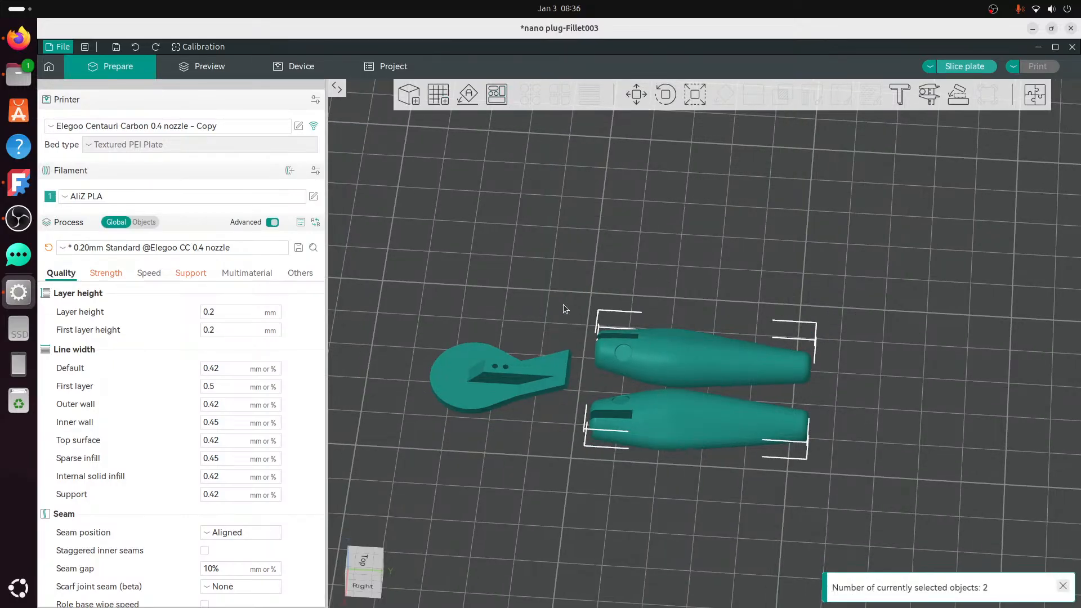
right_click_drag(563, 304, 591, 303)
left_click_drag(565, 310, 587, 293)
right_click_drag(755, 338, 673, 304)
left_click(858, 197)
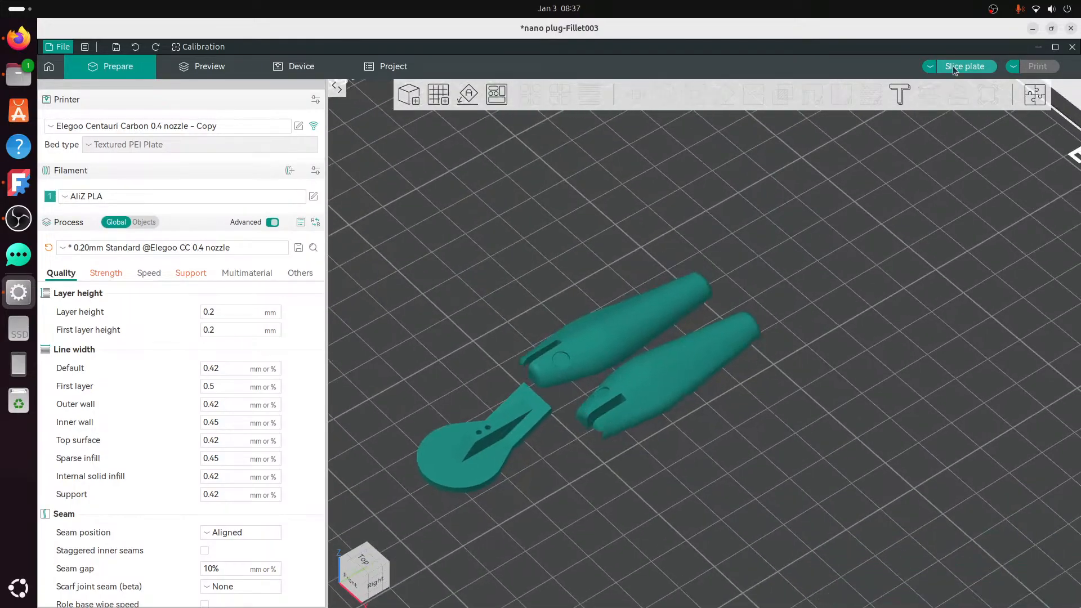
- Set the layer height to 0.12 mm and slice the plate again
left_click(216, 312)
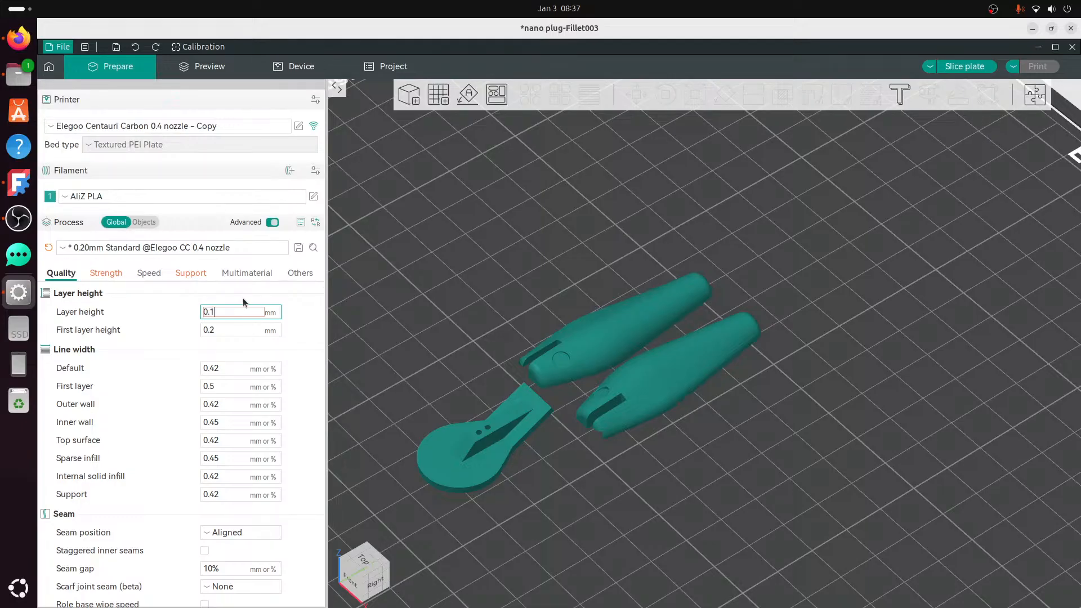
type("2")
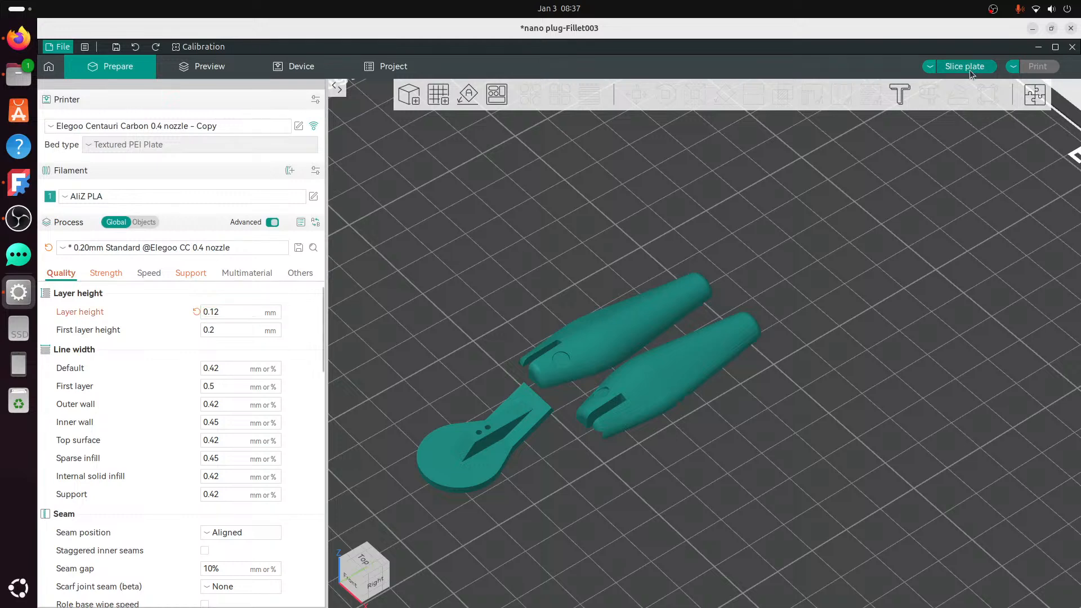
left_click(969, 70)
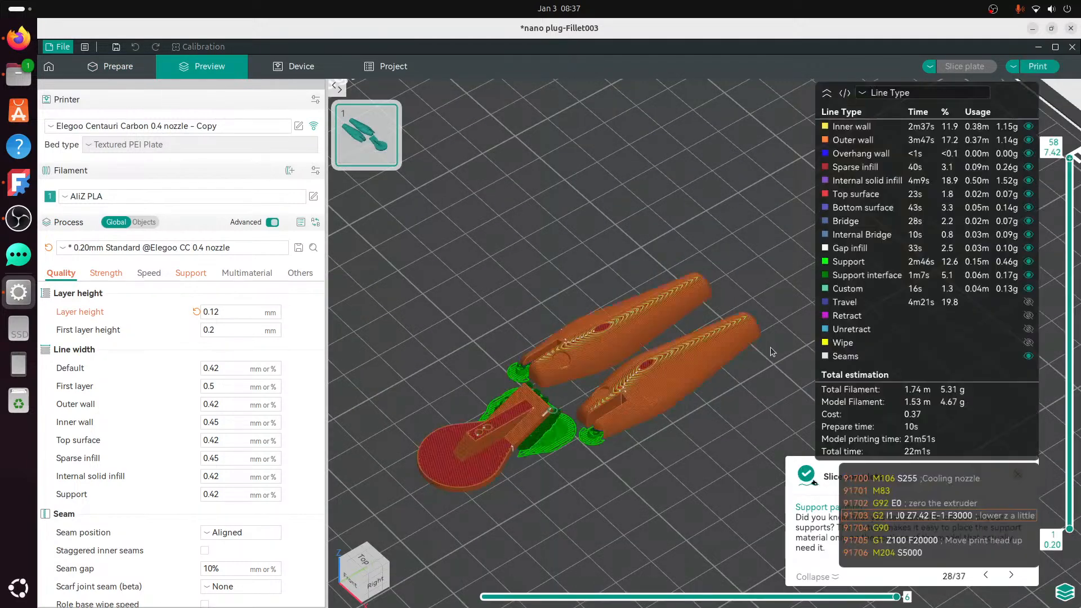
- Inspect the sliced lure parts, then upload the G-code to the printer and start the print
left_click_drag(724, 385, 677, 441)
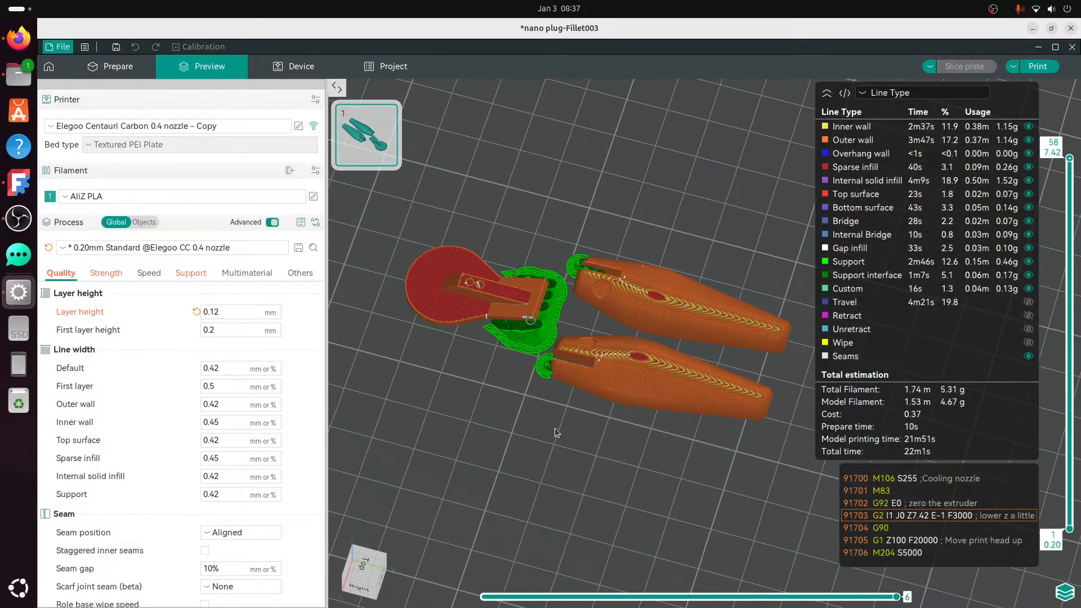
left_click_drag(555, 427, 569, 414)
left_click_drag(1069, 158, 1027, 155)
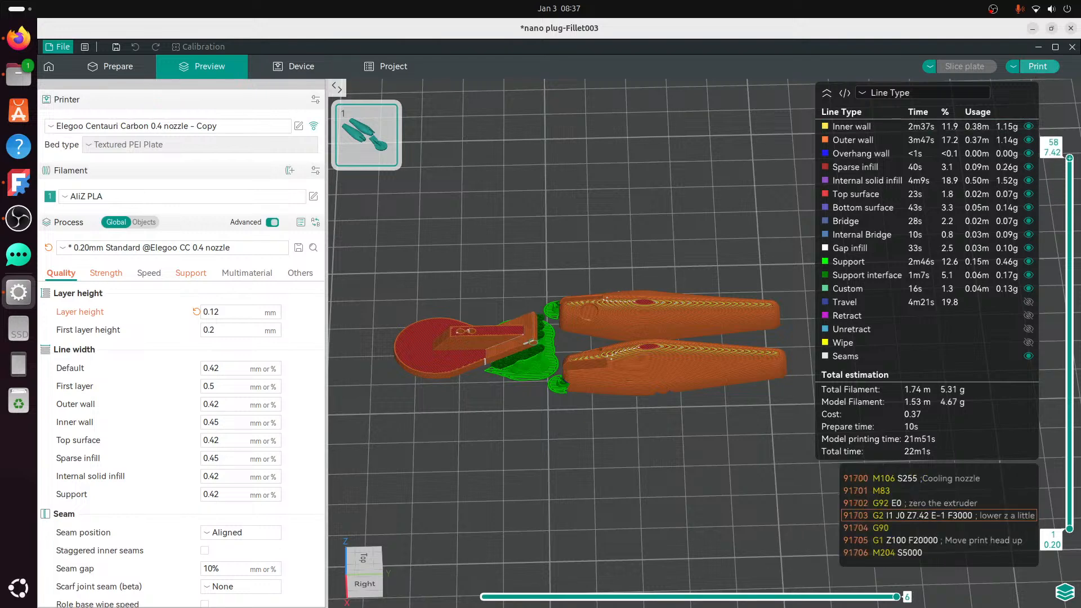
left_click(1037, 66)
left_click(598, 410)
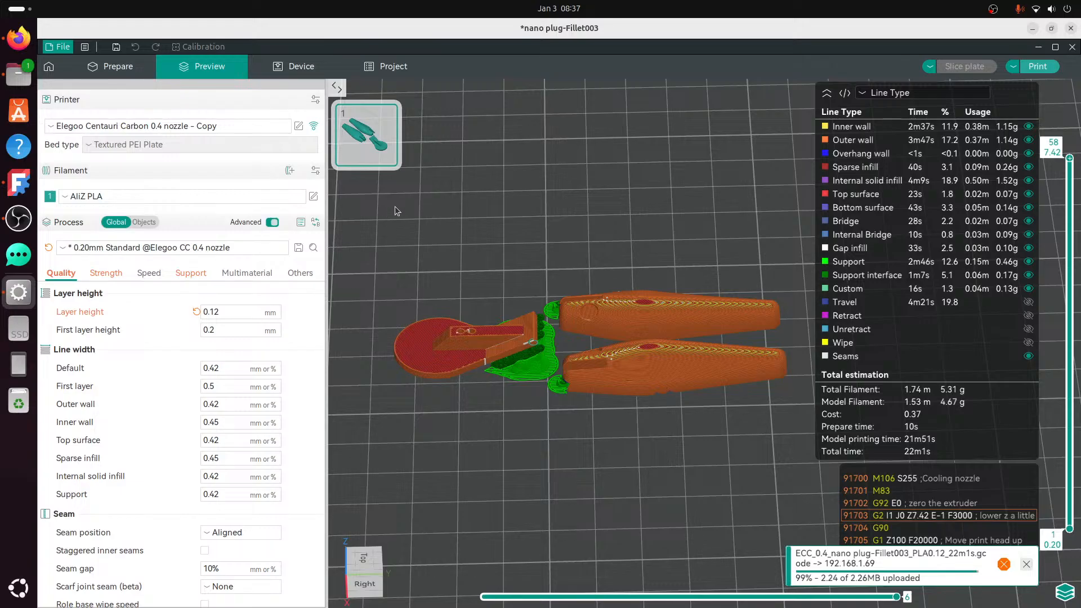
- Turn on the printer's lighting from its device page and restart the camera monitoring feed
left_click(301, 68)
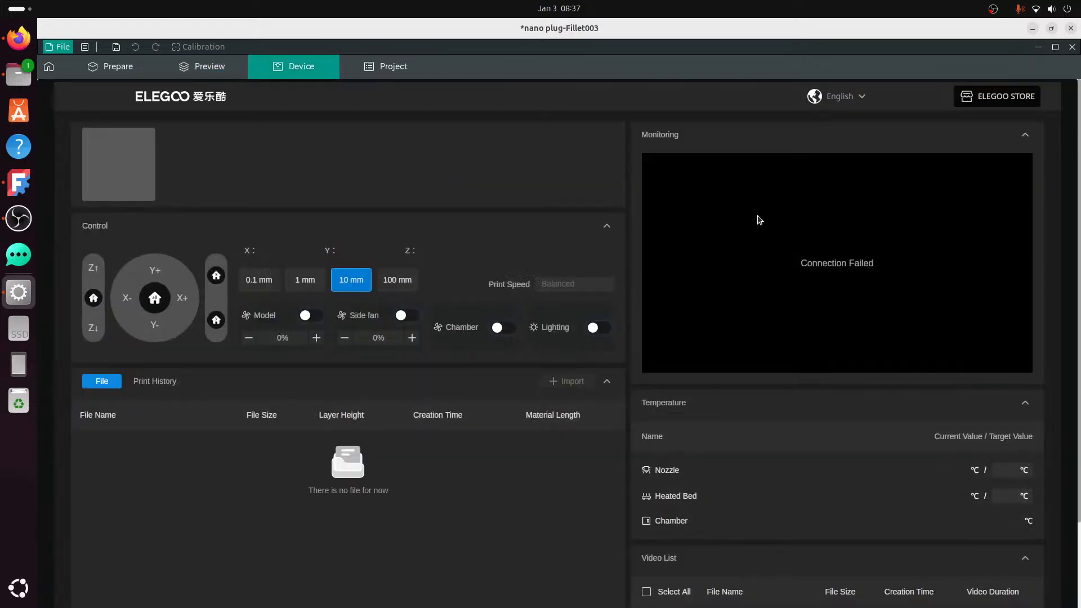
left_click(598, 328)
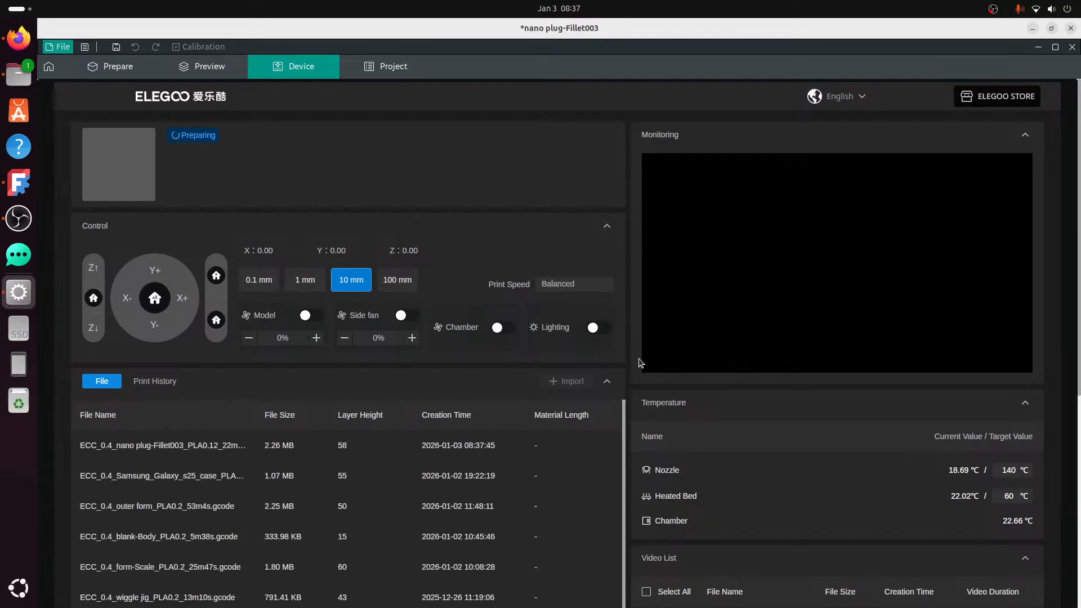
left_click(602, 328)
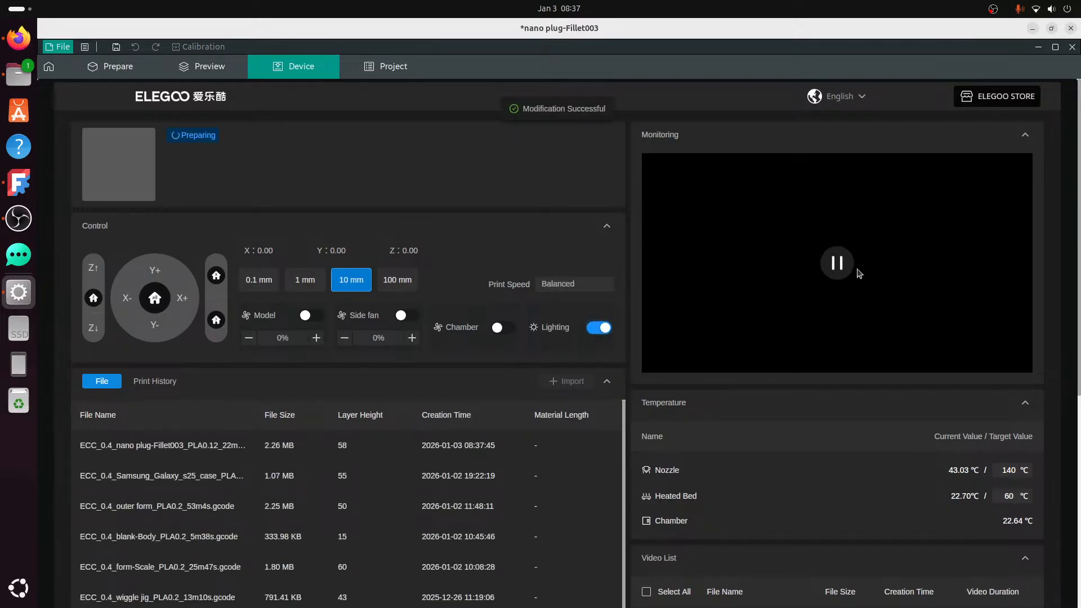
left_click(838, 264)
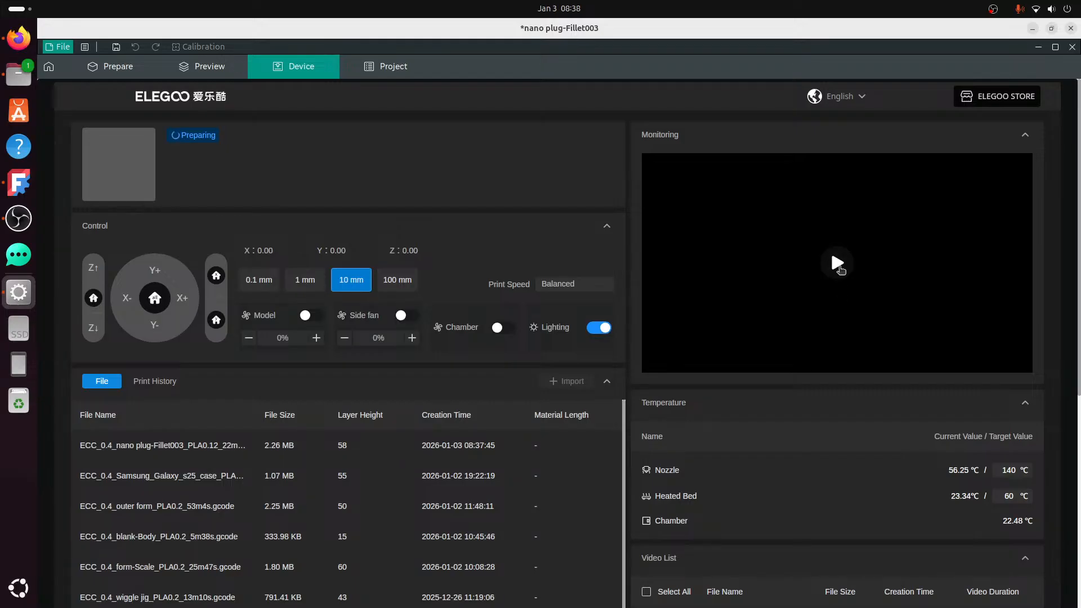
left_click(837, 265)
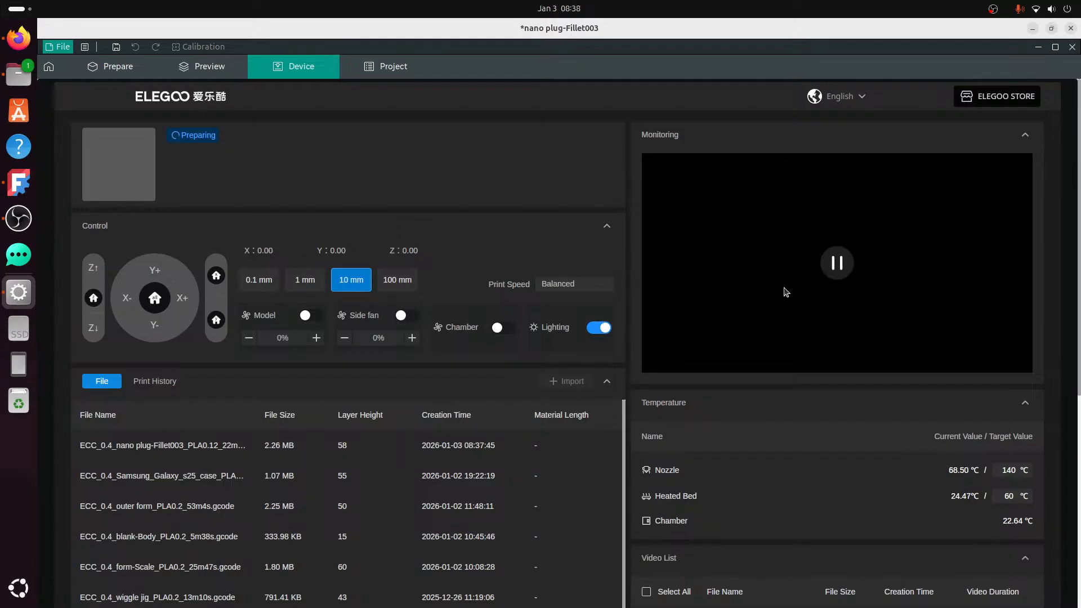